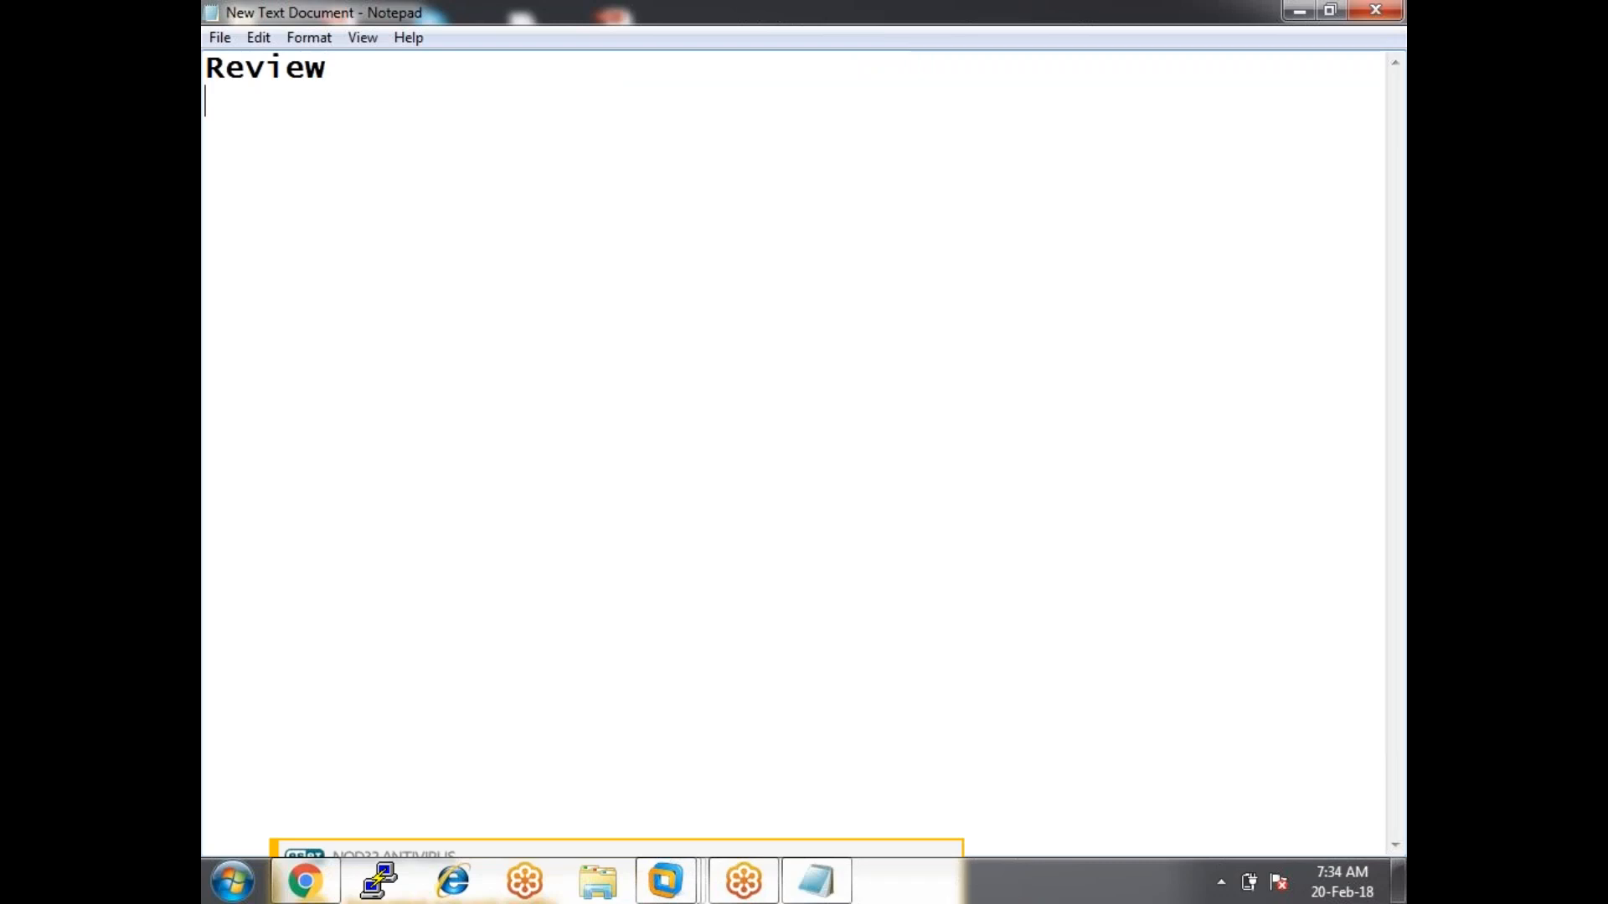
key("Return")
Under Review, add the line '-- installation..java..tomcat..jenkins.war', correcting typos.
type("-- installation")
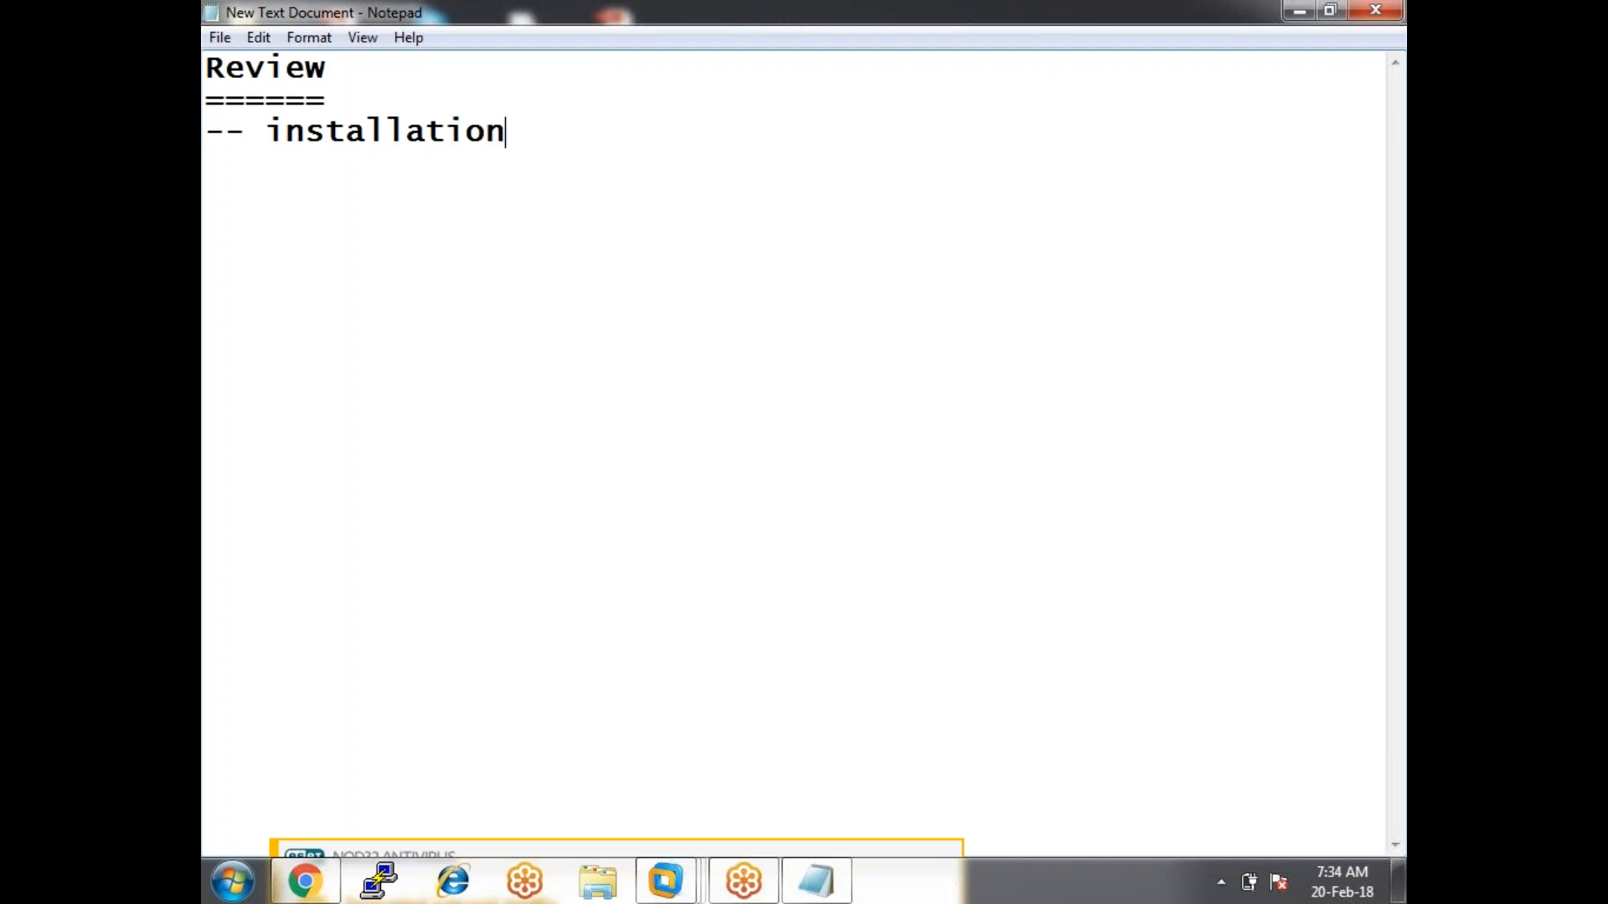
key("Return")
key("Up")
type(".java..toim")
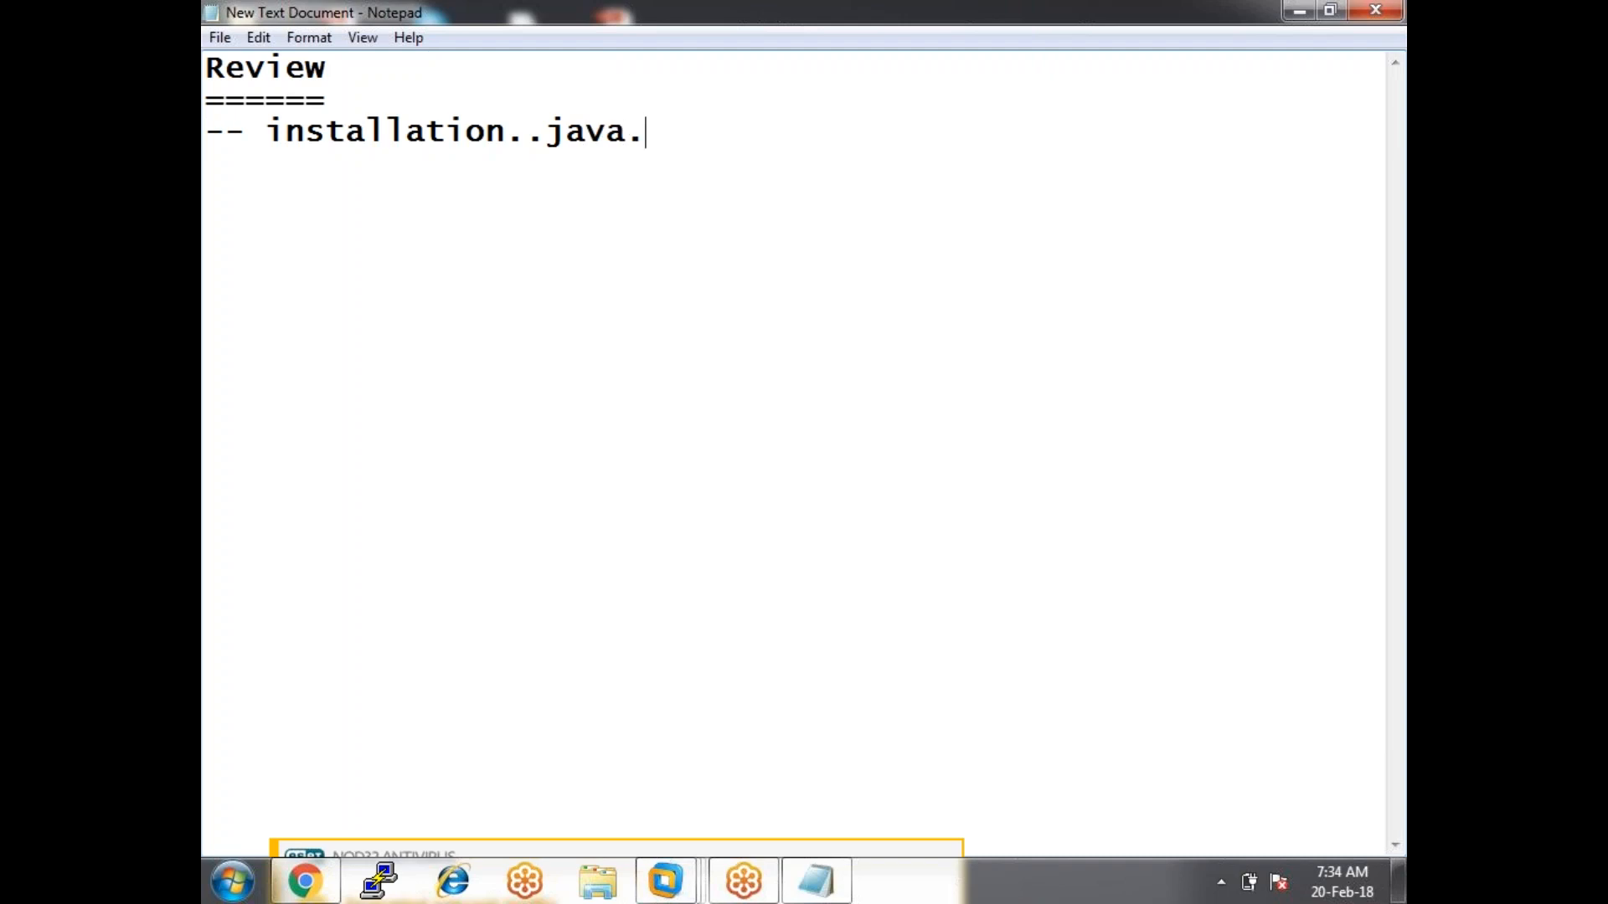
key("BackSpace")
key("BackSpace")
type("mc")
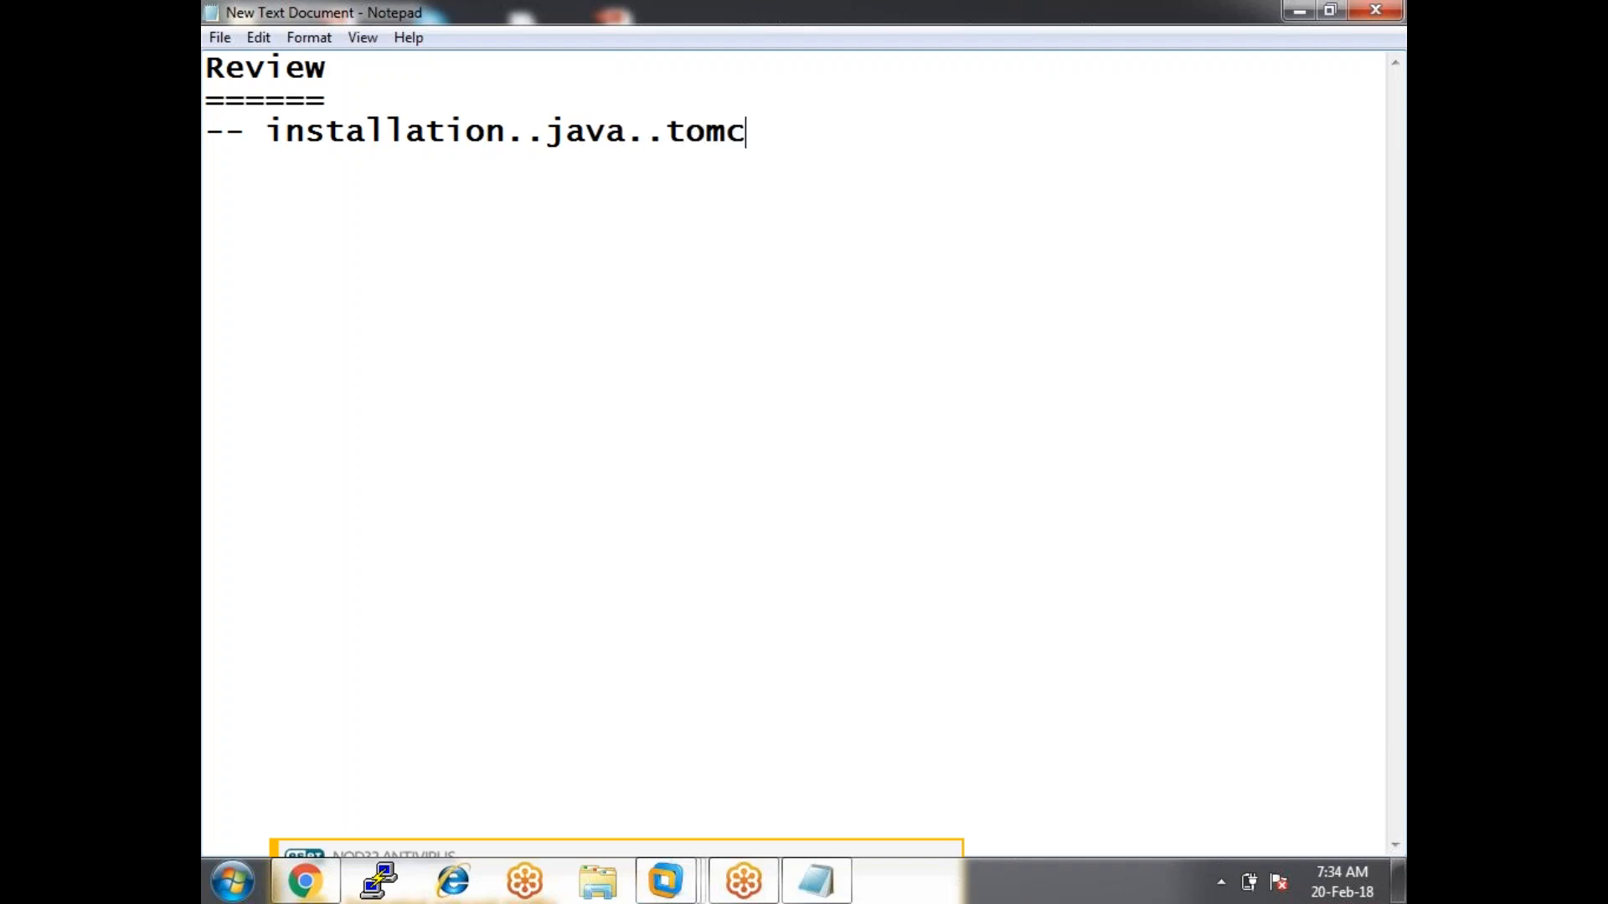
type("at..jenkins")
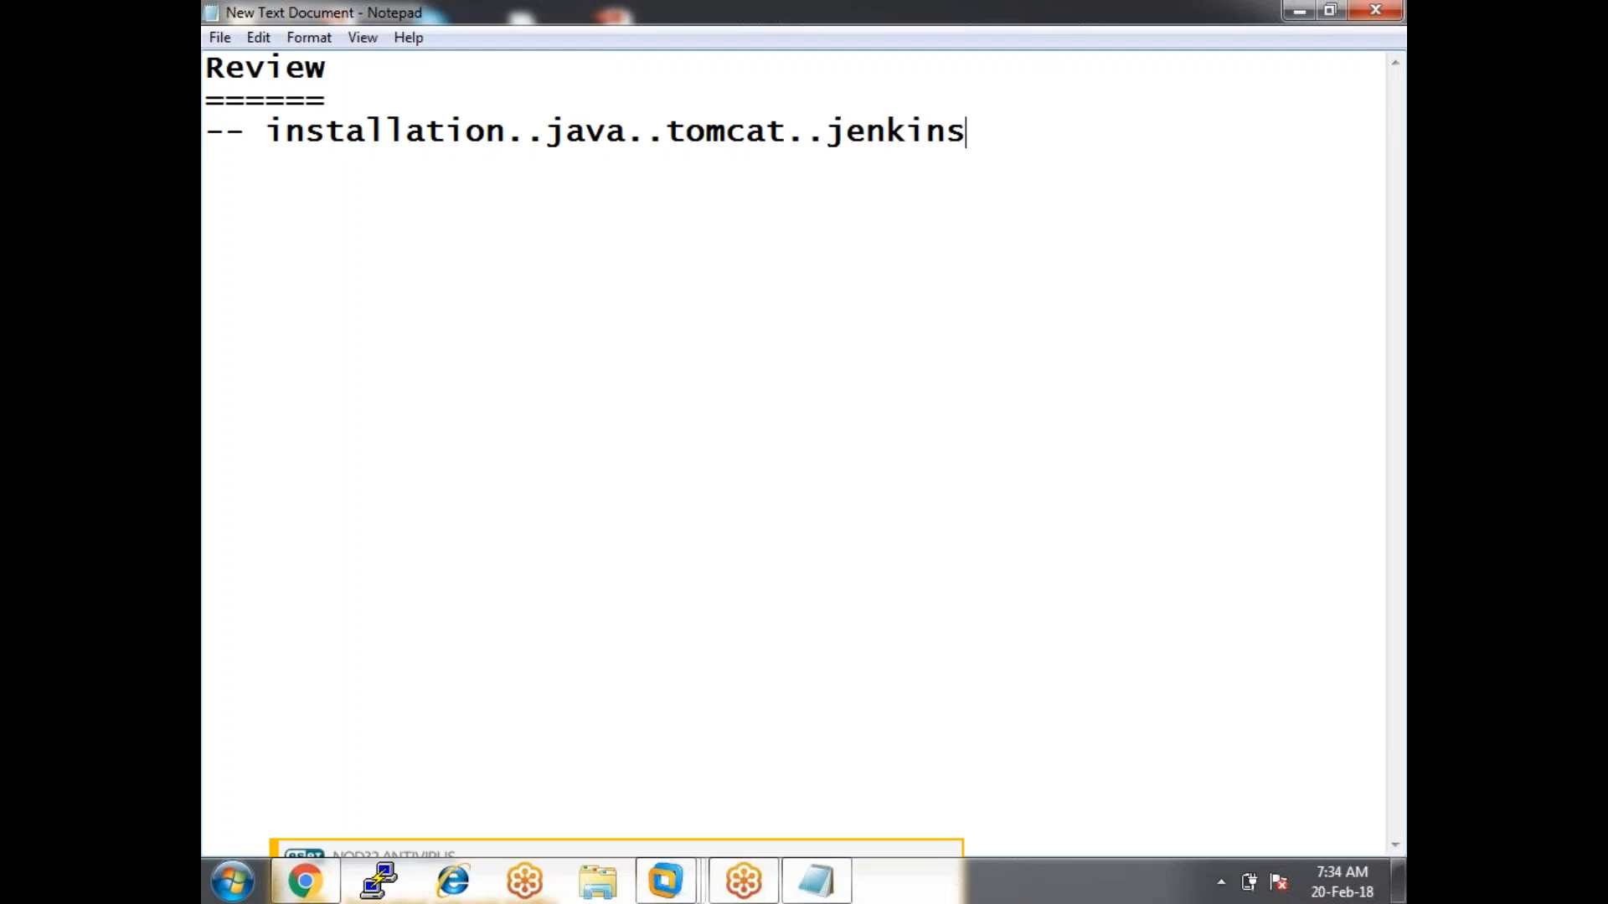
type(".war")
Add a second item reading "jenkins.jar" in quotes below the installation line.
key("Return")
type("--")
type("jenkin")
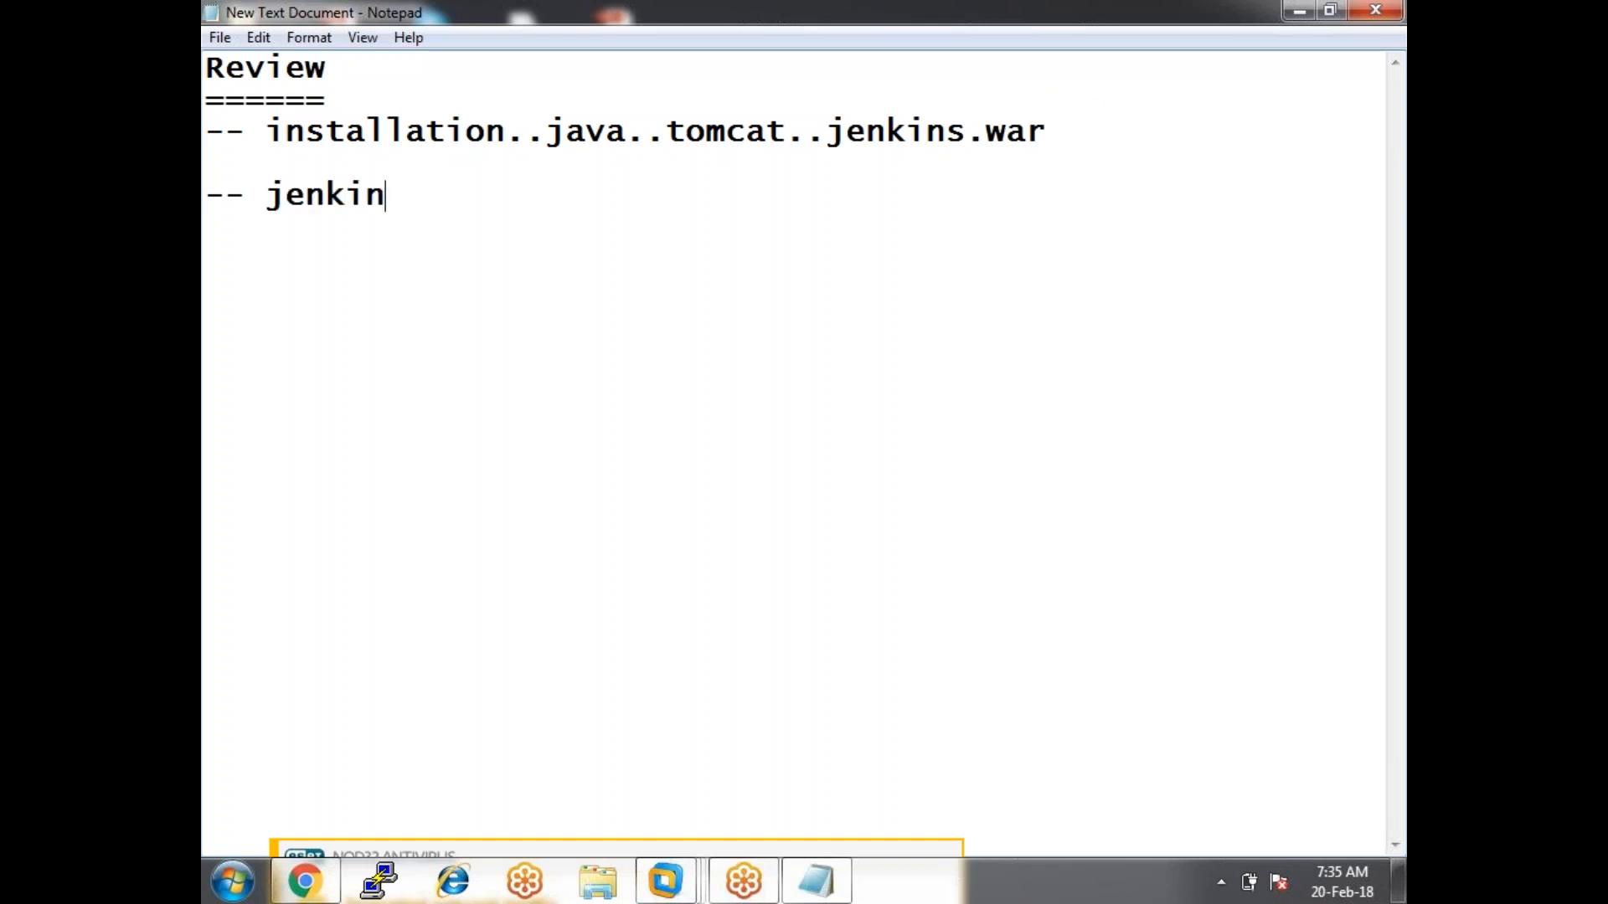
type("s.jar\"")
key("Return")
key("Right")
key("Right")
key("Right")
type("\"")
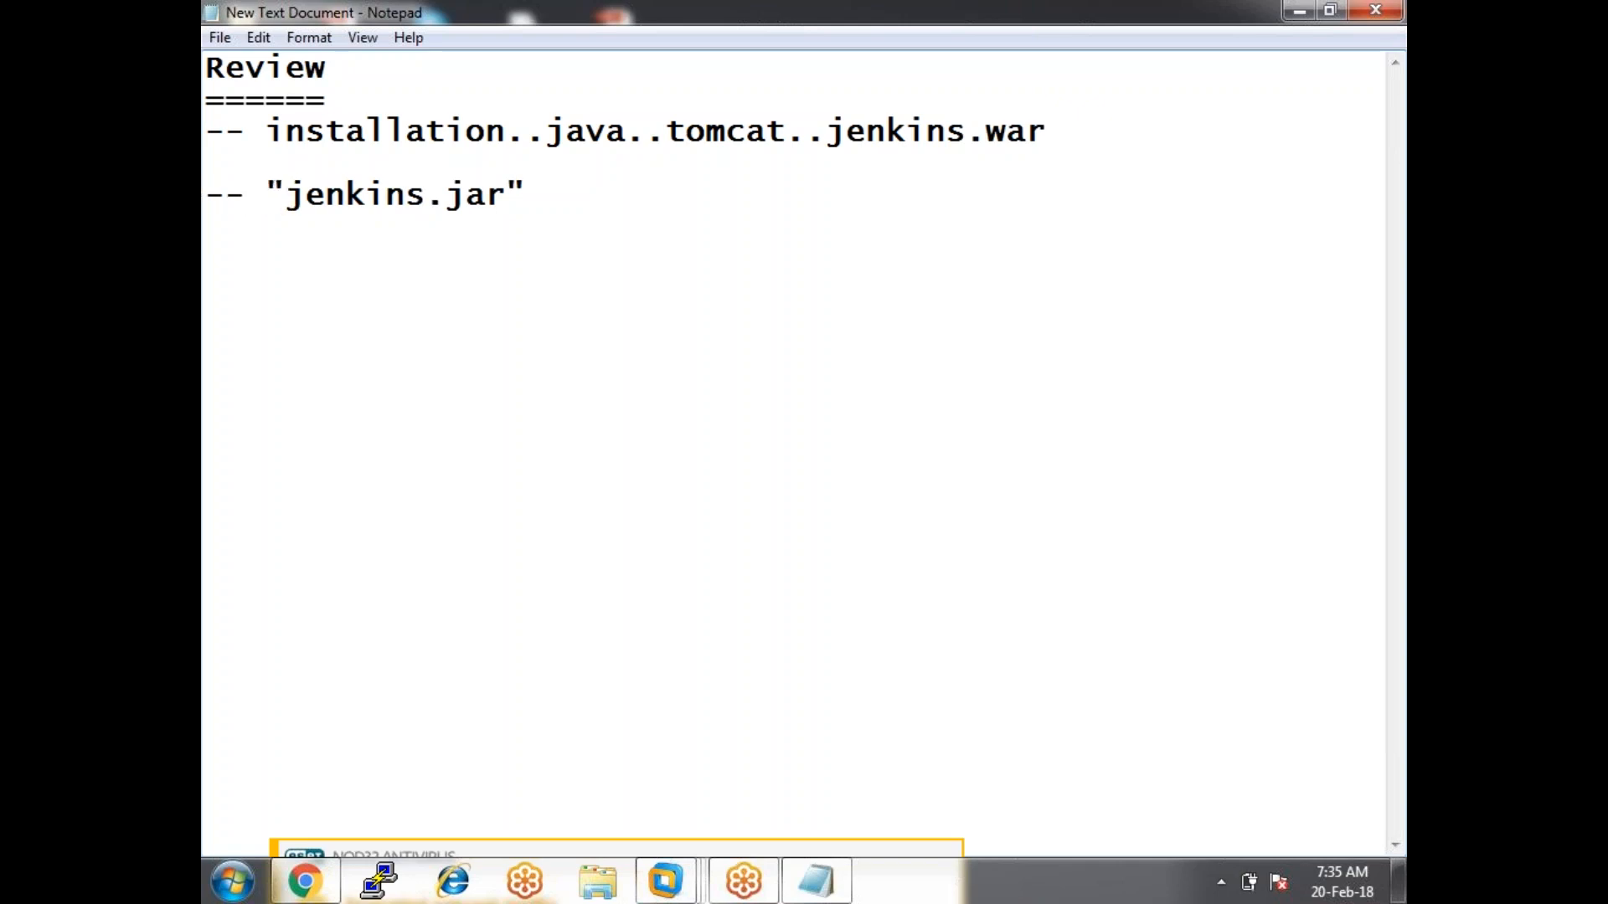
Add a Today's heading underlined with ========= and start a '--' item.
left_click(588, 203)
key("Return")
type("Today's")
key("Return")
type("=========")
key("Return")
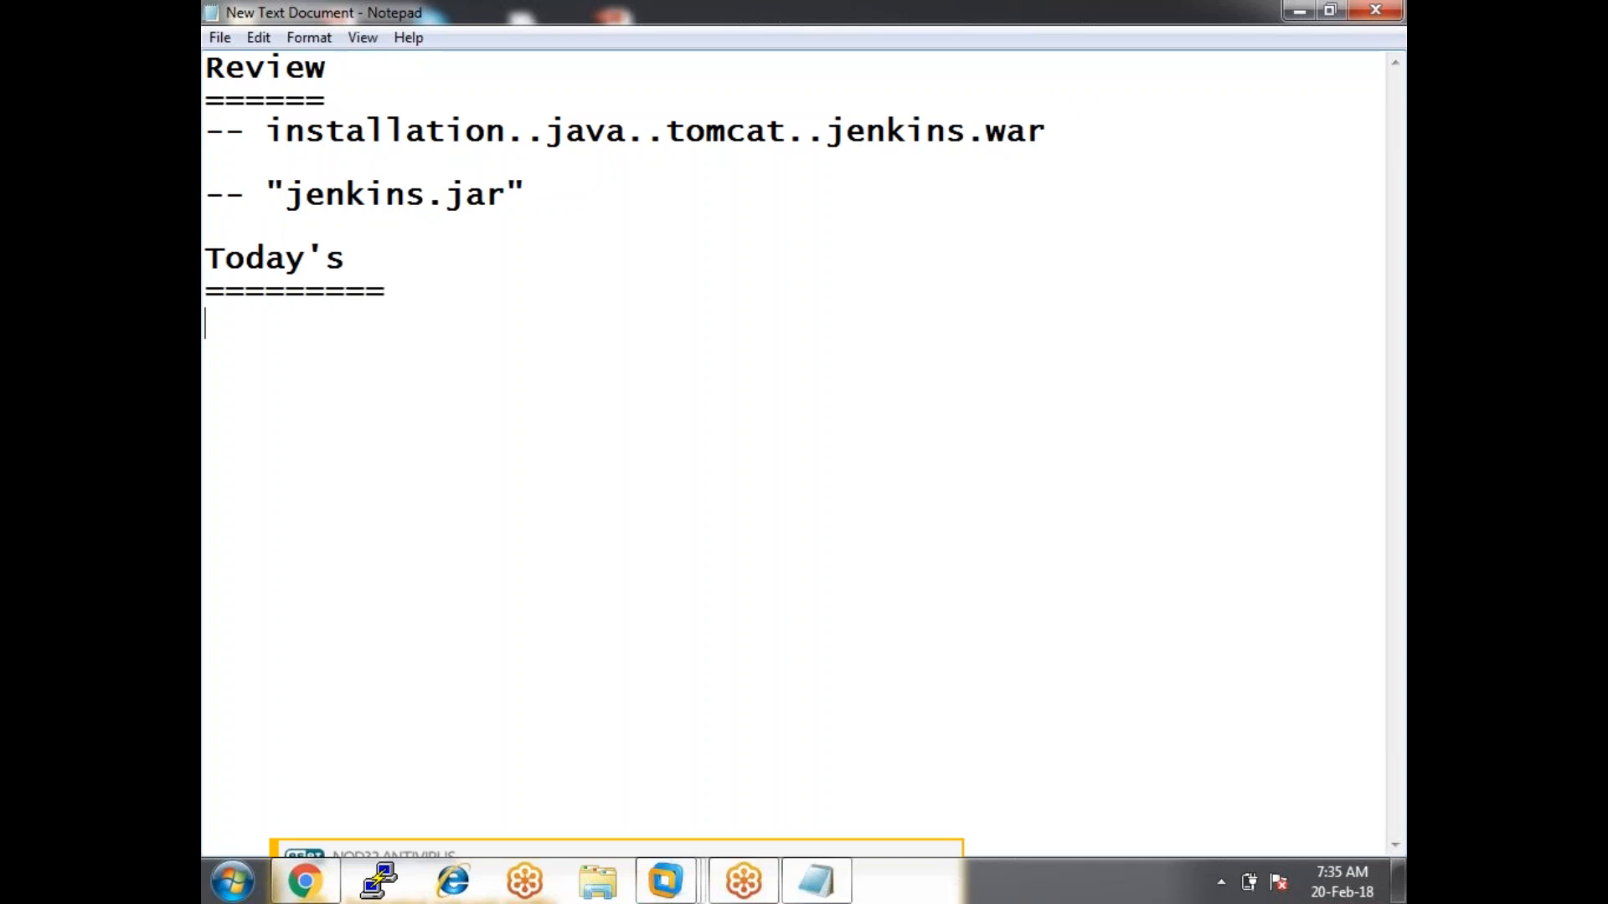
type("--")
Append ..master to the installation line and list slaves and jobs..assign on slaves.
left_click(1084, 138)
type("..master")
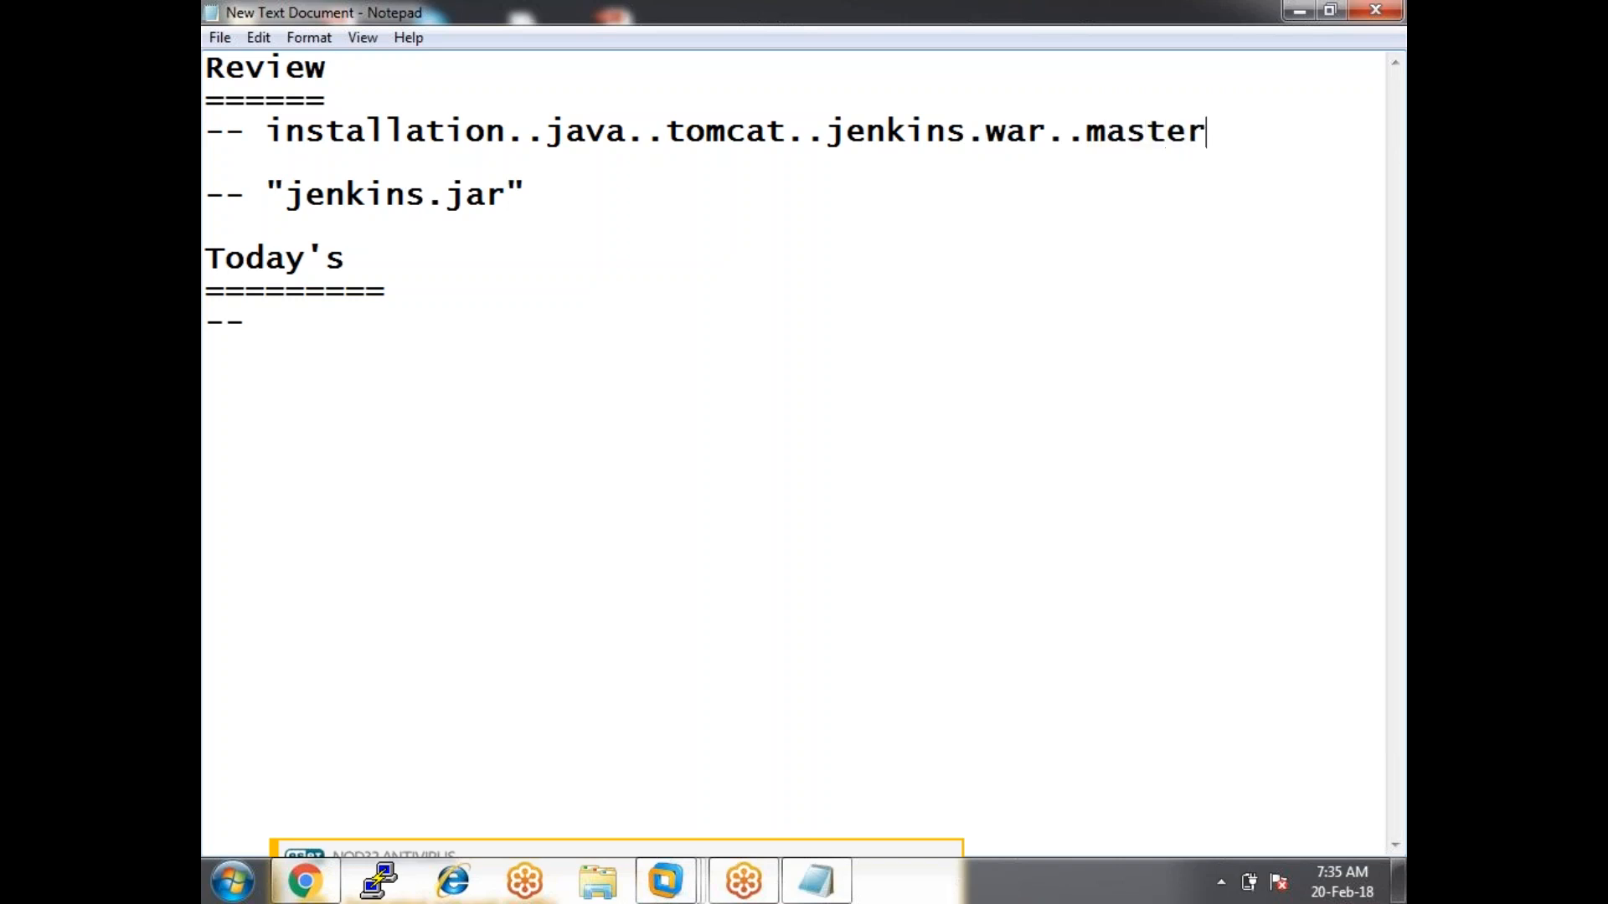
left_click(296, 323)
type("slaves")
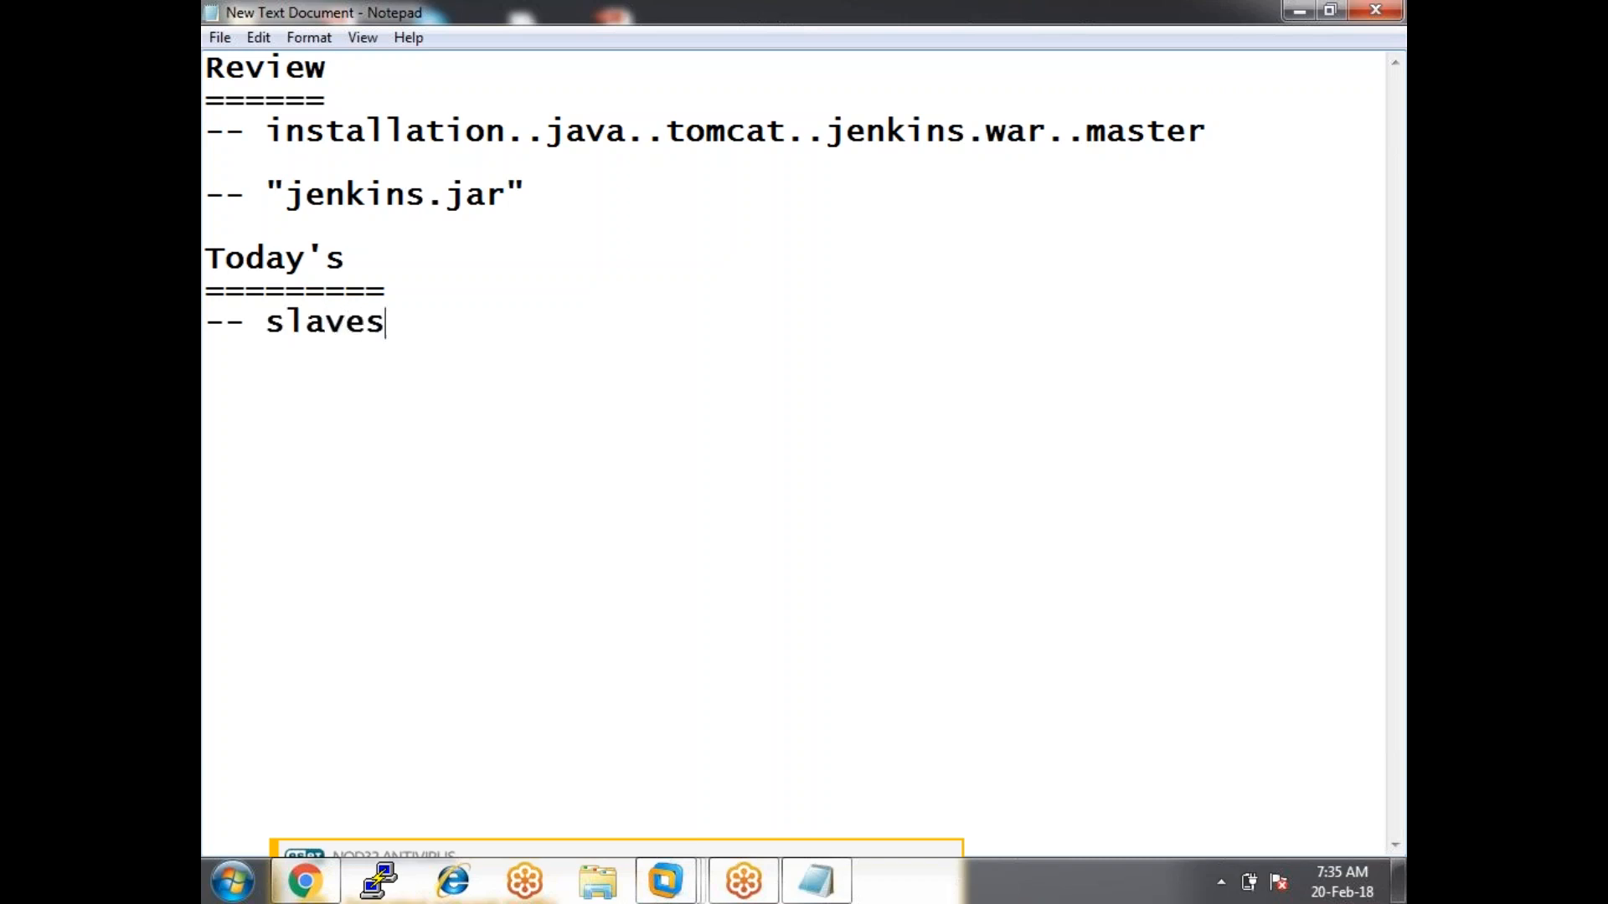
key("Return")
type("-- jobs")
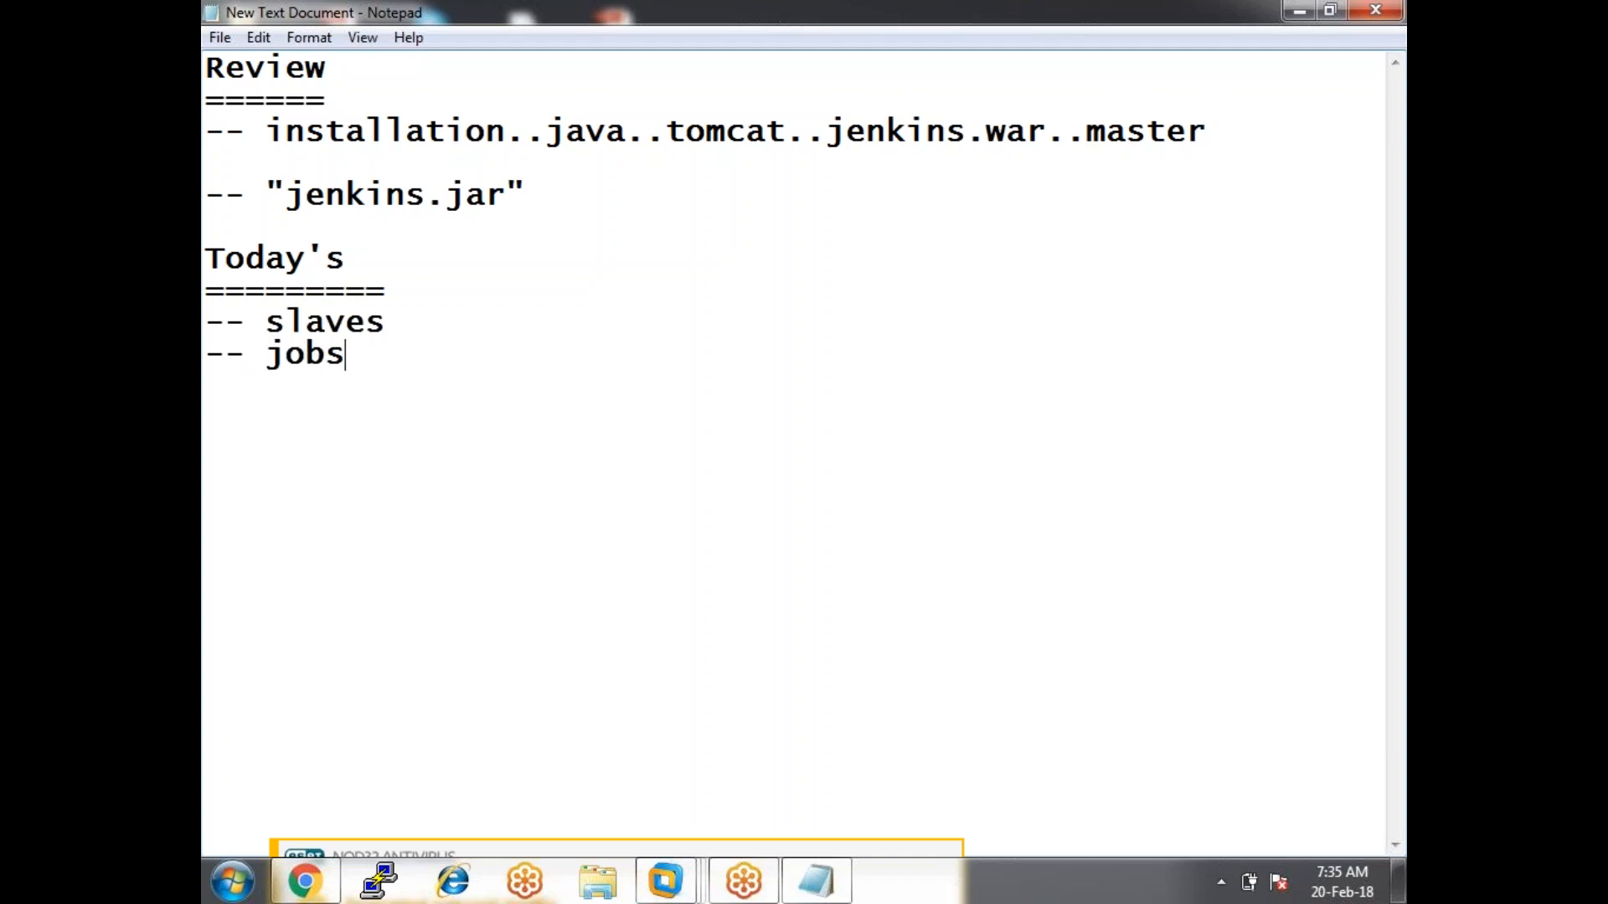
type("..assign ")
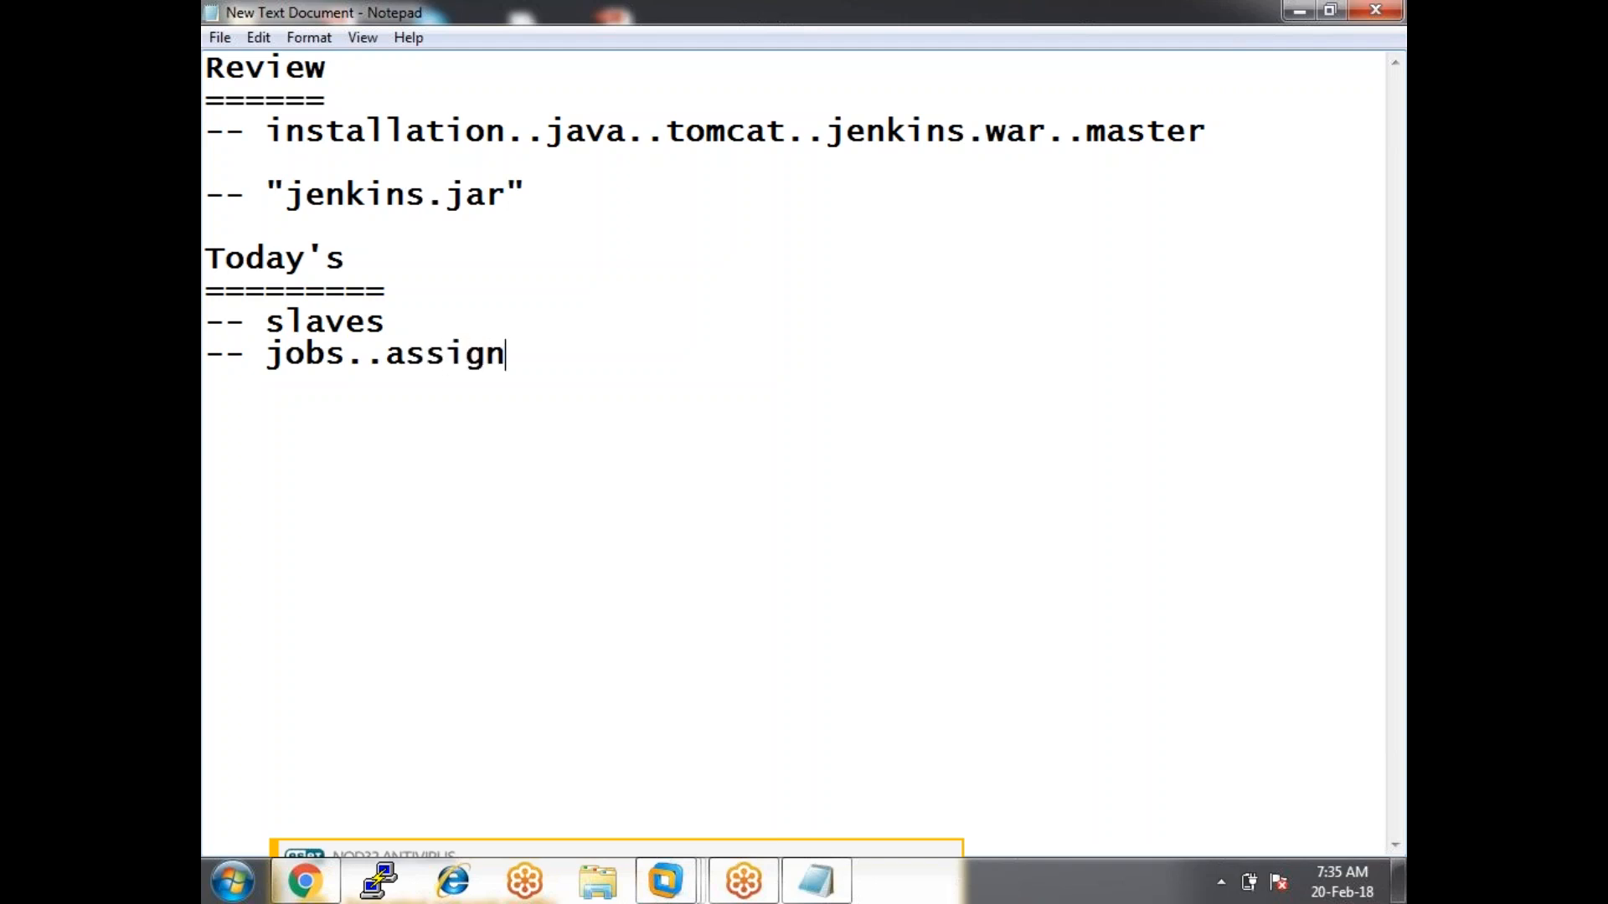
type("on slaves")
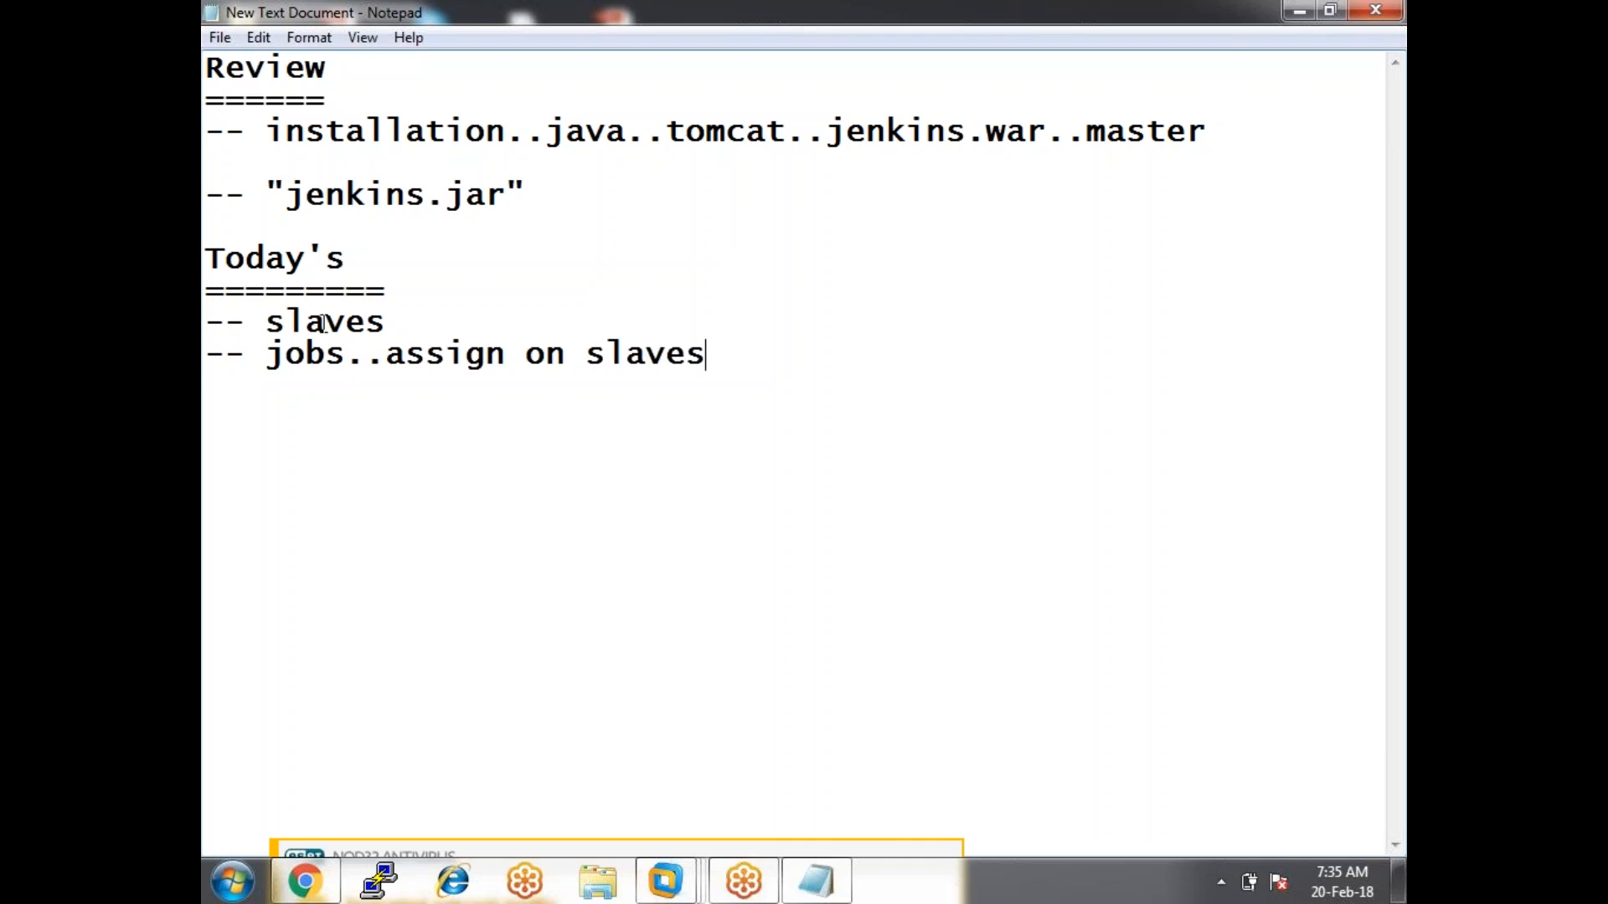
Insert 'to' so the item reads jobs..assign on to slaves, then switch to VMware.
left_click(585, 355)
type("to")
left_click(753, 426)
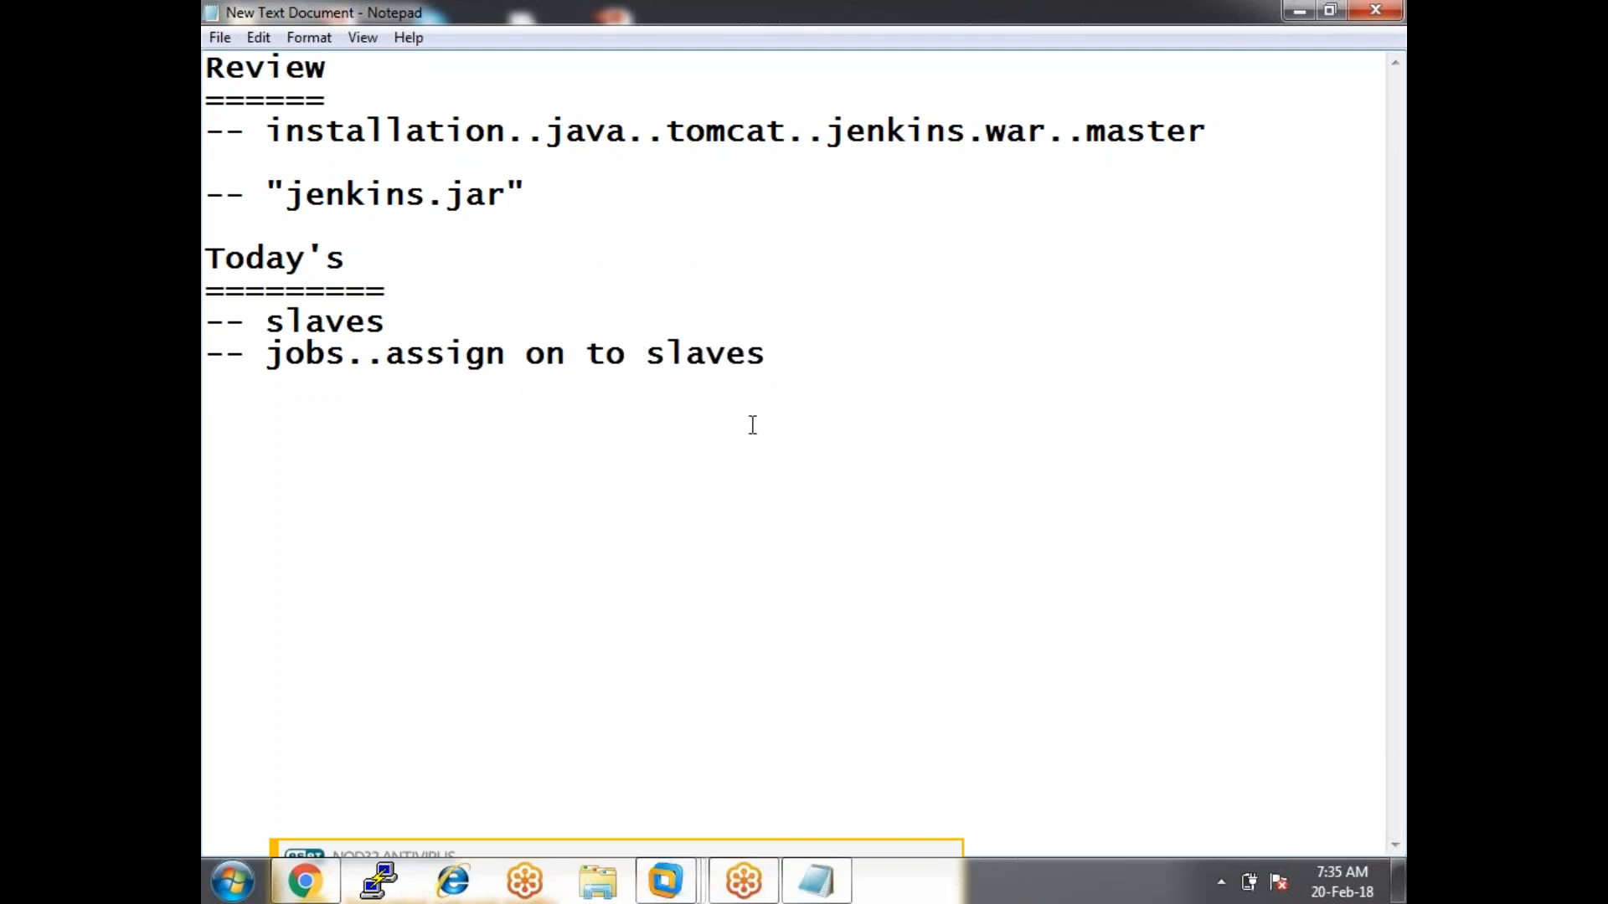
key("alt+Tab")
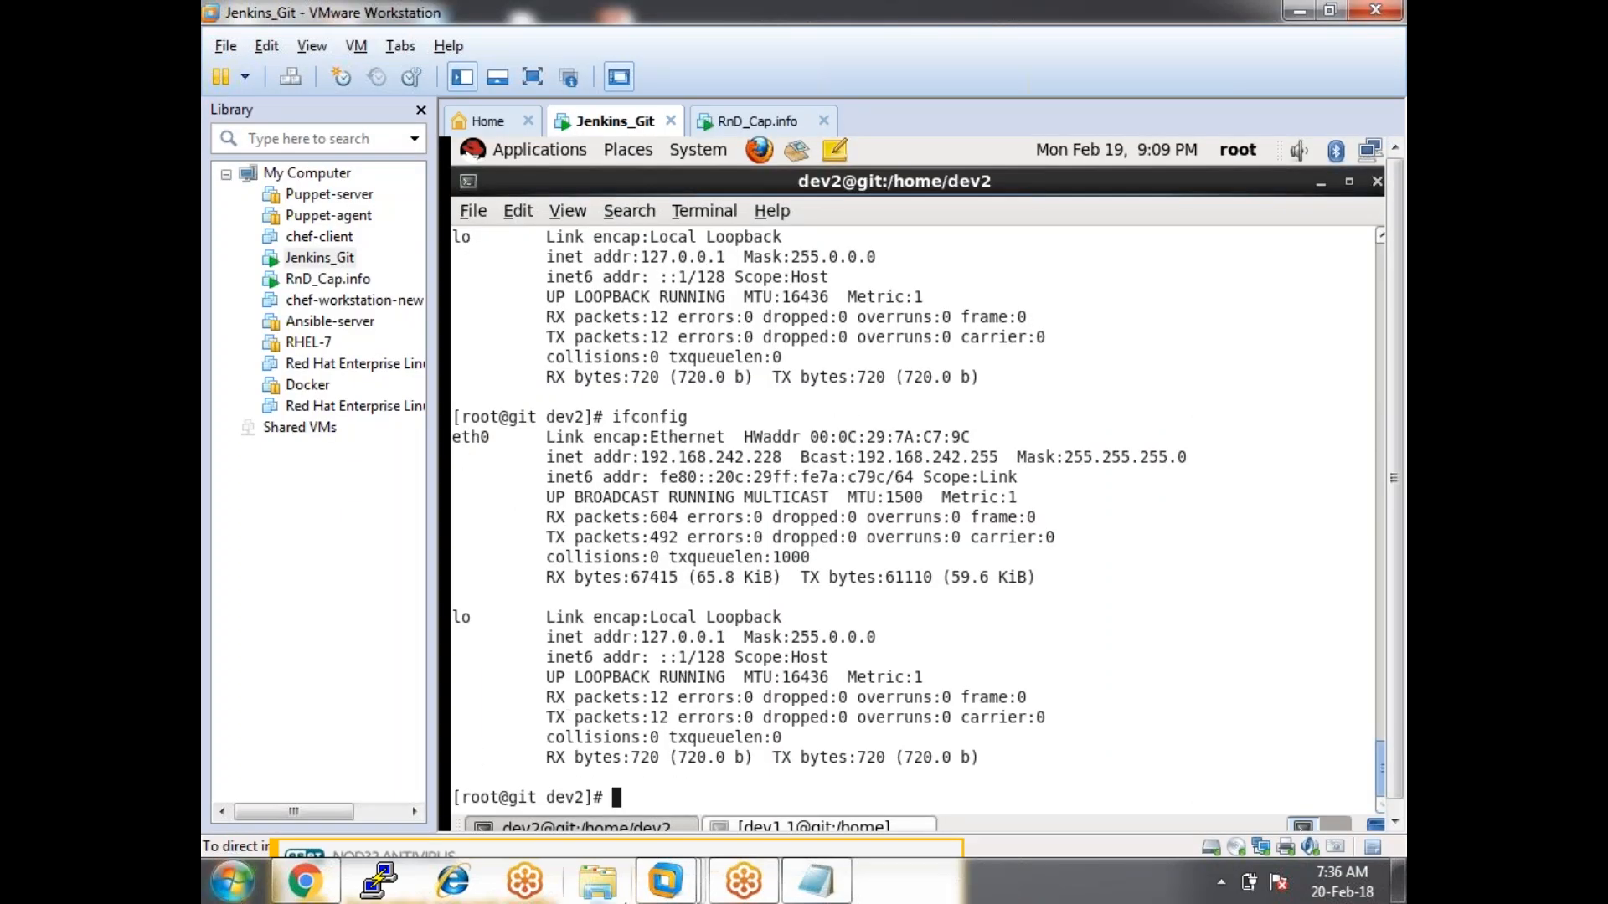
Note the .228 IP ending in the Jenkins_Git ifconfig output, then bring up the dev1.1 terminal.
left_click(304, 881)
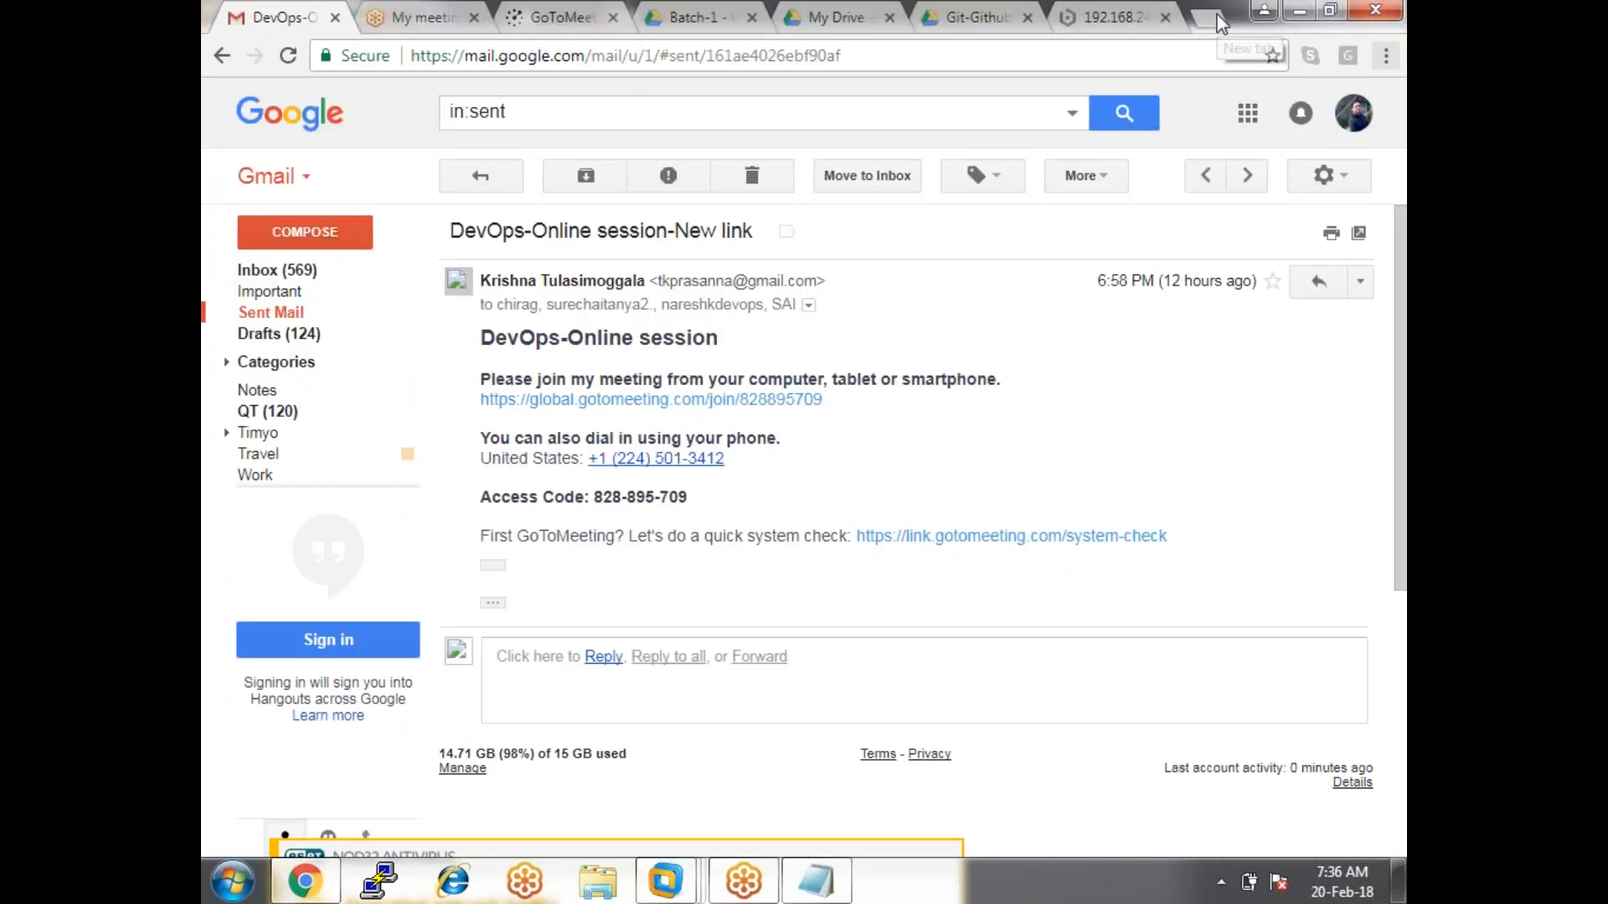
left_click(1114, 16)
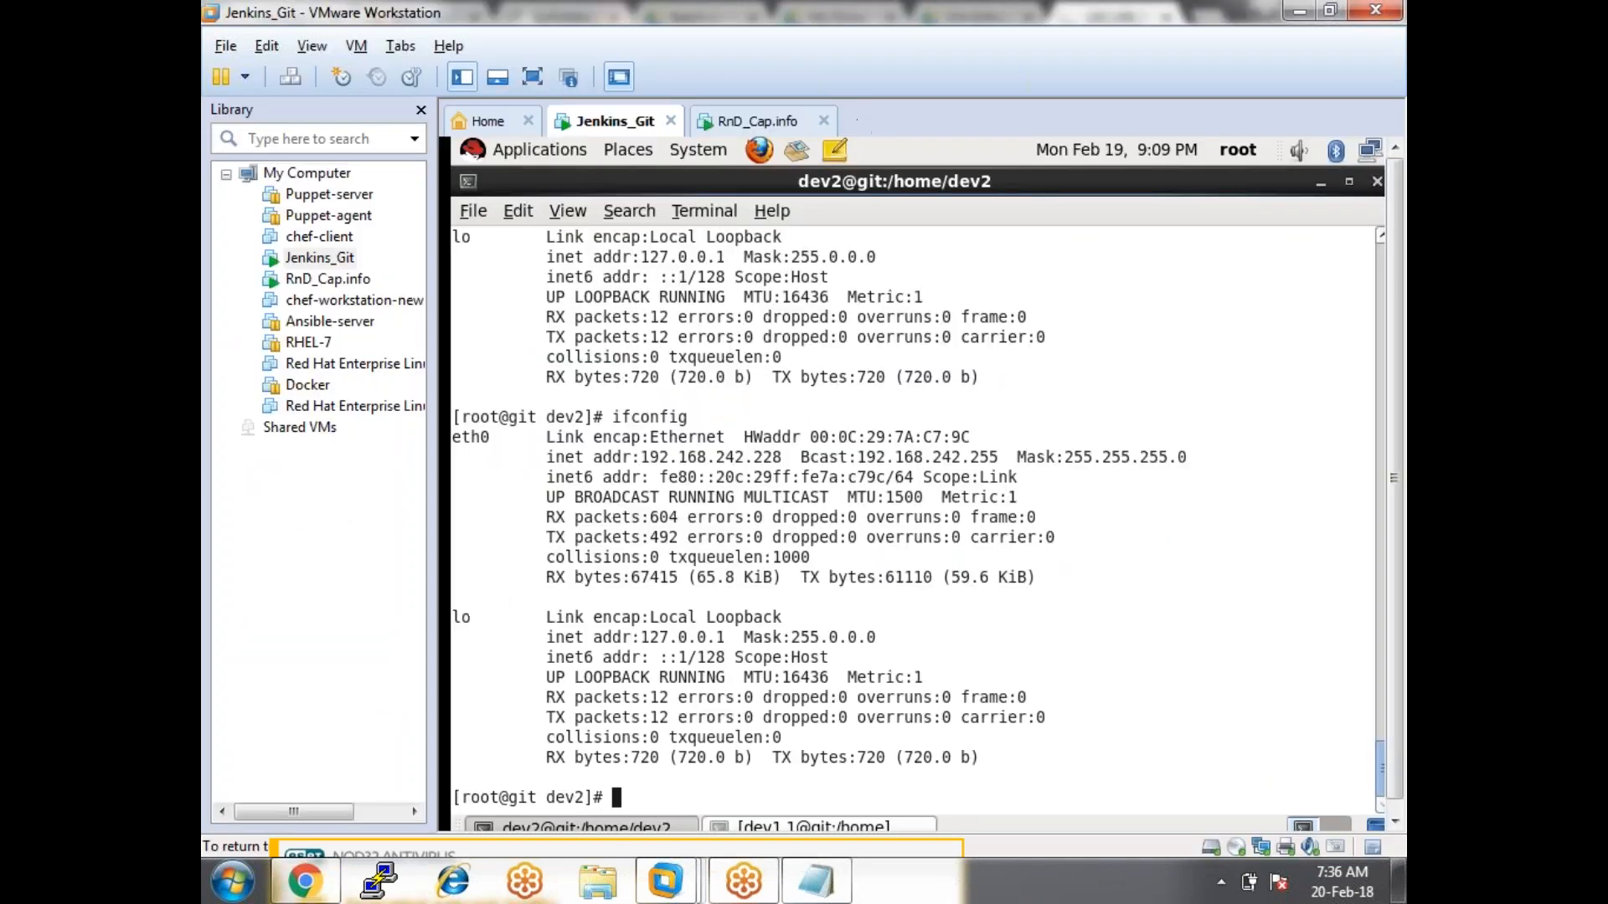
left_click_drag(742, 457, 797, 459)
left_click(777, 475)
key("alt+Tab")
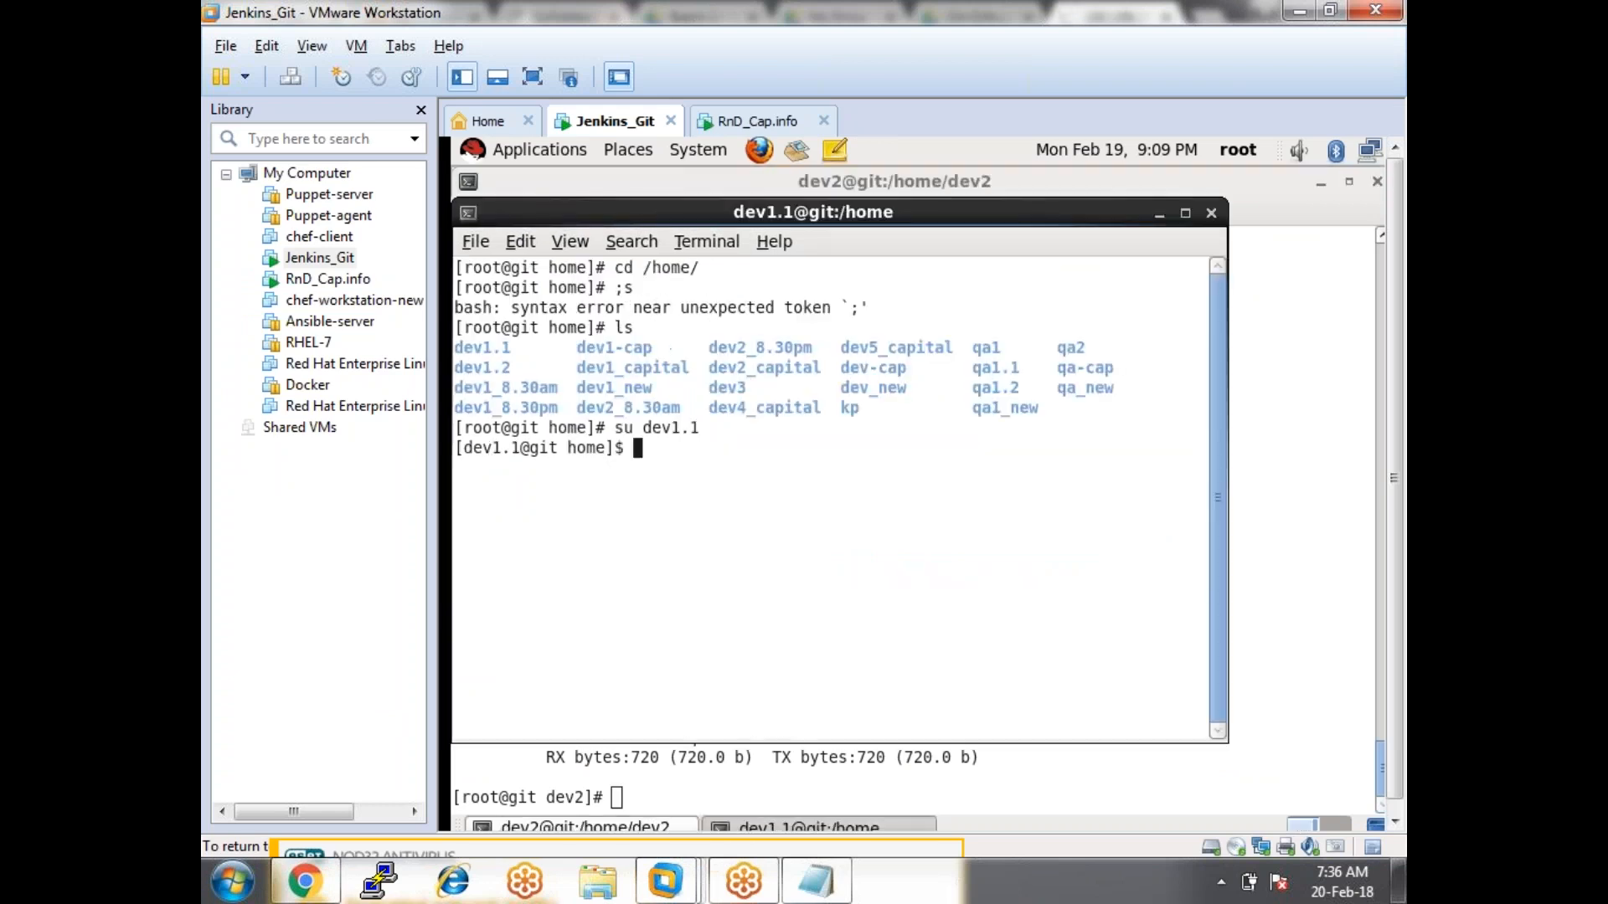
key("alt+Tab")
Load 192.168.242.228:8080/jenkins2.7 in Chrome's address bar.
left_click(652, 64)
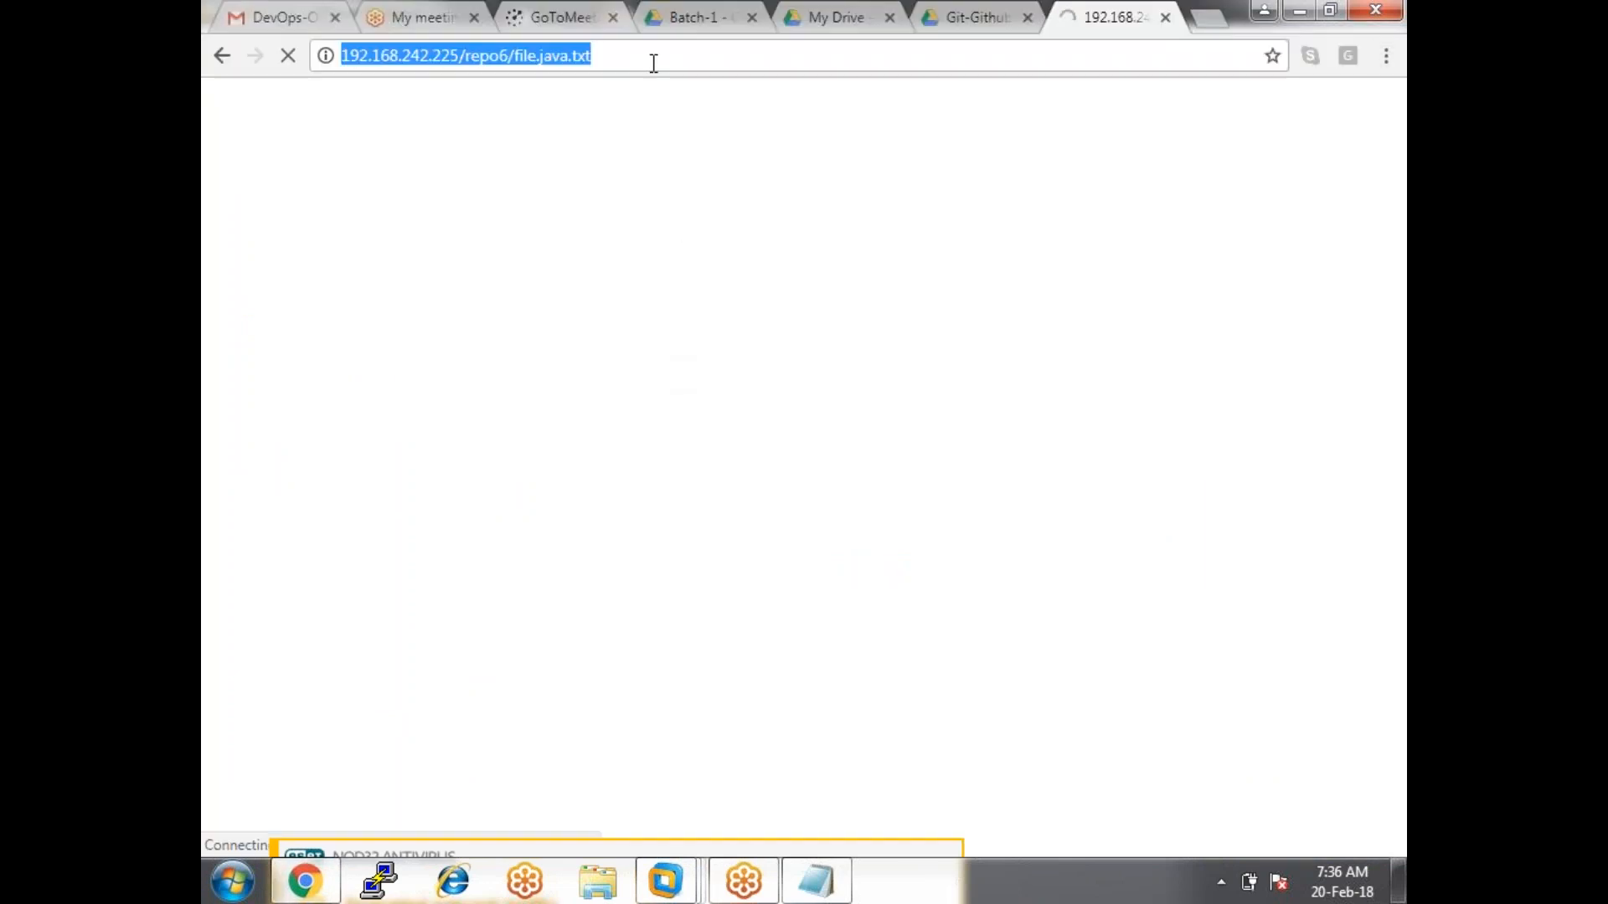
left_click(653, 64)
key("BackSpace")
key("BackSpace")
key("BackSpace")
key("BackSpace")
key("BackSpace")
key("BackSpace")
key("BackSpace")
key("BackSpace")
key("BackSpace")
key("BackSpace")
key("BackSpace")
key("BackSpace")
key("BackSpace")
key("BackSpace")
key("BackSpace")
key("BackSpace")
key("BackSpace")
key("BackSpace")
key("BackSpace")
key("BackSpace")
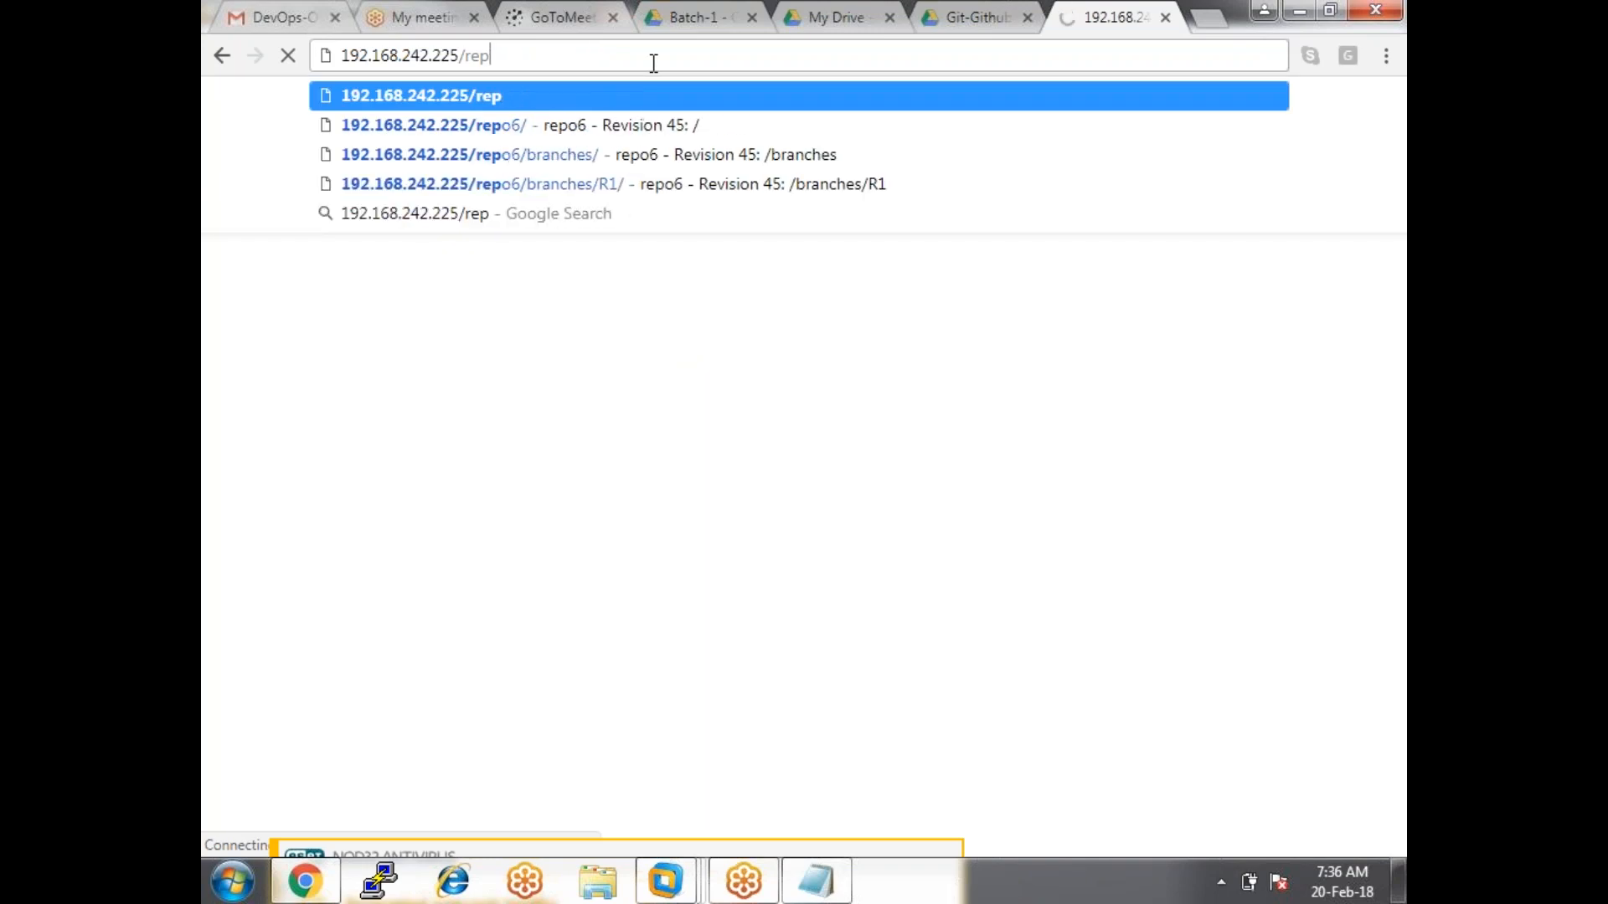
key("BackSpace")
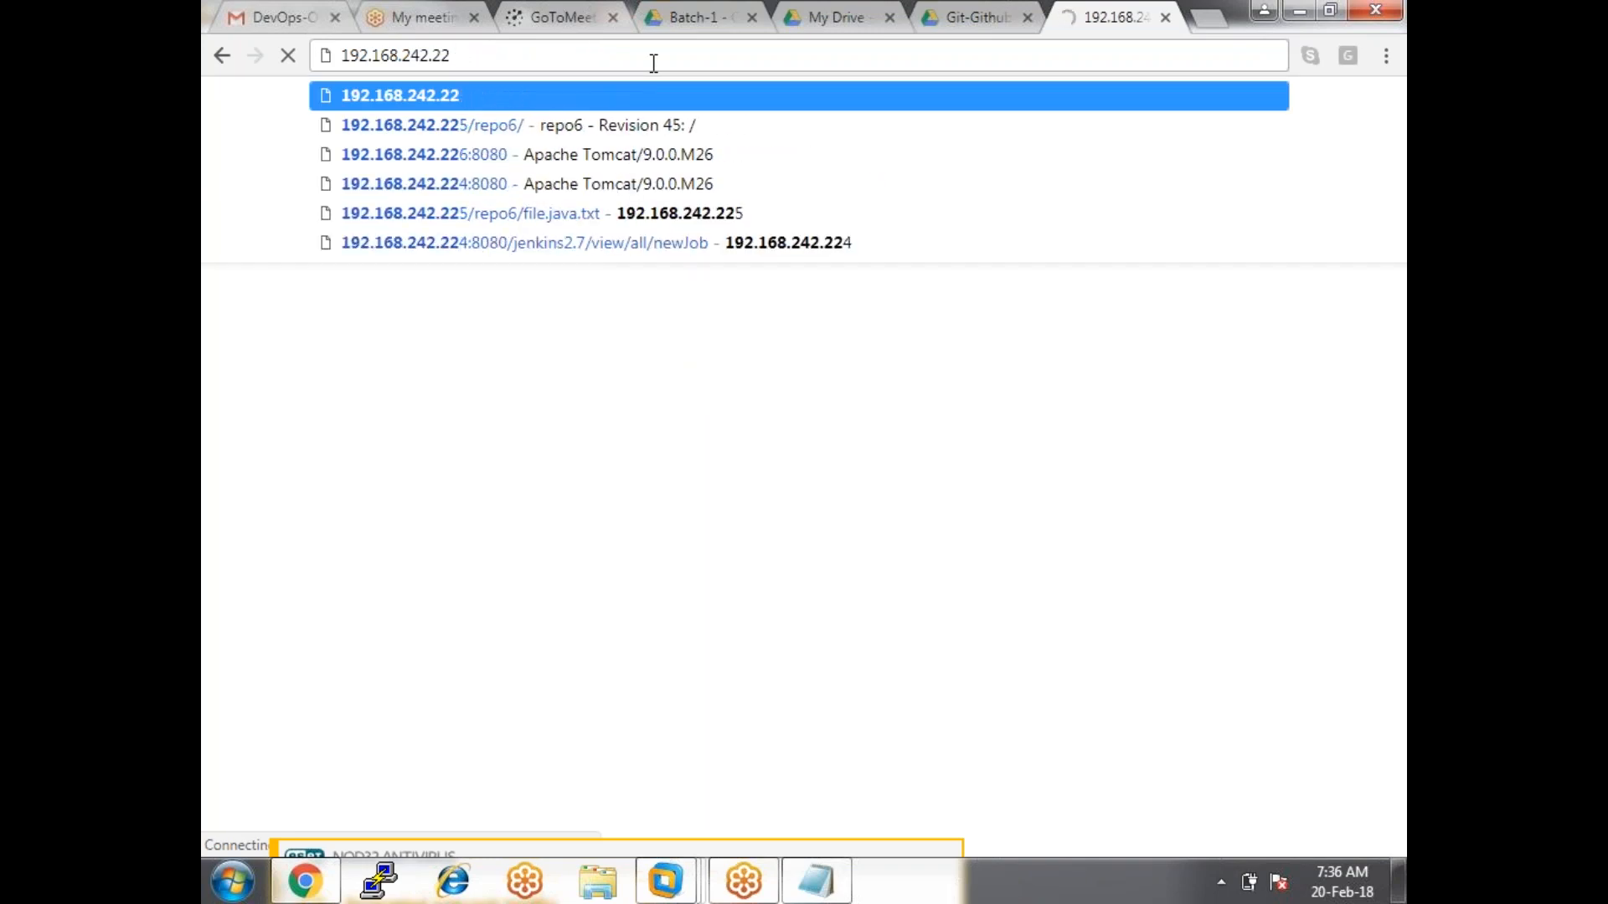
type("8:/")
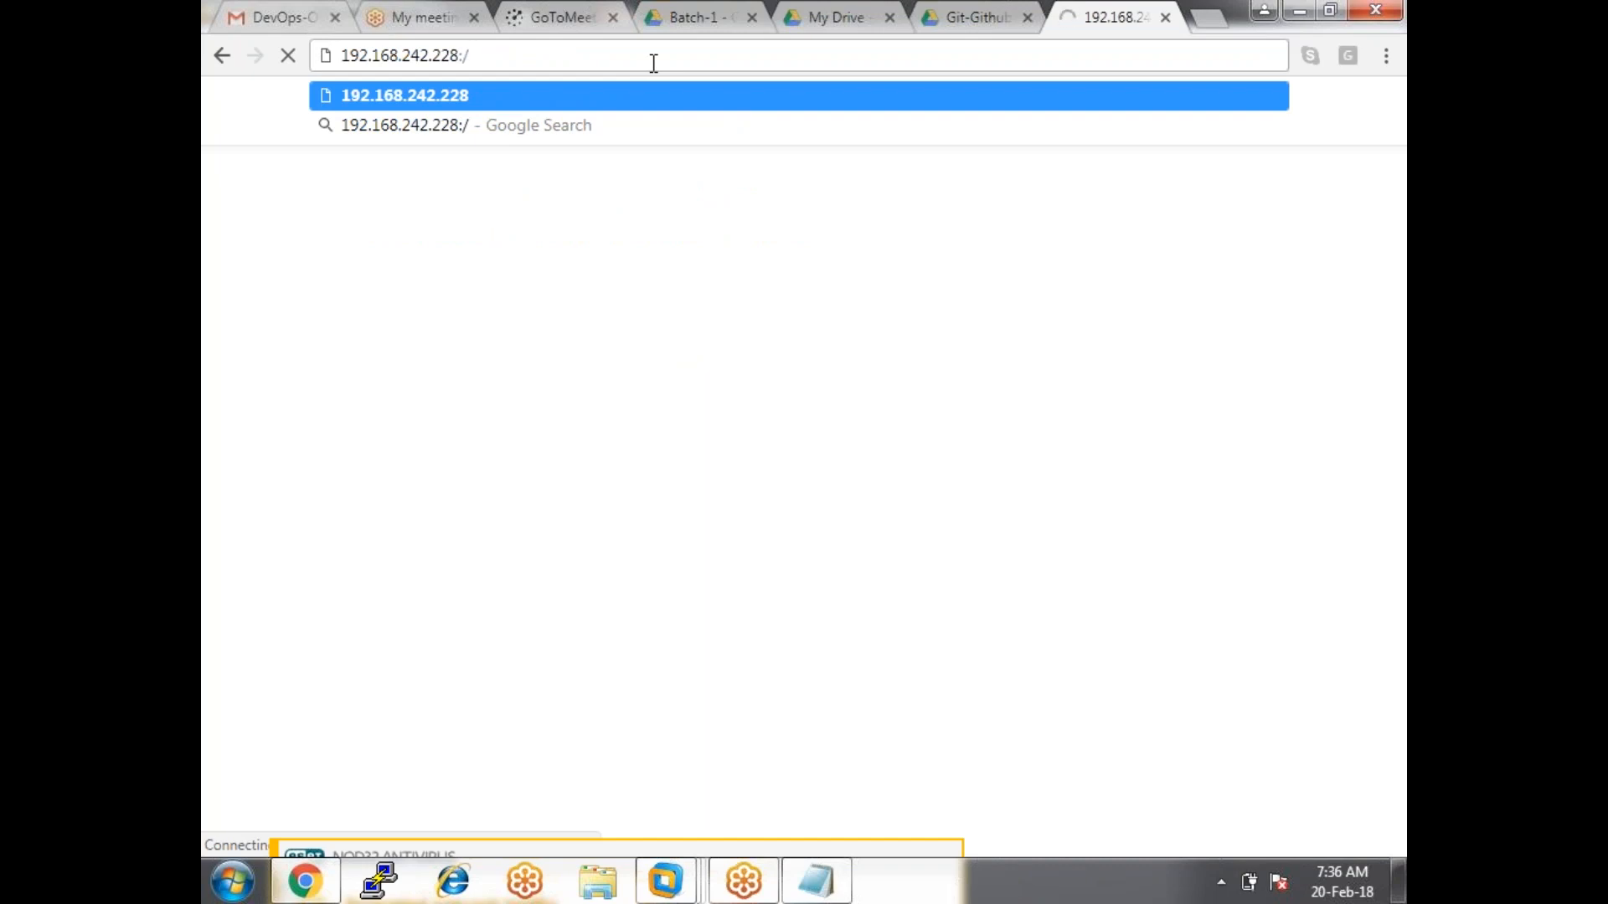
type("jenkins")
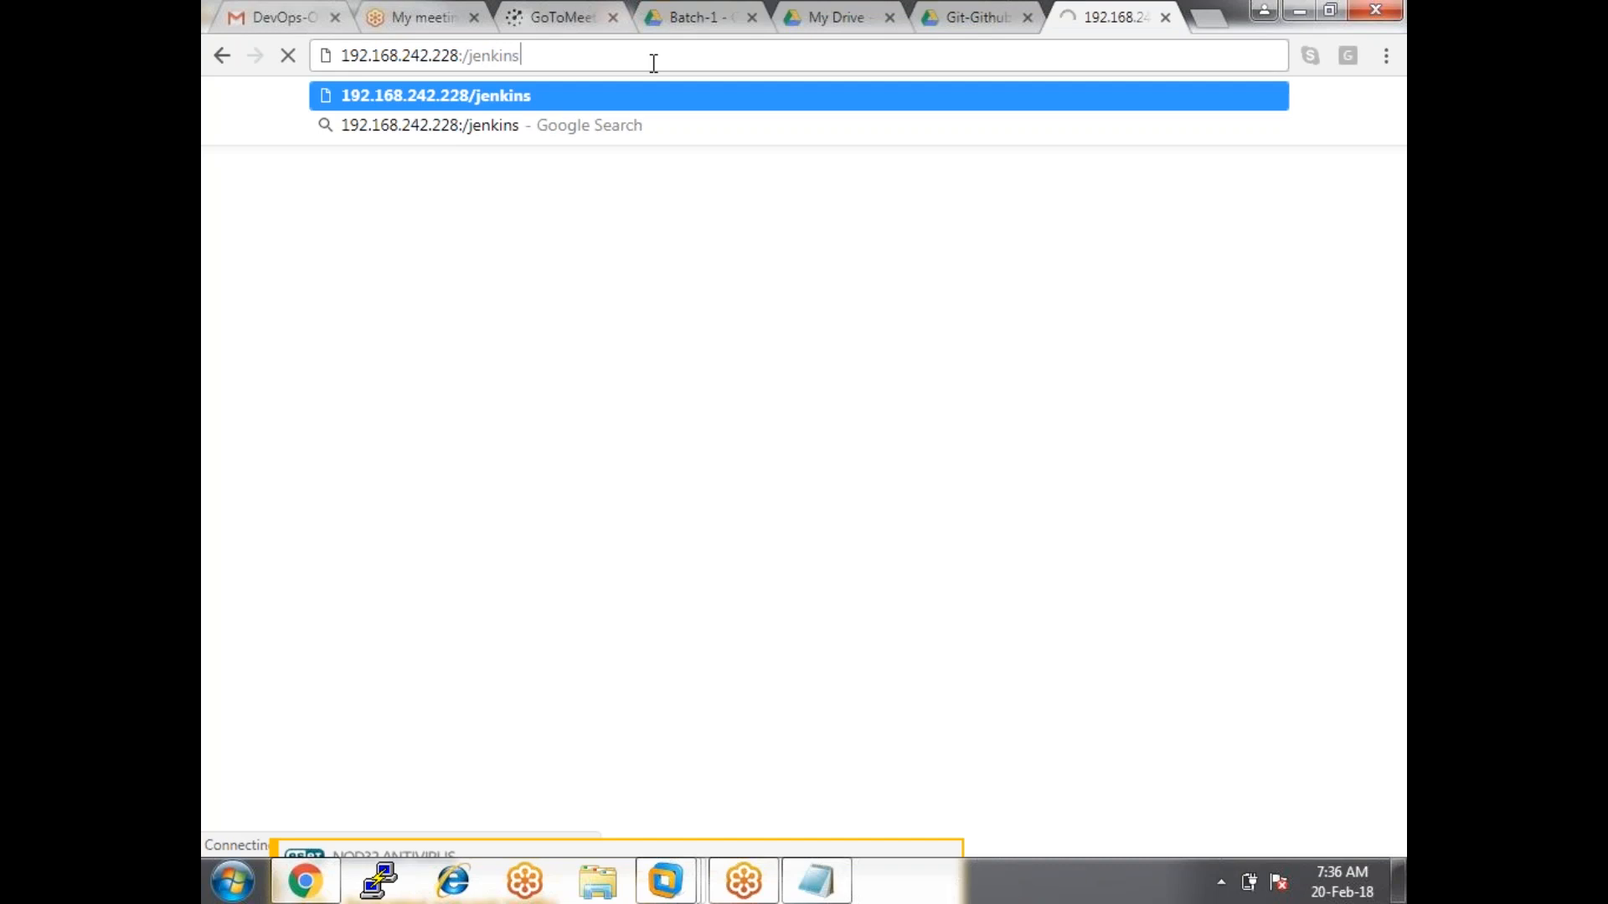
key("Down")
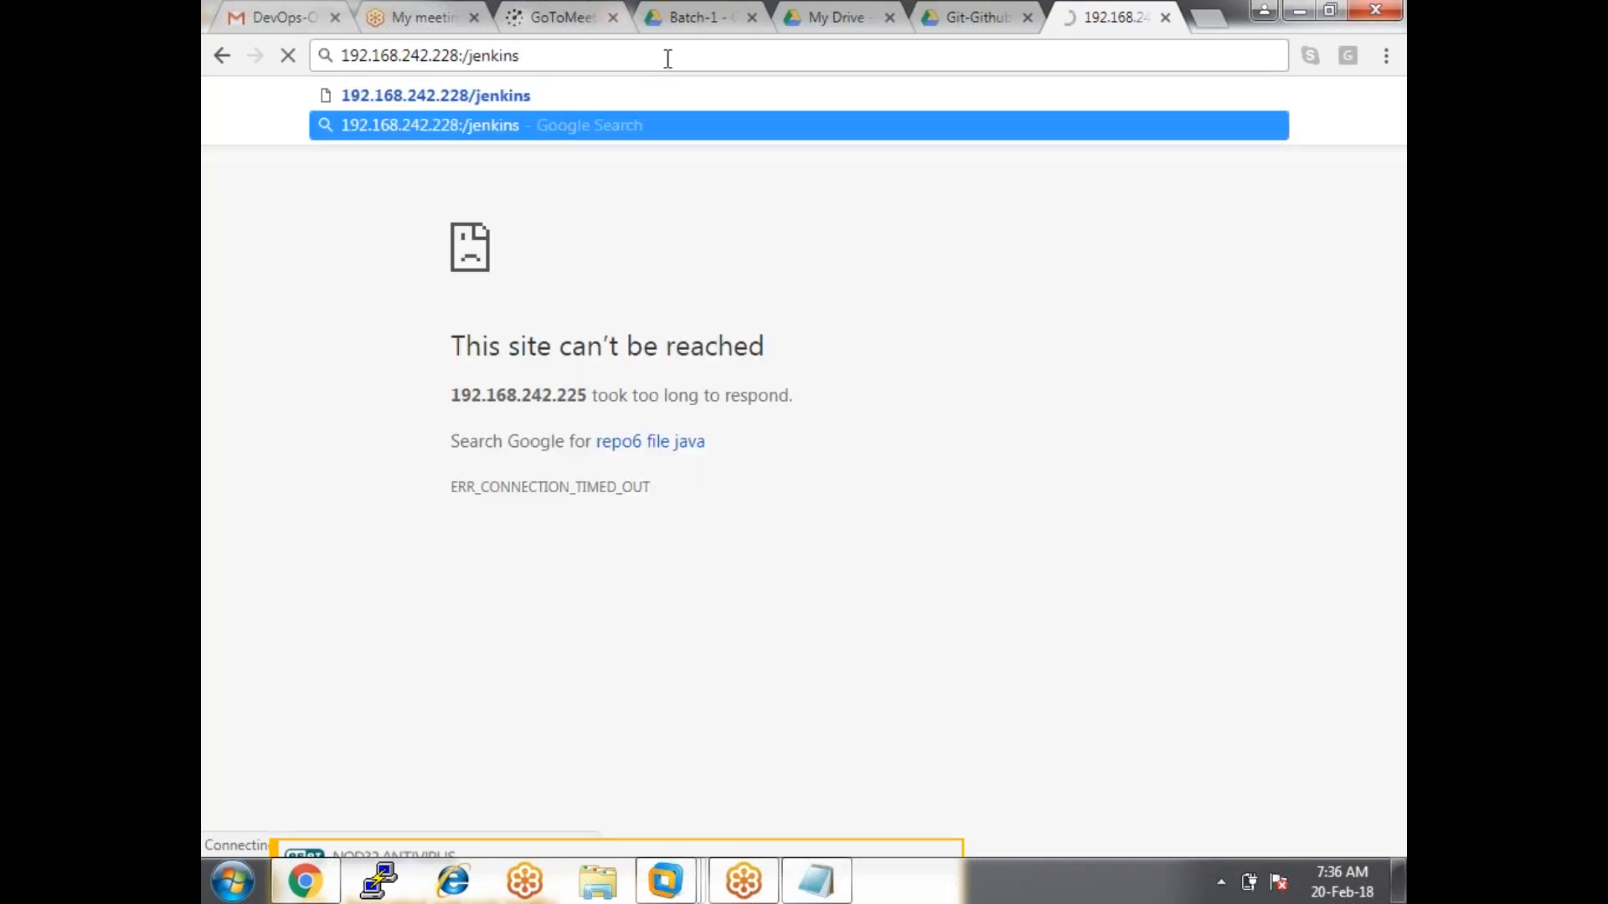
key("BackSpace")
key("BackSpace")
key("BackSpace")
key("BackSpace")
key("BackSpace")
key("BackSpace")
key("BackSpace")
key("BackSpace")
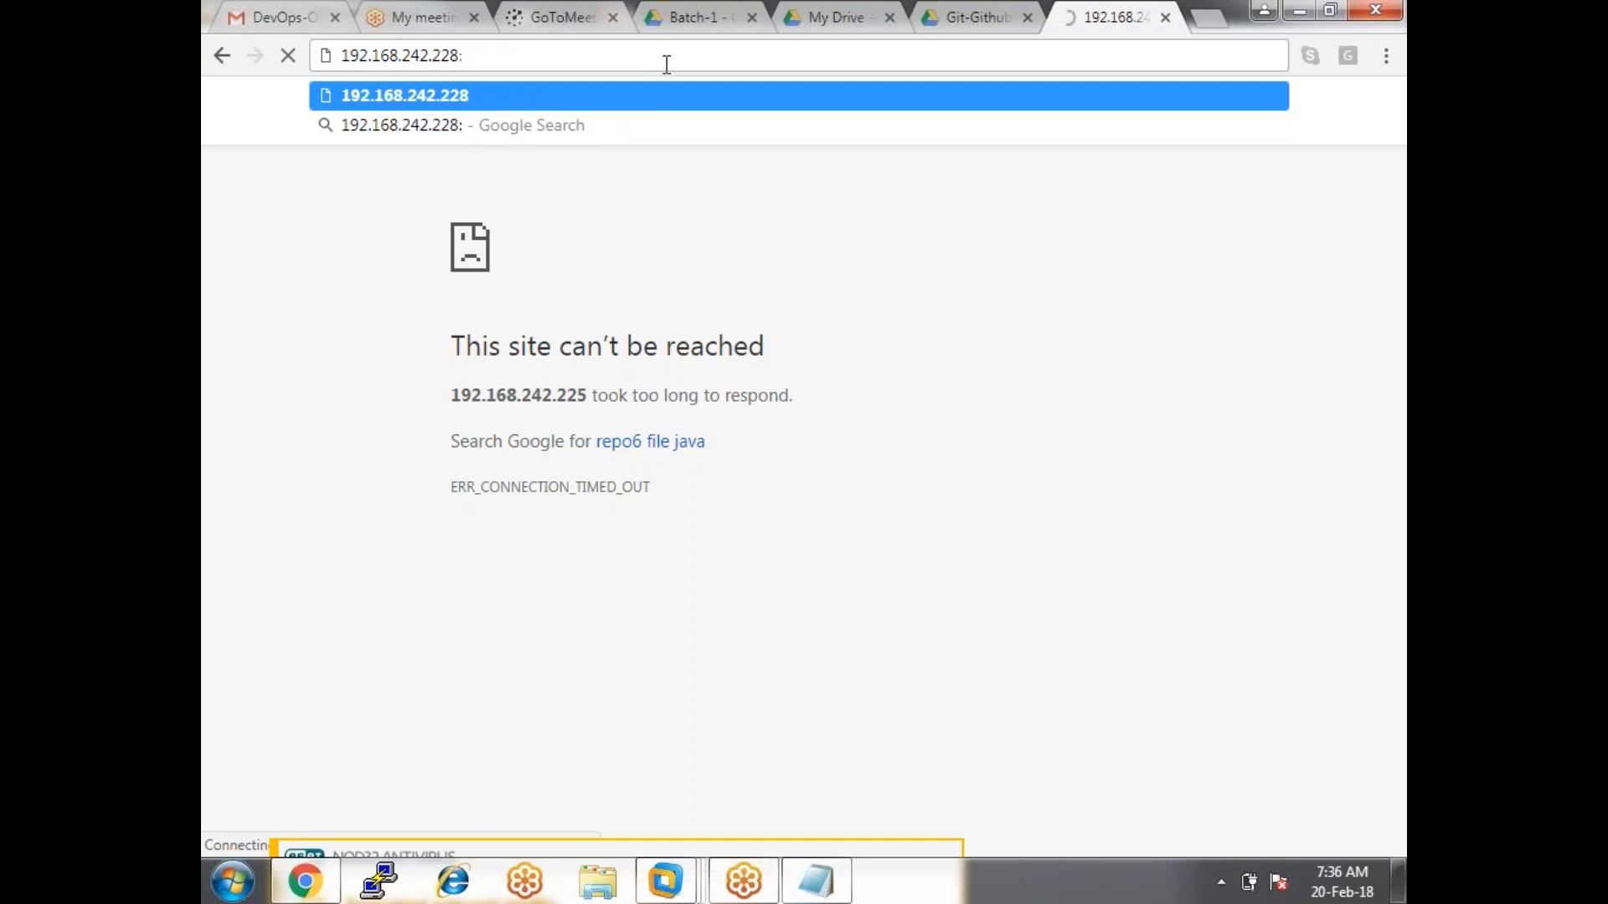
type("8")
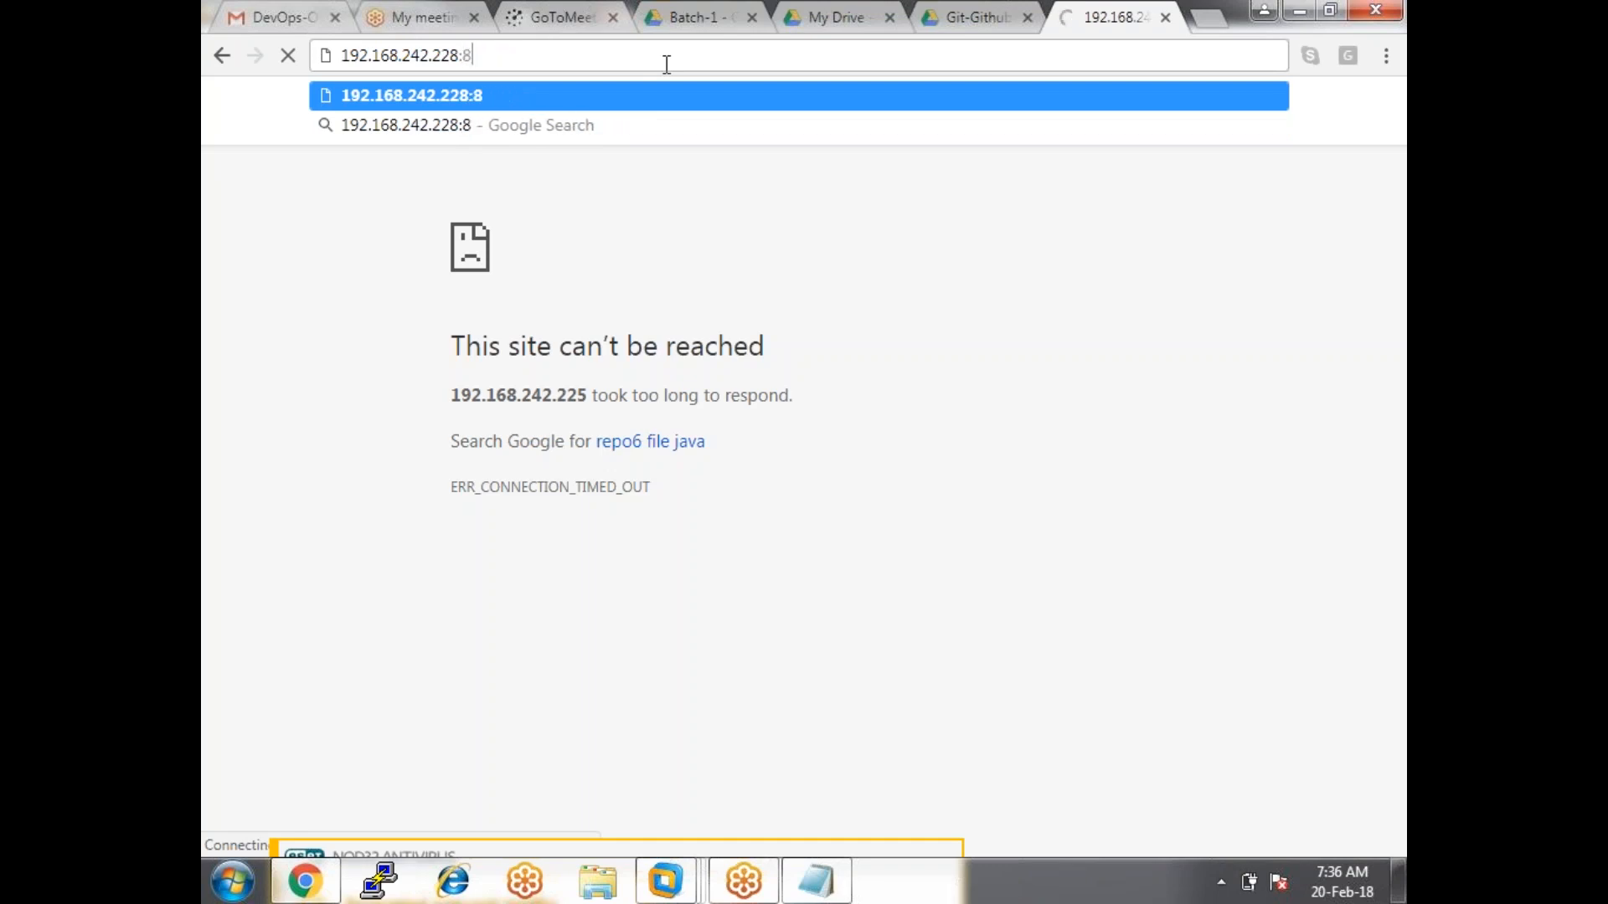
type("0800")
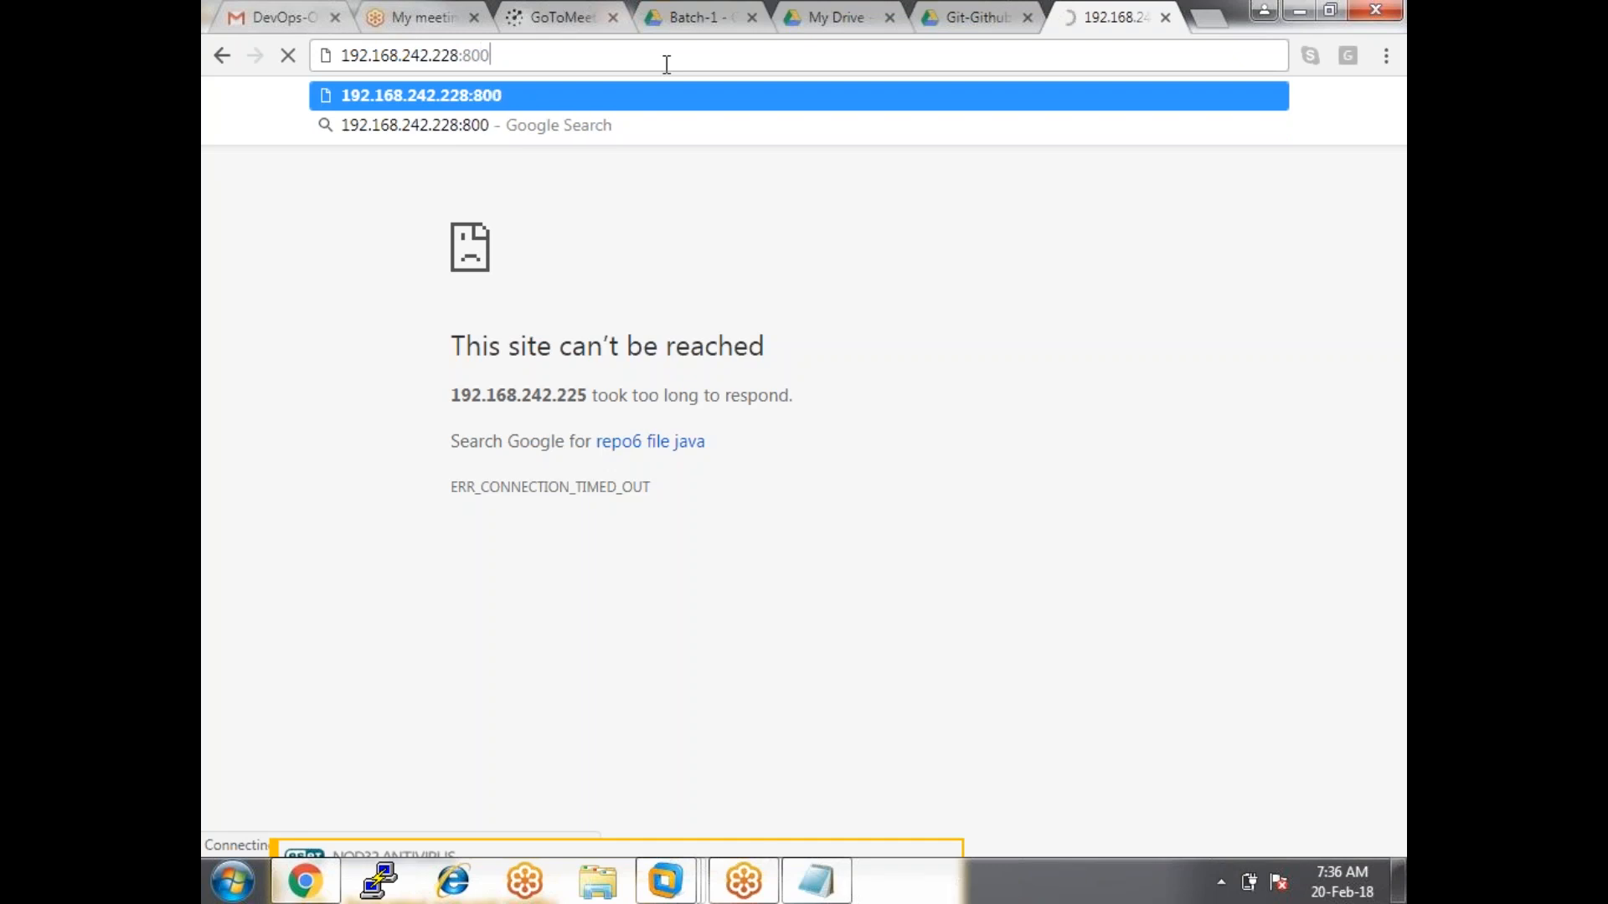
key("BackSpace")
key("BackSpace")
type("80")
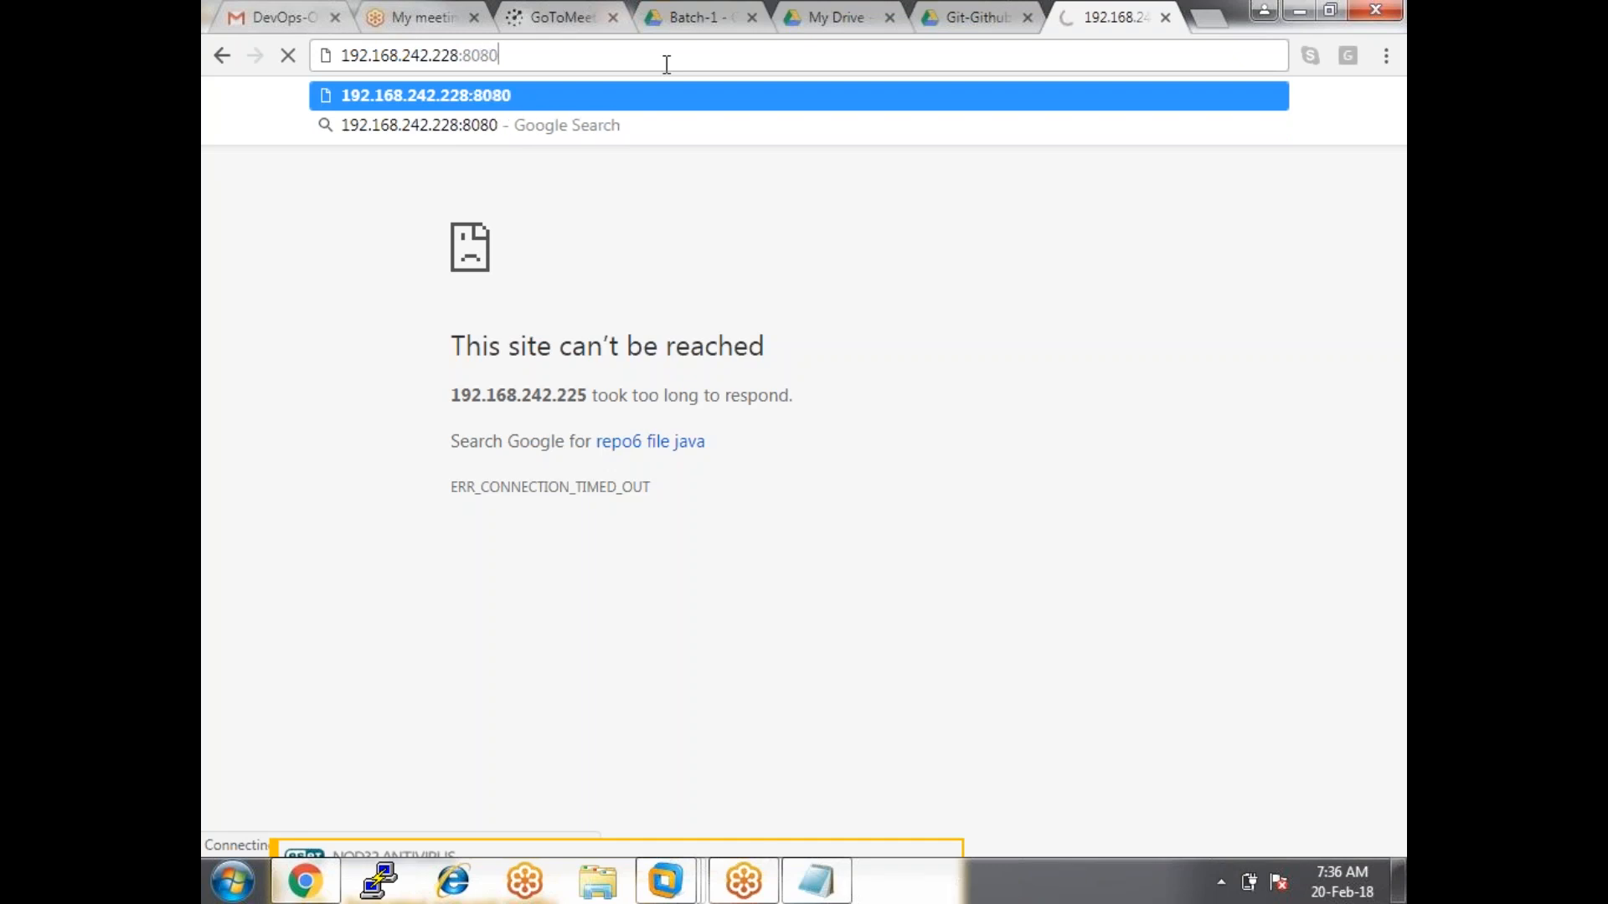
type("/jenkin")
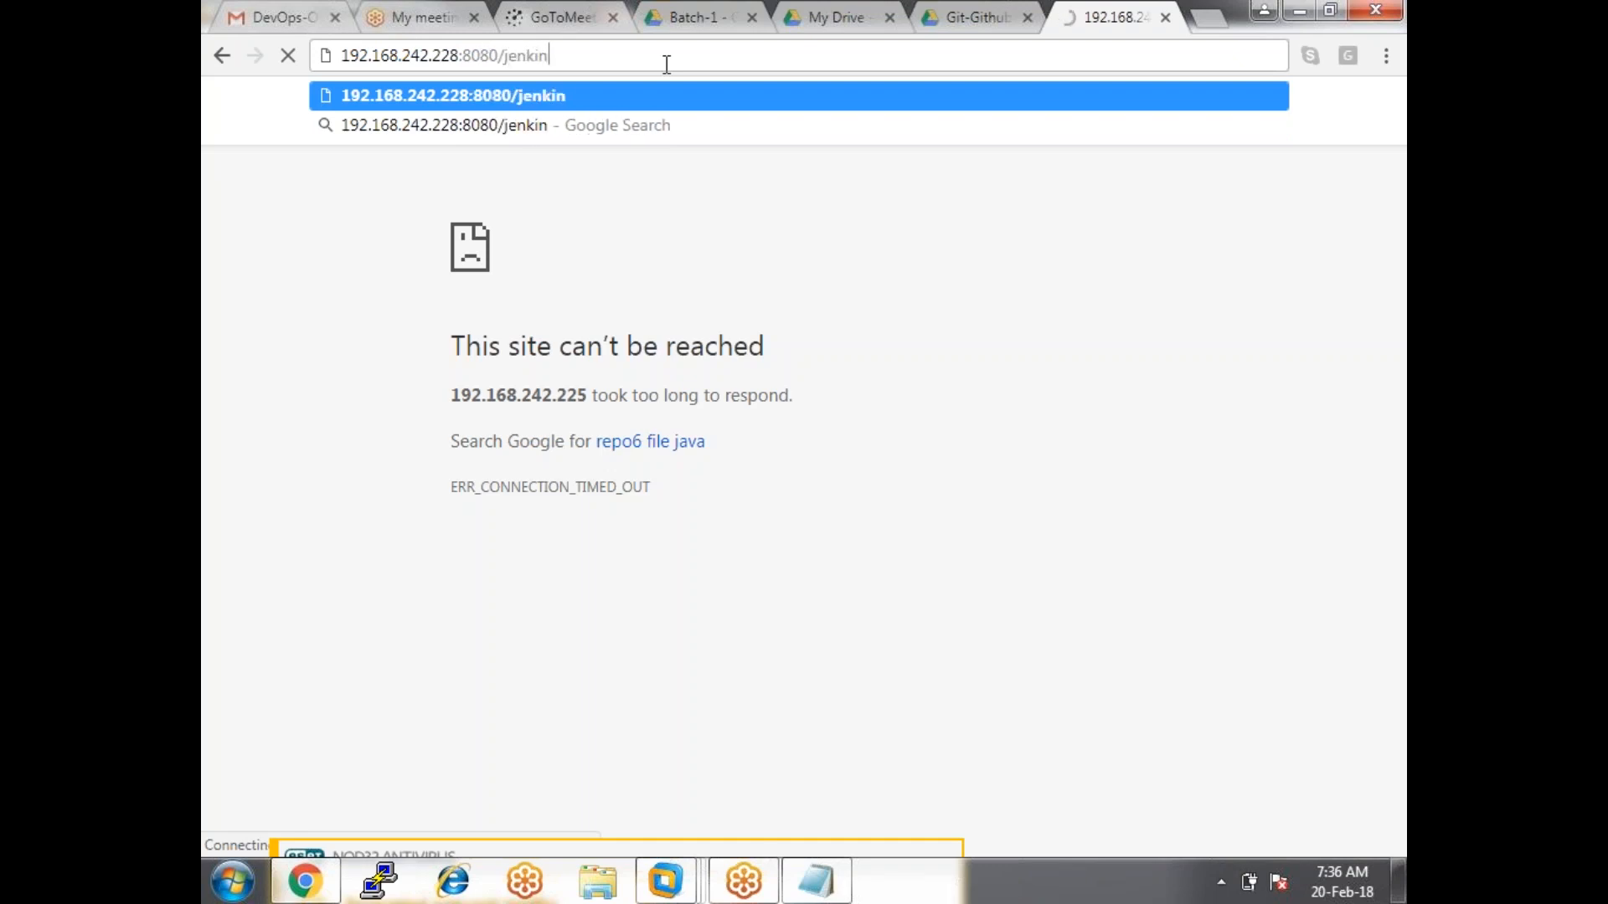
type("s2.7")
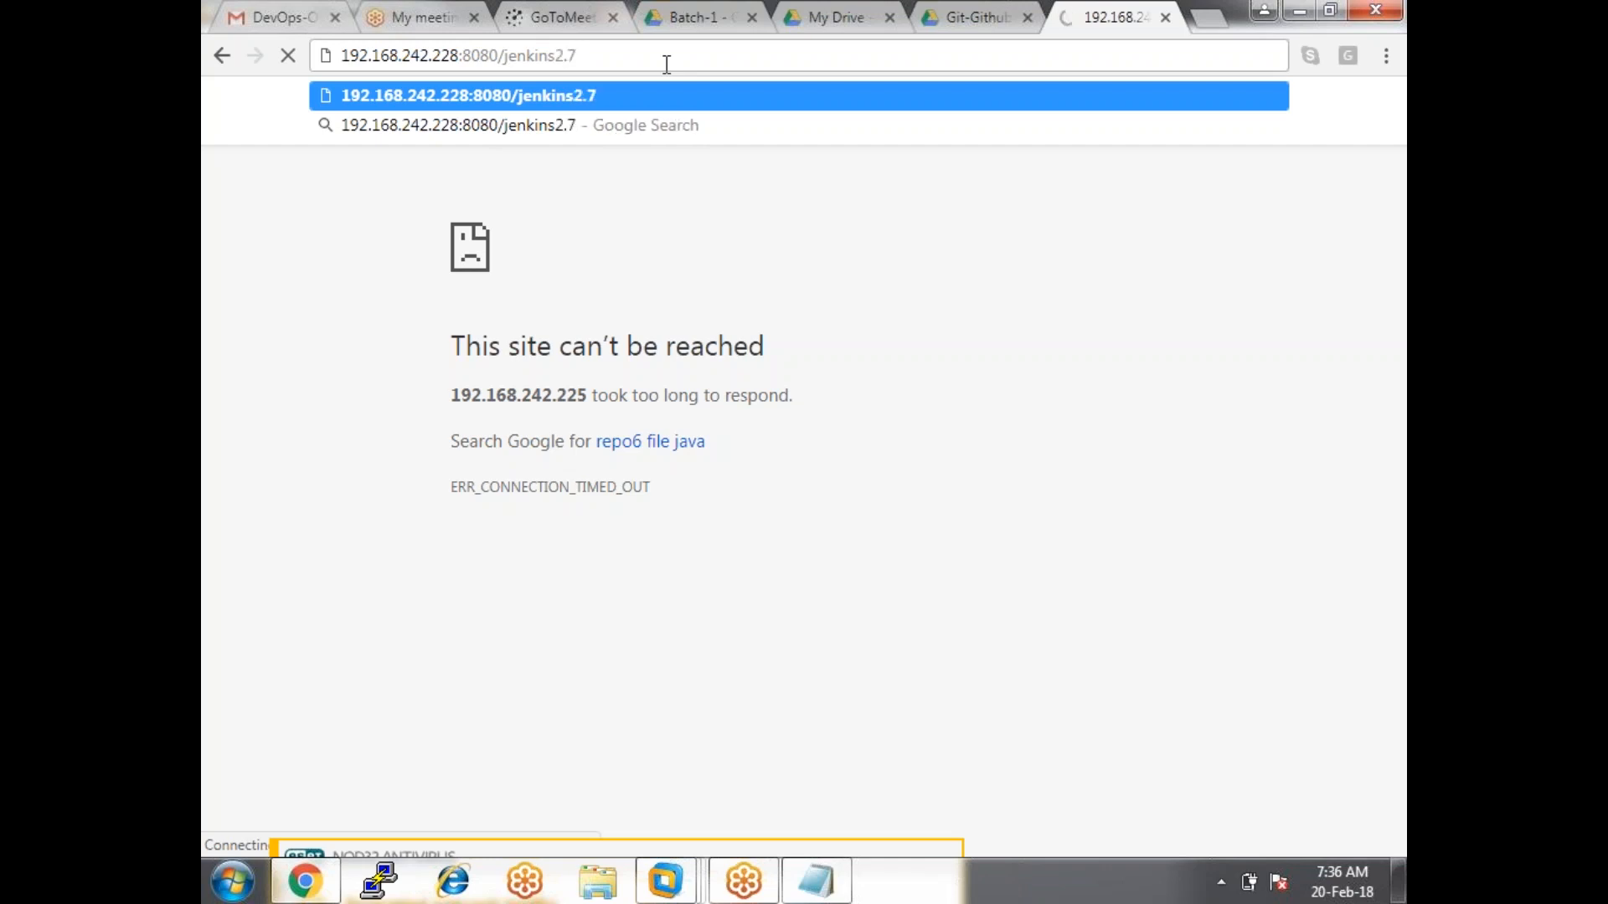
key("Return")
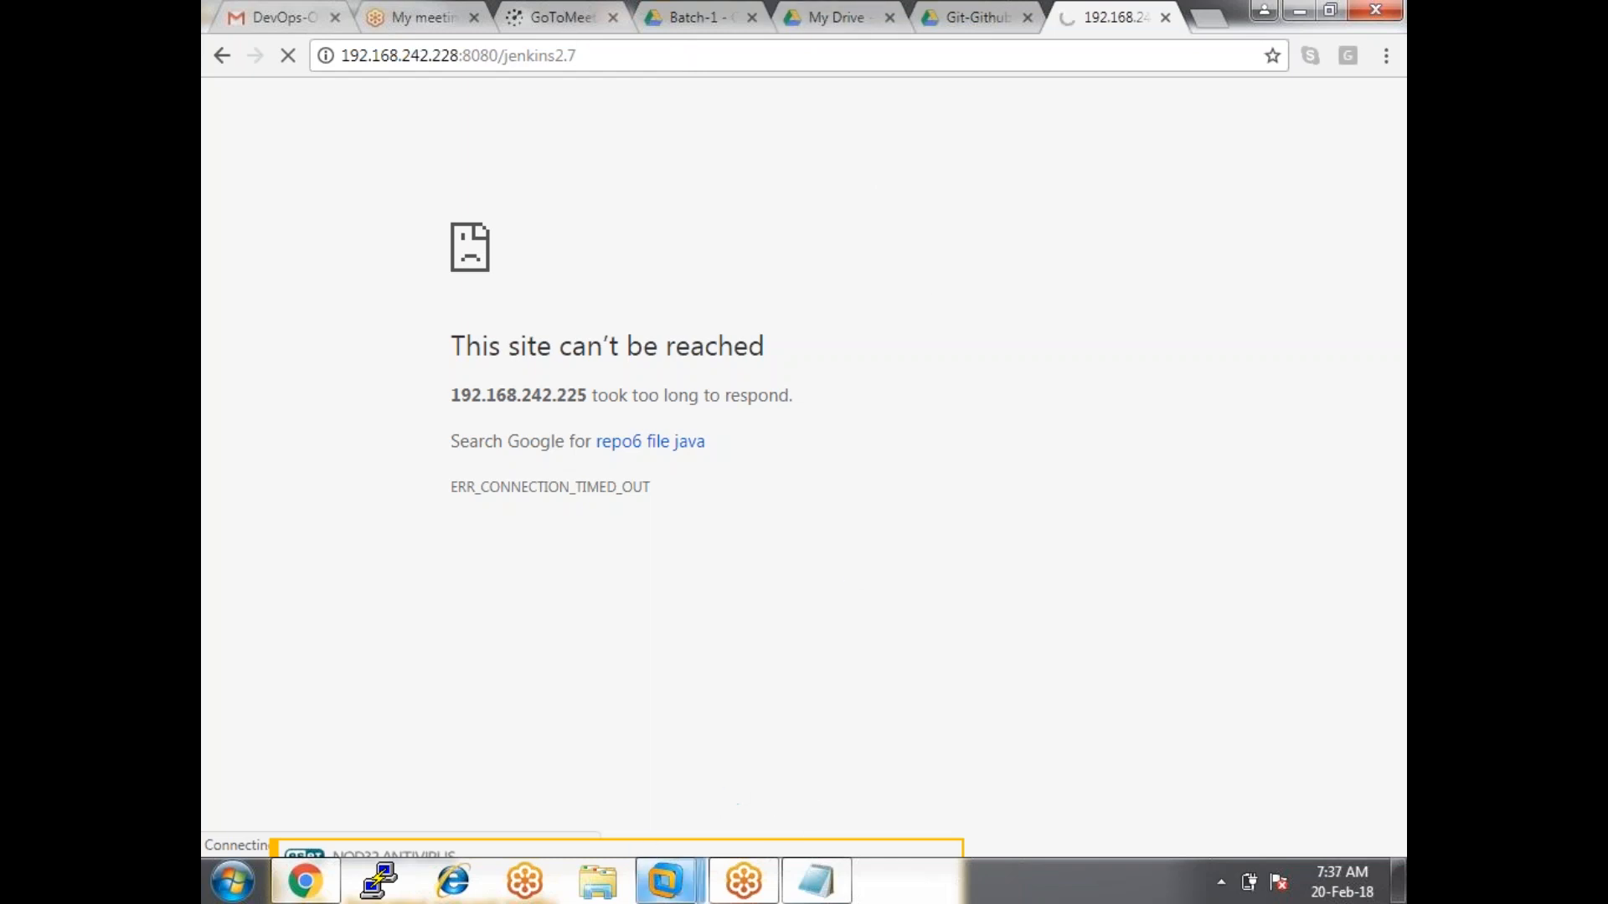
Open a terminal on the RnD_Cap.info VM desktop and run ifconfig.
mouse_move(665, 881)
left_click(683, 737)
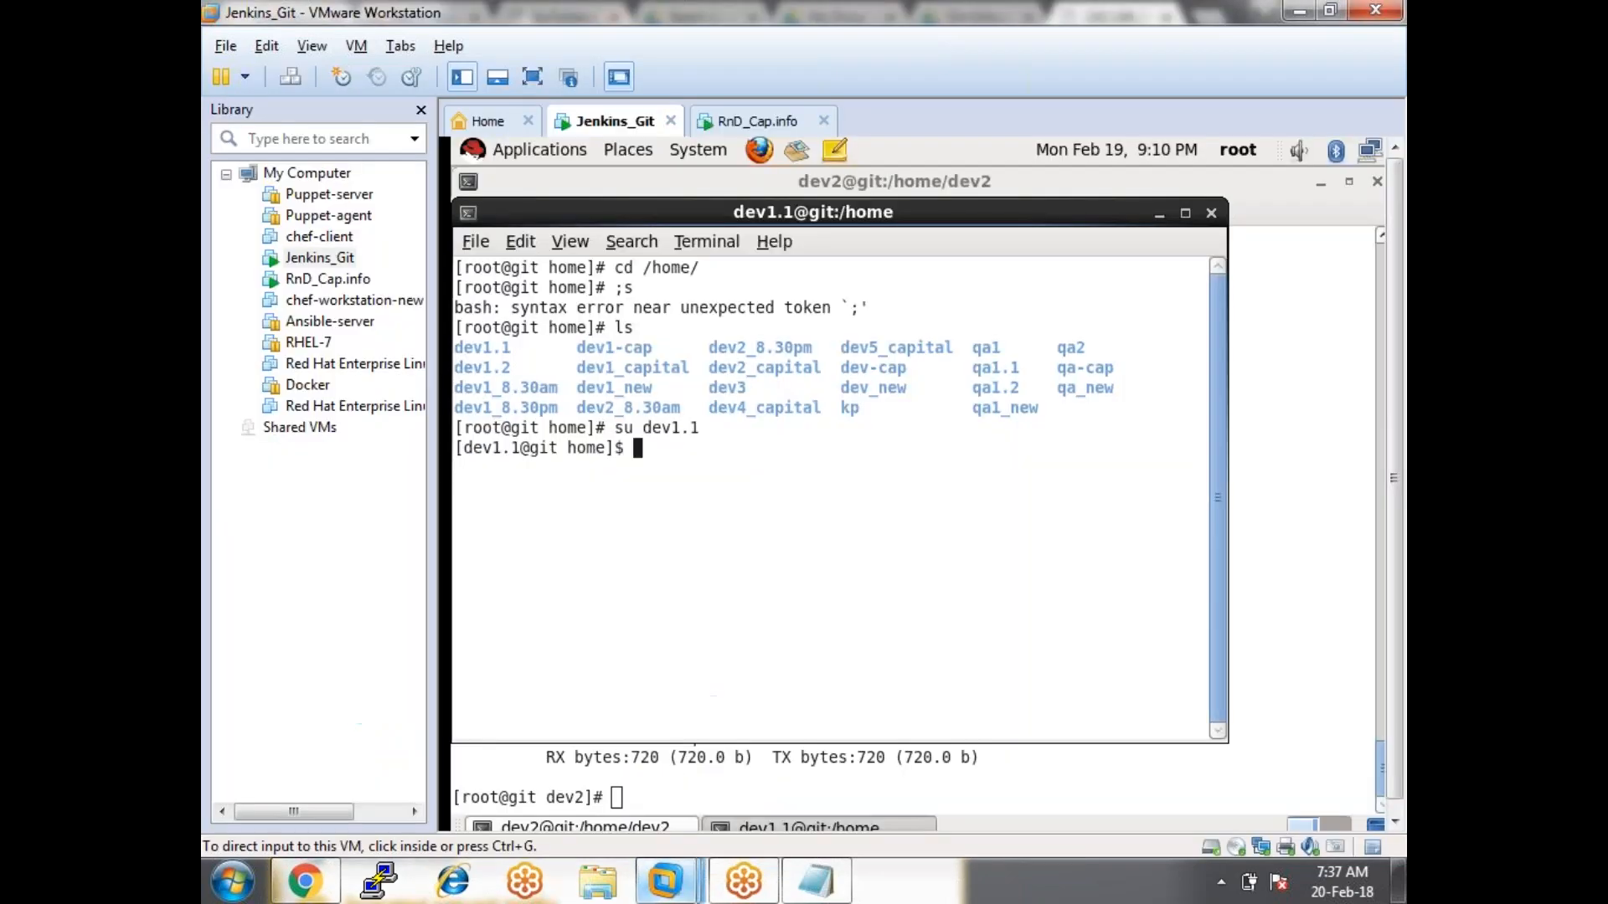
left_click(758, 123)
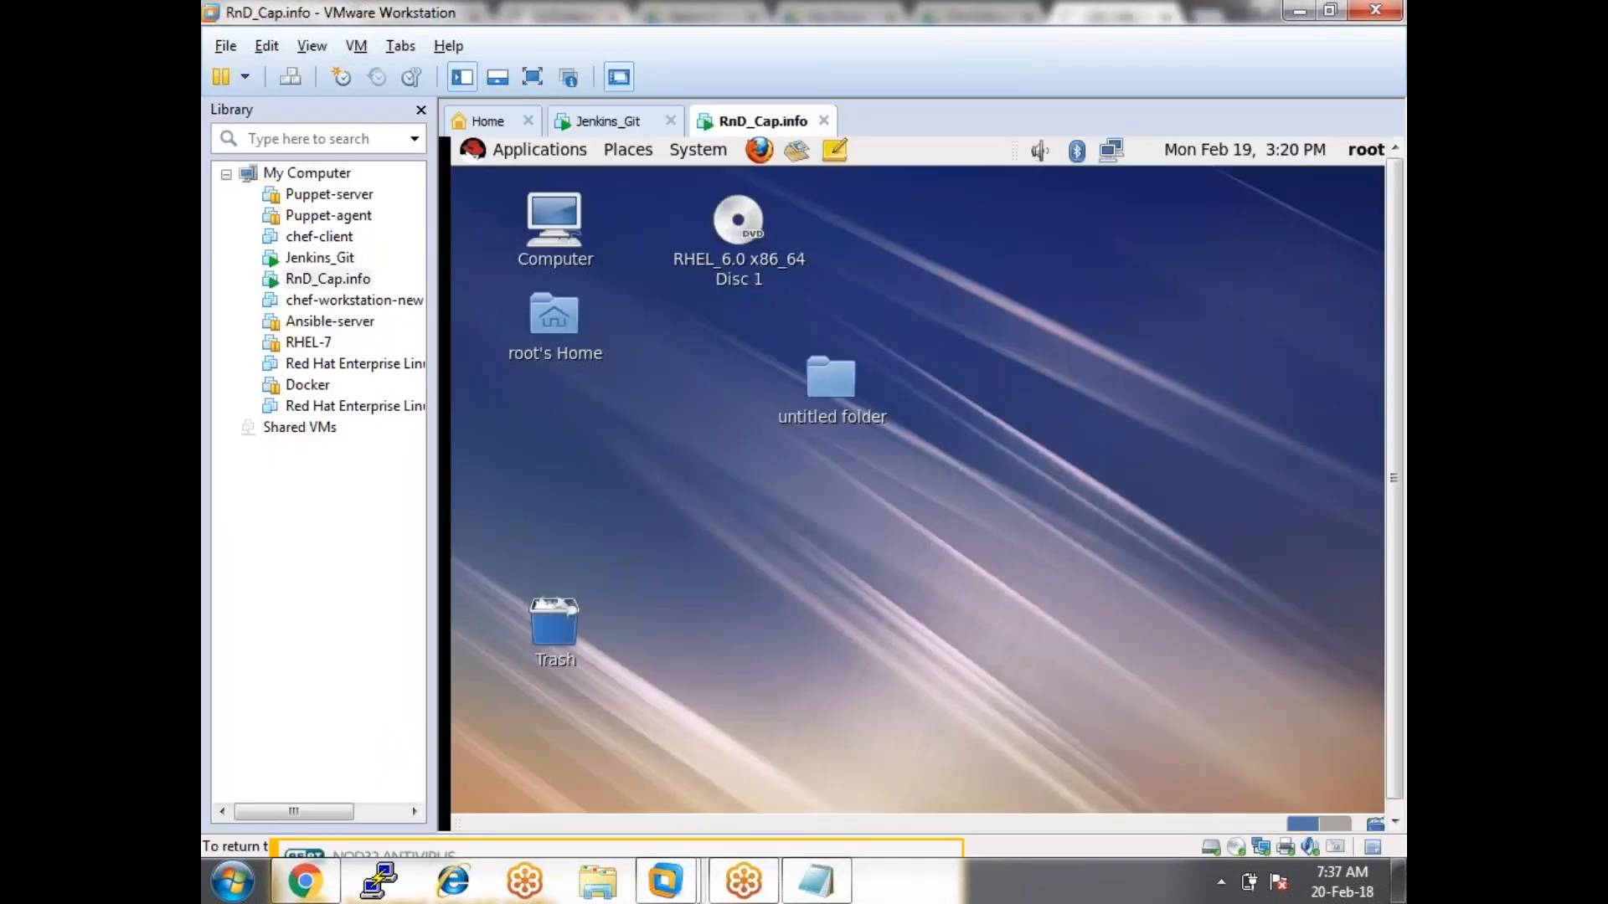
right_click(760, 514)
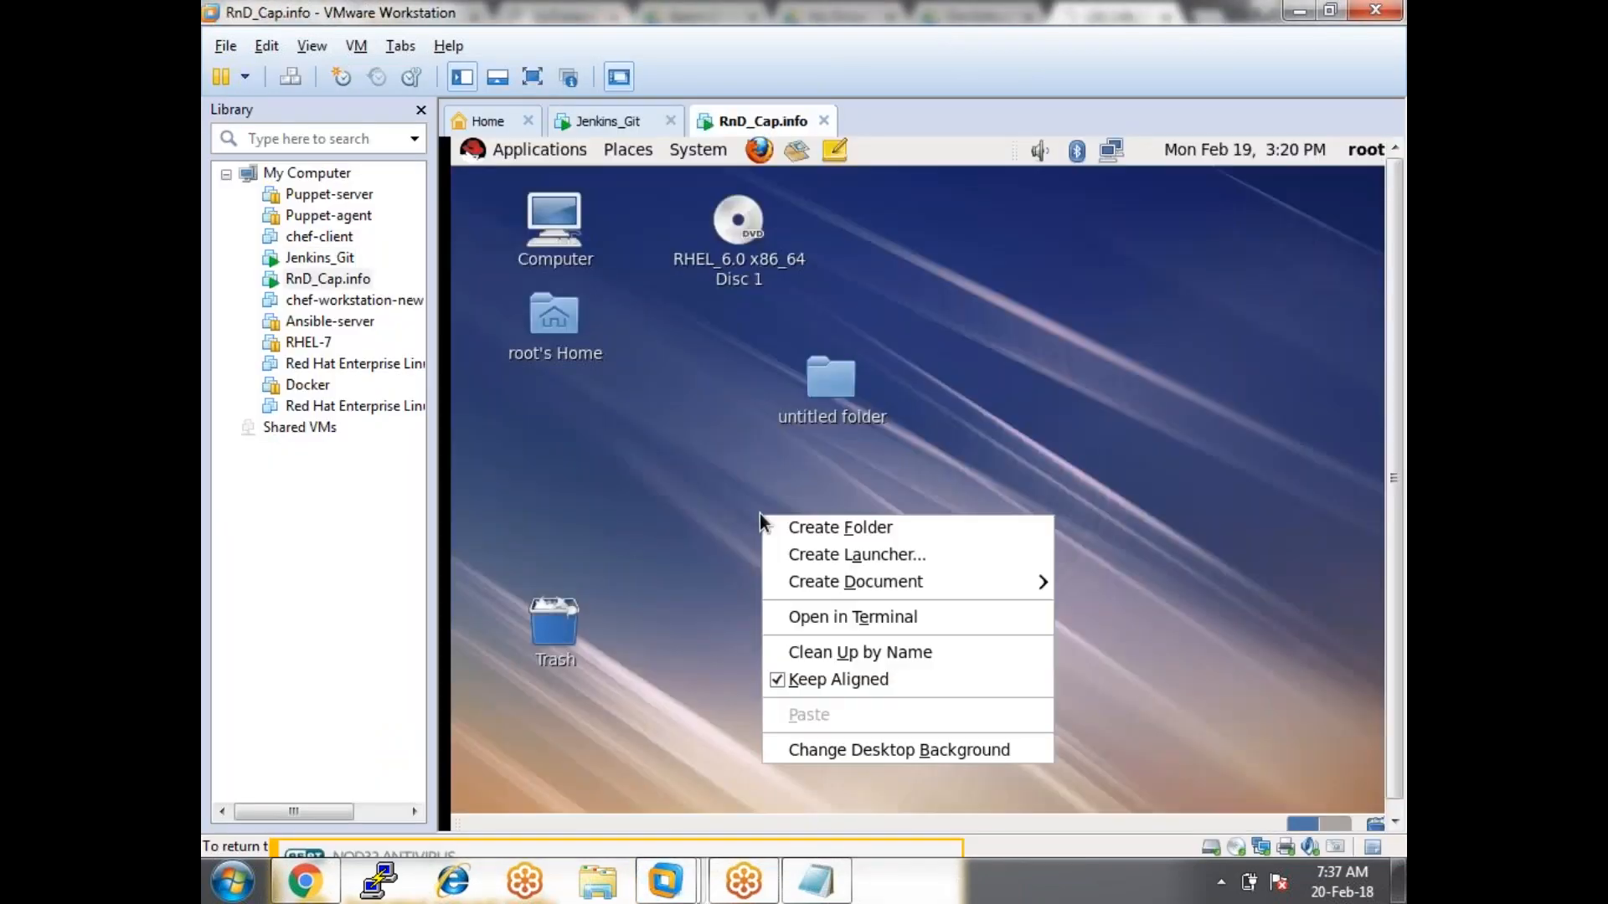
left_click(820, 619)
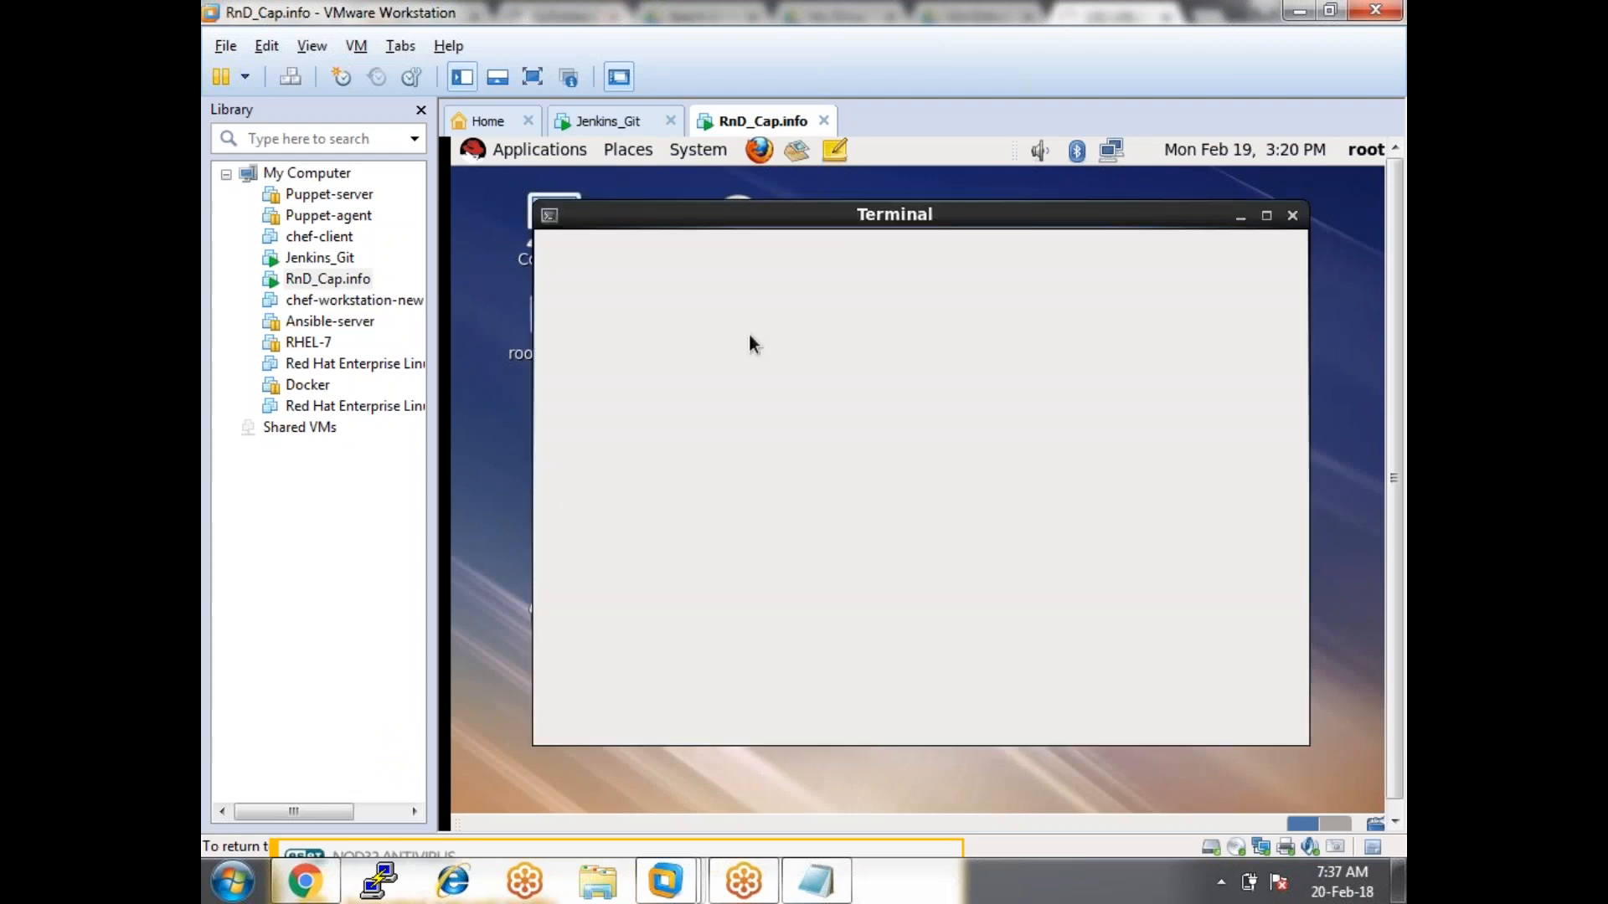
type("ifconfig")
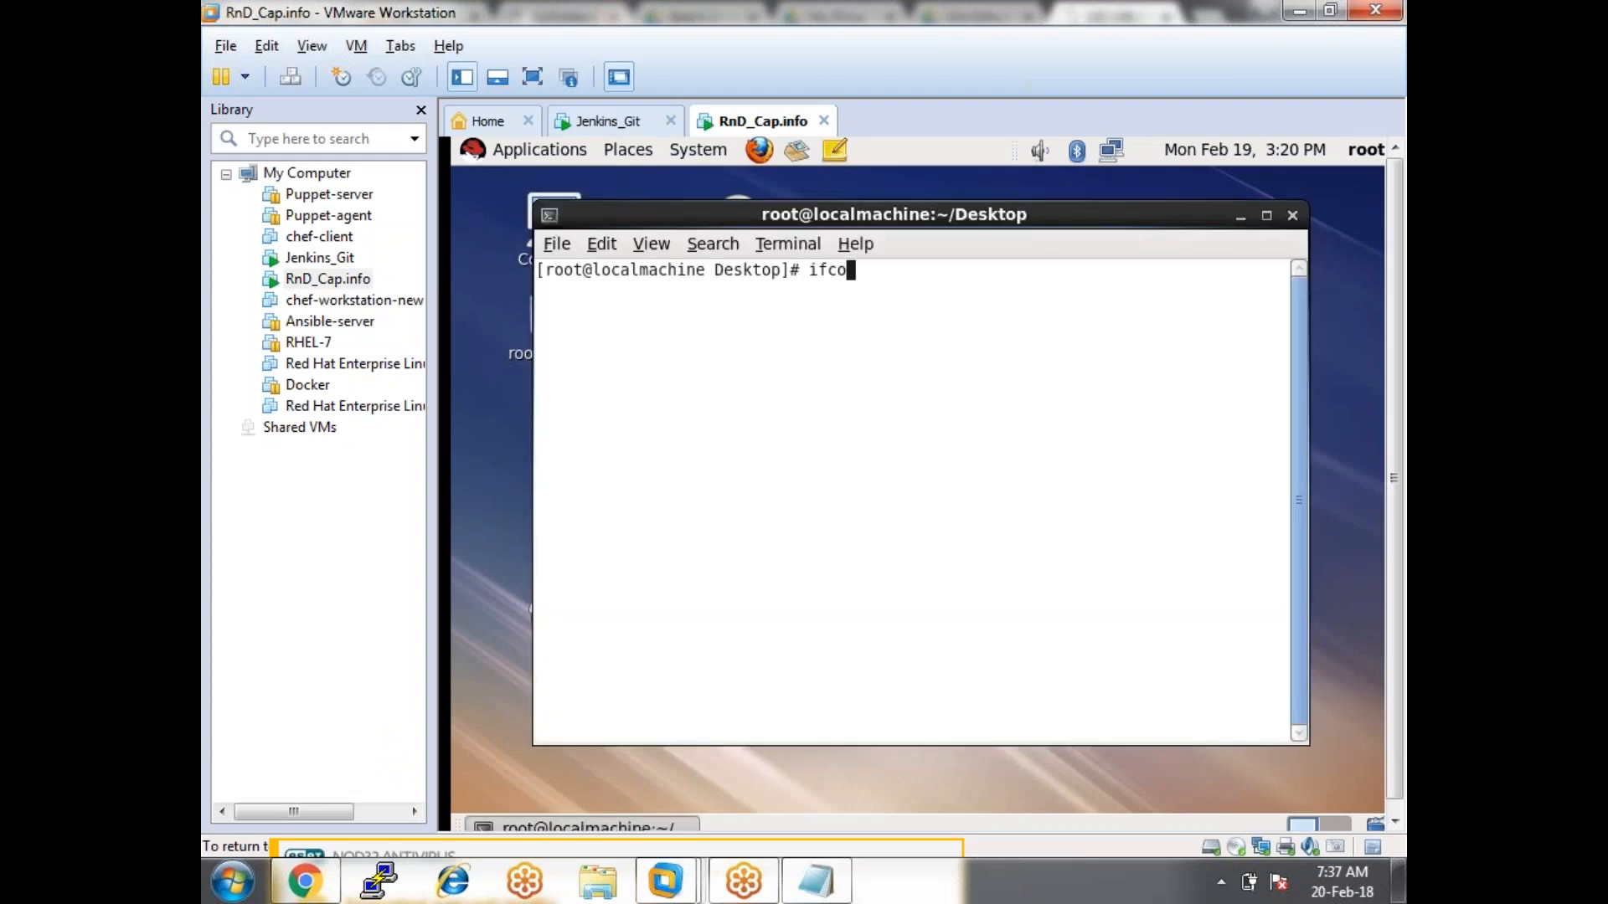
key("Return")
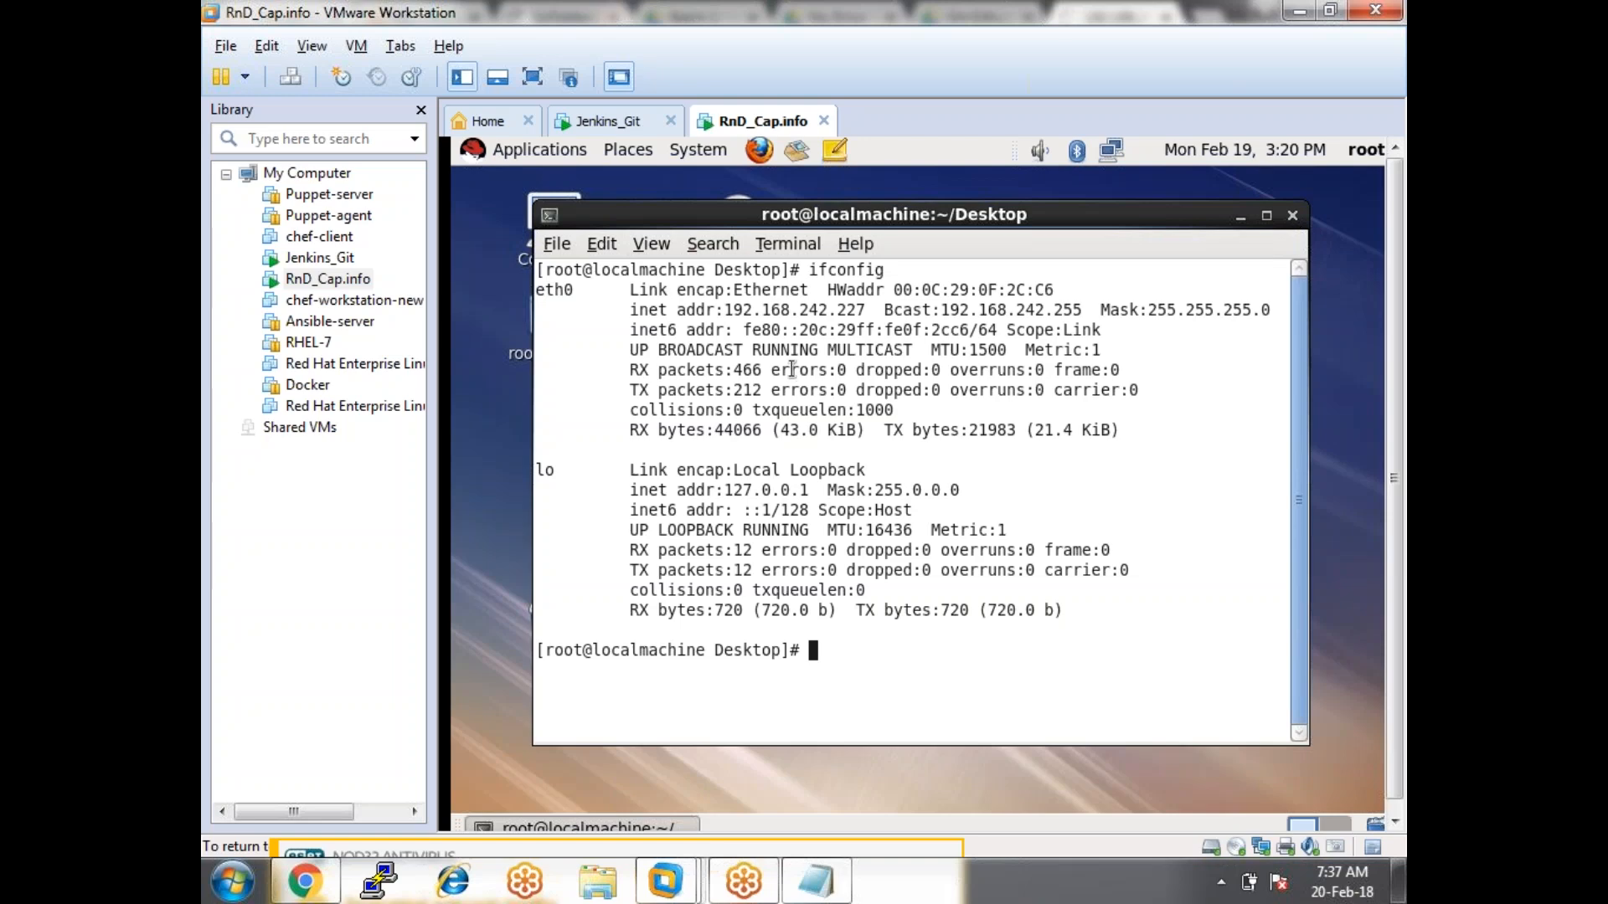
Change into /tomcat/webapps on RnD_Cap.info and list its contents.
left_click(601, 126)
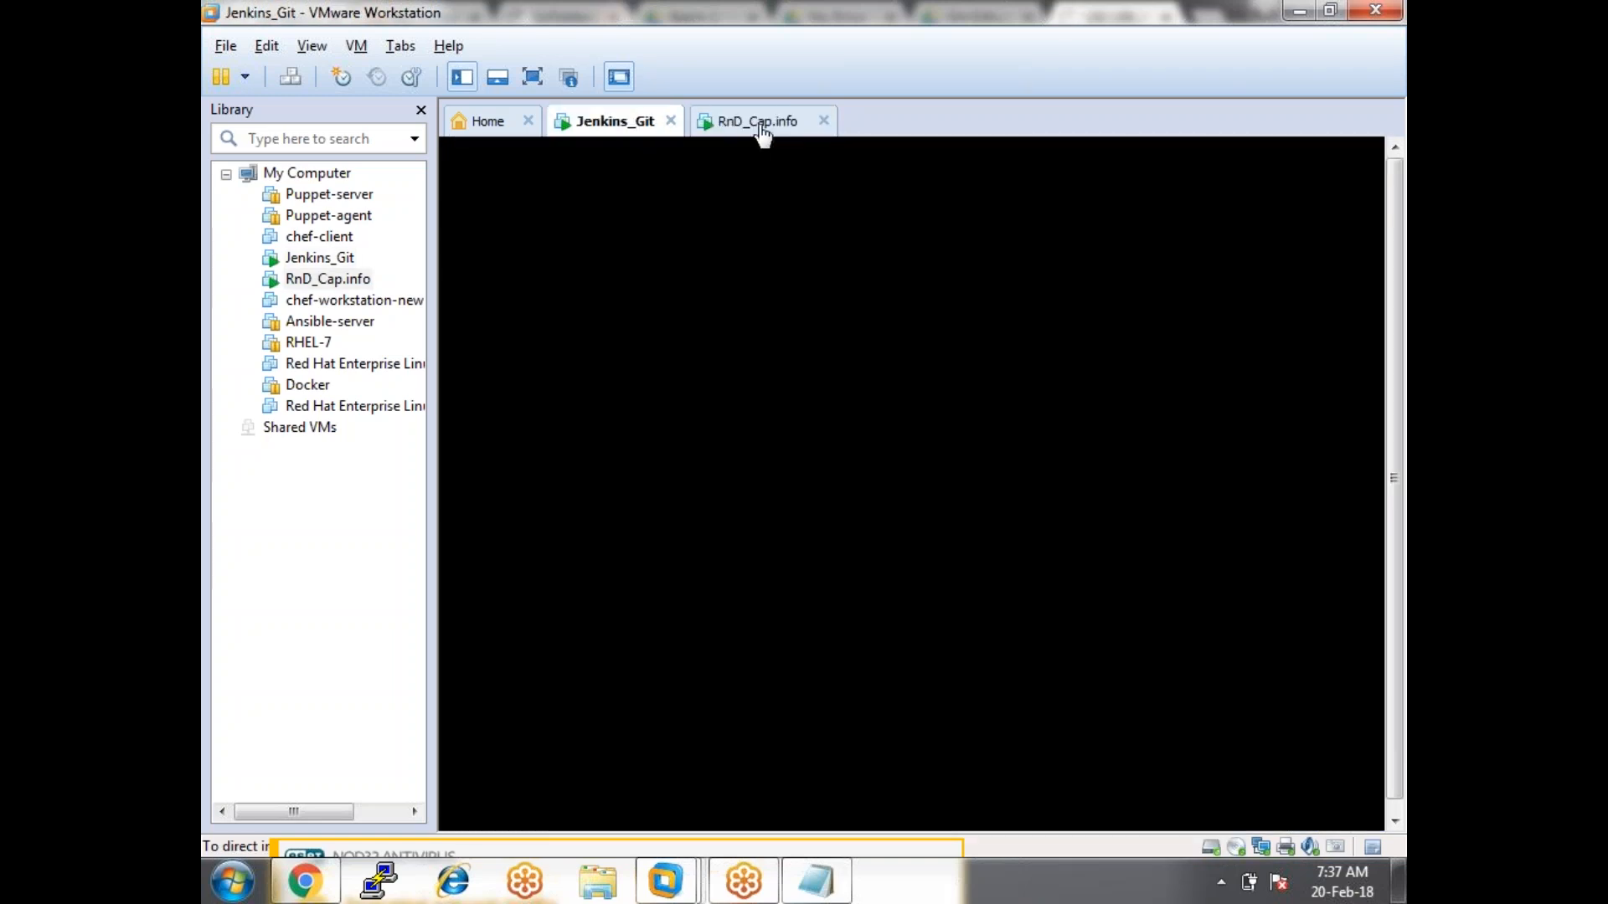
left_click(760, 125)
type("cd")
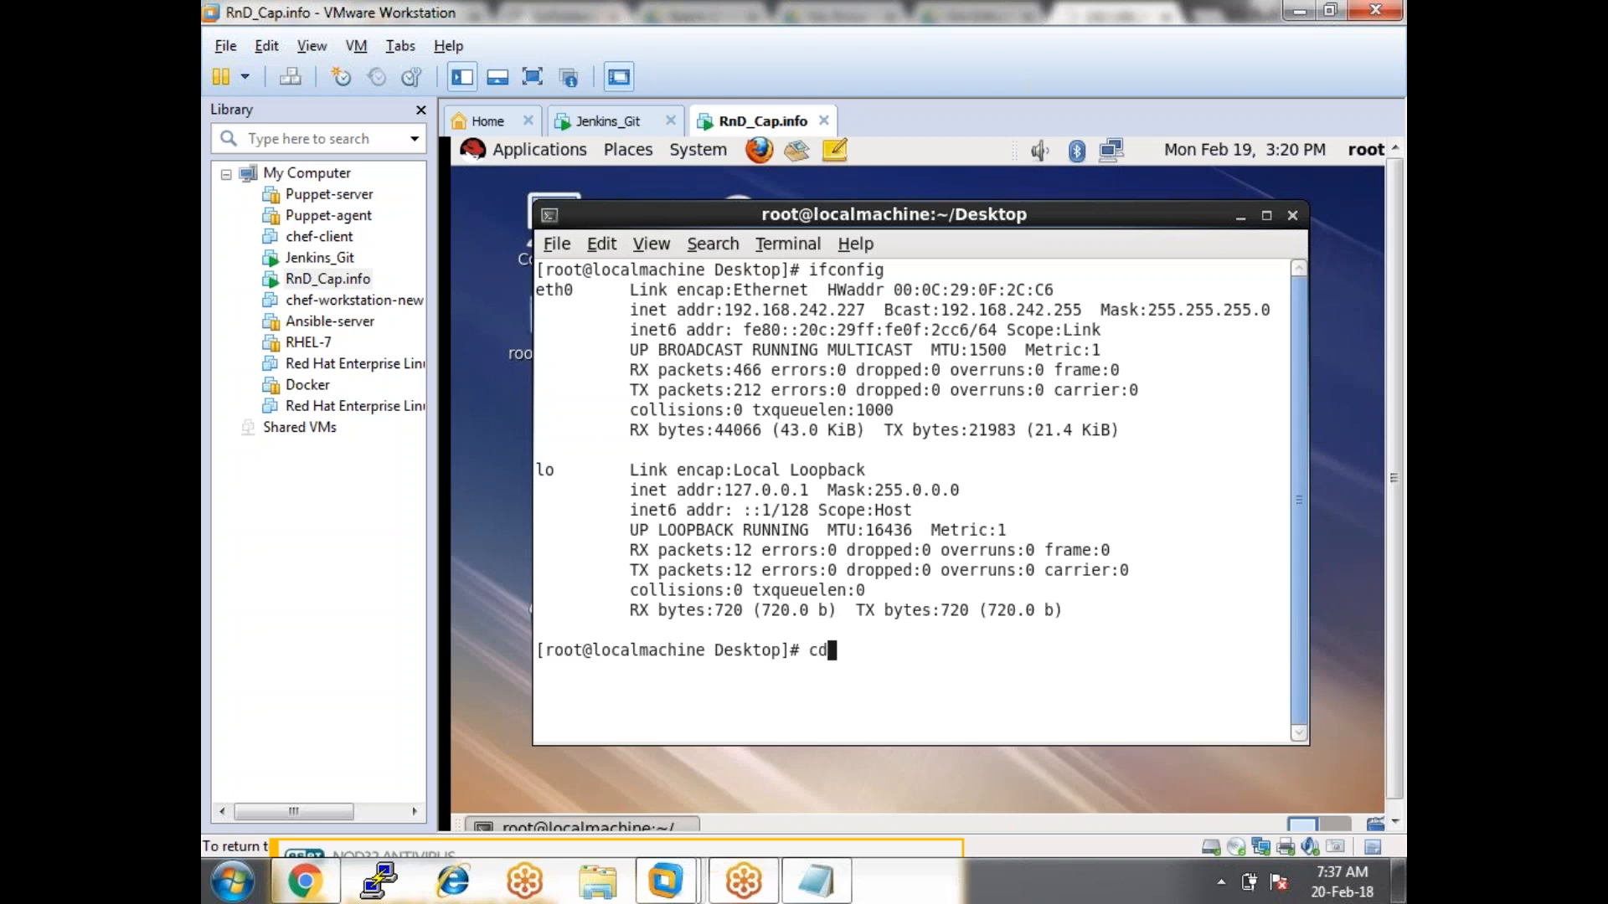
type(" /tomcat/webapps/")
key("Return")
type("ls")
key("Return")
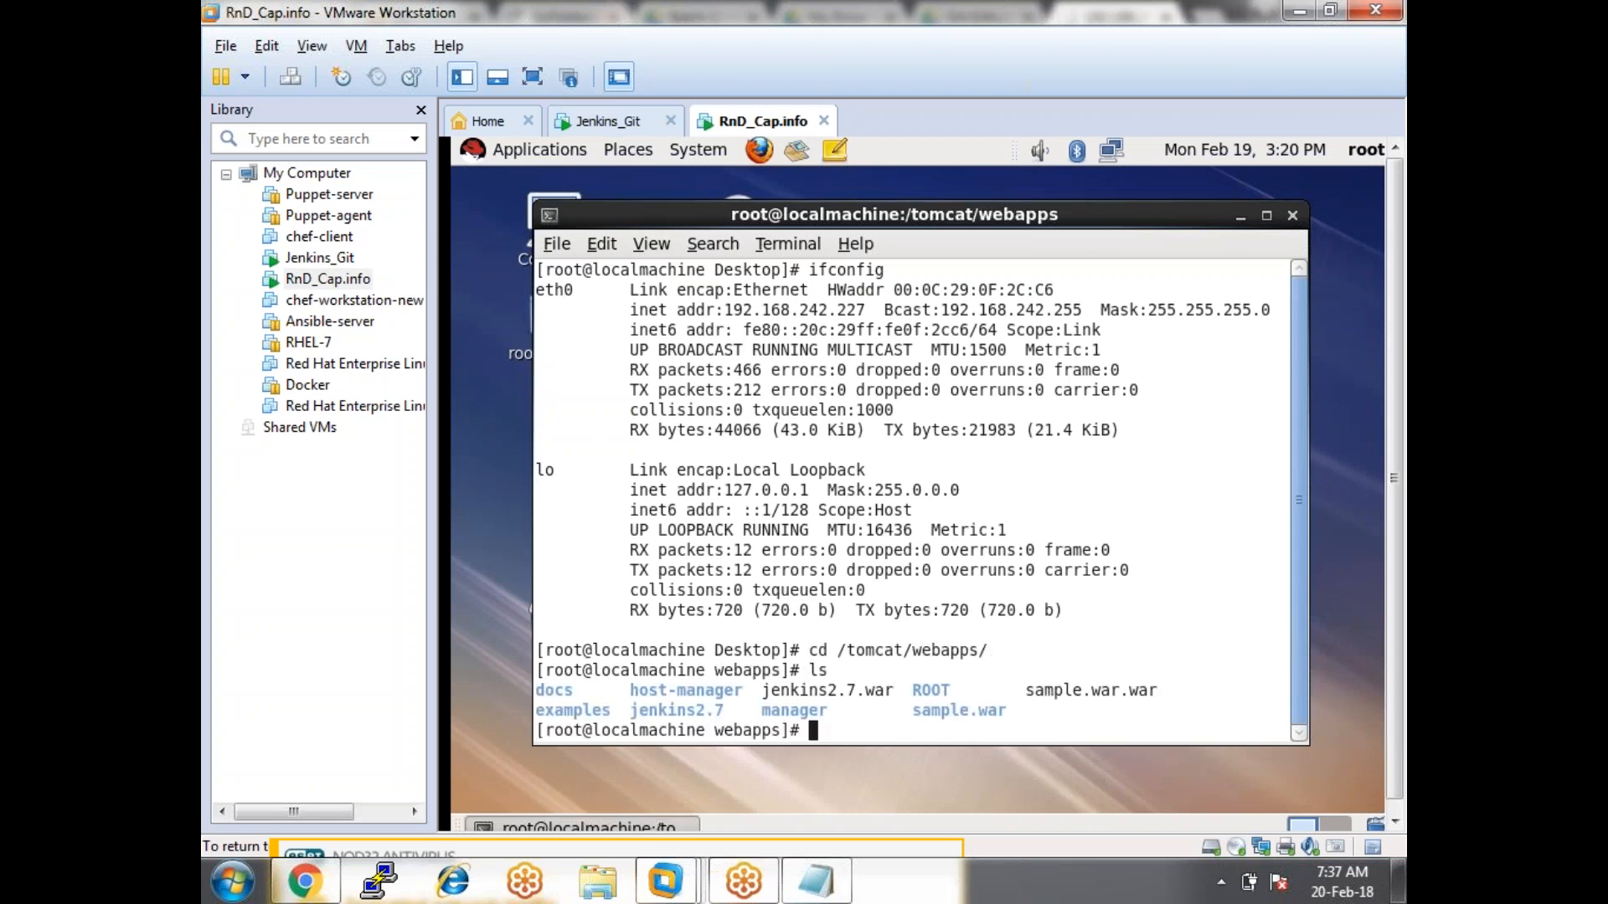
type("clear")
key("Return")
type("ls")
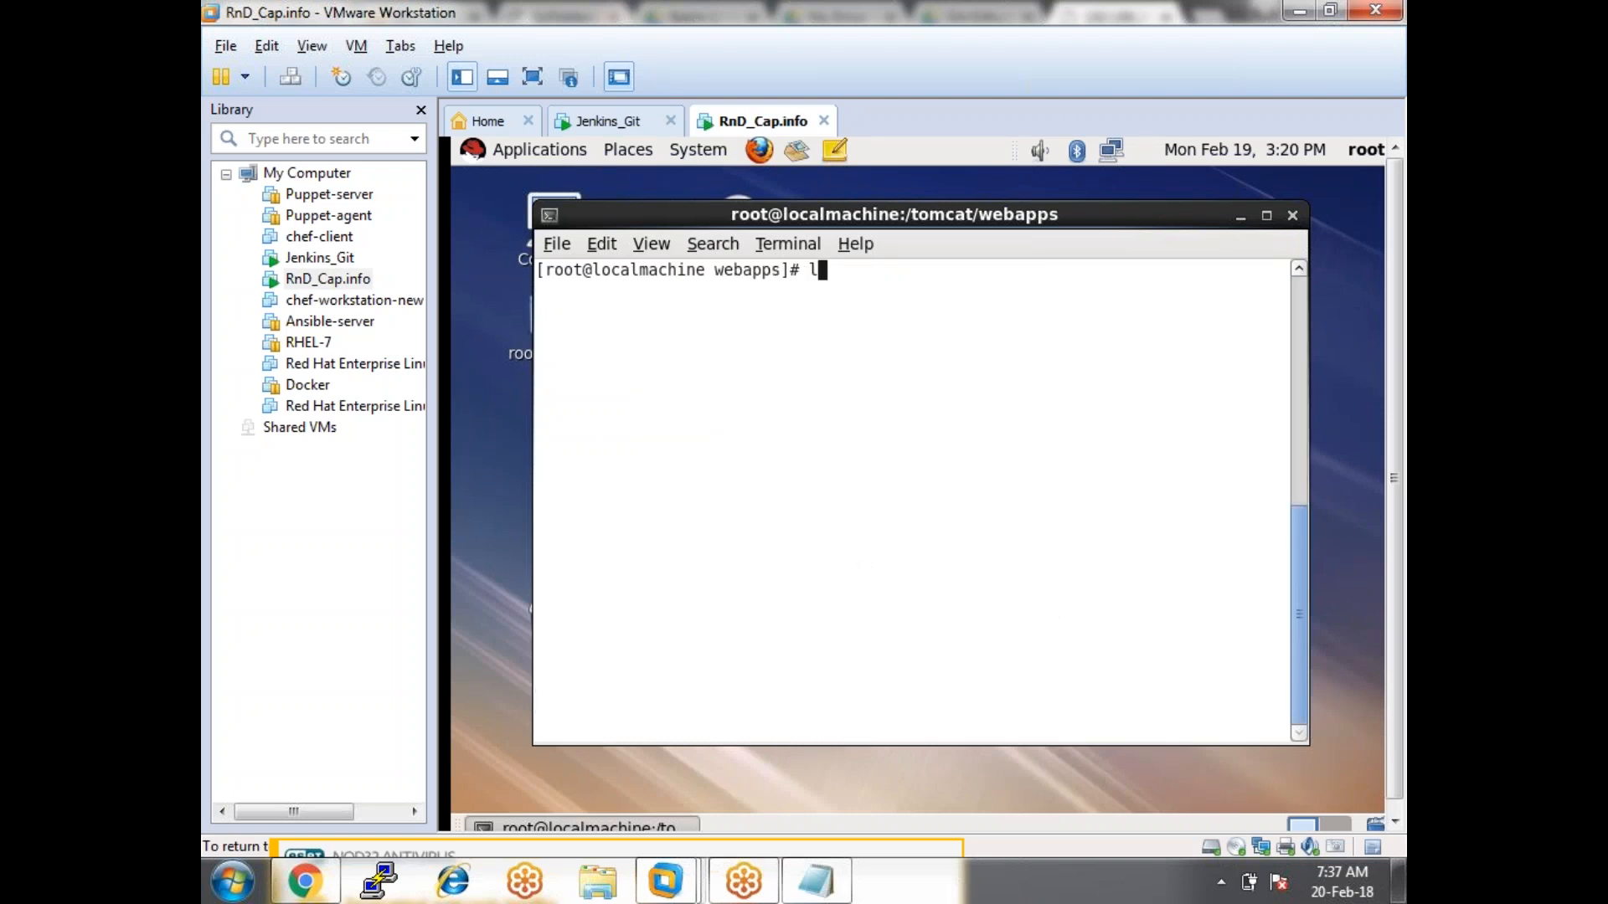
key("Return")
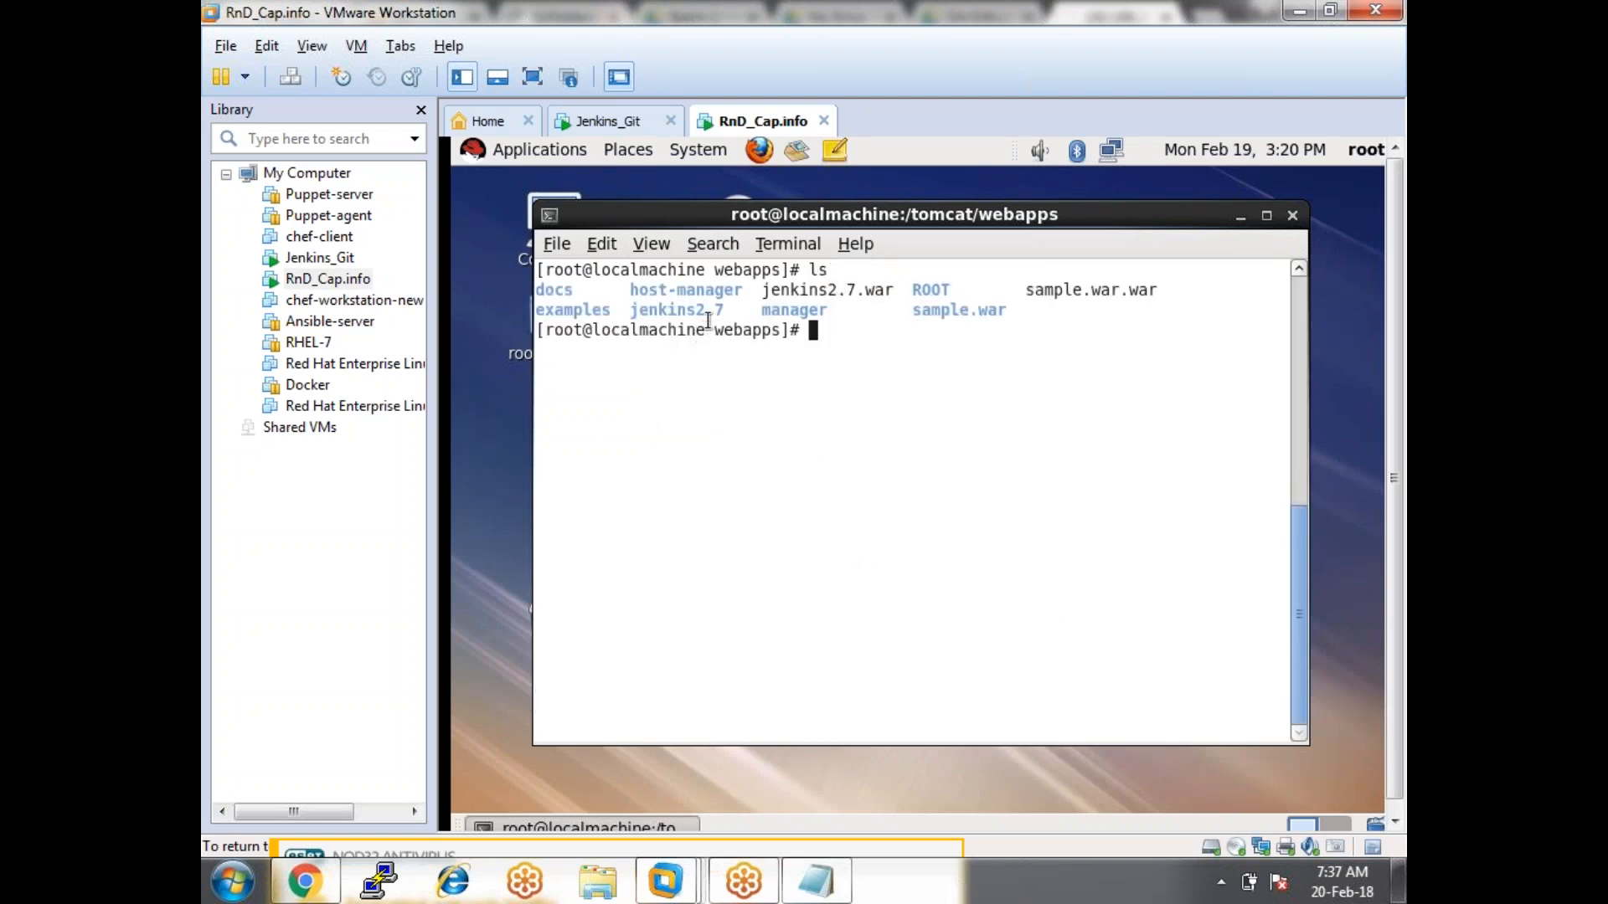
Rerun ifconfig and pick out the 192.168.242.227 address.
type("ifconfig")
key("Return")
left_click_drag(836, 369, 867, 370)
left_click(868, 370)
Change Chrome's Jenkins address to 192.168.242.227:8080/jenkins2.7.
left_click(304, 881)
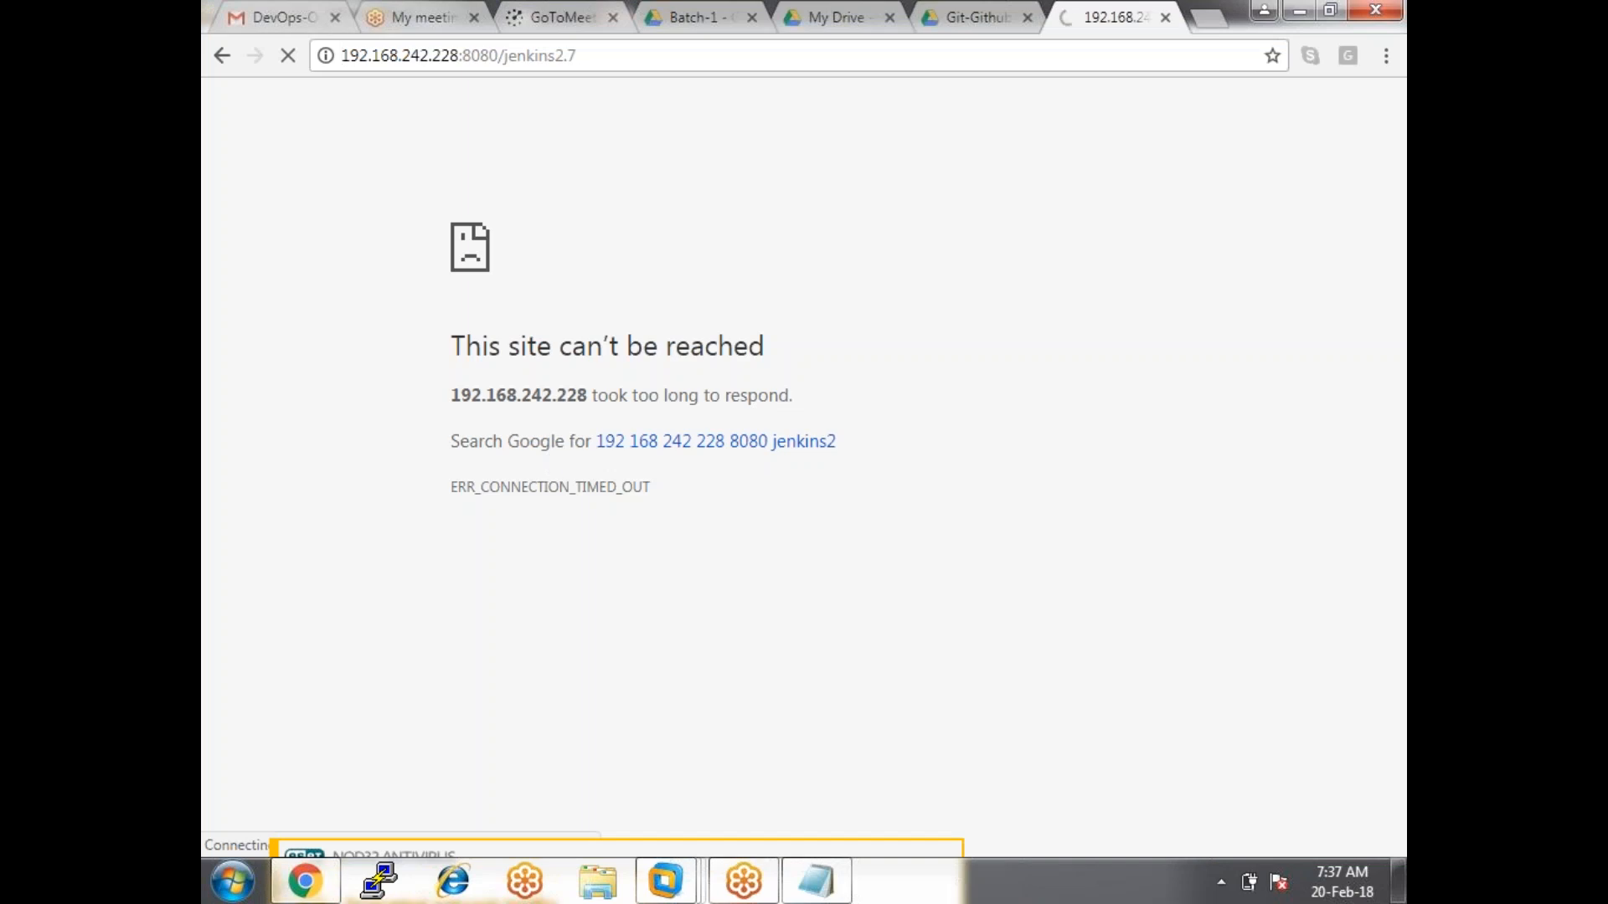
left_click(644, 47)
key("Left")
key("Left")
key("Left")
key("Left")
key("Left")
key("Left")
key("Left")
key("Left")
key("Left")
key("Left")
key("Left")
key("Left")
key("Left")
key("Left")
key("Left")
key("Left")
key("BackSpace")
type("7")
key("Return")
Return from Chrome to the RnD_Cap.info virtual machine.
left_click(640, 57)
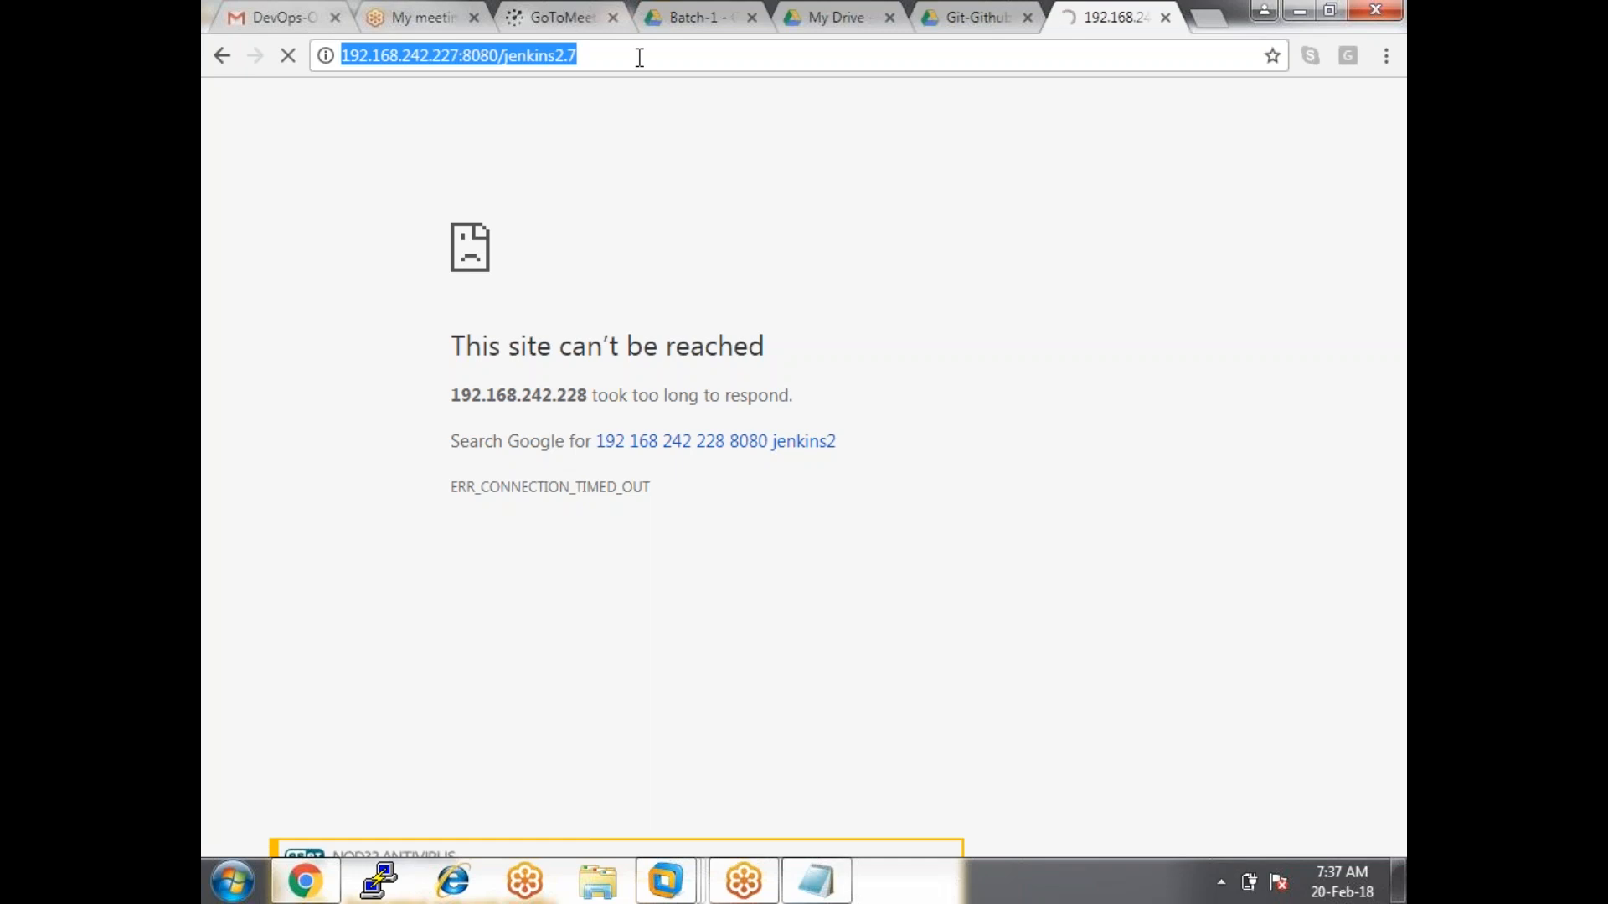
left_click(666, 879)
left_click(857, 687)
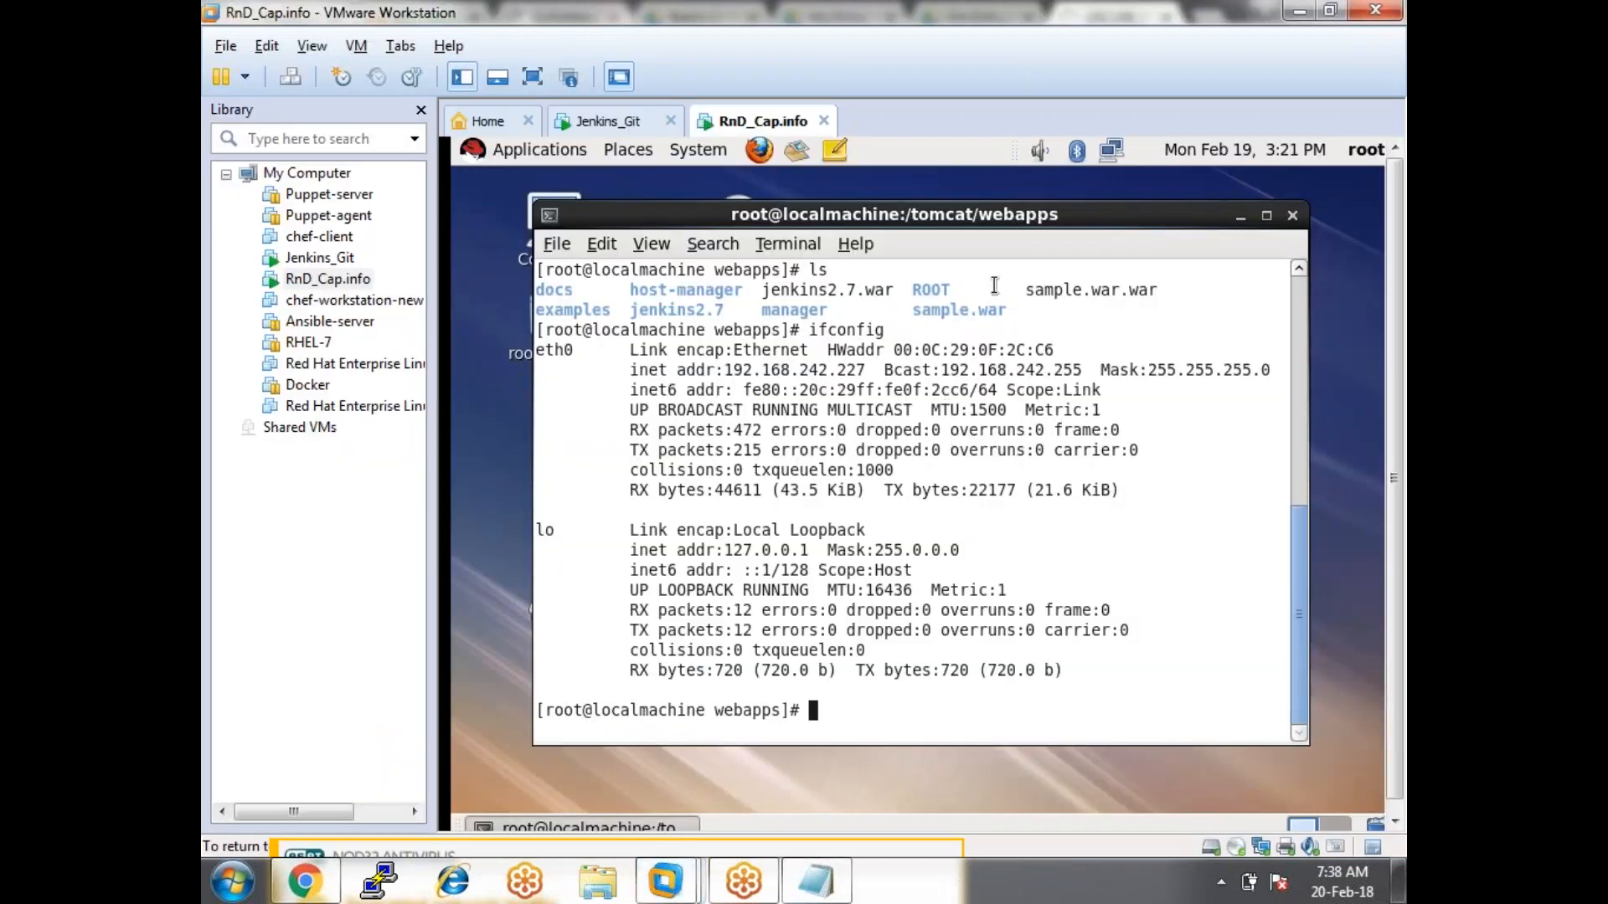
Maximize and clear the RnD_Cap.info terminal.
left_click(1273, 217)
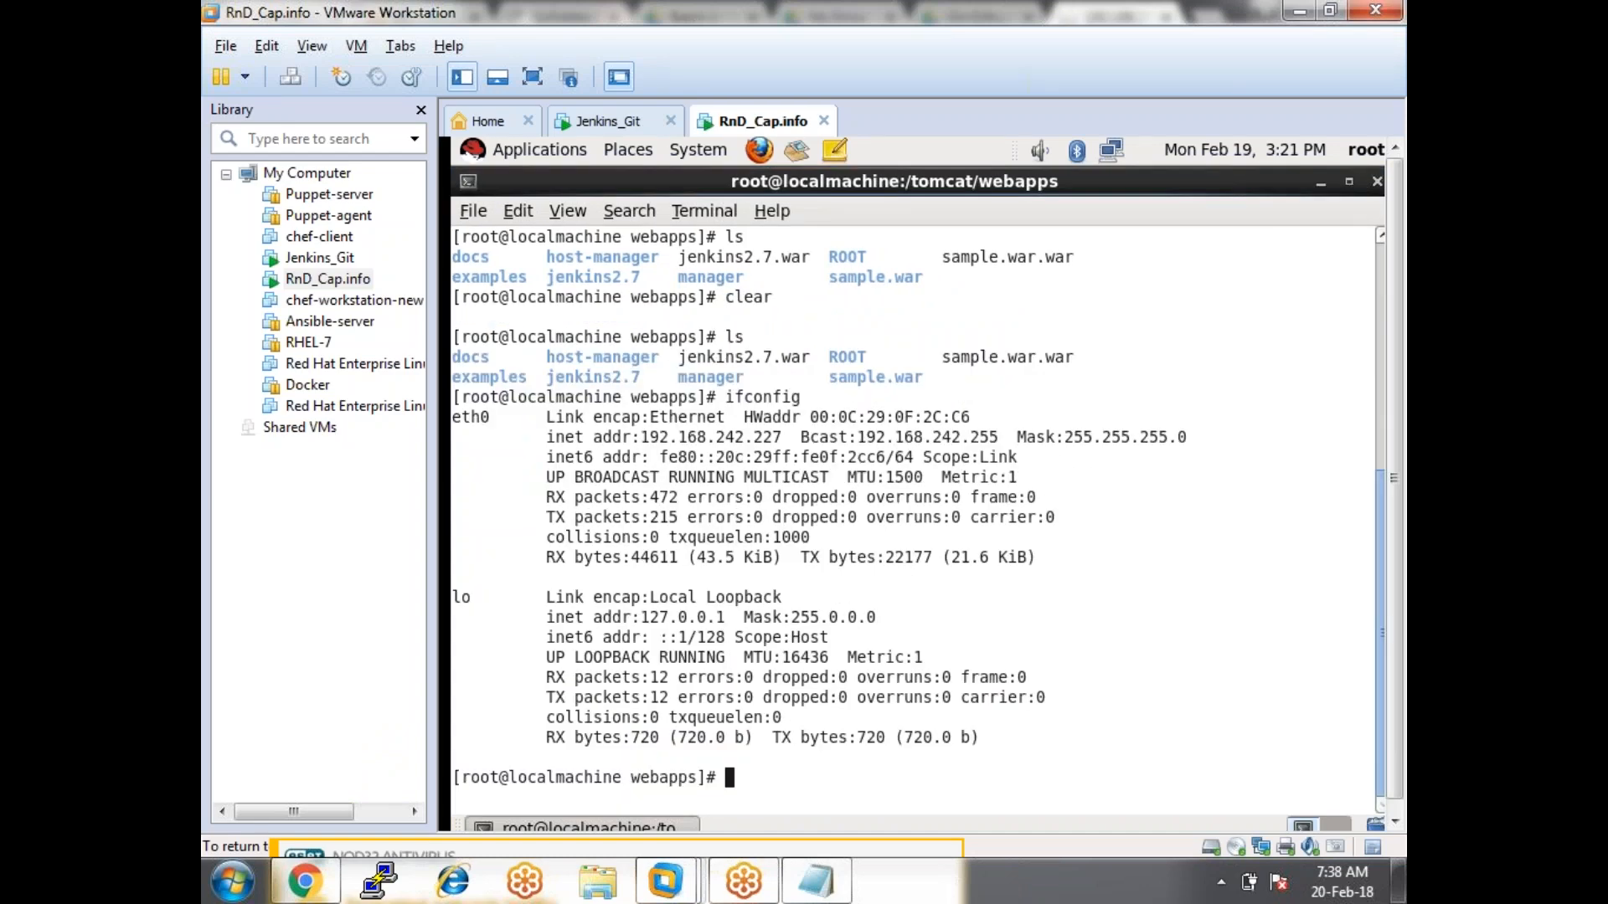
type("clear")
key("Return")
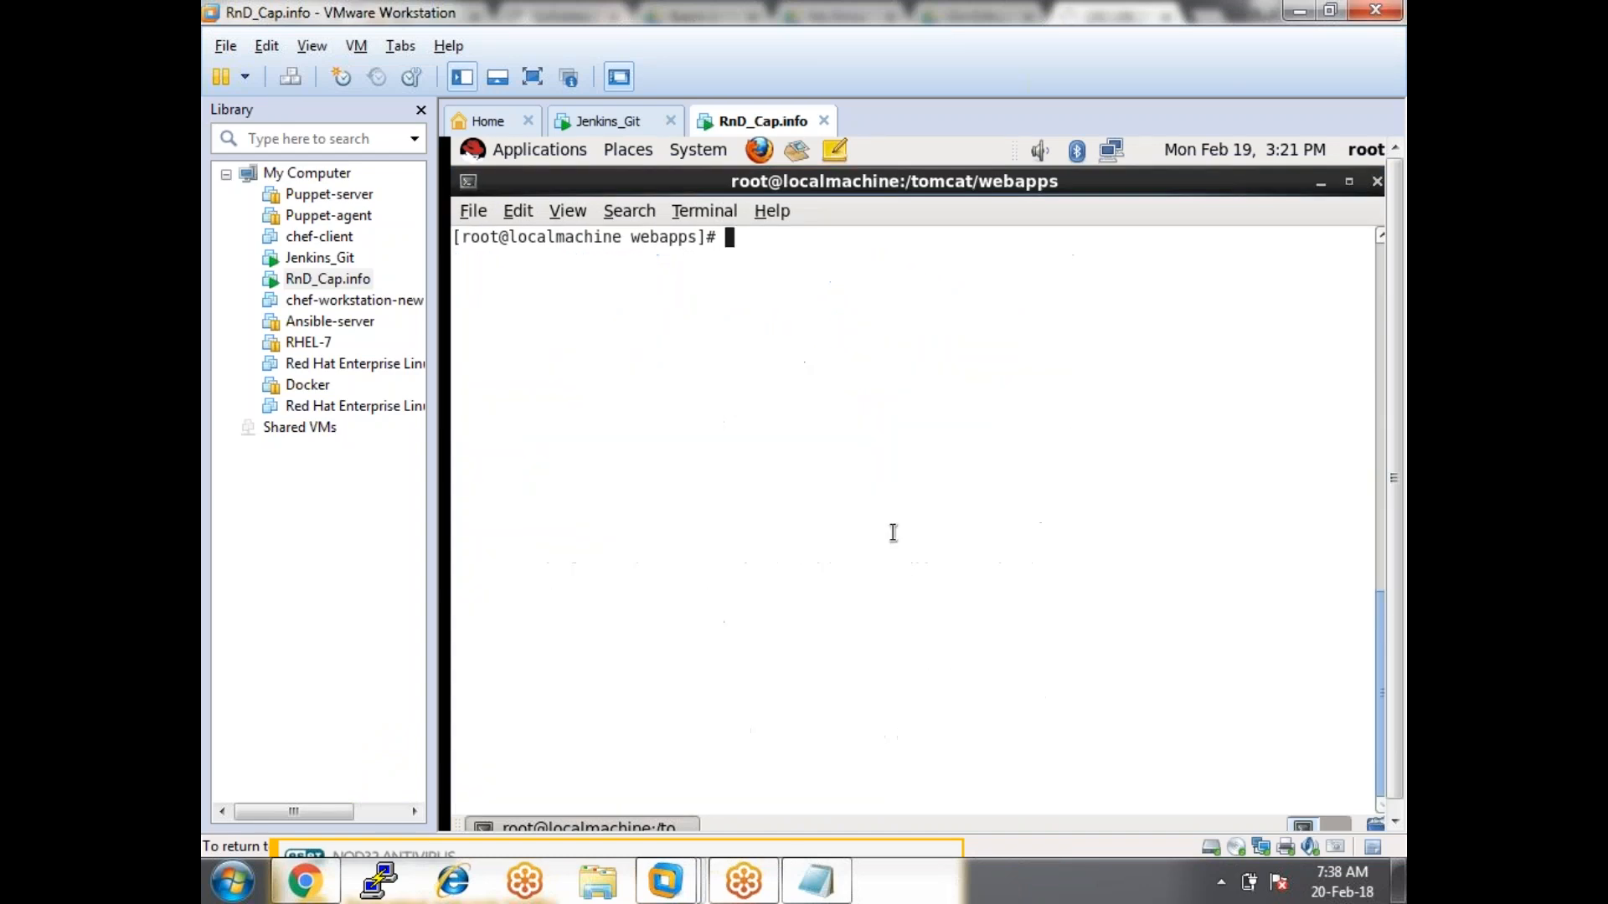
In Jenkins_Git, exit the dev1.1 shell and the extra root terminal, then clear the screen.
left_click(602, 122)
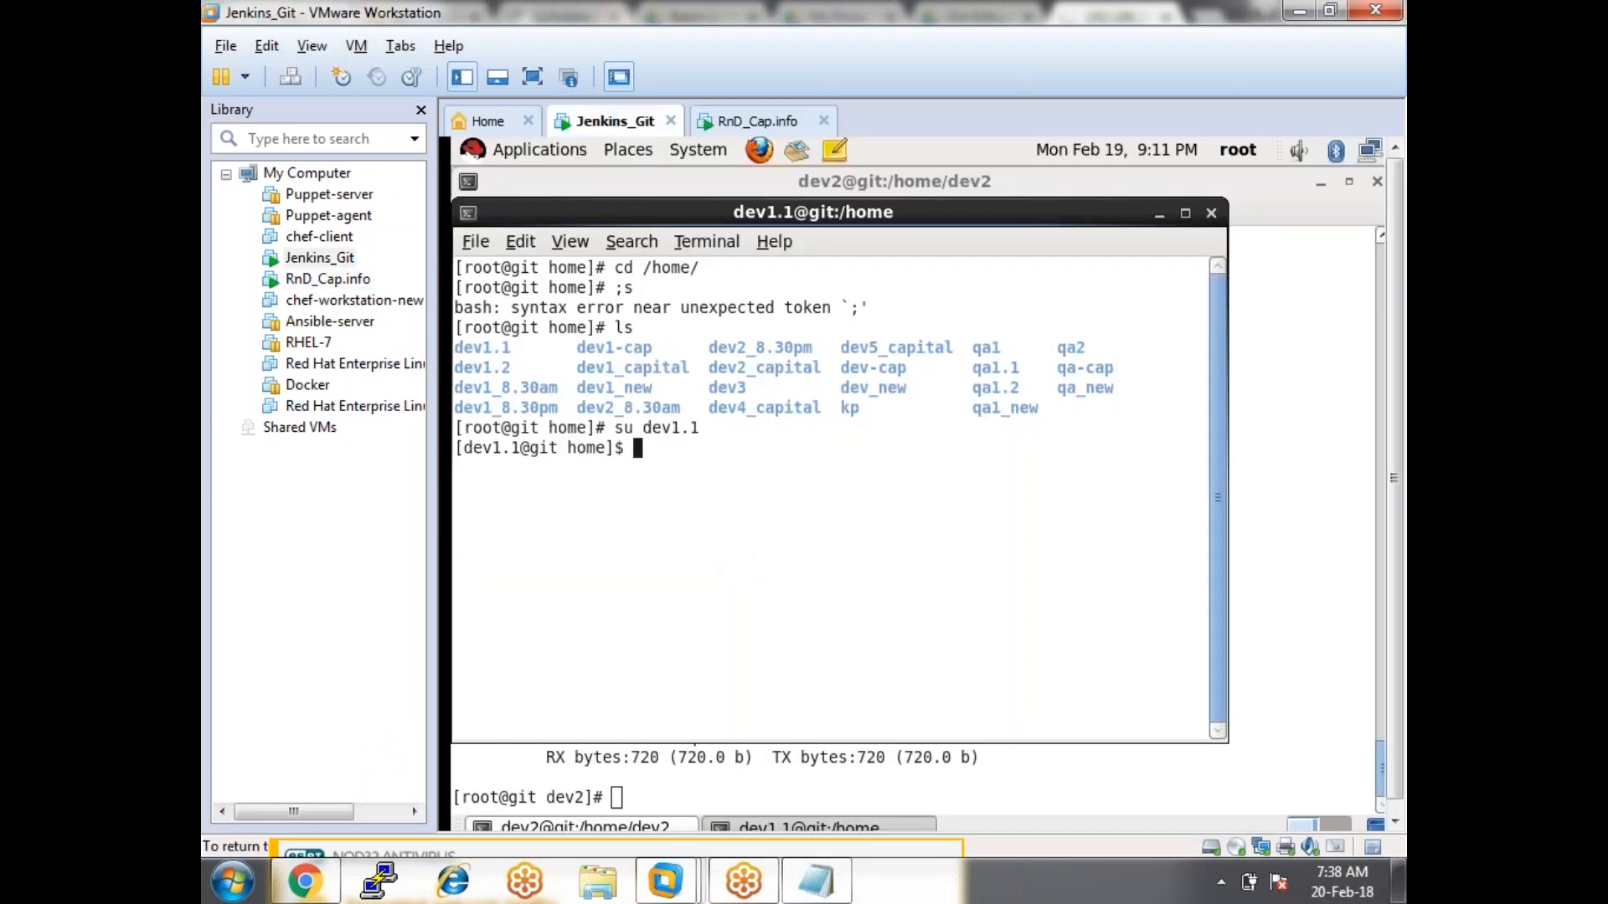
type("exit")
key("Return")
type("exit")
key("Return")
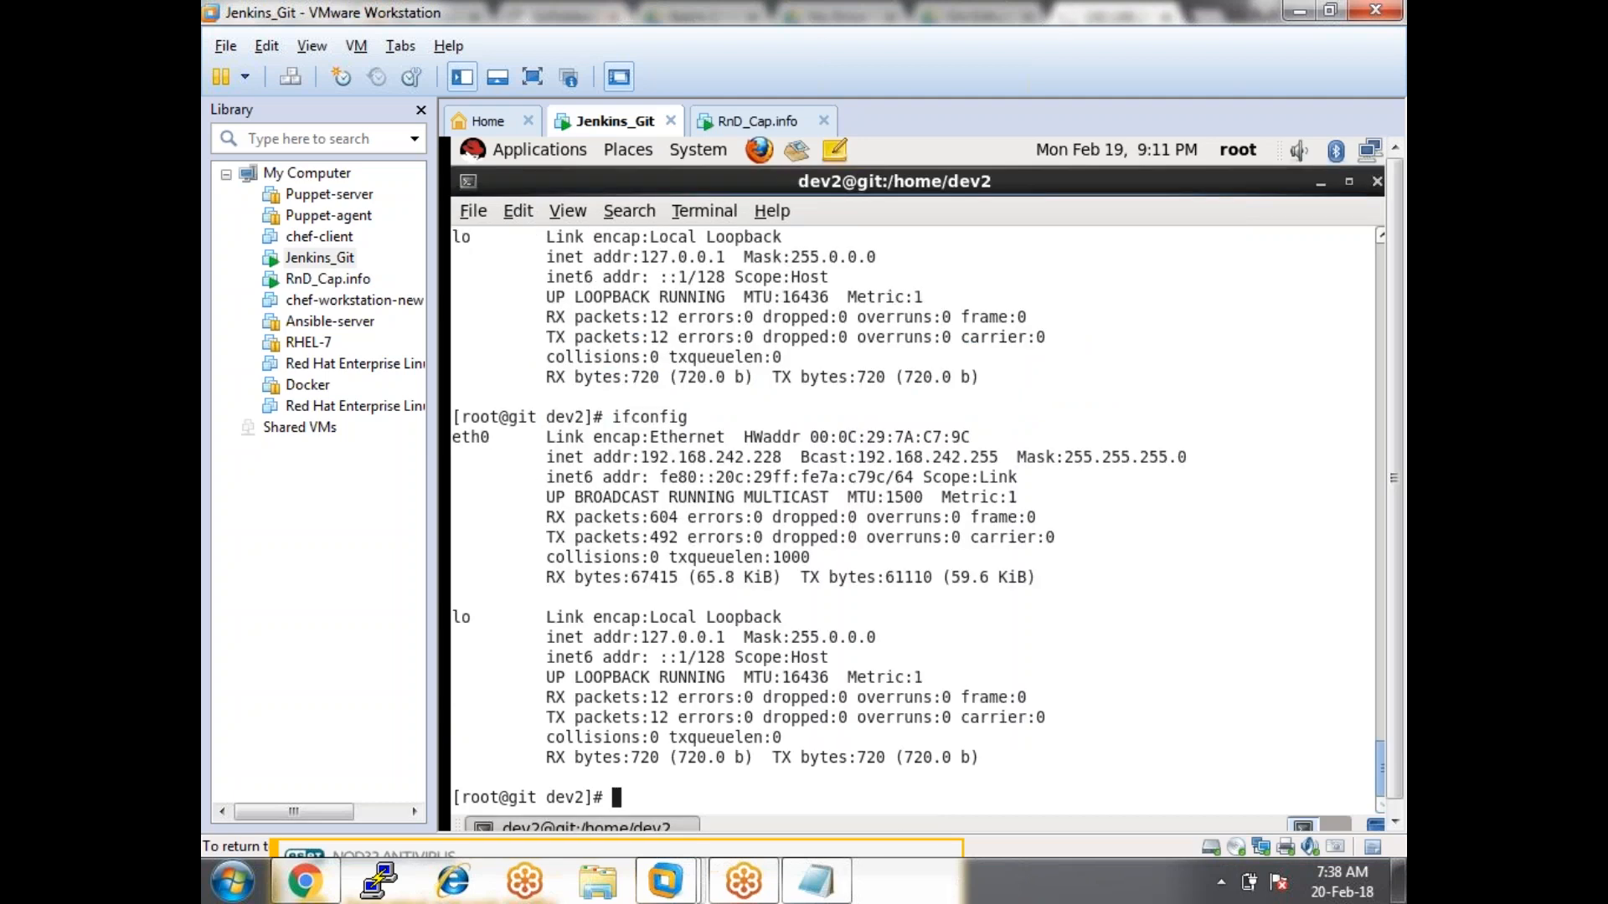
type("clear")
key("Return")
List the Jenkins_Git /tomcat/webapps folder, then go back to Chrome.
type("cd /tomcat/webapps/")
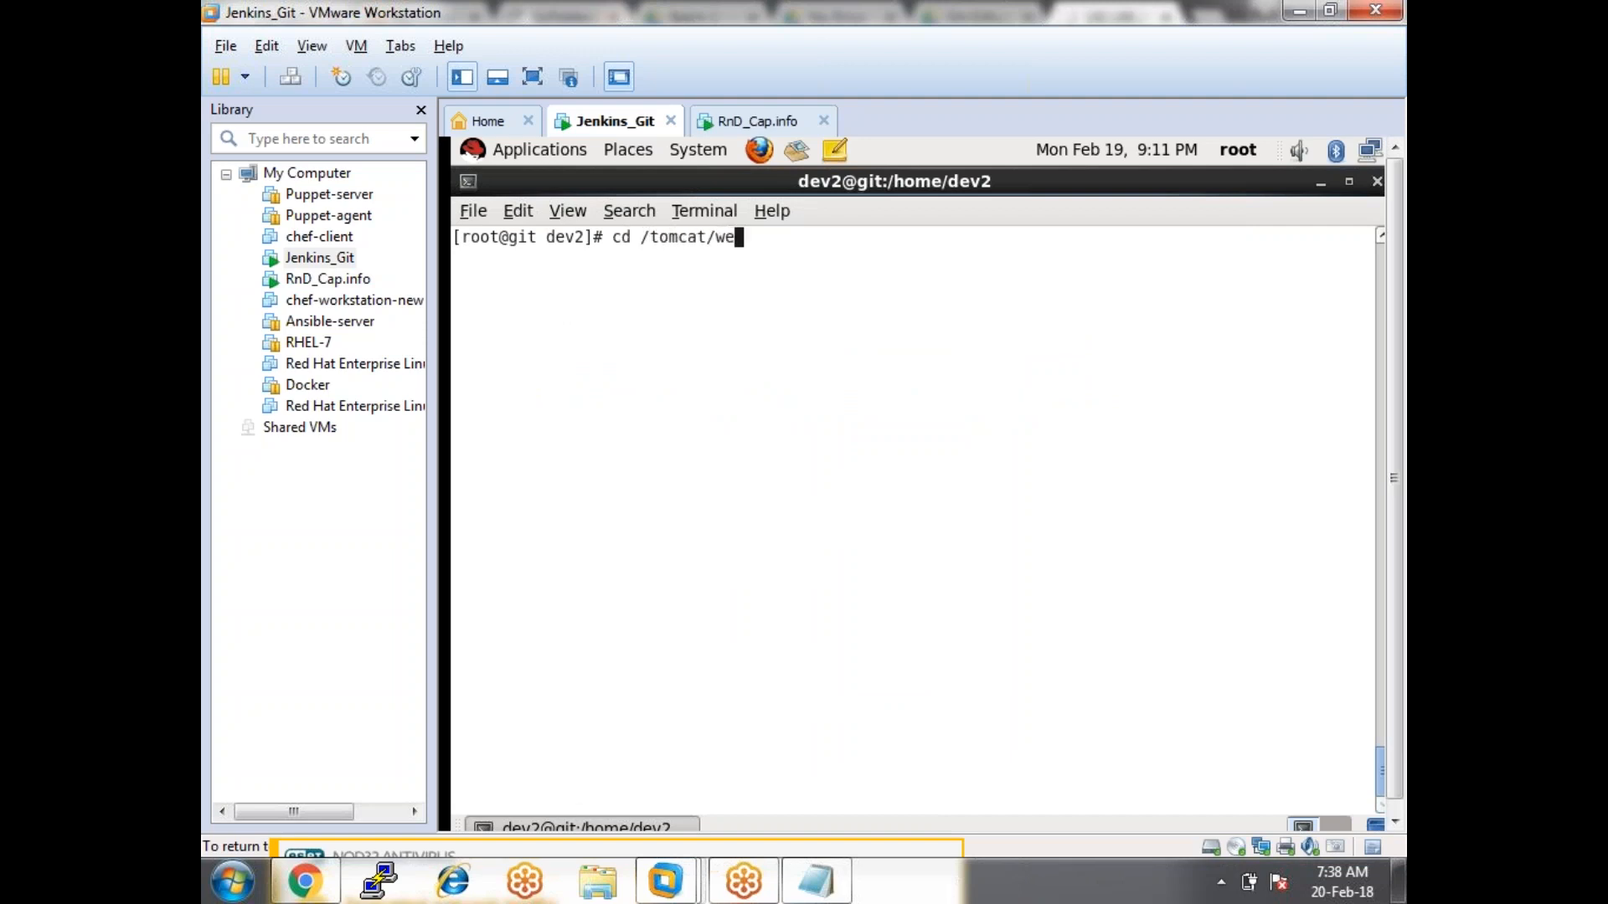
key("Return")
type("ls")
key("Return")
type("clear")
key("Return")
left_click(737, 122)
key("alt+Tab")
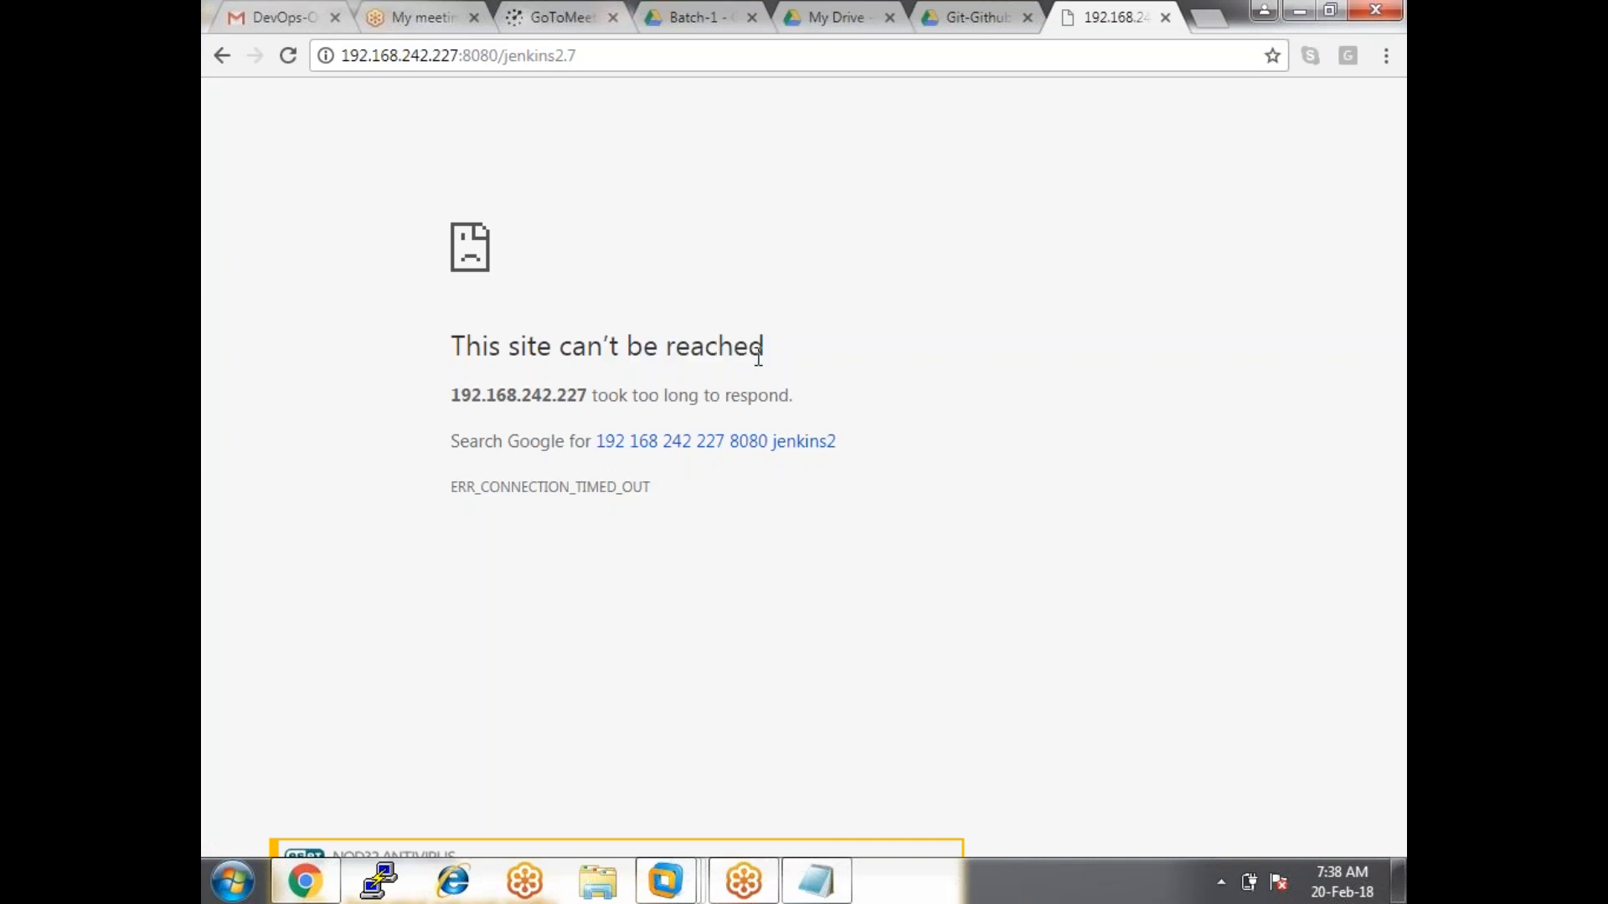
Run ifconfig in RnD_Cap.info to confirm 192.168.242.227 and exit full screen.
key("alt+Tab")
type("ifconfig")
key("Return")
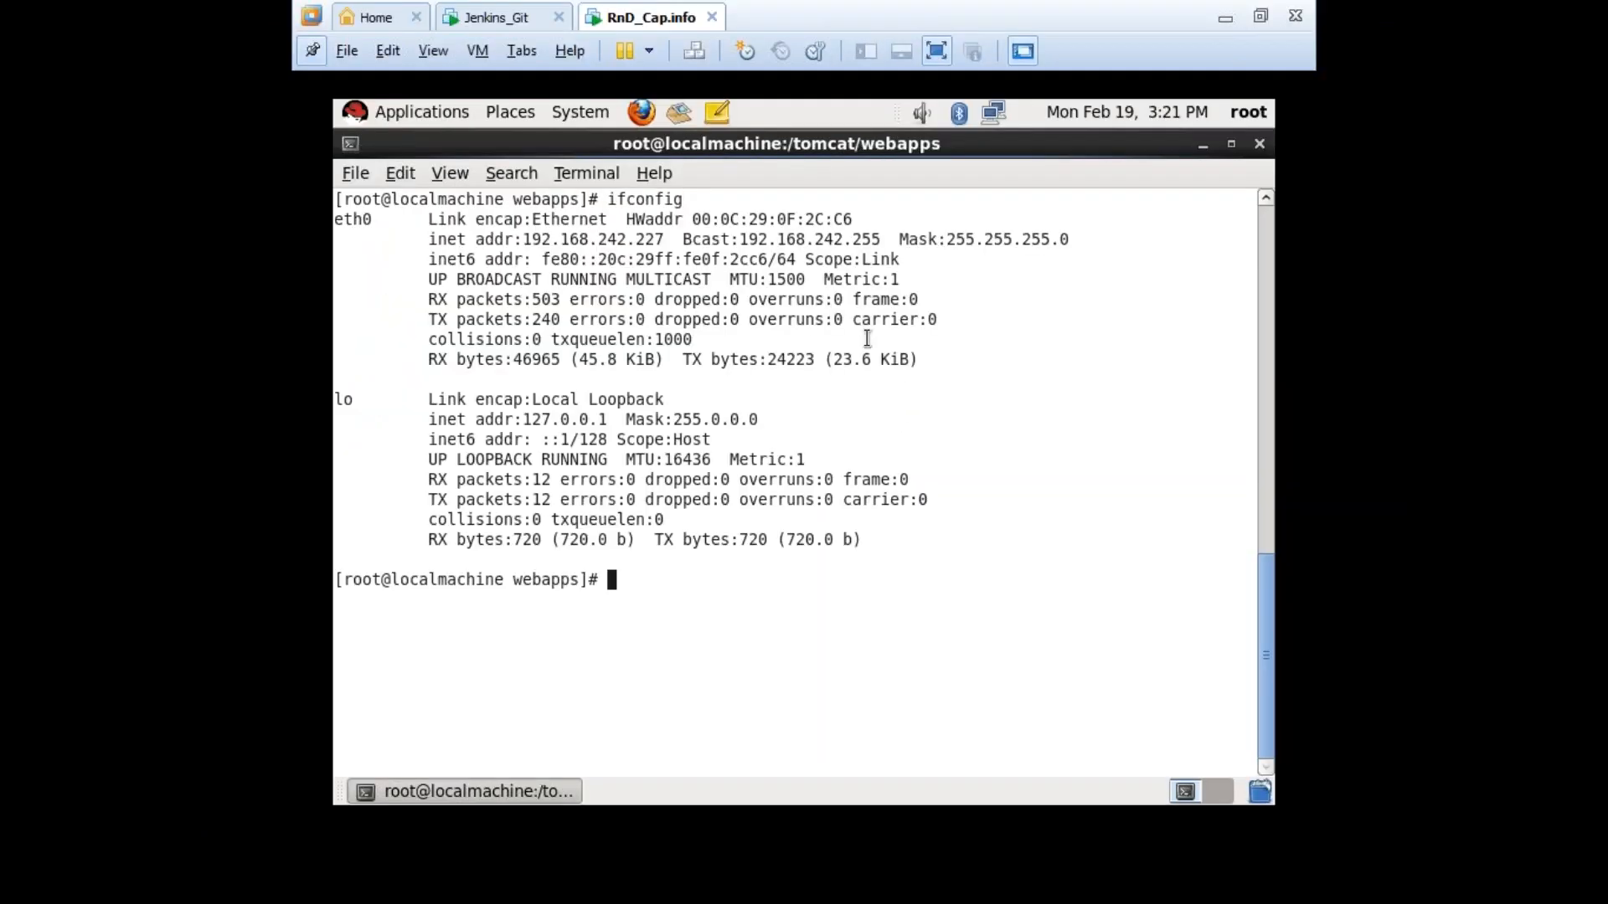
left_click_drag(554, 239, 662, 240)
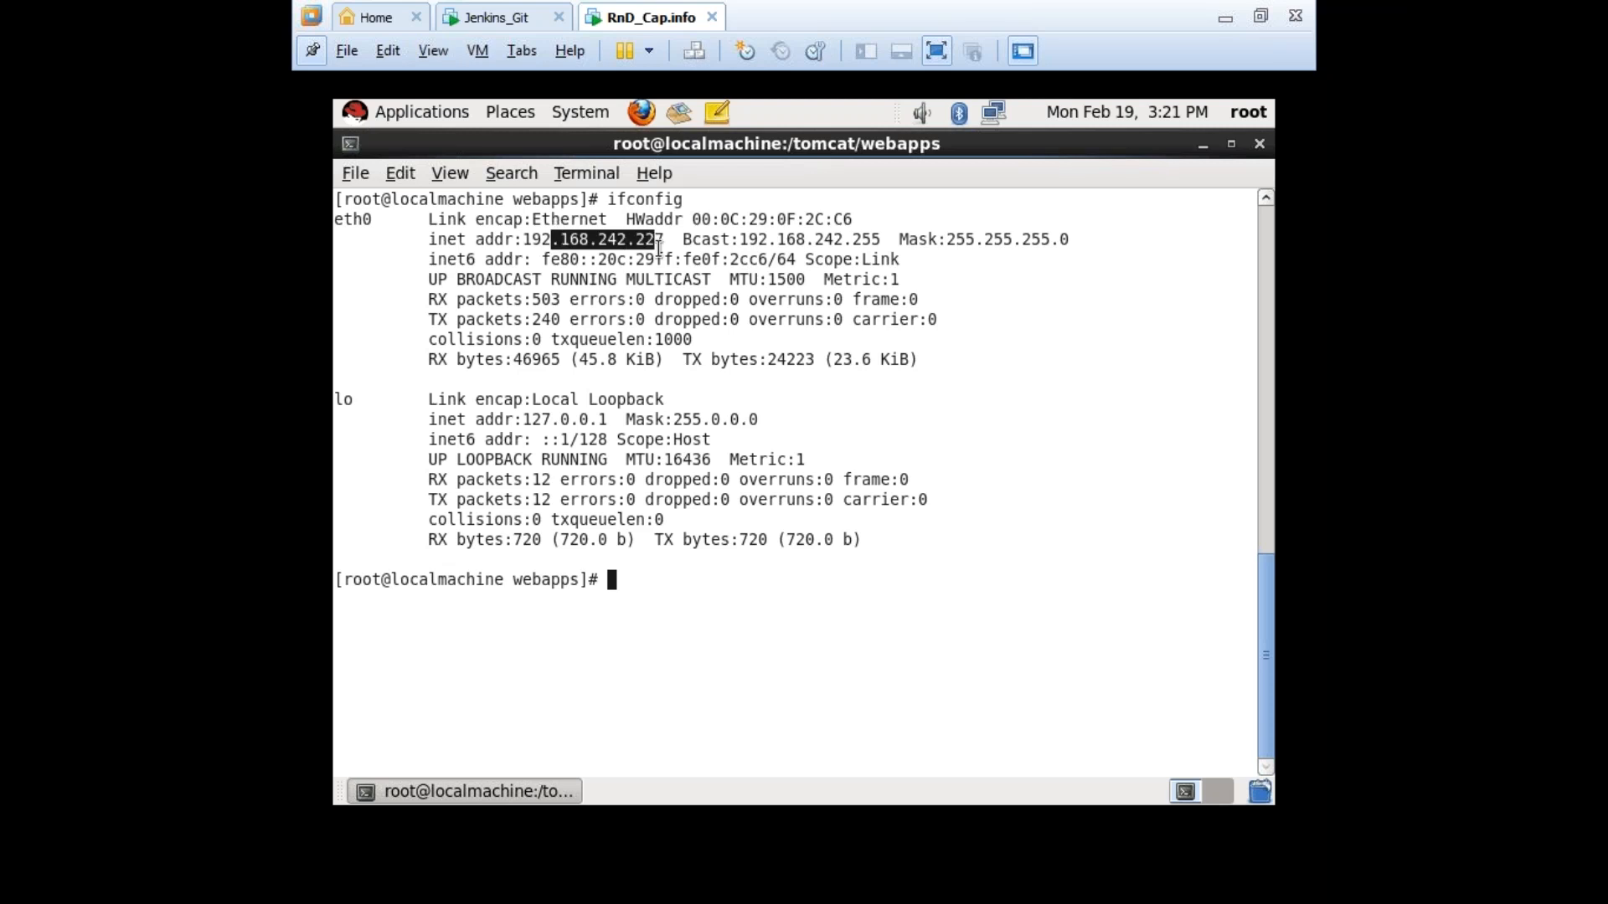
left_click(751, 531)
key("ctrl+alt")
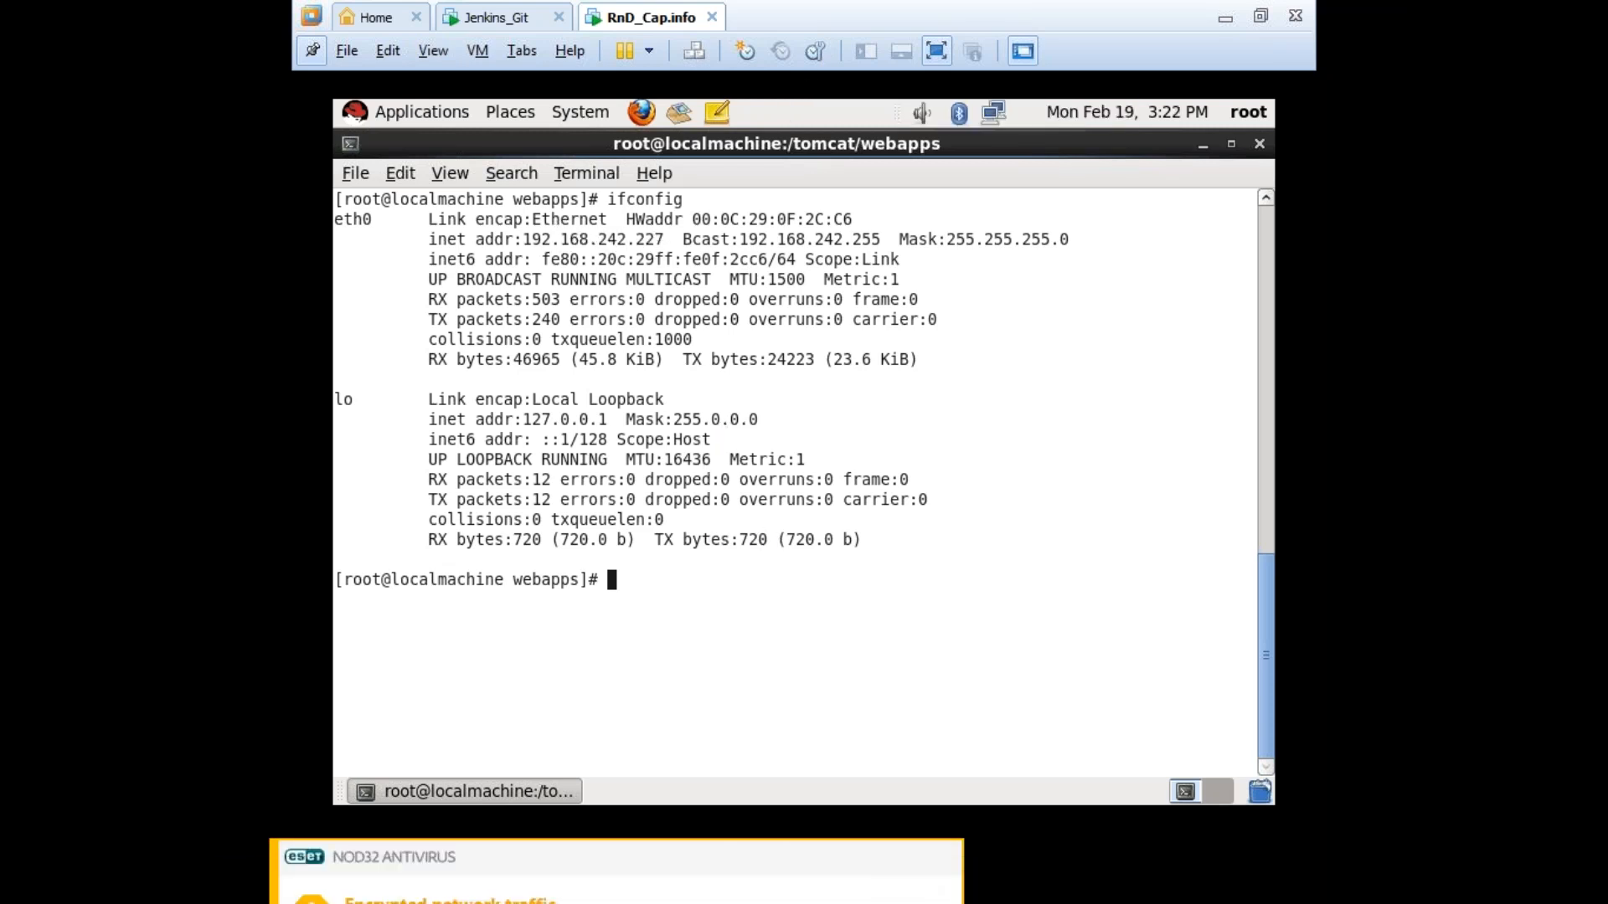
key("ctrl+alt+Return")
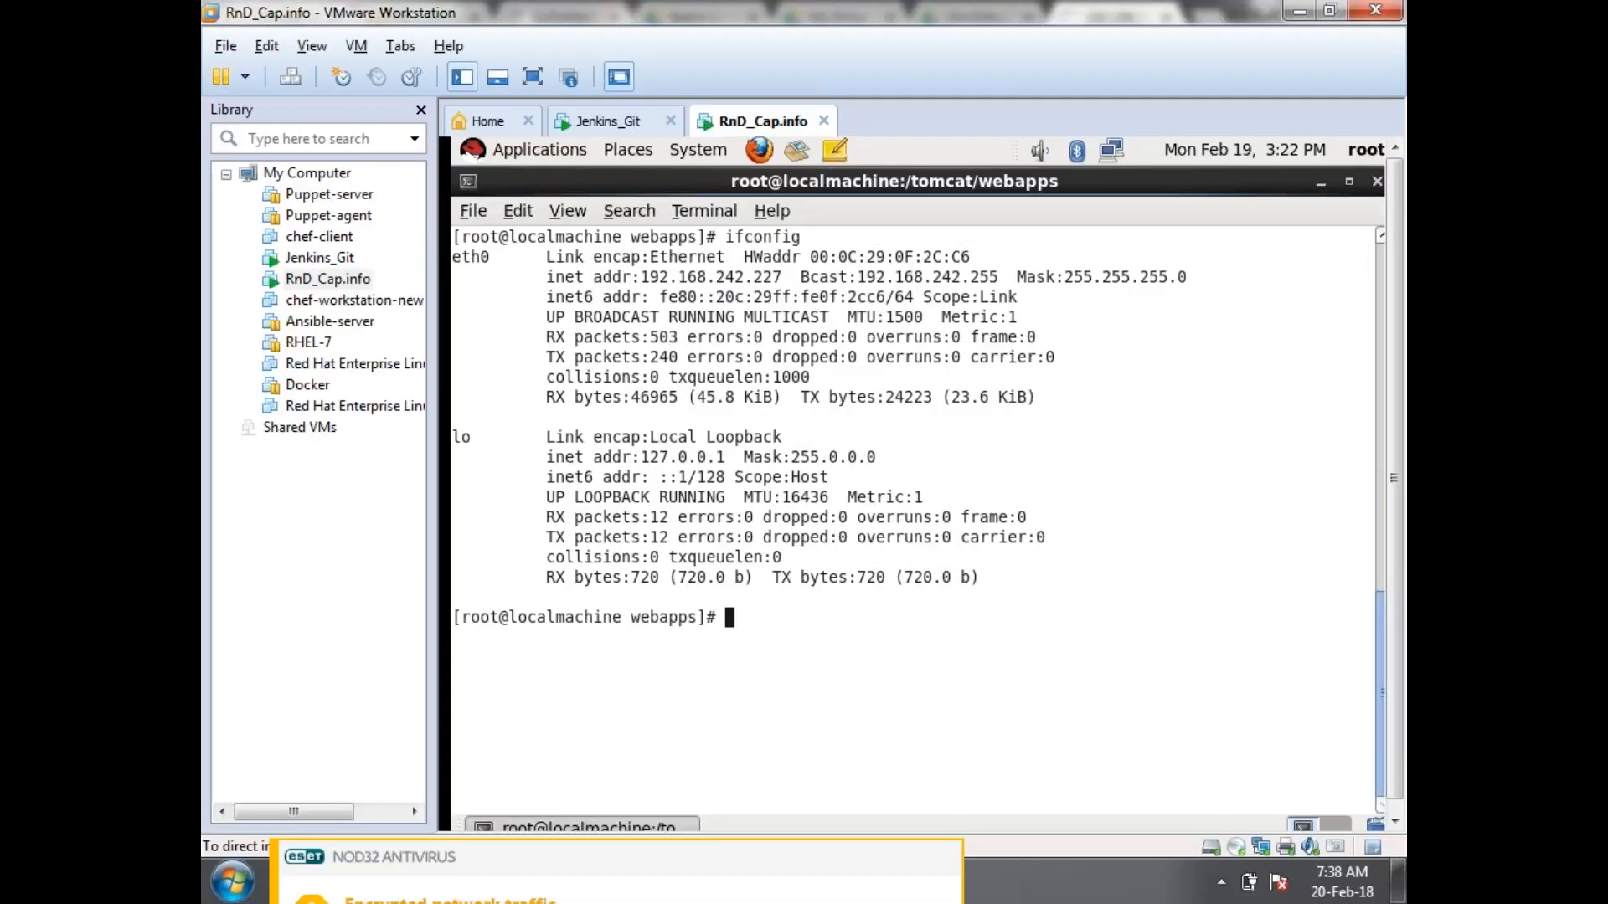
Check Chrome's timed-out 192.168.242.227 page, then return to the full-screen VM.
key("alt+Tab")
left_click_drag(421, 62, 709, 58)
left_click(710, 60)
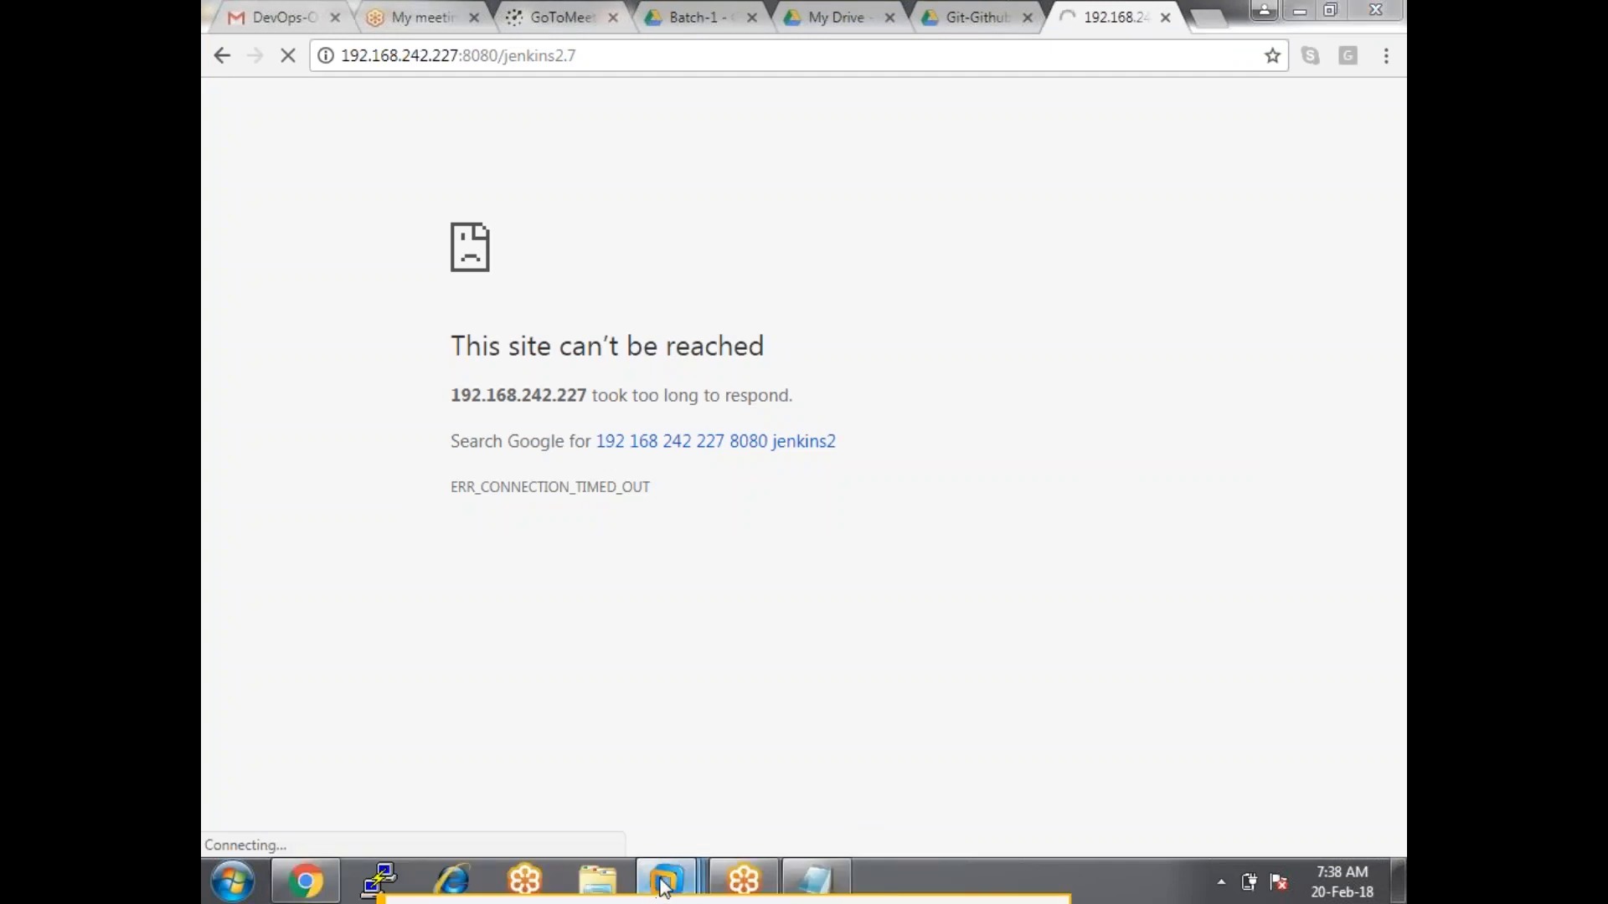
mouse_move(664, 886)
left_click(835, 685)
key("ctrl+alt+Return")
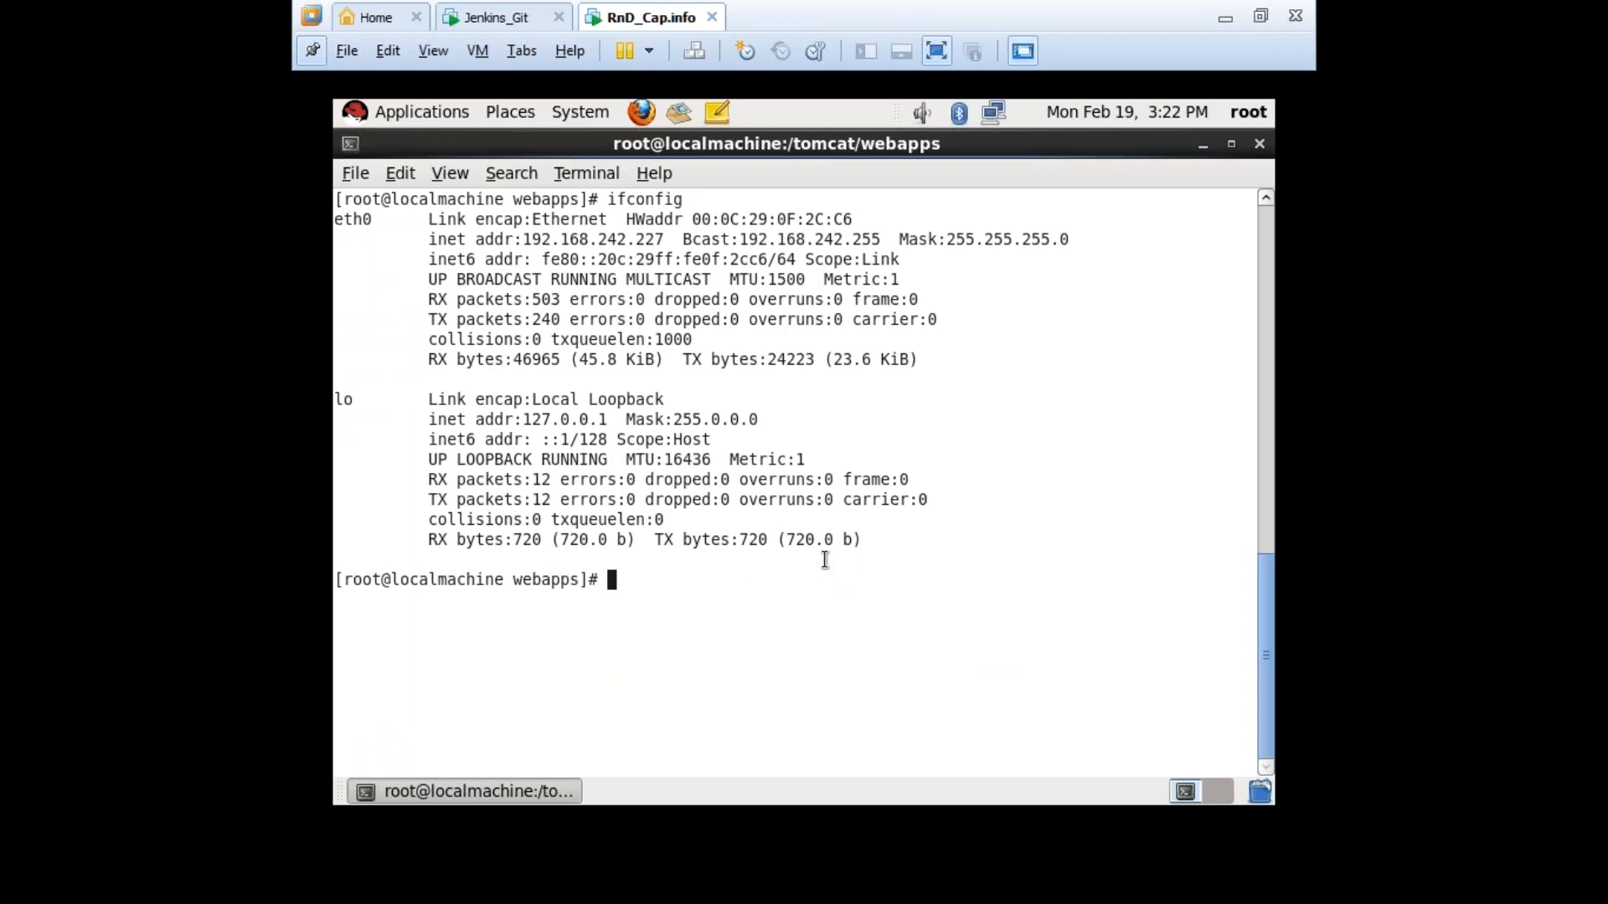
Check the guest's firewall with 'service iptables status'.
type("seriv")
key("BackSpace")
key("BackSpace")
type("vice u")
key("BackSpace")
type("iptablew")
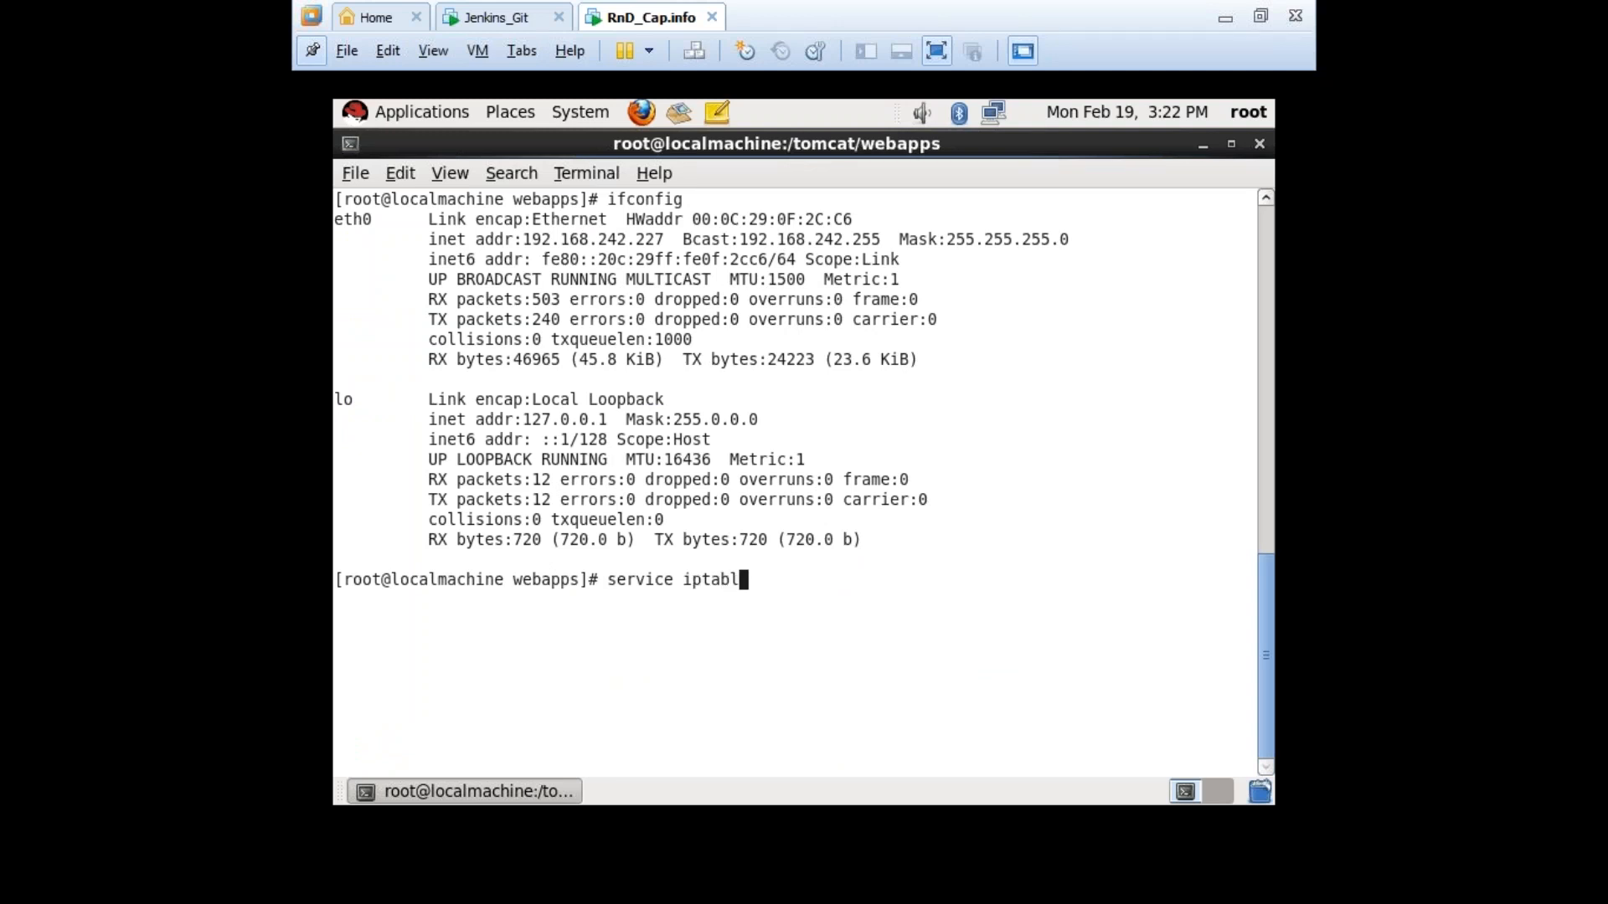
key("BackSpace")
key("BackSpace")
type("s status")
key("Return")
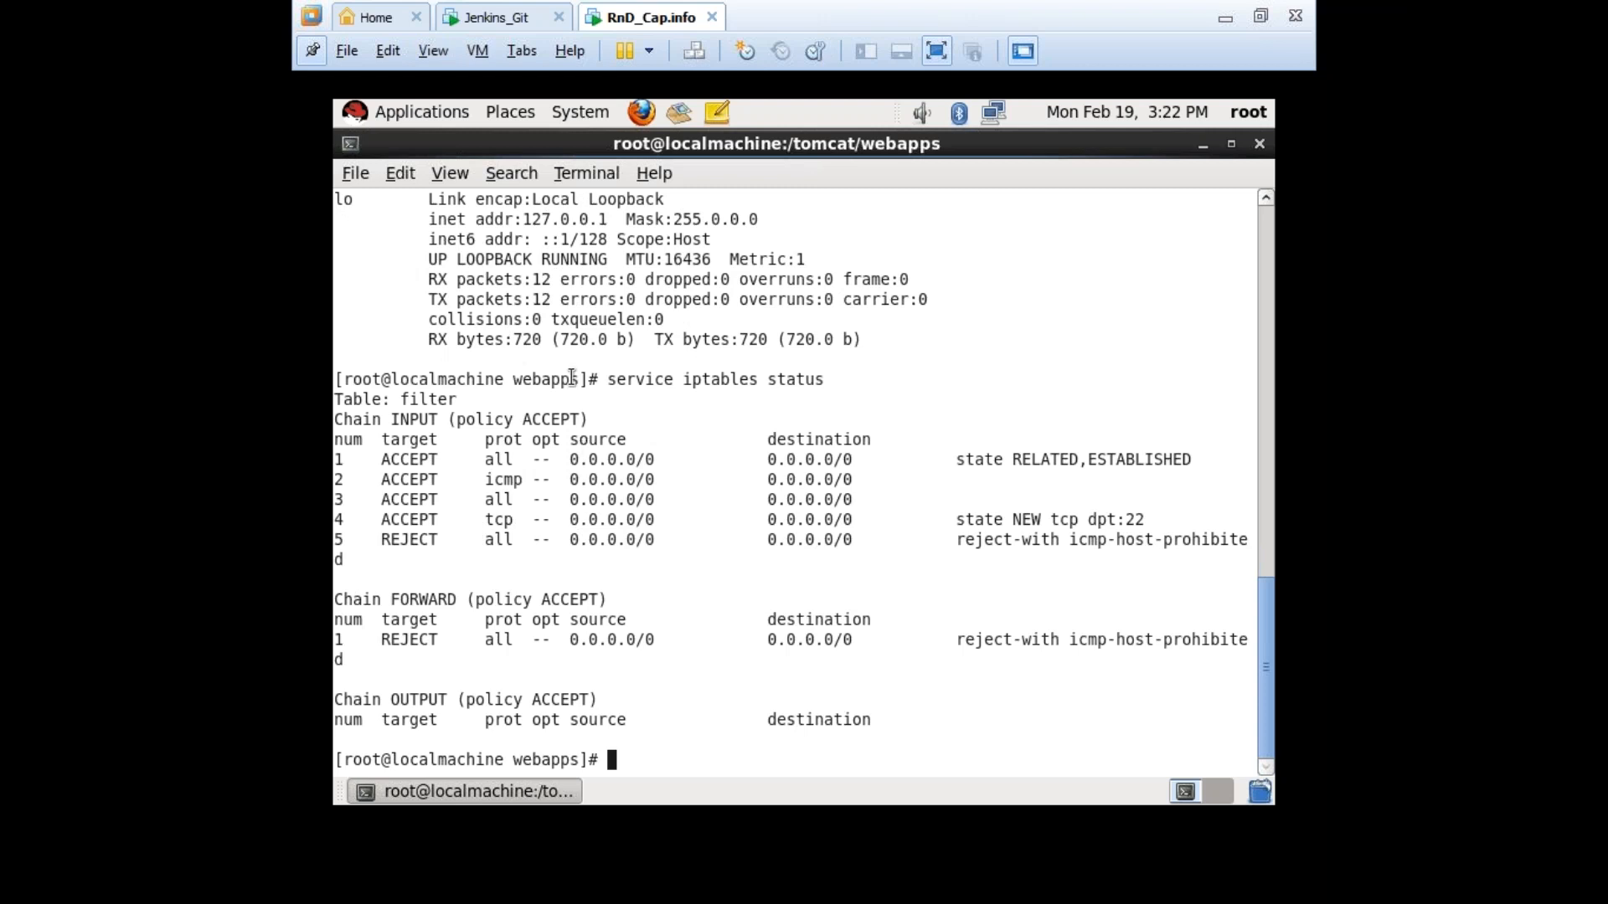
left_click_drag(584, 380, 815, 381)
left_click(759, 467)
Run 'service iptables stop' and 'service ip6tables stop'.
type("service iptable")
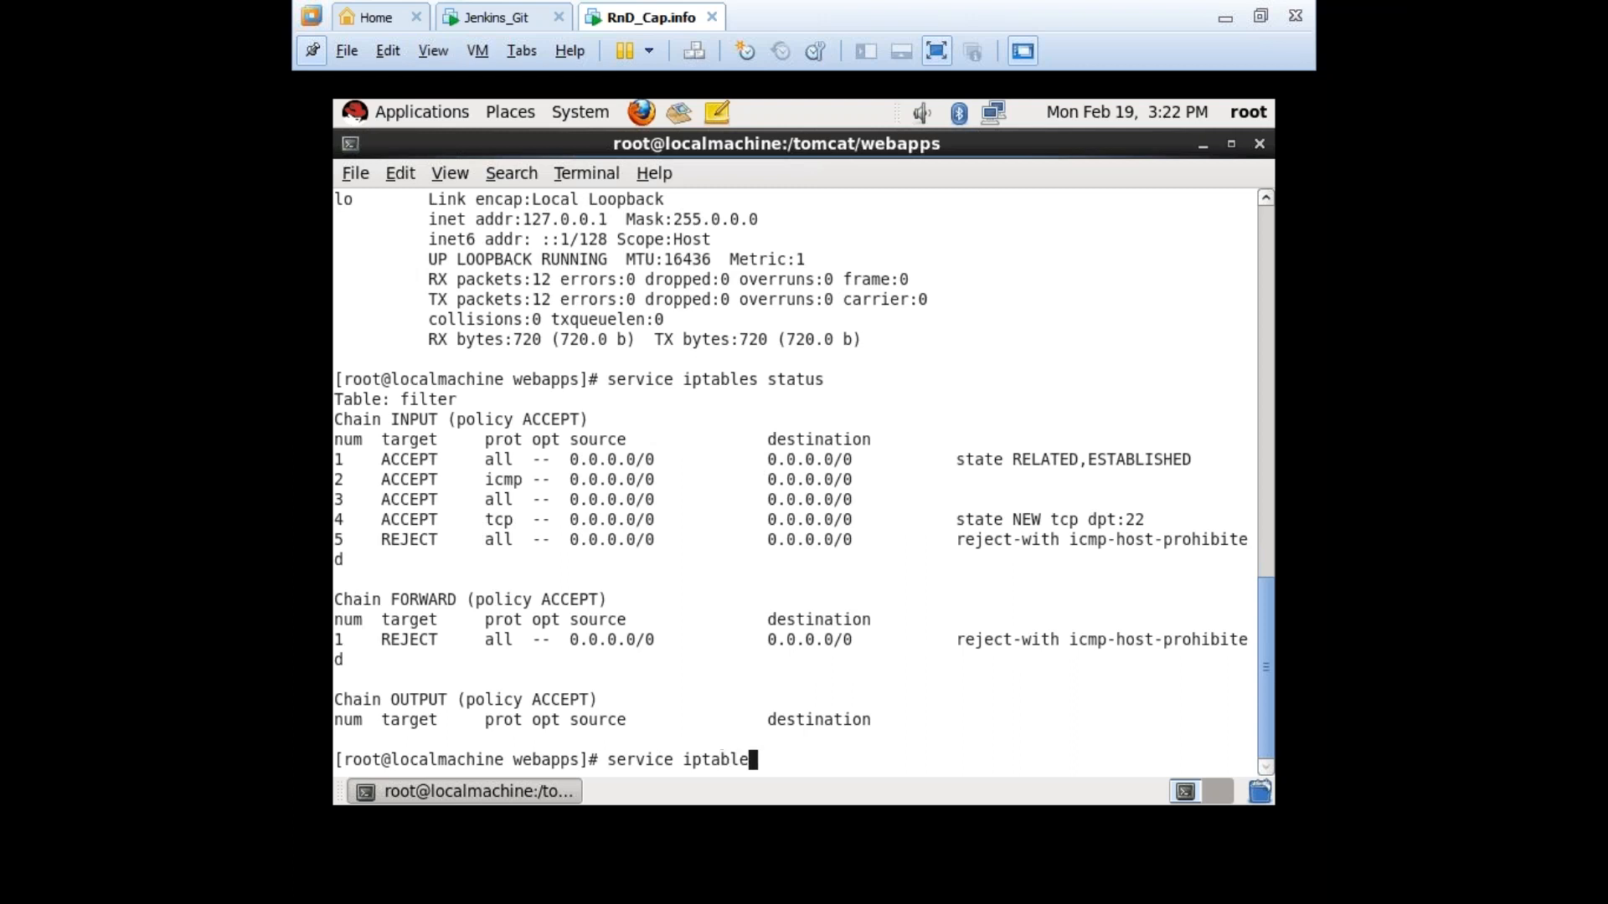
type("s stop")
key("Return")
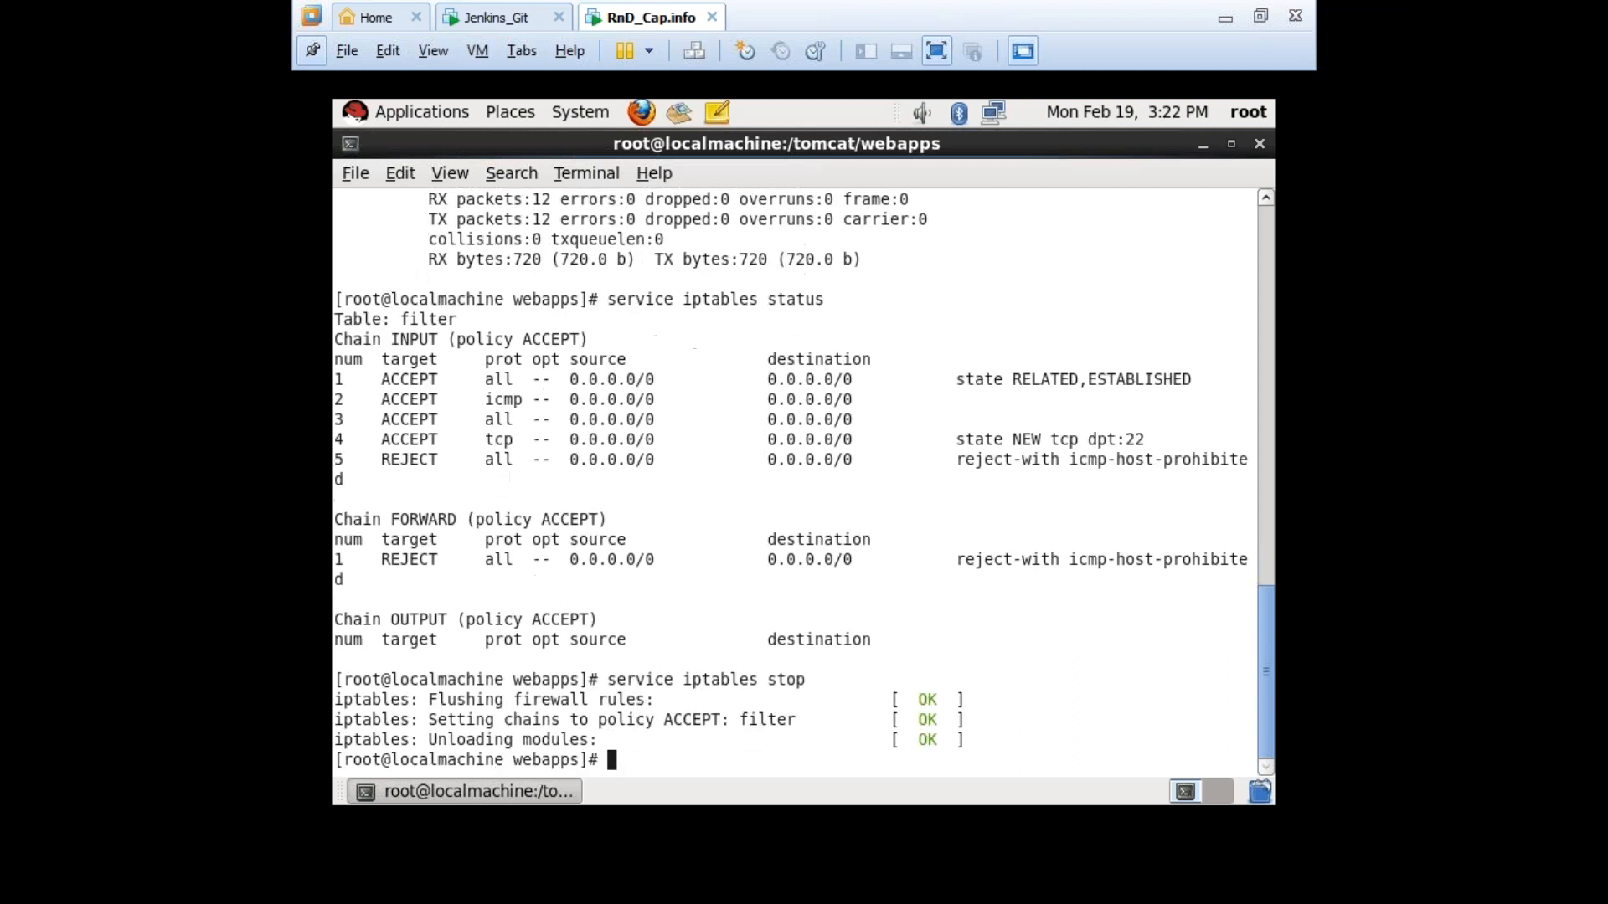
key("Up")
key("Left")
key("Left")
key("Left")
key("Left")
key("Left")
key("Left")
key("Left")
key("Left")
key("Left")
key("Left")
key("Left")
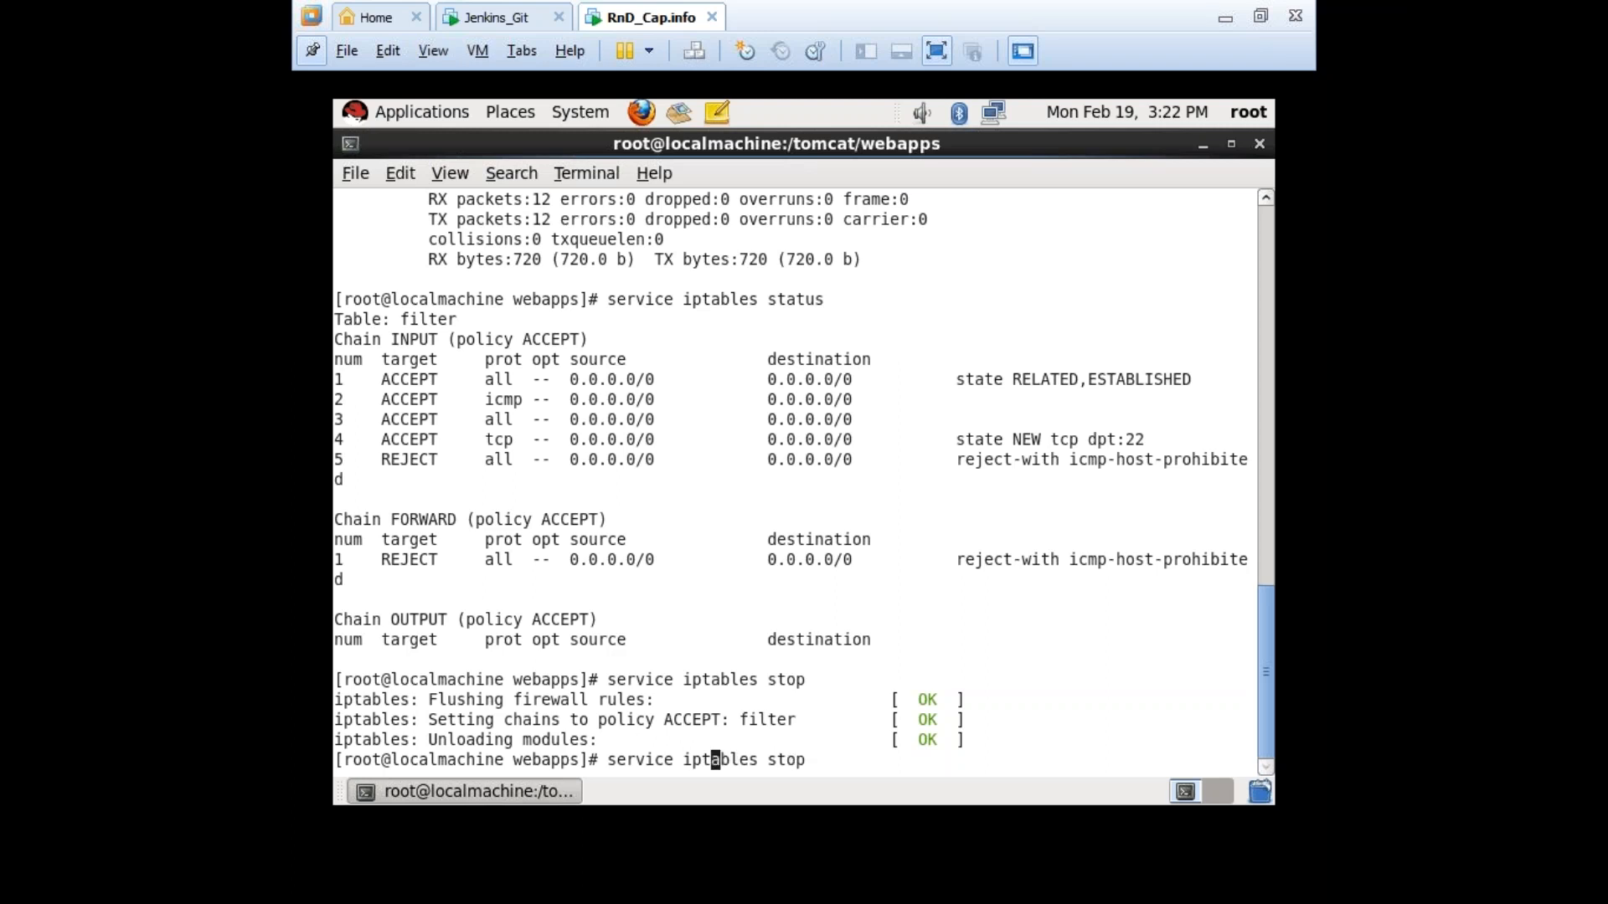
type("6")
key("Return")
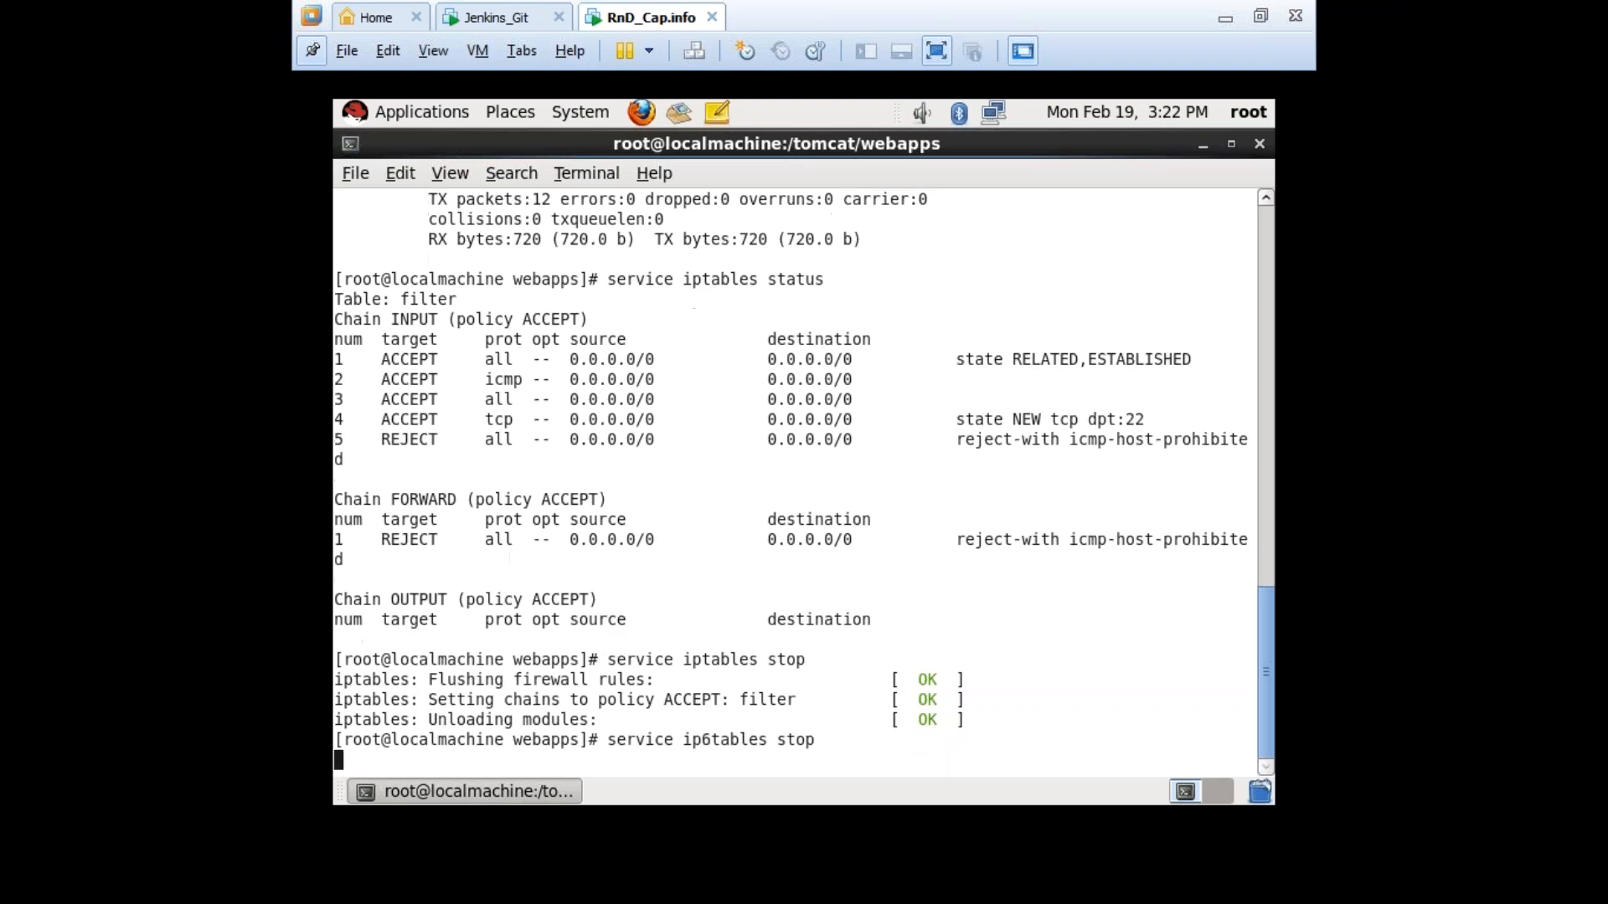
Reload the Jenkins page in Chrome, which now returns ERR_CONNECTION_REFUSED.
left_click(1261, 16)
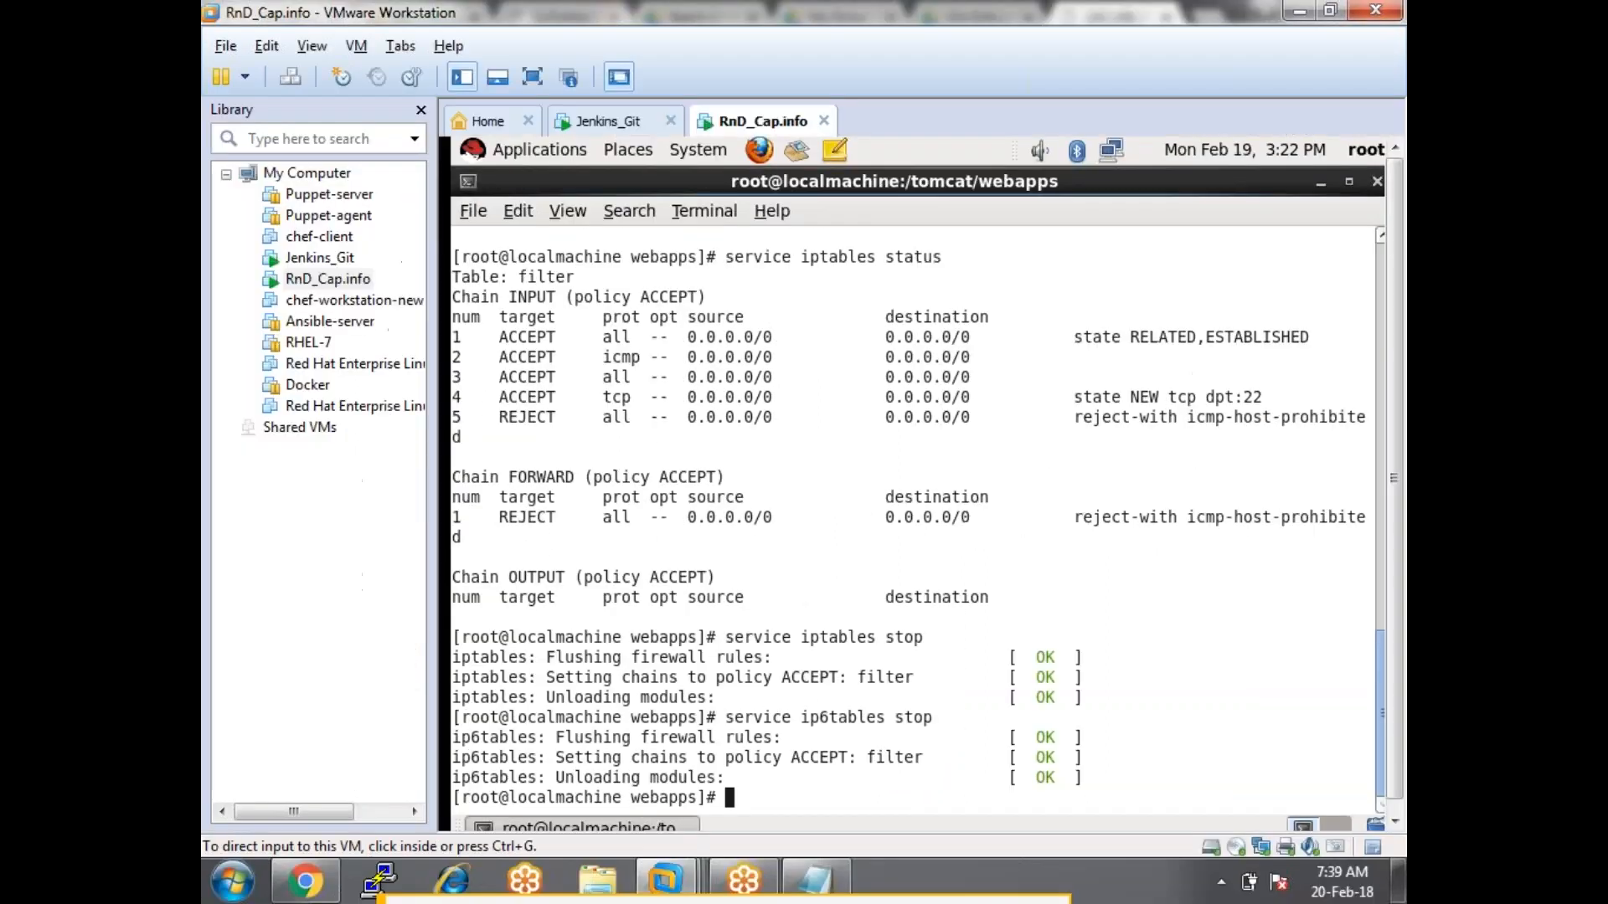
left_click(305, 881)
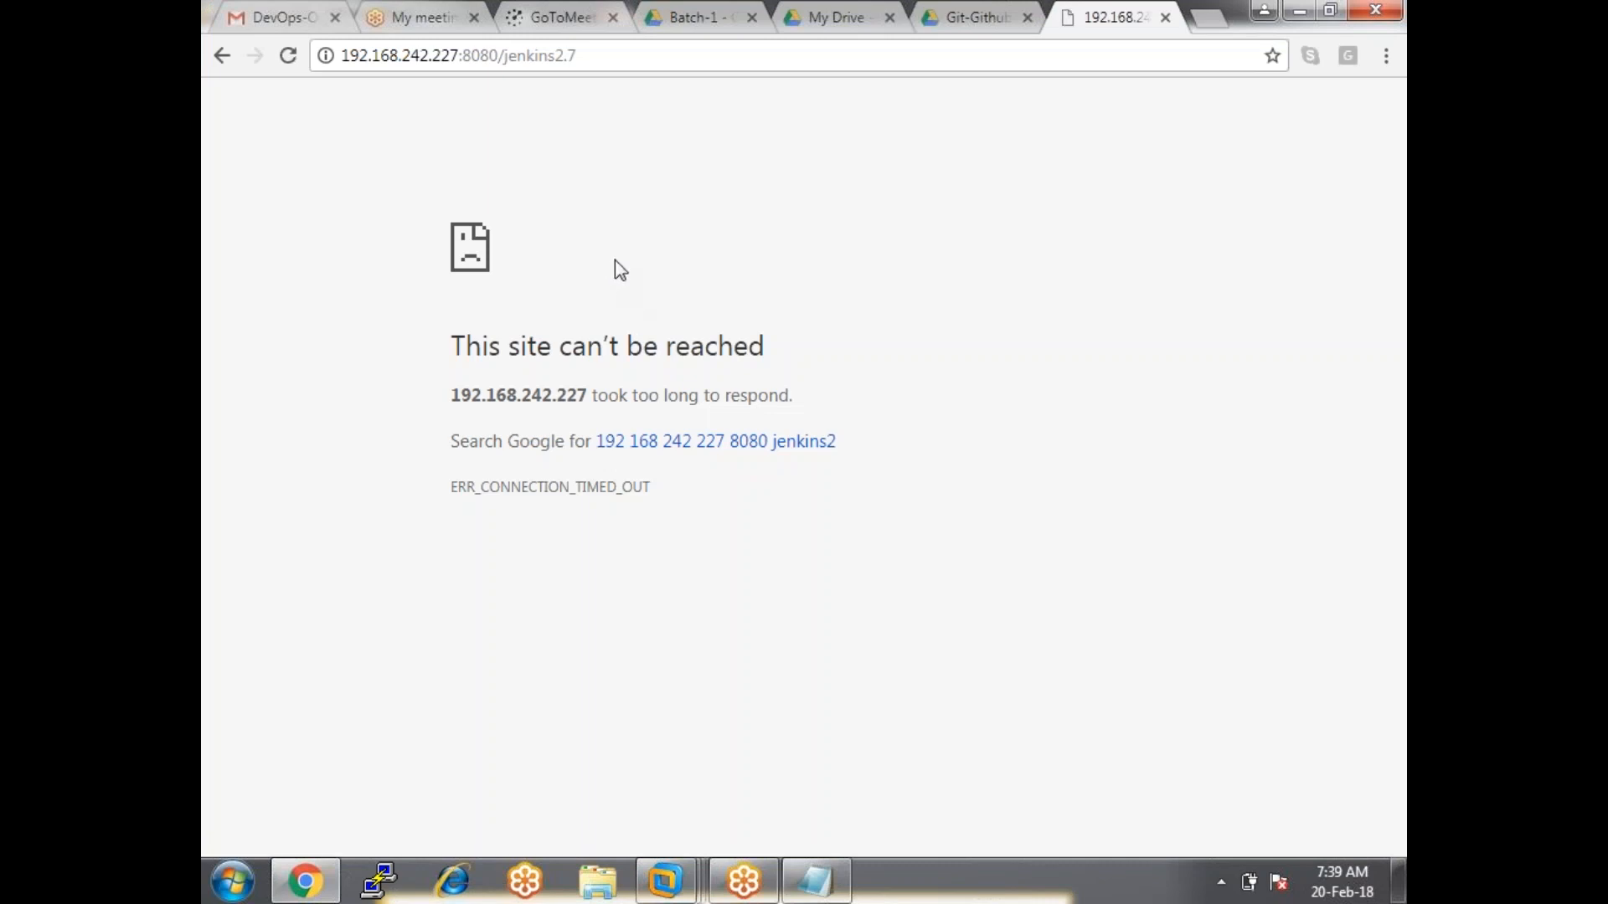
left_click(288, 56)
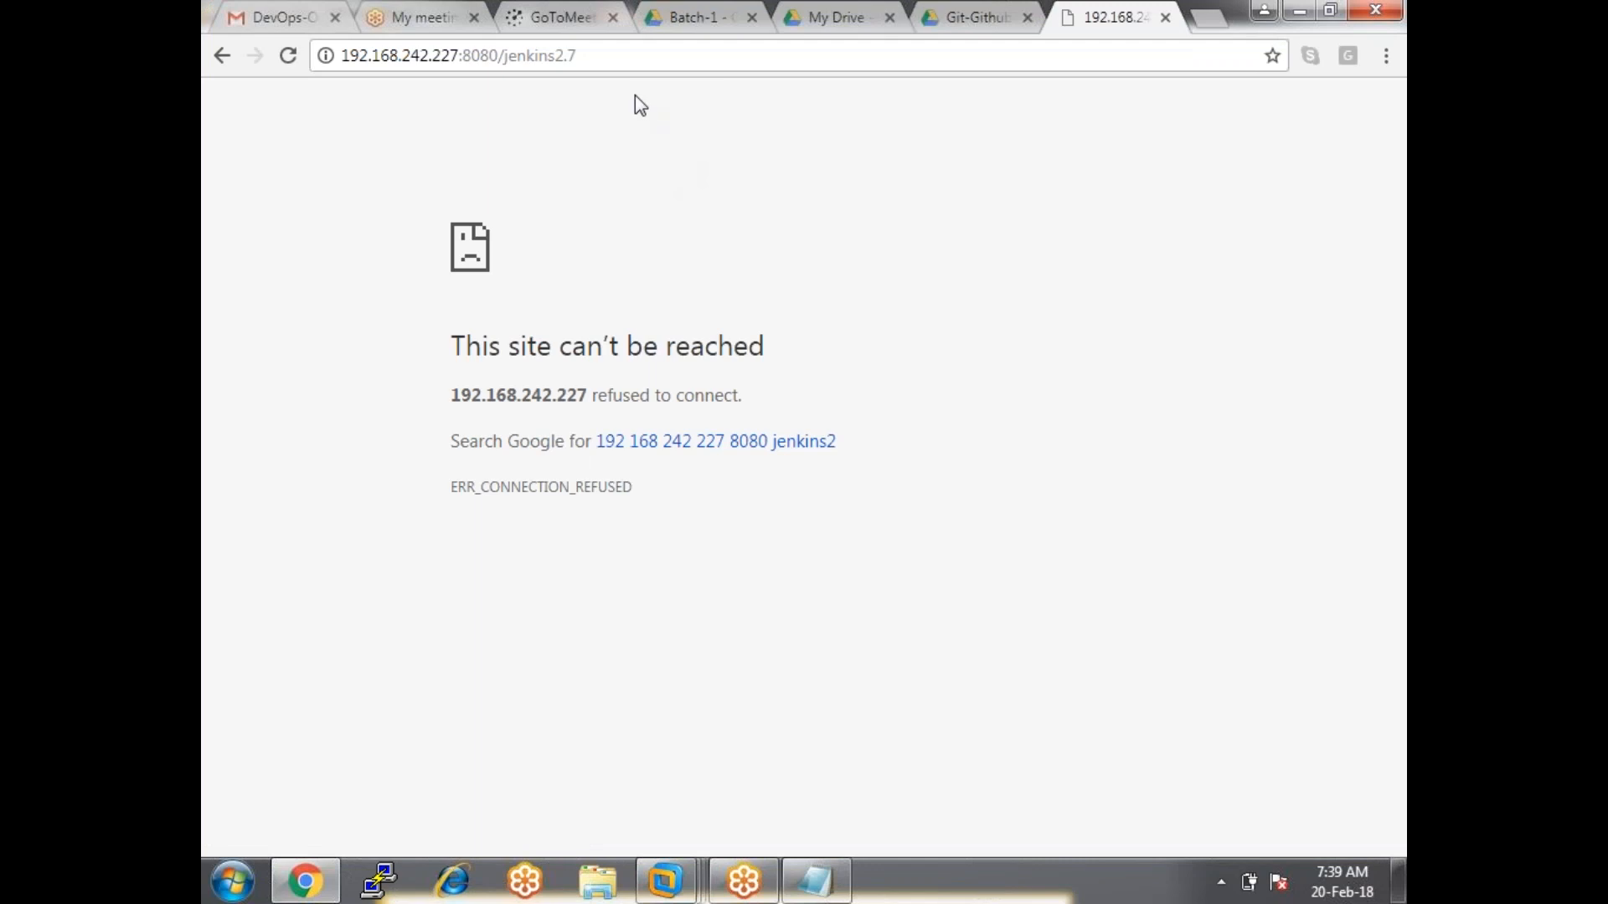
Check the RHEL guest's IP address with ifconfig, then clear the terminal.
key("alt+Tab")
type("ifconfig")
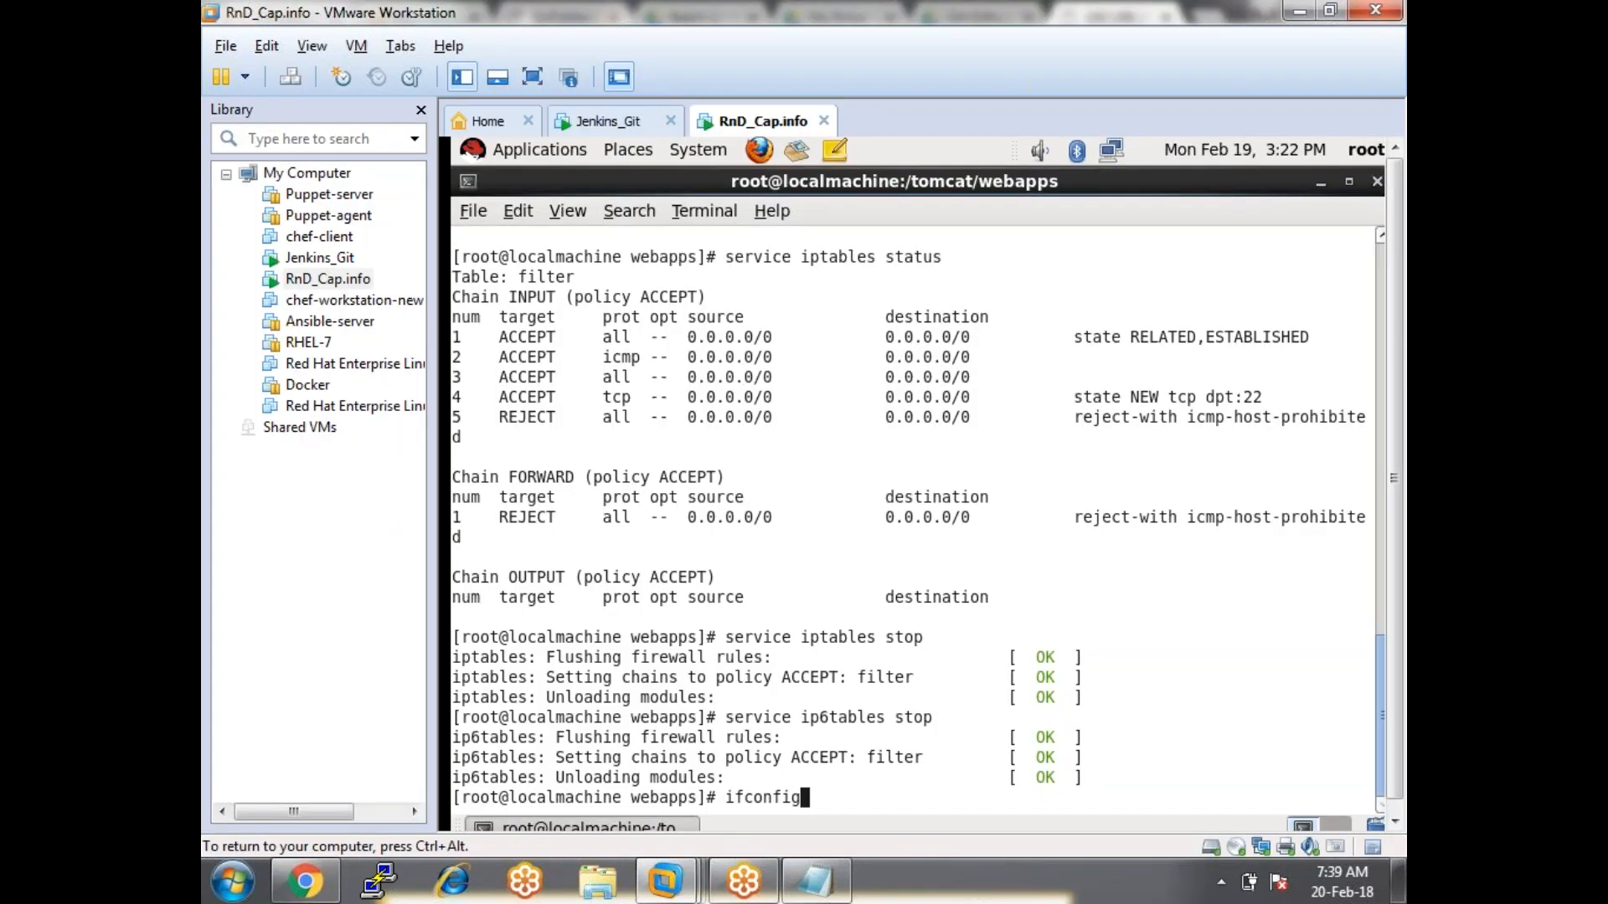
key("Return")
type("clear")
key("Return")
Change into /tomcat/bin and list its scripts.
type("cd /tom")
key("Tab")
key("Return")
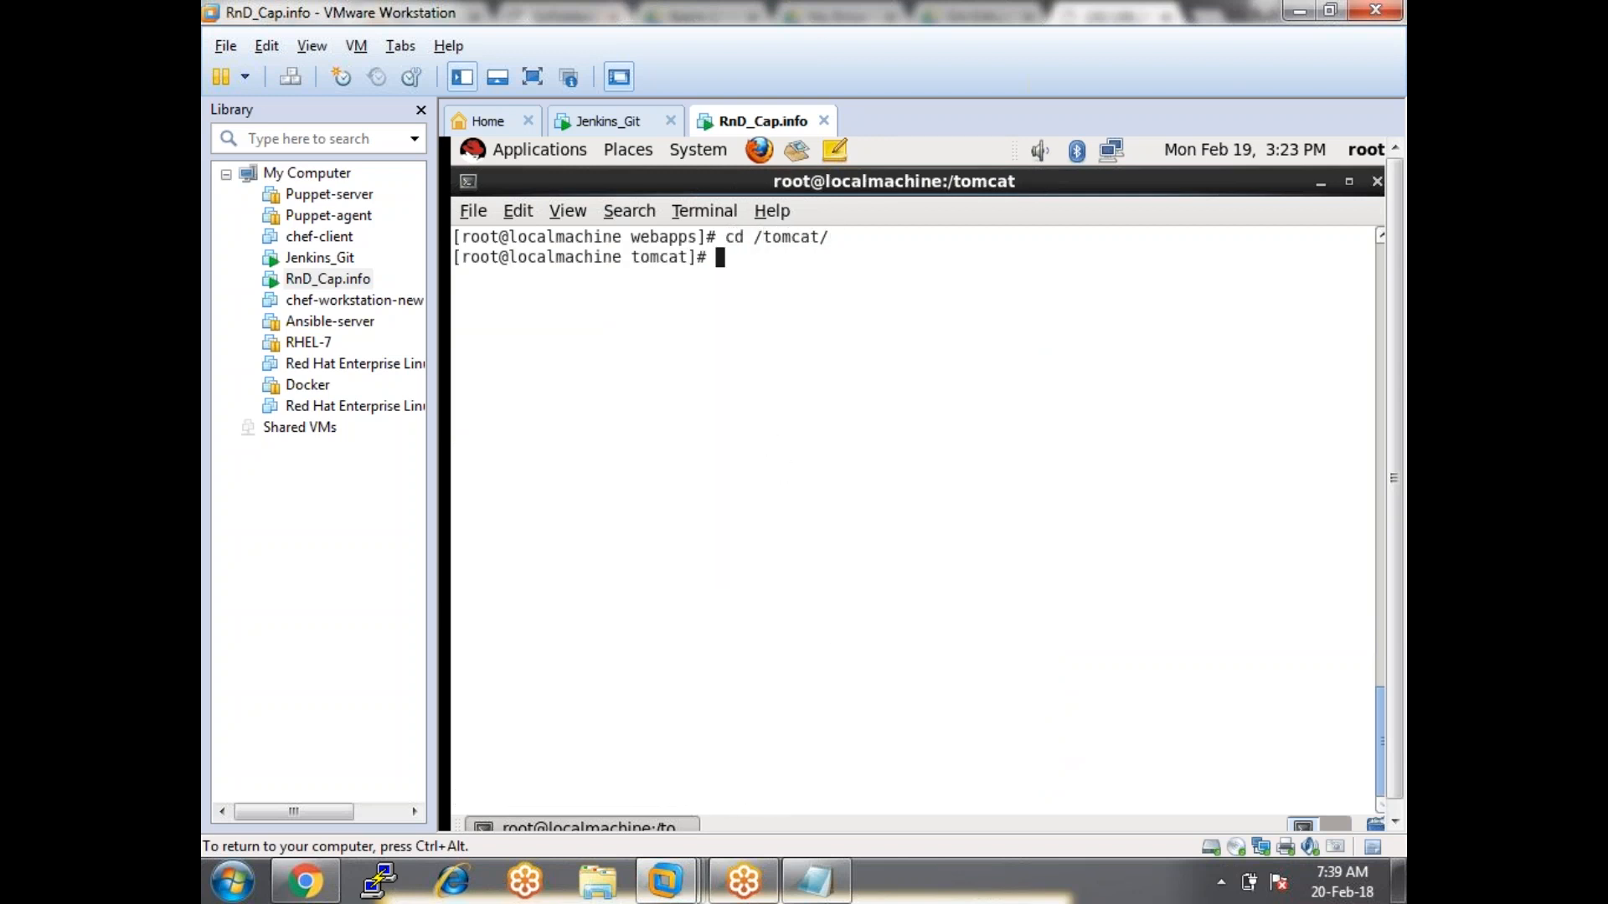
type("ls")
key("Return")
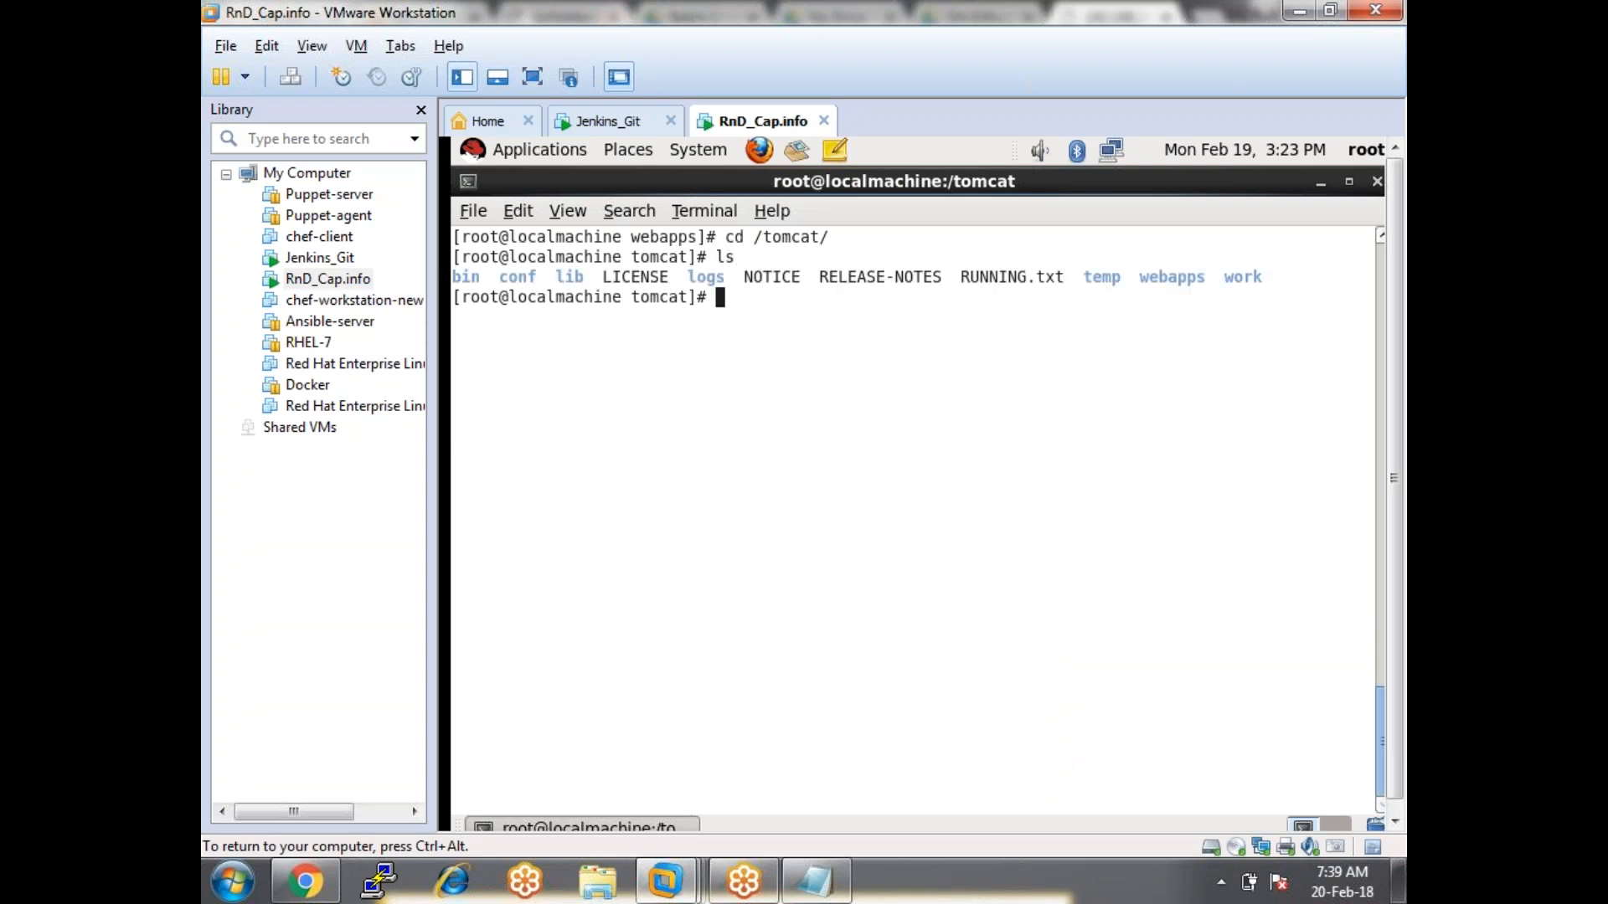
double_click(481, 277)
type("cd bin/")
key("Return")
type("ls")
key("Return")
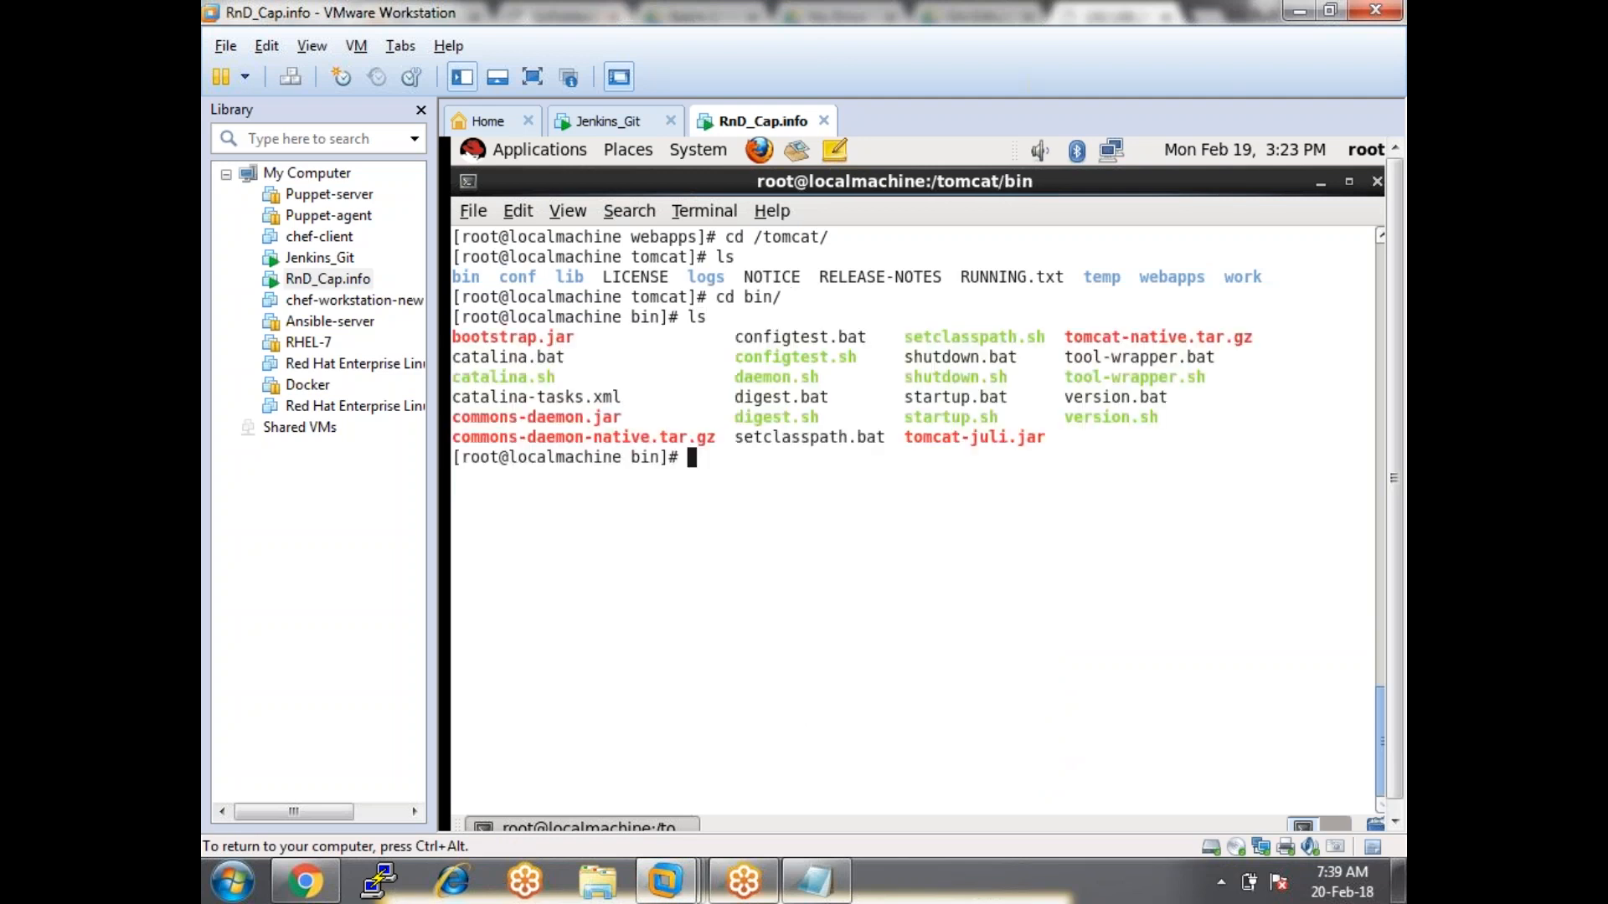
Restart Tomcat with ./shutdown.sh and ./startup.sh, then reload the Jenkins page in Chrome.
type("./shutdown.sh")
key("Return")
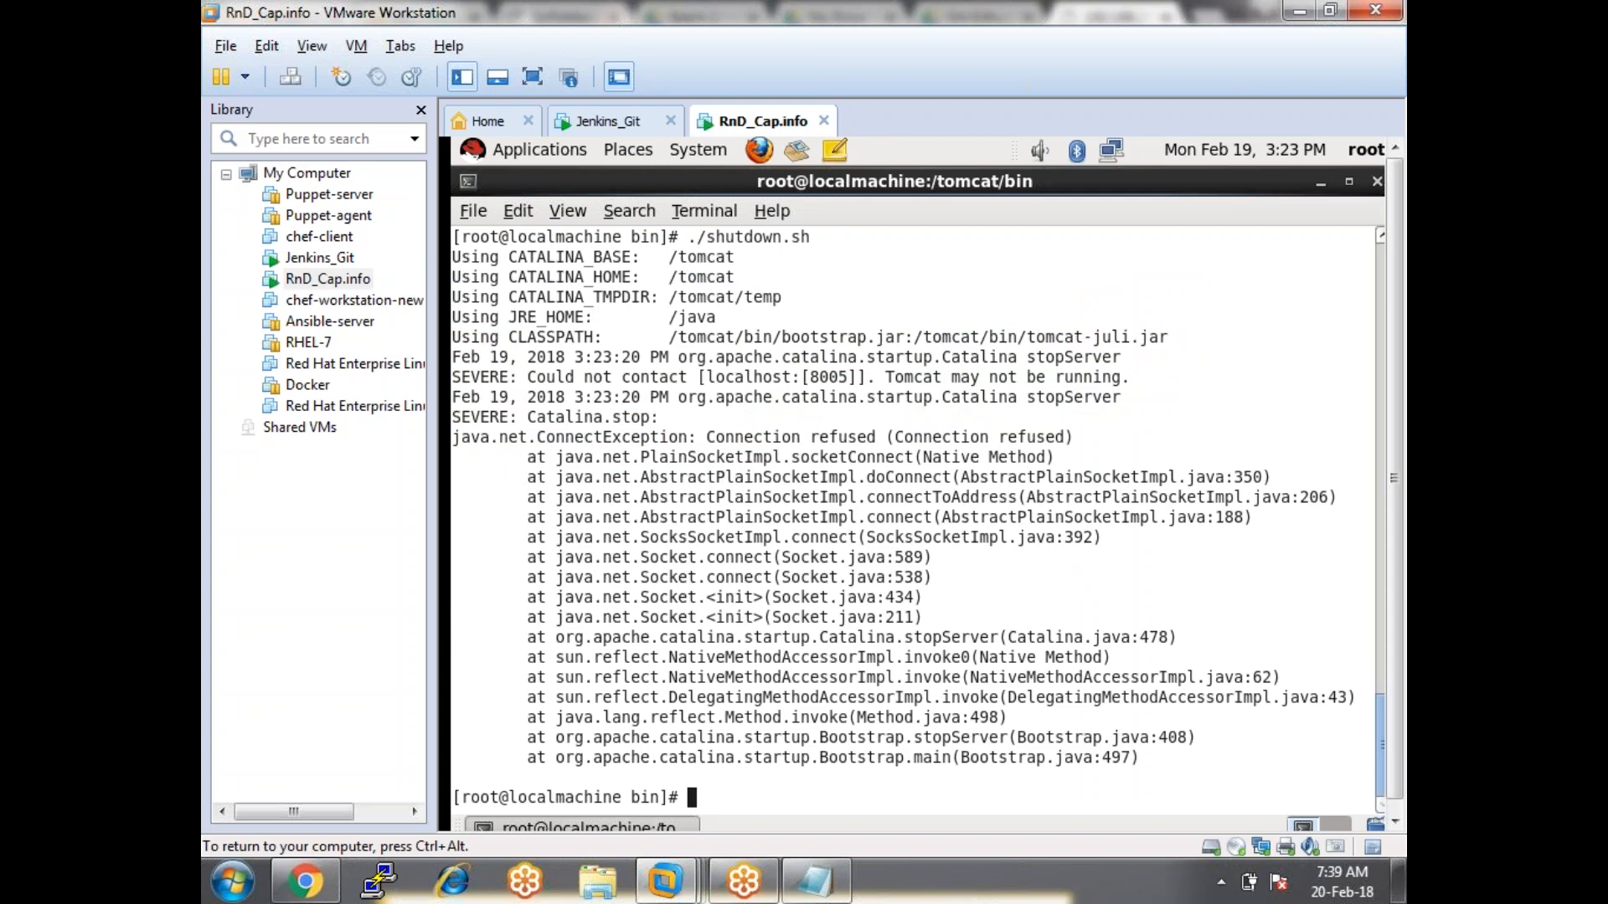
type("./startup.sh")
key("Return")
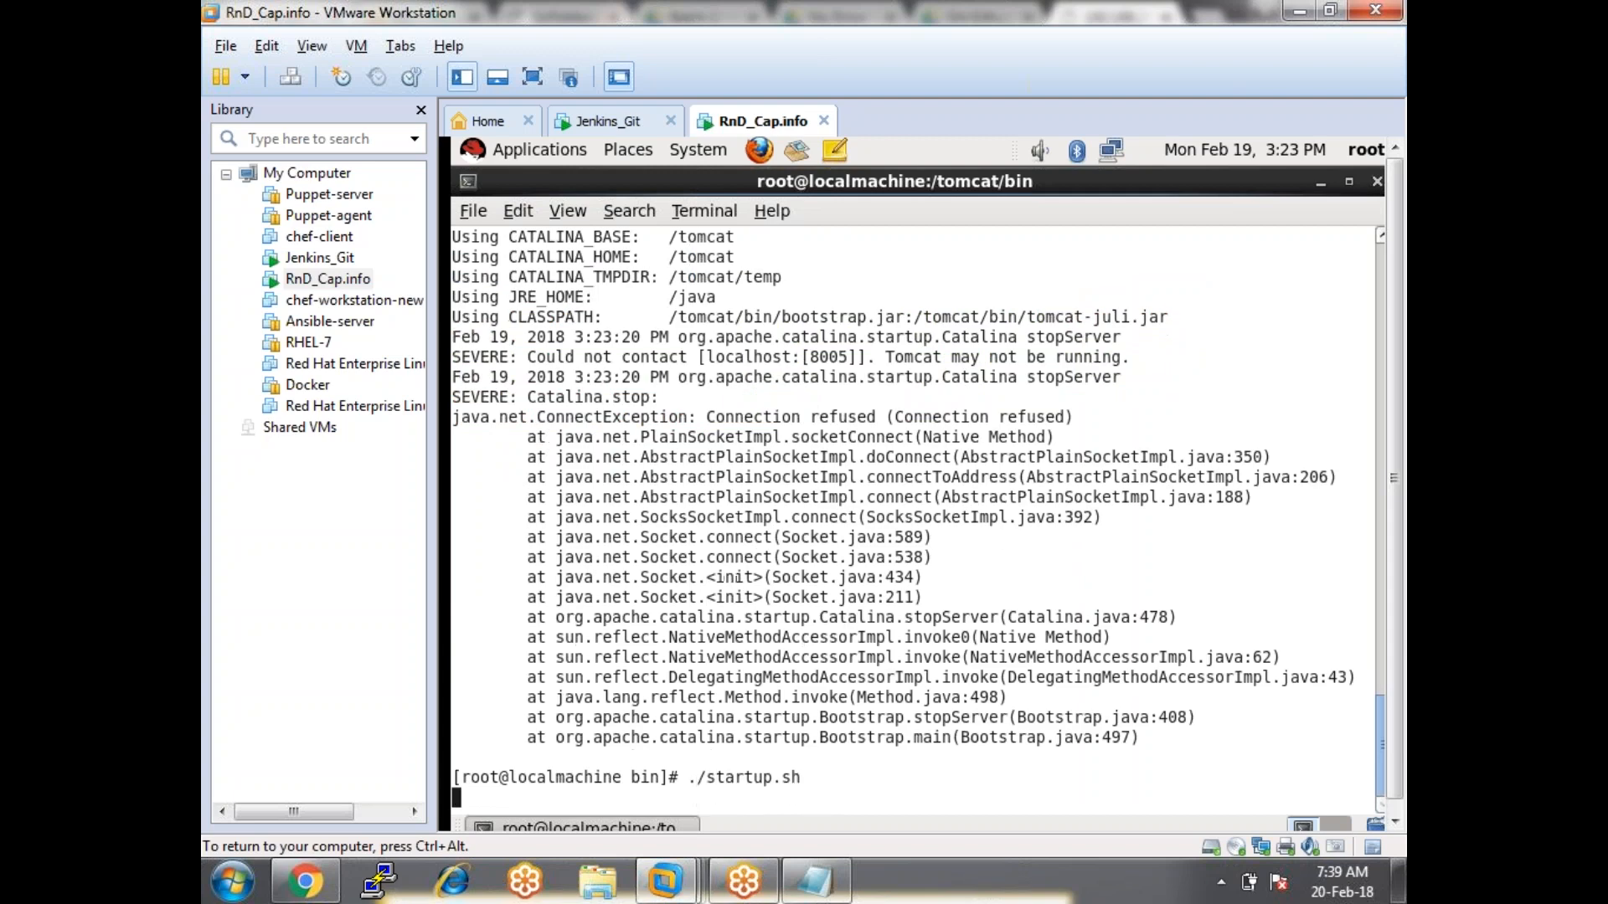
key("ctrl+alt")
key("alt+Tab")
left_click(287, 56)
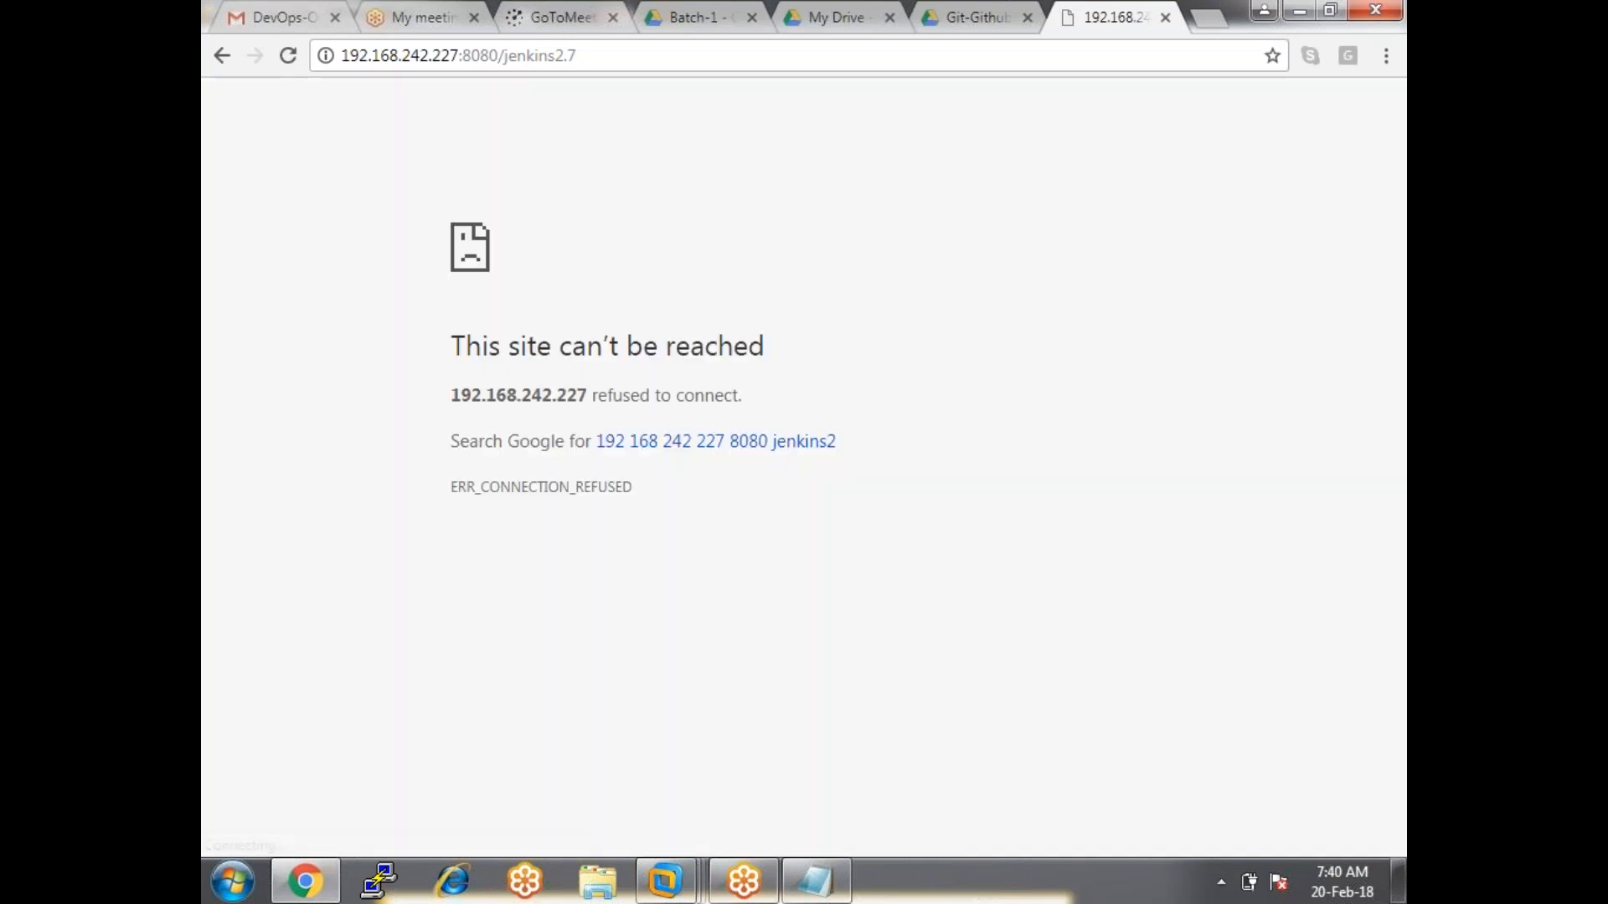
Retry 192.168.242.227:8080/jenkins2.7 in Chrome, which still refuses the connection.
left_click(286, 56)
left_click(661, 59)
key("Return")
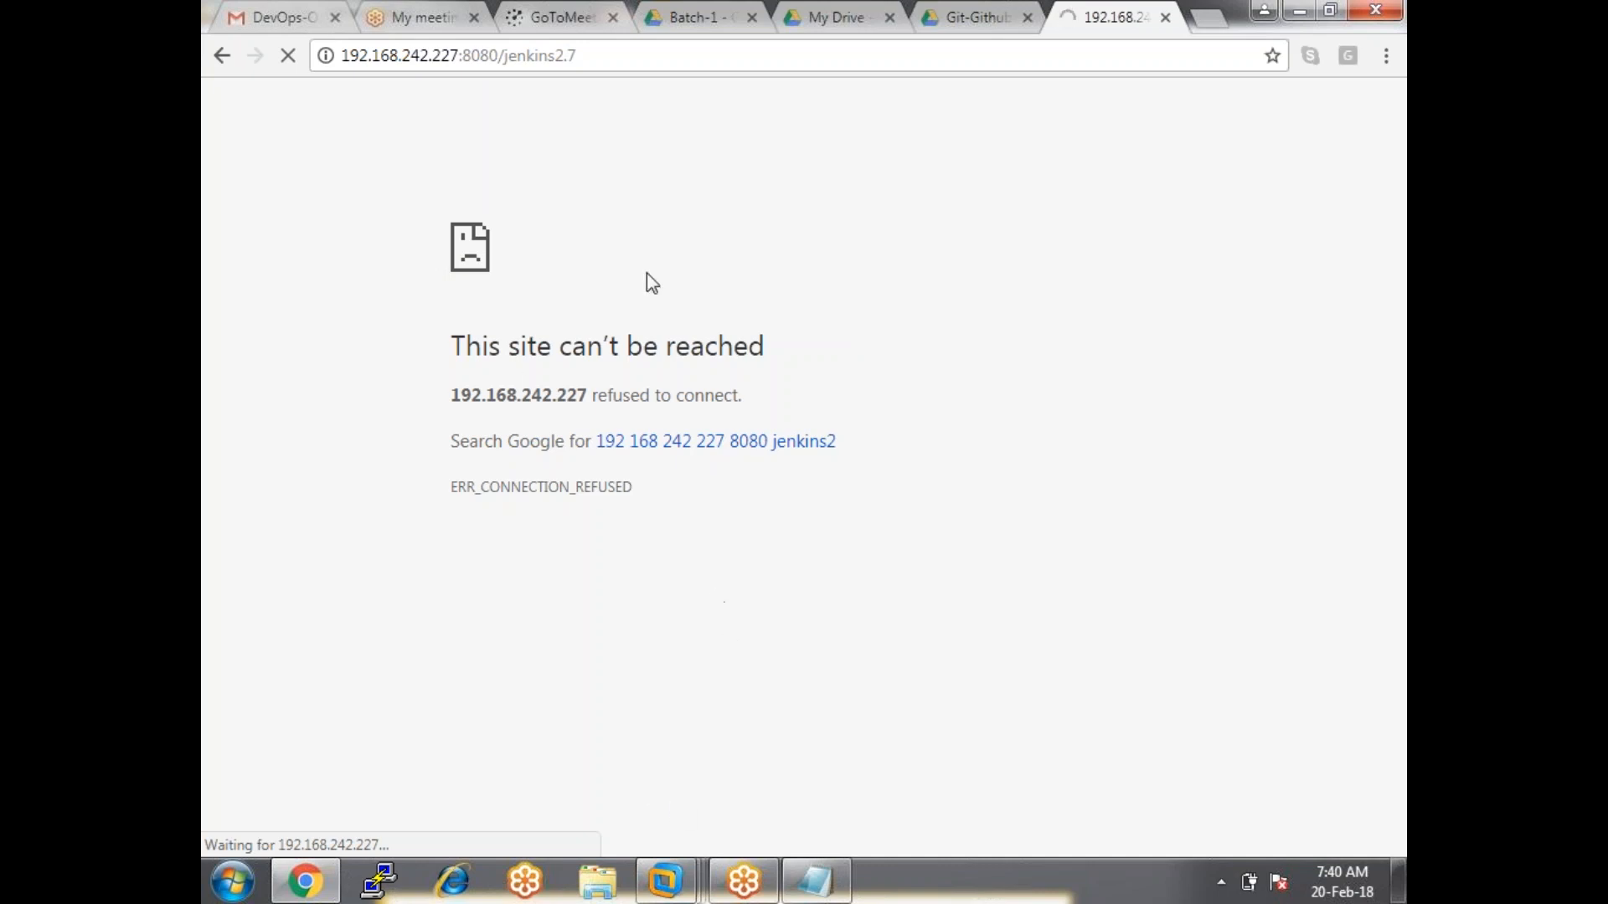
left_click(655, 63)
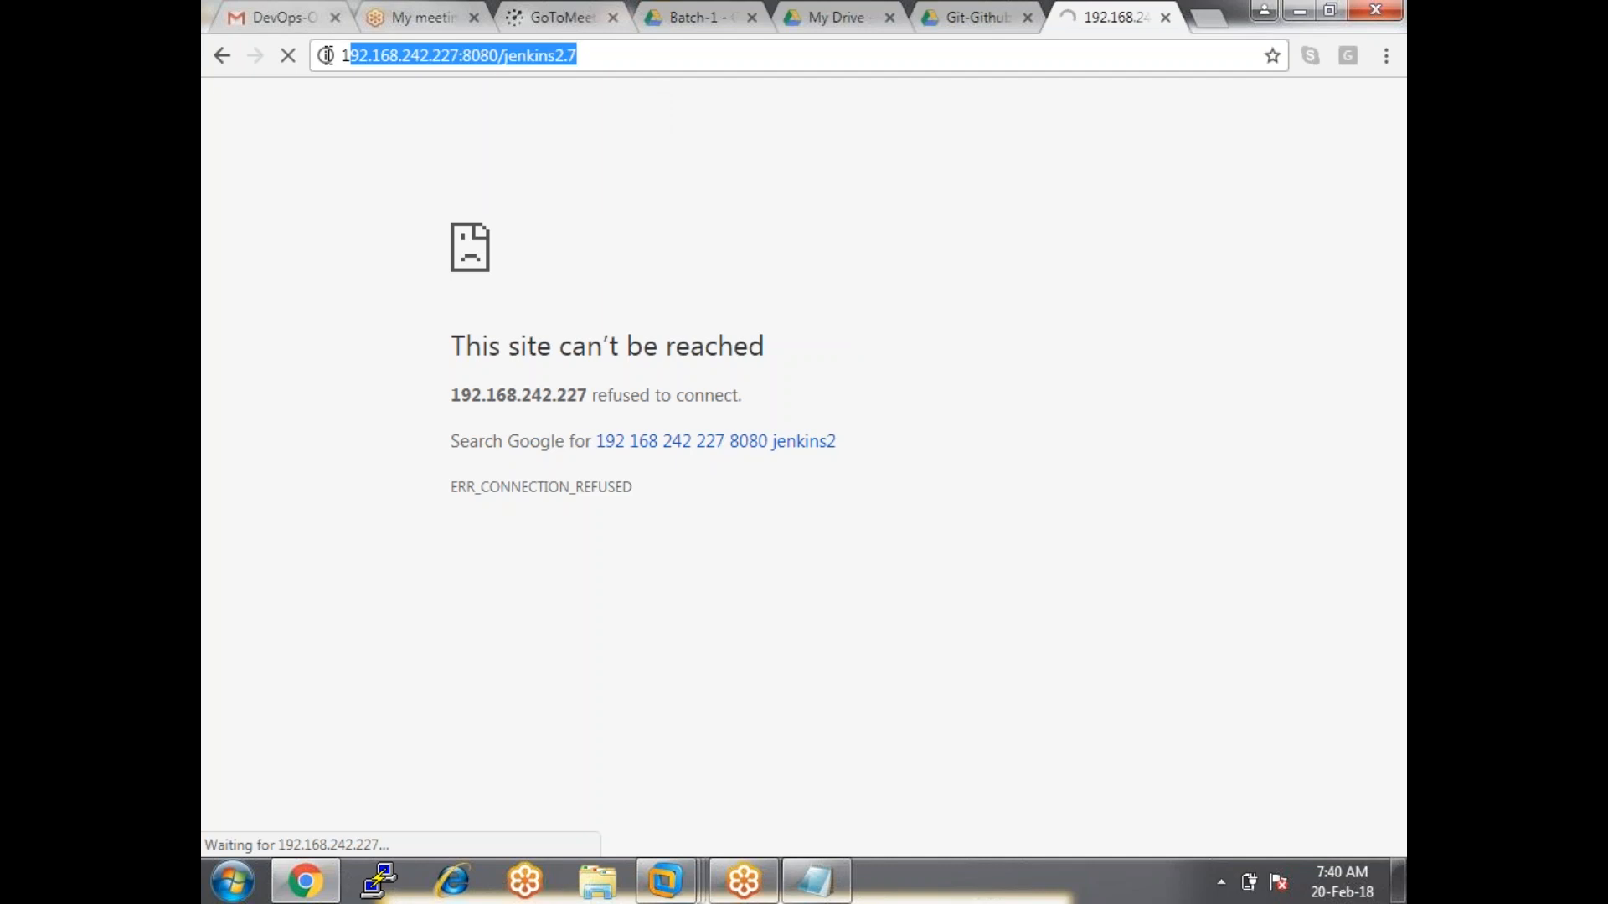
left_click(1097, 488)
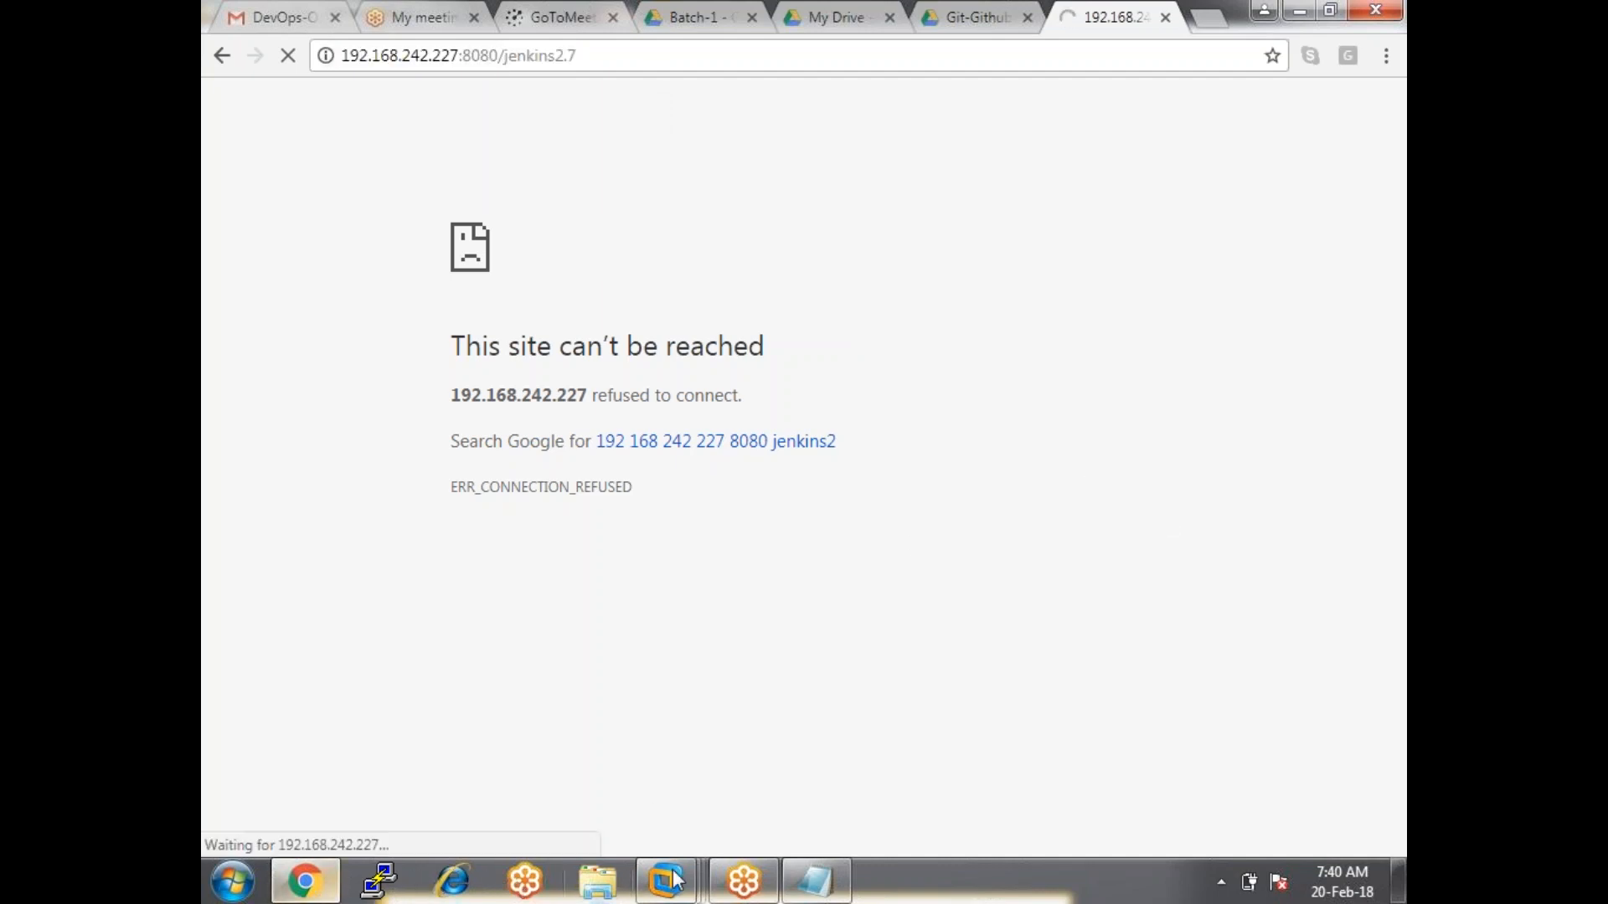
Bring the RnD_Cap.info VM window forward and give it input.
mouse_move(674, 889)
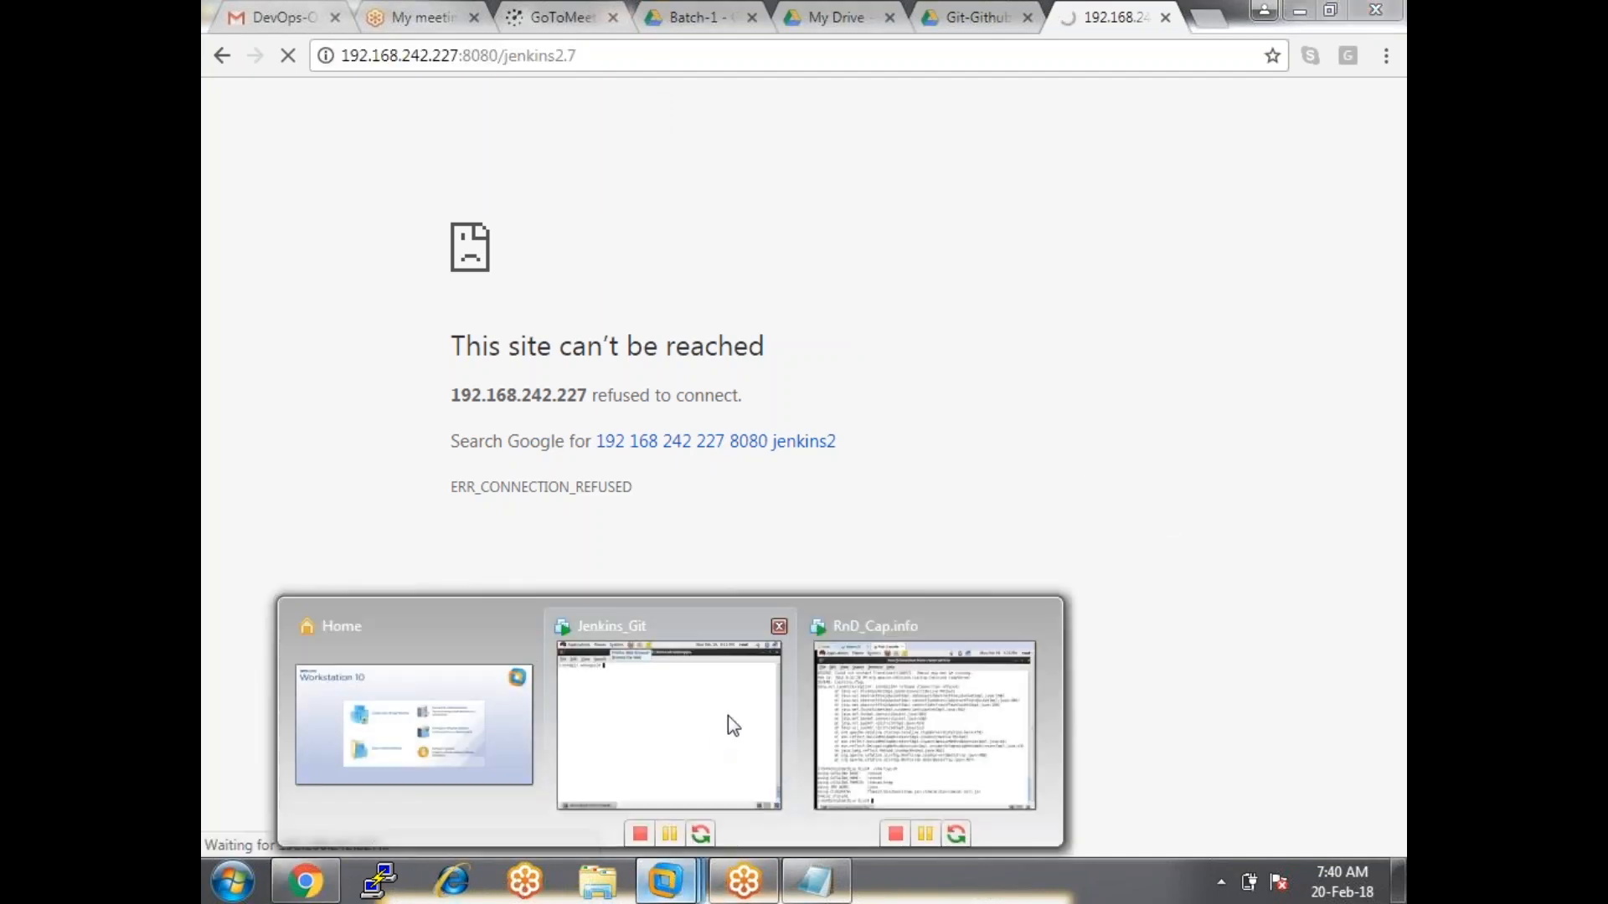
left_click(734, 712)
left_click(875, 581)
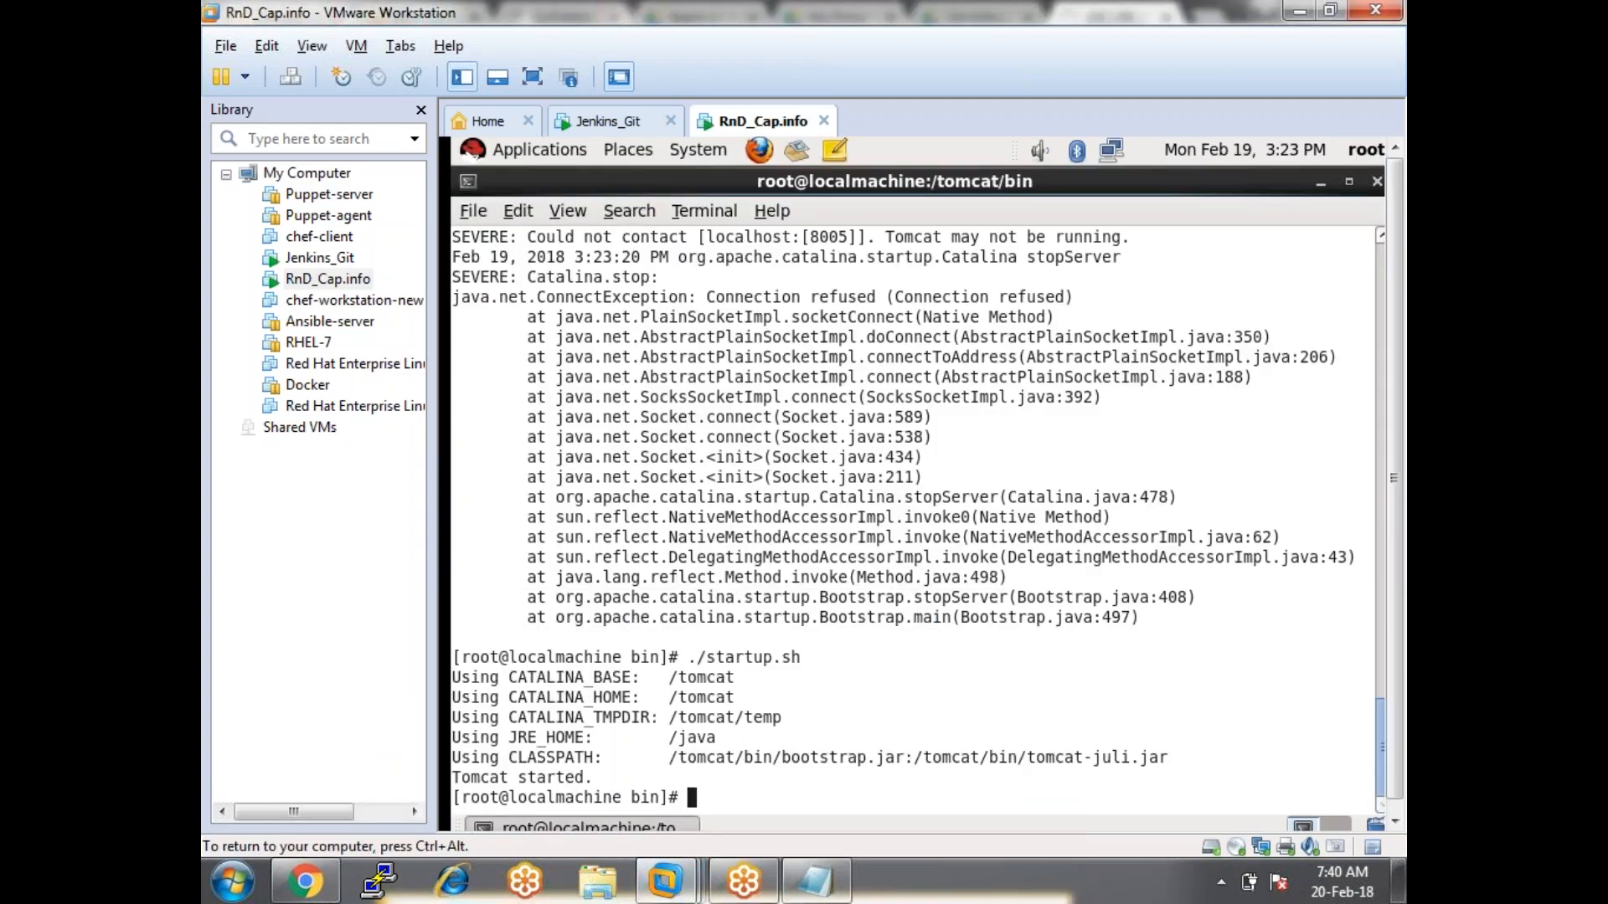
Put the RnD_Cap.info VM in full screen and launch Firefox from the guest's top panel.
key("ctrl+alt+Return")
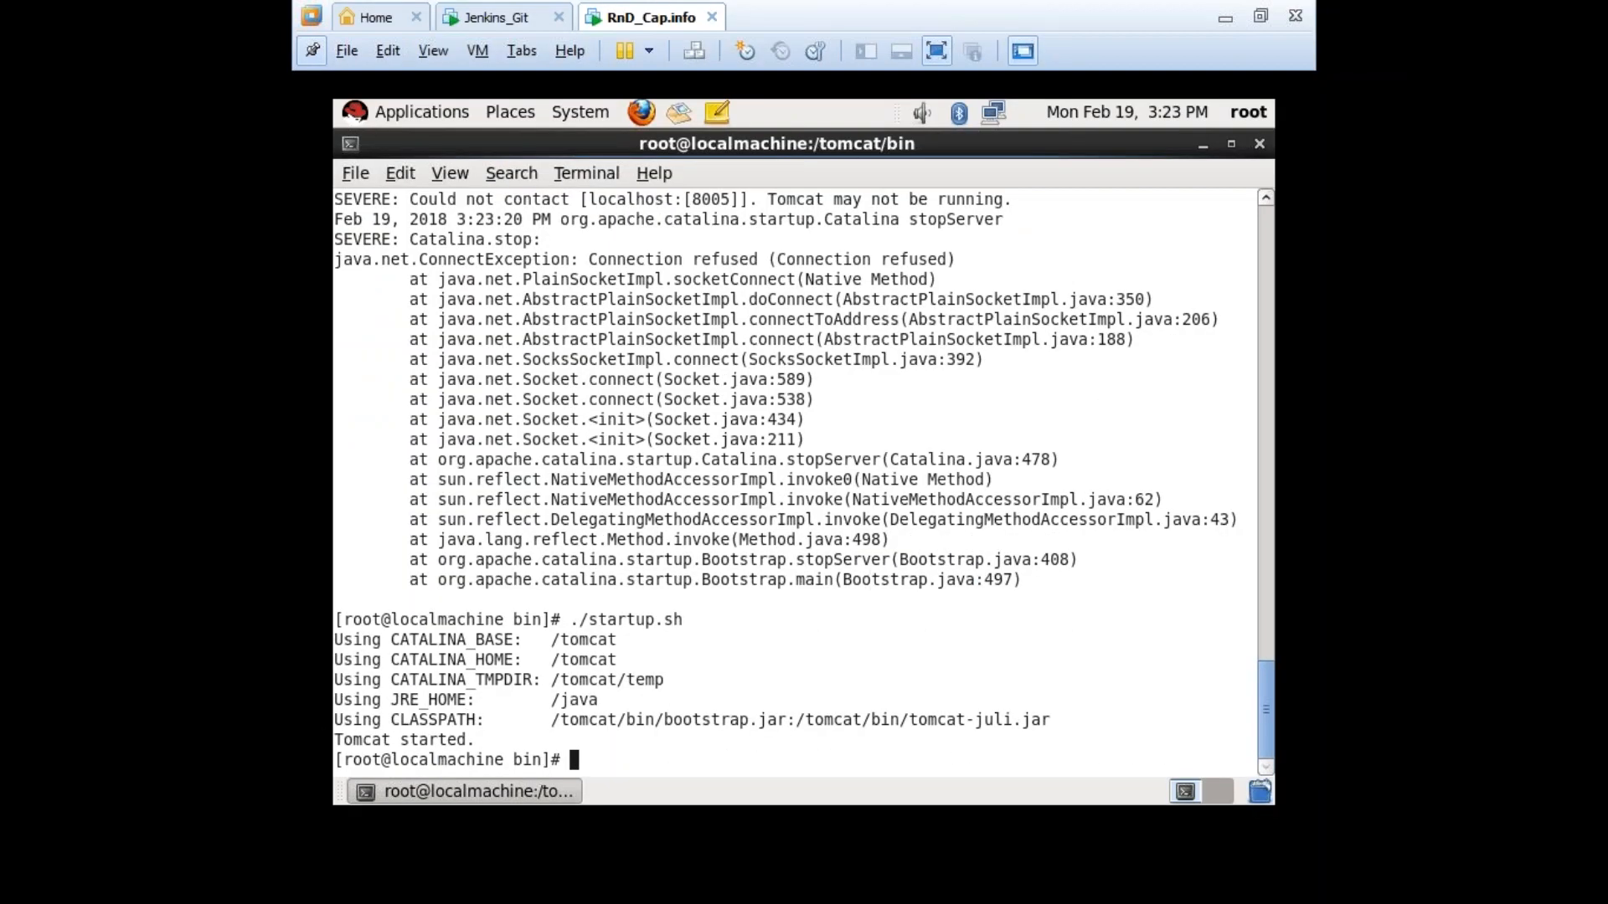
left_click(642, 112)
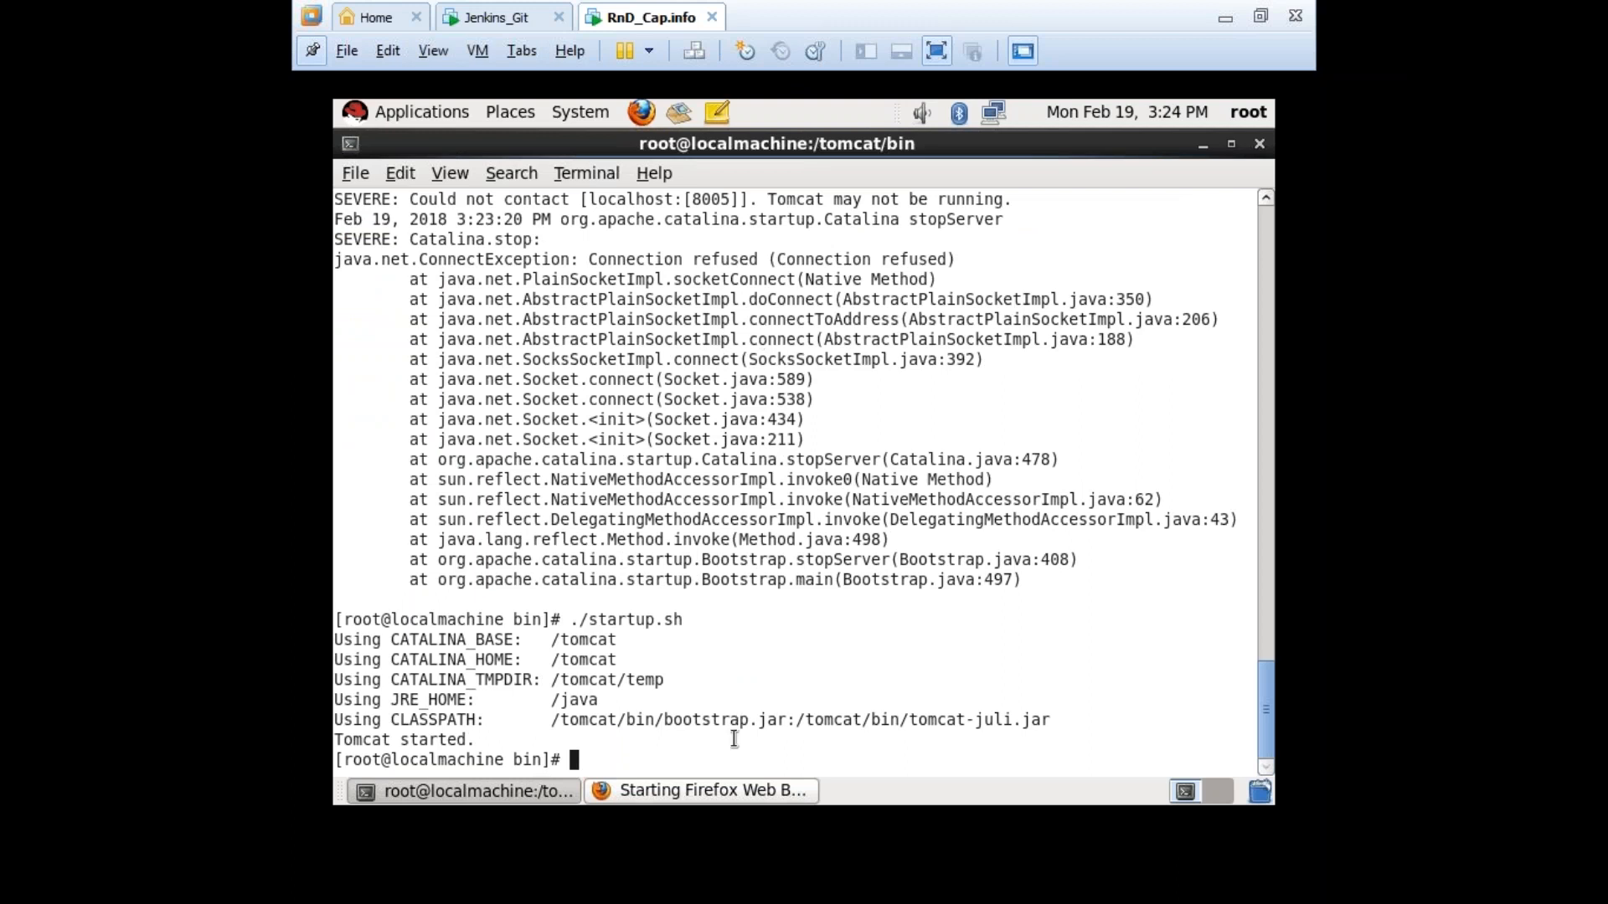
left_click(731, 785)
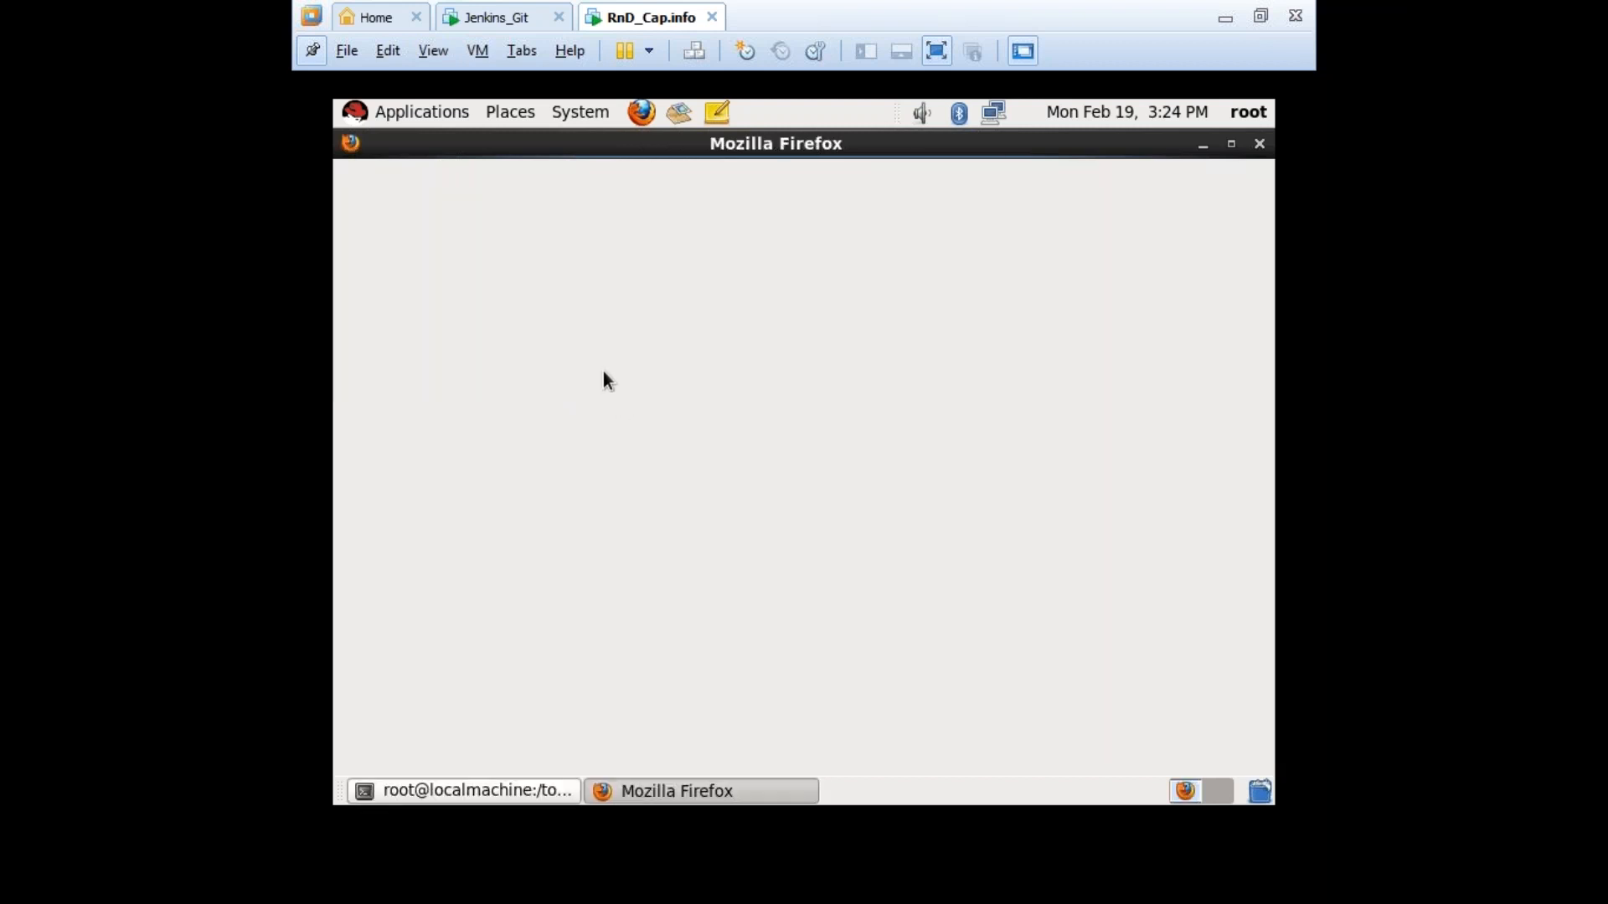
Restore the Apache Tomcat/9.0.0.M26 tab from Firefox's Restore Session page.
key("ctrl+alt+Return")
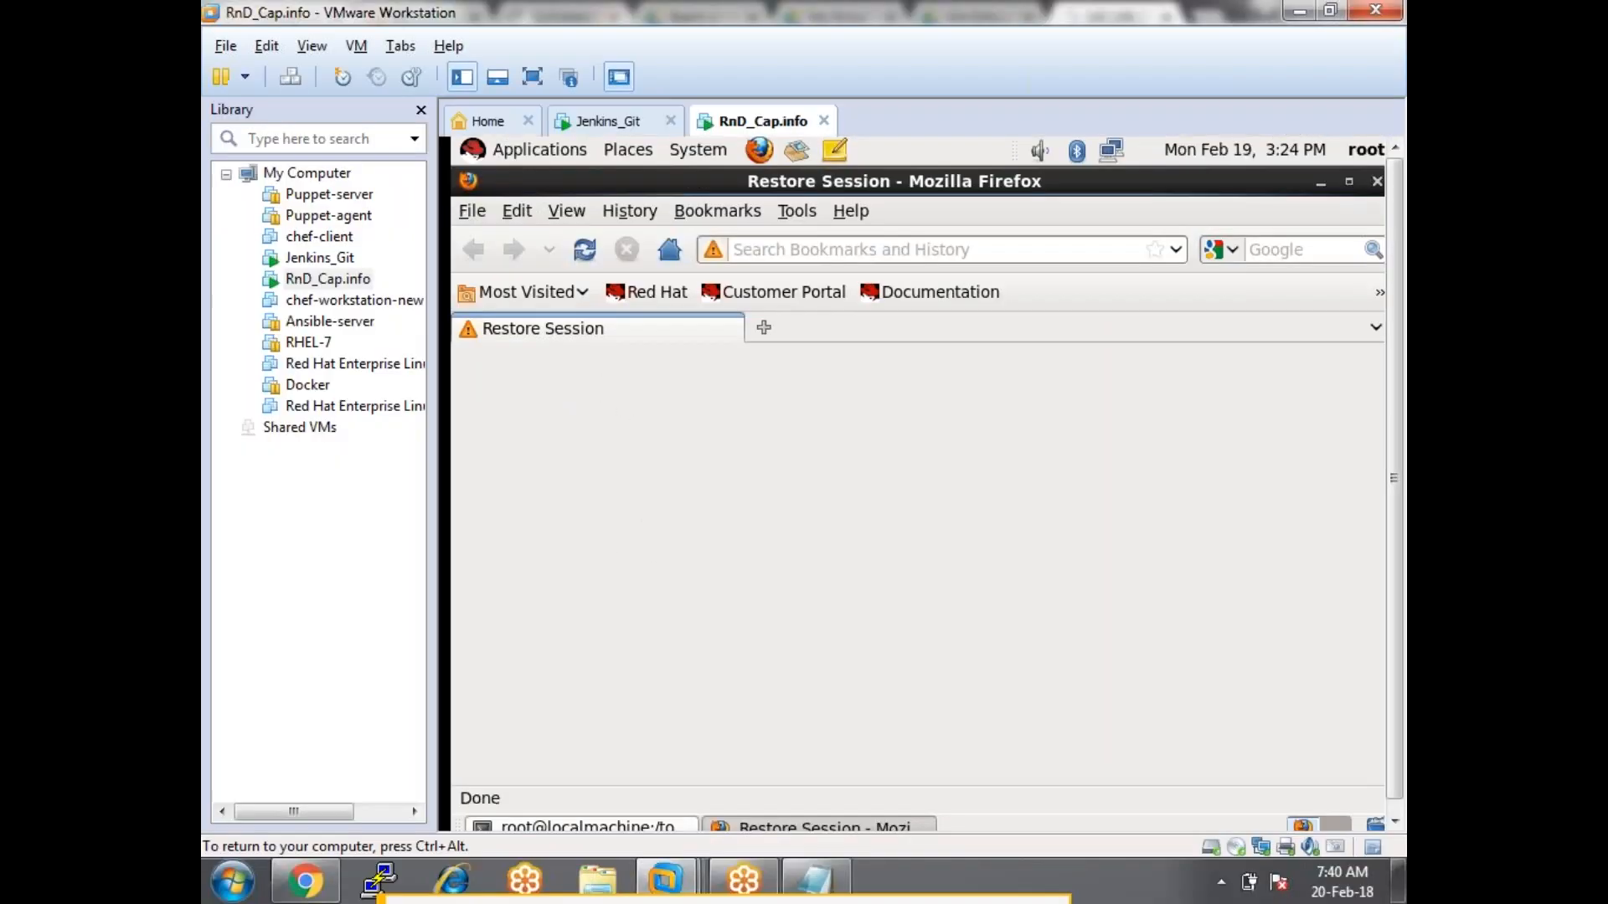
key("ctrl+alt")
key("alt+Tab")
key("alt+Tab")
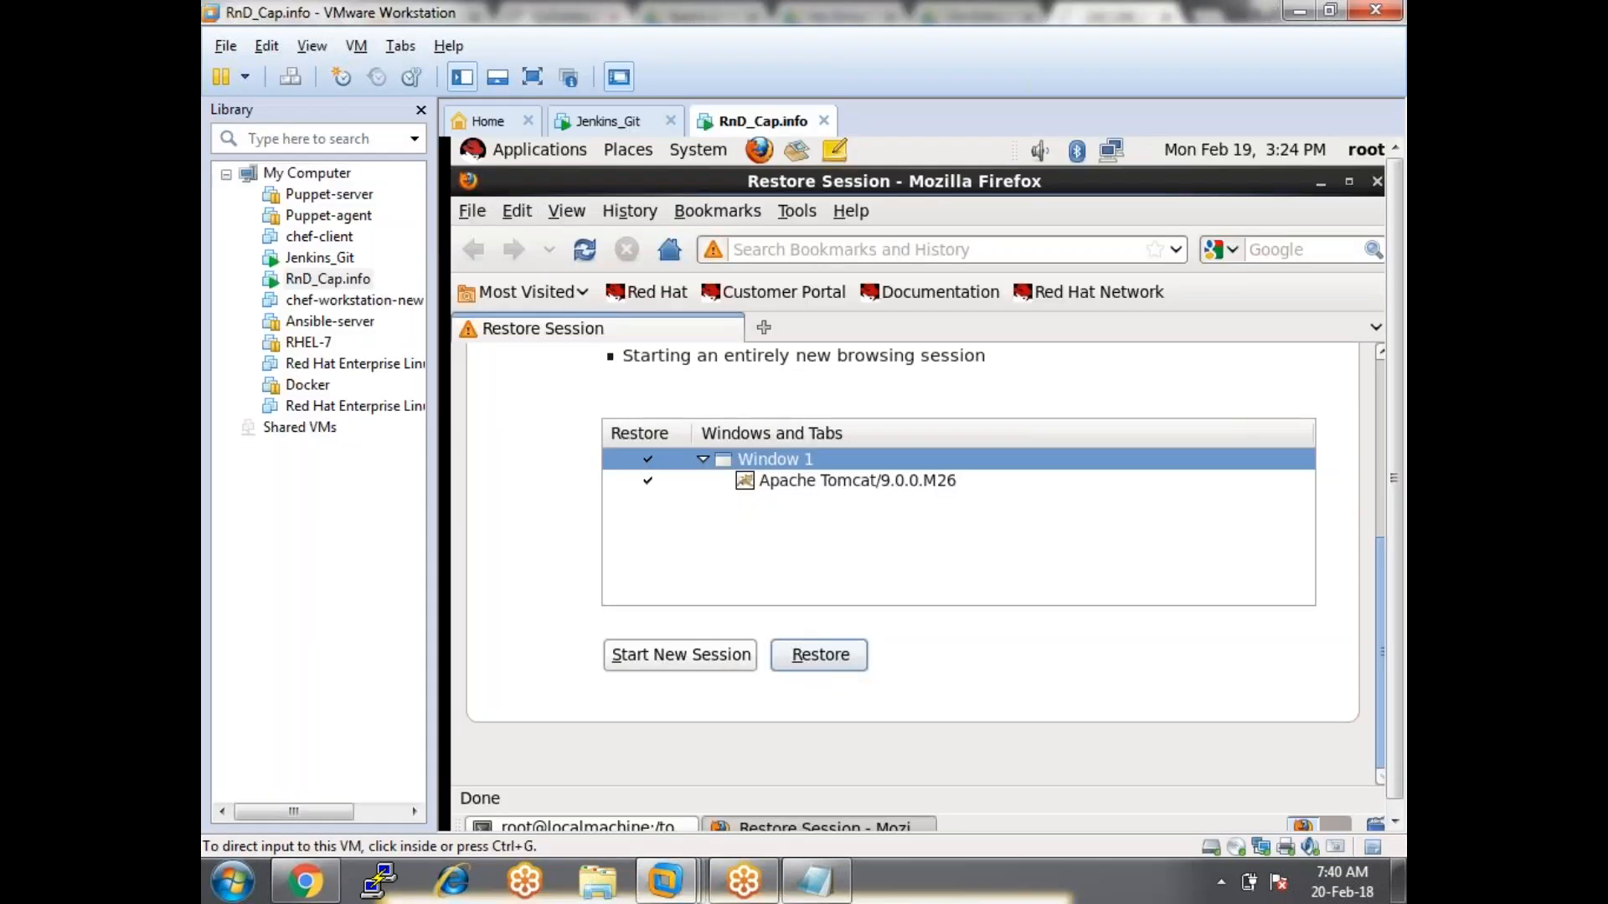
left_click(826, 484)
left_click(786, 657)
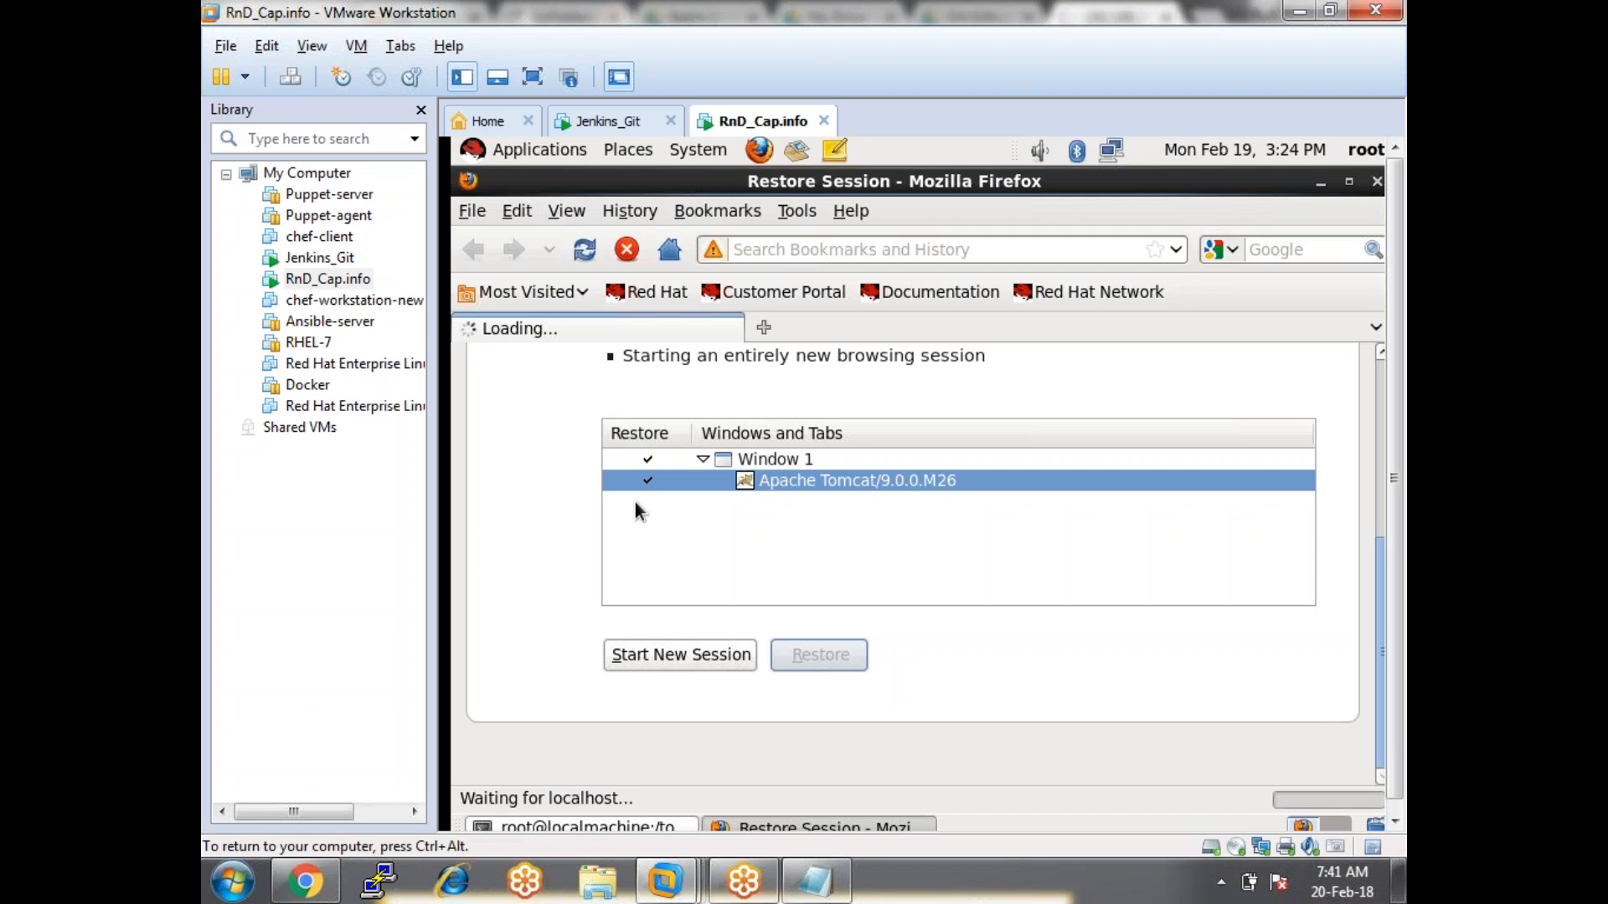
Compare Chrome's refused jenkins2.7 address with the guest's Tomcat welcome page at localhost:8080.
left_click(311, 889)
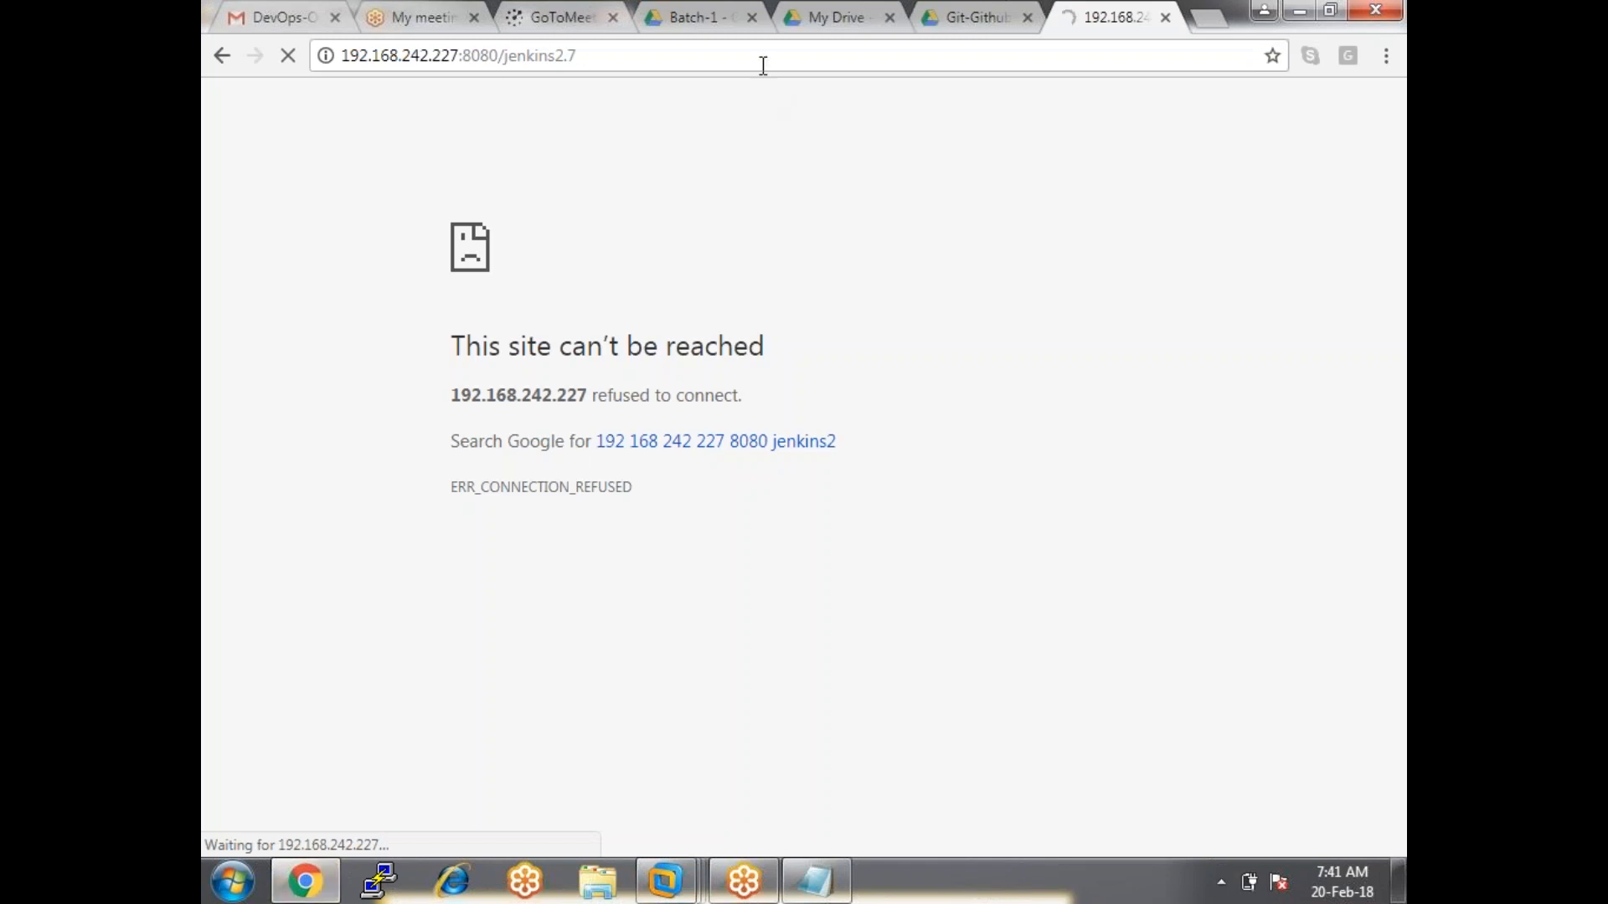
key("alt+Tab")
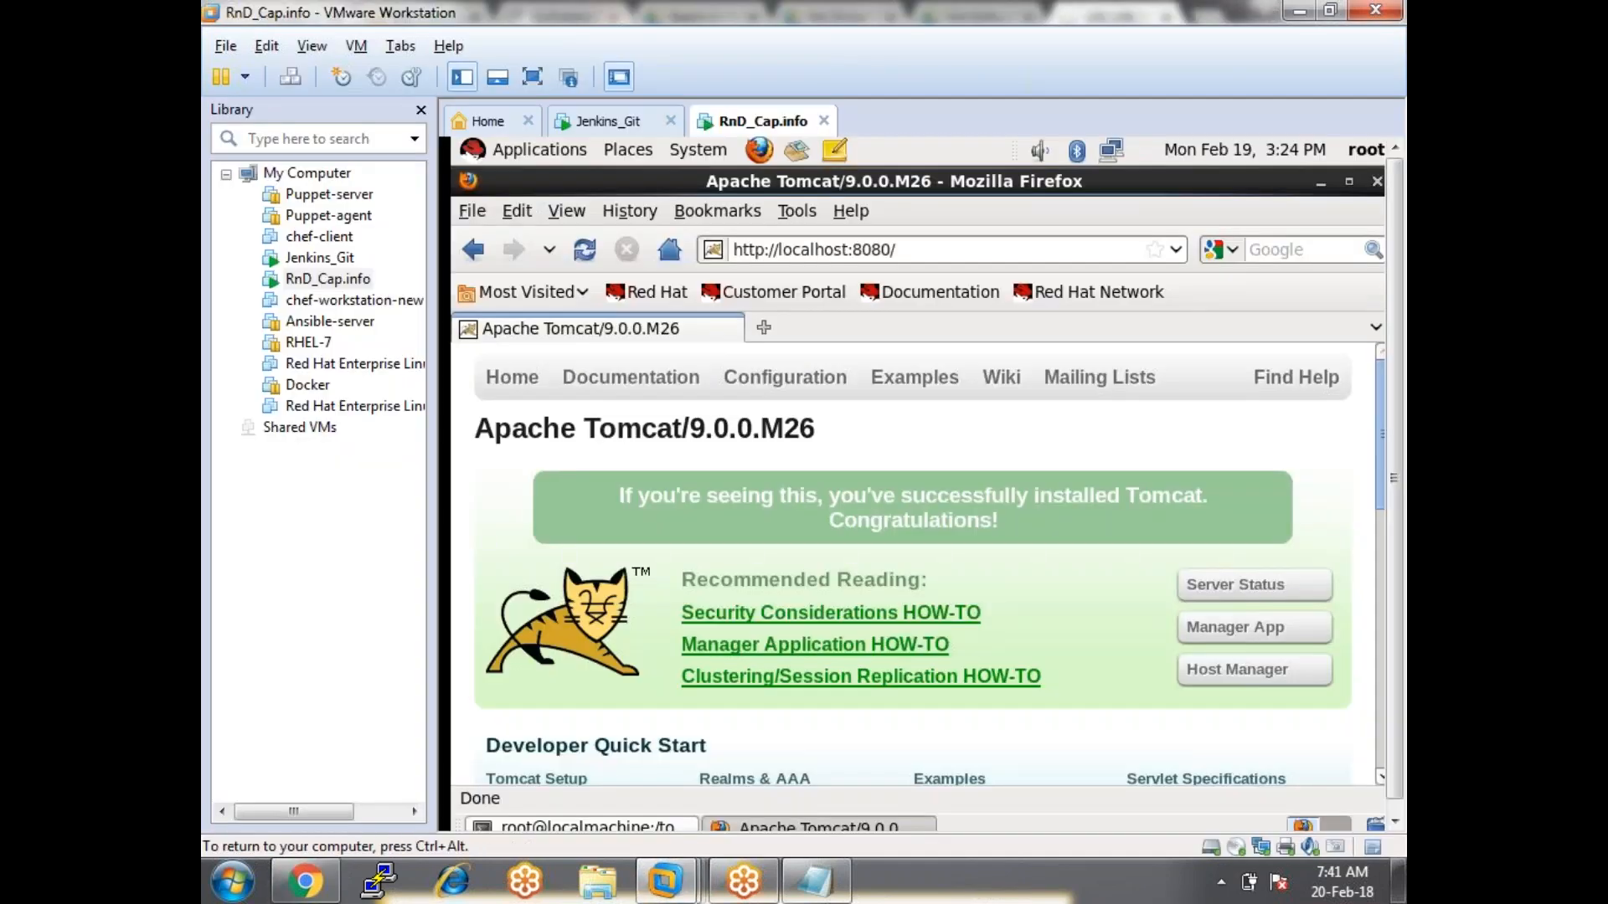
key("alt+Tab")
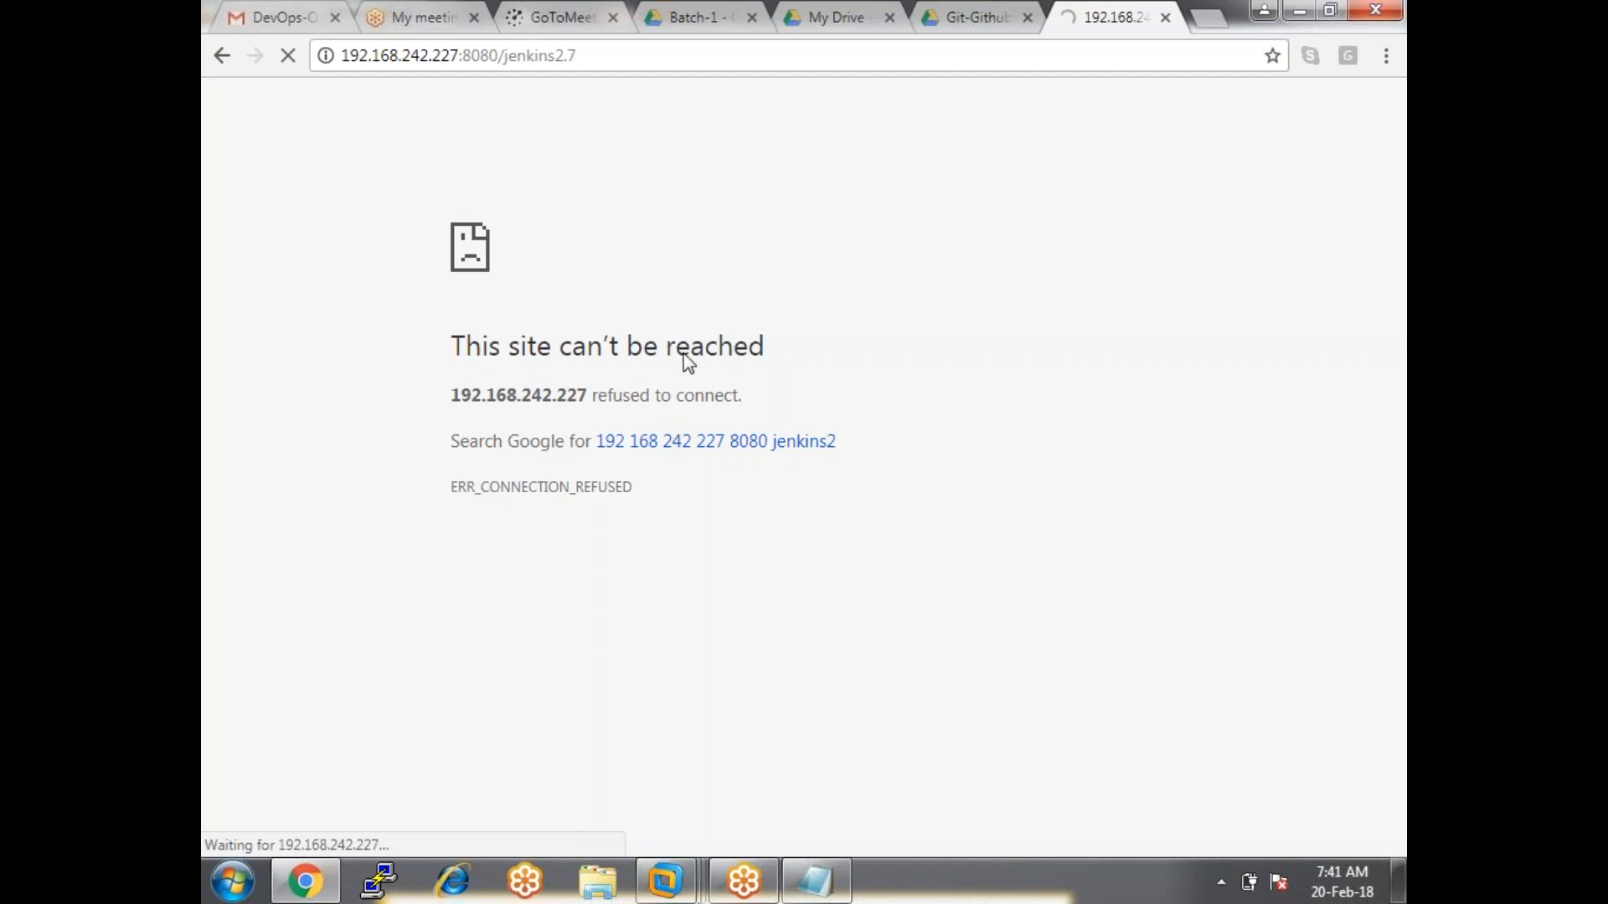
left_click(687, 55)
left_click(686, 55)
key("alt+Tab")
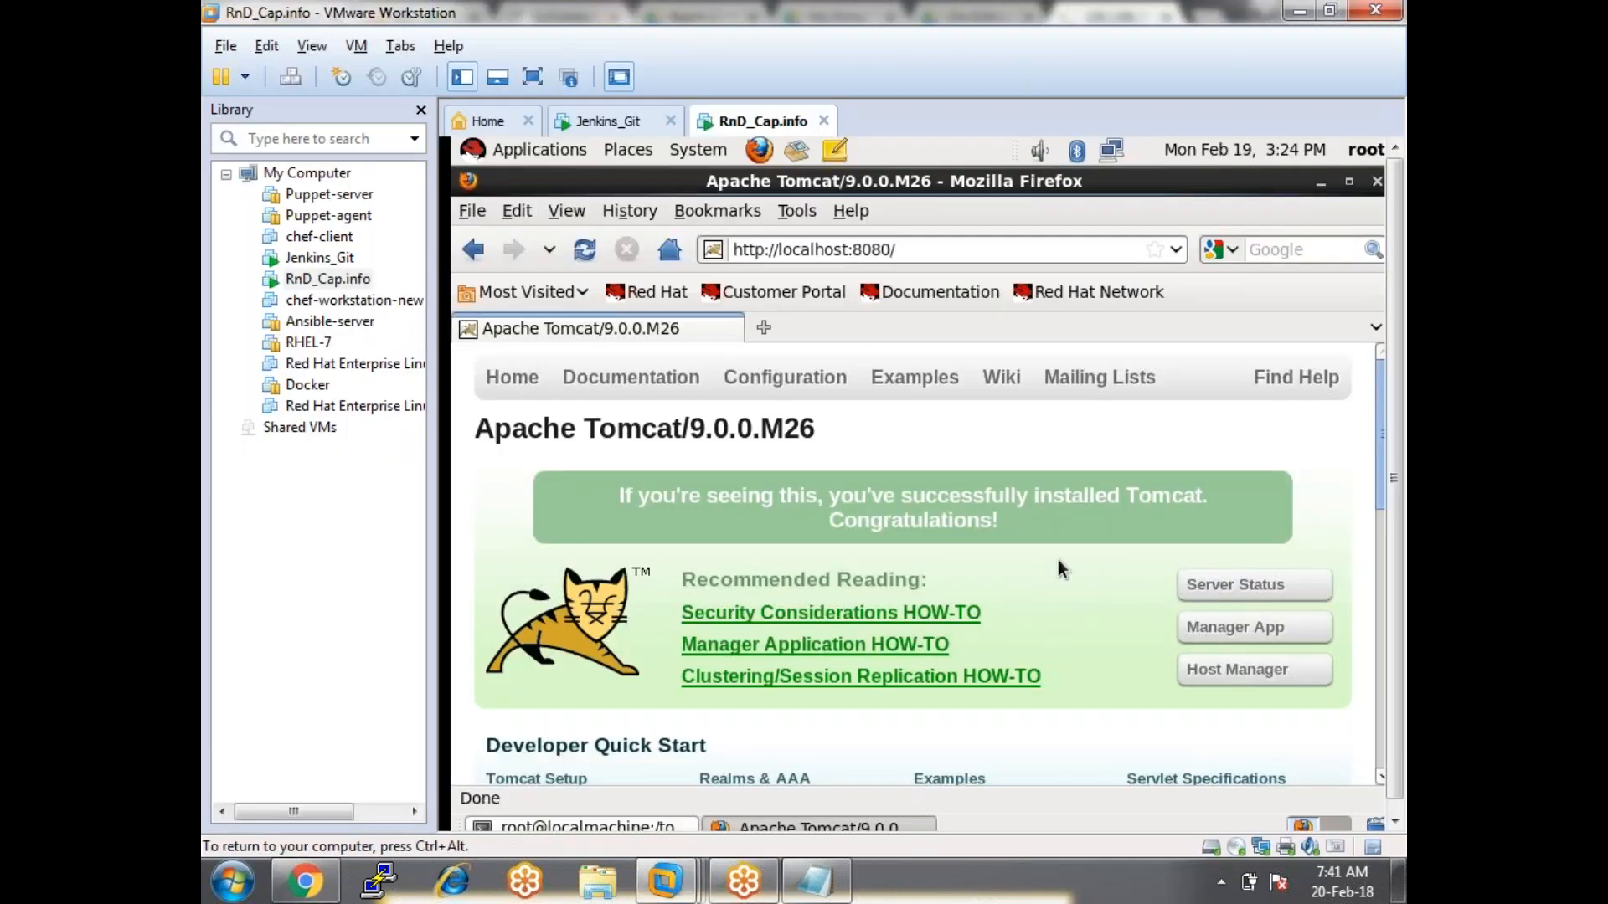
Log in to Tomcat's Manager App with the manager user name and password.
left_click(1244, 631)
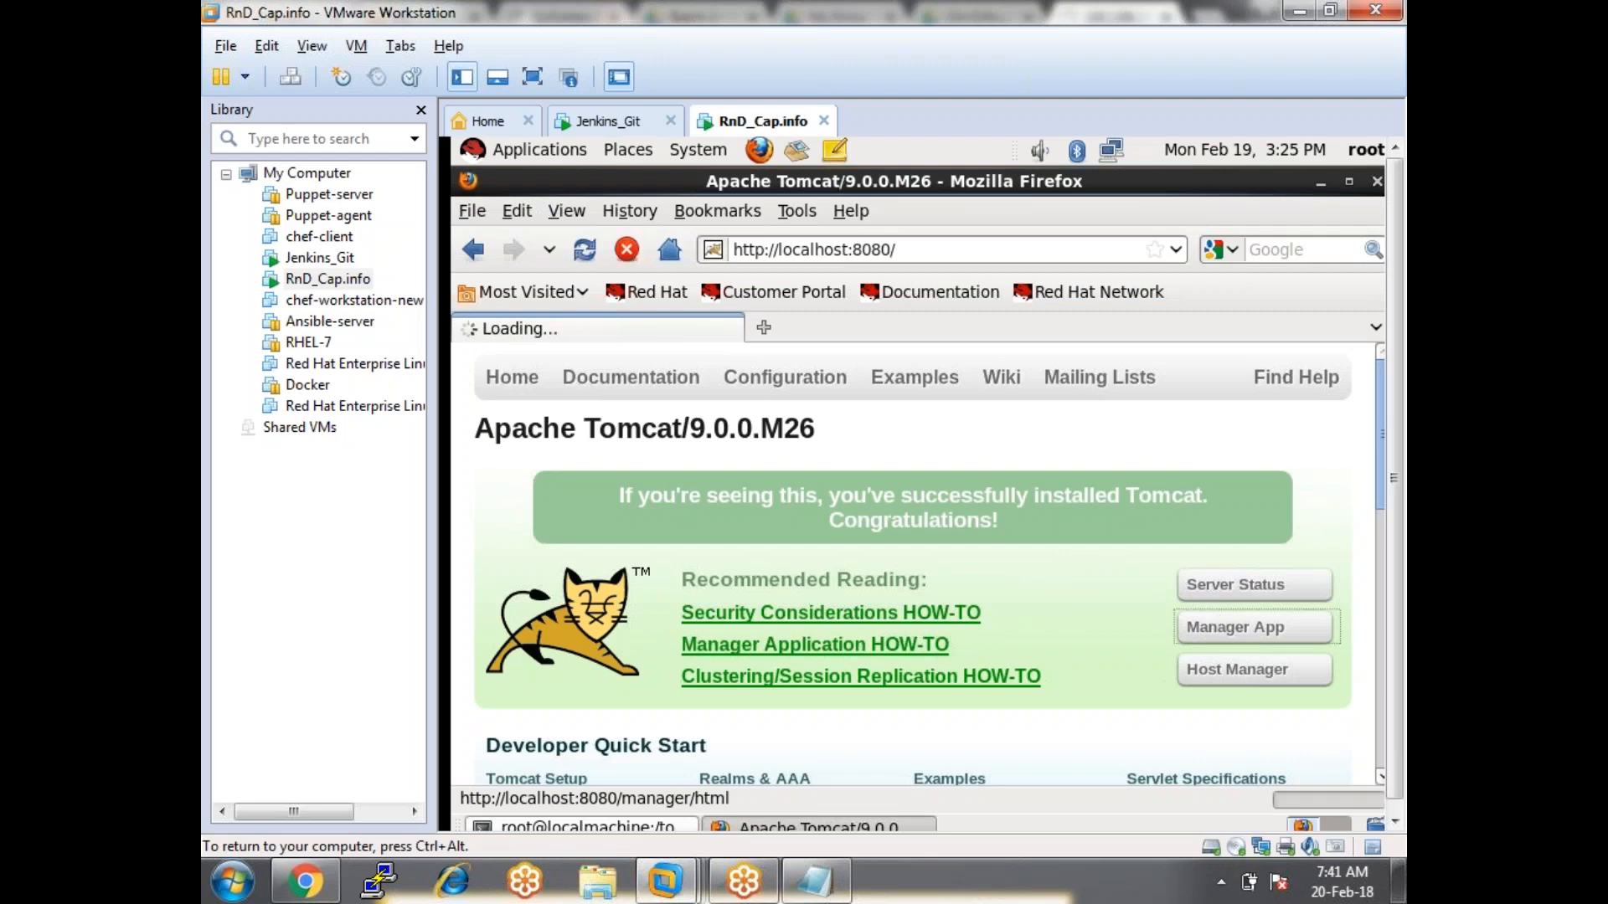
type("tomcat")
key("Tab")
type("tomcat")
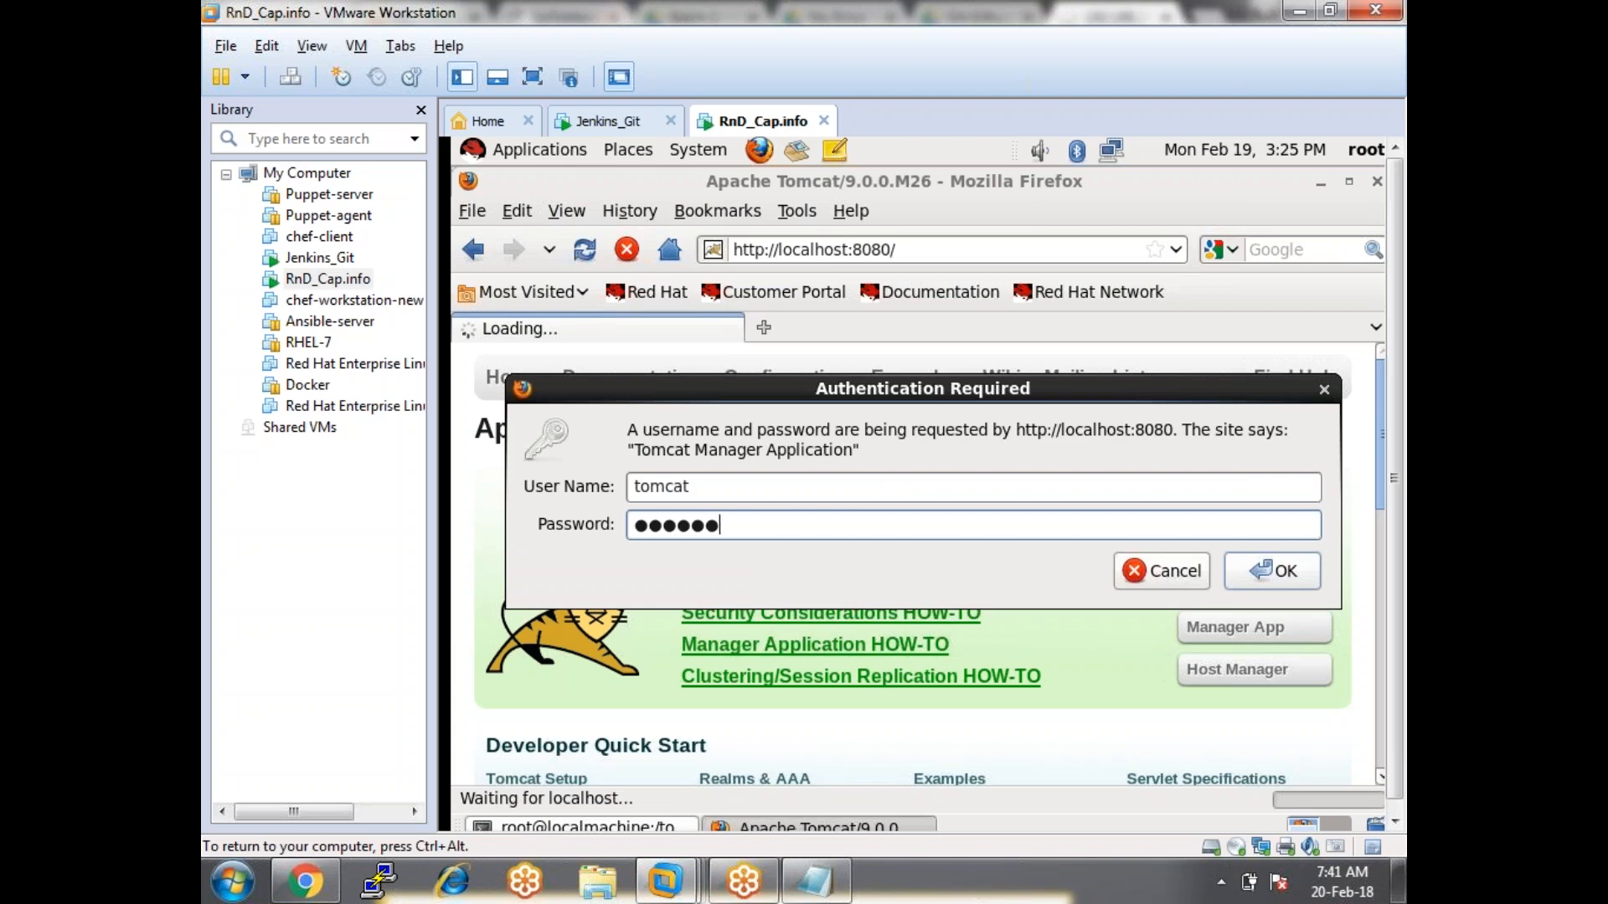
key("Return")
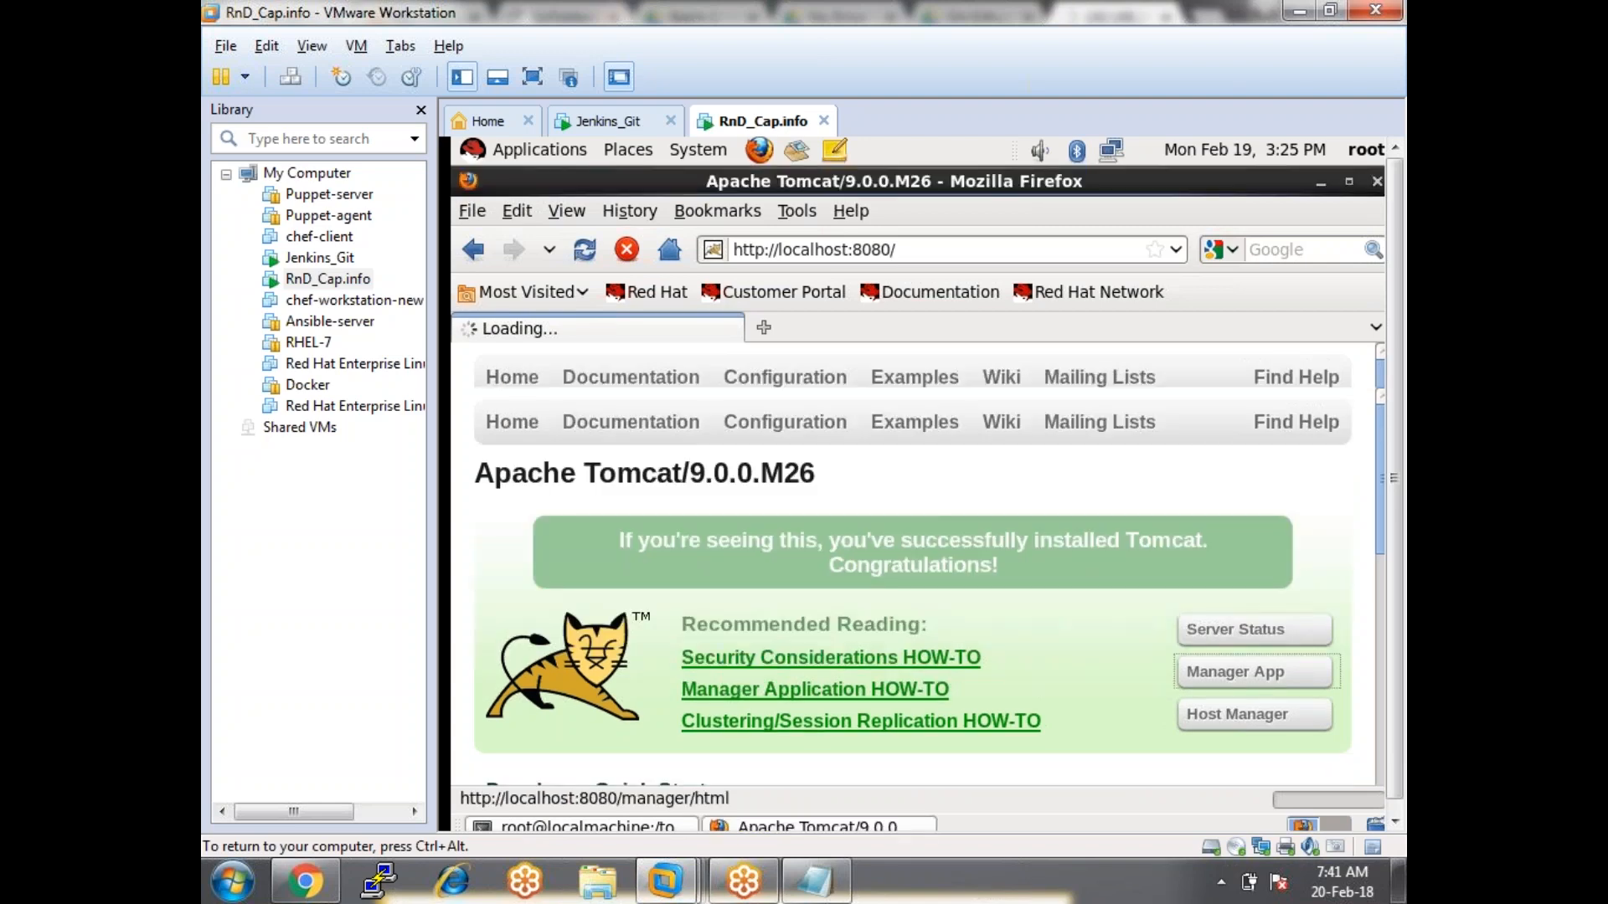
Launch the Jenkins v2.70 app at /jenkins2.7 from the applications list and check Chrome.
left_click(1322, 374)
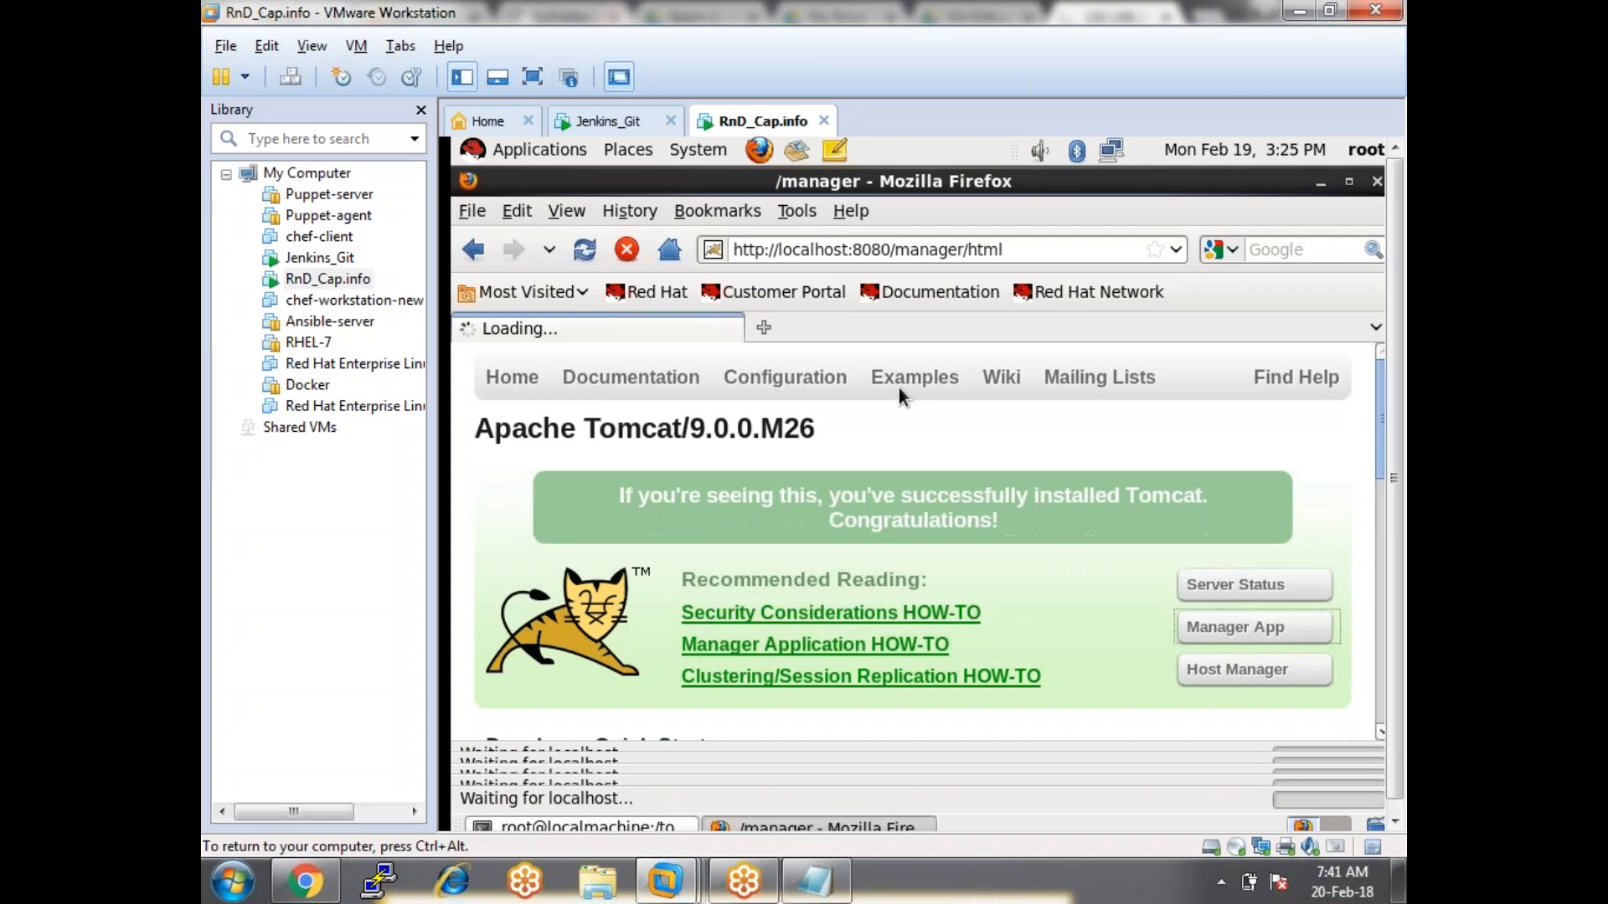
scroll(626, 581, "down", 3)
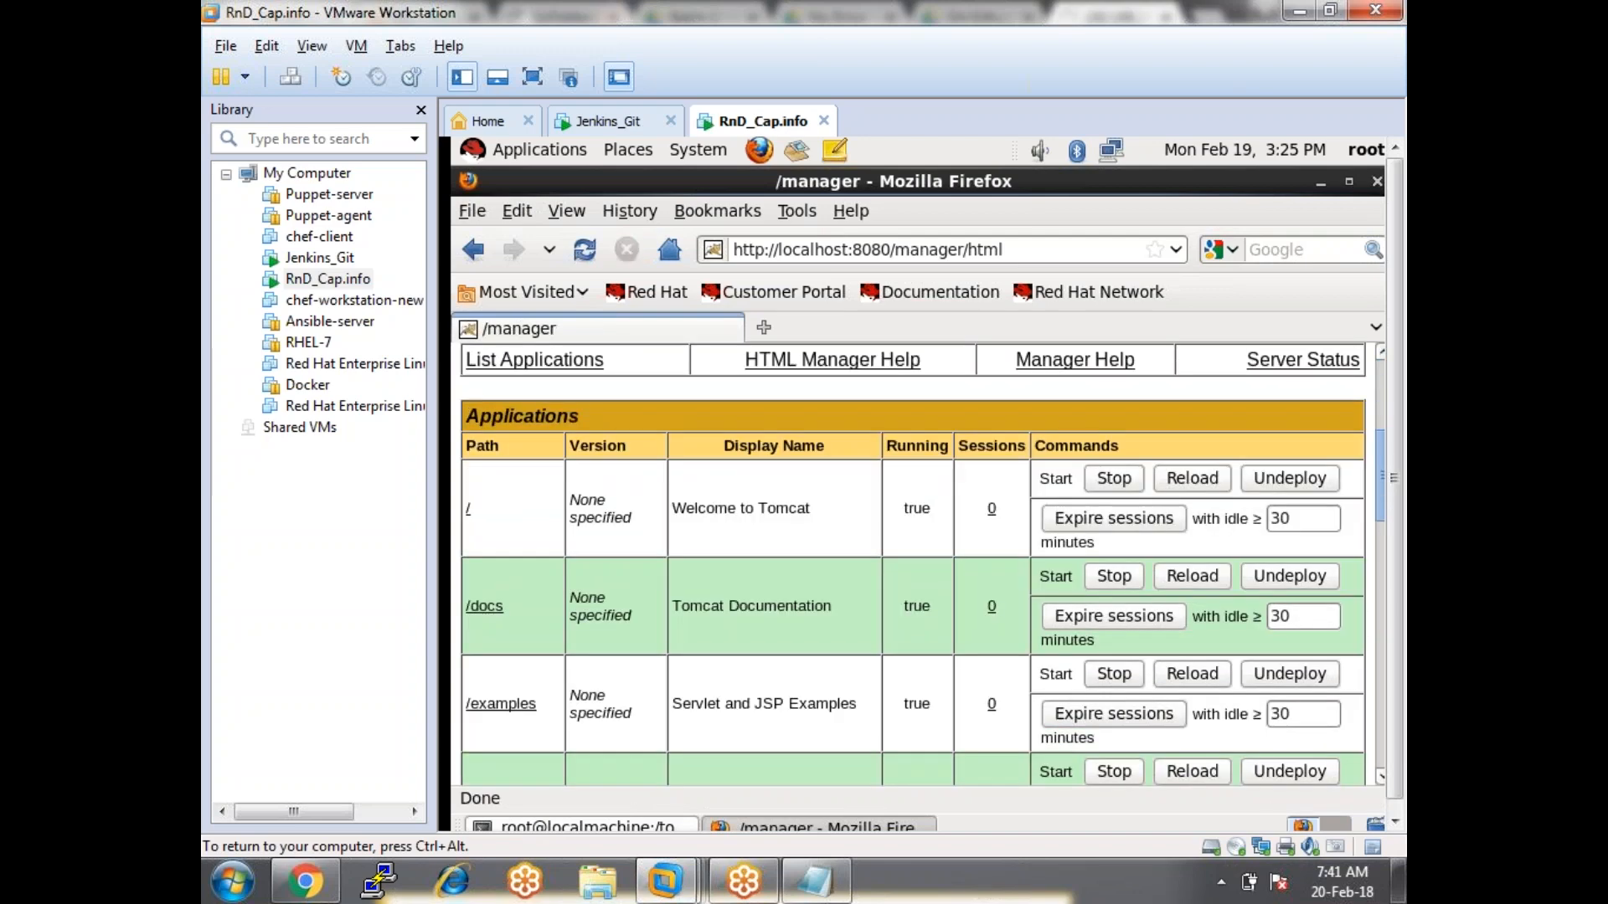
scroll(548, 568, "down", 3)
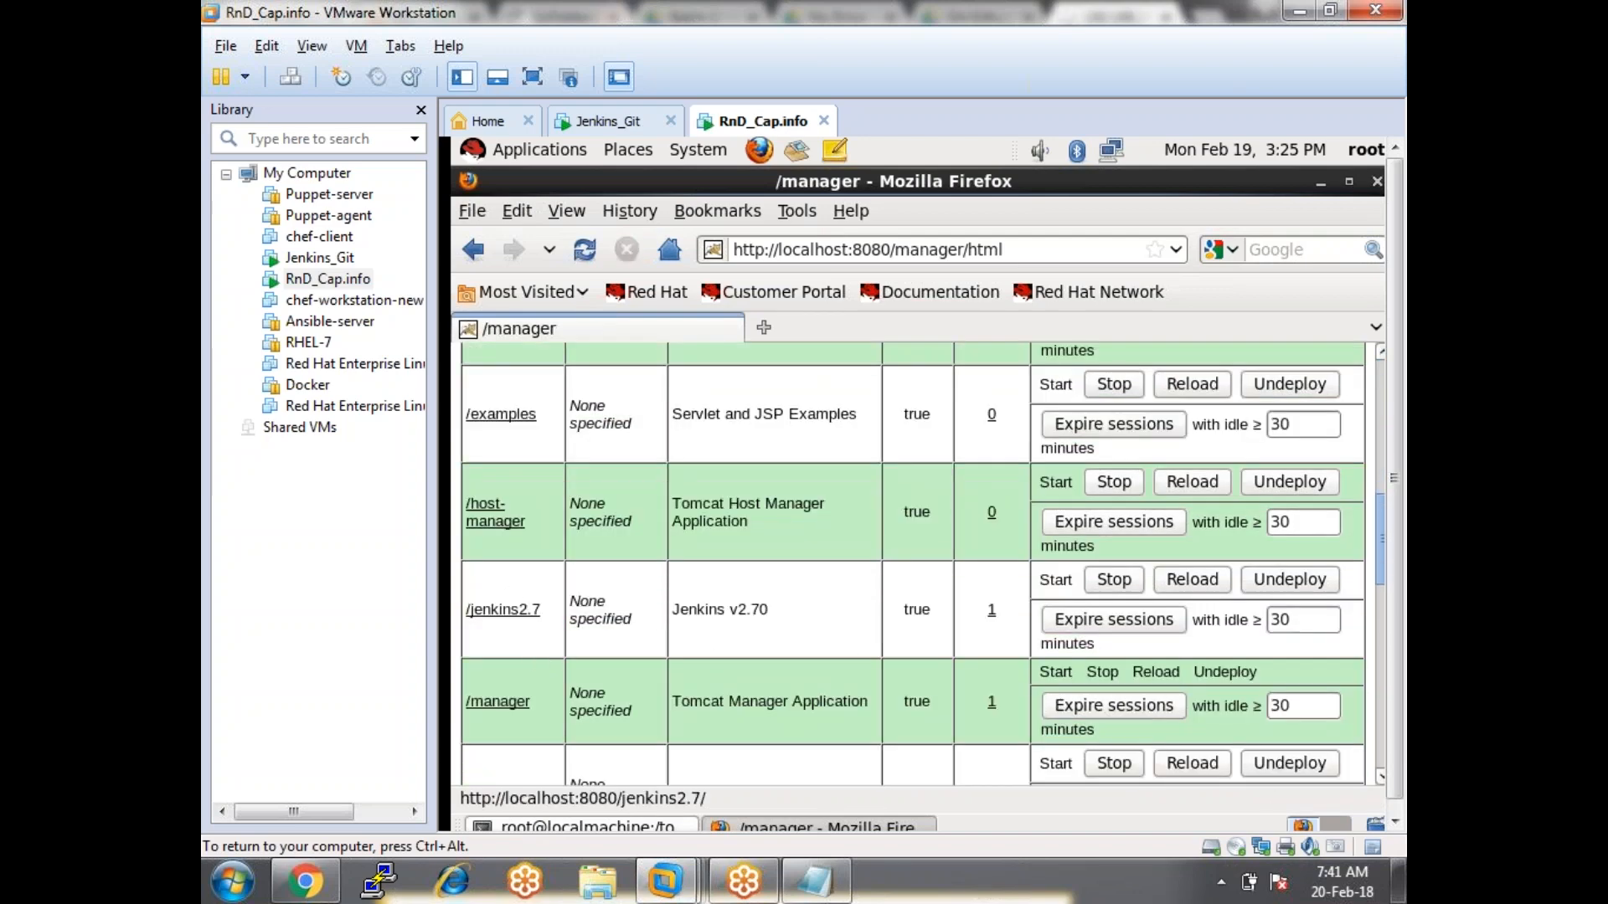
left_click(524, 609)
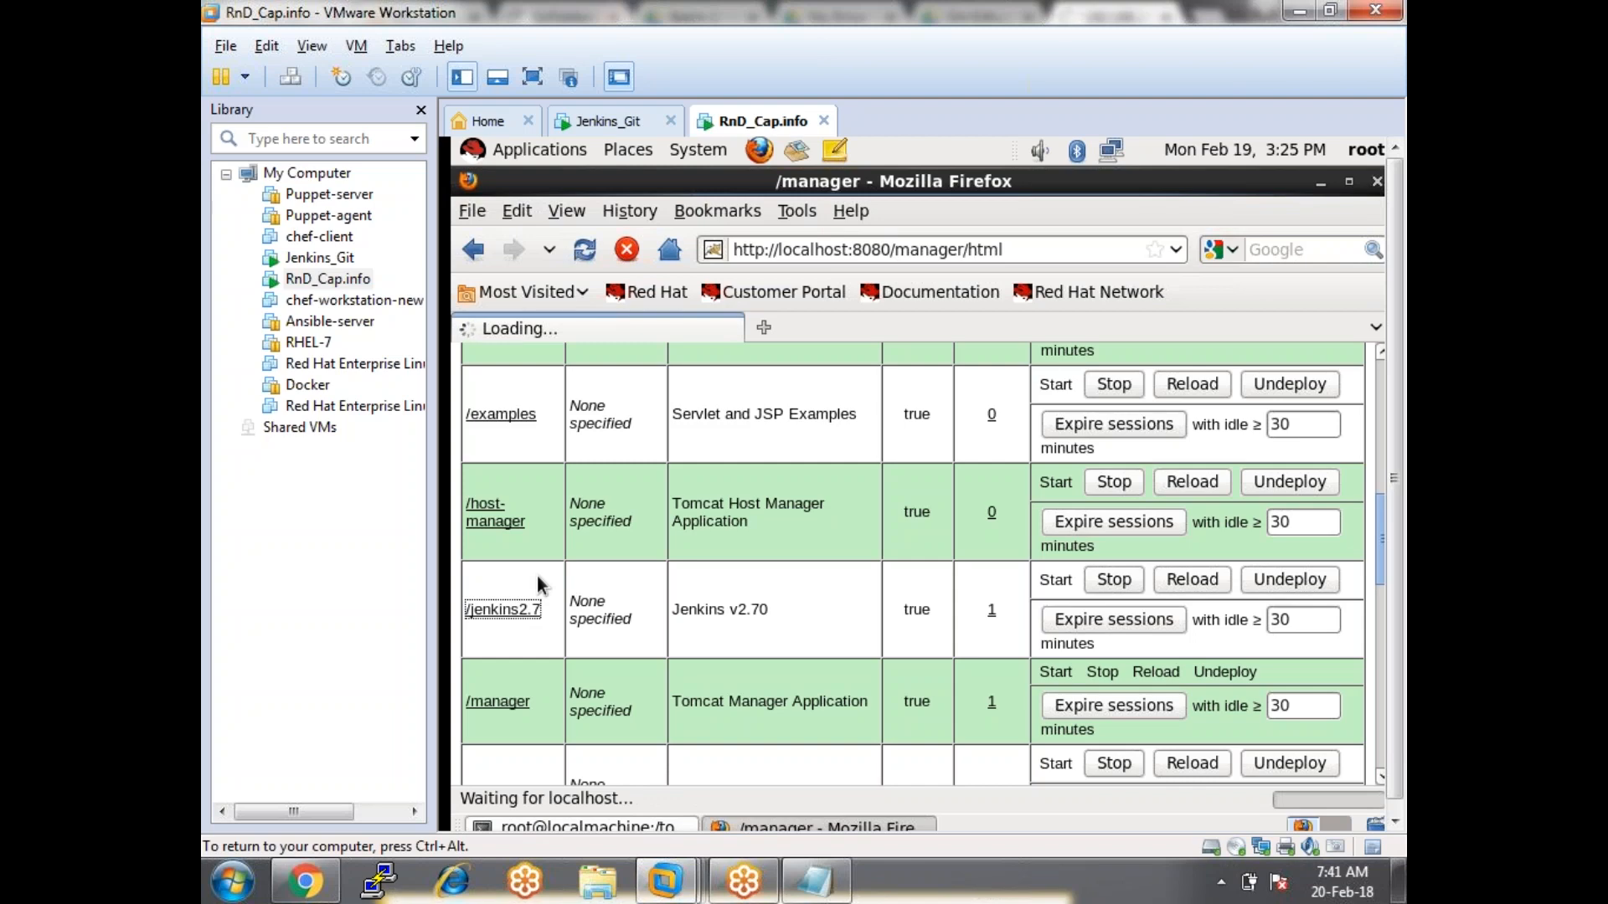
left_click(322, 883)
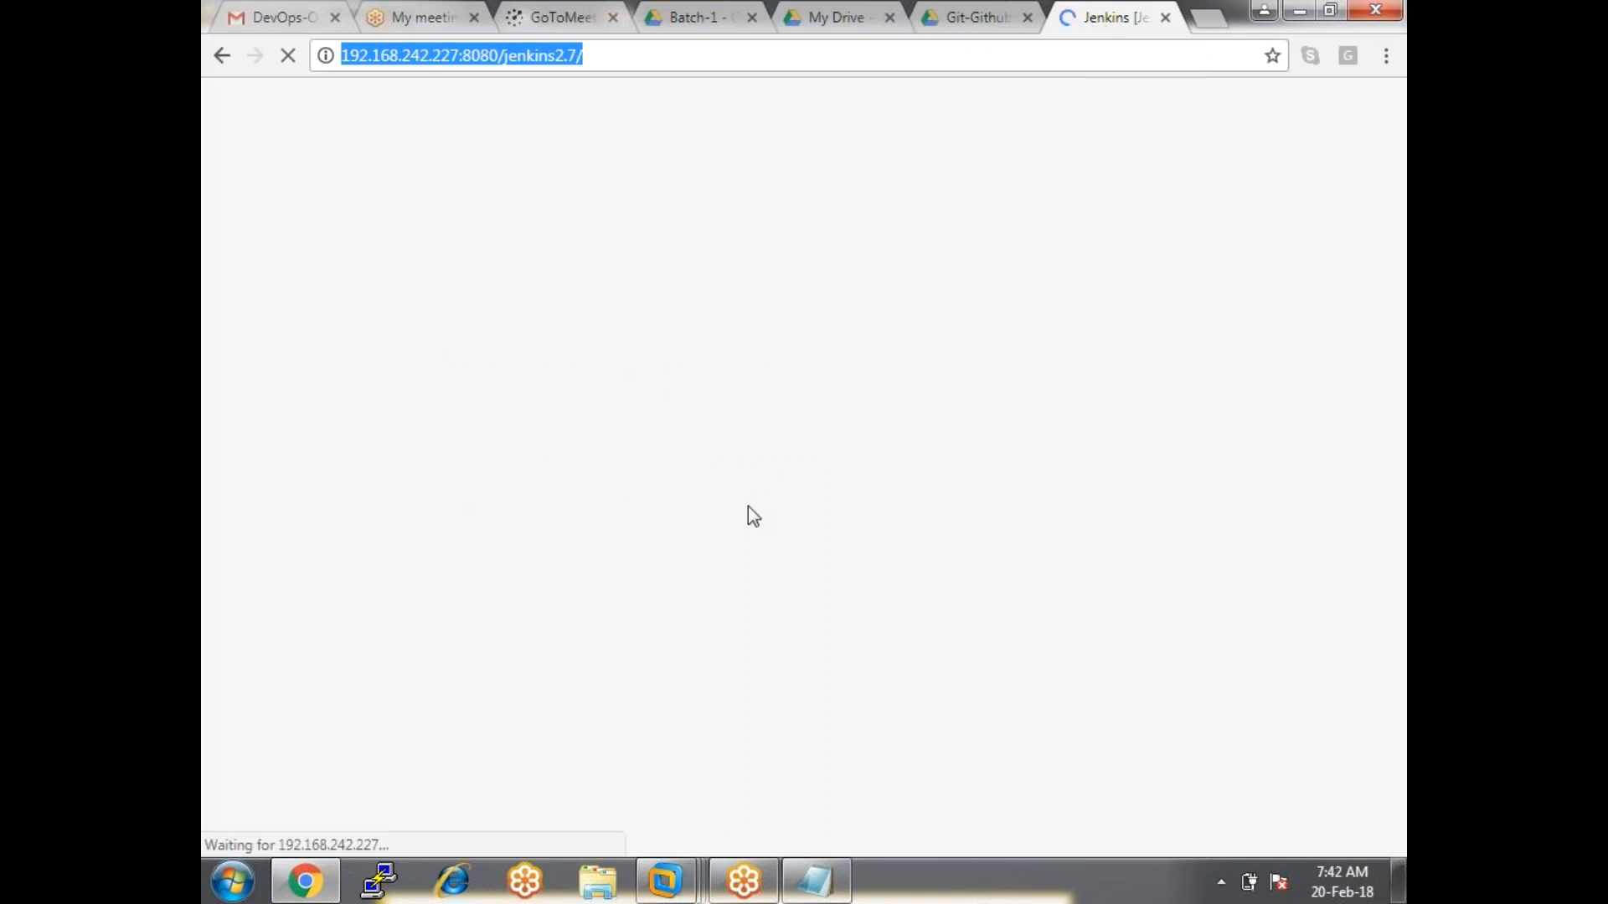
left_click(716, 489)
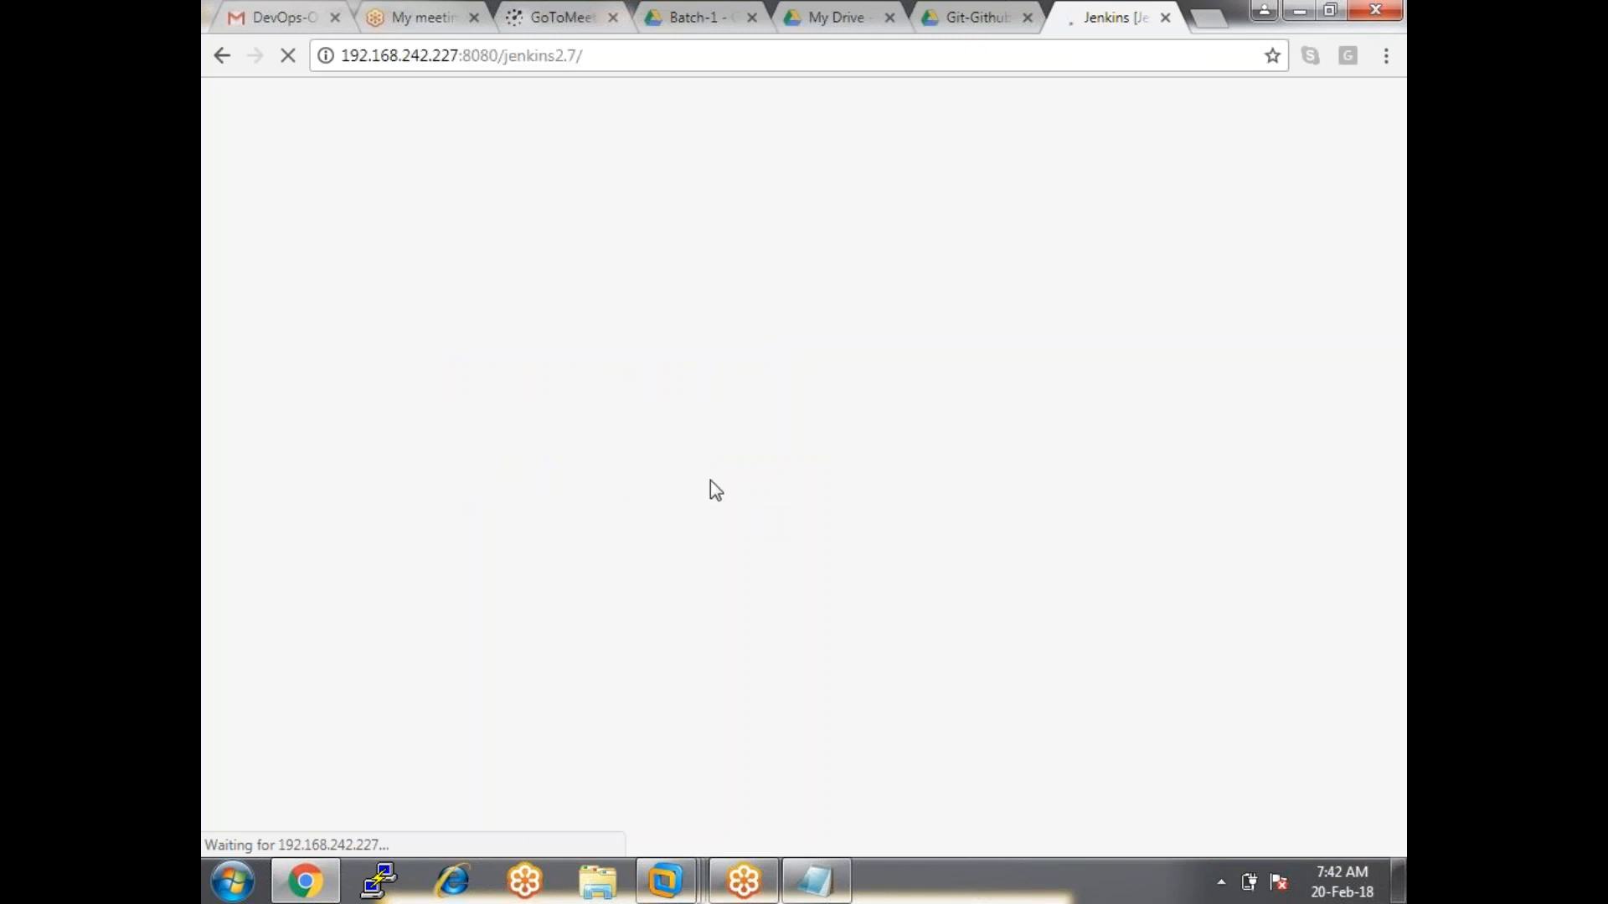
left_click(816, 879)
Add an indented '....java...' line under slaves and extend that line to 'slaves..wind, linux'.
left_click(412, 327)
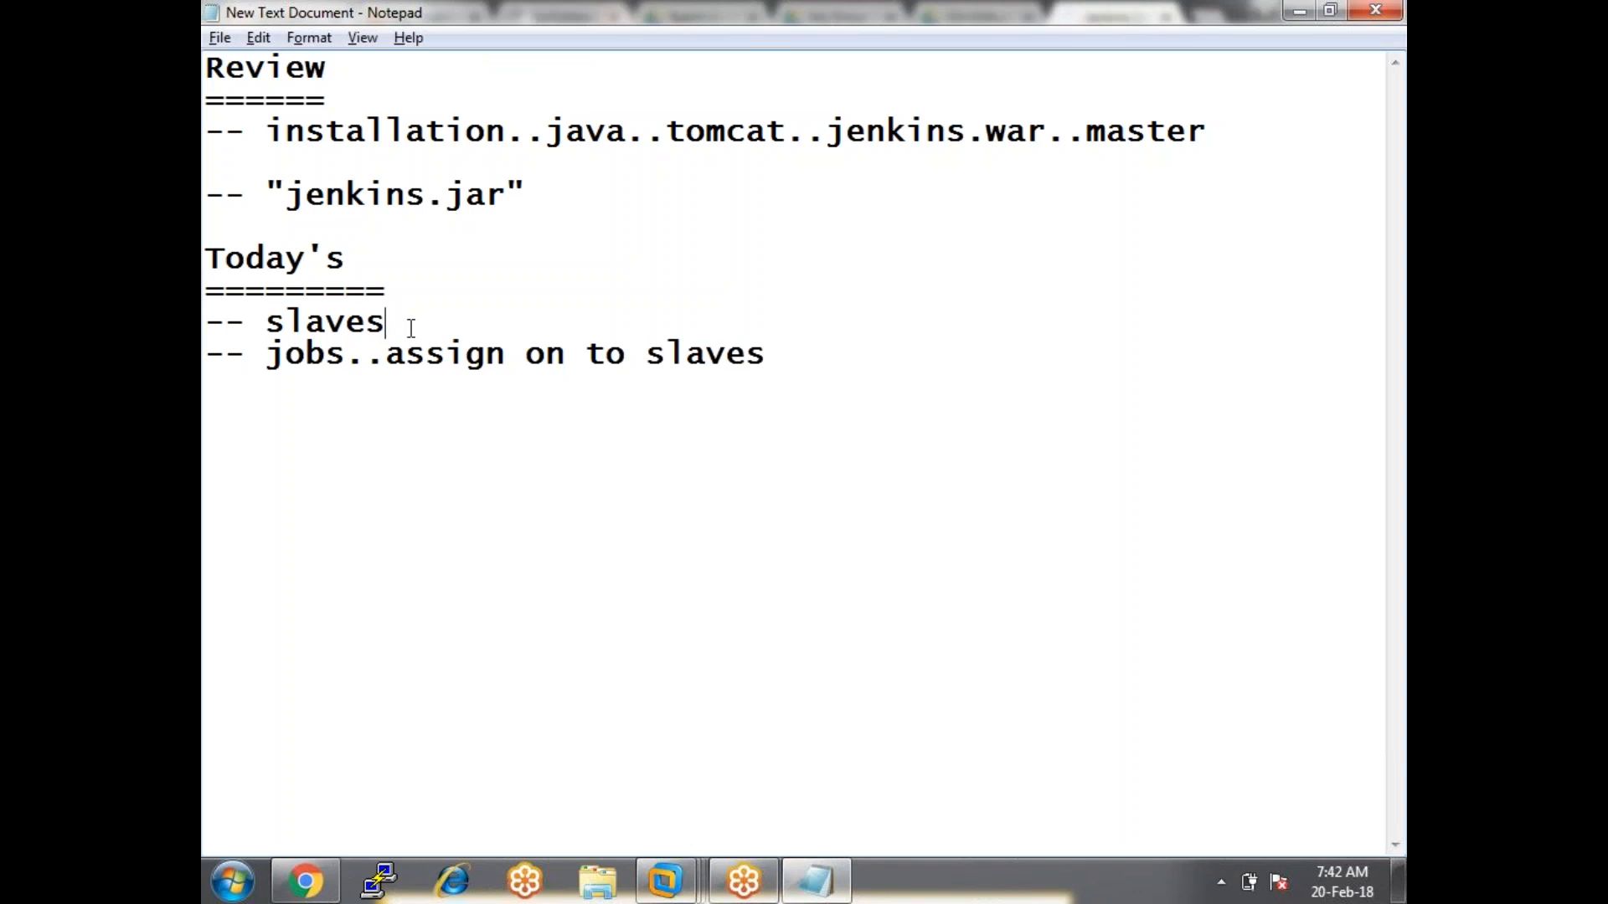
key("Return")
key("Tab")
type("....")
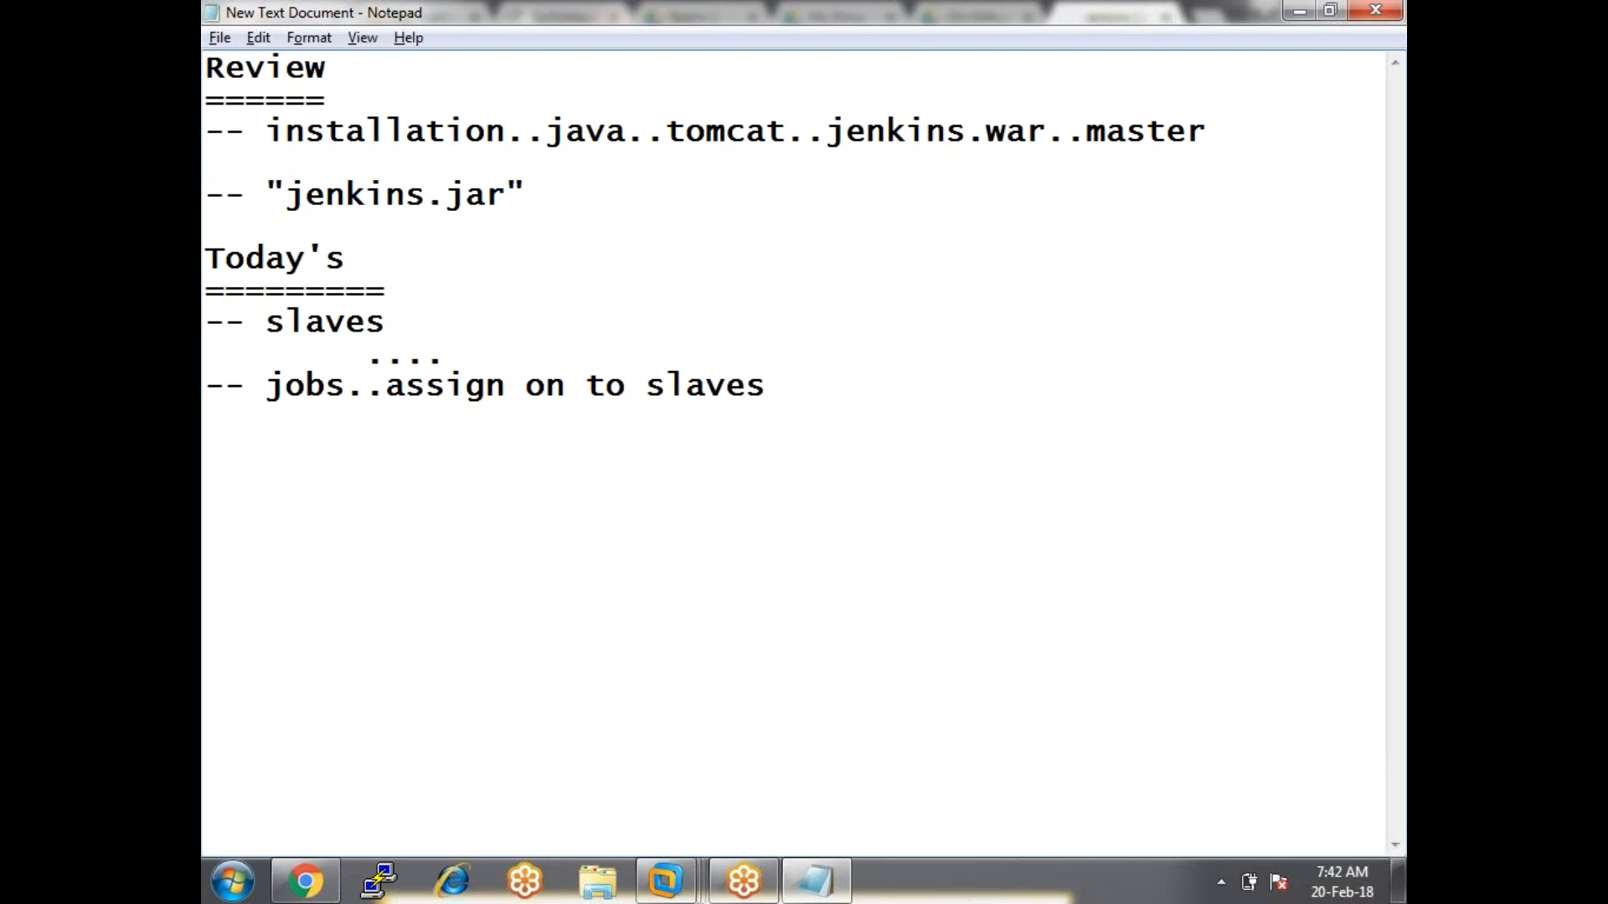
type("java")
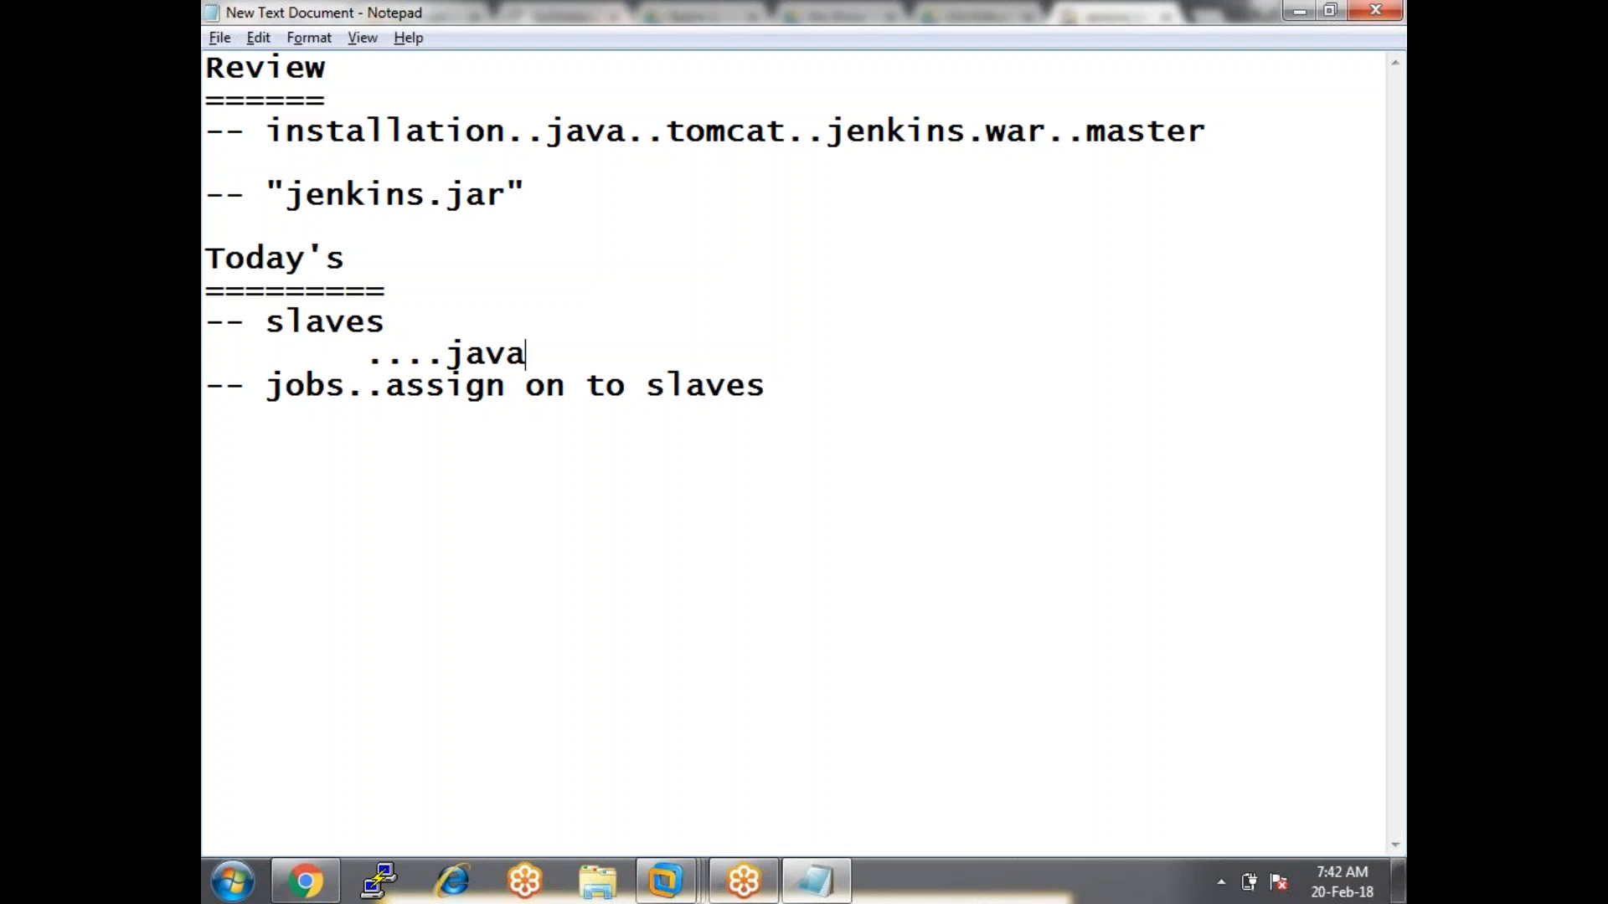
type("...")
key("Up")
type("..wind, linuzx")
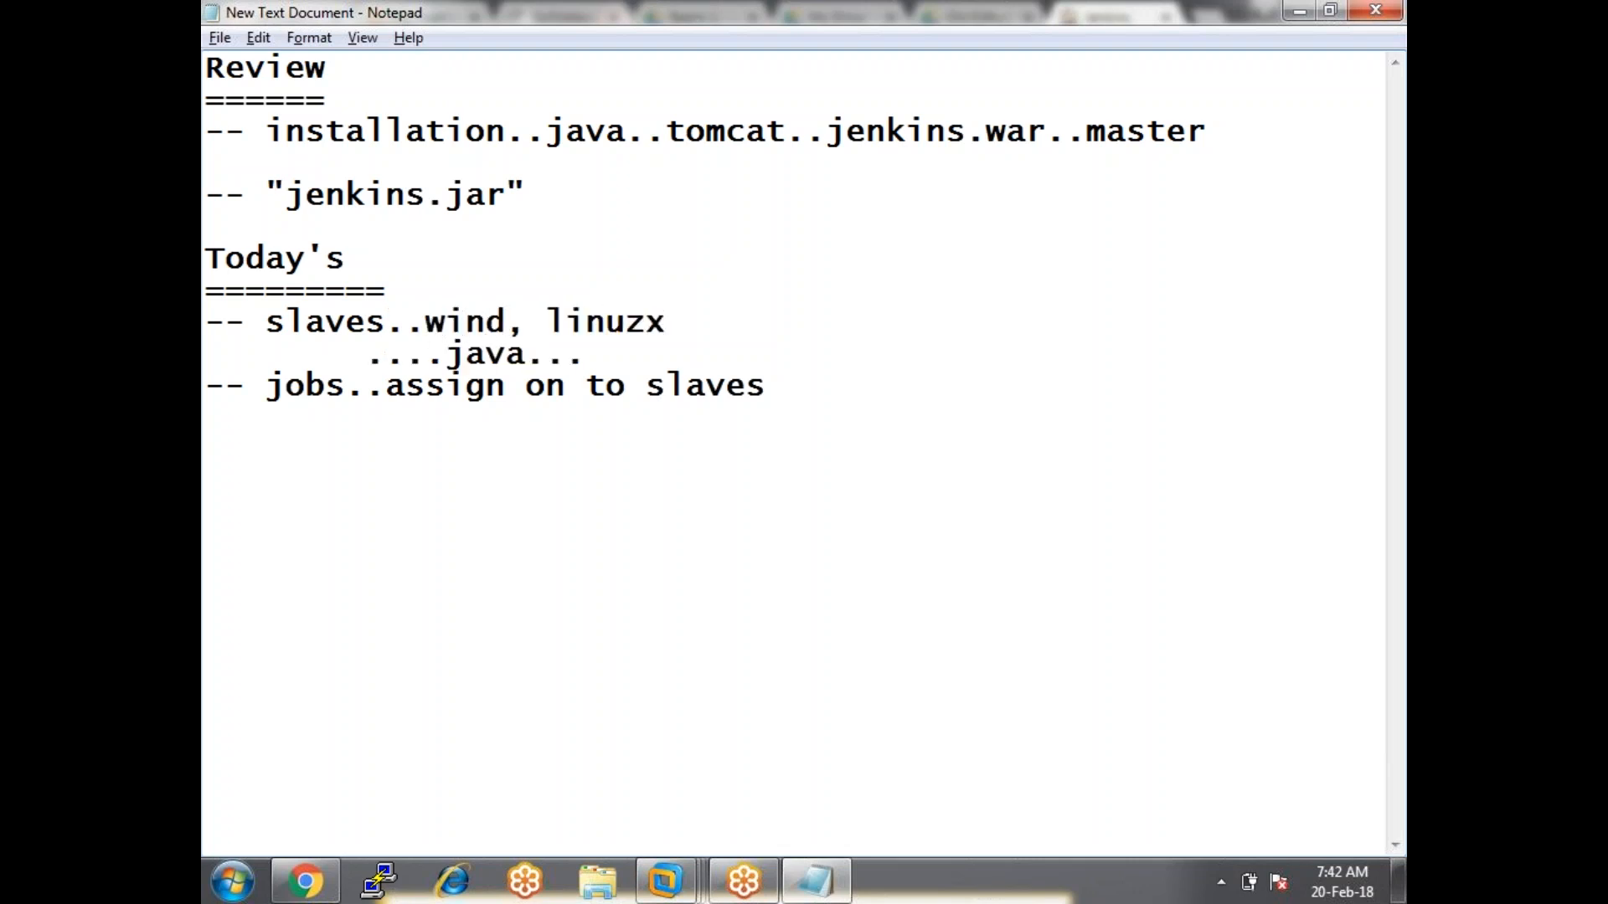
key("BackSpace")
key("BackSpace")
type("x")
View the Jenkins login page in Chrome, dismiss saved user names, then return to the RnD_Cap.info VM.
left_click(528, 545)
left_click(305, 881)
left_click(721, 220)
key("Down")
left_click(928, 272)
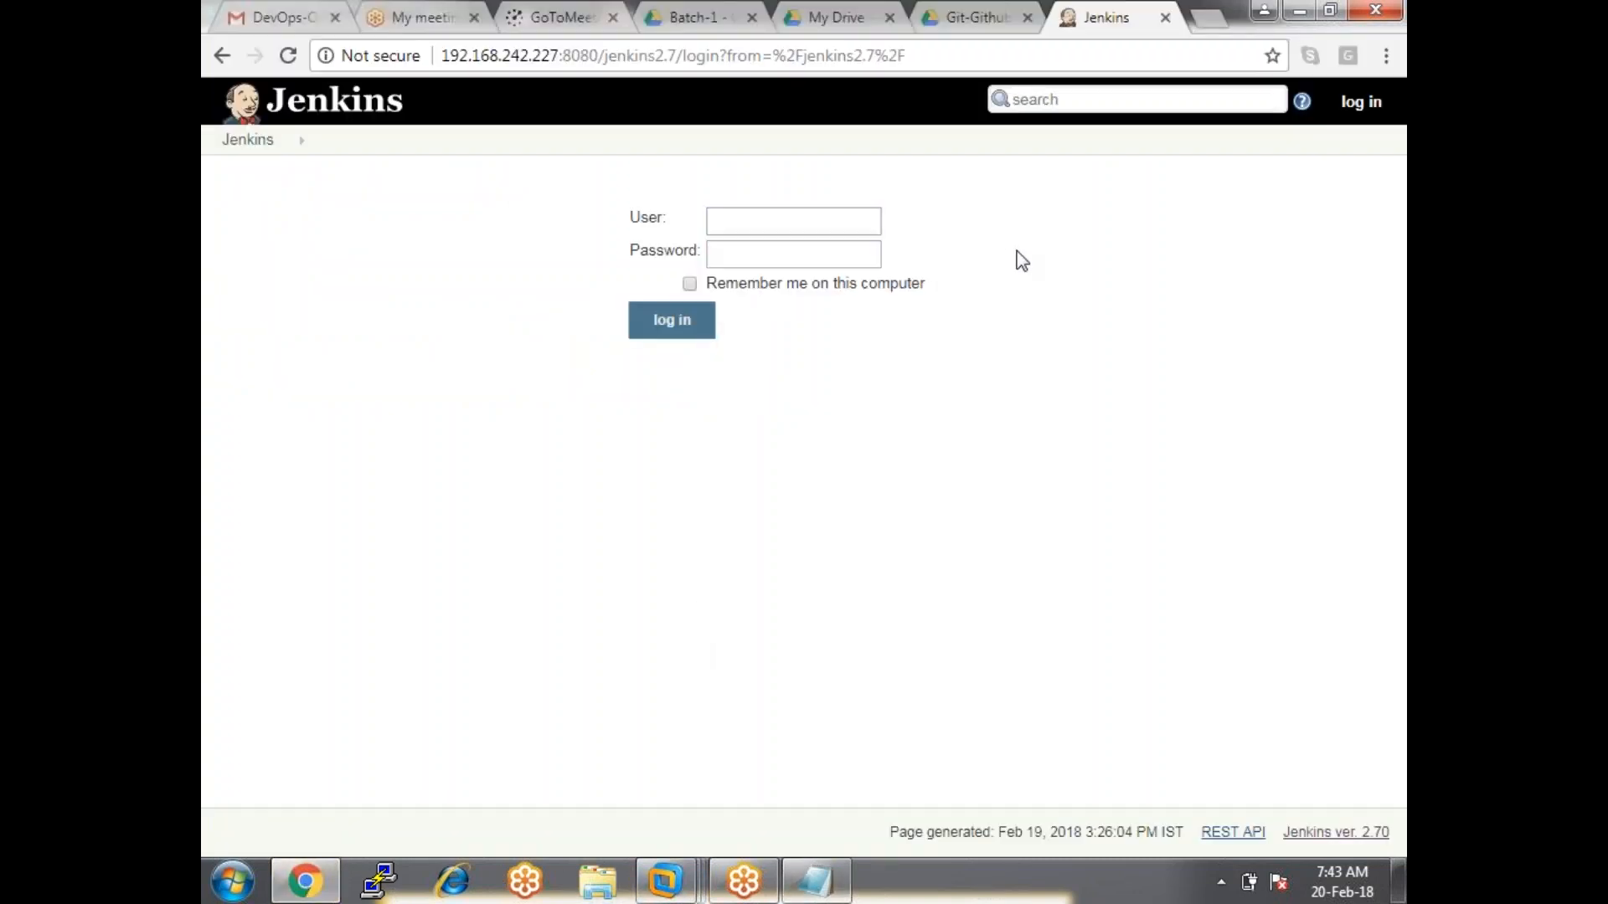
left_click(802, 225)
left_click(802, 225)
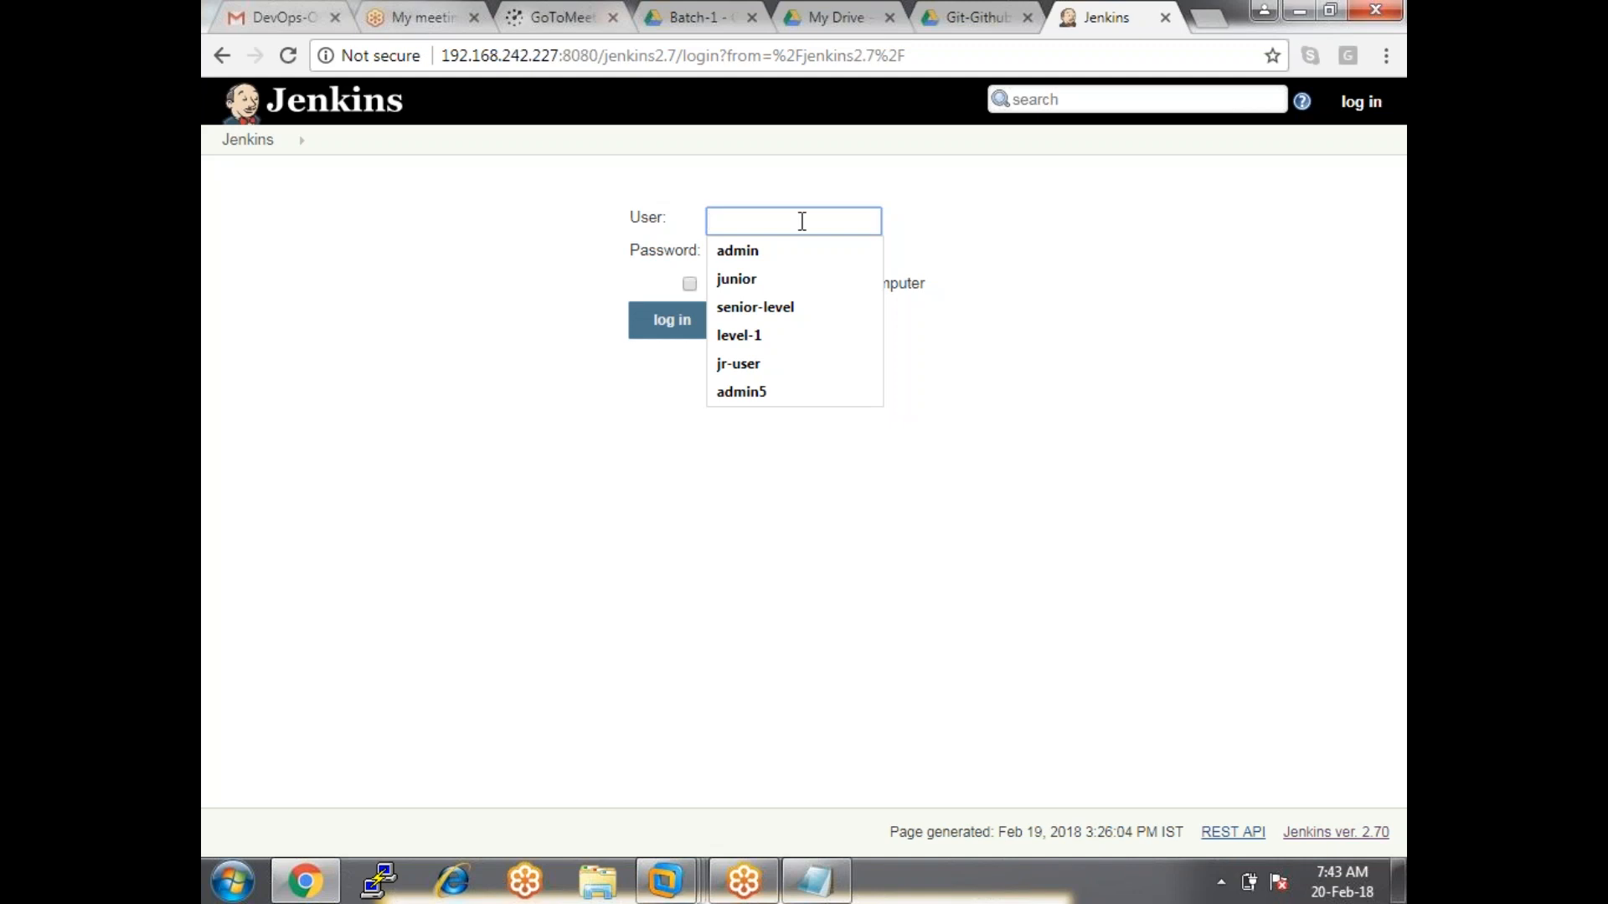
left_click(736, 174)
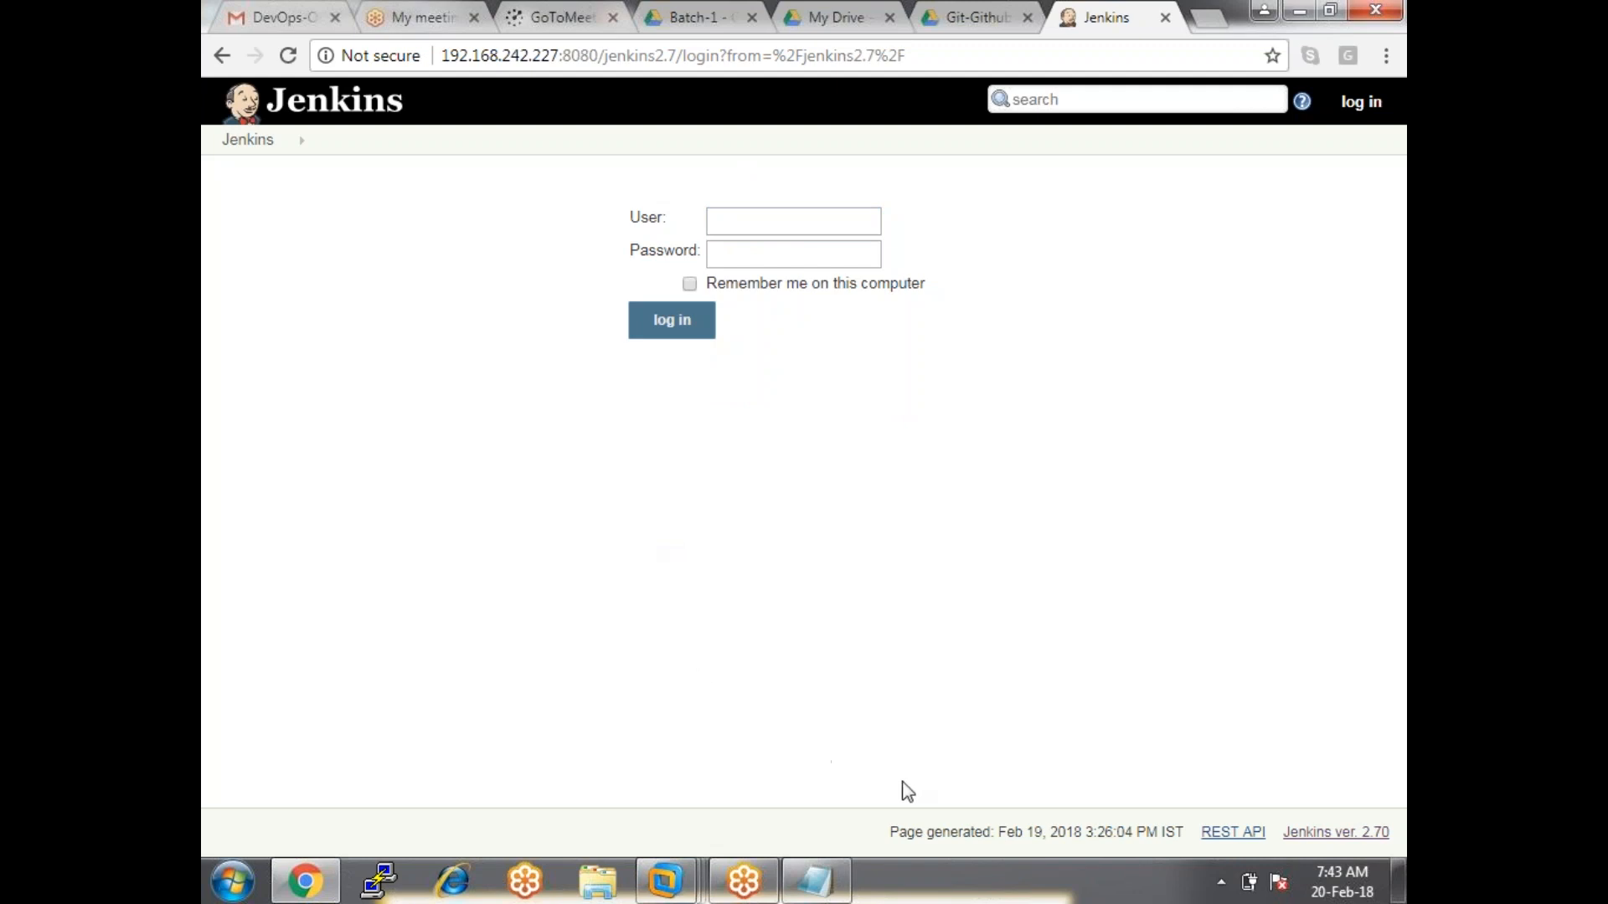
mouse_move(664, 892)
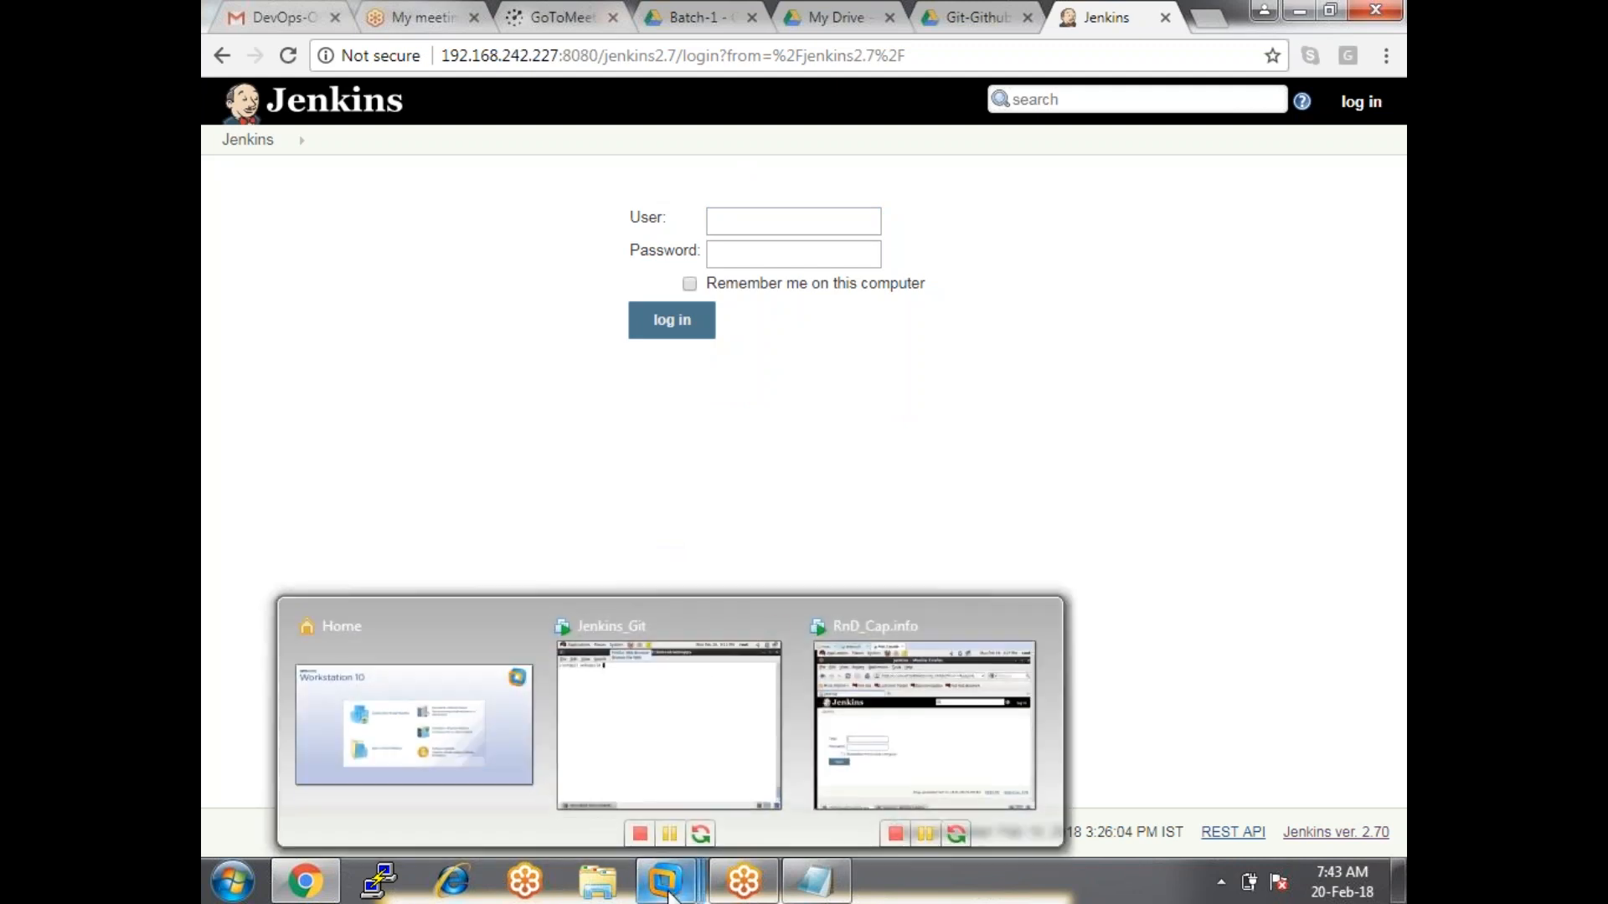
left_click(987, 772)
Clear the terminal and list all files, including hidden ones, in root's home directory.
key("ctrl+alt+Return")
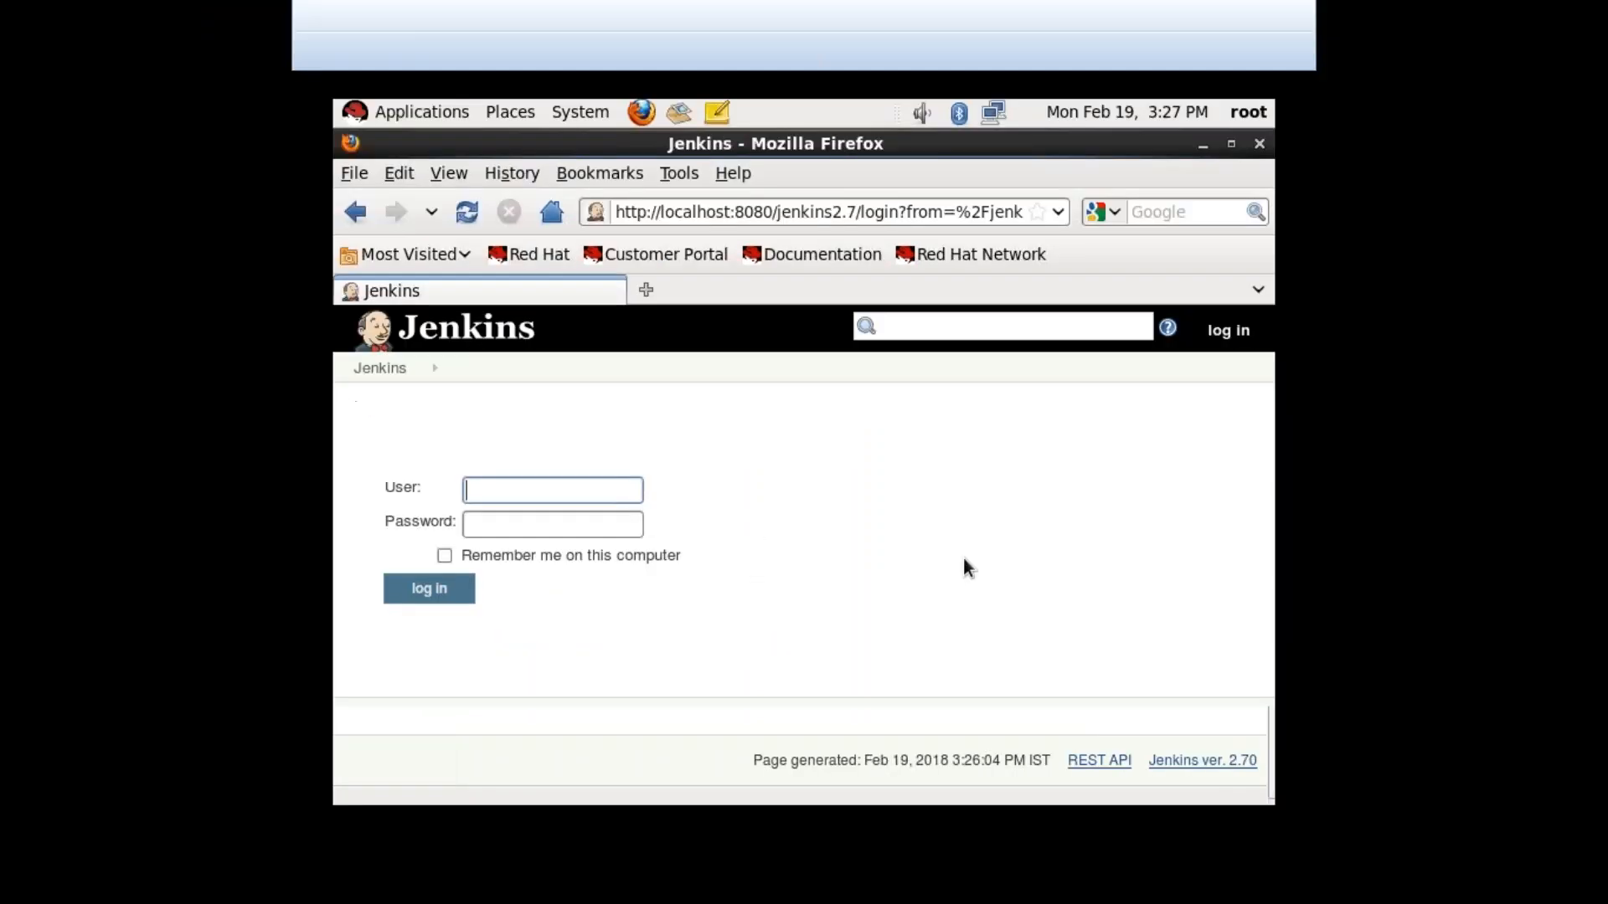
left_click(531, 792)
type("clear")
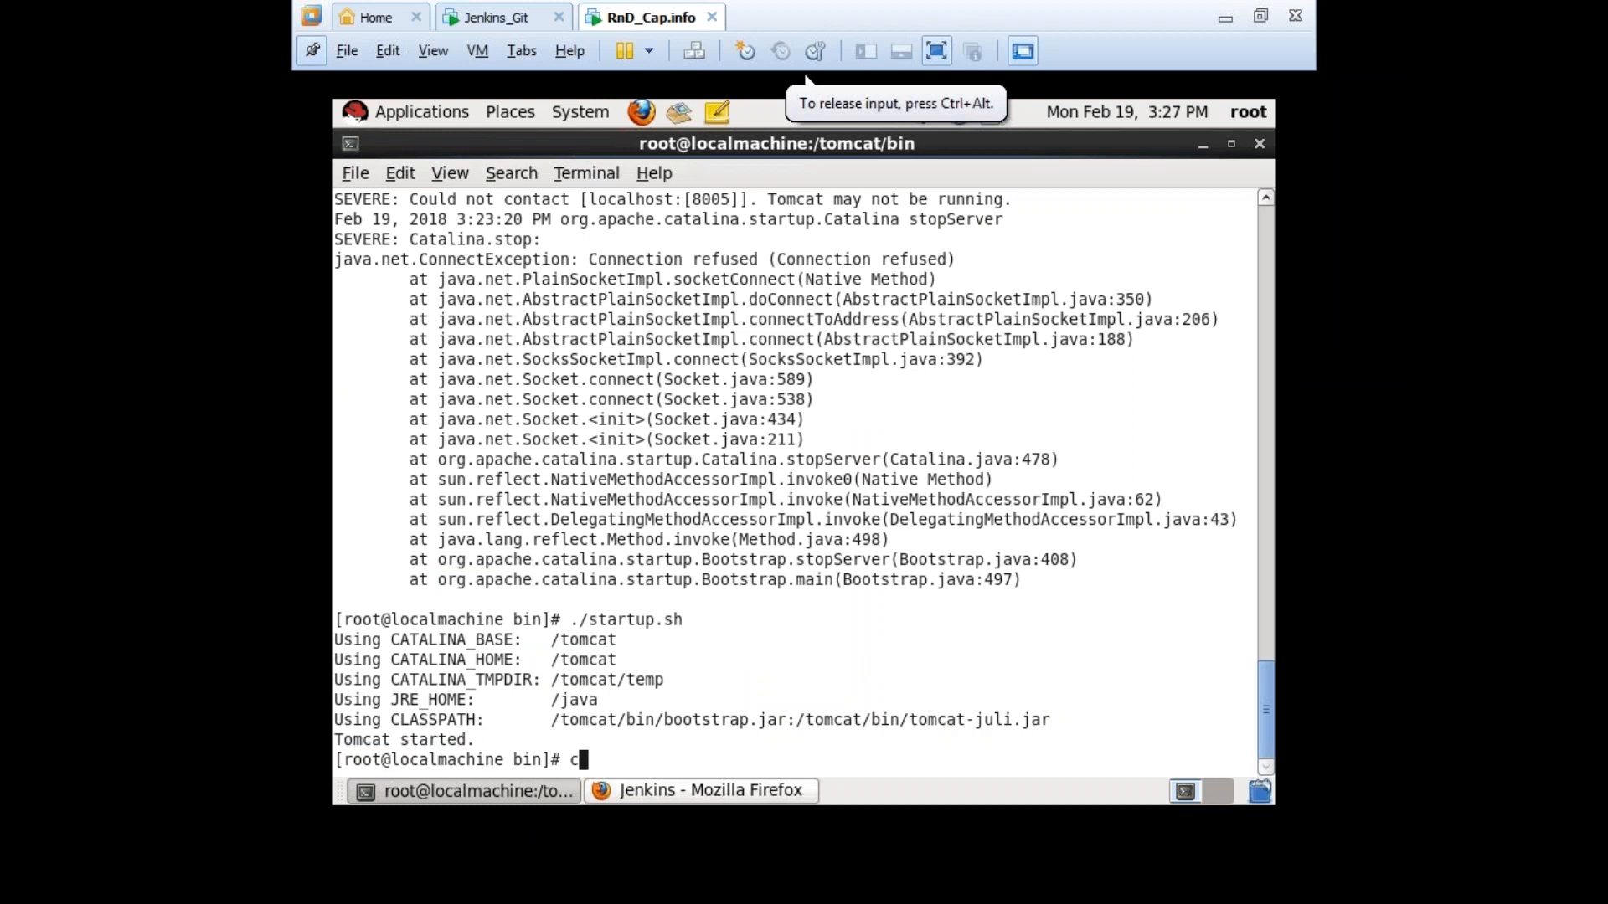
key("Return")
triple_click(725, 499)
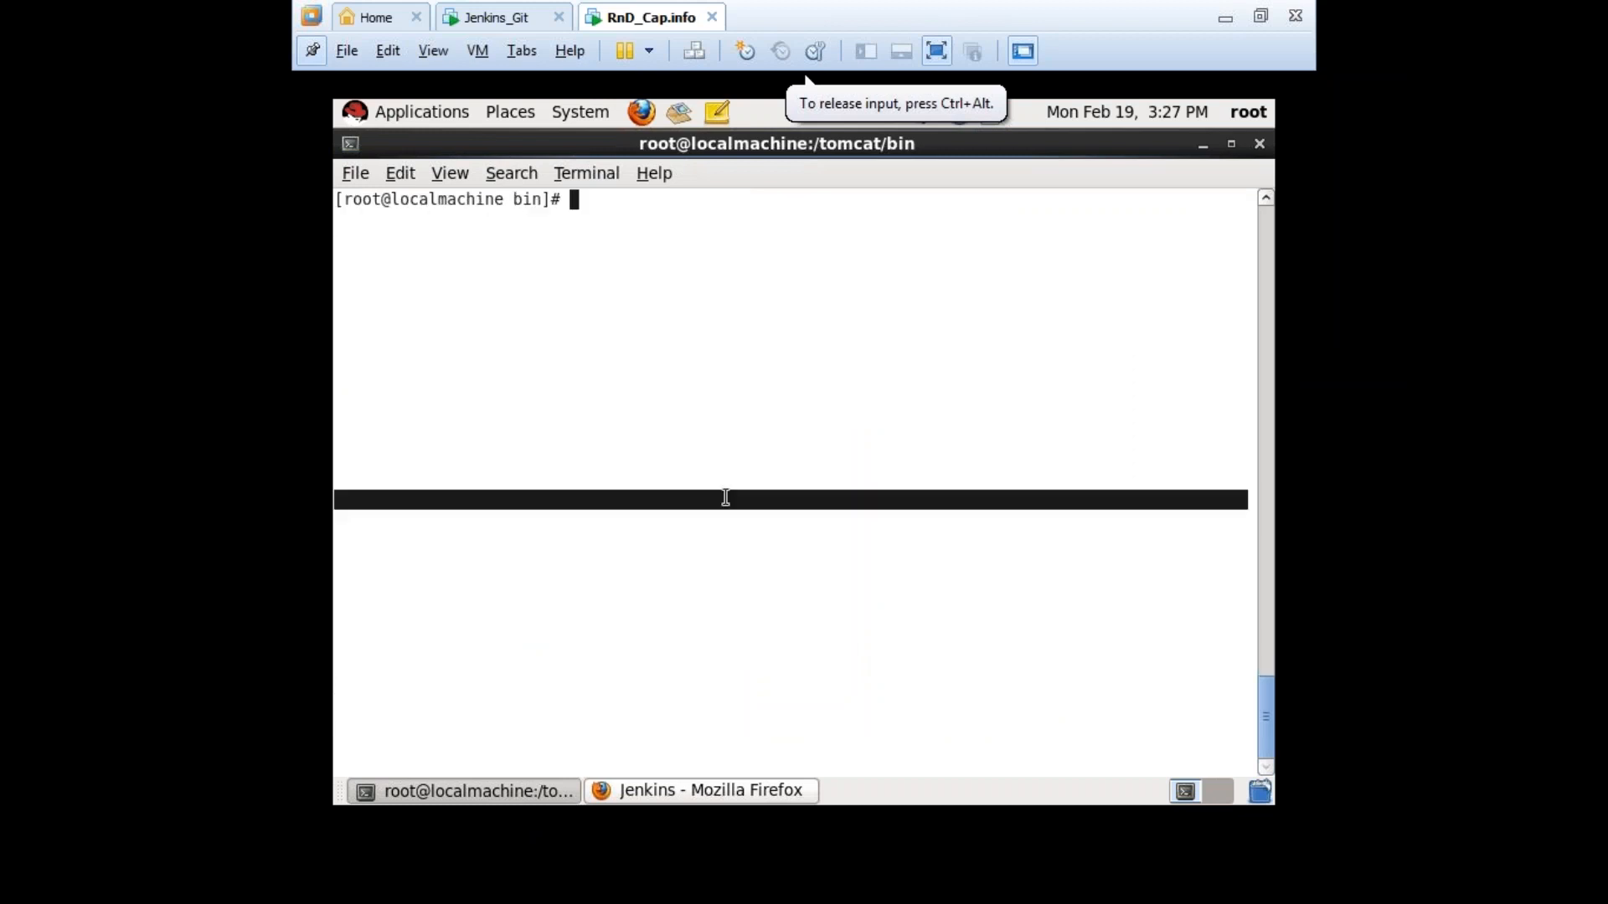
type("cd")
key("Return")
type("ls -a")
key("Return")
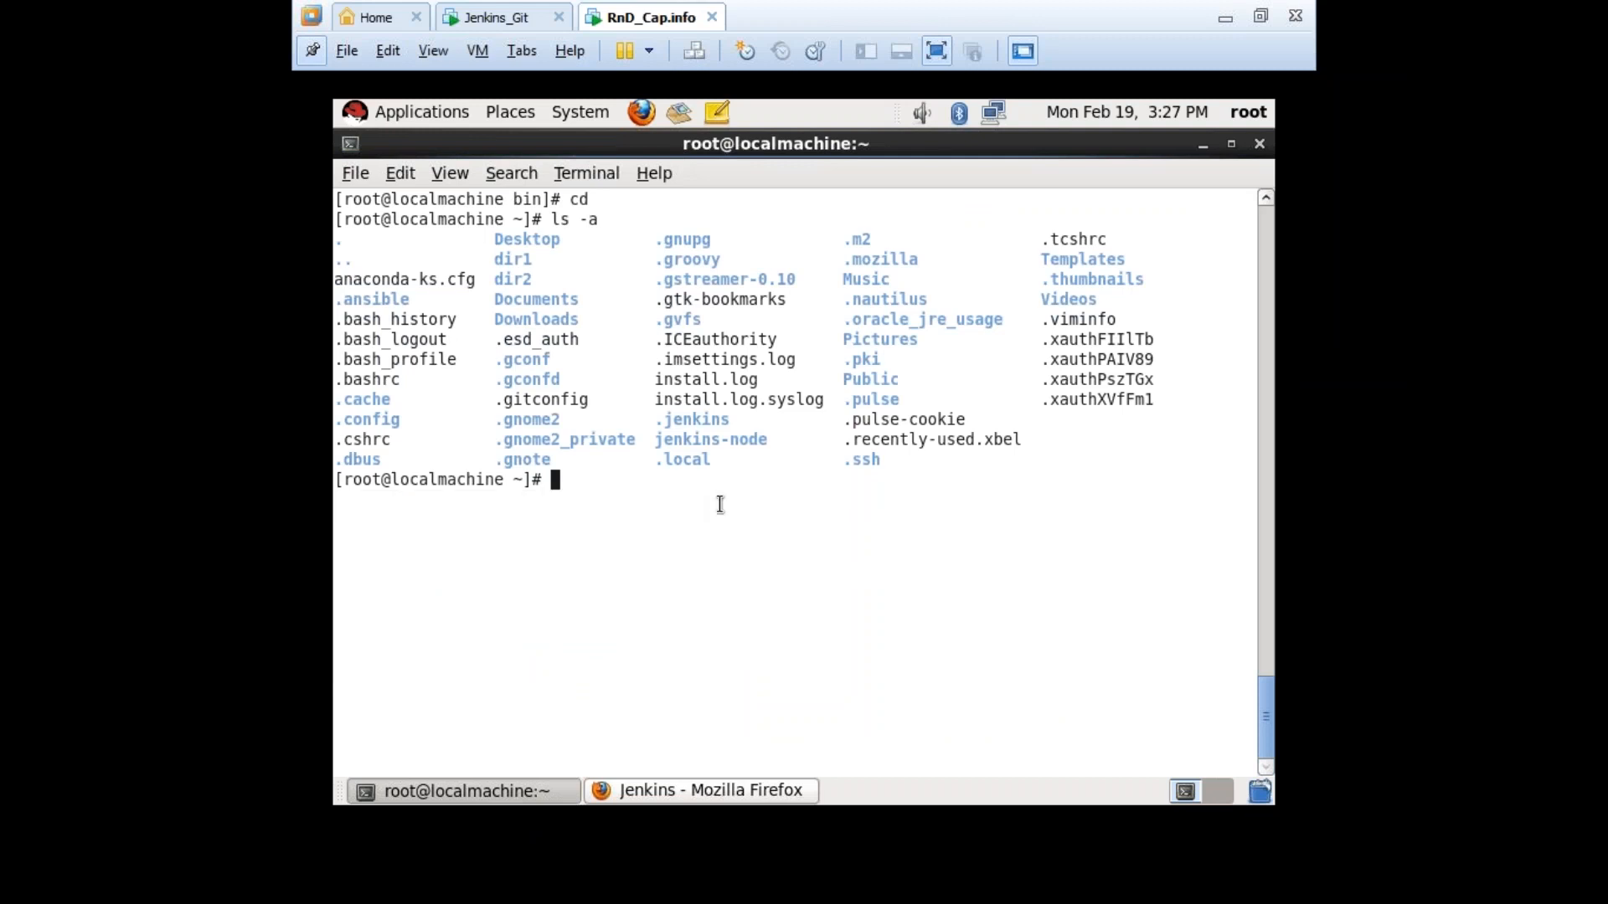
Enter the .jenkins folder and list its contents, including config.xml.
left_click_drag(650, 428, 734, 429)
left_click(744, 514)
type("cd .jenkins/")
key("Return")
type("ls")
key("Return")
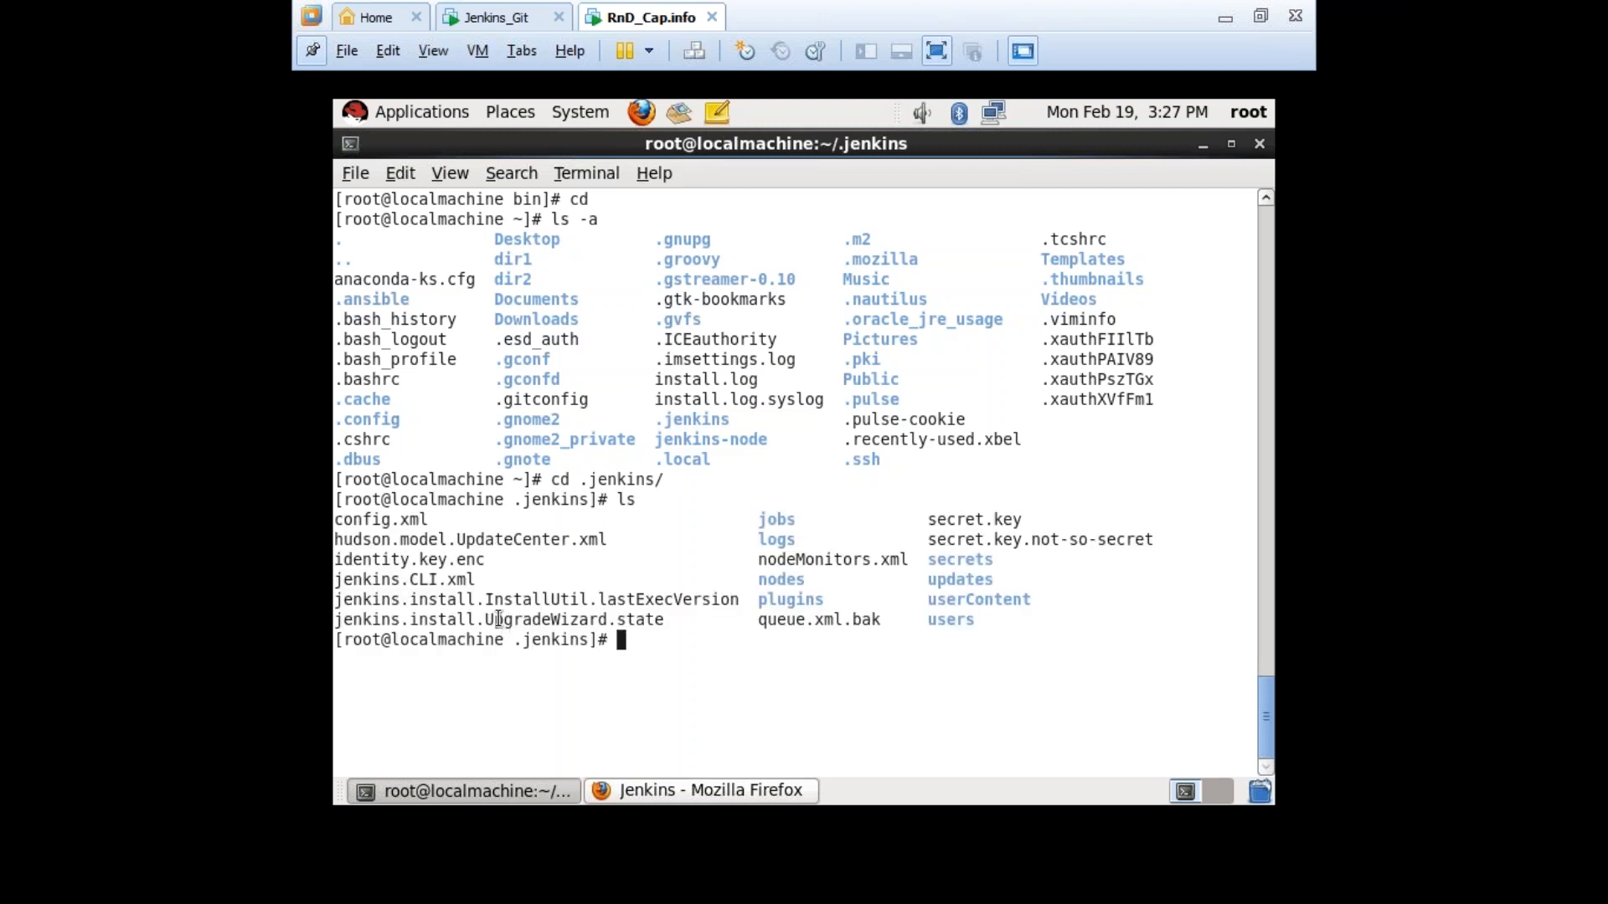
left_click_drag(435, 519, 335, 520)
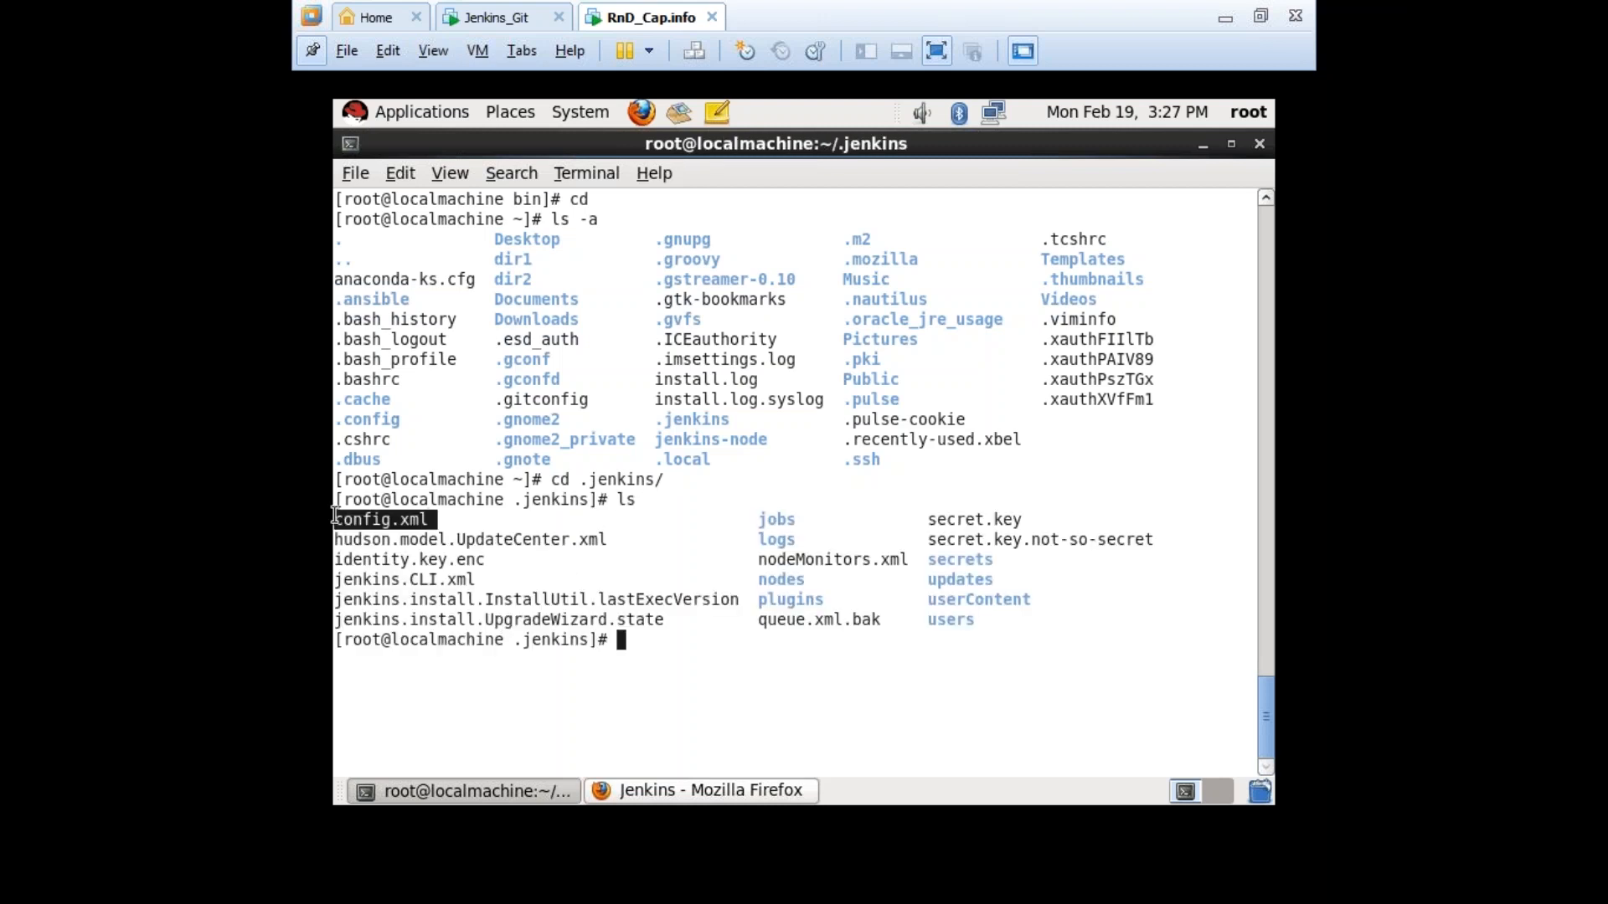
left_click(921, 594, "shift")
Open config.xml in vi and change useSecurity from true to false.
type("vi config.xml")
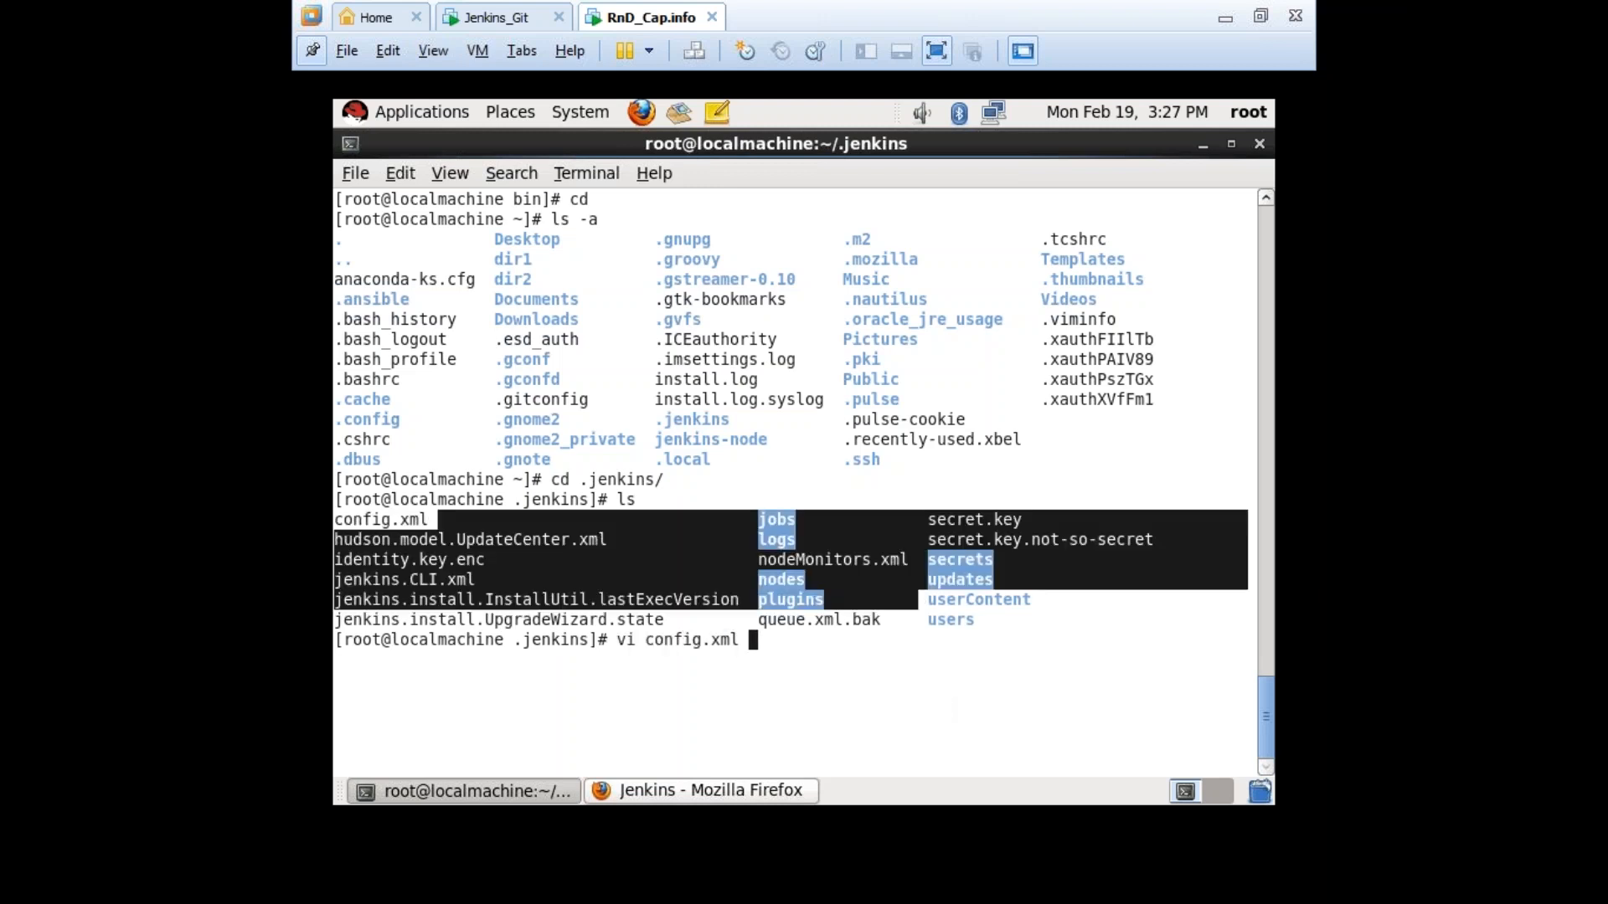
key("Return")
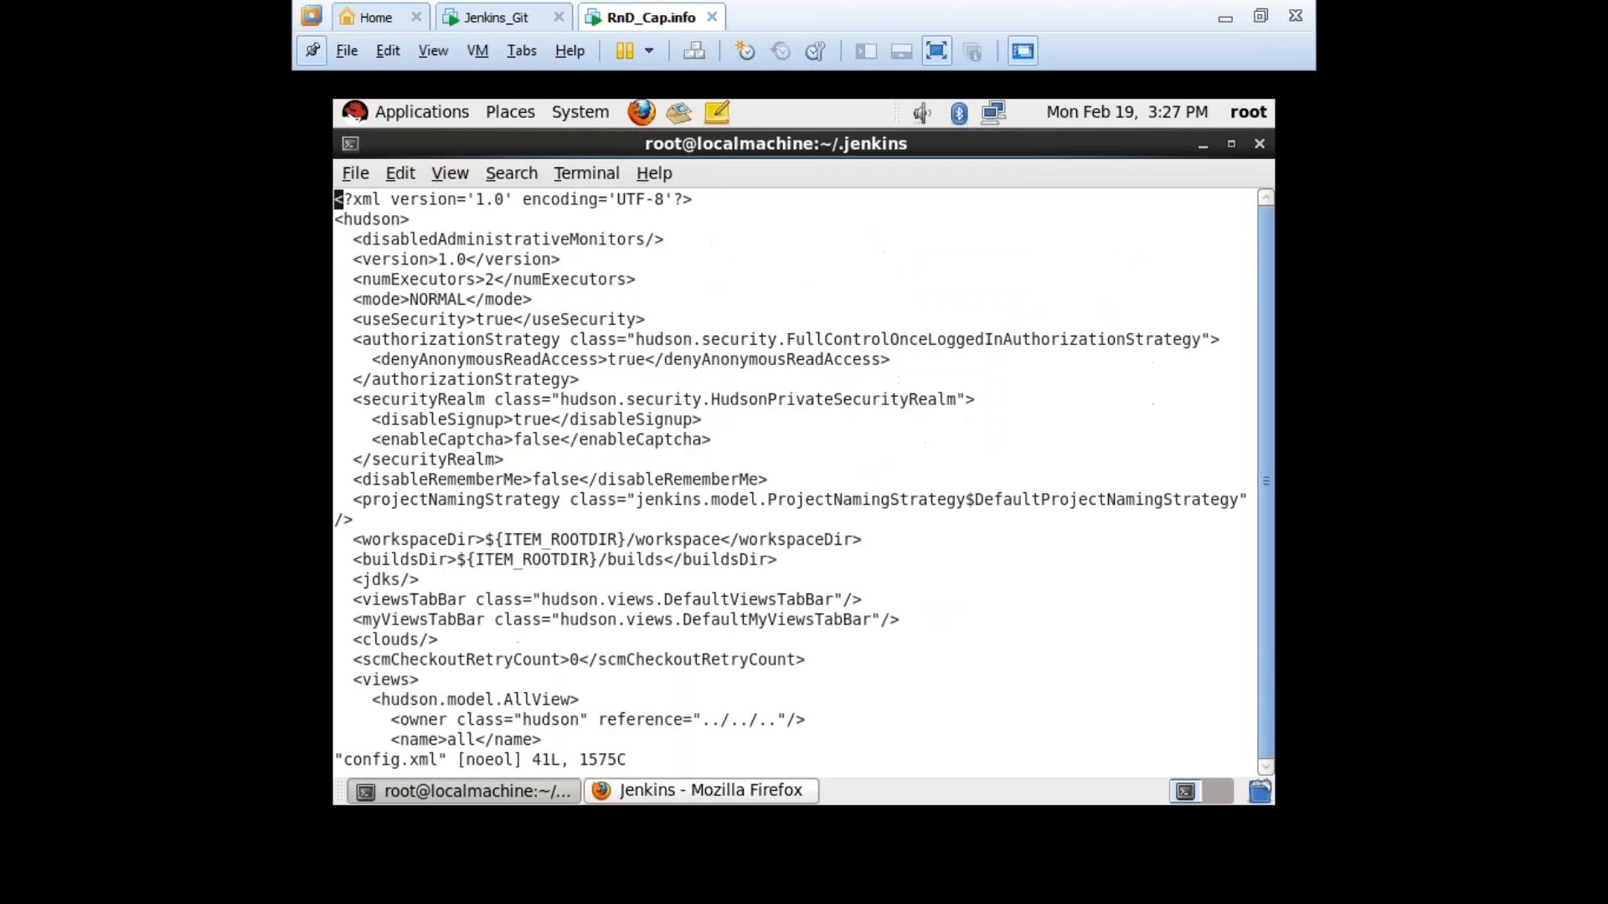
key("i")
key("Down")
key("Down")
key("Down")
key("Down")
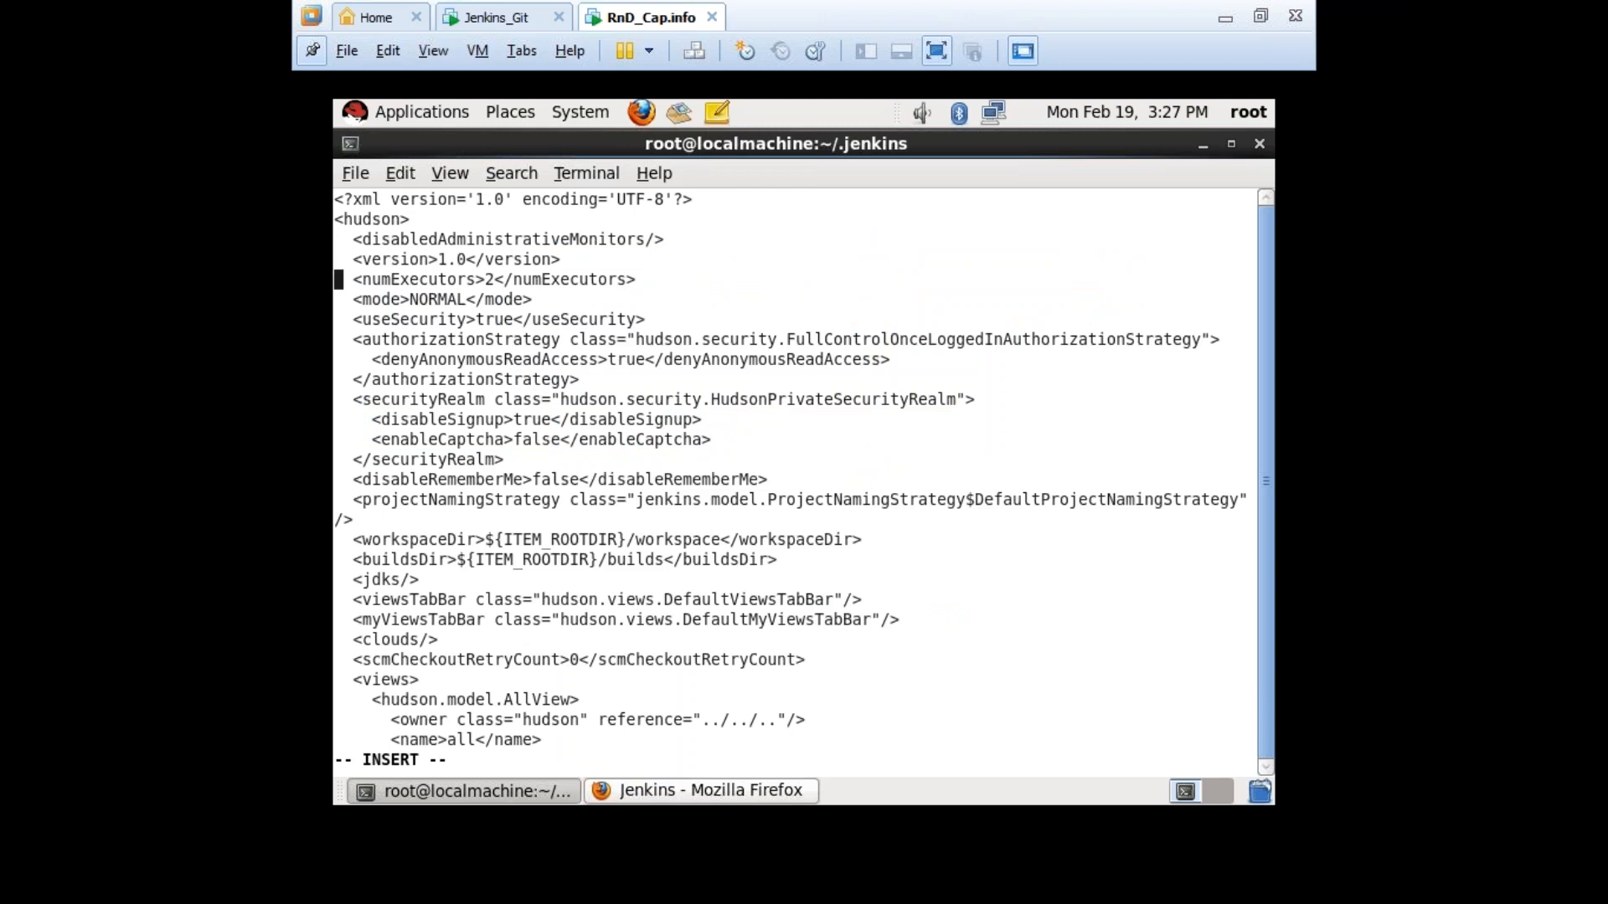
key("Down")
key("Right")
key("Right")
key("Right")
key("Right")
key("Right")
key("Right")
key("Right")
key("Right")
key("Right")
key("Right")
key("Right")
key("Right")
key("Right")
key("Right")
key("Right")
key("Right")
key("Right")
key("Right")
key("Right")
key("BackSpace")
key("BackSpace")
key("BackSpace")
key("BackSpace")
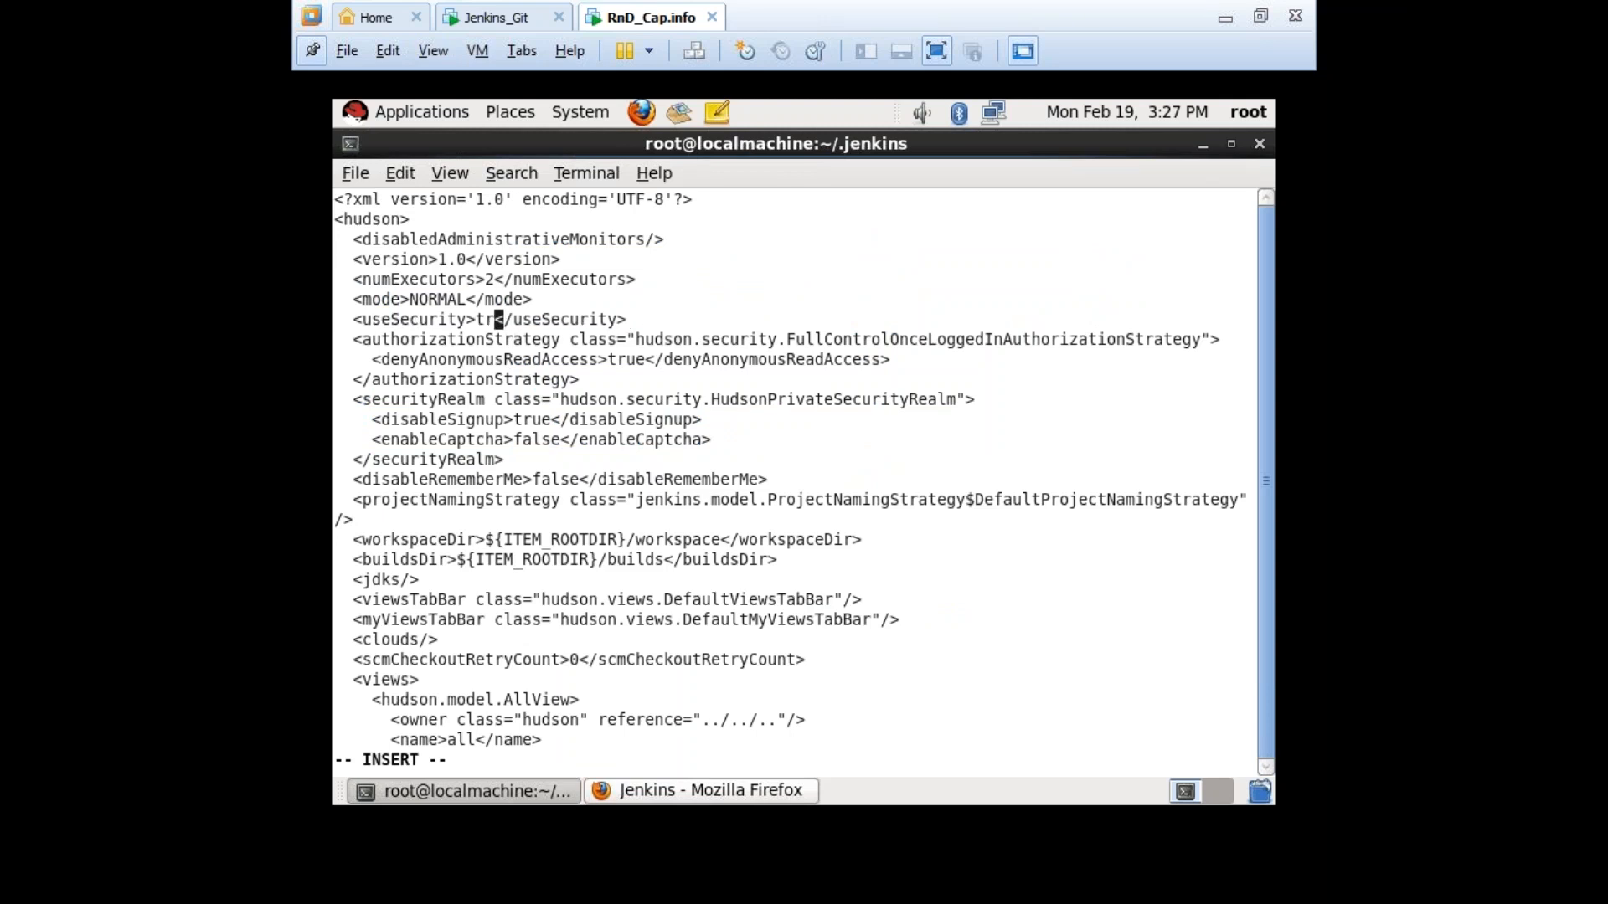
type("false")
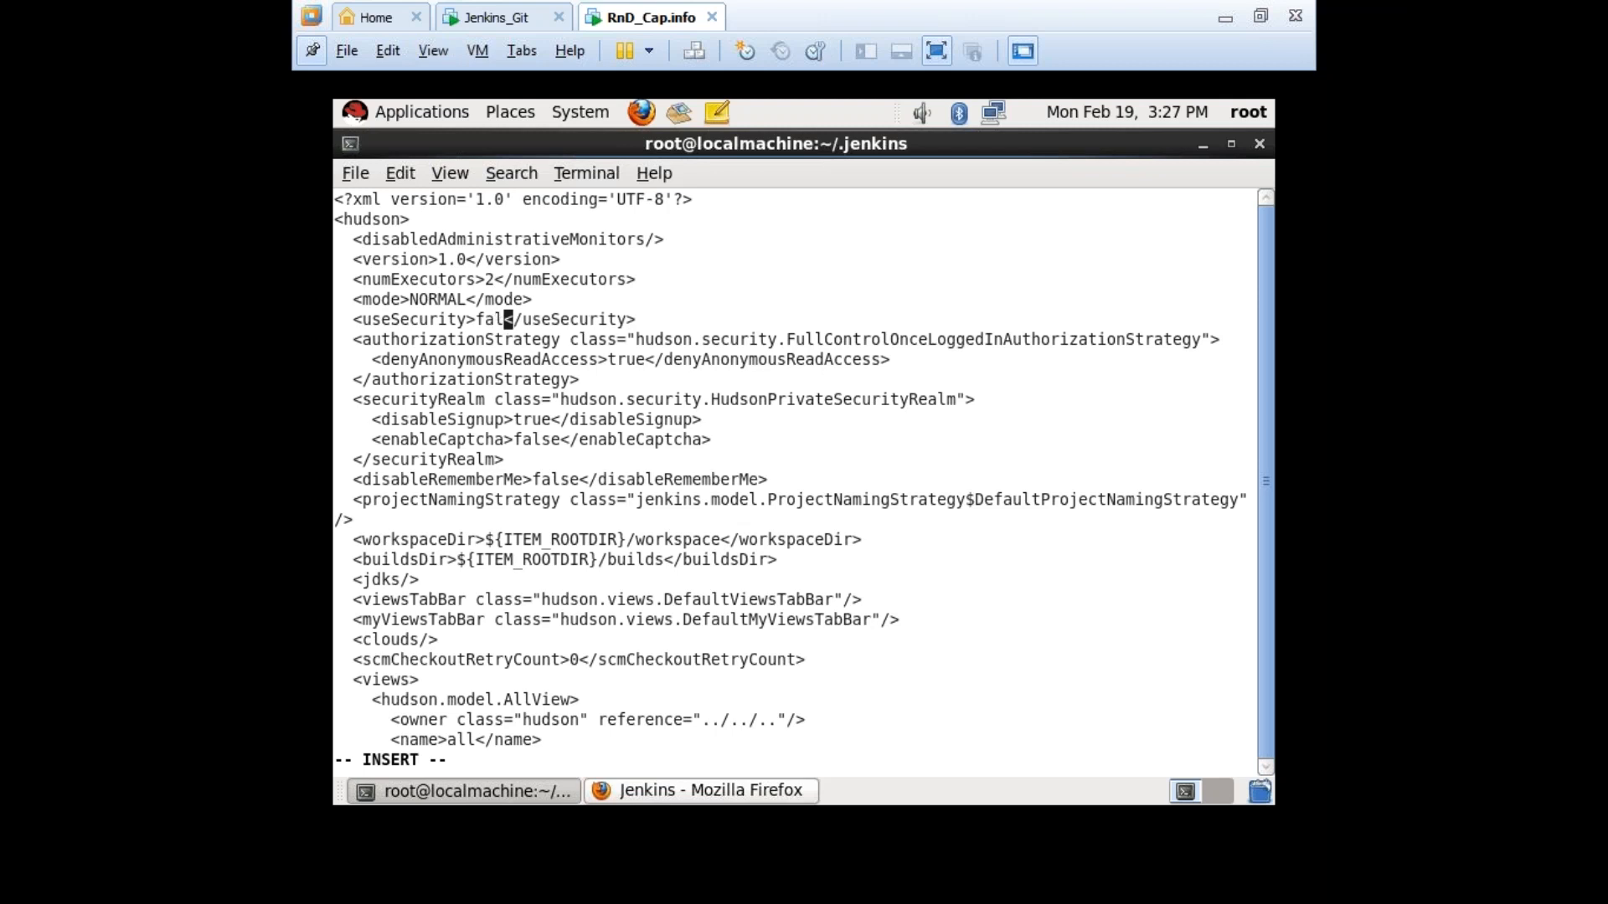
Save and quit config.xml with :wq.
key("Escape")
type(":Wq")
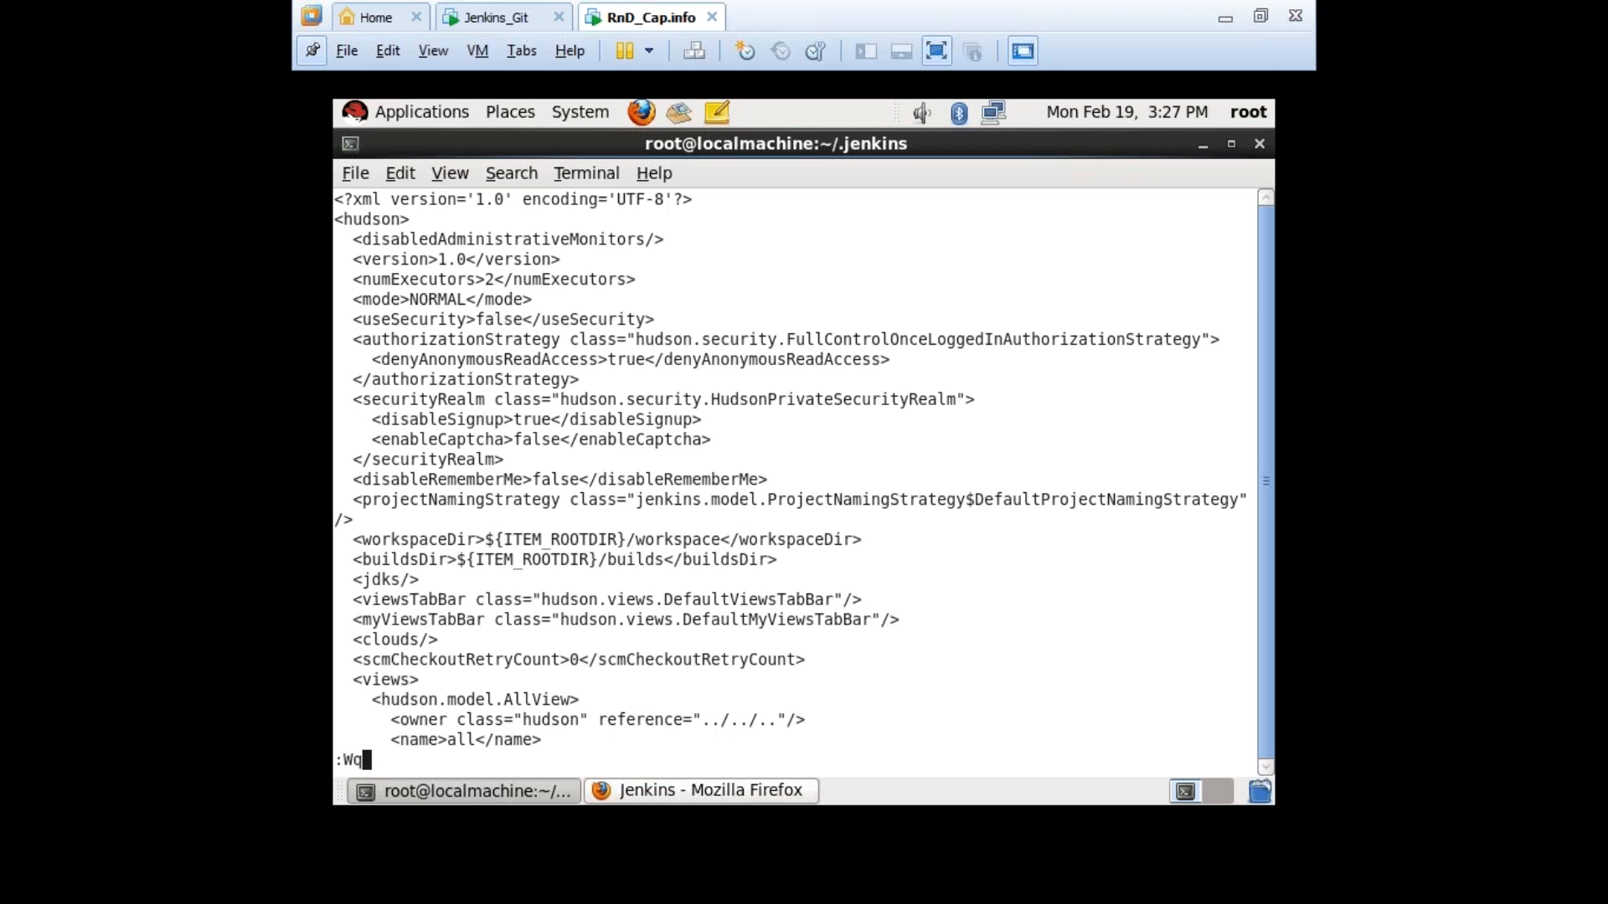
key("Return")
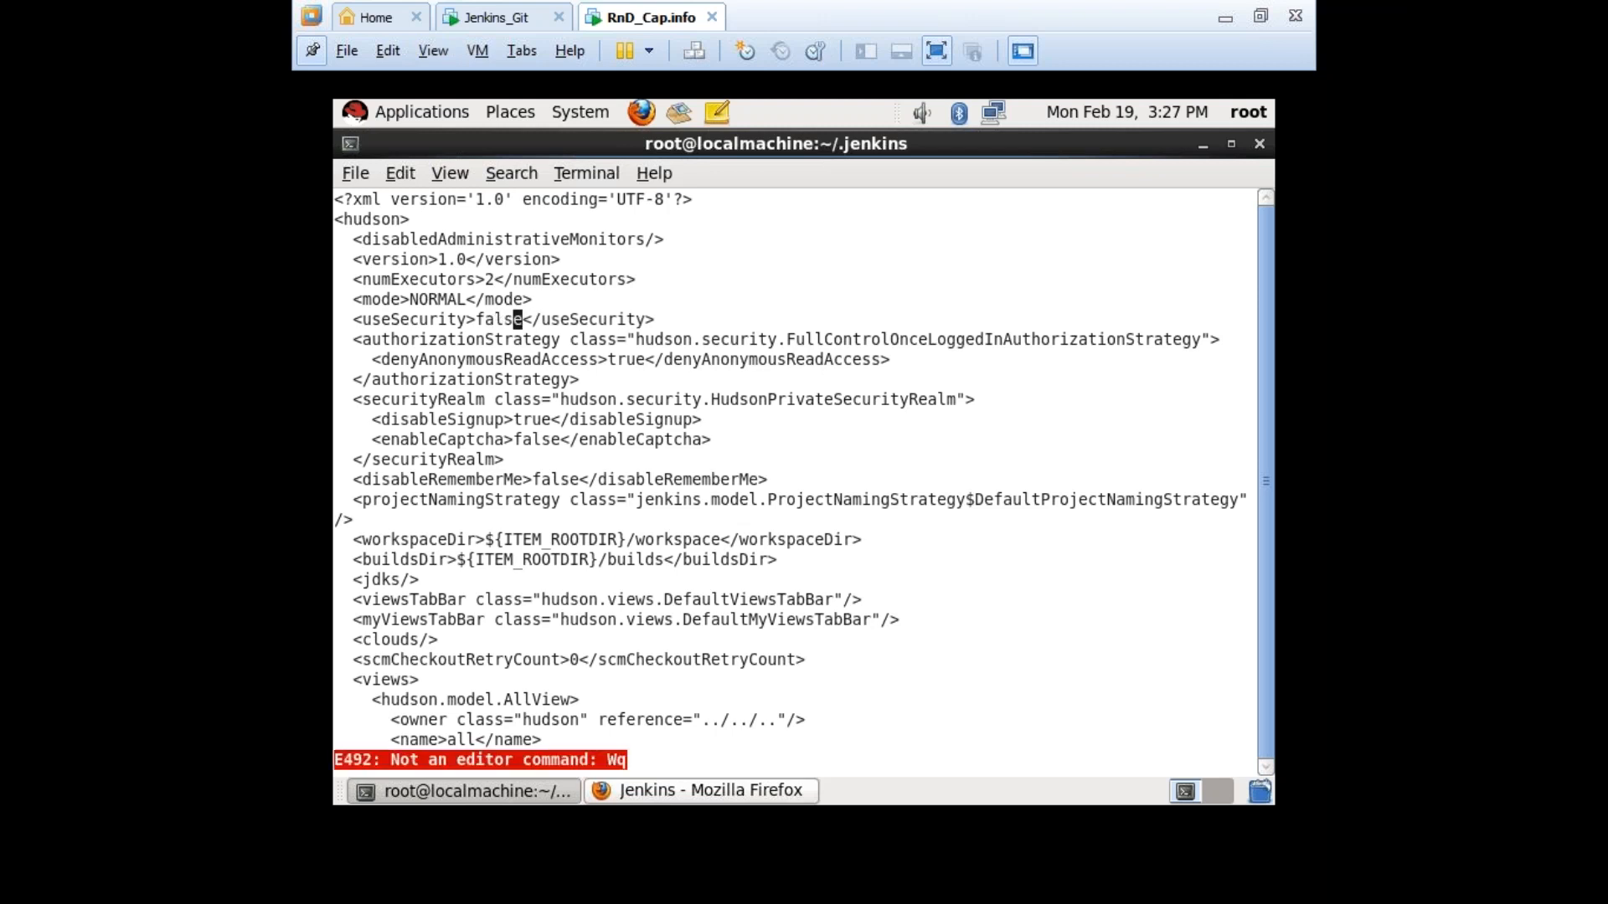
type(":wq")
key("Return")
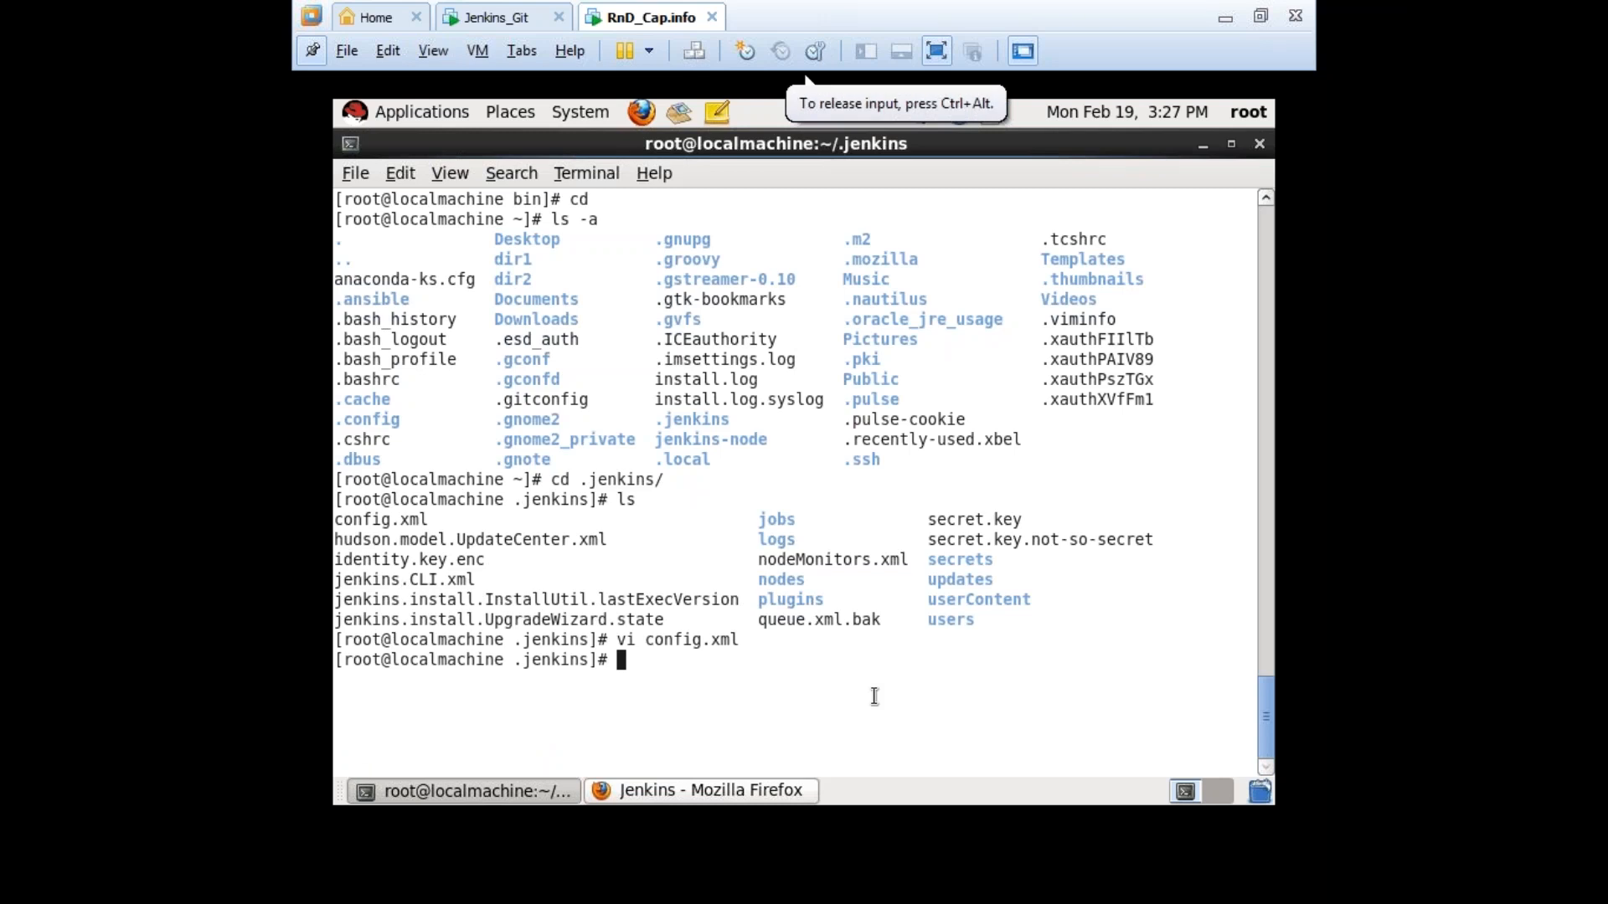
type("cd /tom")
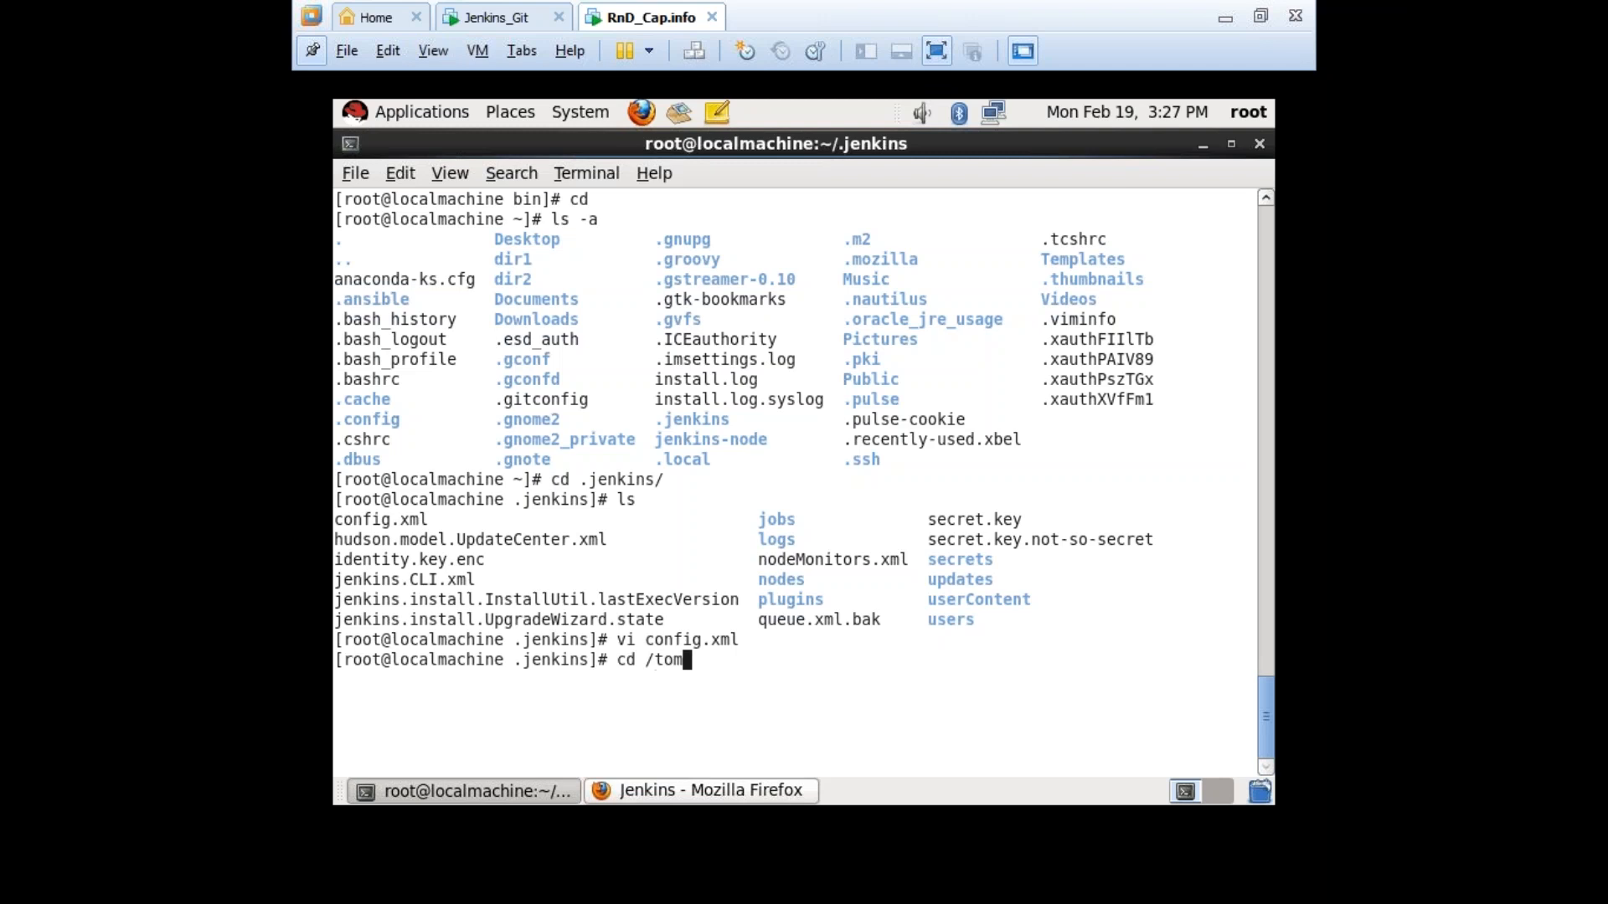
type("cat/bin/")
Restart Tomcat from /tomcat/bin by running ./shutdown.sh and then ./startup.sh.
key("Return")
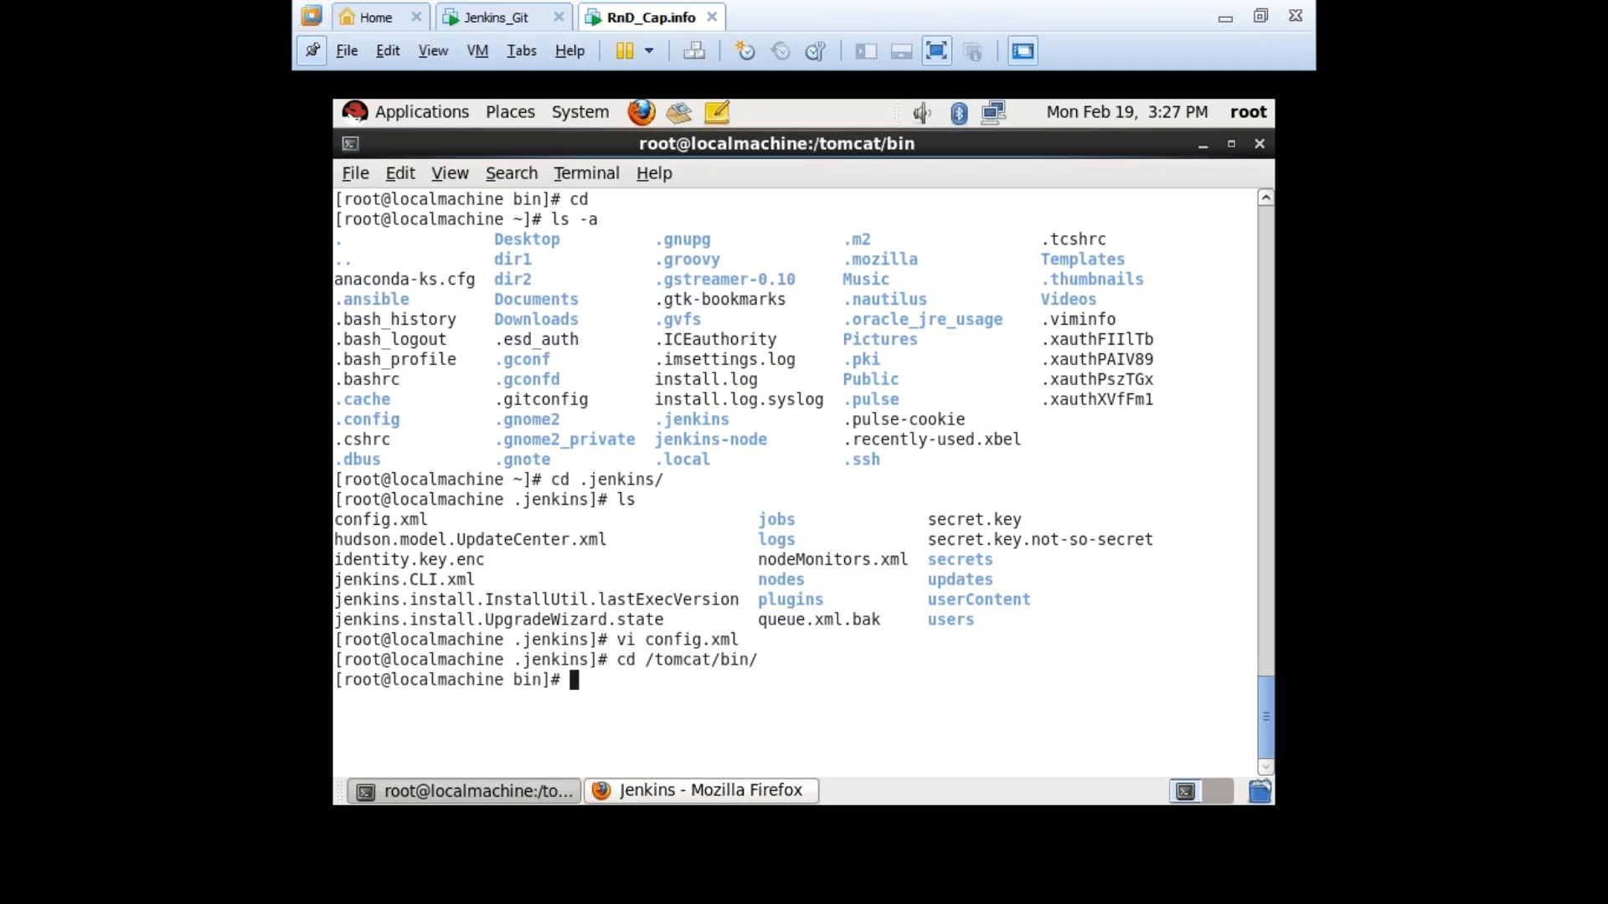
type("./shutdown.sh")
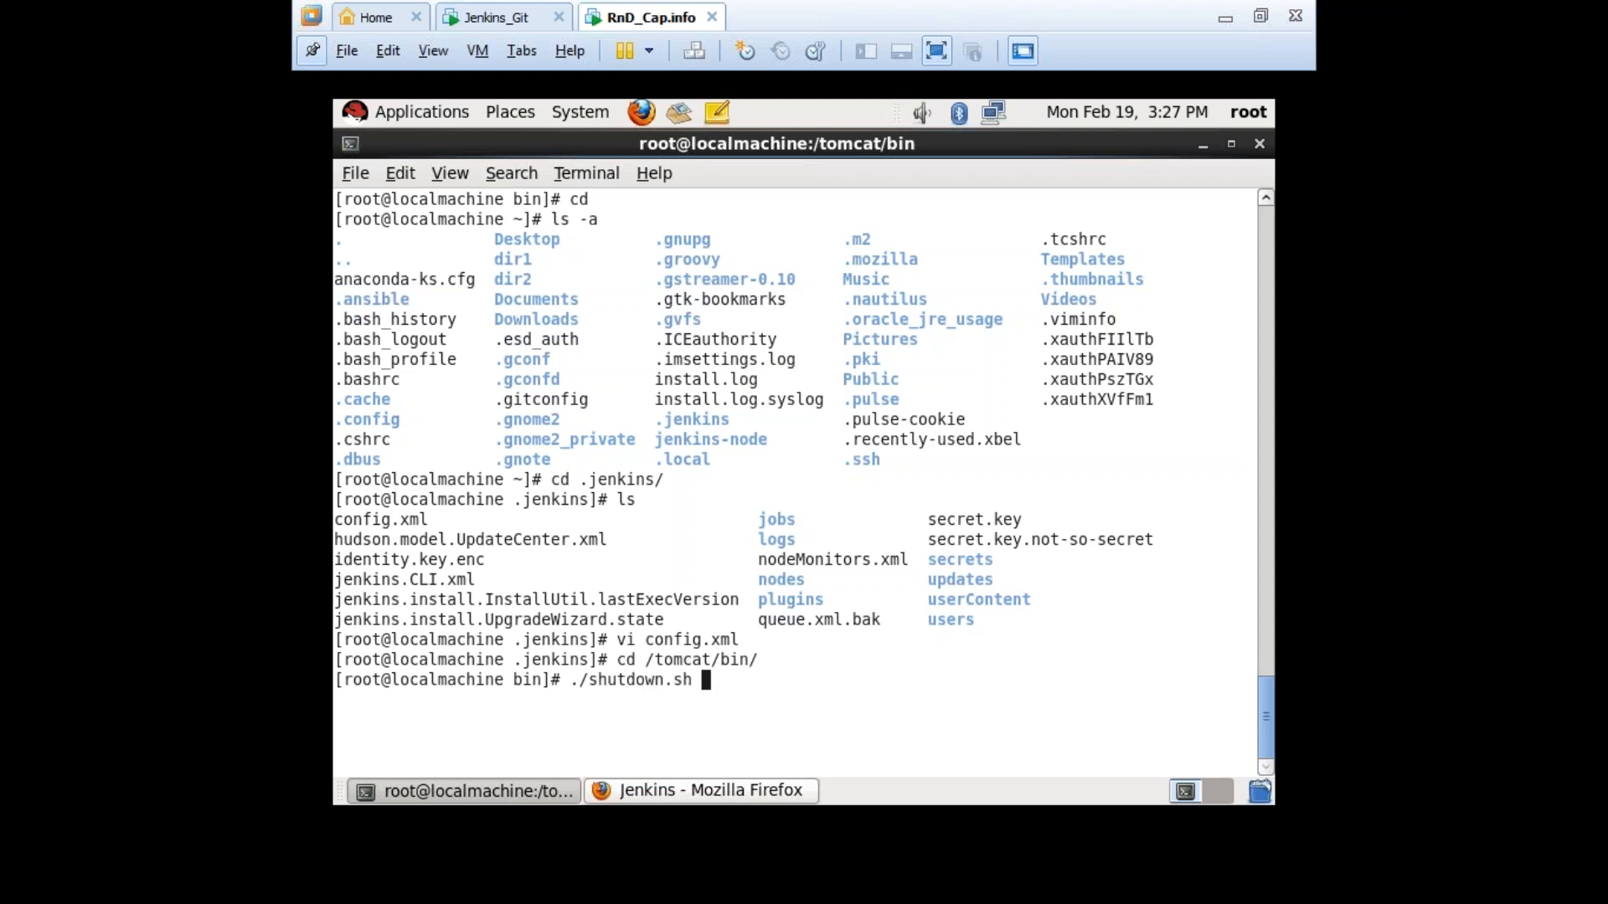
key("Return")
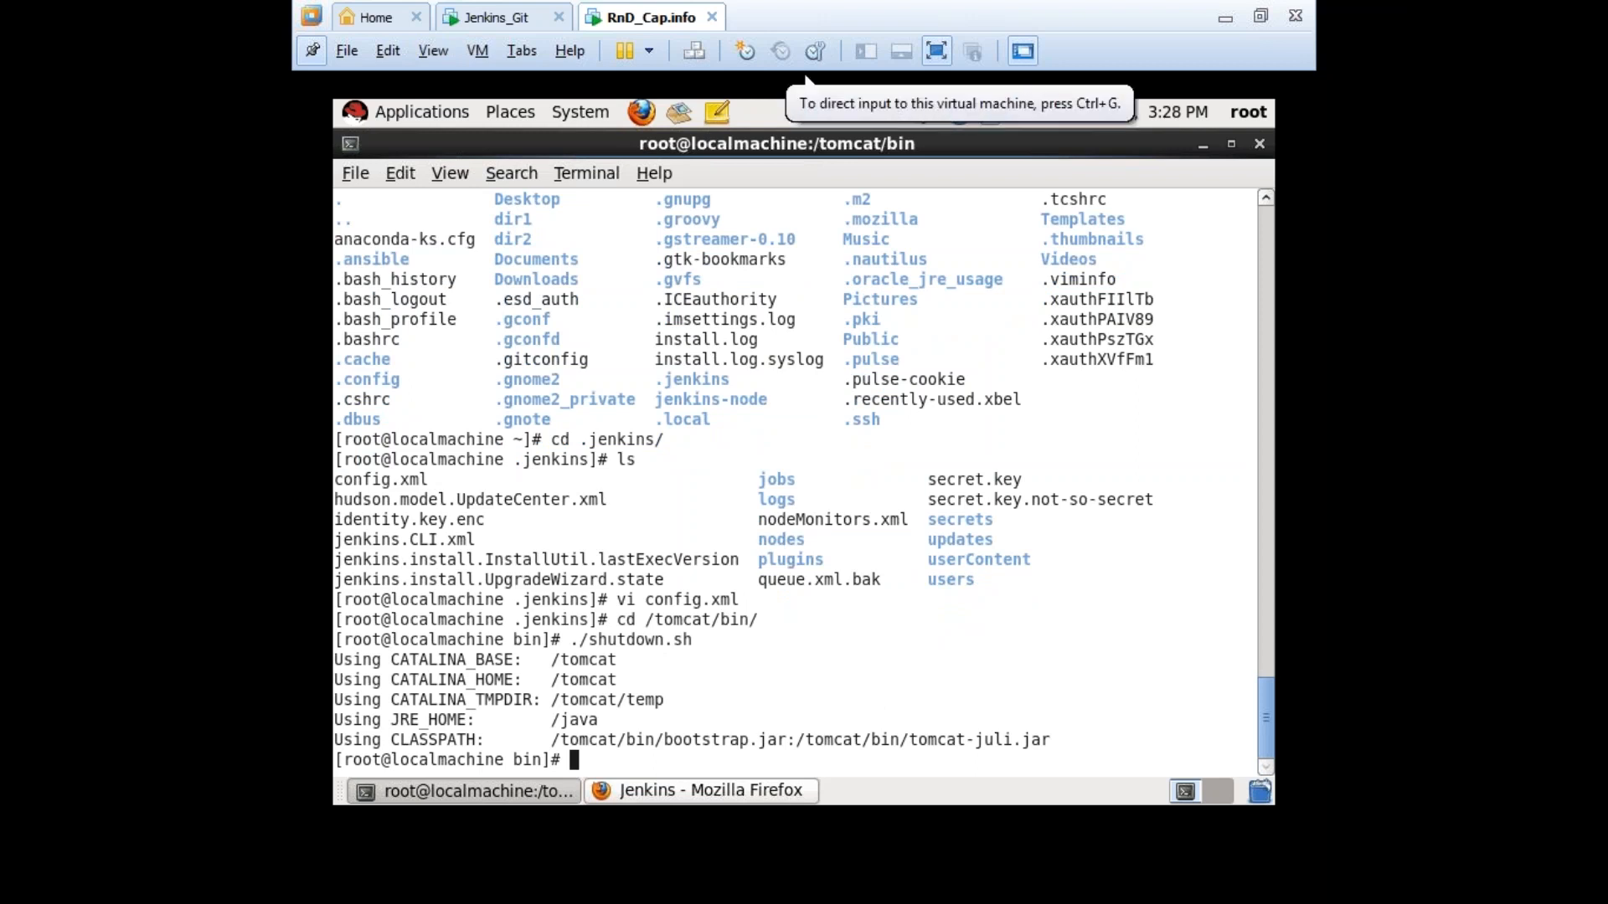
key("ctrl+g")
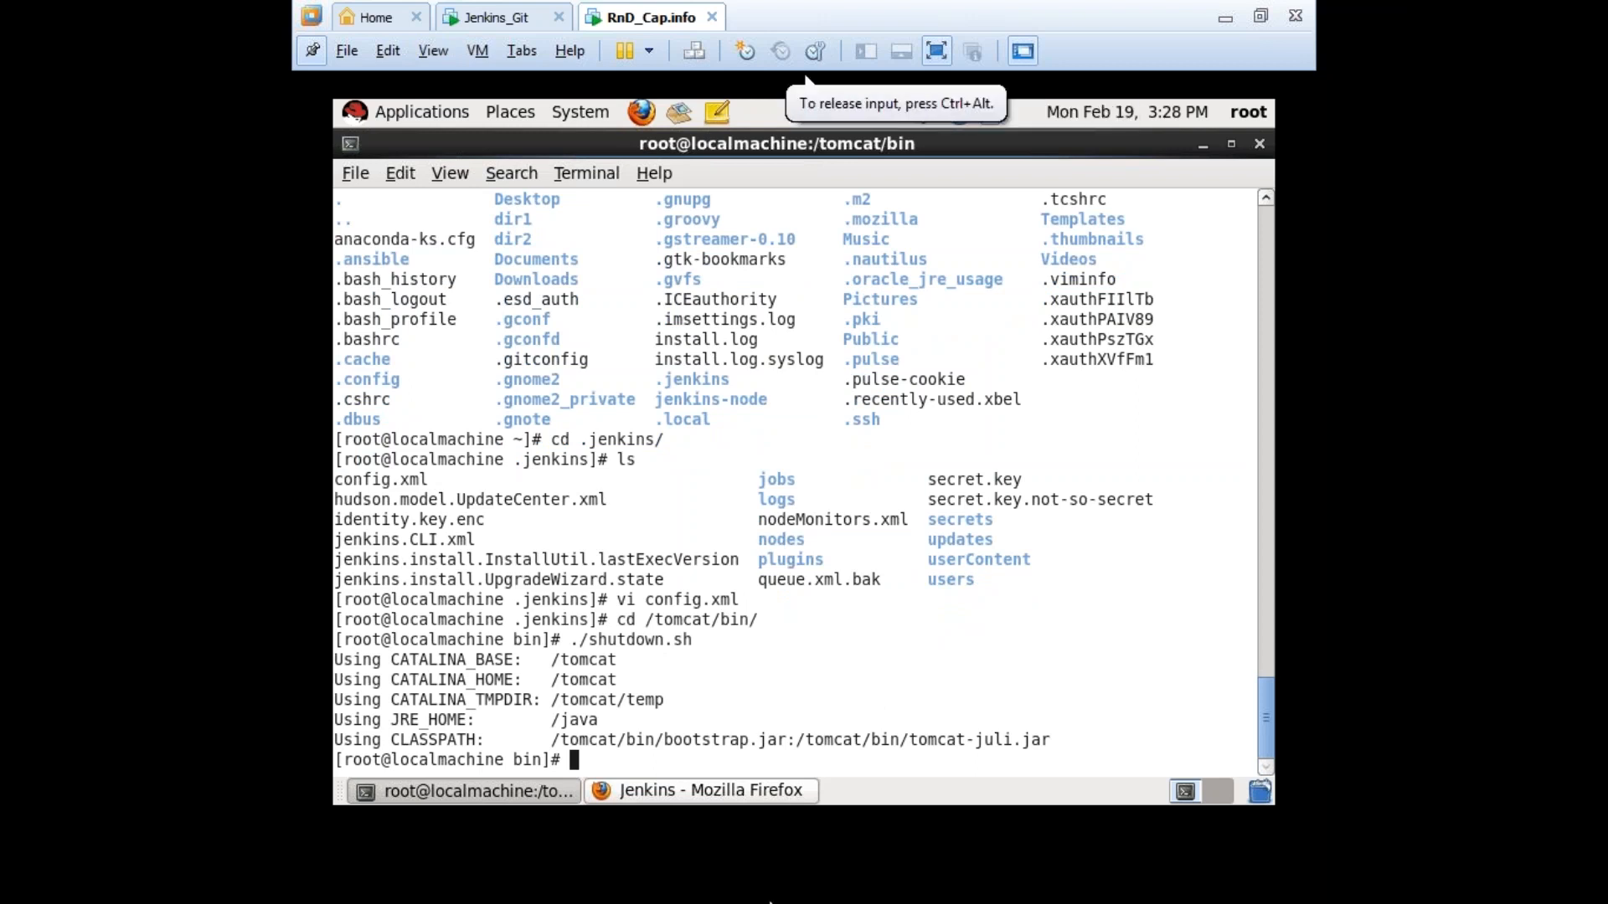
type("./startup.sh")
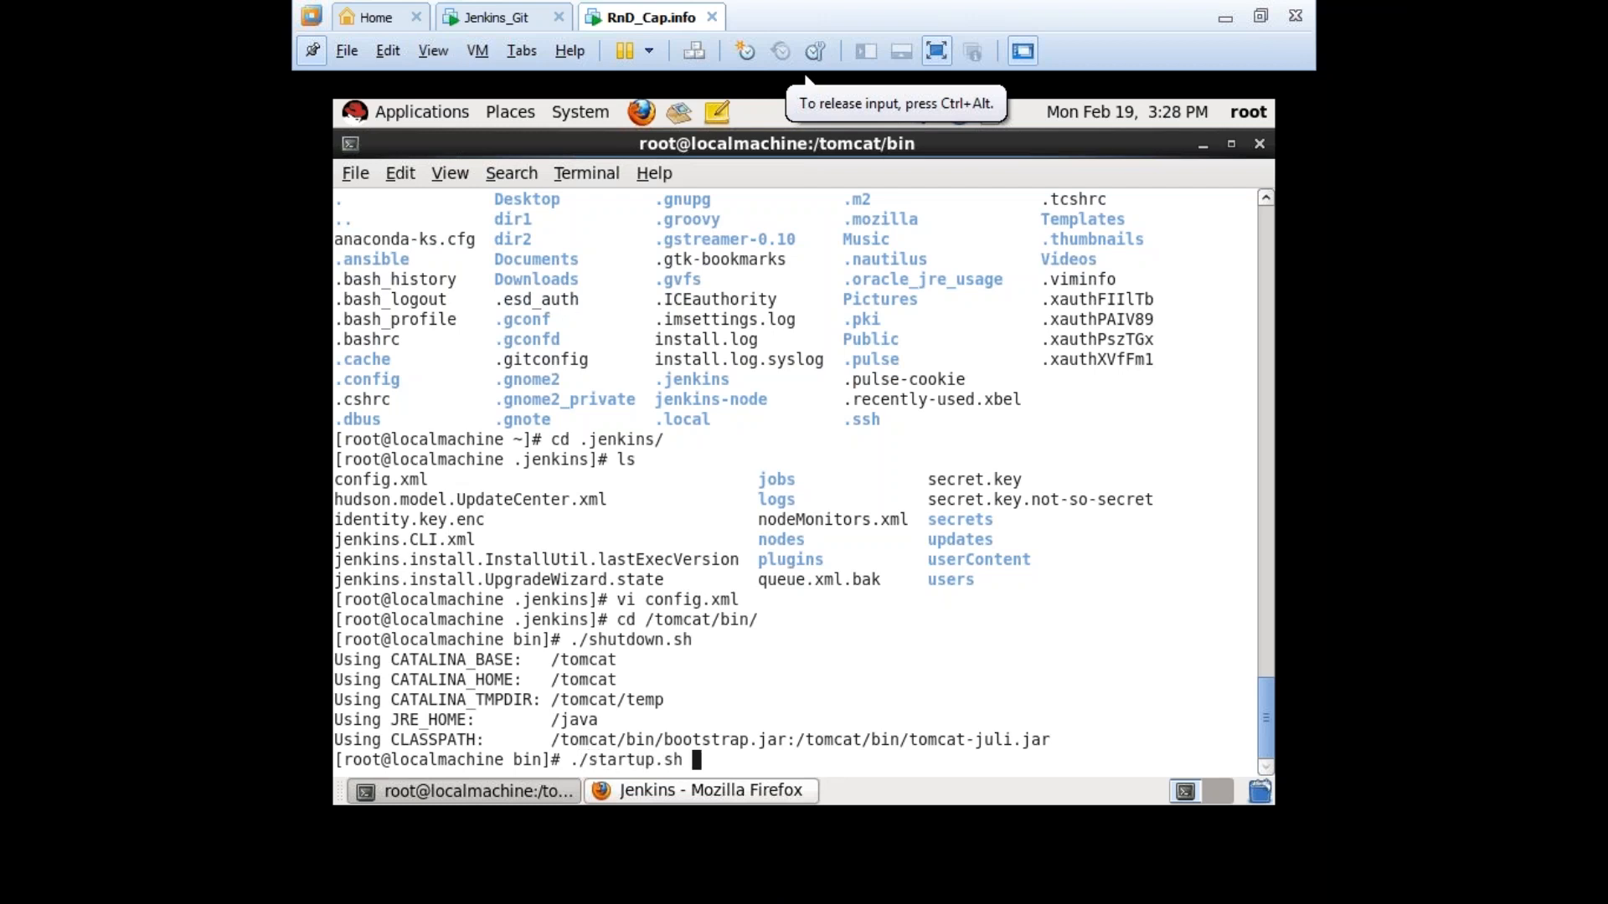
key("Return")
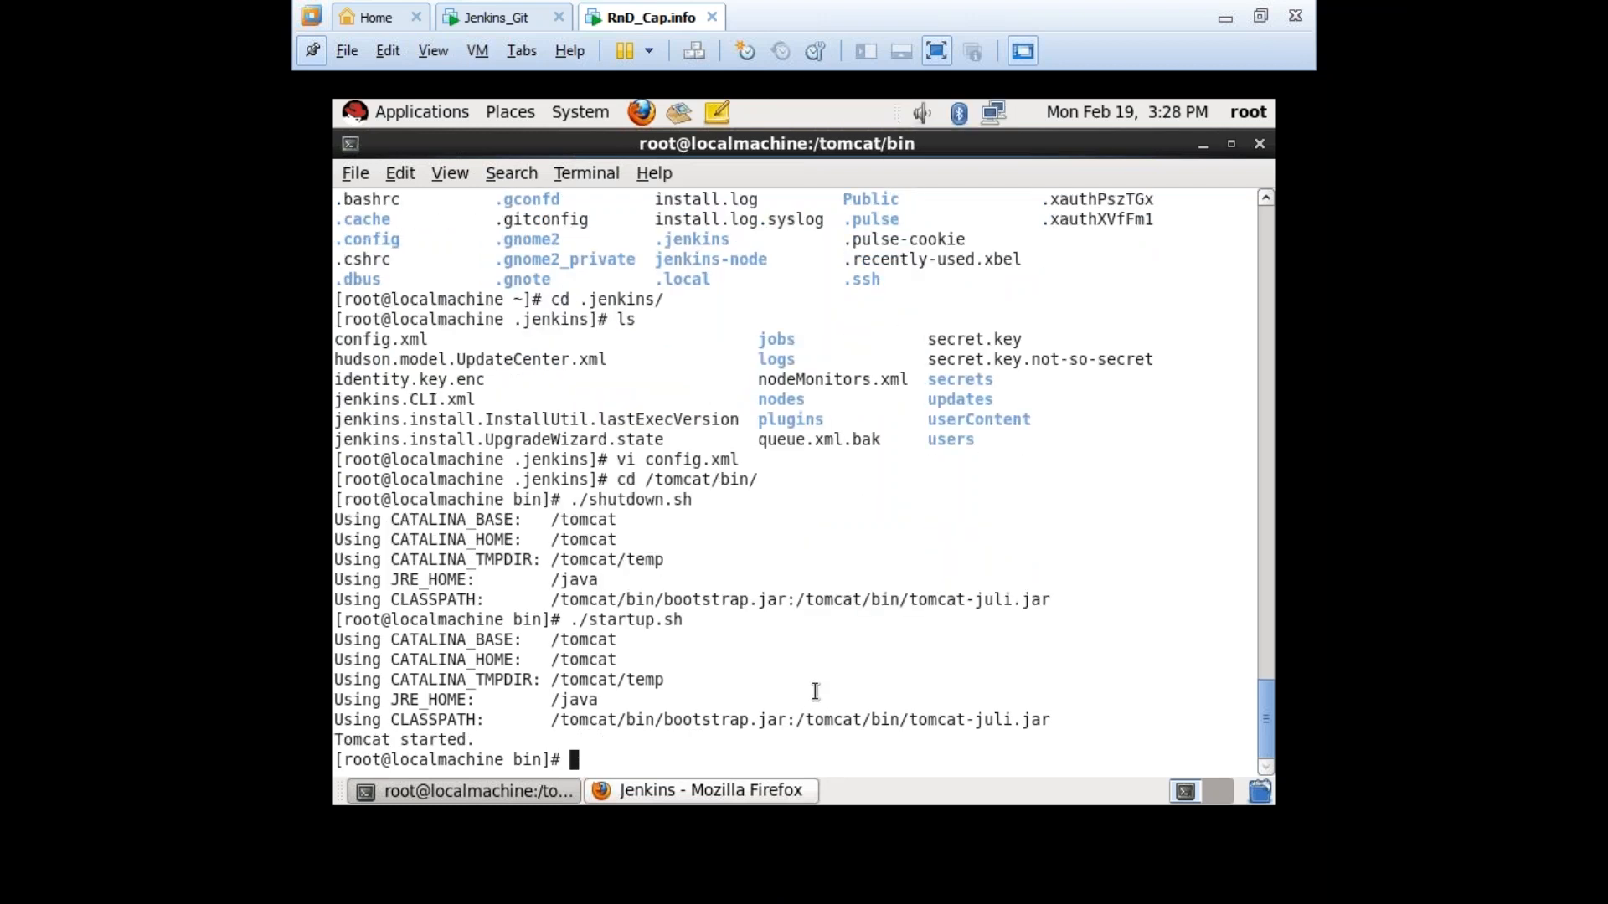
left_click(700, 791)
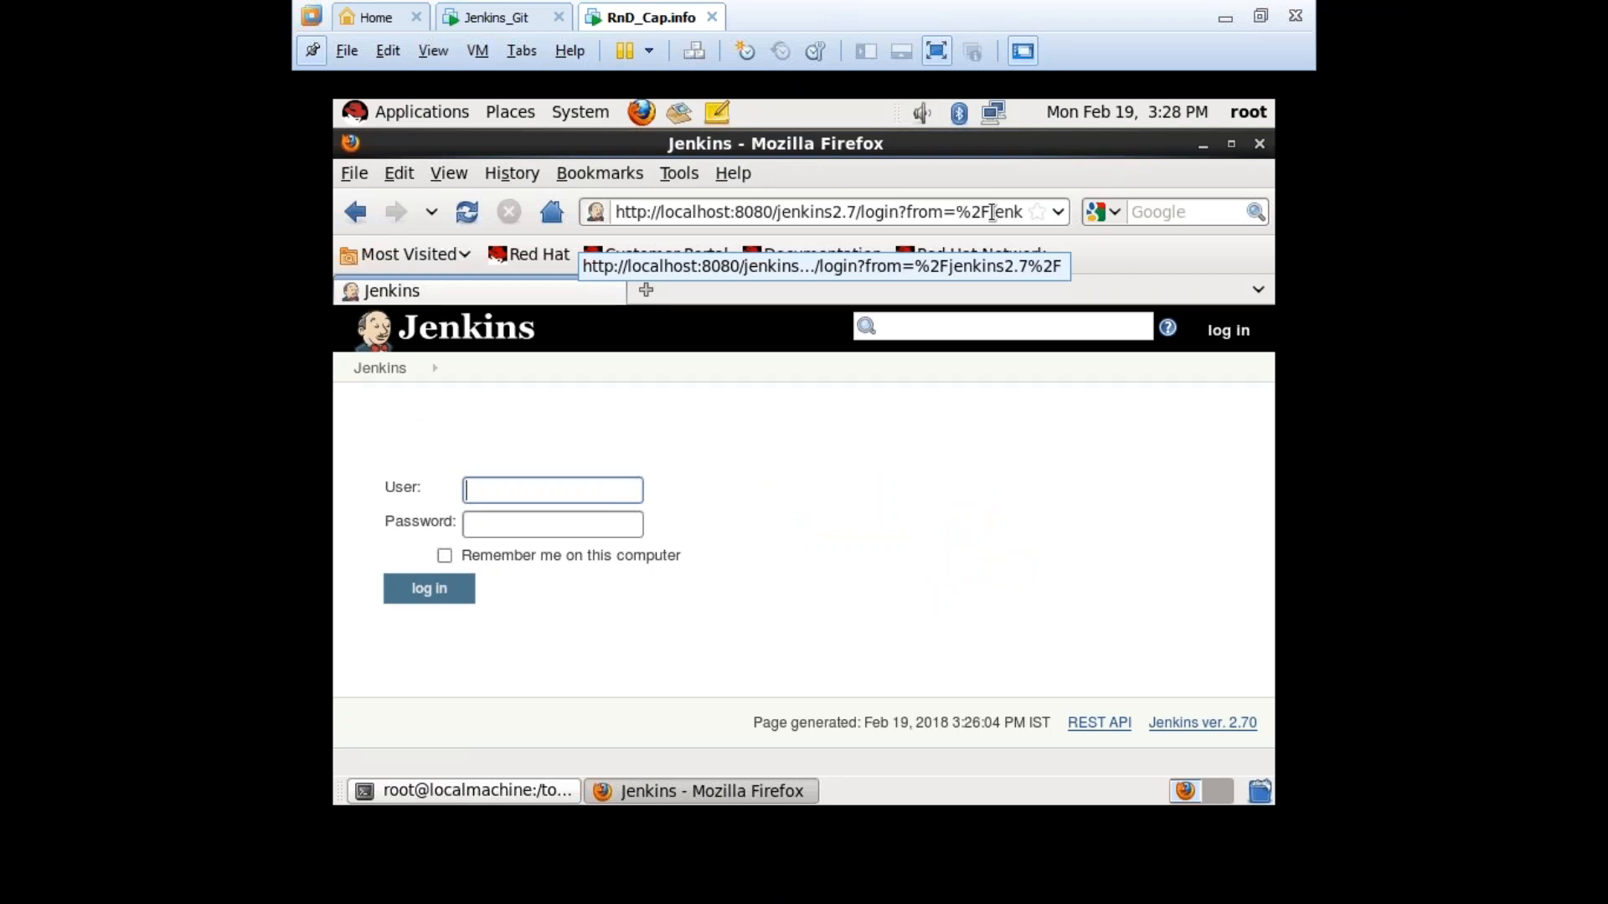
left_click(916, 219)
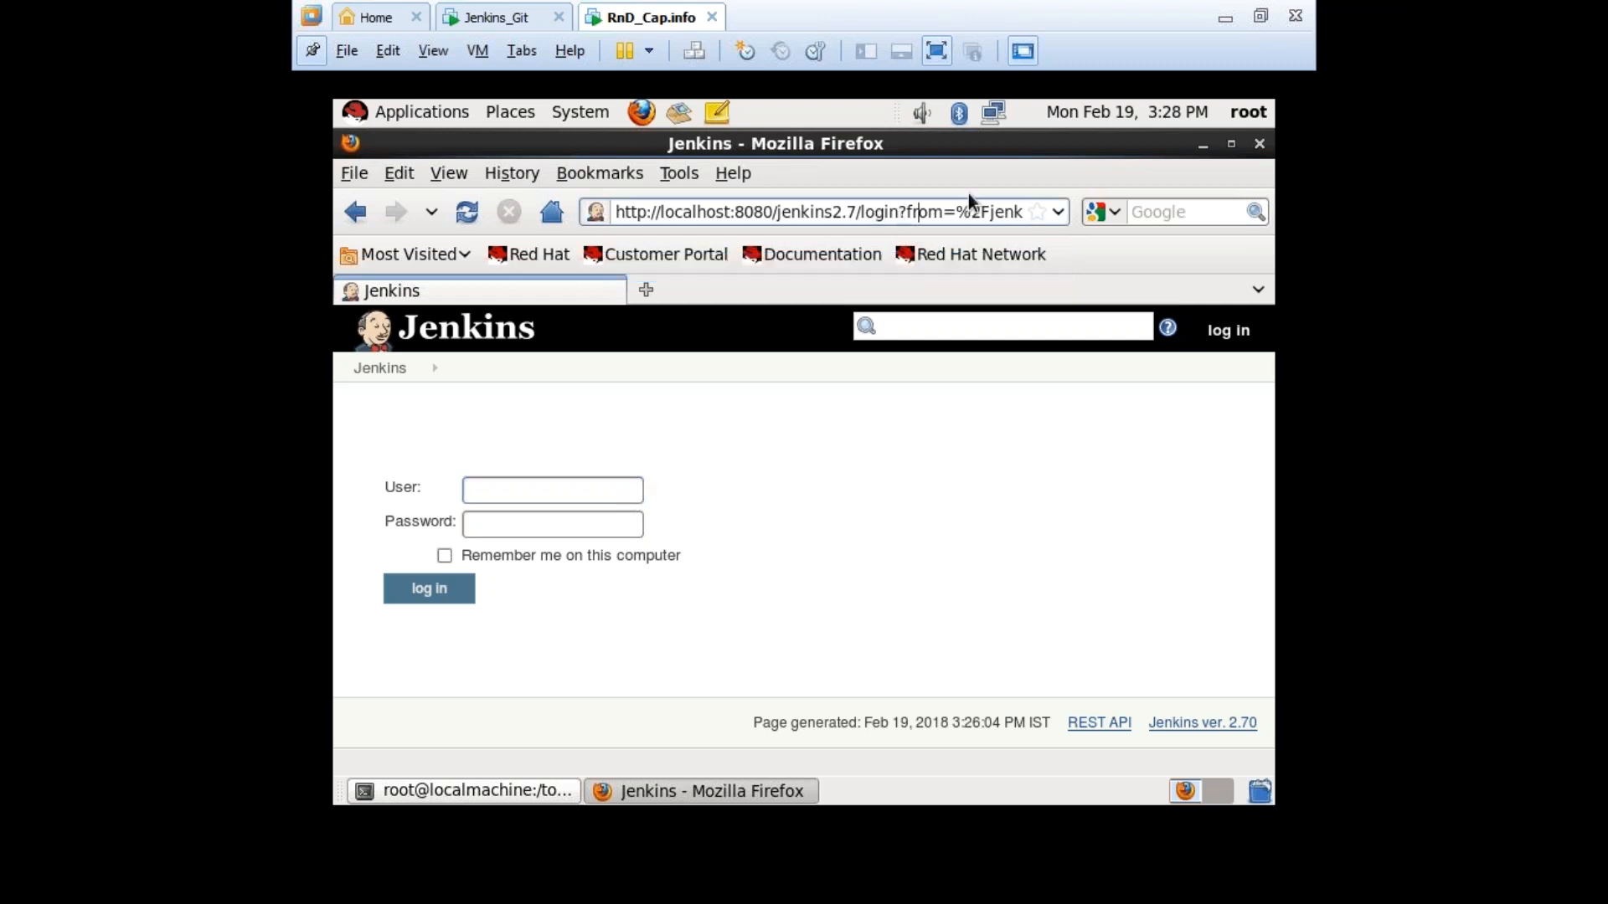
triple_click(999, 211)
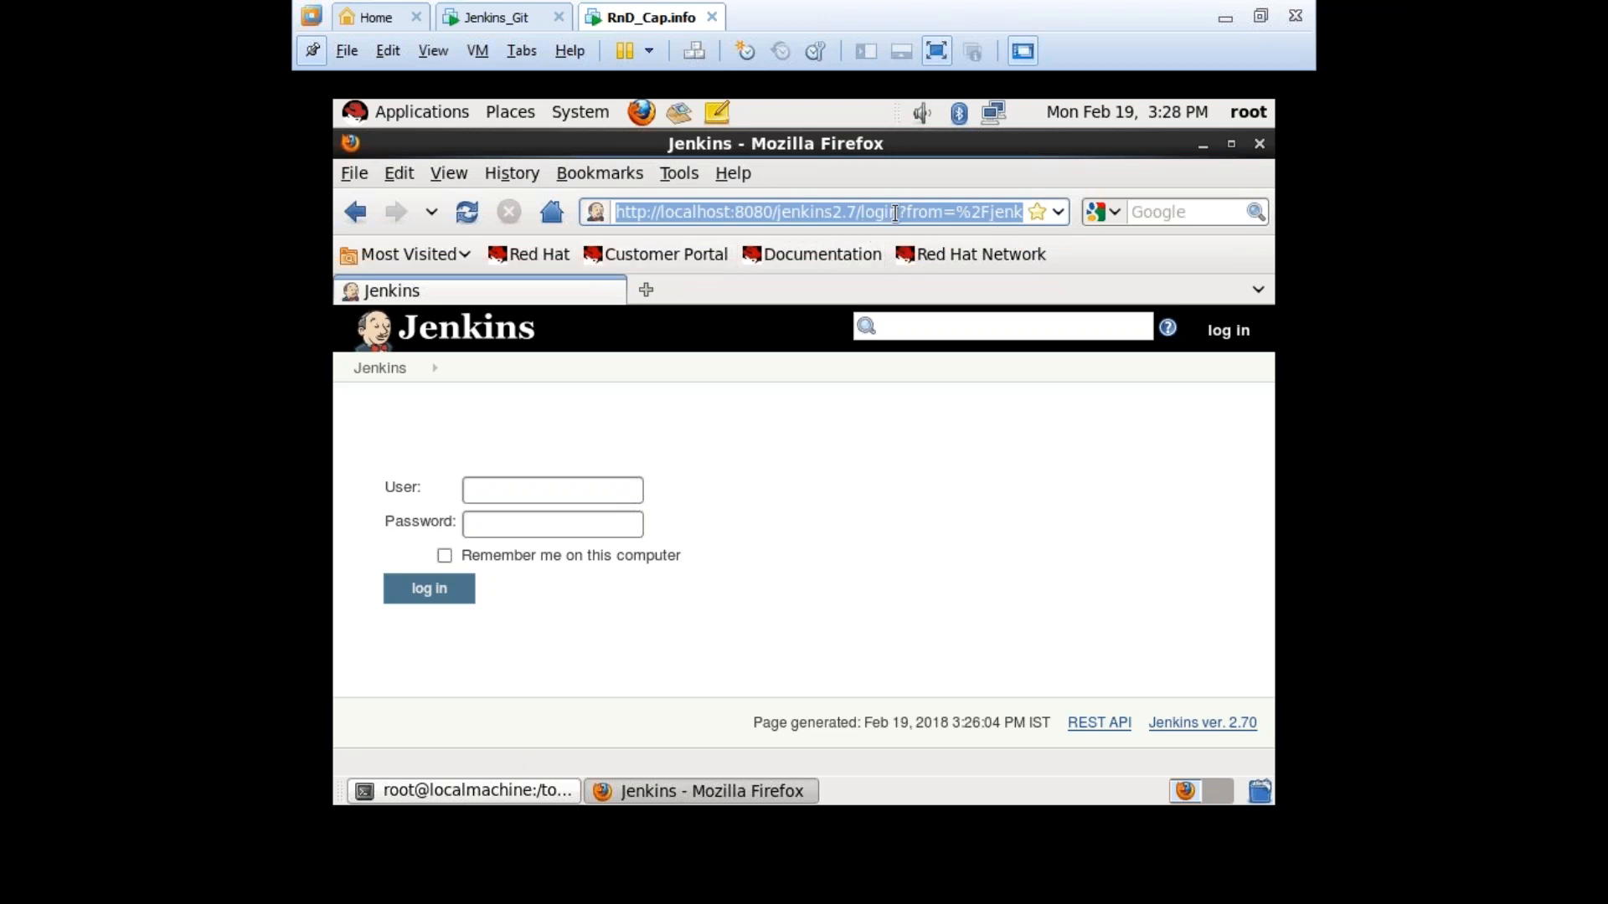
type("ht")
key("Down")
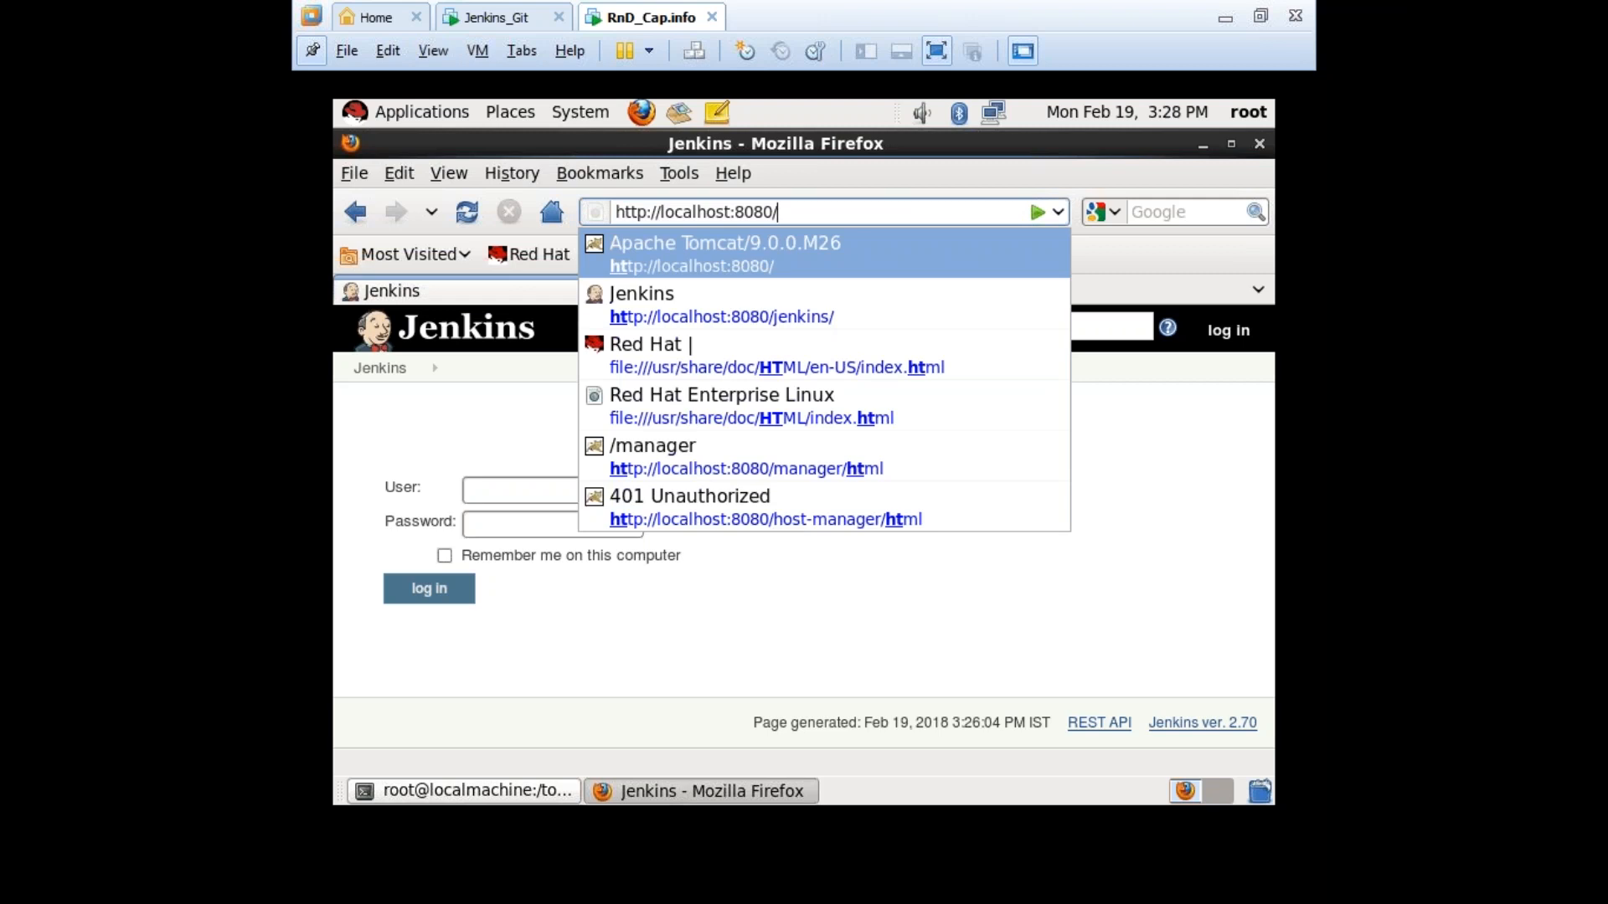
key("Return")
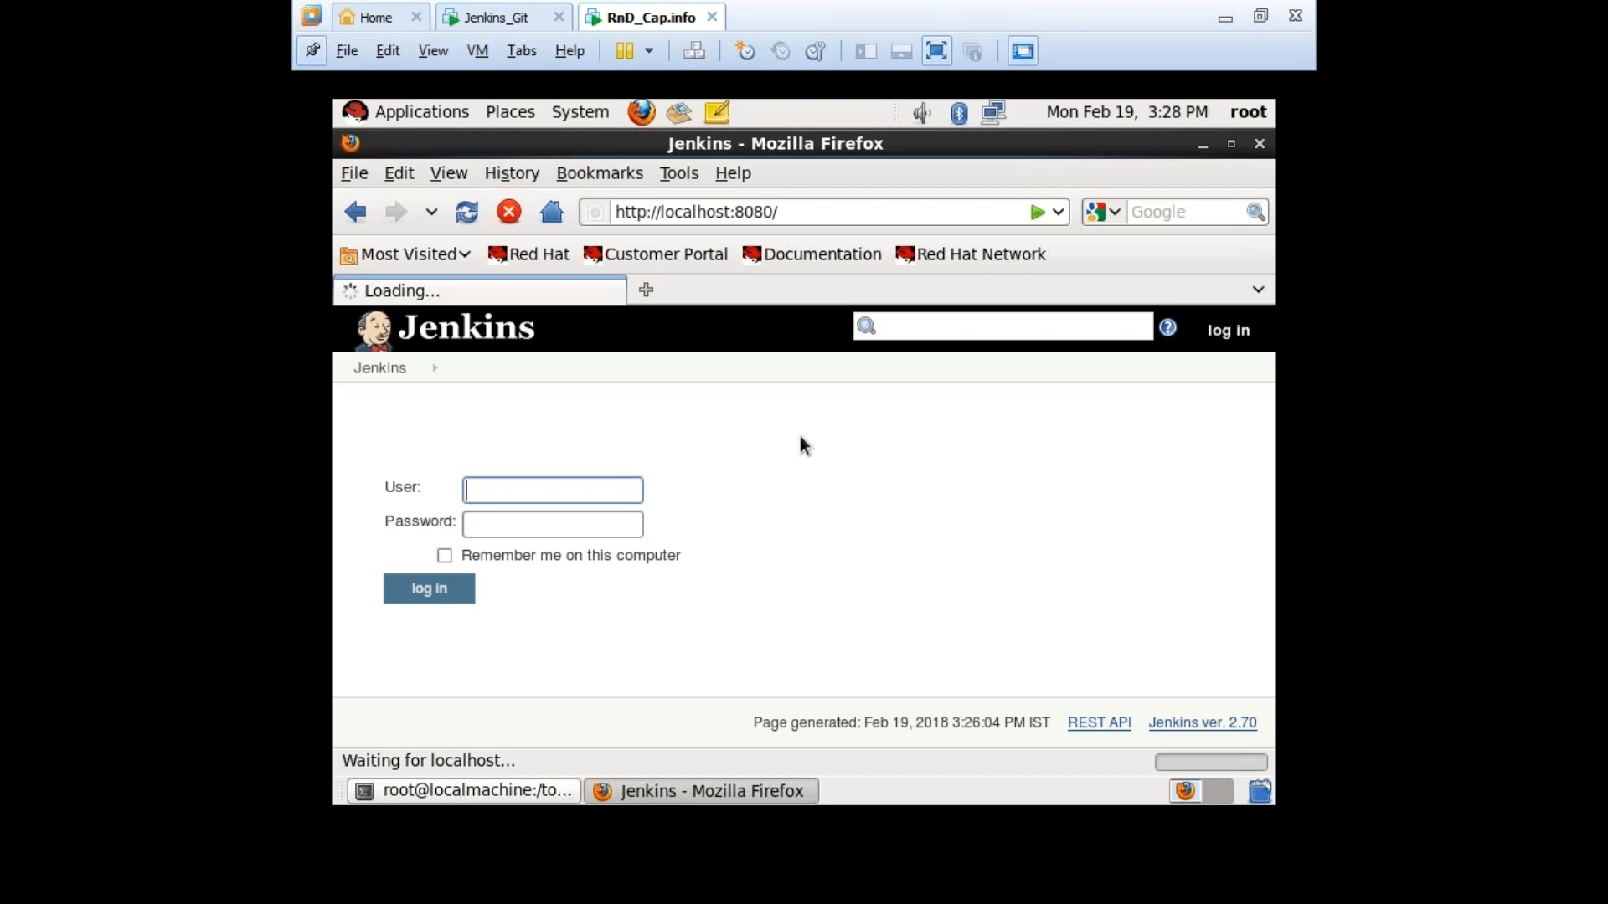
left_click(766, 479)
left_click(812, 218)
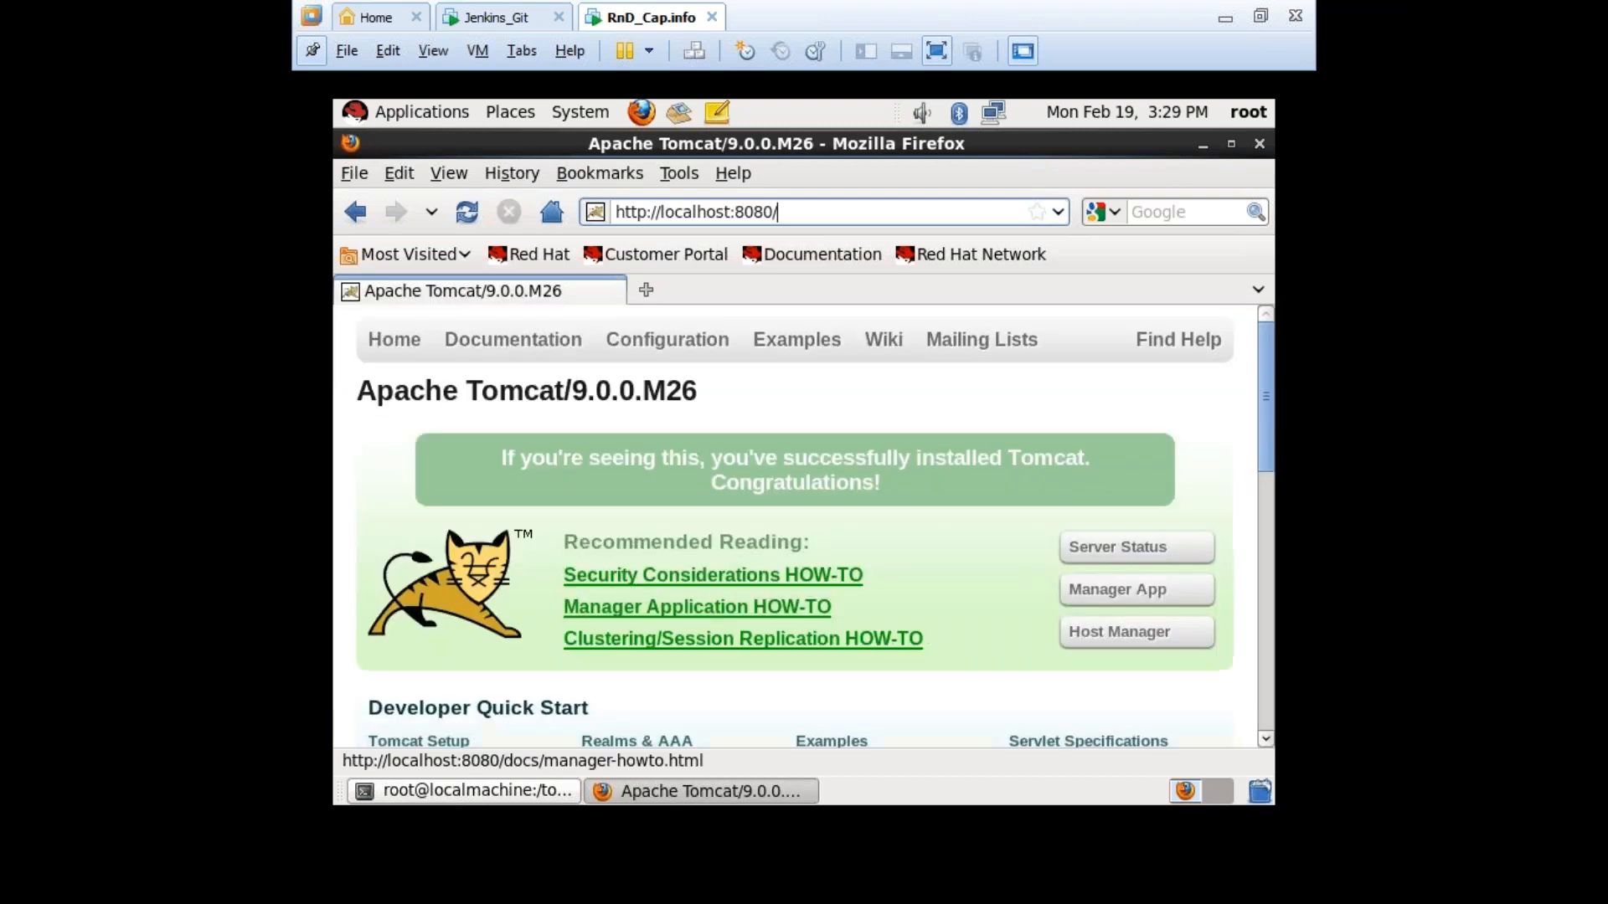
From Tomcat Manager, launch the Jenkins v2.70 app at /jenkins2.7 and exit VMware full screen.
left_click(1154, 590)
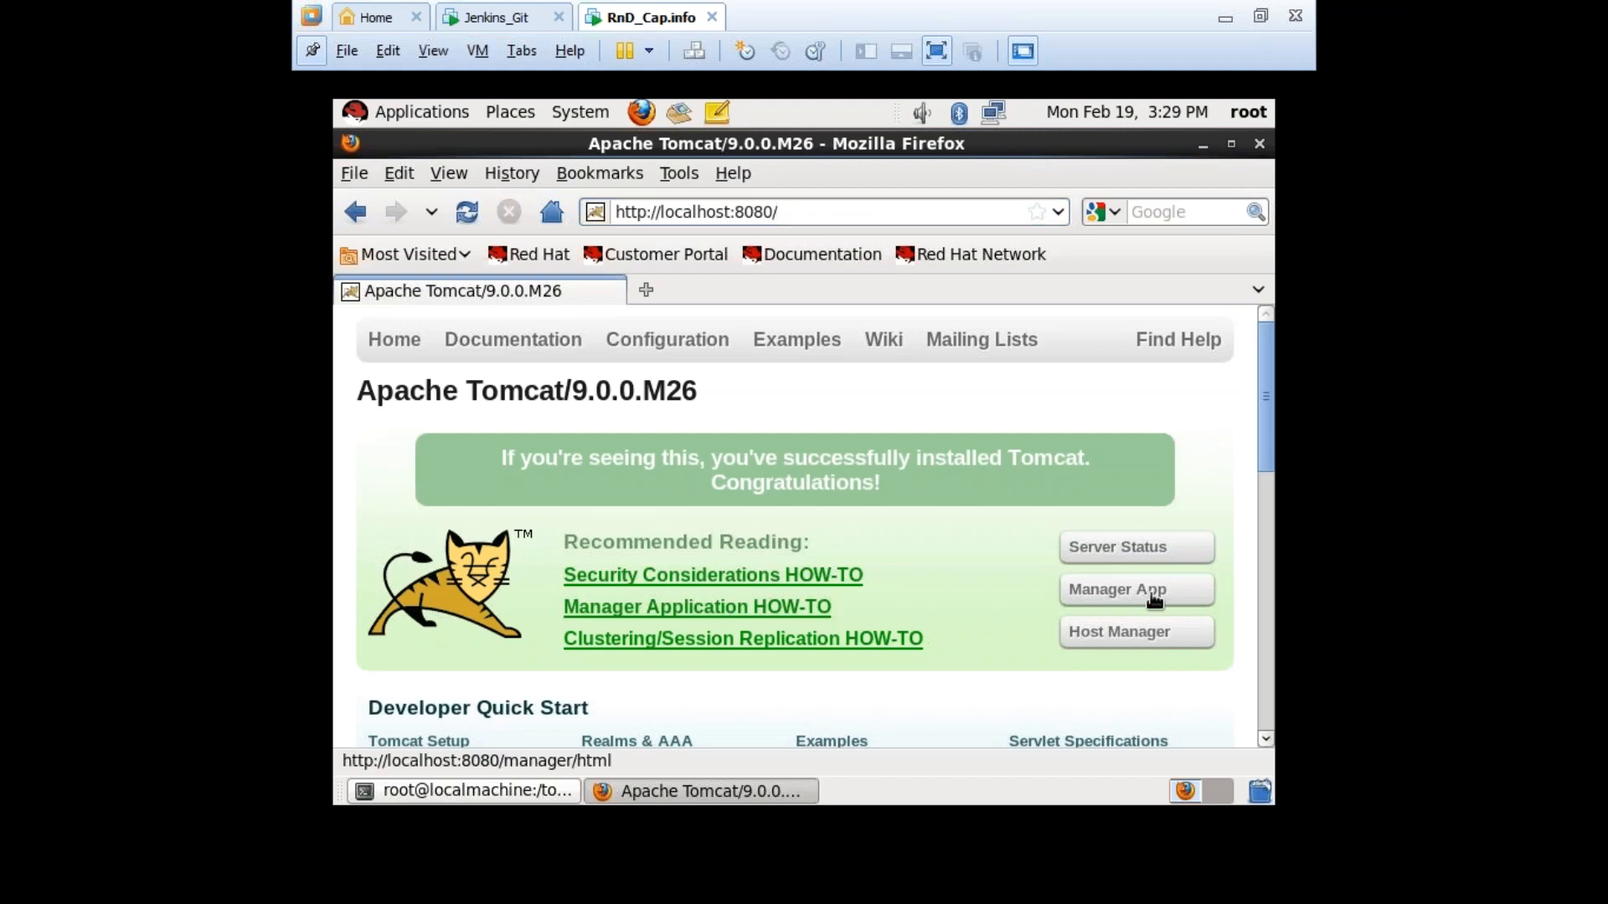
scroll(657, 564, "down", 2)
scroll(714, 524, "down", 6)
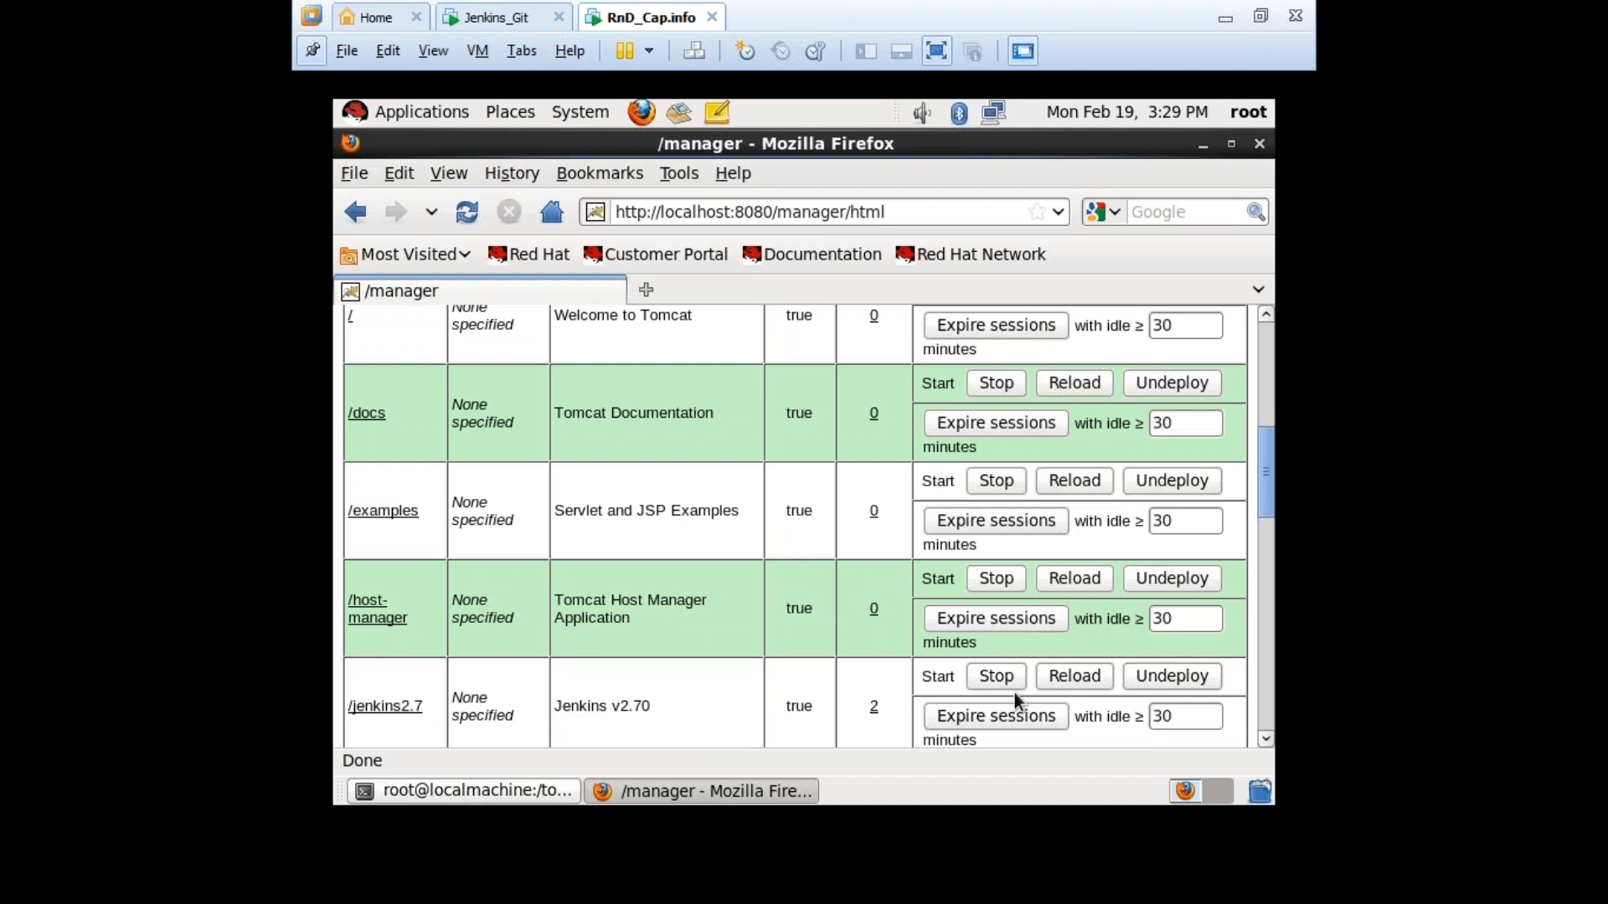
left_click(381, 710)
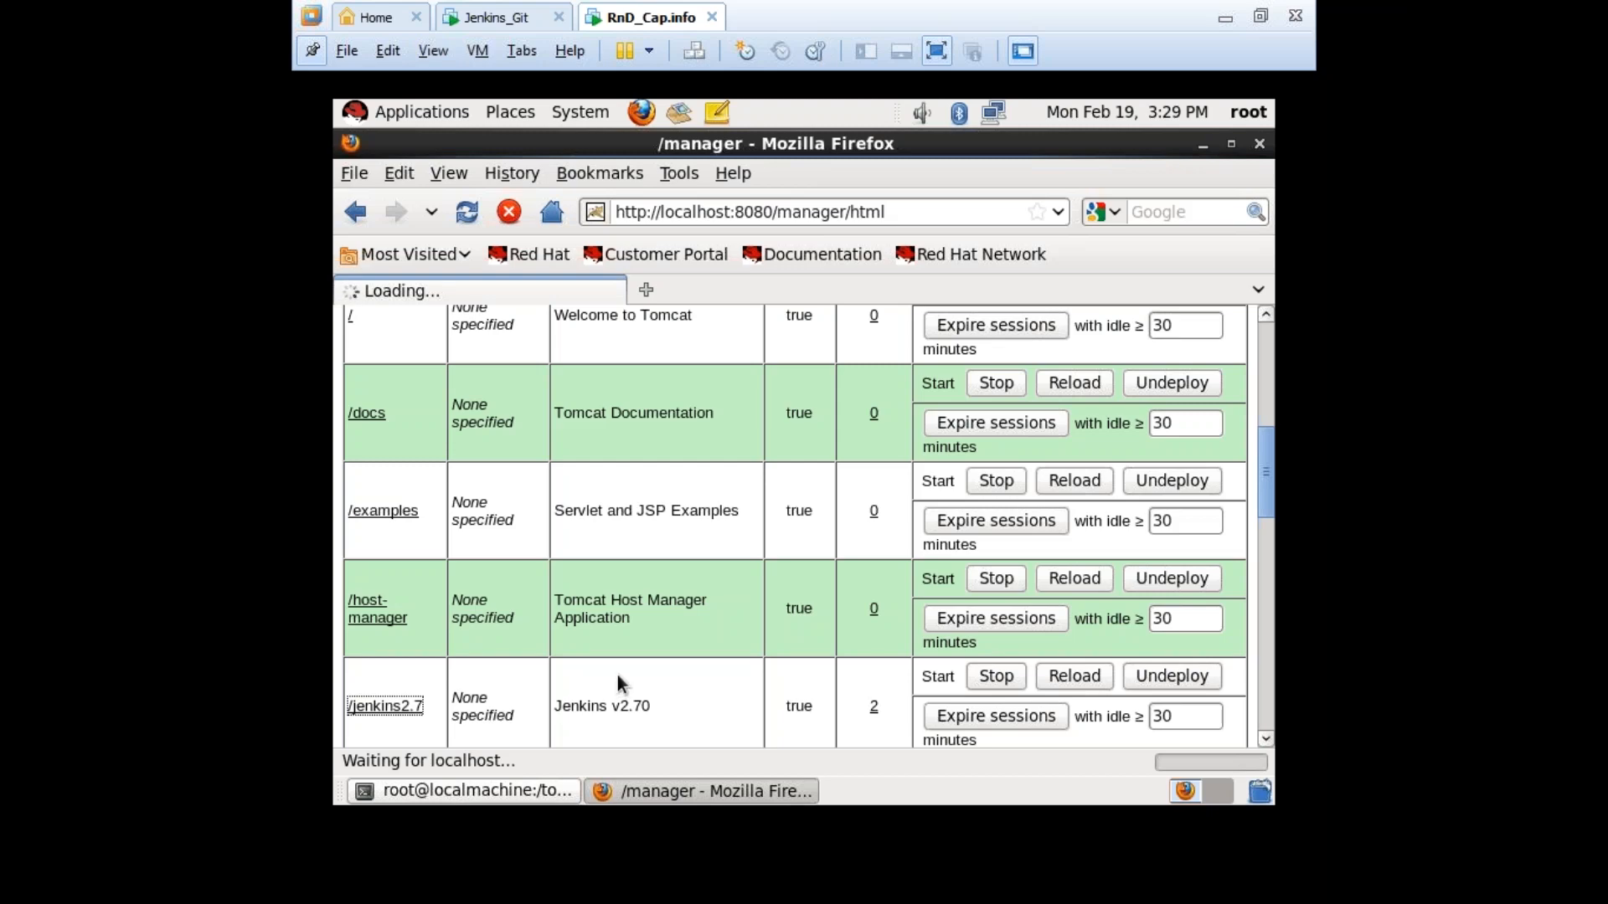
key("ctrl+alt+Return")
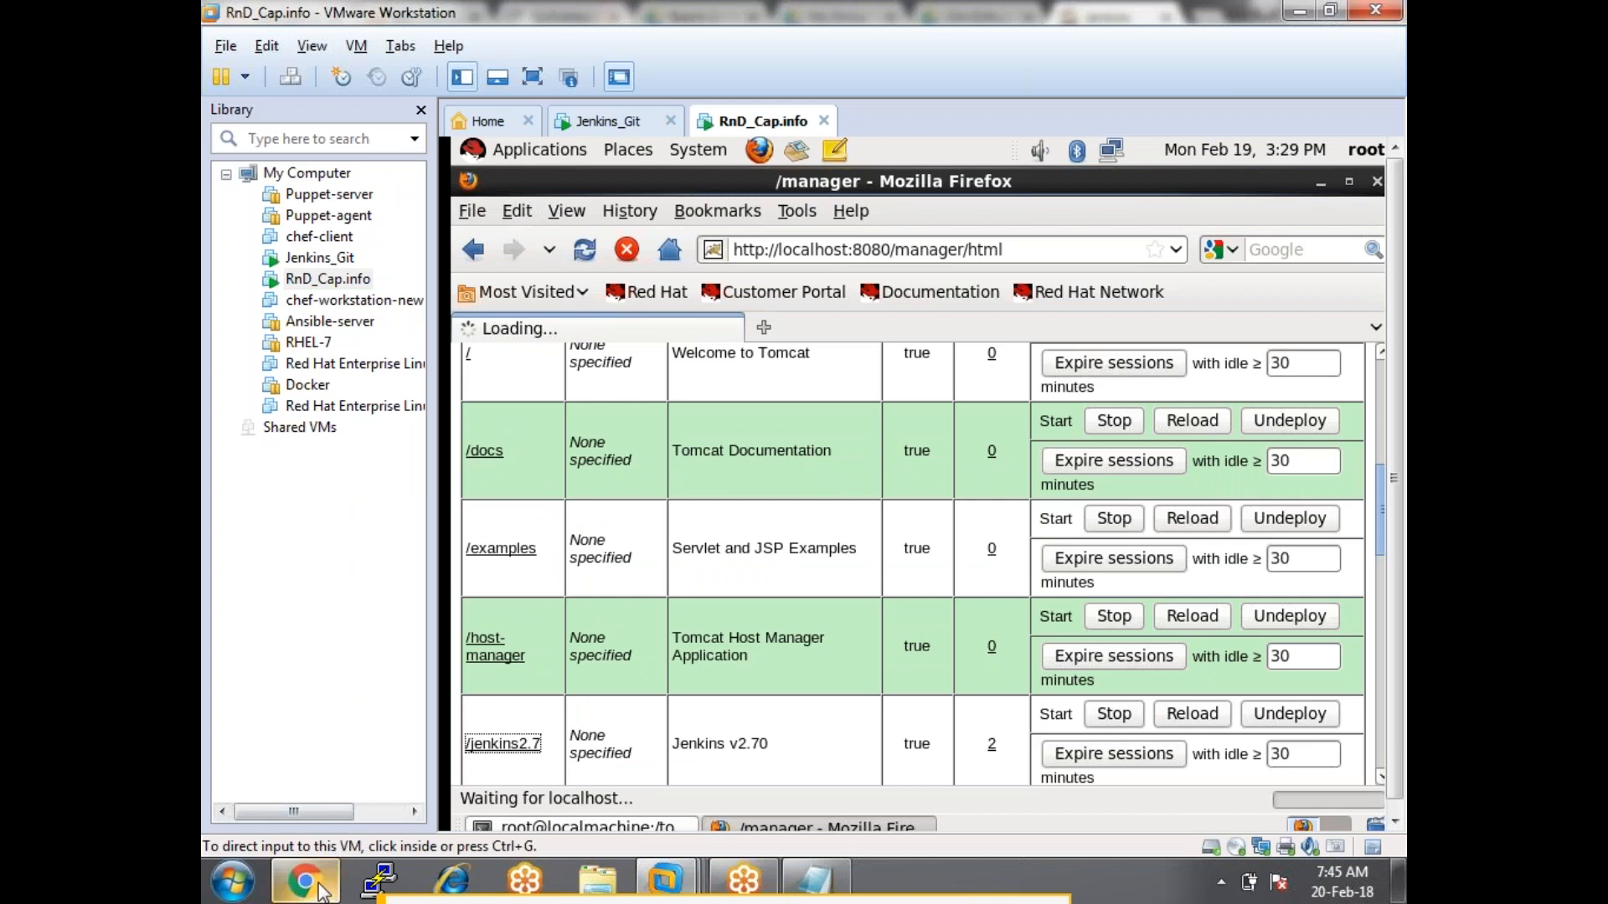
In the host's Chrome, strip the login redirect from the address and load jenkins2.7/.
left_click(306, 881)
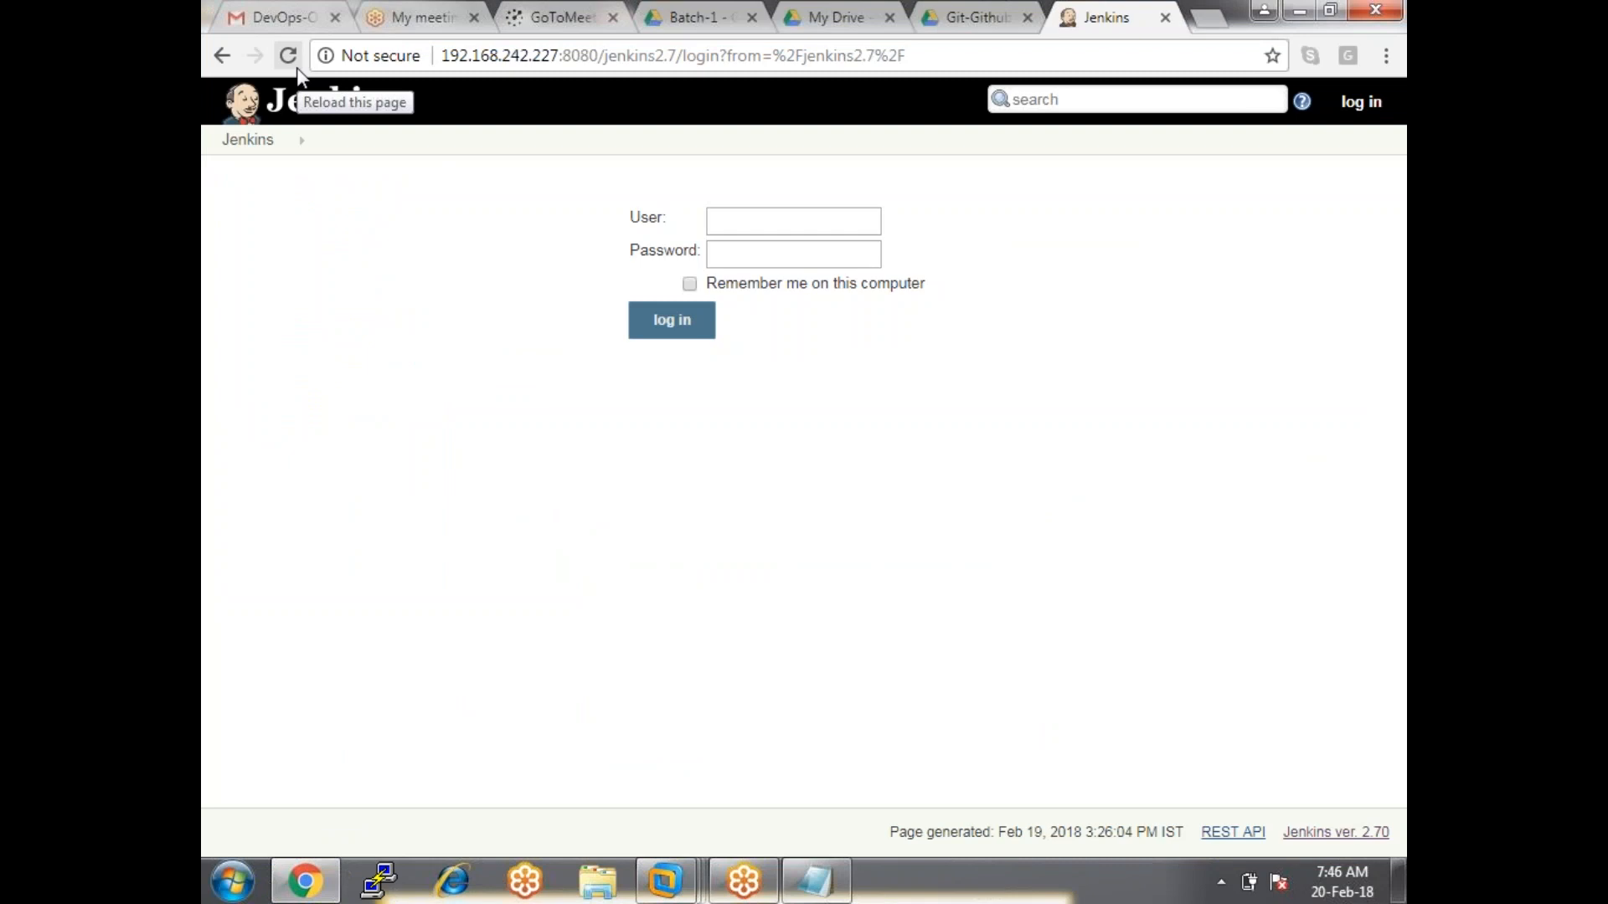
left_click_drag(963, 58, 683, 46)
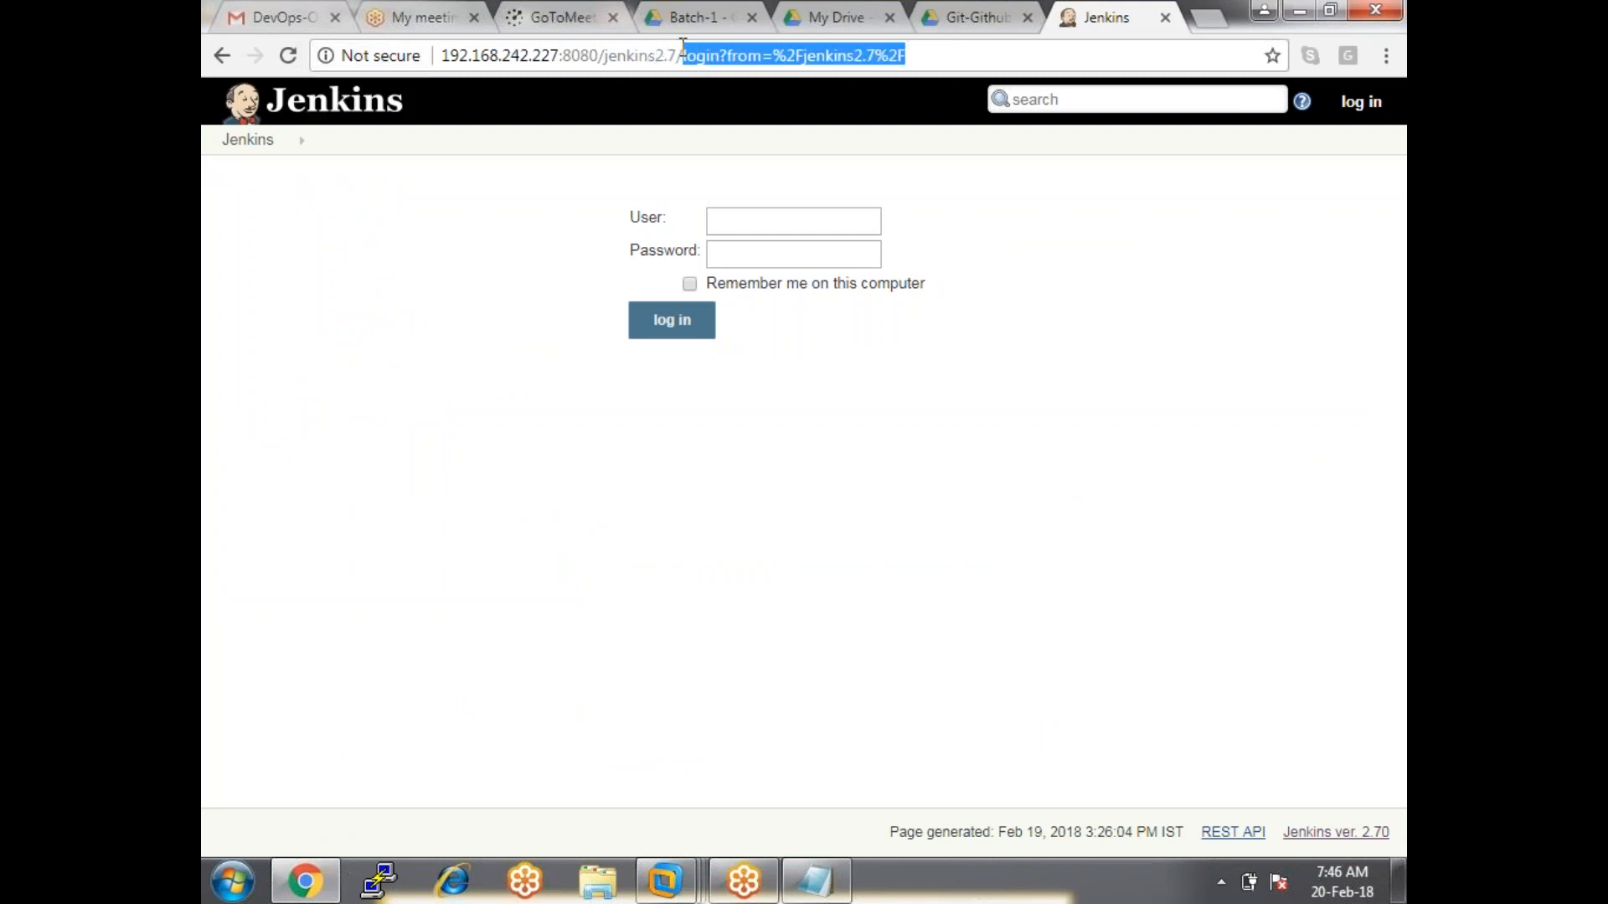
key("BackSpace")
key("Return")
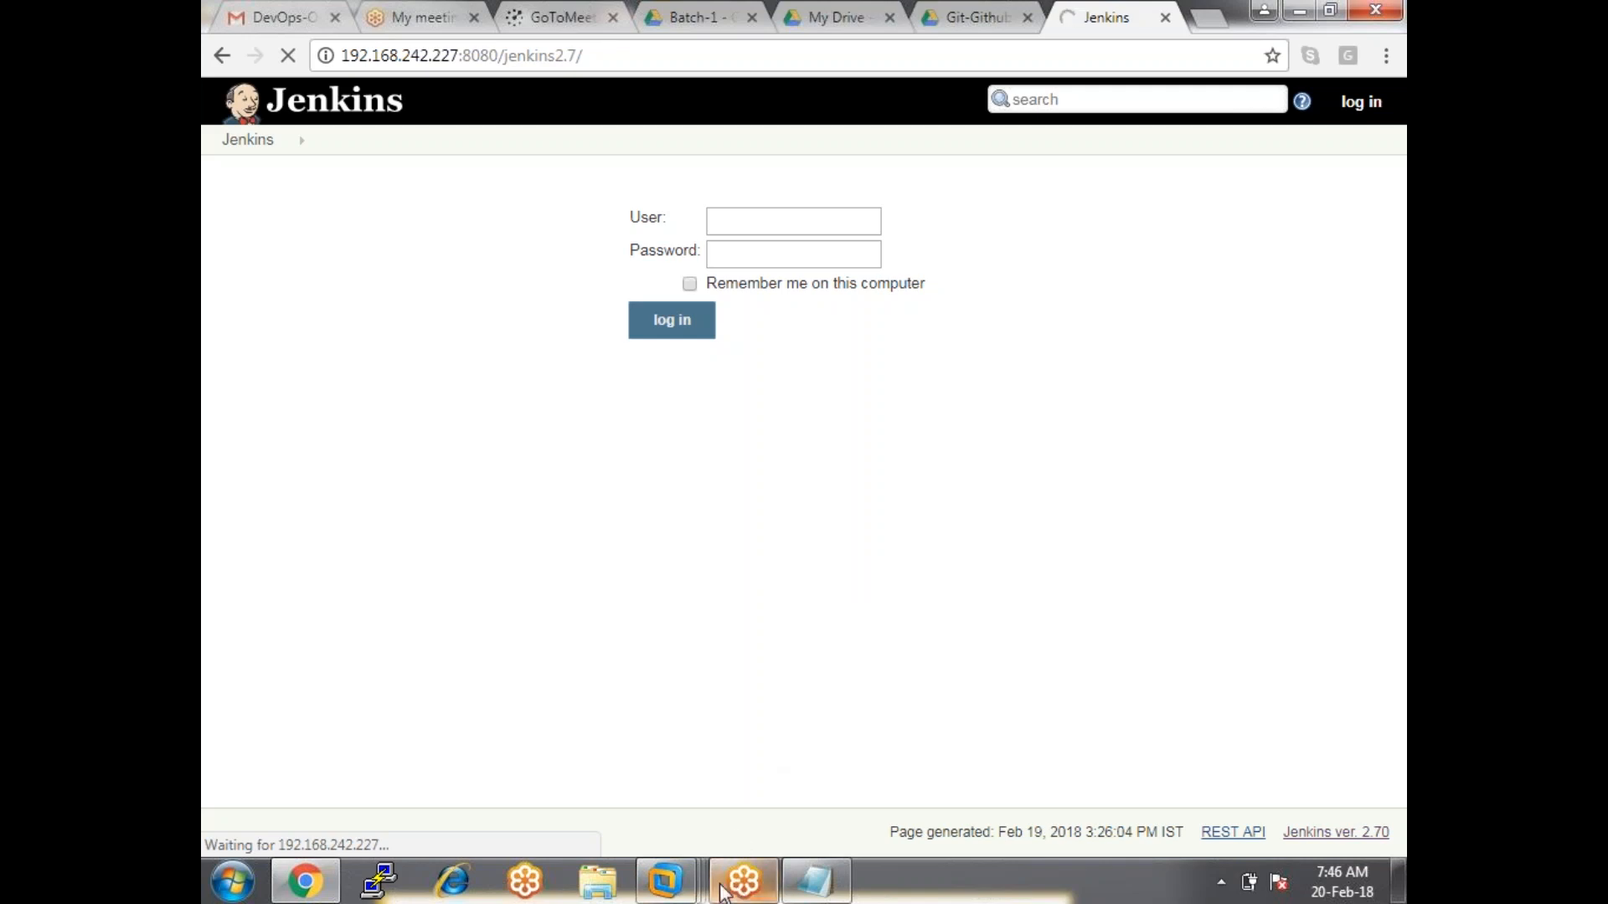
Switch the display mode with Super+P, then place the caret at the end of the Jenkins address.
mouse_move(743, 881)
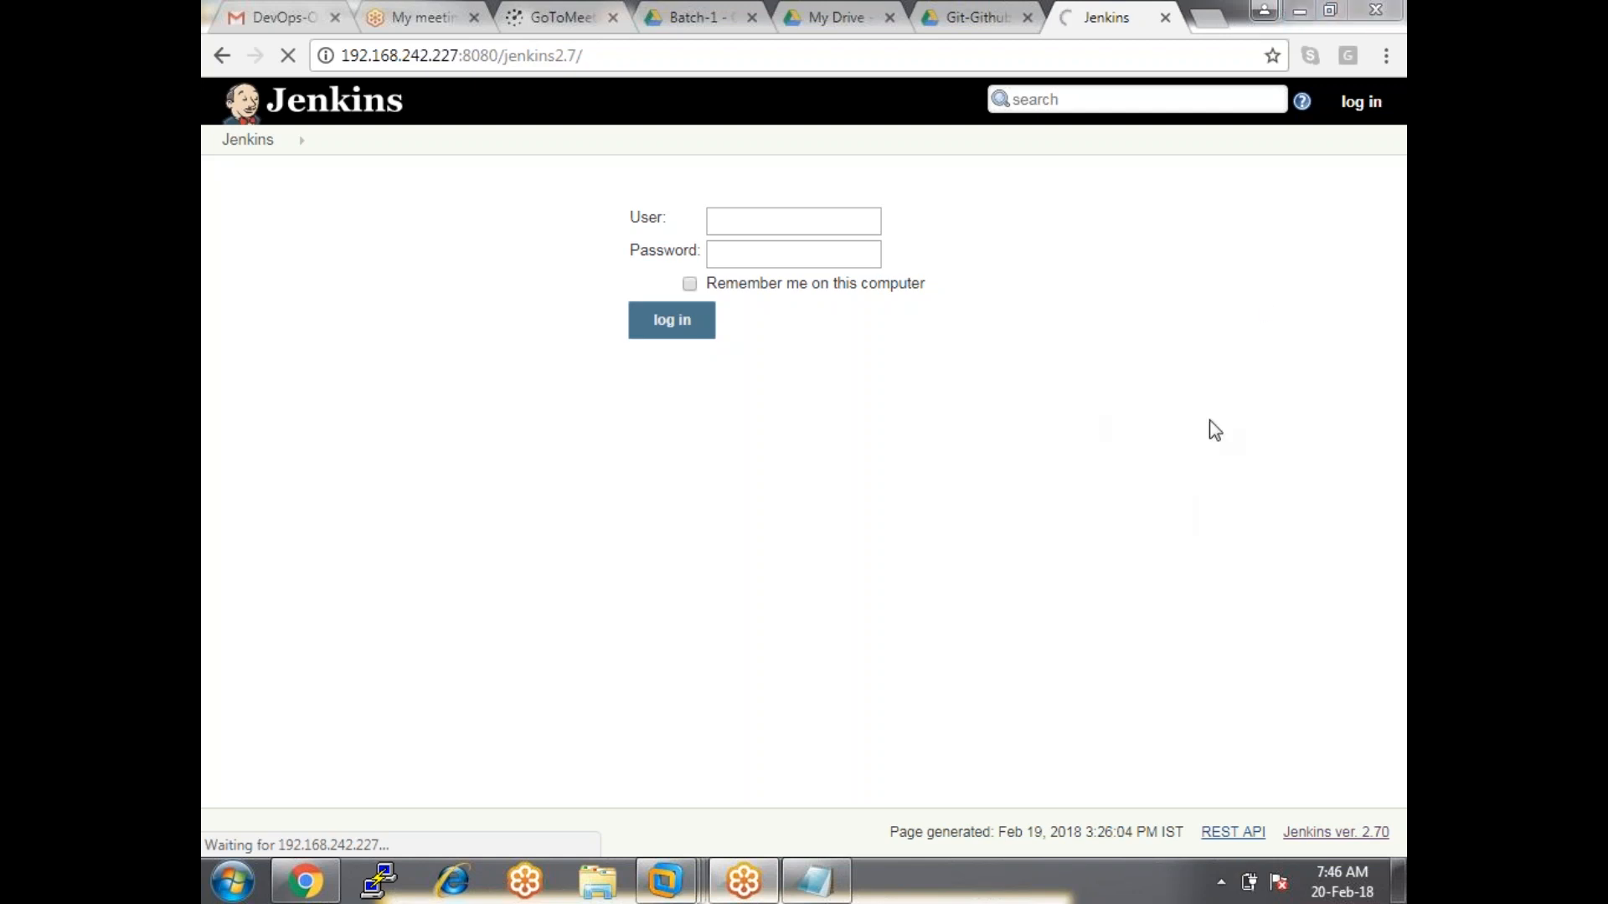
key("super+p")
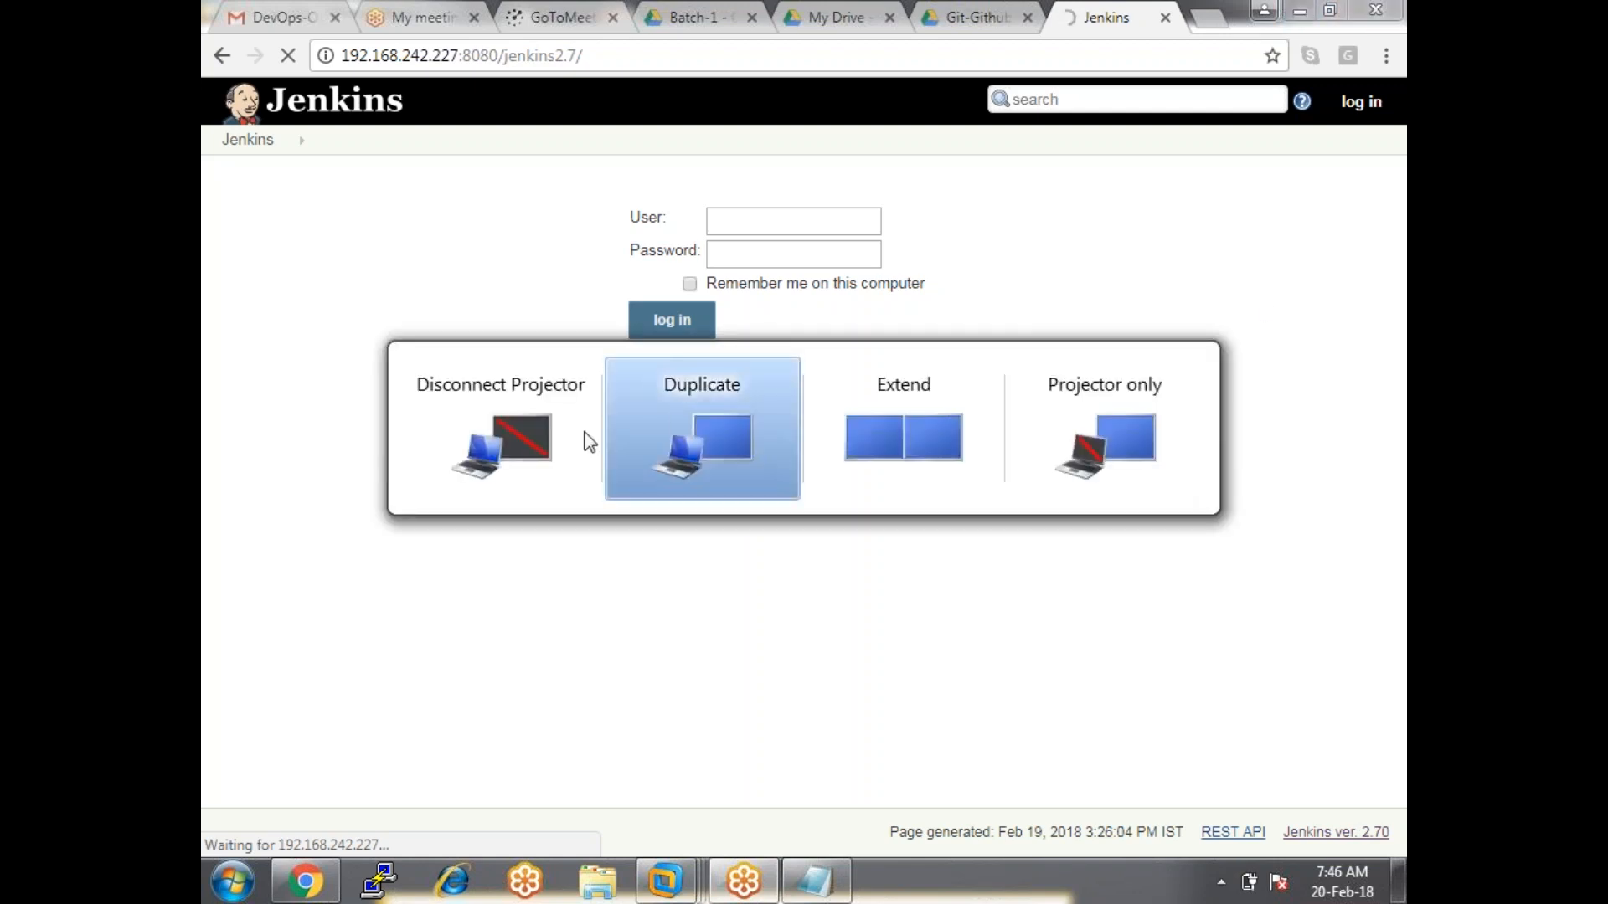
left_click(527, 436)
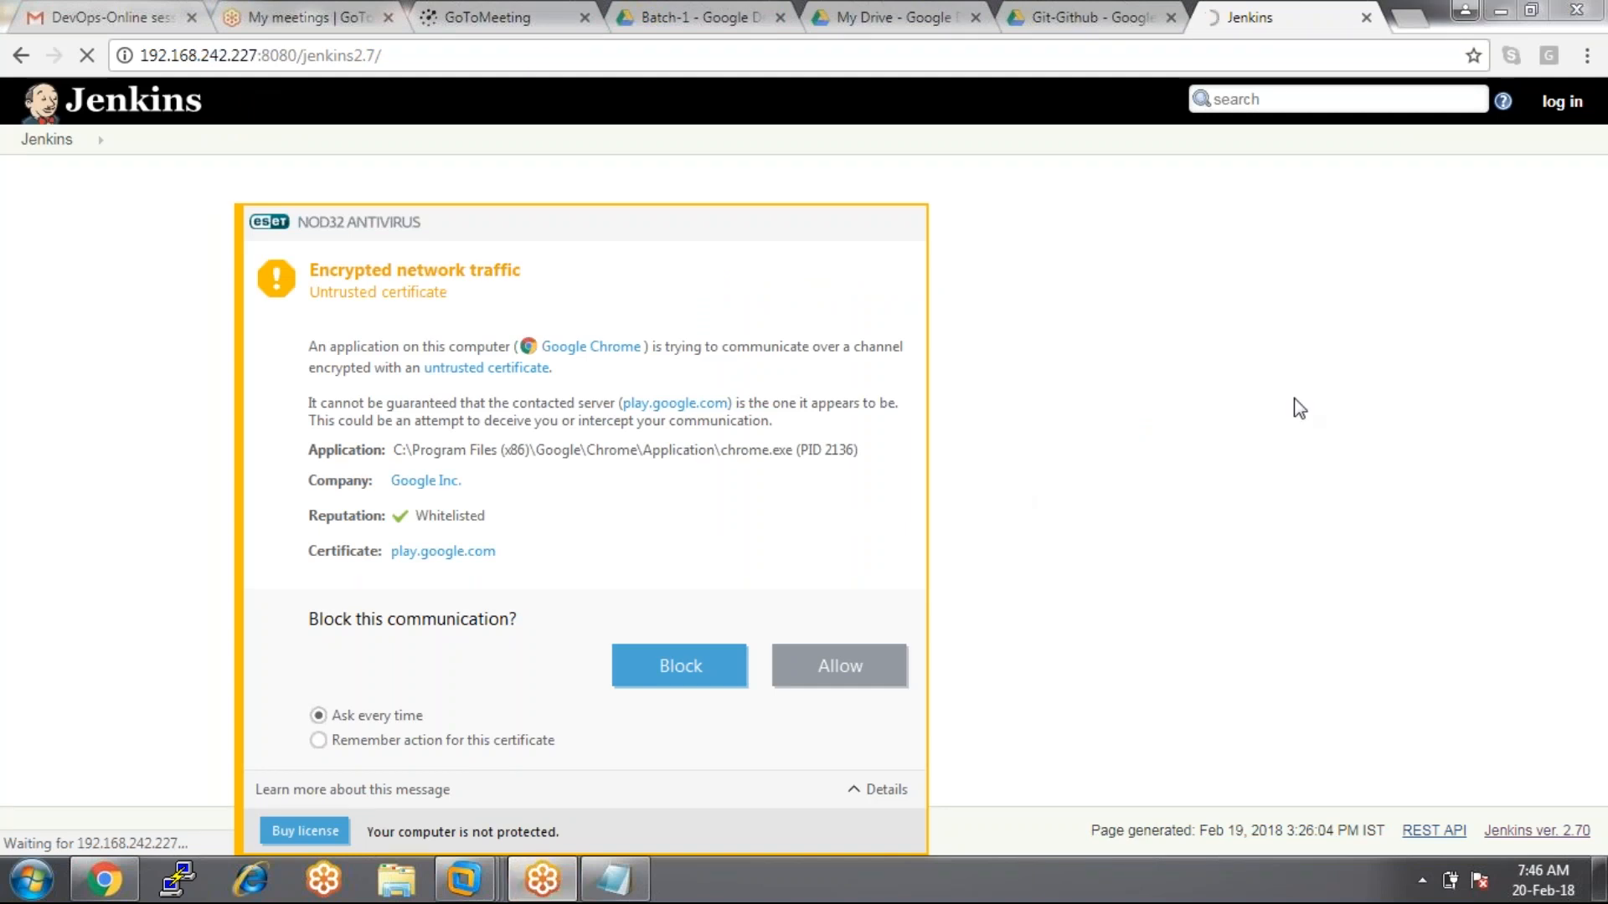
key("super+p")
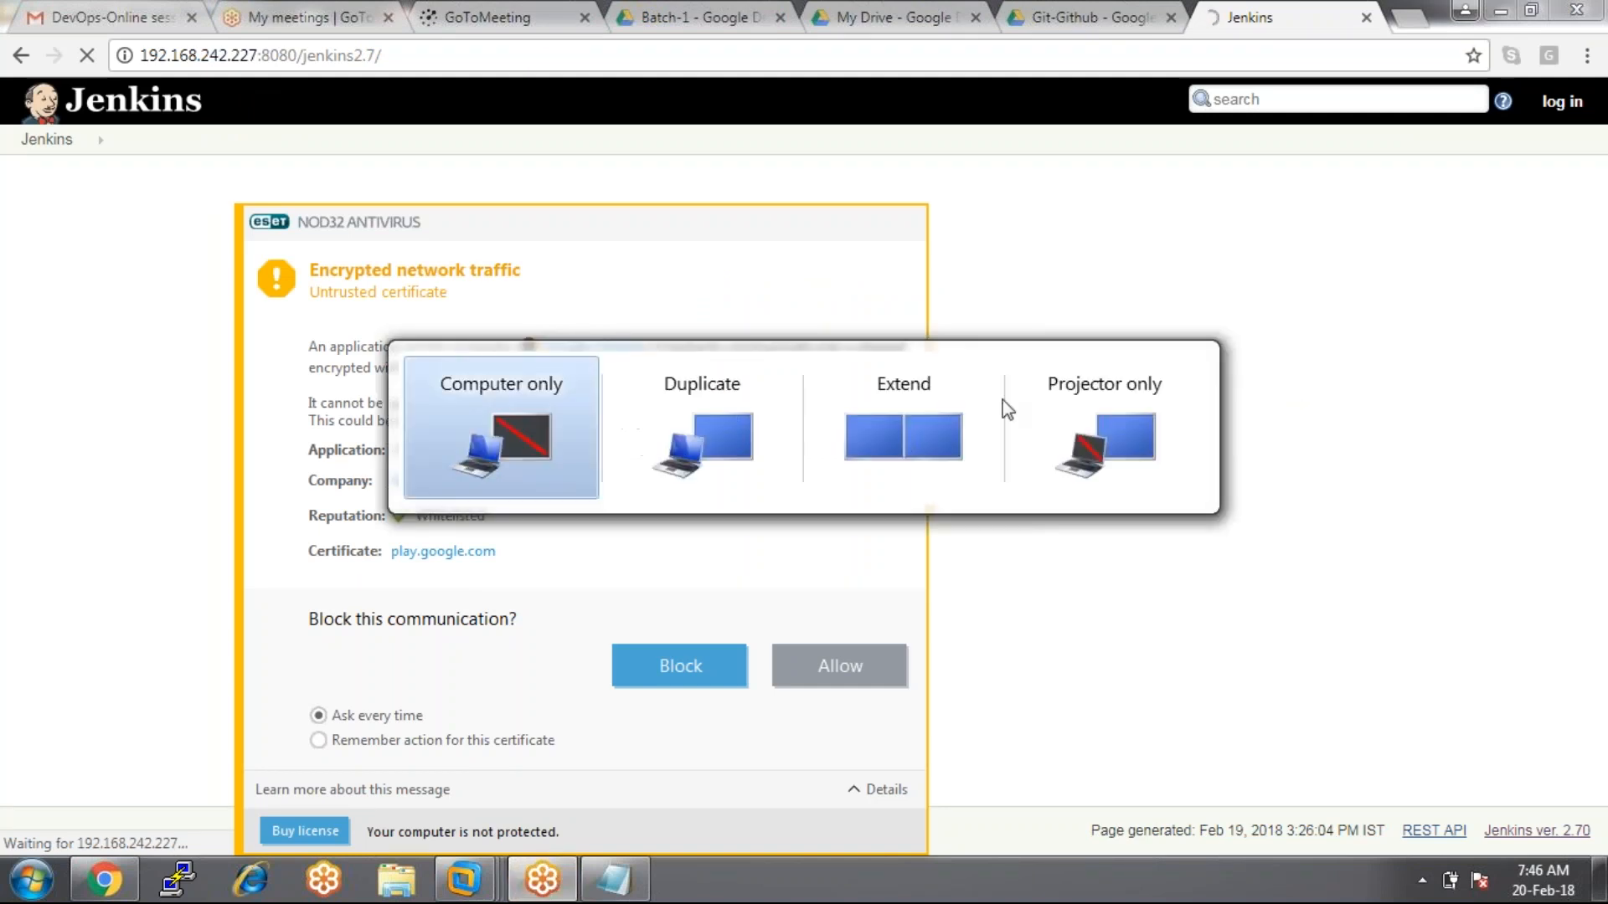
left_click(767, 424)
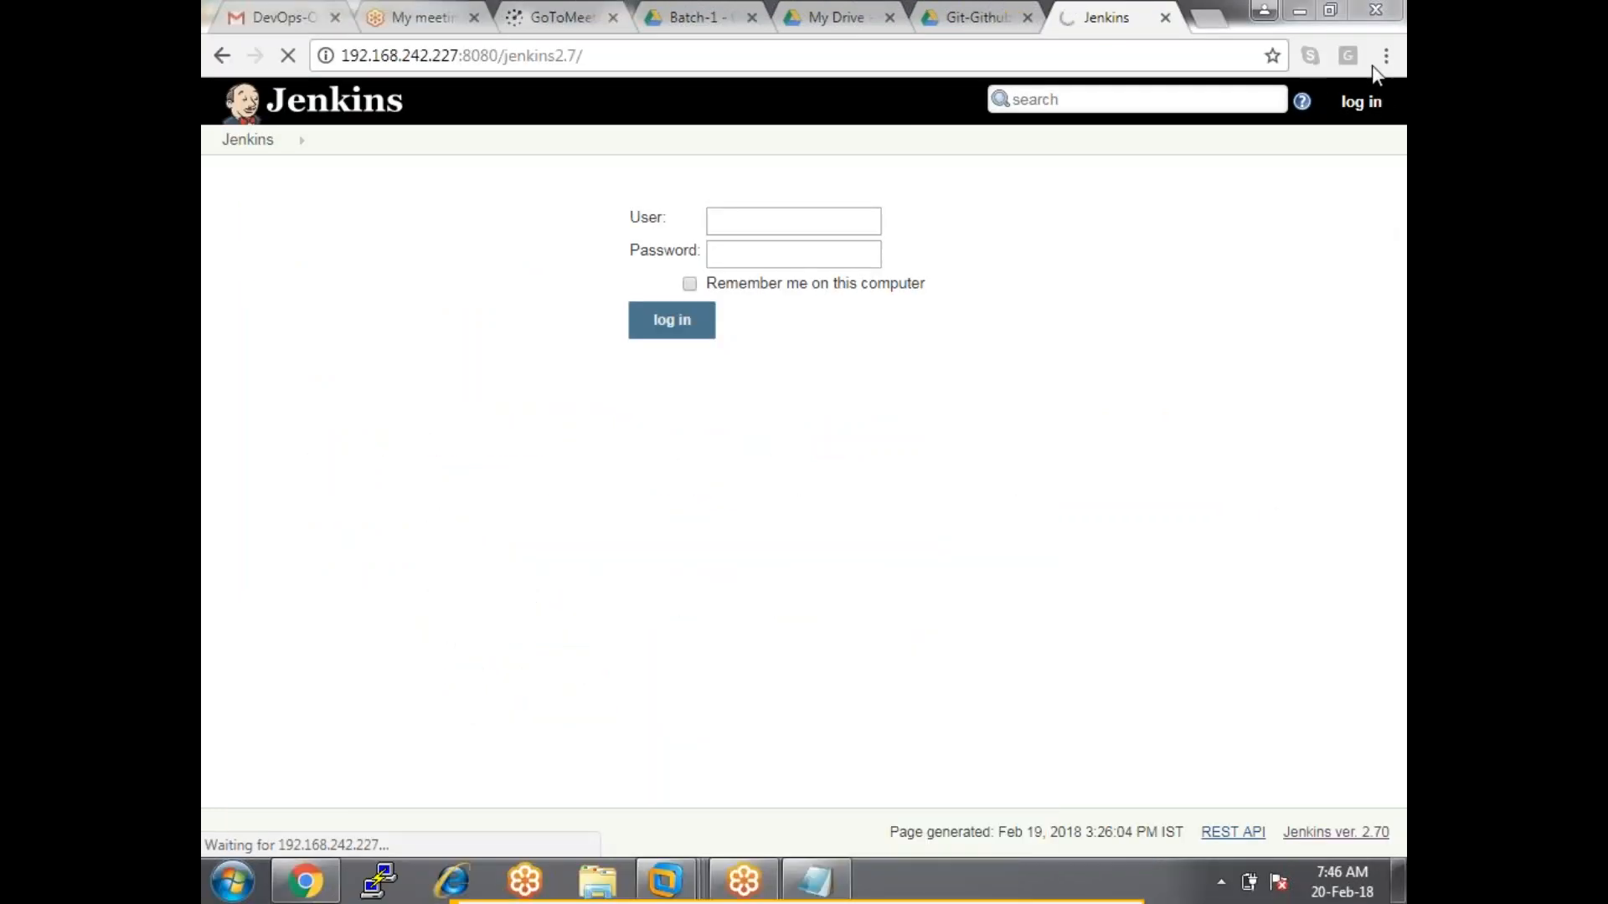
left_click(651, 50)
left_click(653, 50)
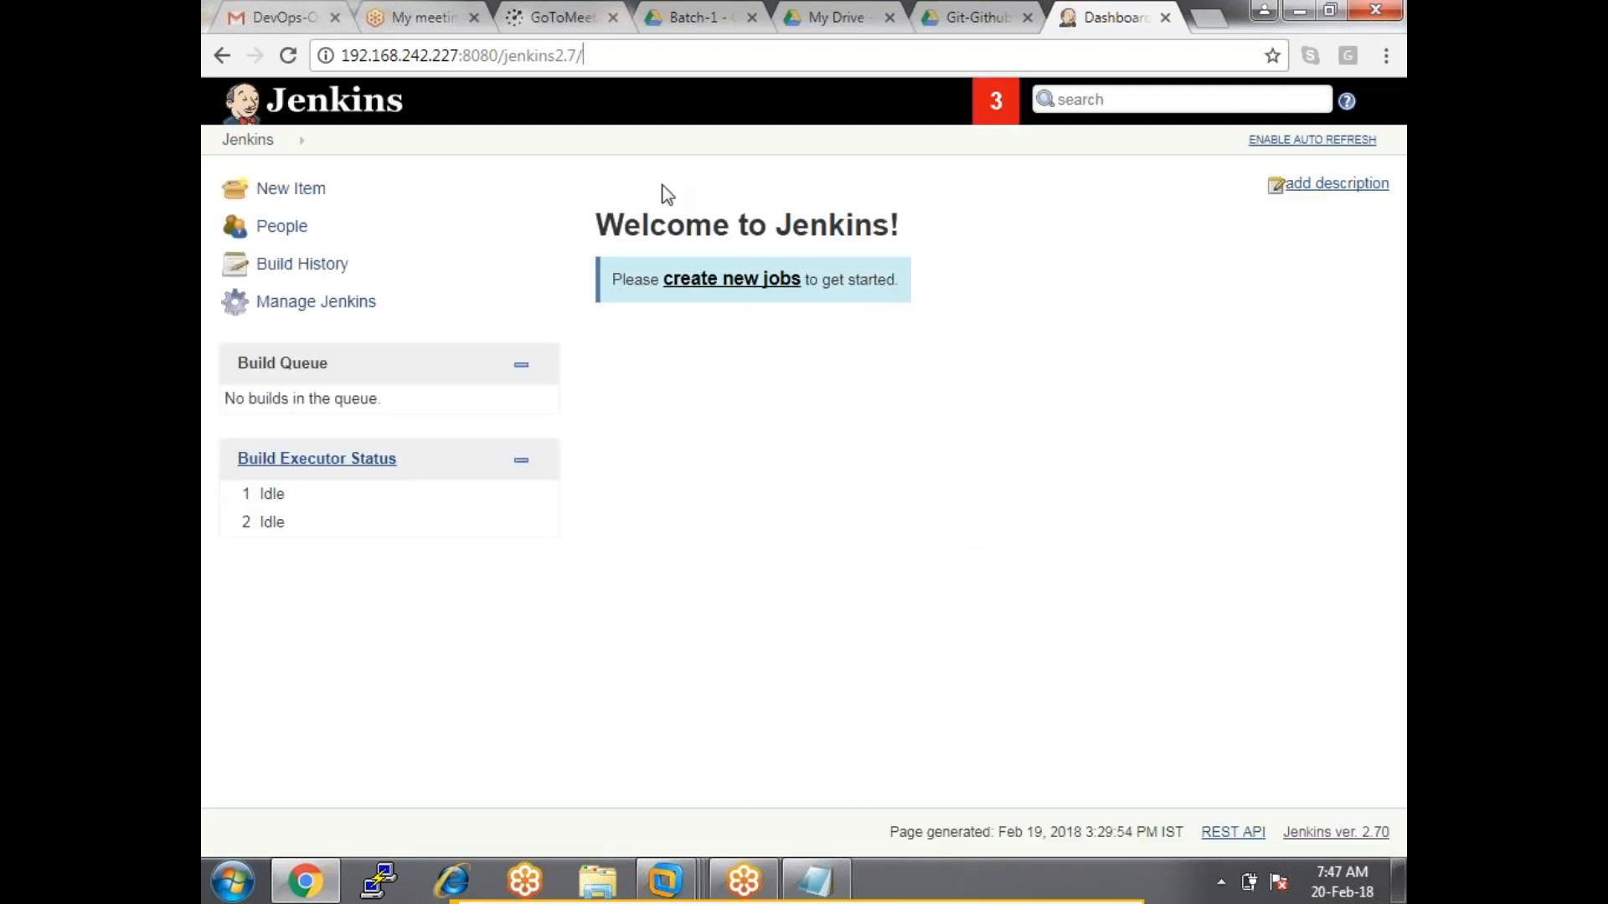
type("restart")
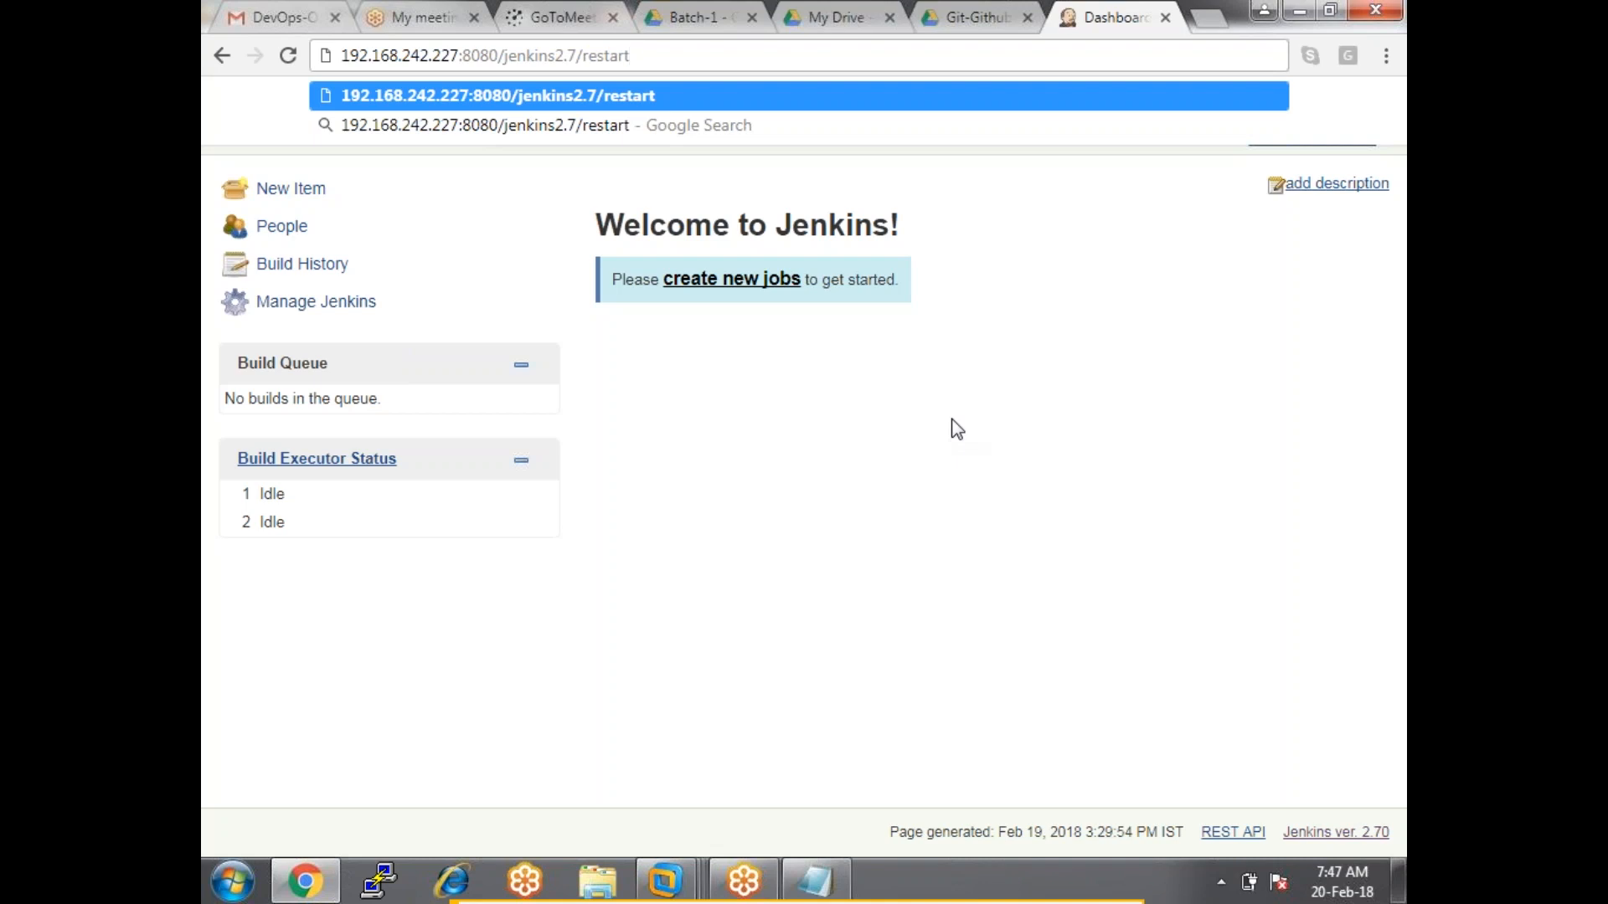
key("BackSpace")
key("BackSpace")
key("BackSpace")
key("BackSpace")
key("BackSpace")
key("BackSpace")
key("BackSpace")
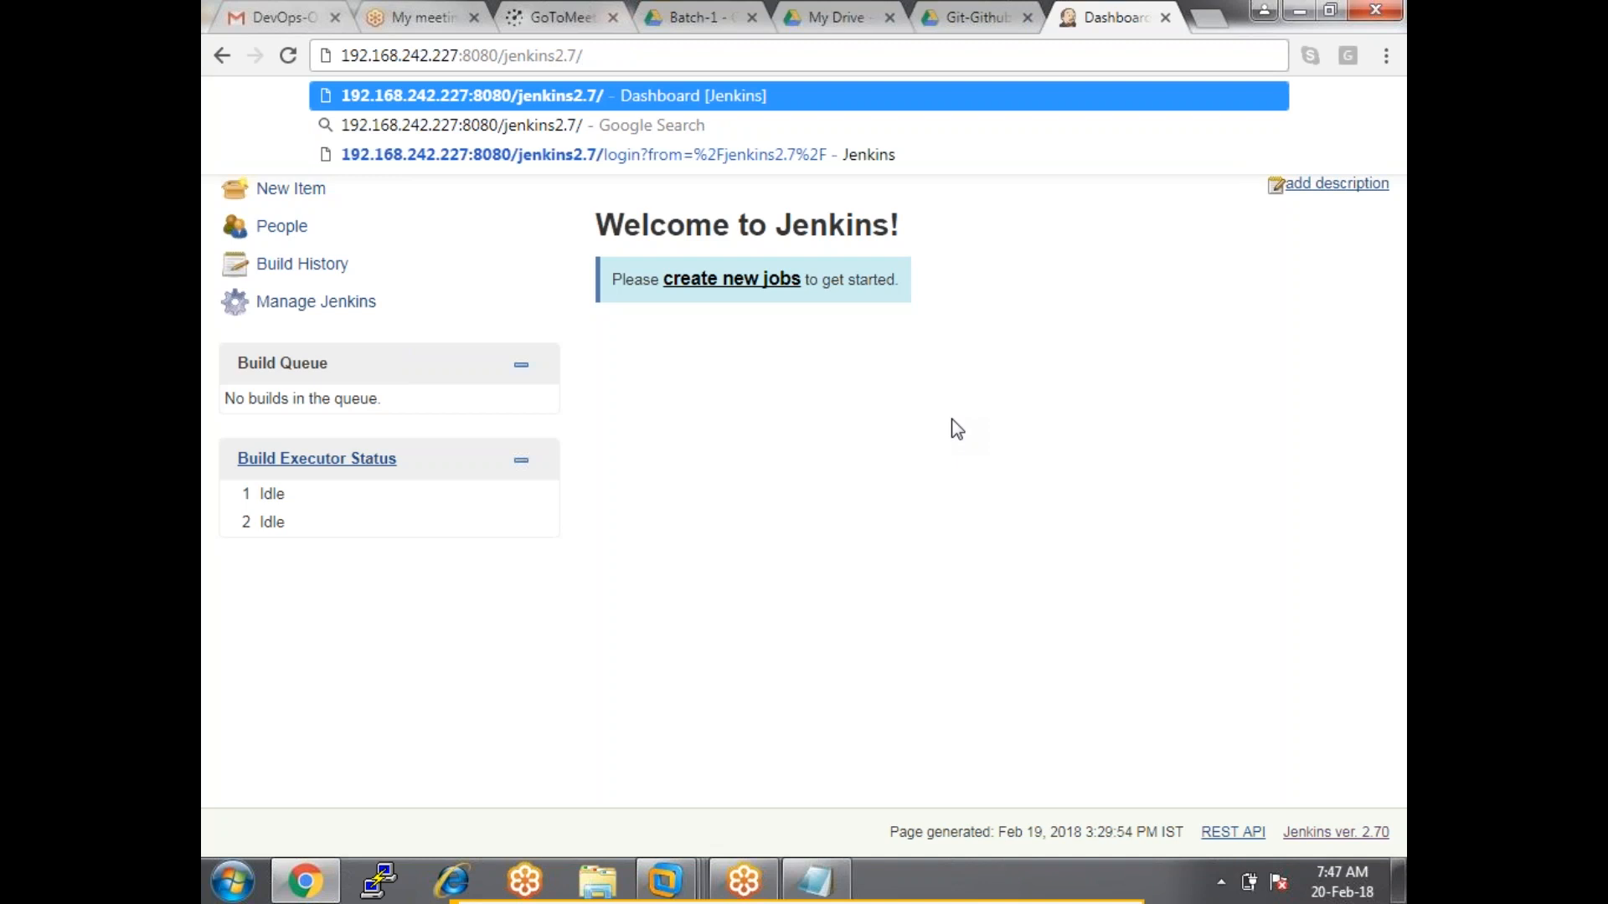
left_click(957, 428)
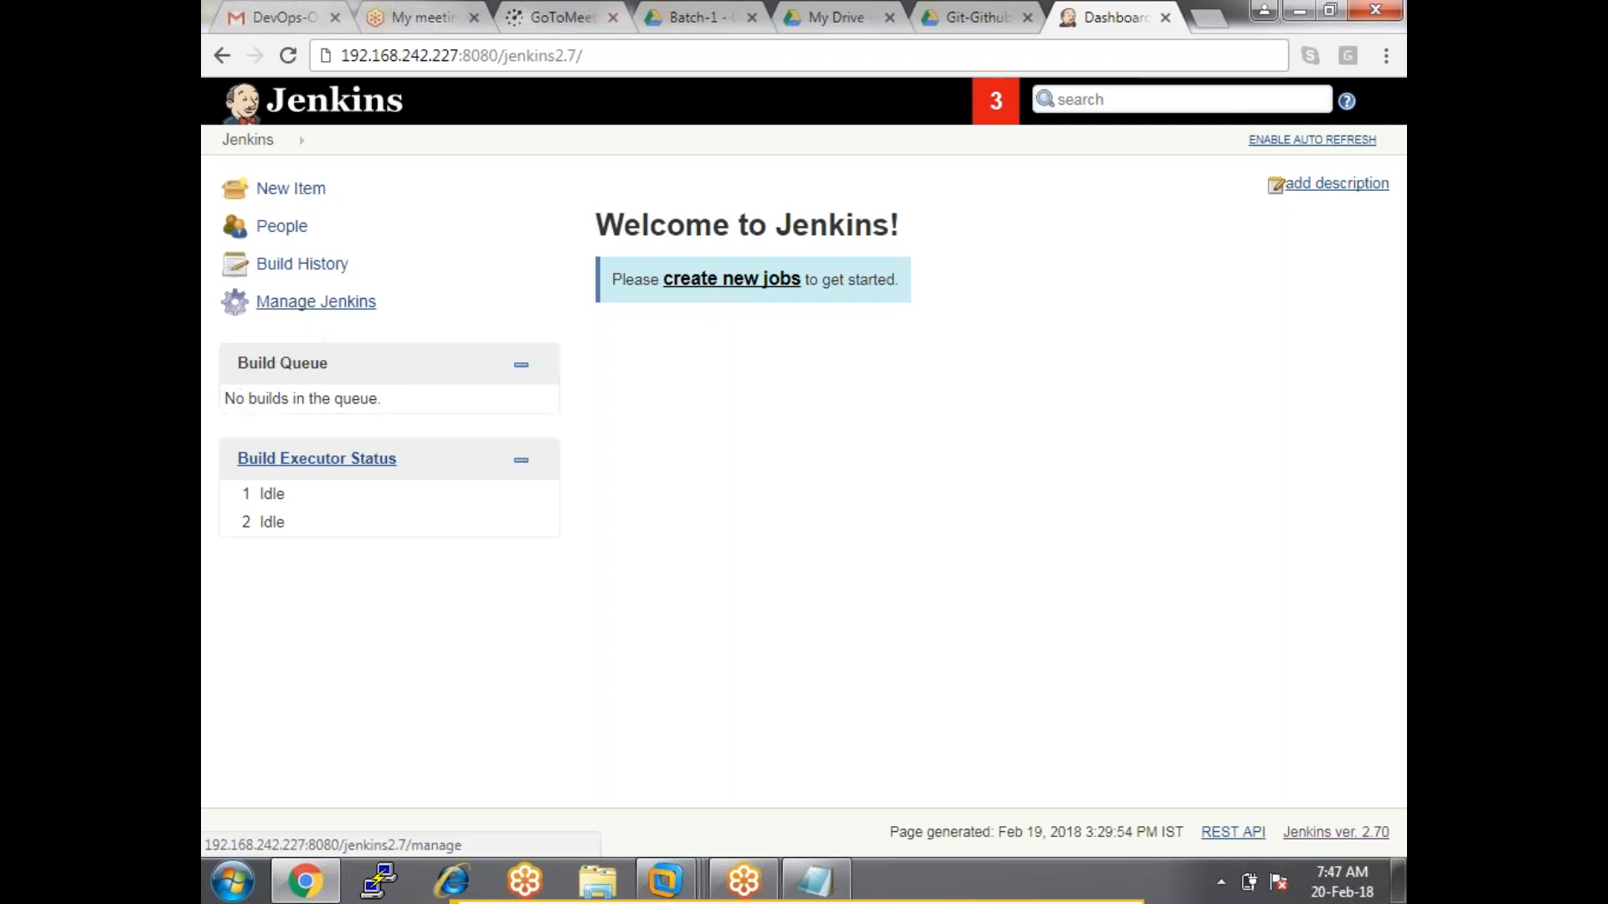
Open Manage Jenkins and review the new-version and security vulnerability warnings.
left_click(315, 301)
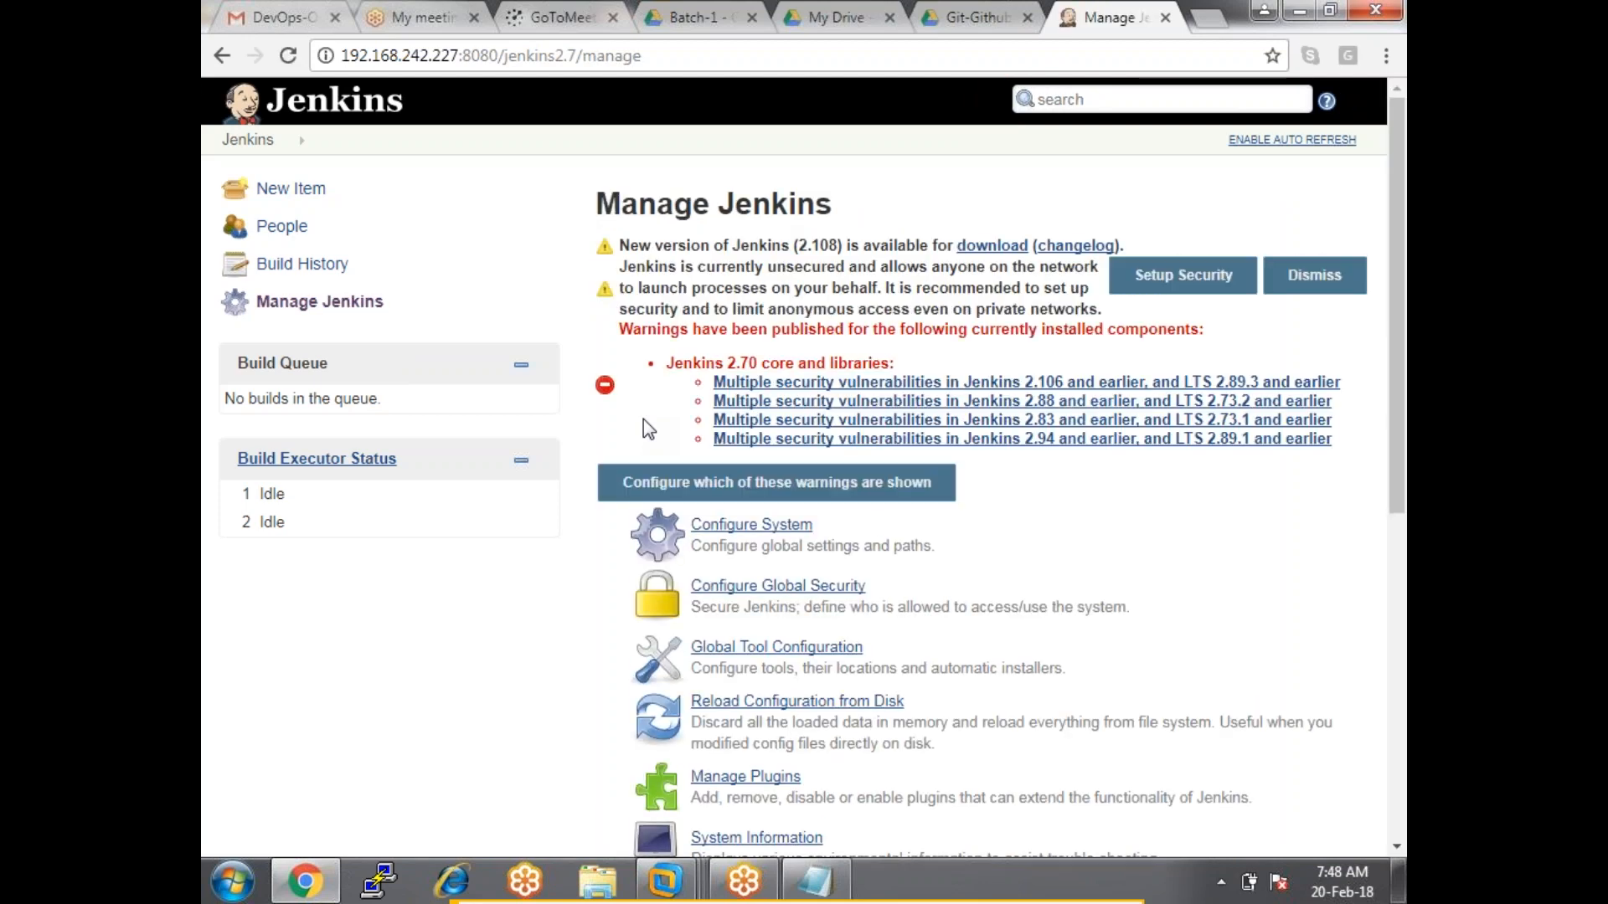
scroll(662, 433, "down", 4)
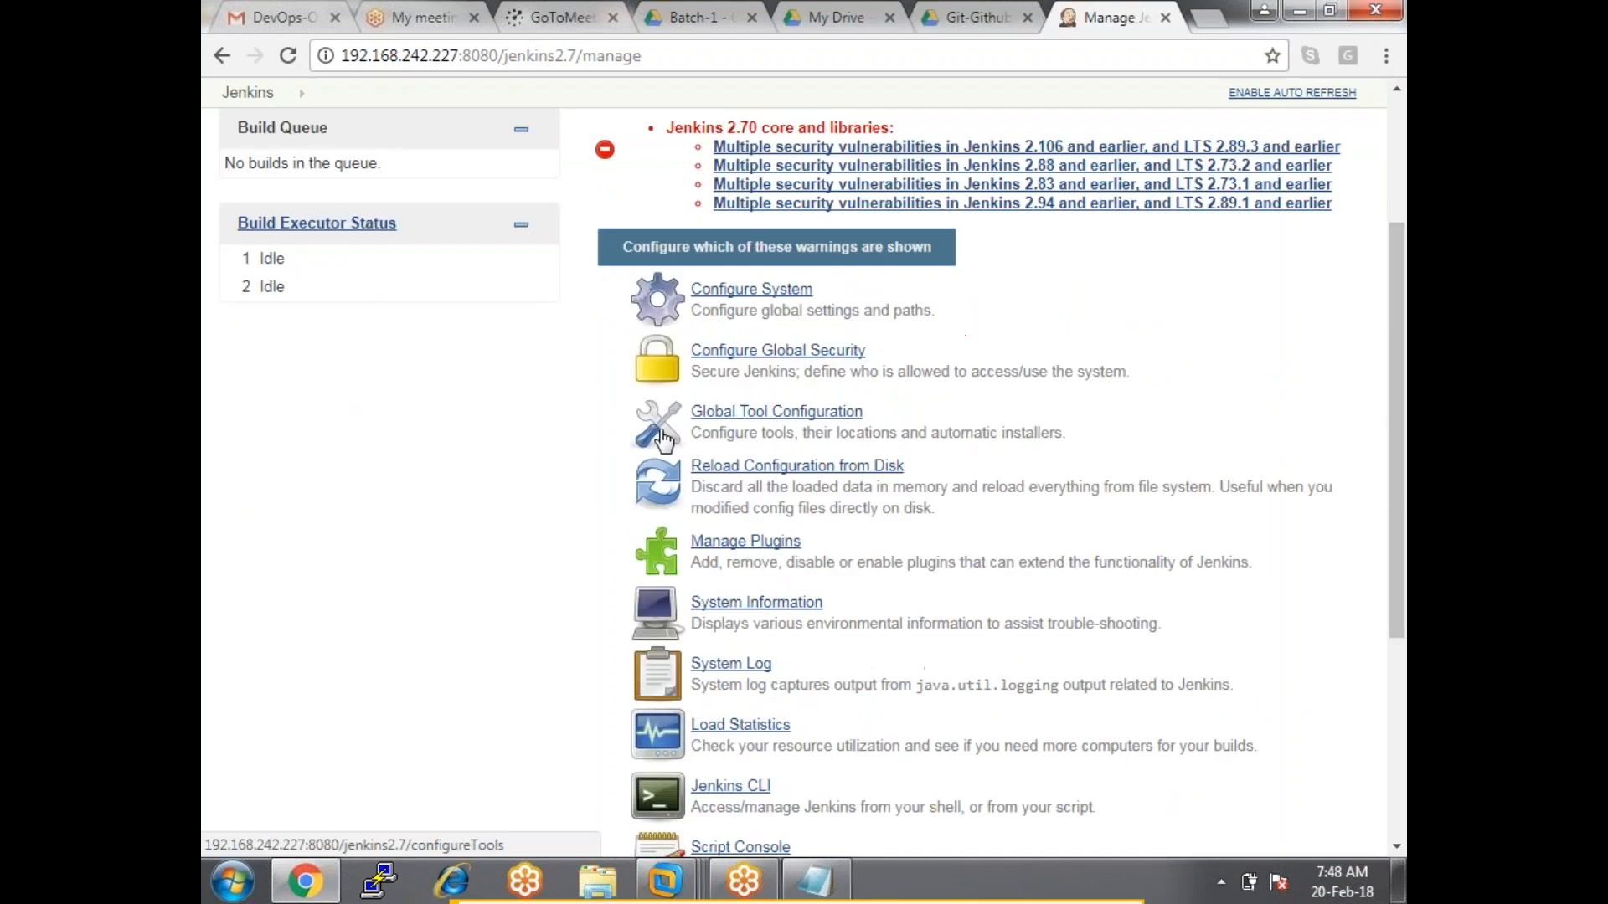
scroll(664, 441, "down", 2)
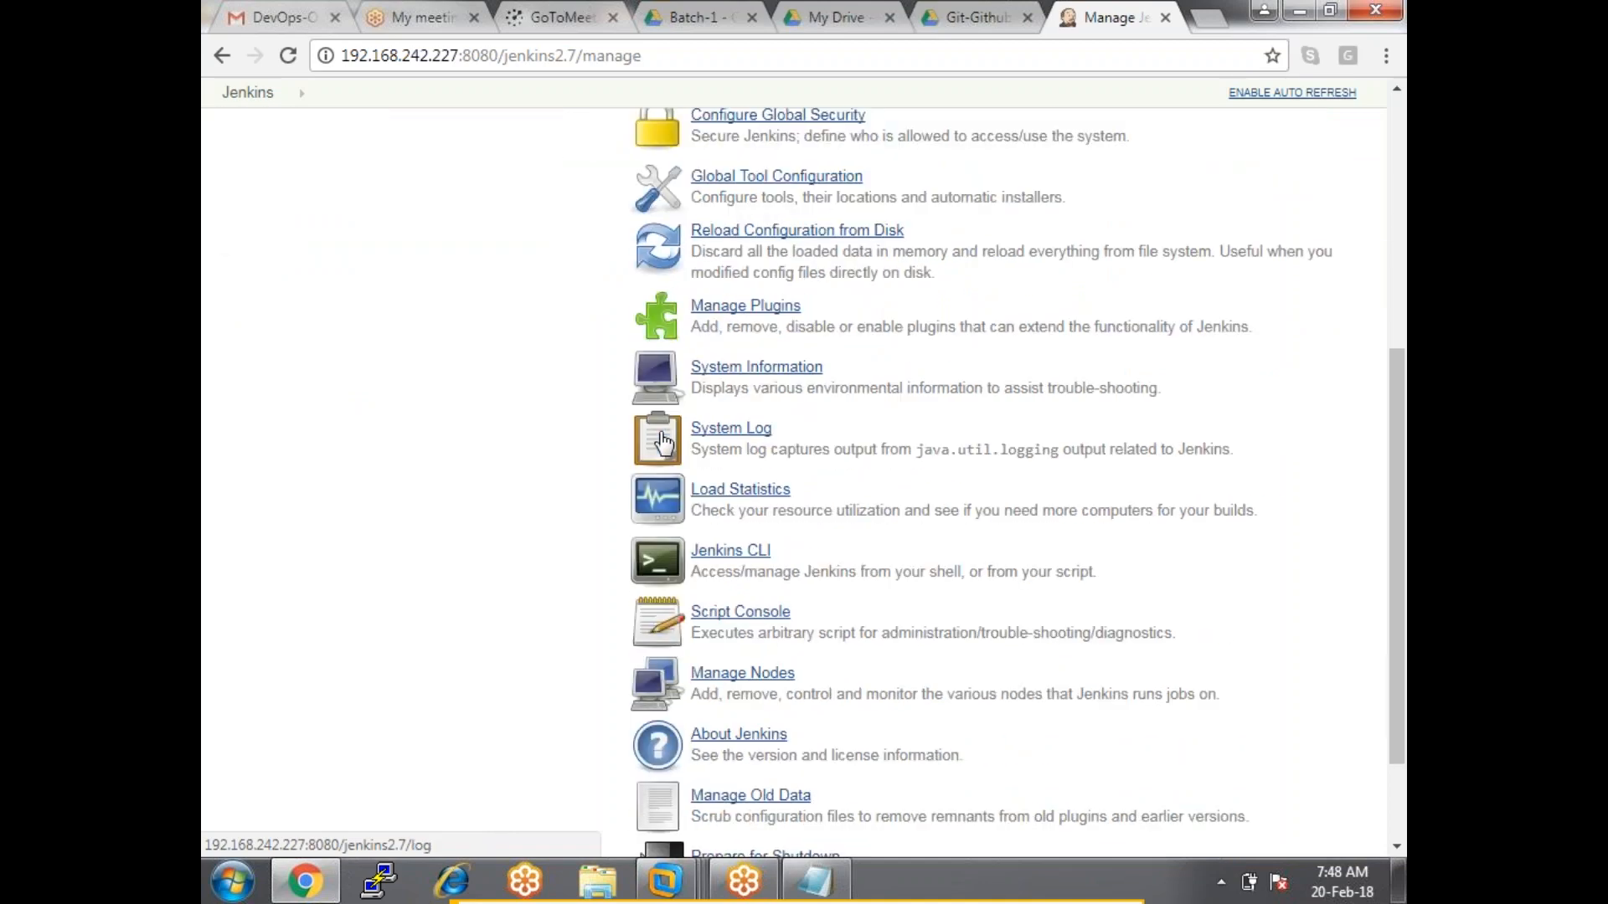
scroll(663, 444, "down", 2)
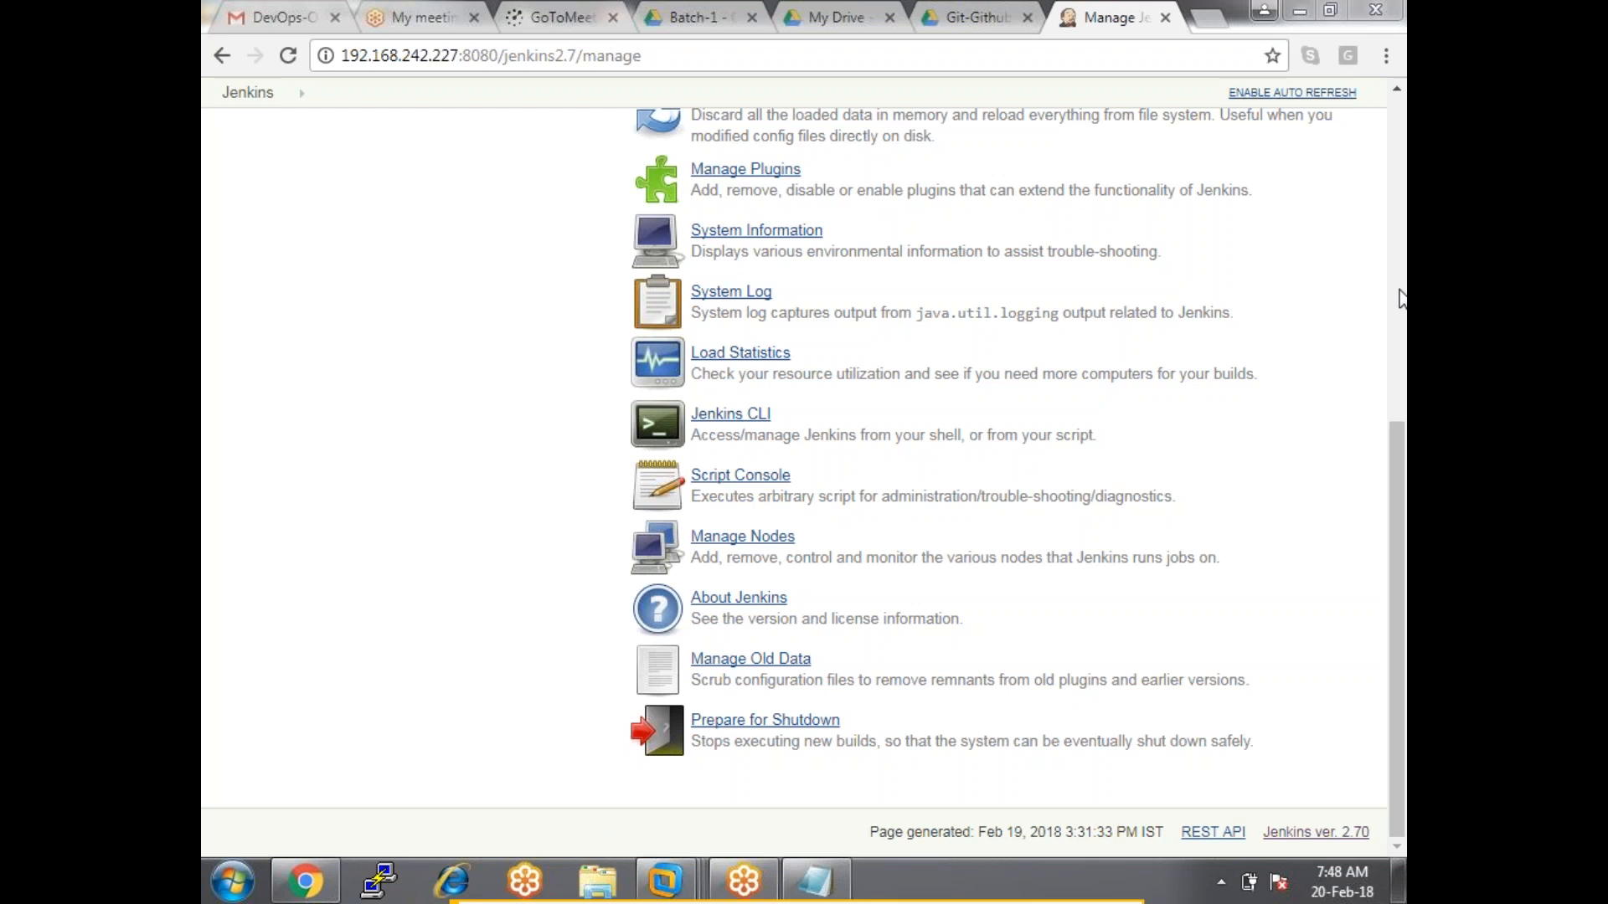
scroll(1150, 389, "up", 7)
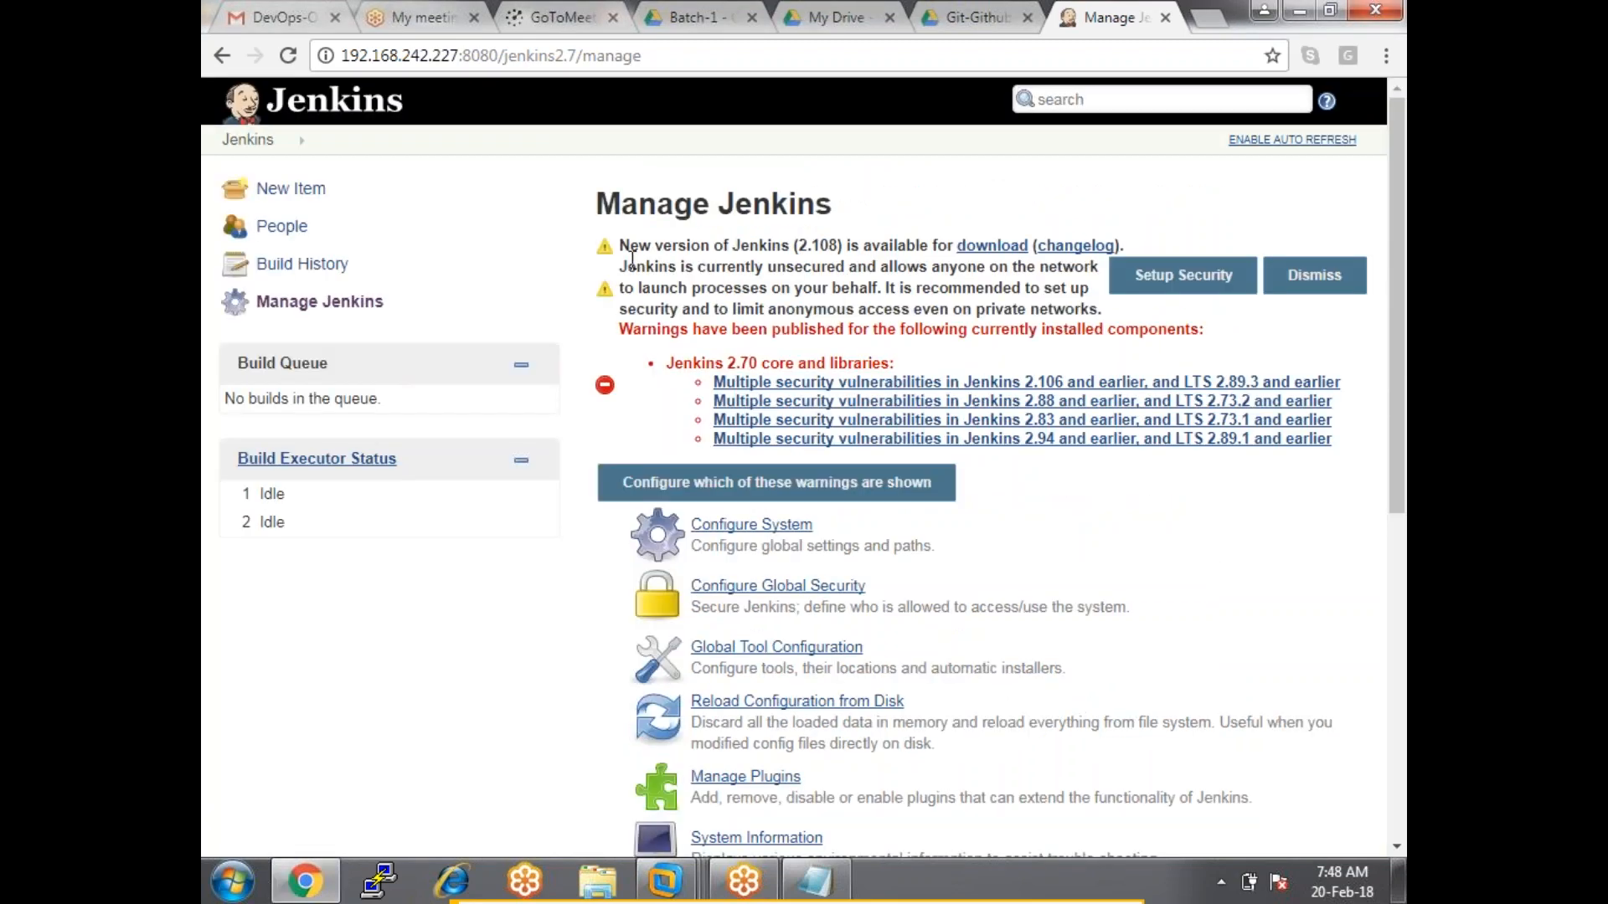
left_click_drag(599, 219, 1276, 348)
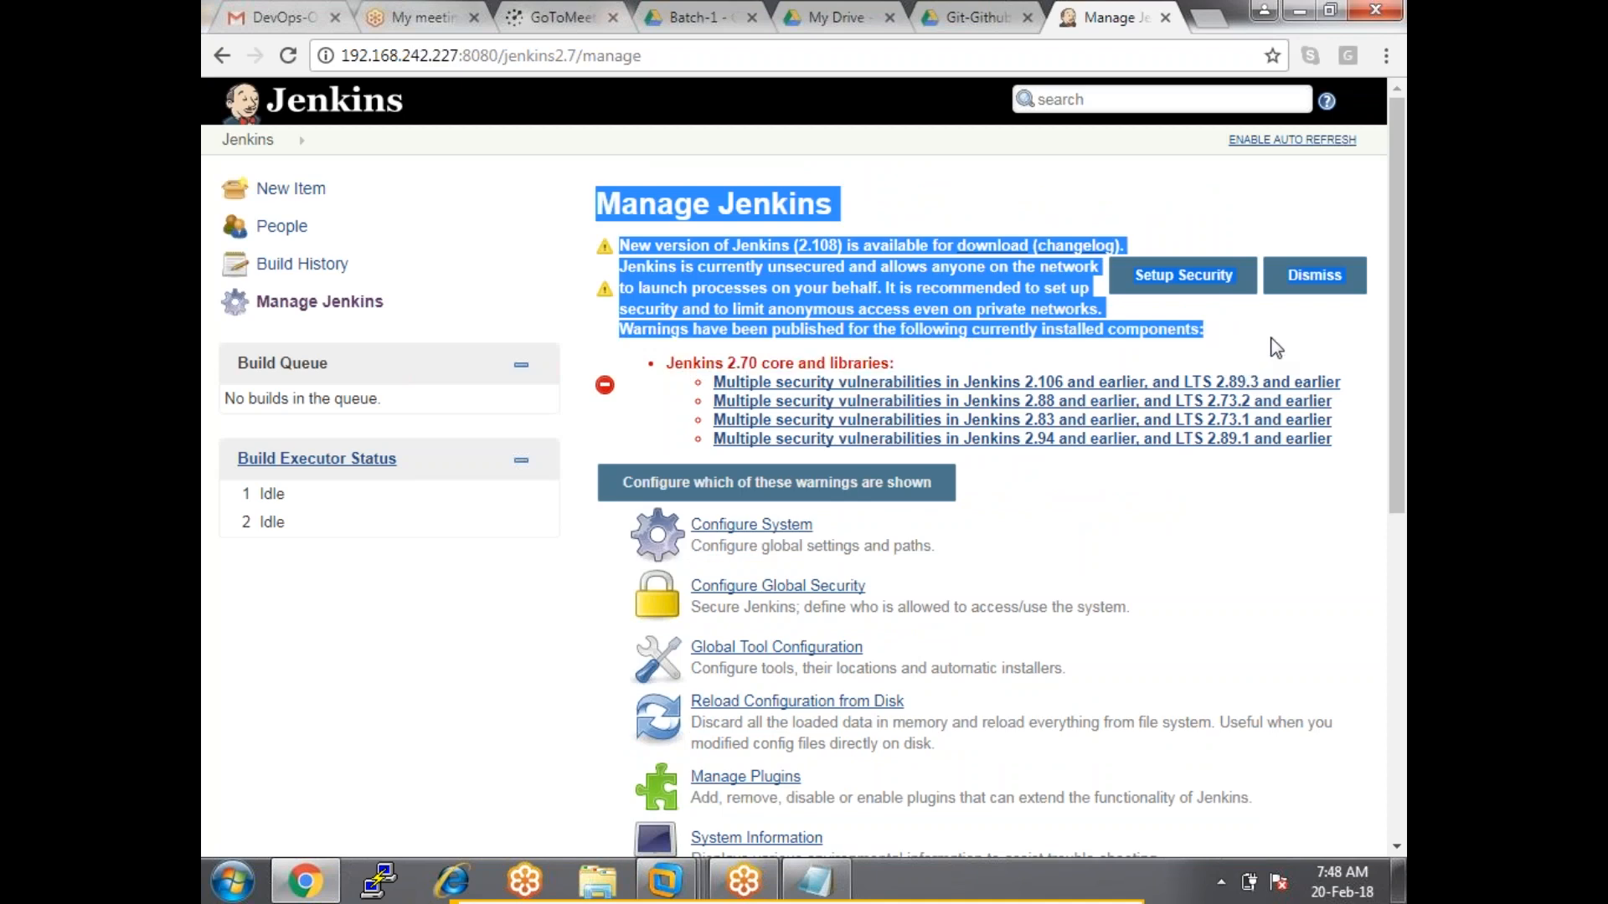
left_click(1276, 348)
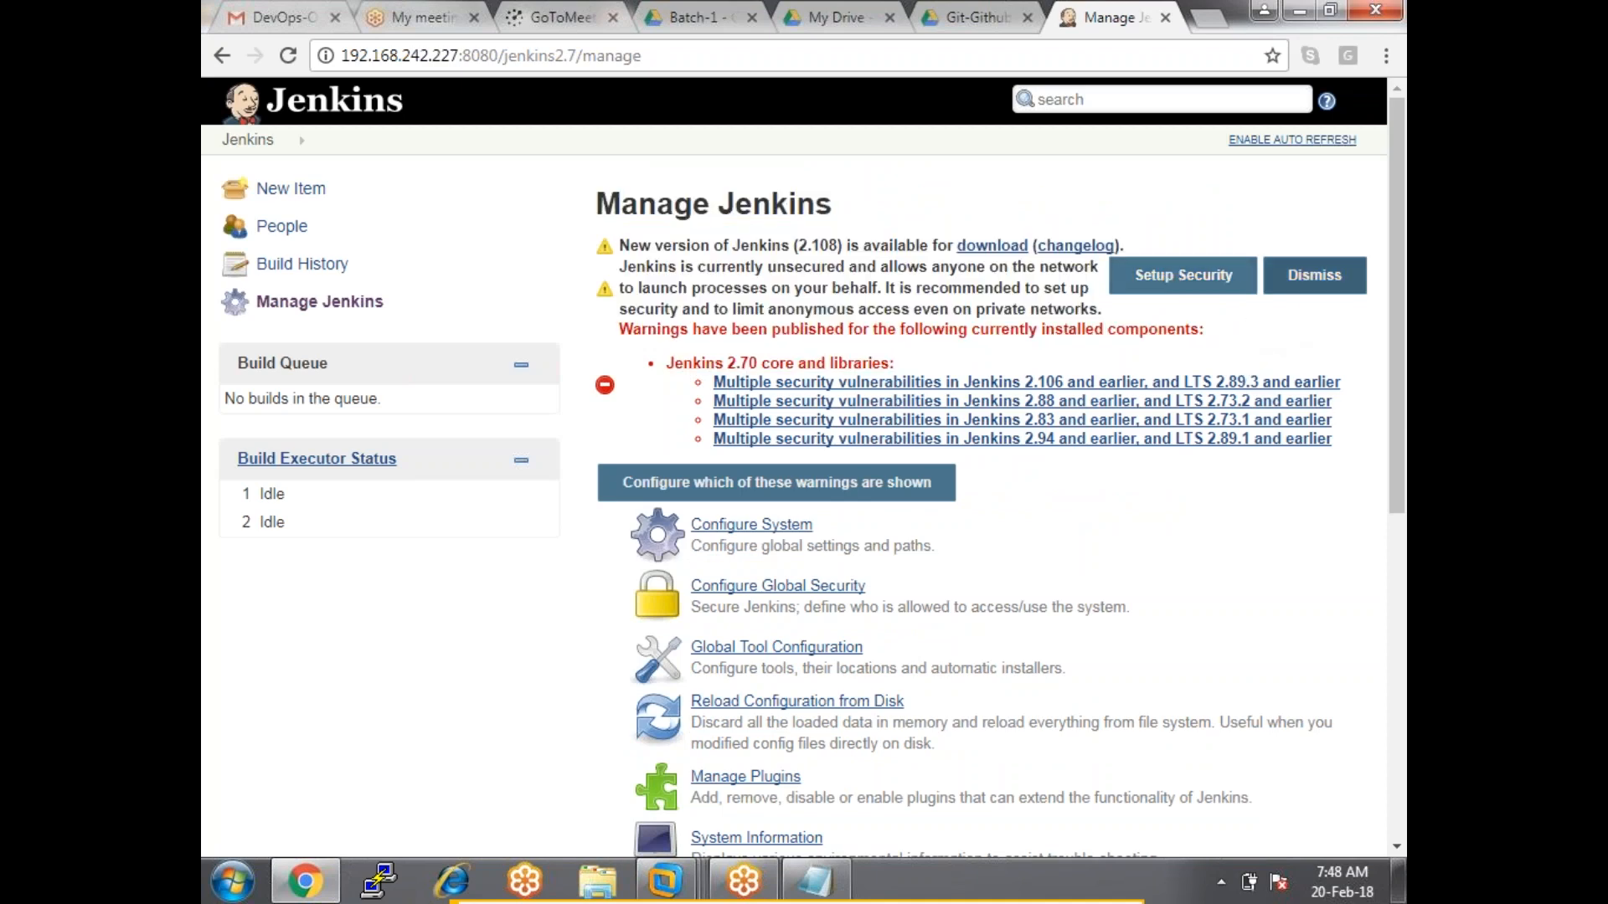
left_click_drag(635, 331, 1311, 470)
left_click(1156, 507)
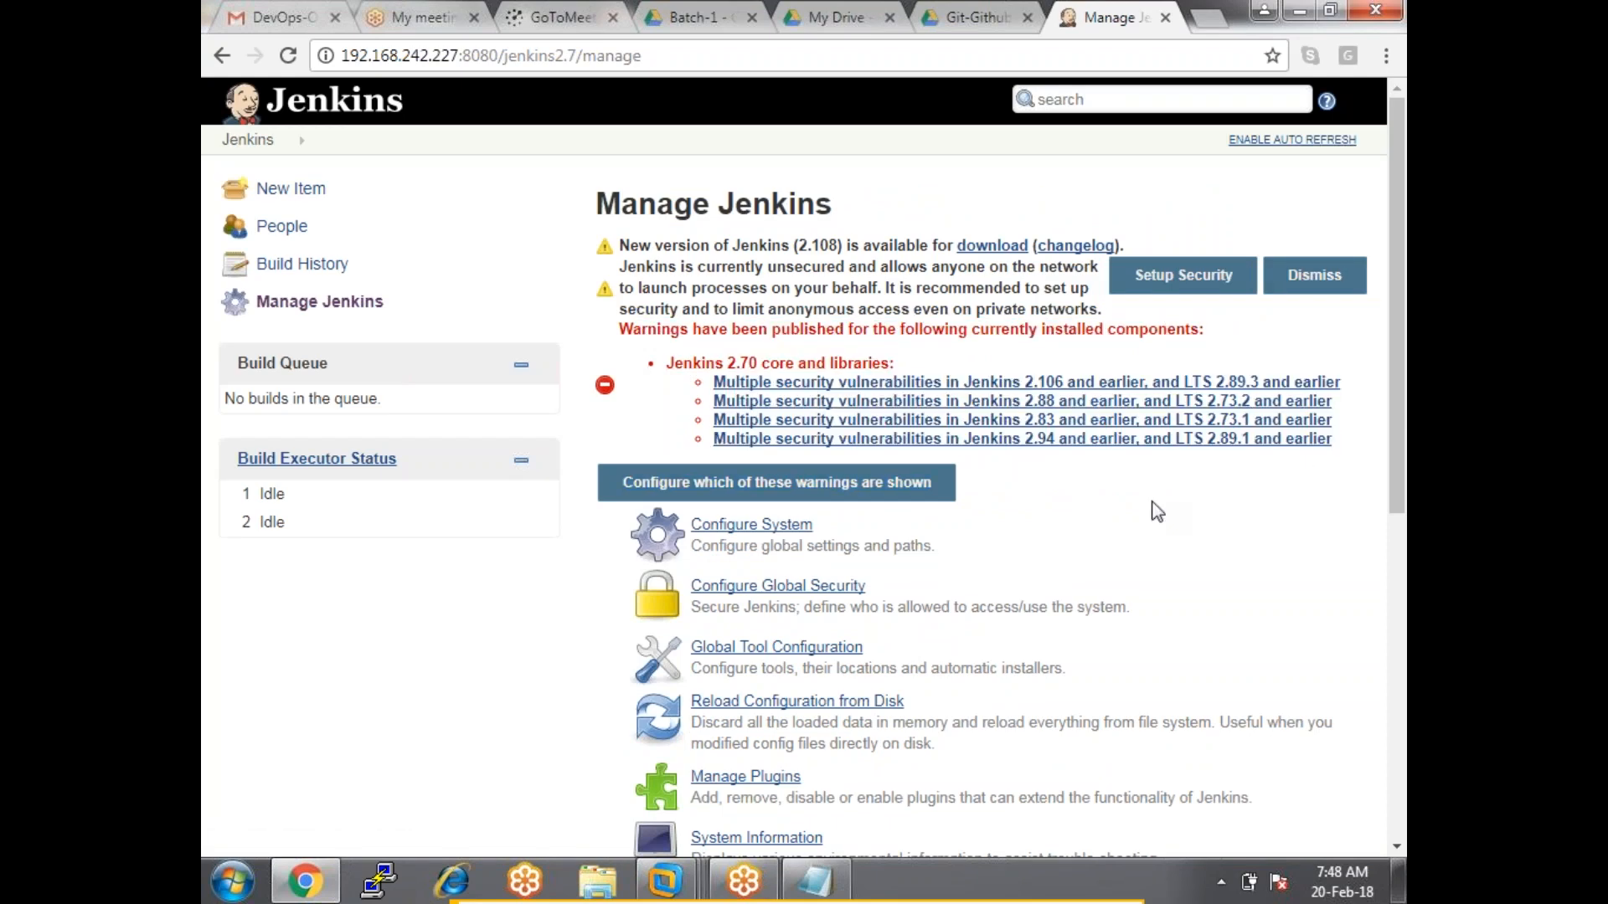
Open Manage Nodes, which lists only the master node.
scroll(1154, 509, "down", 5)
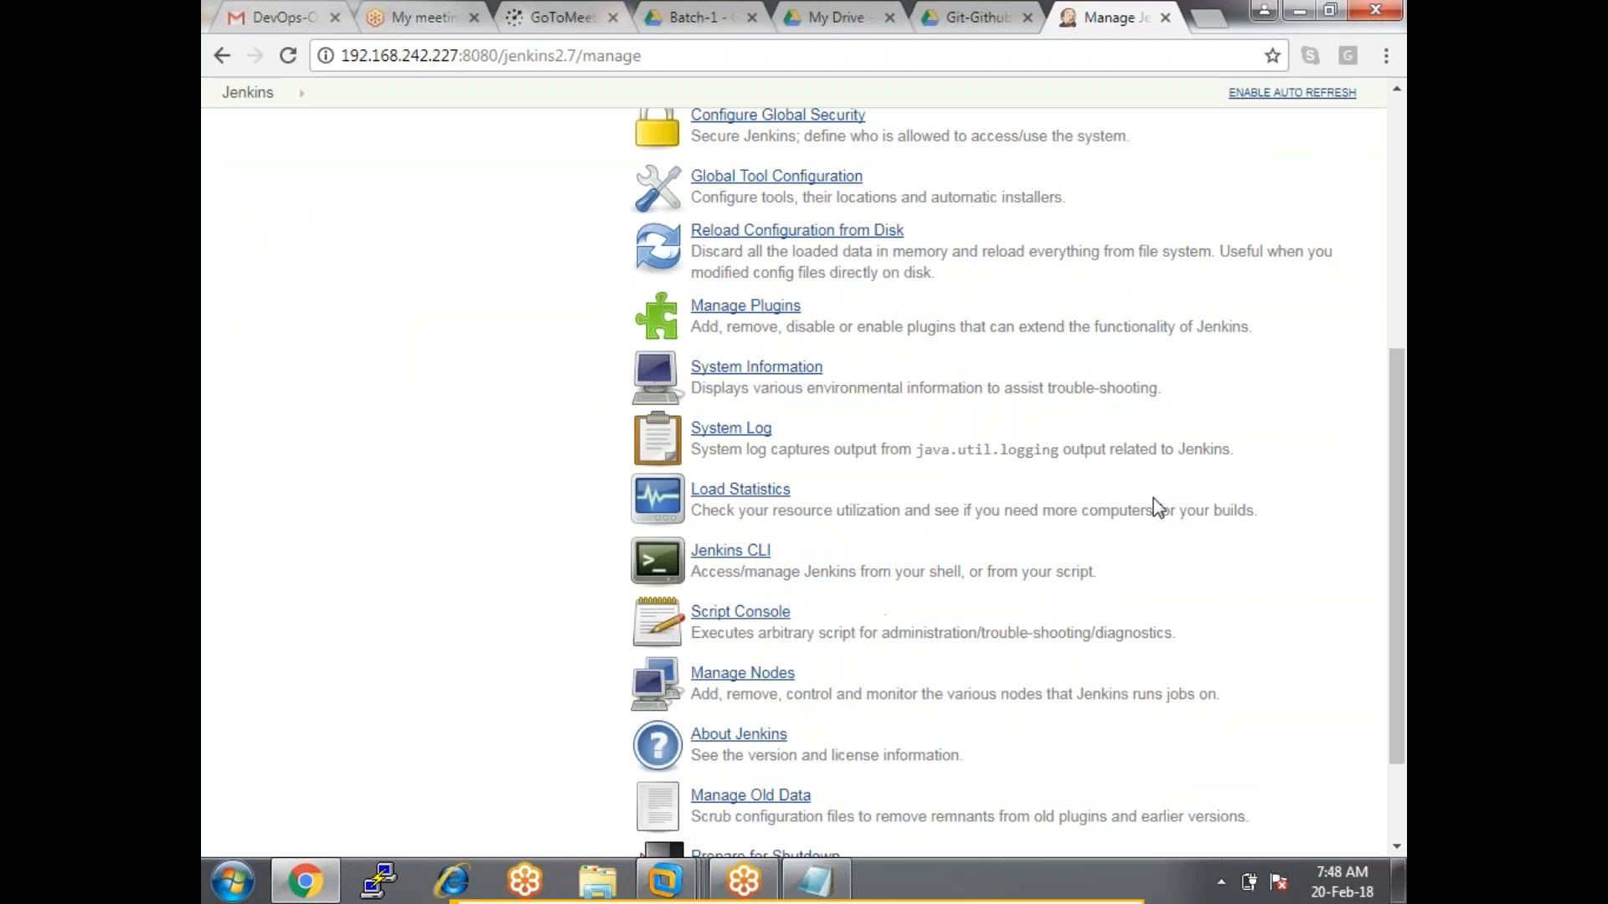
scroll(1155, 506, "up", 3)
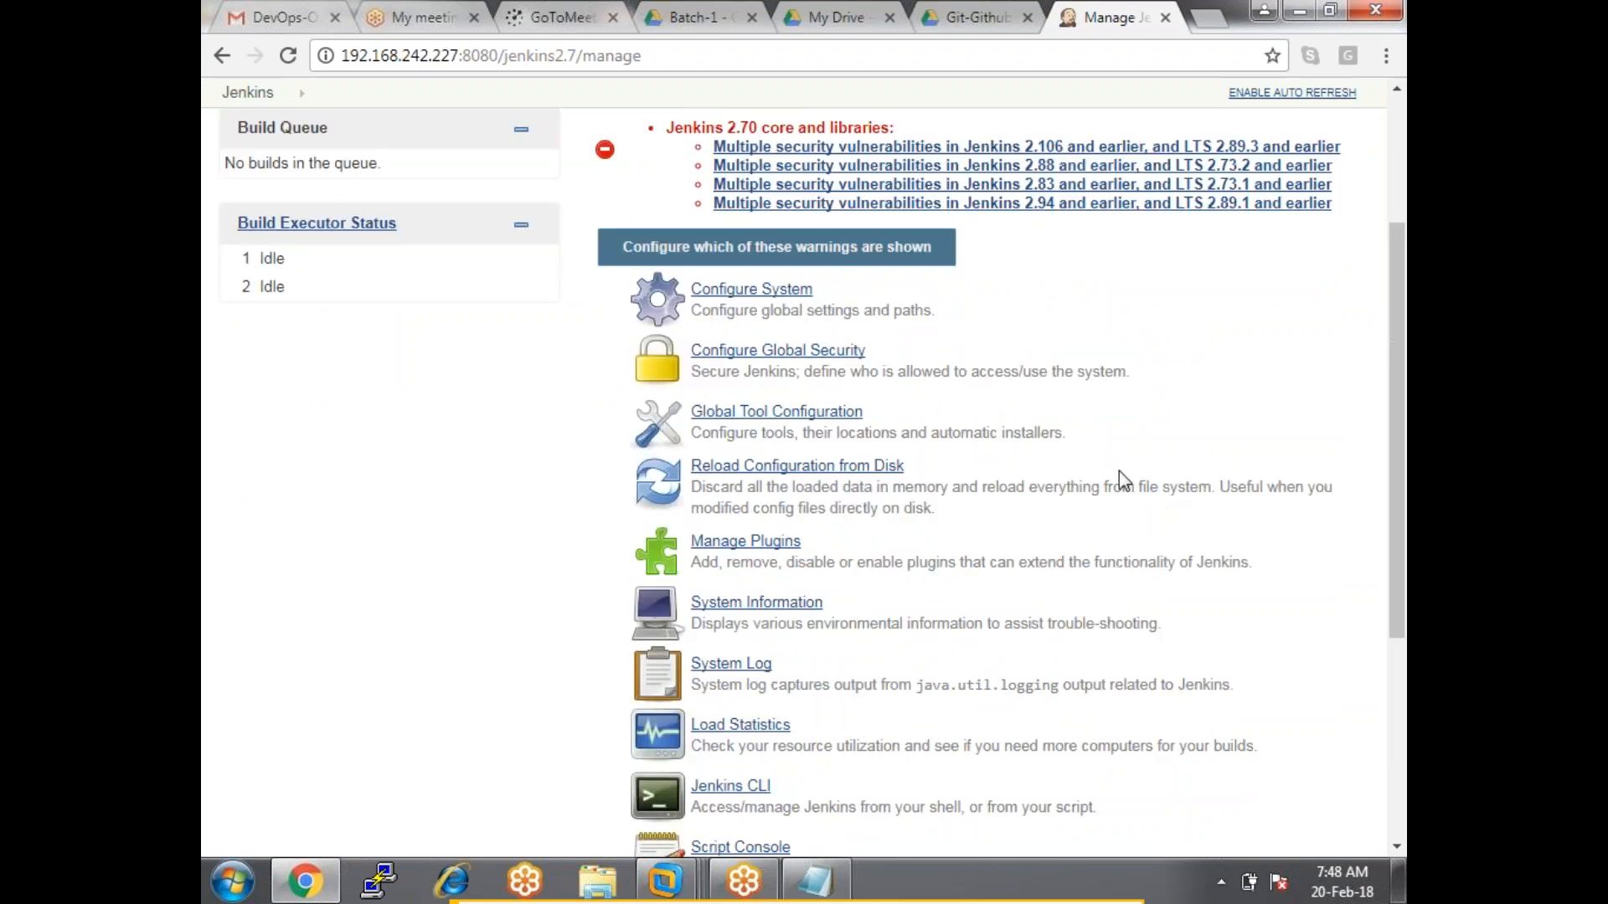
scroll(1111, 469, "down", 4)
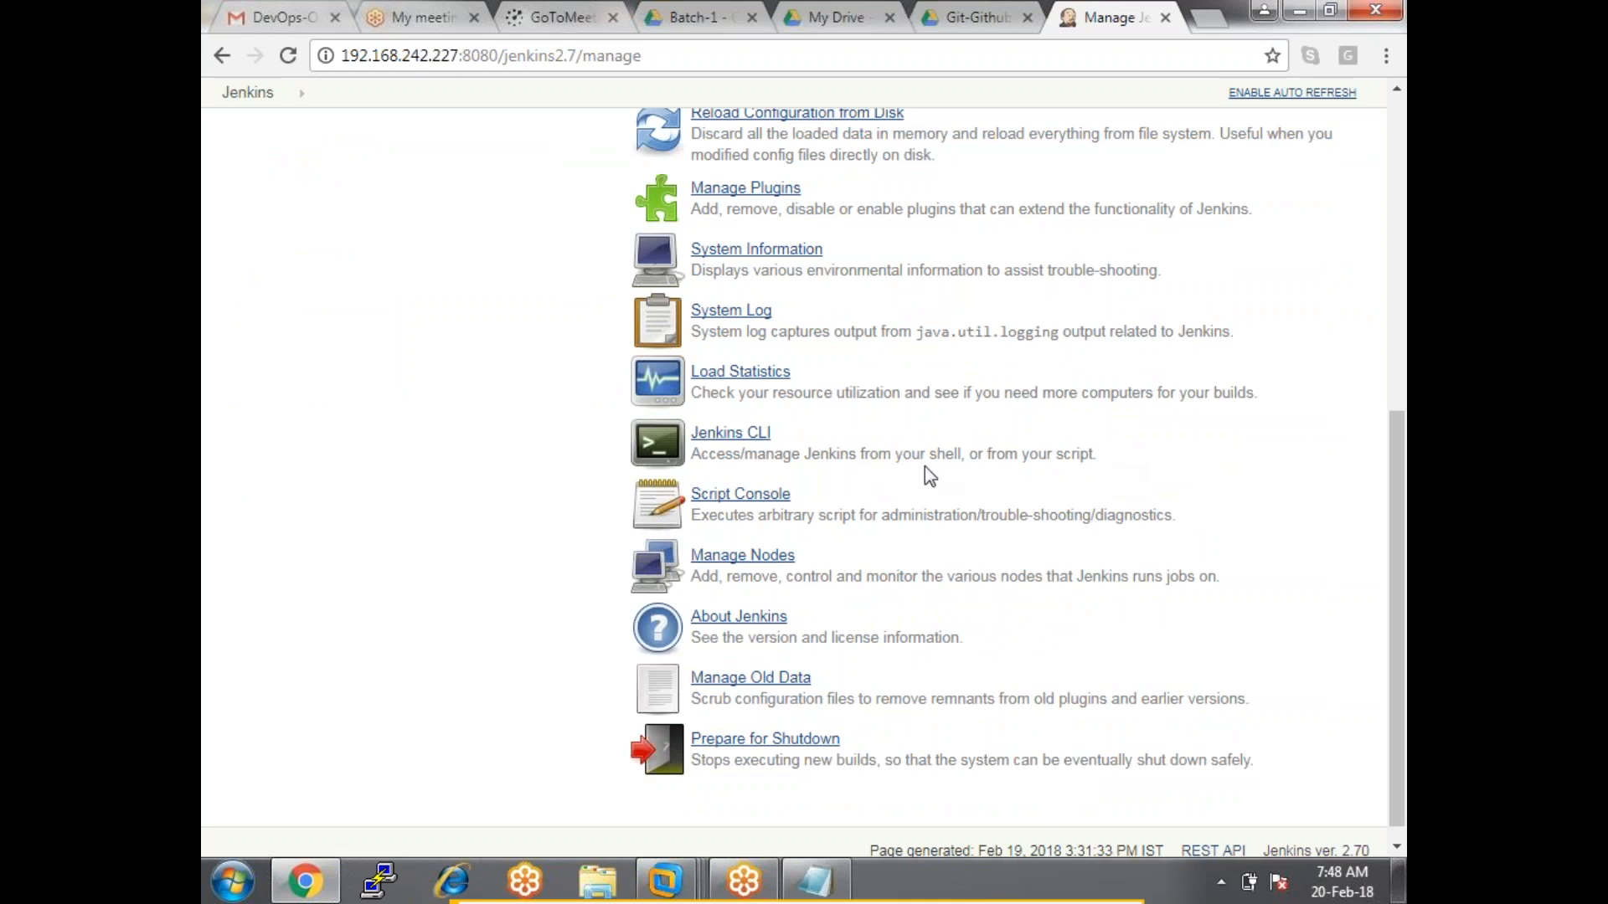
left_click(758, 558)
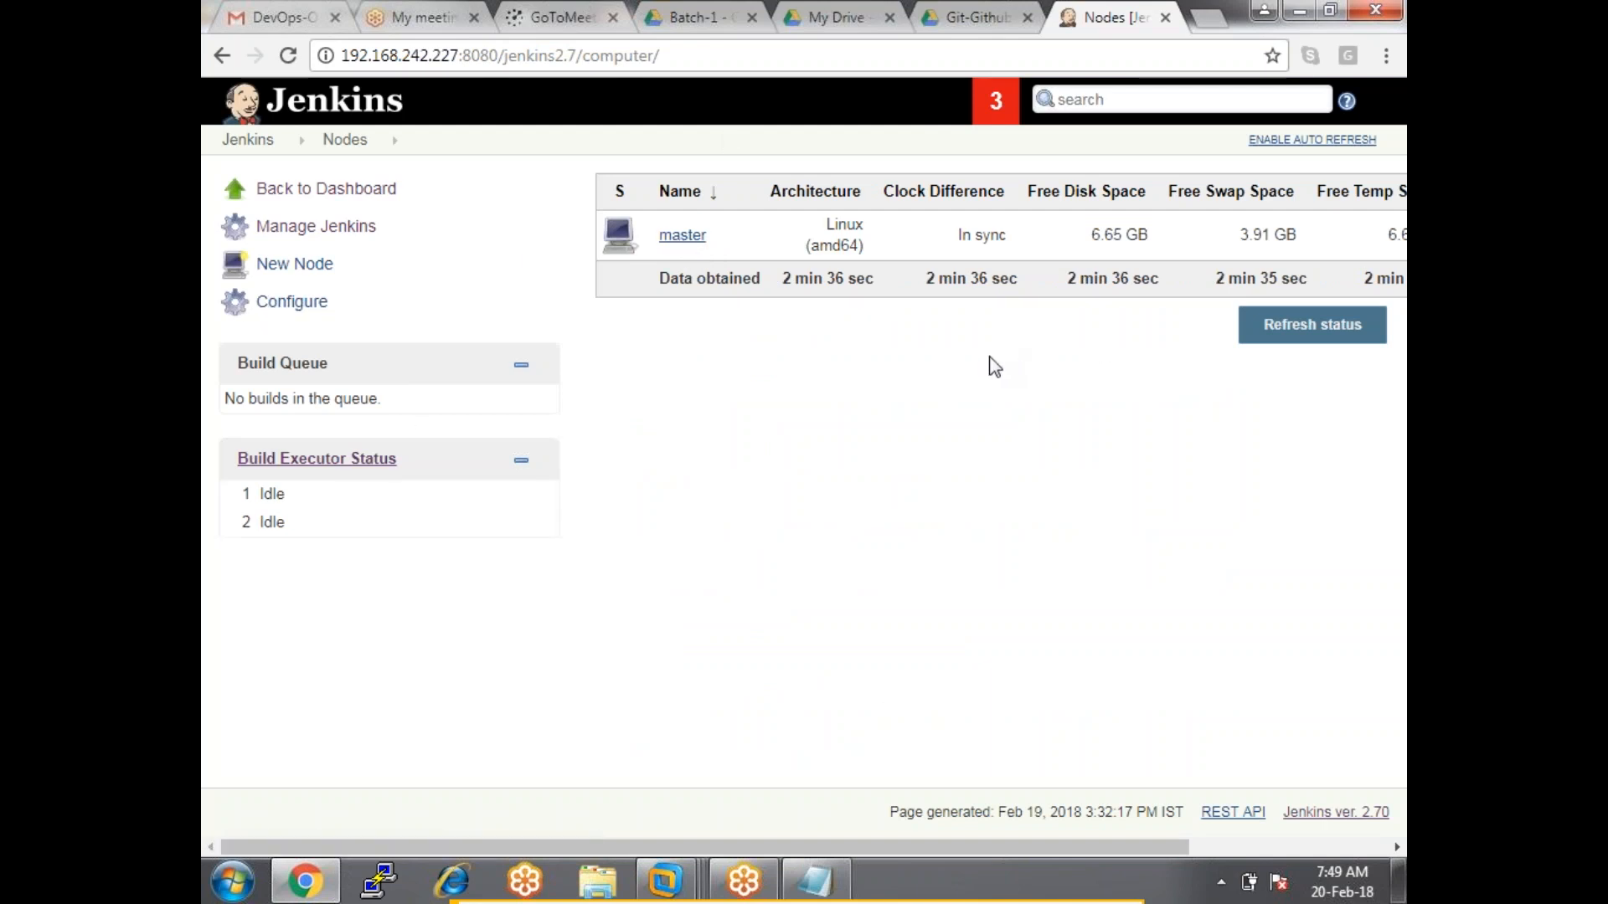
Create a new Permanent Agent node named linux-node.
left_click(295, 266)
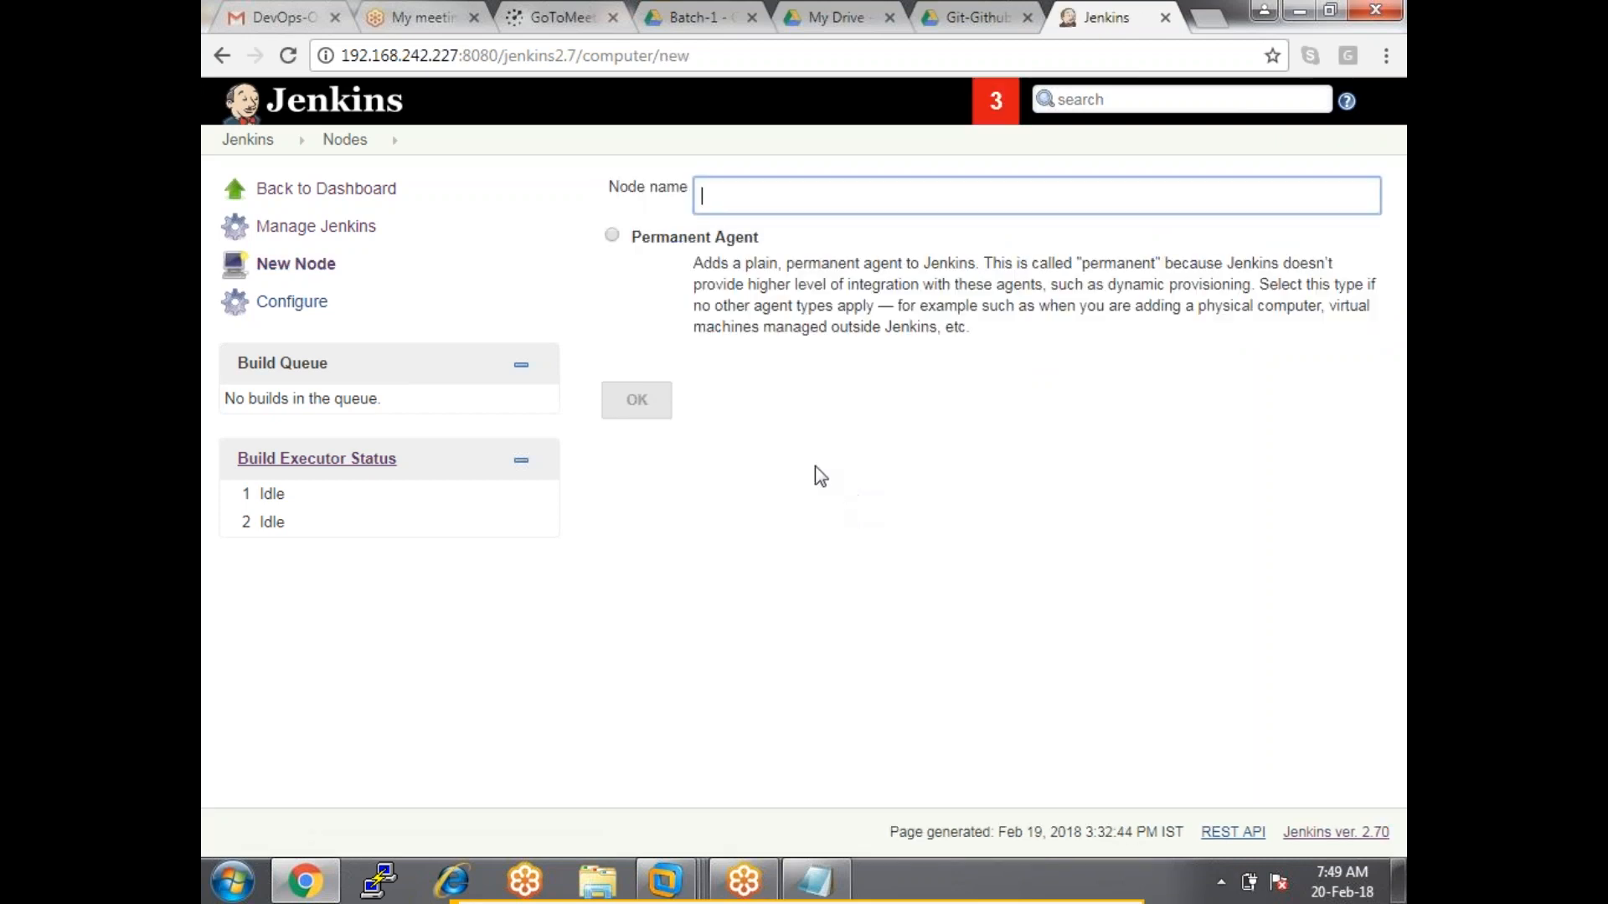
left_click(758, 194)
type("li")
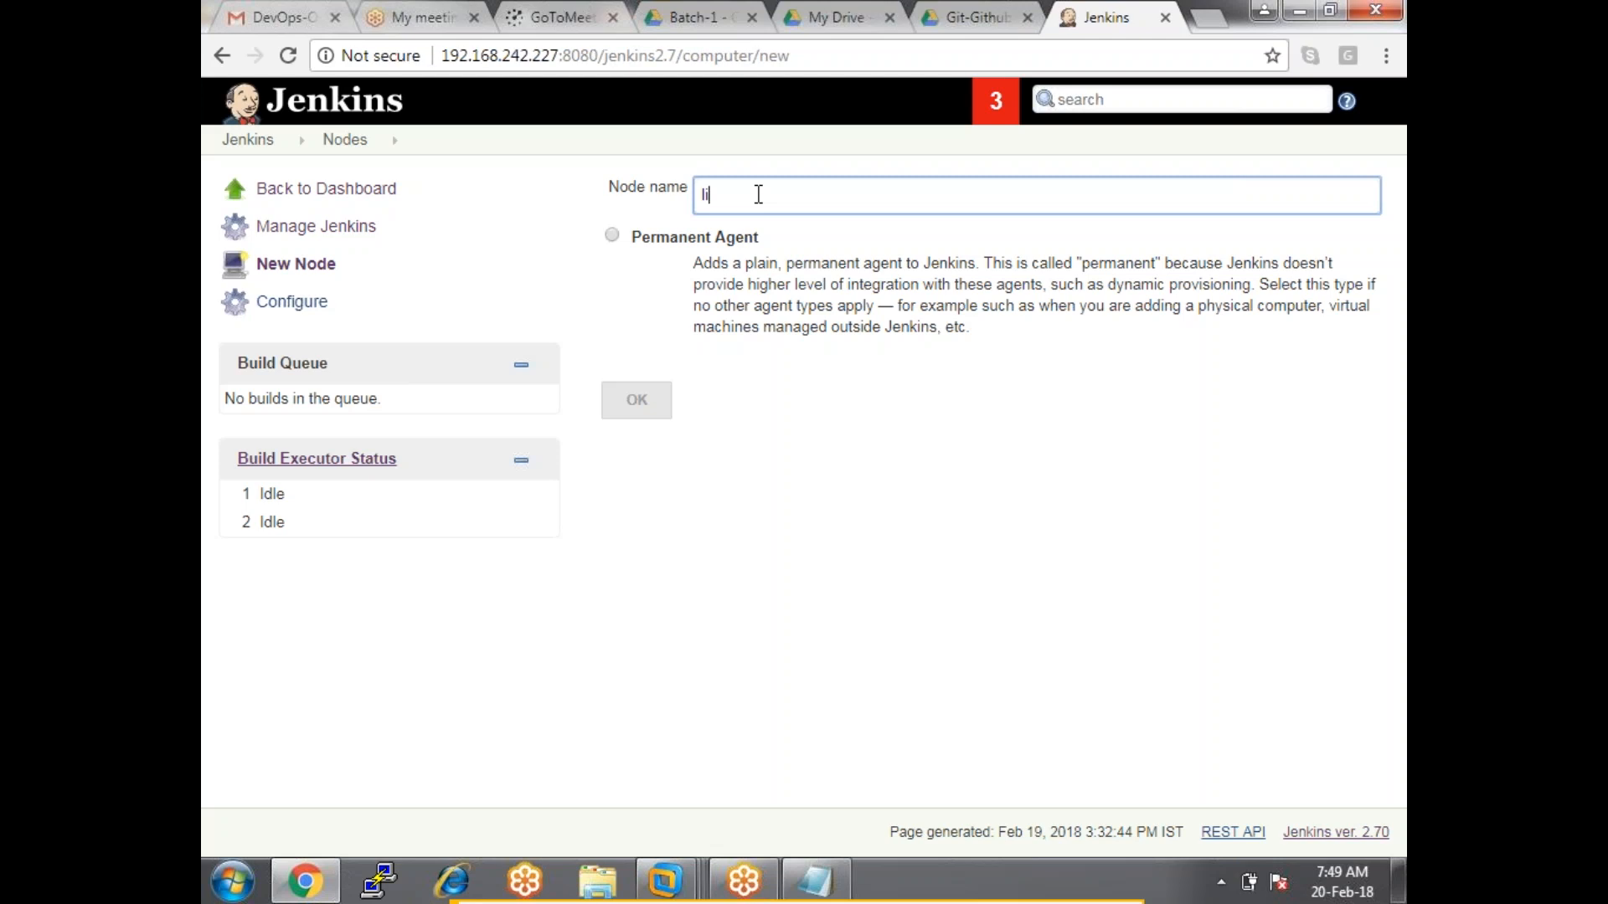
type("nux-node")
left_click(612, 236)
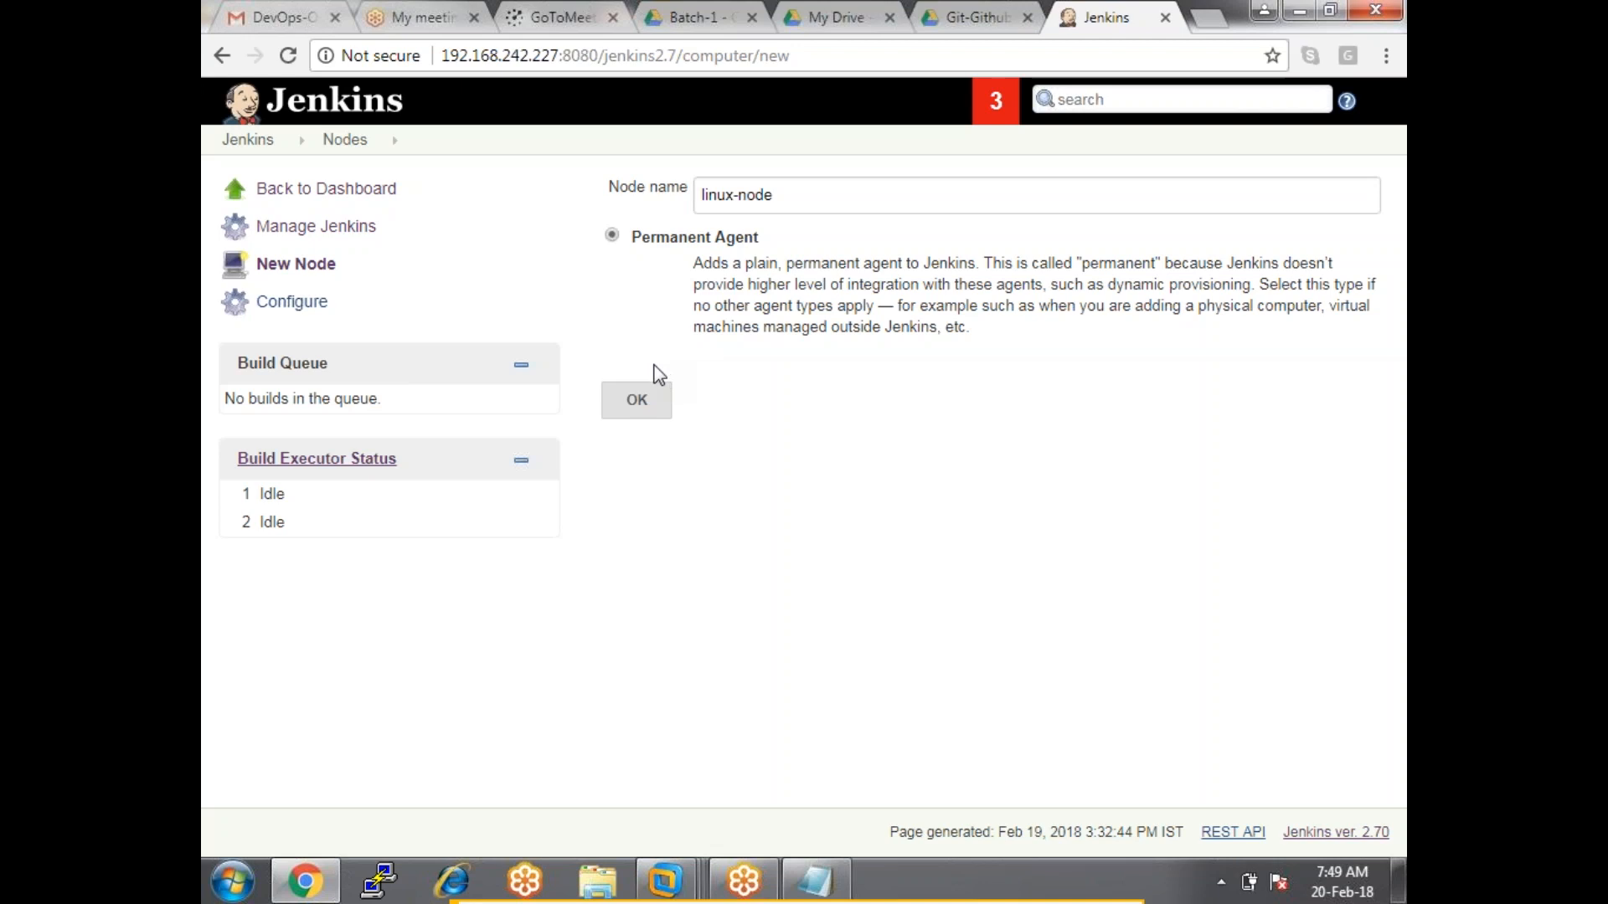
left_click(645, 406)
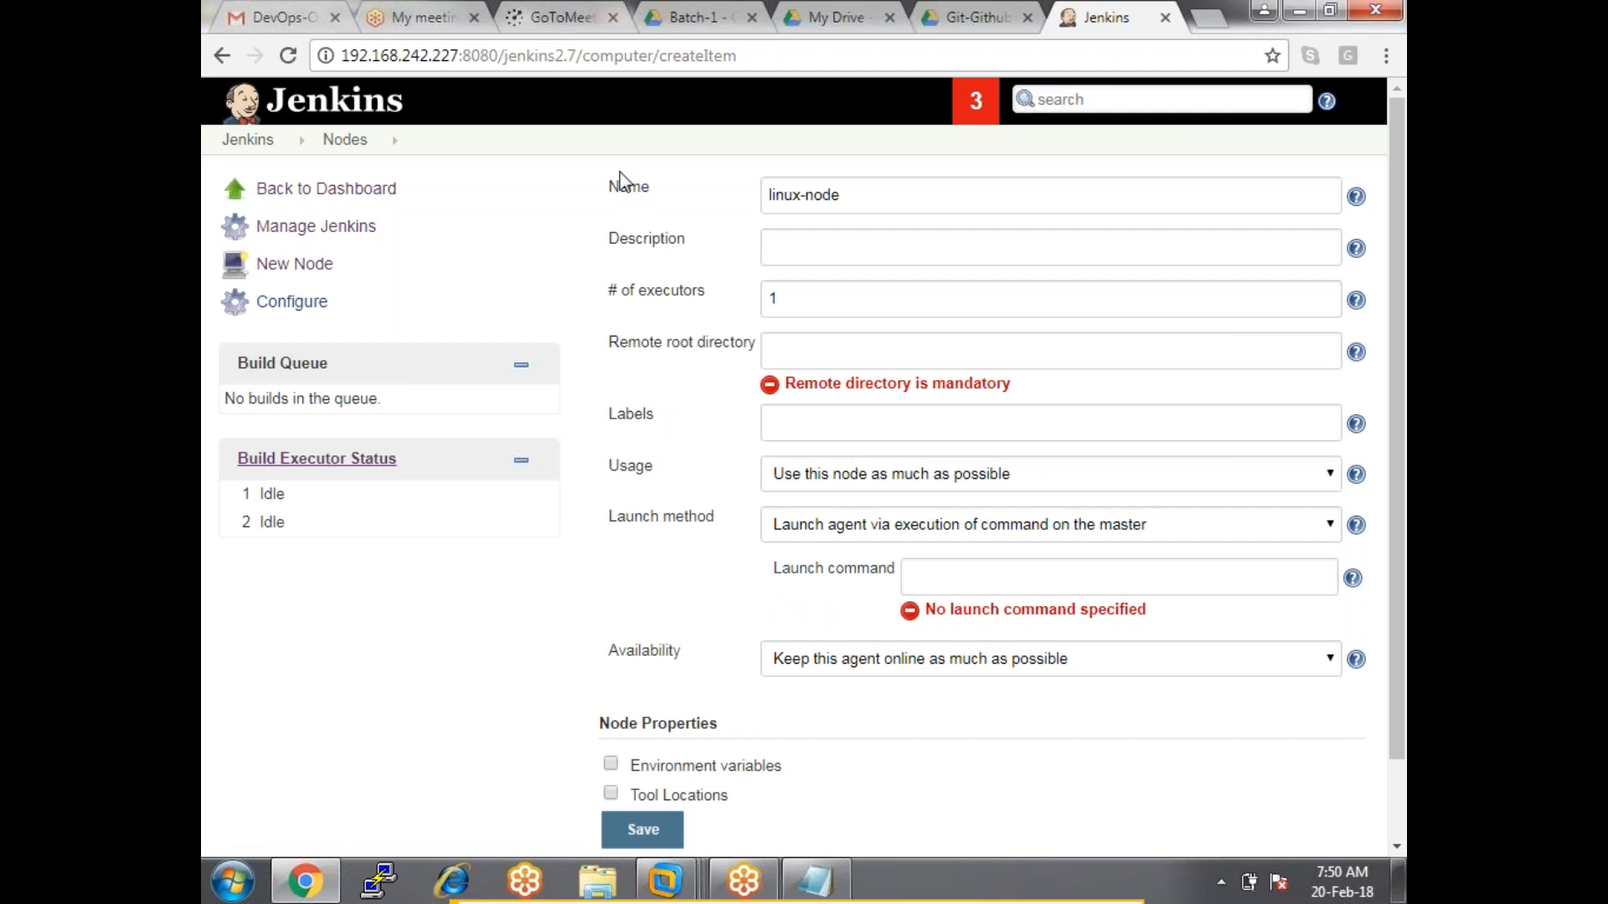
Check the linux-node form's Launch method choices, then open the Jenkins dashboard in a new tab.
left_click_drag(618, 186, 1016, 783)
left_click(1019, 785)
left_click_drag(609, 519, 710, 526)
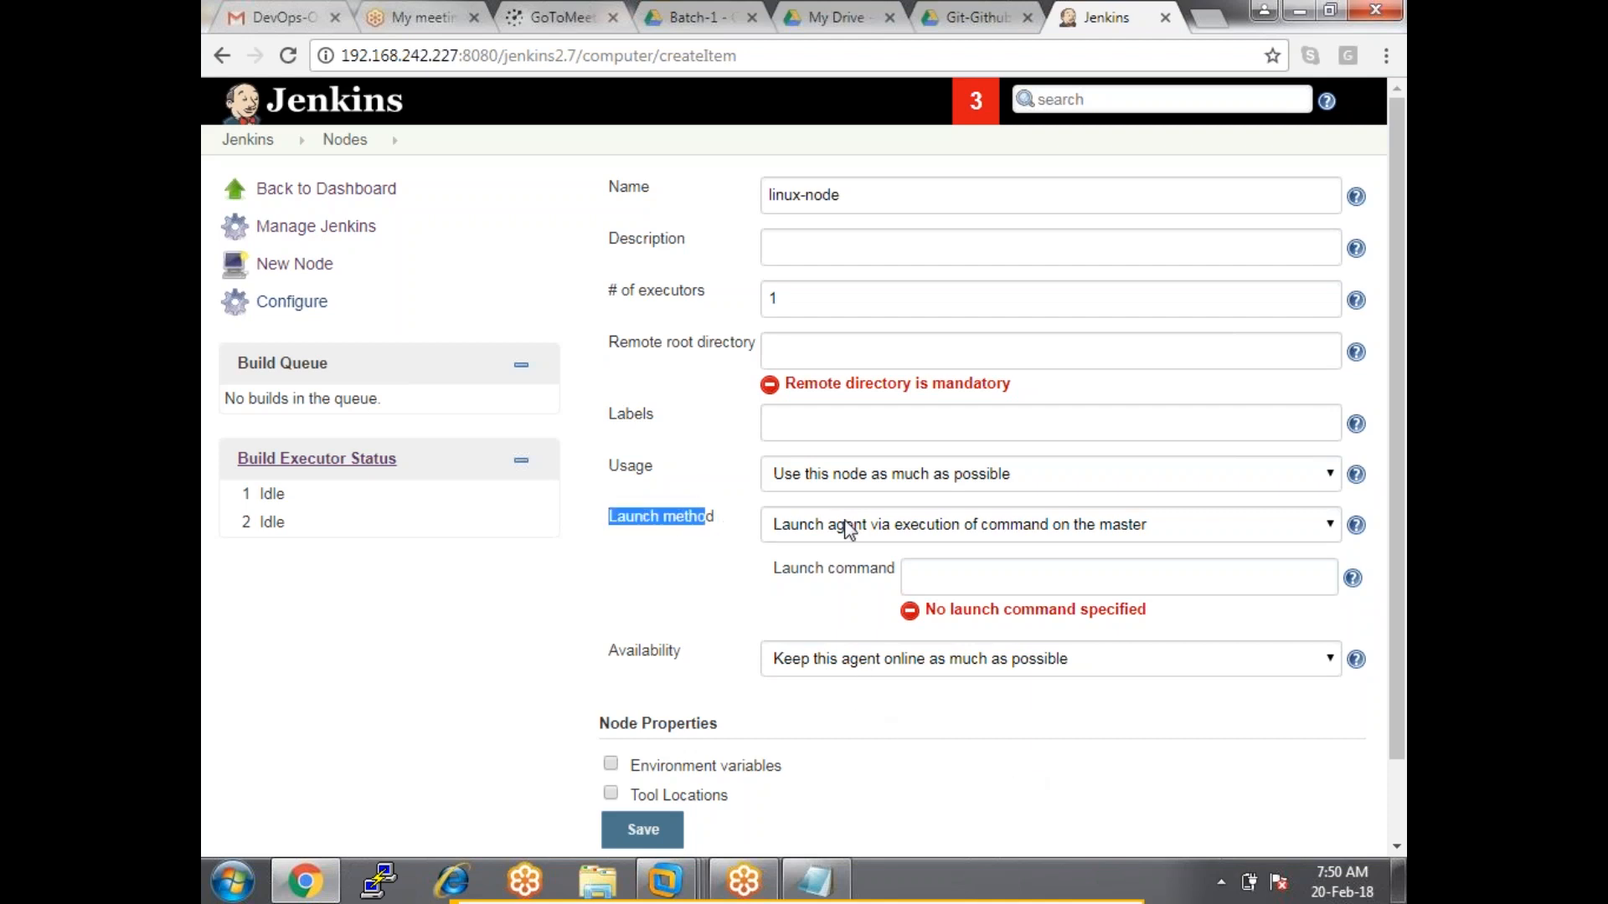
left_click(877, 522)
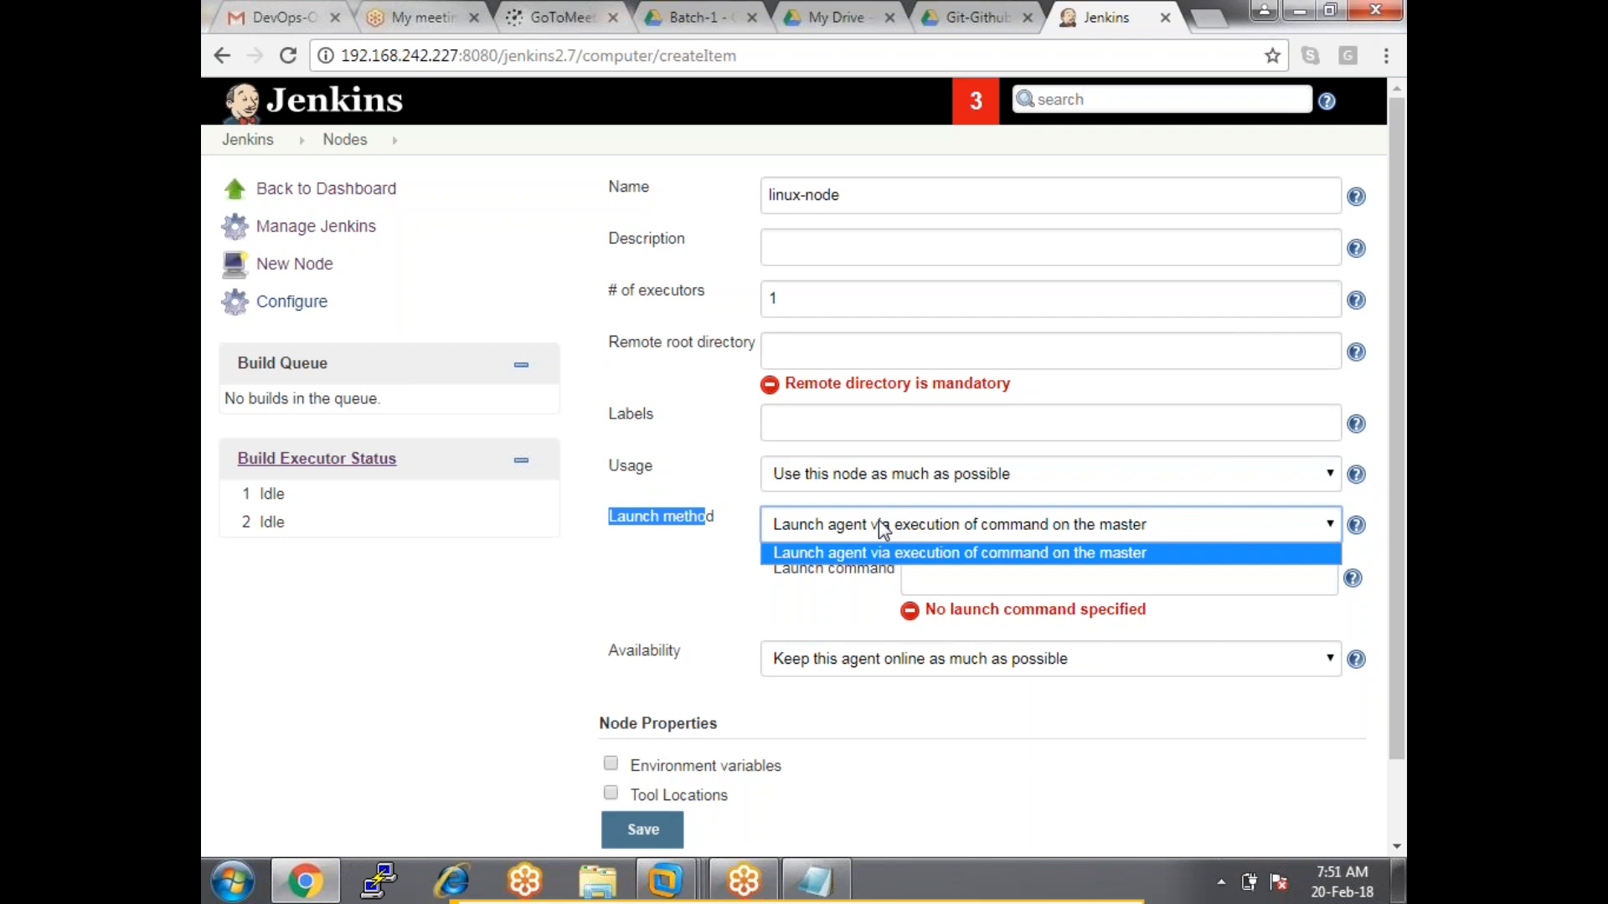
right_click(252, 140)
left_click(333, 159)
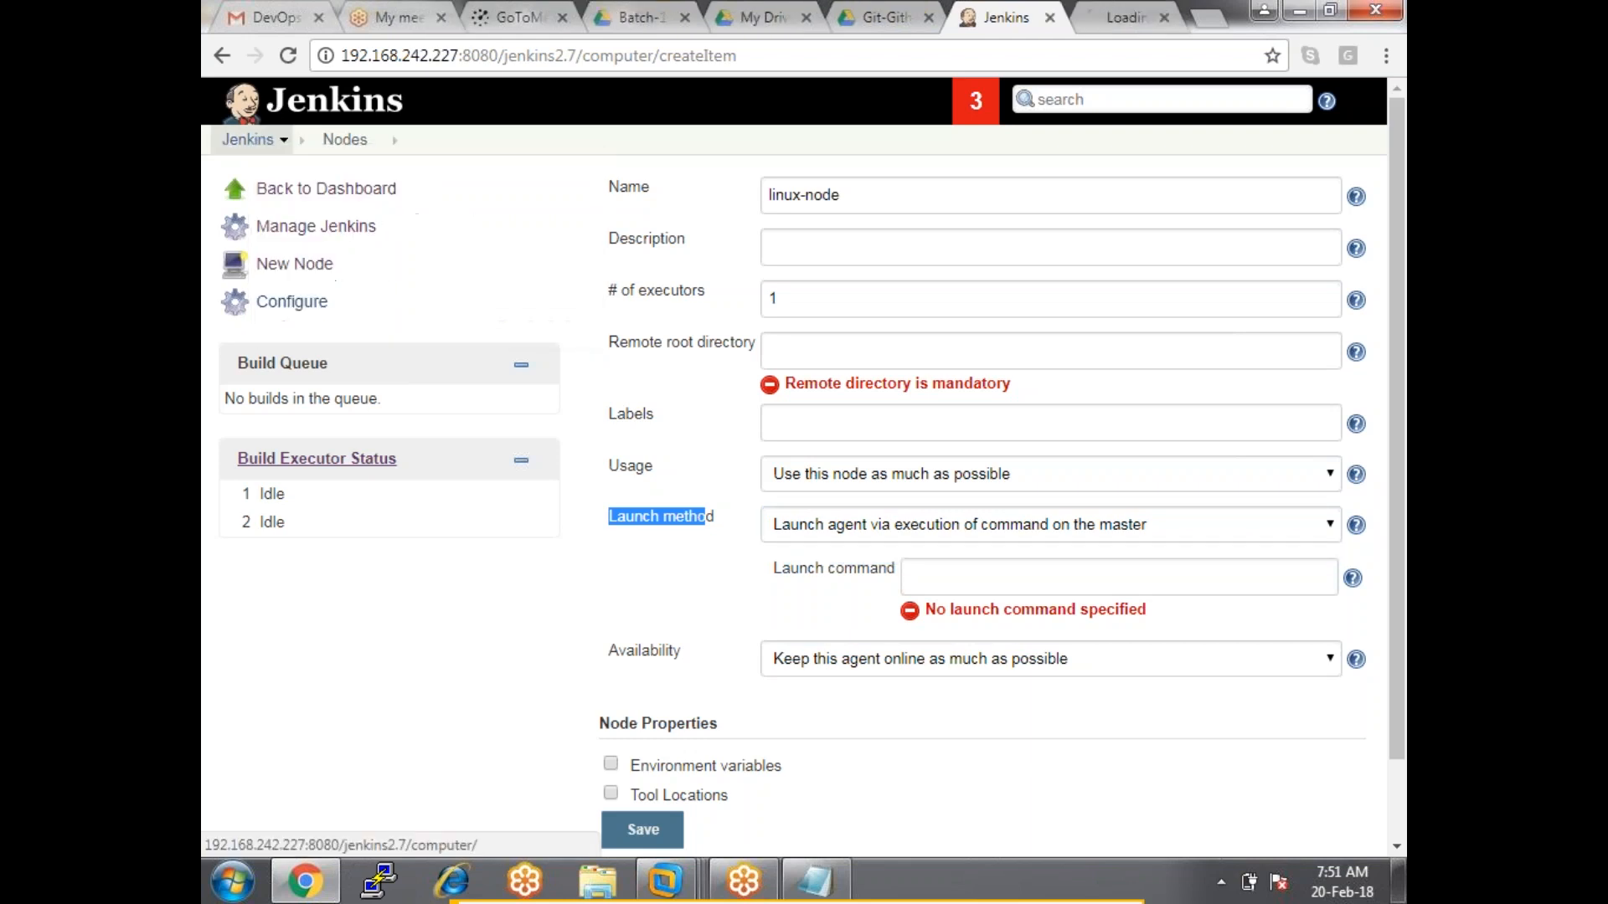
In the new tab, go to Manage Jenkins > Manage Plugins, which shows no updates.
left_click(1121, 20)
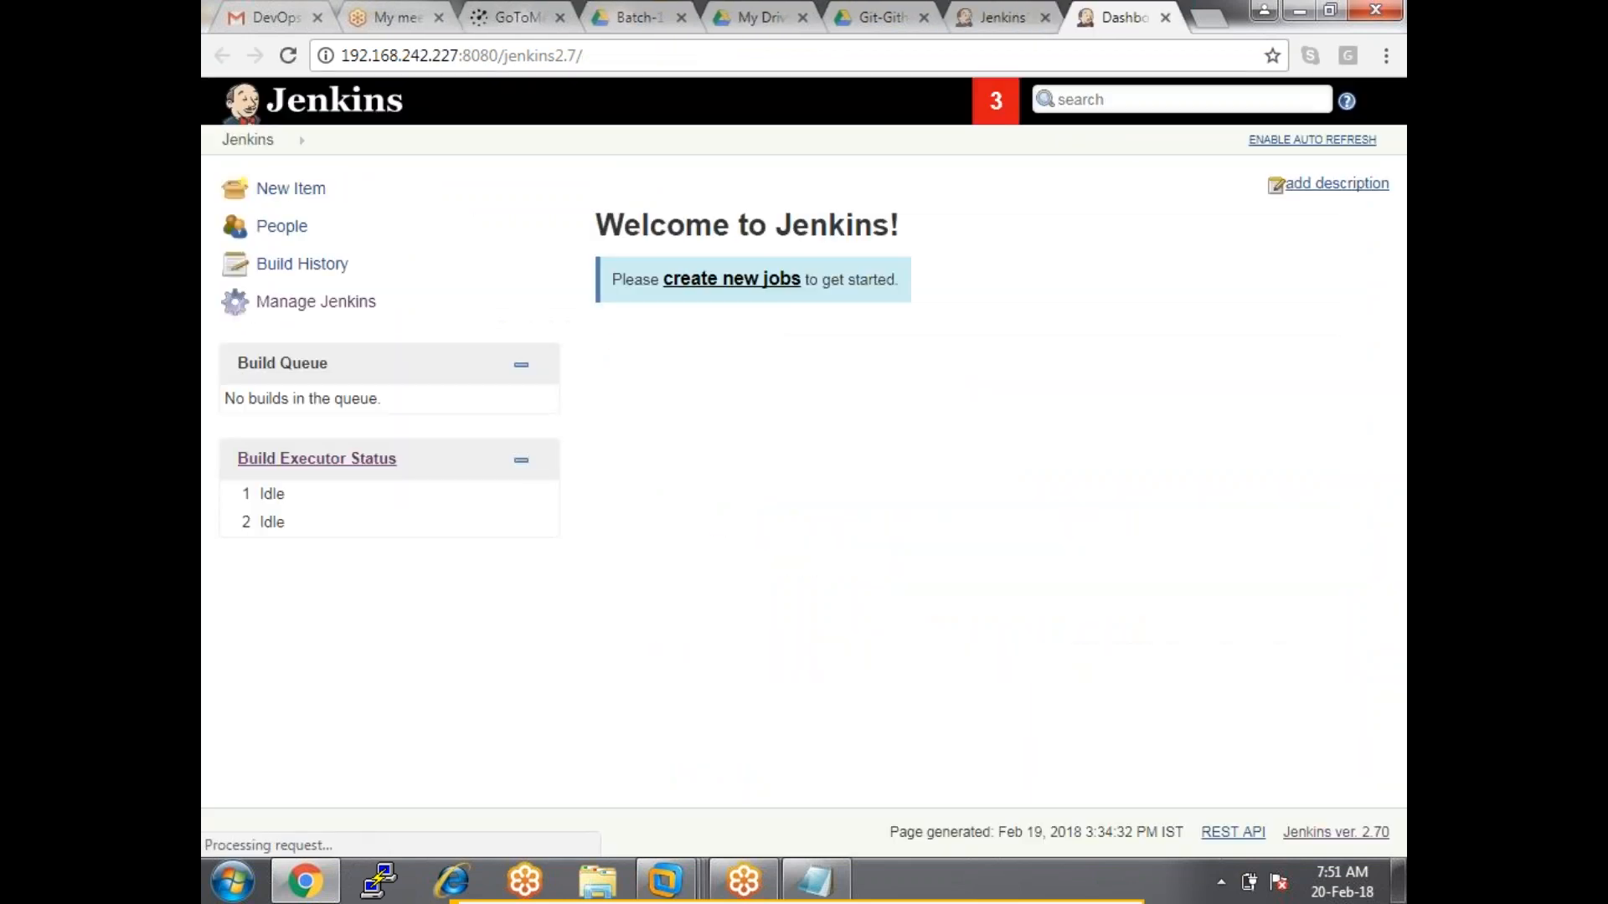
left_click(356, 310)
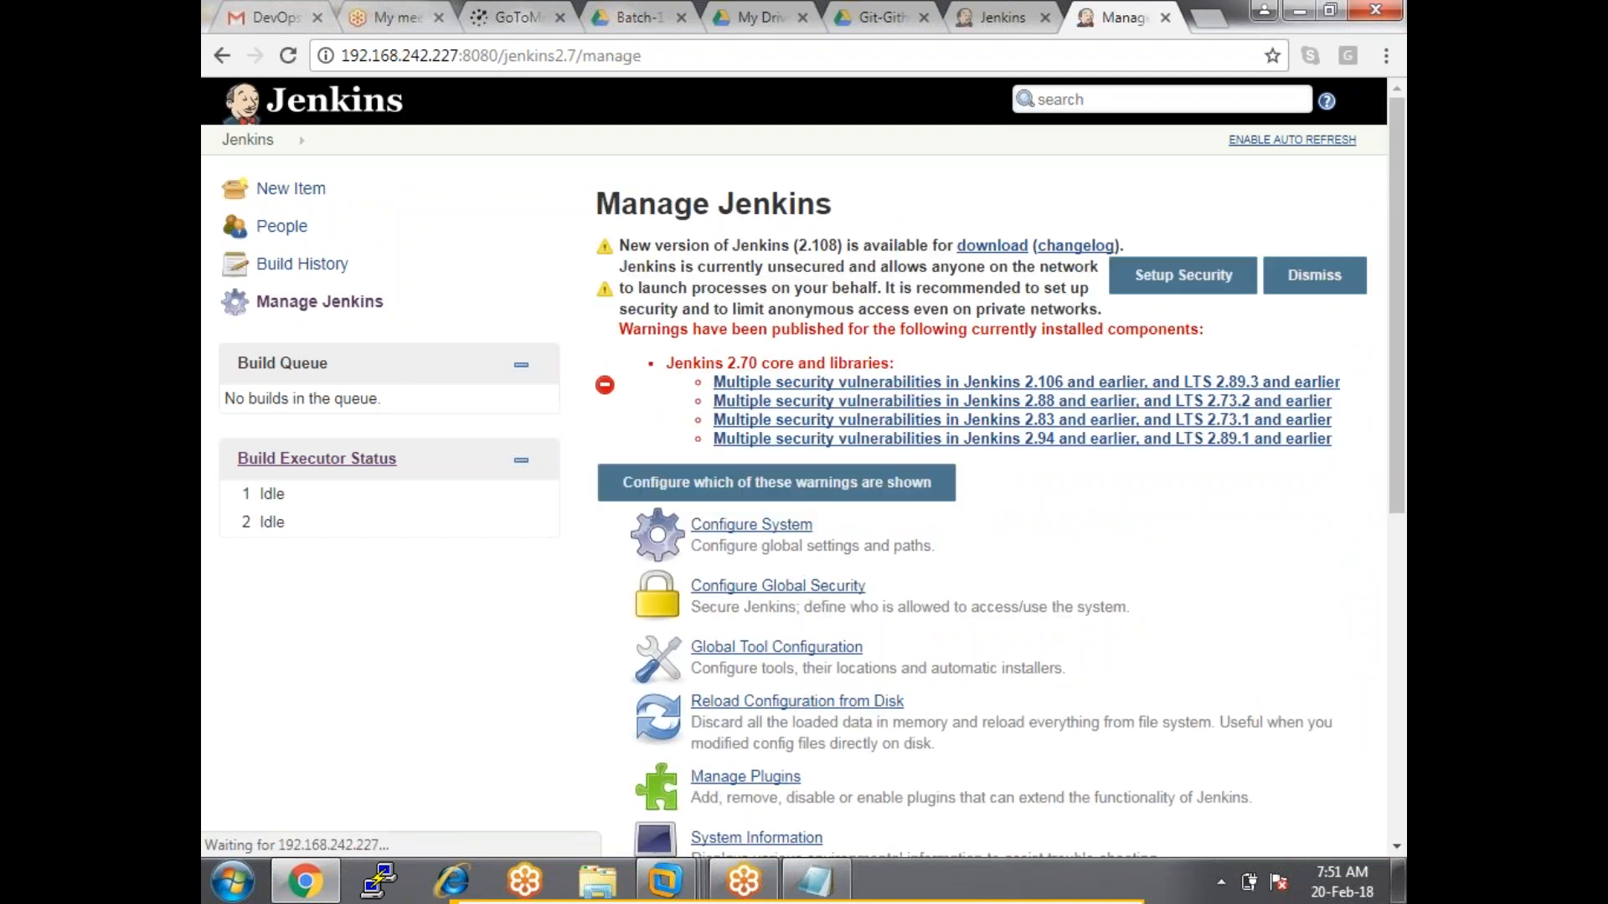
scroll(730, 642, "down", 2)
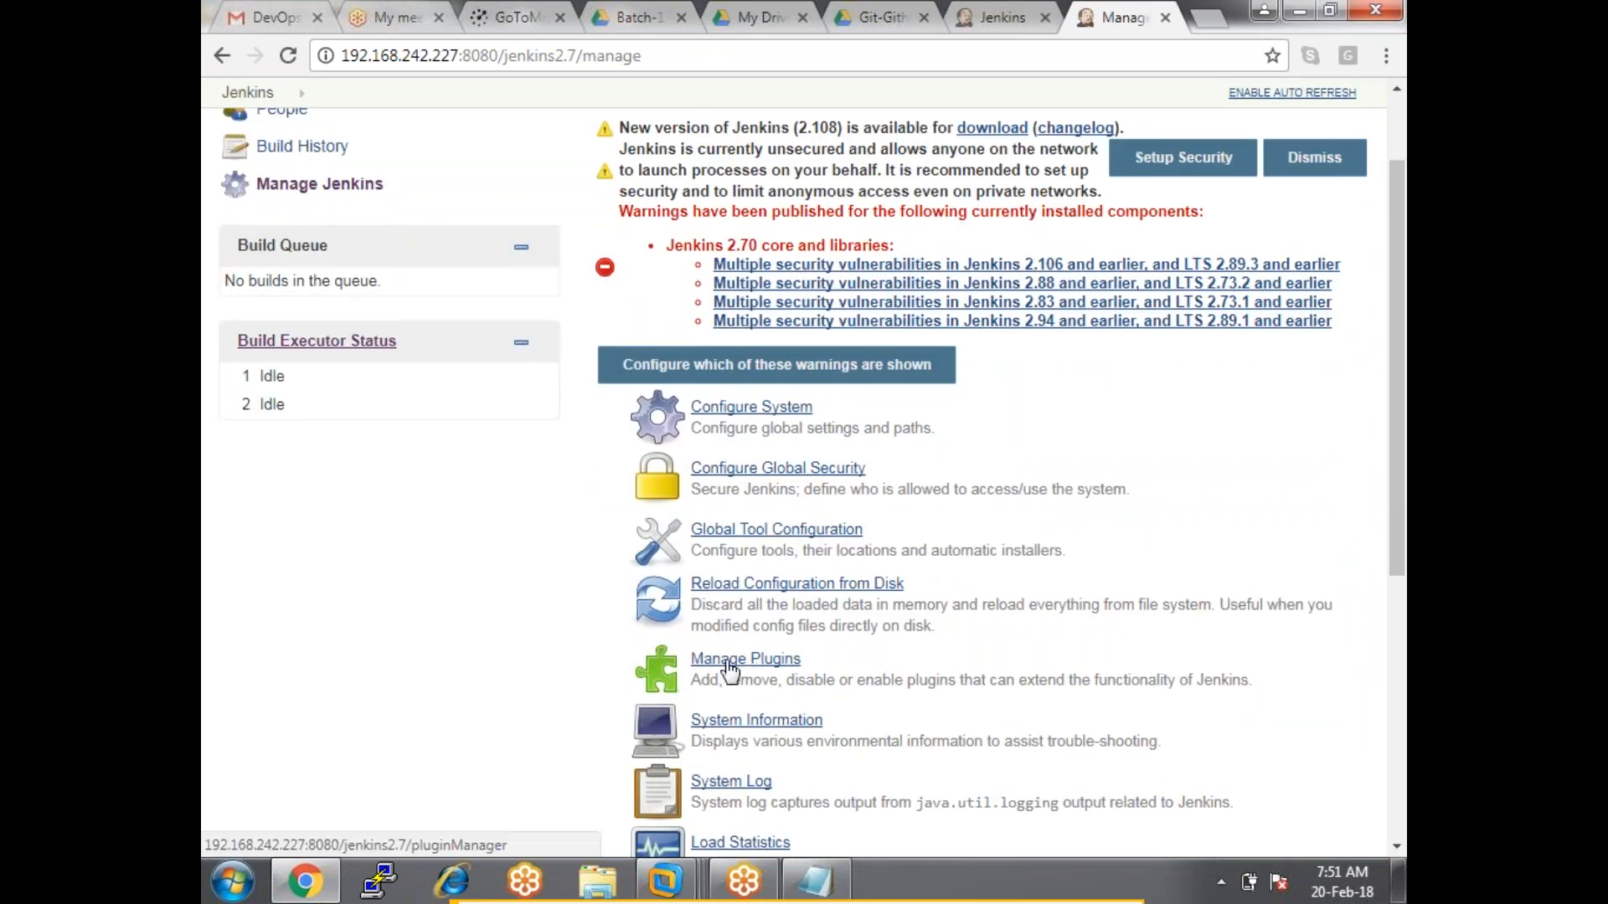
left_click(733, 665)
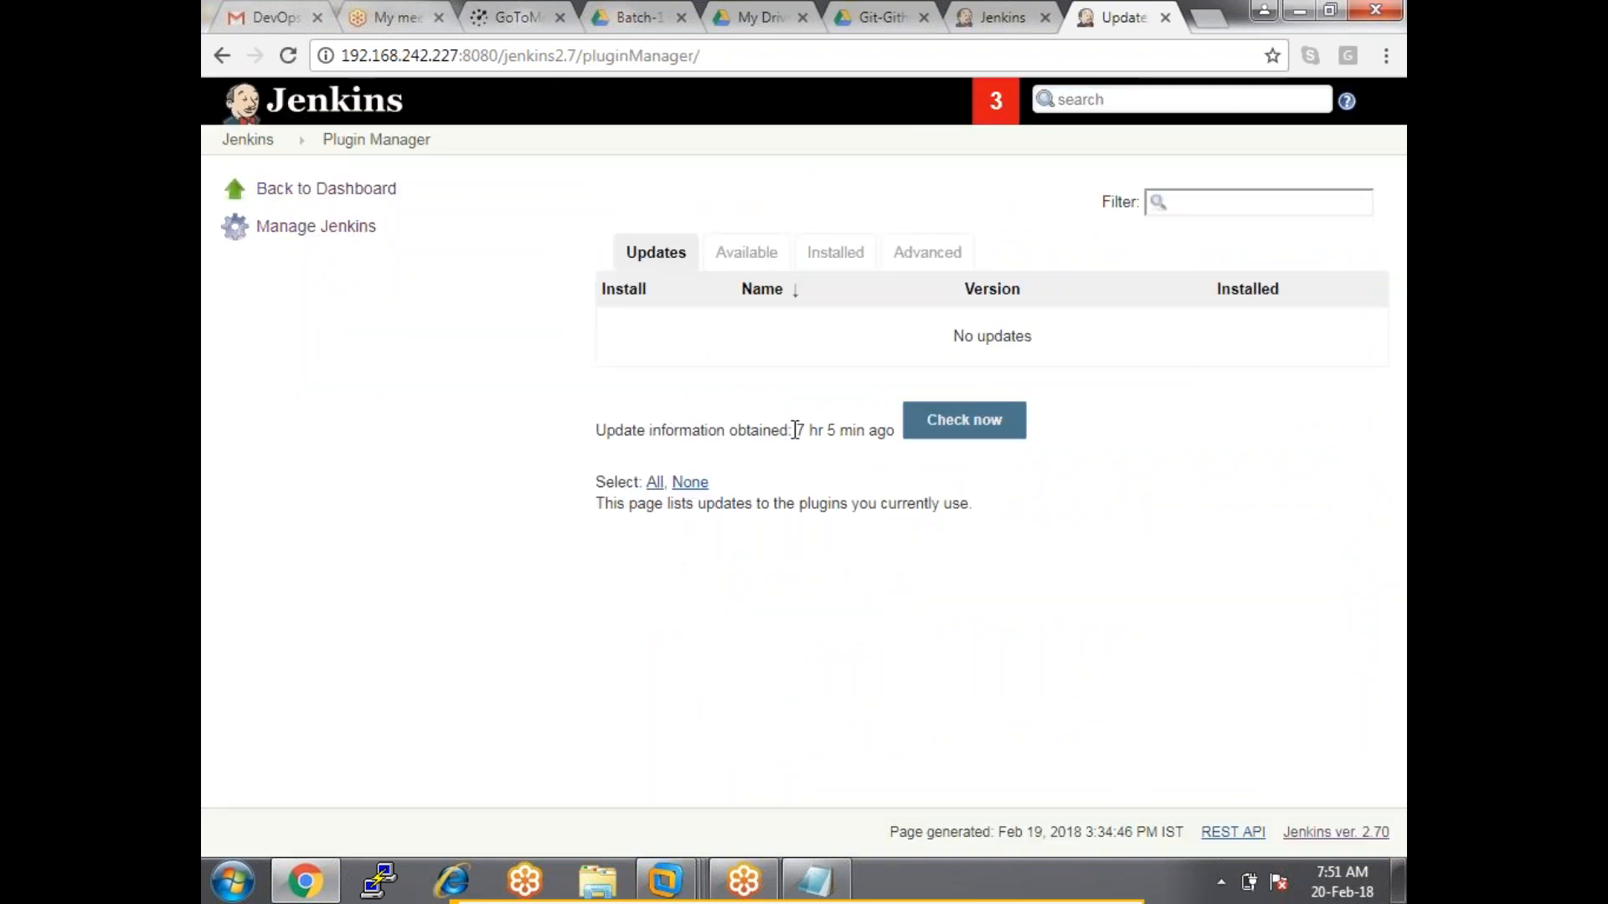
Run Check now for plugin updates, then view the Installed and Available plugin lists.
left_click(963, 422)
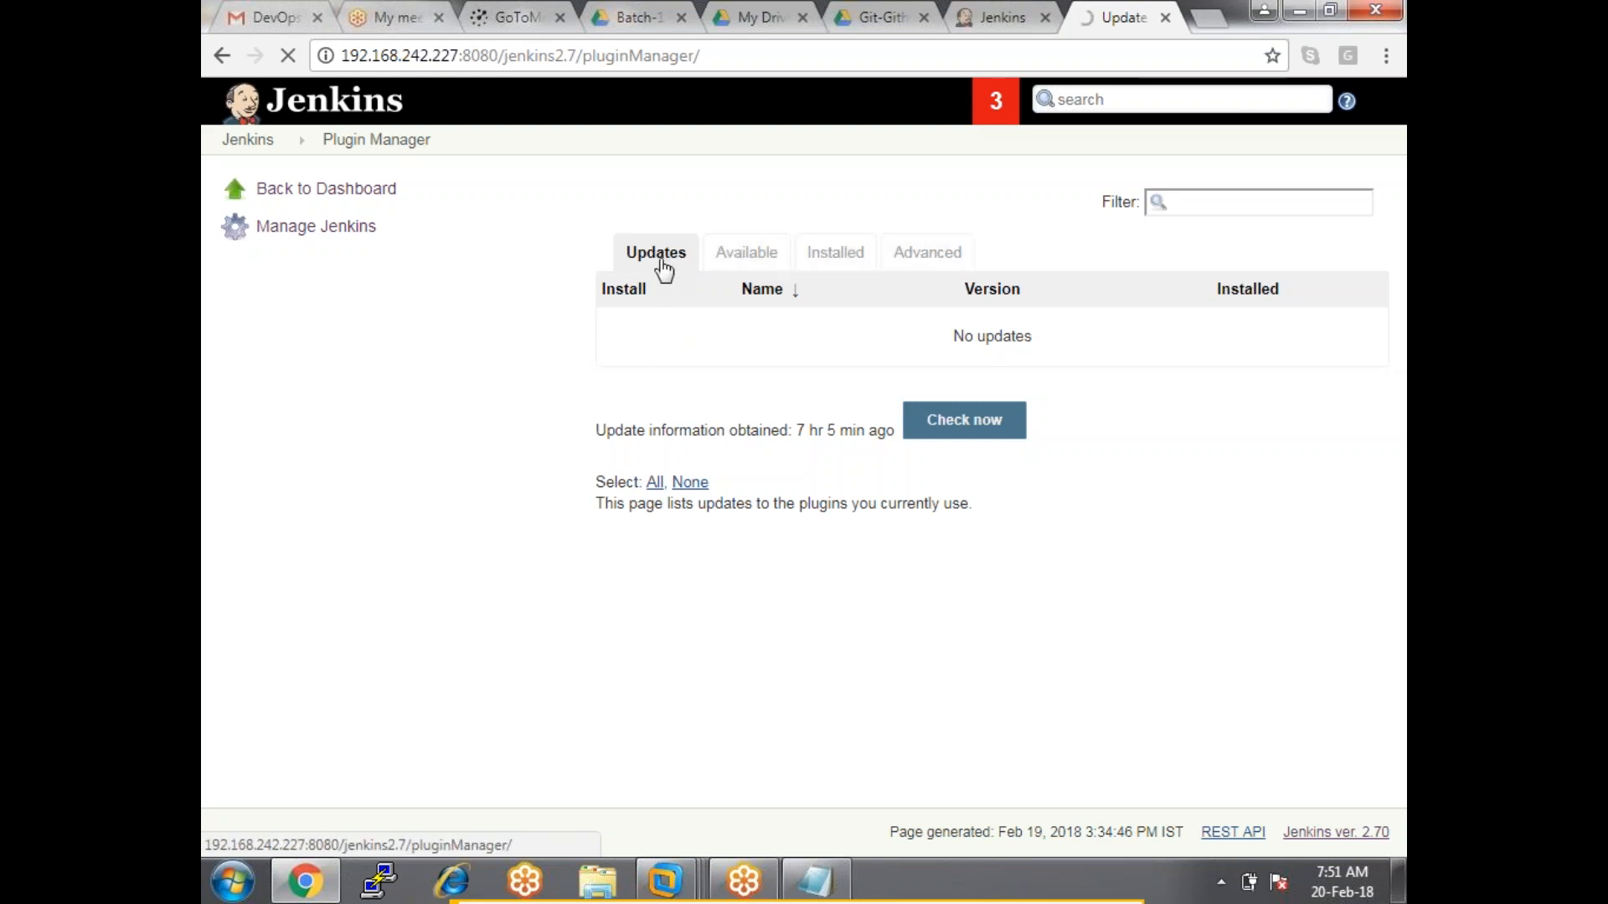
left_click(830, 259)
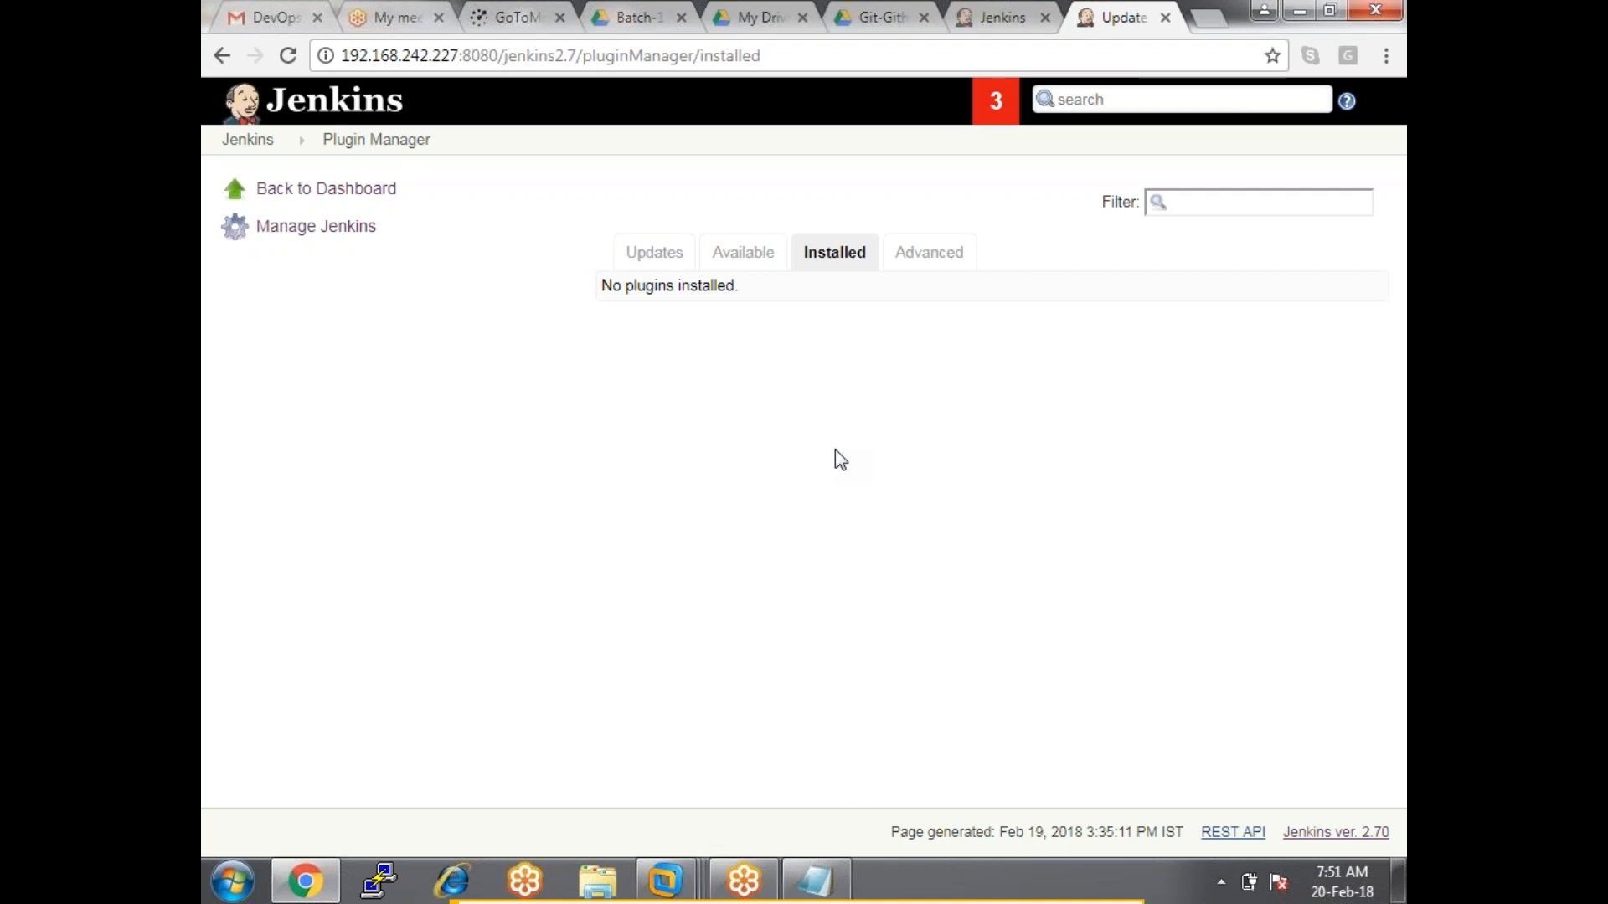
left_click(742, 252)
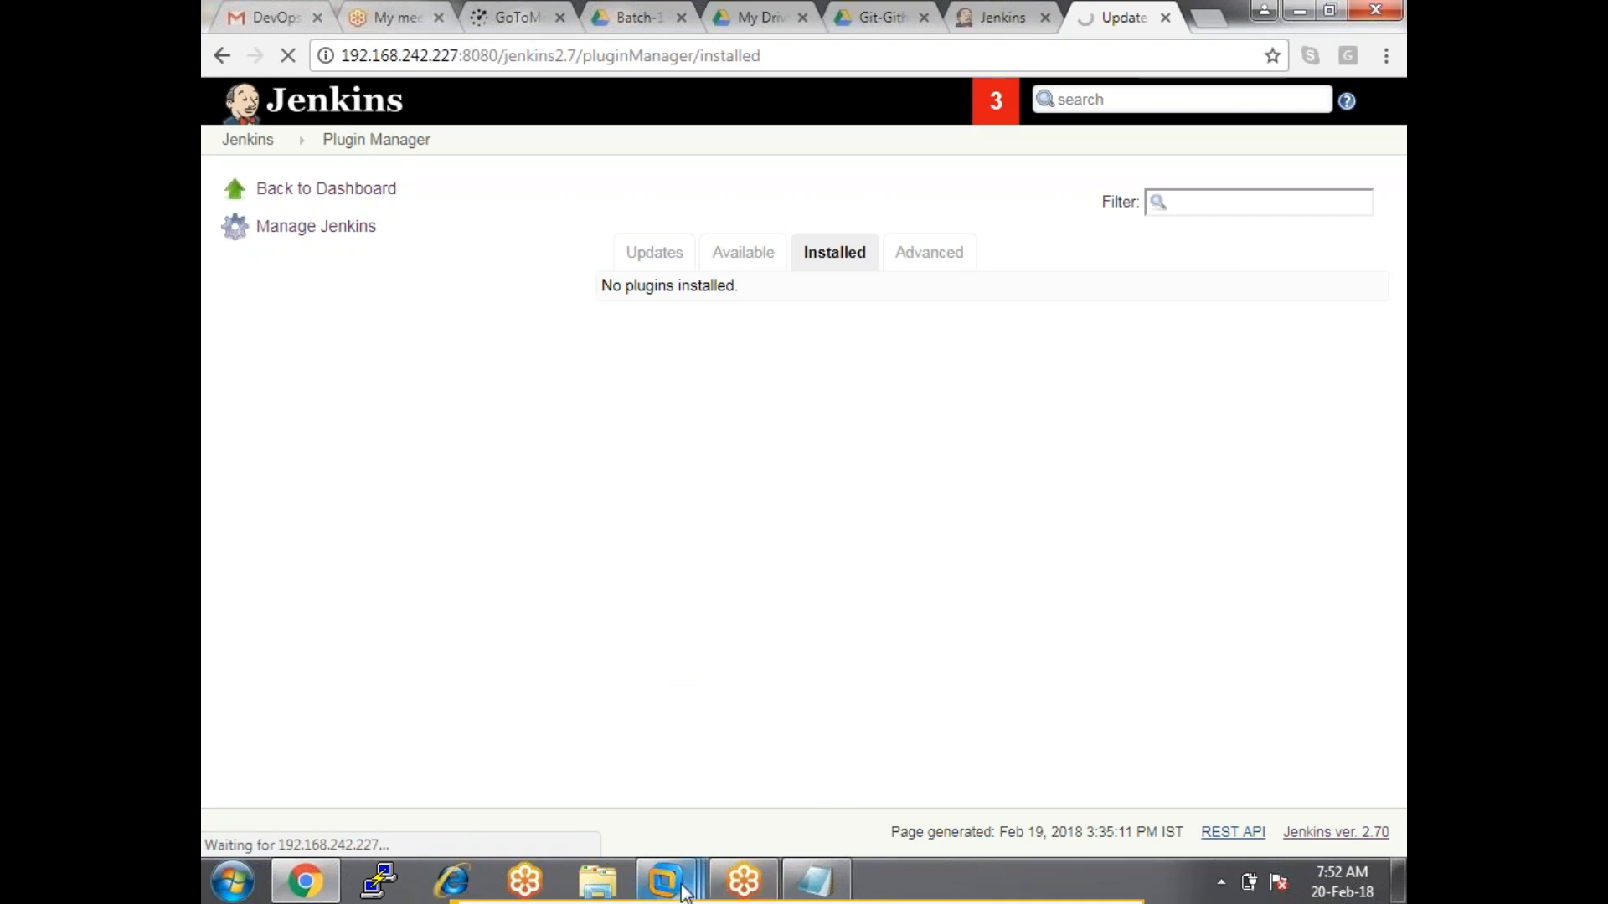
mouse_move(681, 886)
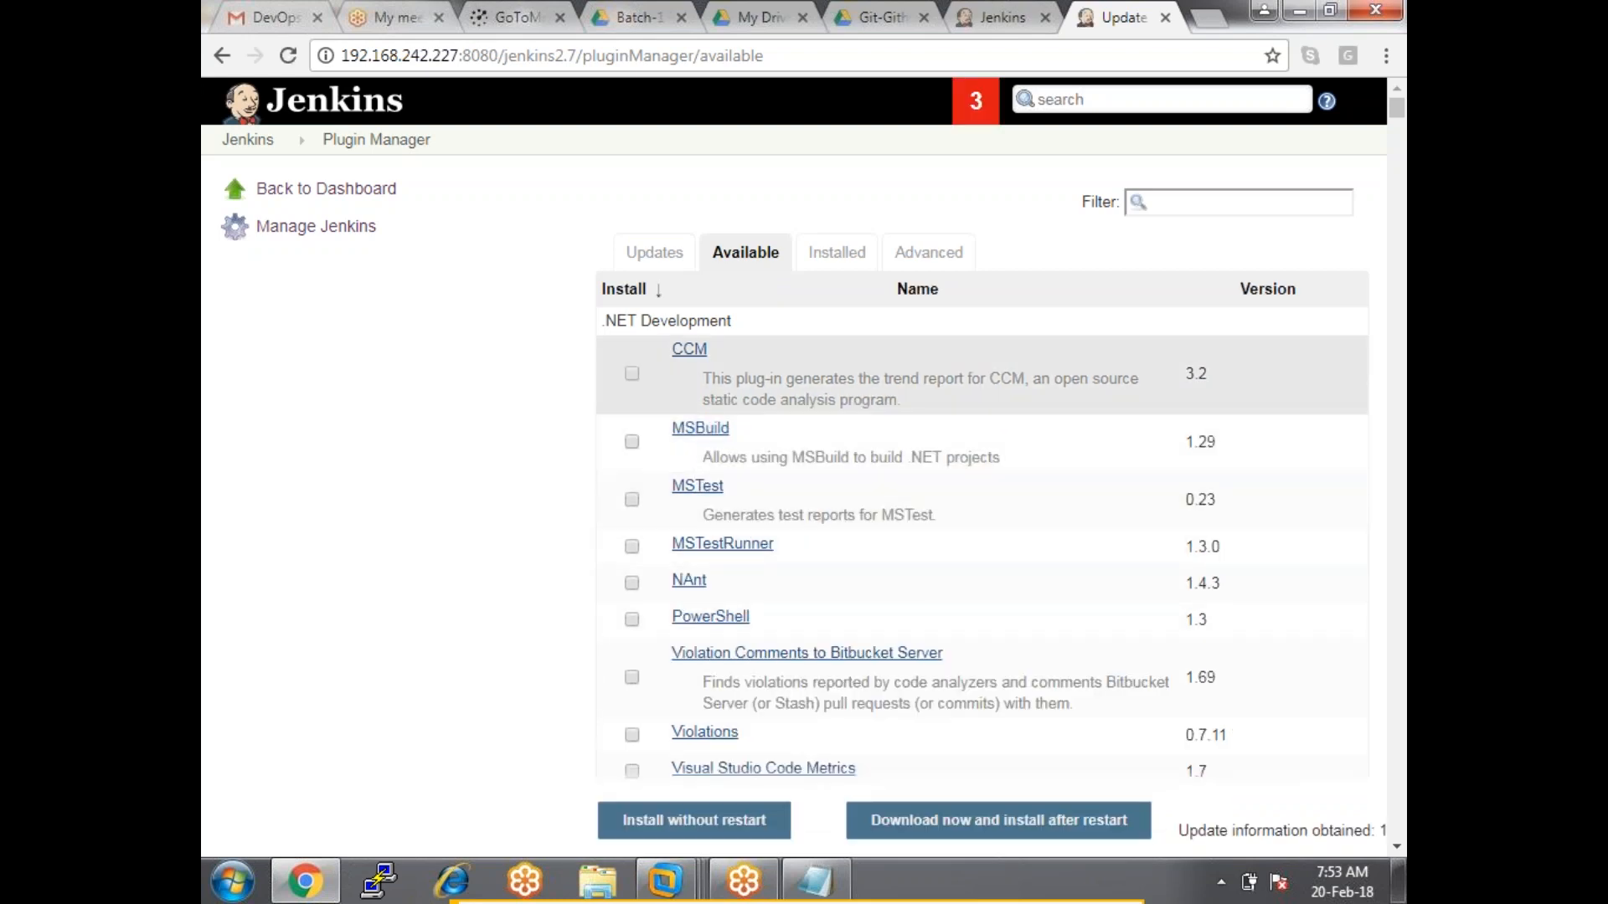
Filter available plugins by 'ssh', select SSH Slaves, and install it with its dependencies.
scroll(863, 414, "down", 4)
scroll(871, 426, "up", 4)
left_click(1180, 204)
type("ssh")
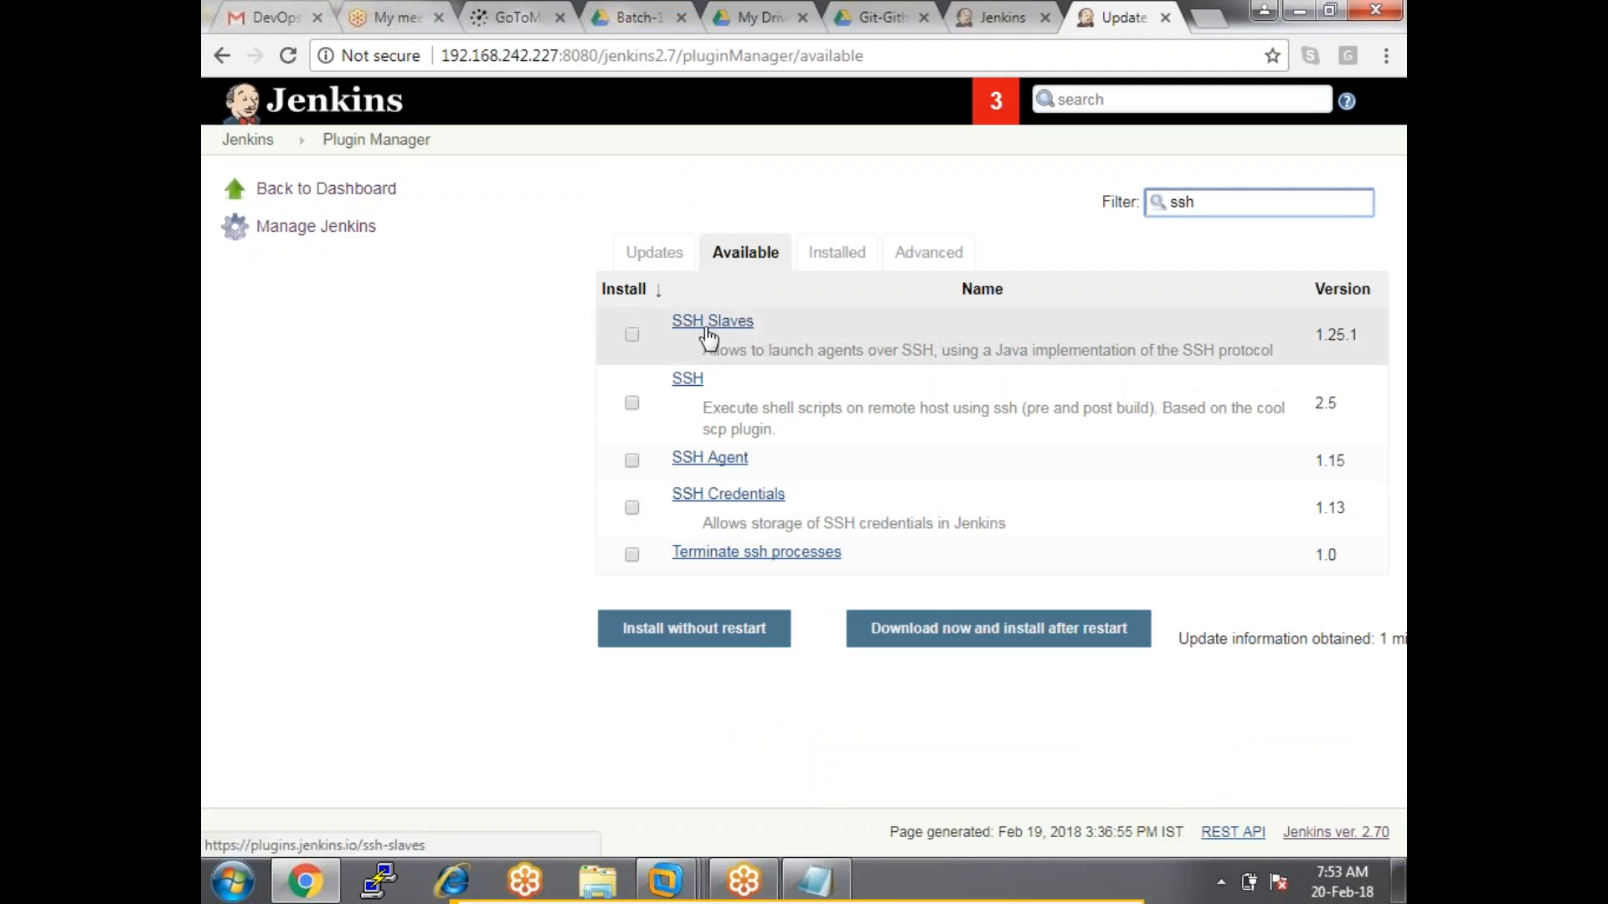
left_click(633, 337)
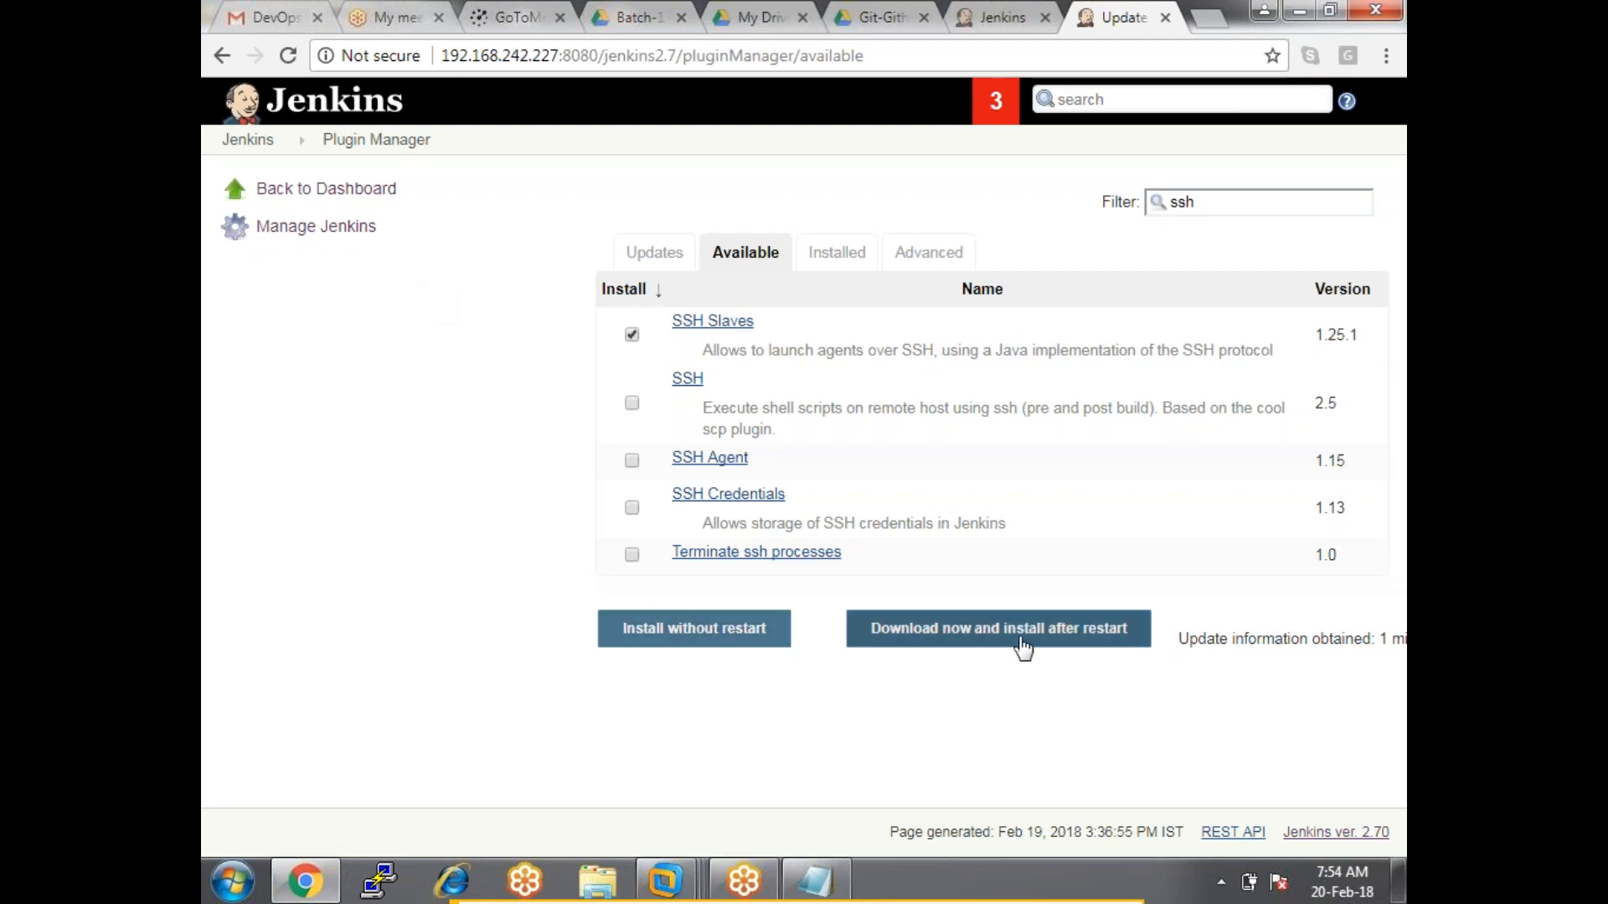
left_click(705, 641)
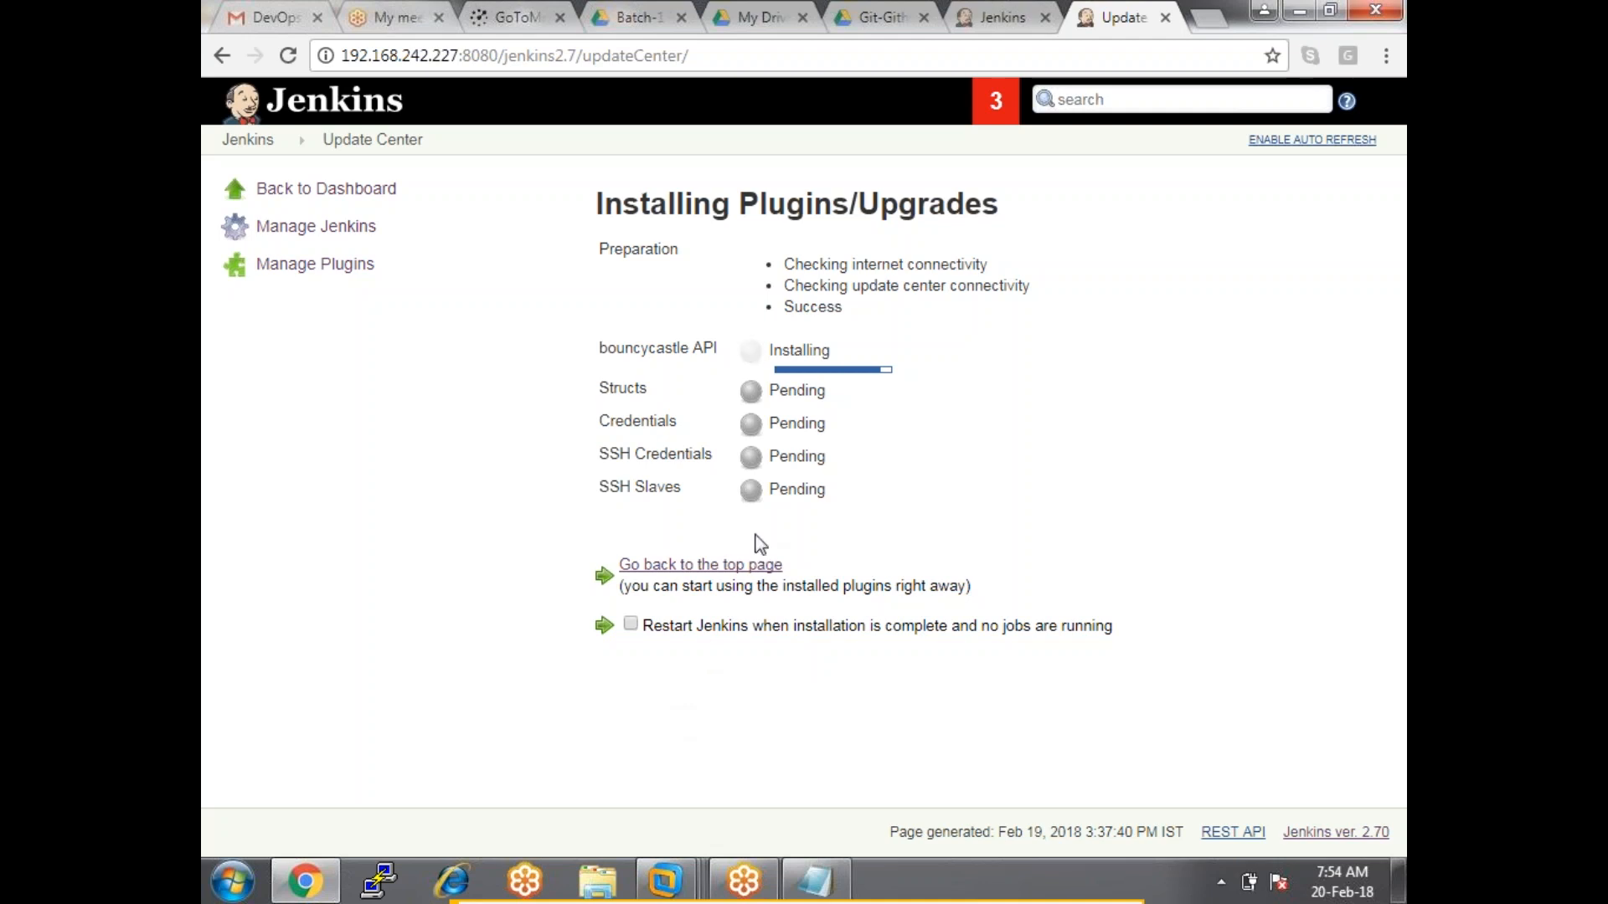
Watch bouncycastle API, Structs, Credentials, SSH Credentials and SSH Slaves finish installing with Success.
left_click_drag(597, 492, 825, 494)
left_click_drag(849, 445, 579, 336)
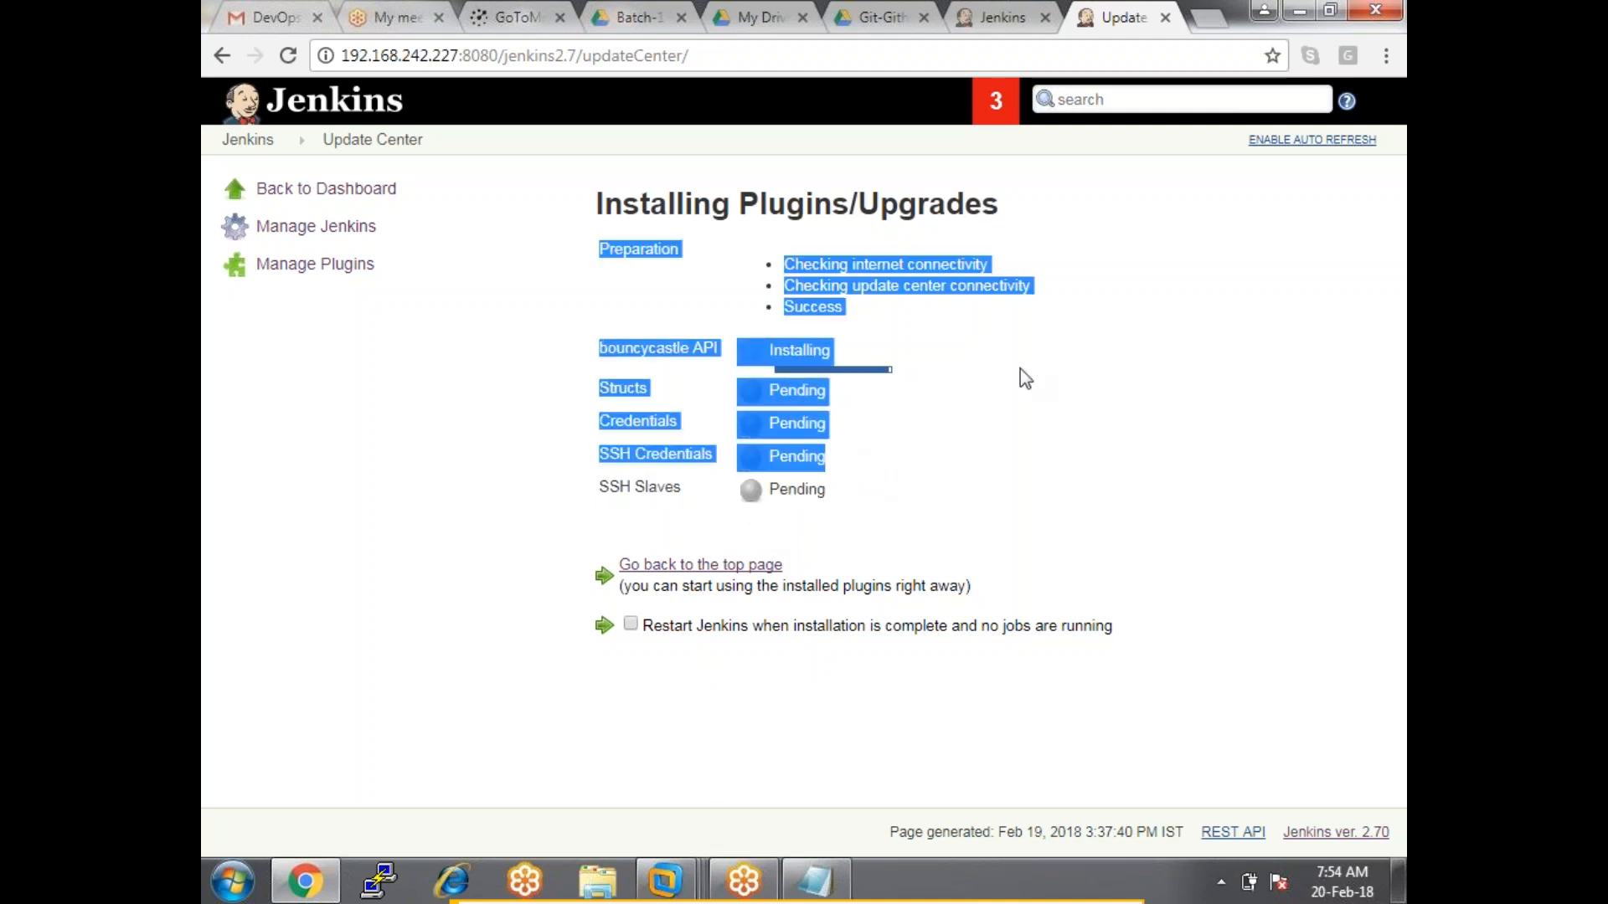
left_click(1002, 422)
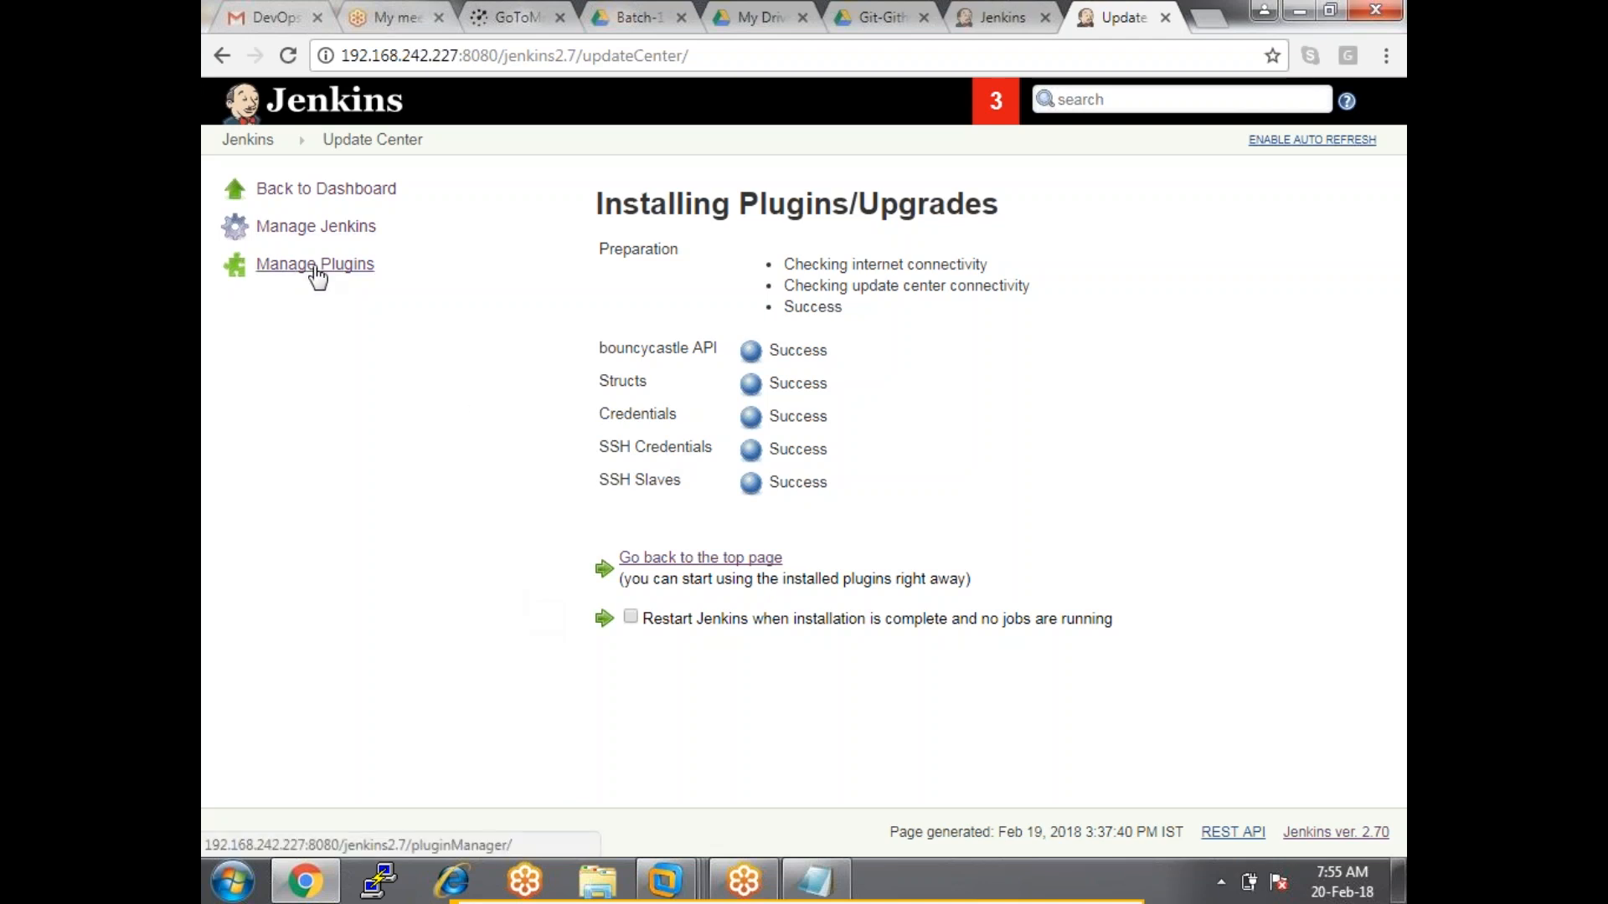
Go to the Plugin Manager's Advanced tab and scroll down to the Upload Plugin section.
left_click(316, 267)
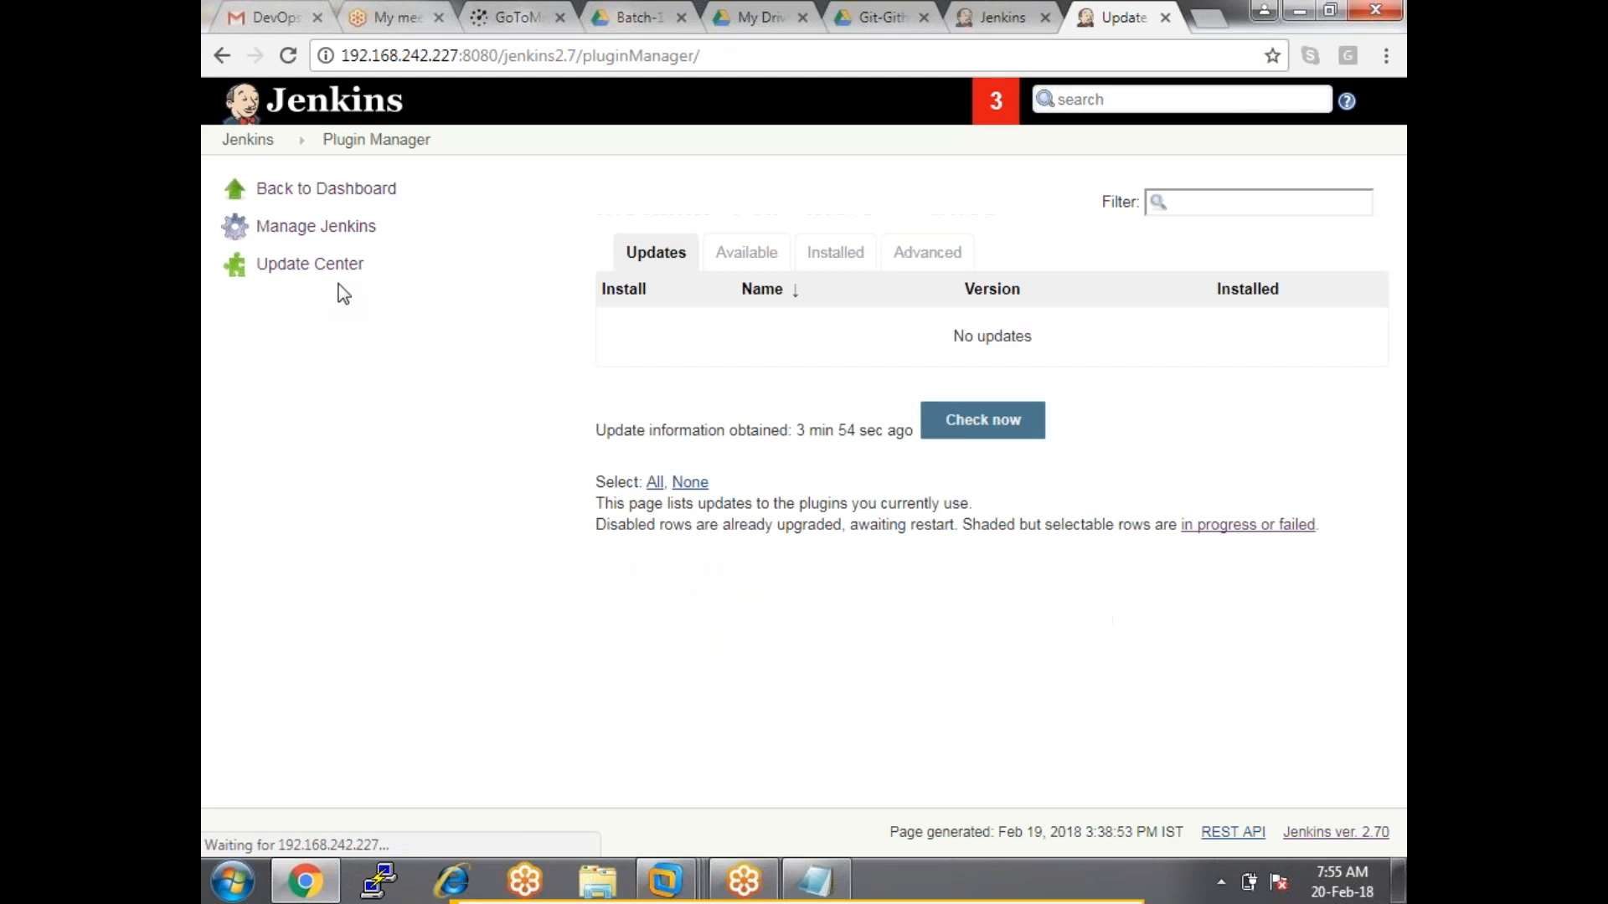
left_click(913, 254)
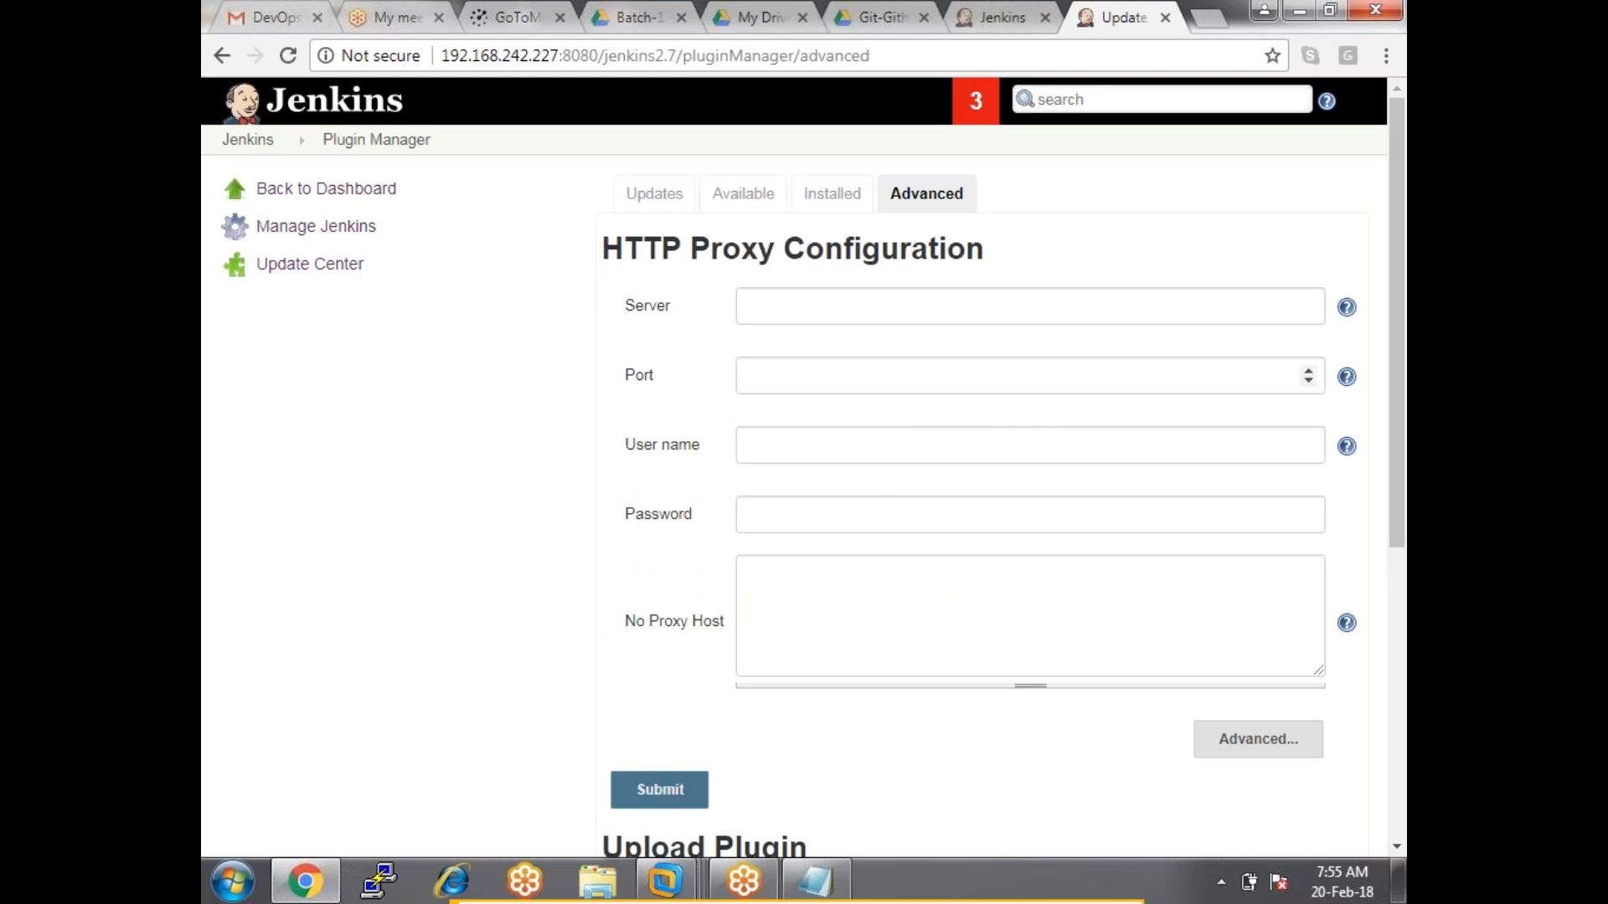
scroll(783, 360, "down", 1)
scroll(771, 358, "down", 4)
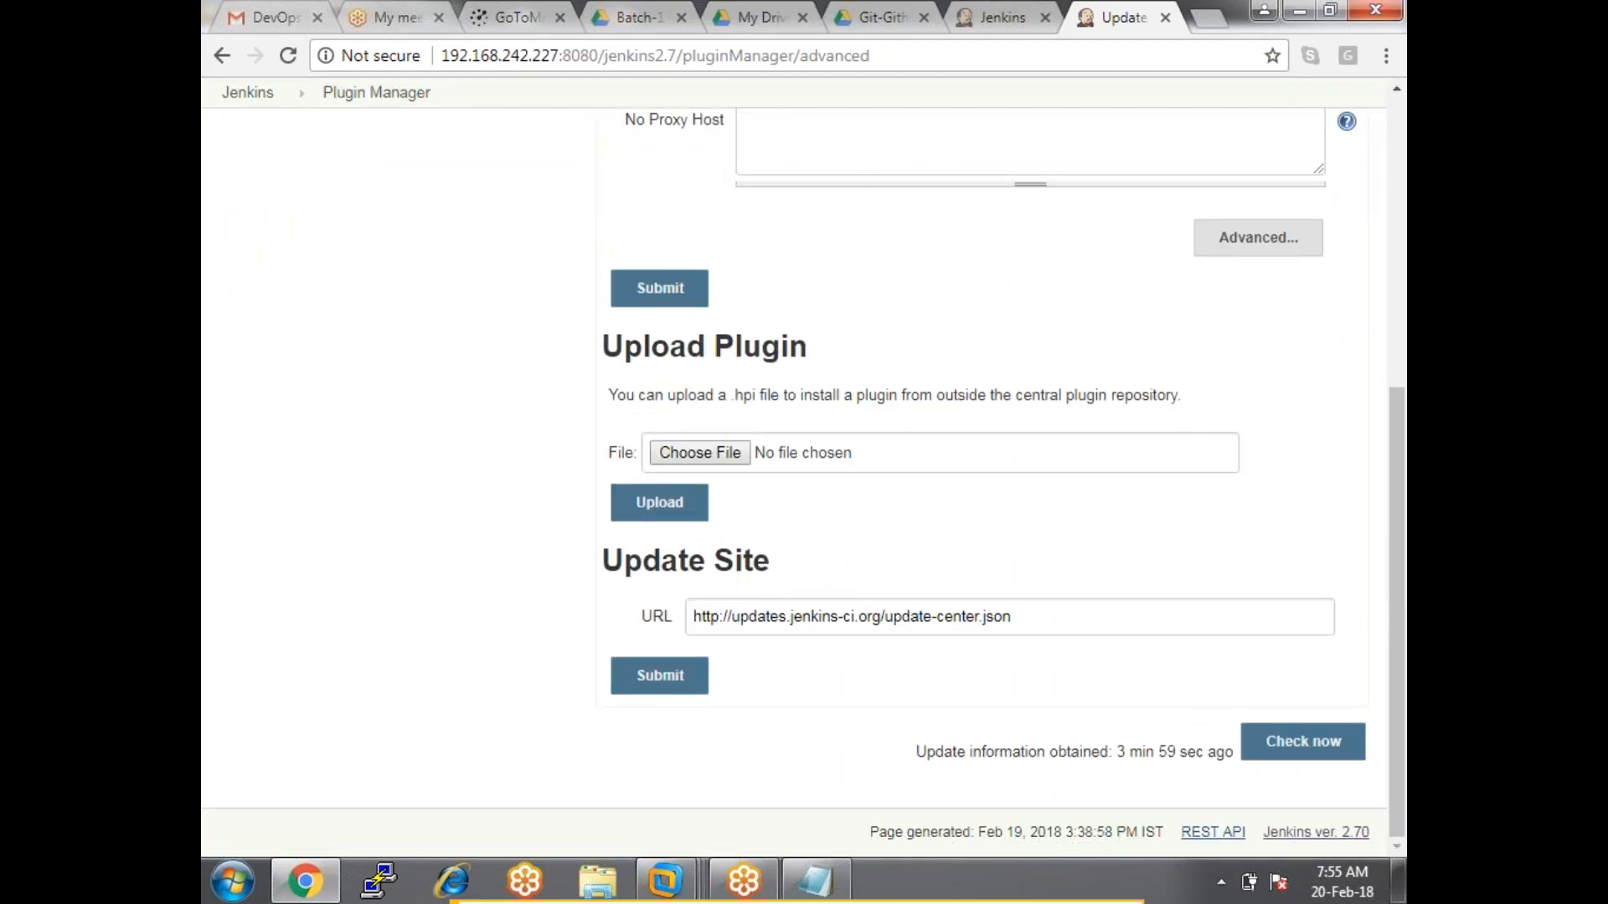
left_click_drag(613, 346, 808, 348)
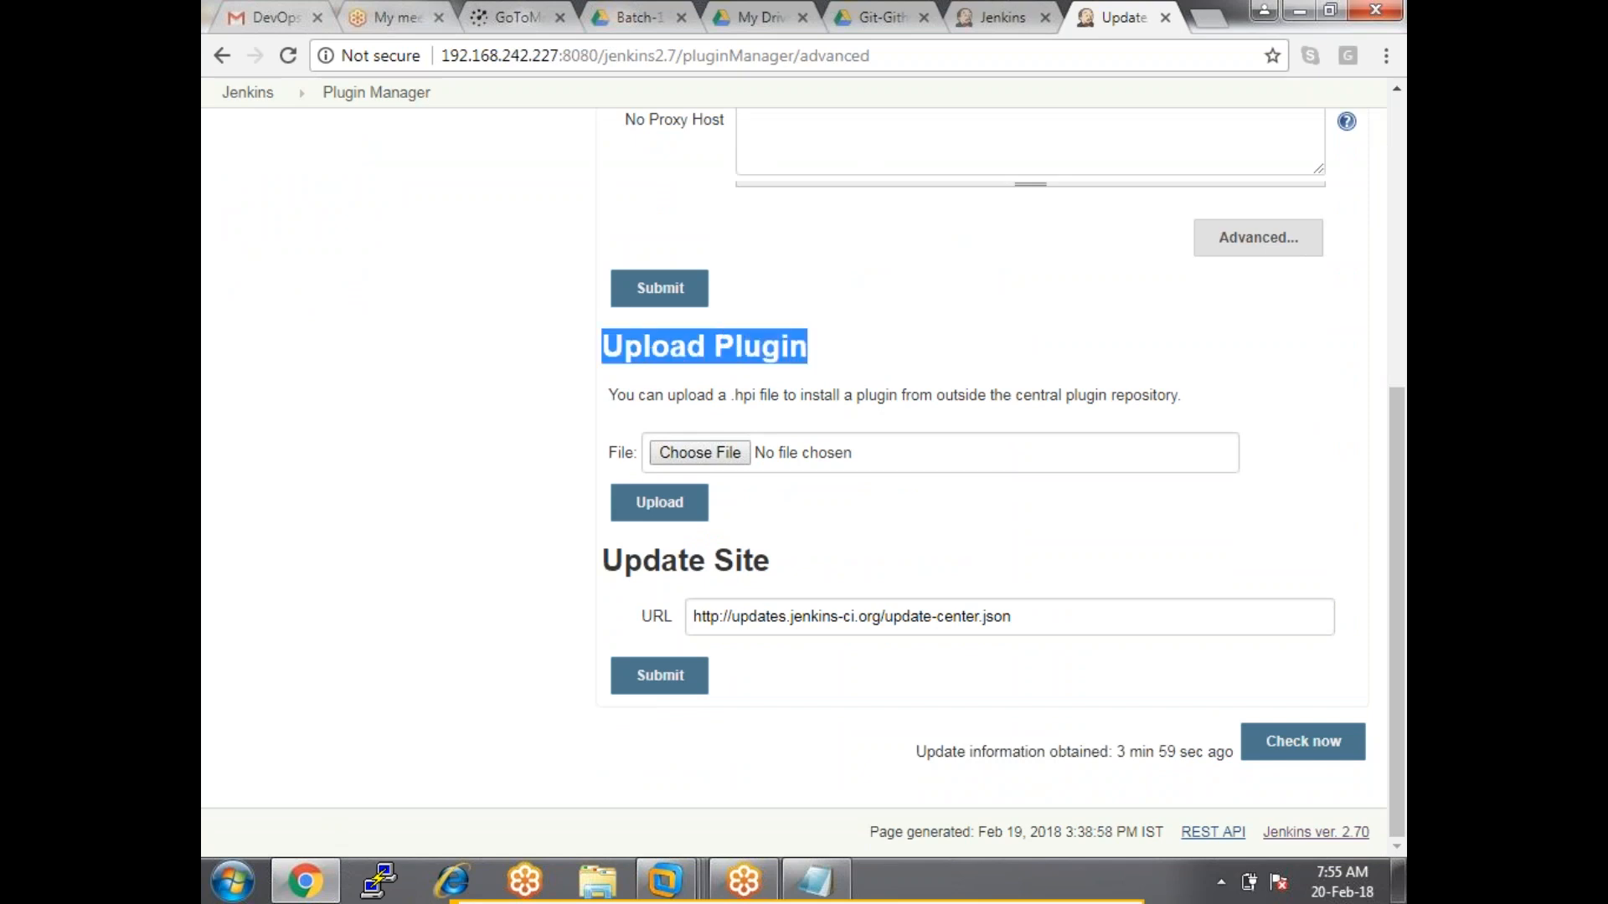
left_click(894, 360)
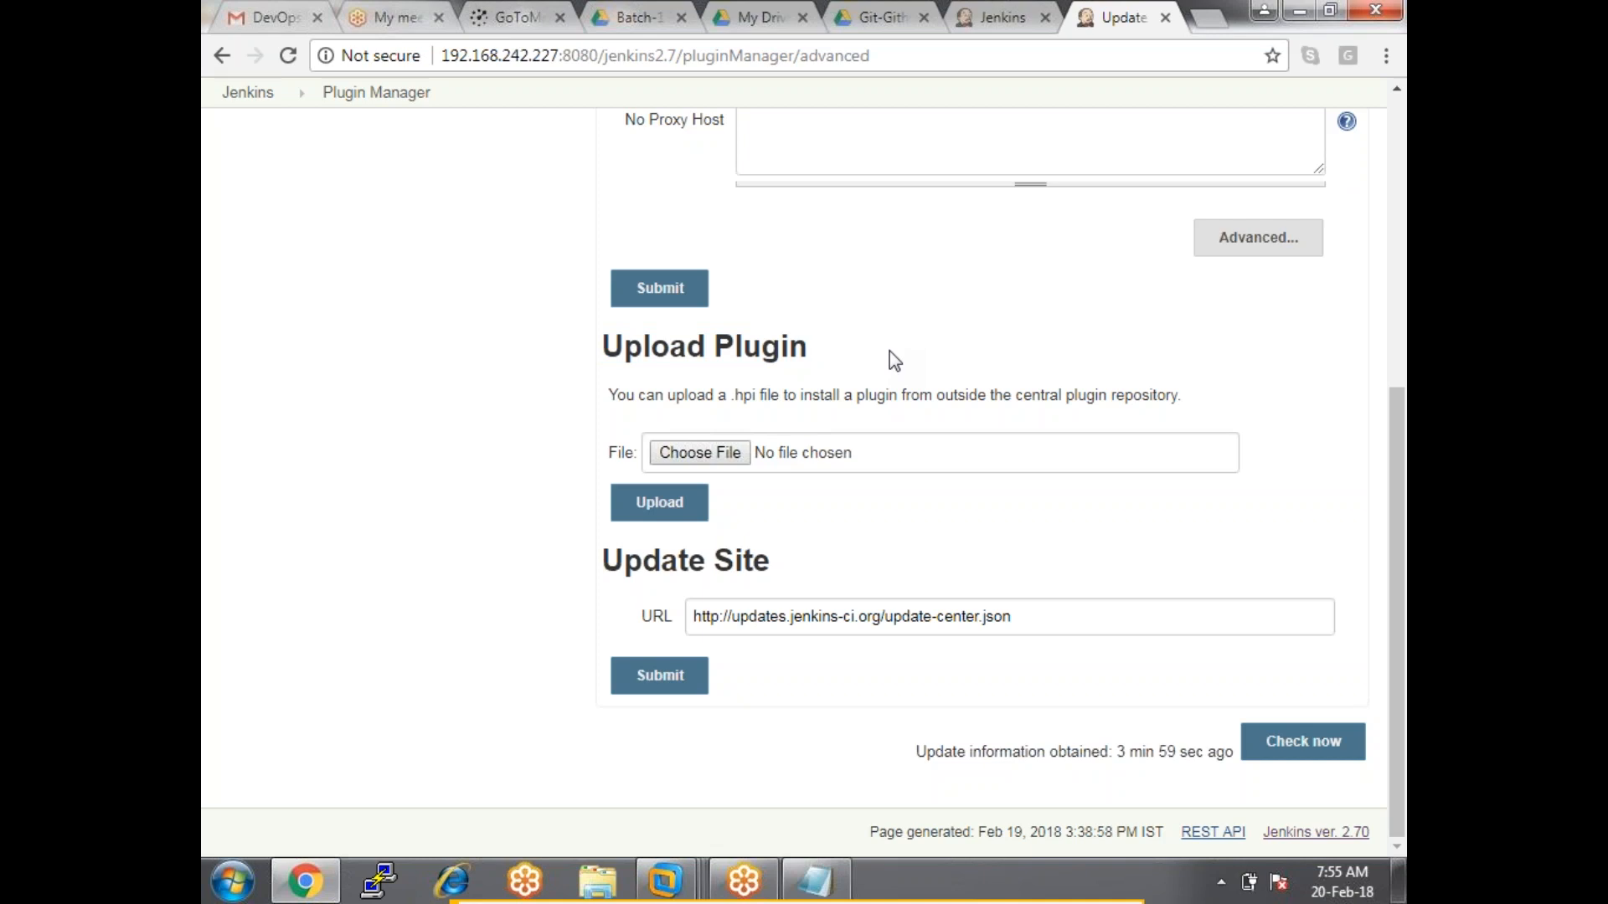
Search the web for 'ant plugin' in a new tab and reach the wiki.jenkins.io Ant Plugin page.
left_click(1213, 25)
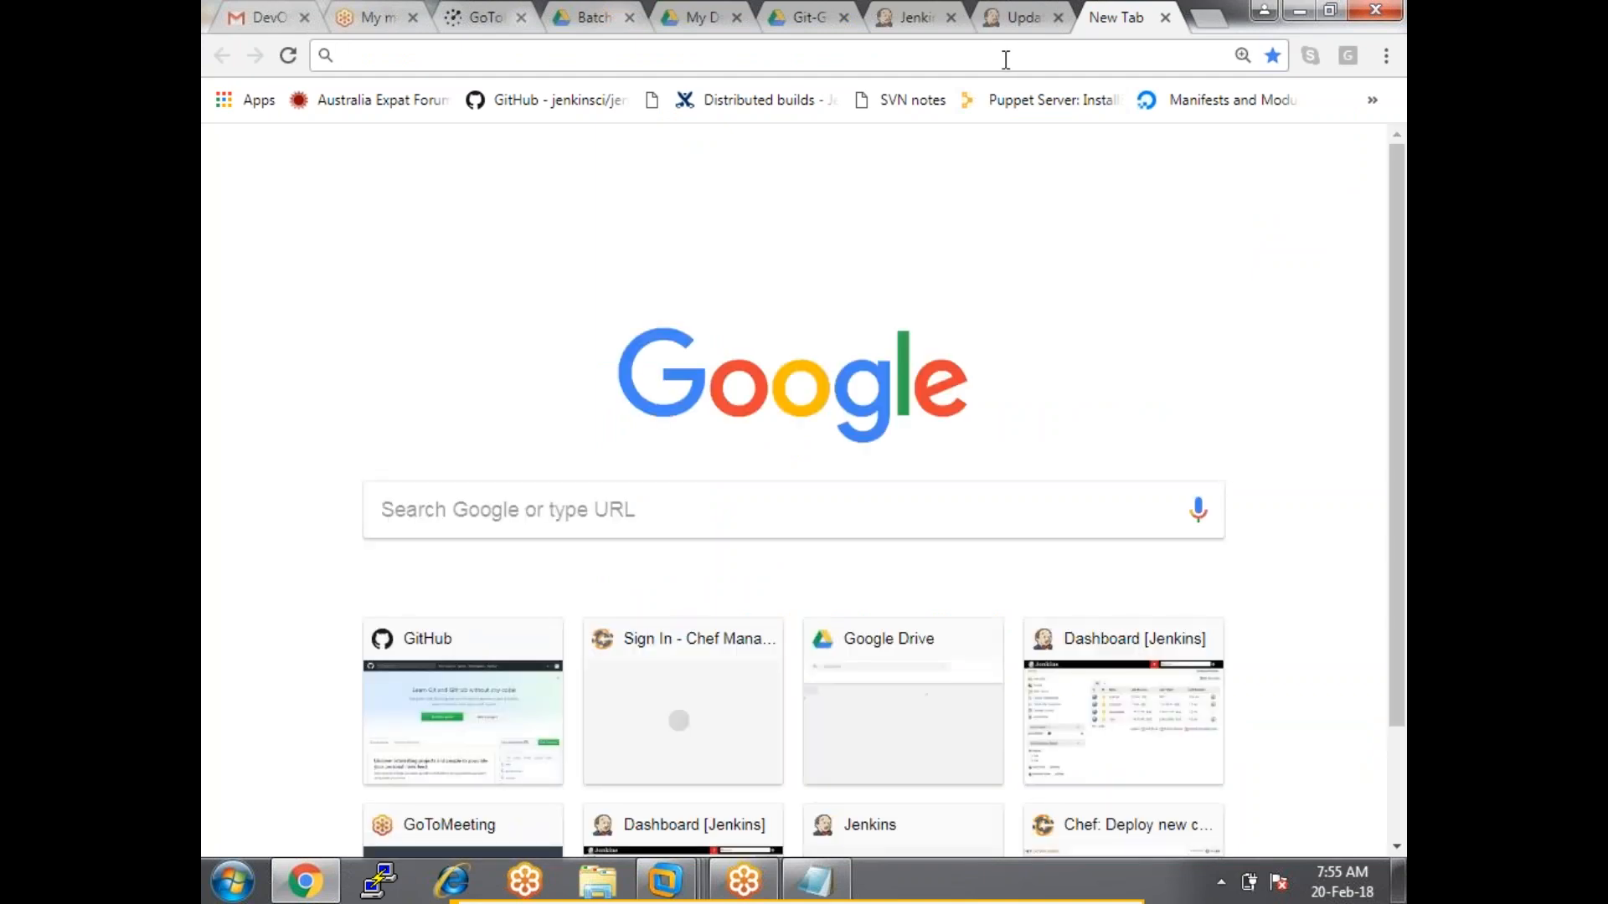
type("ant plugin")
key("Return")
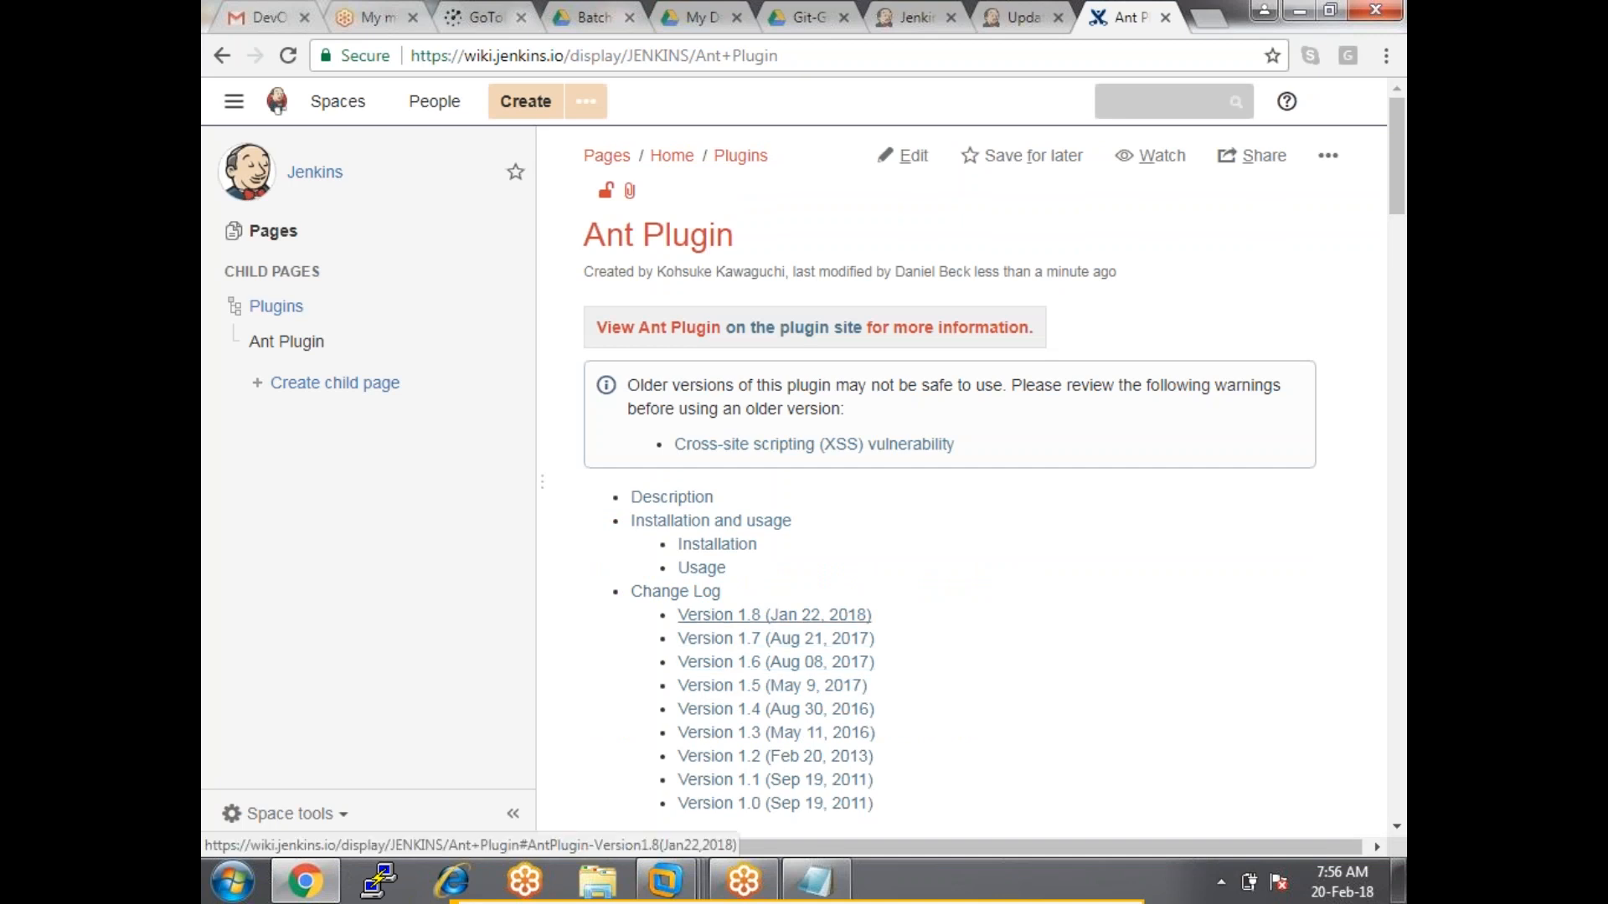
left_click(243, 885)
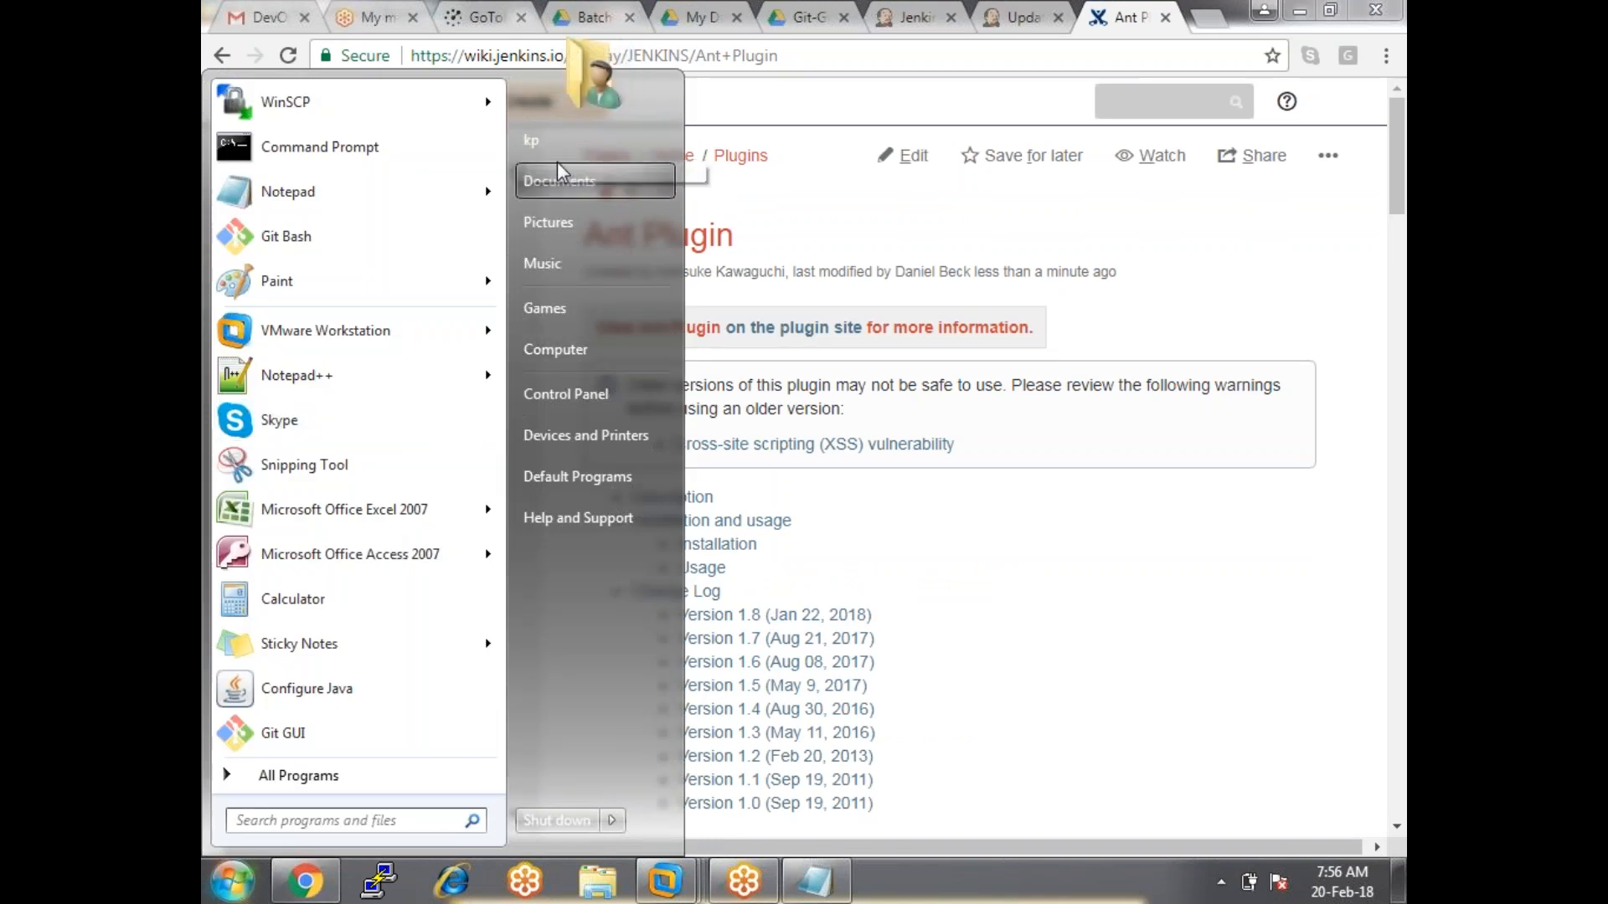
left_click(580, 172)
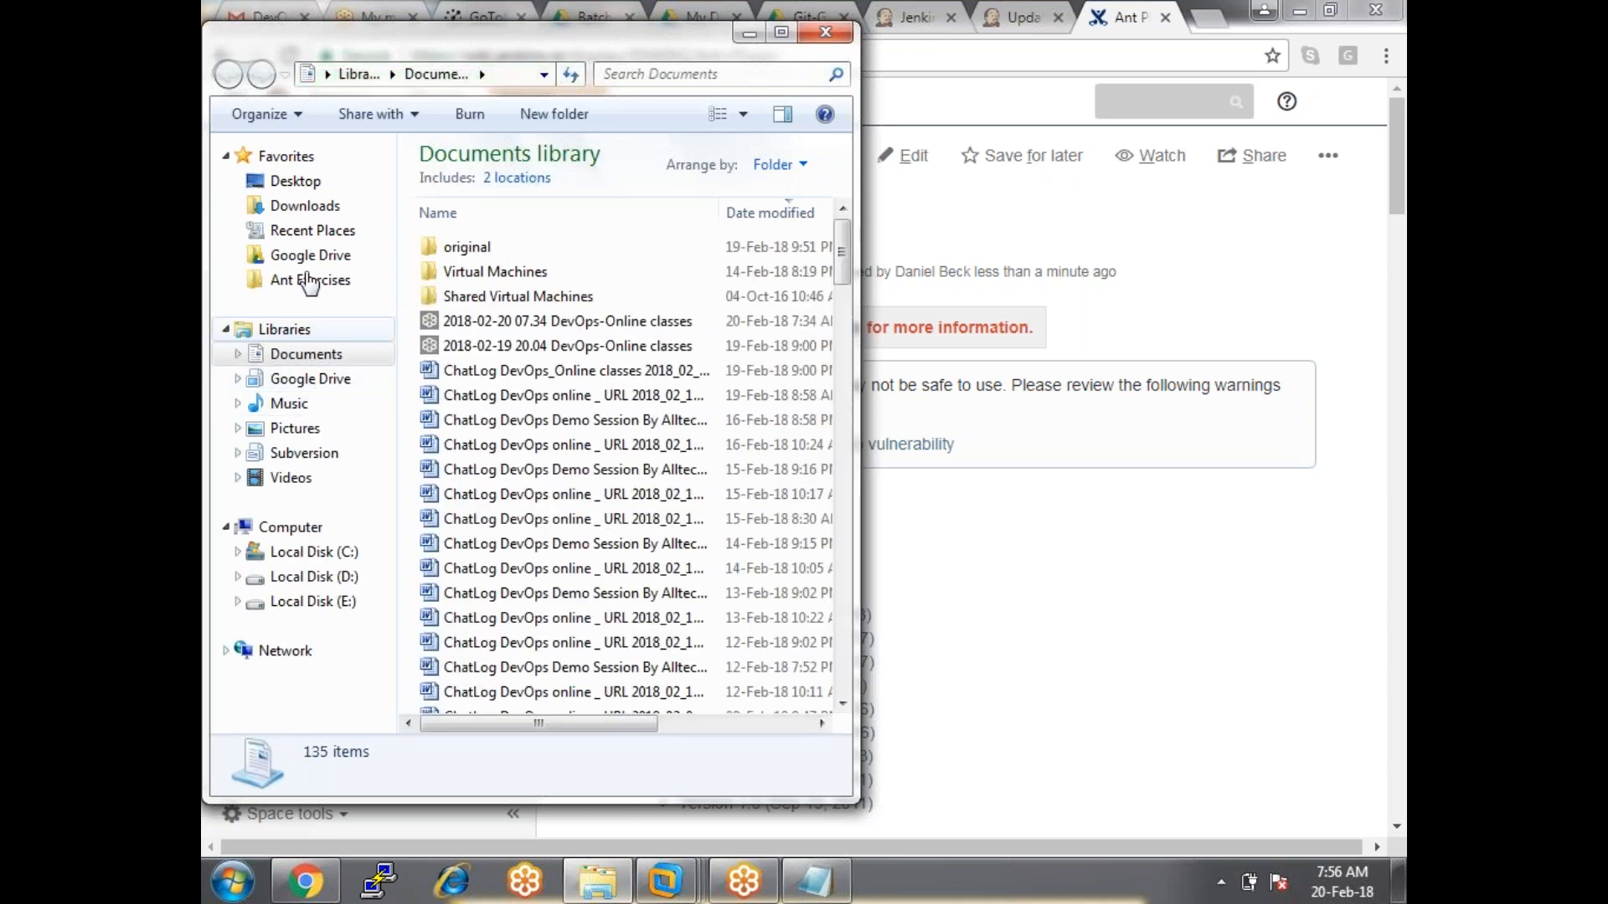
left_click(307, 207)
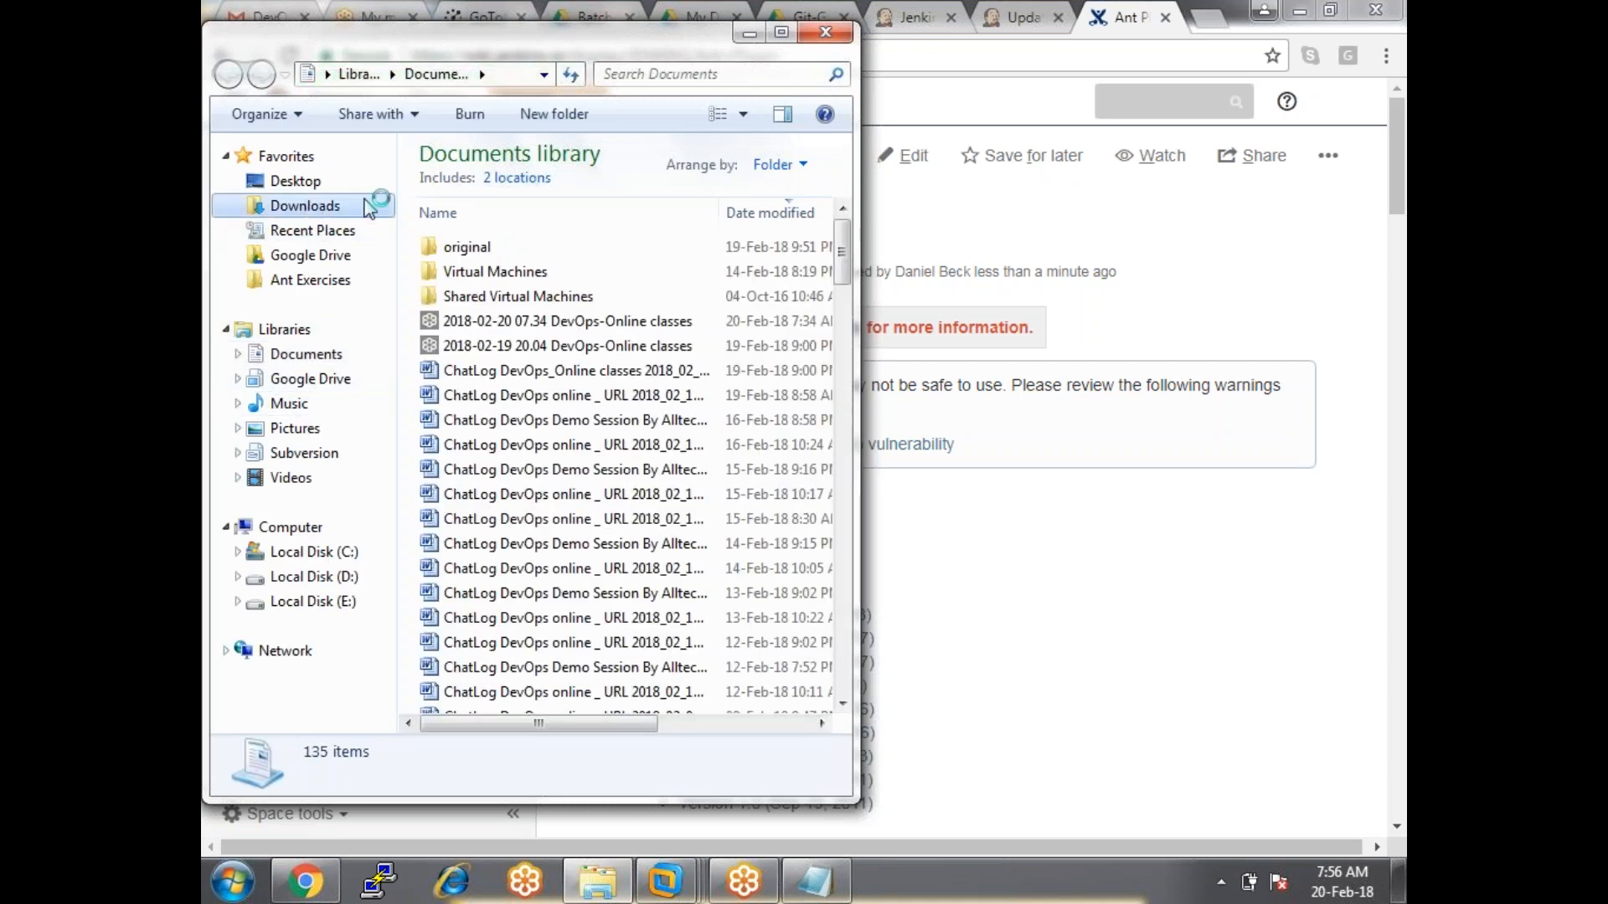
left_click(783, 33)
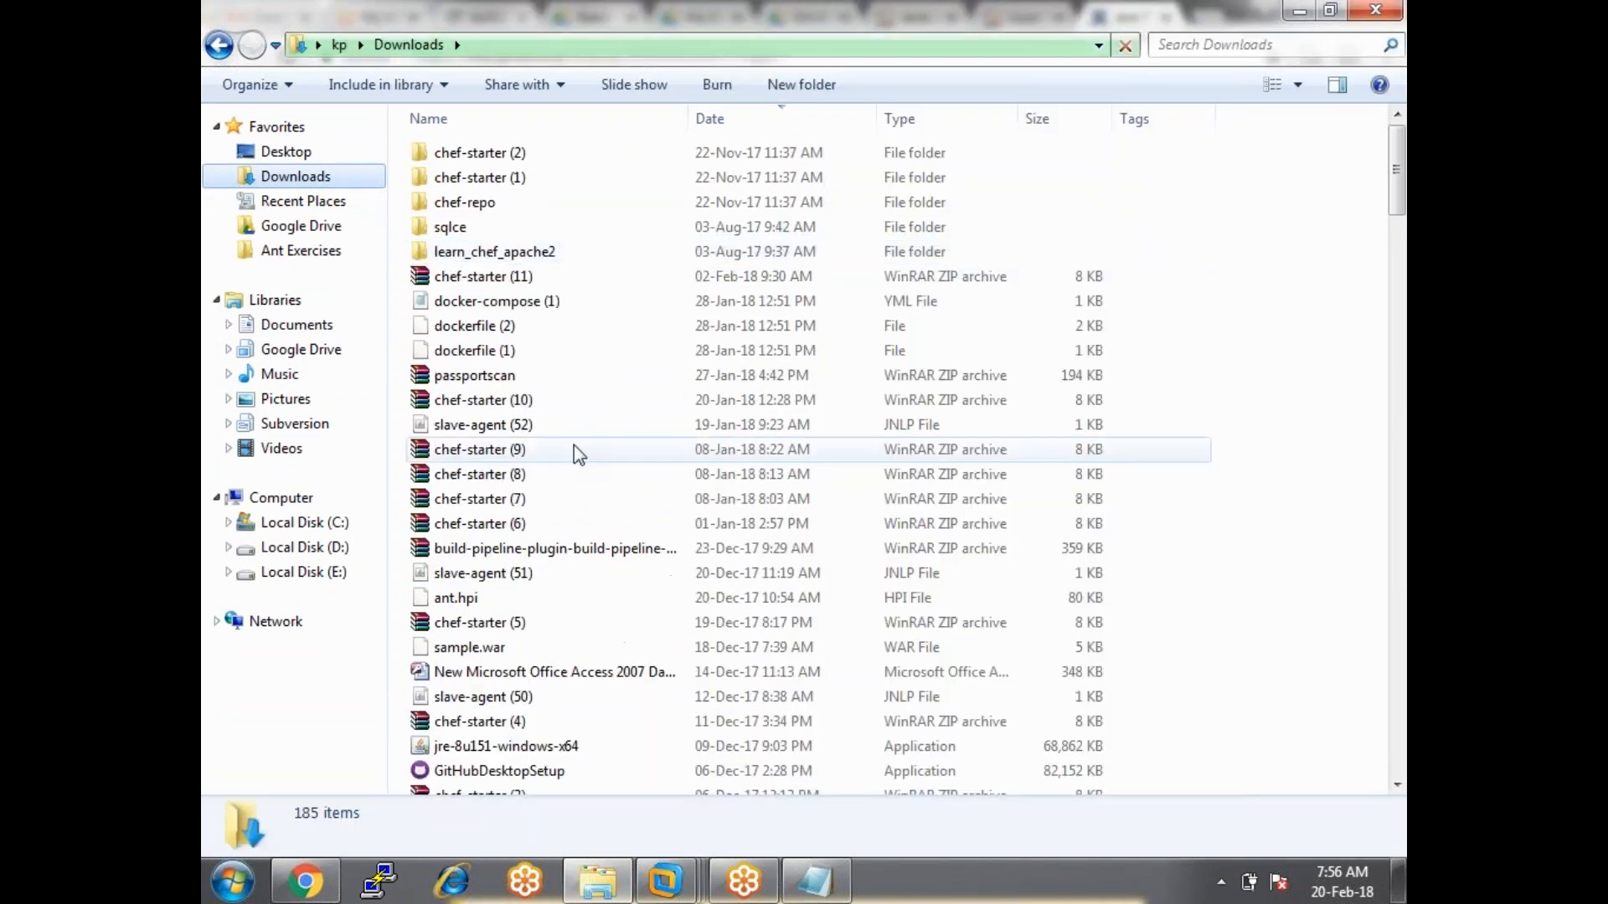
left_click(463, 600)
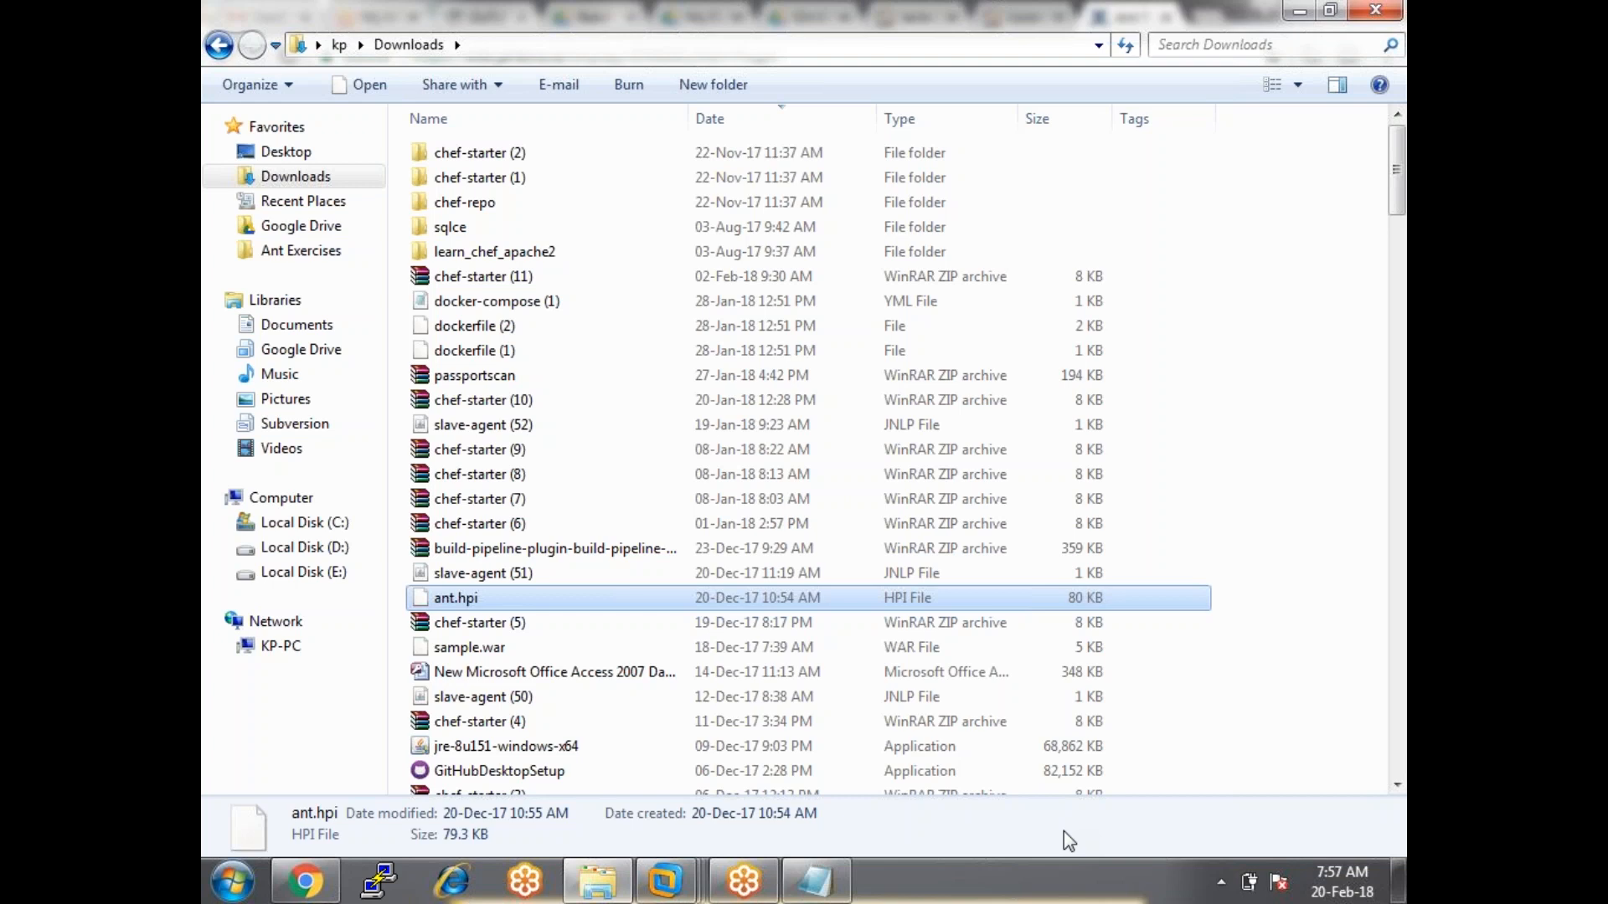
key("alt+Tab")
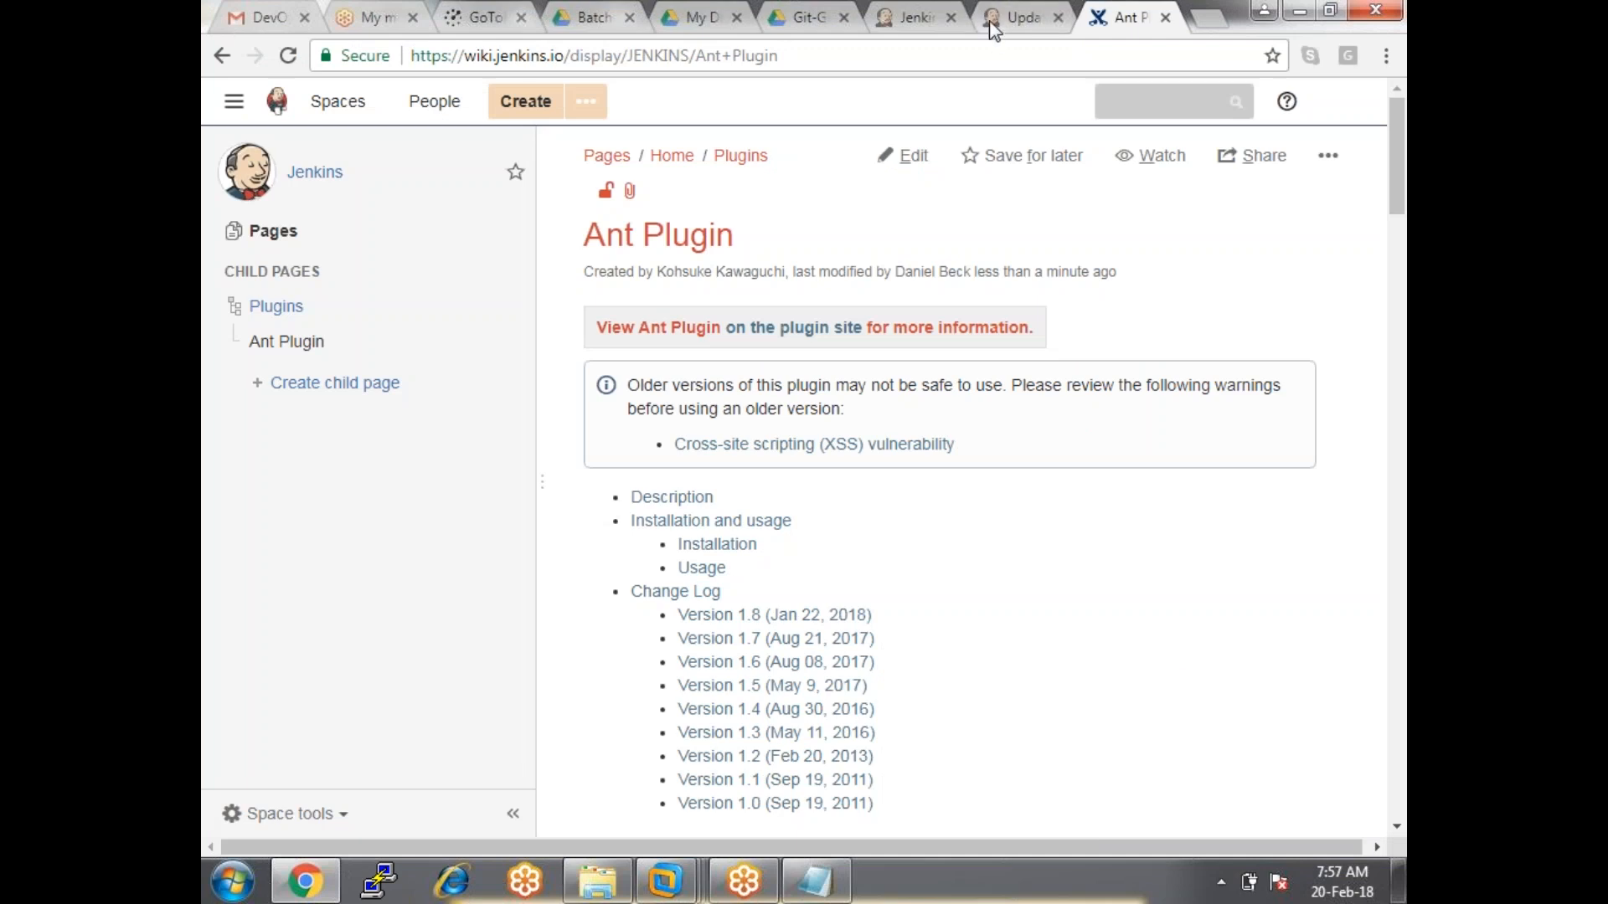
Pick Downloads\ant.hpi in the Upload Plugin file chooser and upload it to Jenkins.
left_click(993, 25)
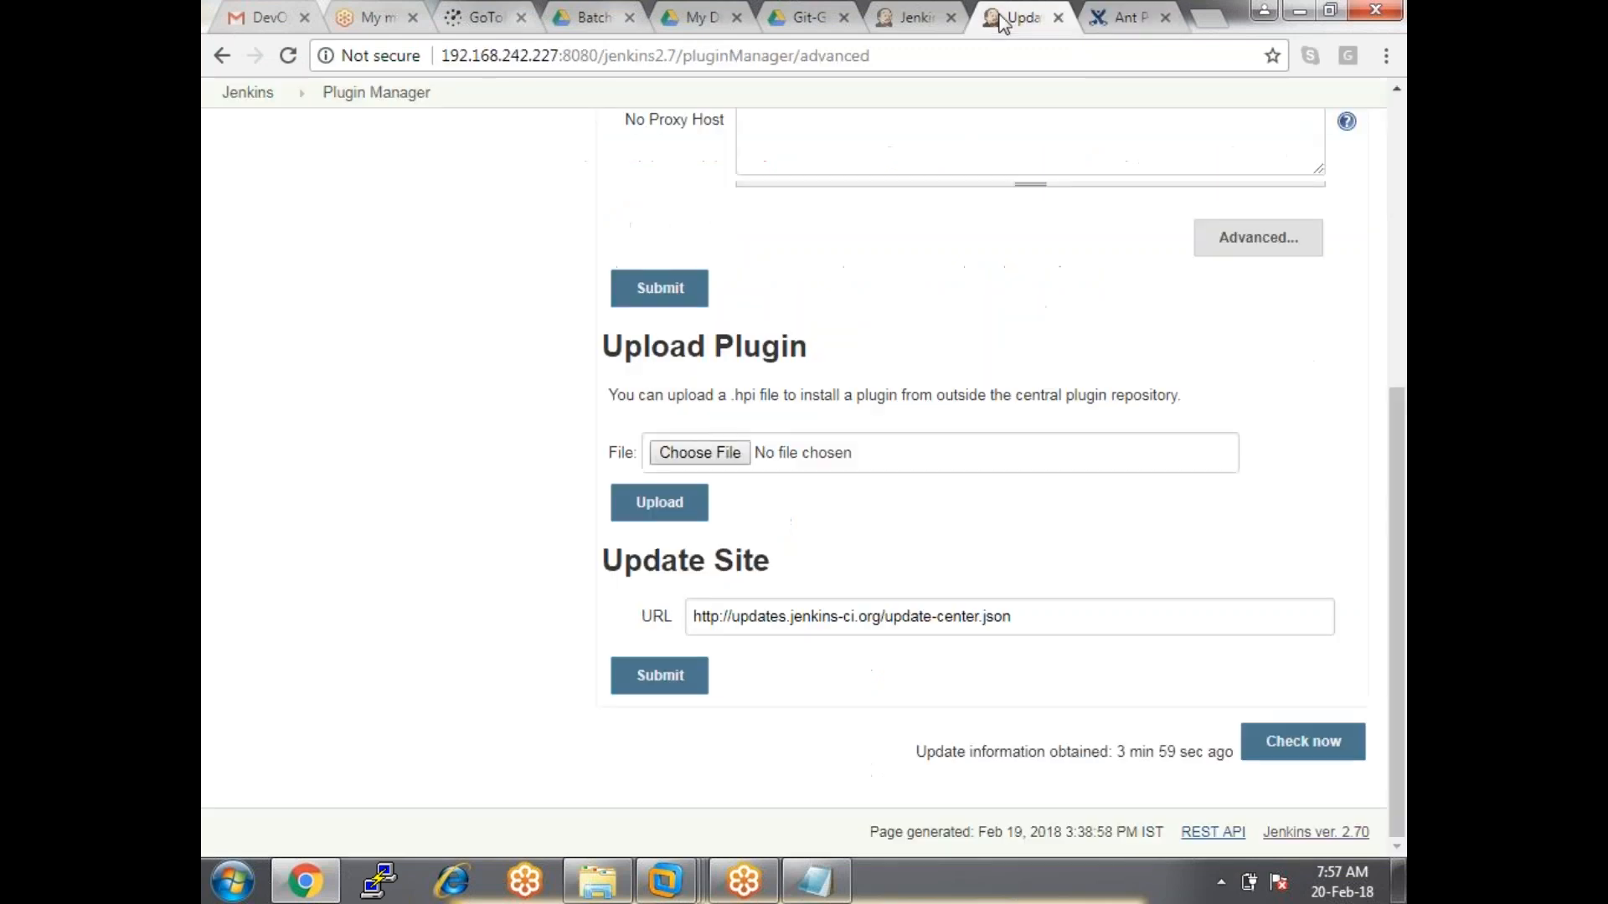
left_click(741, 458)
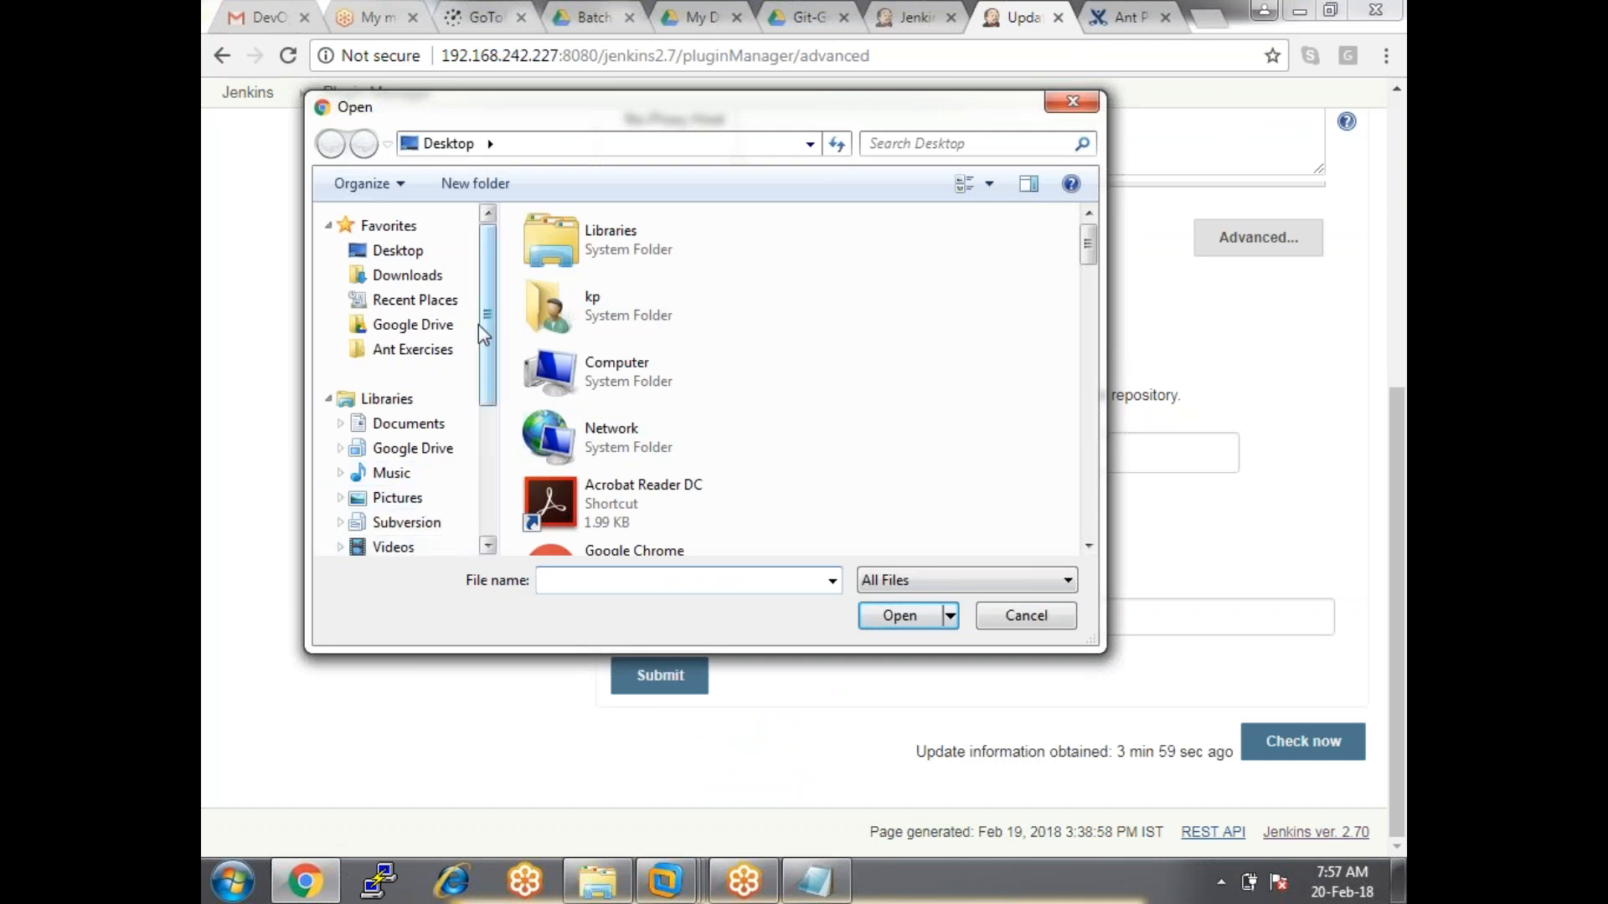
left_click(415, 277)
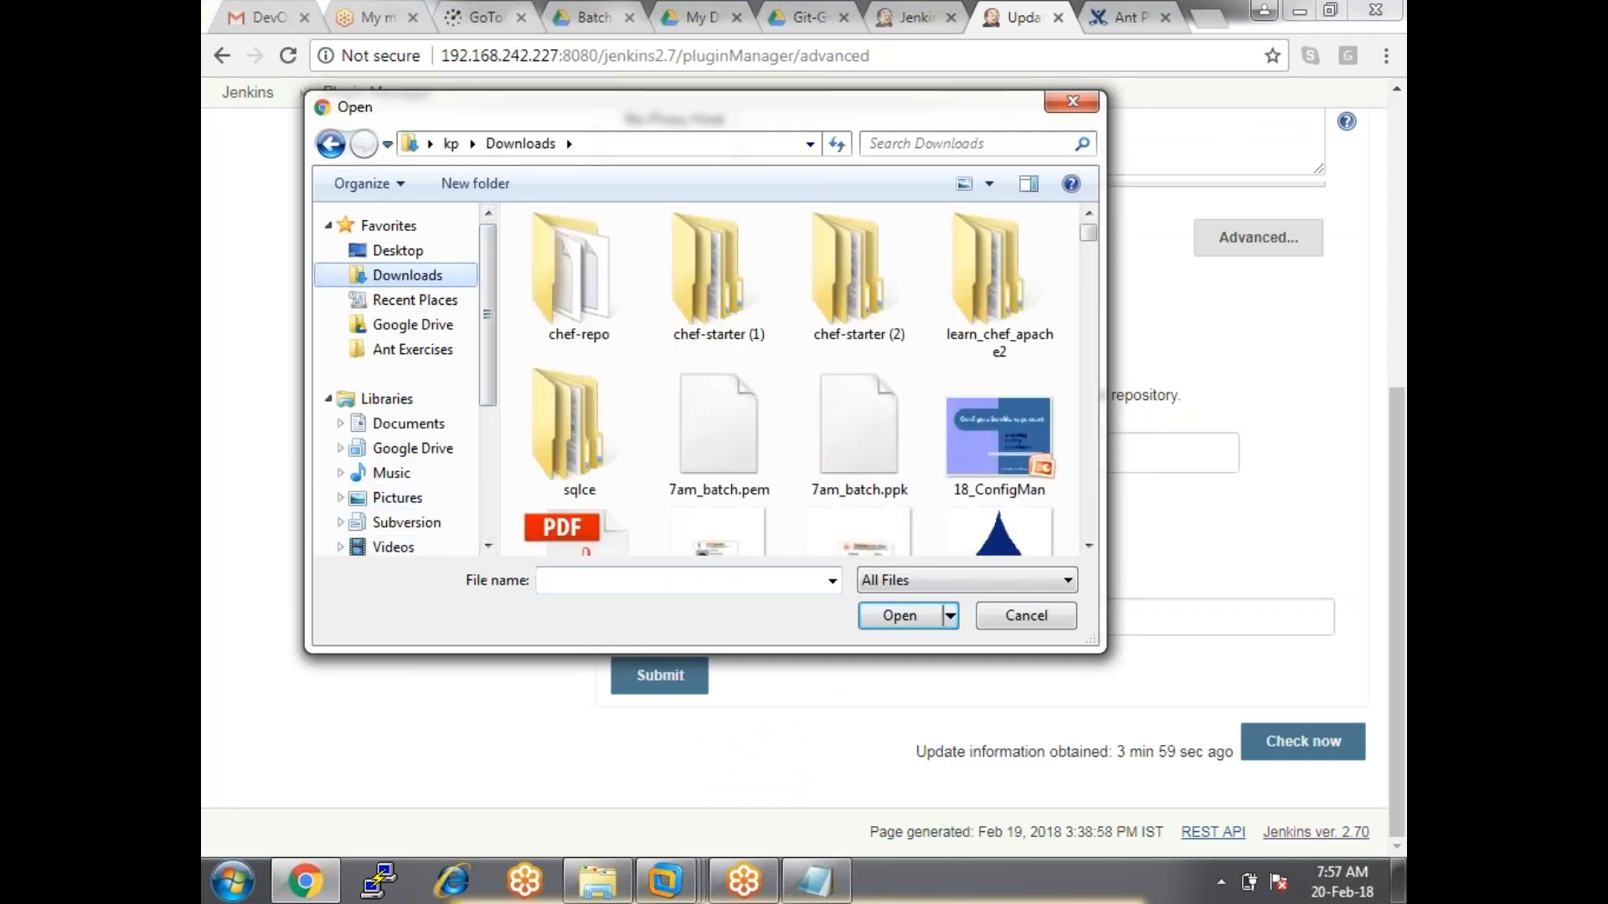
left_click(682, 581)
type("ant")
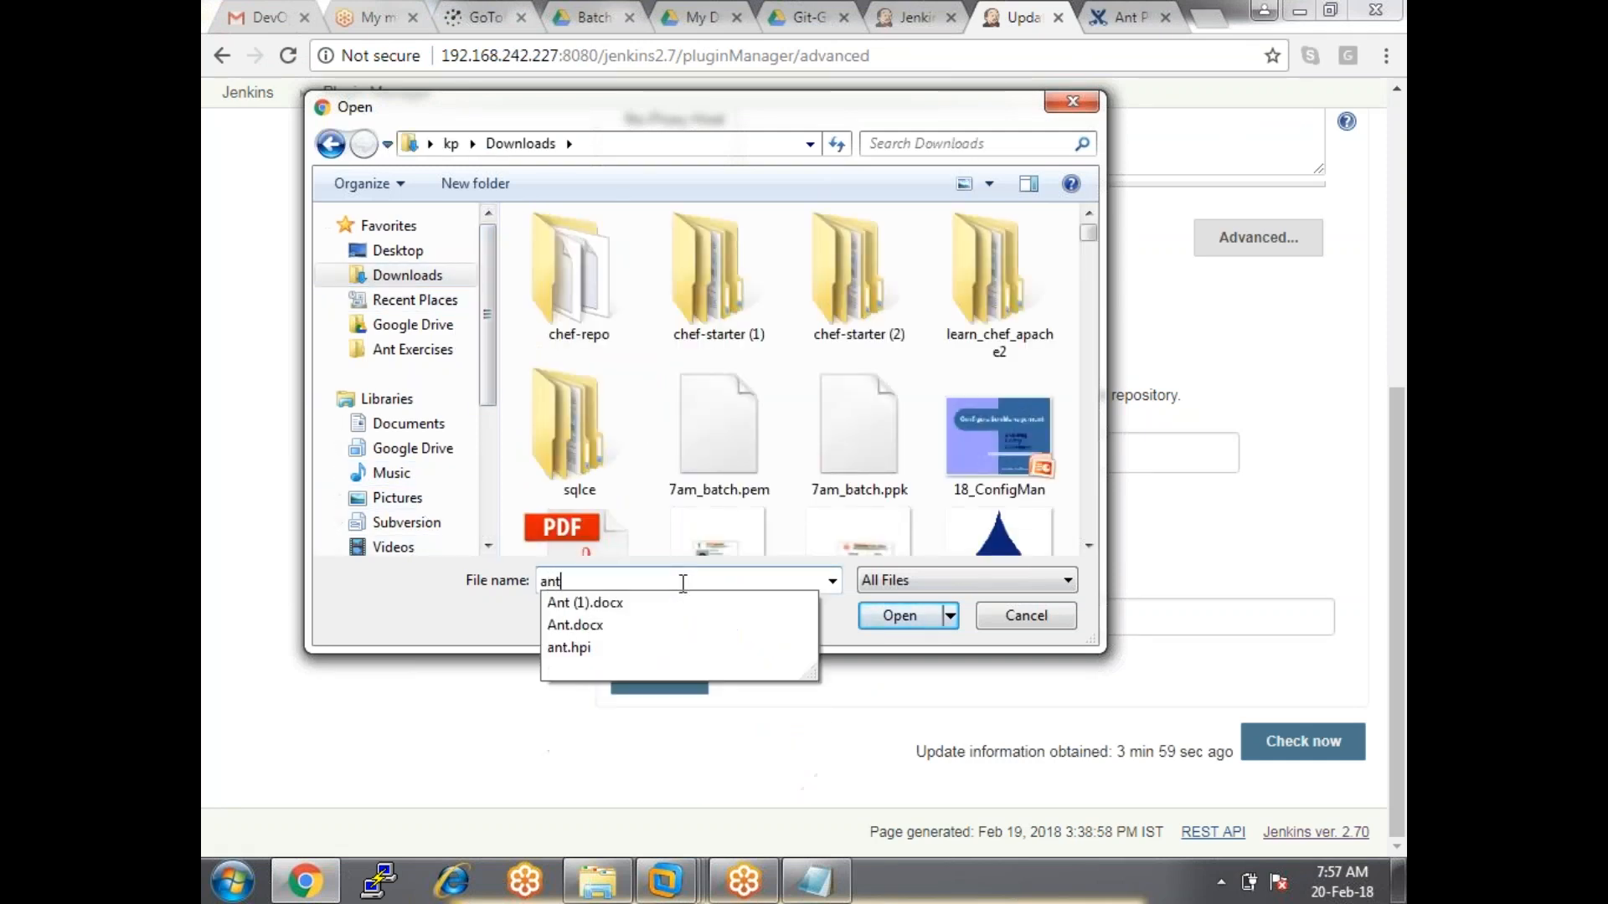
left_click(558, 649)
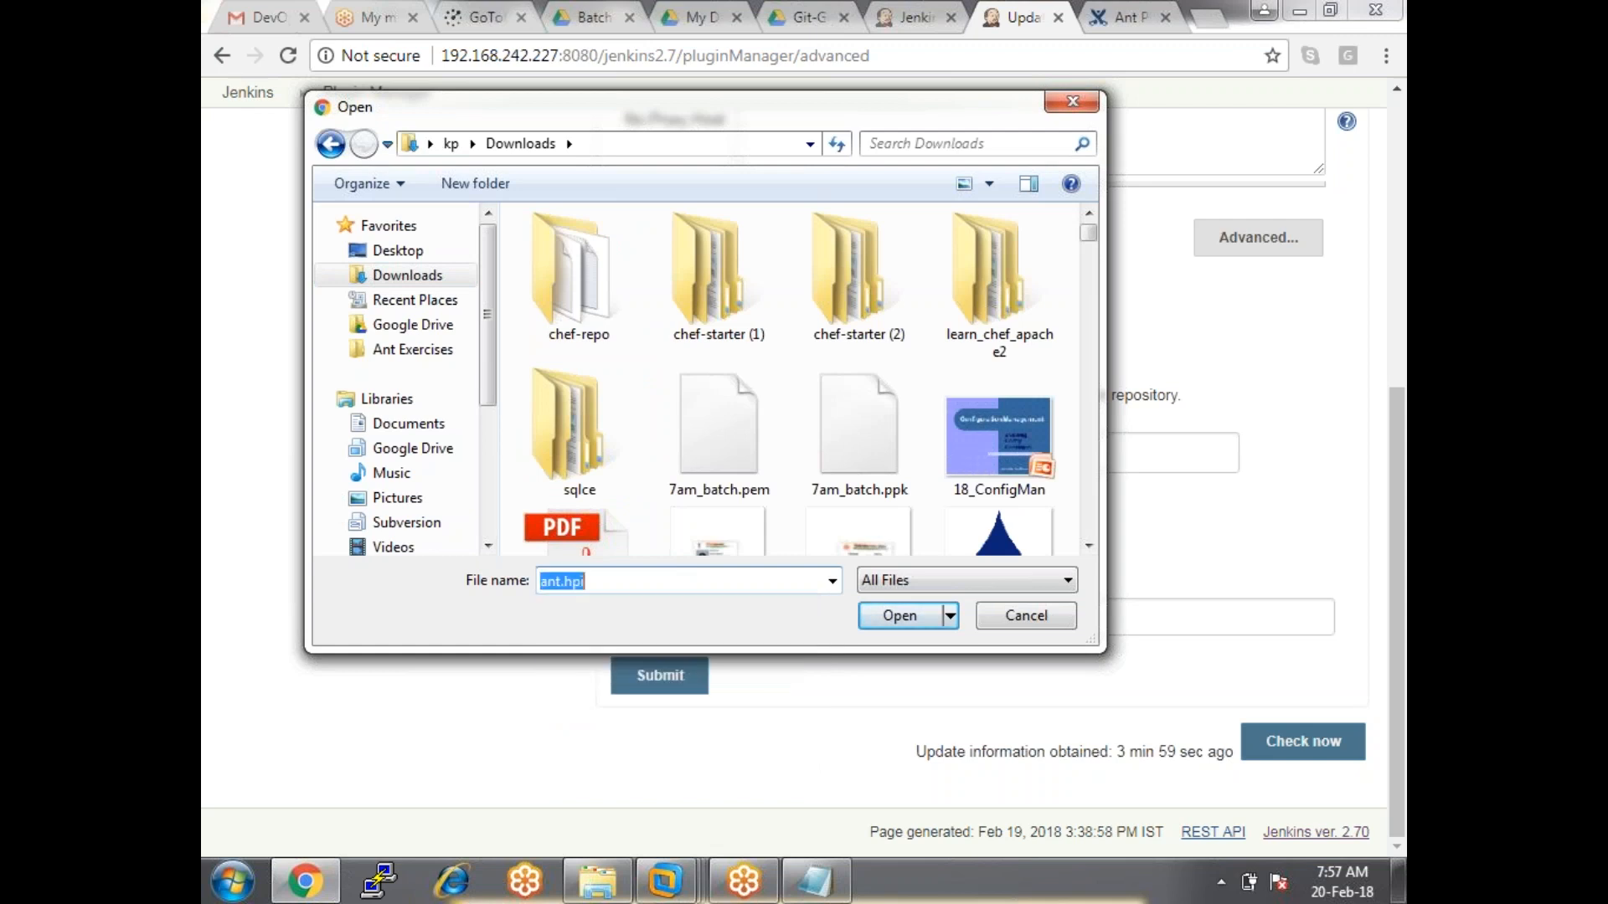
left_click(893, 616)
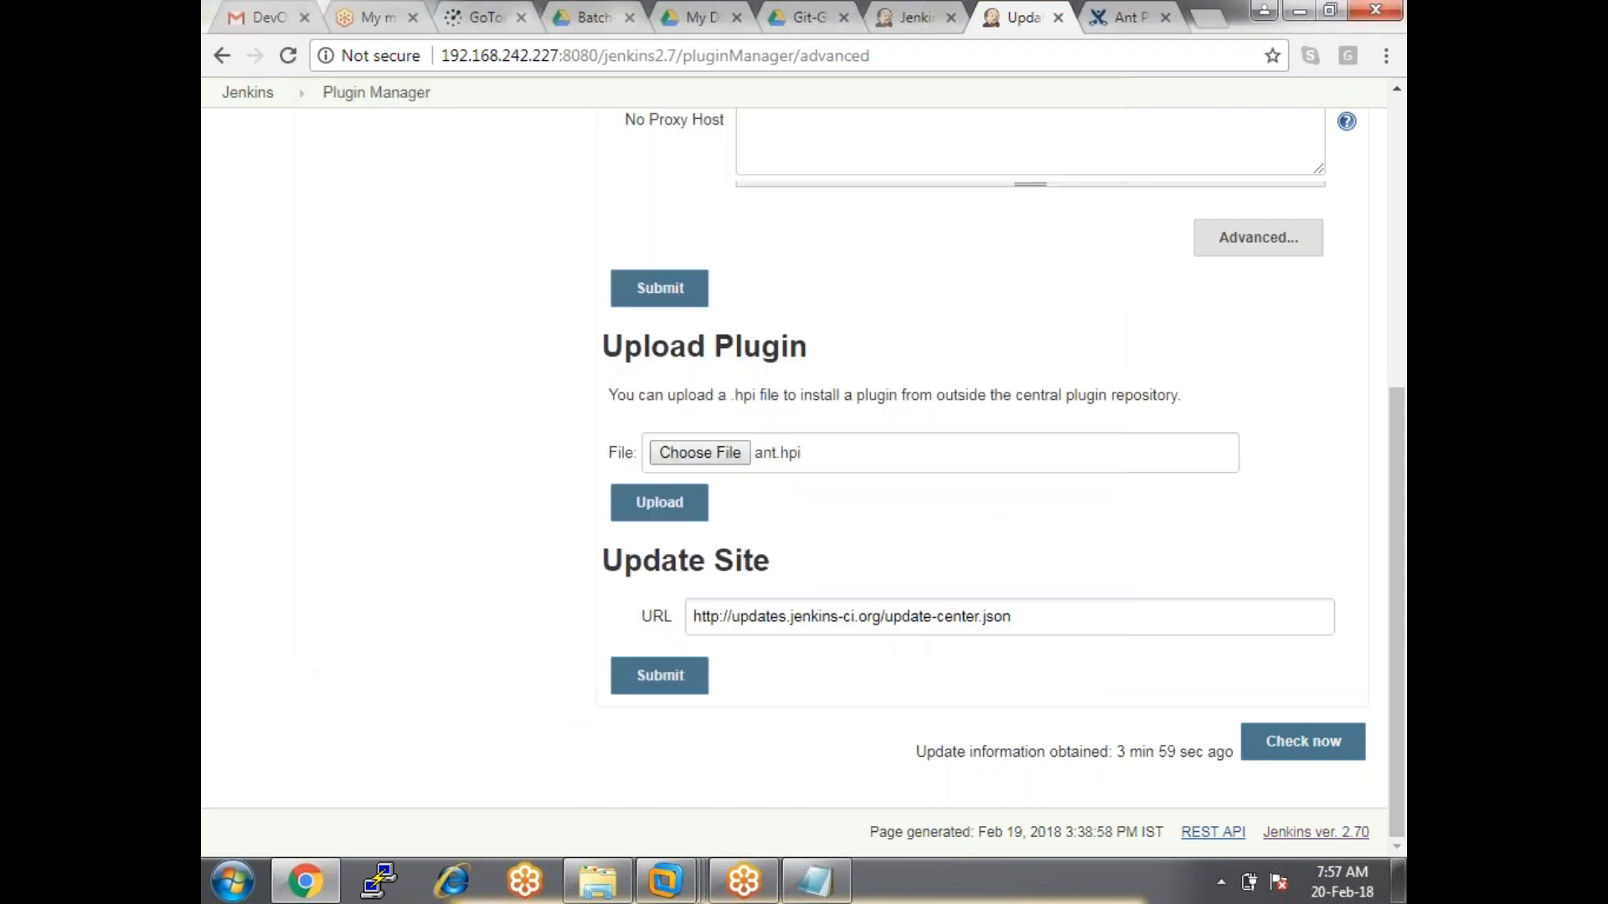
left_click(661, 507)
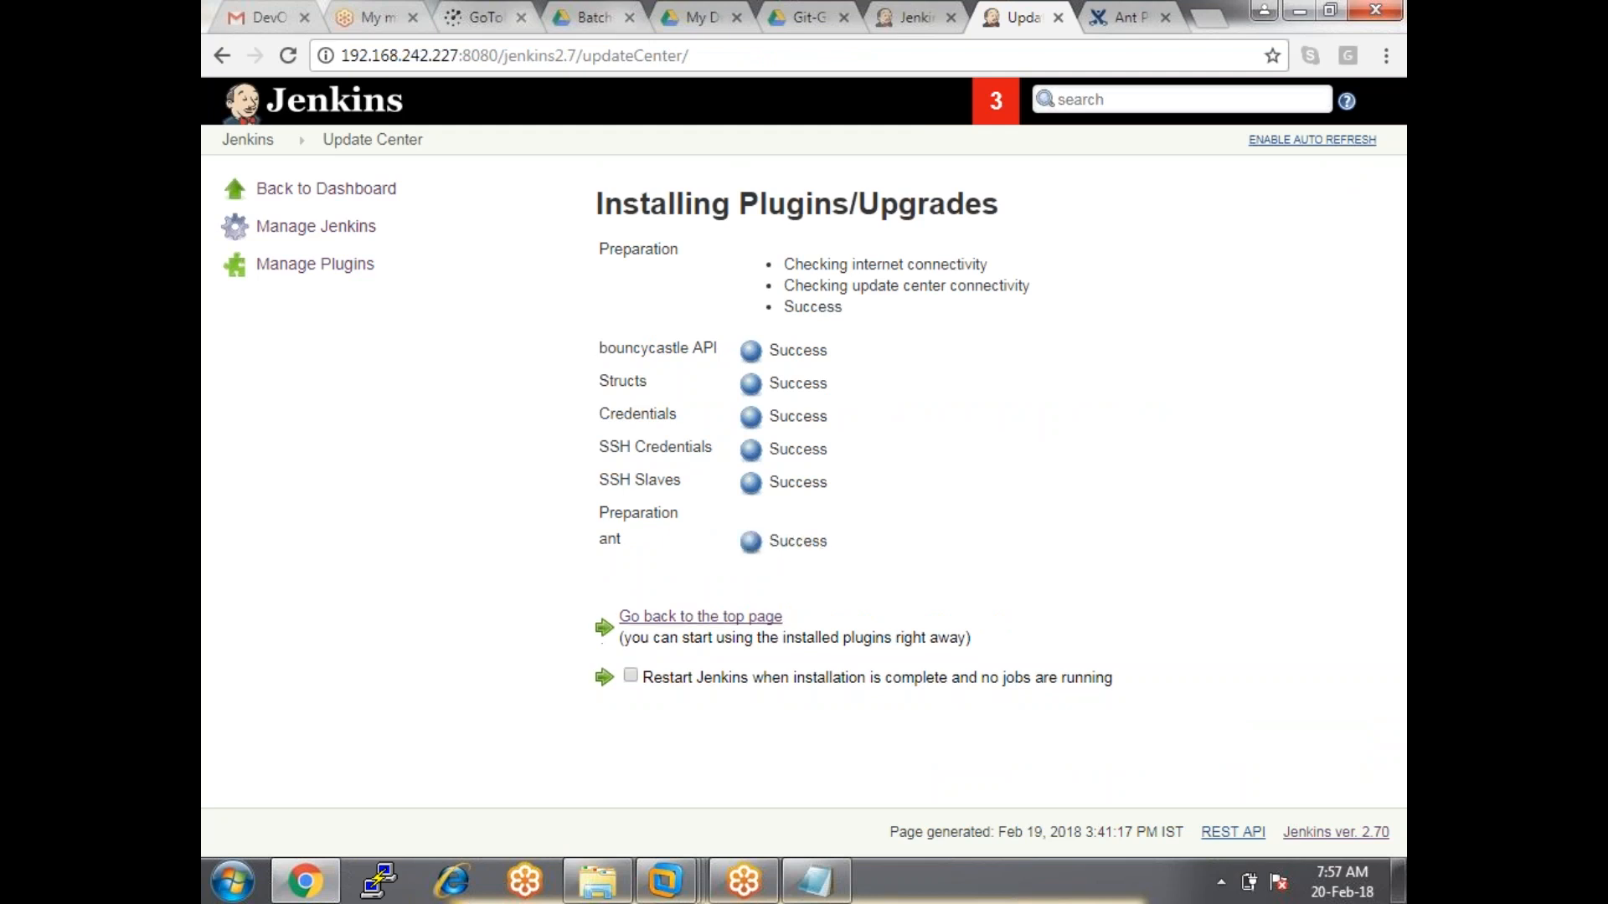
Confirm ant installed with Success and check that Ant 1.7 appears under Installed plugins.
double_click(809, 541)
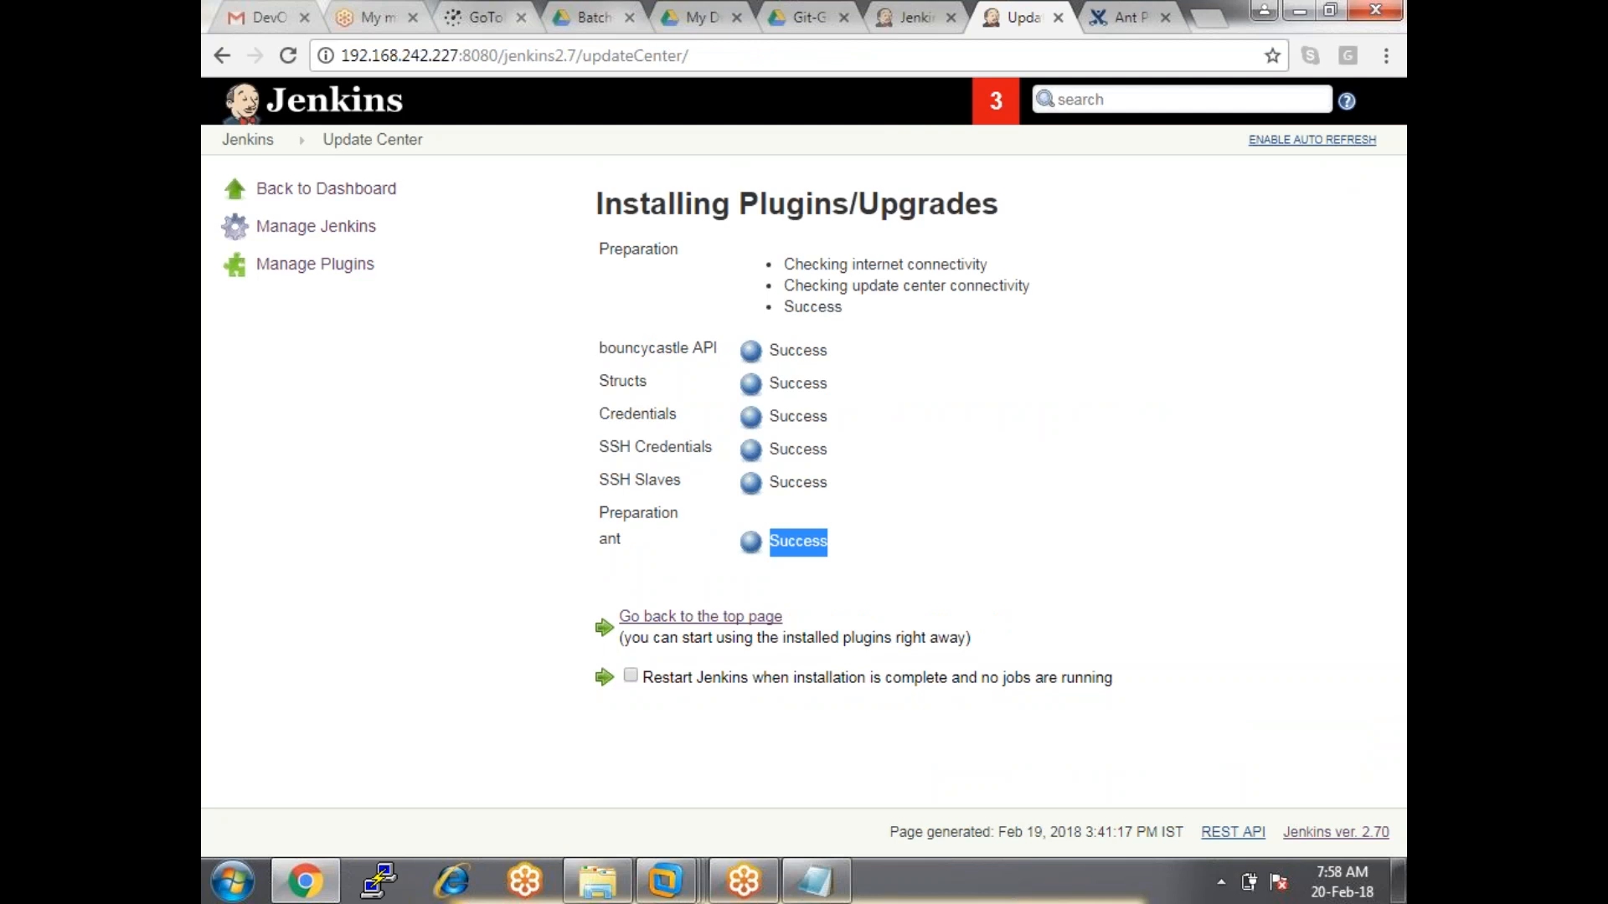
left_click(369, 266)
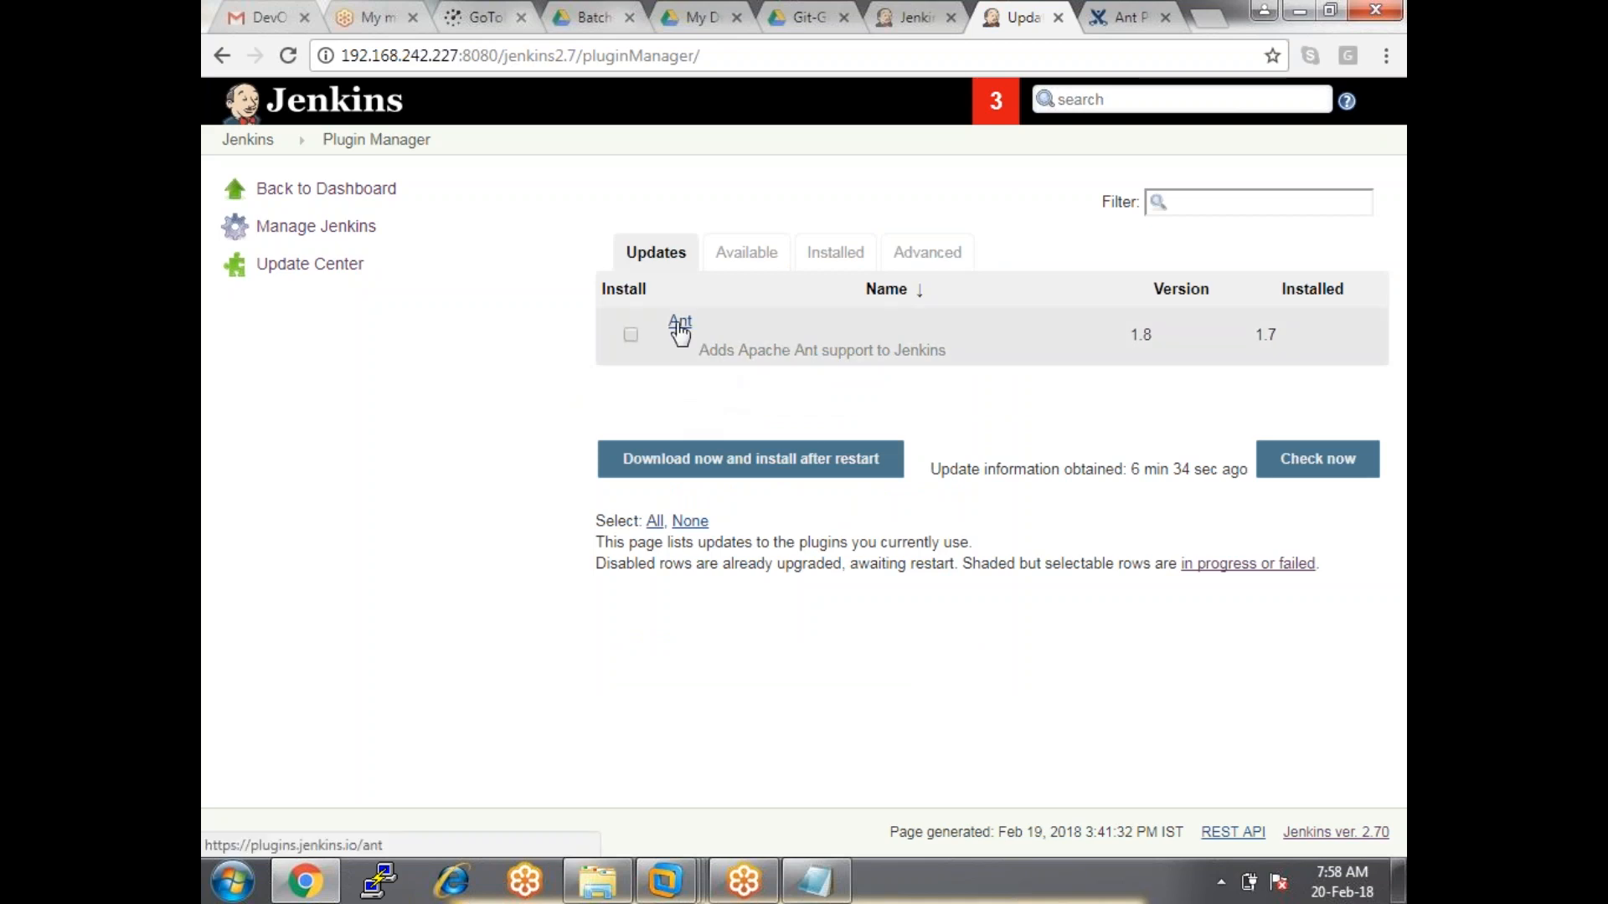
left_click(846, 263)
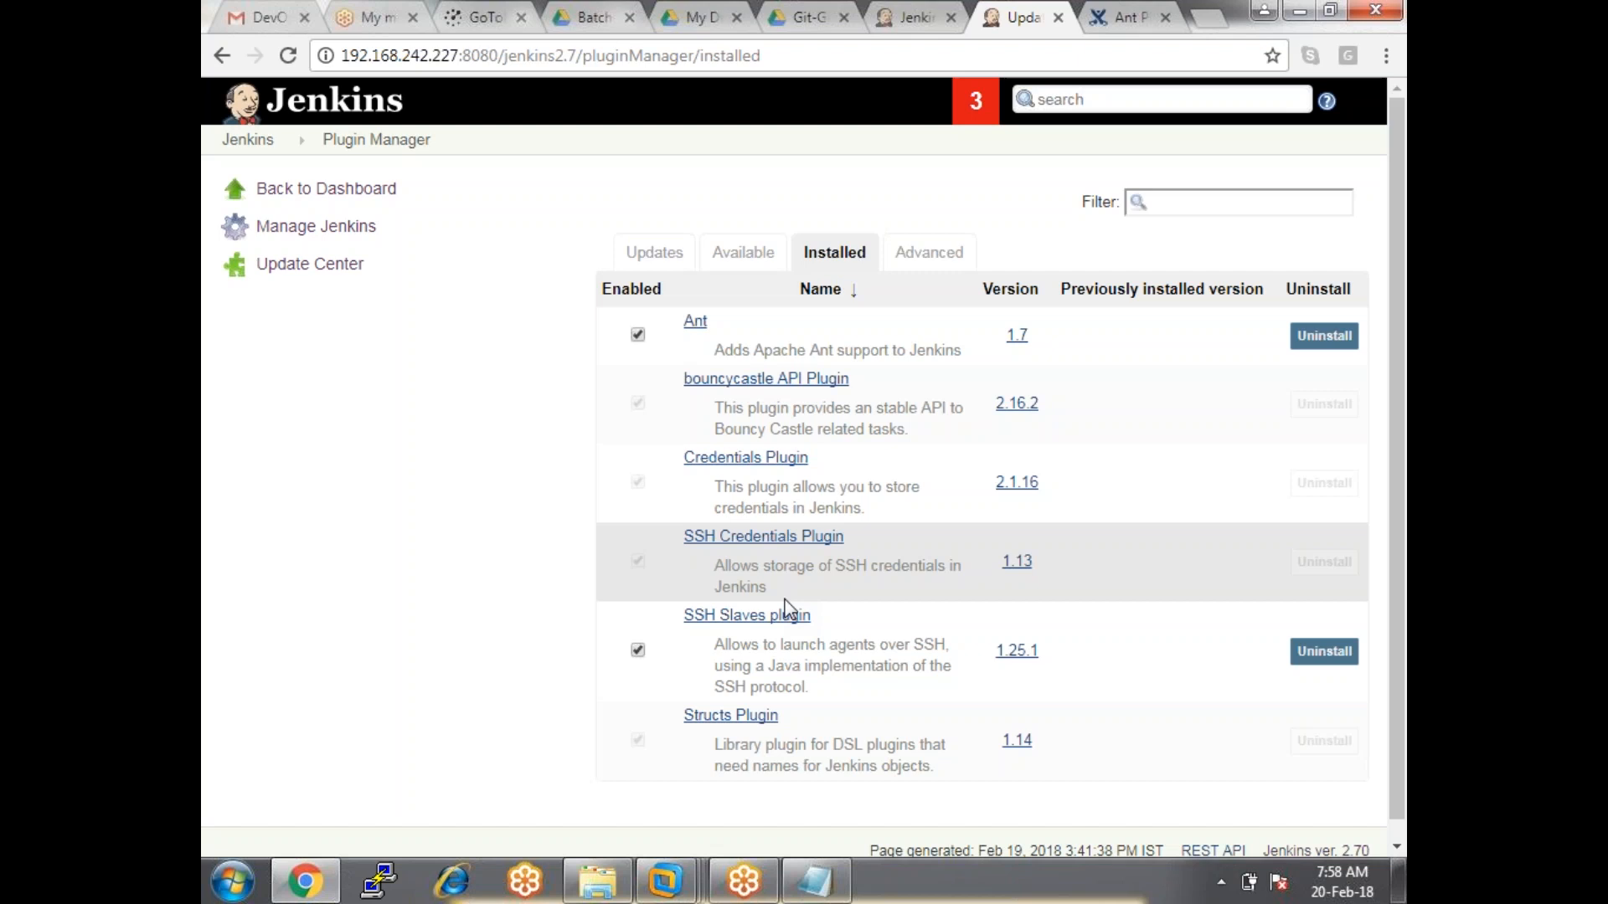
Reload the linux-node form and confirm 'Launch slave agents via SSH' is now a Launch method option.
left_click(894, 19)
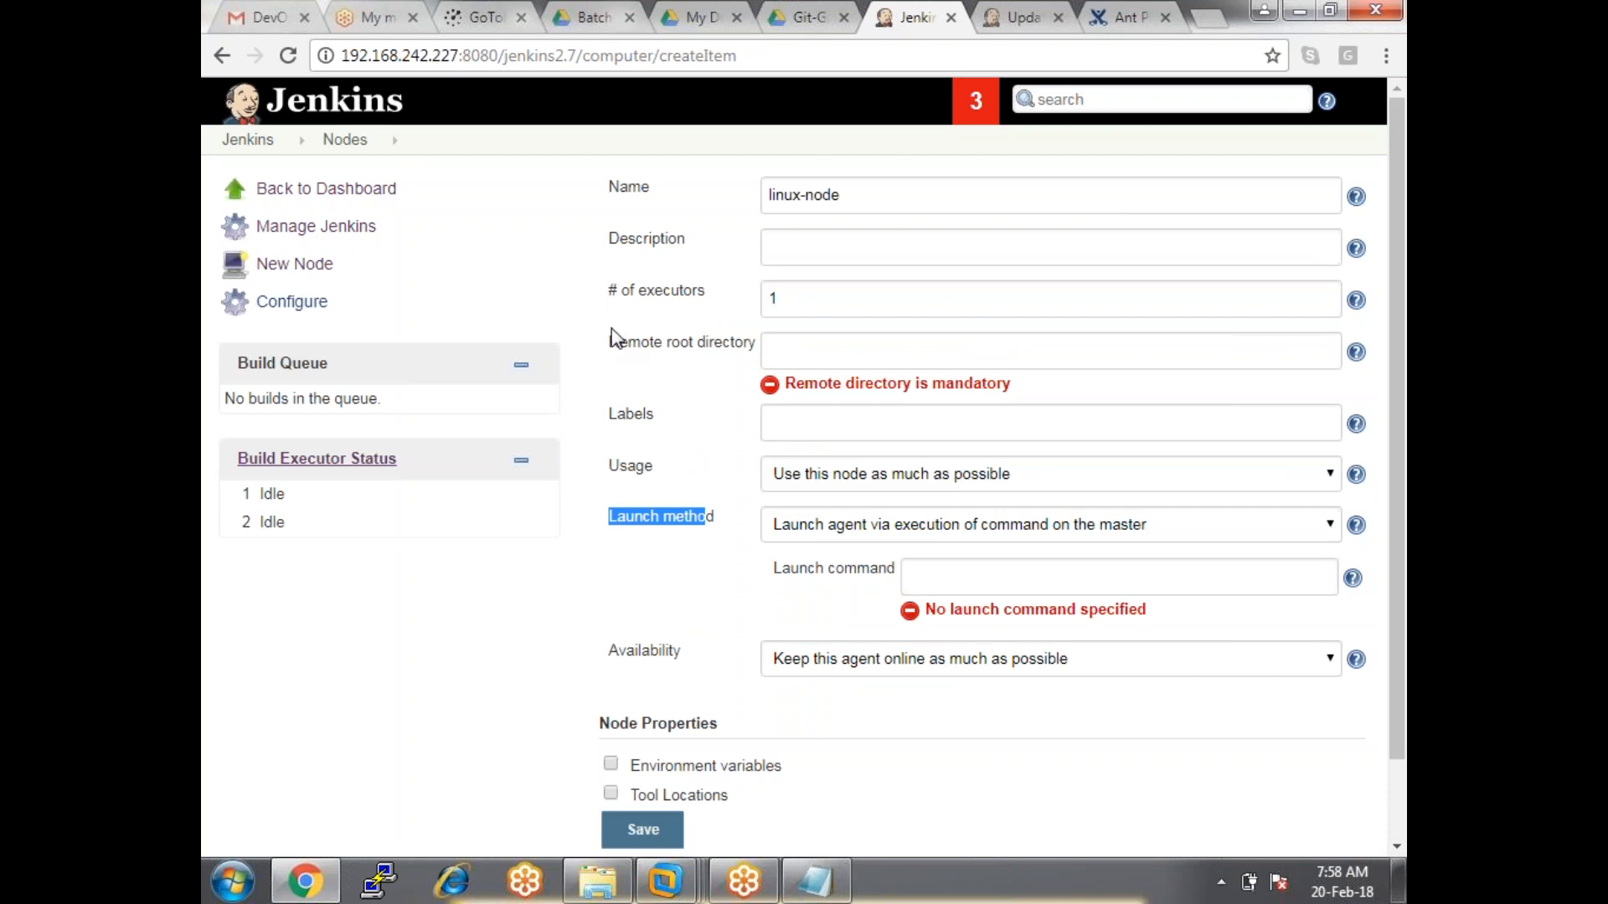
left_click(877, 536)
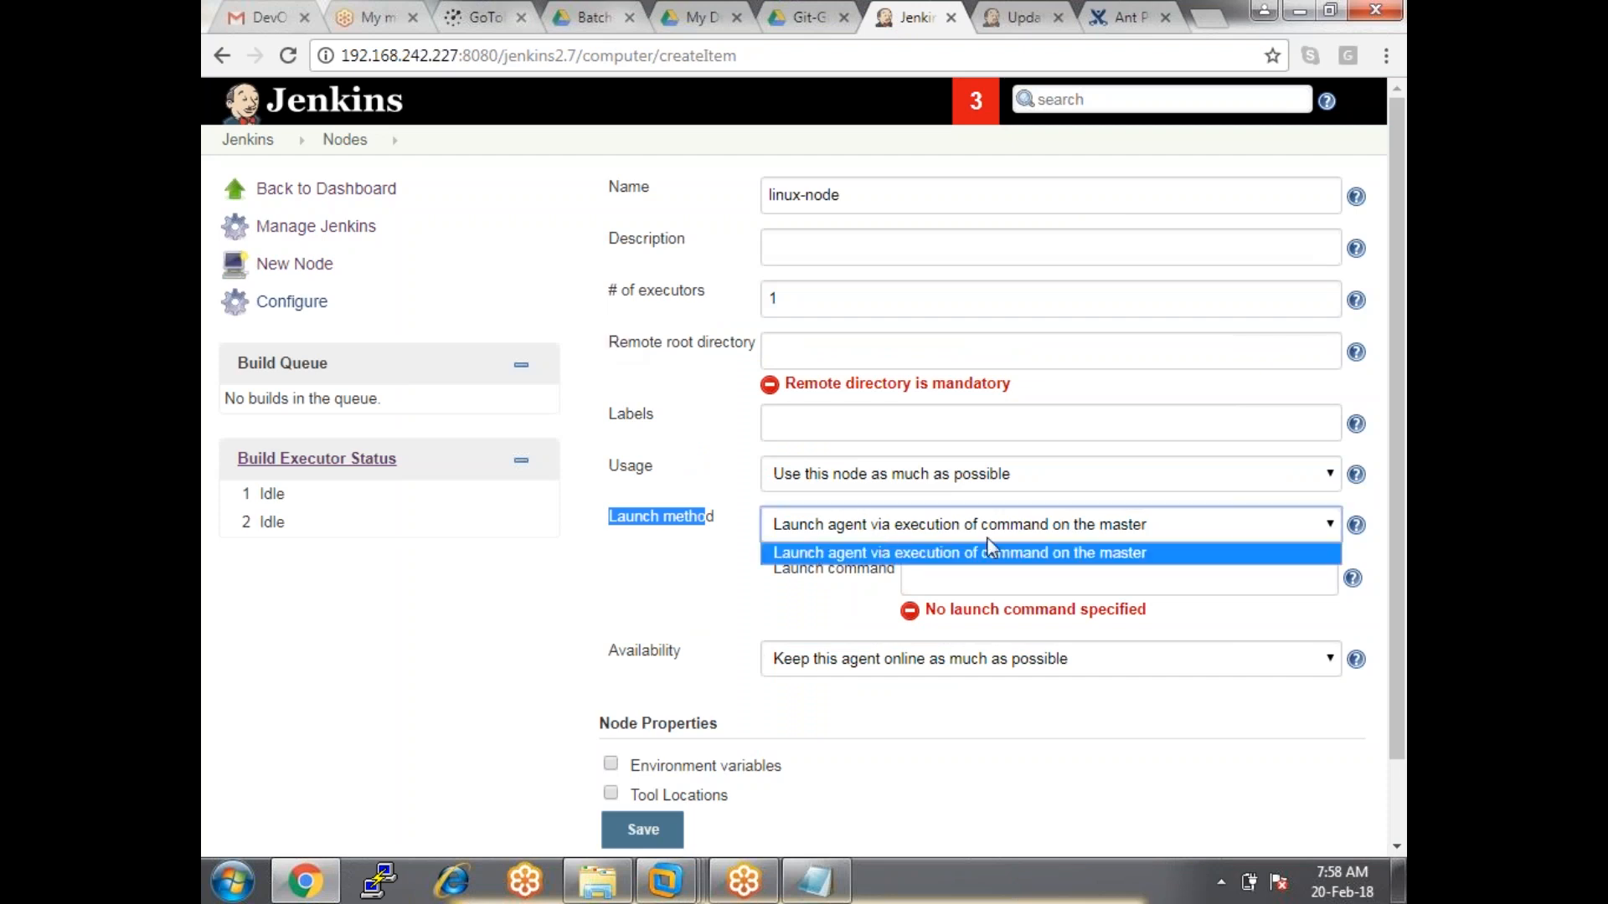
left_click(1077, 525)
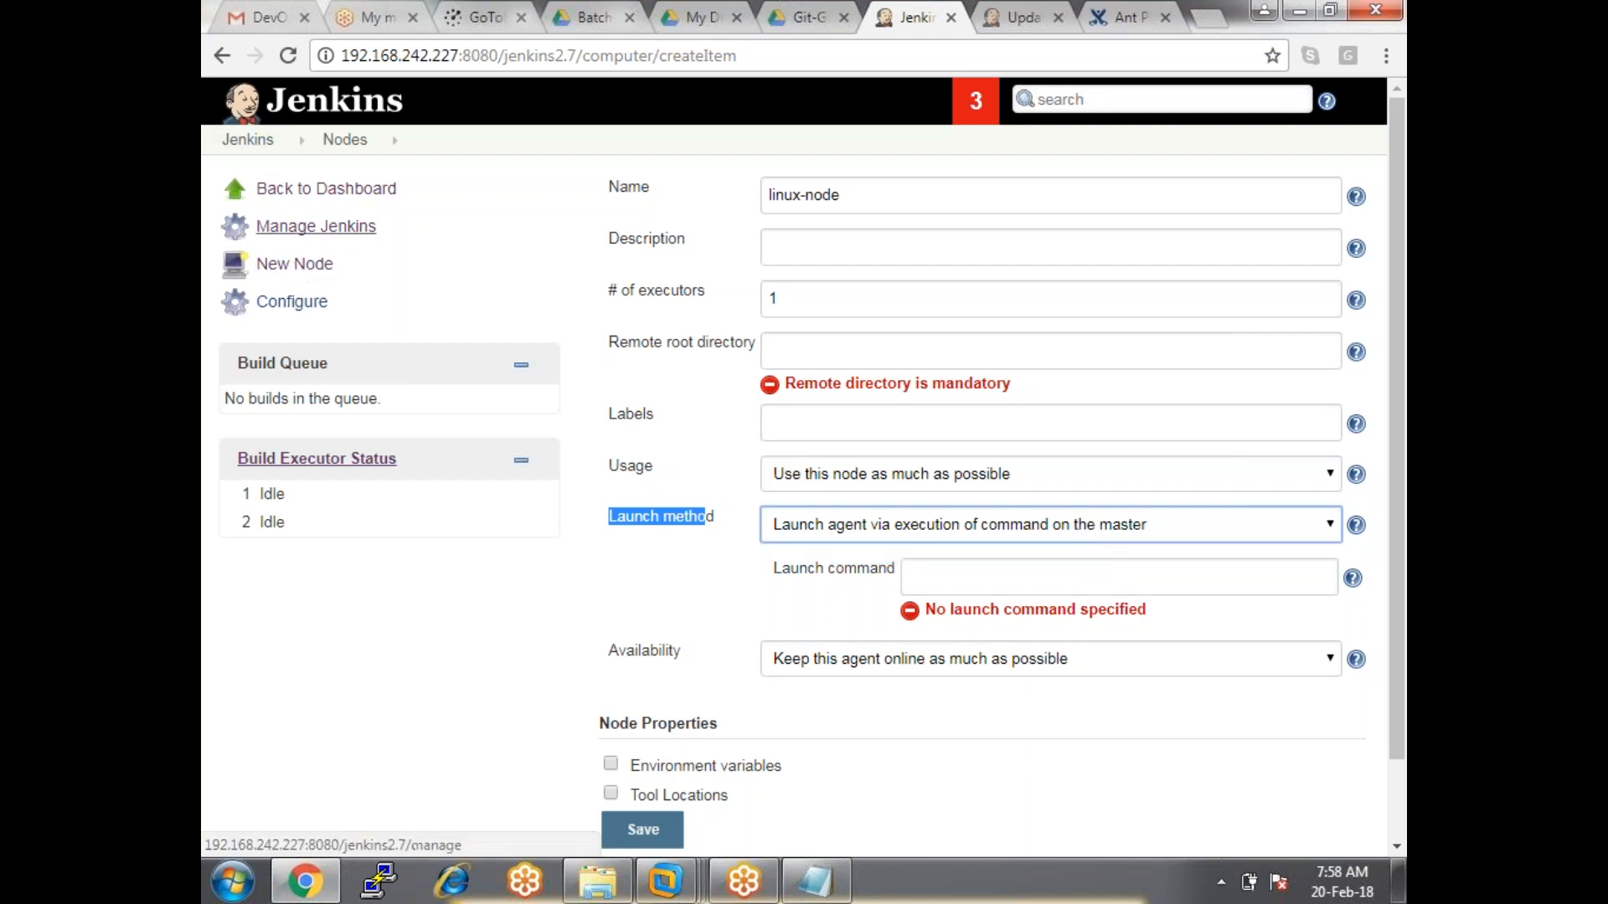
left_click(288, 56)
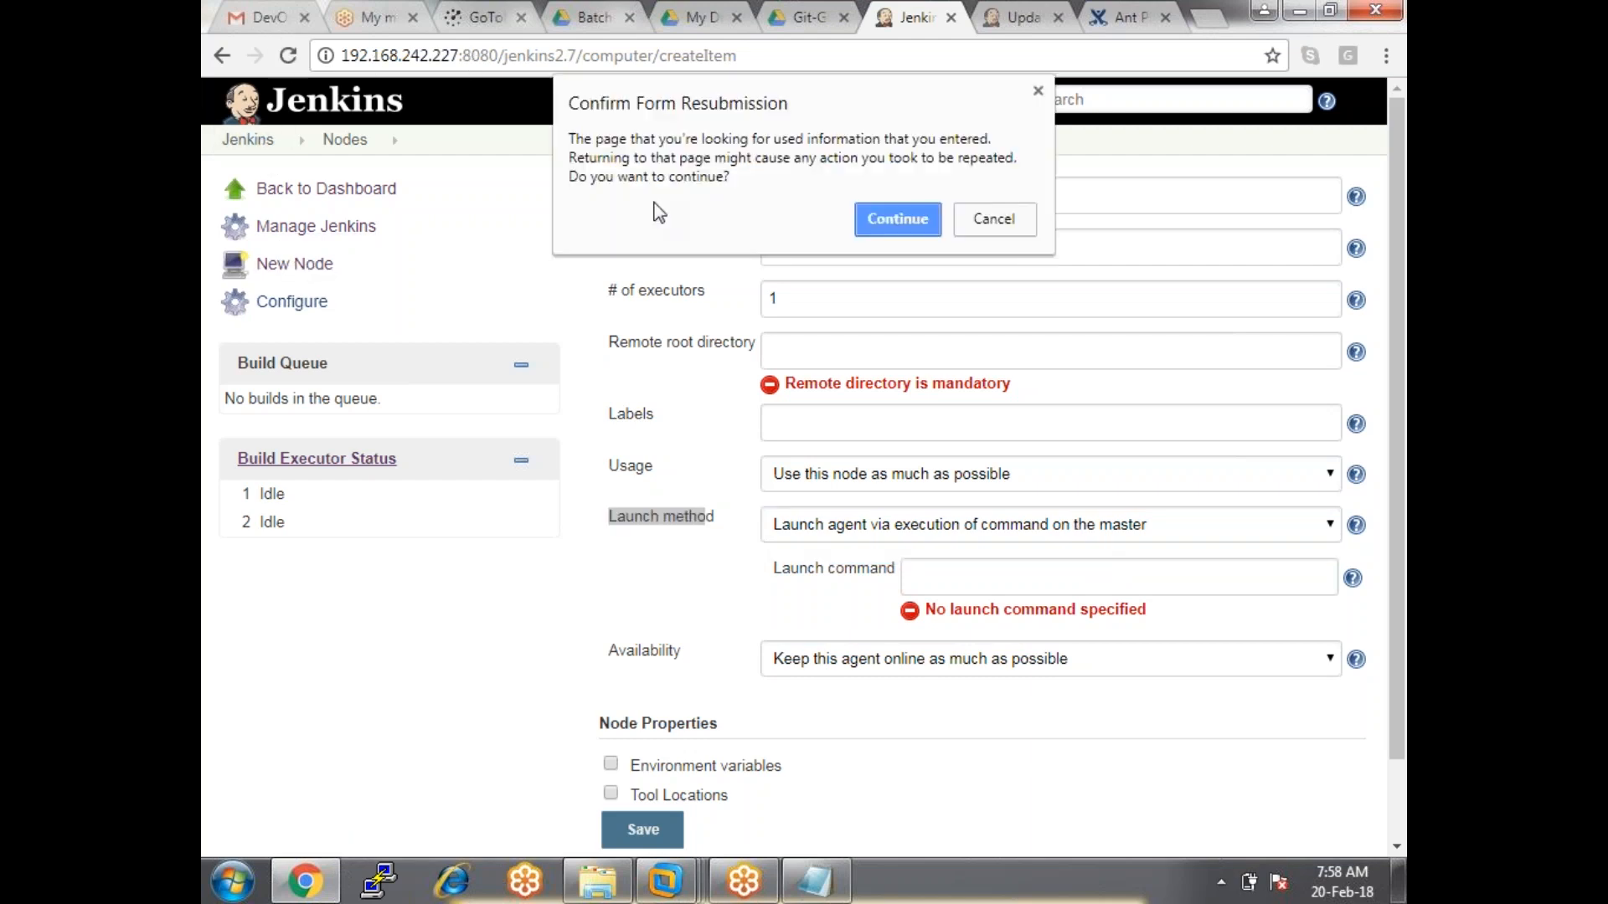
left_click(898, 210)
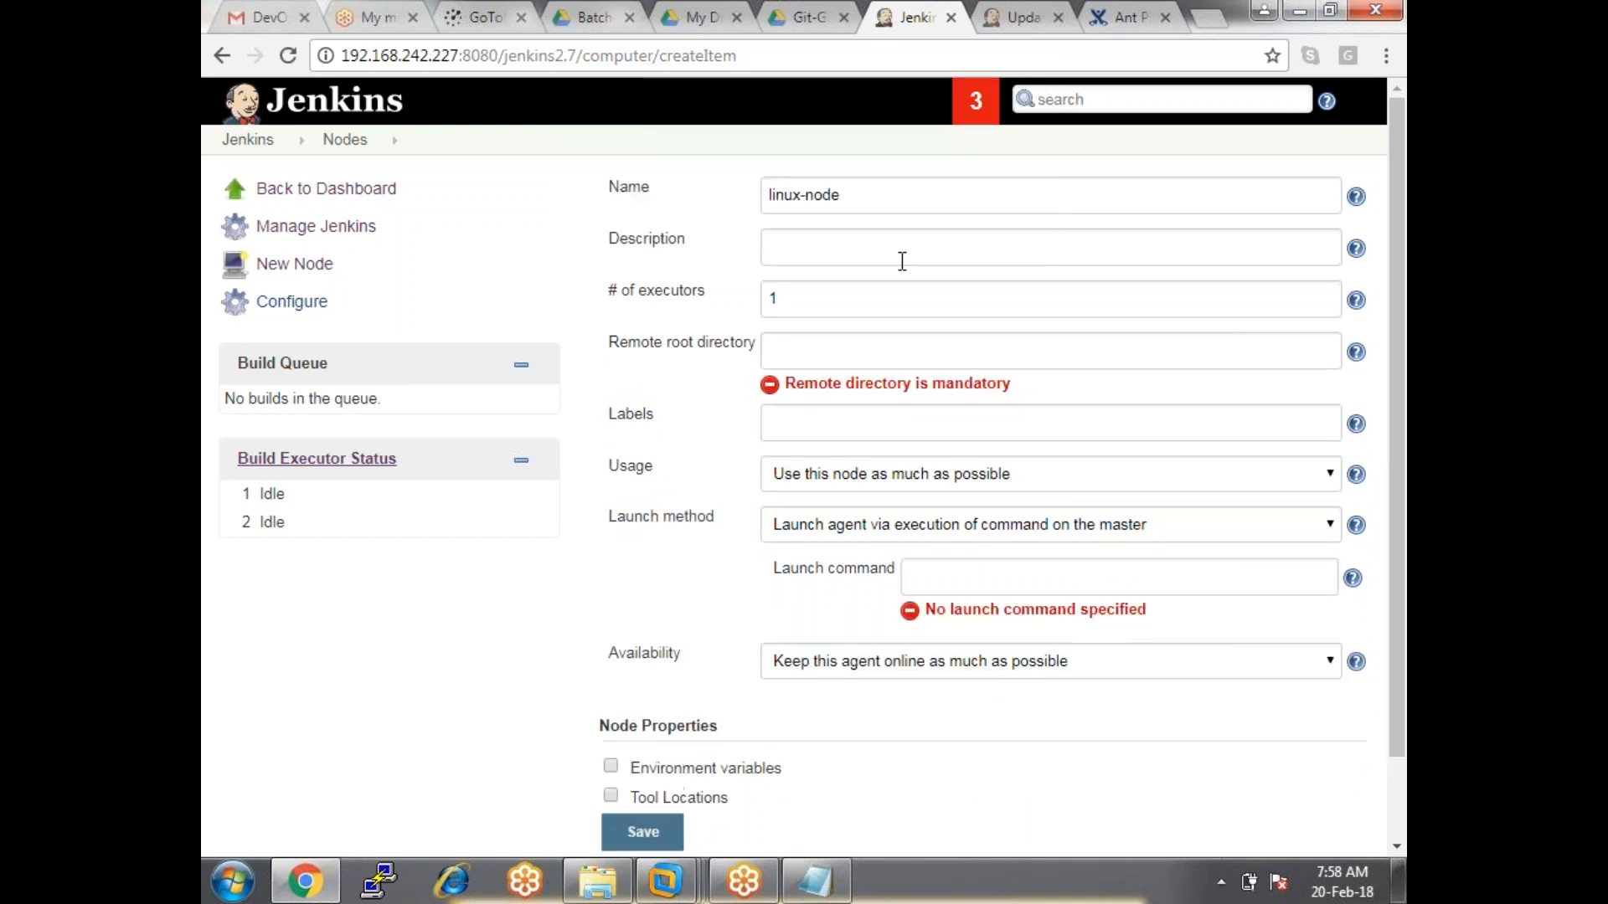
left_click_drag(603, 520, 707, 518)
left_click(887, 524)
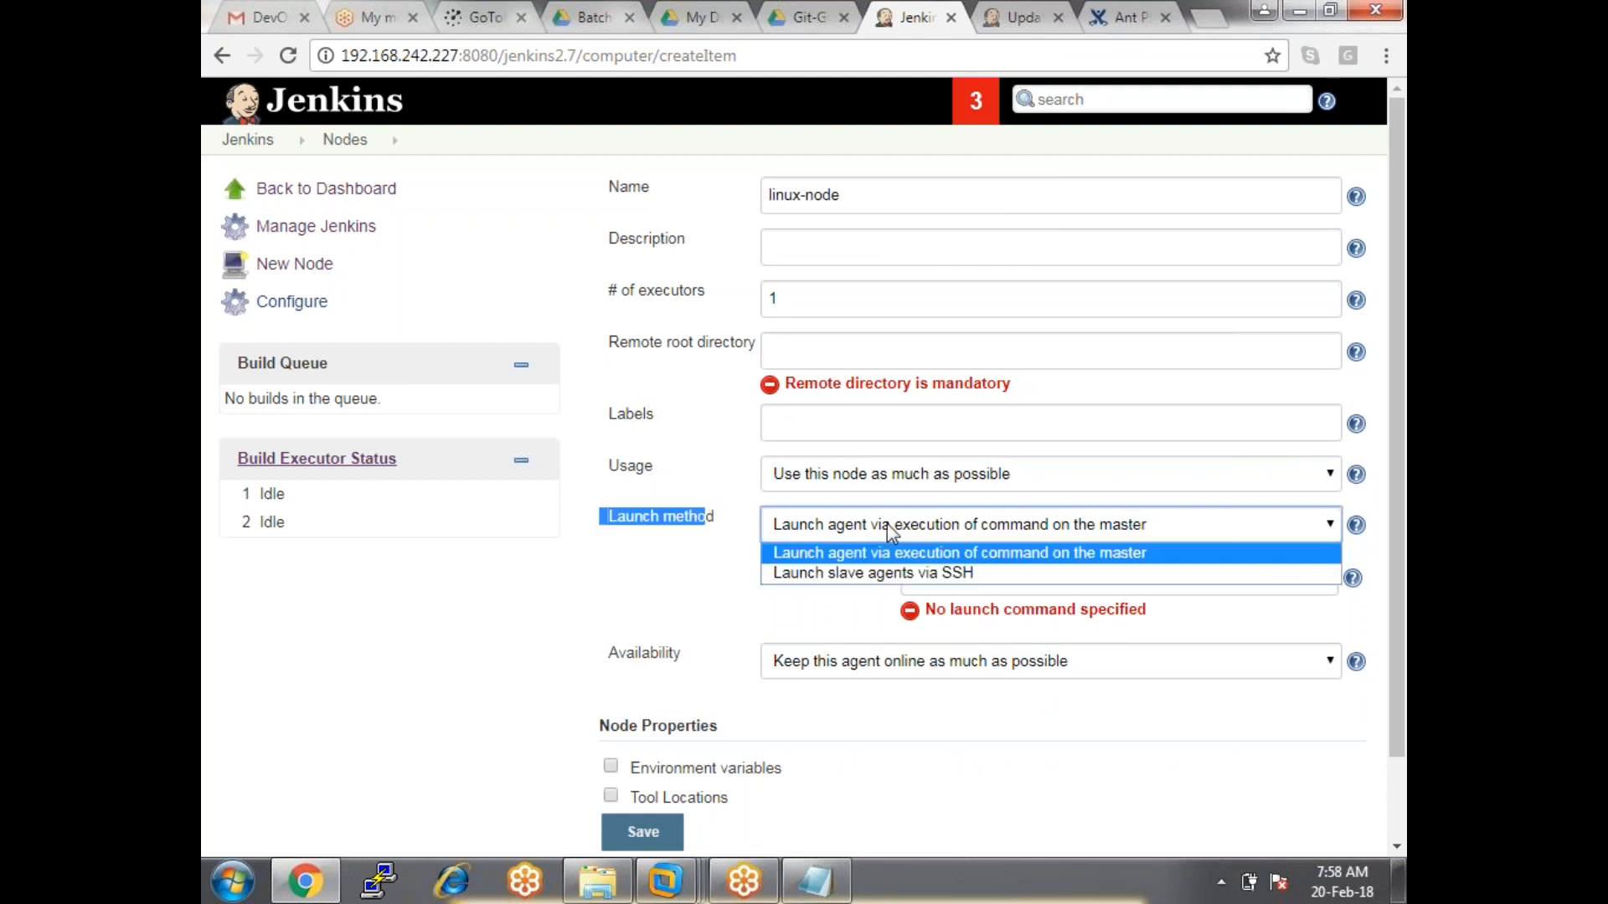
left_click(856, 574)
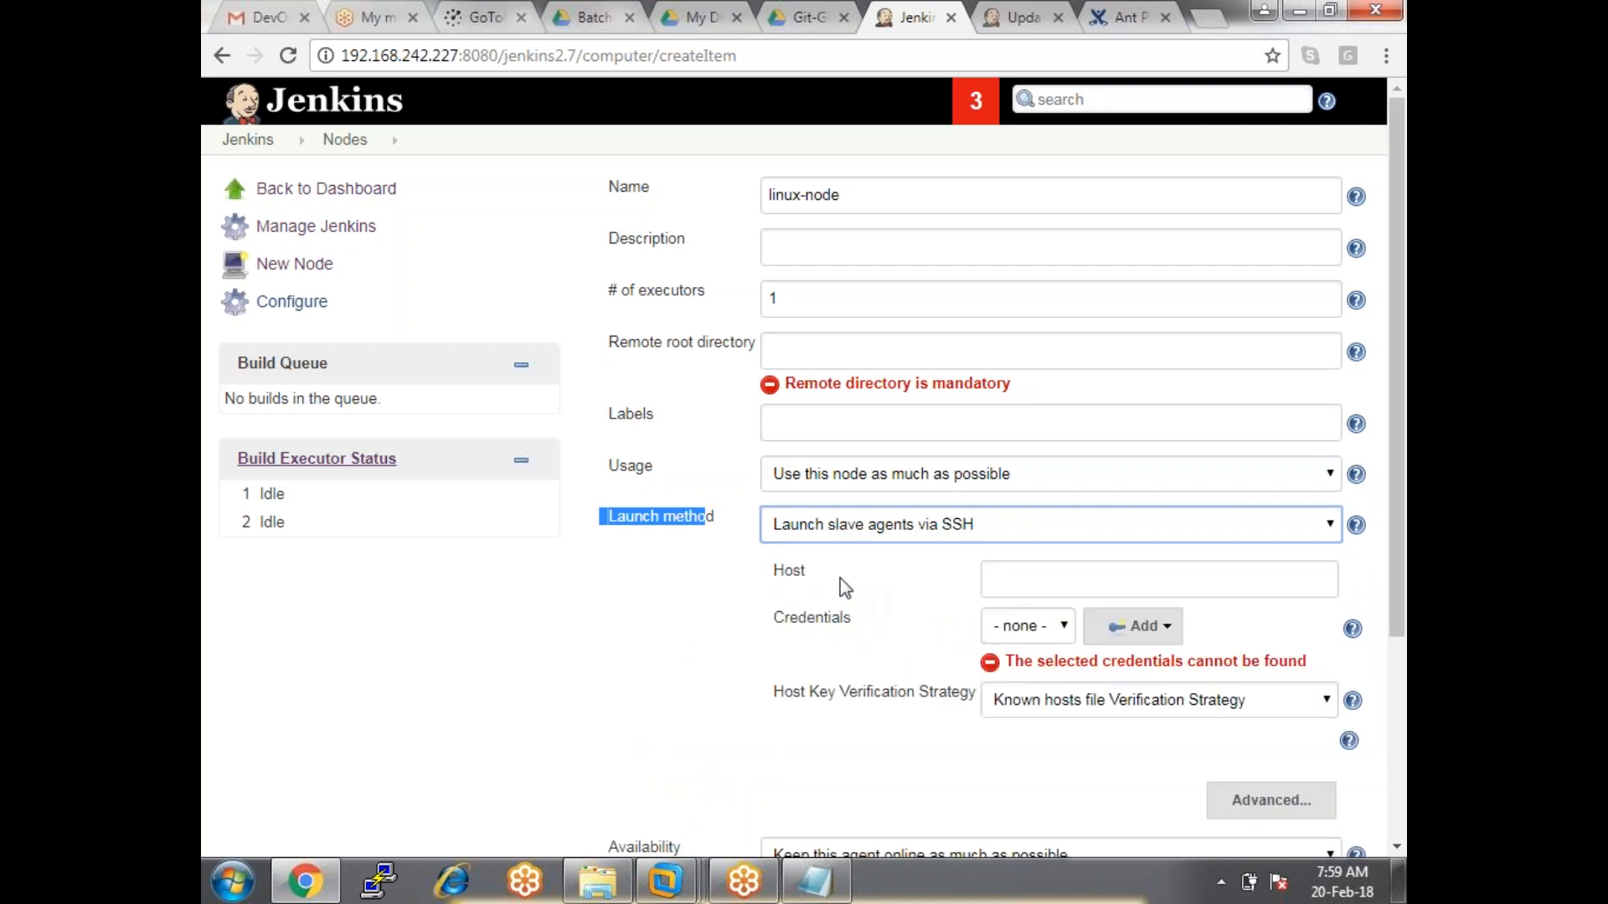
left_click_drag(716, 517, 617, 519)
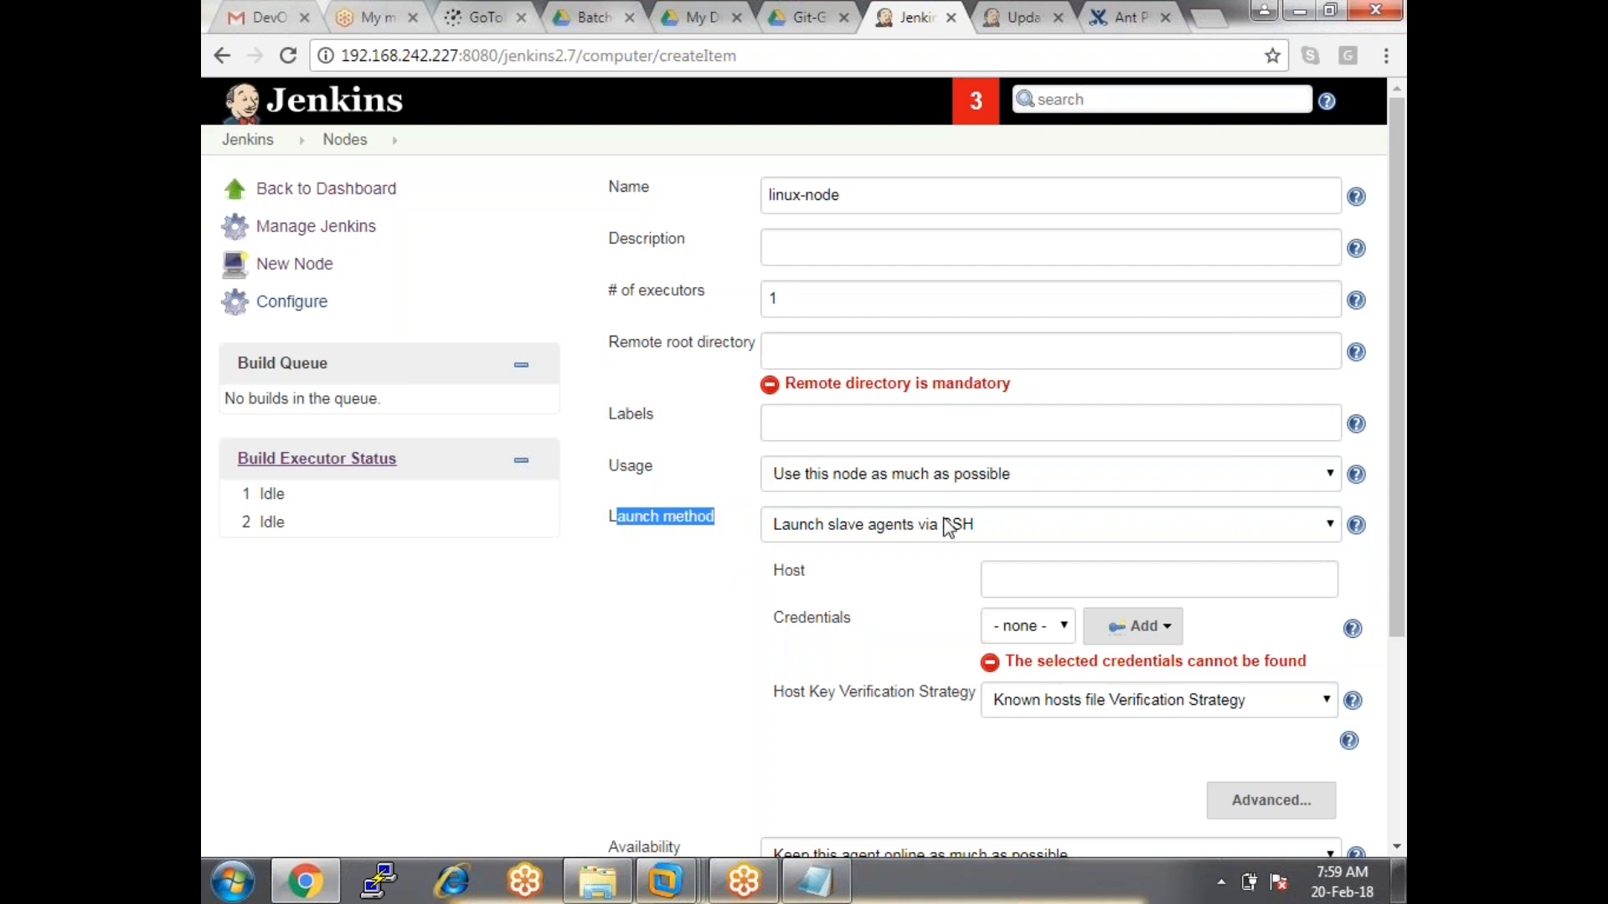
left_click(1389, 515)
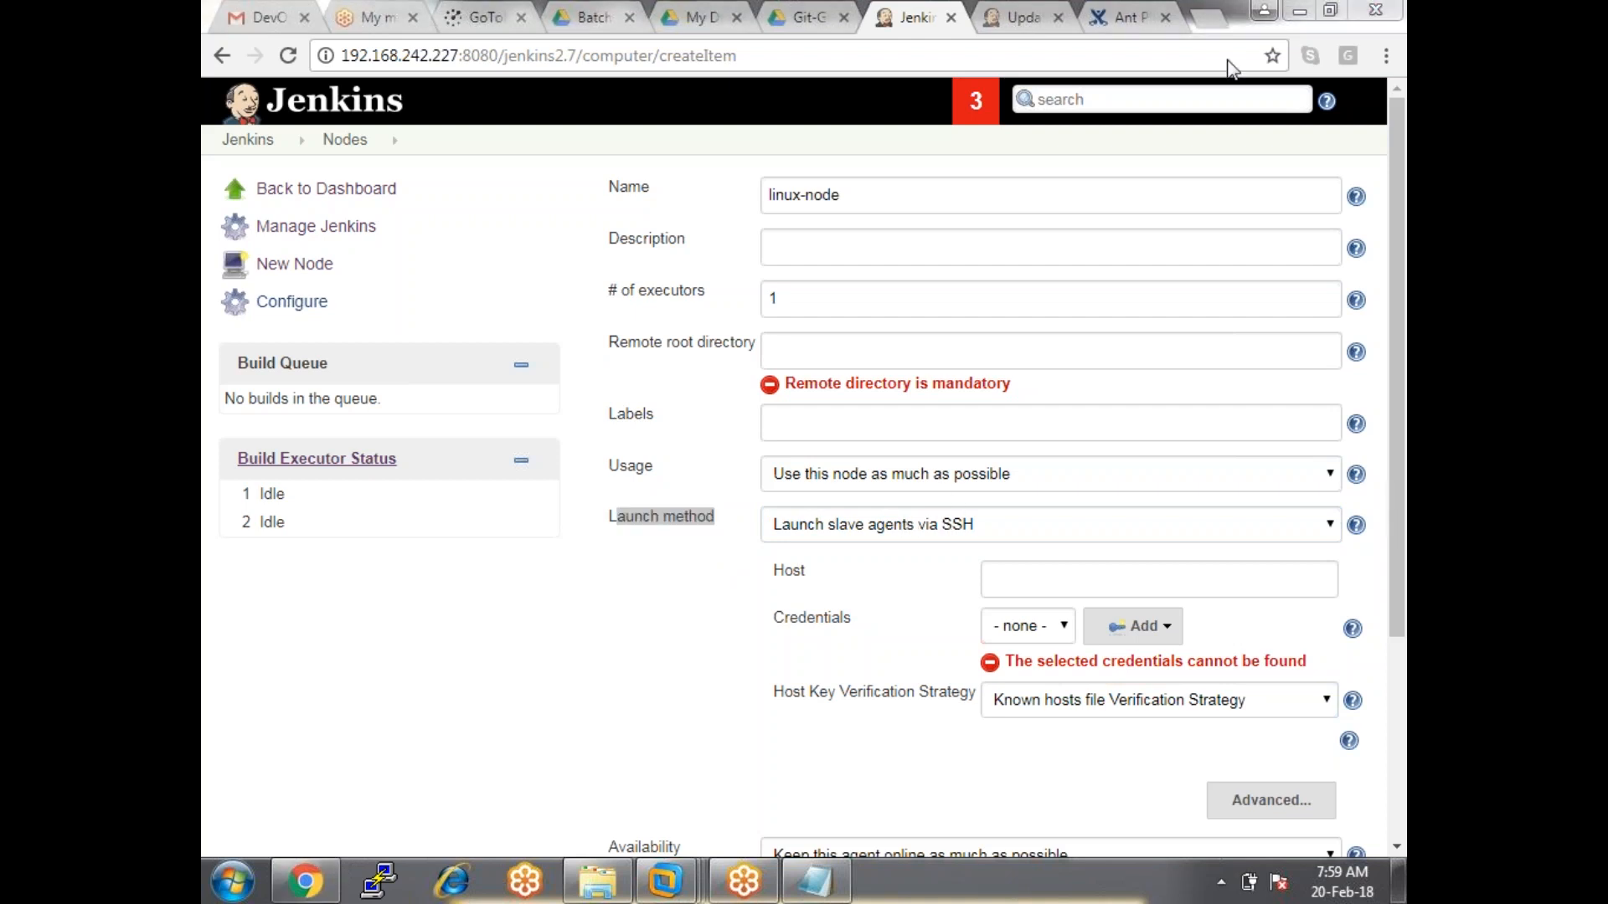
left_click_drag(1396, 354, 1397, 469)
left_click_drag(822, 407, 753, 397)
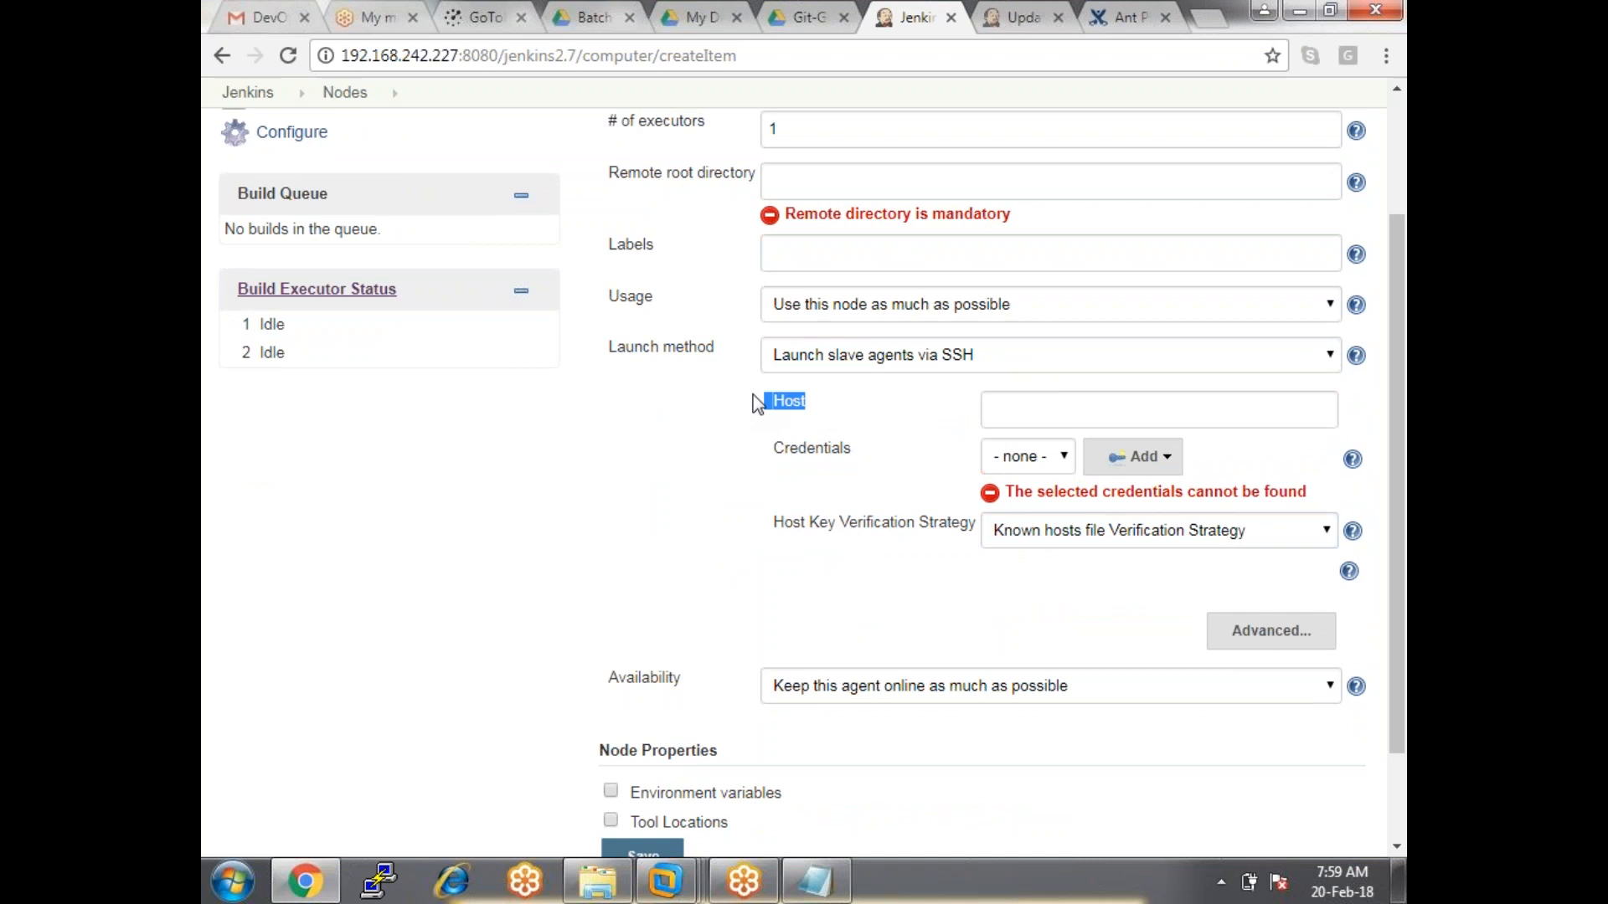
Run ifconfig in the RnD_Cap.info VM's terminal and mark its IP address.
left_click(668, 875)
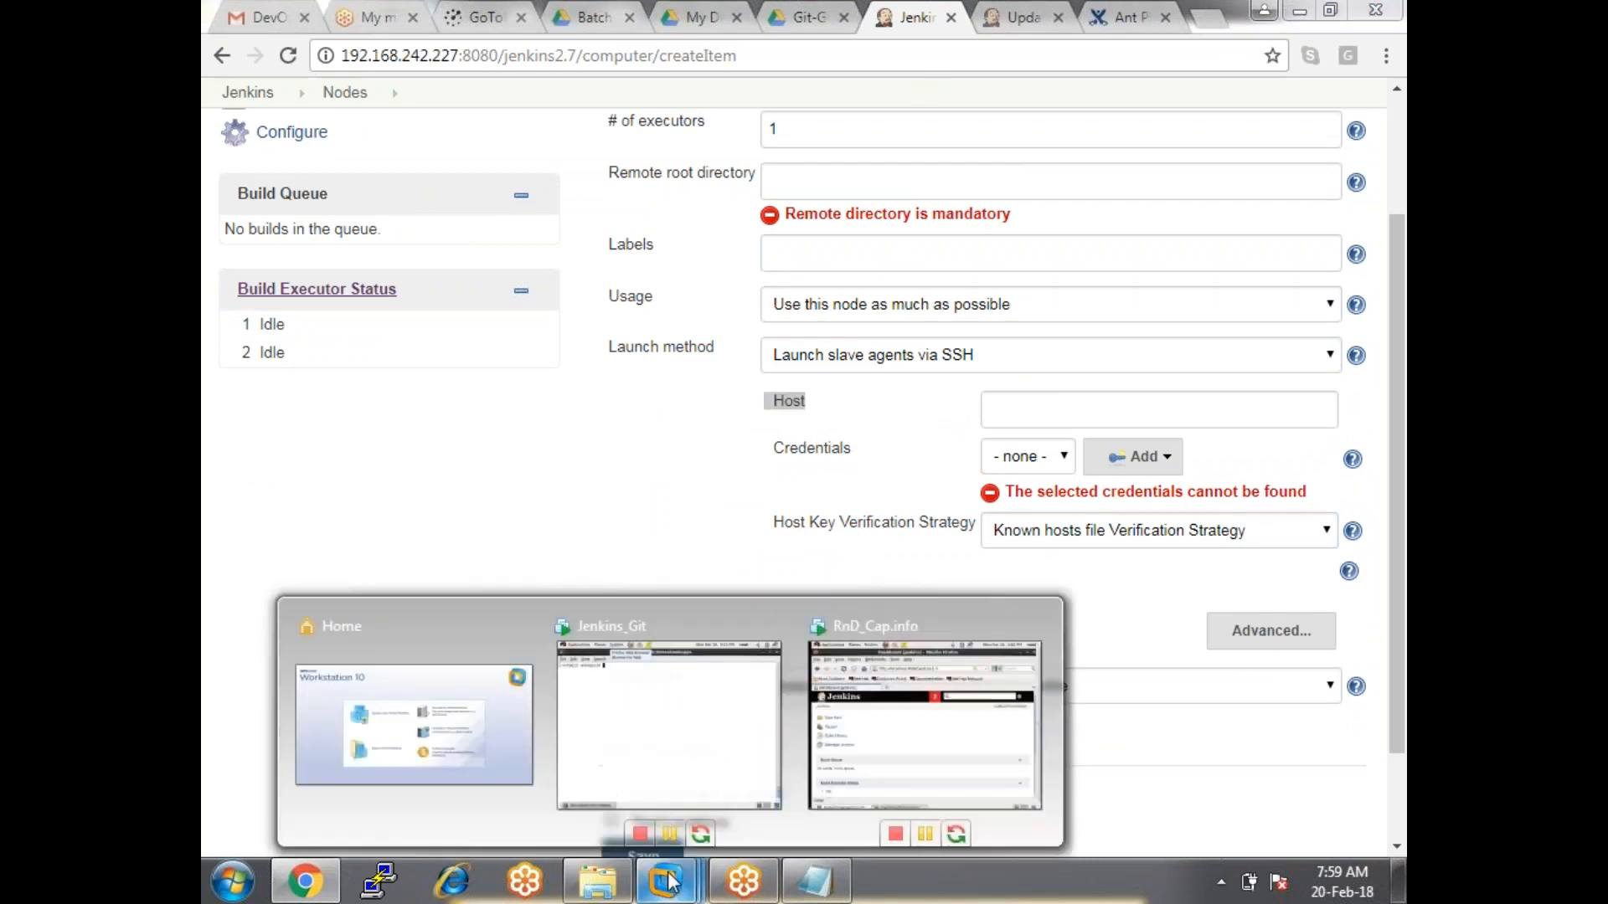
left_click(678, 741)
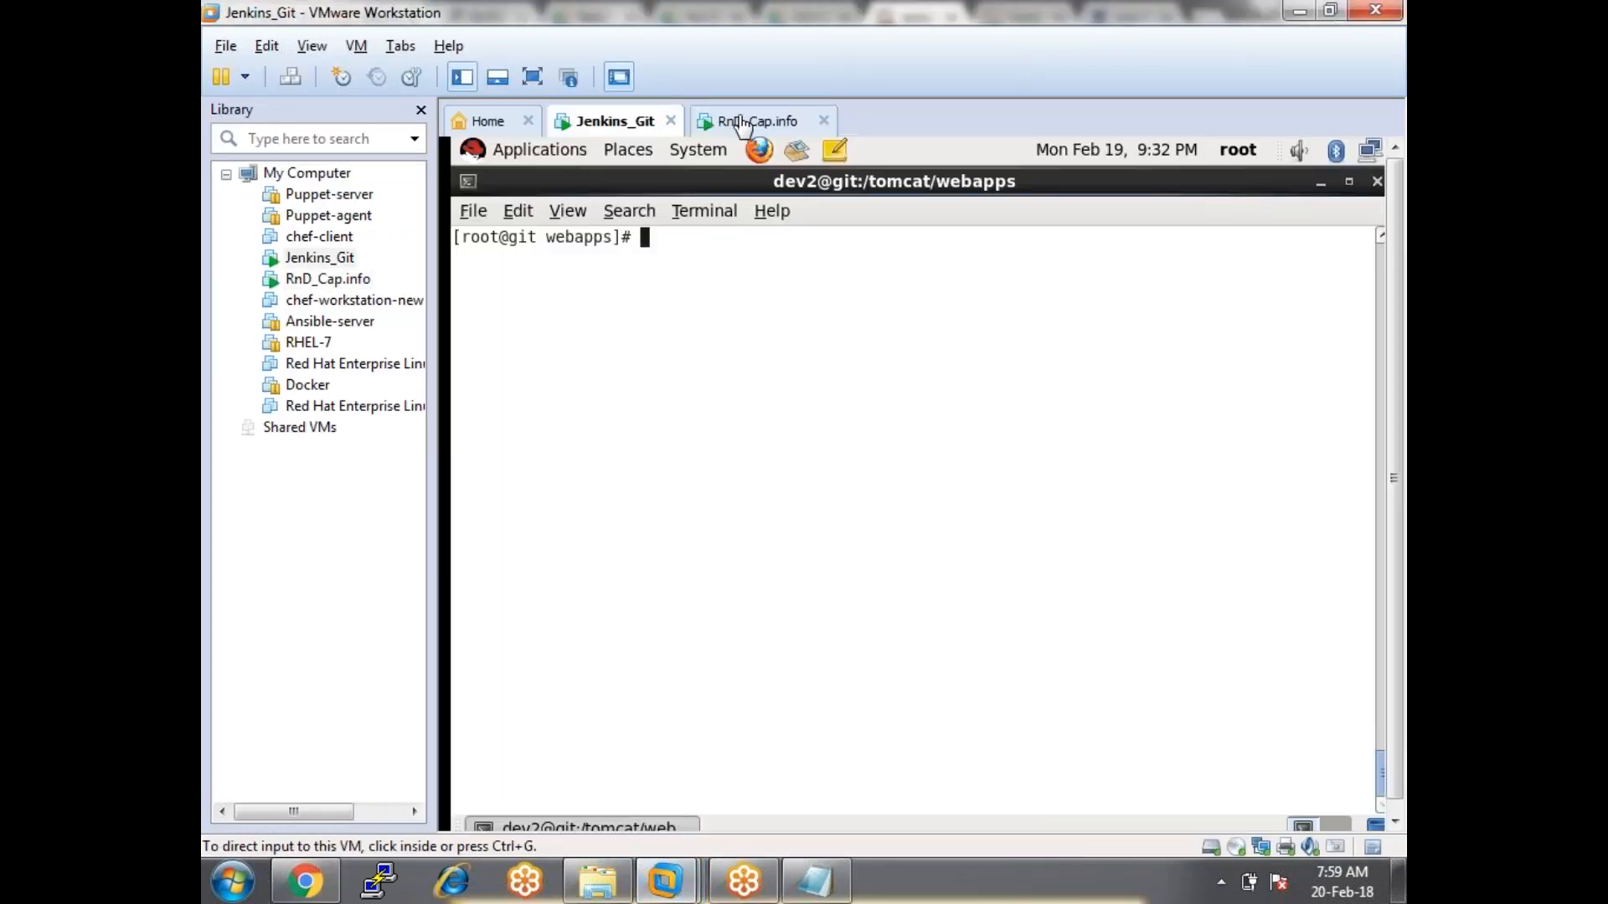
left_click(743, 123)
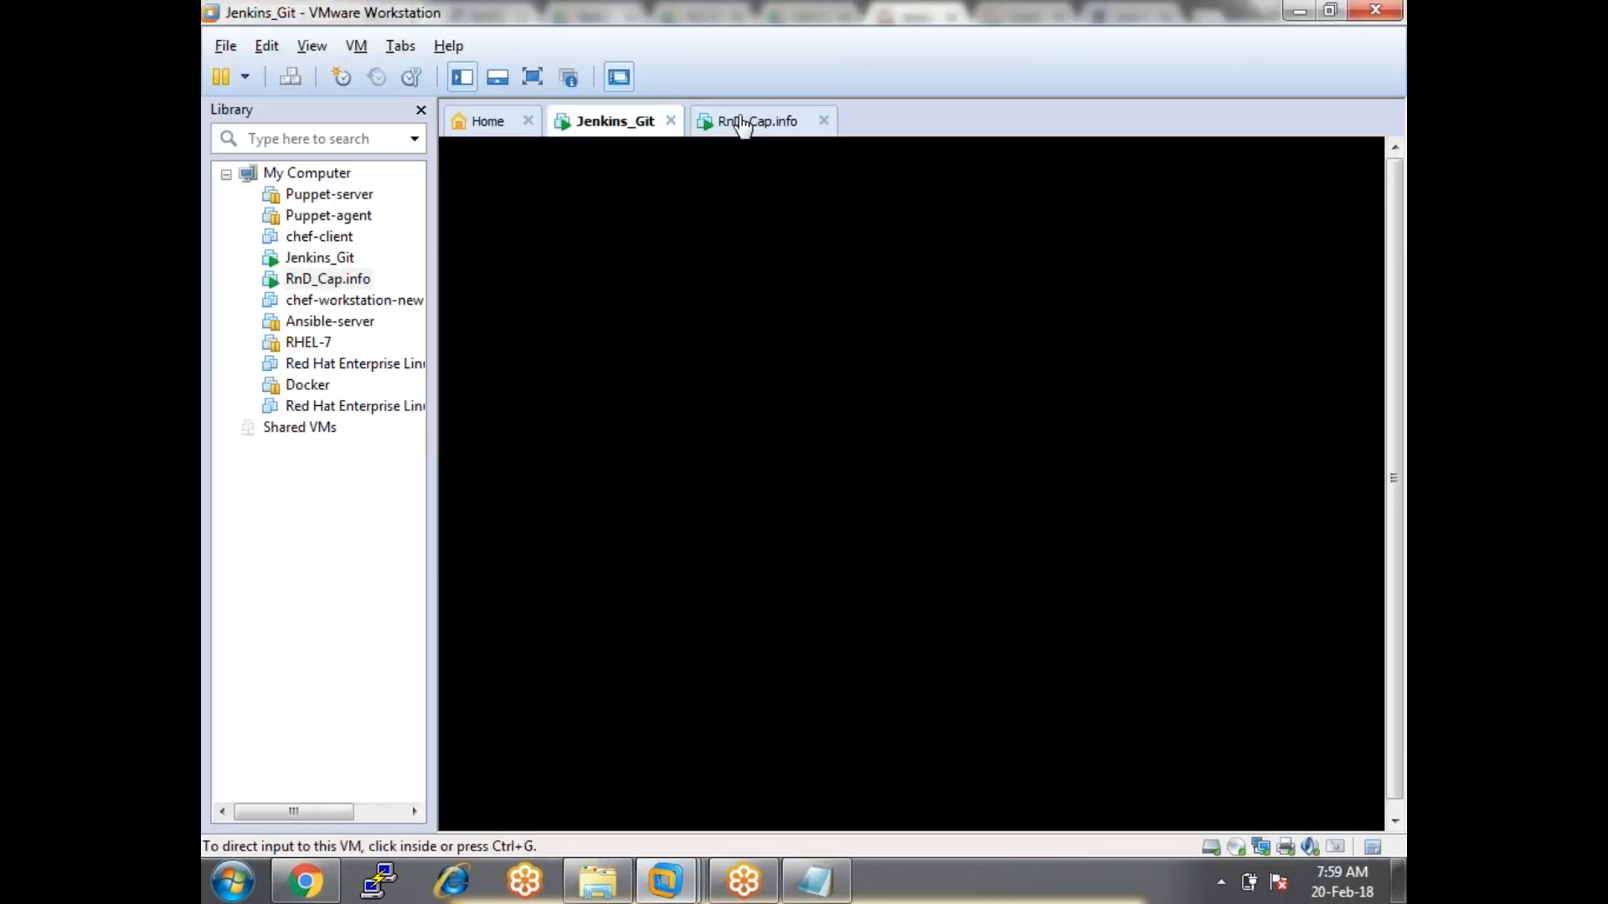
left_click(656, 824)
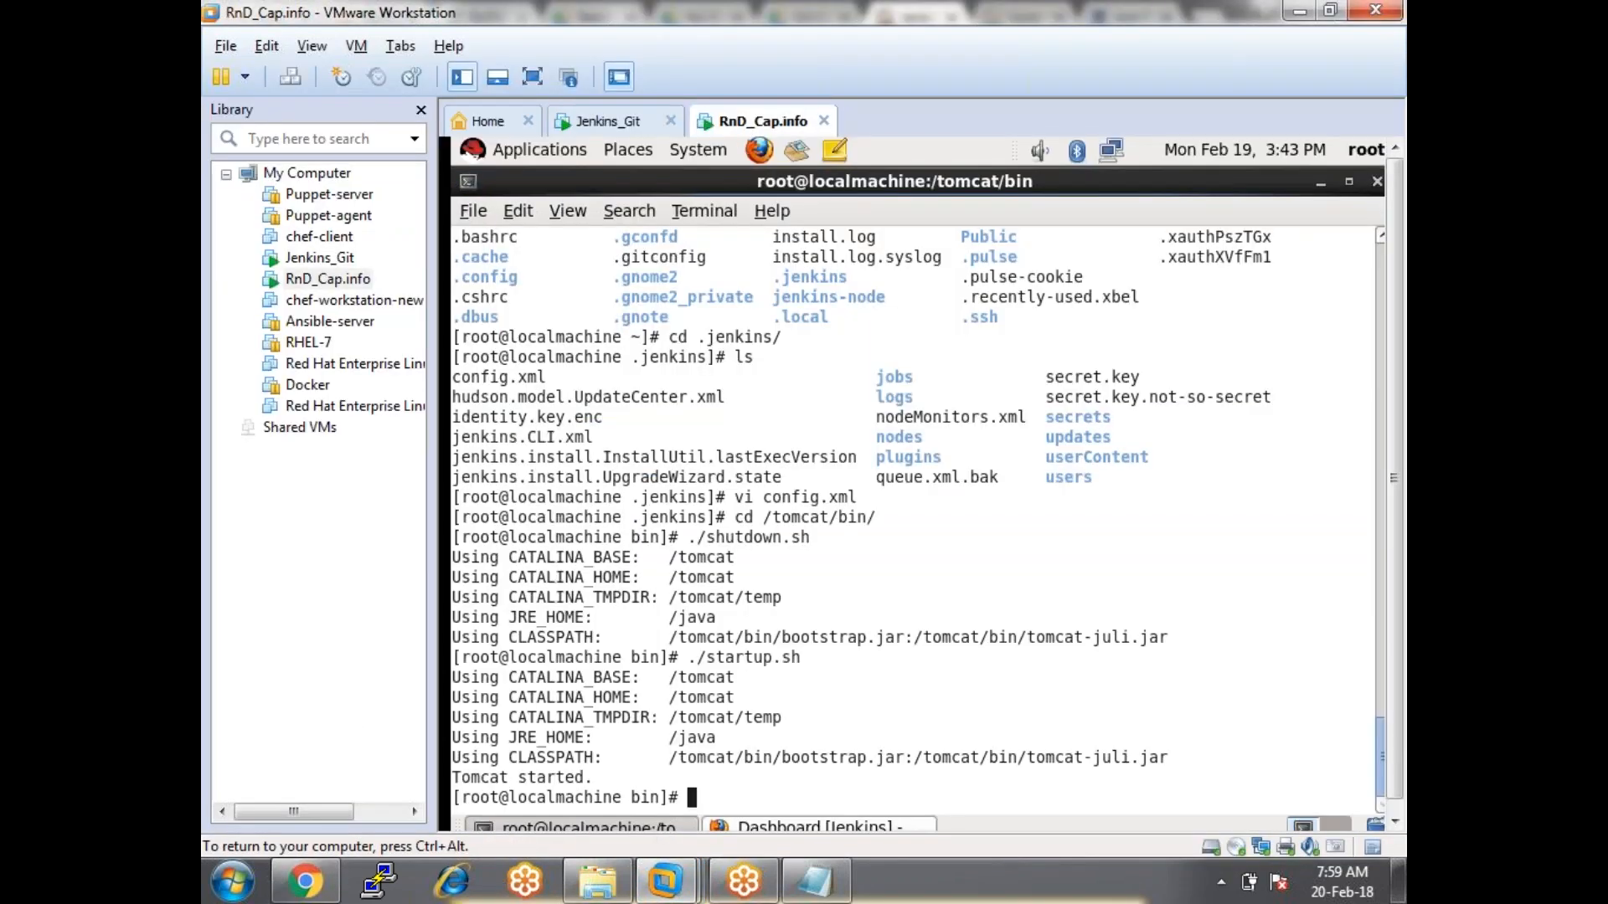
type("ifconfig")
key("Return")
left_click_drag(789, 460, 697, 460)
Run ifconfig in the Jenkins_Git VM to read its address 192.168.242.228.
left_click(617, 123)
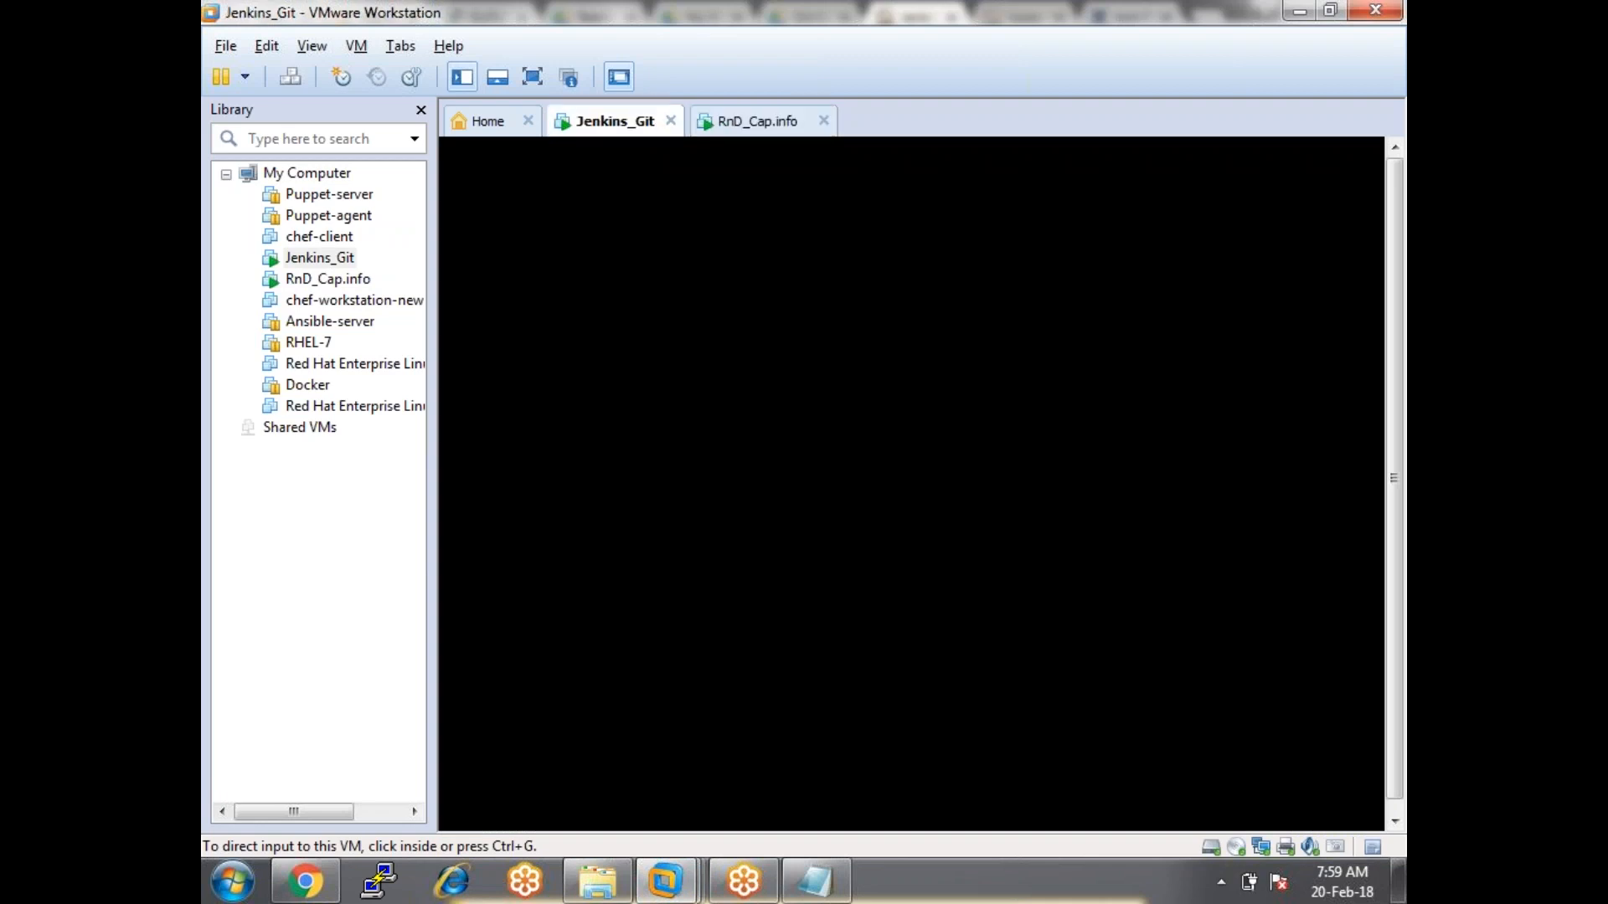
type("ifconfig")
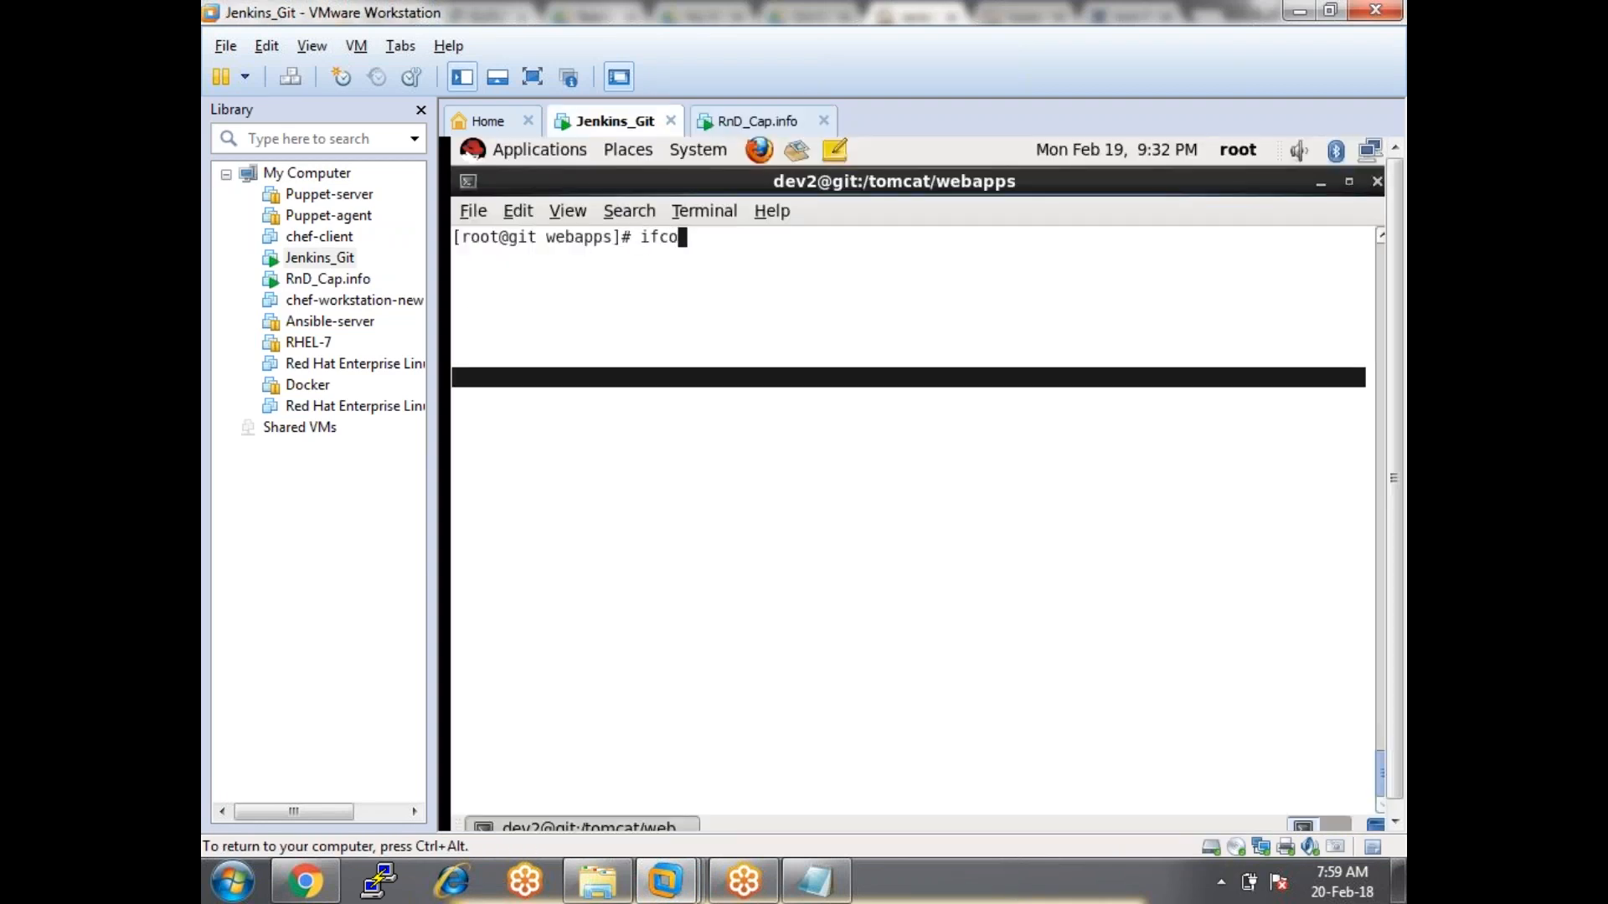
key("Return")
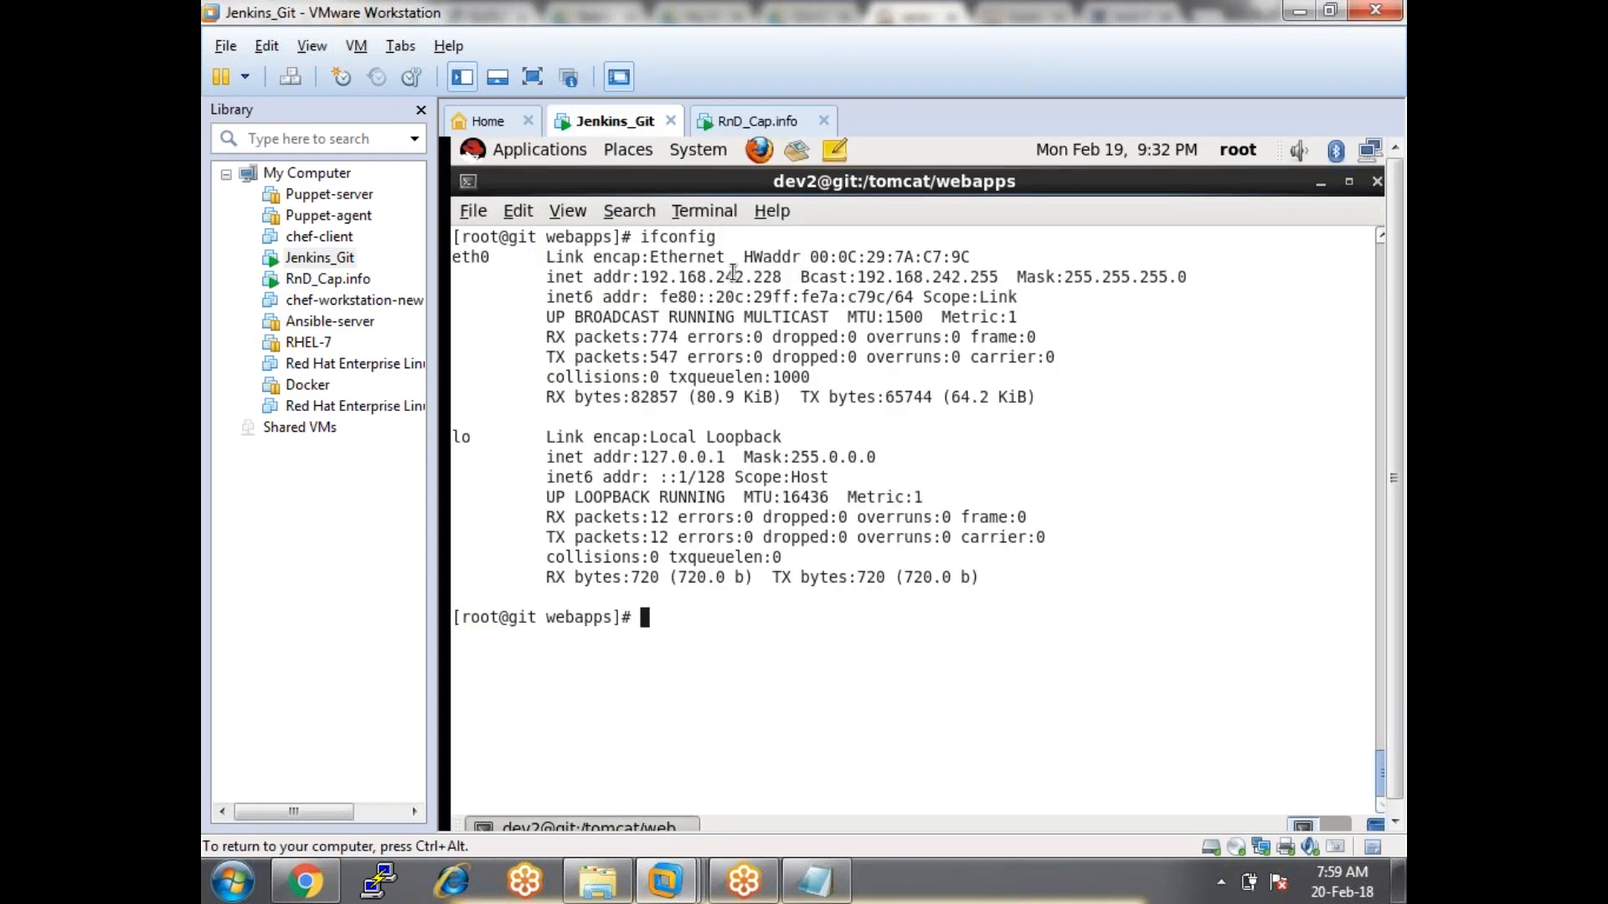
left_click_drag(735, 276, 784, 277)
key("ctrl+alt")
key("alt+Tab")
Enter Host 192.168.242.228 and open the Jenkins Add Credentials dialog.
left_click(1039, 415)
type("192")
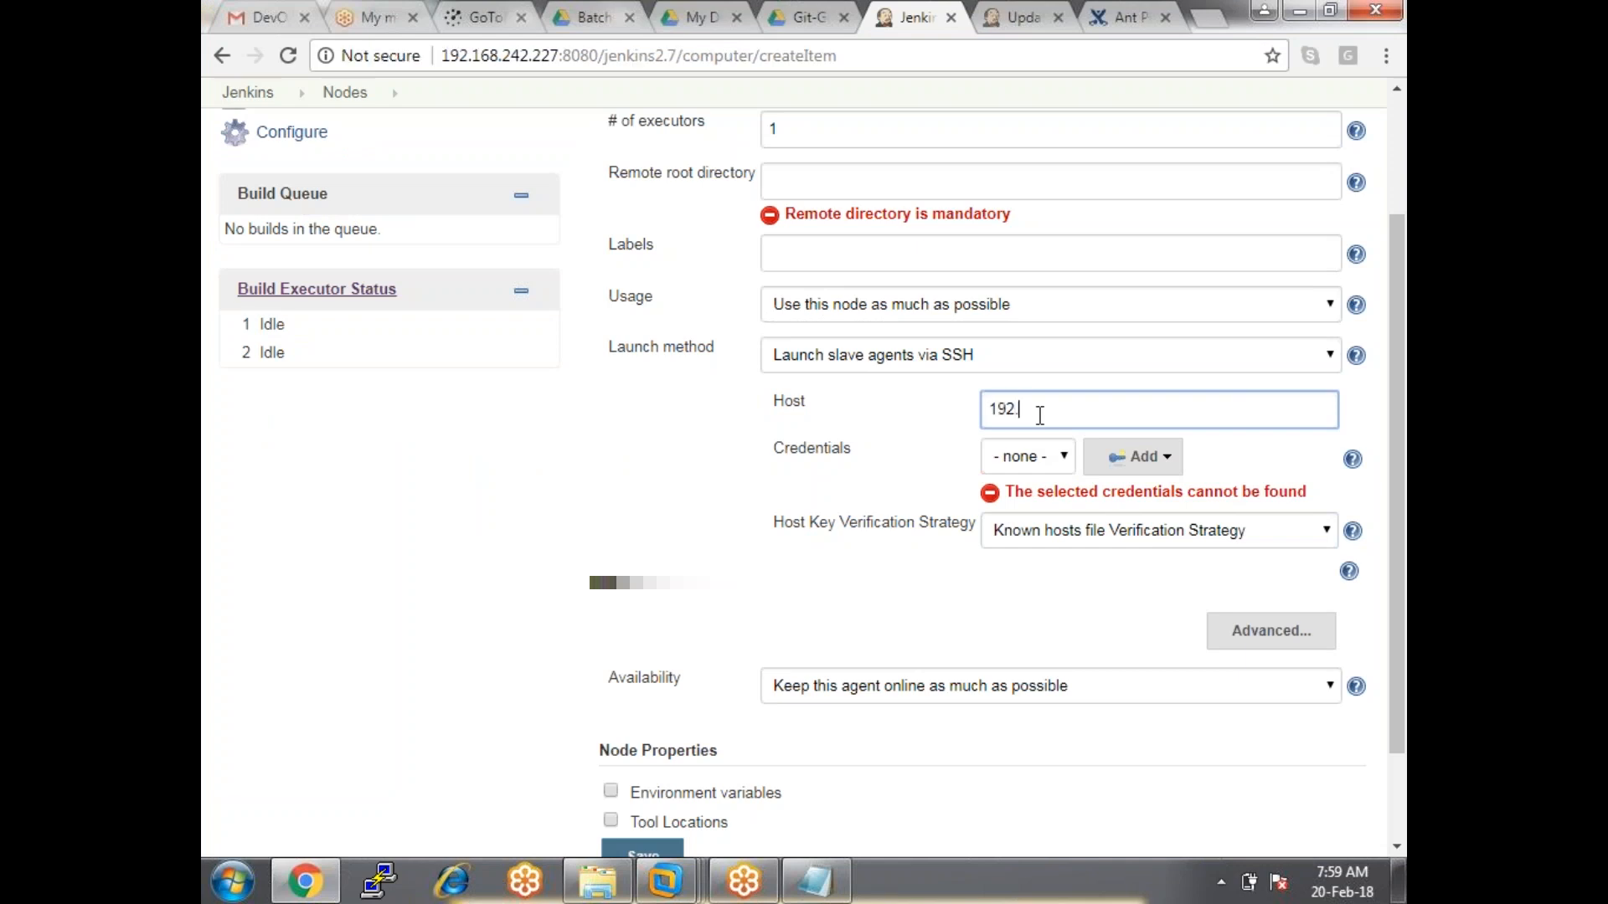
type(".168.242.228")
left_click(1060, 459)
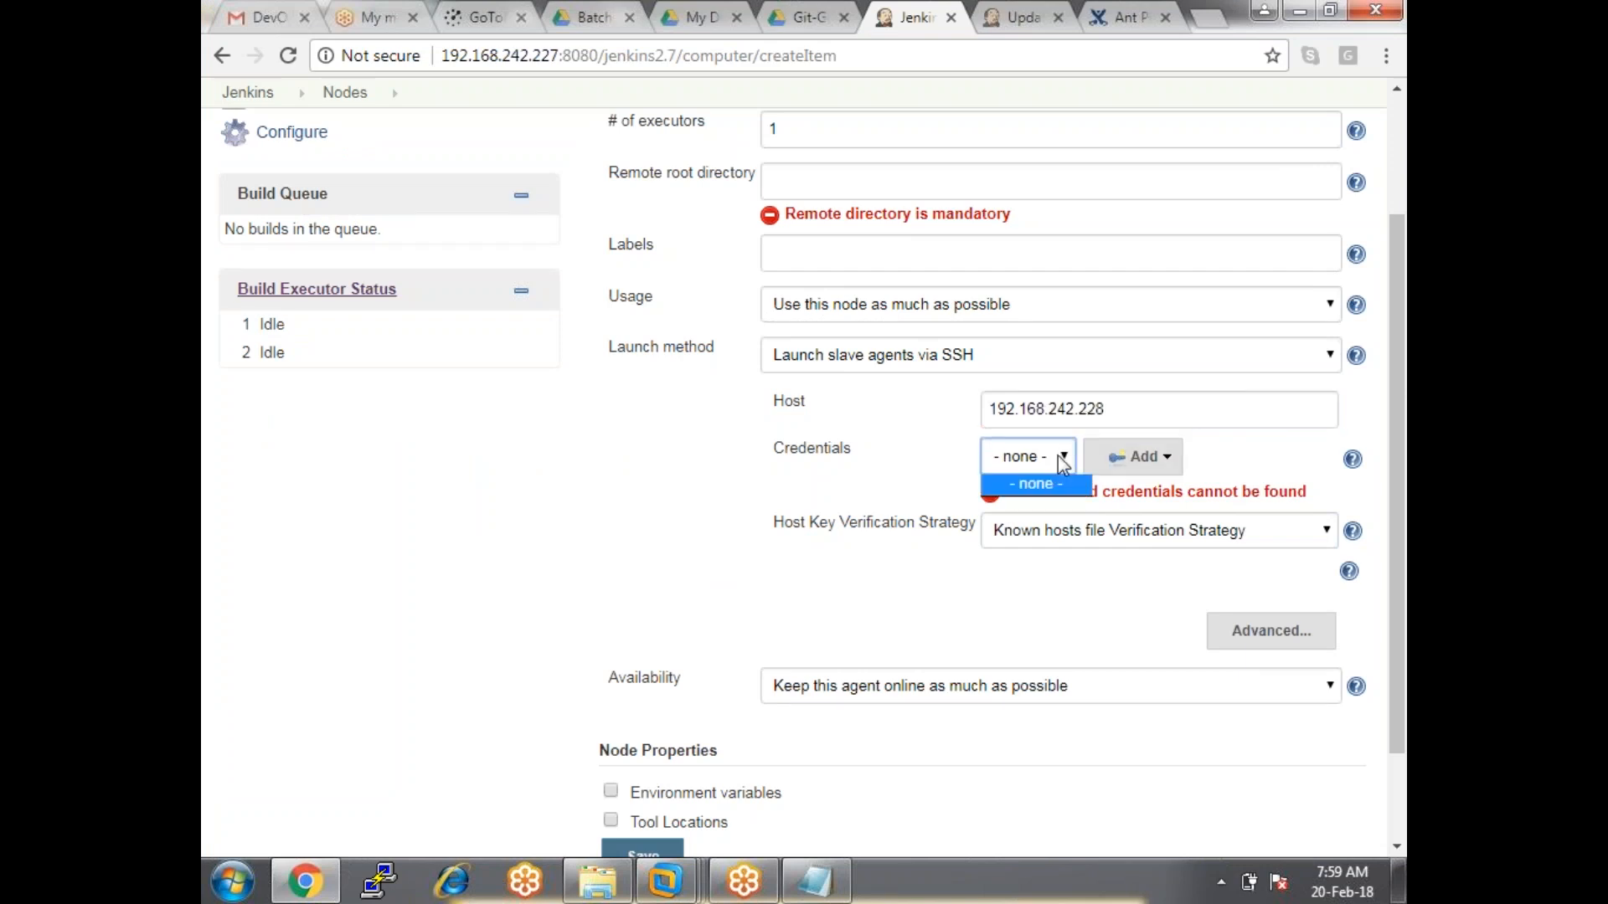
left_click(1060, 459)
left_click(1139, 456)
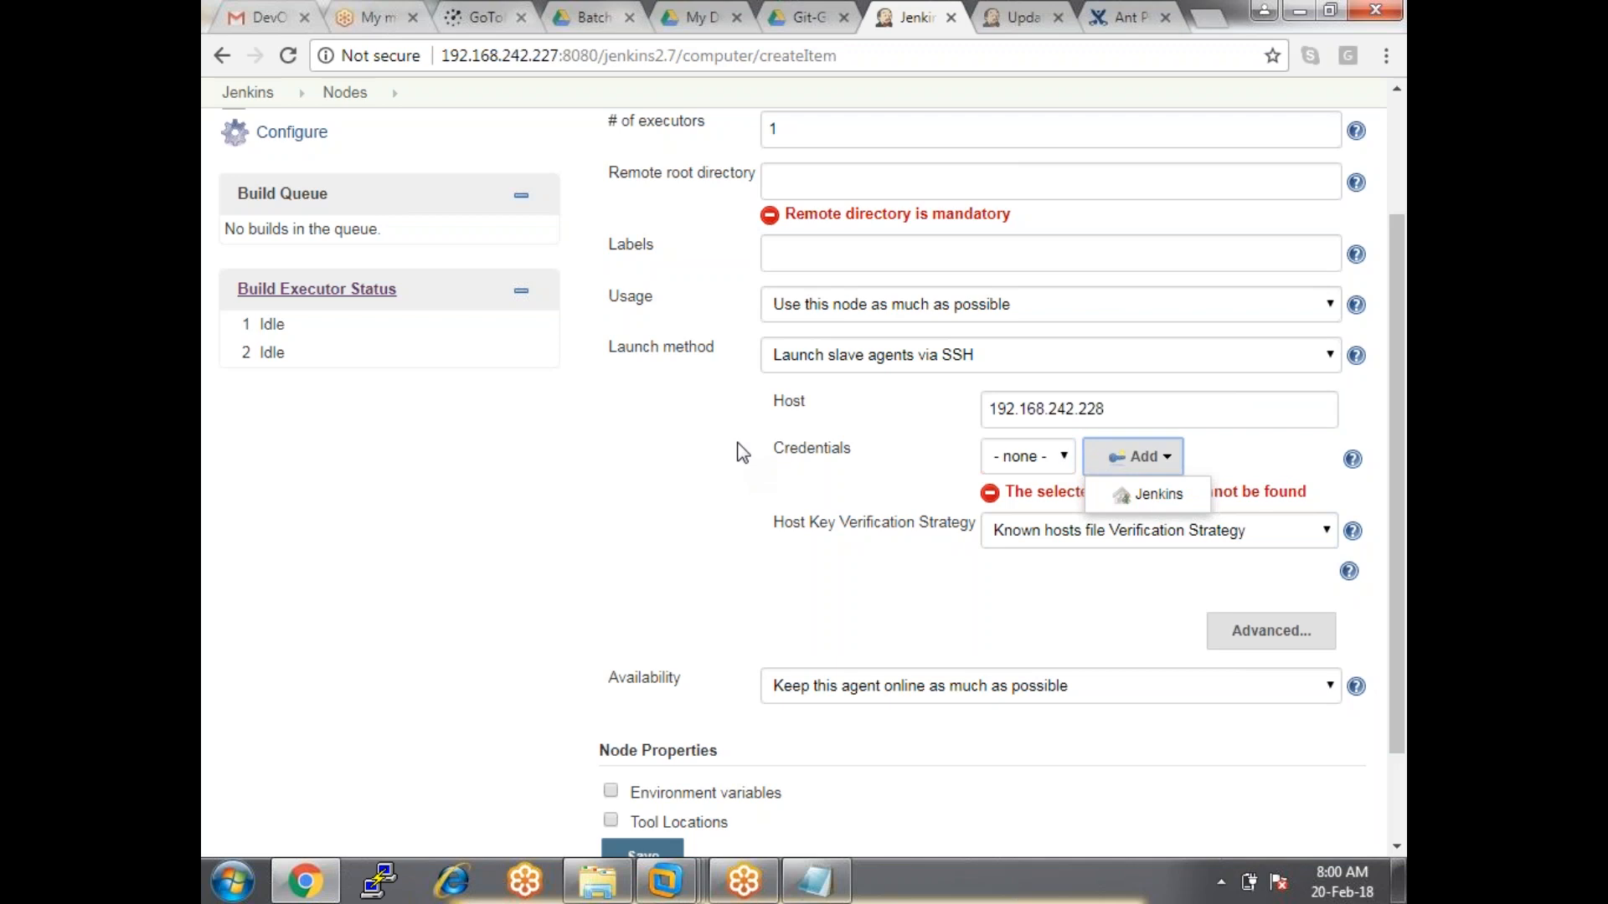
left_click(1164, 499)
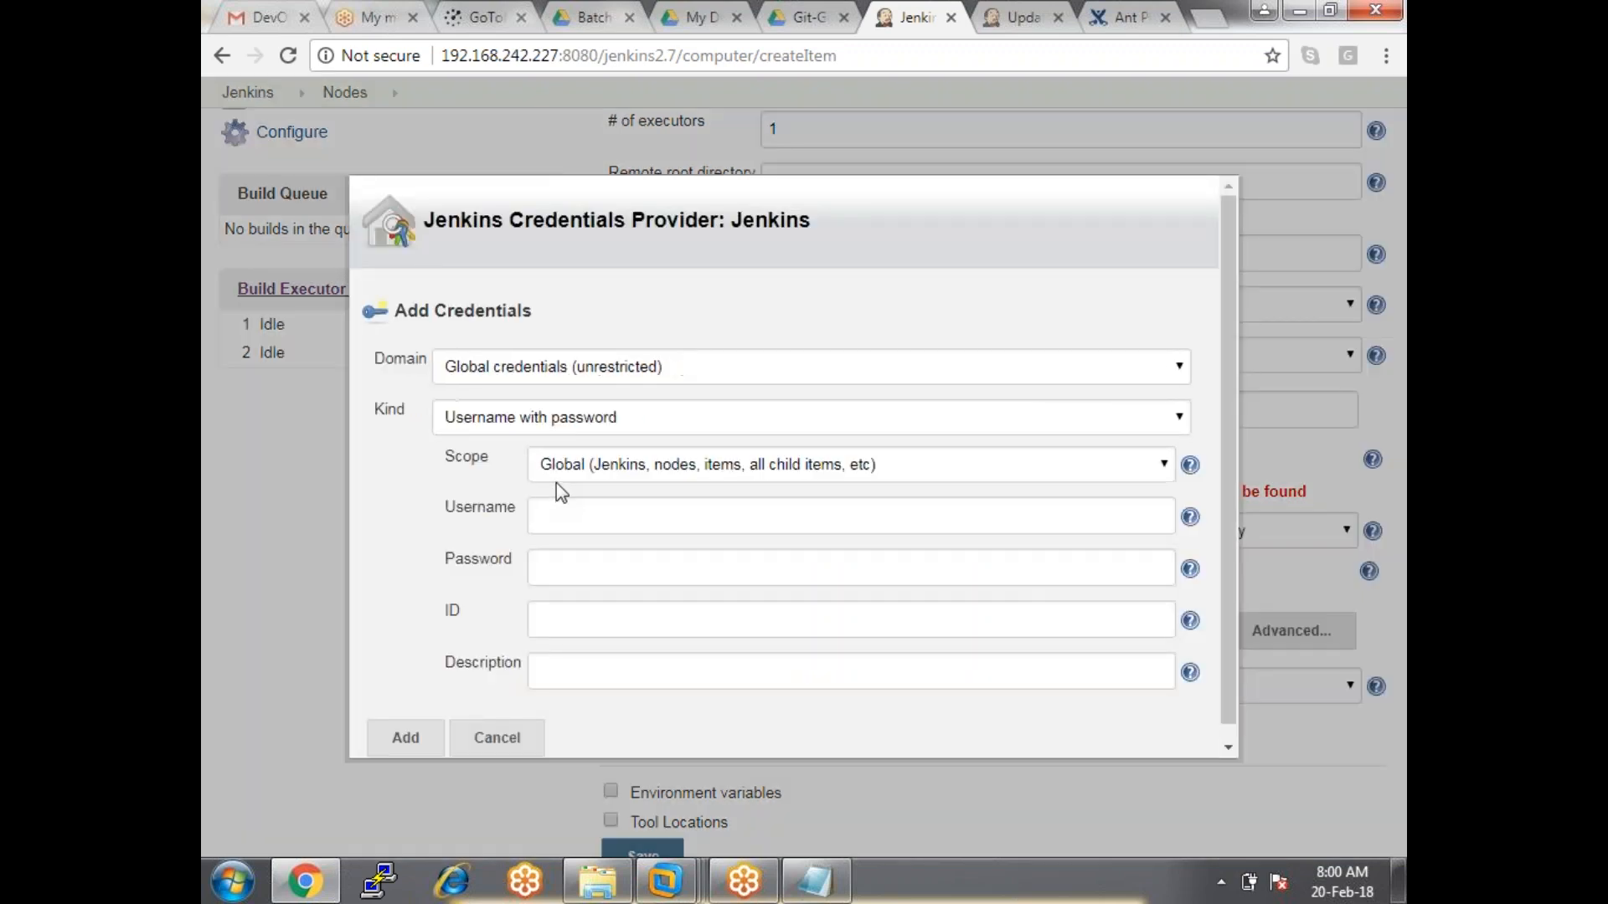
Add a username 'root' credential with its password and select it for linux-node's SSH connection.
left_click(571, 503)
type("root")
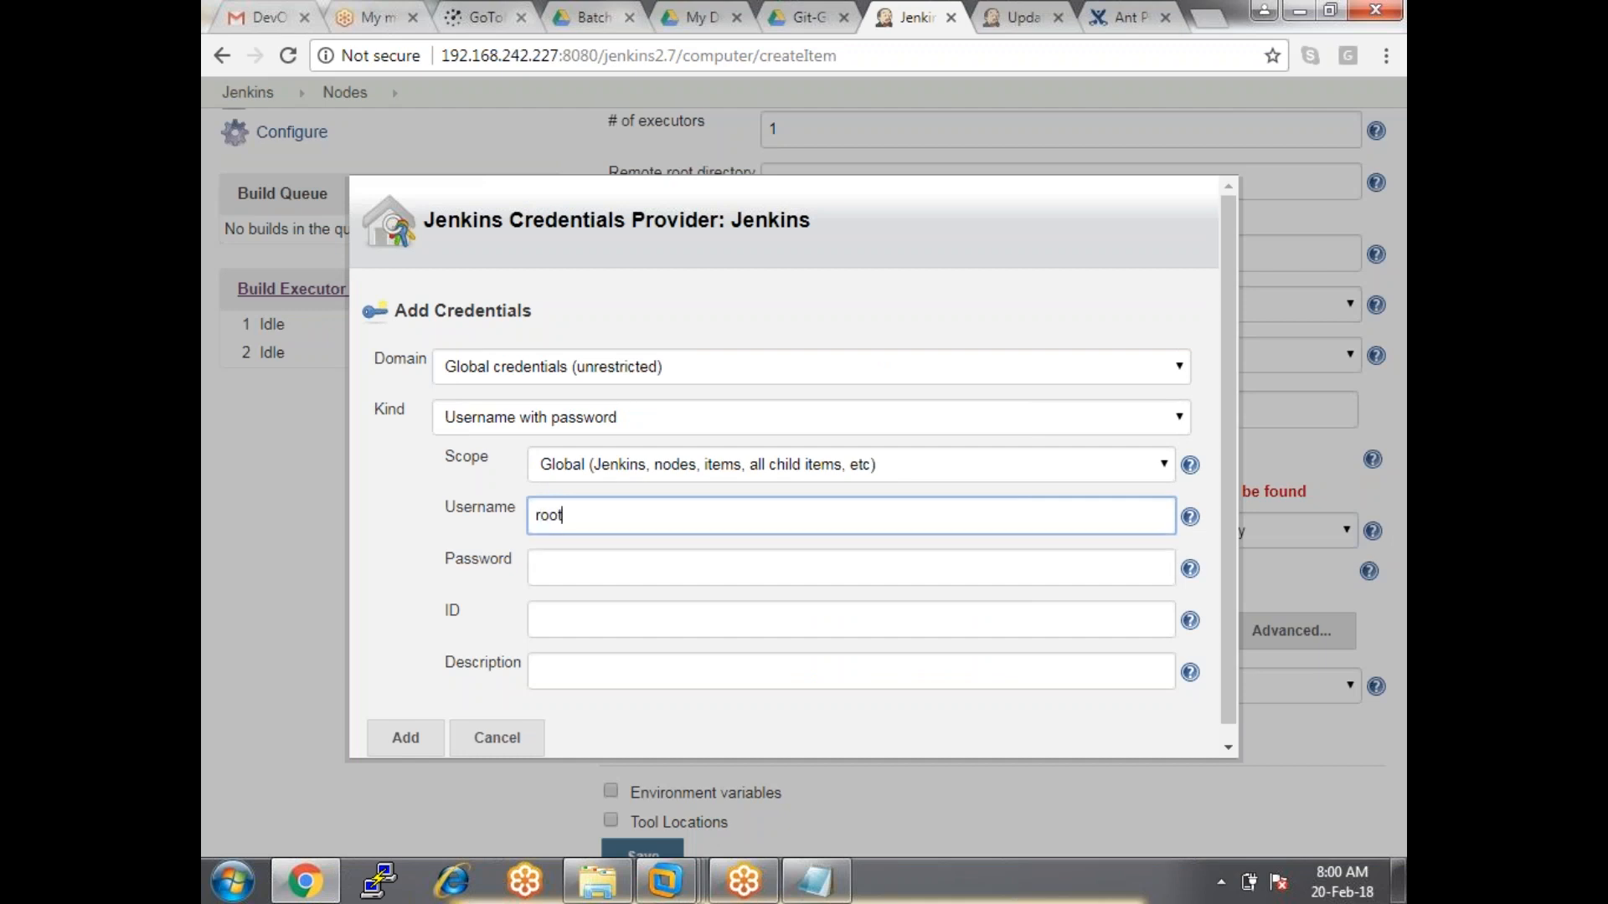
key("Tab")
type("•••••••")
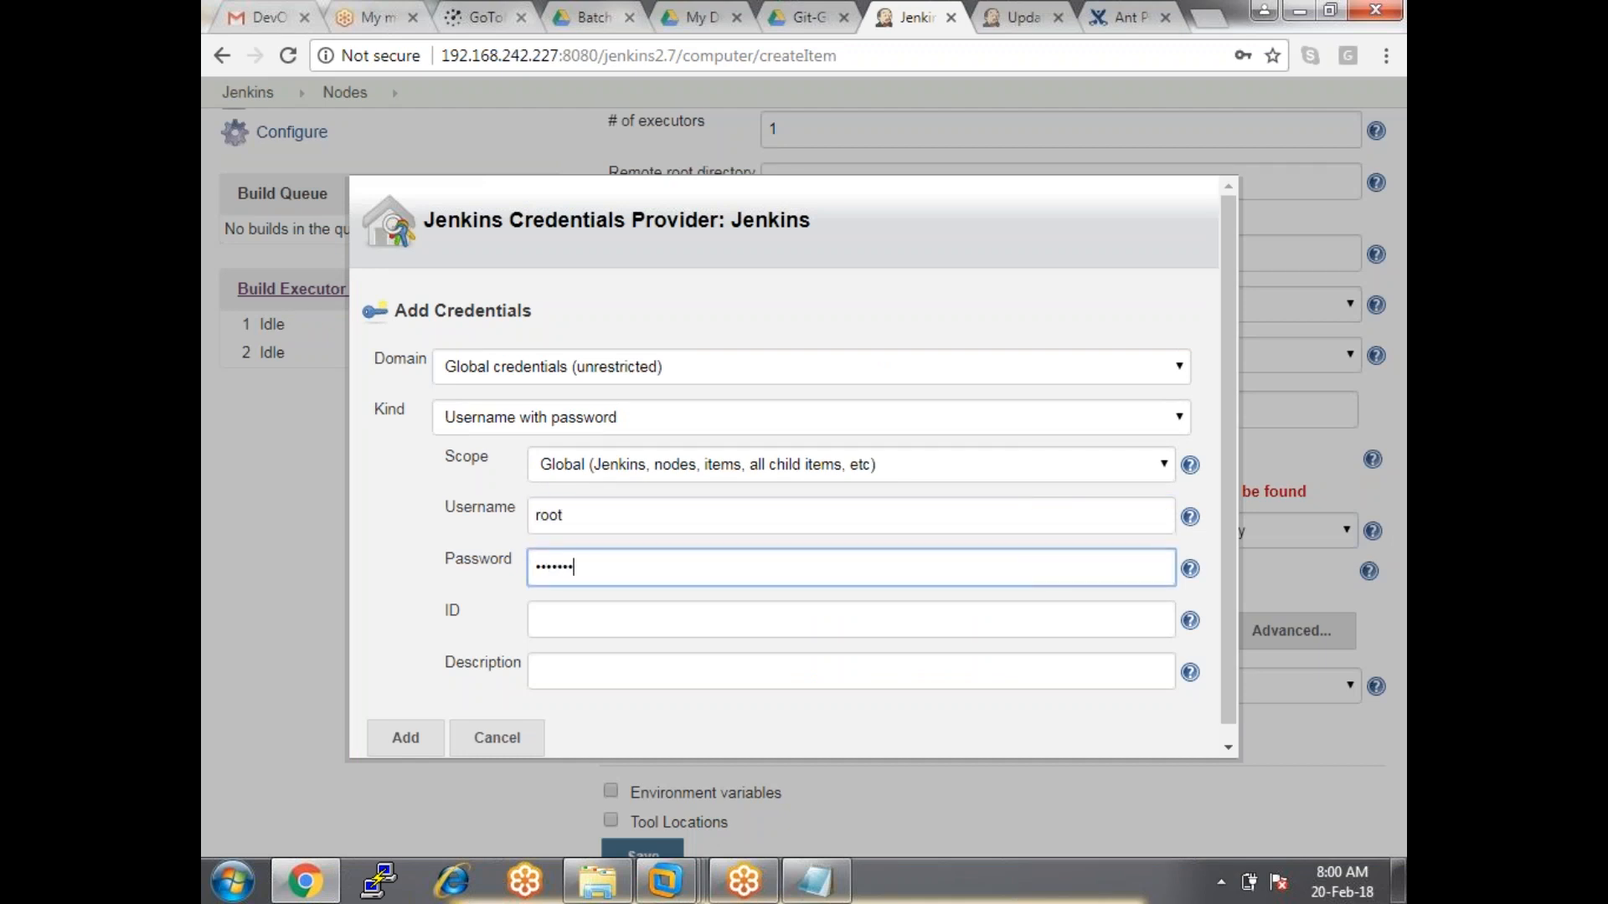
left_click(405, 737)
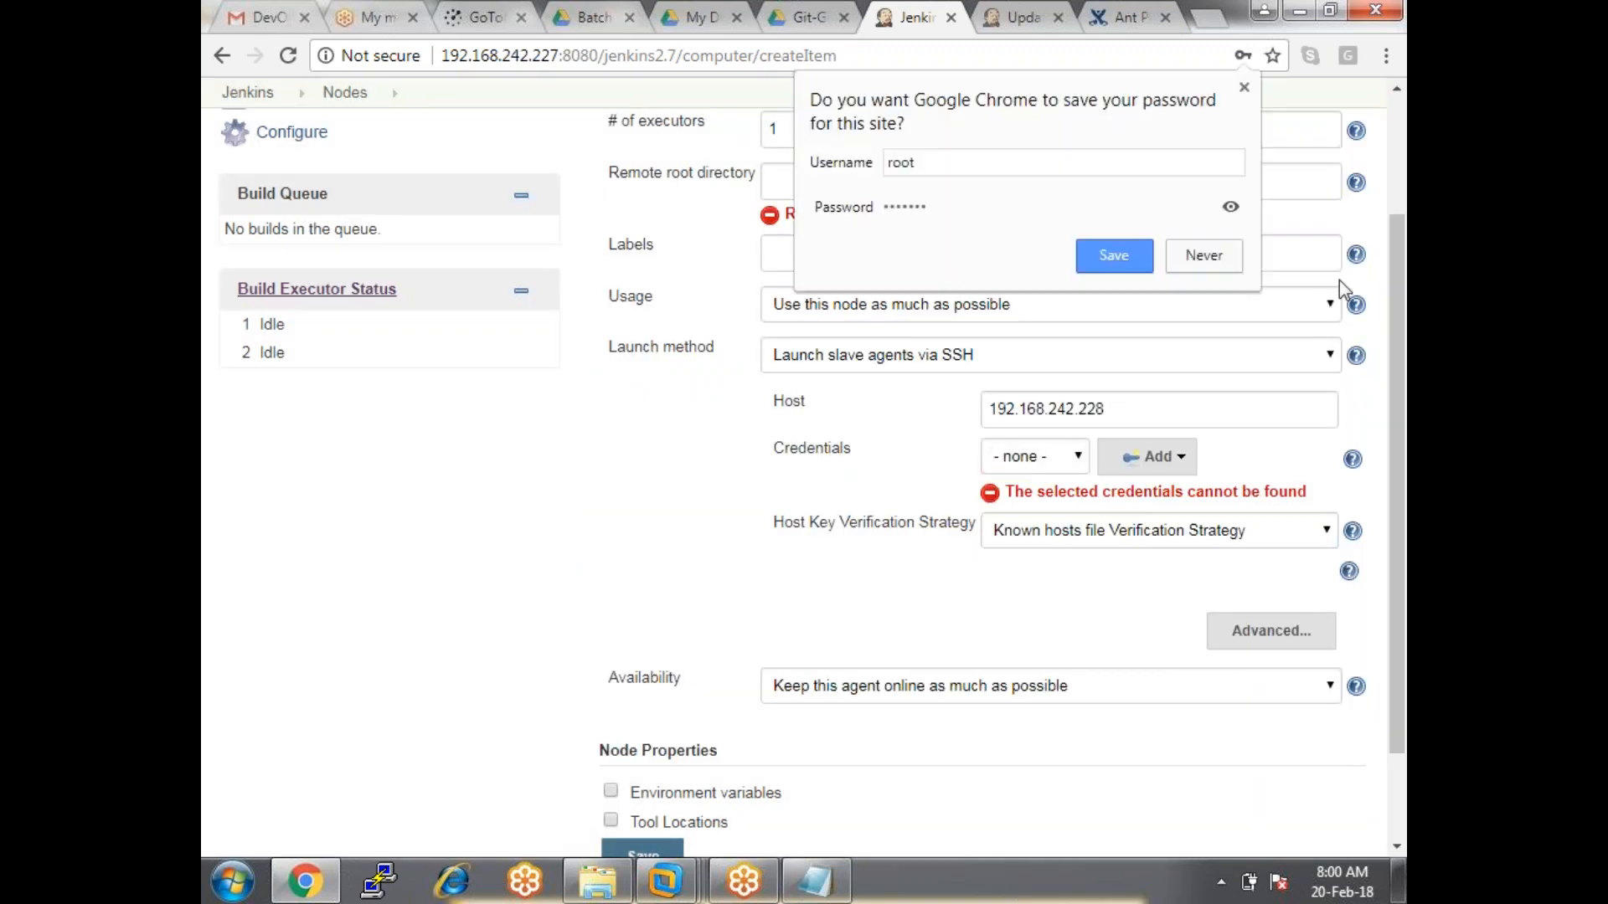
left_click(1244, 87)
left_click(1036, 457)
left_click(1028, 505)
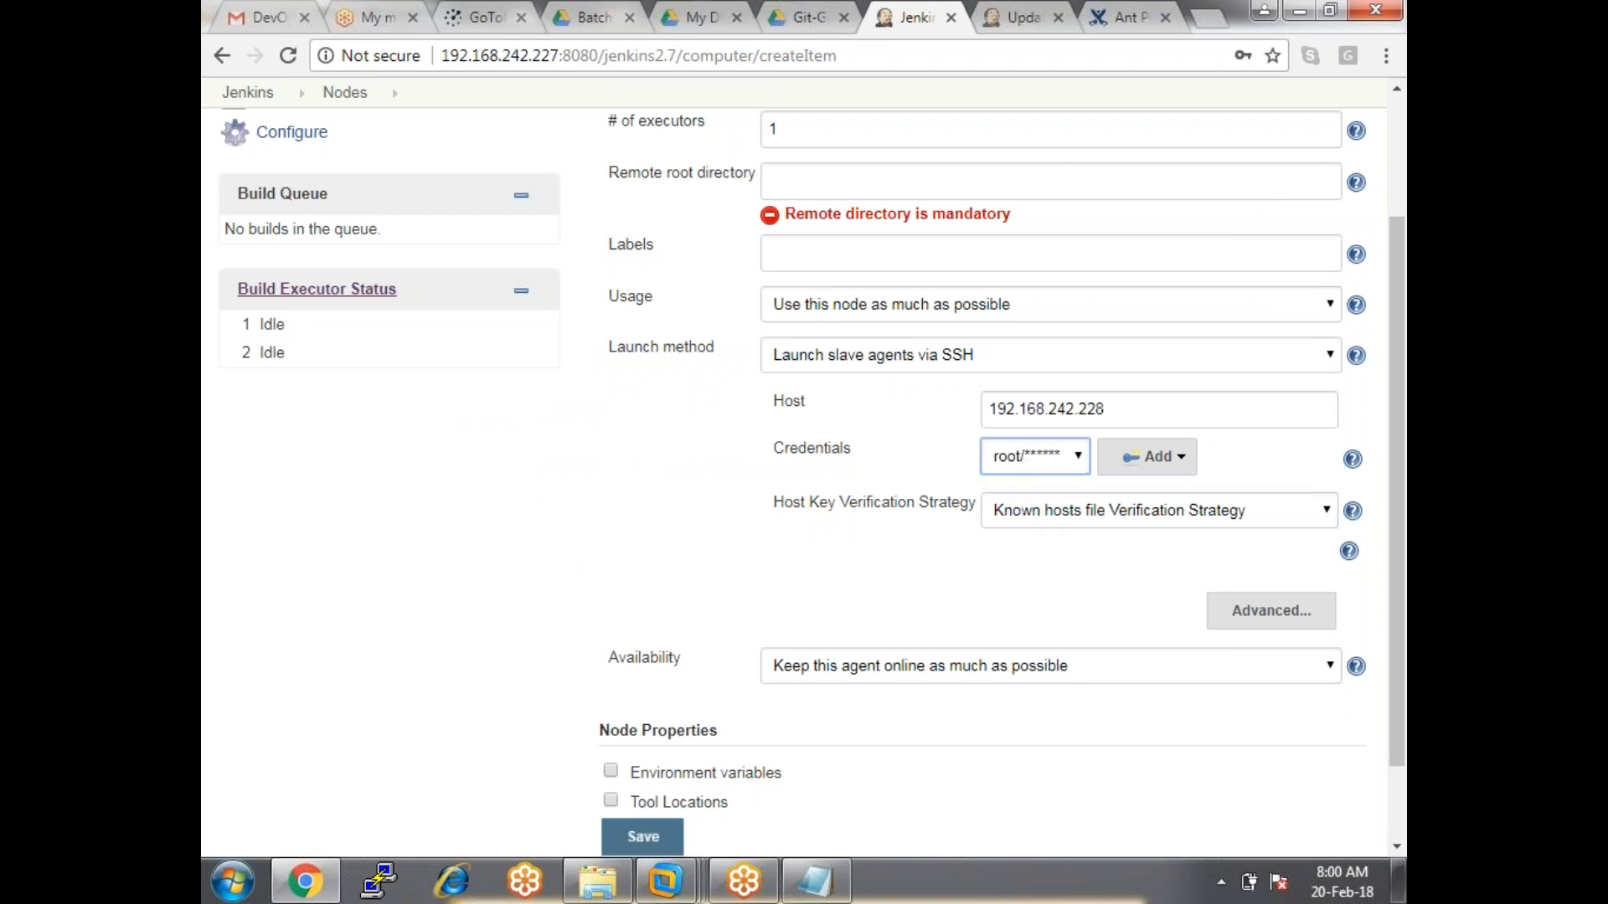
Copy the node name and paste 'linux-node' into the Description field.
left_click(868, 558)
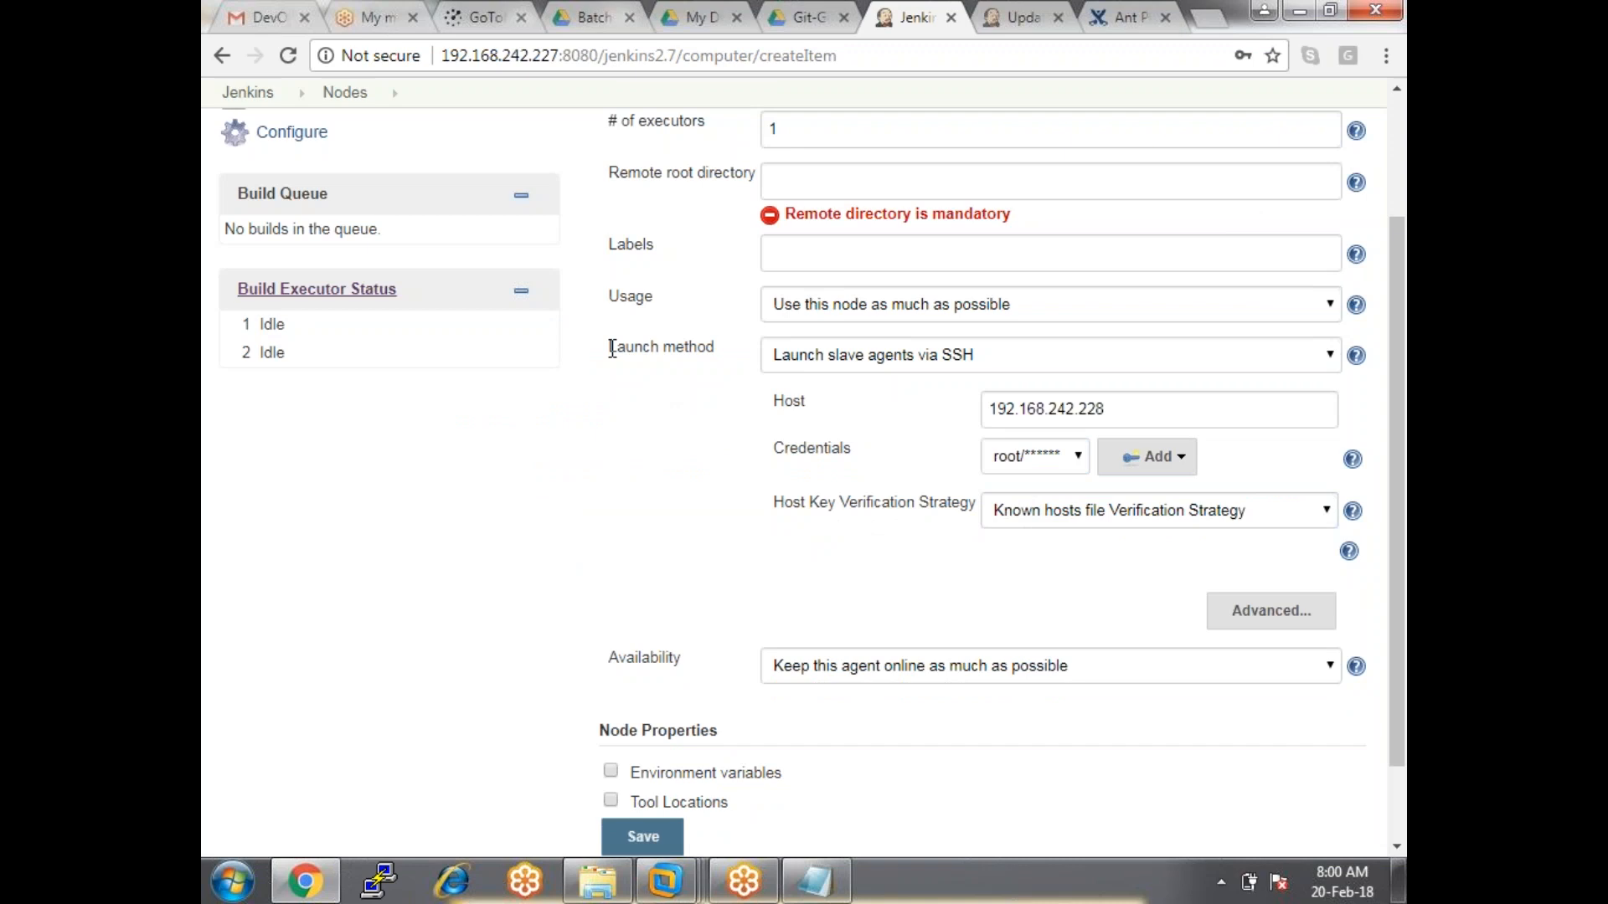
left_click_drag(613, 348, 652, 515)
left_click(651, 515)
scroll(652, 526, "up", 3)
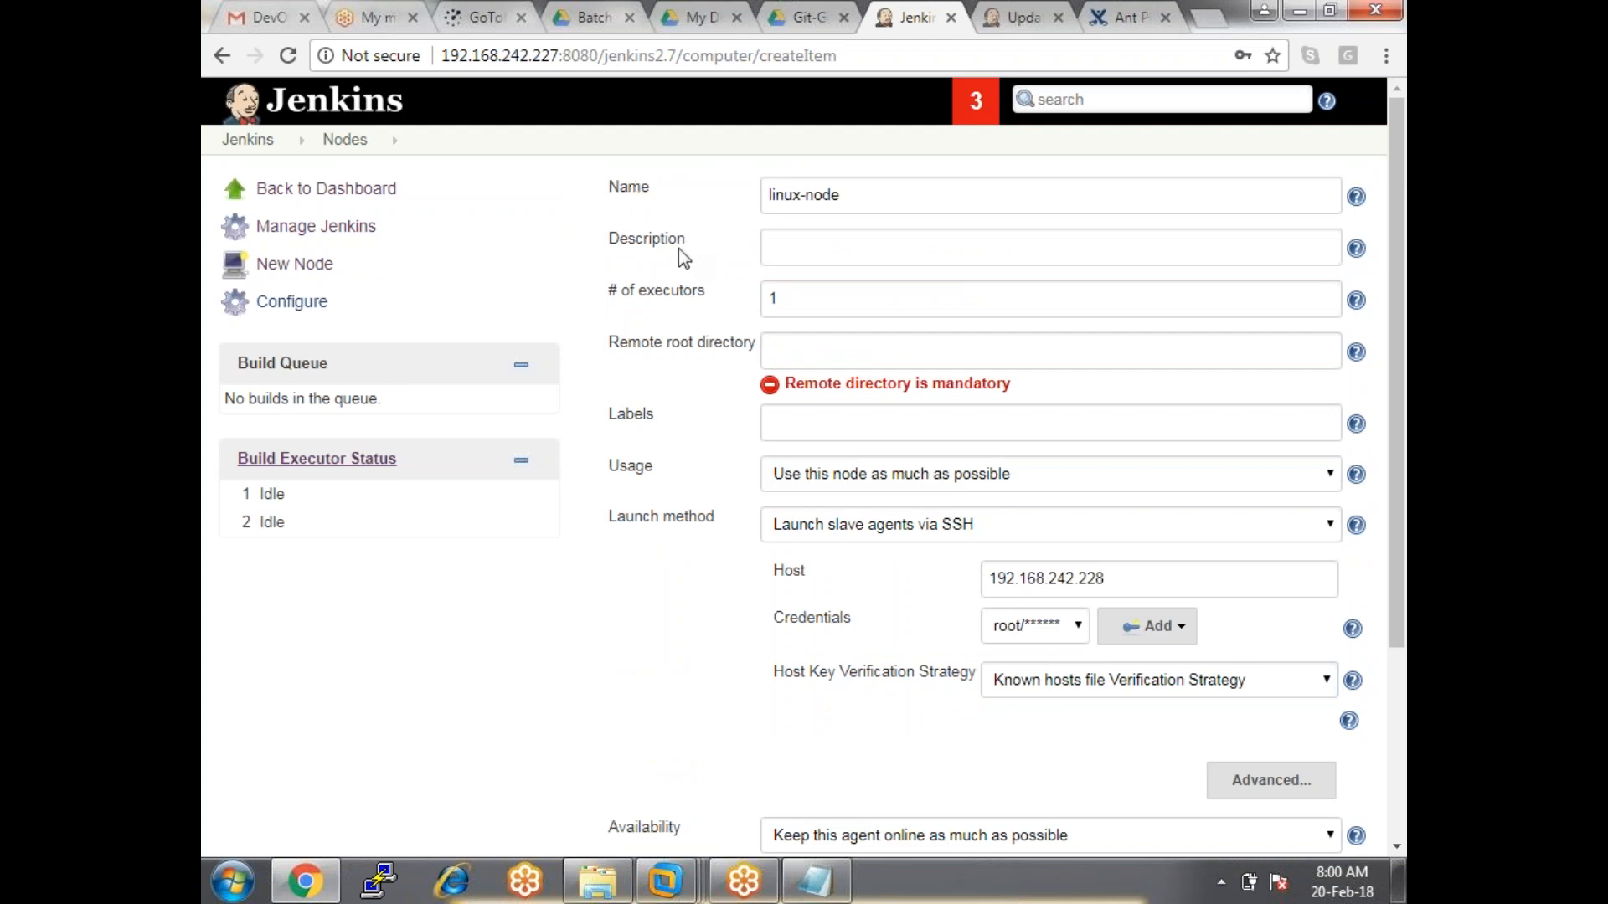
left_click_drag(612, 240, 699, 241)
key("shift+Tab")
key("ctrl+c")
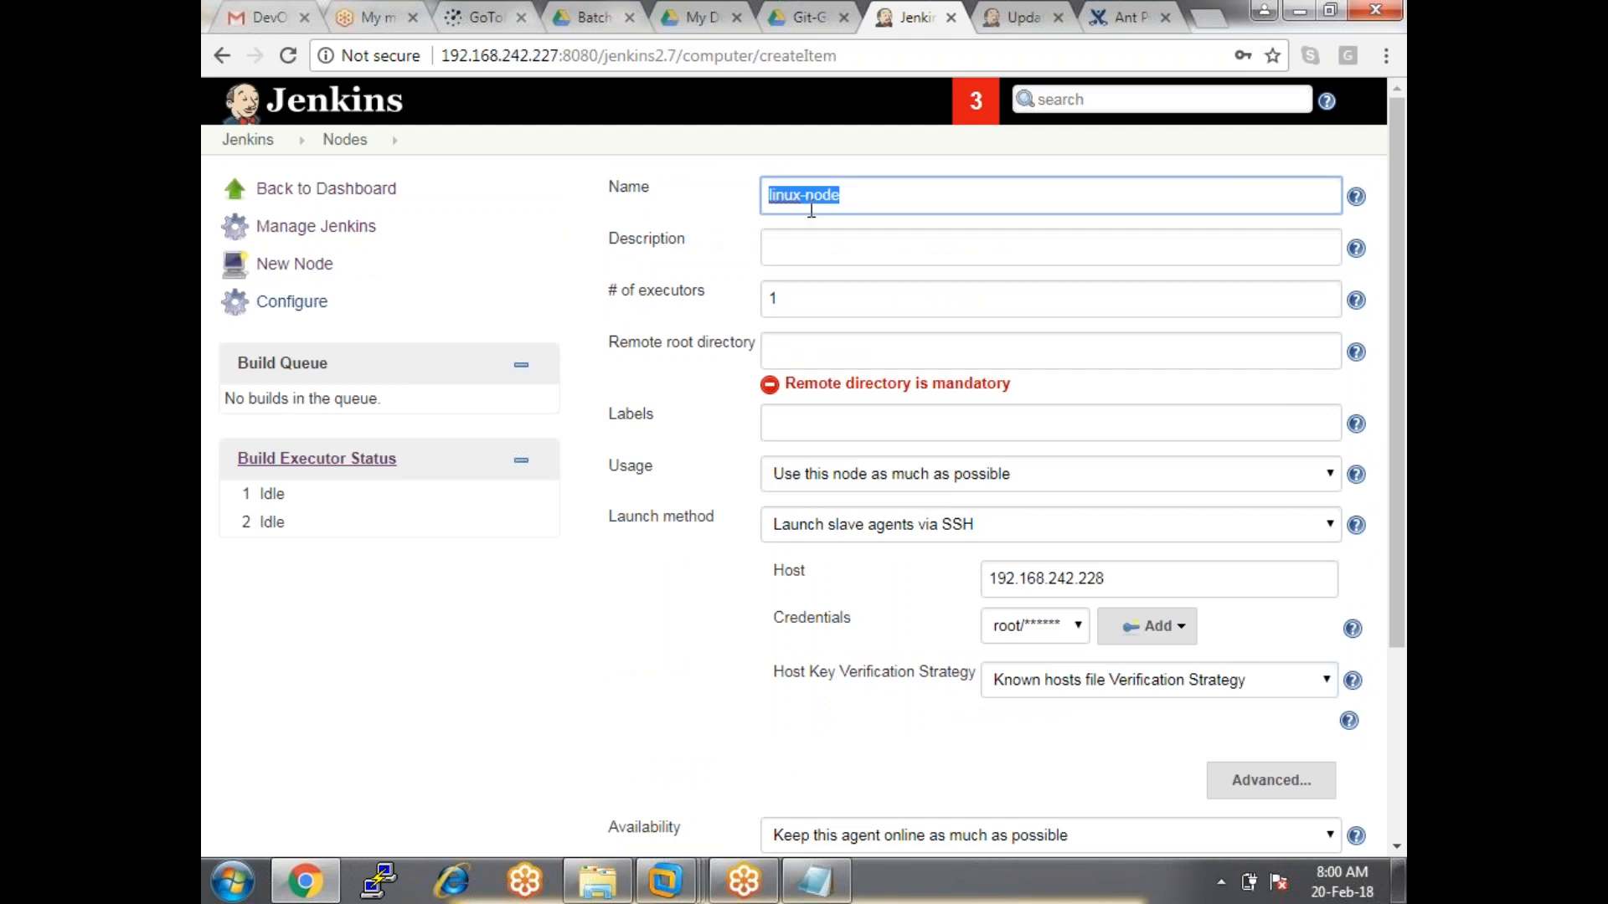
left_click(818, 240)
key("ctrl+v")
left_click_drag(708, 295, 586, 298)
left_click(609, 292)
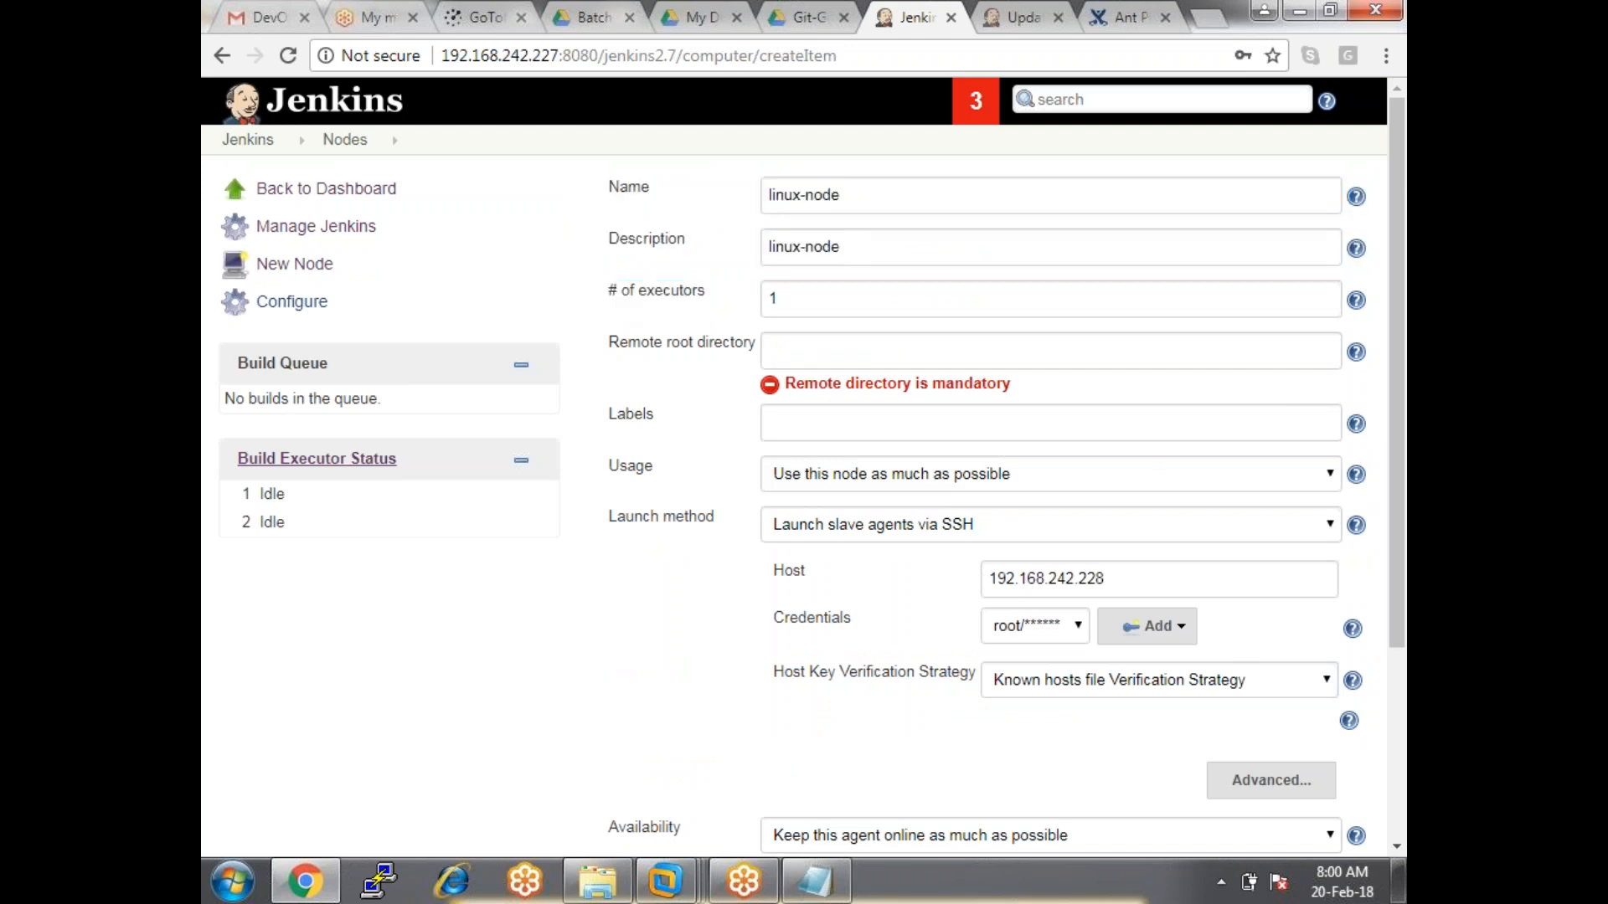
Check the executors help on concurrent builds, then change linux-node's # of executors from 1 to 3.
left_click(1356, 302)
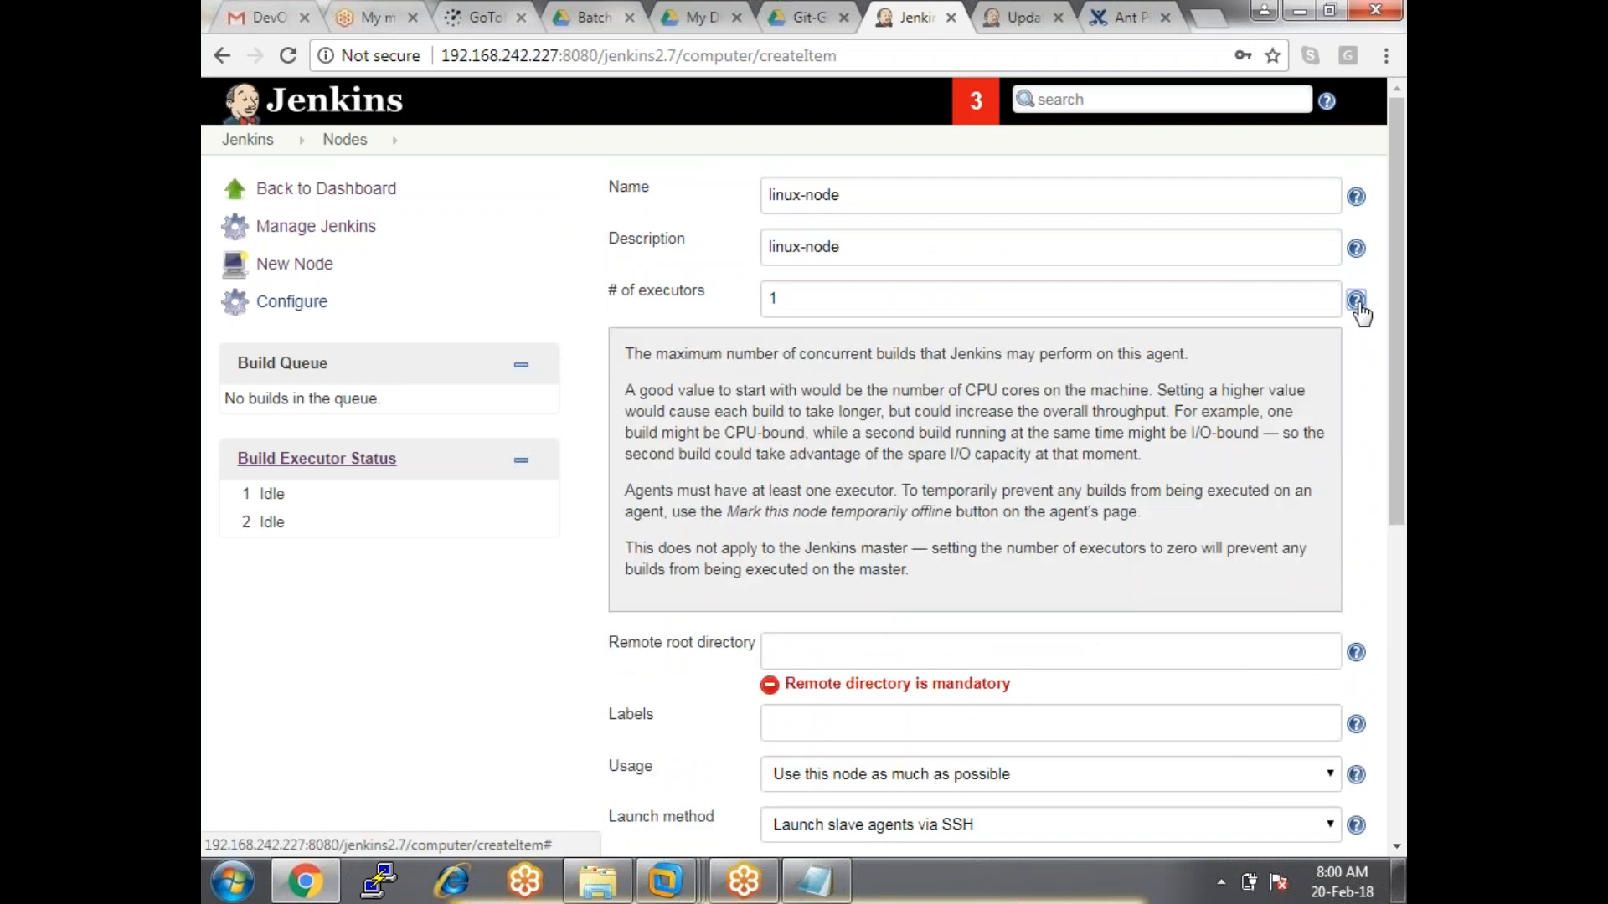
double_click(788, 354)
left_click_drag(835, 357, 1188, 356)
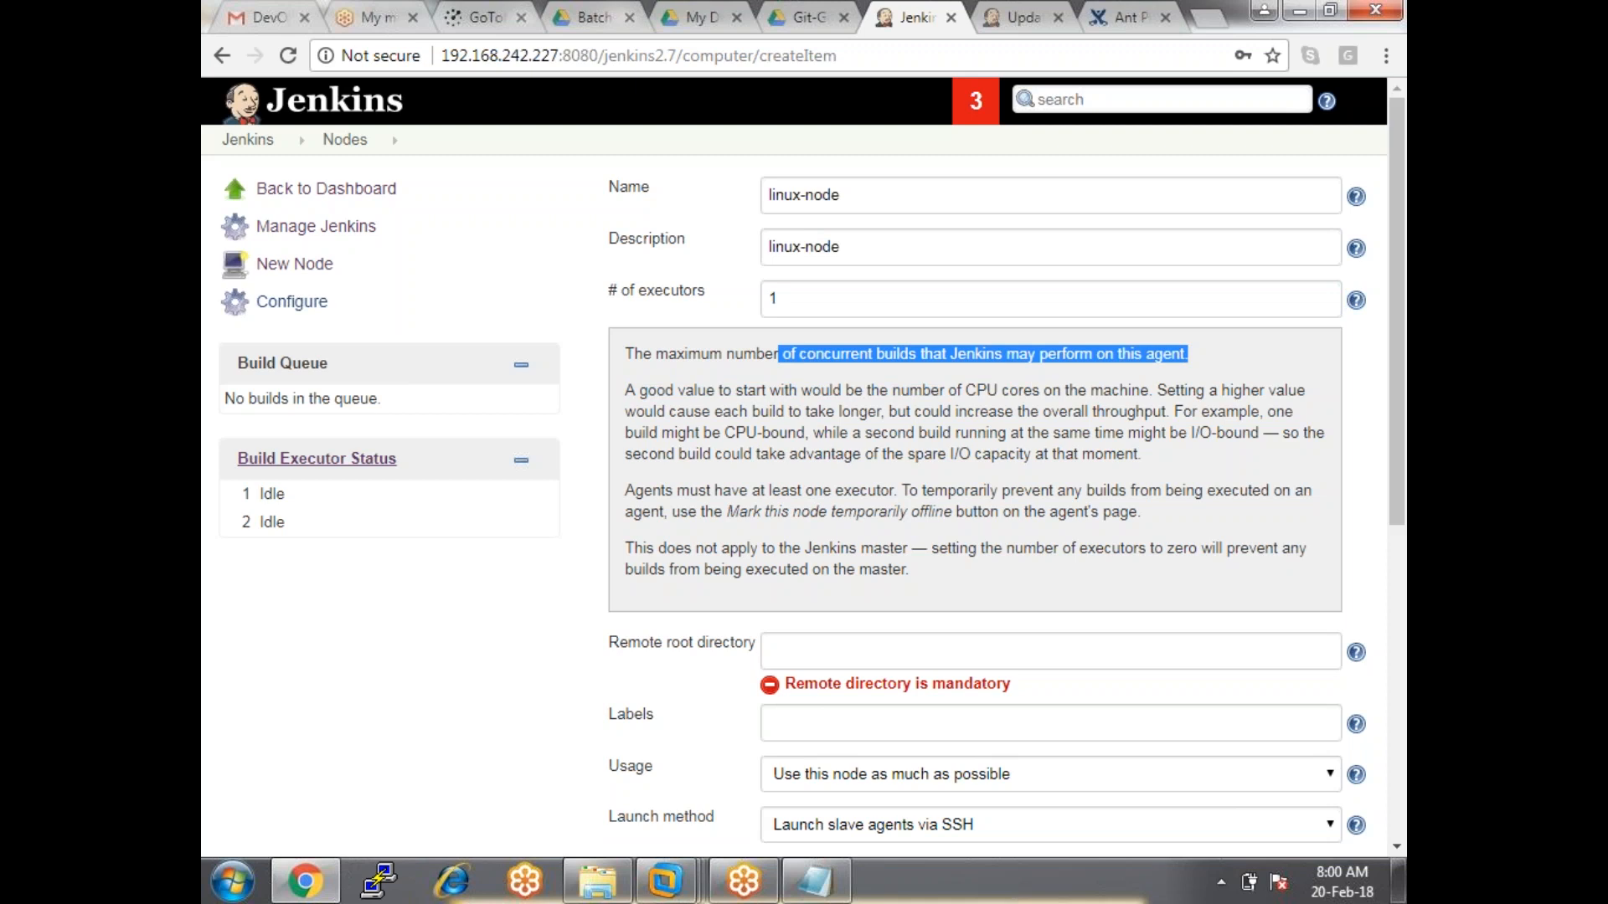
left_click(783, 299)
key("BackSpace")
type("3")
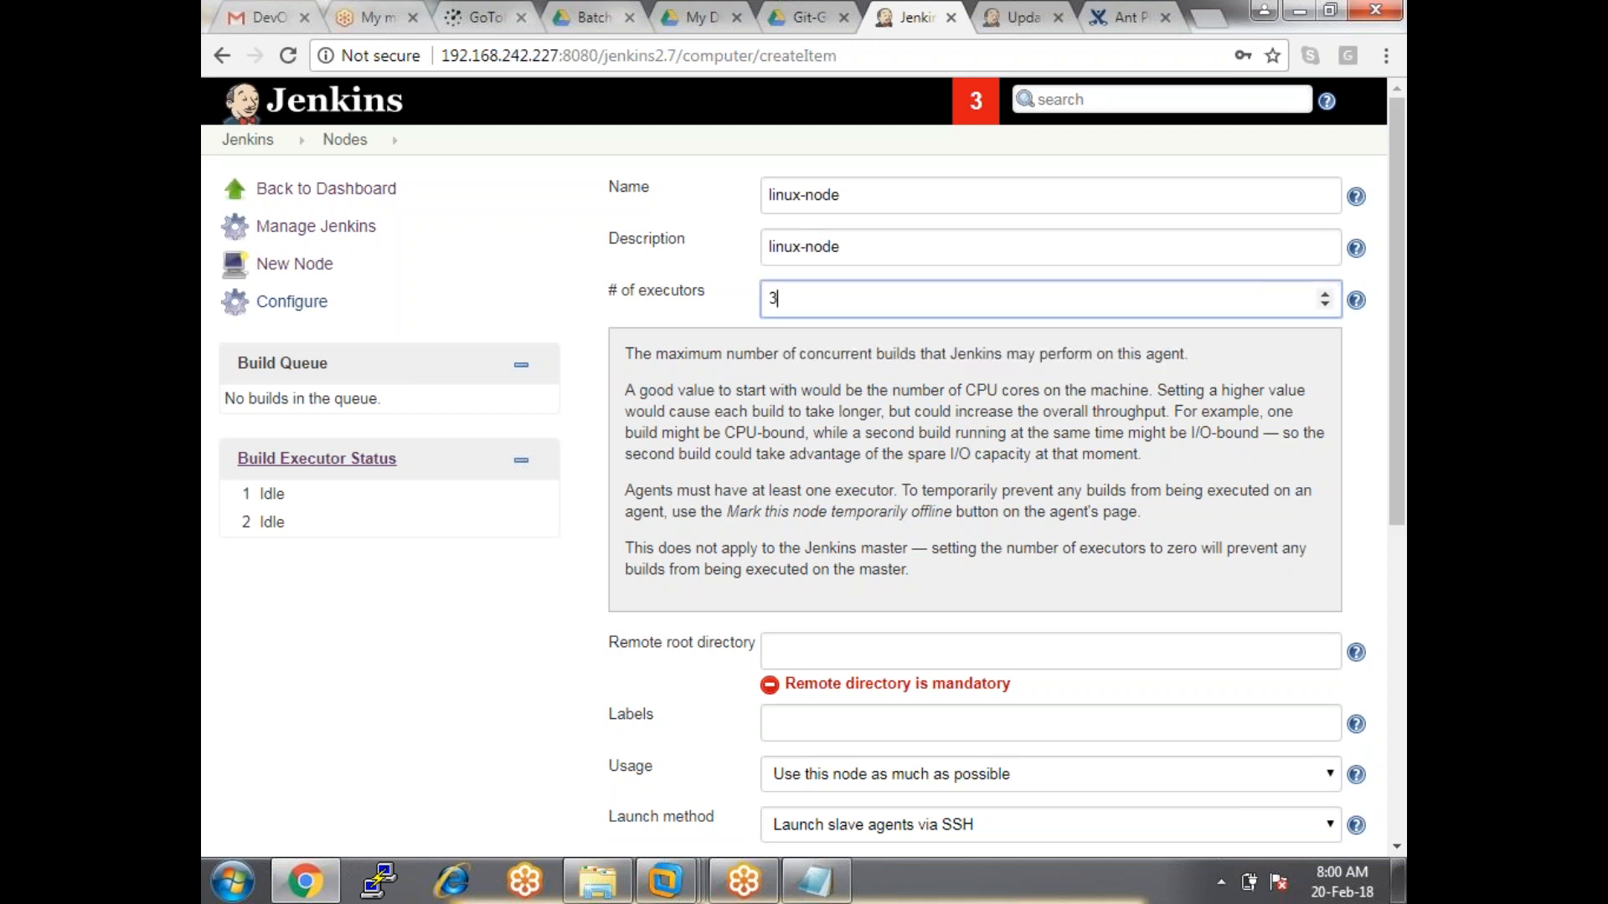
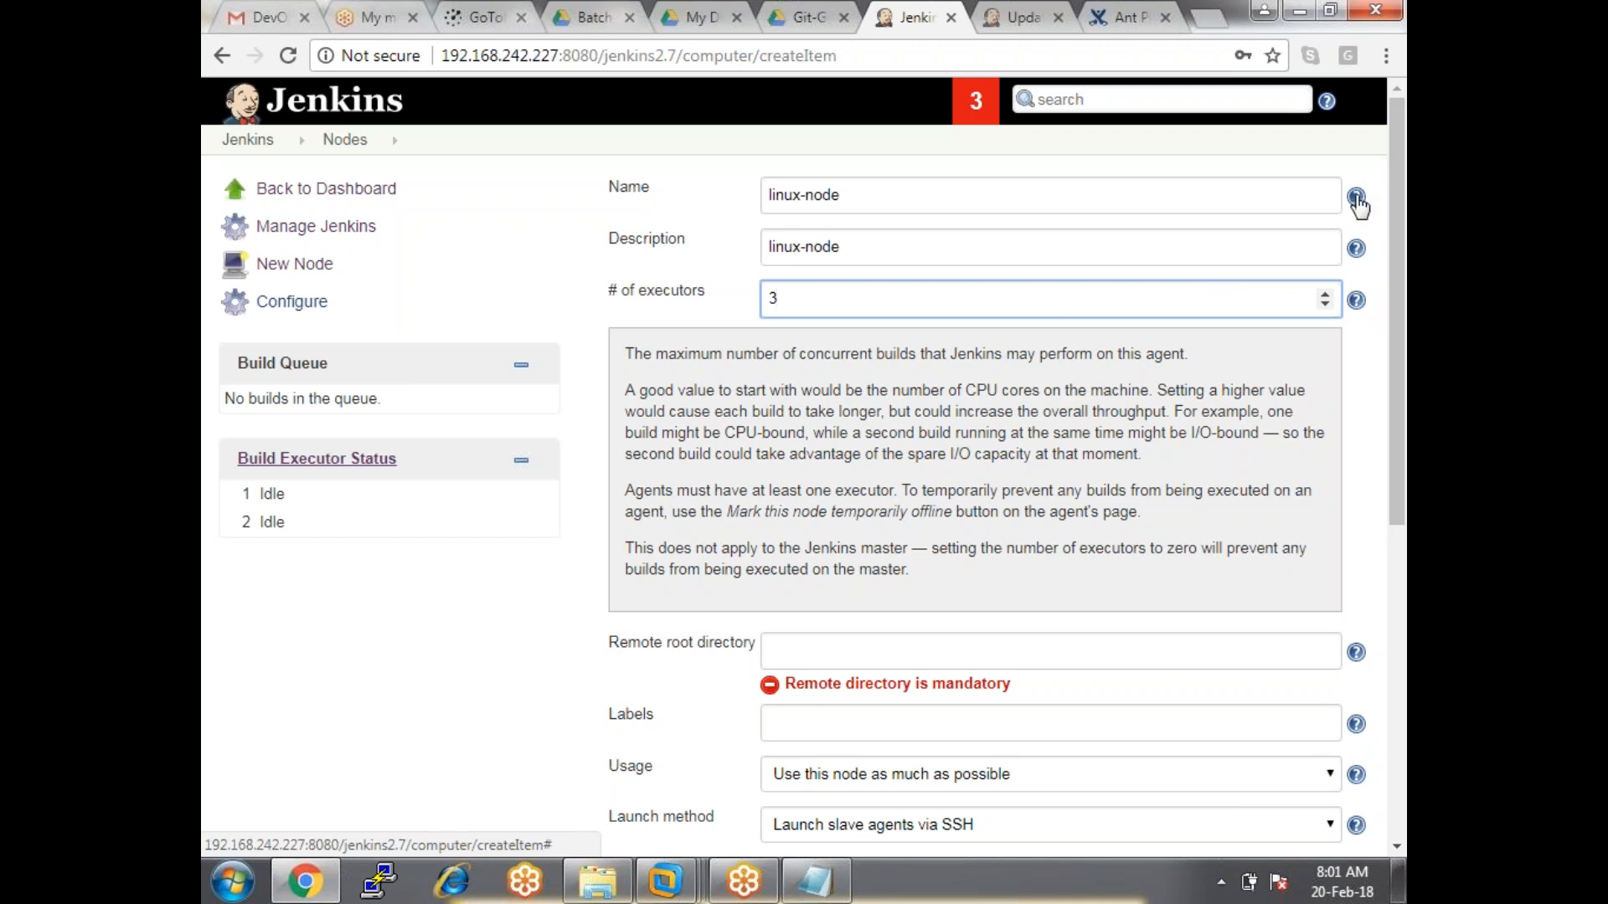
Toggle the executors, Description and Name help texts, then point to the Remote root directory field.
left_click(1356, 301)
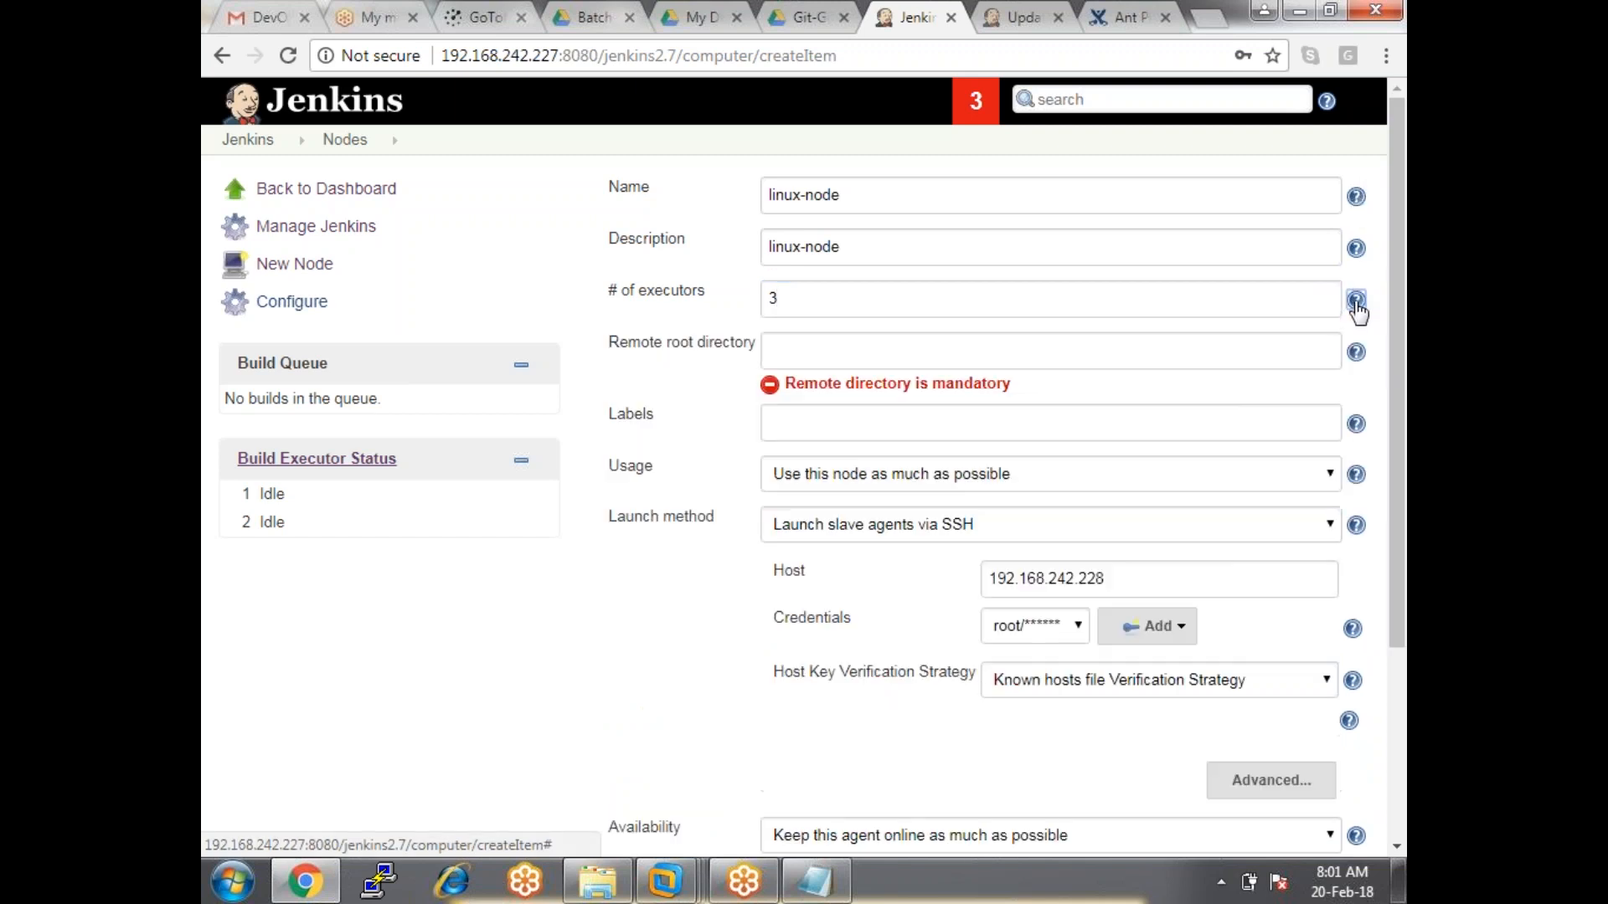
left_click(1357, 252)
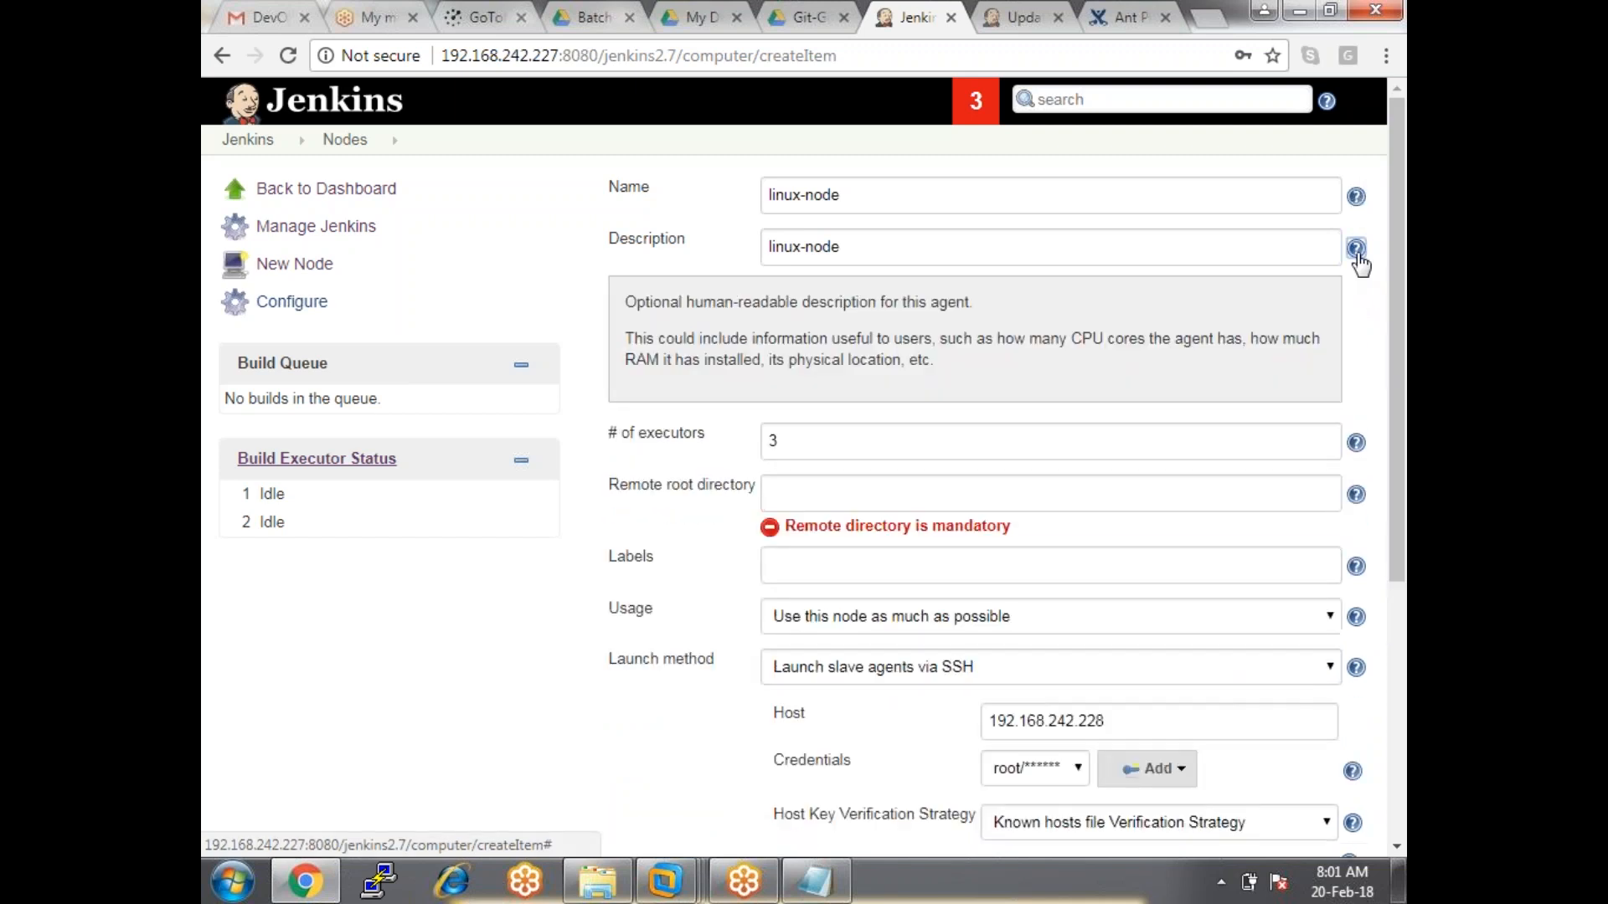
left_click(1356, 196)
left_click(1355, 196)
left_click(1356, 248)
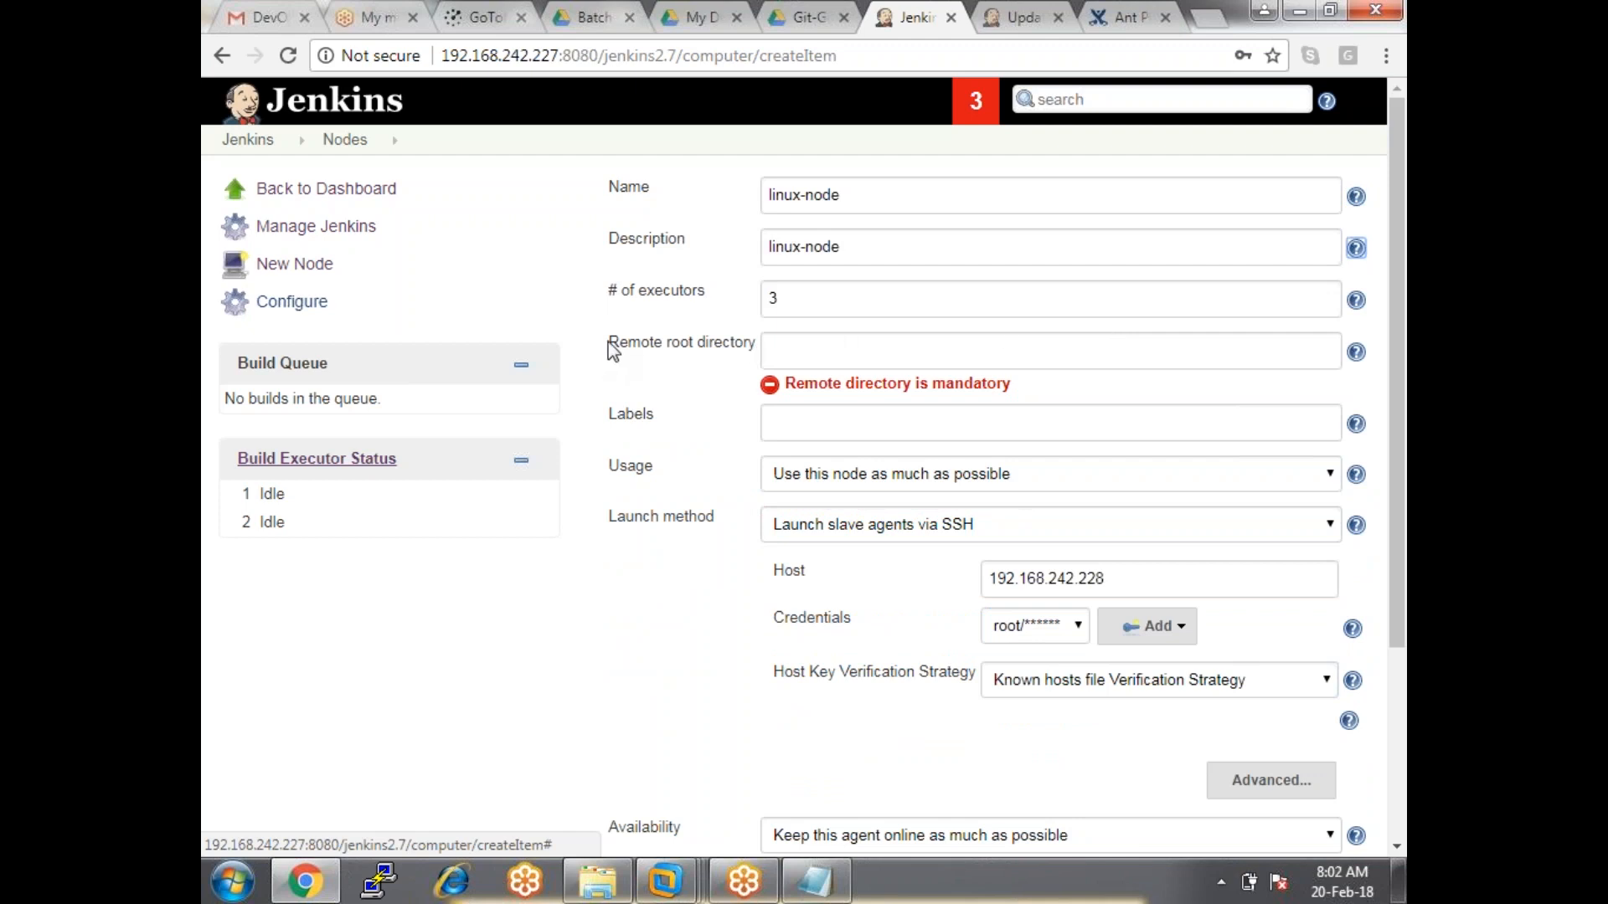
left_click_drag(610, 342, 756, 345)
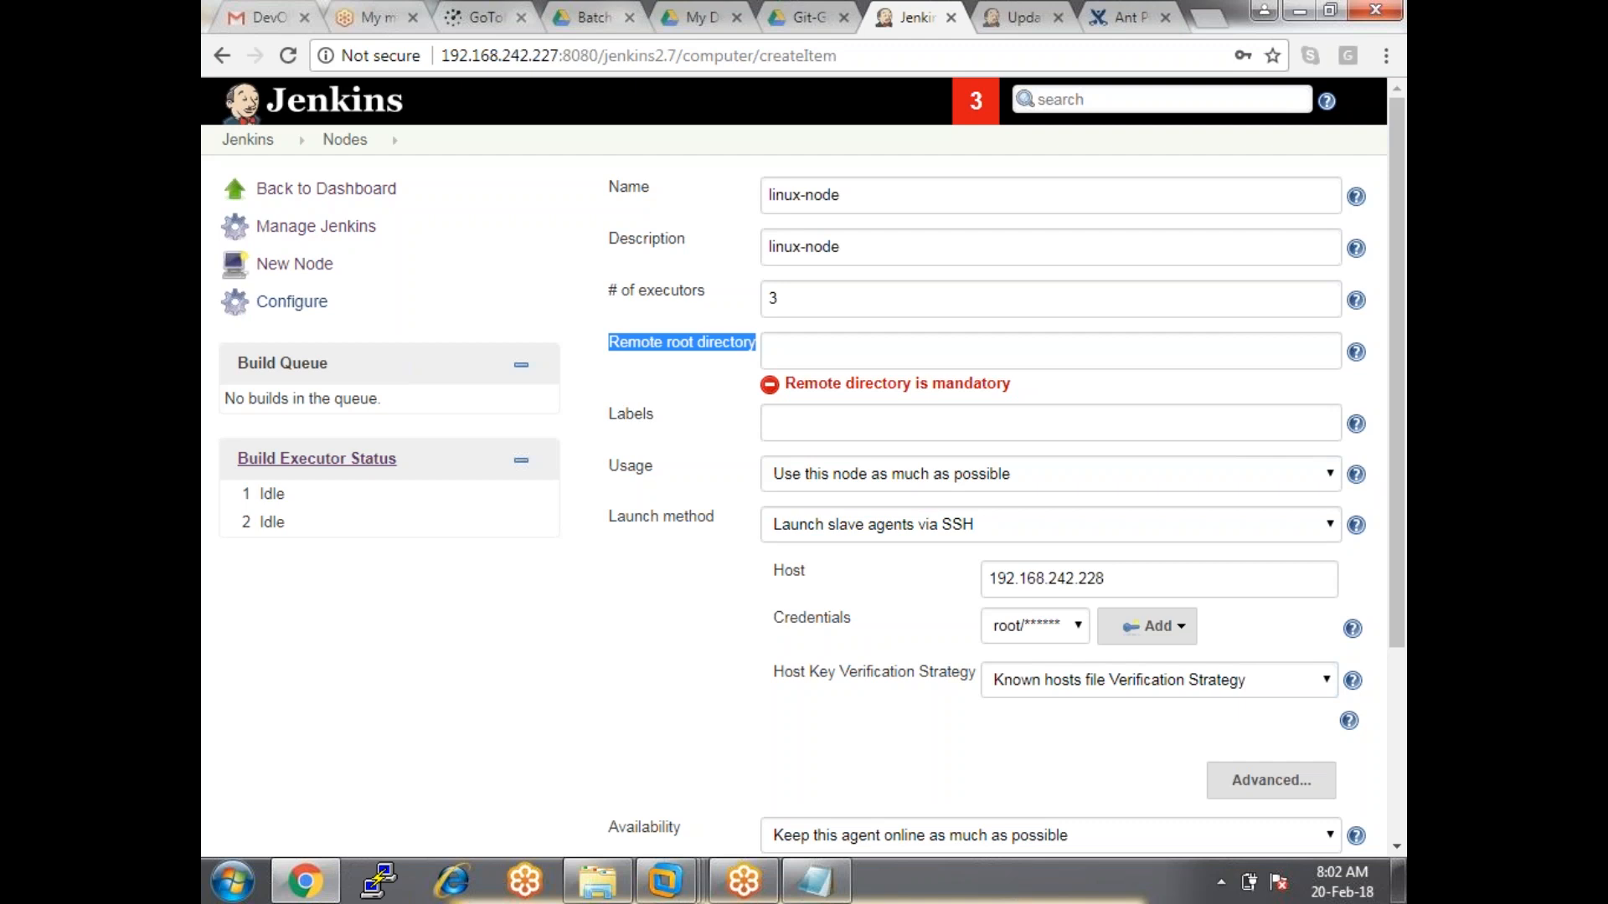
left_click(949, 350)
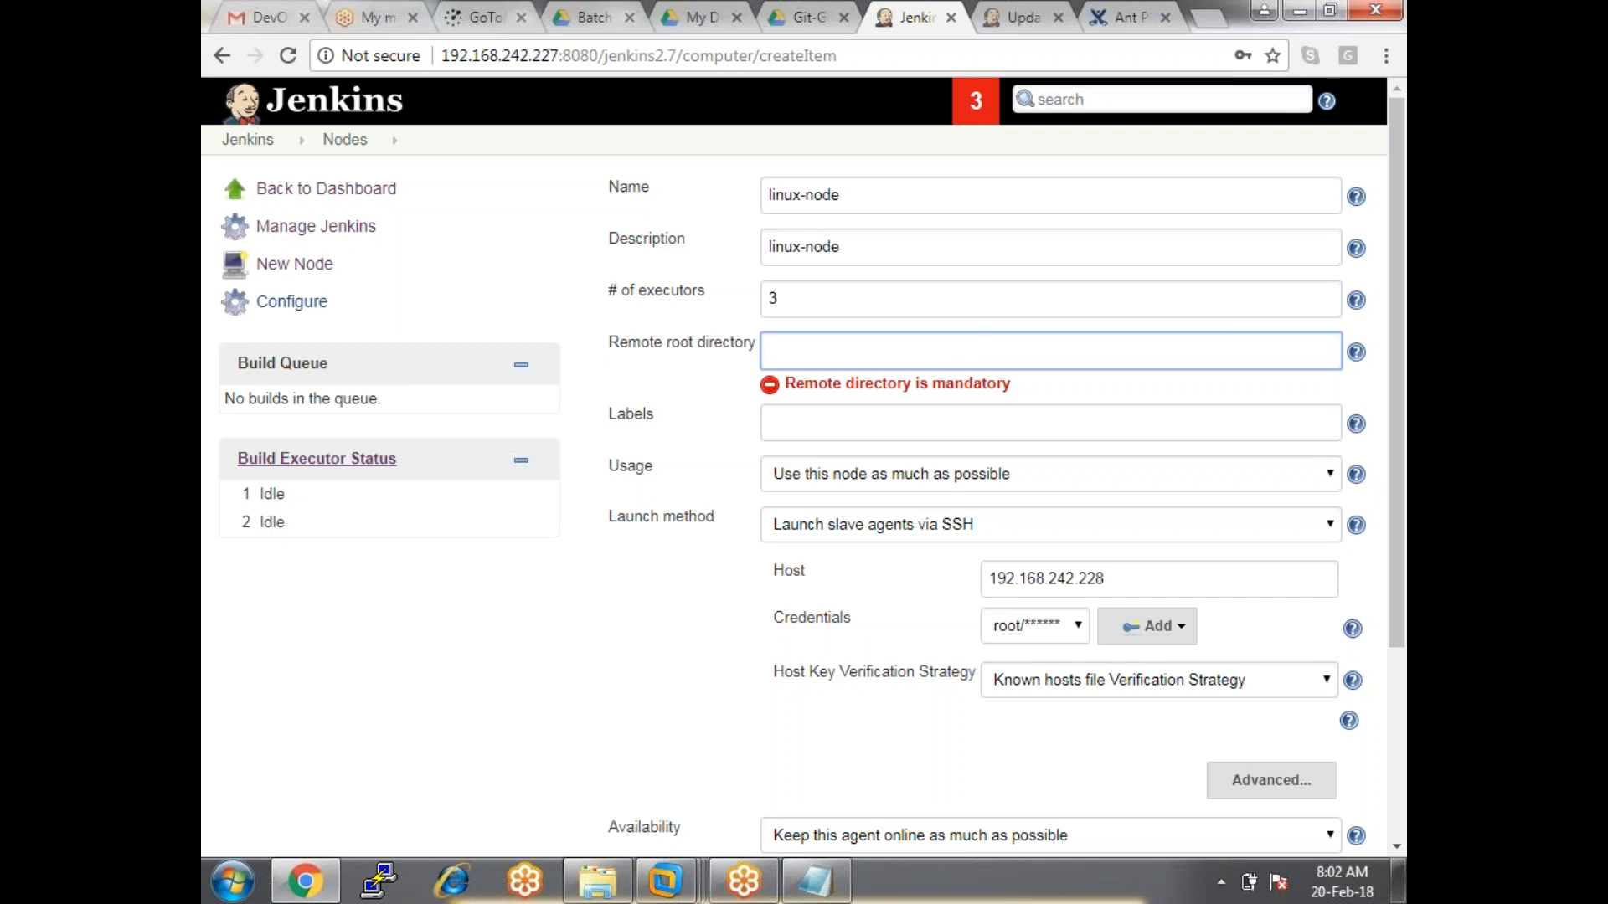
Bring the Jenkins_Git virtual machine window to the front.
left_click(616, 875)
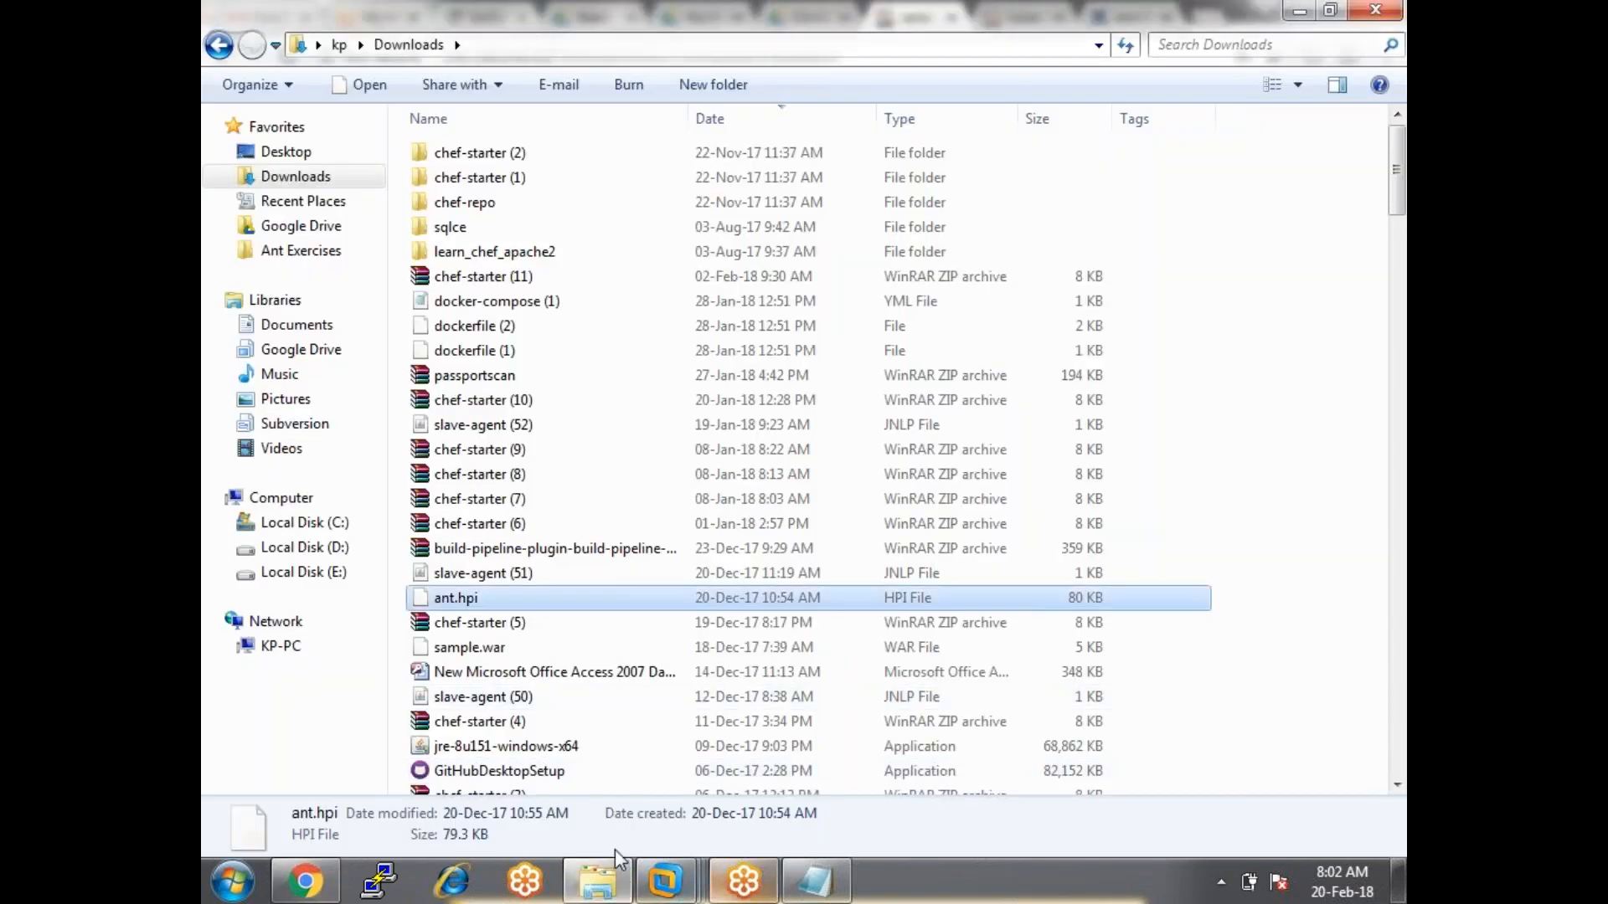
left_click(665, 881)
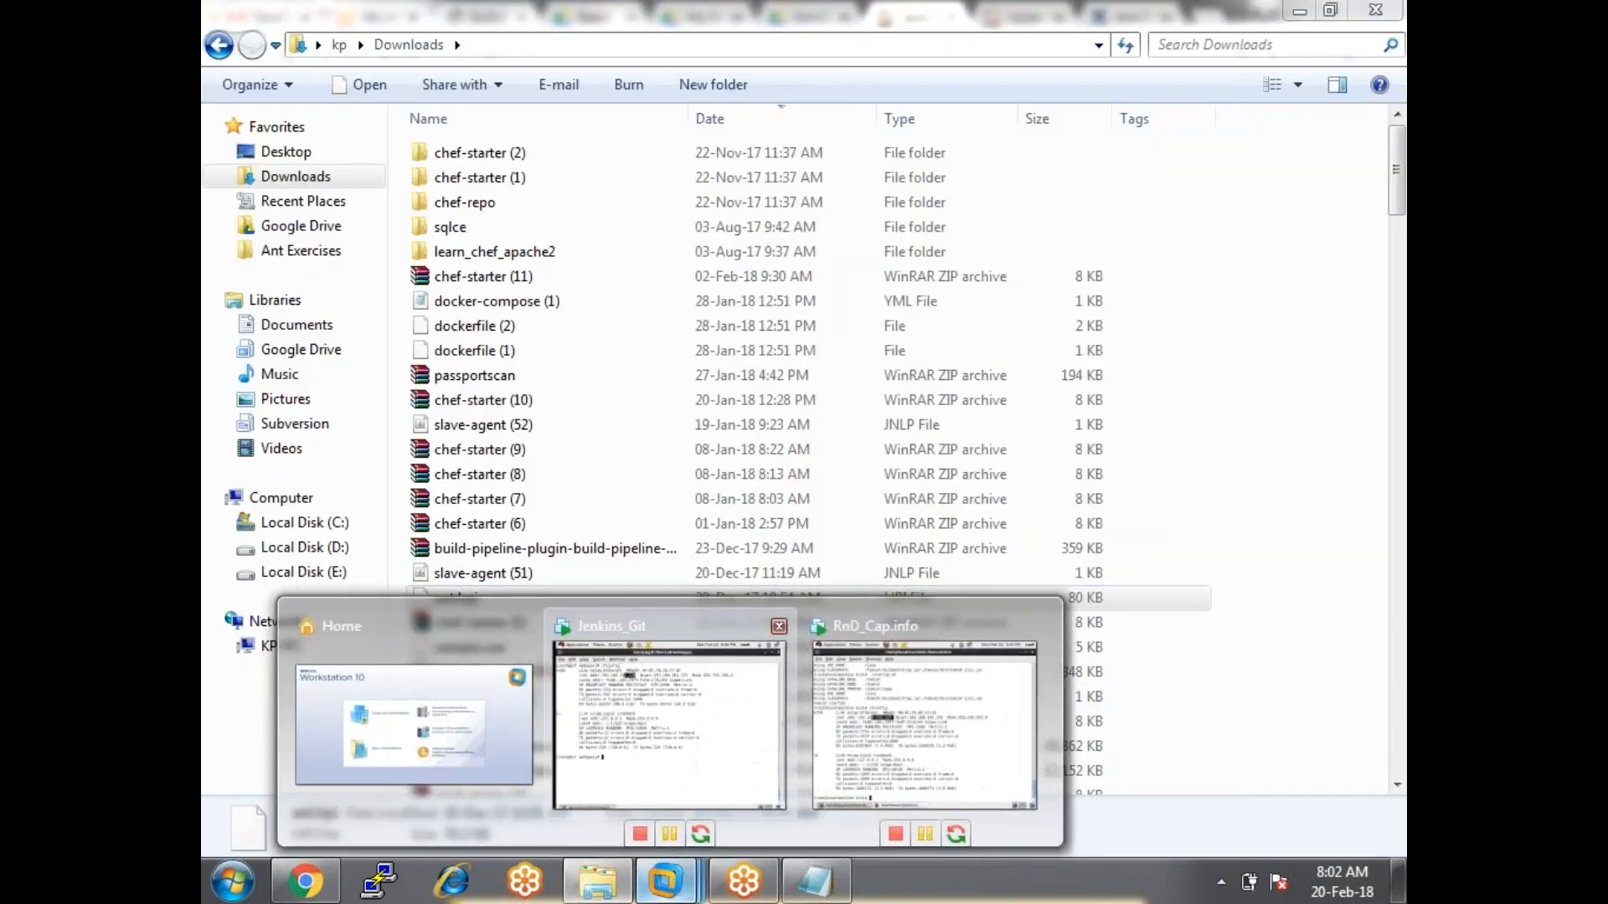
left_click(718, 645)
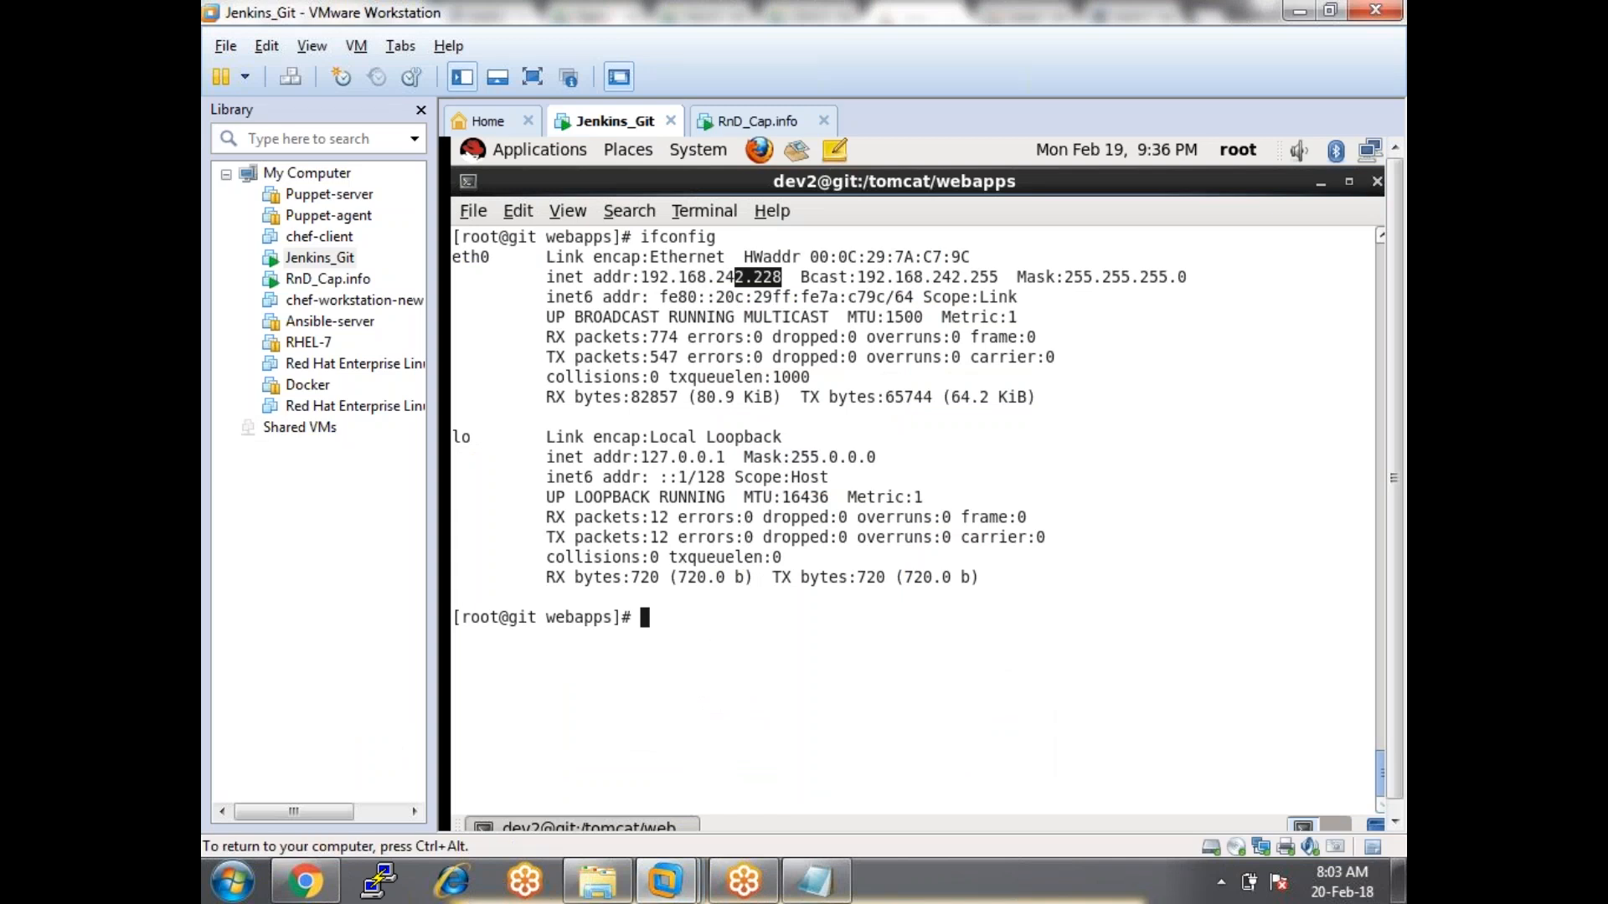
Make the VM full screen, change to the root directory / and list its contents.
key("ctrl+alt+Return")
type("cd")
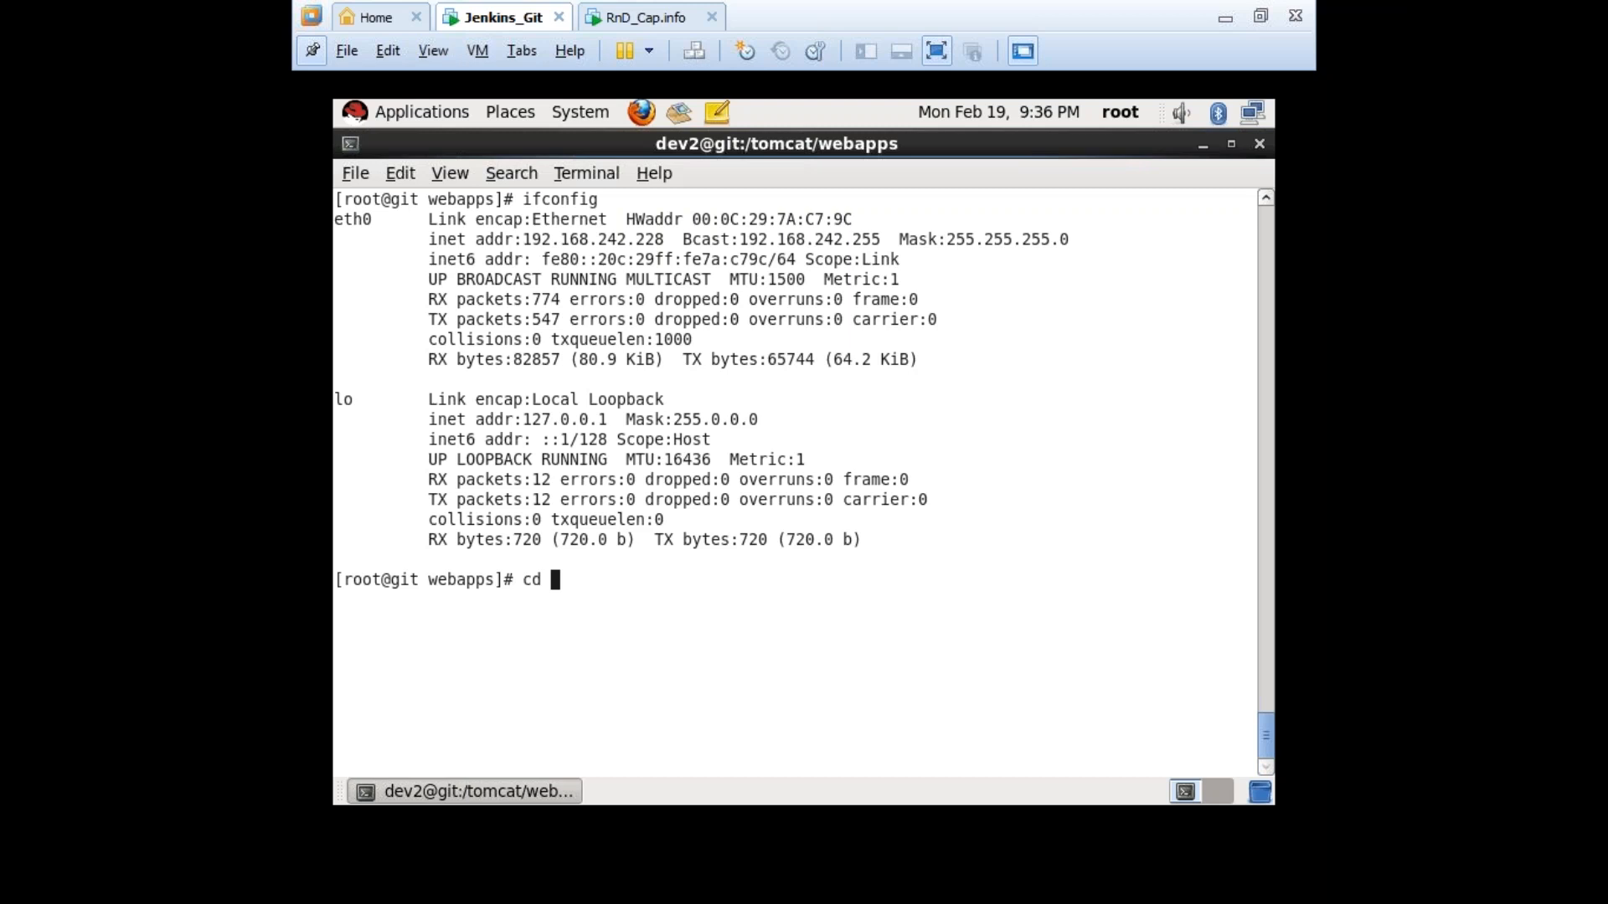
key("Return")
type("cd /")
key("Return")
type("clear")
key("Return")
type("ls")
key("Return")
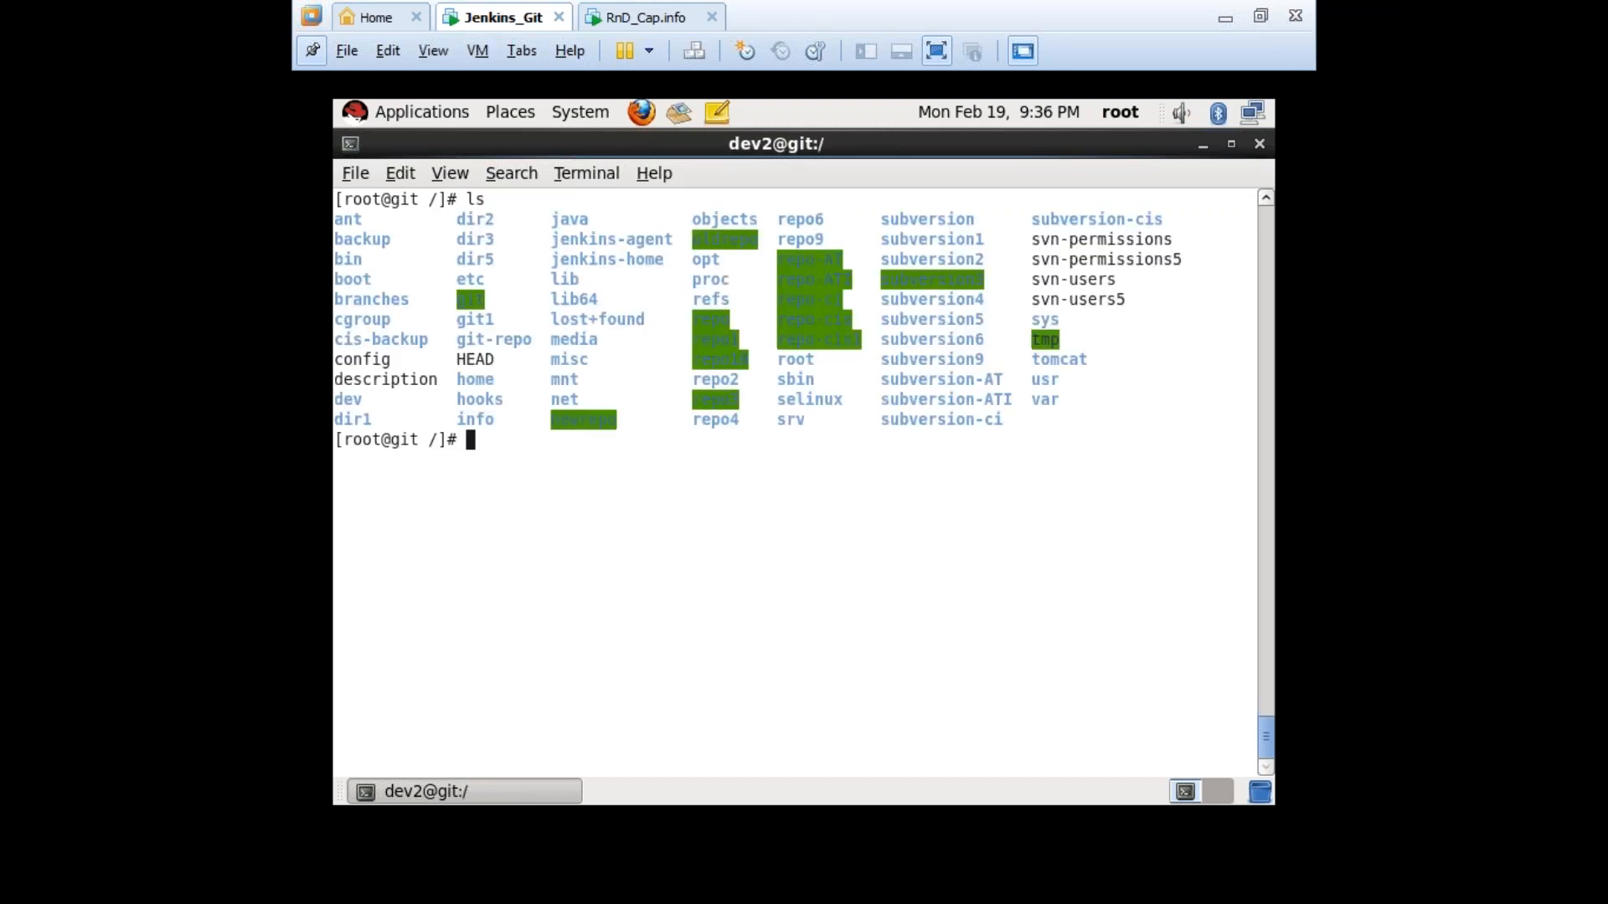
Delete the jenkins-agent folder with rm -rf and list / again.
left_click_drag(675, 240, 517, 235)
left_click(633, 258)
type("rm -rf jenkins-ag")
key("Tab")
key("Return")
type("clear")
key("Return")
type("ls")
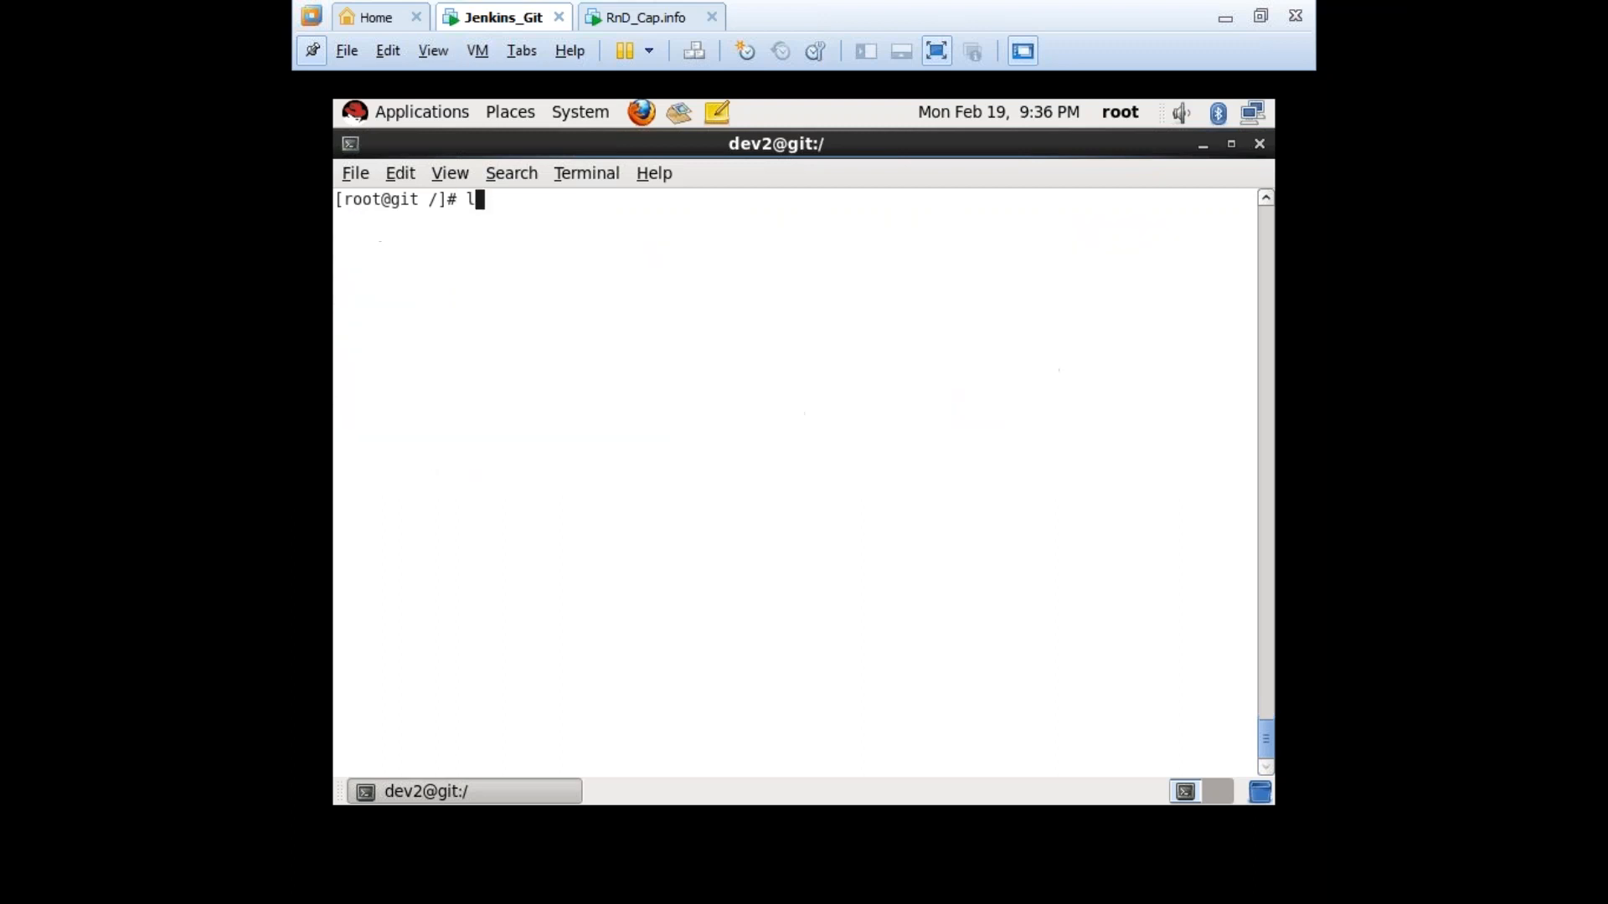
key("Return")
Try mkdir jenkins-home, then remove the already existing jenkins-home directory with rm -rf.
type("mk")
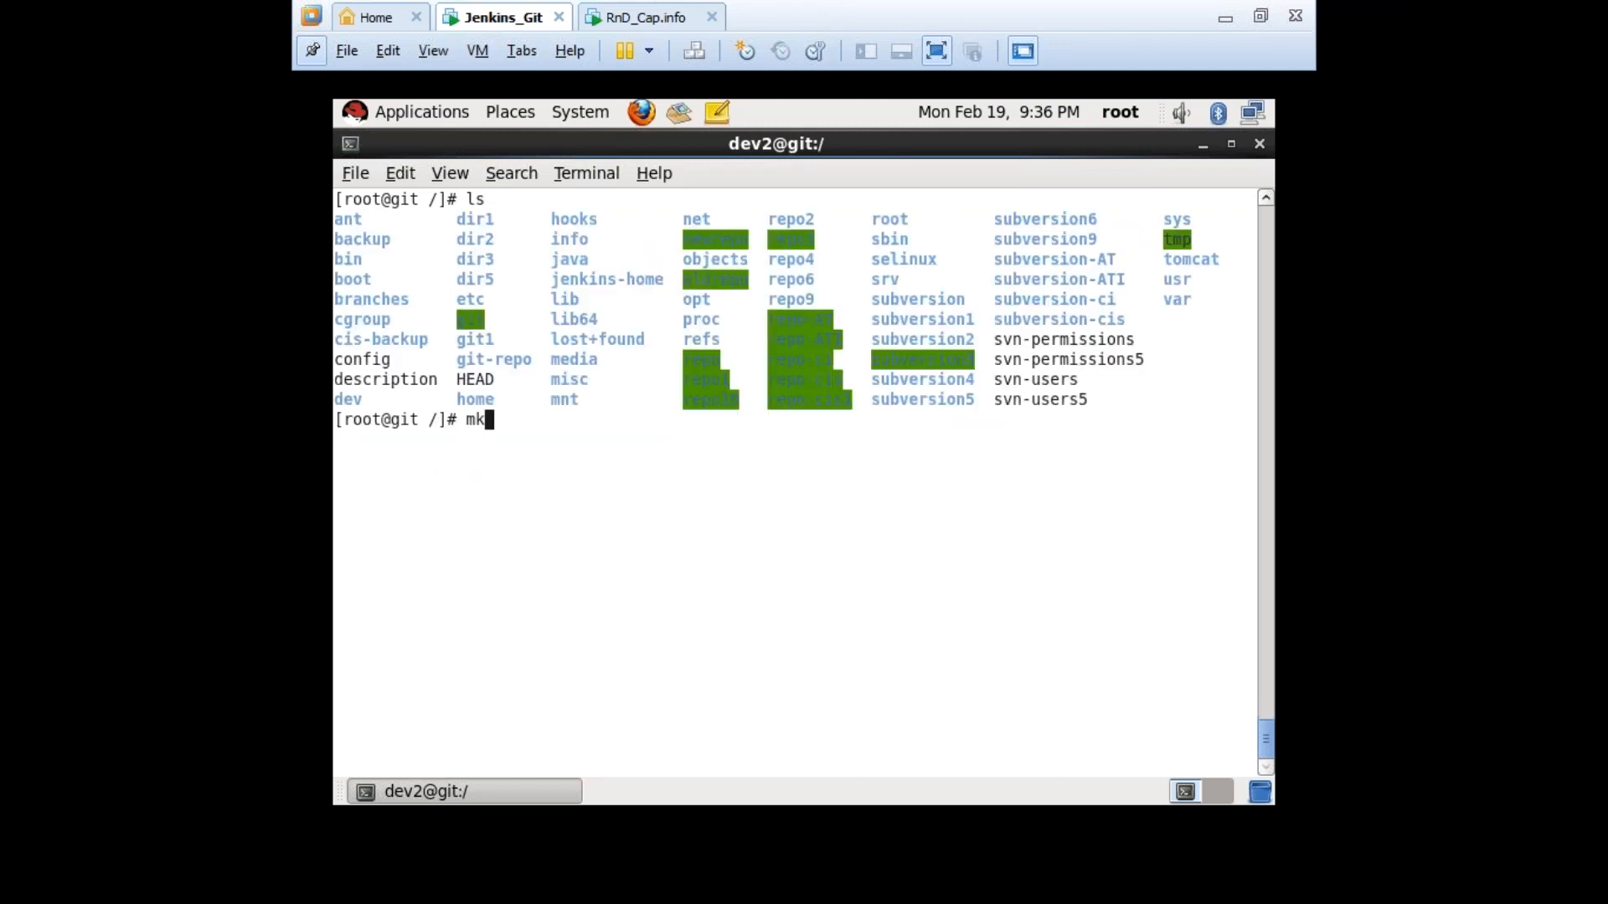
type("dir jenkins")
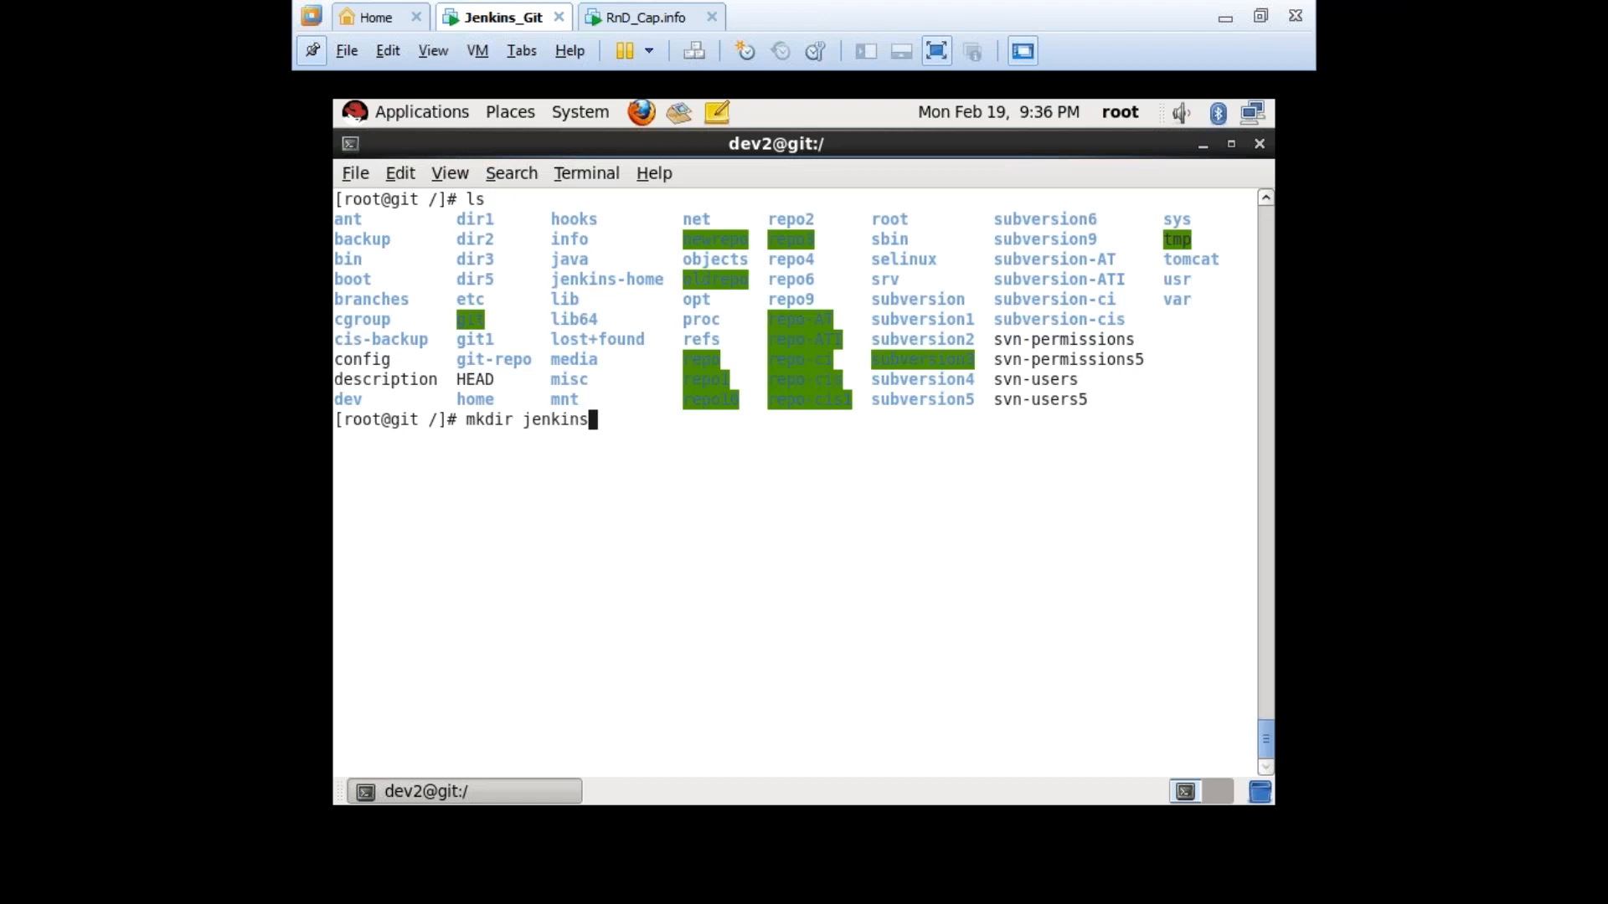
type("-home")
key("Return")
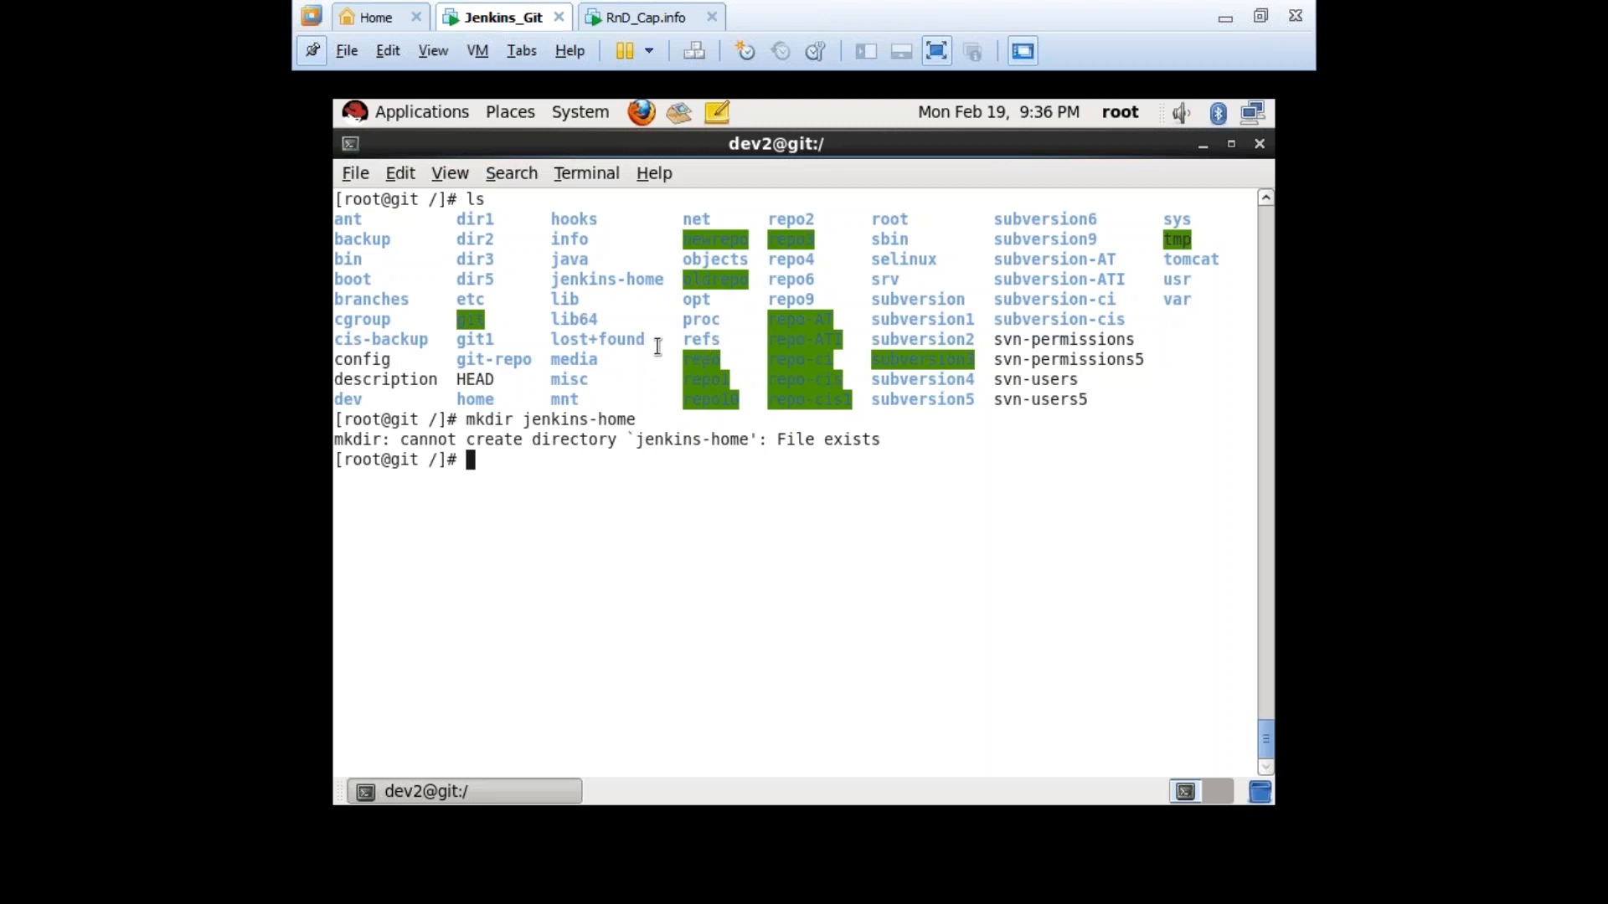
left_click_drag(664, 285, 566, 282)
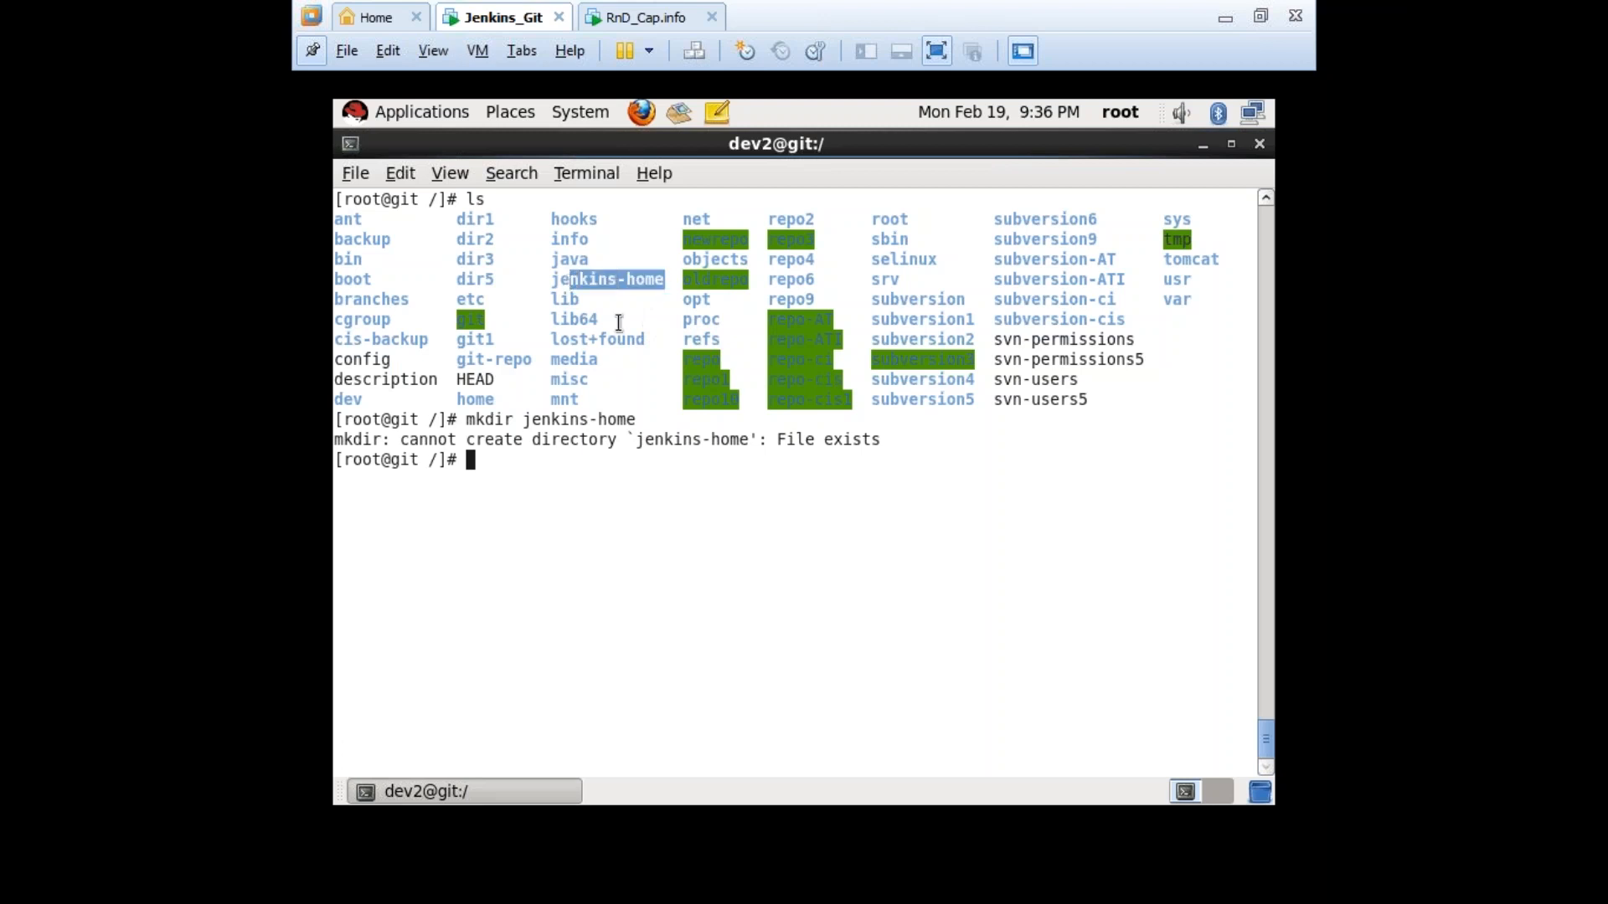
left_click(691, 525)
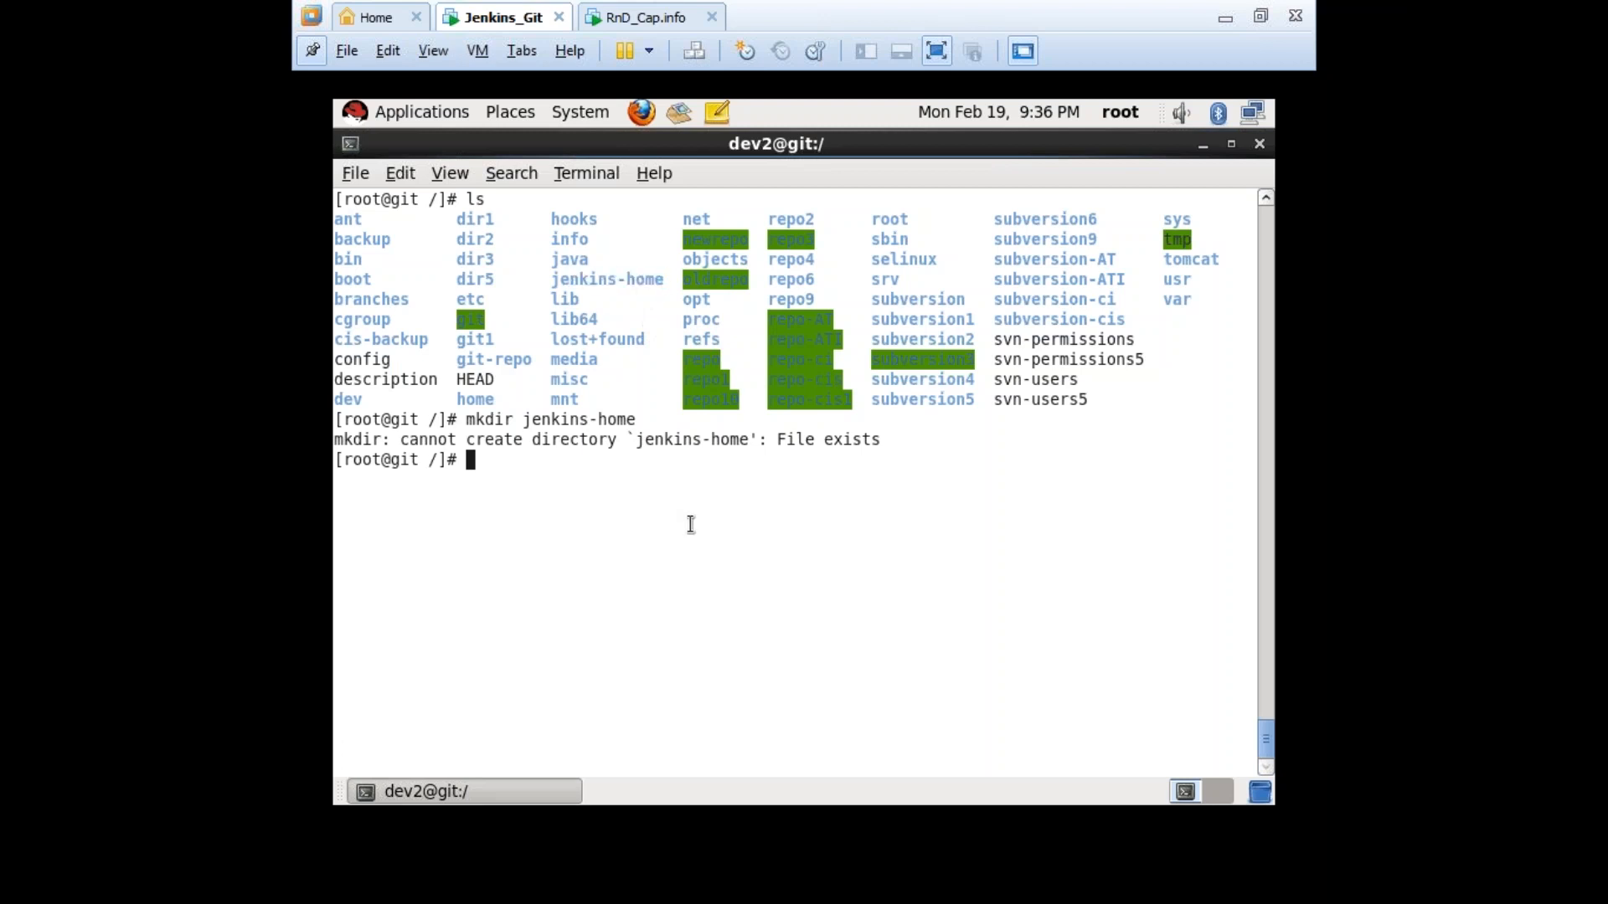
type("rm")
key("BackSpace")
key("BackSpace")
key("BackSpace")
type("rm -rf jen")
key("Tab")
key("BackSpace")
key("Return")
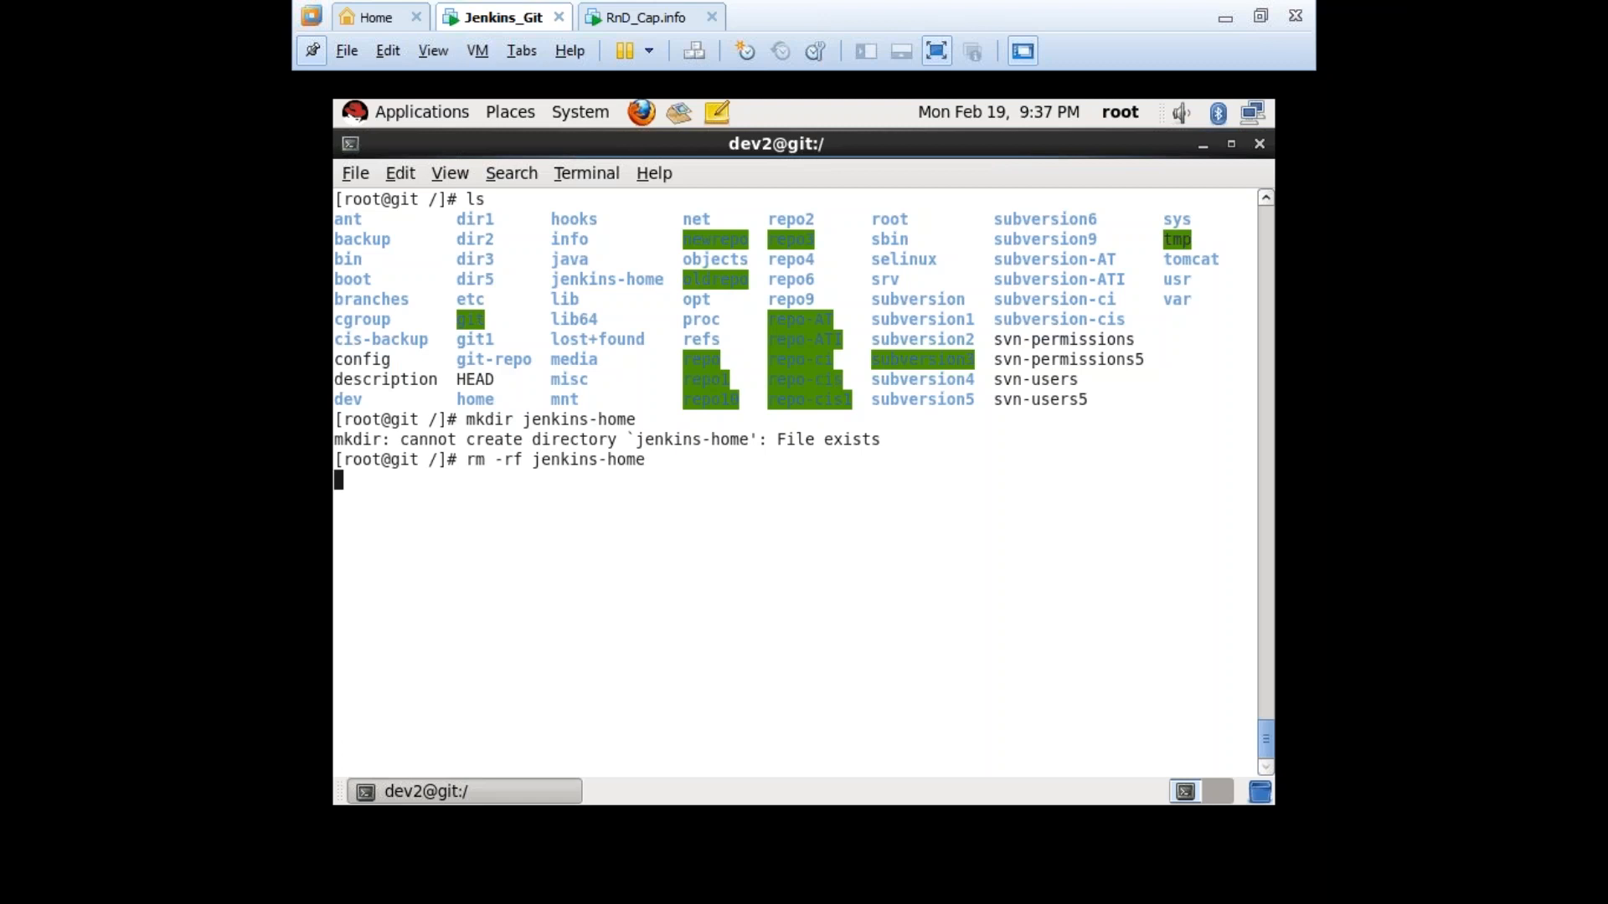
Recreate jenkins-home, cd into it, confirm it's empty with ls, and exit full screen.
type("mkd")
key("BackSpace")
key("BackSpace")
key("BackSpace")
key("Up")
key("Up")
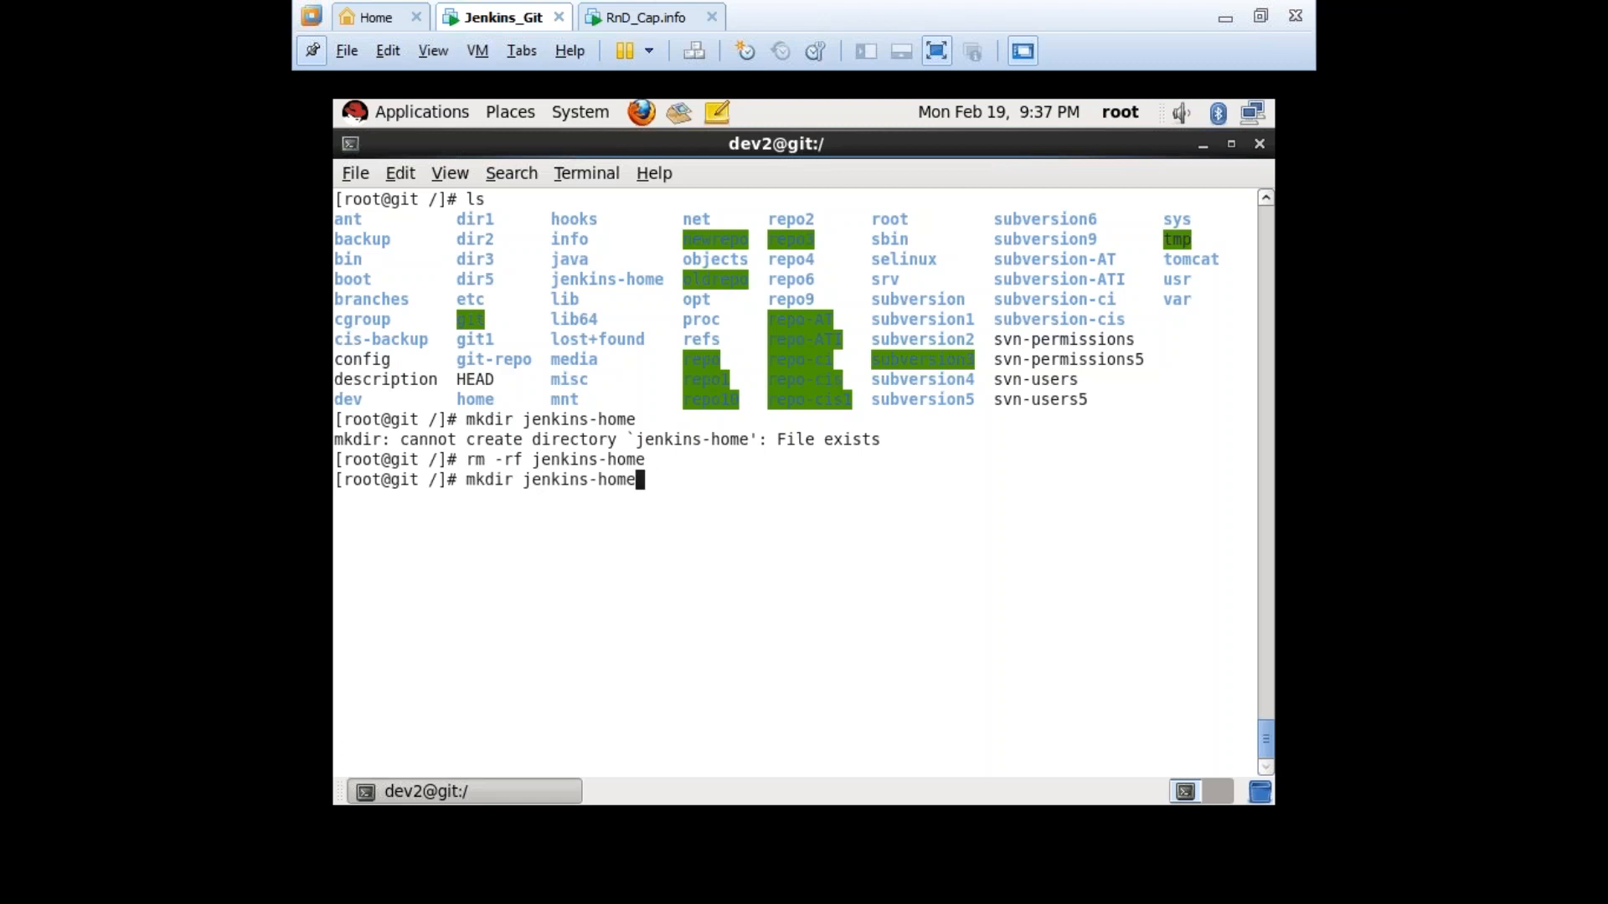
key("Down")
key("Up")
key("Return")
type("cd jenkins-home/")
key("Return")
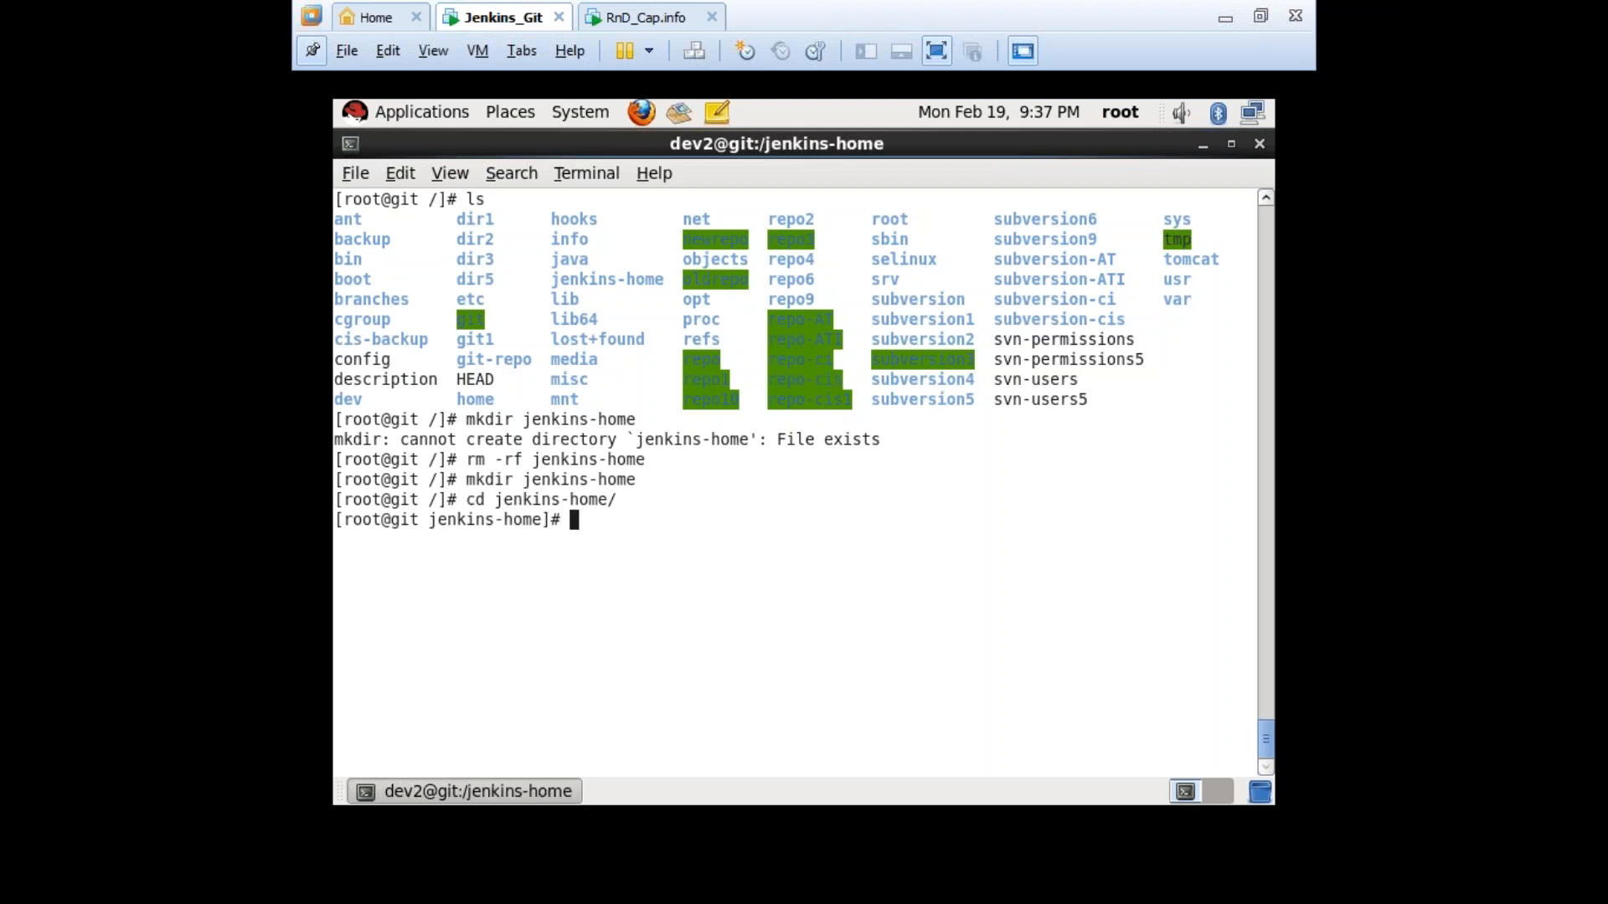
type("ls")
key("Return")
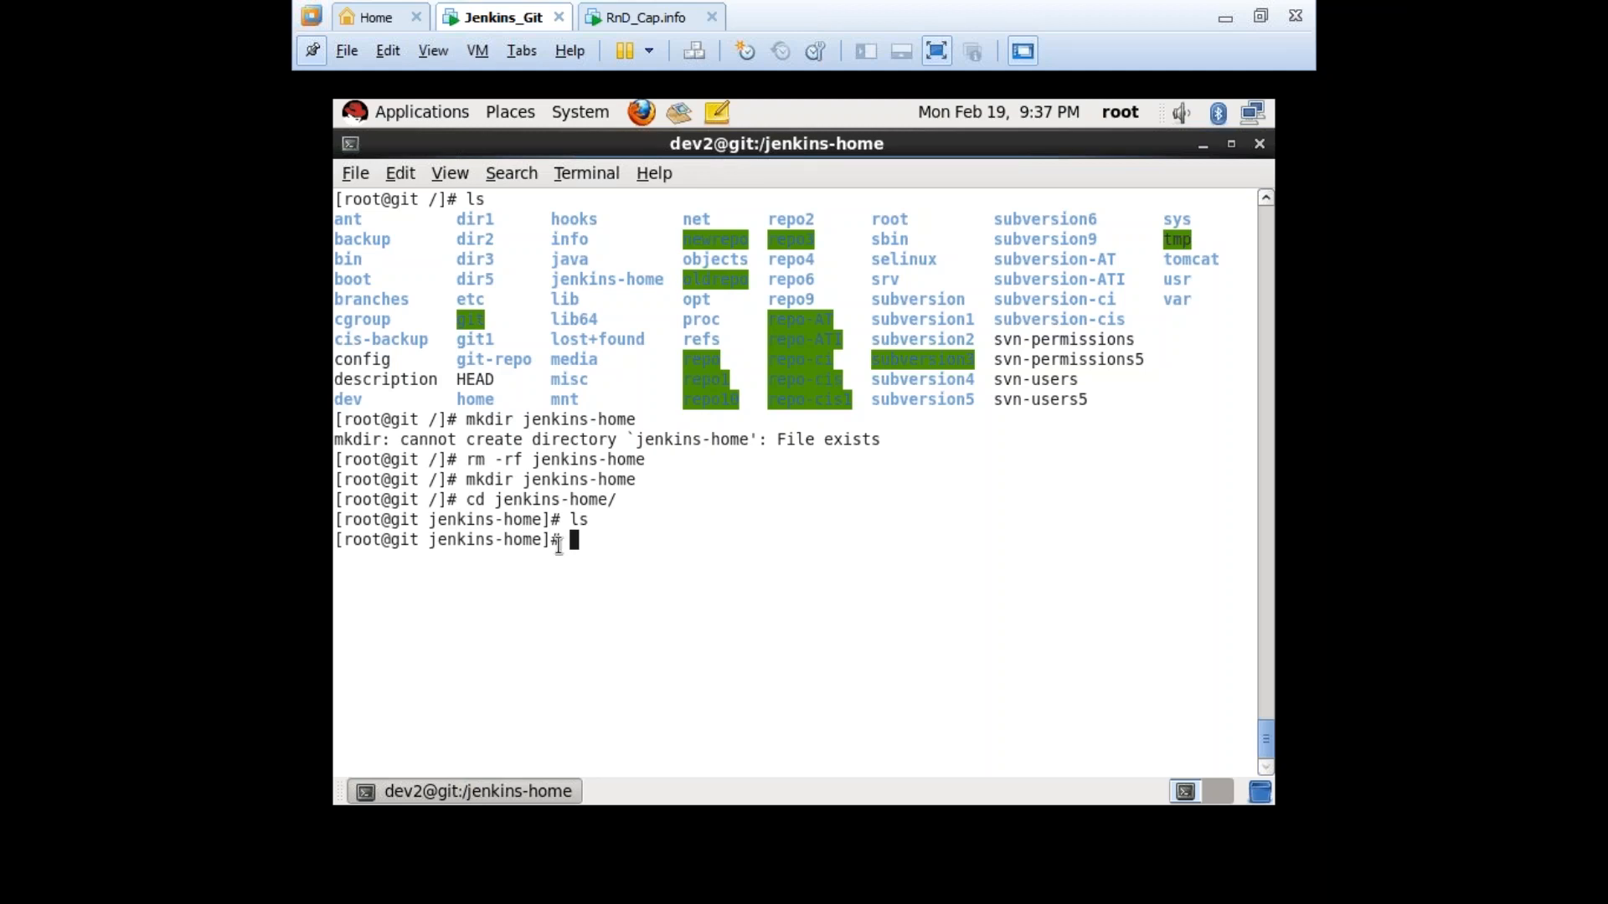
key("ctrl+alt+Return")
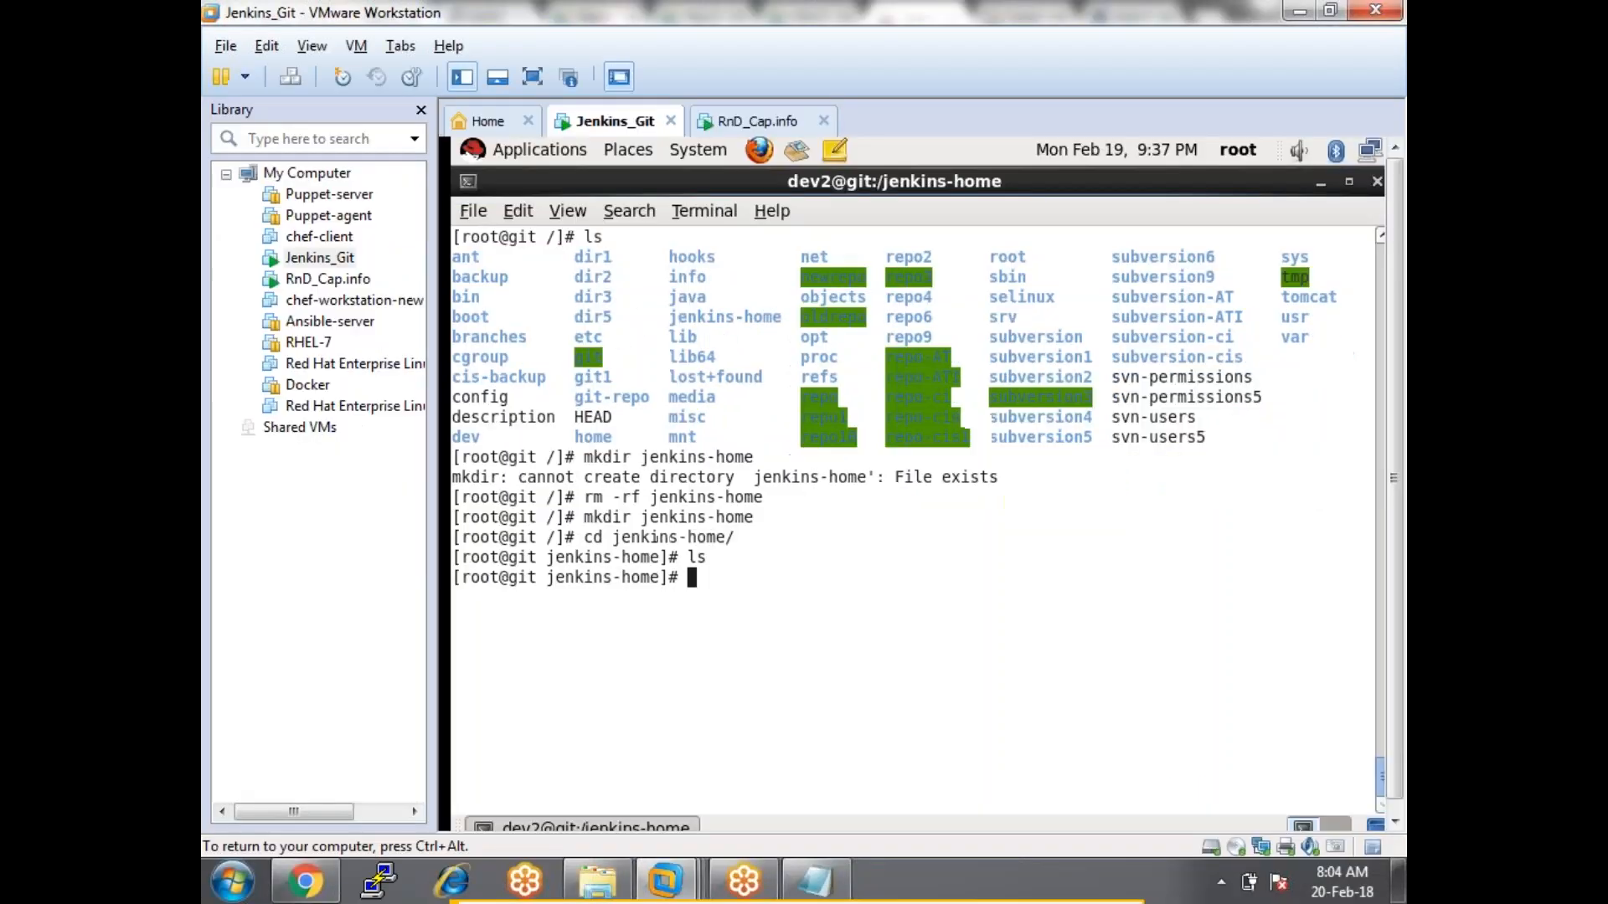
Back in Jenkins, set linux-node's Remote root directory to /jenkins-home.
left_click(289, 879)
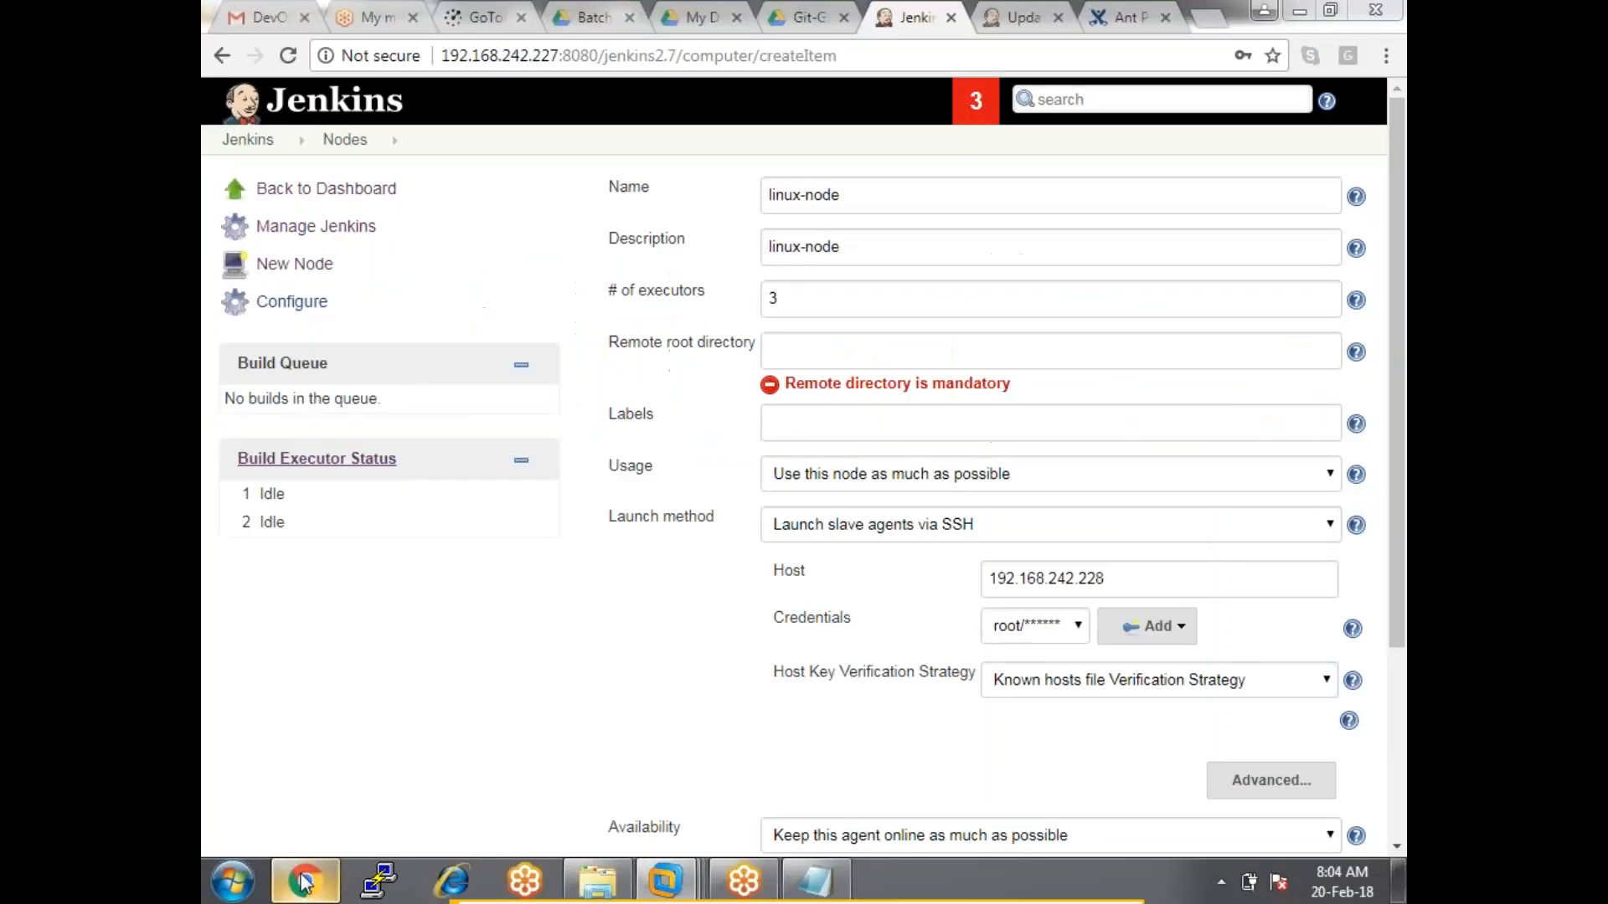
left_click(1108, 350)
type("/jenki")
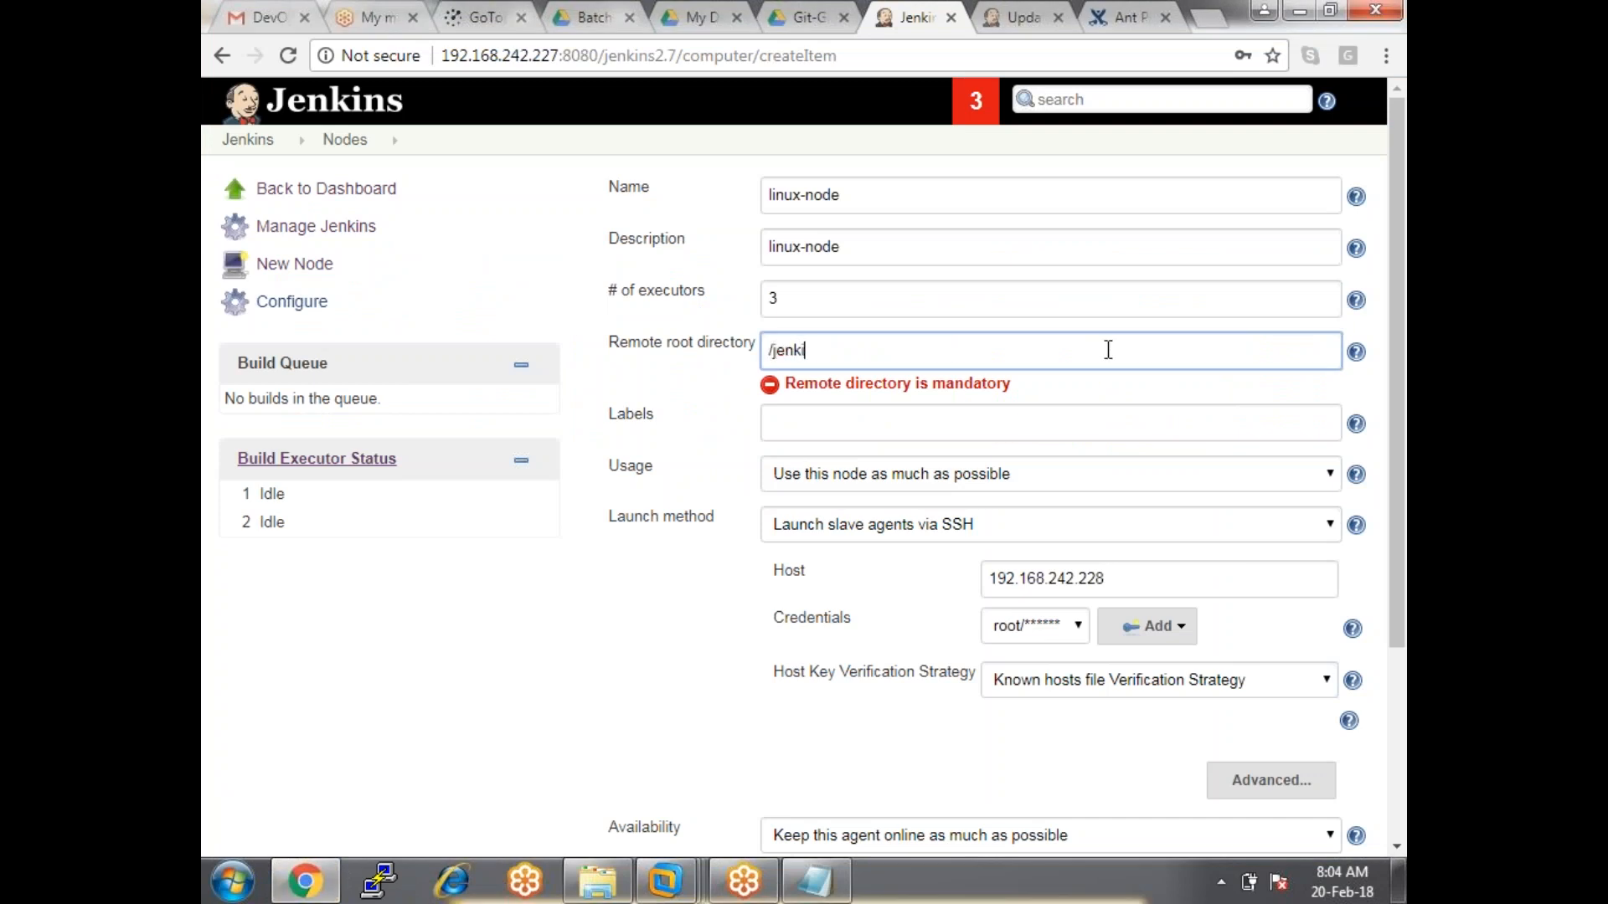
type("ns-home")
Enter dev-node as the node's label.
left_click(817, 421)
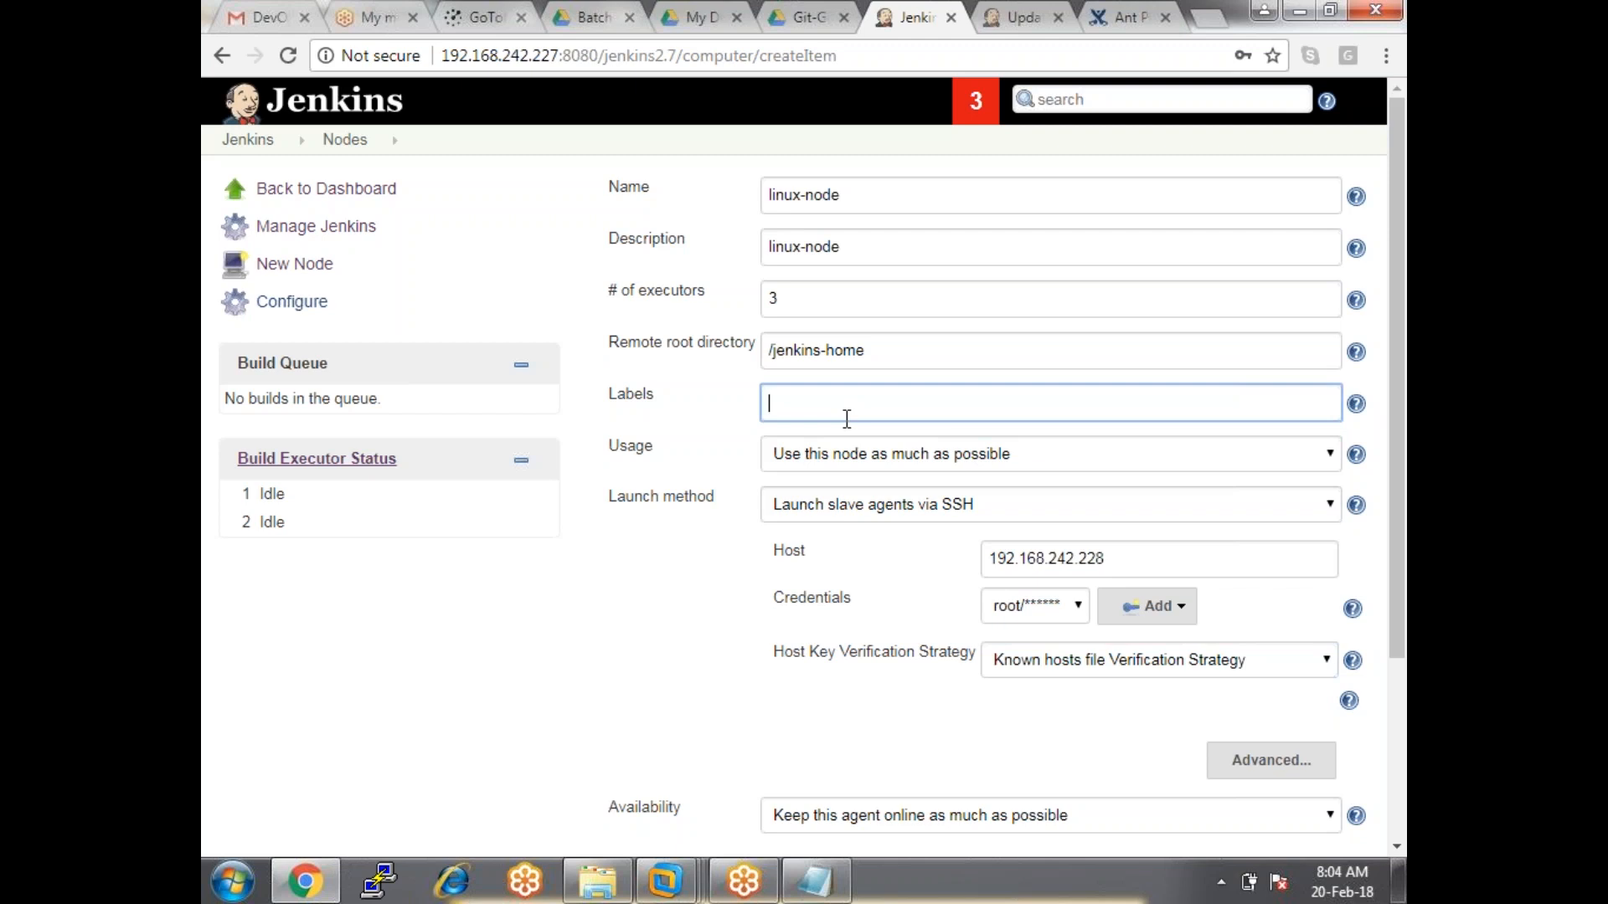
type("gorup")
key("BackSpace")
key("BackSpace")
key("BackSpace")
key("BackSpace")
type("rop")
key("BackSpace")
type("up")
key("BackSpace")
key("BackSpace")
key("BackSpace")
key("BackSpace")
type("dev-node")
Review the filled form, keep the default node usage option, and scroll to the bottom.
left_click(982, 170)
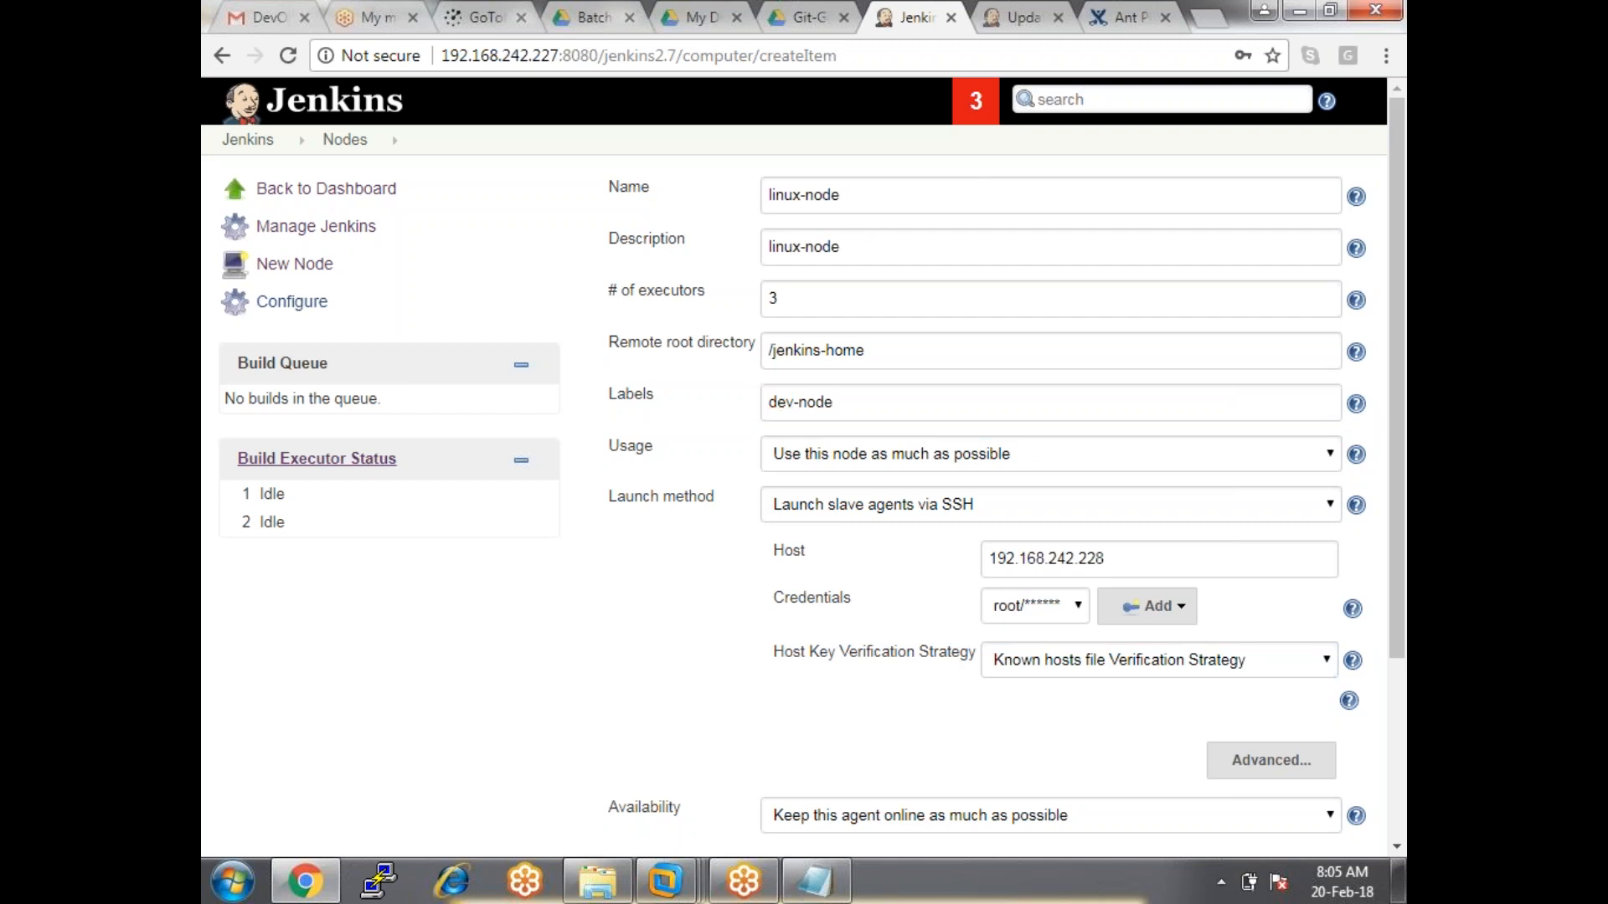
left_click_drag(857, 408, 690, 404)
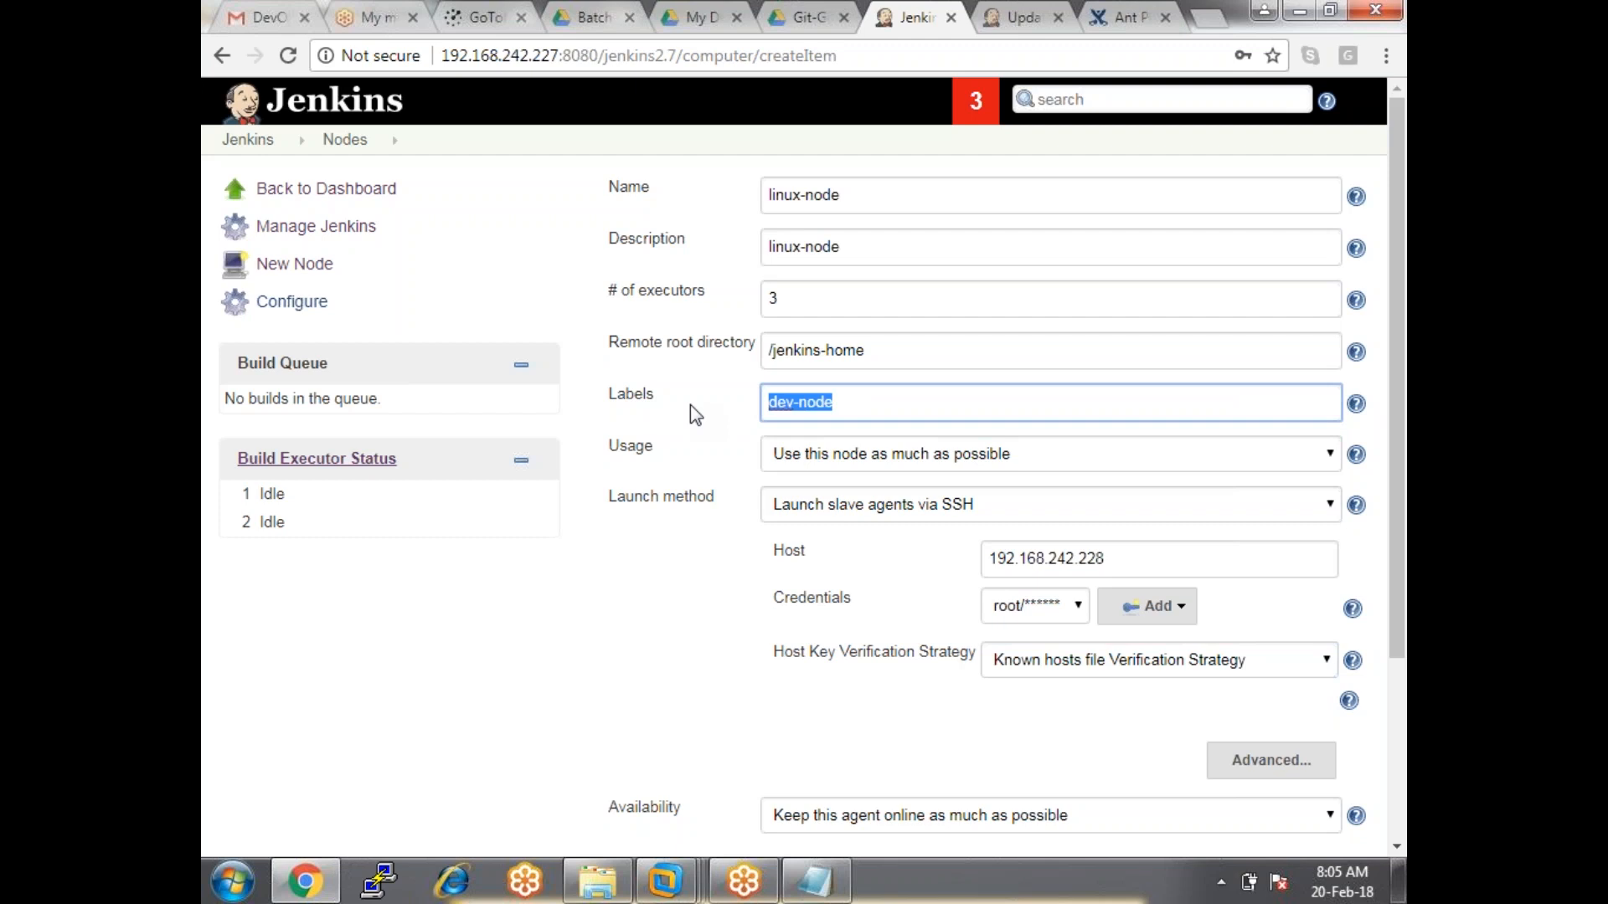
left_click(712, 556)
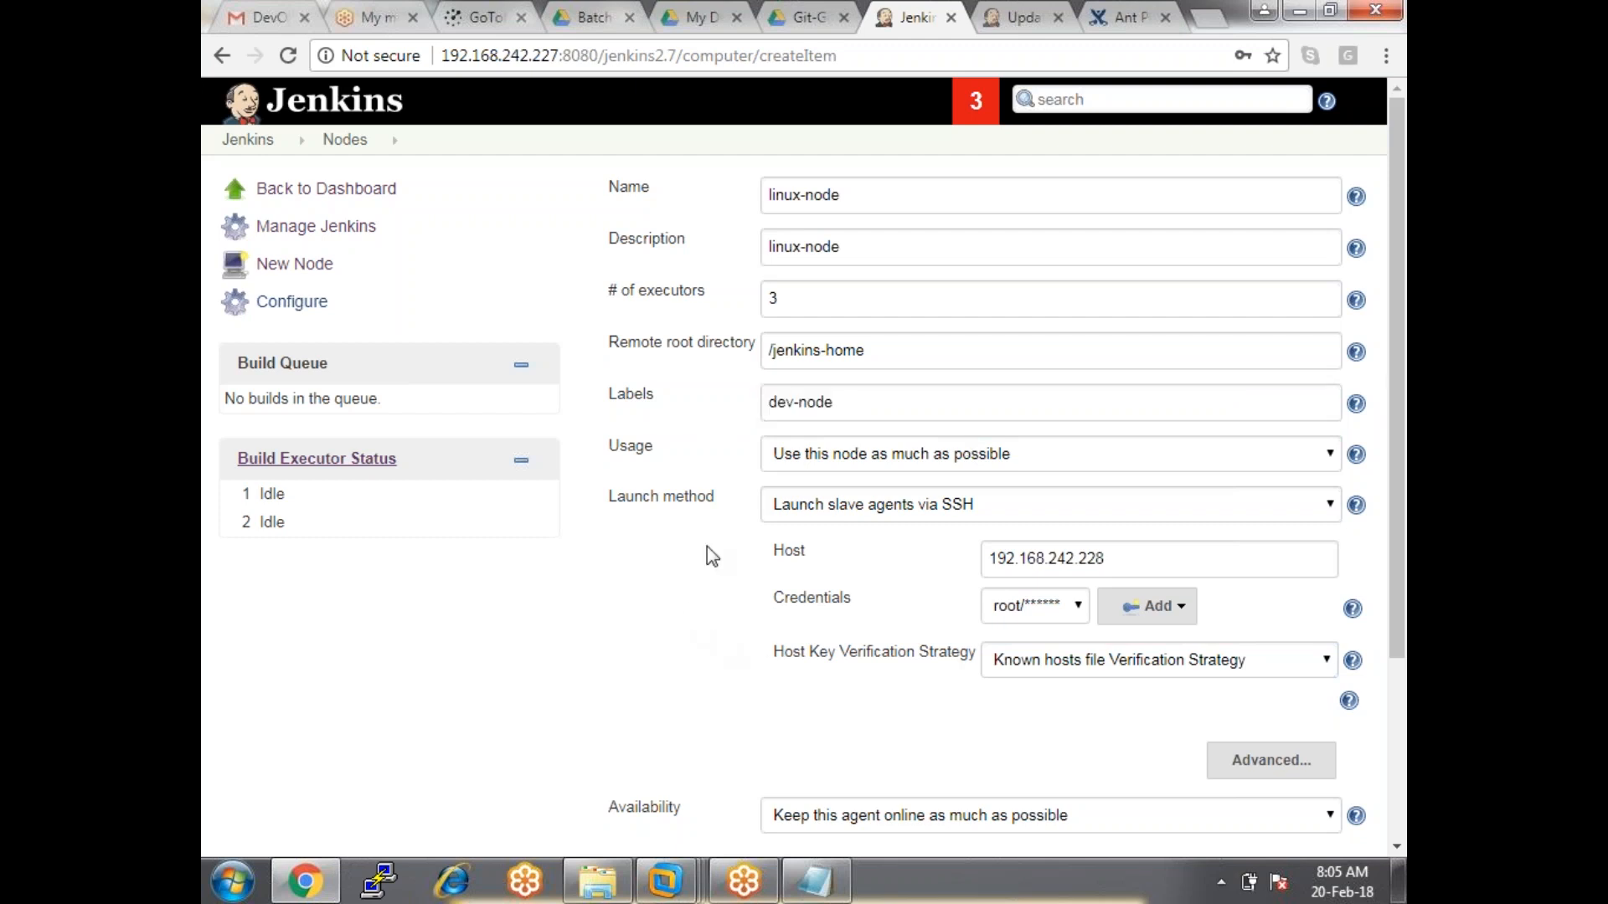
left_click_drag(655, 449, 901, 459)
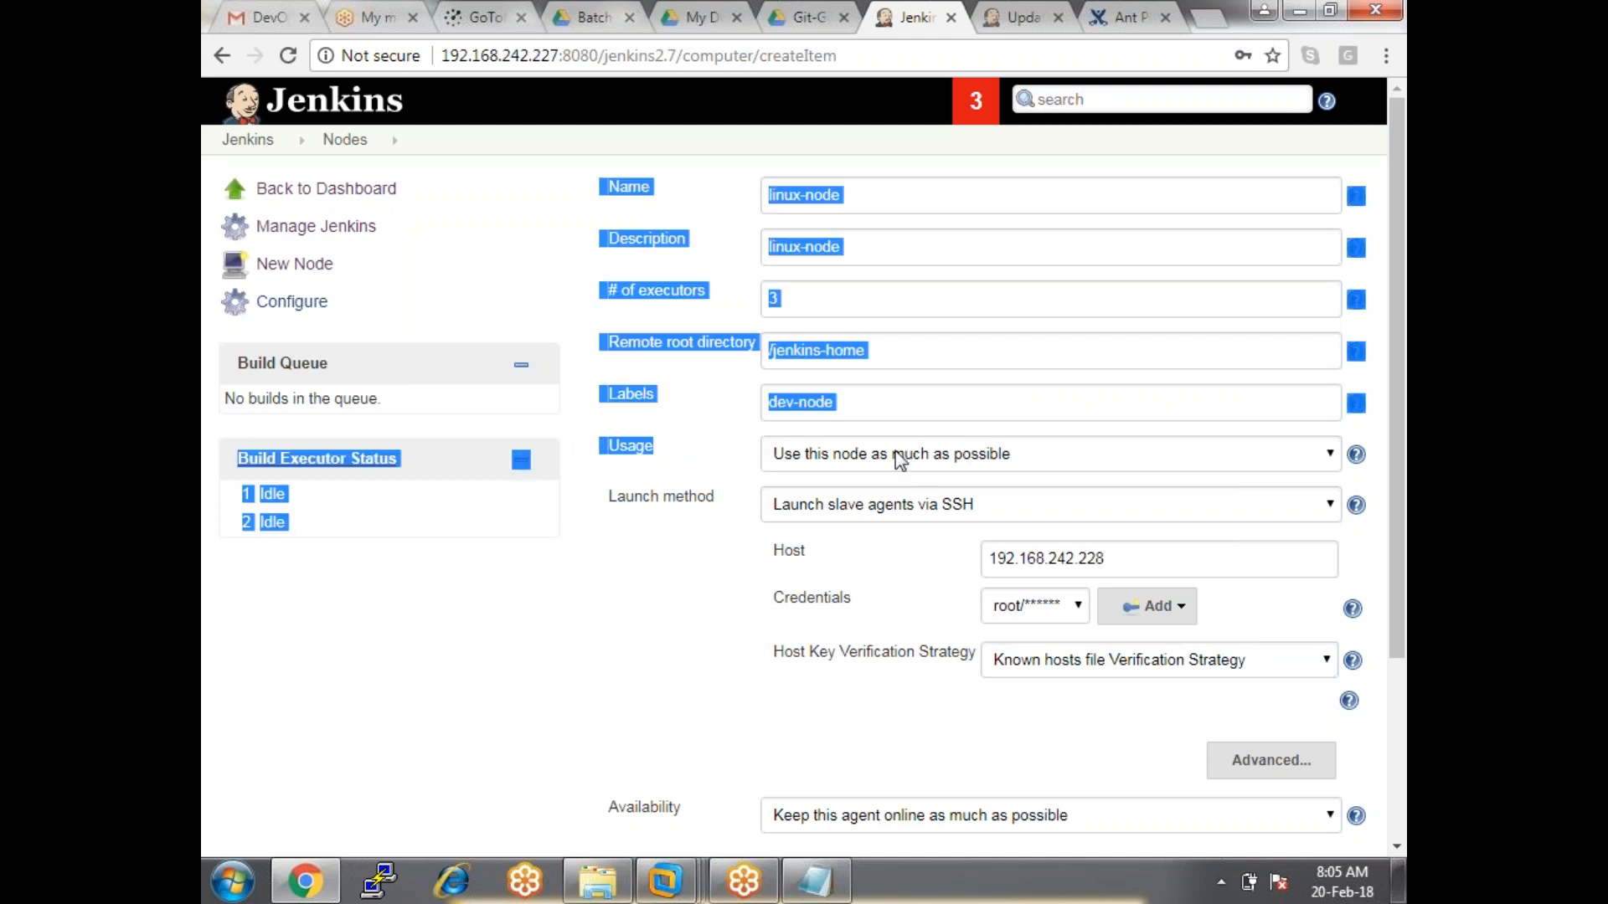
left_click(900, 459)
left_click(900, 458)
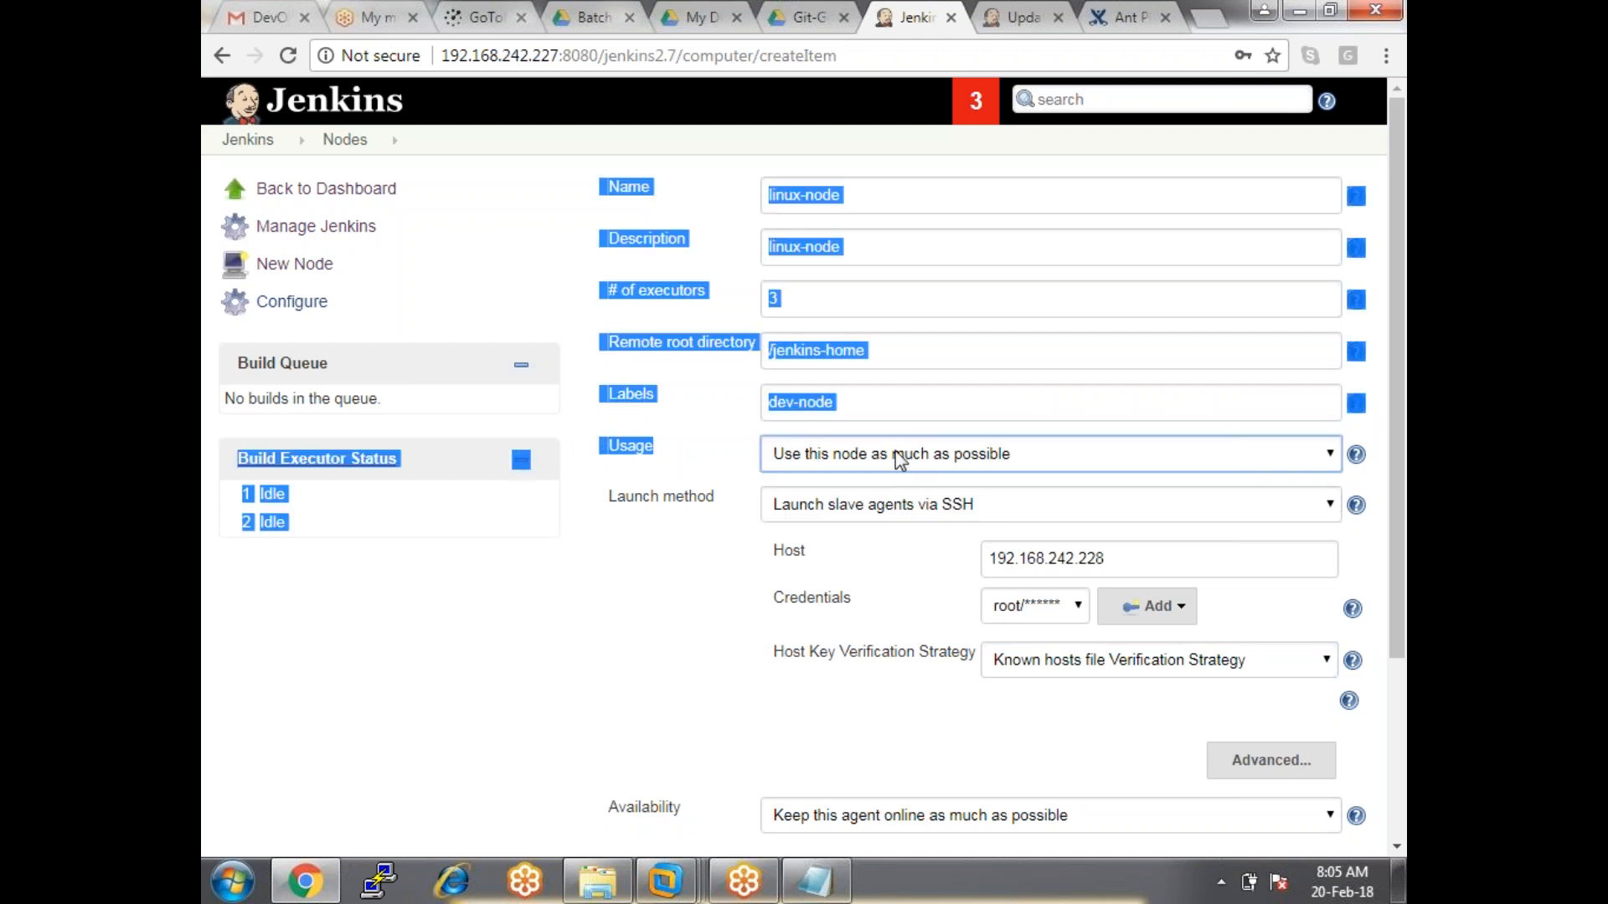
left_click(656, 629)
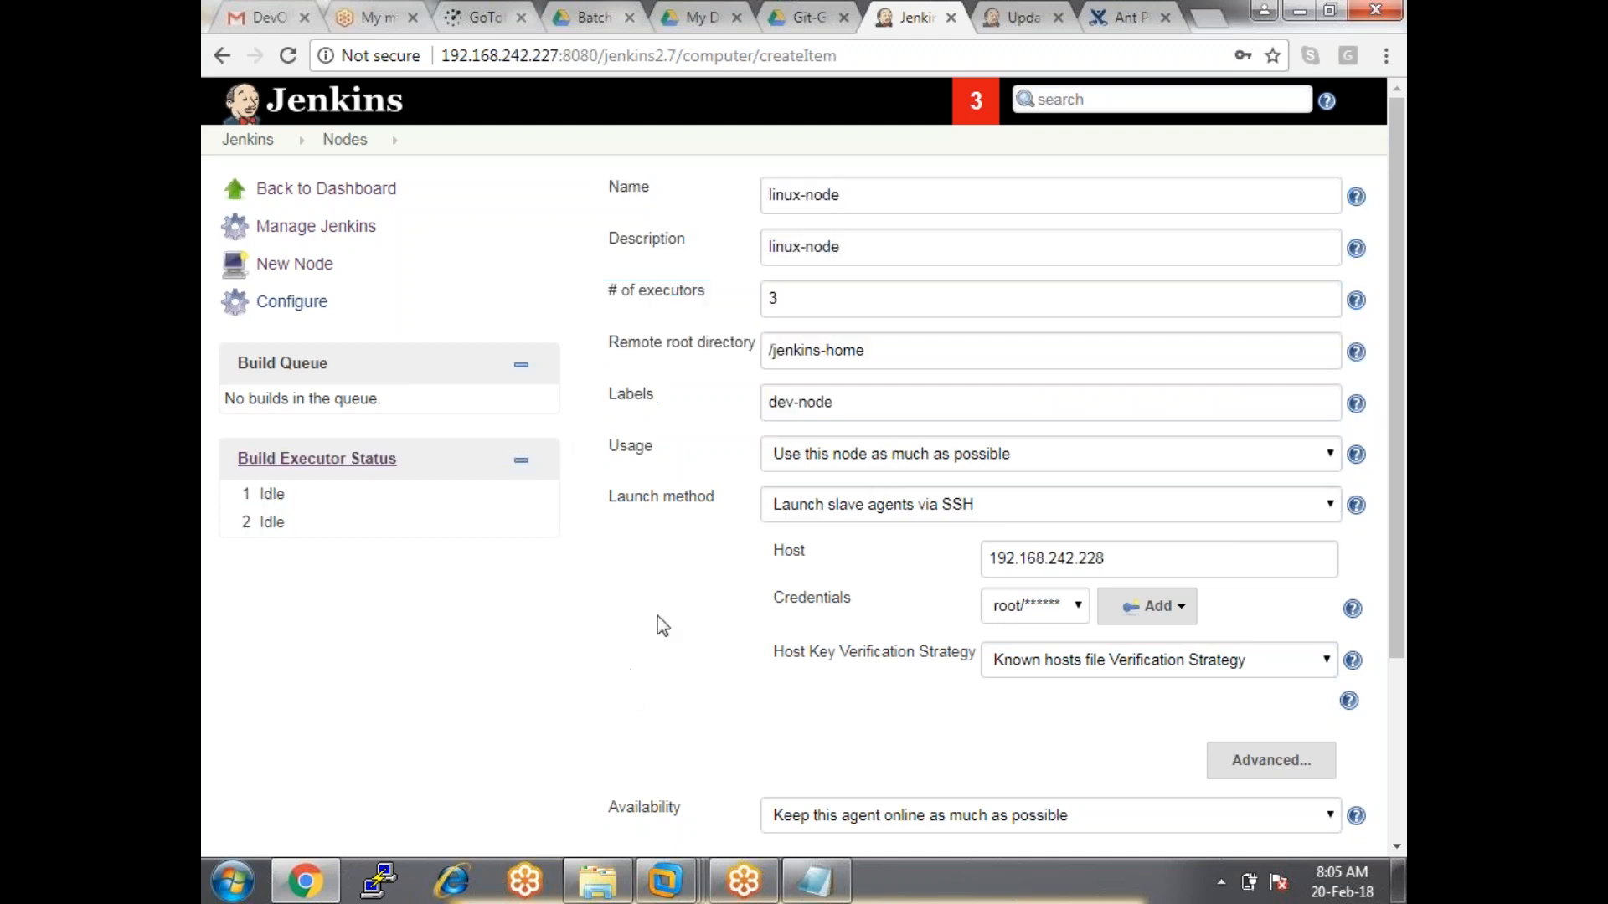
scroll(668, 606, "down", 3)
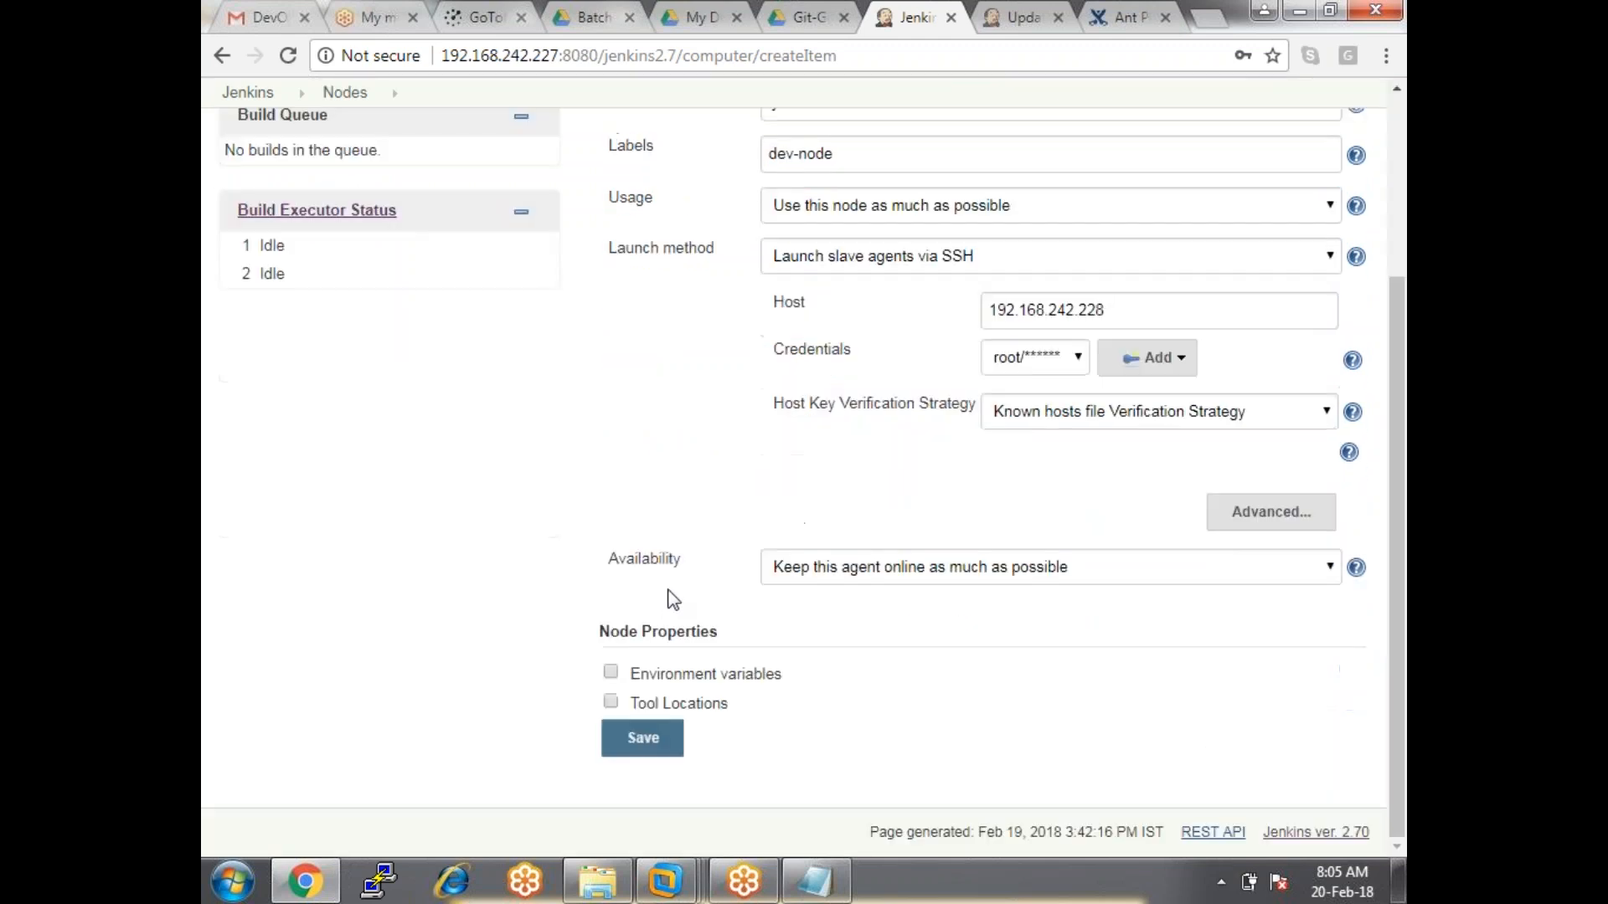
Save linux-node, open its agent page and launch the agent.
left_click(639, 740)
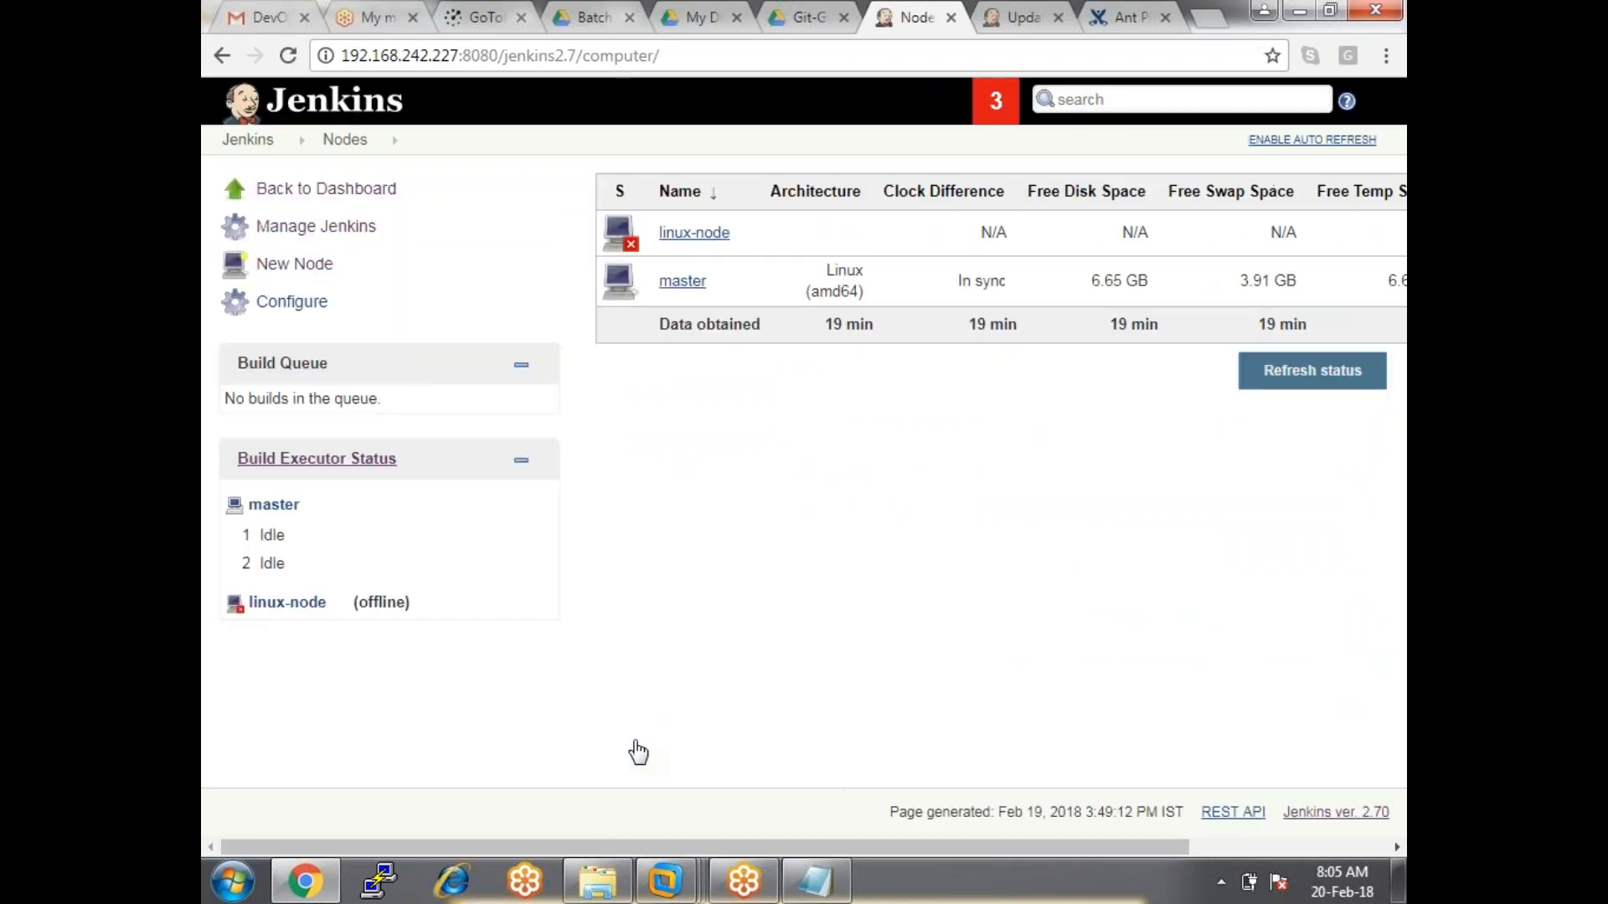
left_click(708, 237)
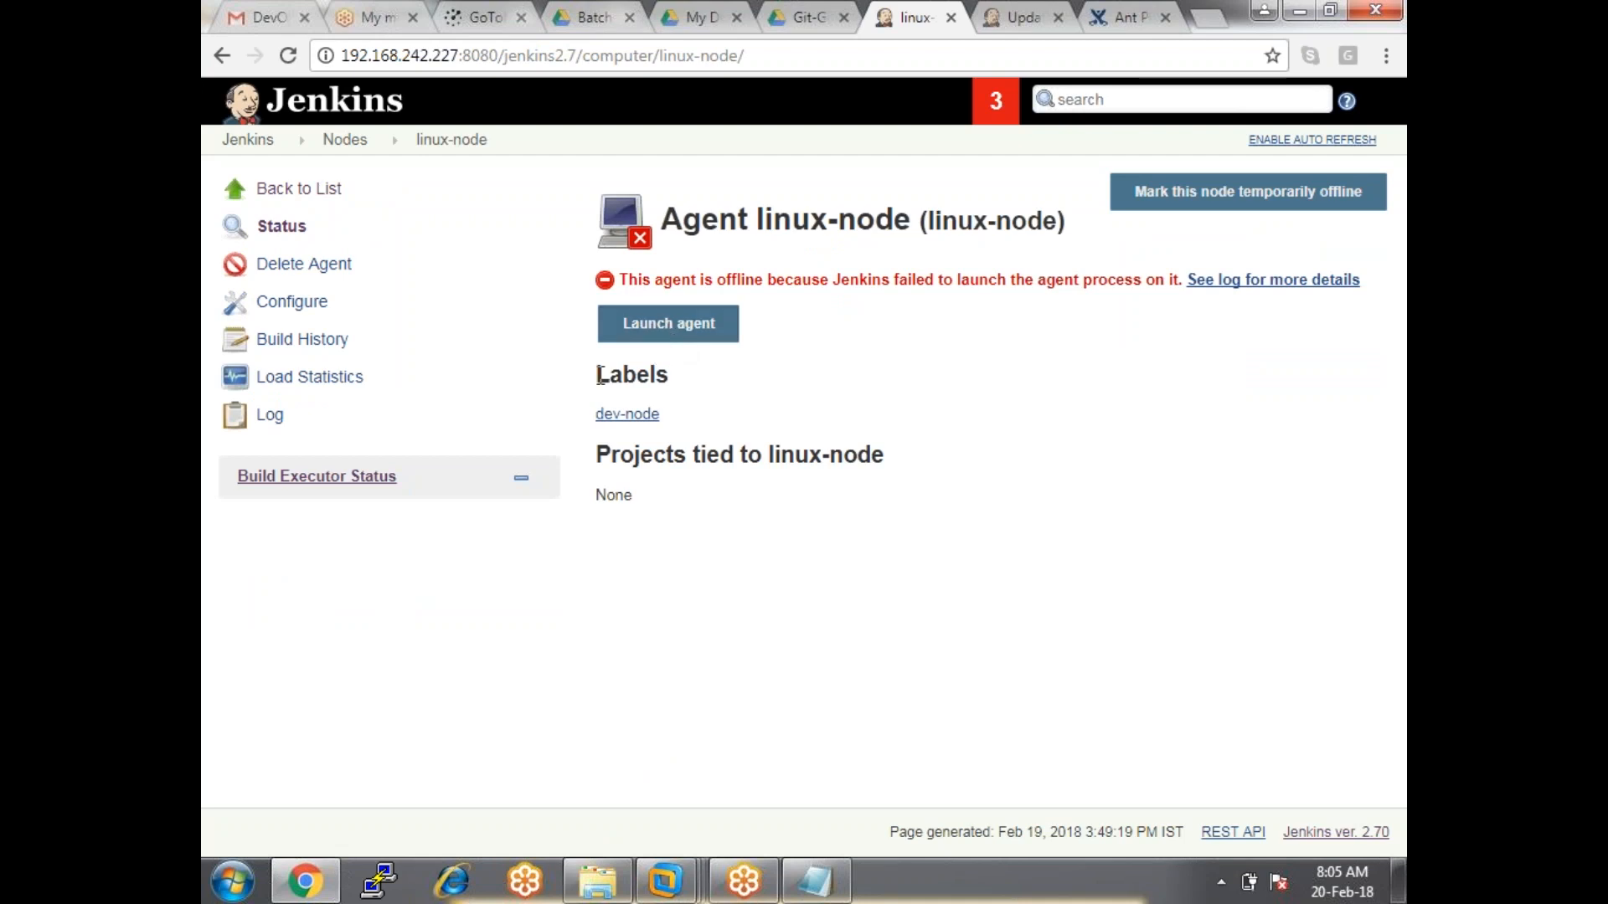
left_click_drag(594, 375, 667, 384)
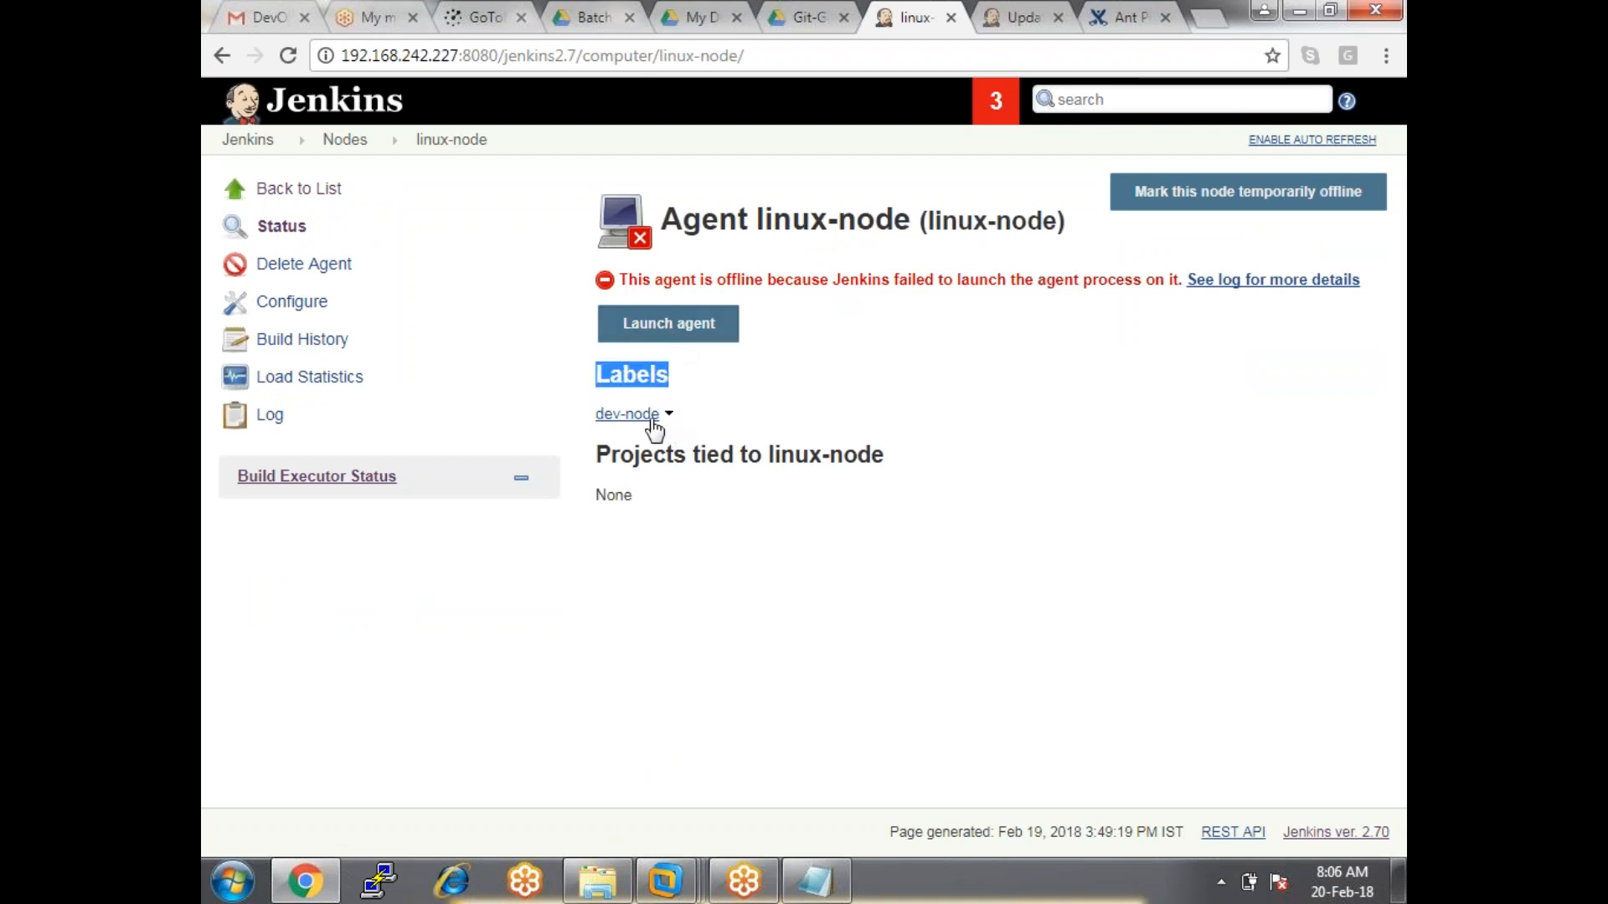
left_click(680, 328)
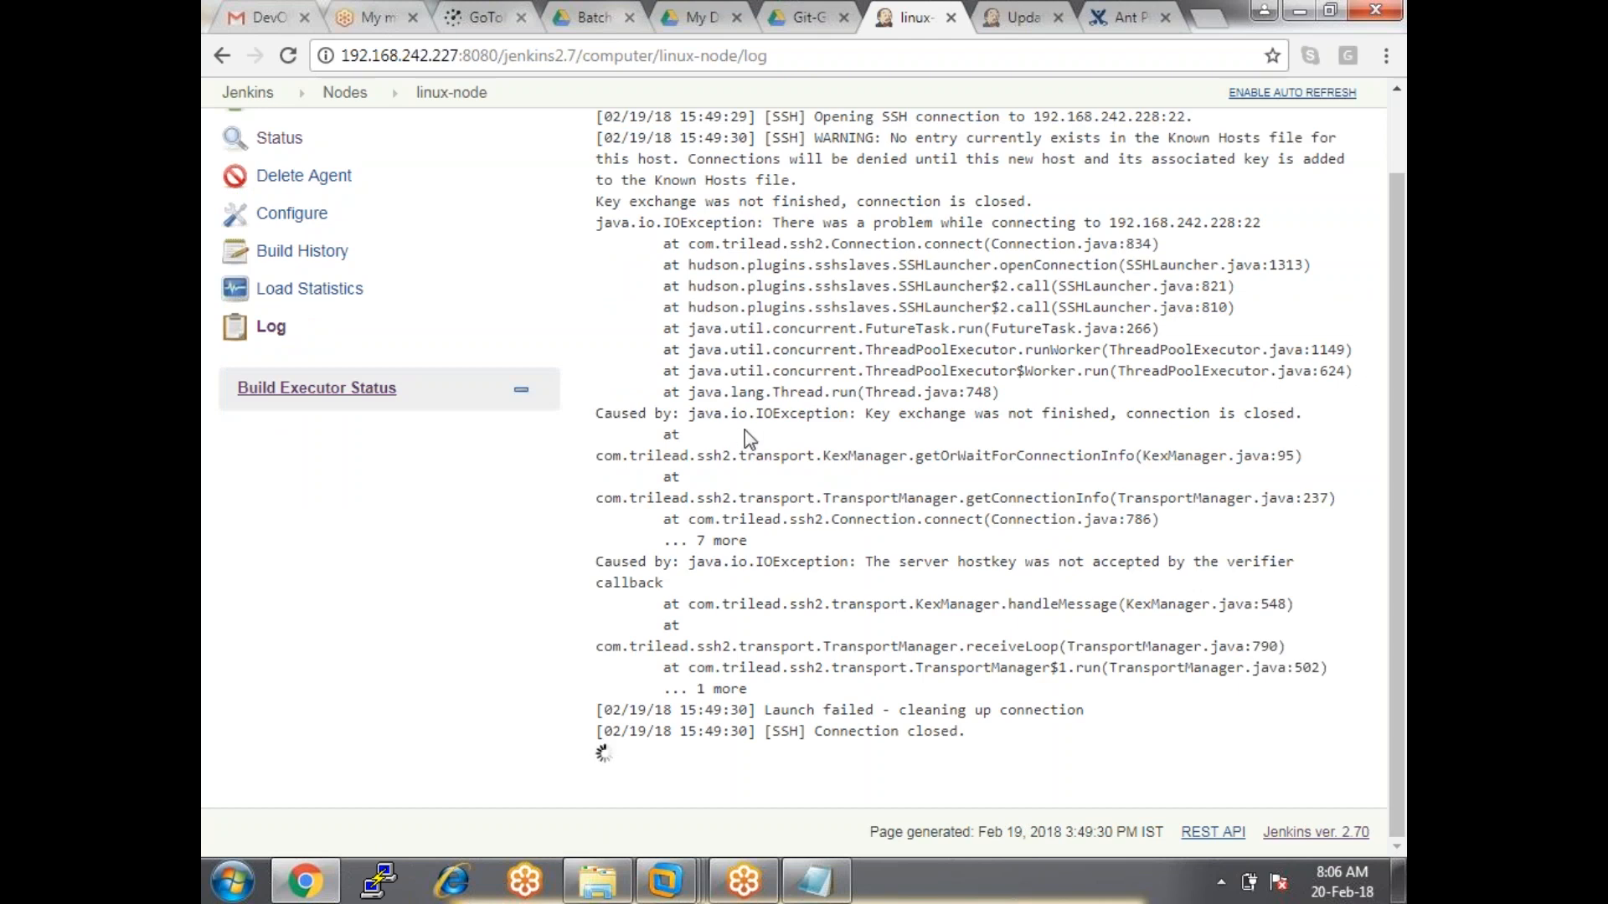
Highlight the Known Hosts warning, connection-closed message and key exchange failure in the launch log.
scroll(750, 340, "up", 2)
scroll(750, 340, "up", 2)
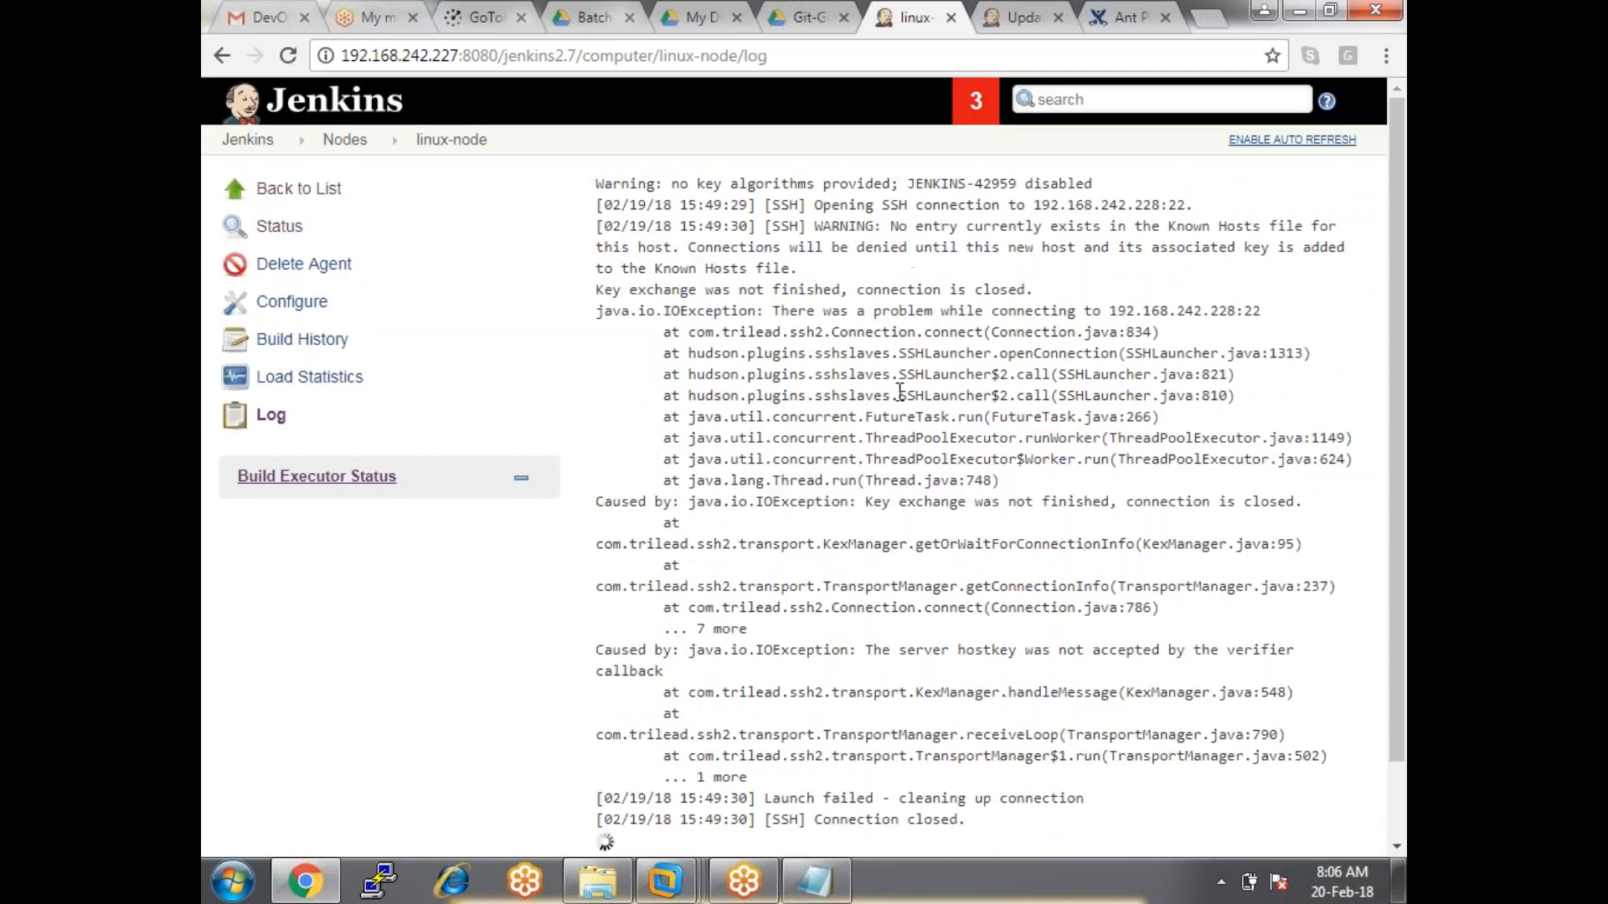
left_click_drag(823, 203, 1161, 227)
left_click(1159, 226)
left_click_drag(923, 229, 1339, 235)
left_click(819, 247)
double_click(818, 247)
left_click_drag(841, 288, 1007, 293)
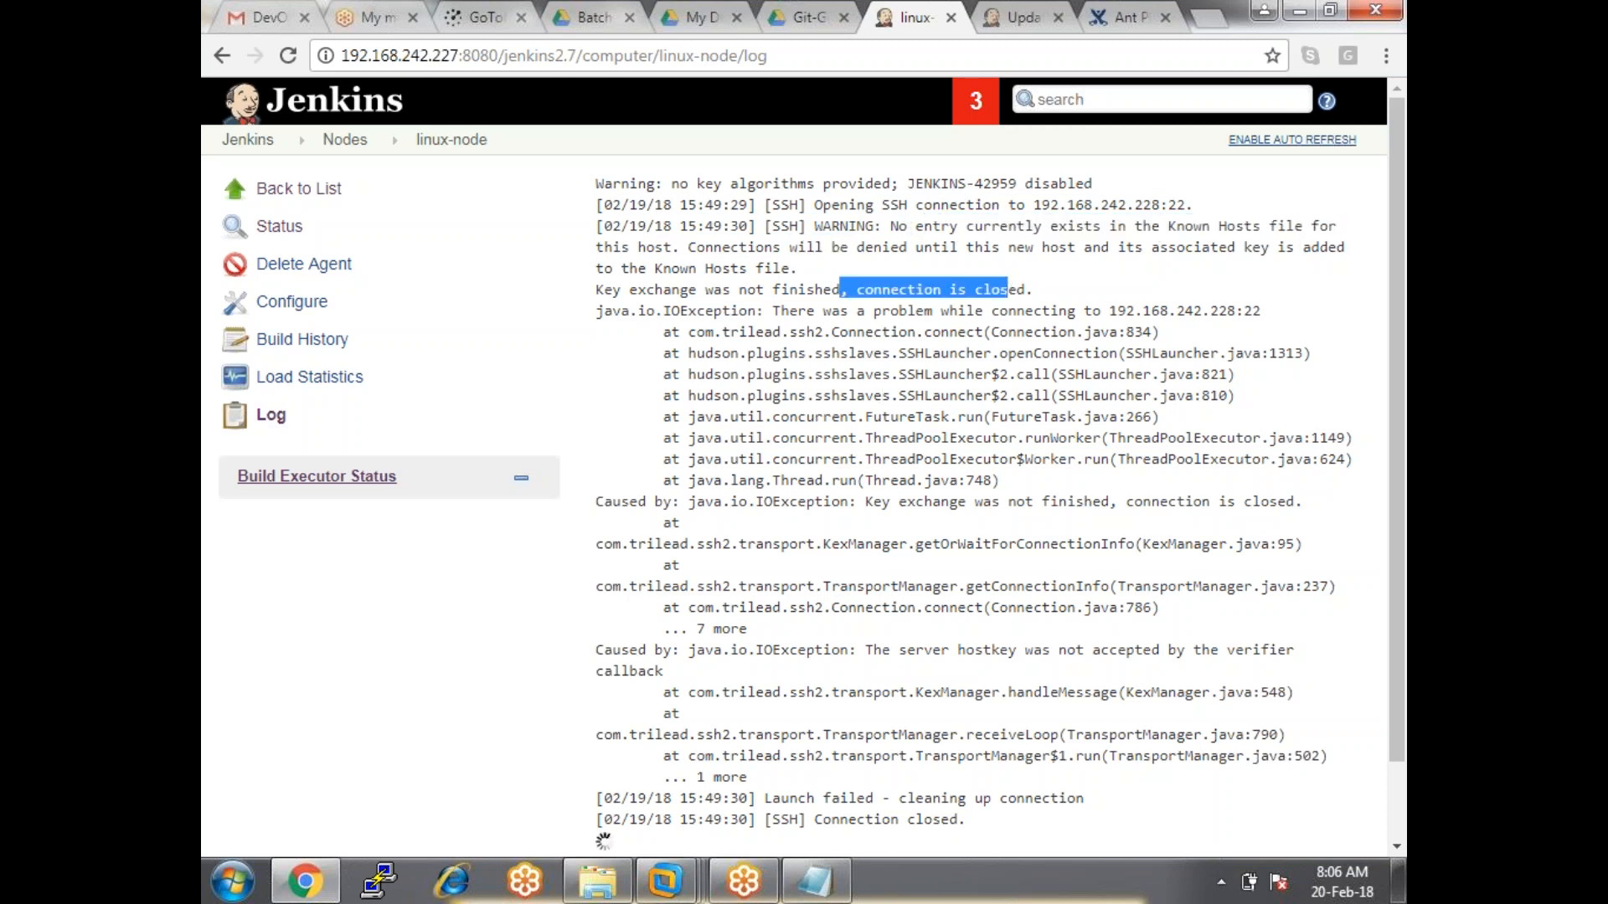
left_click_drag(839, 529, 1170, 509)
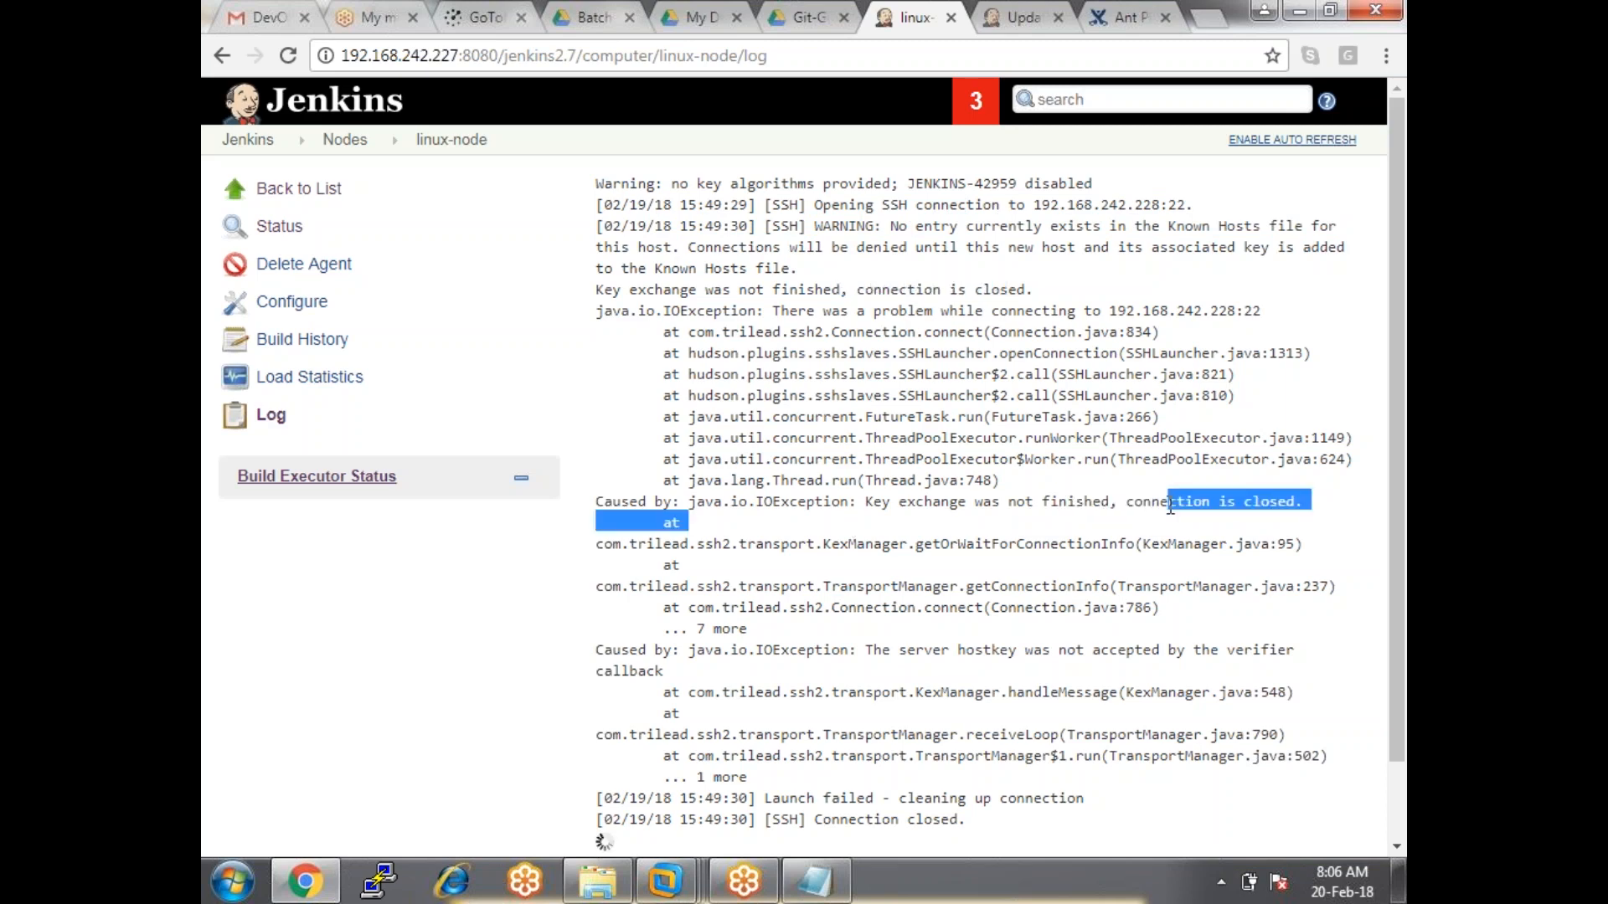
left_click(955, 411)
Highlight the key exchange failure and Known Hosts file note, then return to linux-node's page.
scroll(955, 411, "down", 2)
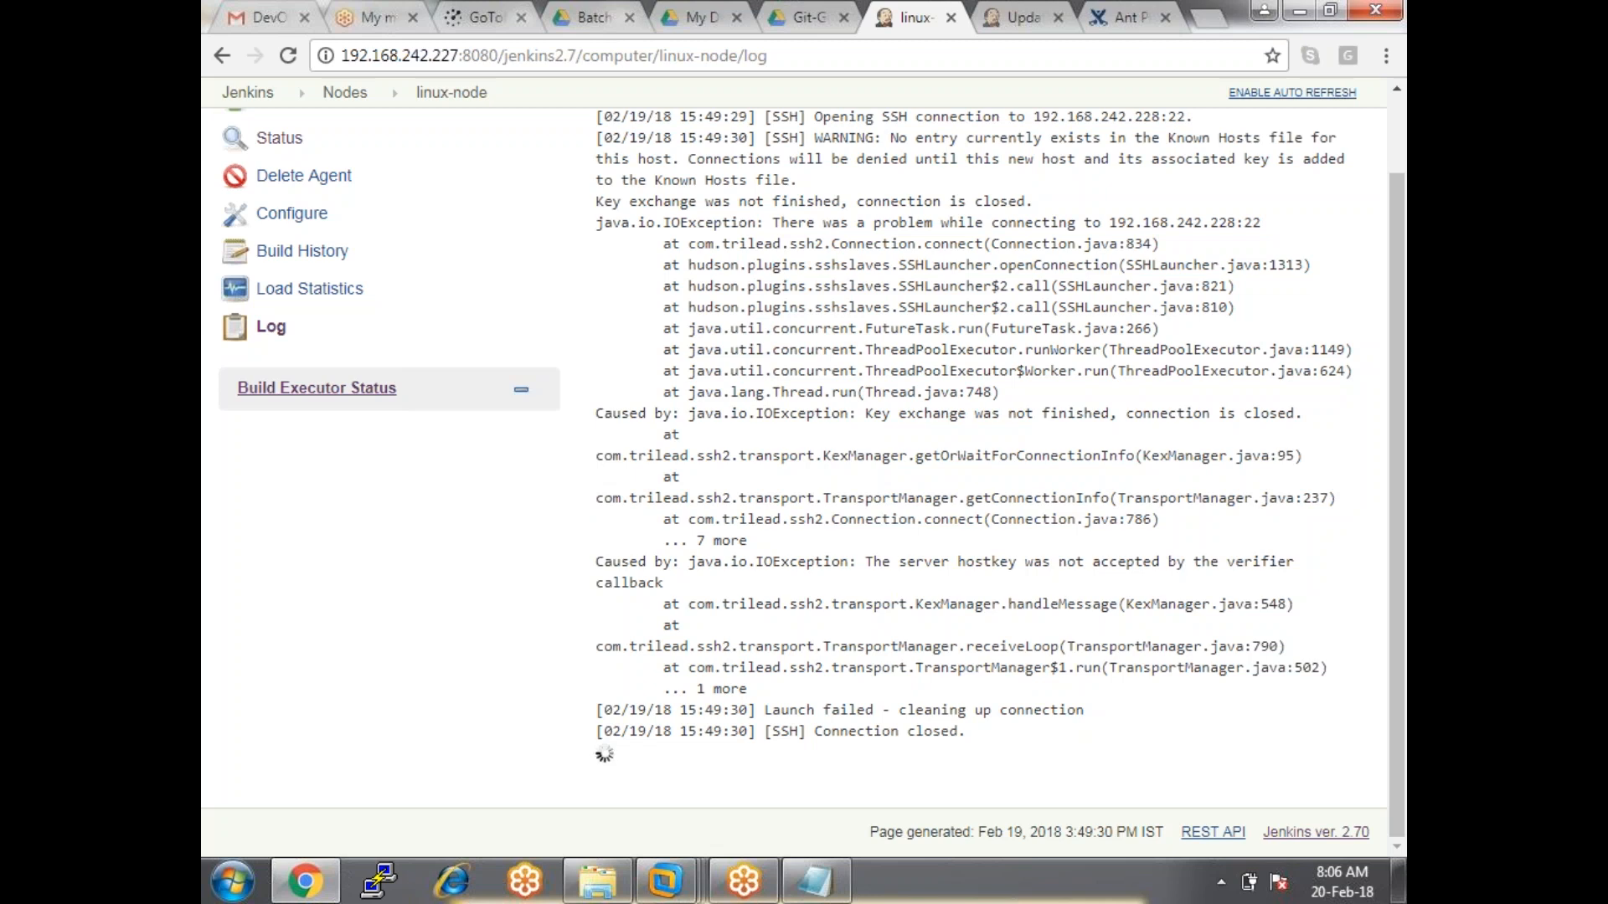
left_click_drag(629, 201, 1043, 211)
left_click_drag(772, 159, 1090, 178)
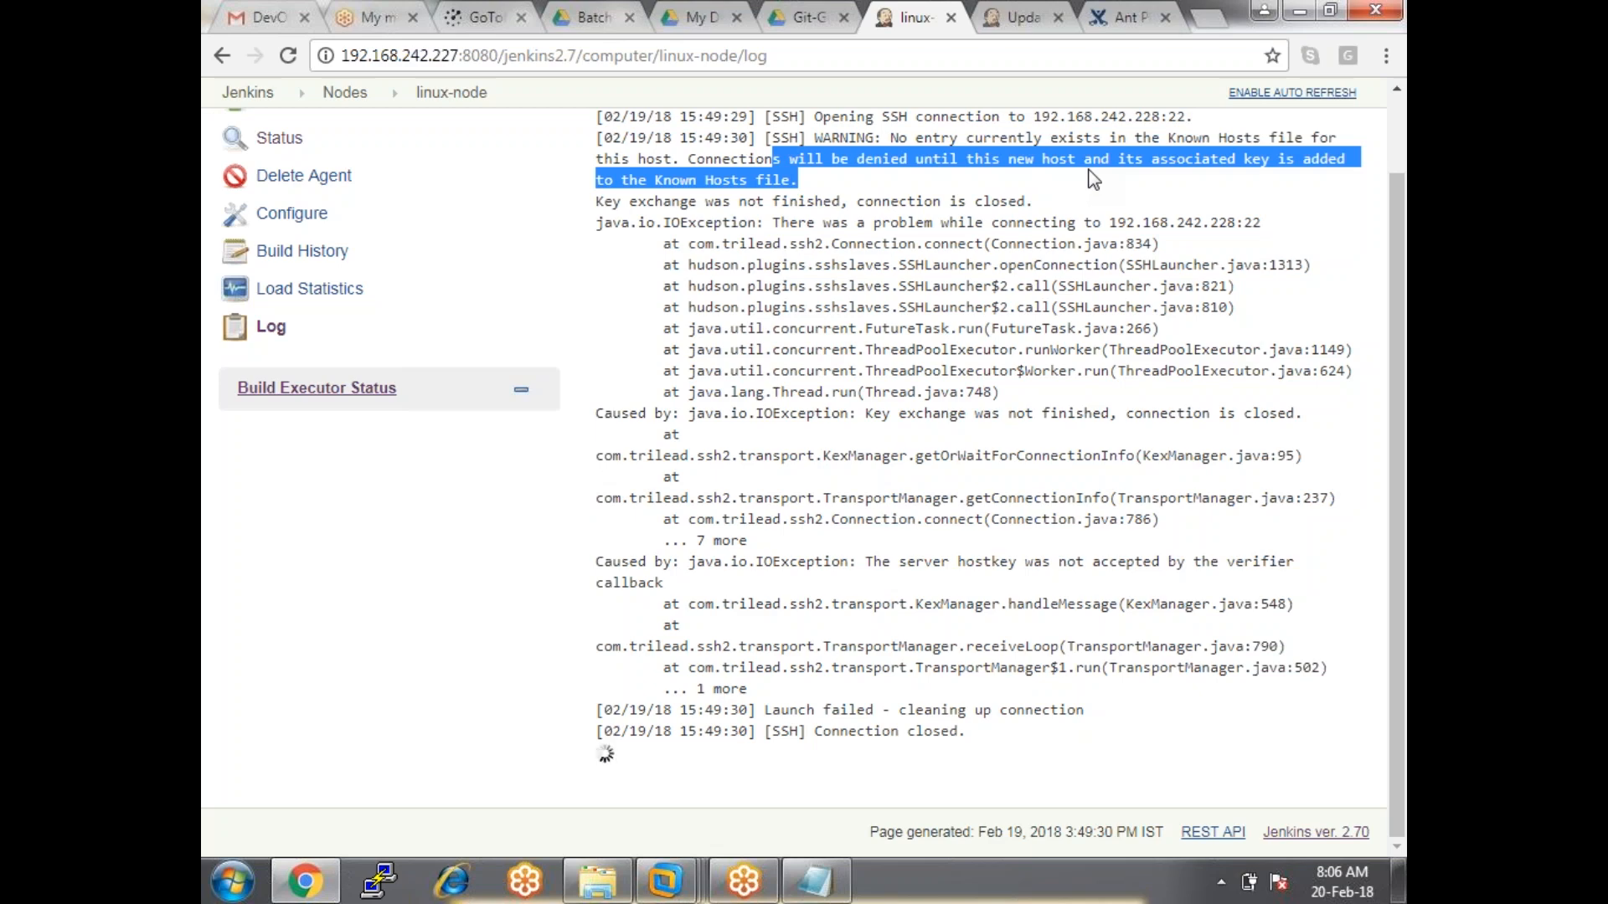
left_click(1093, 179)
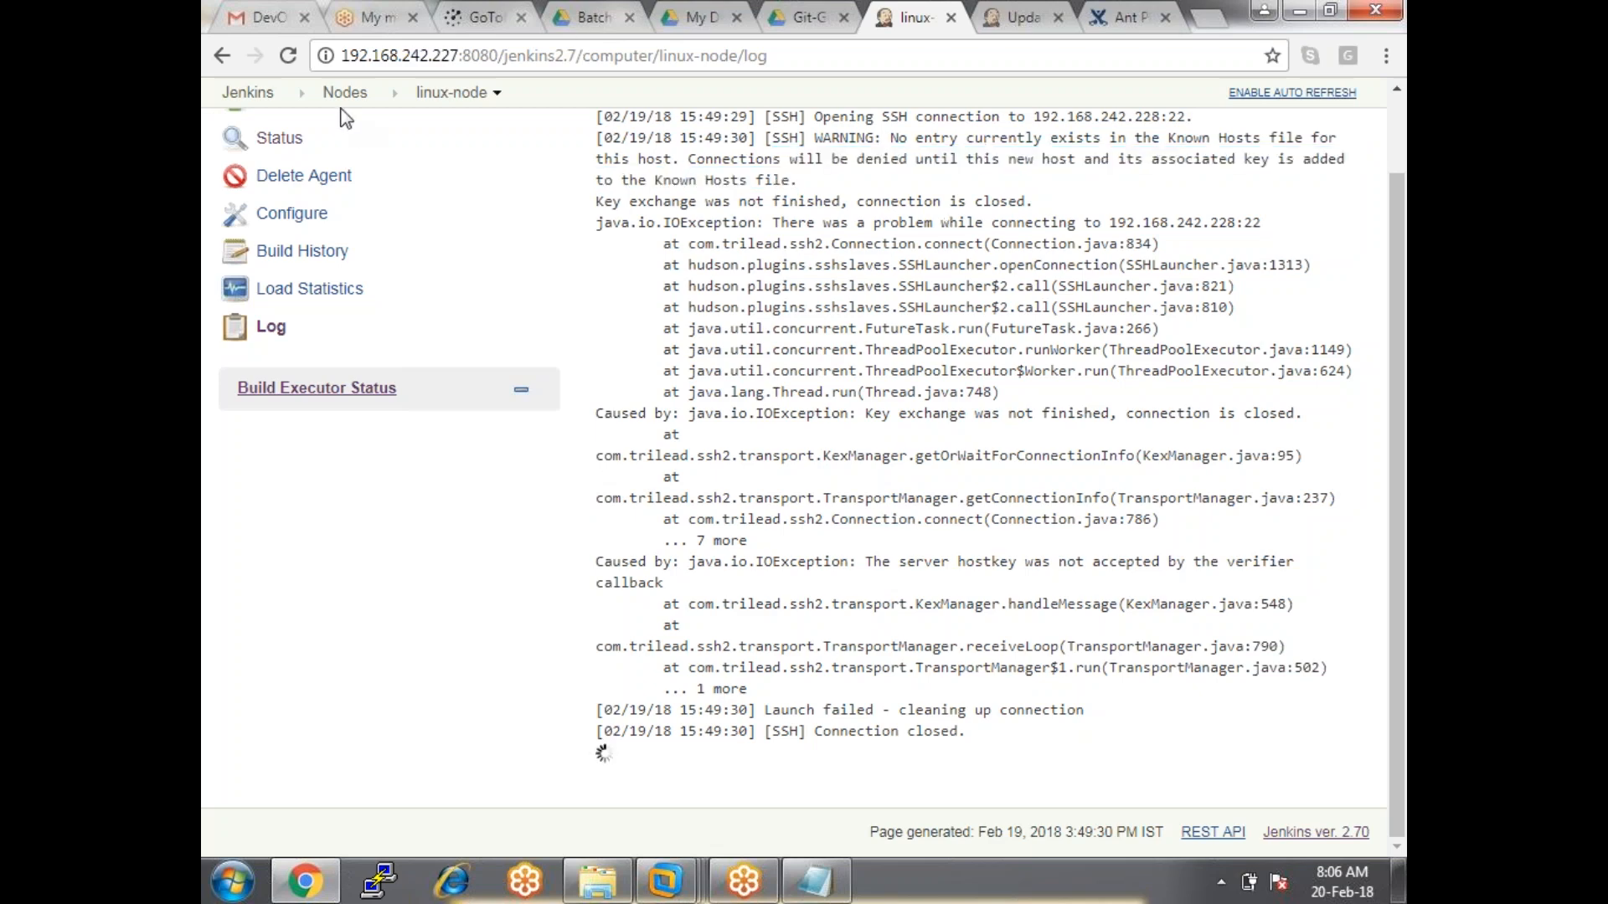
left_click(449, 96)
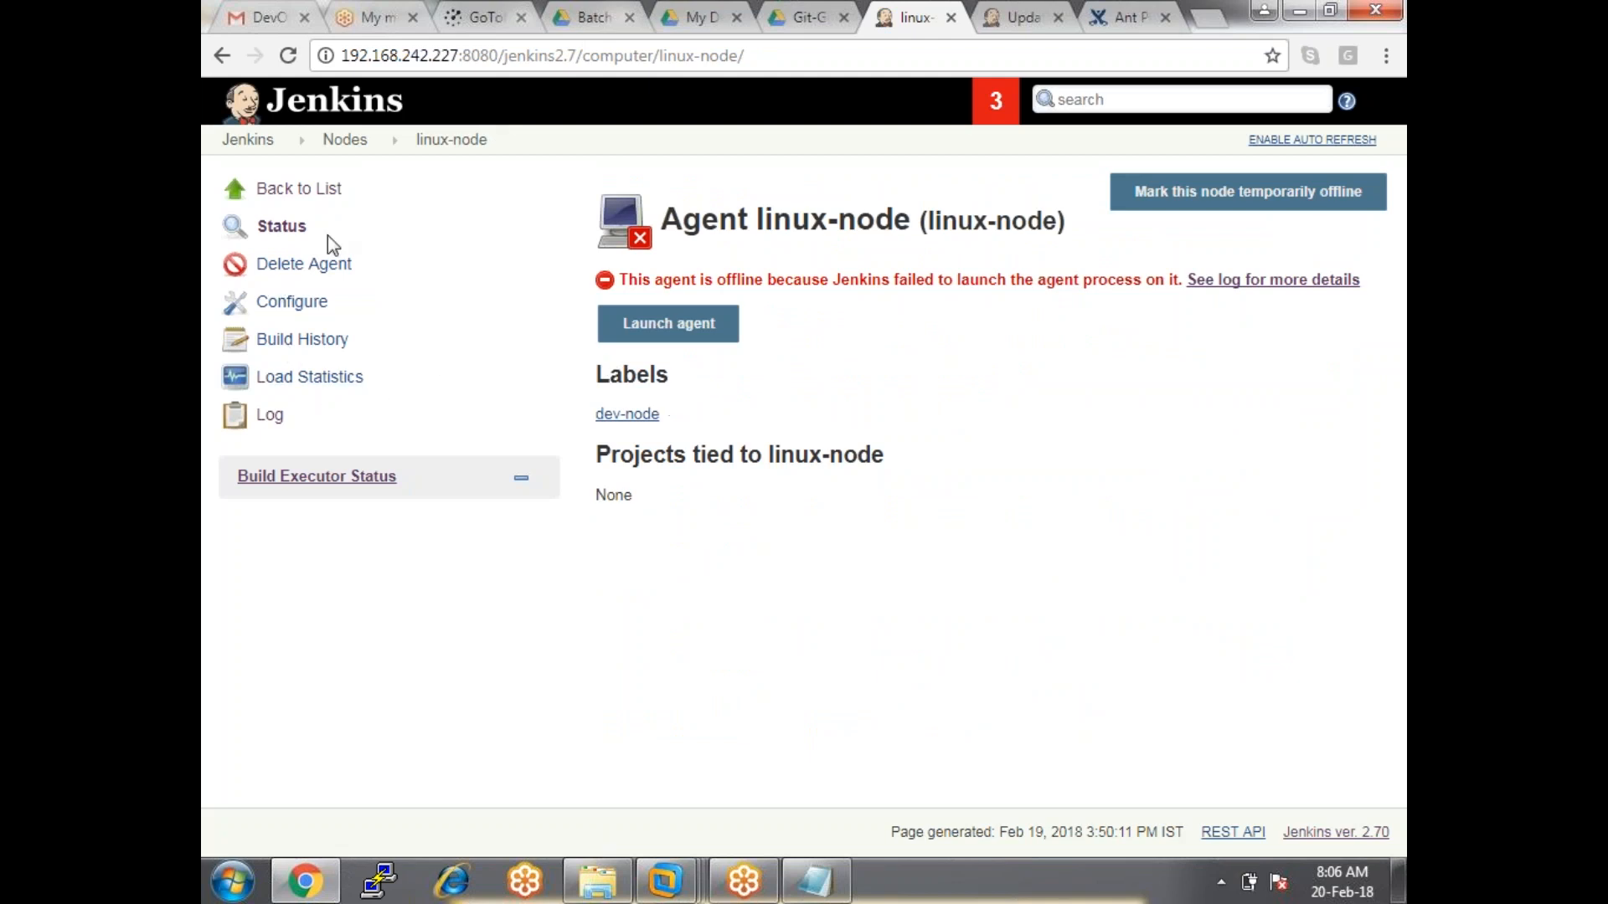
Set linux-node's Host Key Verification Strategy to Non verifying and save.
left_click(299, 302)
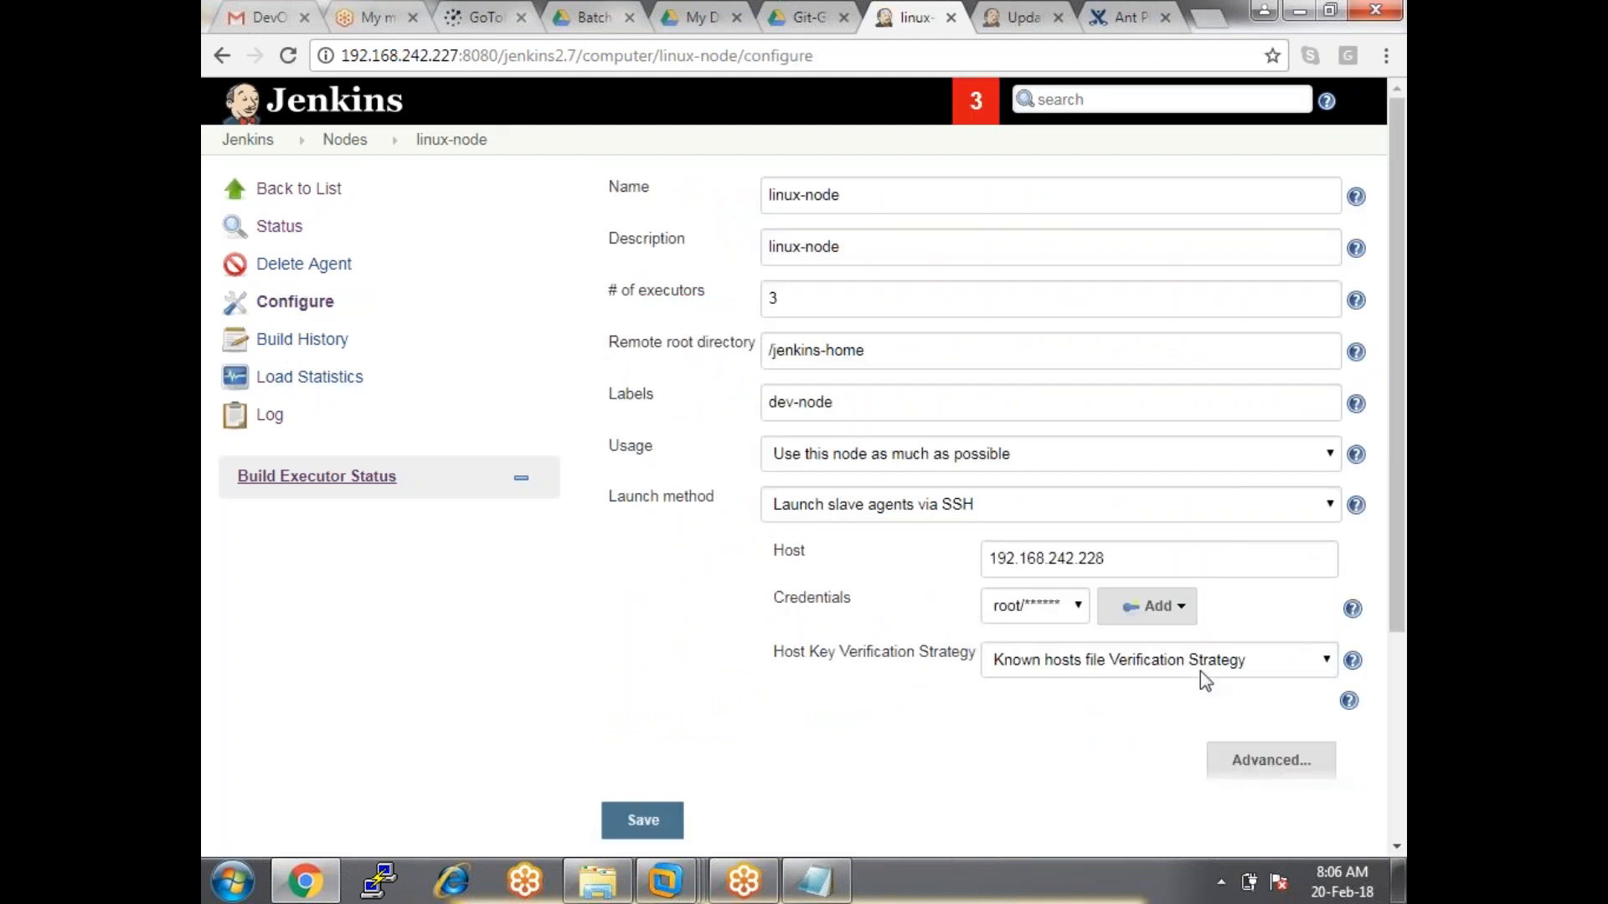
left_click(1186, 666)
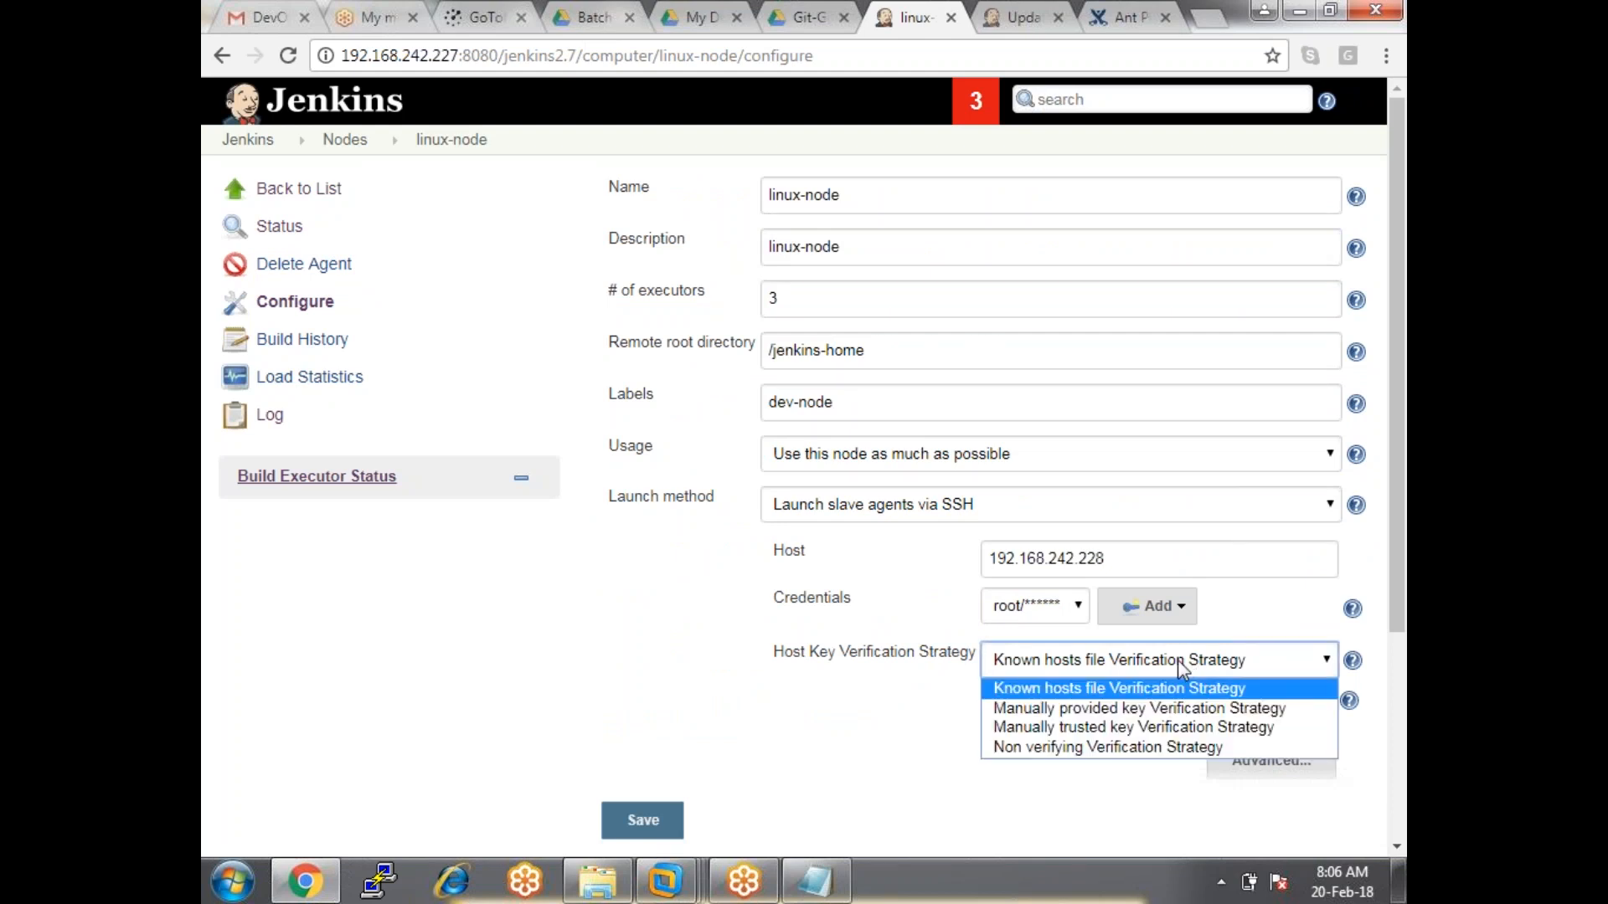
left_click(1153, 747)
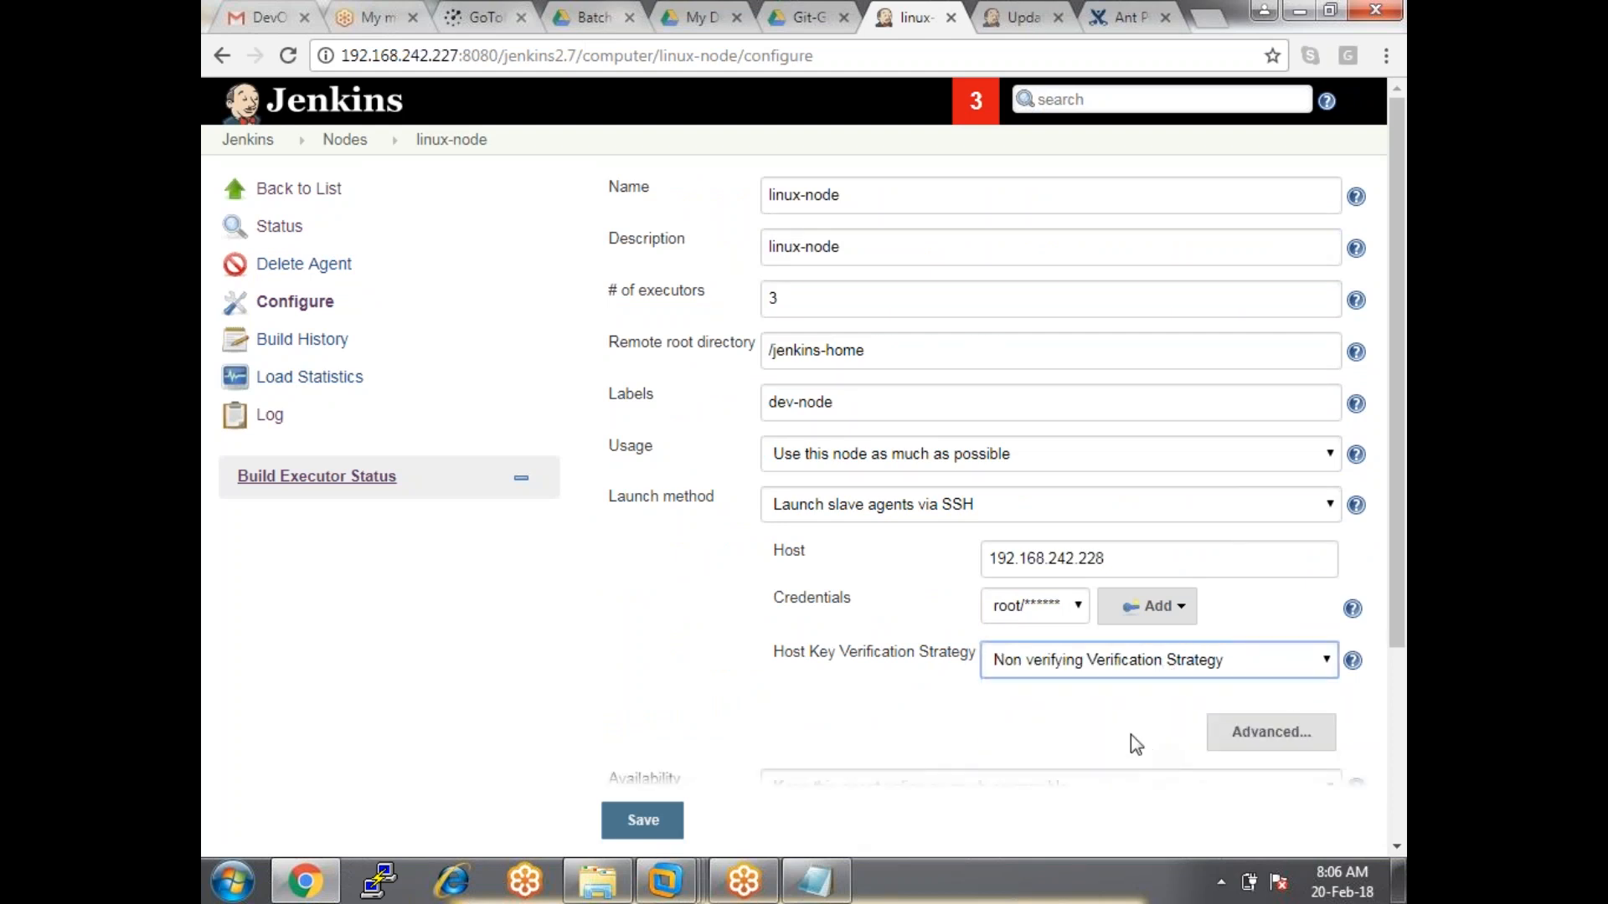
left_click(659, 822)
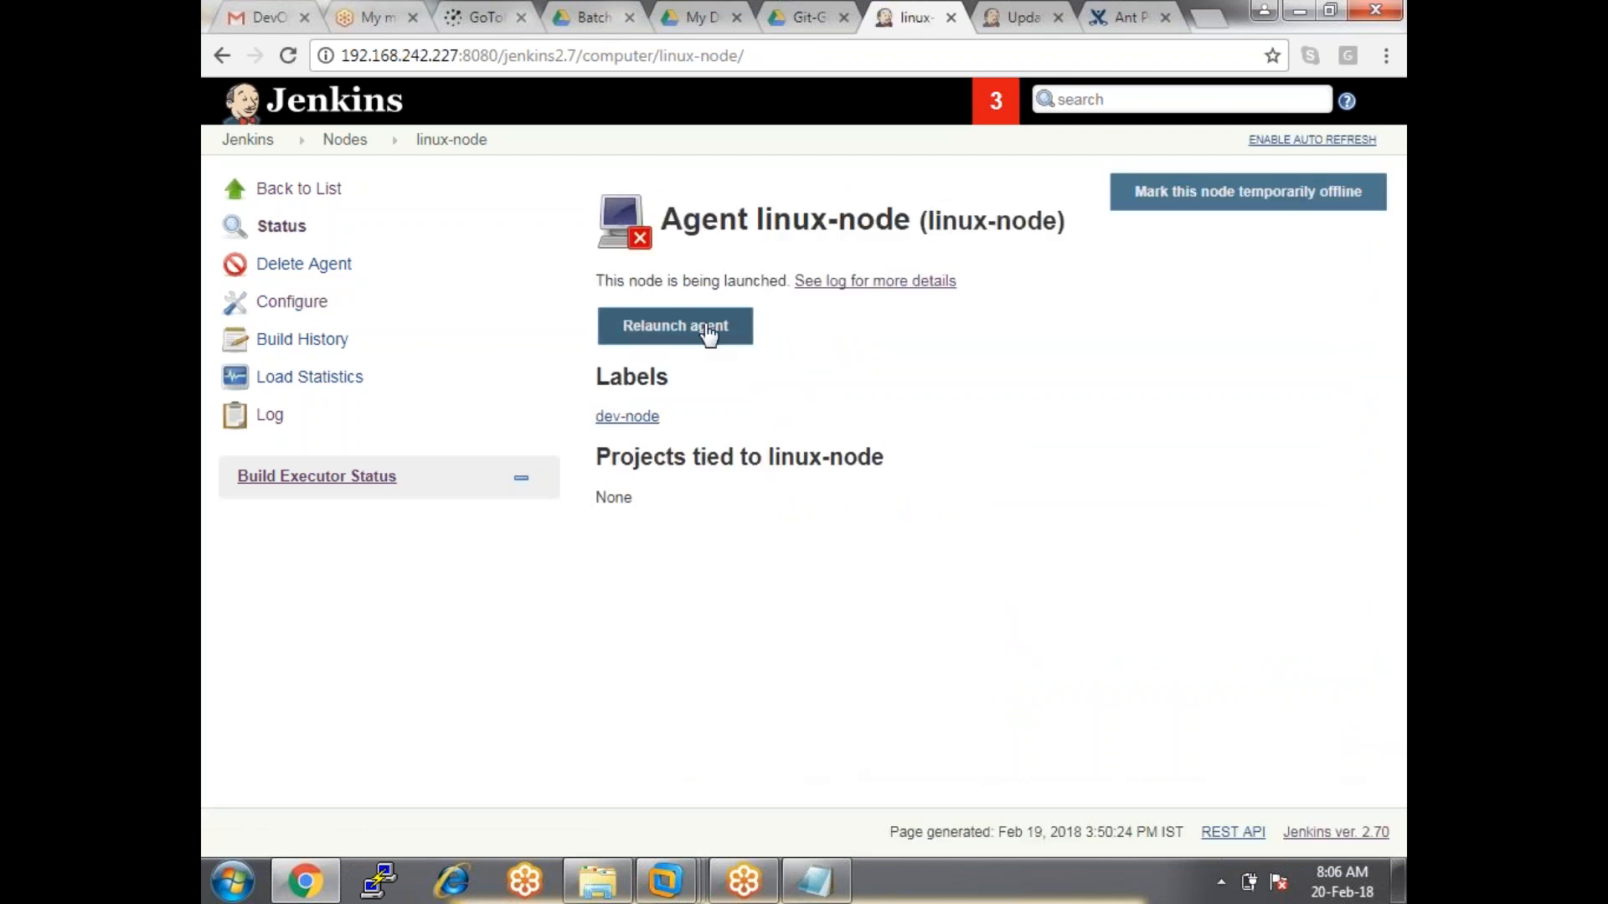
Relaunch the agent, check the /usr/java/latest Java lookup in the log, and return to its page.
left_click(707, 333)
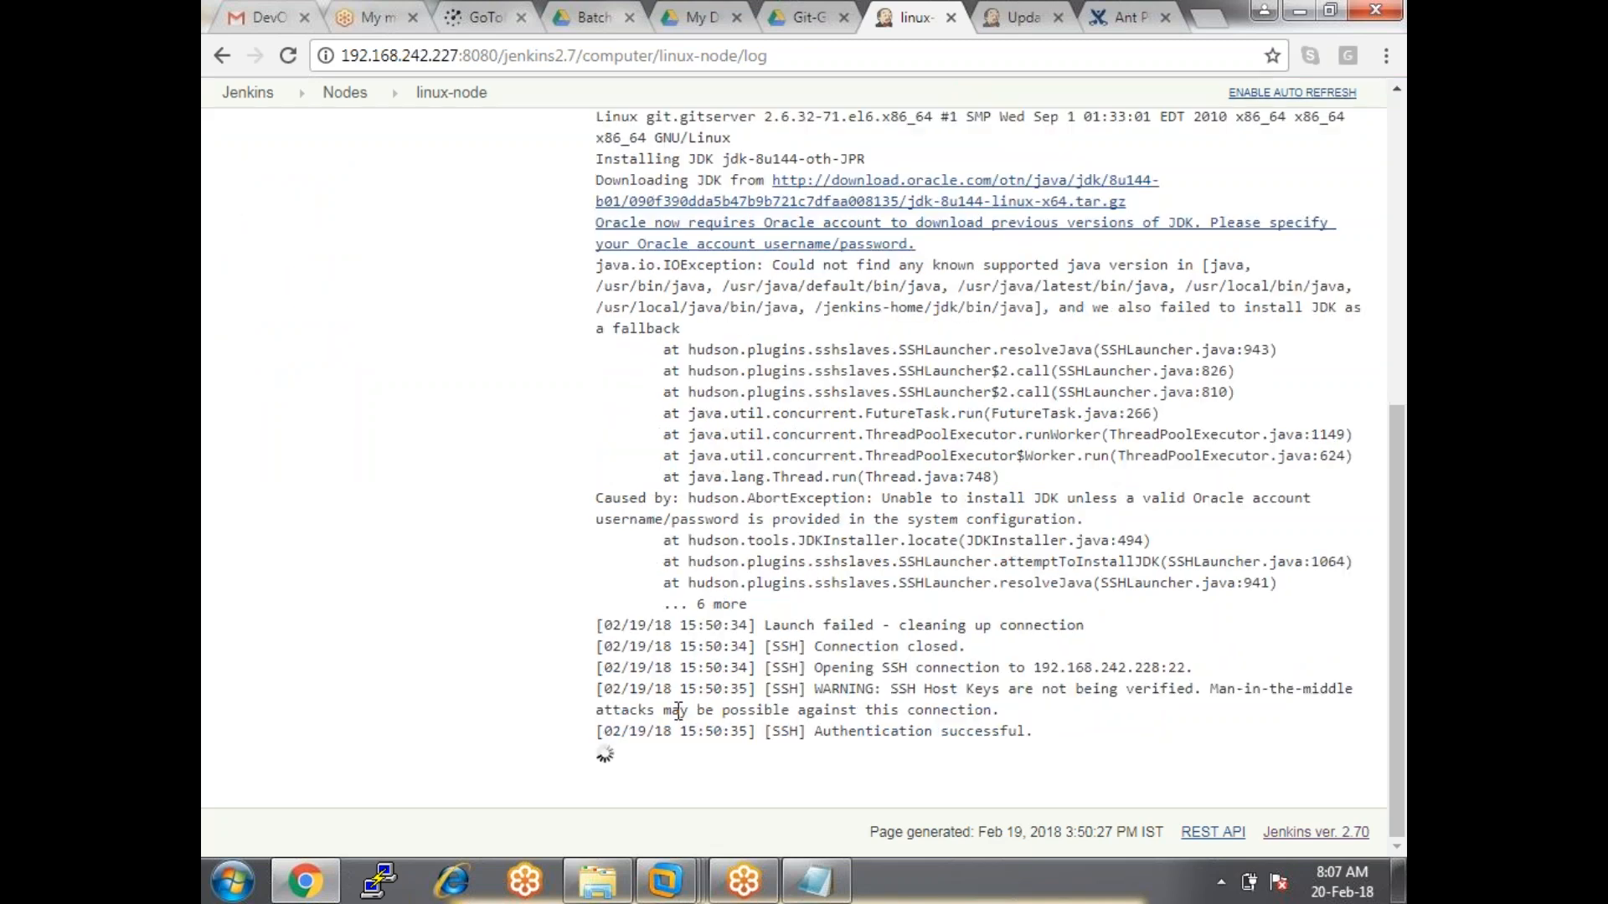
scroll(802, 482, "up", 20)
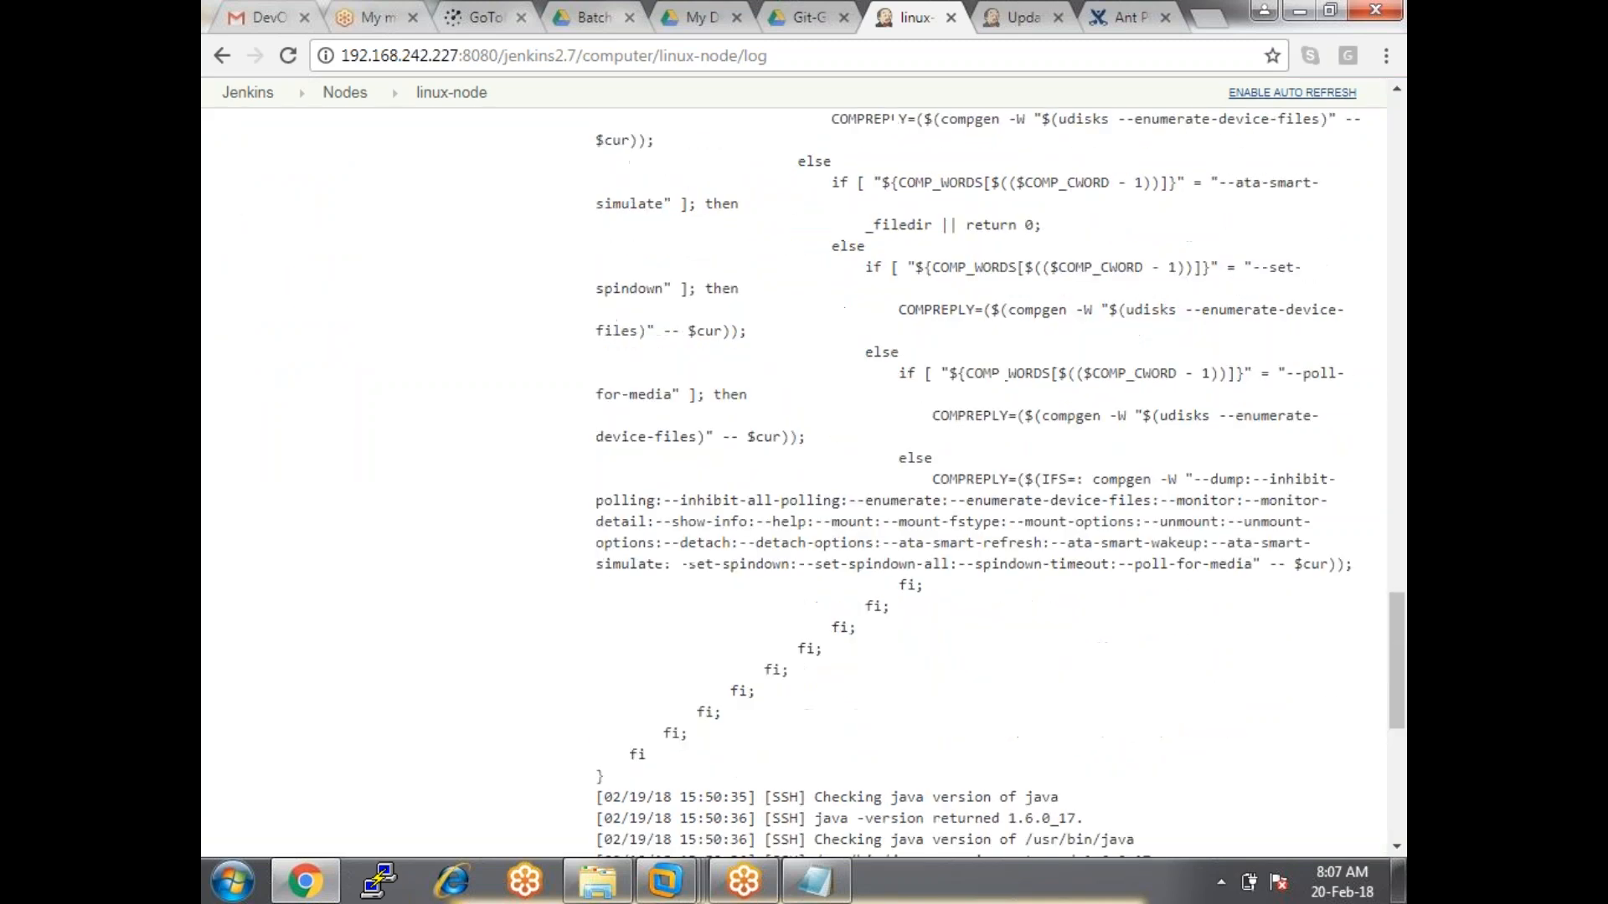
scroll(978, 226, "up", 15)
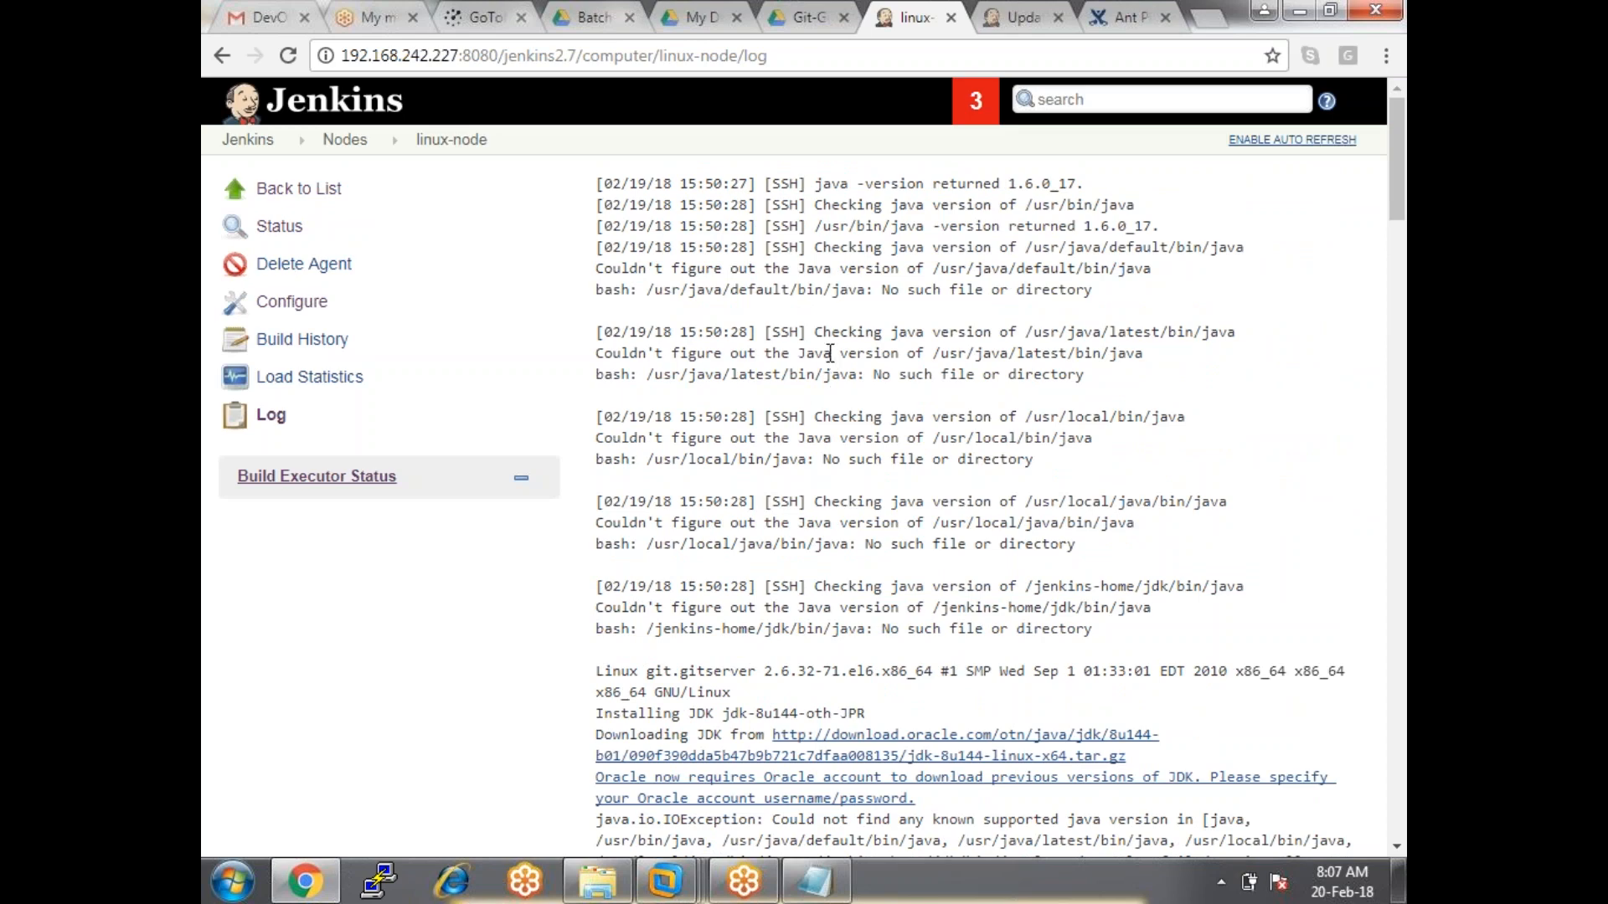
left_click_drag(814, 331, 1334, 340)
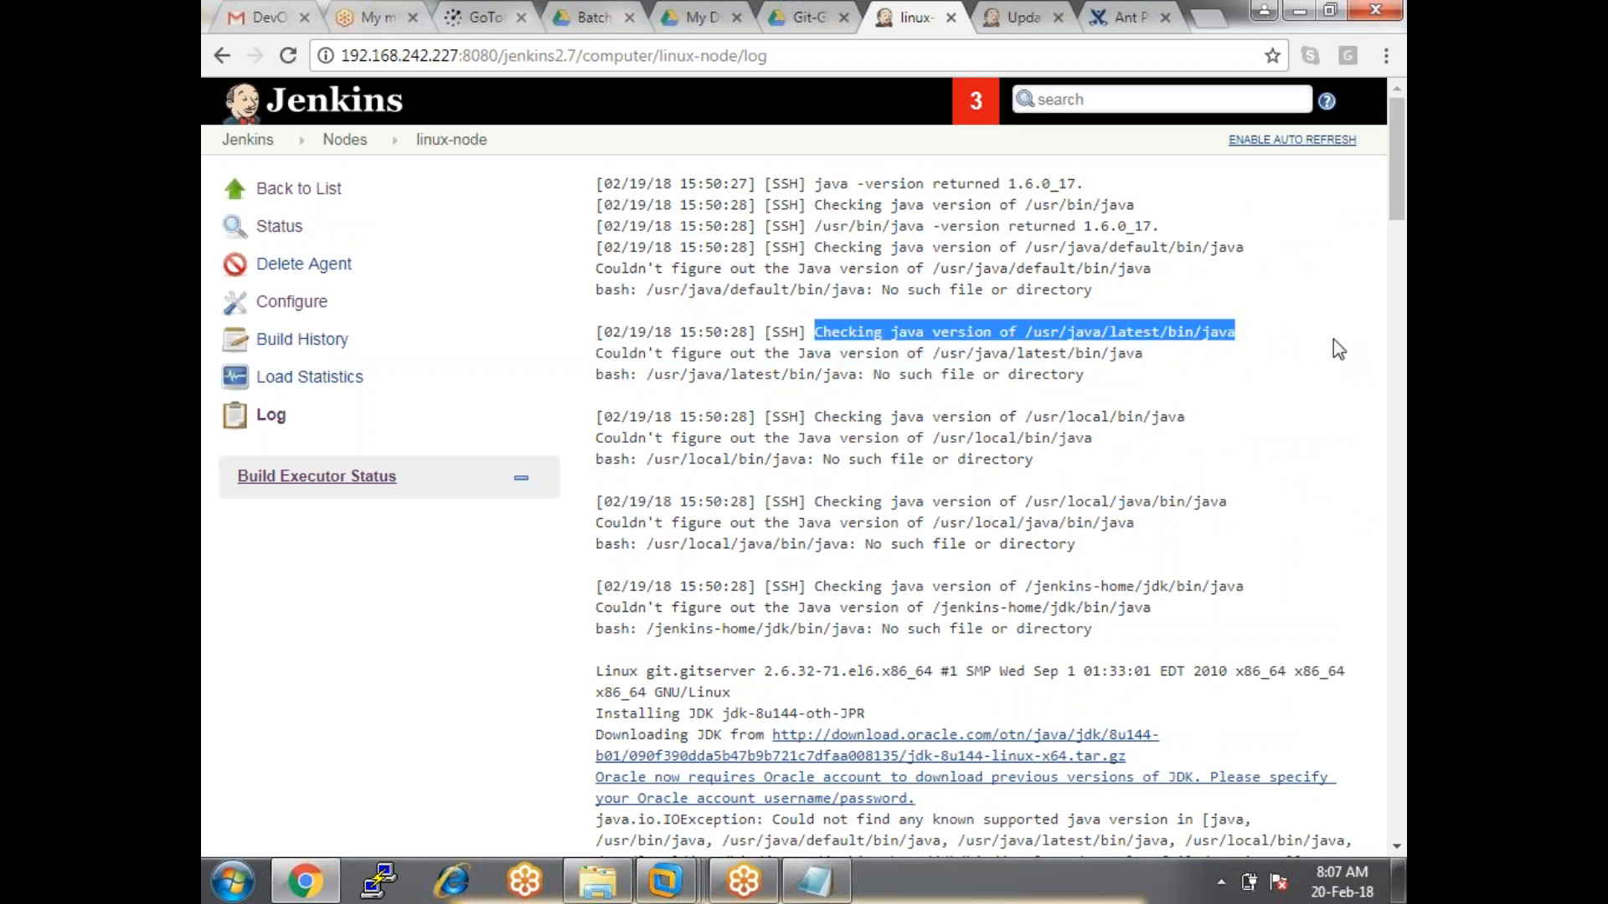
scroll(1149, 515, "down", 10)
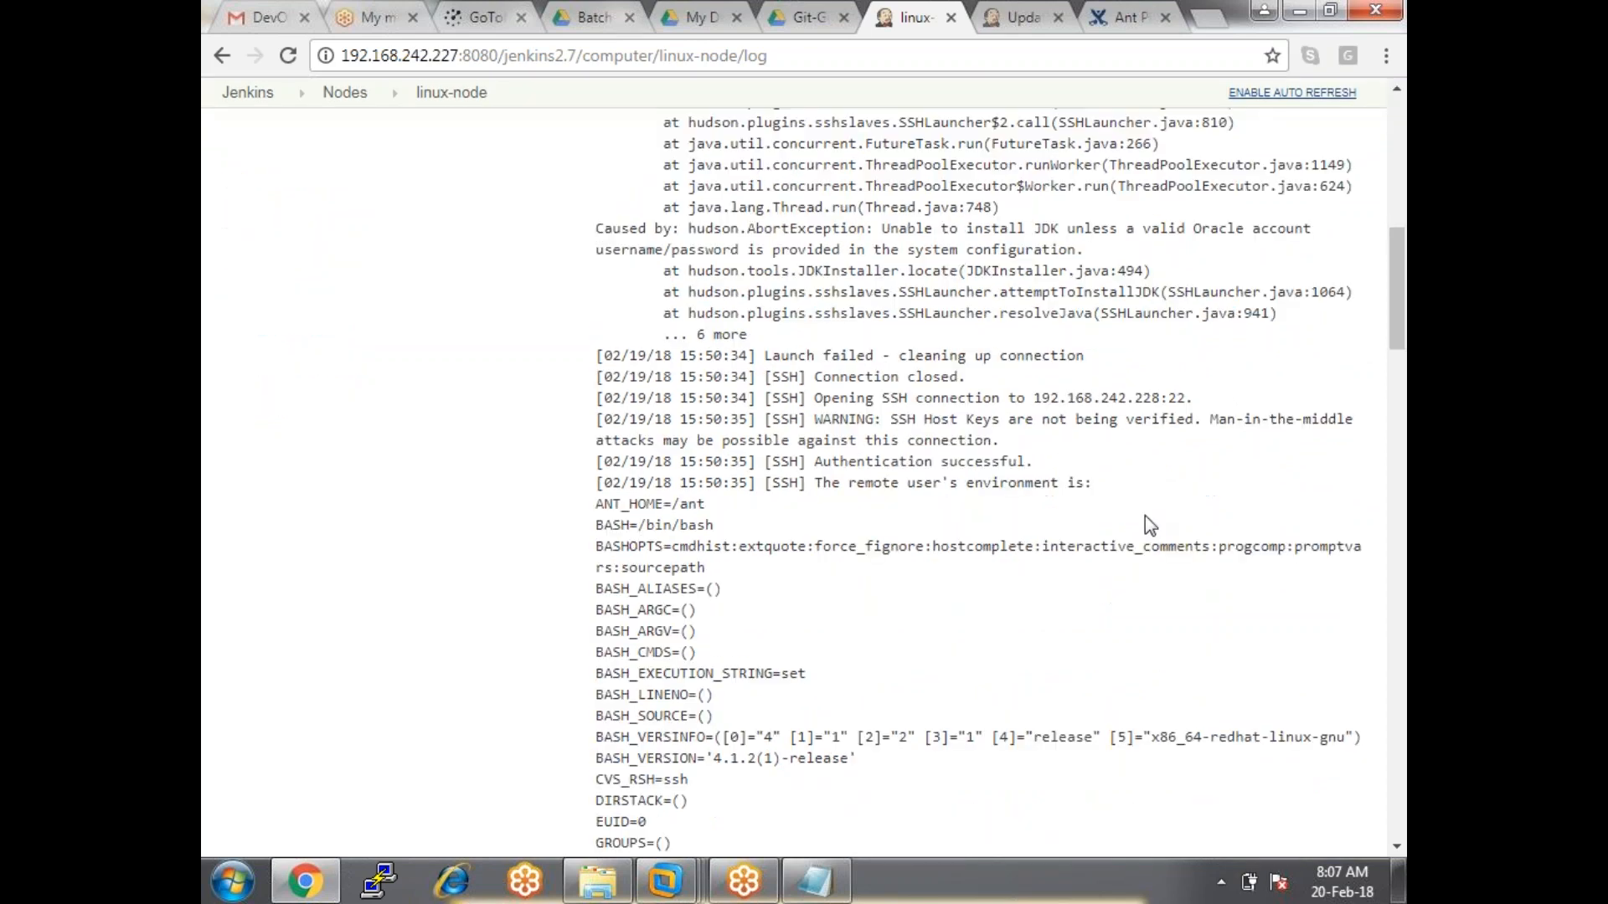
scroll(1144, 515, "down", 20)
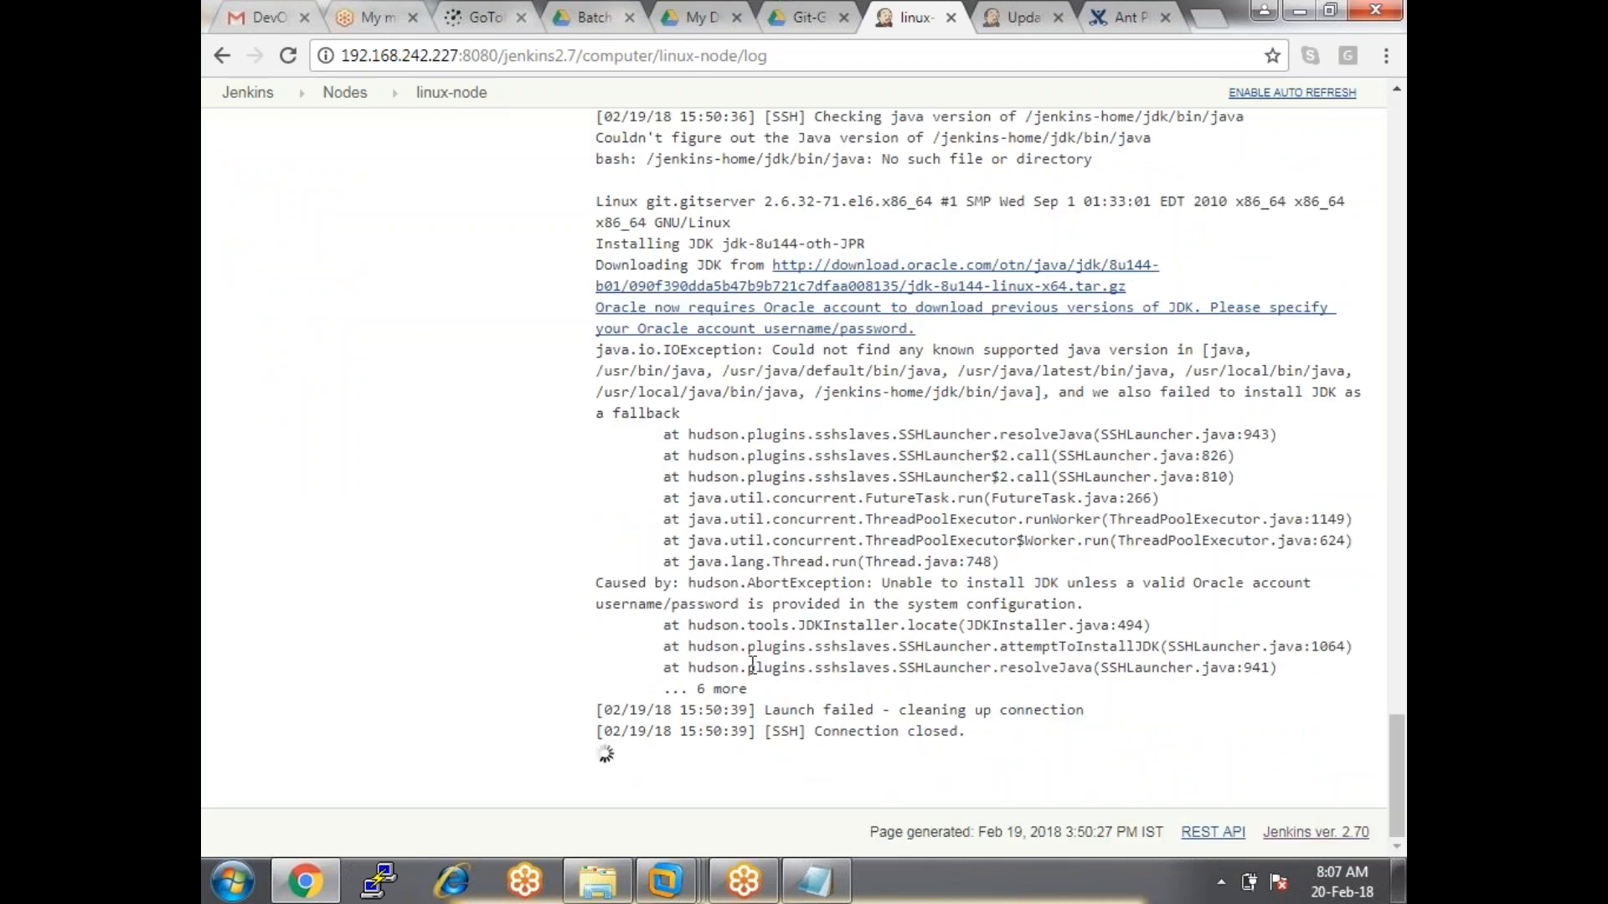
scroll(716, 672, "up", 1)
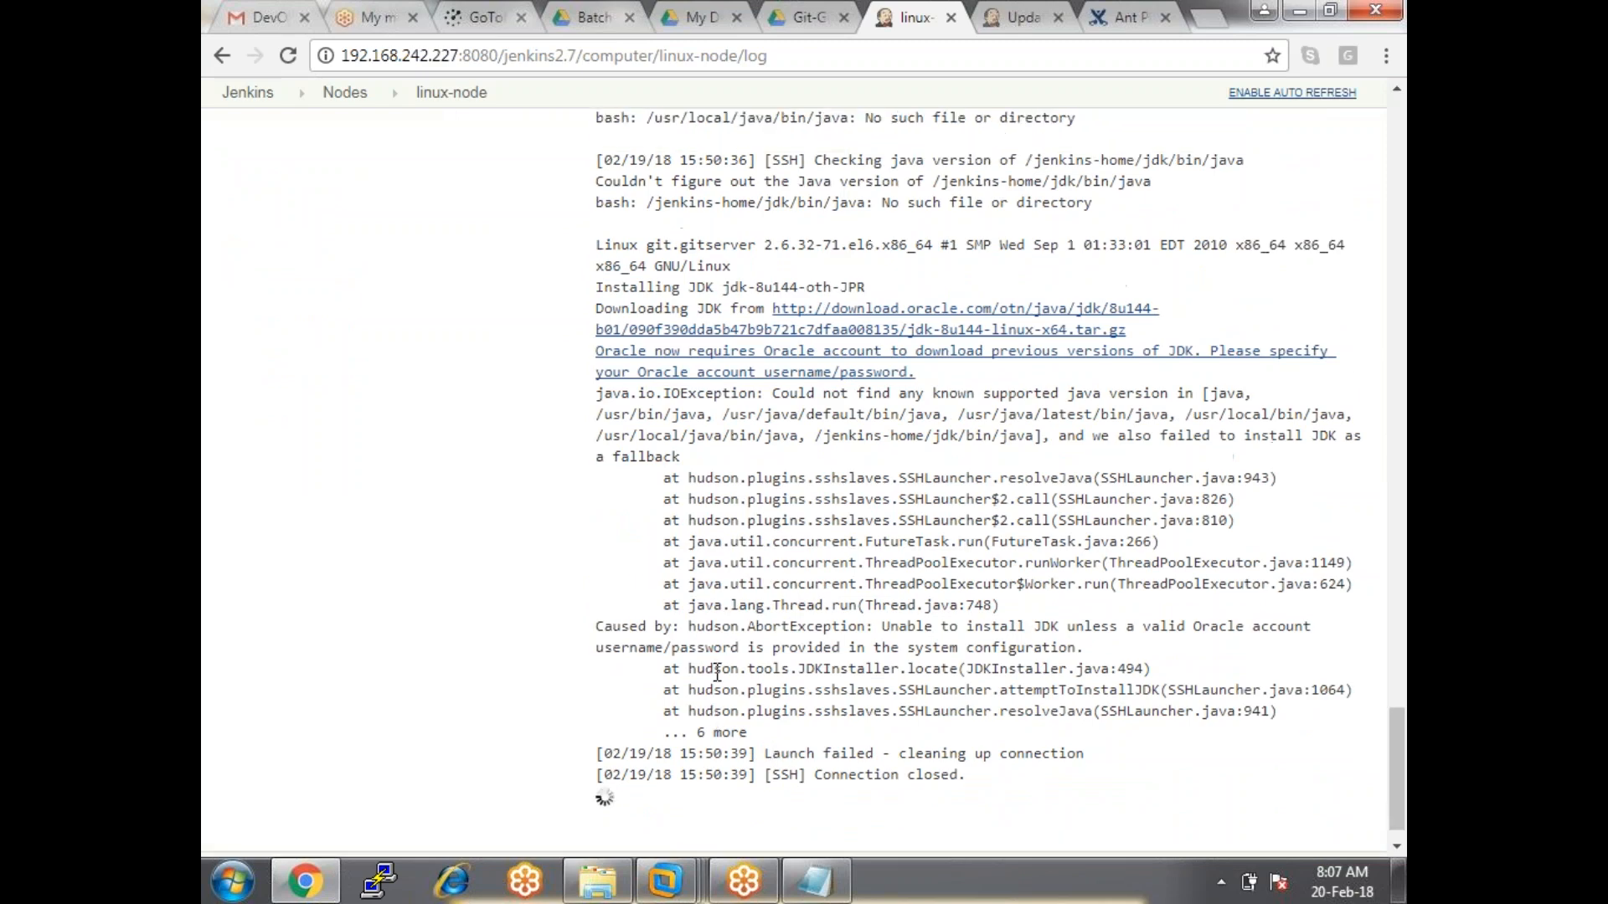
scroll(717, 672, "up", 20)
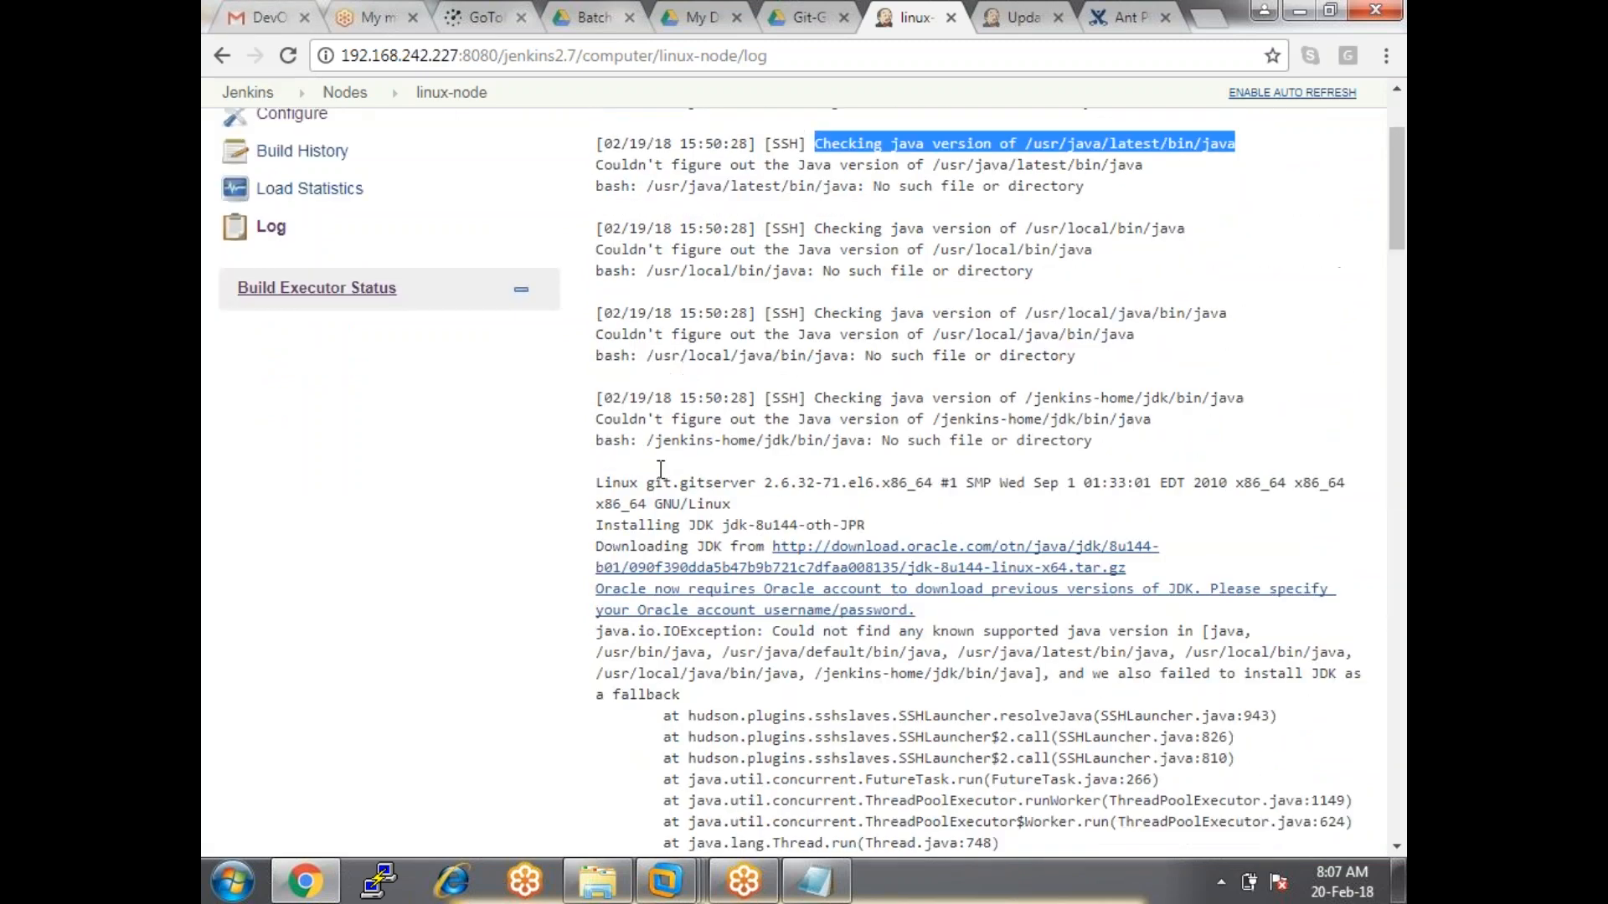
scroll(586, 369, "up", 4)
left_click(457, 139)
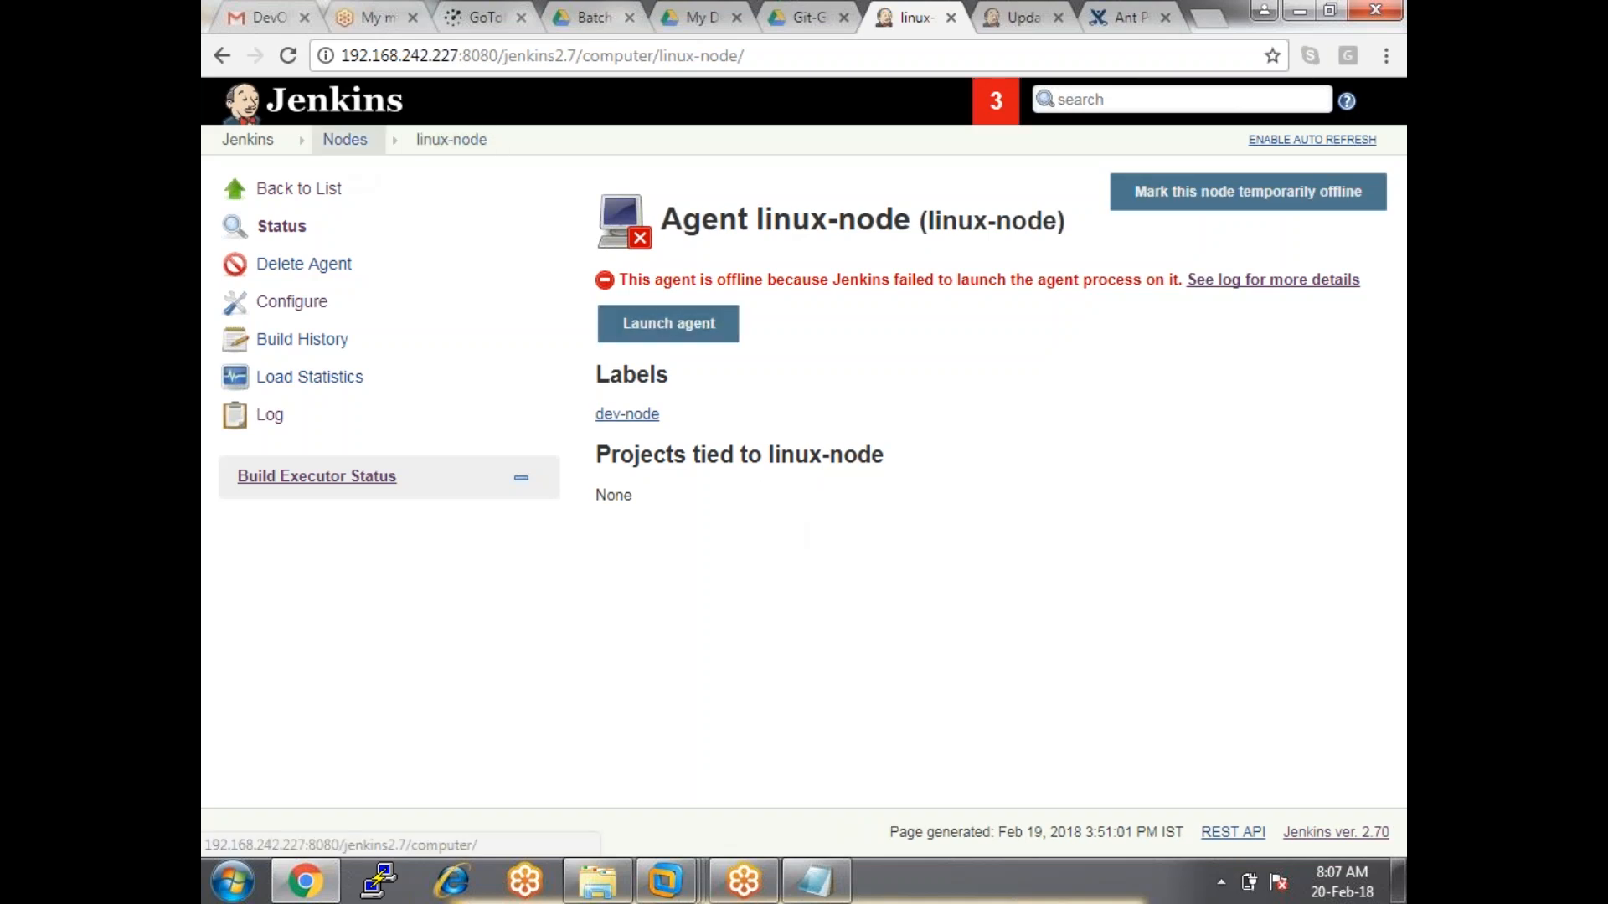
Open linux-node from the Nodes list and launch it again.
left_click(345, 139)
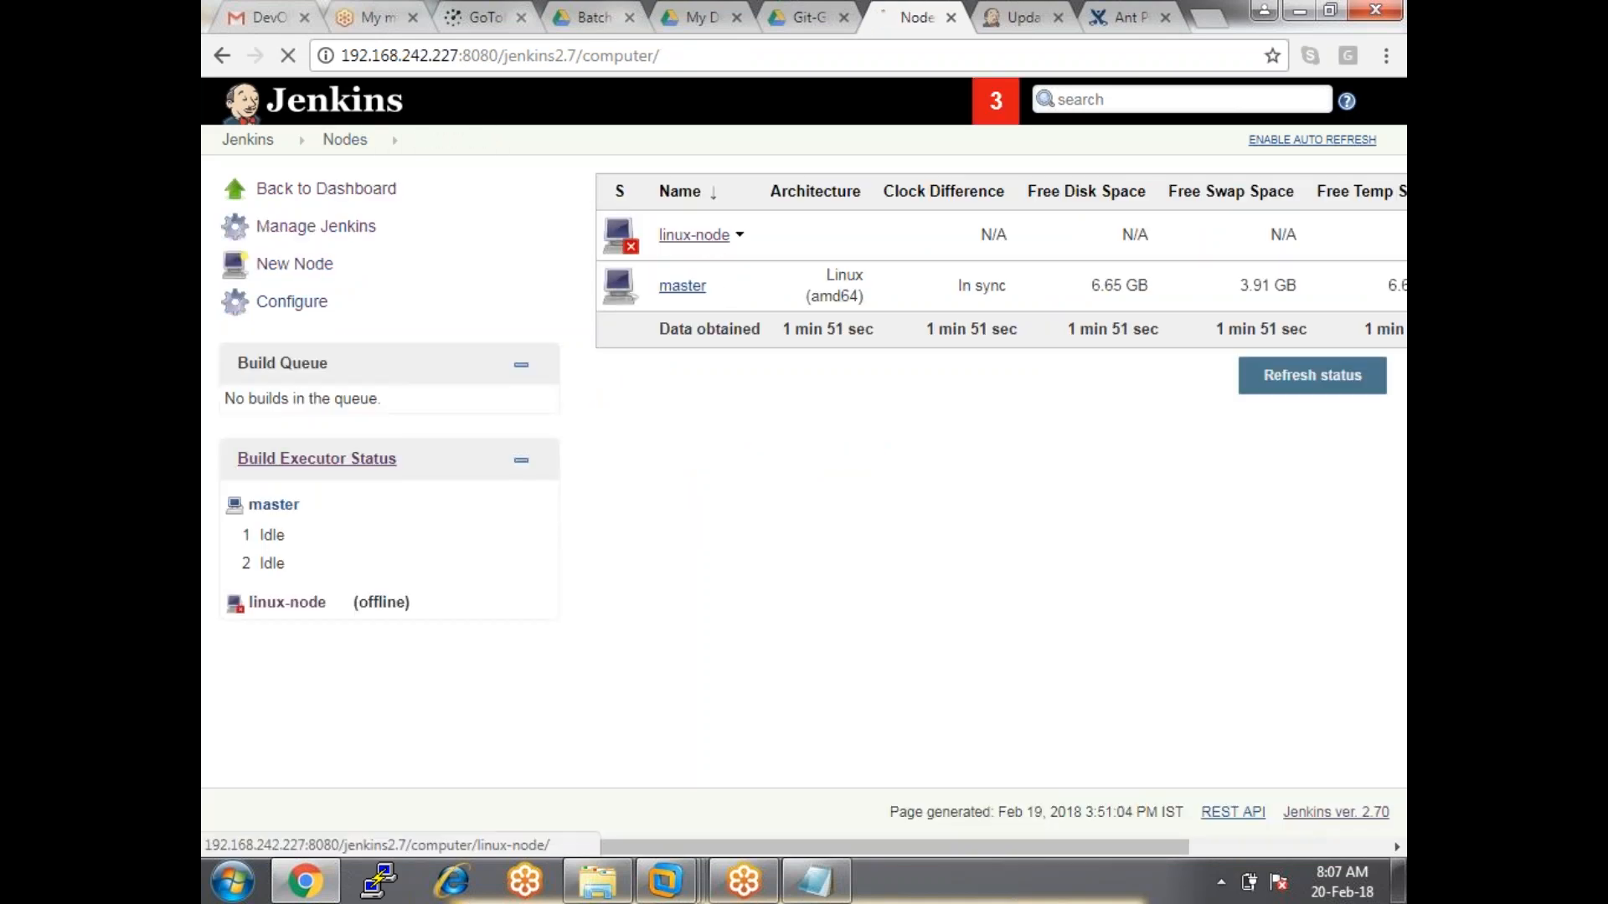
left_click(712, 239)
left_click(721, 330)
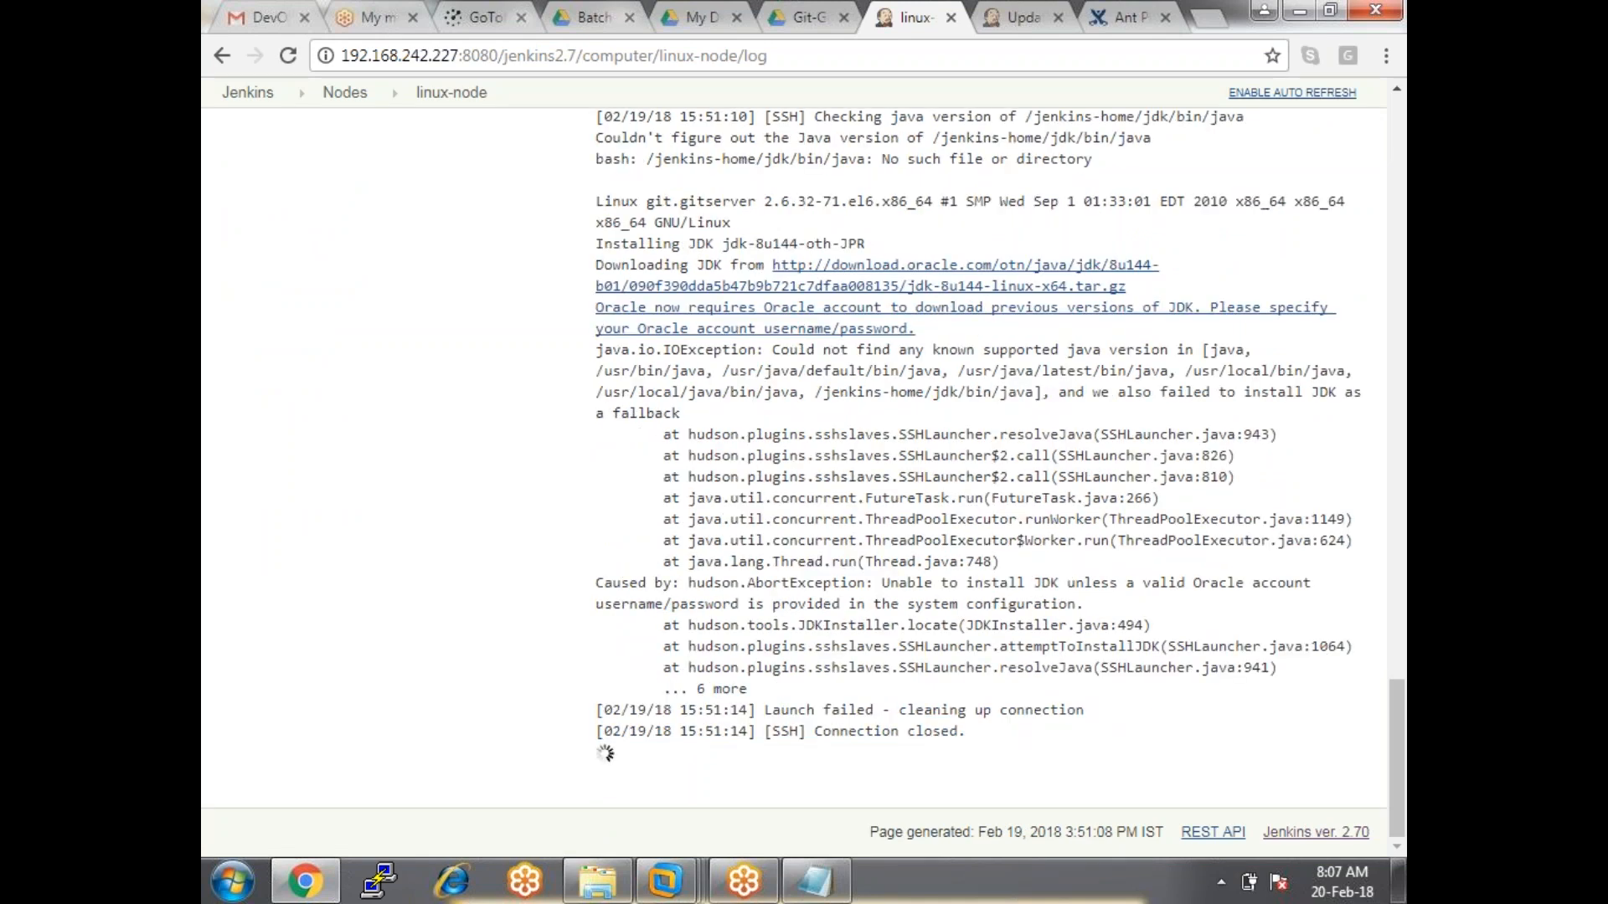
Highlight the Installing JDK, Launch failed and Oracle-account JDK install error lines in the log.
left_click_drag(765, 710, 1087, 713)
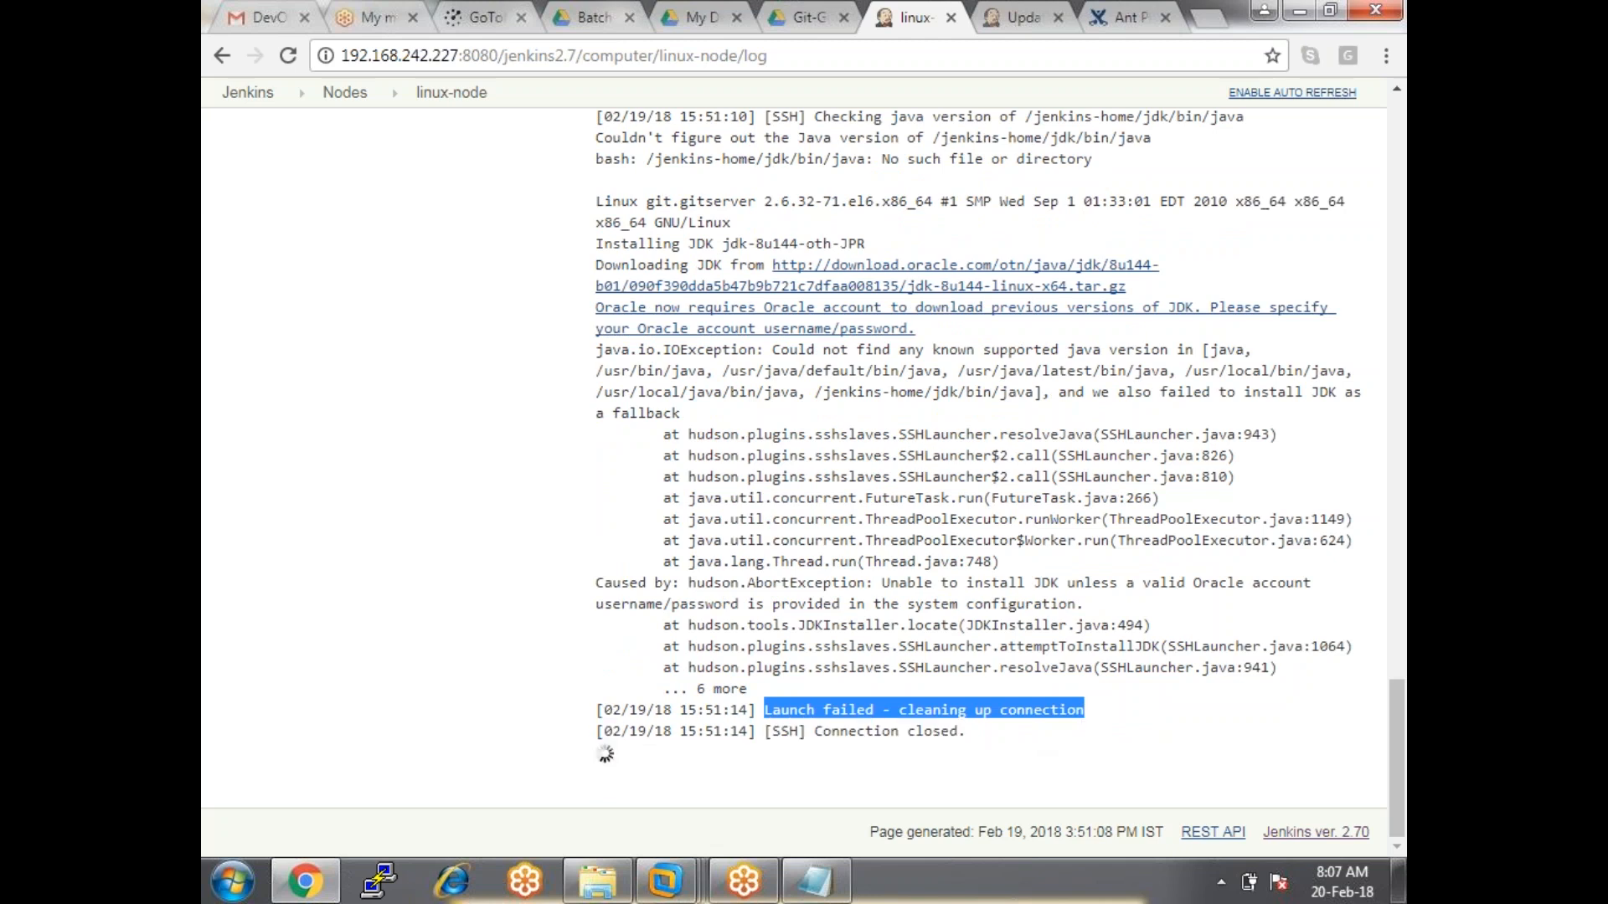
left_click_drag(595, 244, 884, 247)
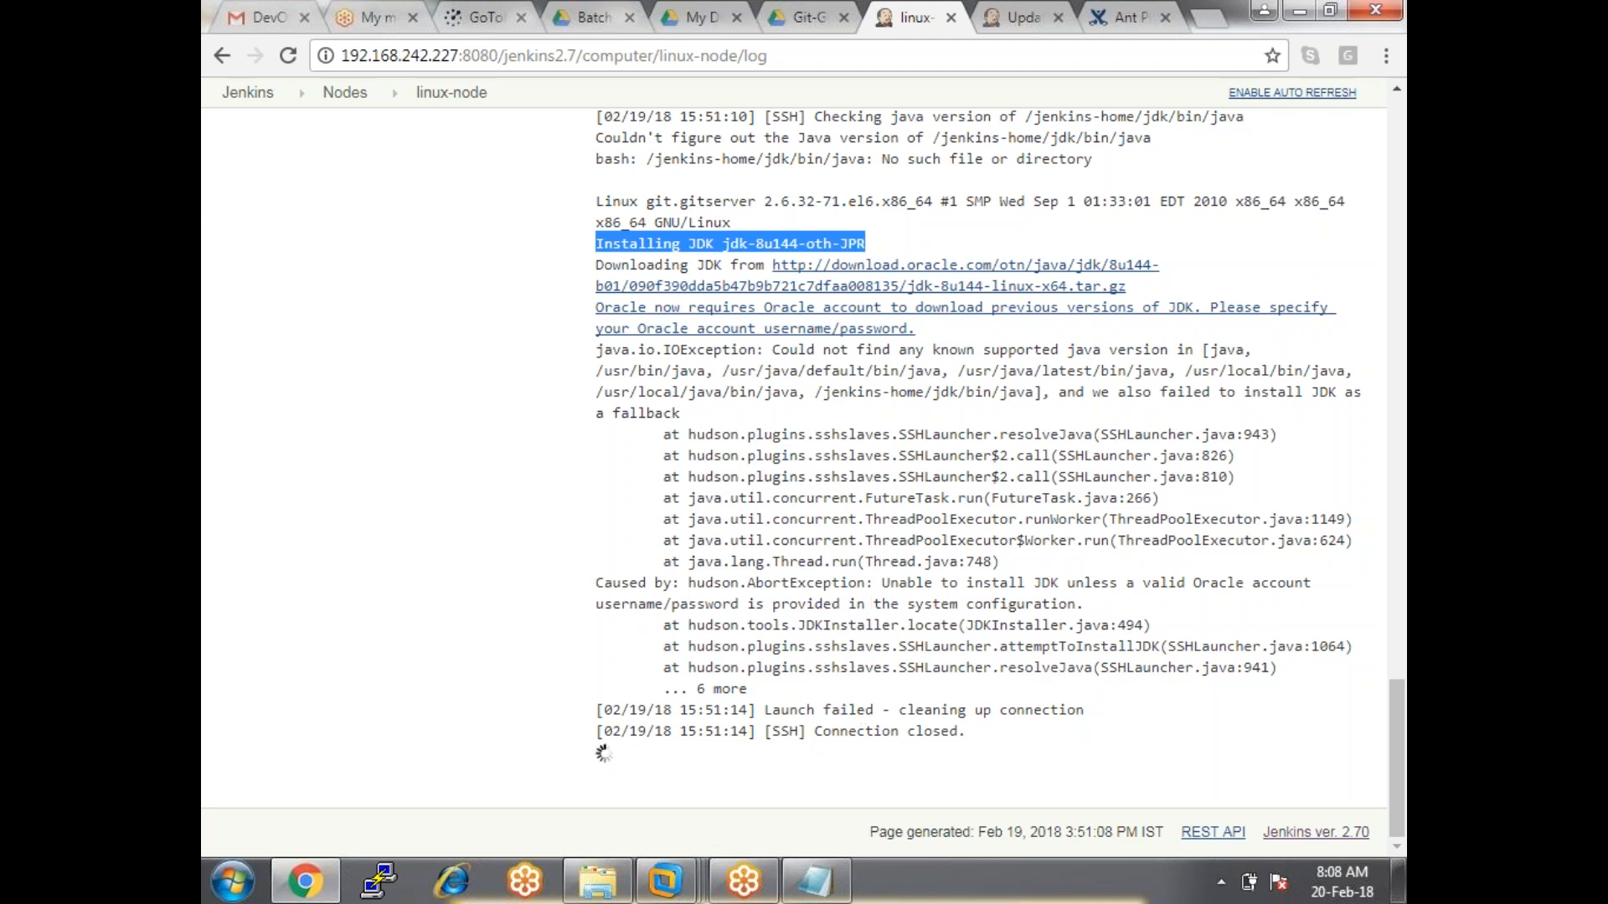
left_click_drag(606, 248, 946, 241)
left_click_drag(764, 710, 1106, 743)
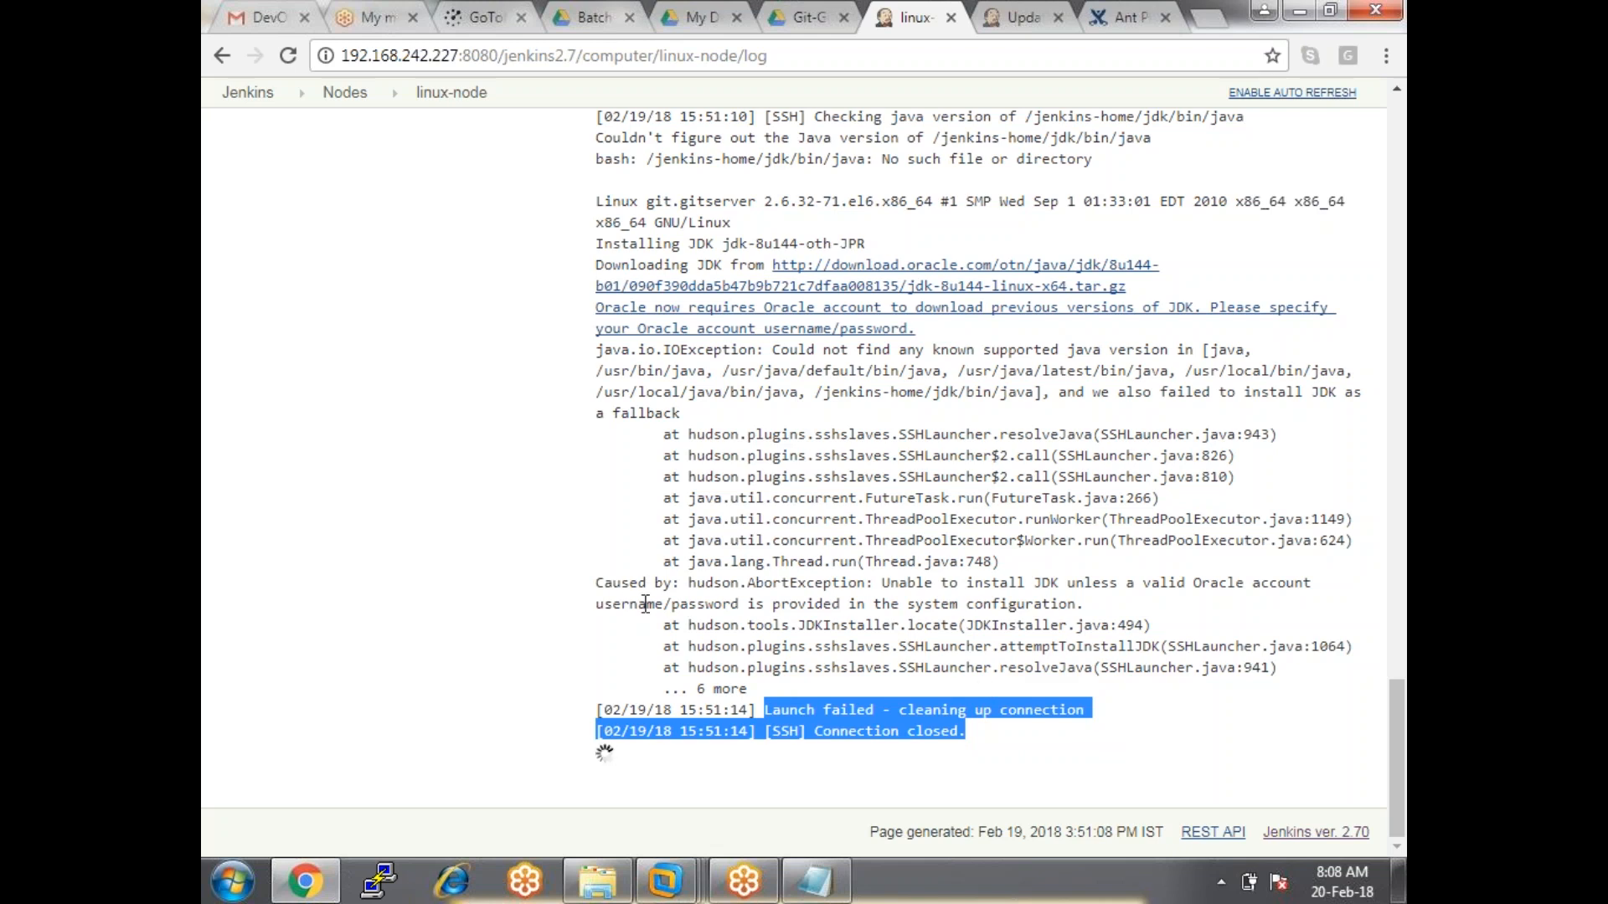
left_click_drag(621, 584, 1081, 607)
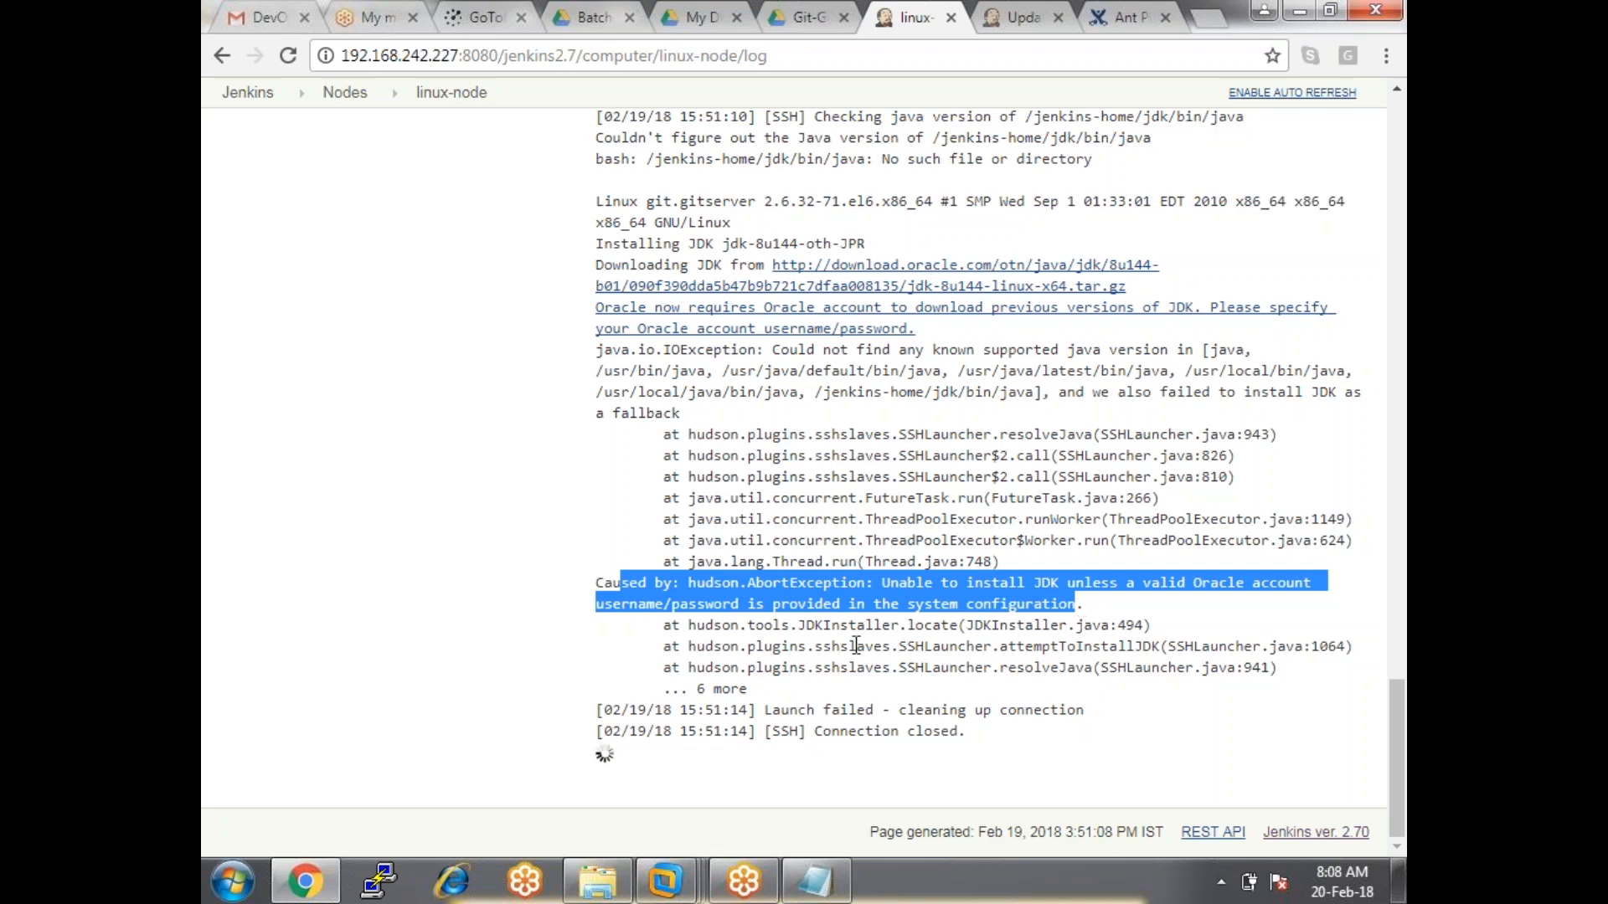
scroll(856, 645, "up", 20)
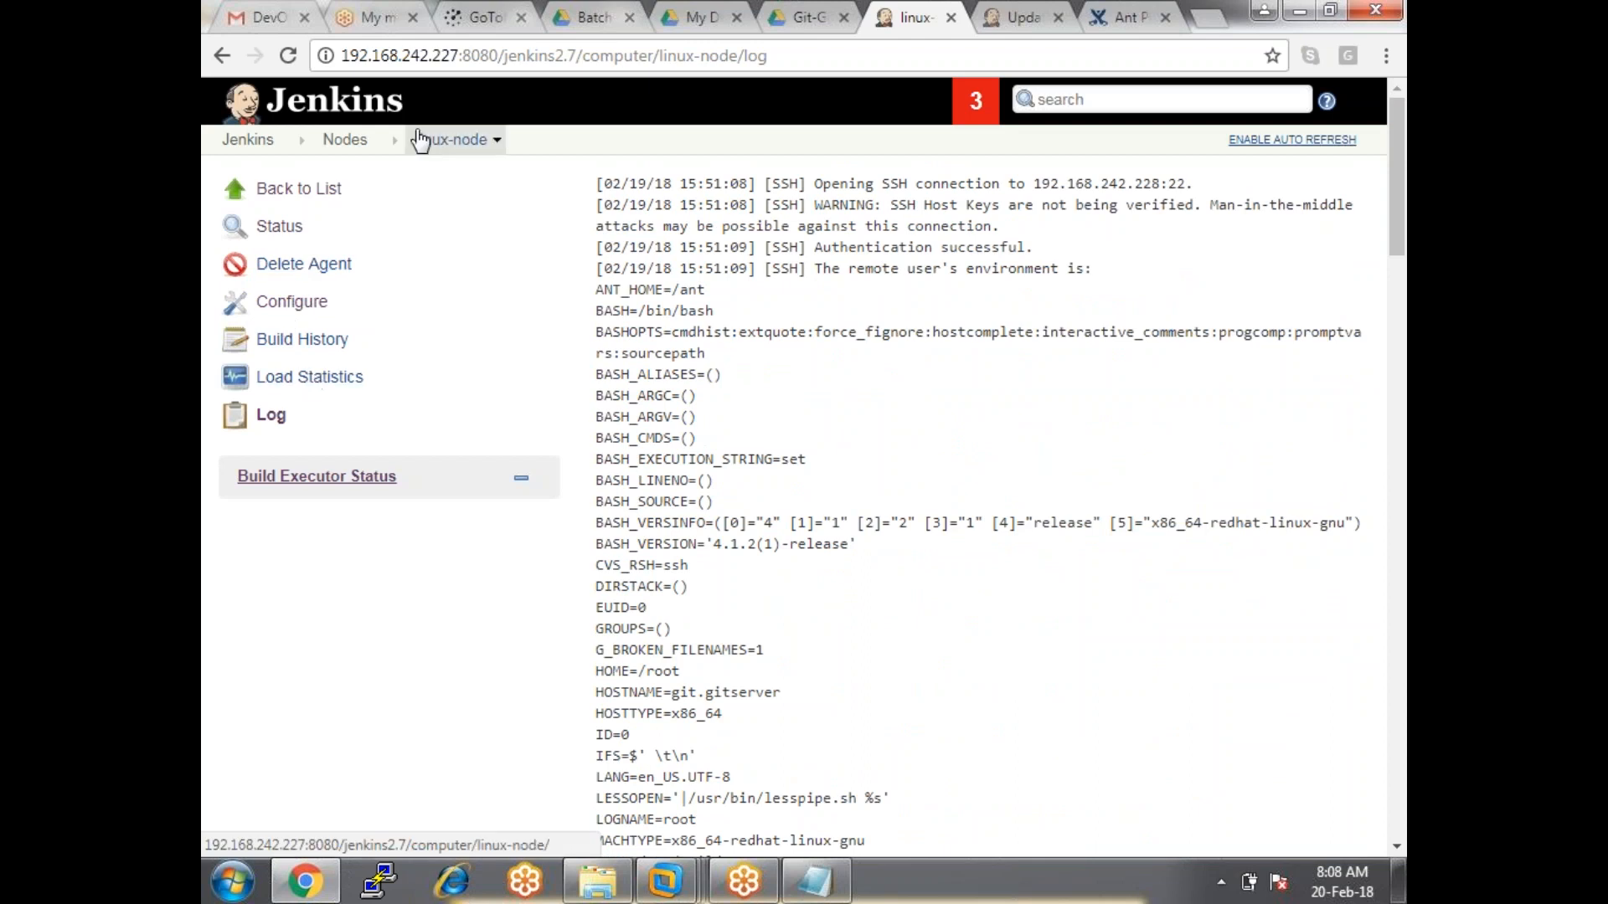
Go to Manage Jenkins > Global Tool Configuration.
left_click(243, 147)
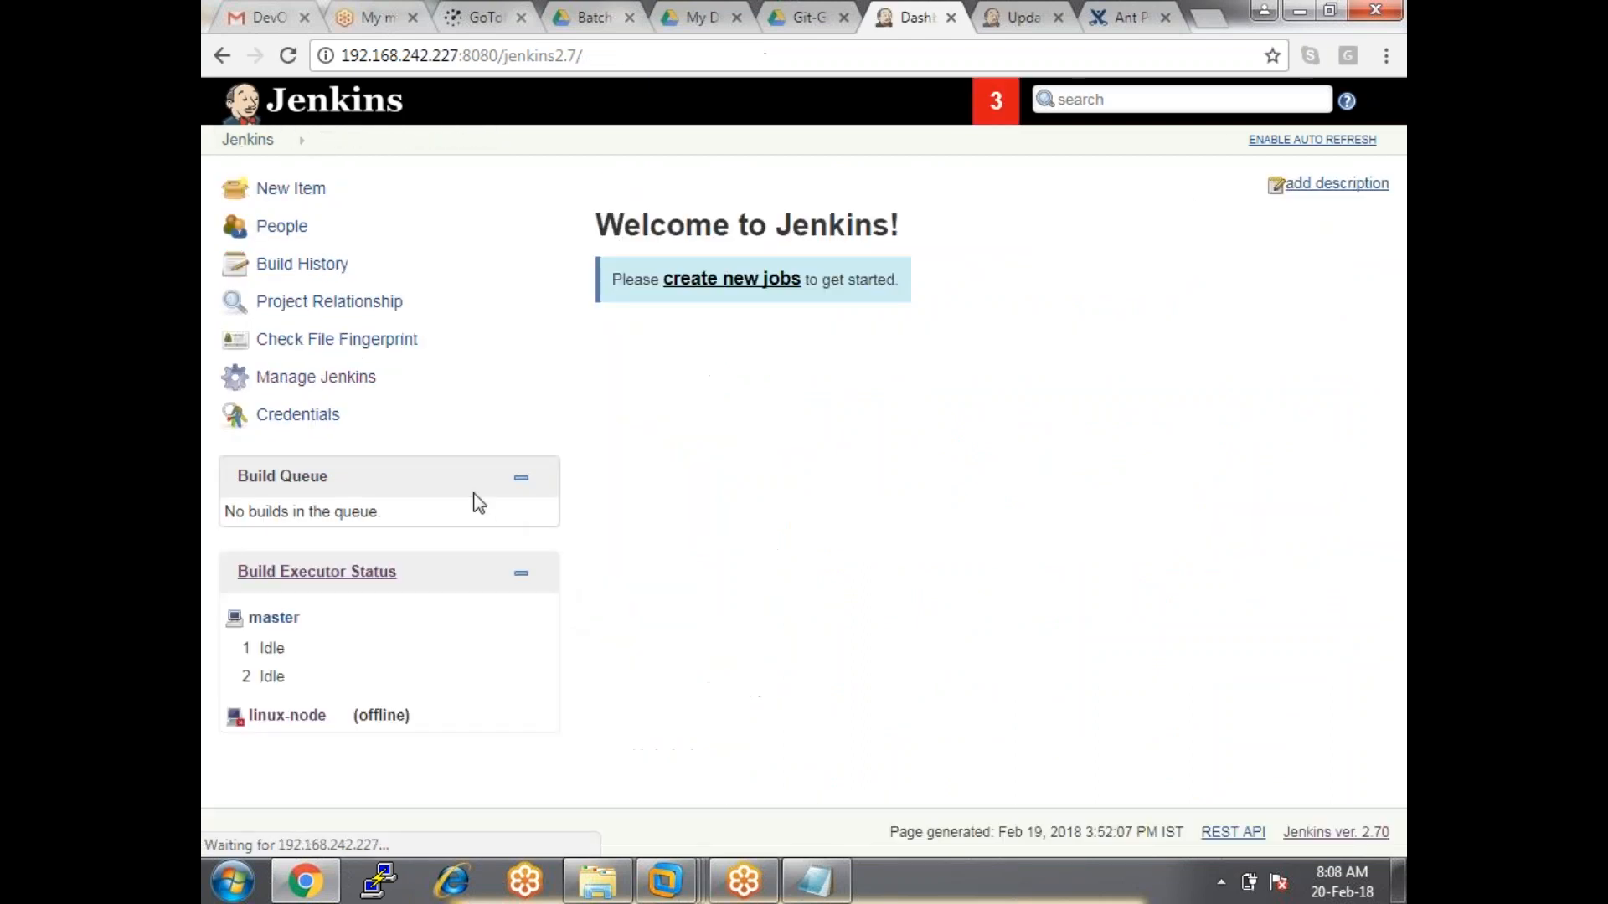
left_click(315, 377)
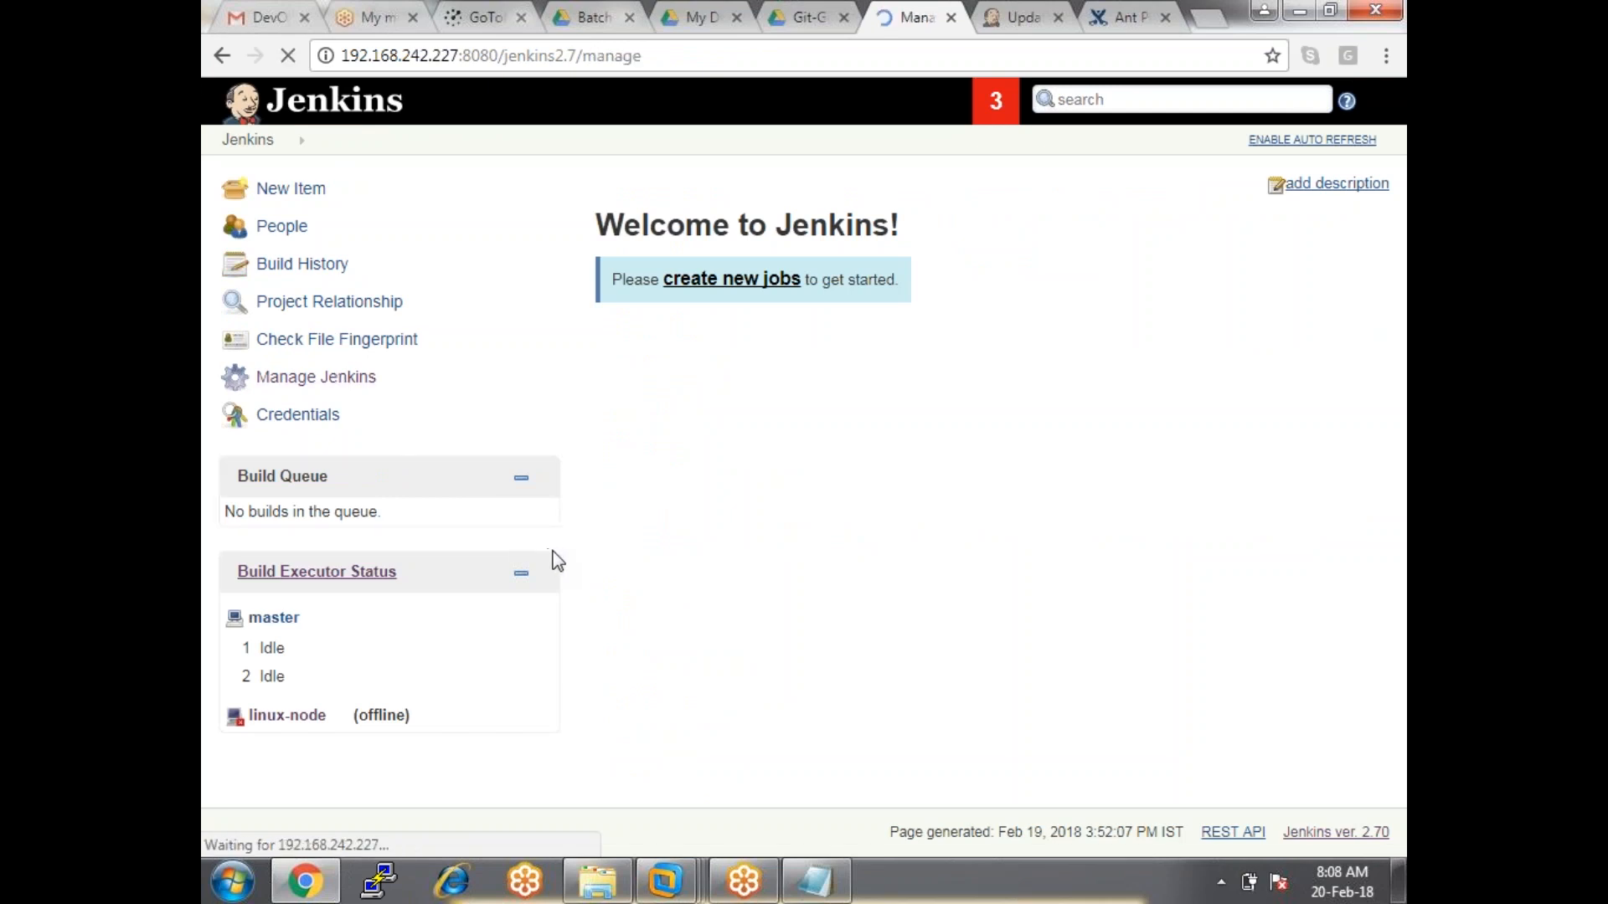
scroll(745, 628, "down", 4)
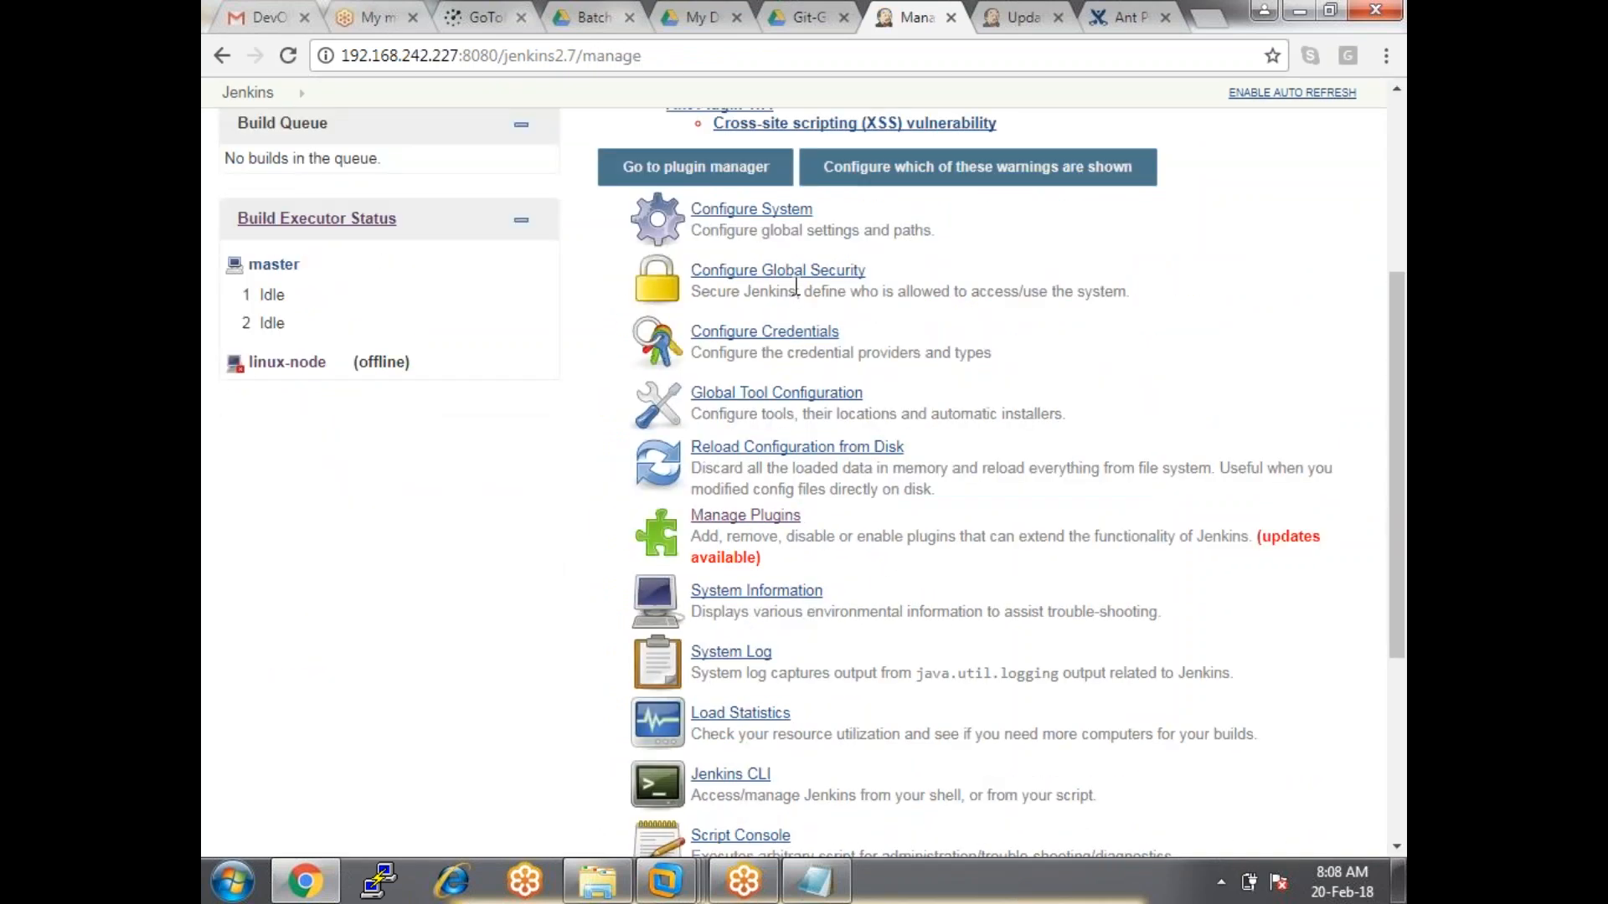
left_click(781, 397)
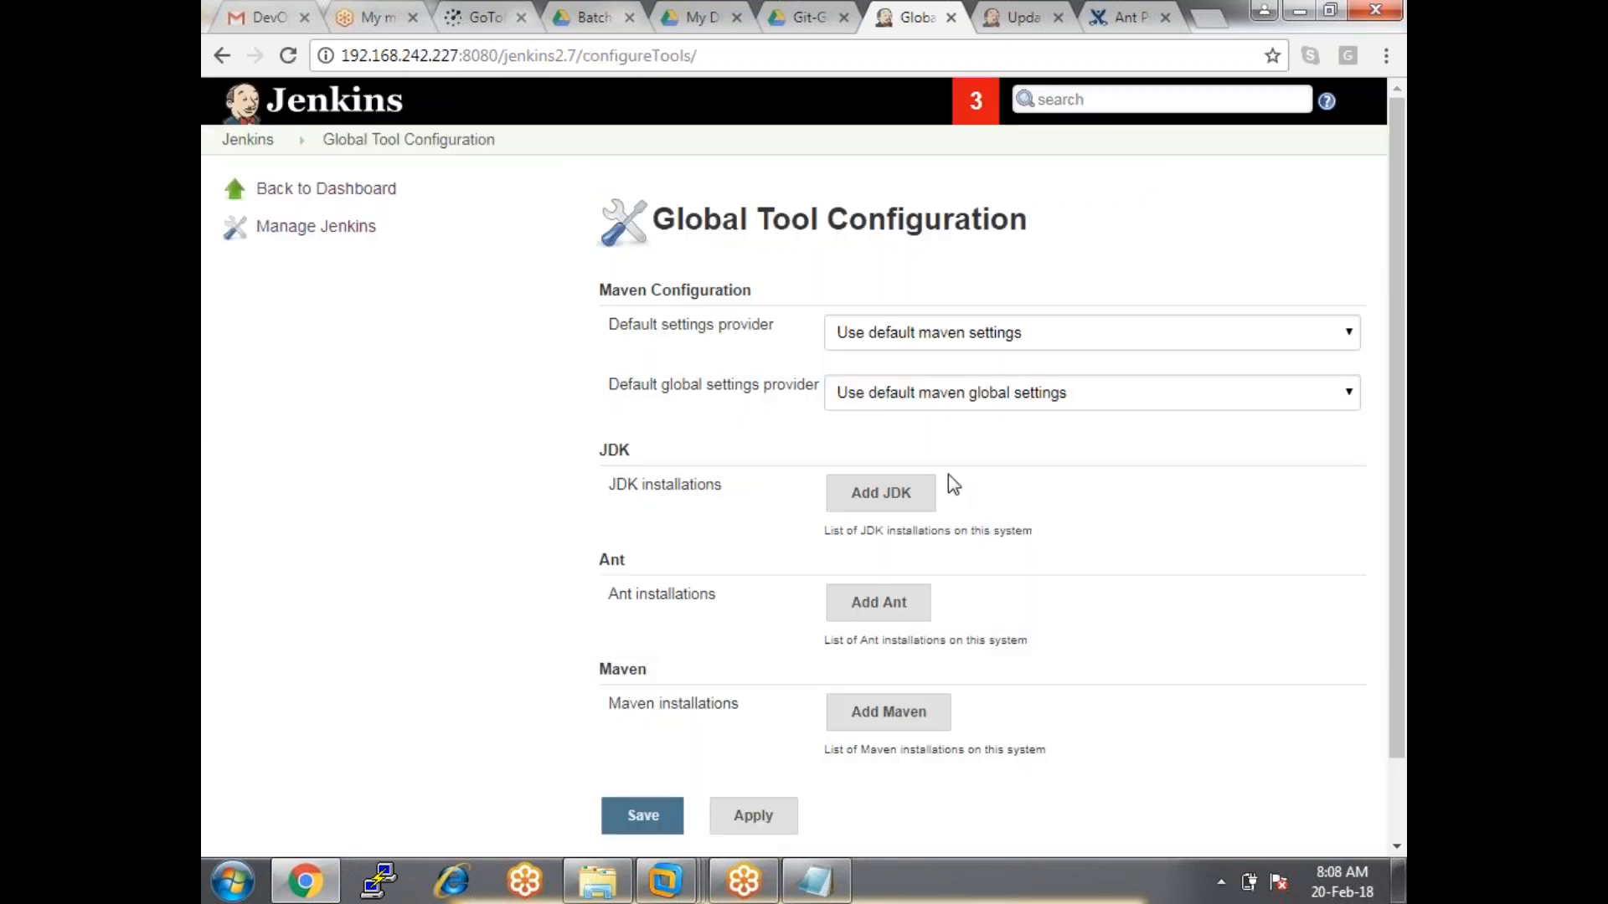
Add a JDK 8u144 auto-installer named 'jgdk1.8-144', accept the licence, and open the Oracle credentials page.
left_click(896, 492)
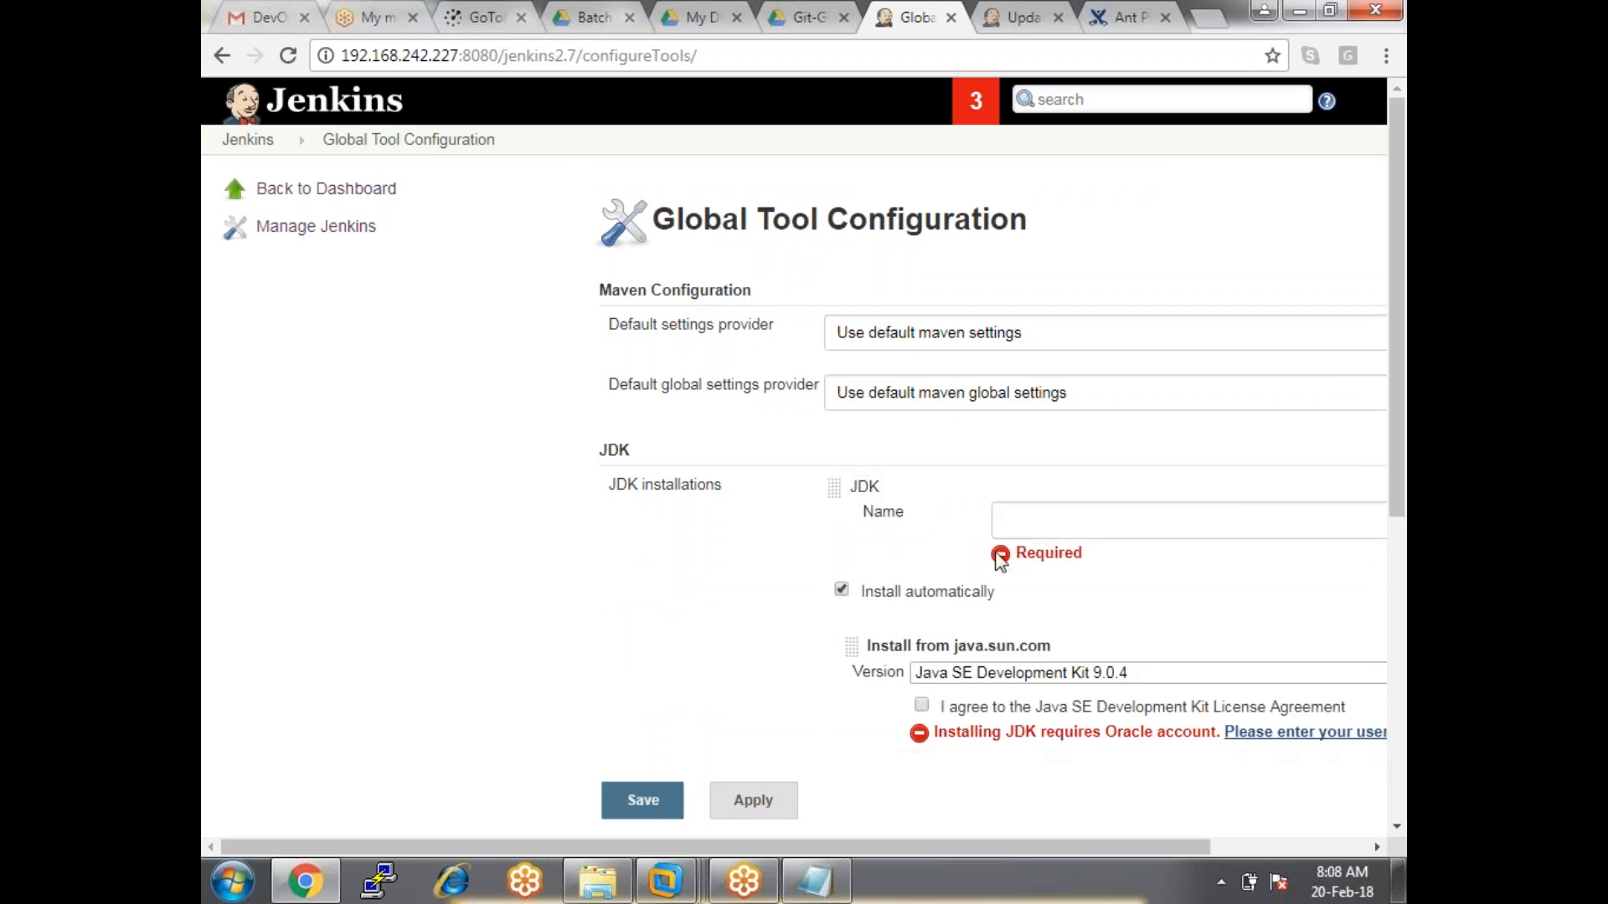
scroll(1005, 536, "down", 3)
left_click(1028, 437)
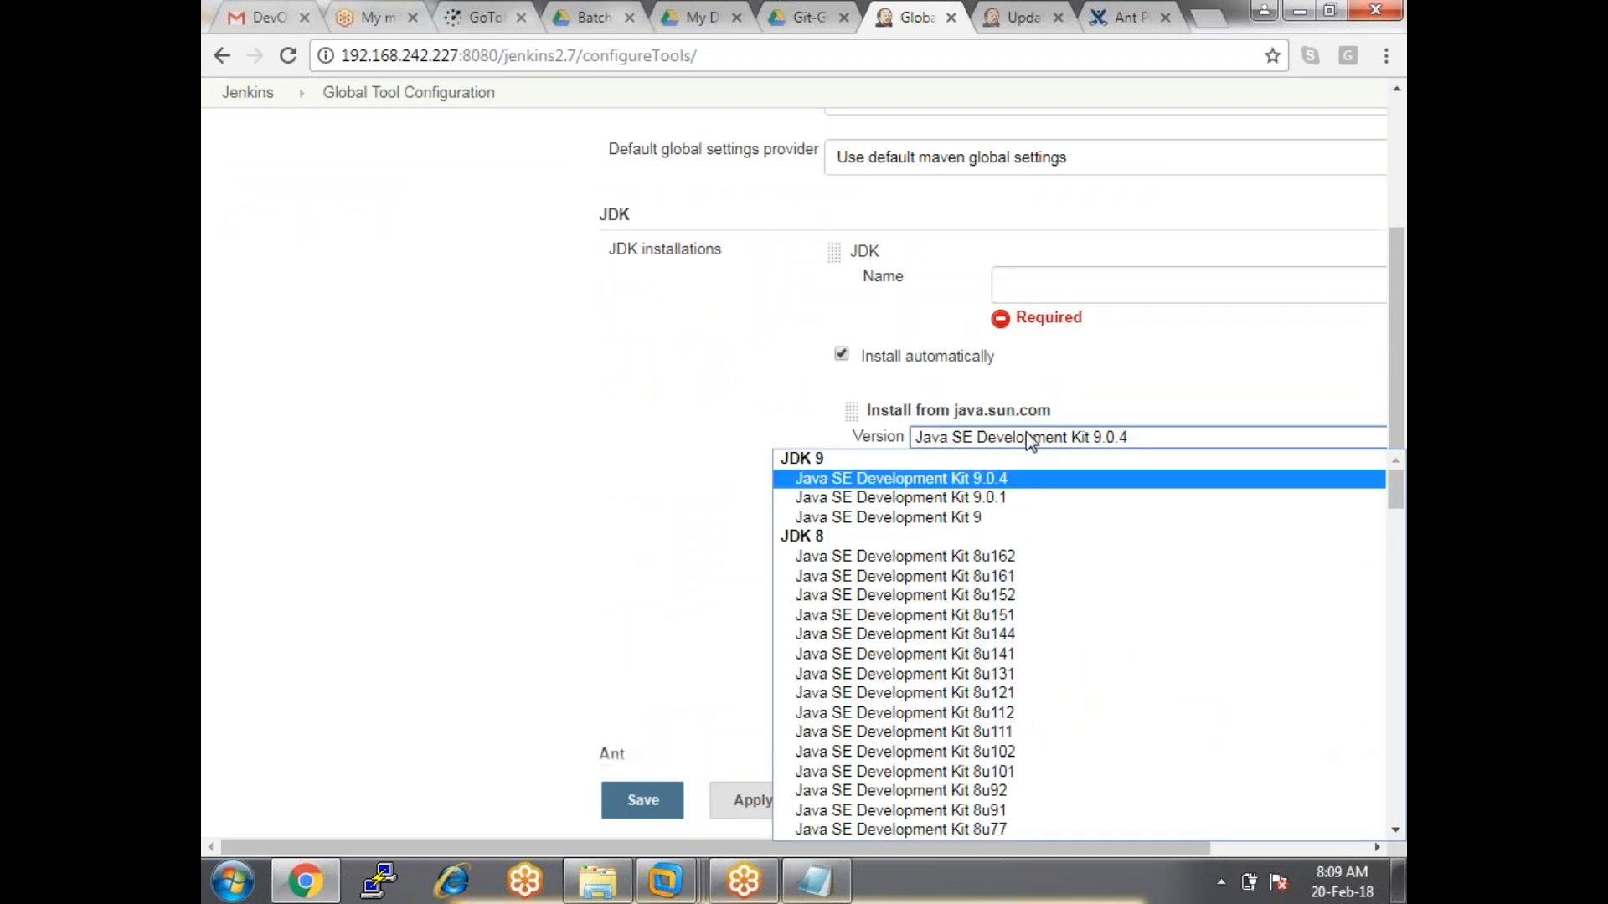
left_click(1030, 635)
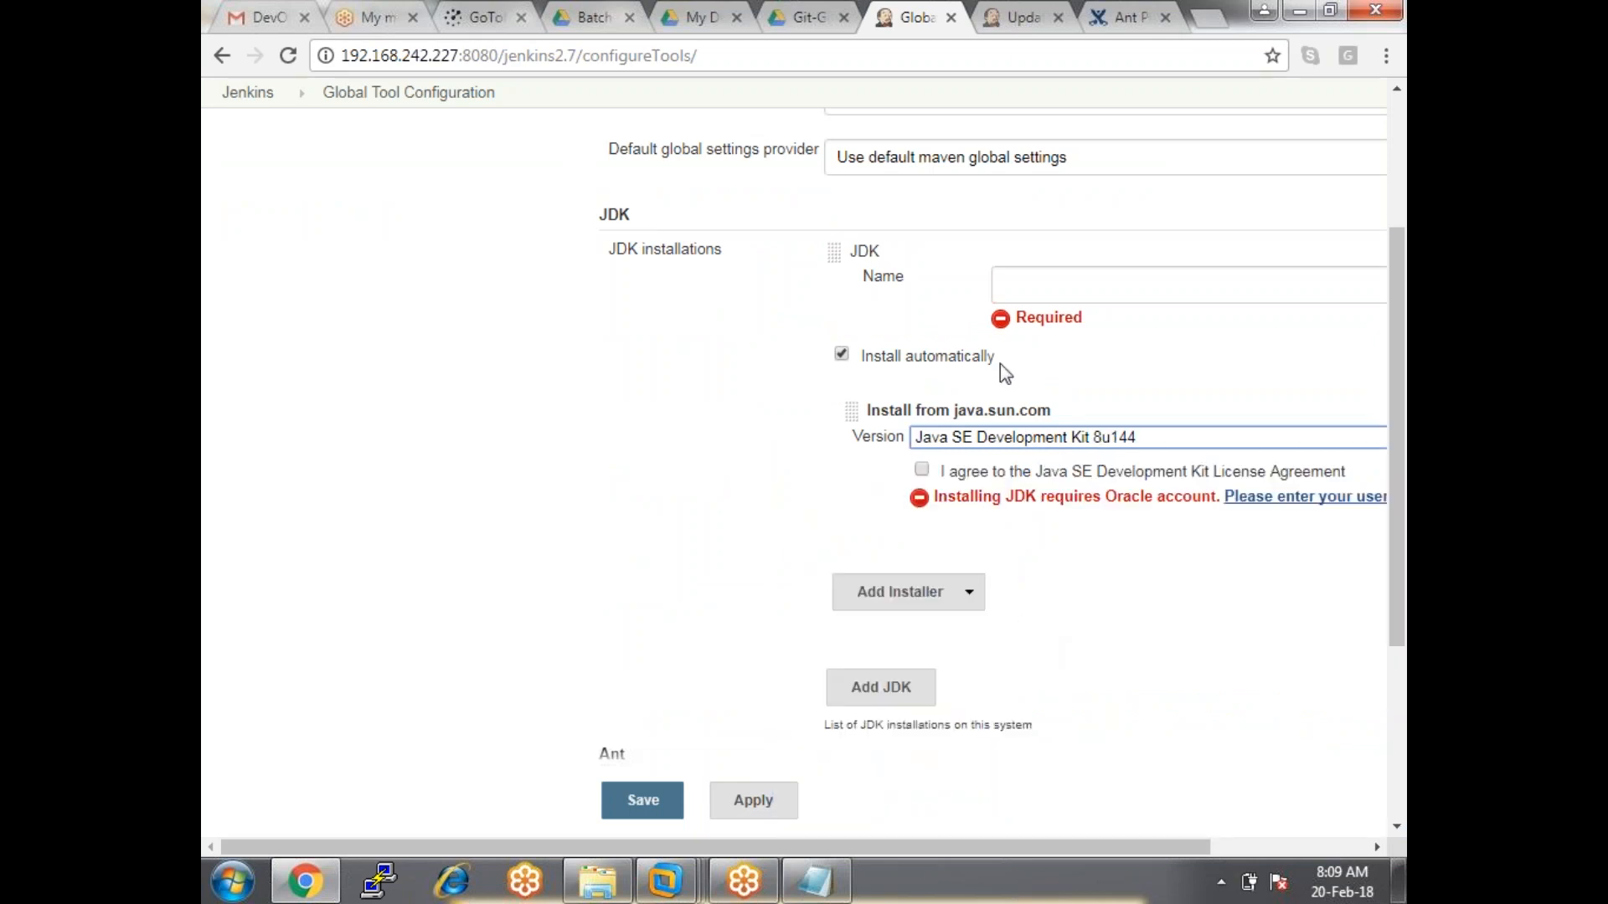
left_click(1039, 284)
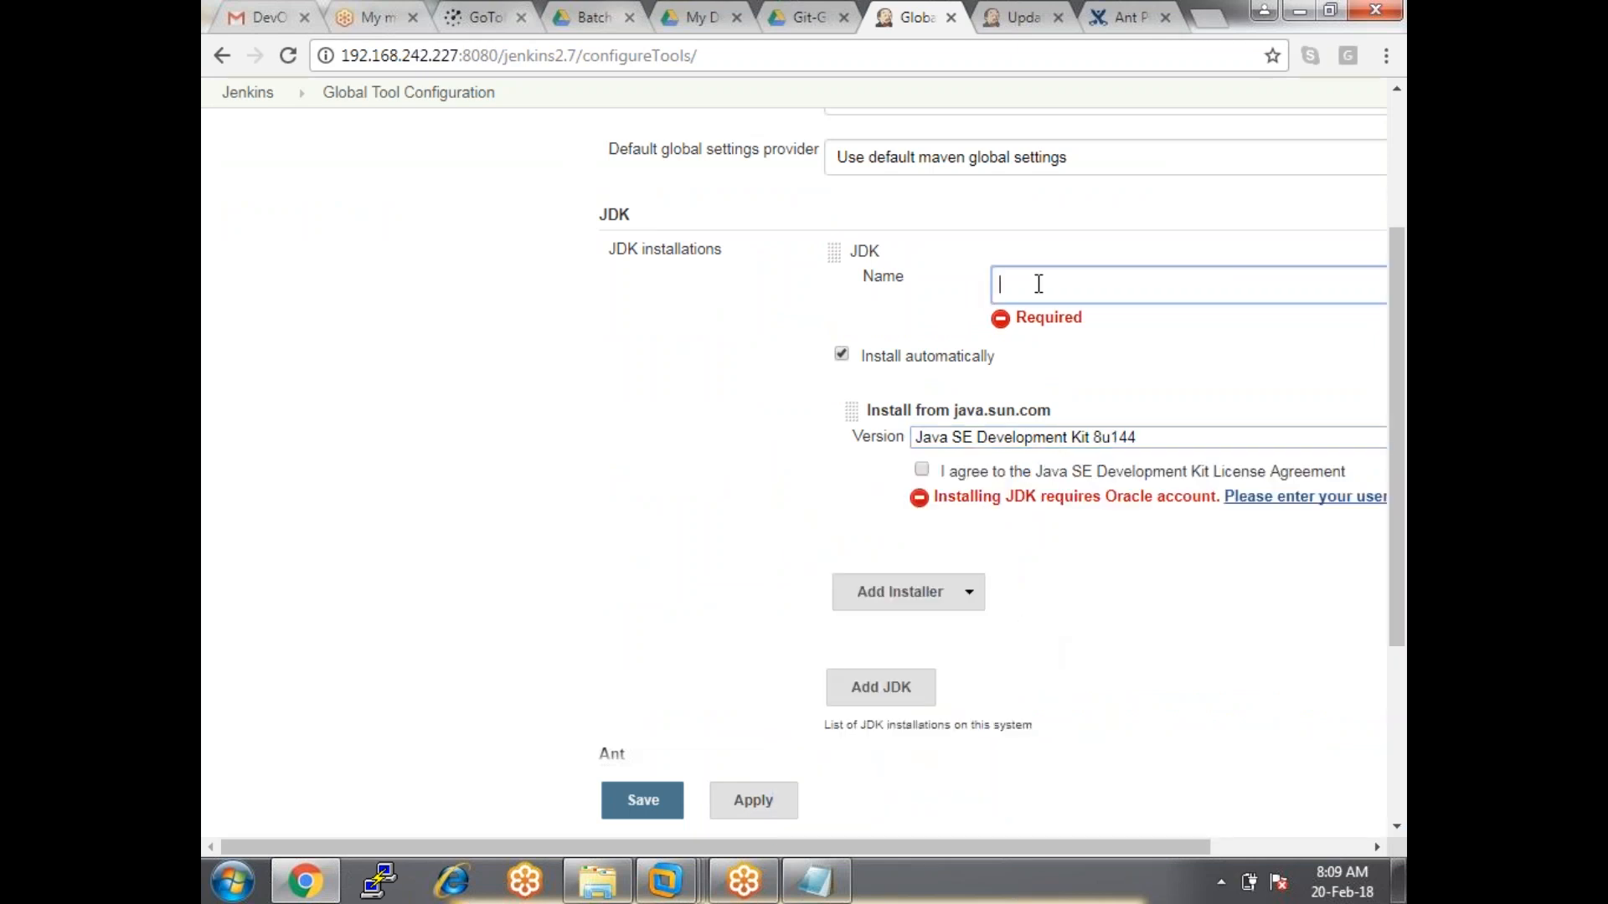
left_click(922, 470)
left_click(1027, 285)
type("jg")
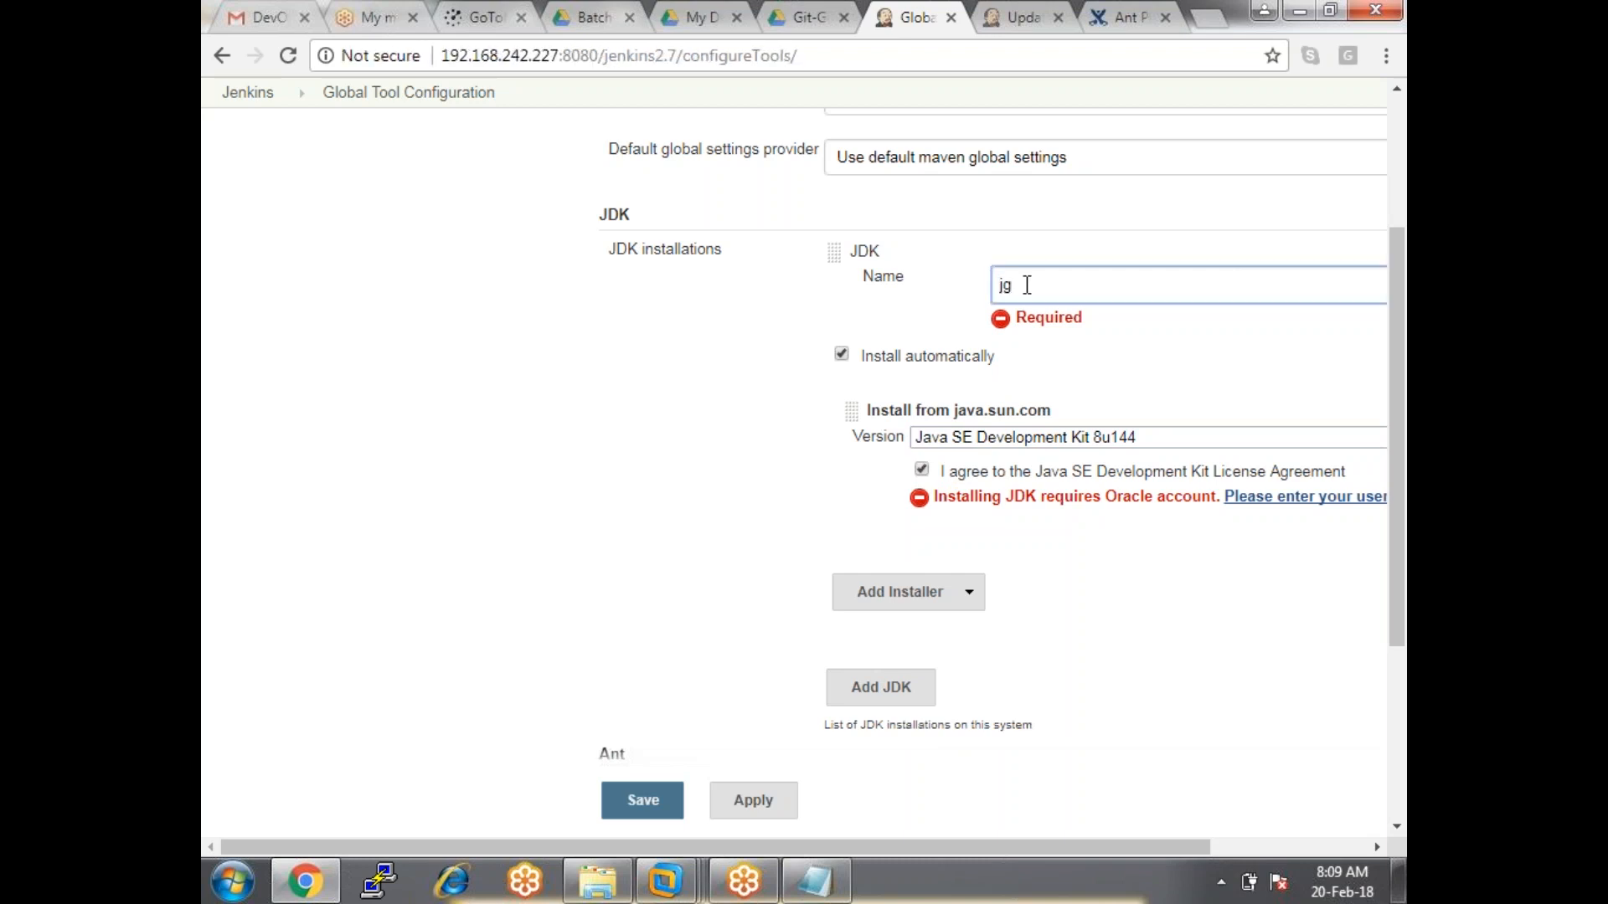
type("dk1.8-144")
left_click_drag(921, 846, 1208, 777)
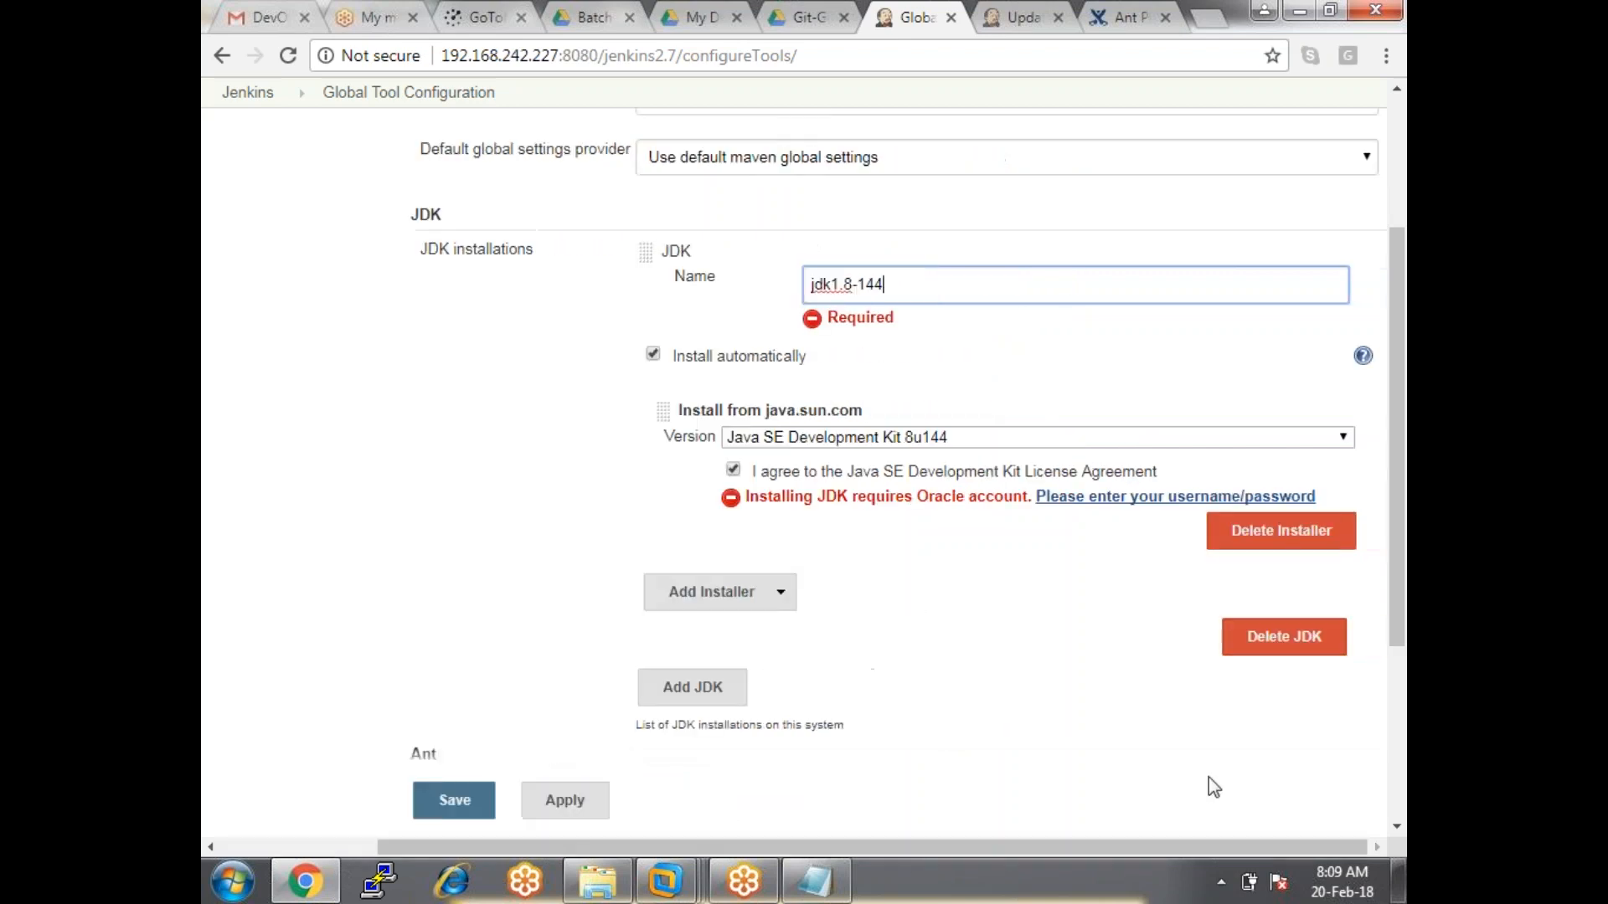
left_click(1116, 498)
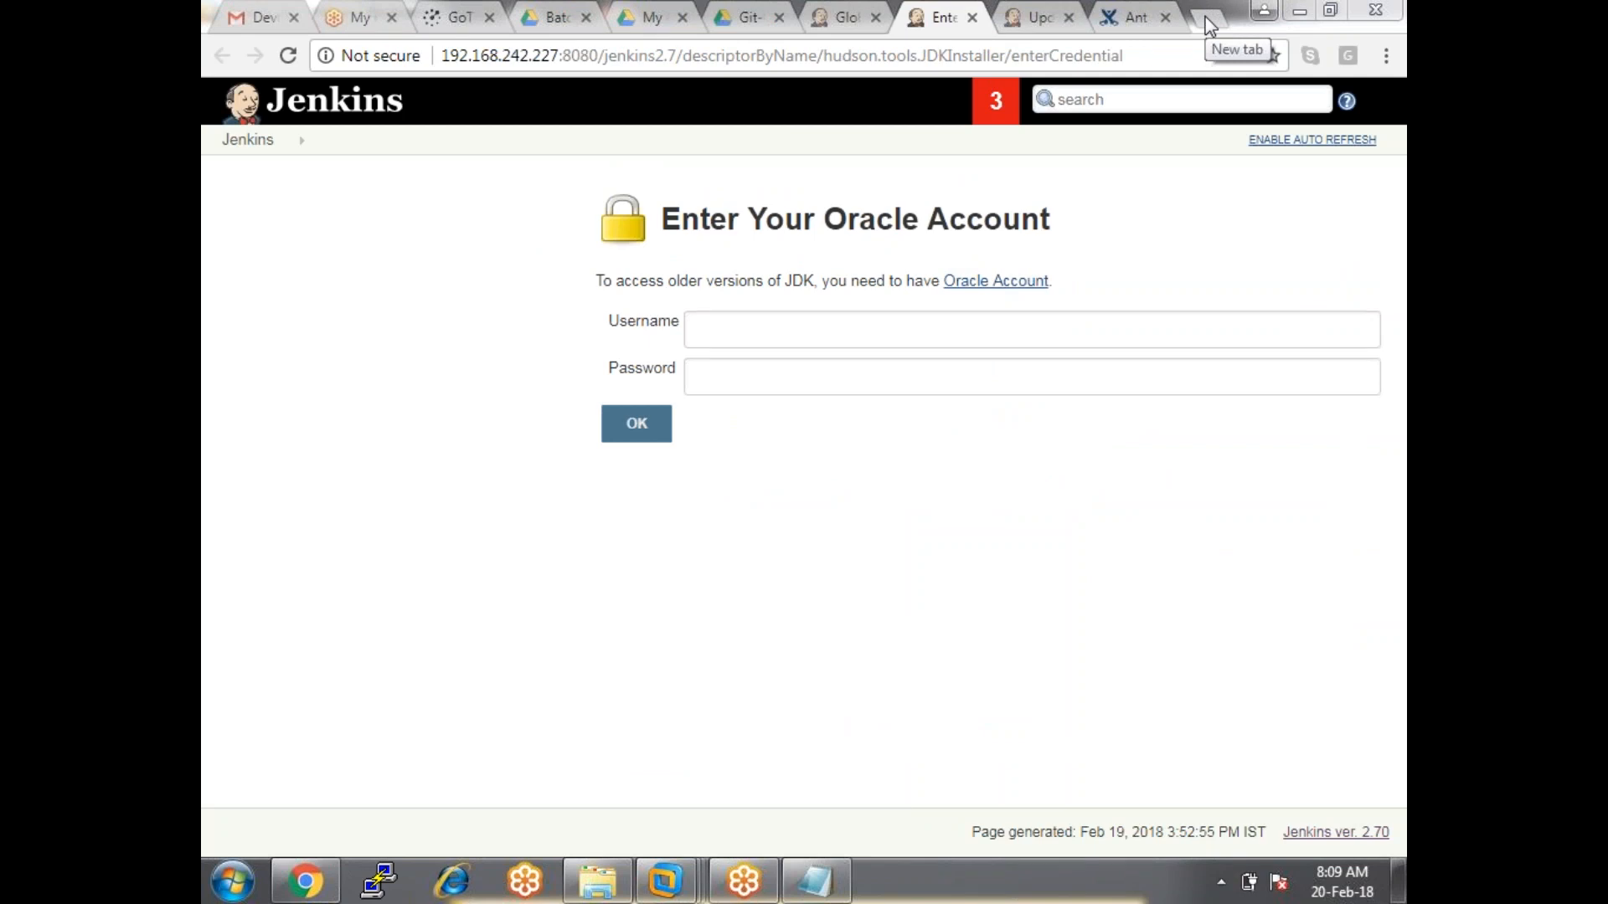
Type and erase an Oracle username, leaving the account form empty, then open a new browser tab.
left_click(822, 335)
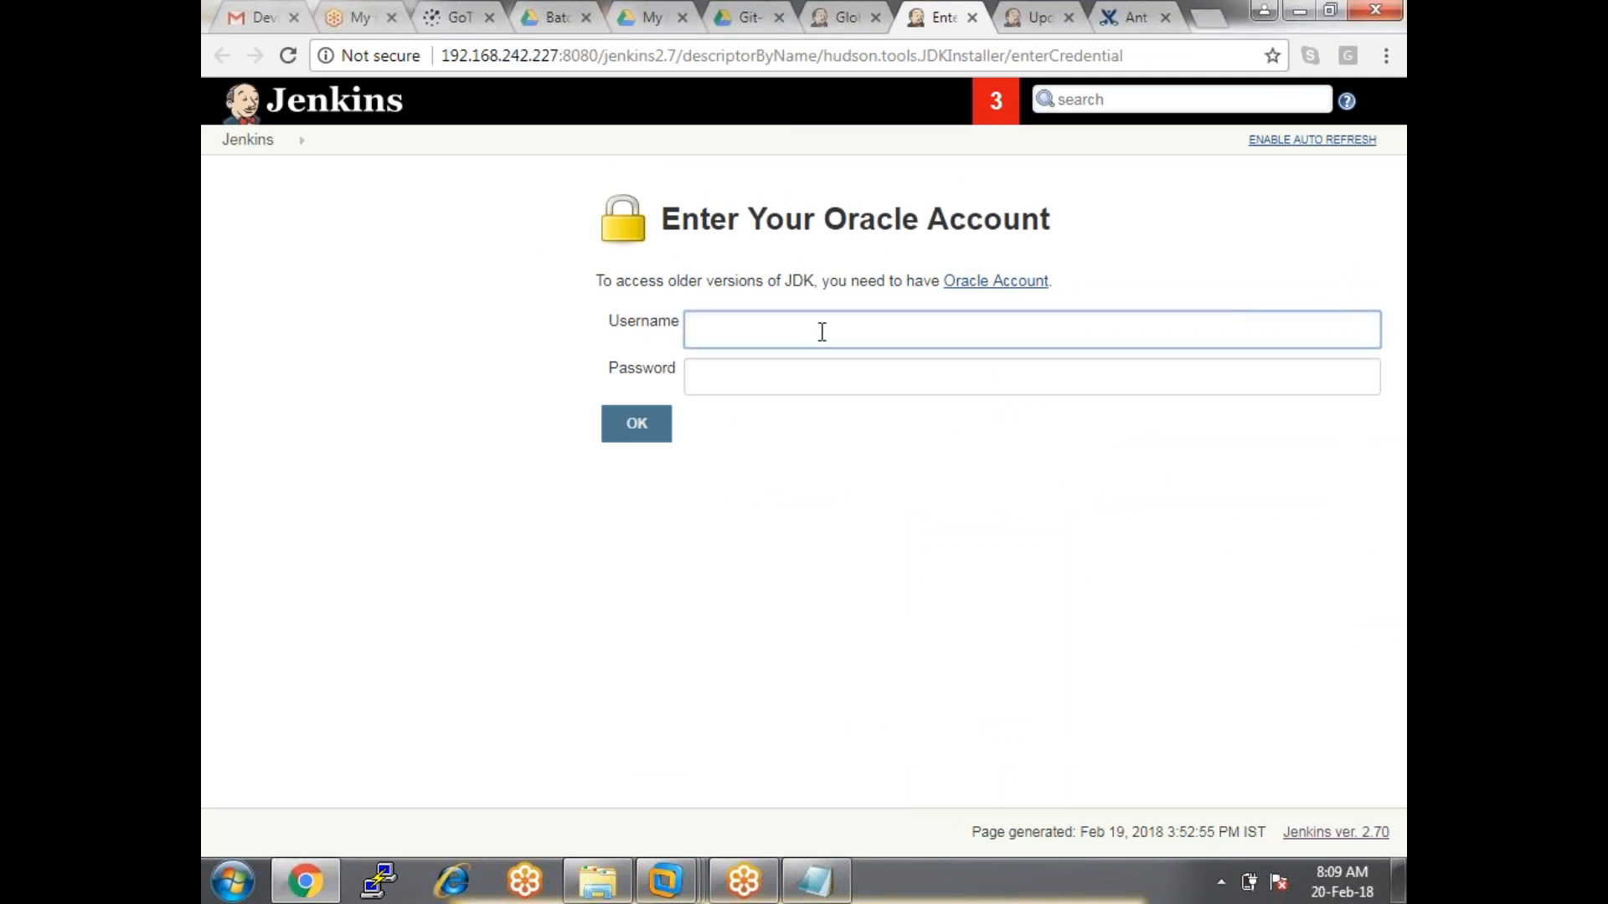
left_click(1208, 18)
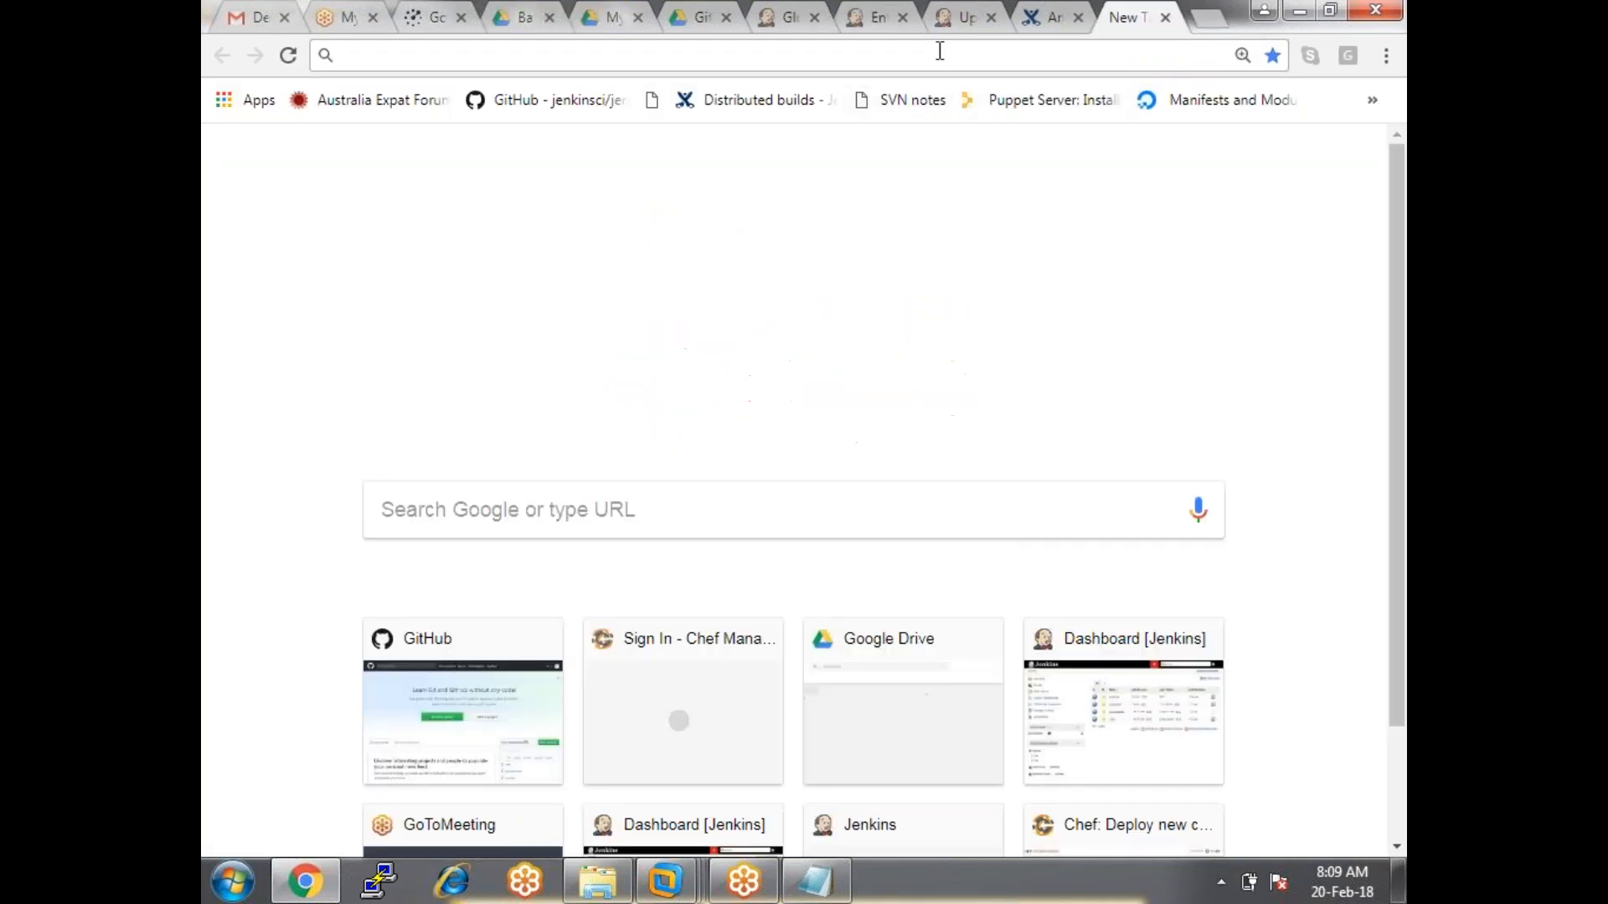
Search Google for 'oracle account login' and open the Oracle Account result.
type("or")
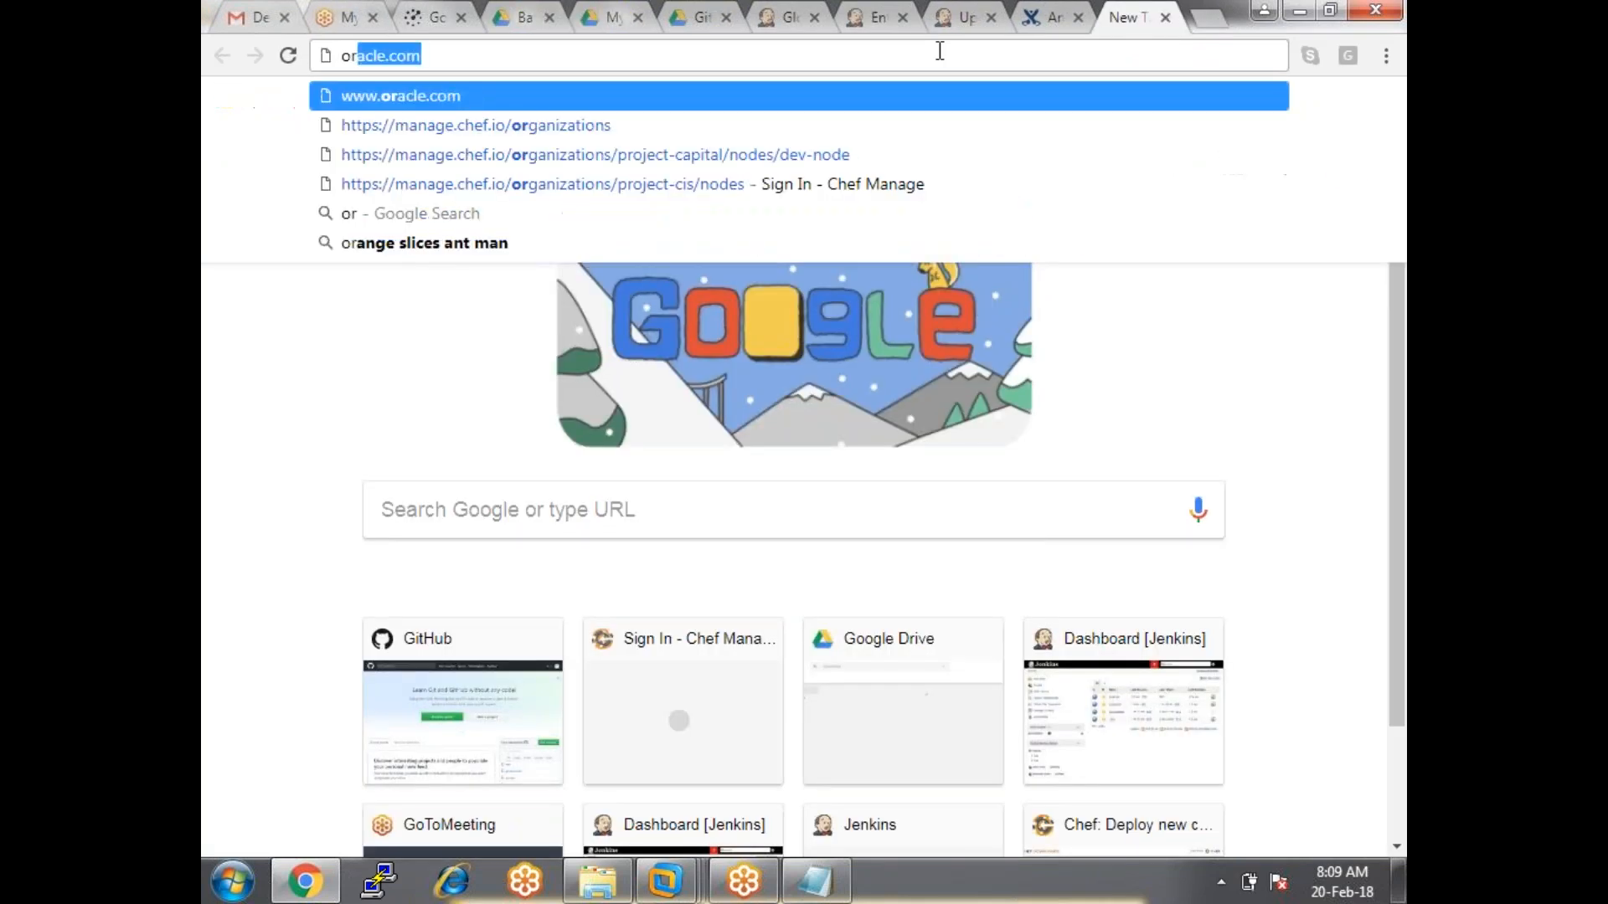
key("BackSpace")
key("BackSpace")
key("BackSpace")
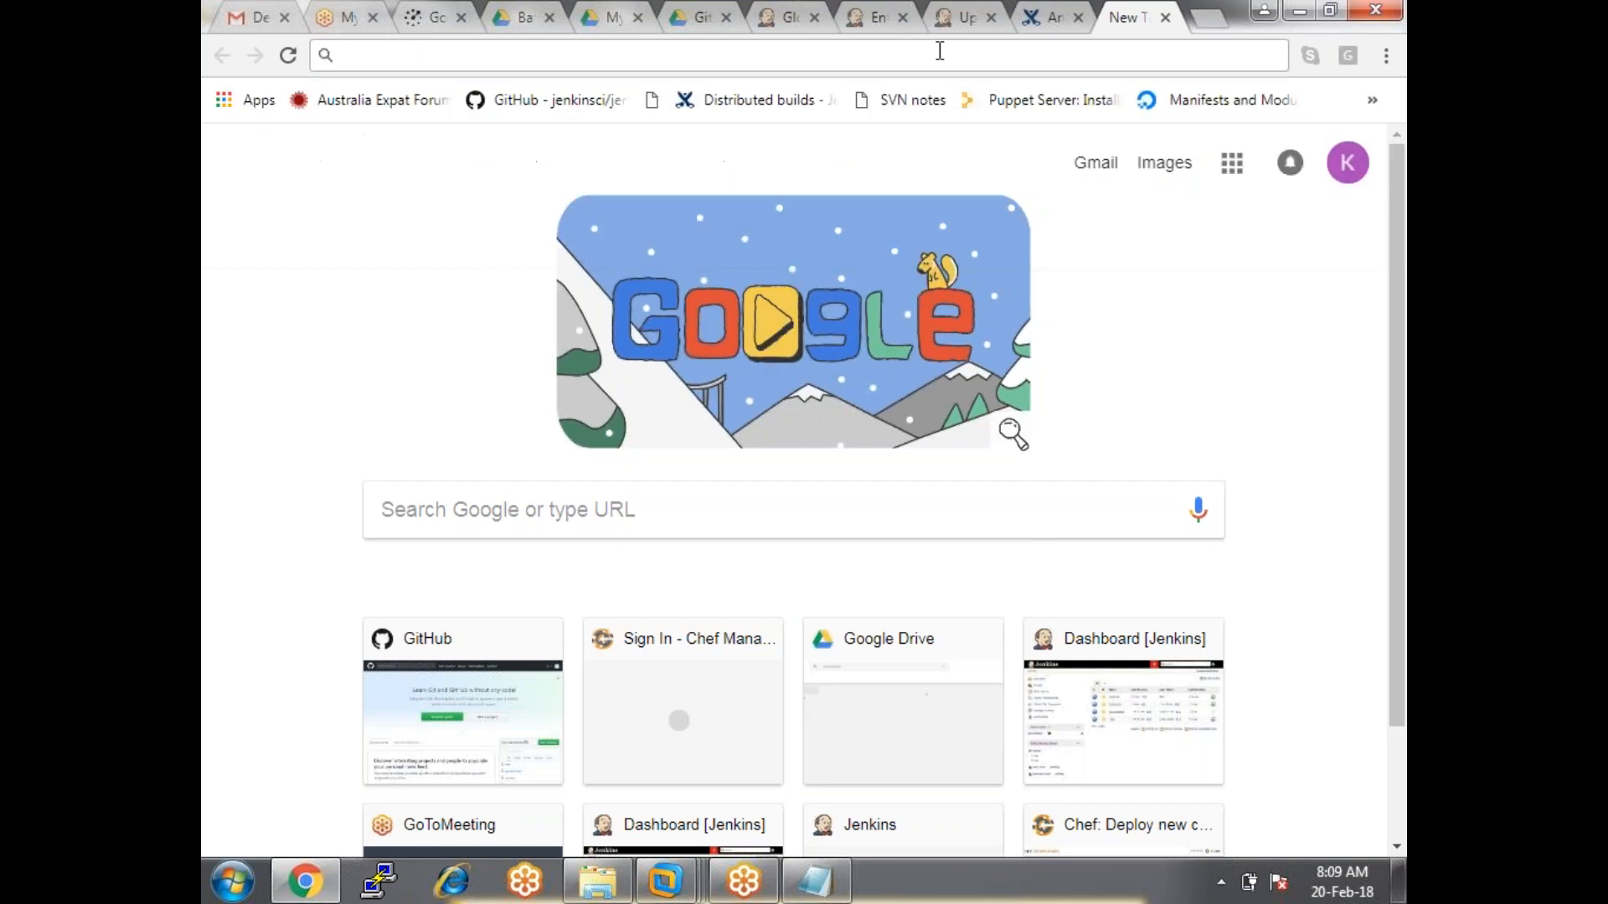
type("oracle.com")
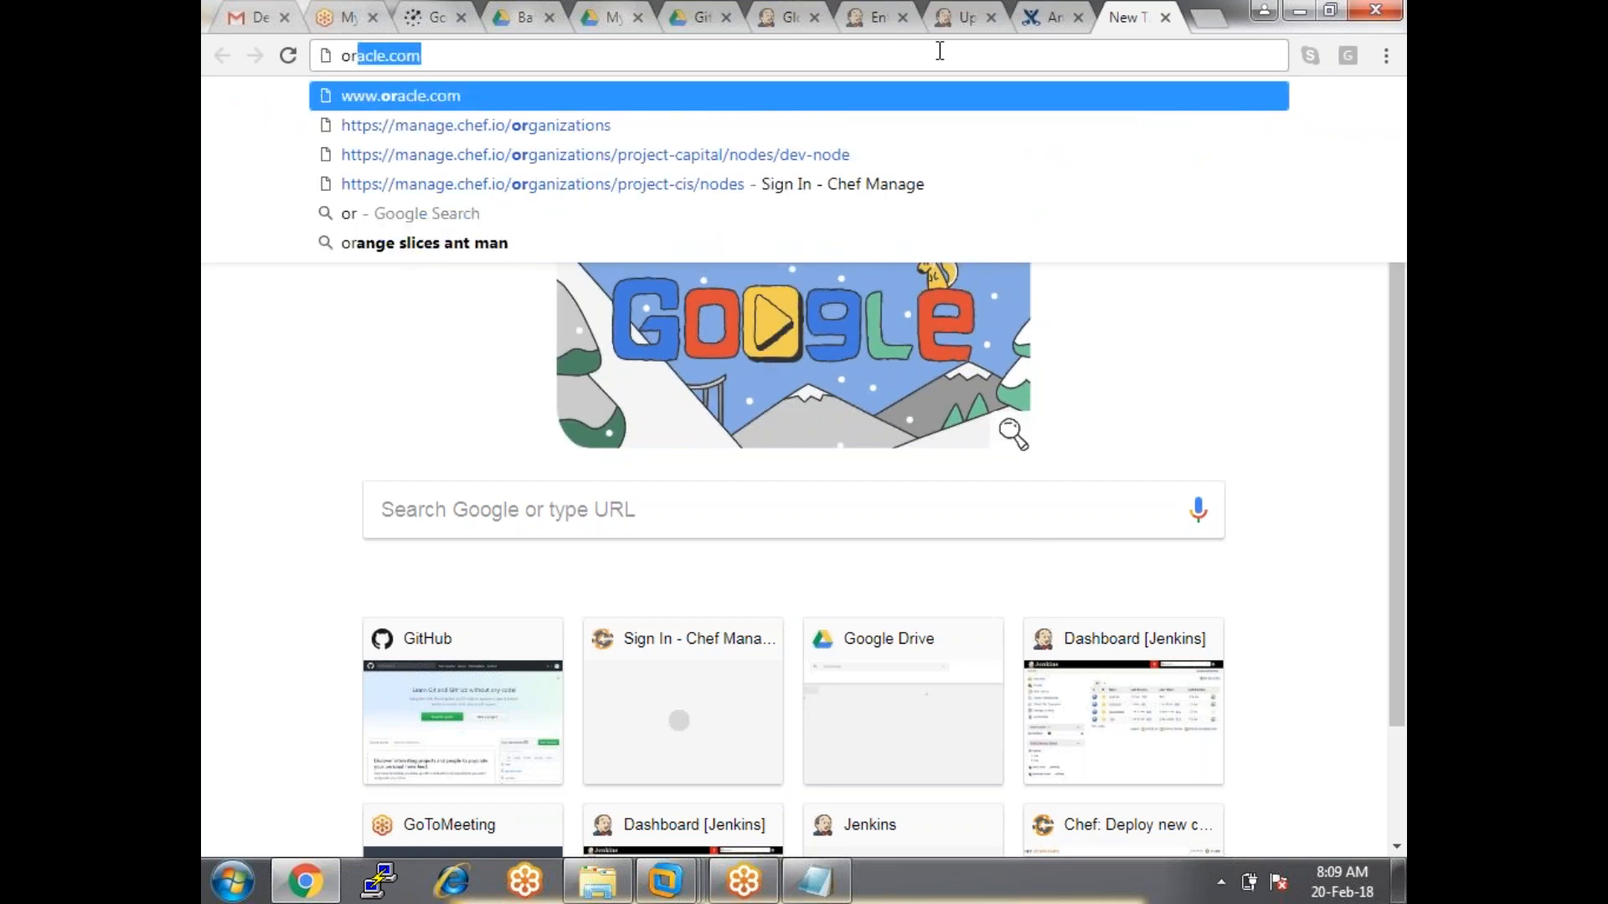
key("Return")
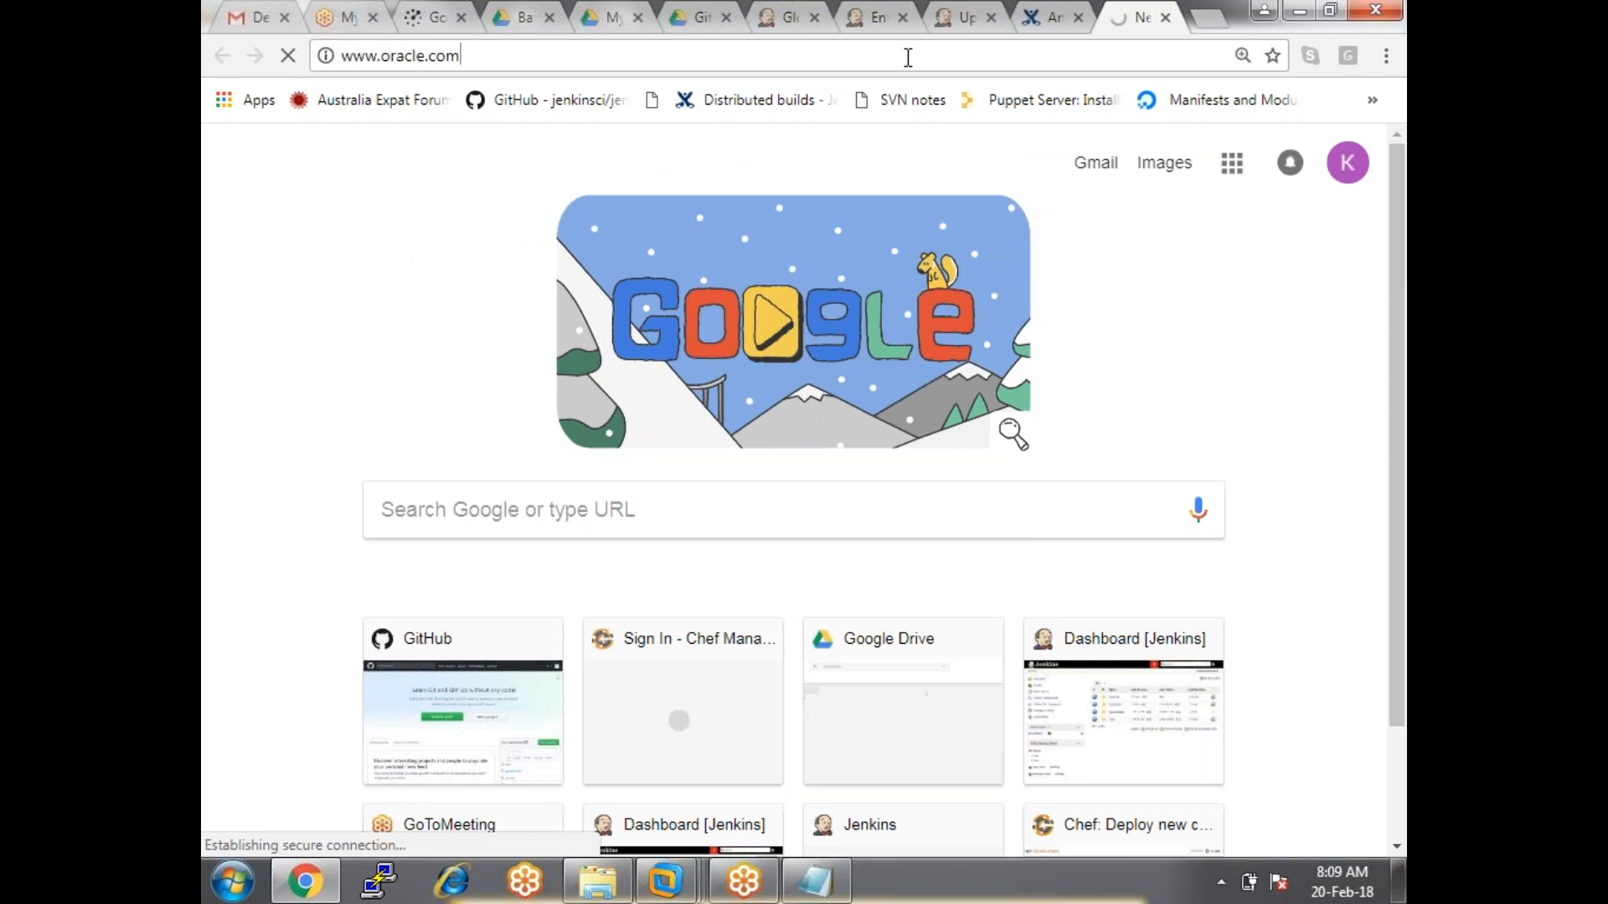
type("or")
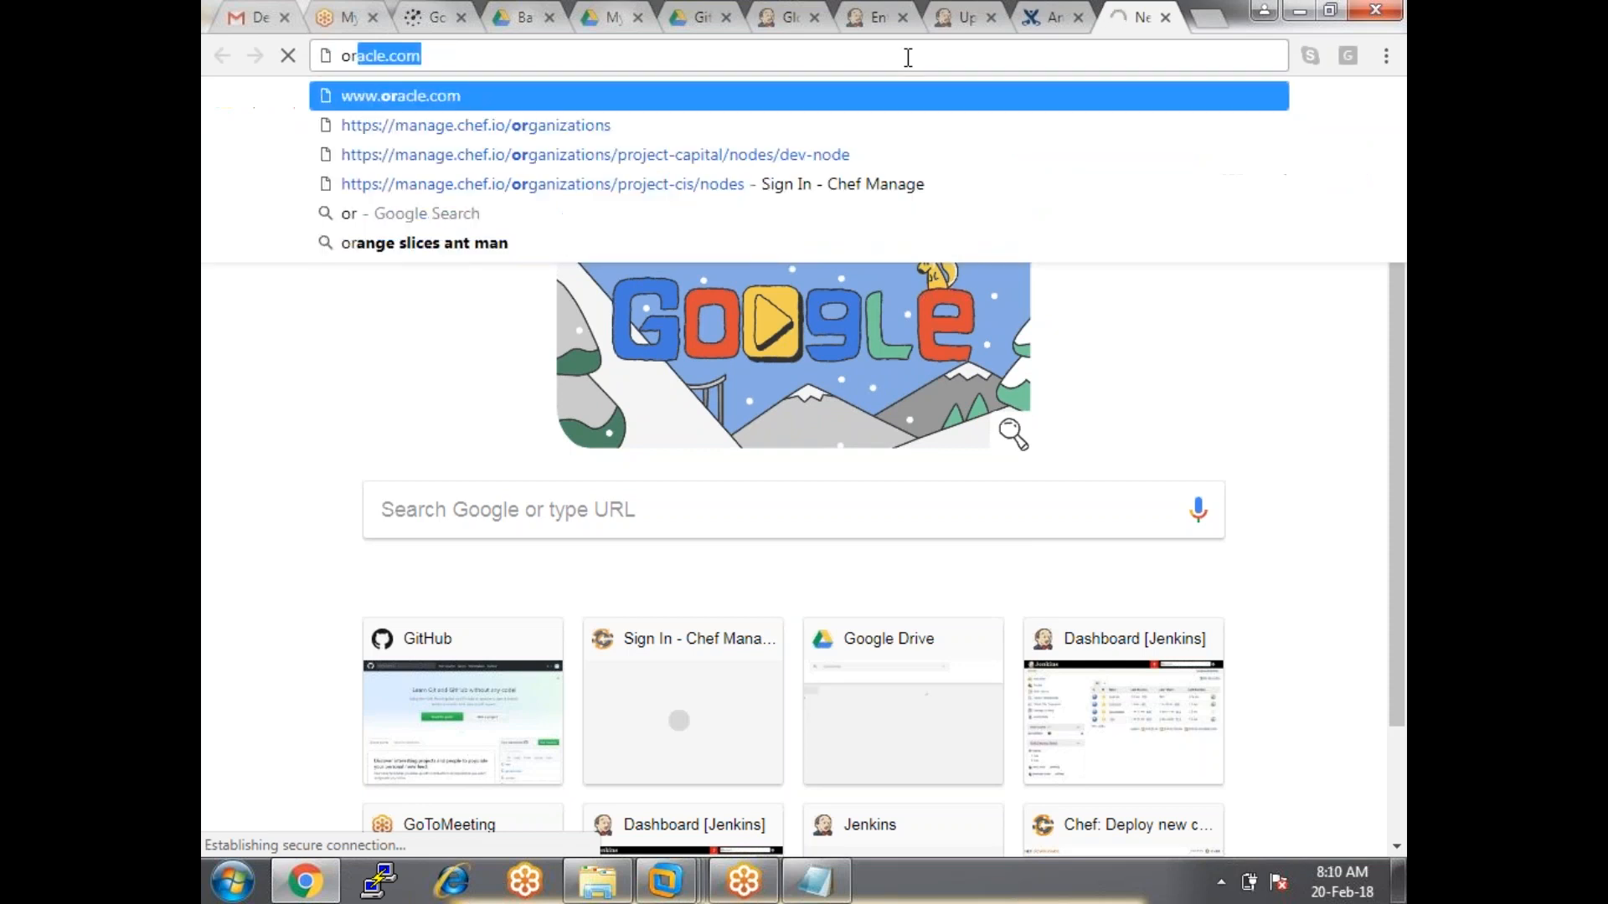
type("acle.com")
key("BackSpace")
key("BackSpace")
key("BackSpace")
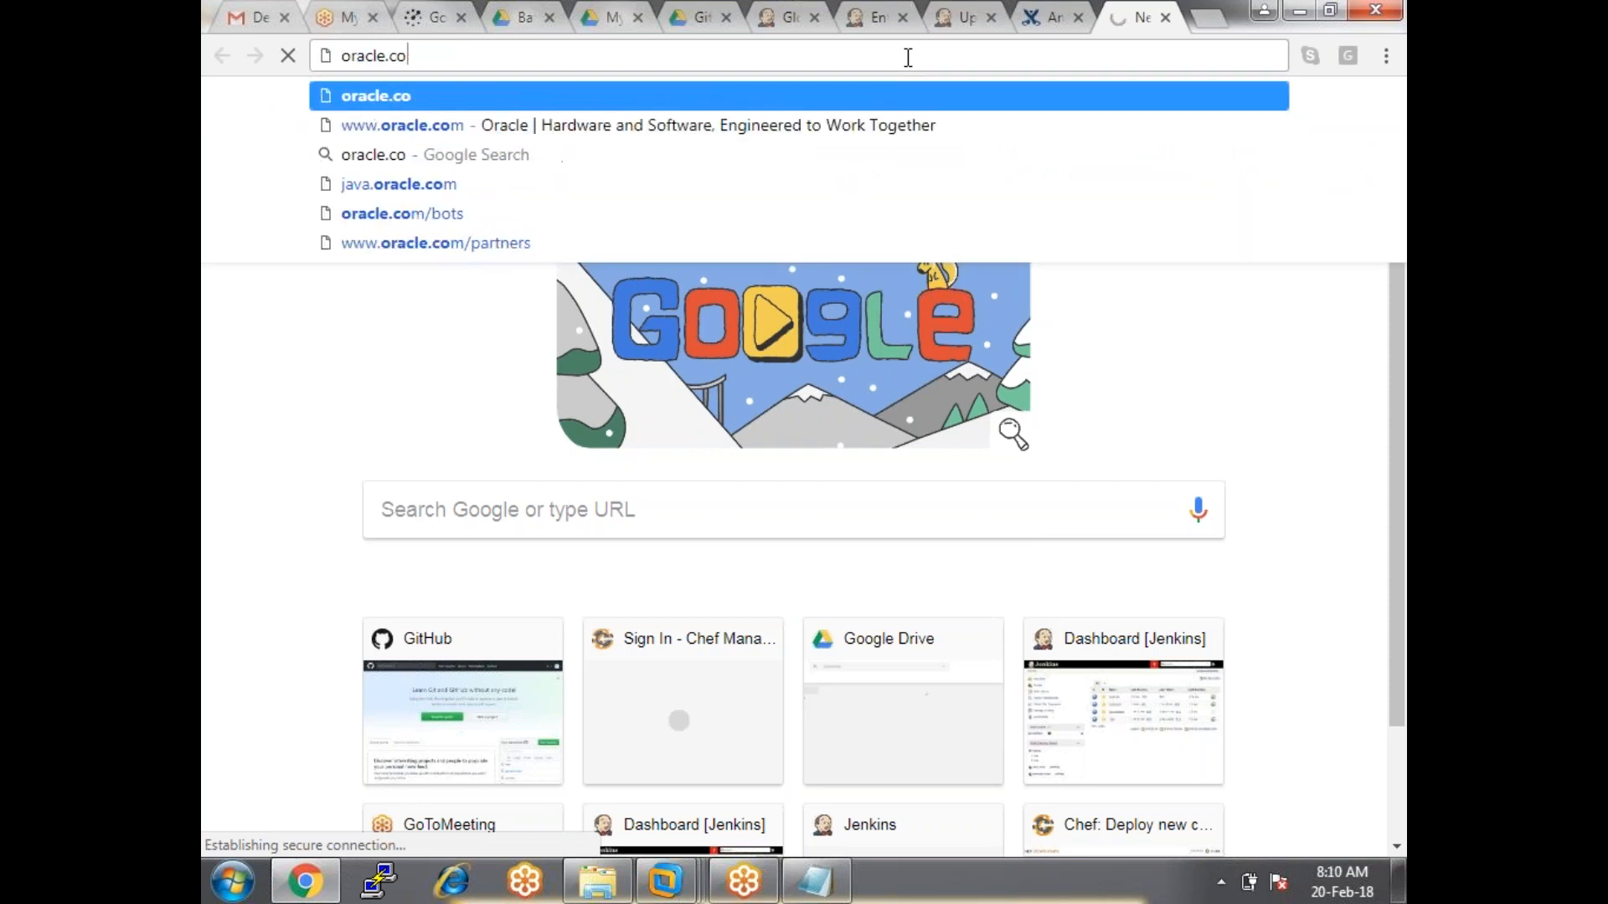
type("ac")
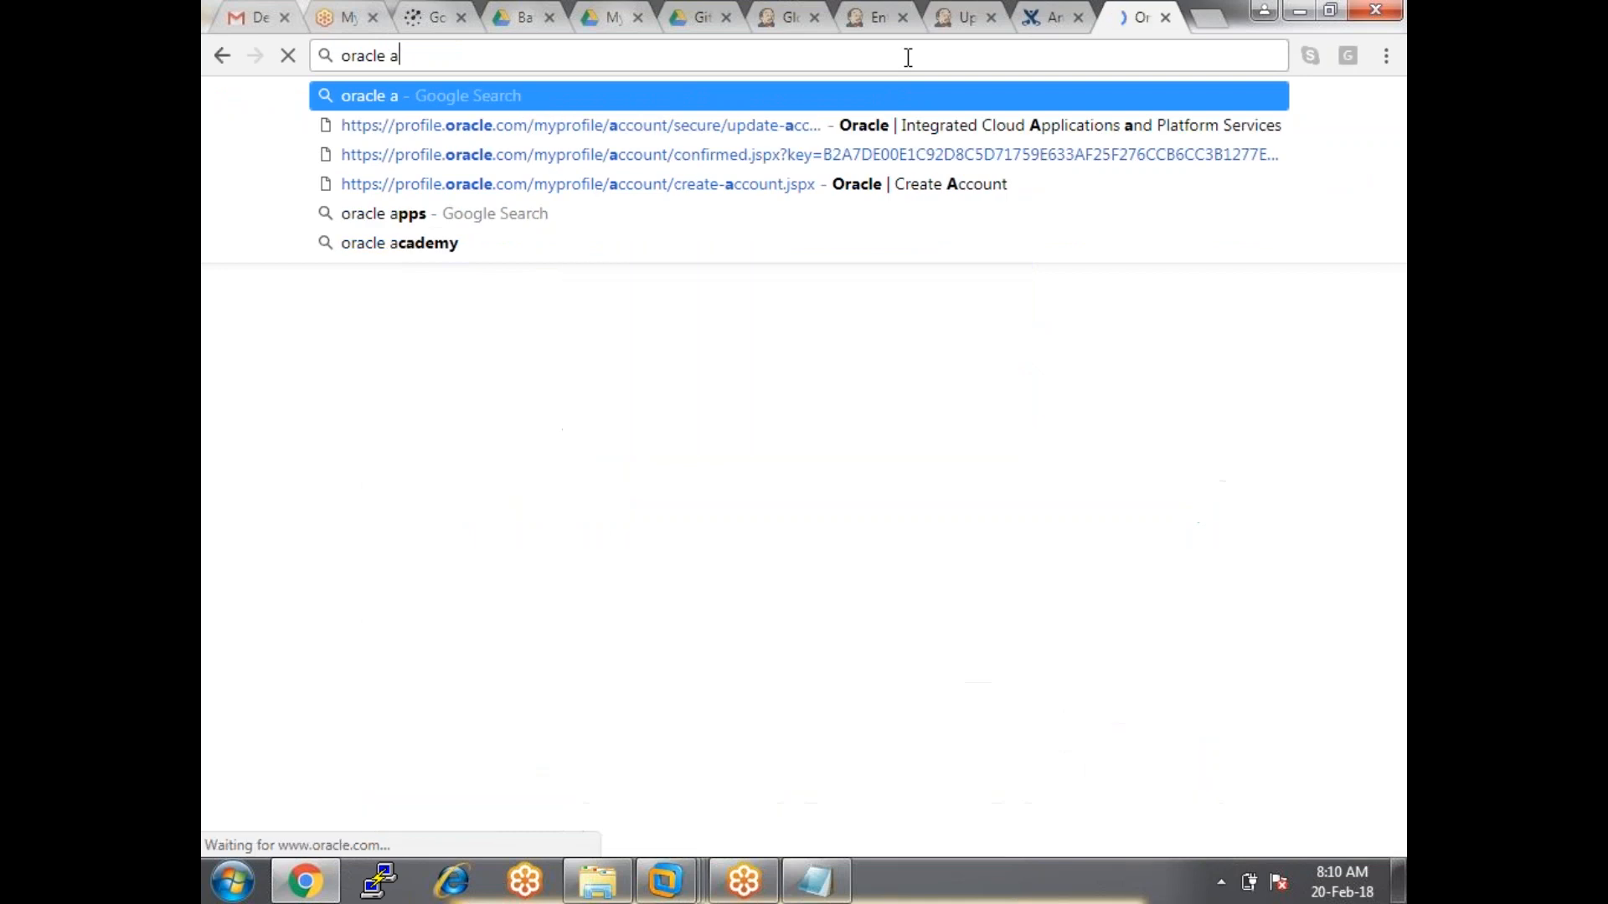
type("c")
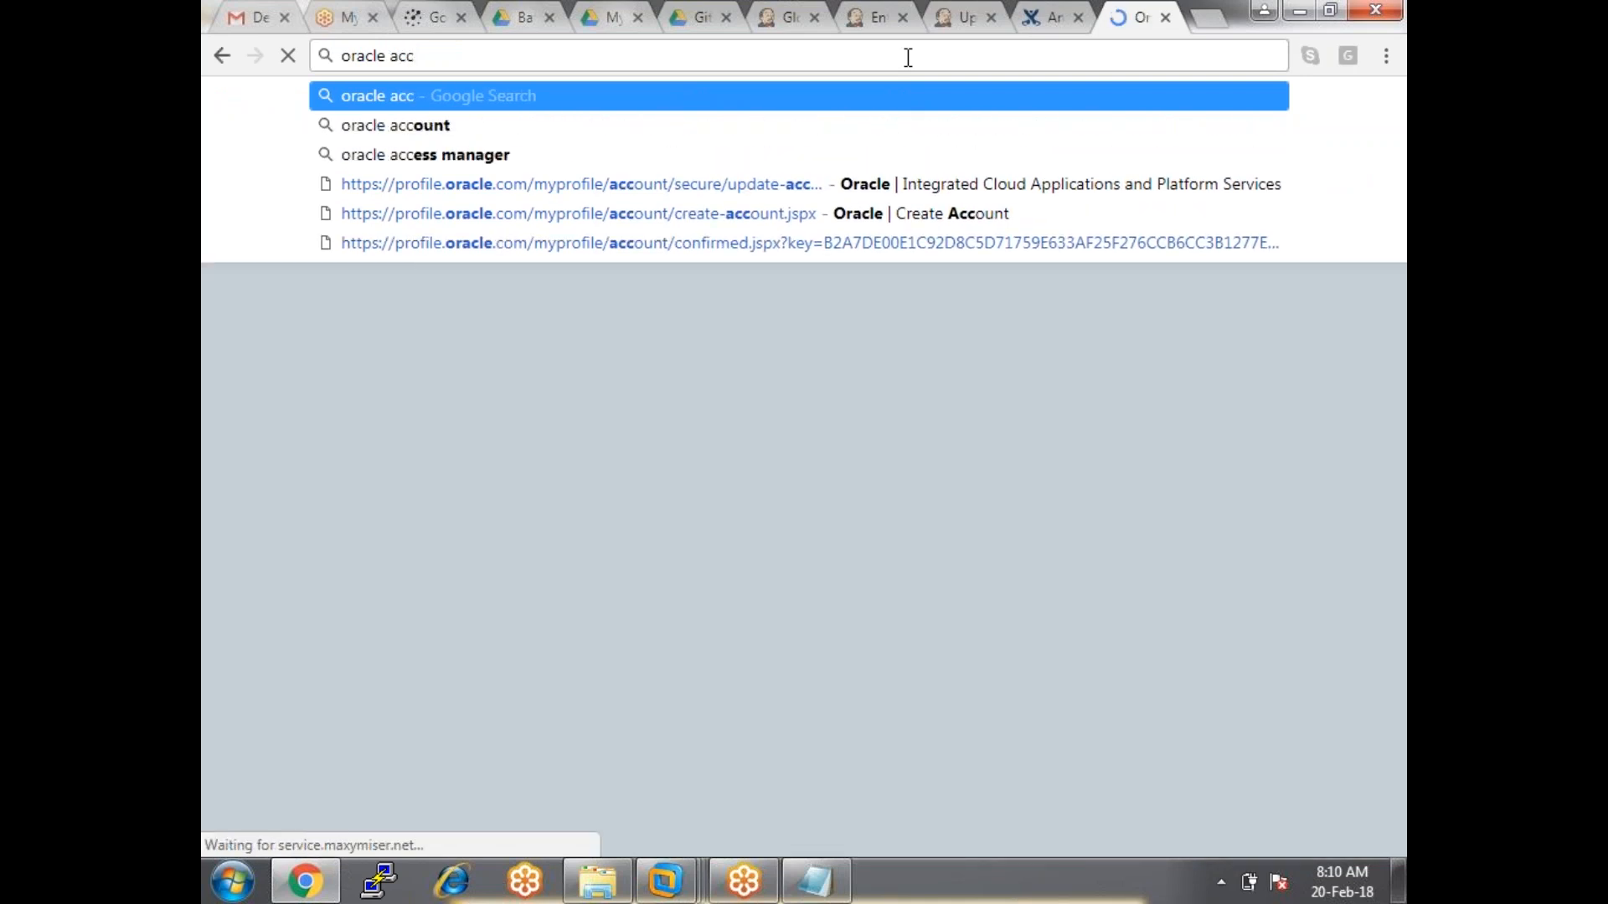
type("oun")
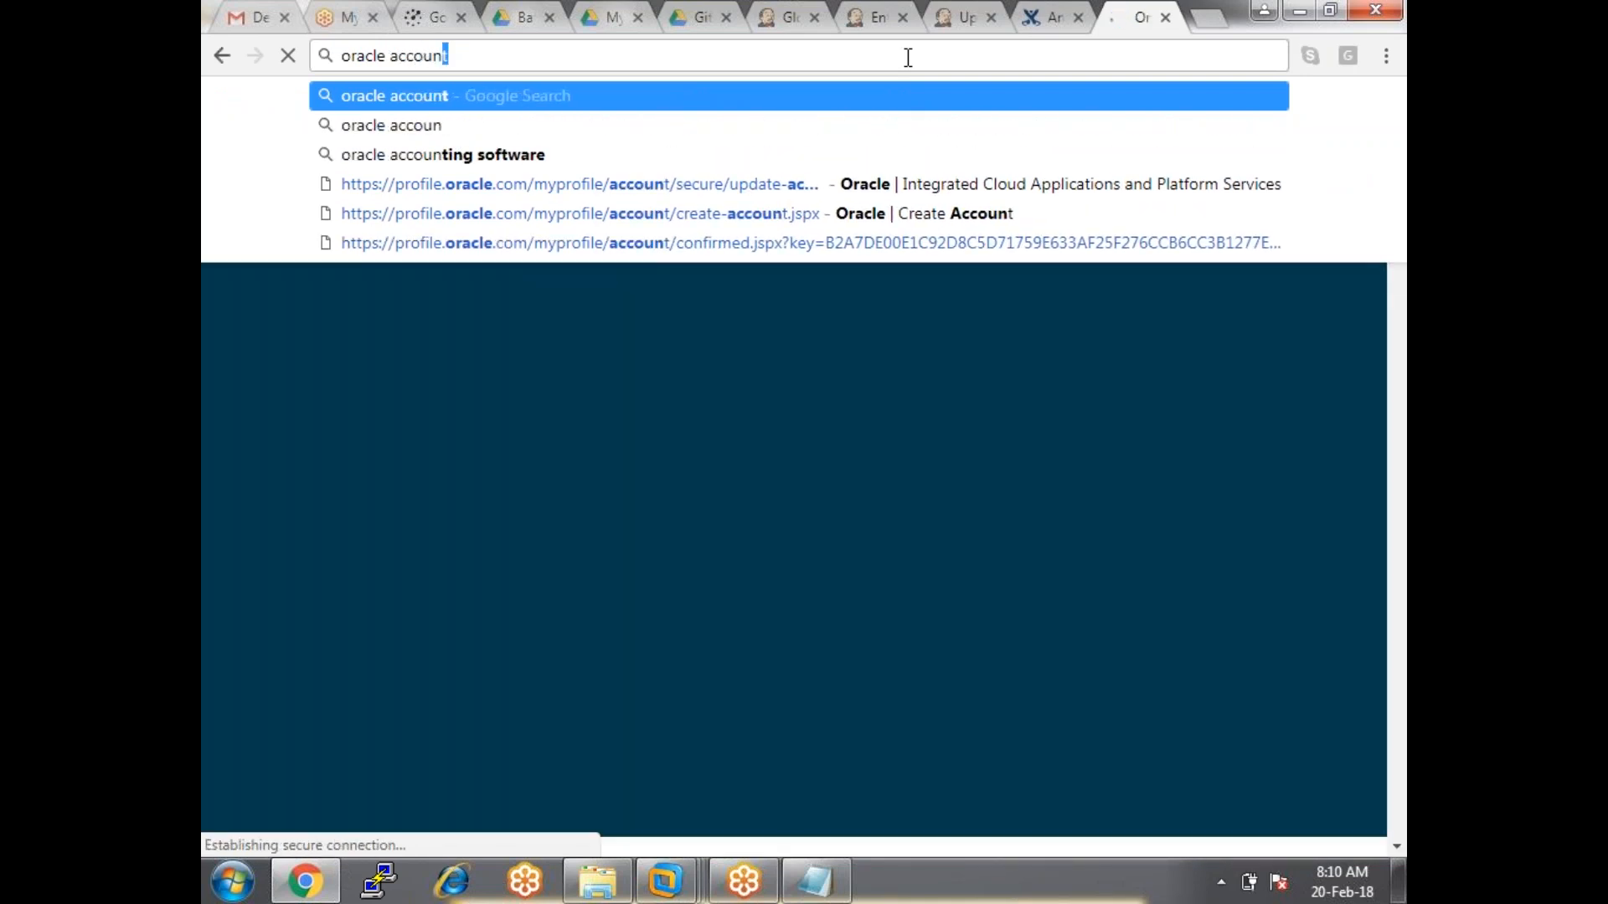
type("t o")
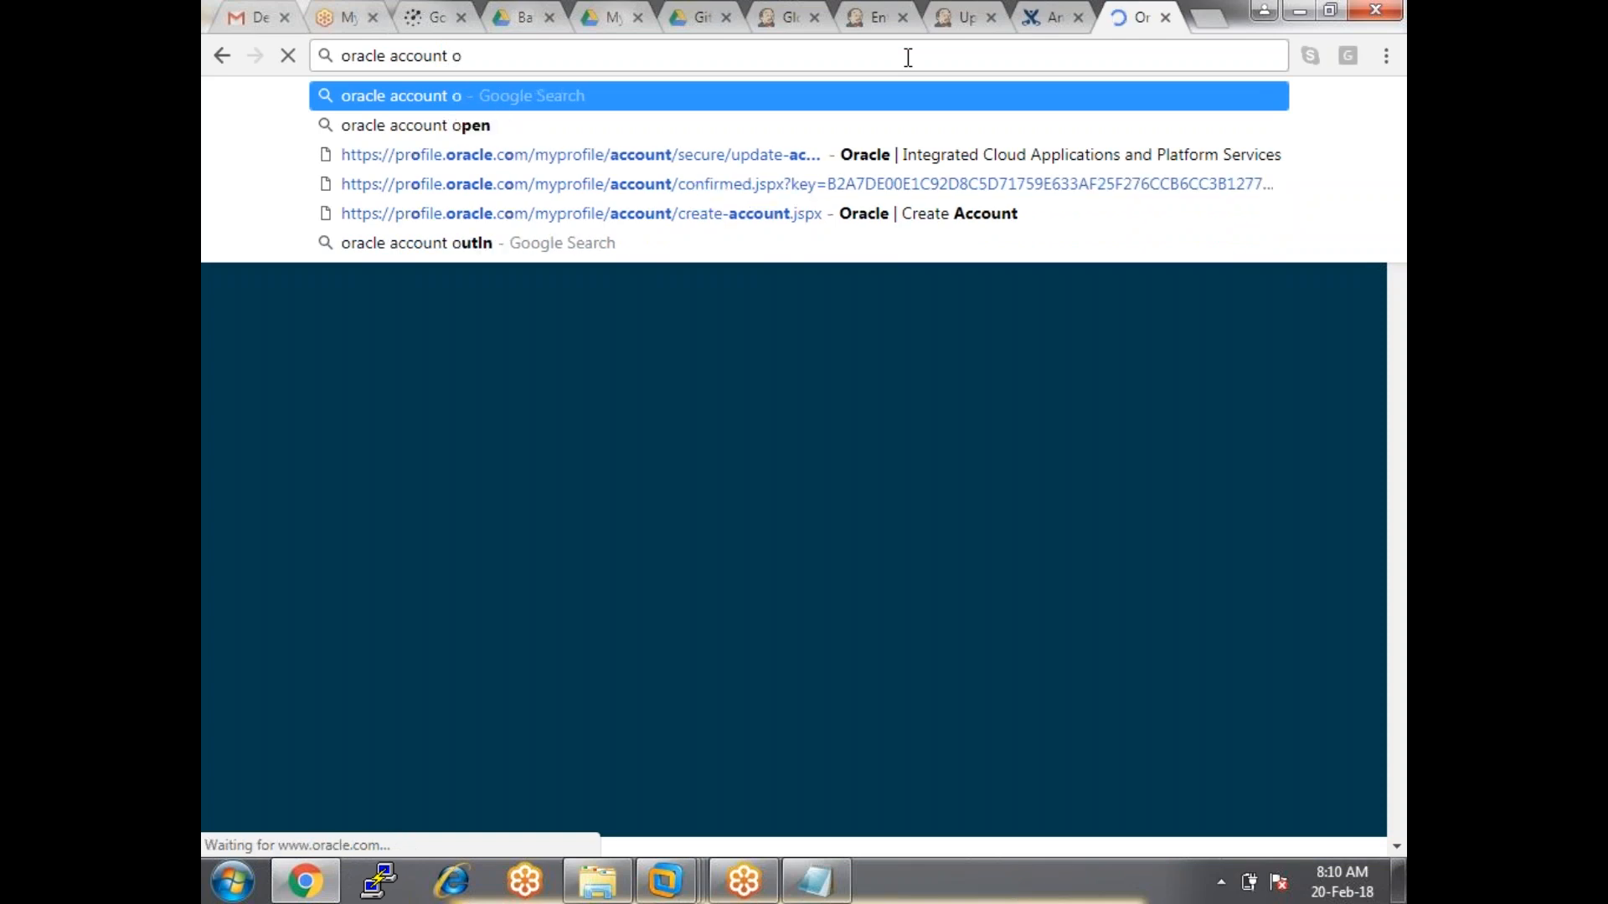
key("BackSpace")
key("Down")
key("Return")
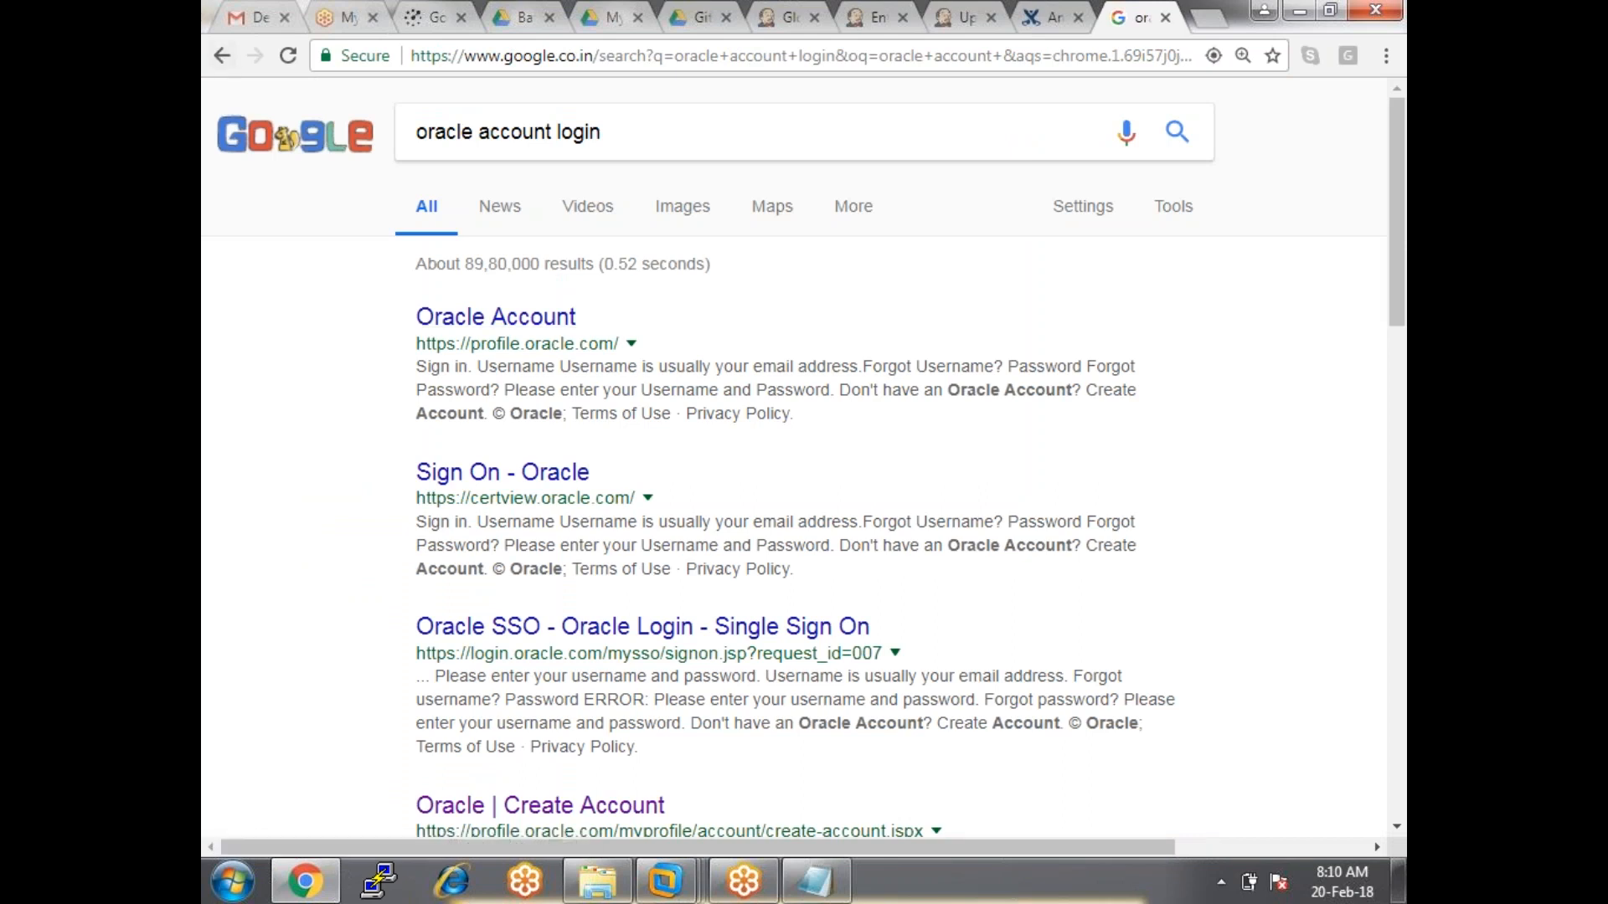
left_click(531, 322)
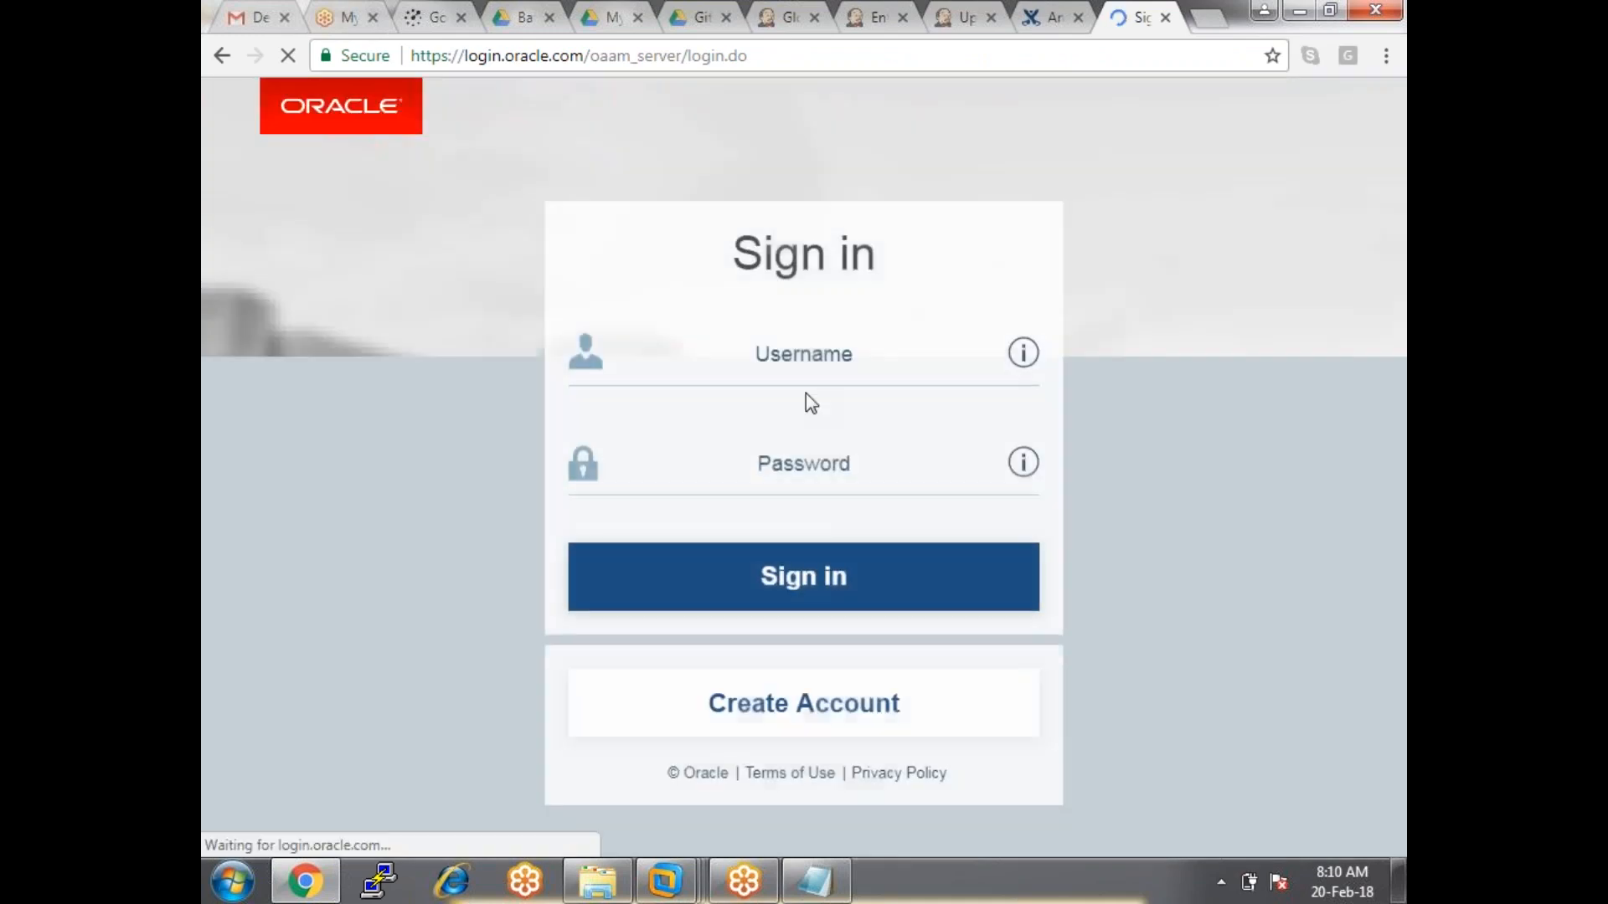
Copy the autofilled Oracle username and submit the sign-in form.
left_click(804, 353)
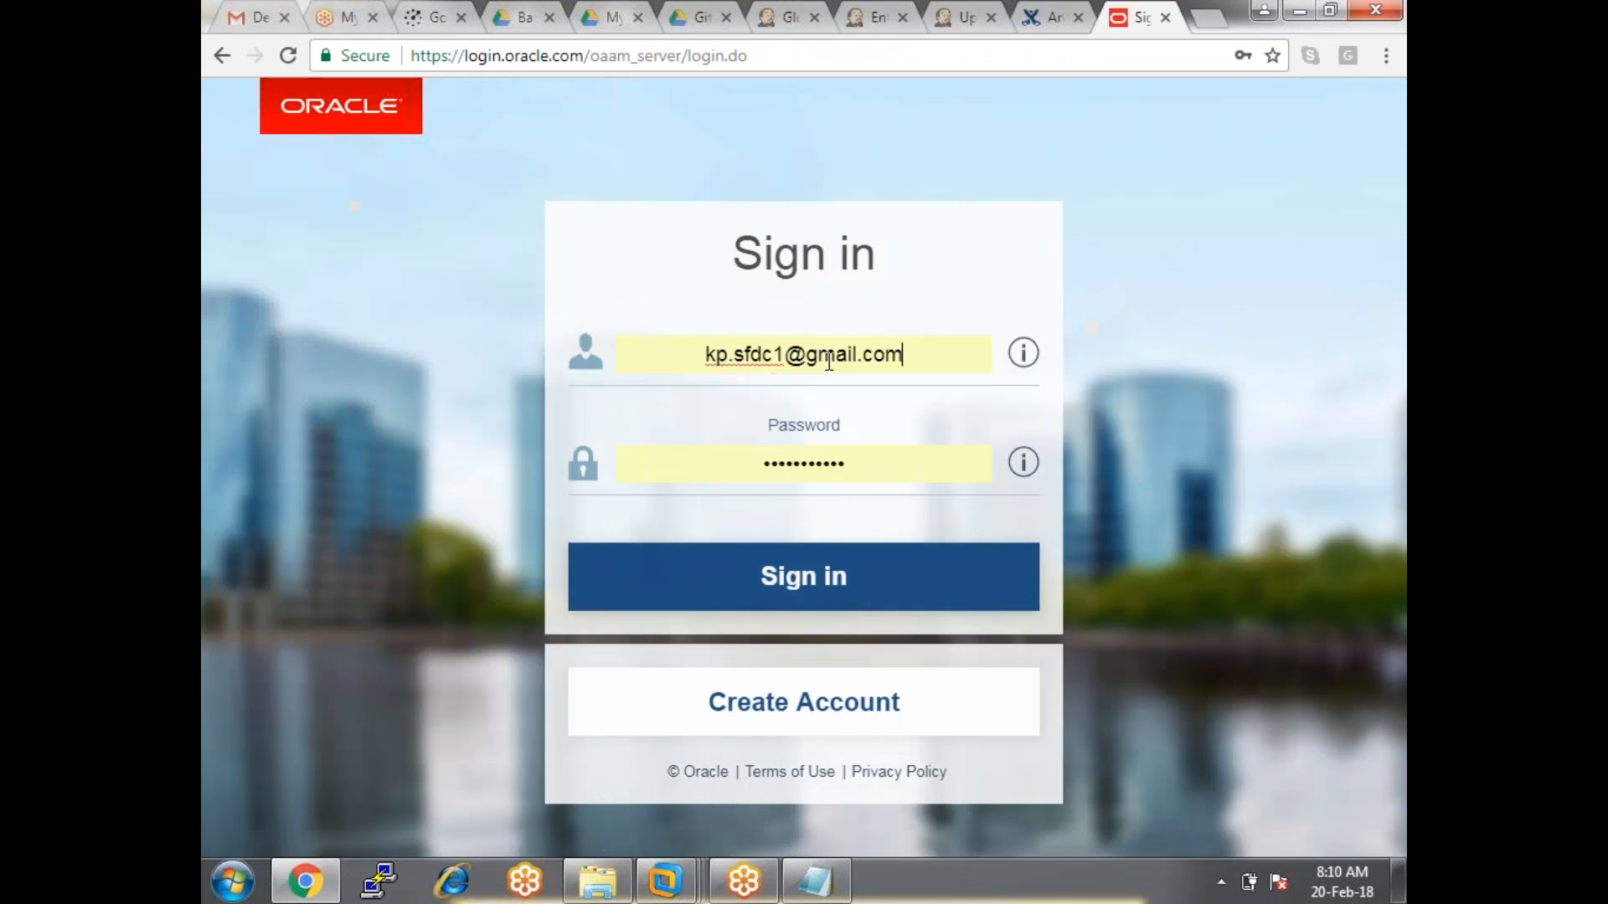
left_click_drag(918, 357, 702, 356)
left_click(705, 362)
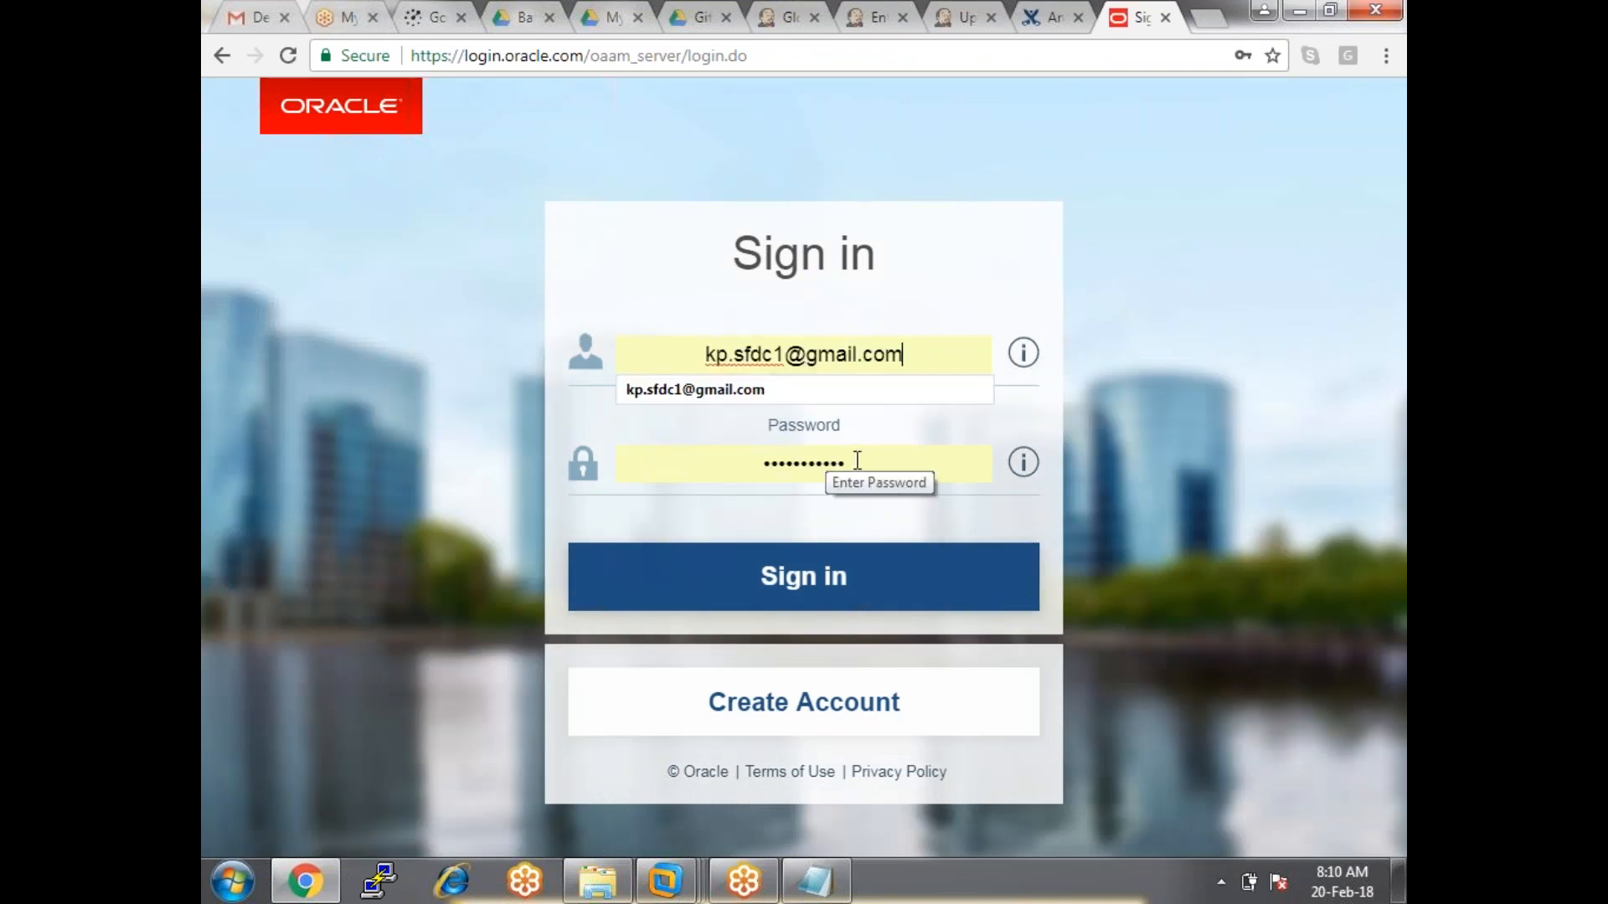
left_click(858, 460)
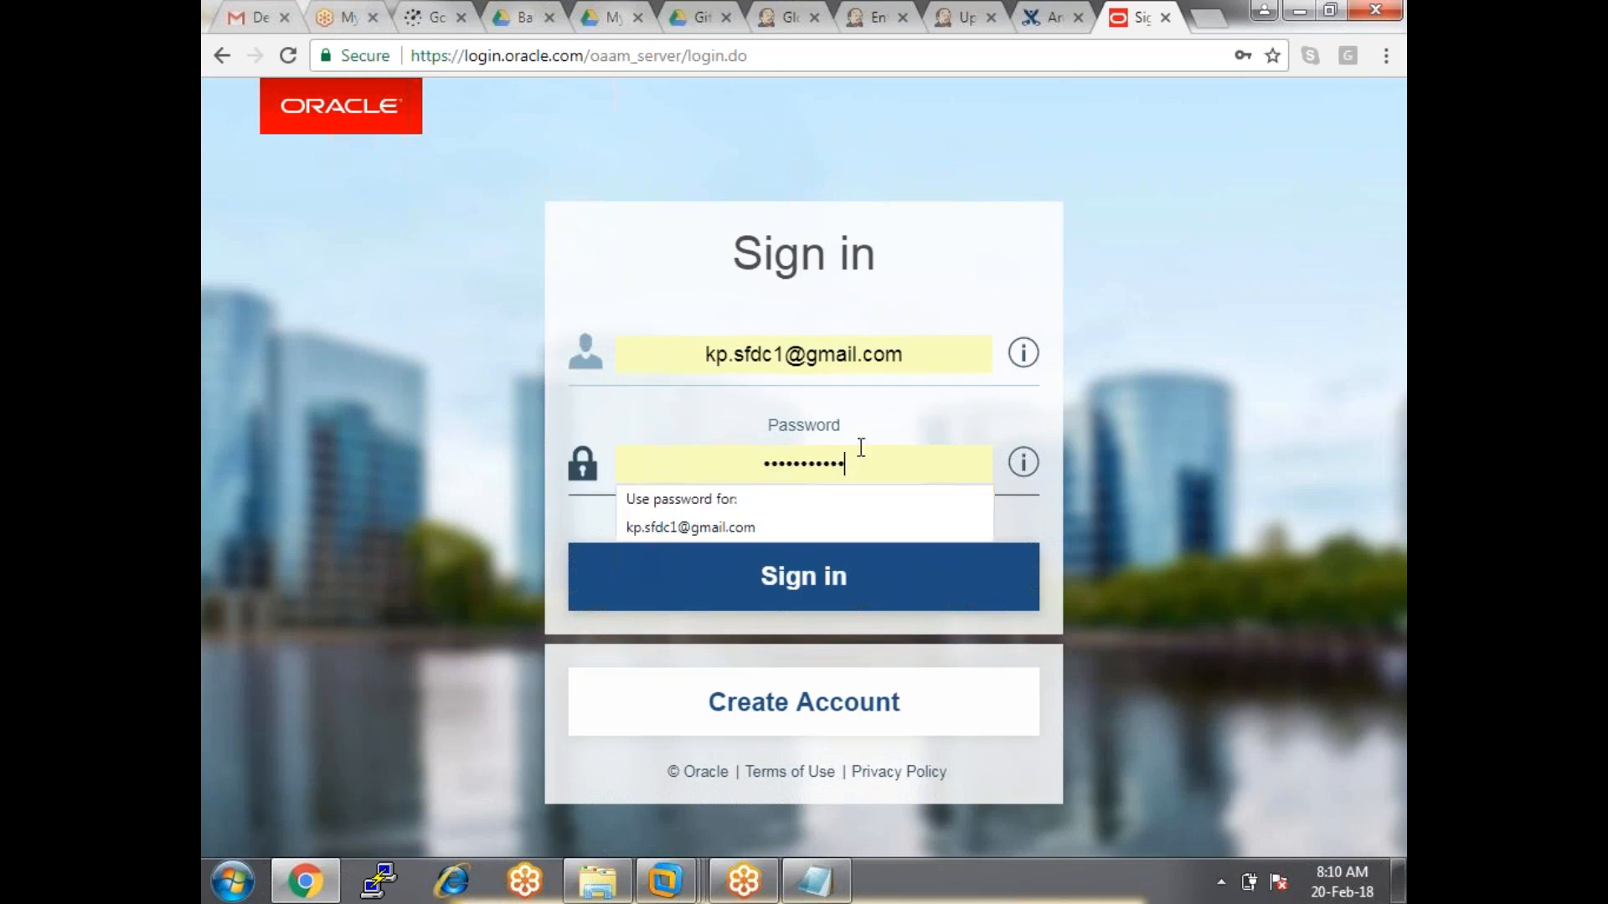
left_click_drag(917, 354, 646, 355)
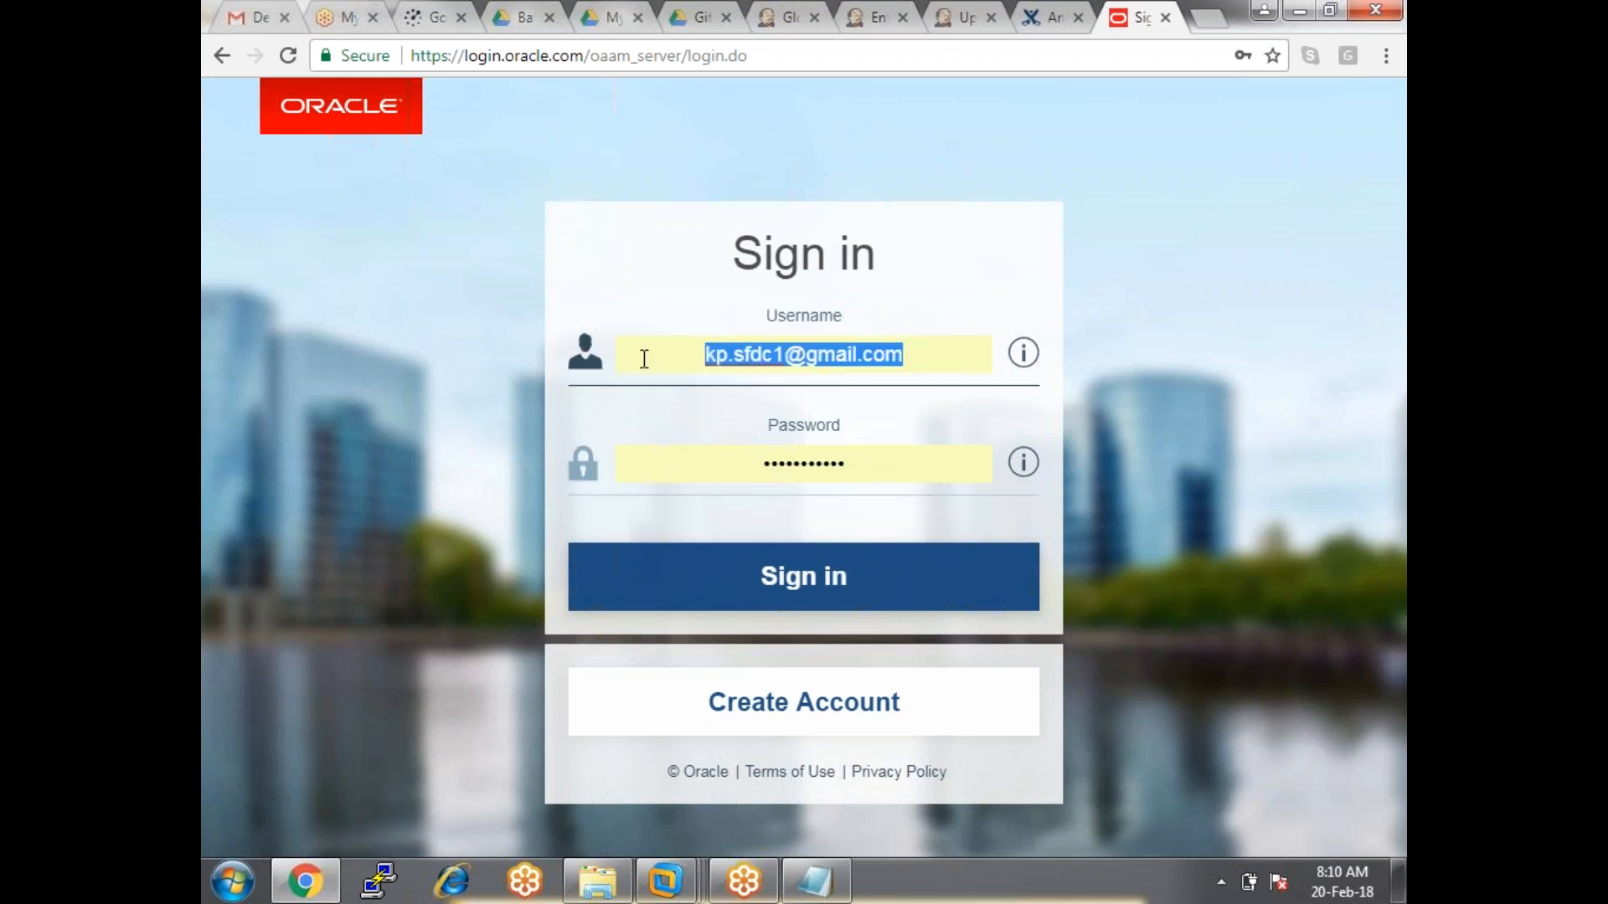
right_click(825, 354)
left_click(895, 401)
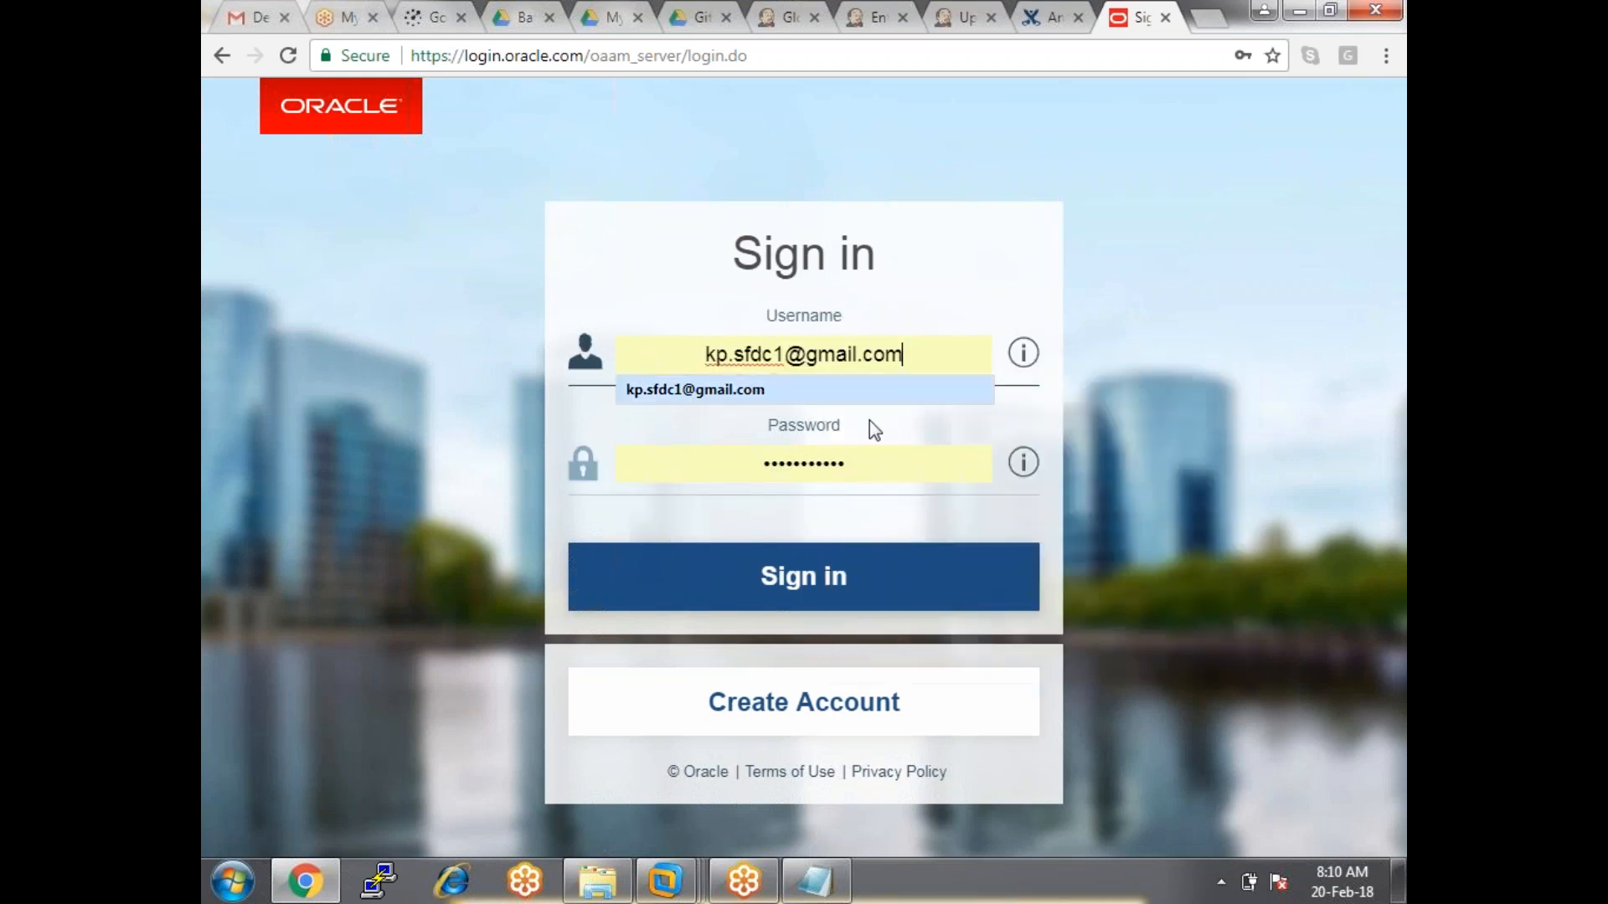
left_click(816, 593)
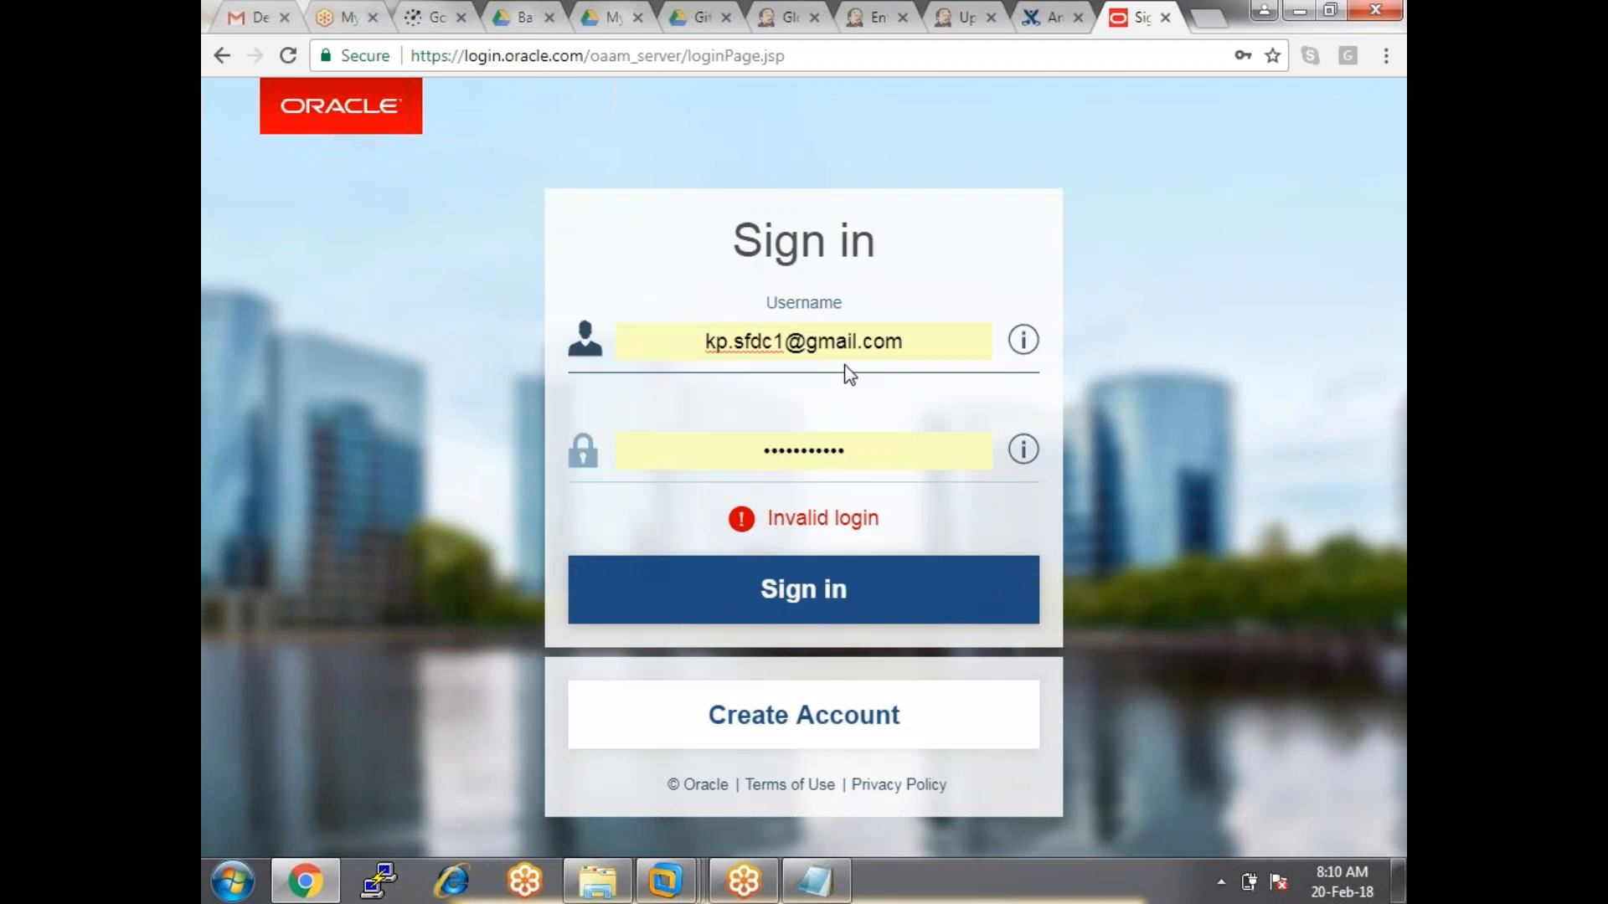
Replace the name part of the username and enter a new password.
double_click(677, 338)
key("End")
type("t")
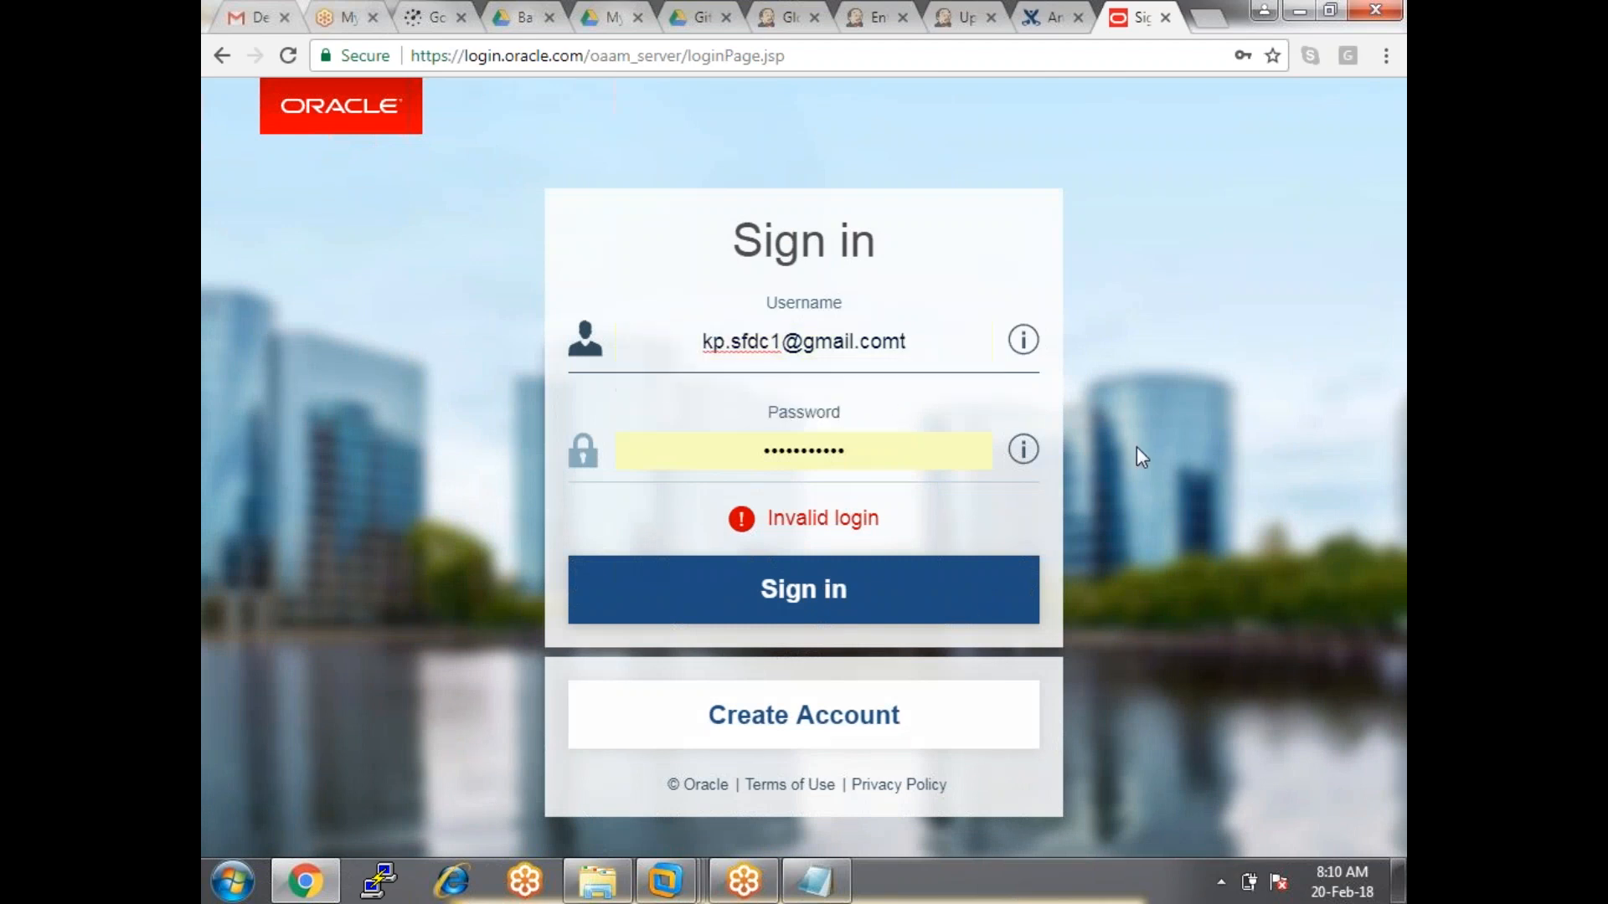
key("BackSpace")
key("Left")
key("Left")
key("Left")
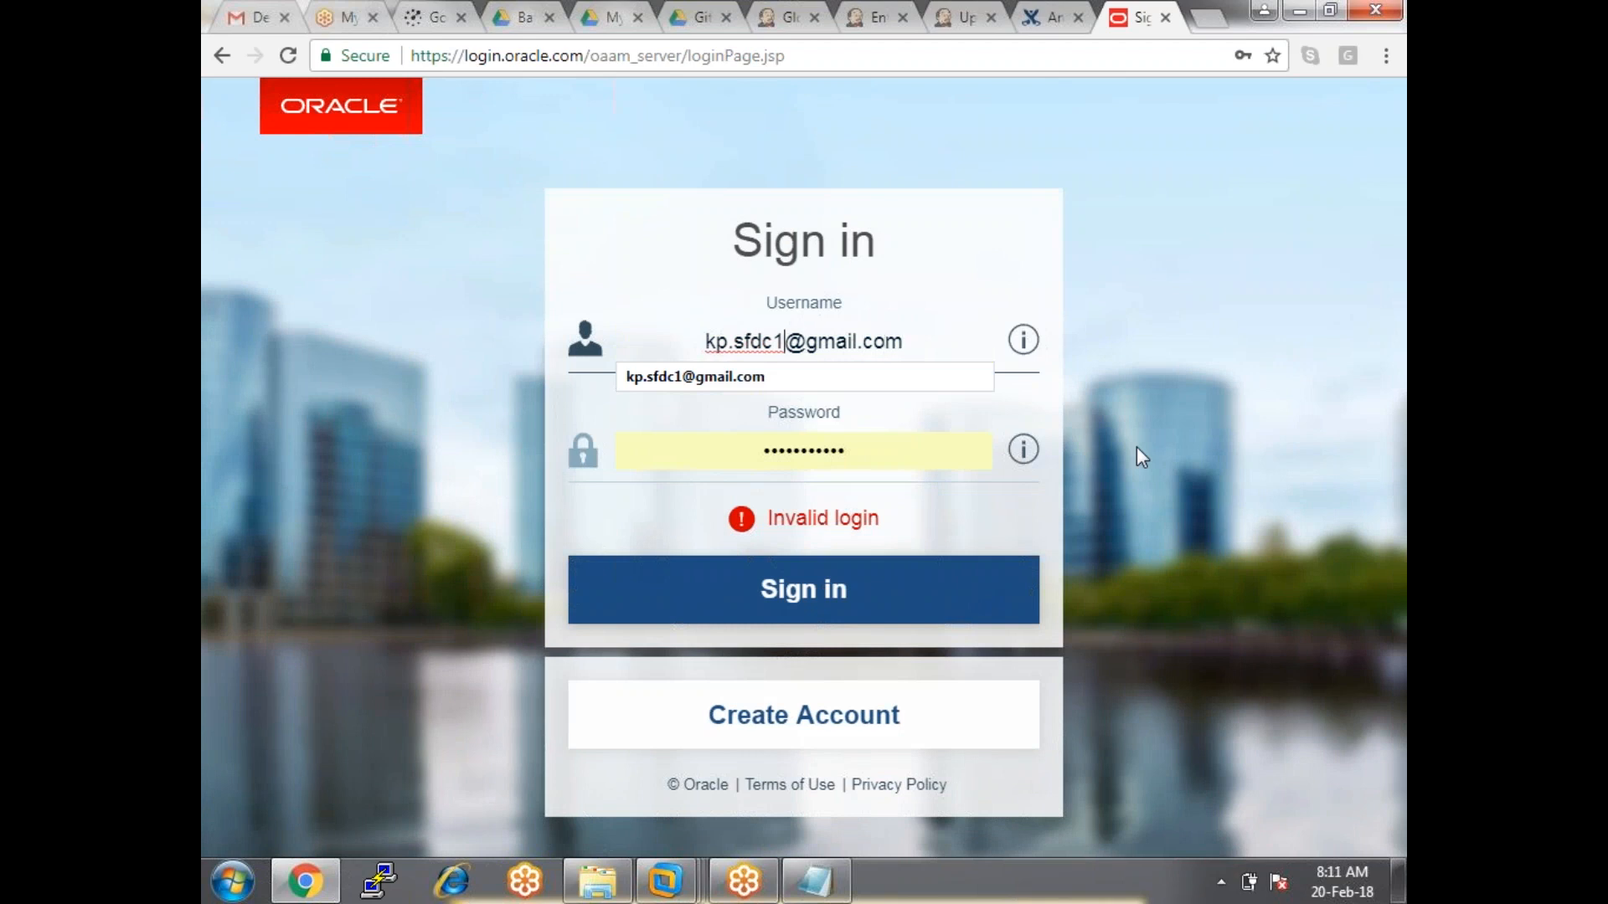
key("BackSpace")
key("BackSpace")
key("BackSpace")
key("BackSpace")
key("BackSpace")
key("BackSpace")
key("BackSpace")
key("BackSpace")
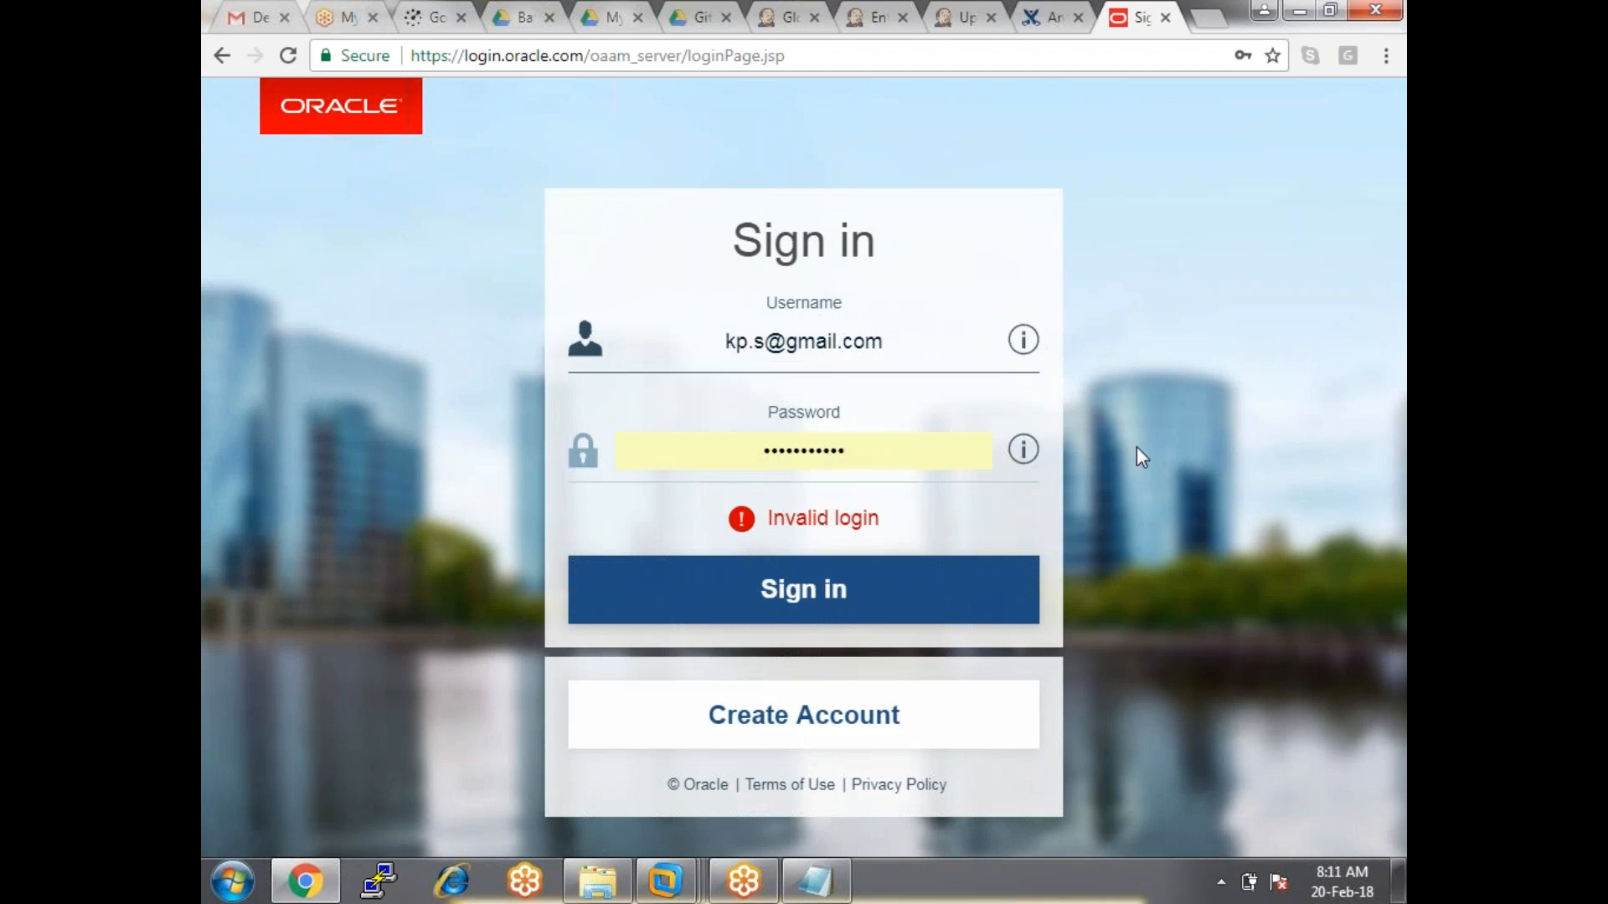
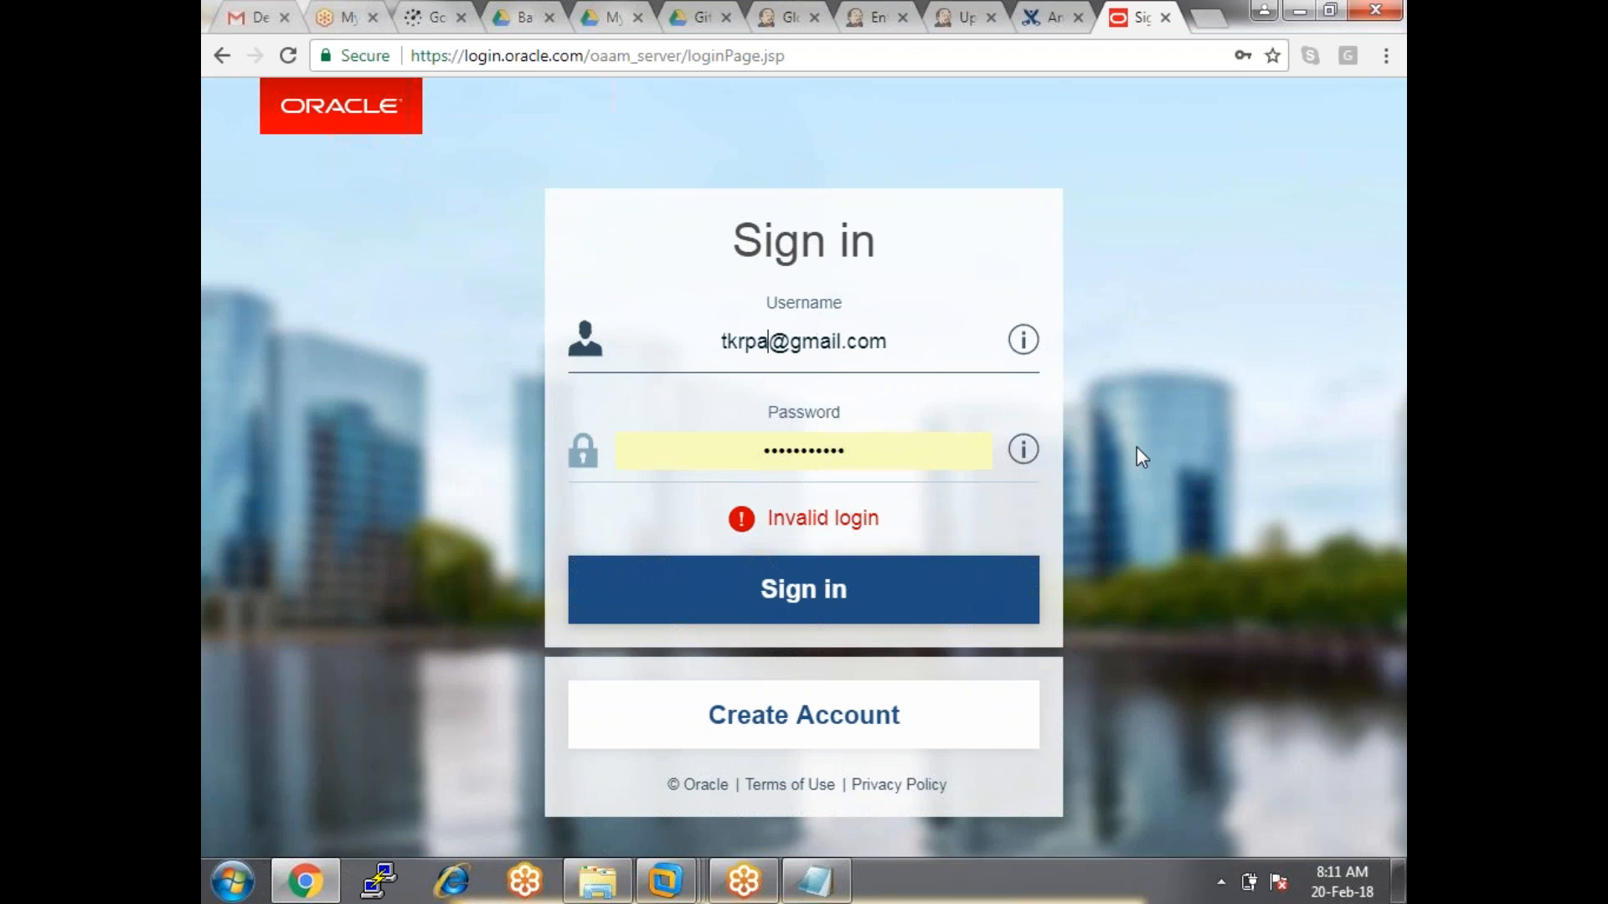
double_click(925, 452)
type("••••••••")
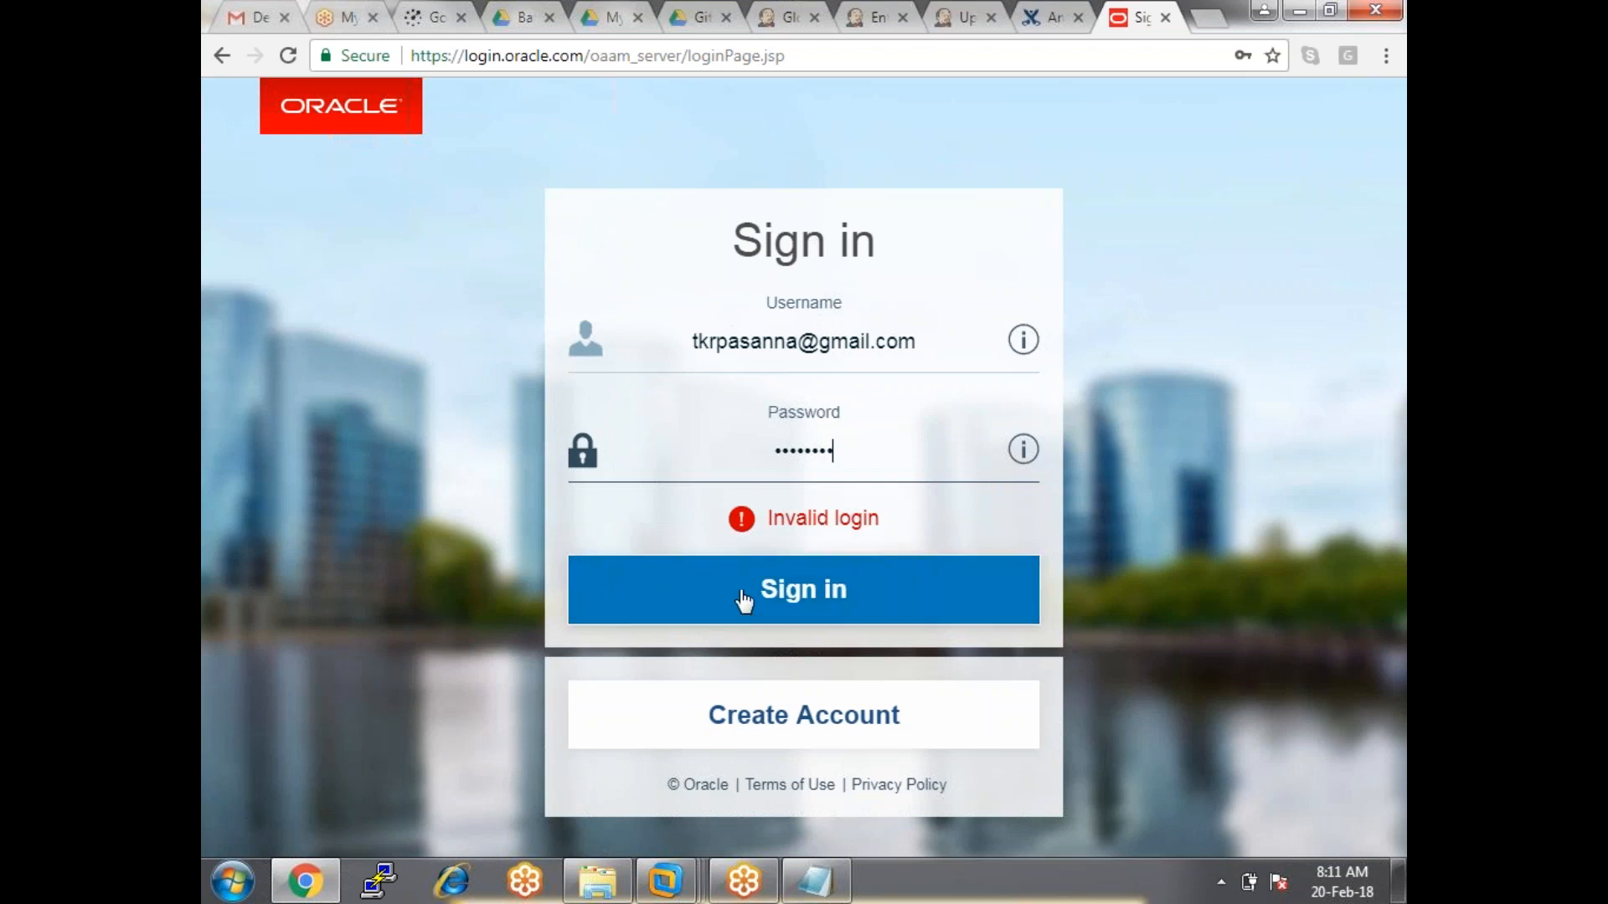
Fix a typo in the username, resubmit the sign-in, and decline Chrome's password saving.
left_click(721, 345)
key("BackSpace")
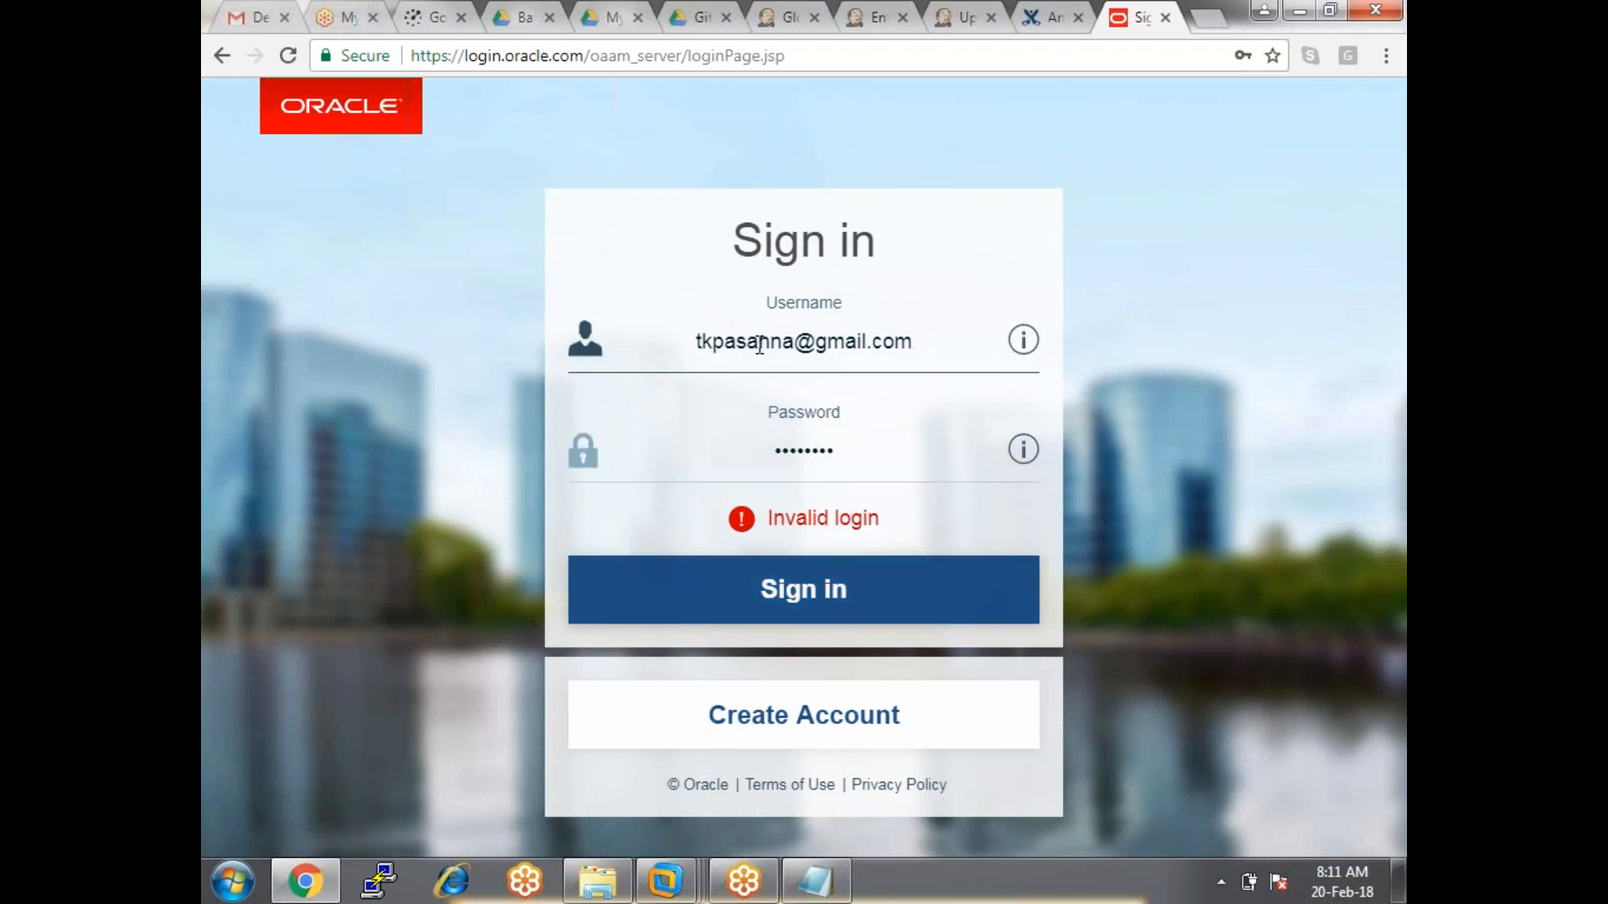
type("r")
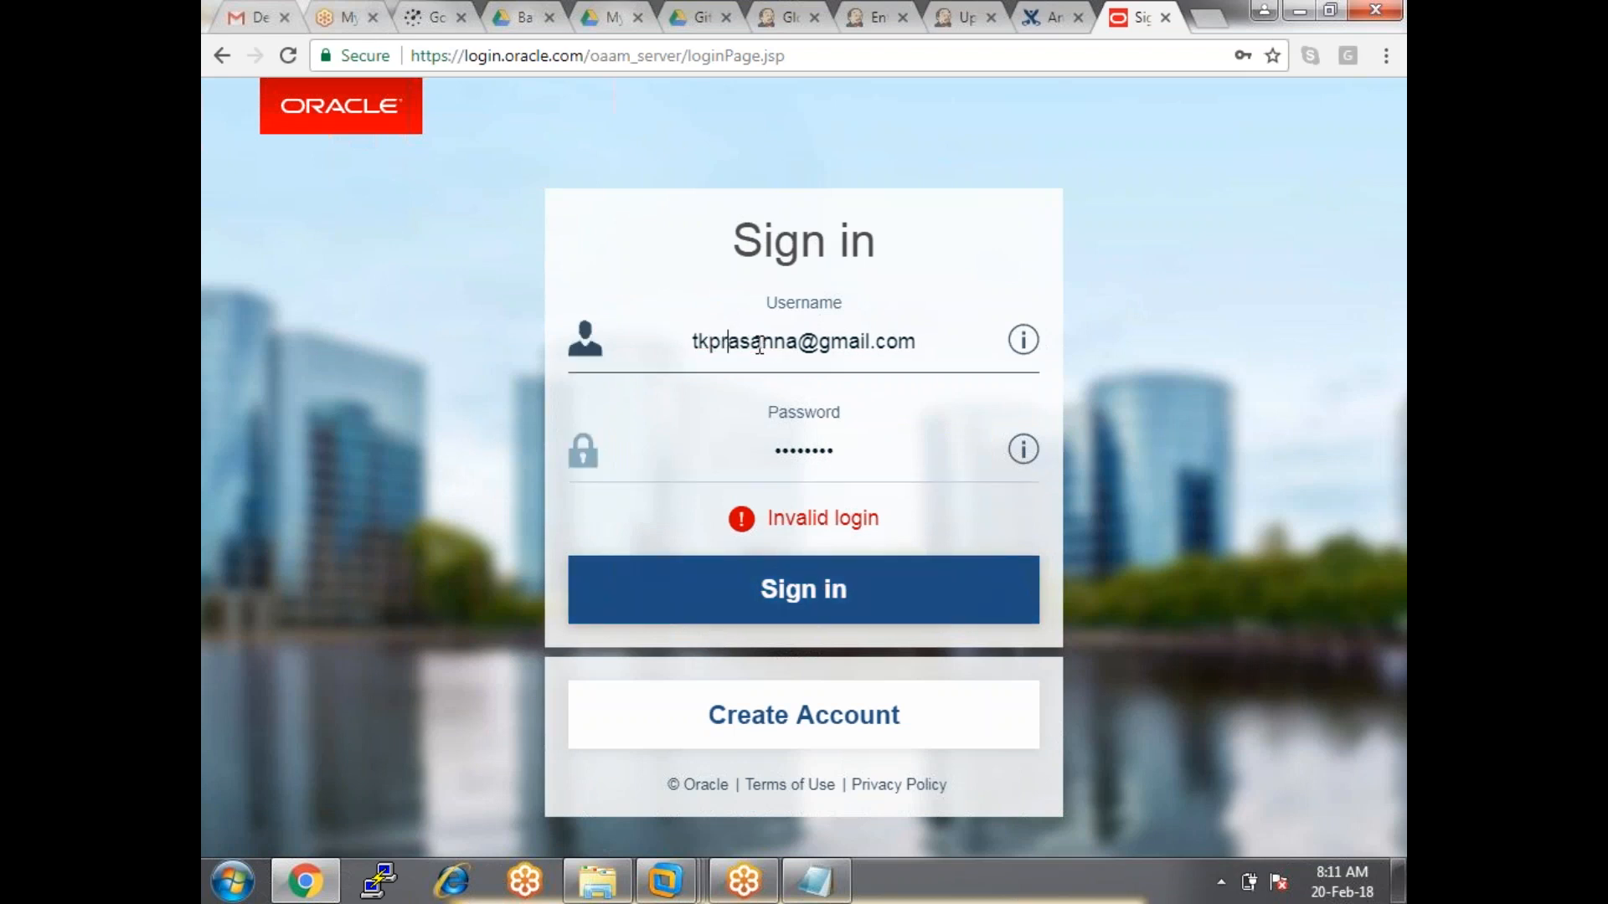
left_click(827, 588)
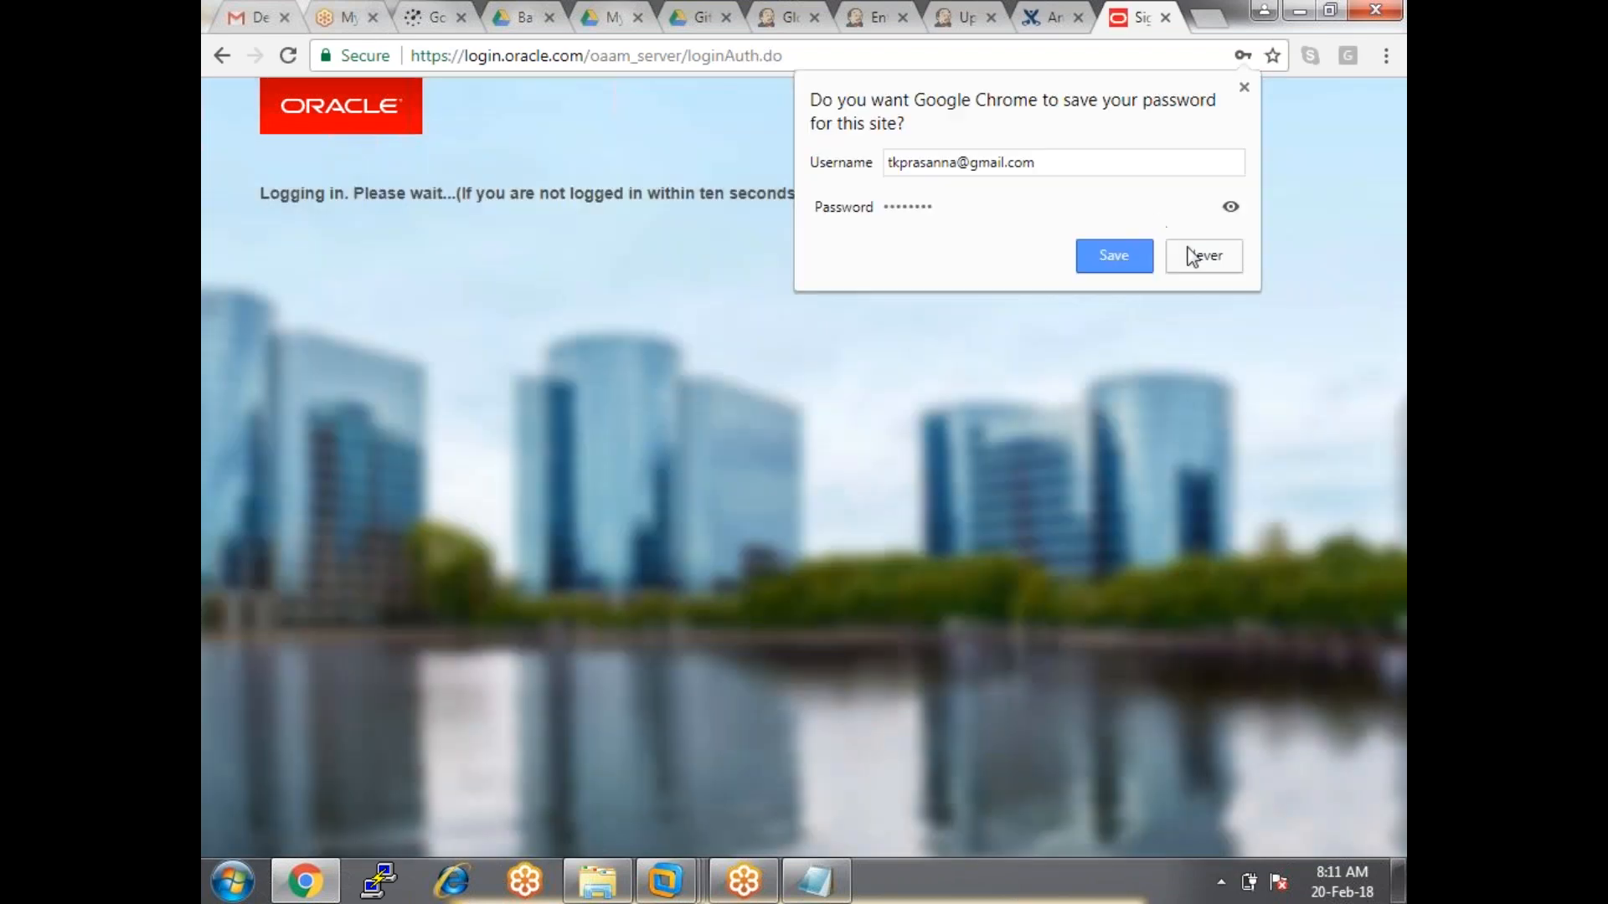
left_click(1198, 264)
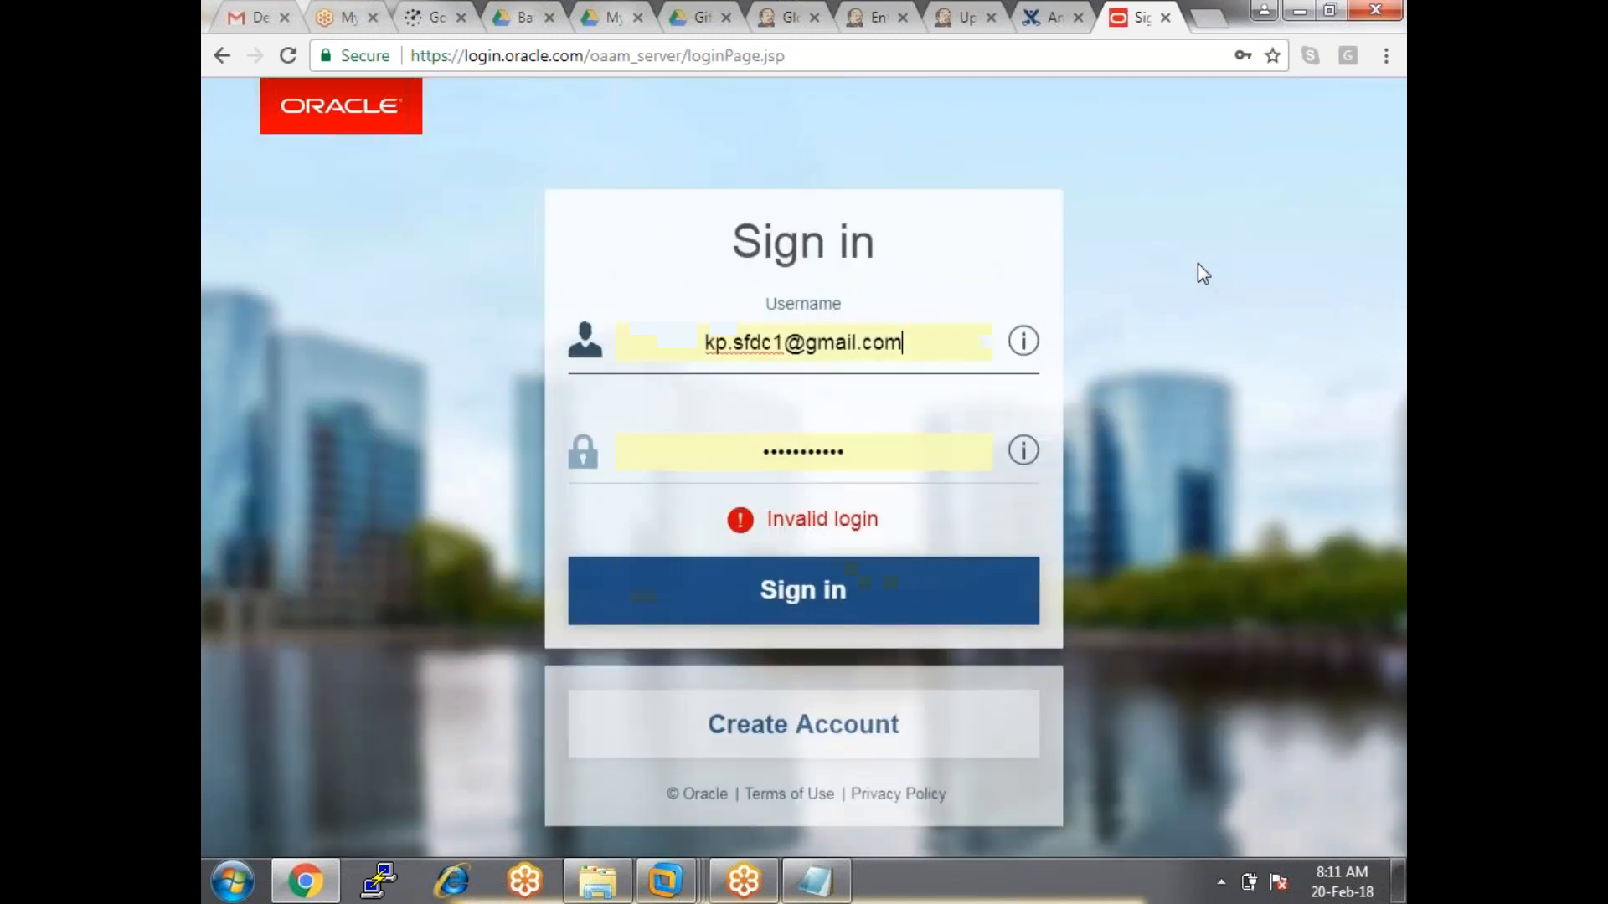
Choose Create Account on Oracle, then switch between browser tabs back to the Jenkins dashboard.
left_click(918, 721)
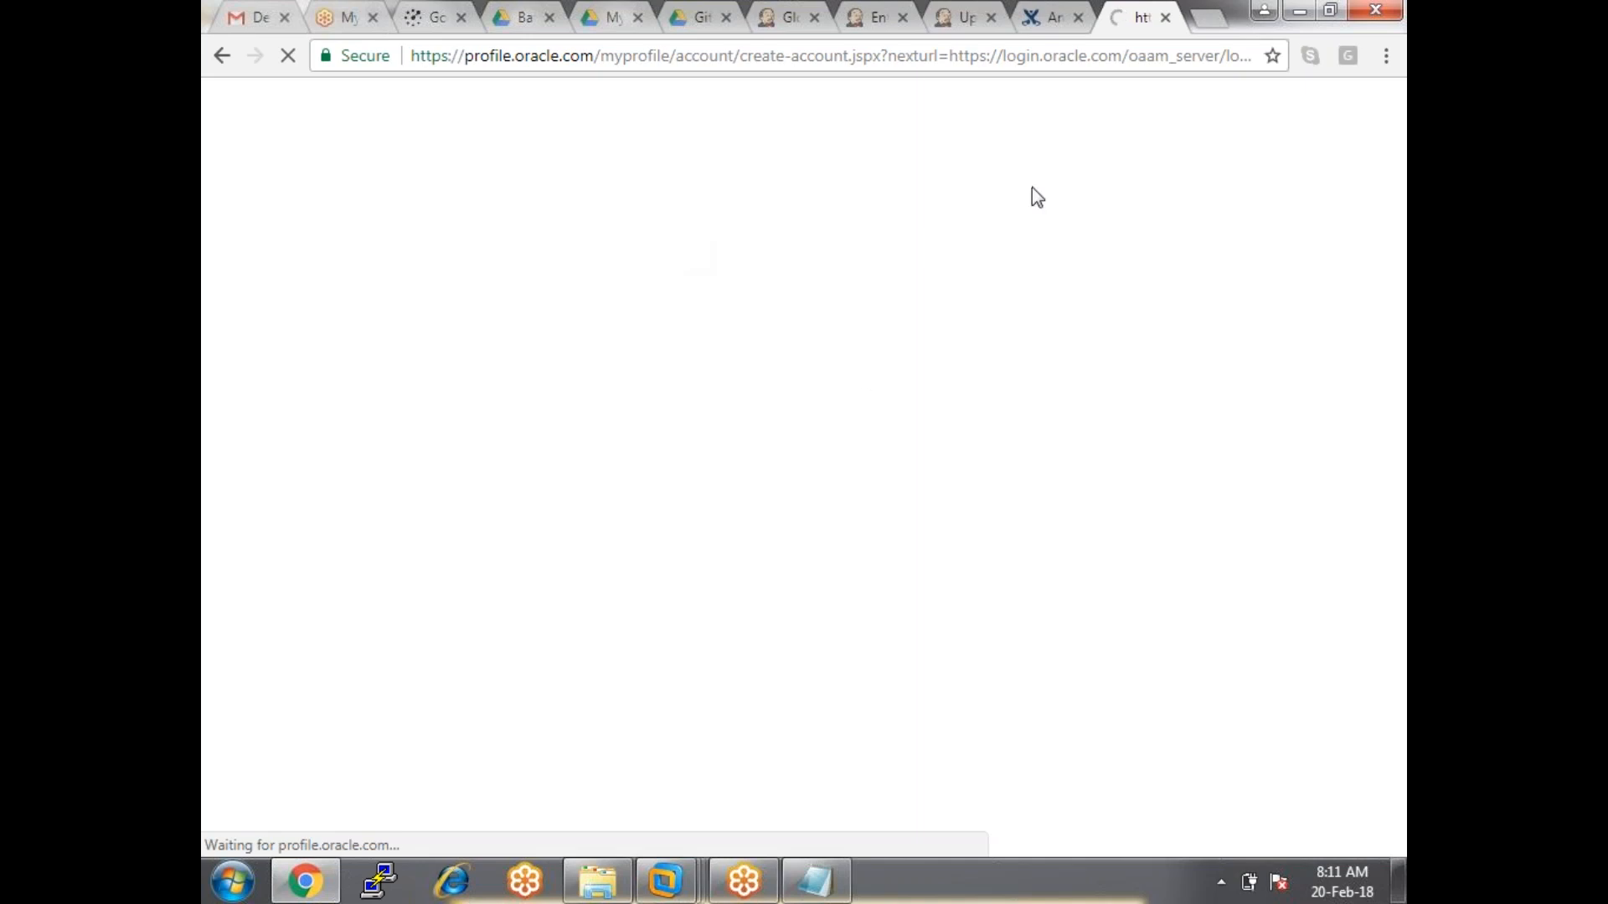
left_click(777, 17)
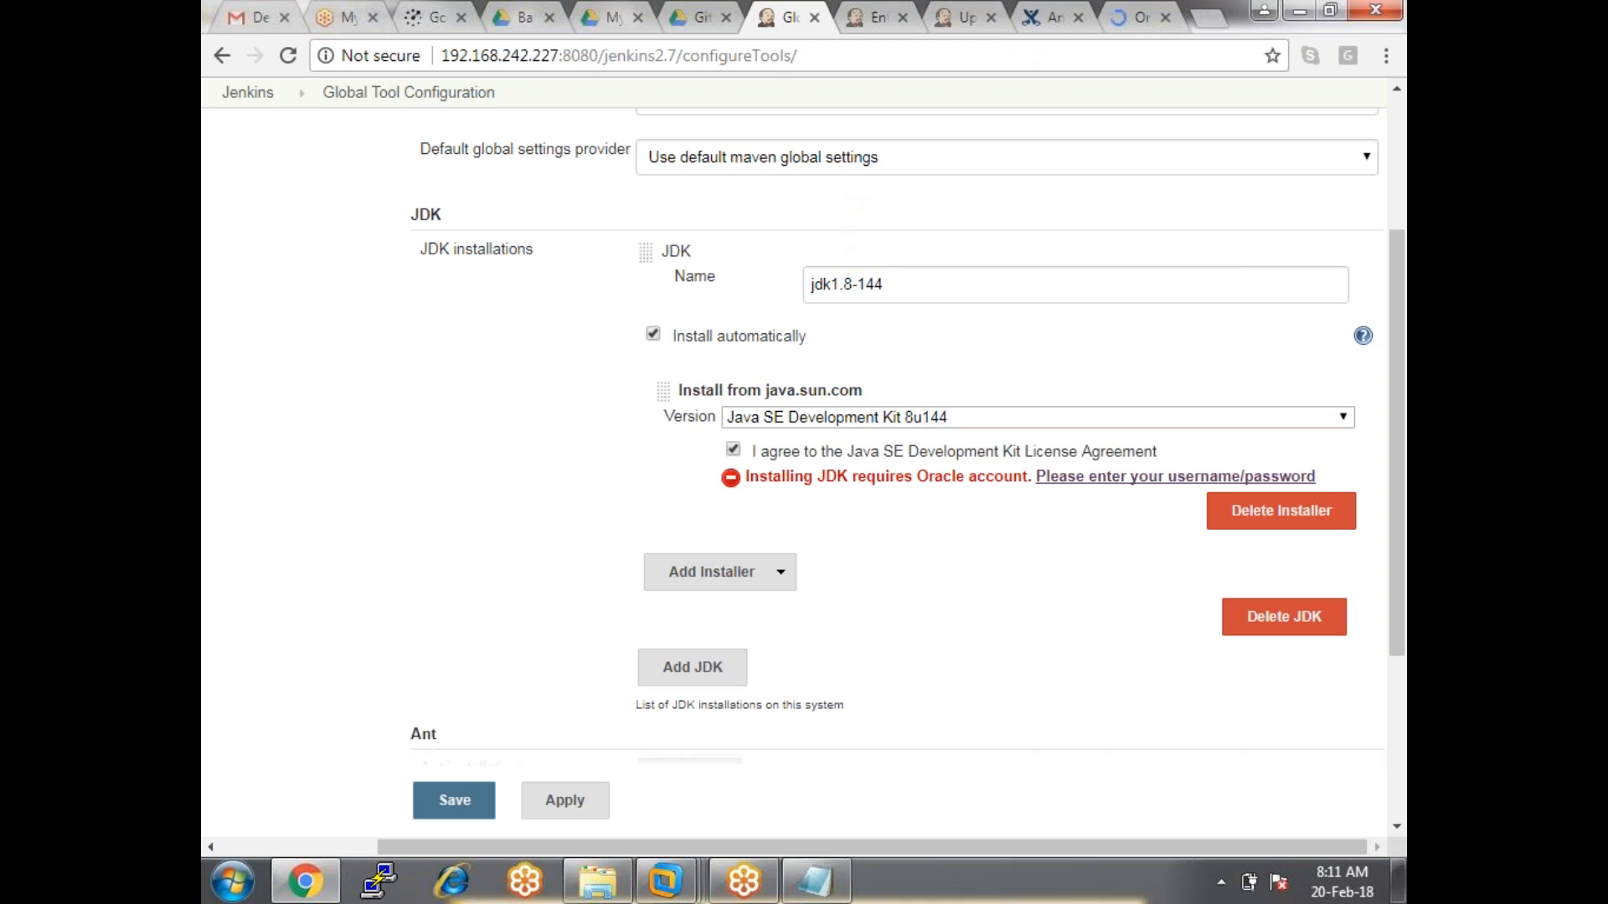
left_click(1131, 19)
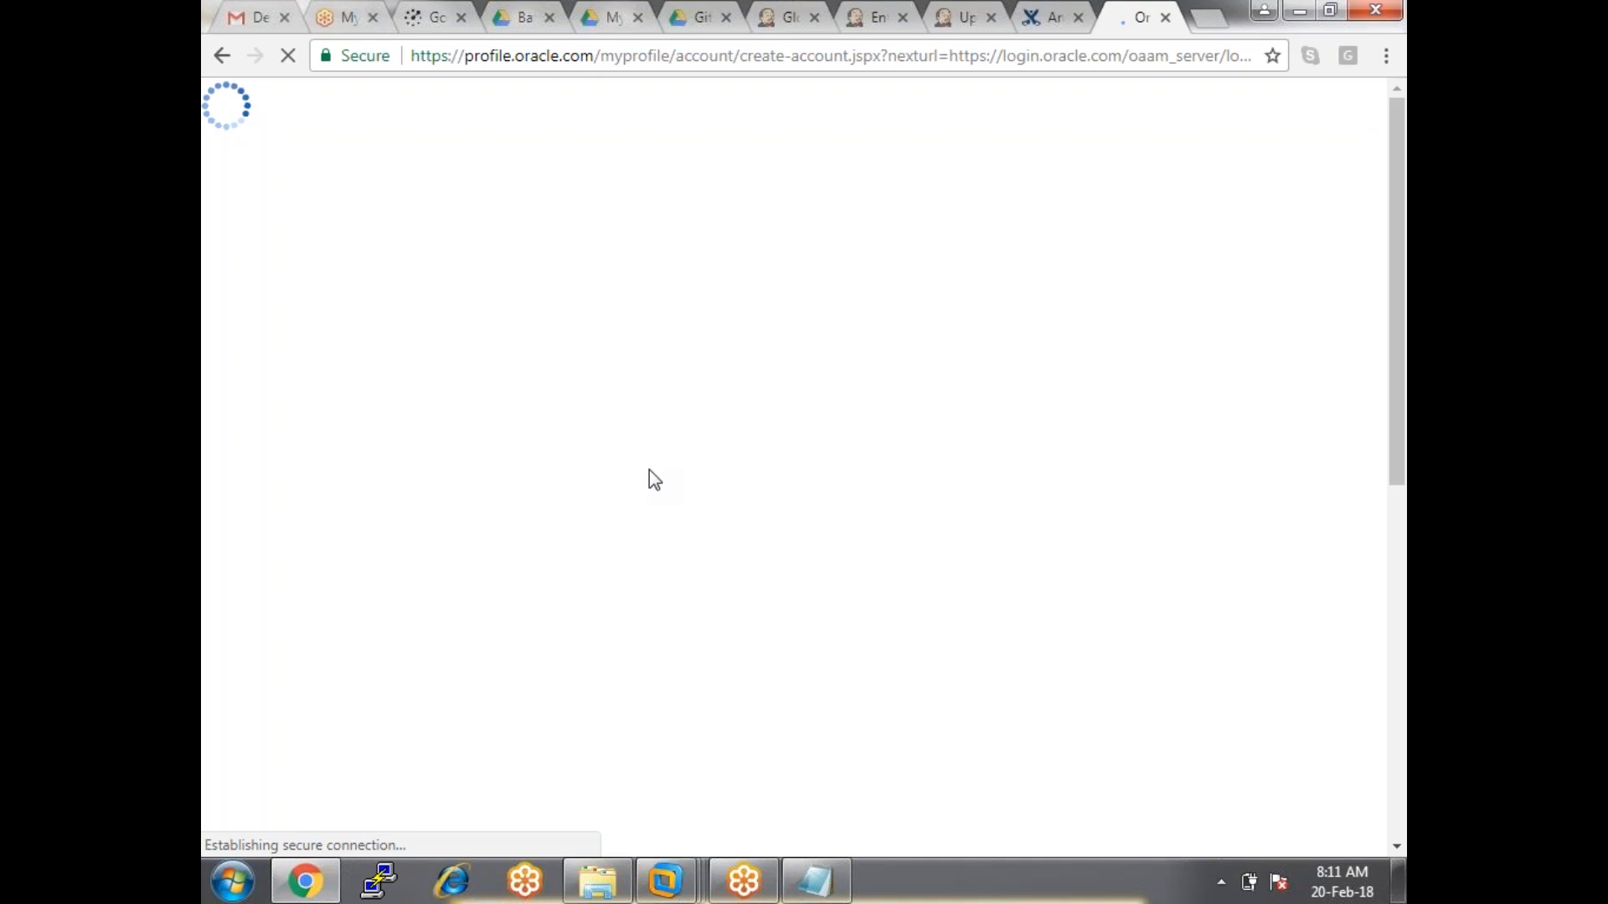
left_click(787, 18)
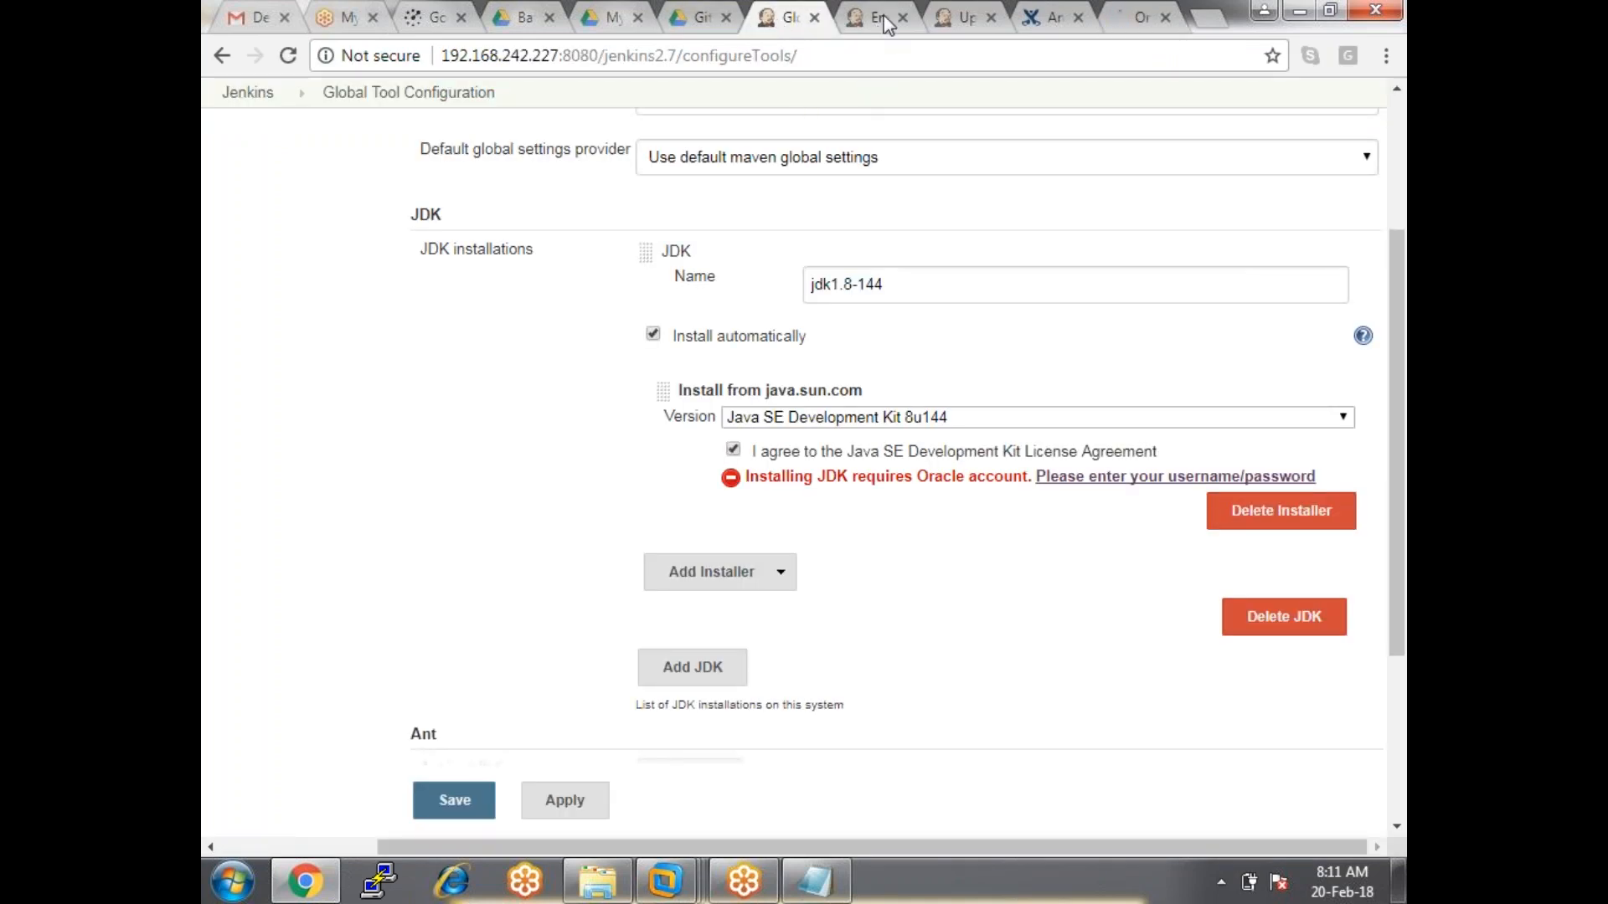
left_click(883, 16)
left_click(957, 18)
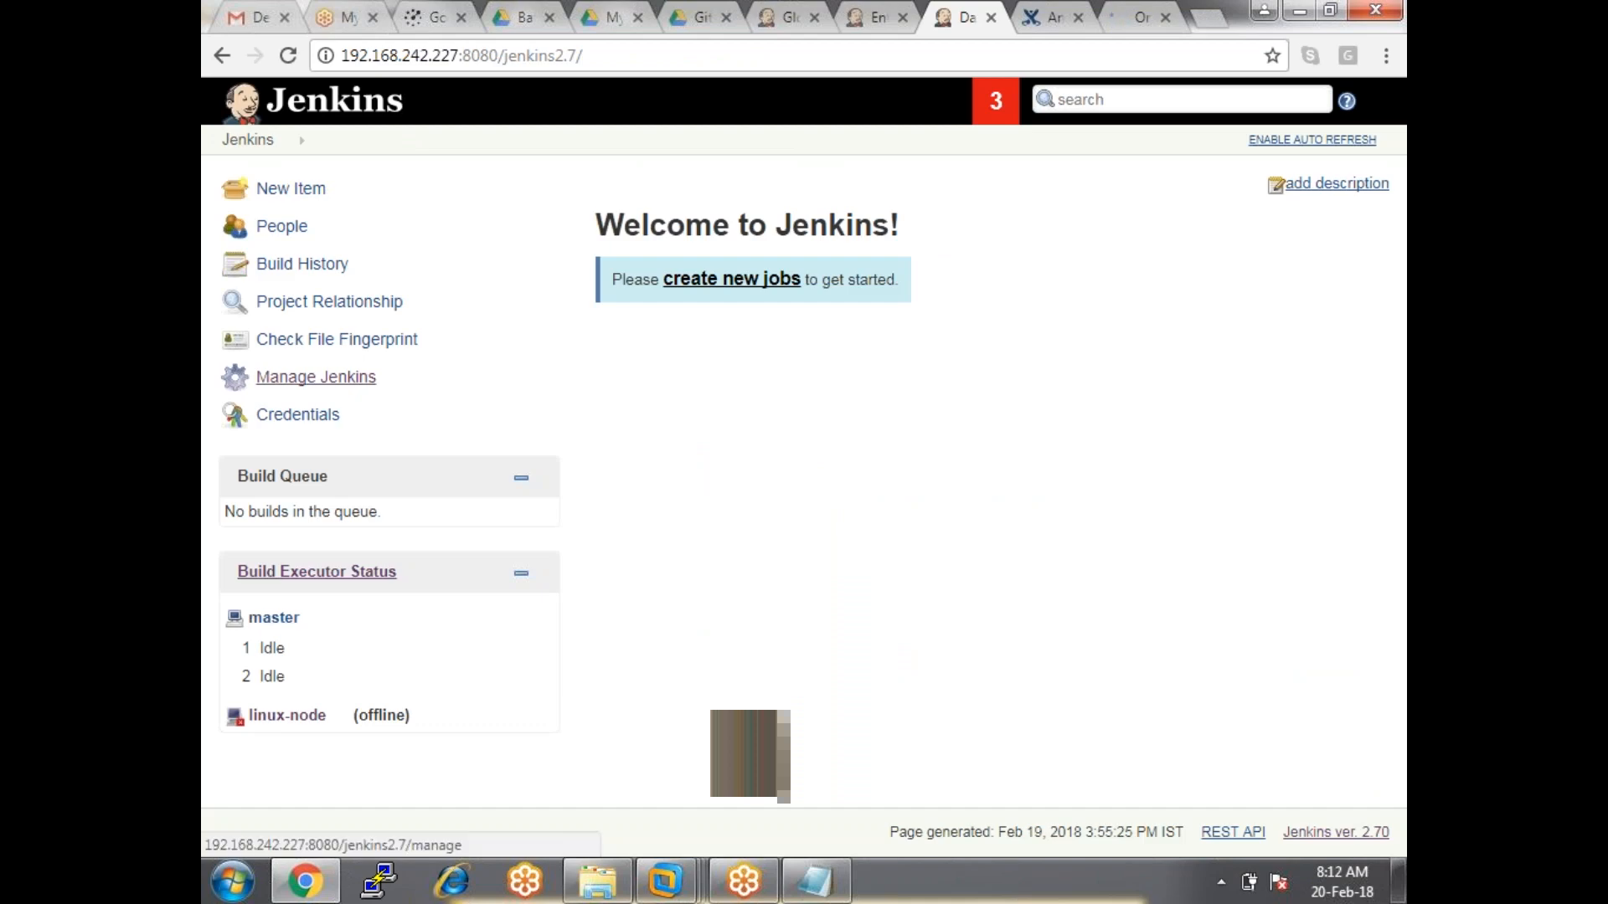
Go to Manage Jenkins and open the Manage Nodes list.
left_click(315, 377)
scroll(749, 754, "down", 7)
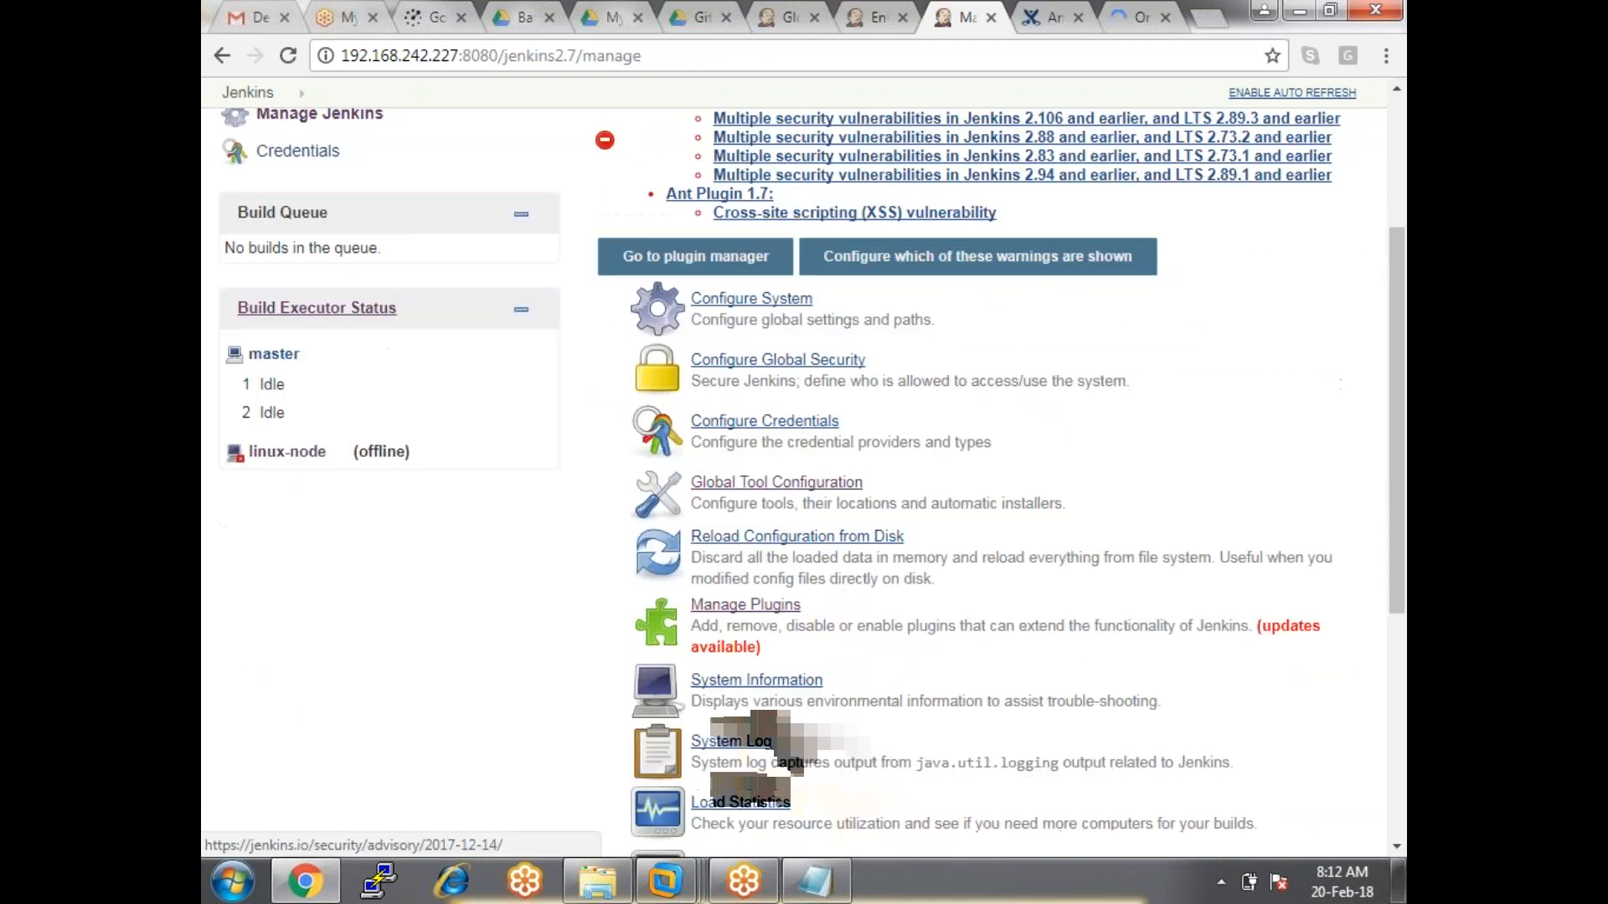
left_click(742, 285)
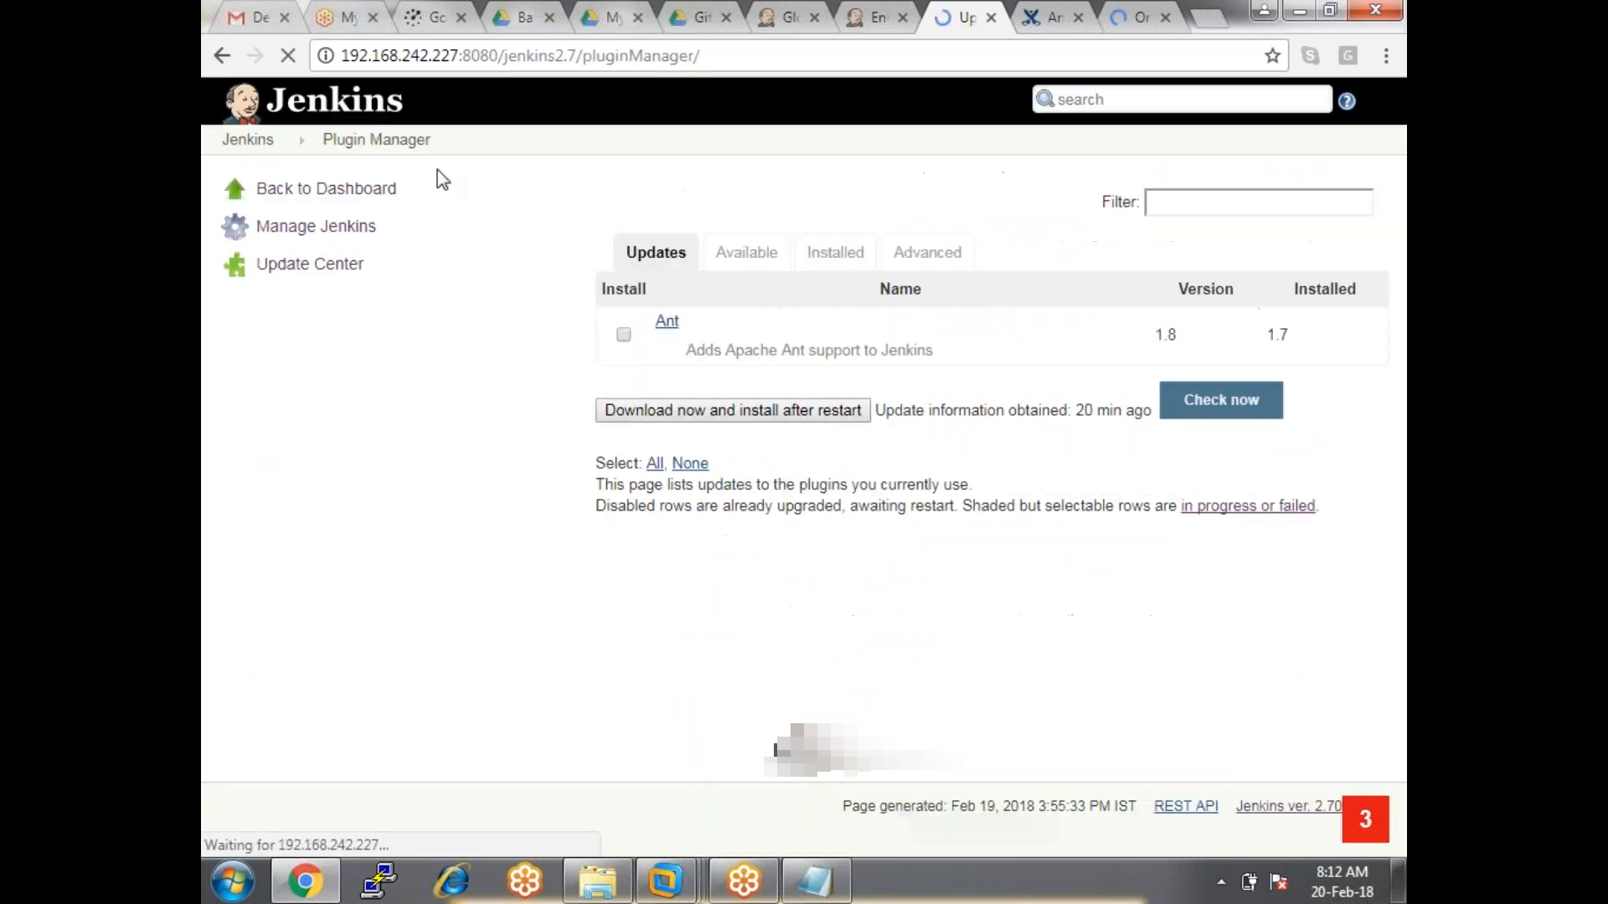
left_click(222, 55)
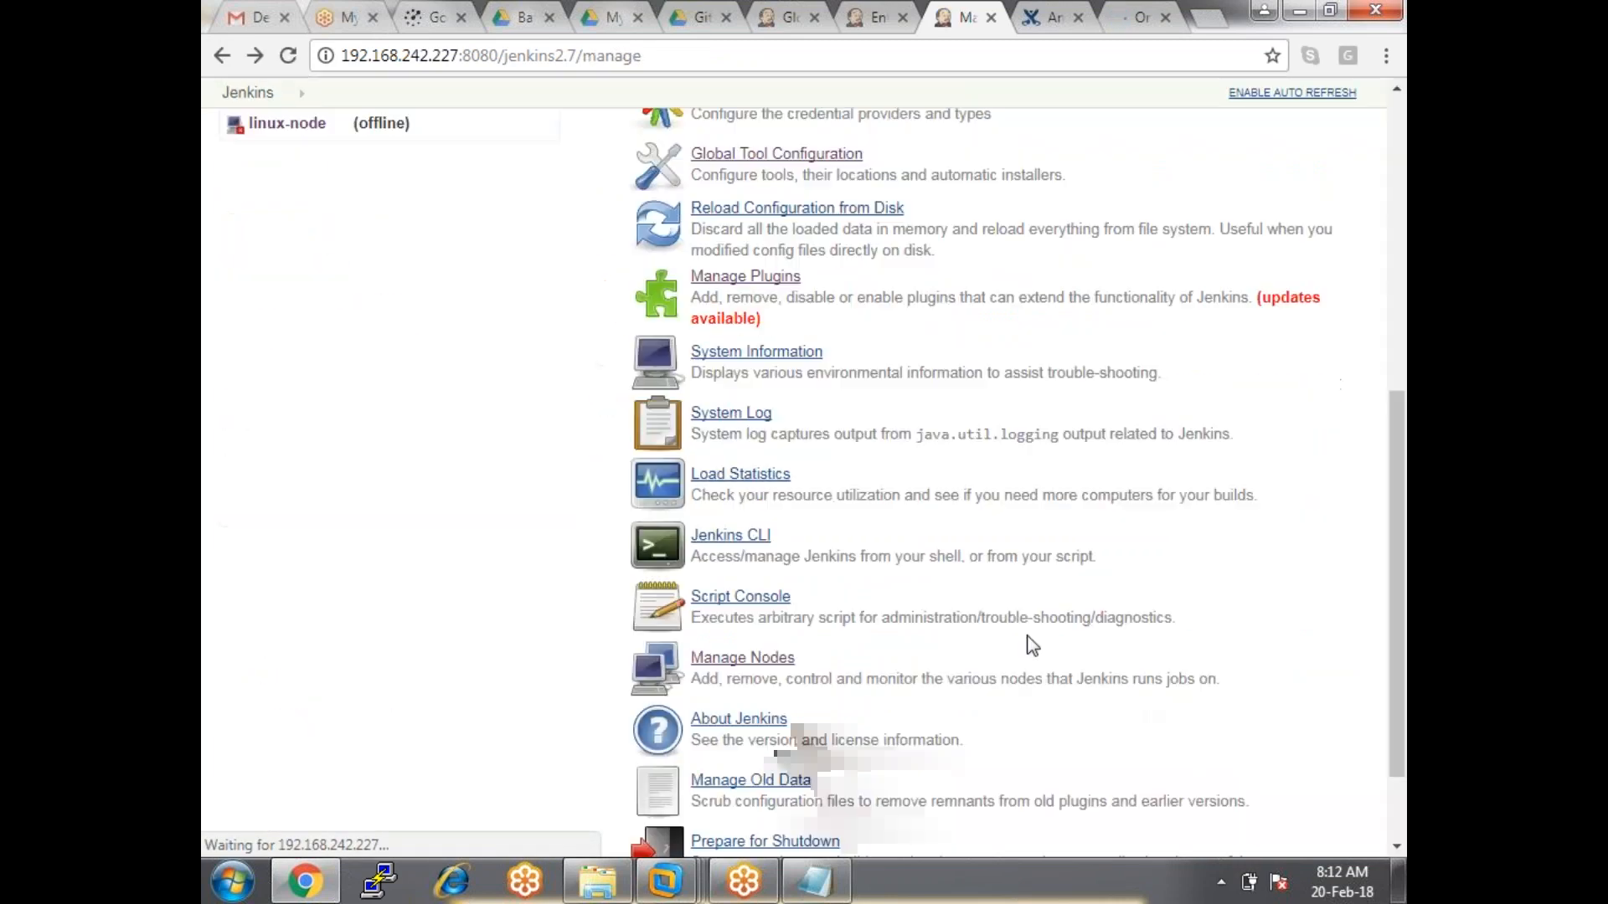
scroll(1023, 635, "down", 2)
left_click(743, 536)
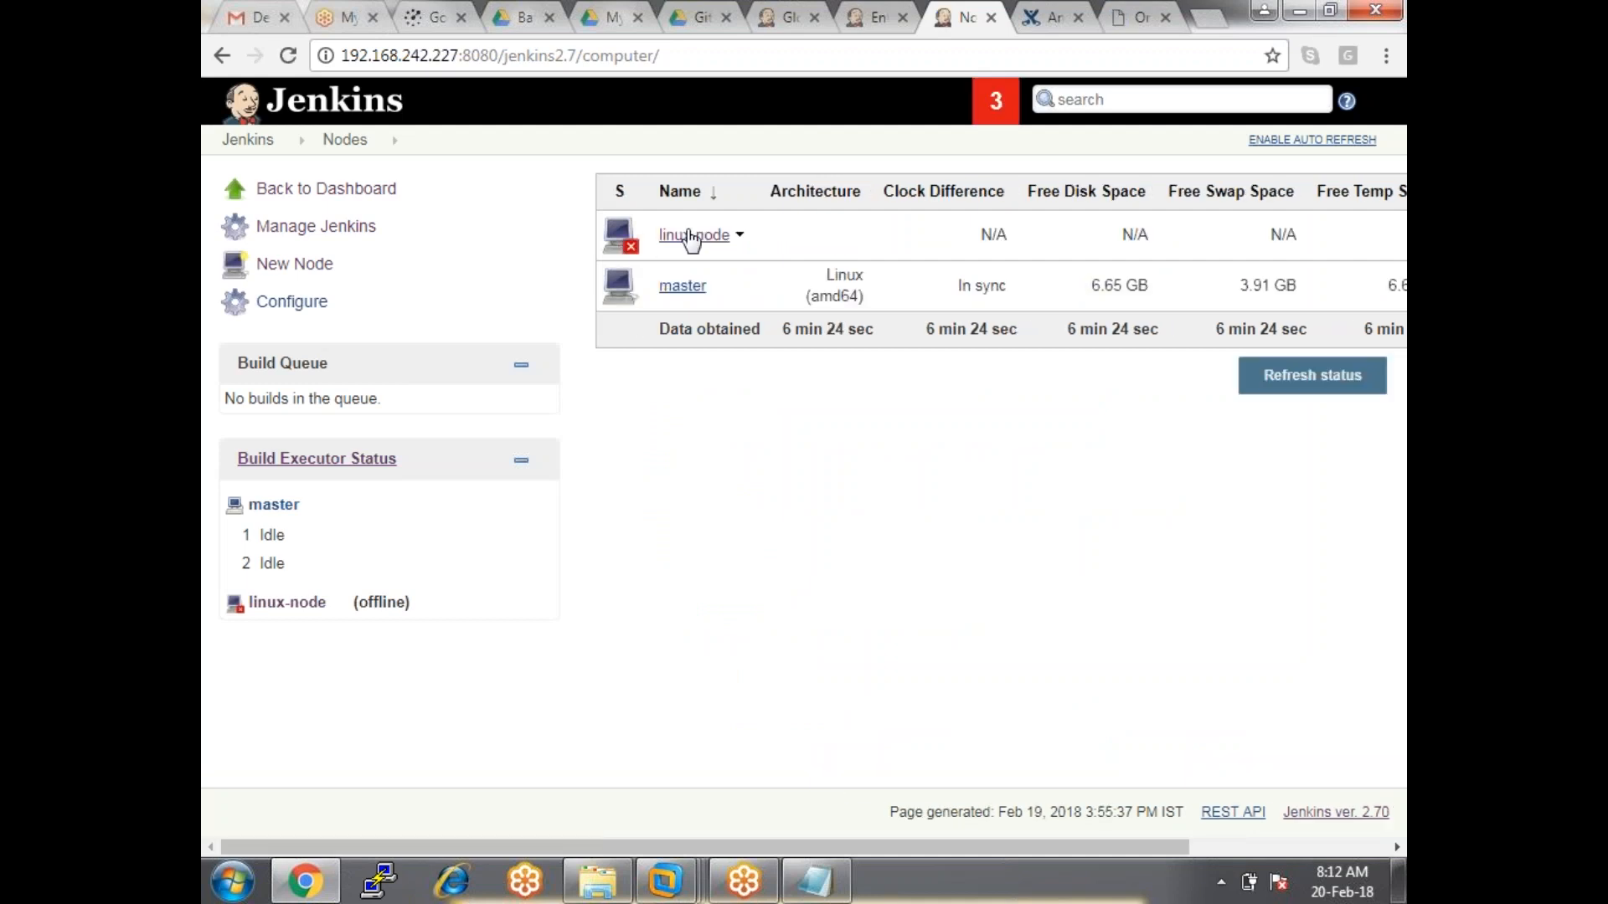
Open linux-node's log and highlight the JDK download error requiring Oracle credentials.
left_click(740, 235)
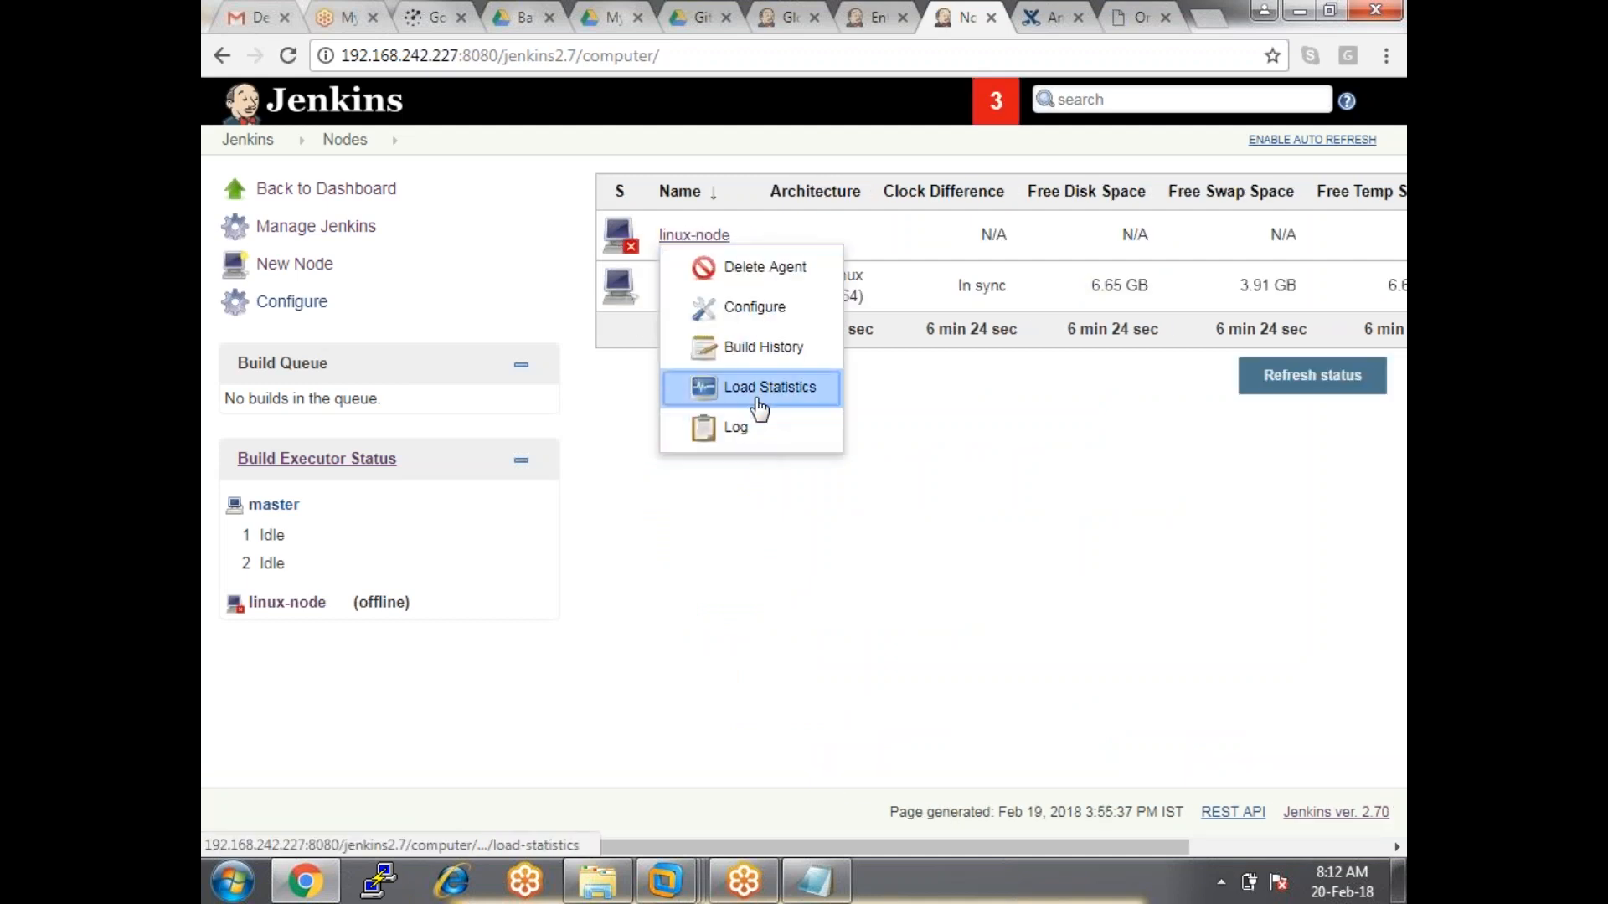
left_click(748, 429)
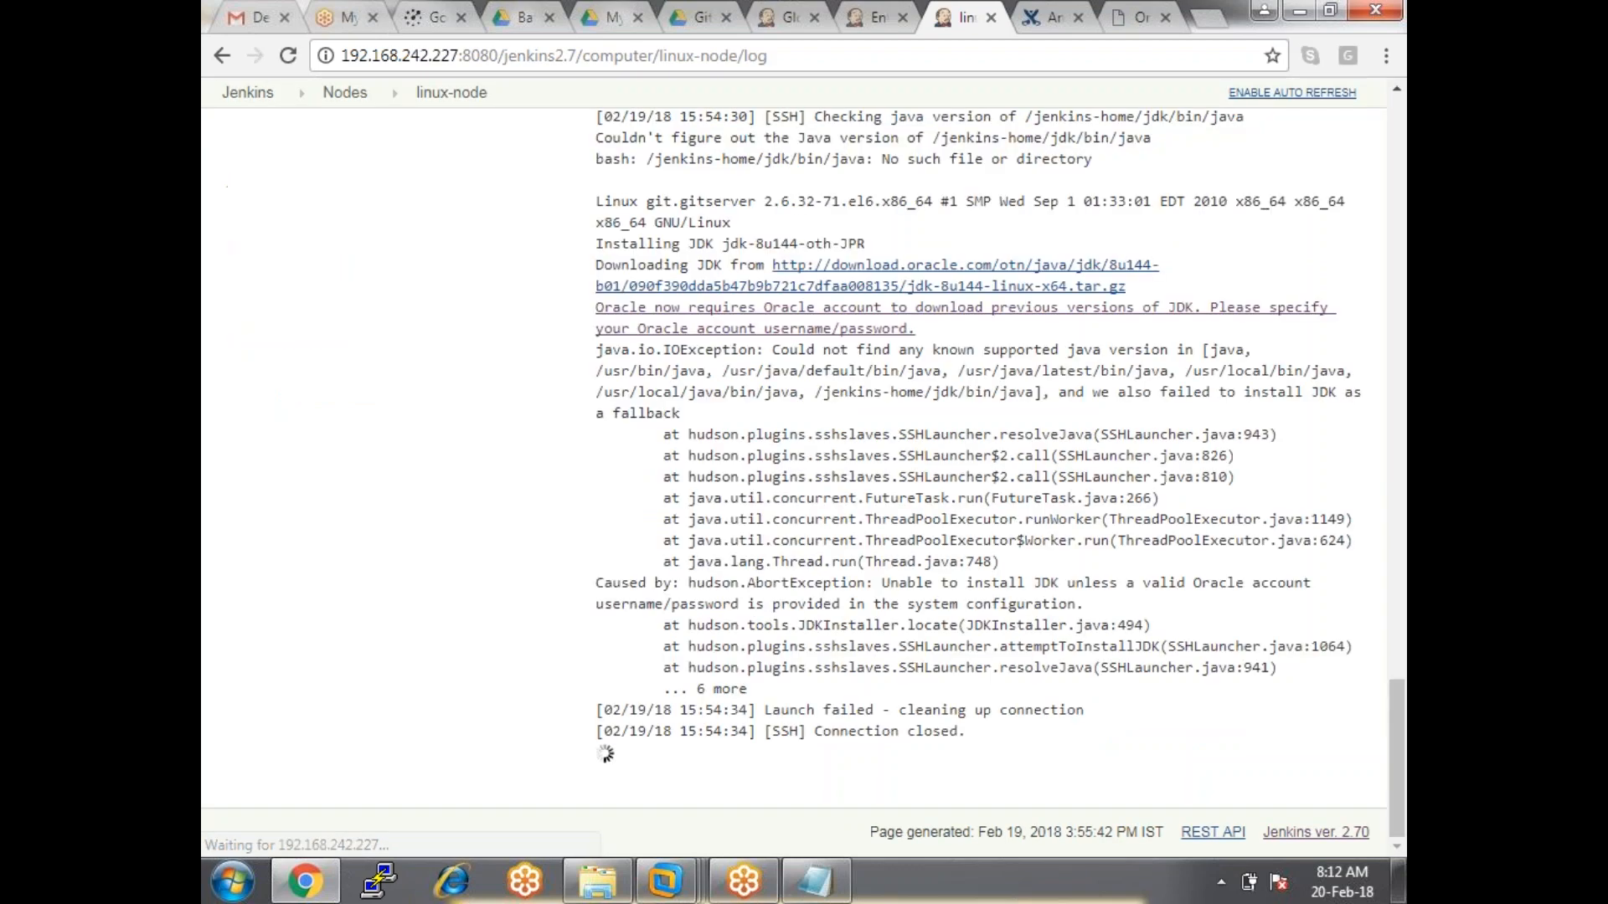
scroll(803, 483, "up", 8)
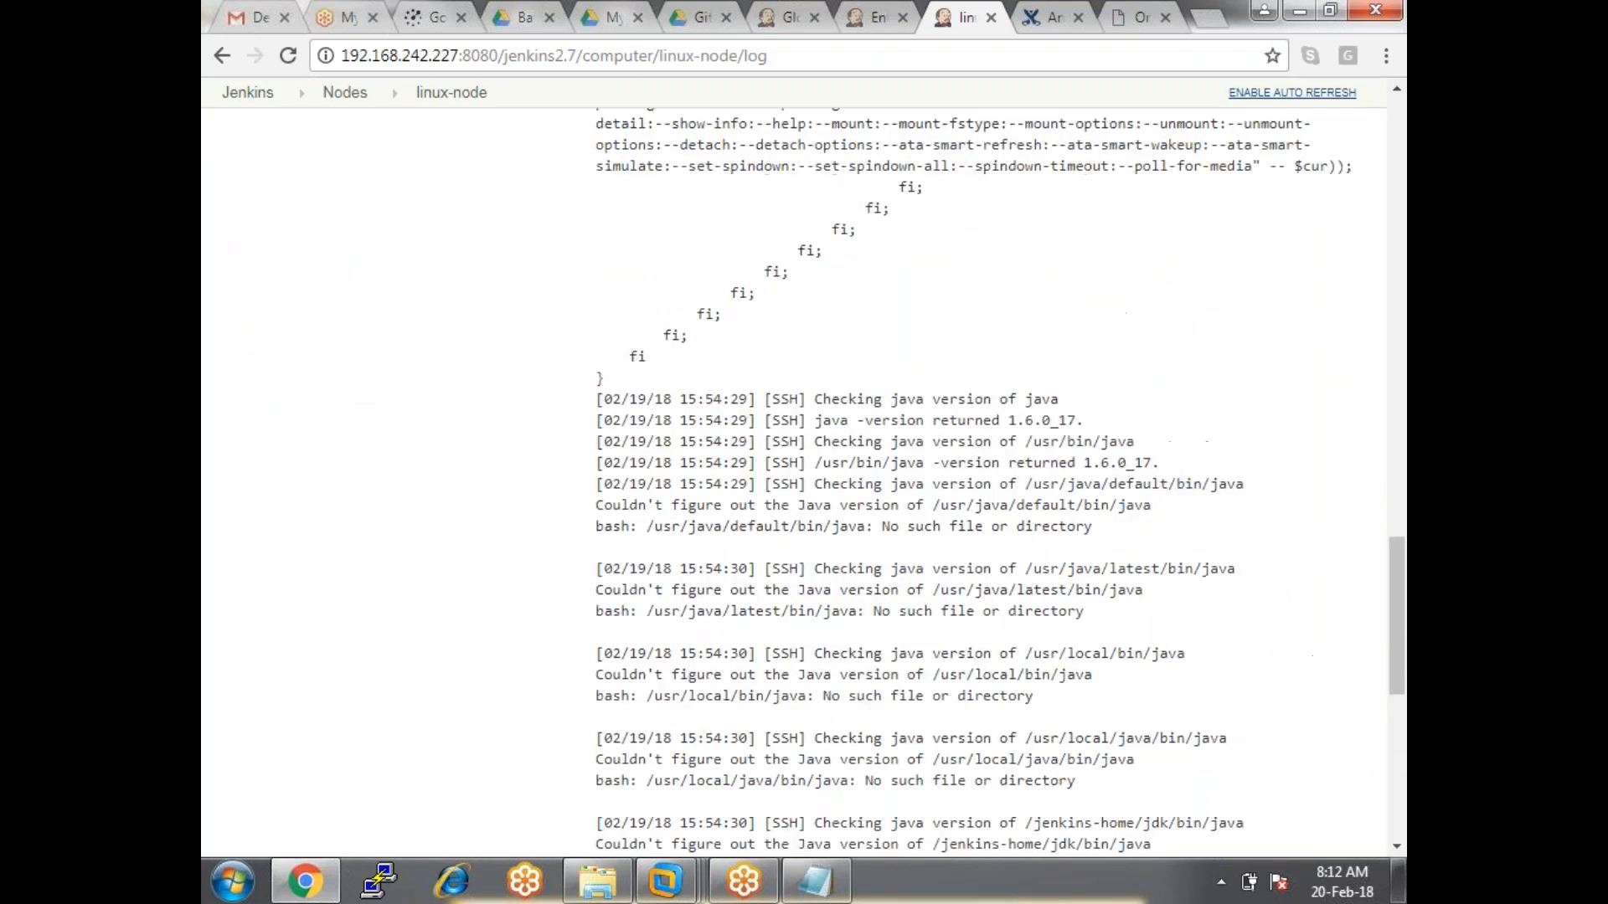
scroll(802, 503, "down", 8)
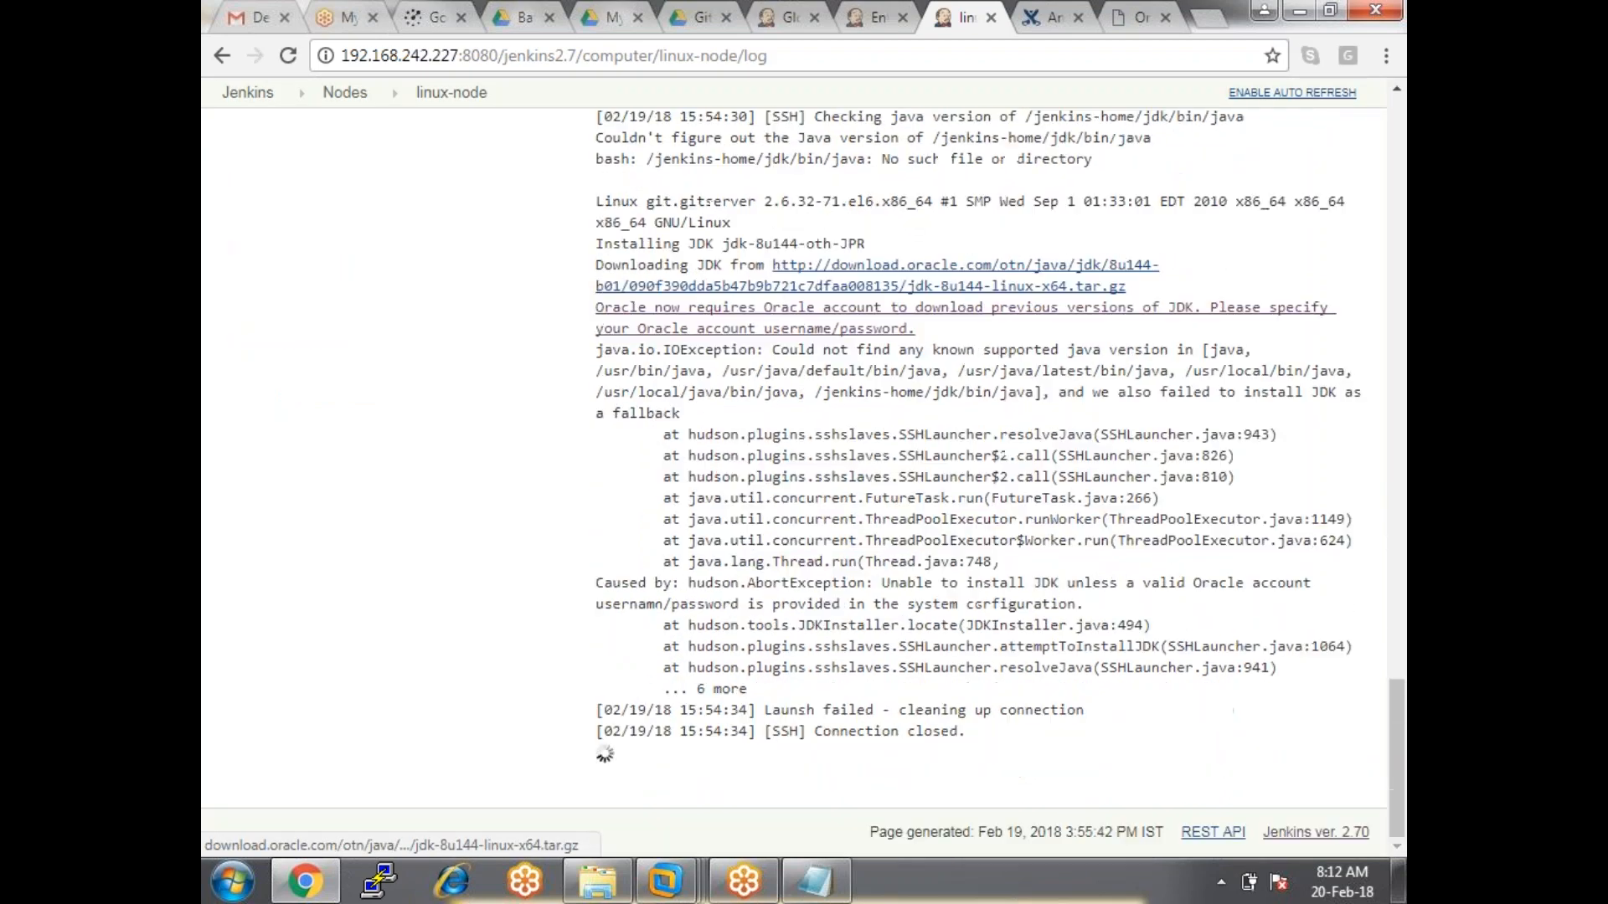
left_click_drag(594, 223, 1190, 343)
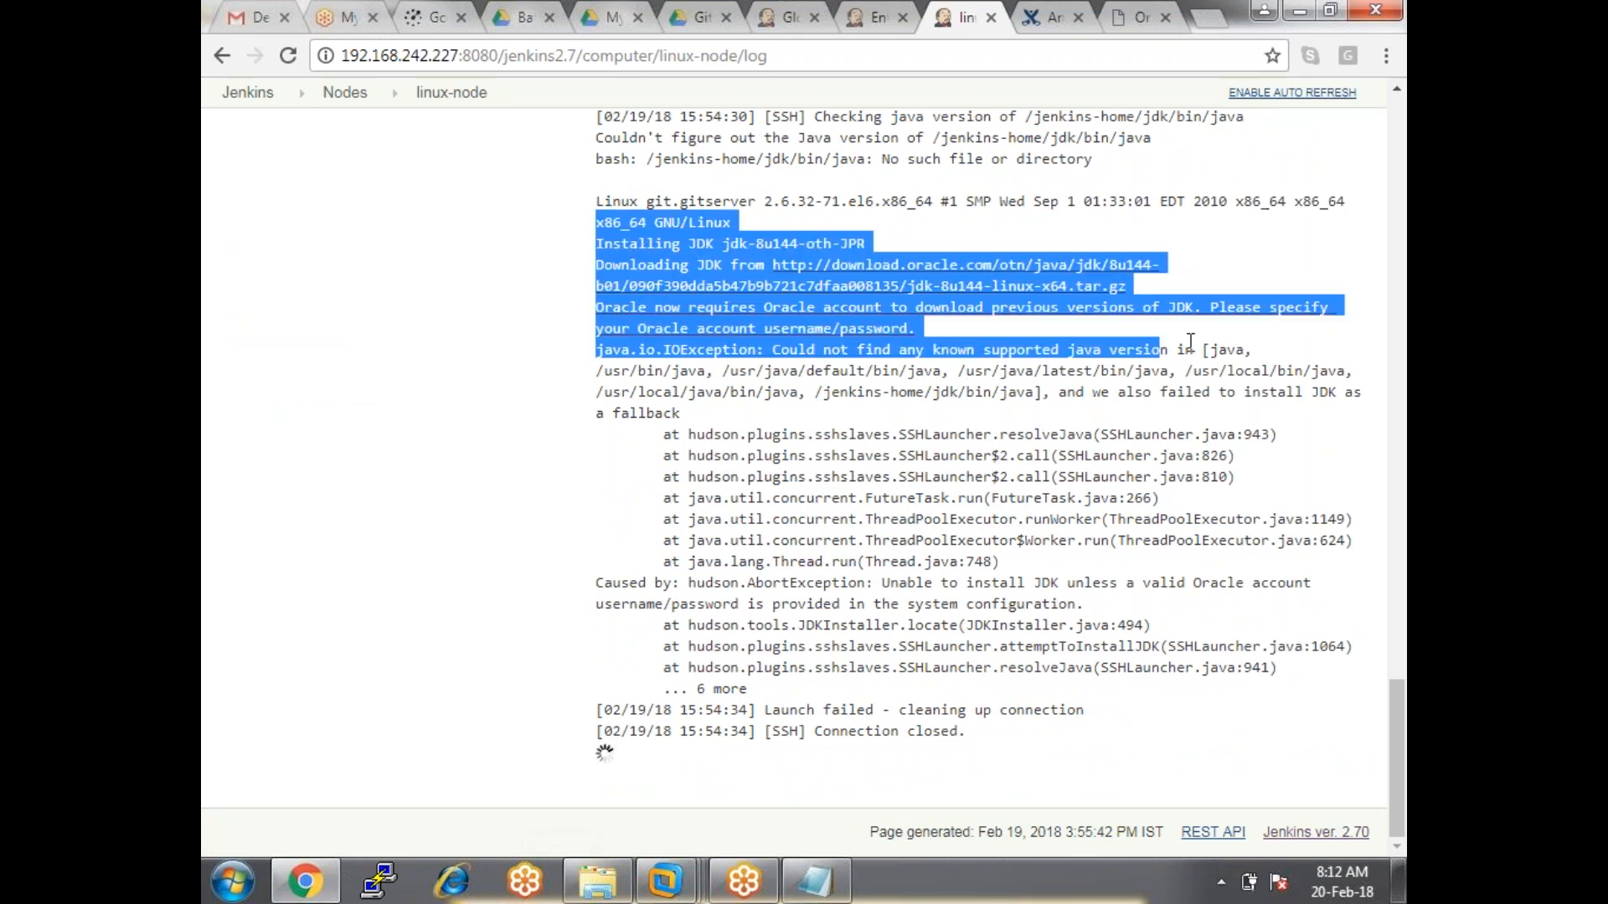
left_click(1206, 343)
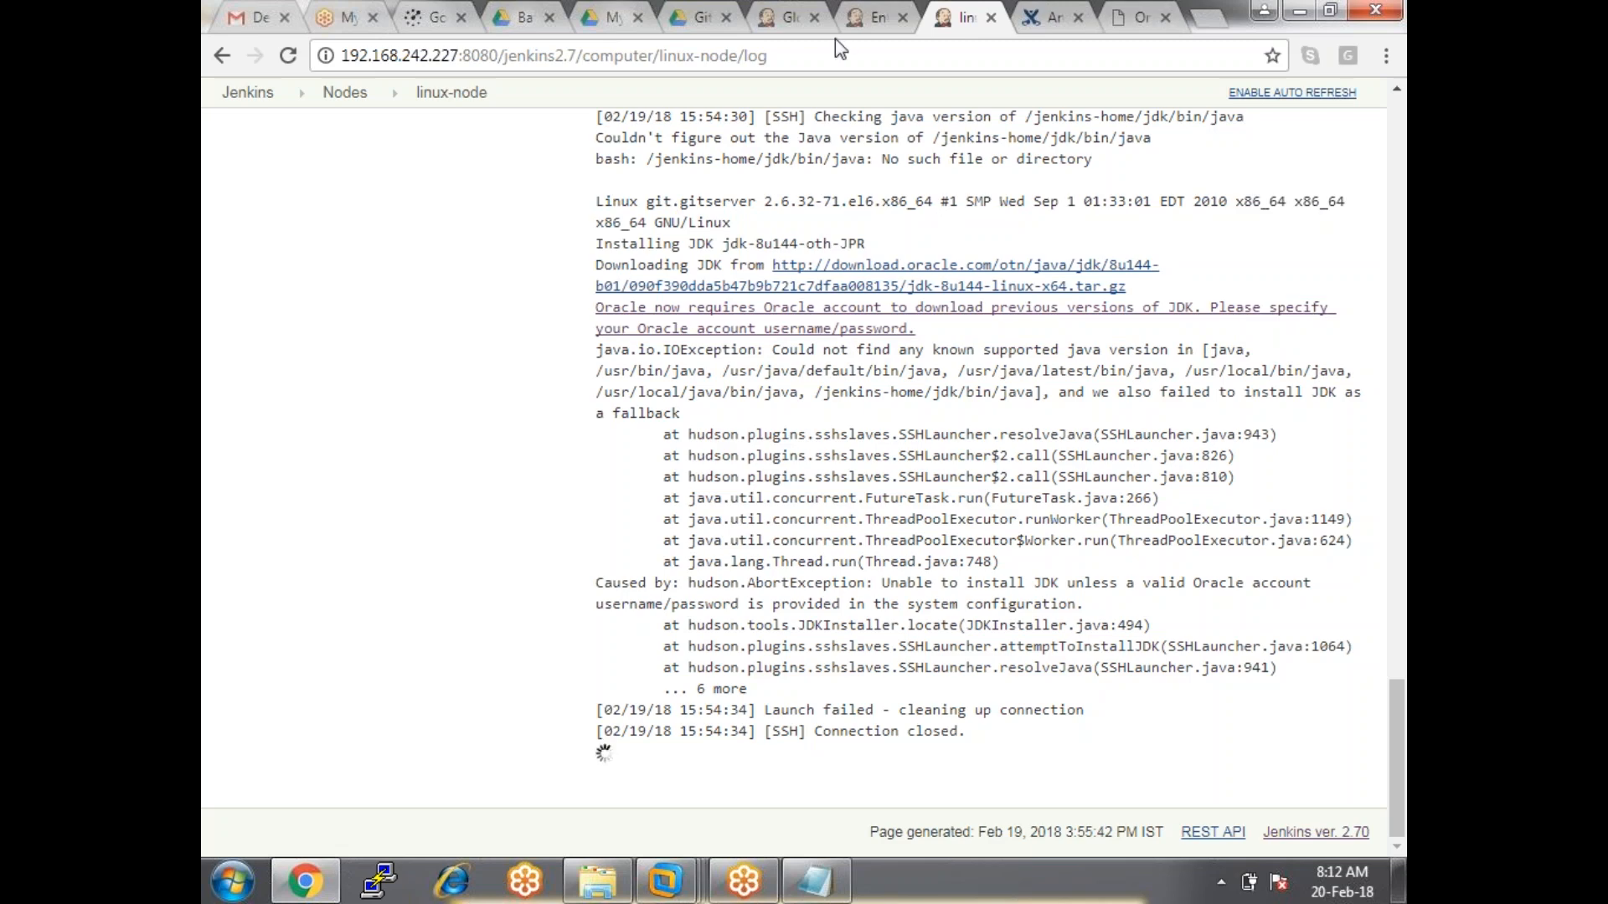
Leave the Global Tool Configuration page without saving the JDK changes.
left_click(786, 18)
scroll(548, 387, "up", 3)
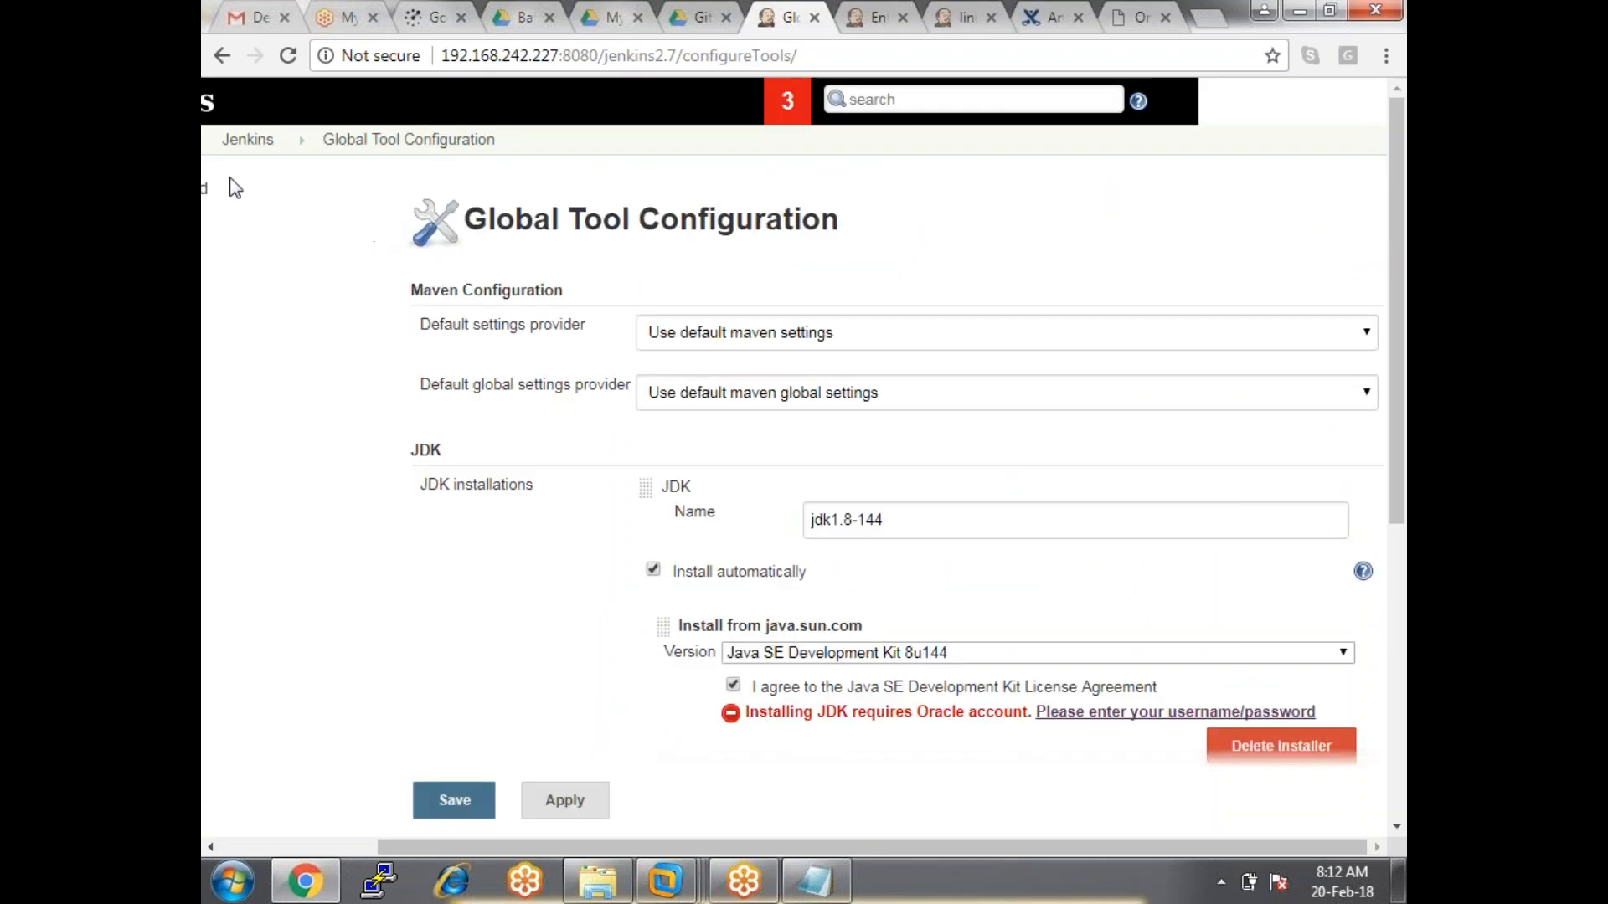
left_click(247, 147)
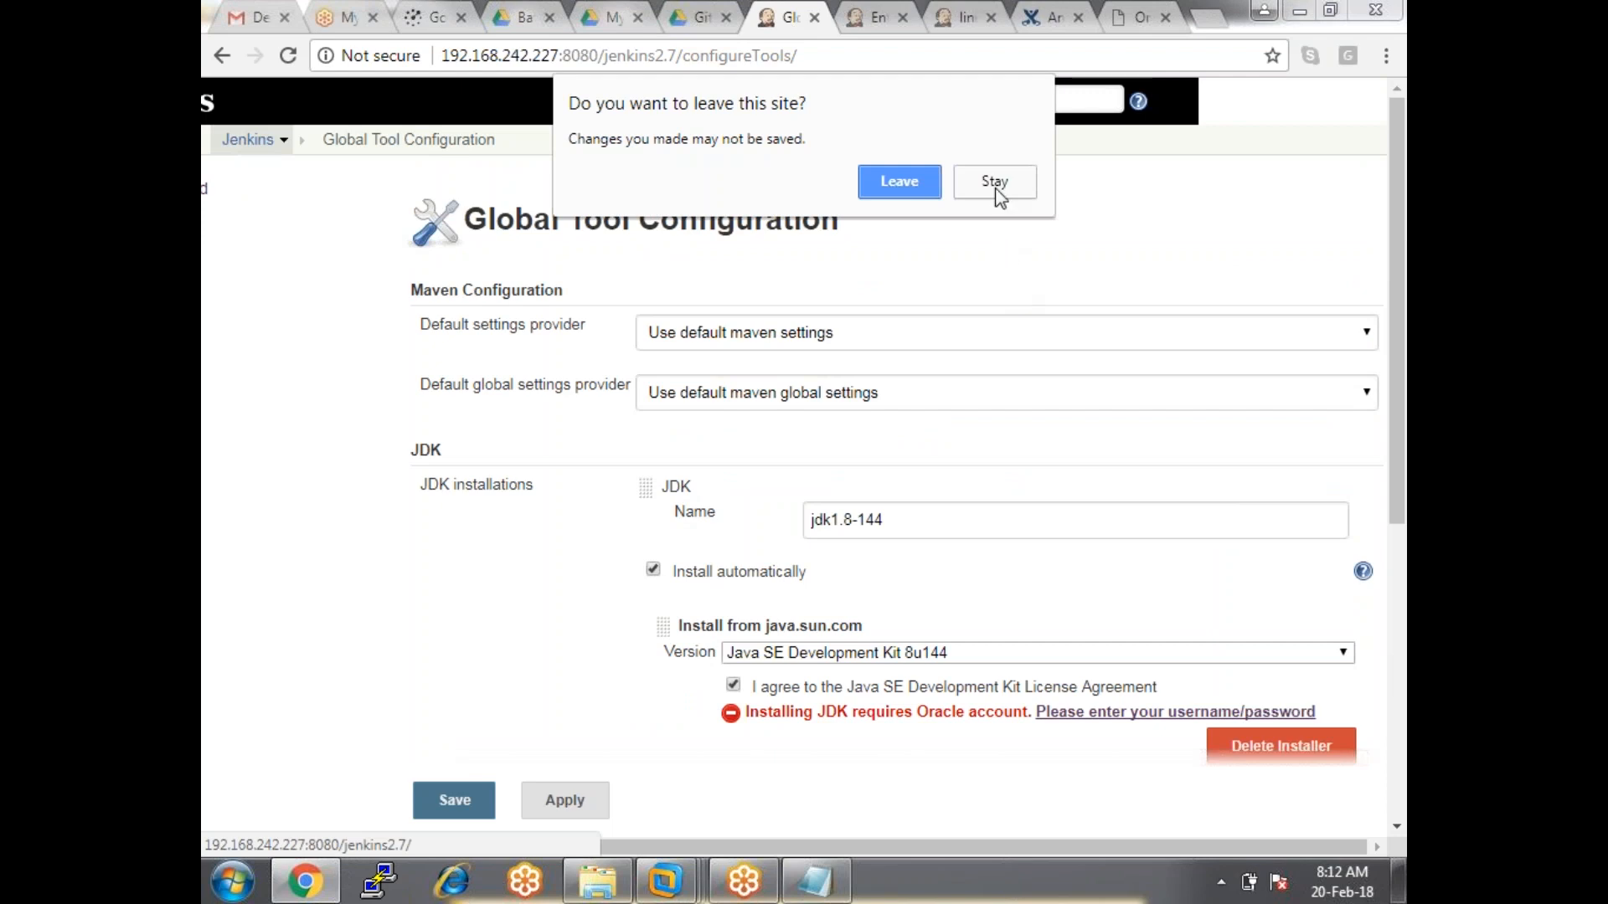
left_click(996, 184)
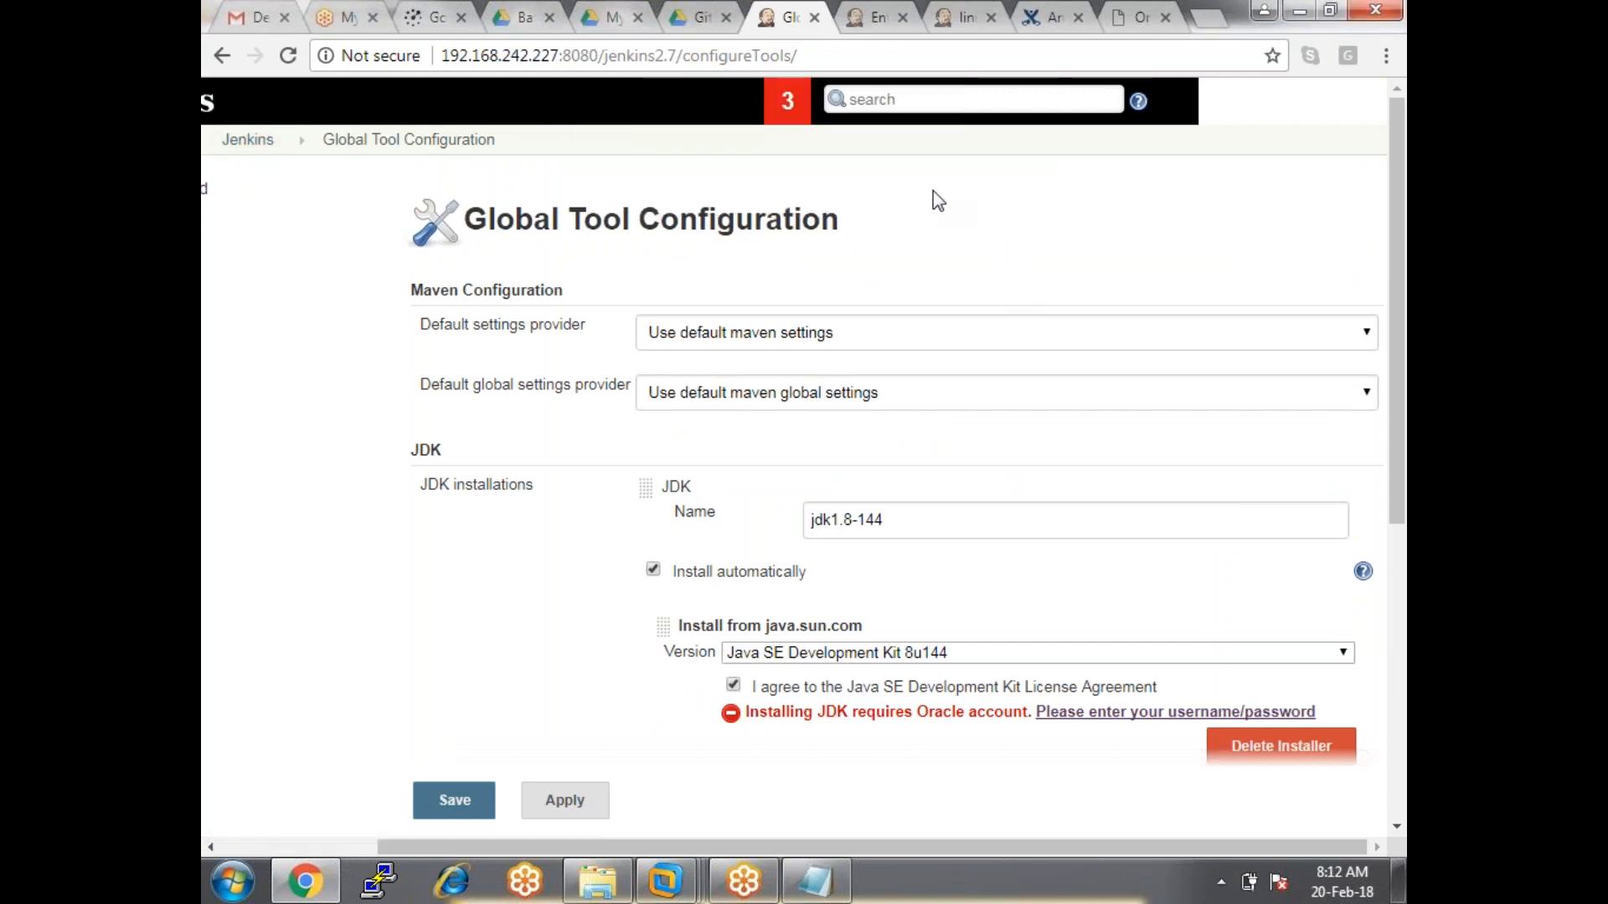
left_click(250, 139)
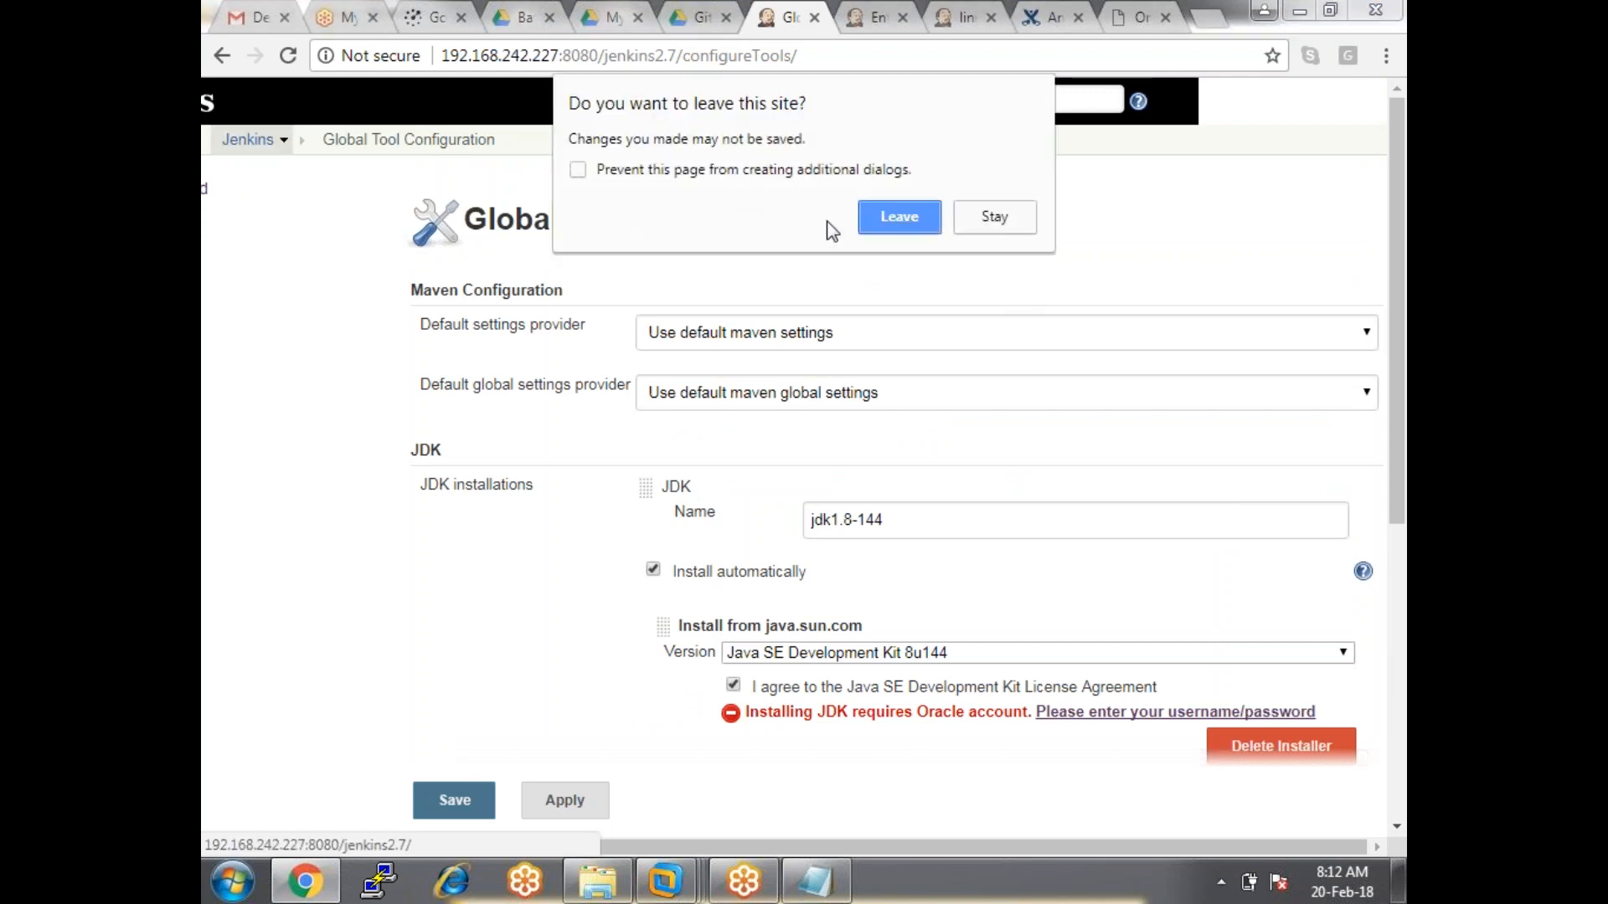
left_click(898, 215)
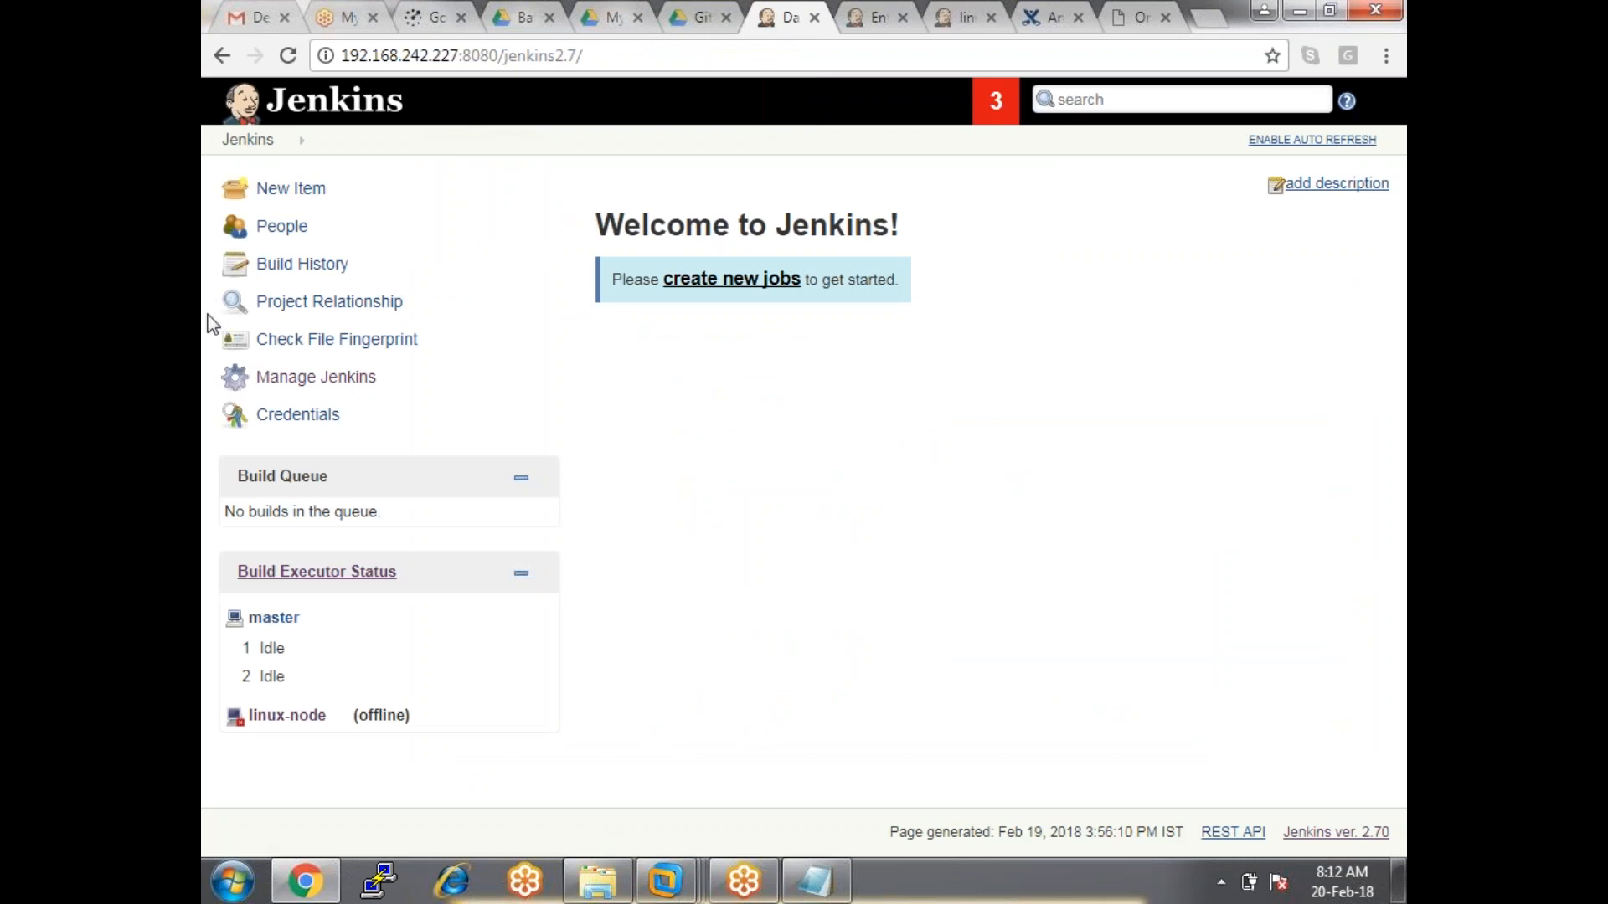
Reopen Global Tool Configuration from Manage Jenkins.
left_click(313, 379)
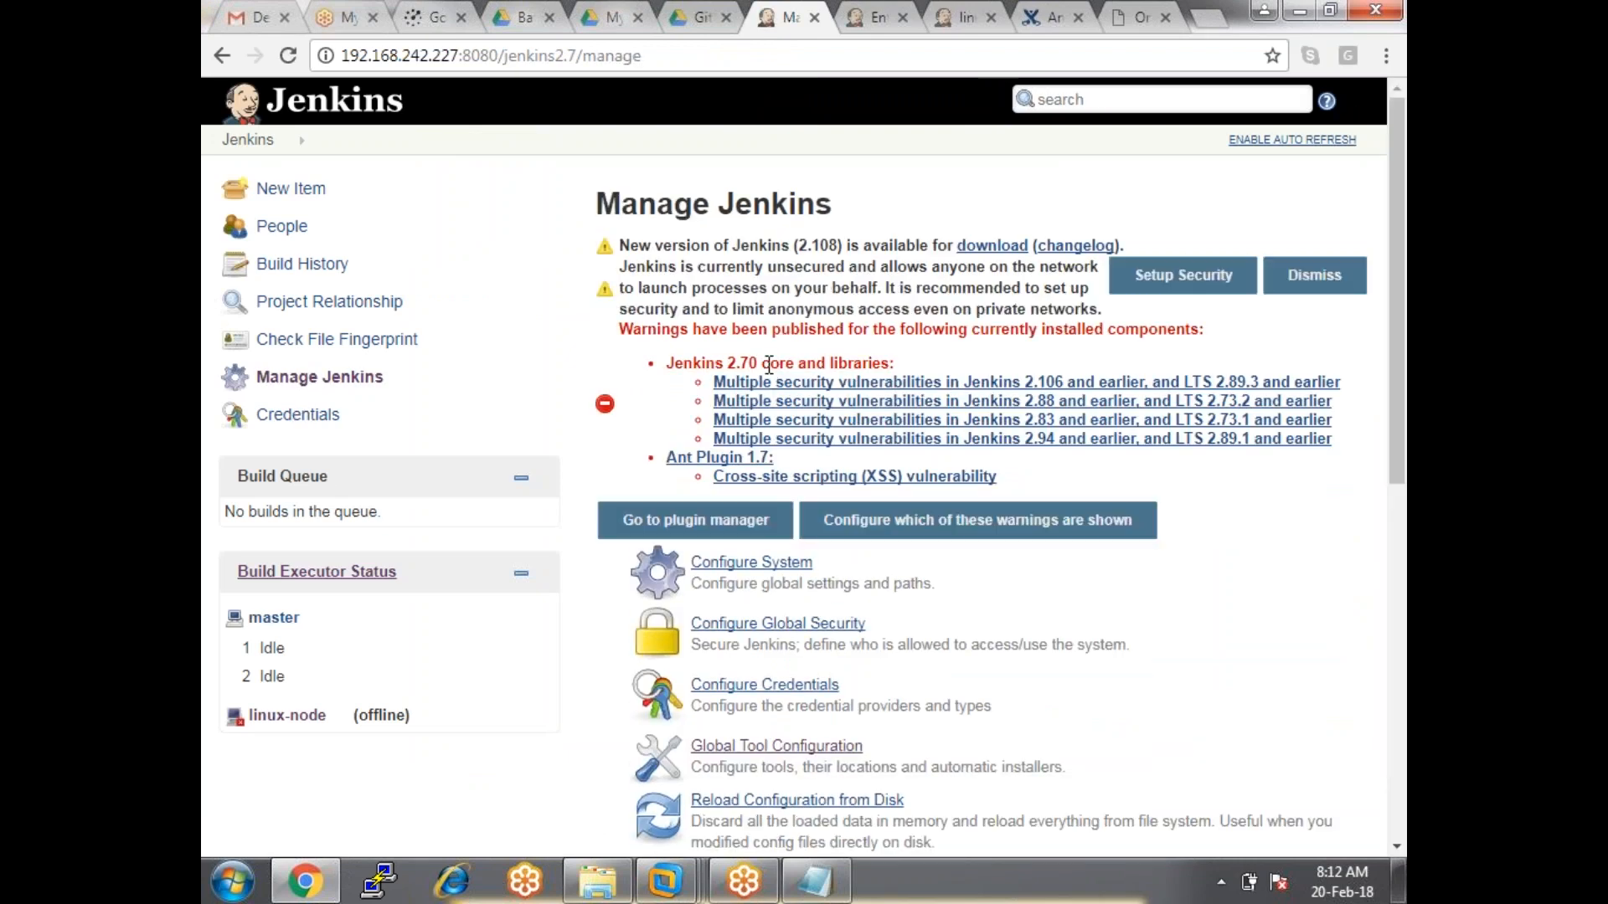
scroll(774, 362, "down", 4)
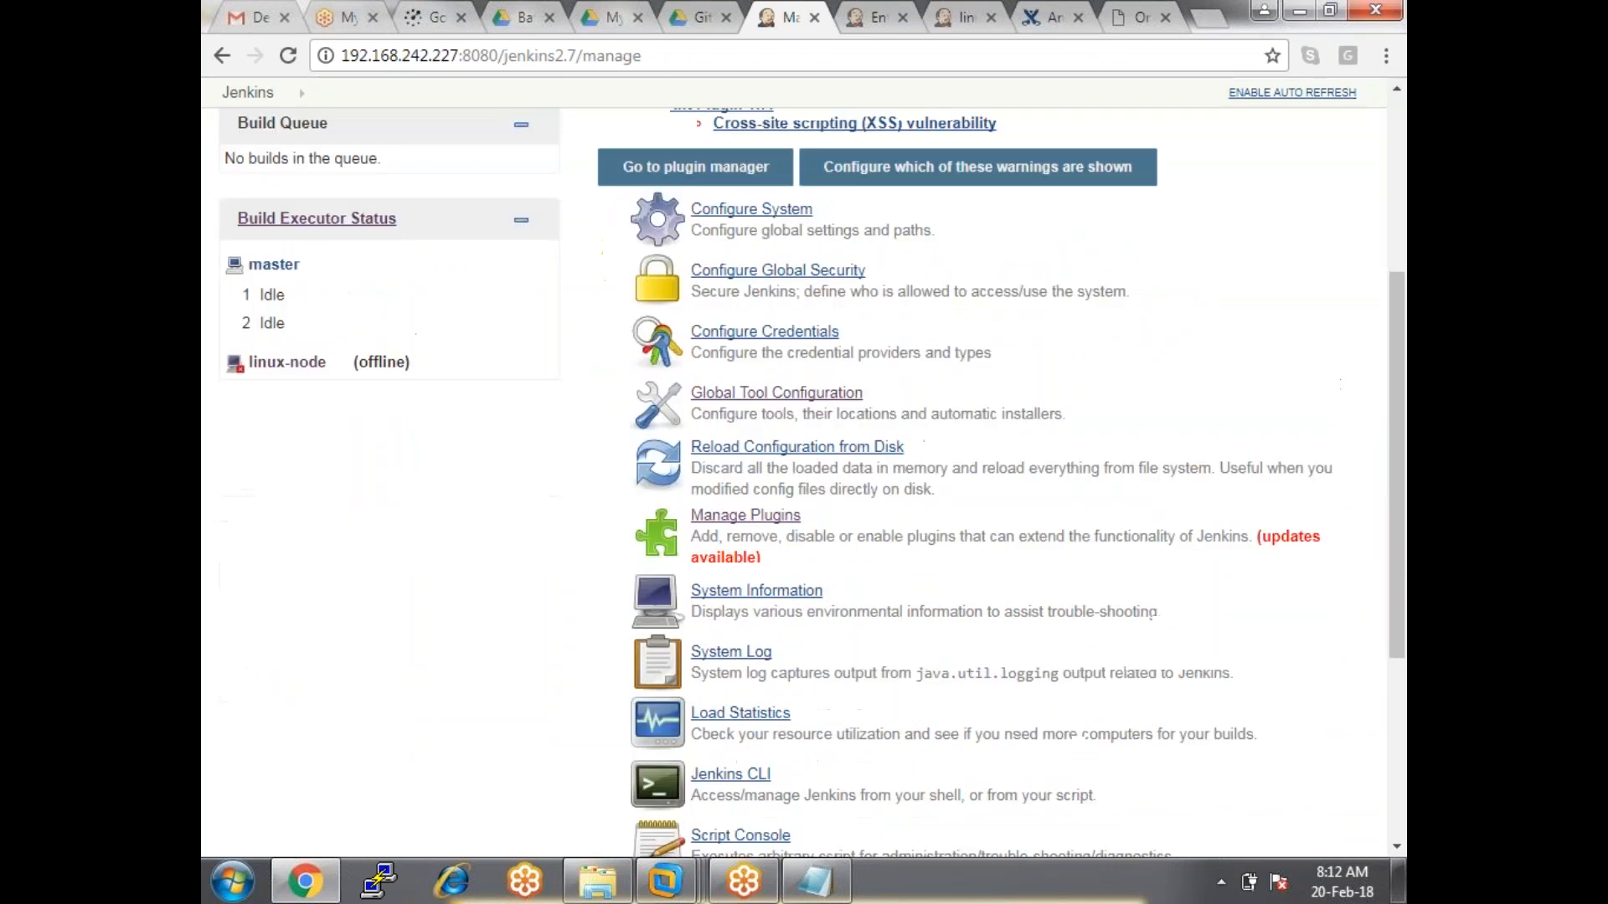
left_click(759, 401)
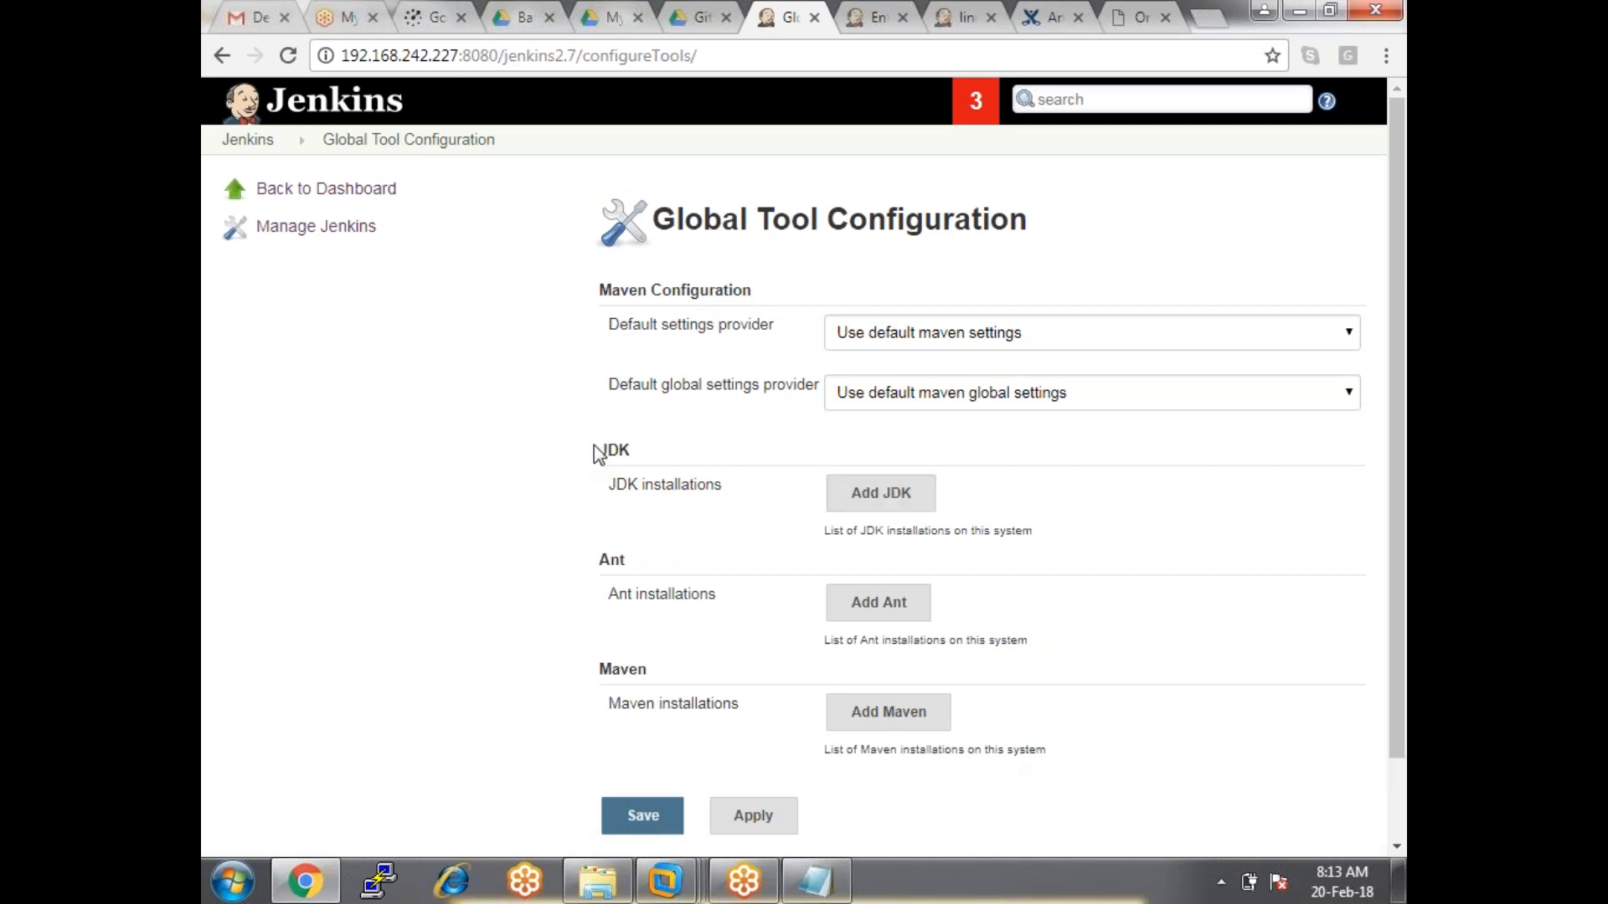
Add a JDK named jdk1.8 installing Java SE Development Kit 8u144, with the licence accepted.
left_click_drag(601, 452, 673, 455)
left_click(868, 505)
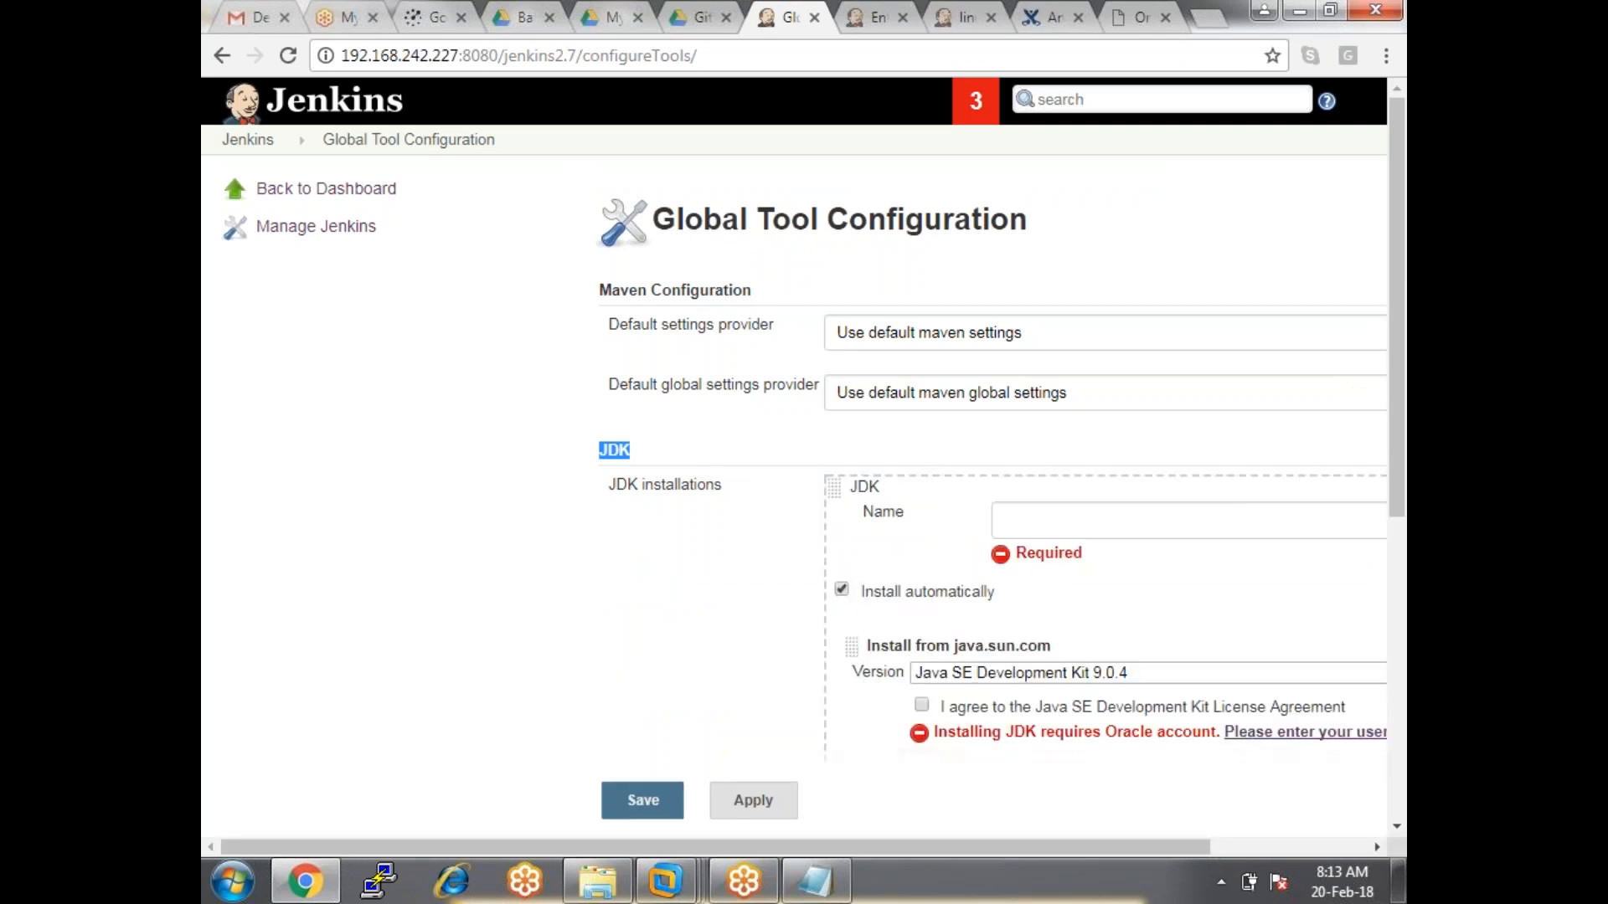
left_click_drag(832, 844, 1014, 841)
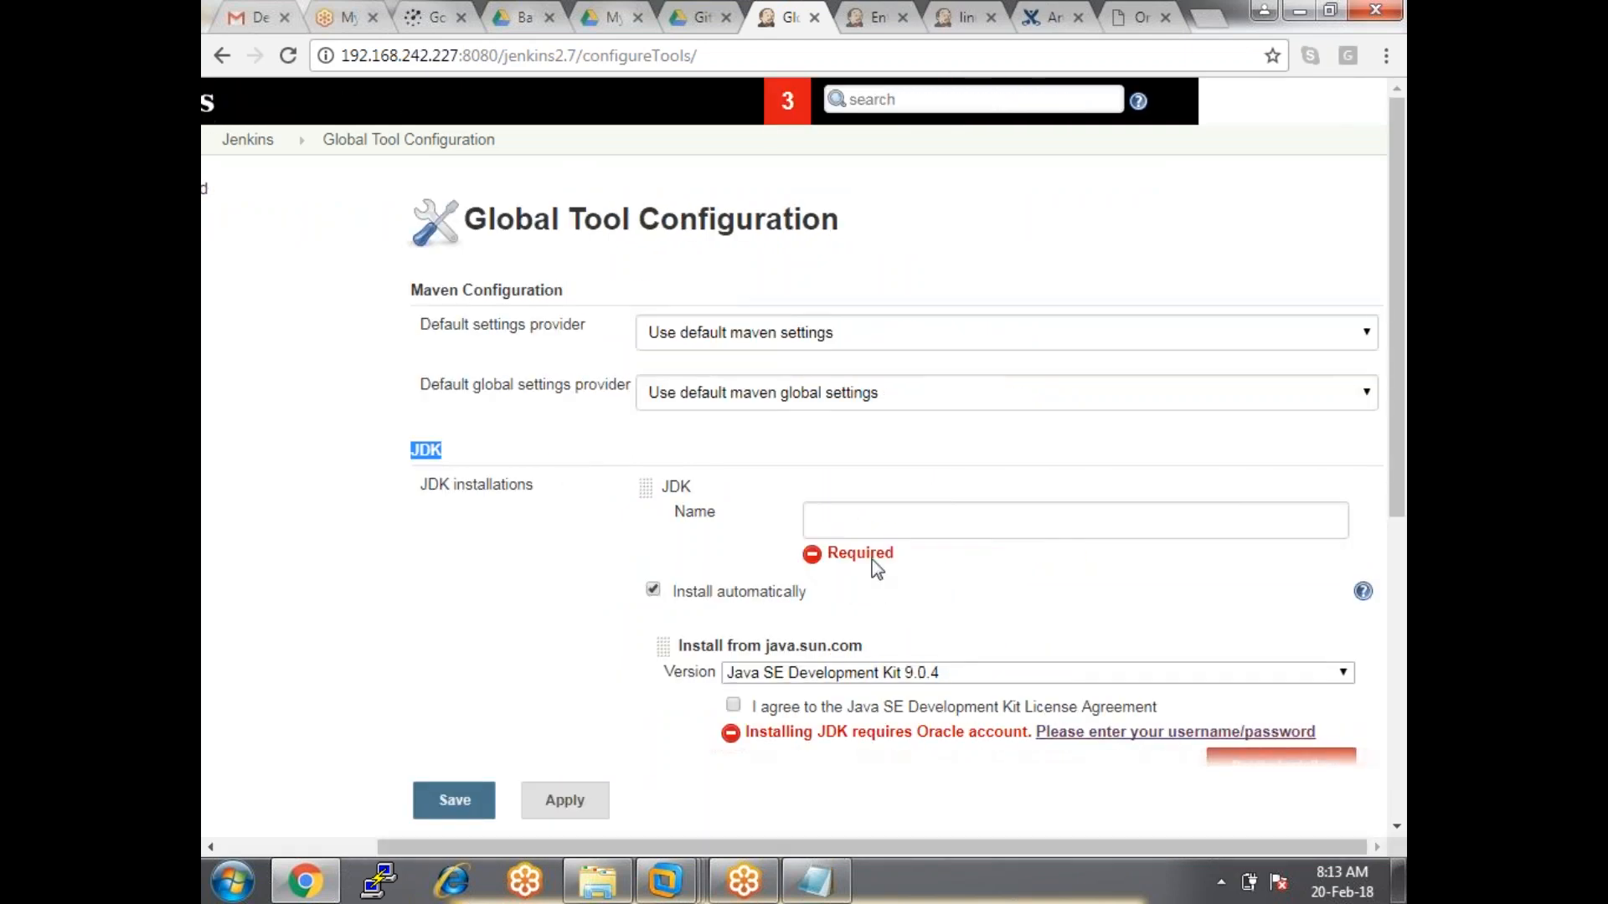
left_click(862, 530)
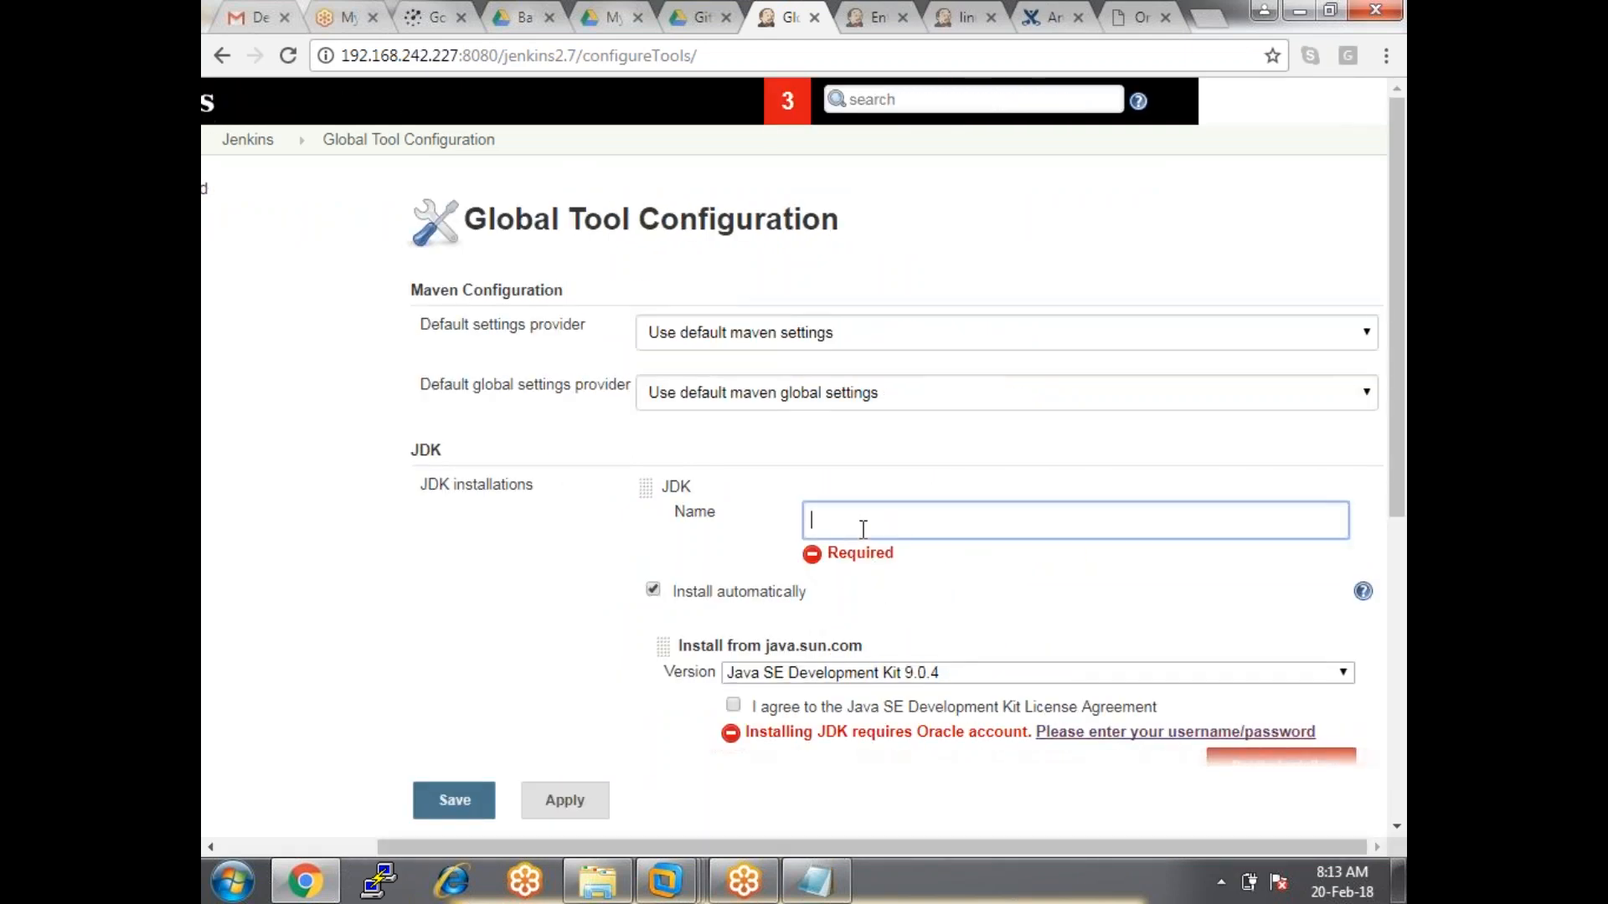
type("jdk1.8")
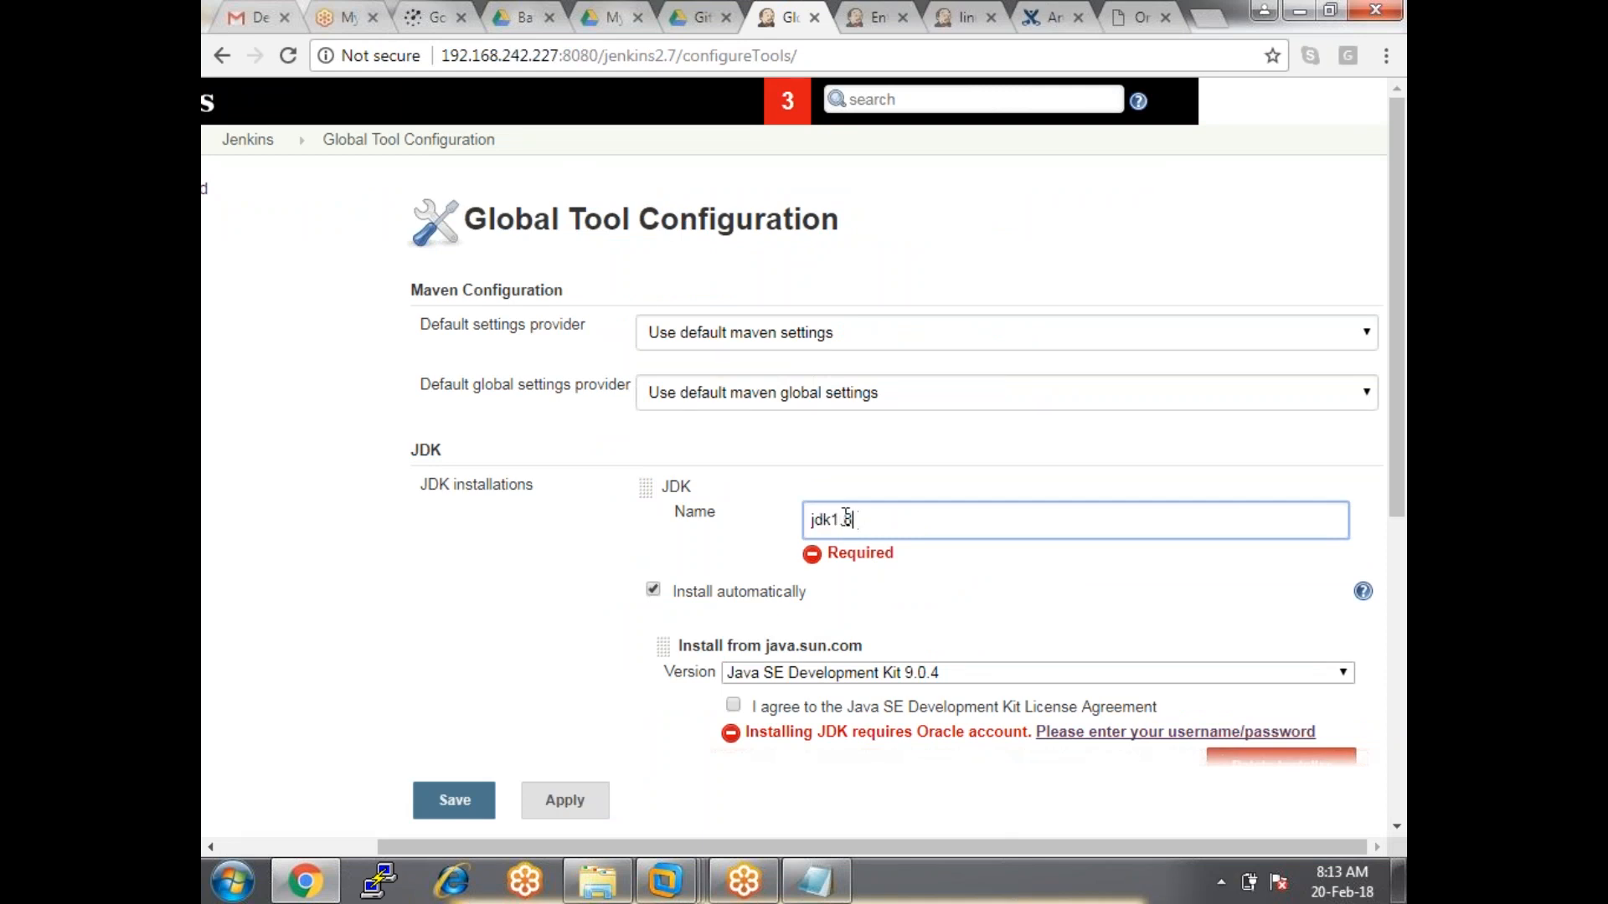
scroll(845, 517, "down", 4)
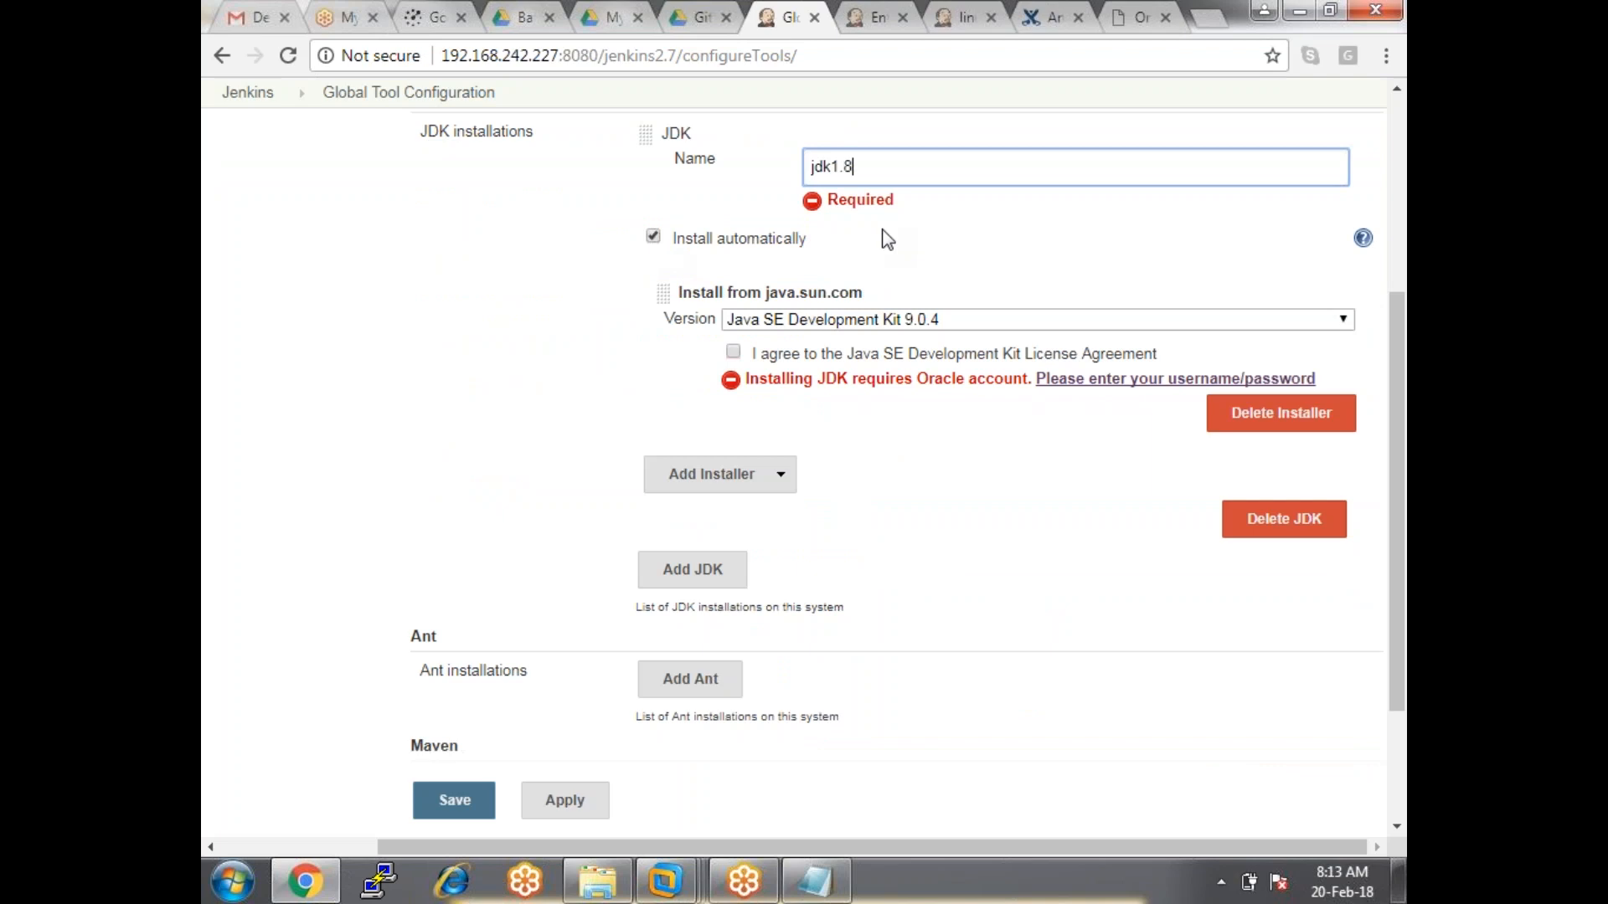
left_click(866, 321)
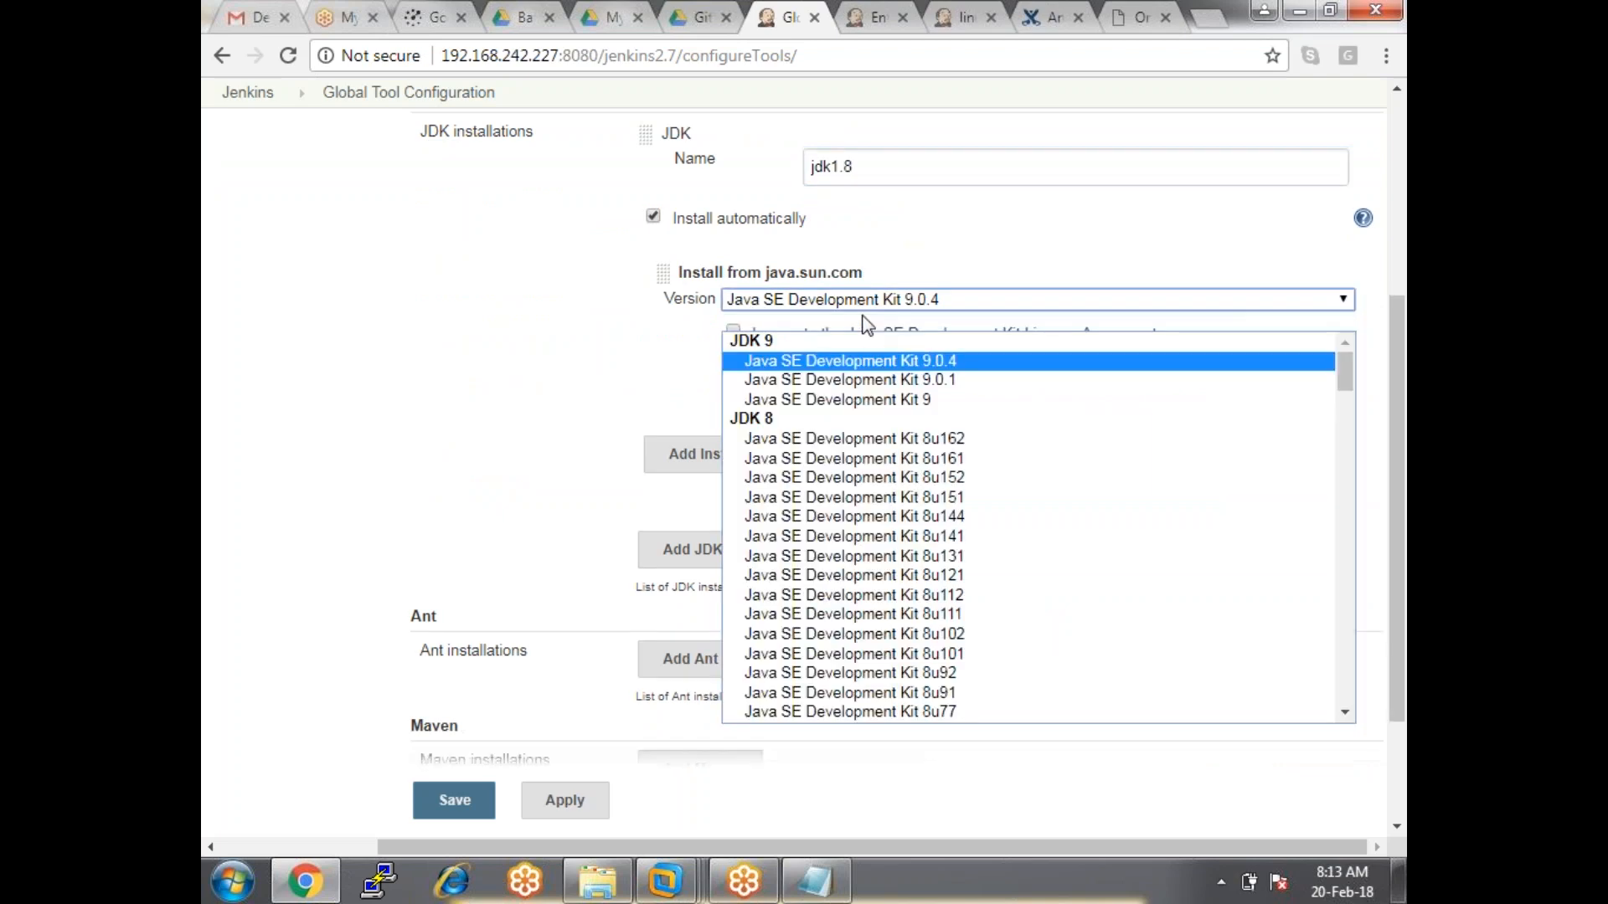
left_click(922, 517)
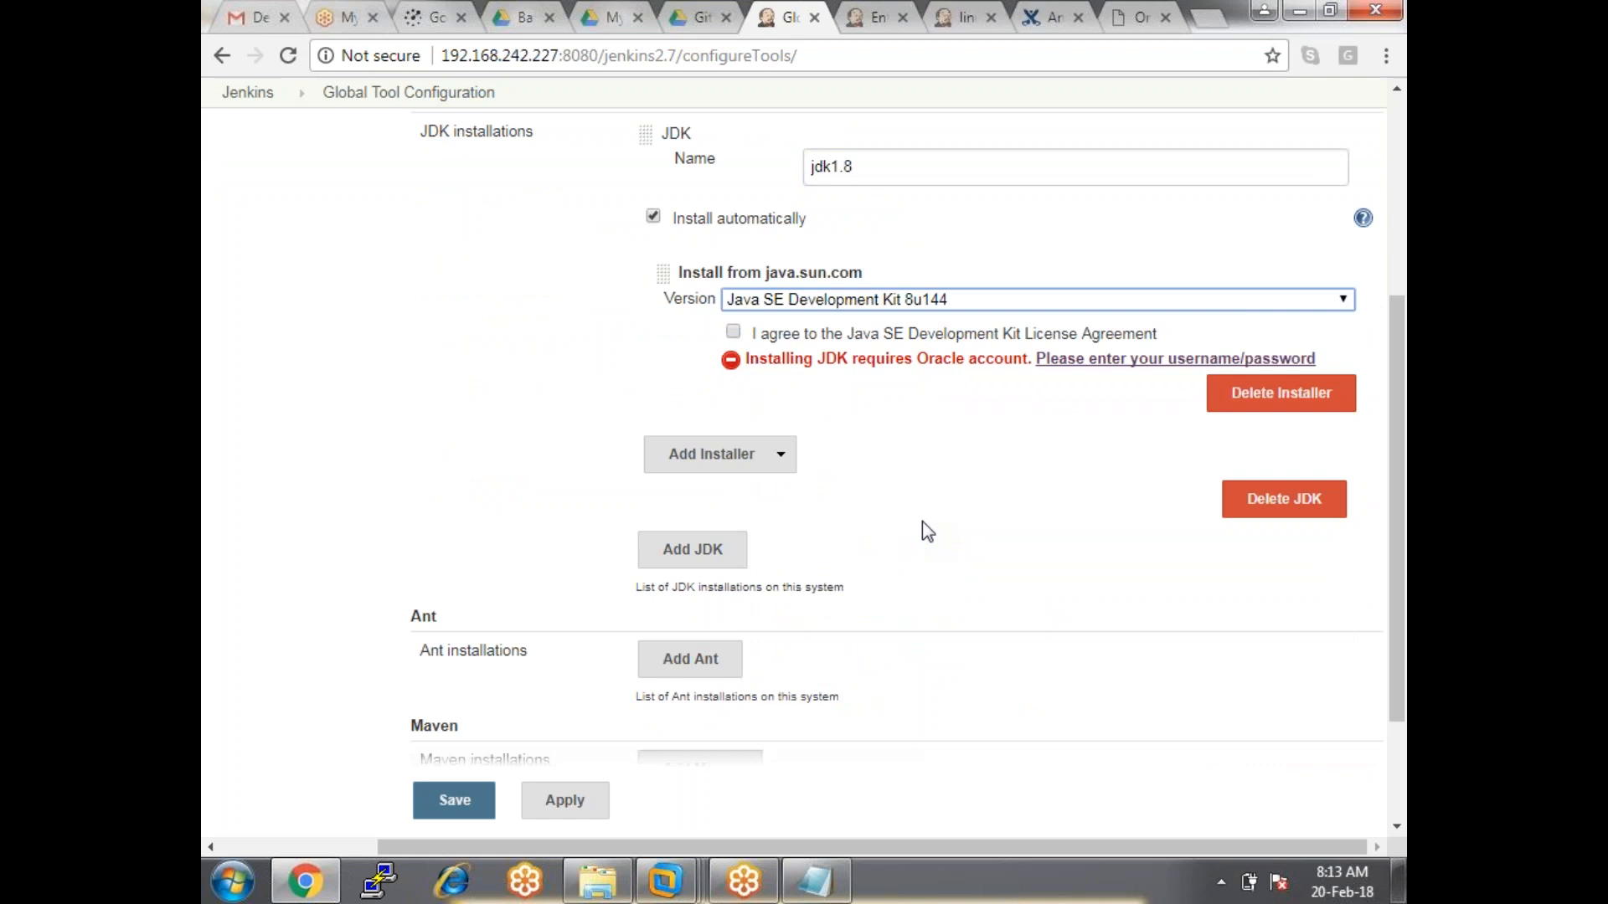
left_click(735, 333)
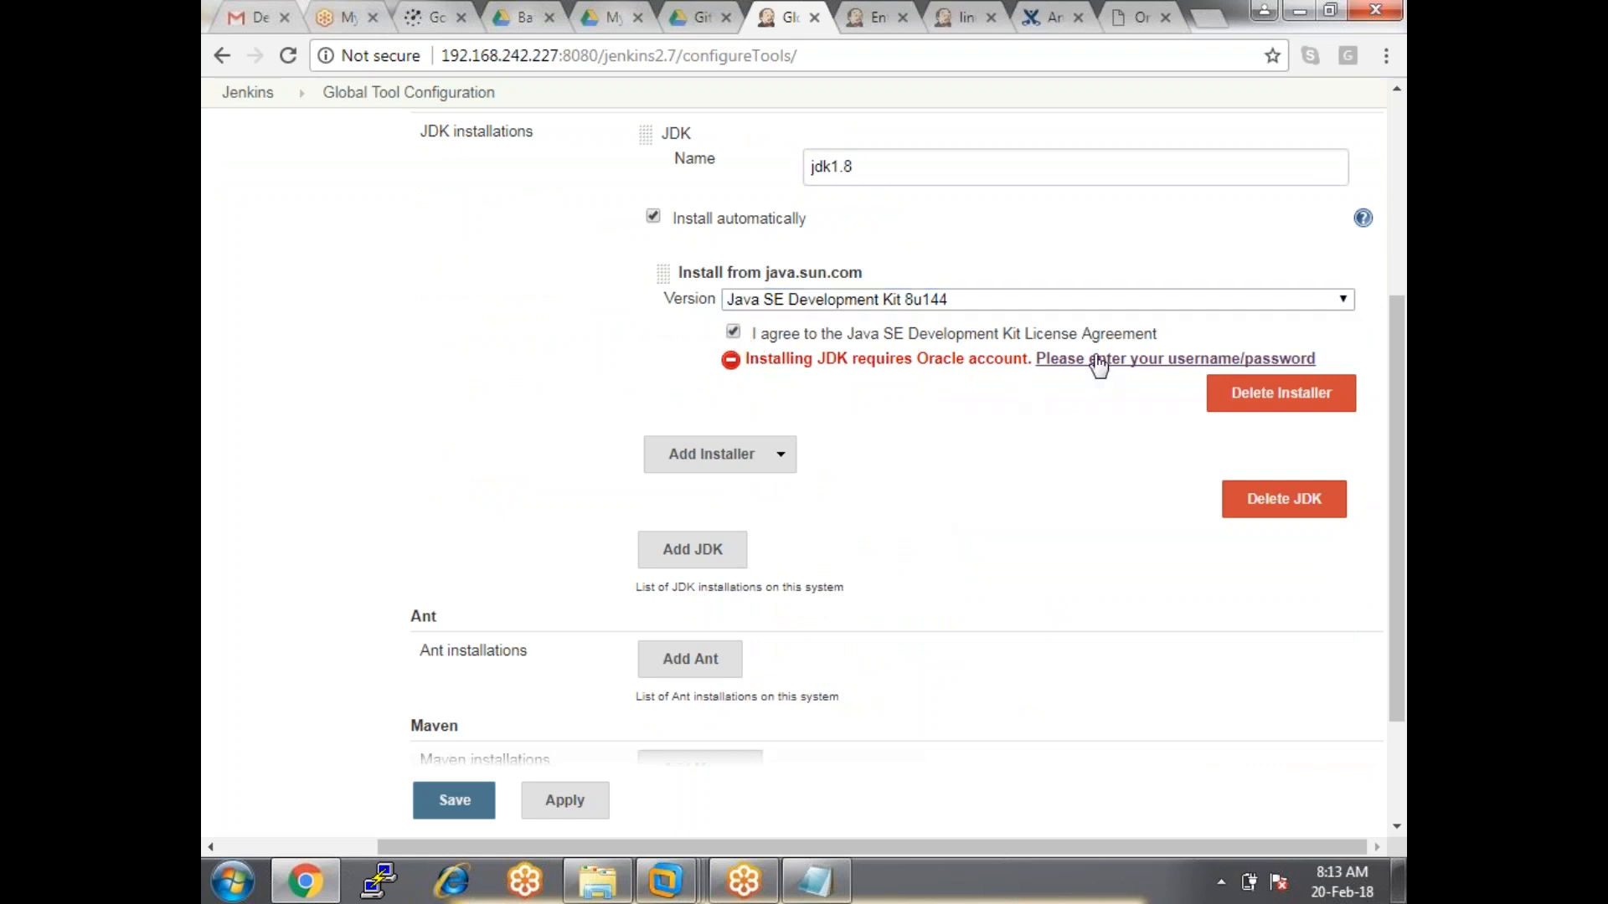
Follow the Oracle Account link to Oracle's Create Account page, then return to sign-in.
left_click(1195, 369)
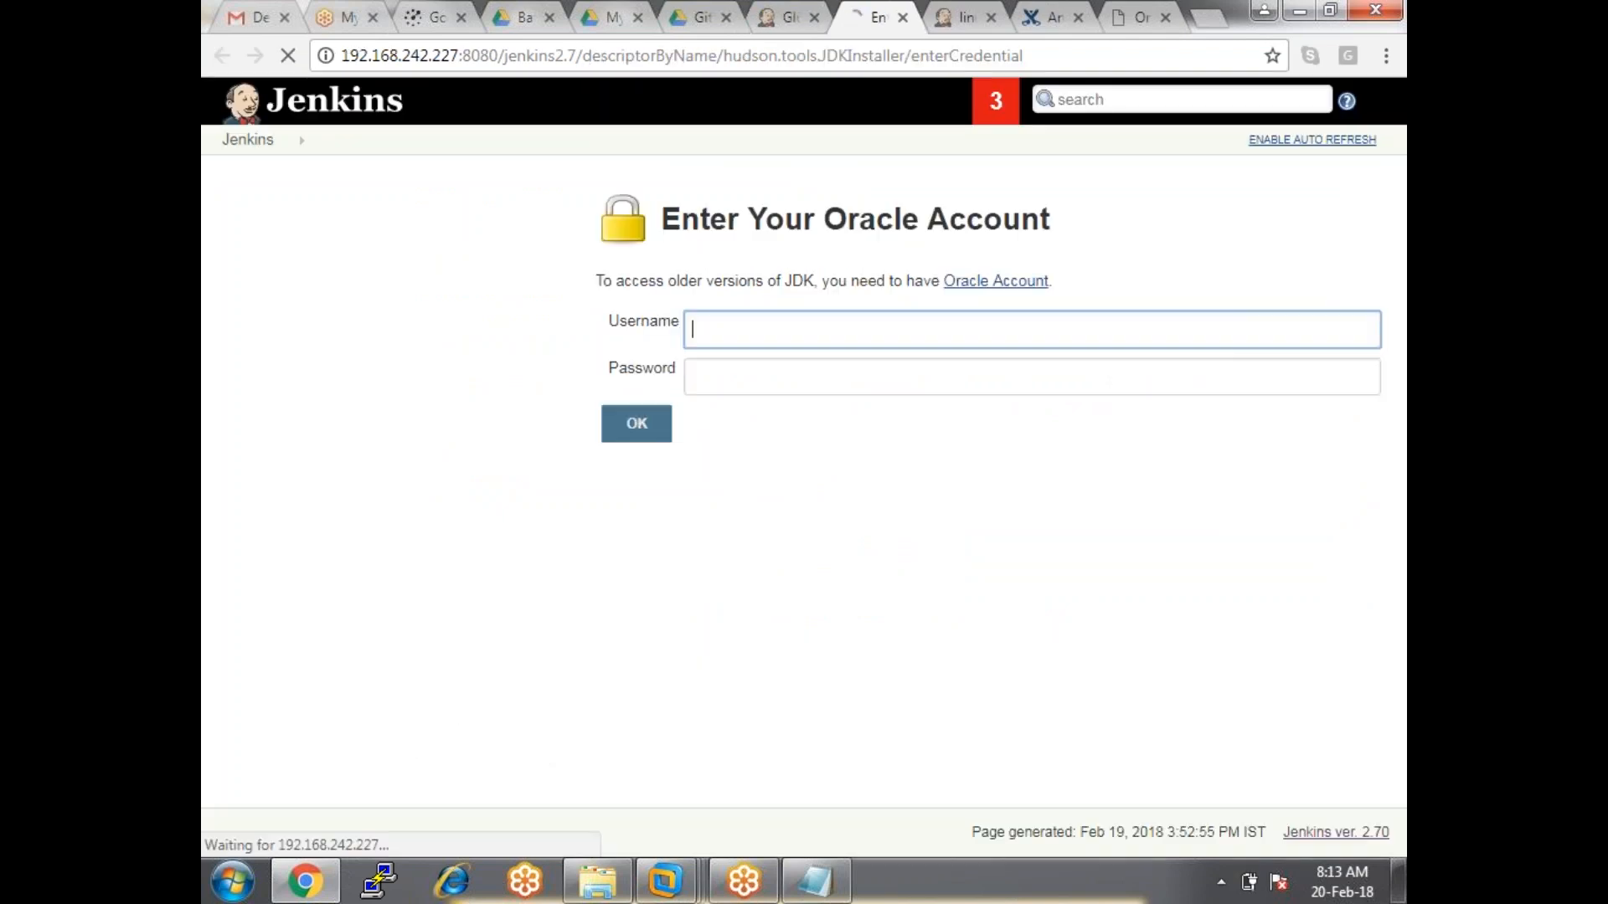
left_click(725, 382)
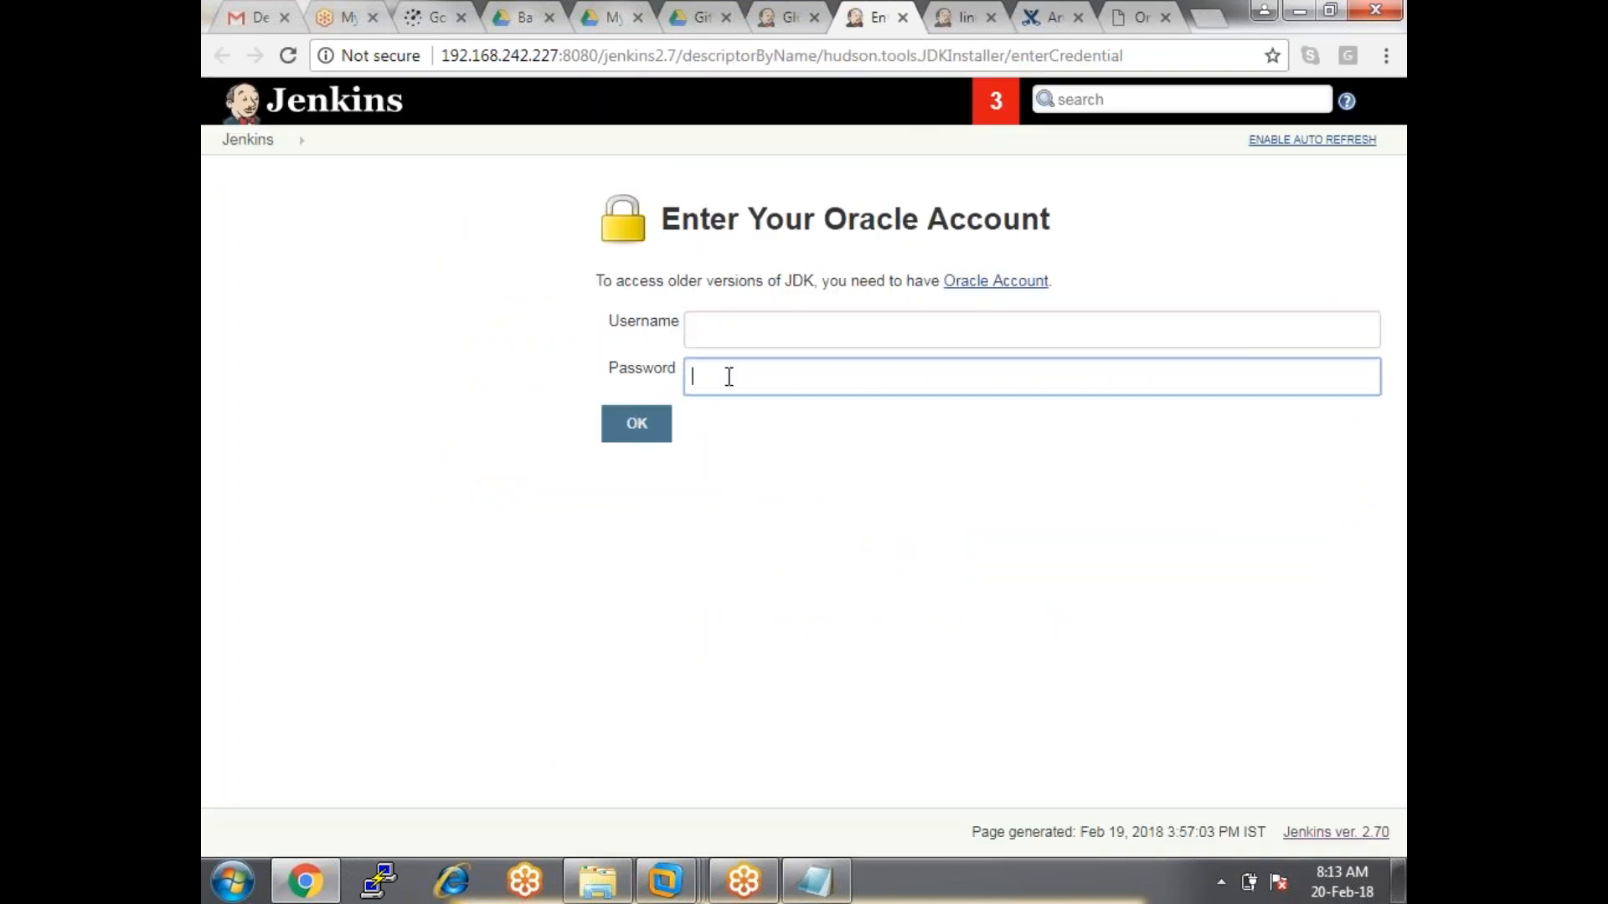
left_click_drag(825, 218, 1122, 232)
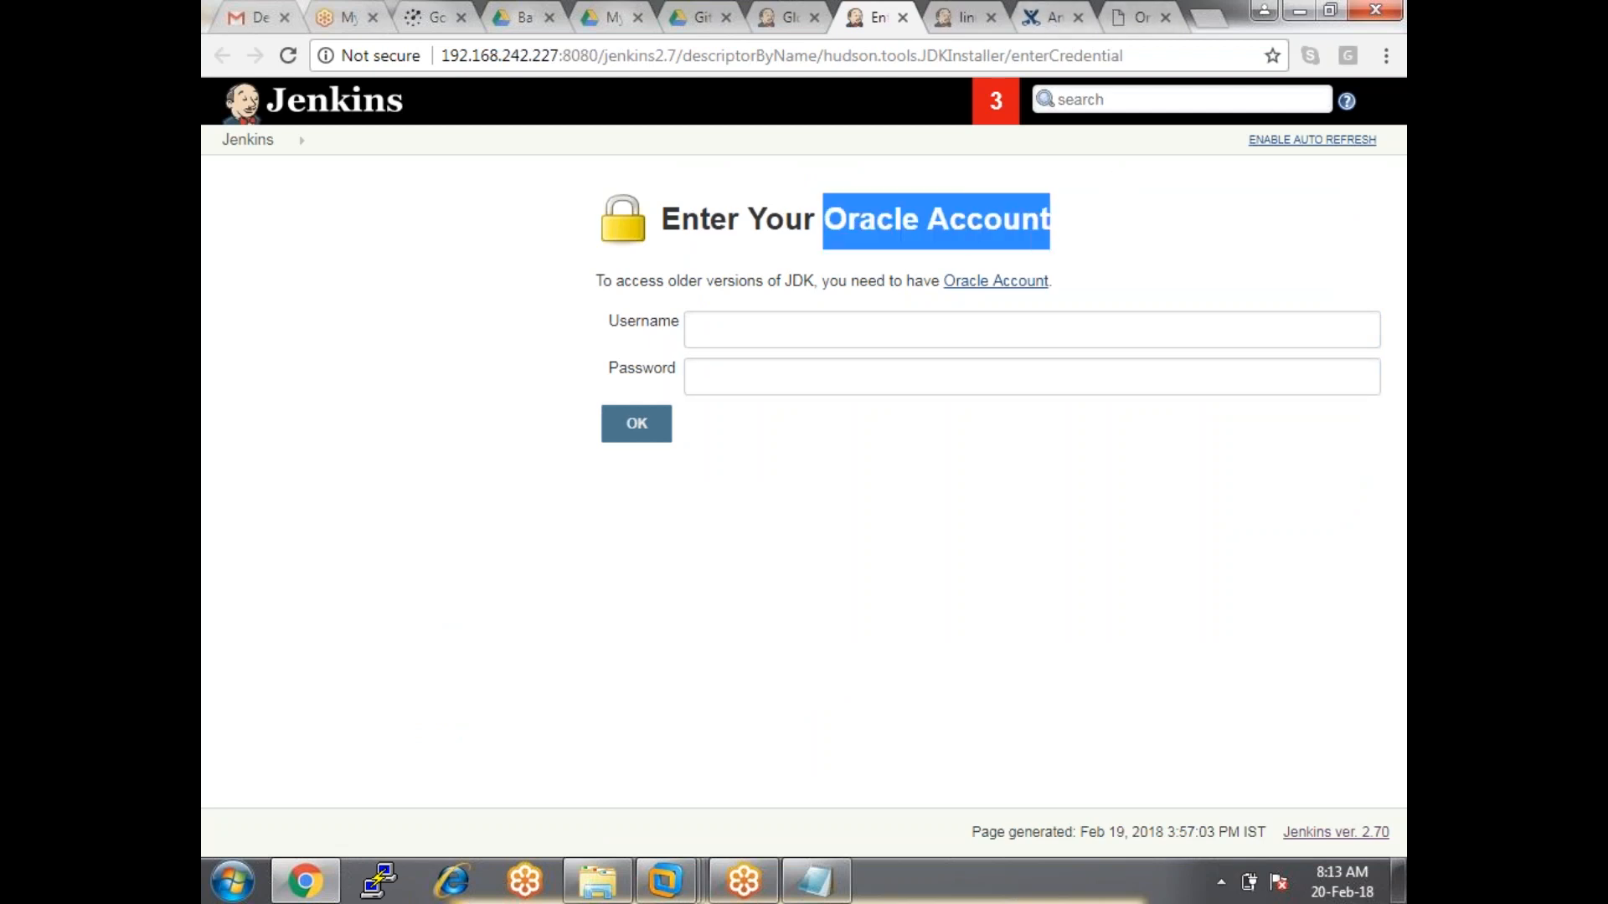
left_click(1057, 17)
left_click(1141, 17)
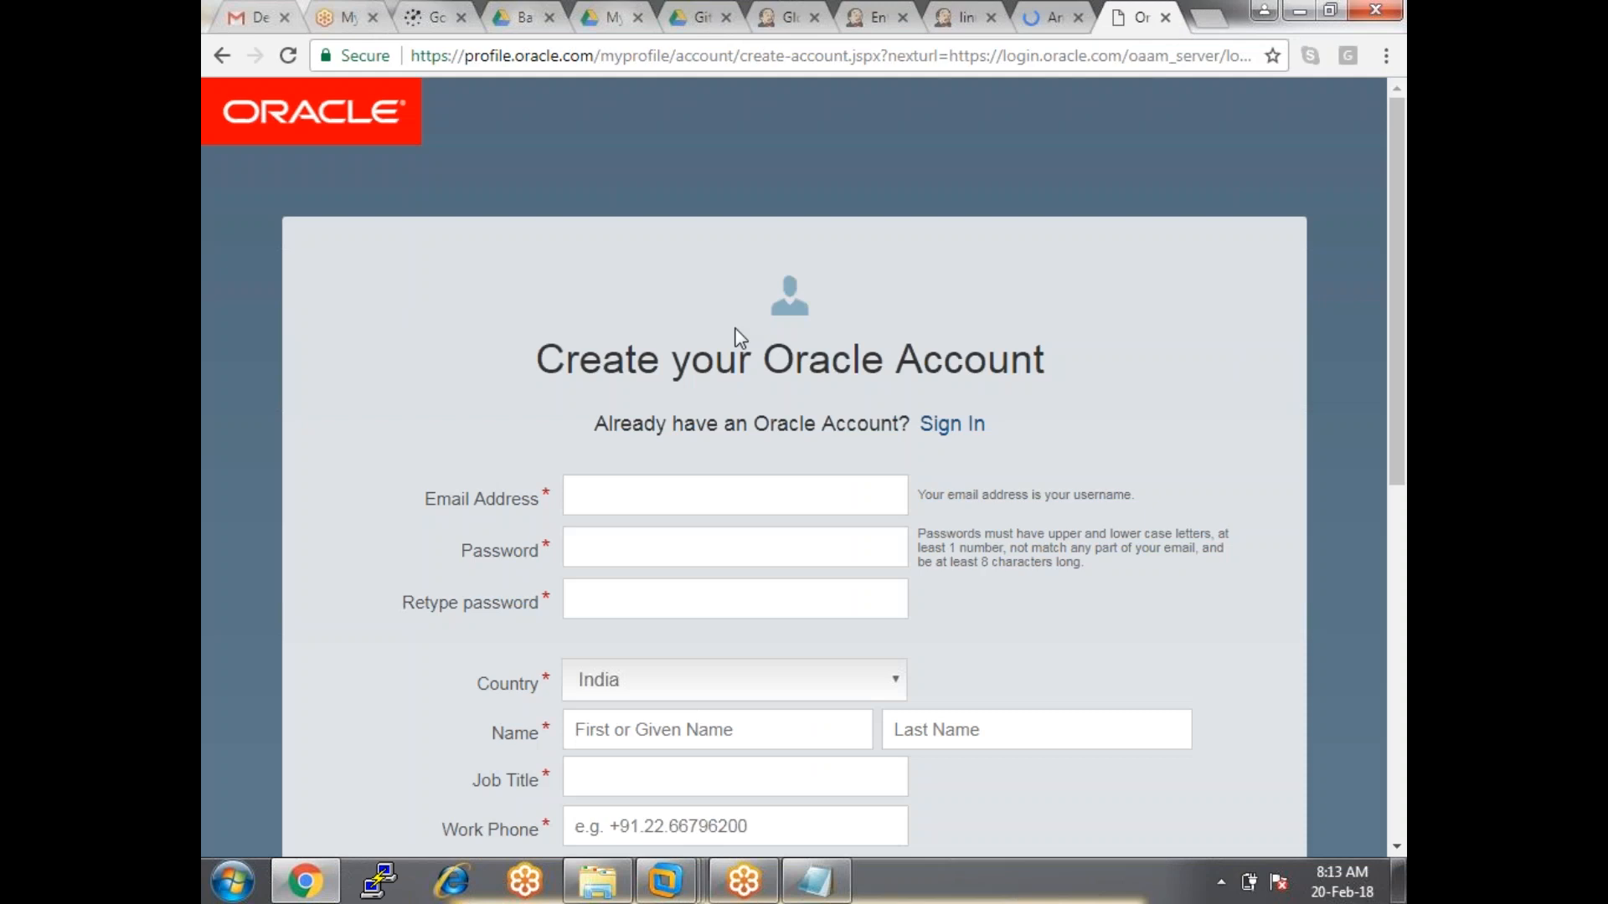
scroll(807, 545, "down", 8)
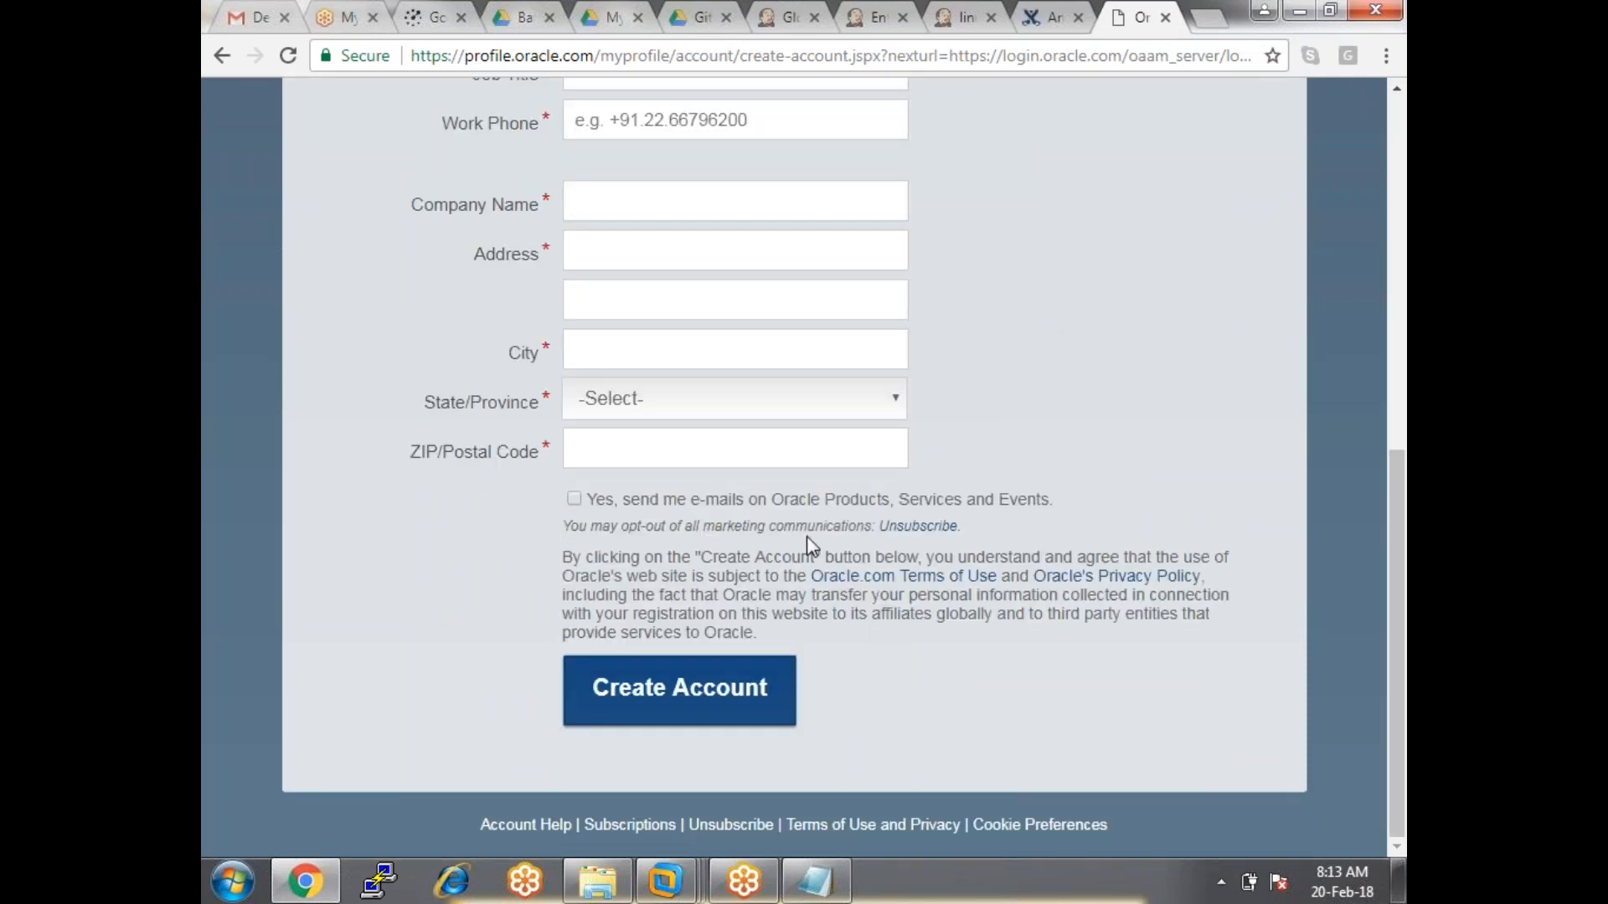
scroll(807, 540, "up", 8)
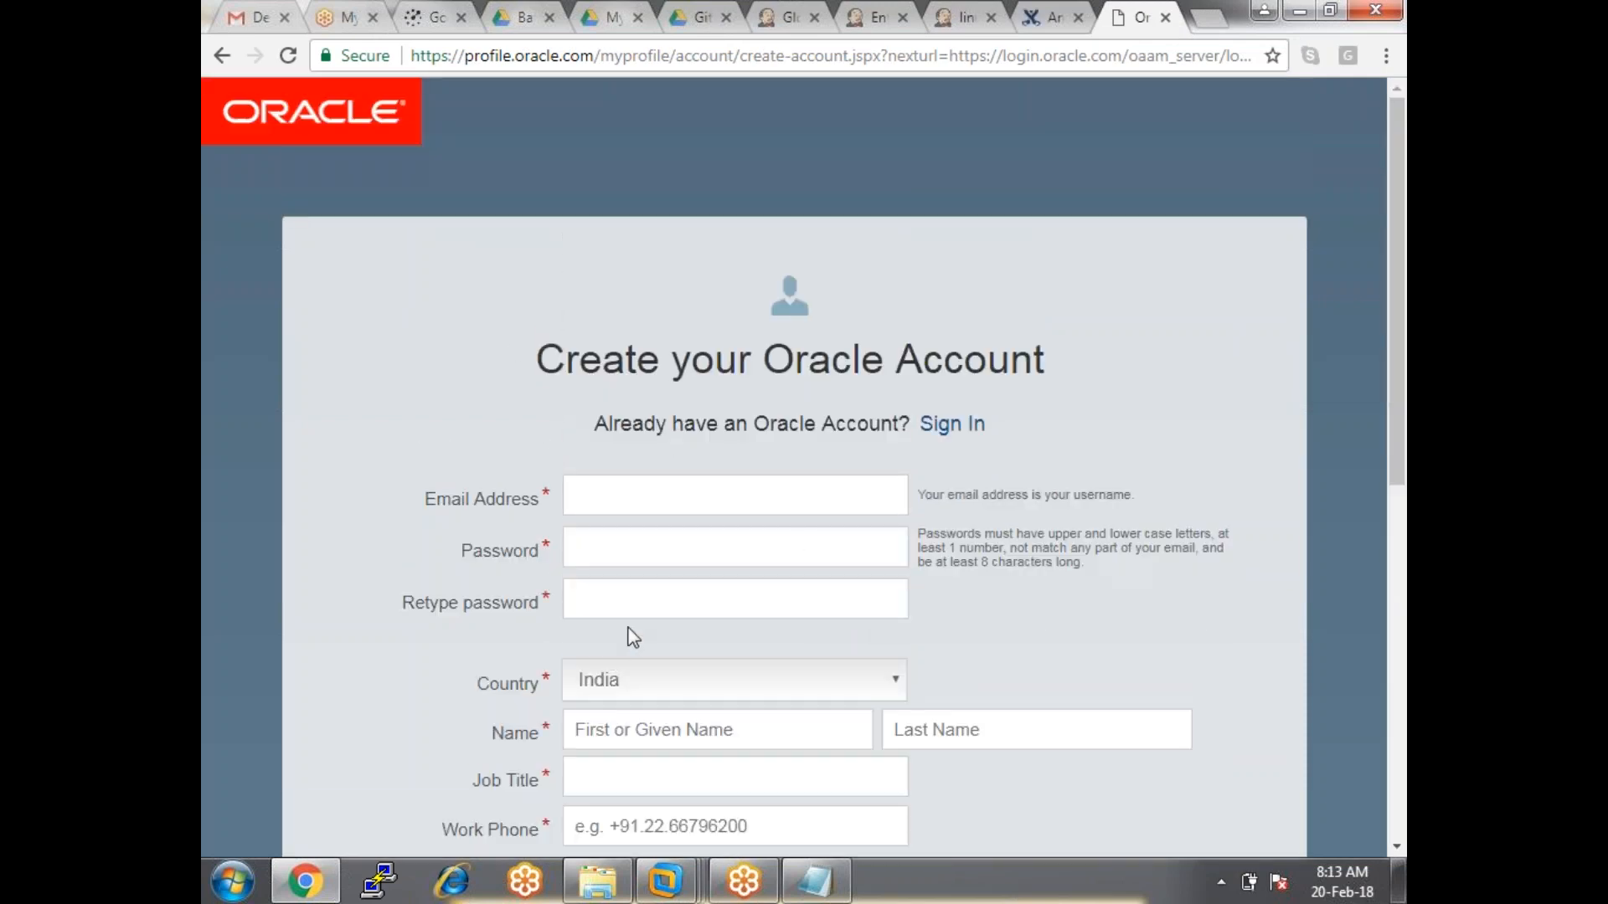
left_click(222, 55)
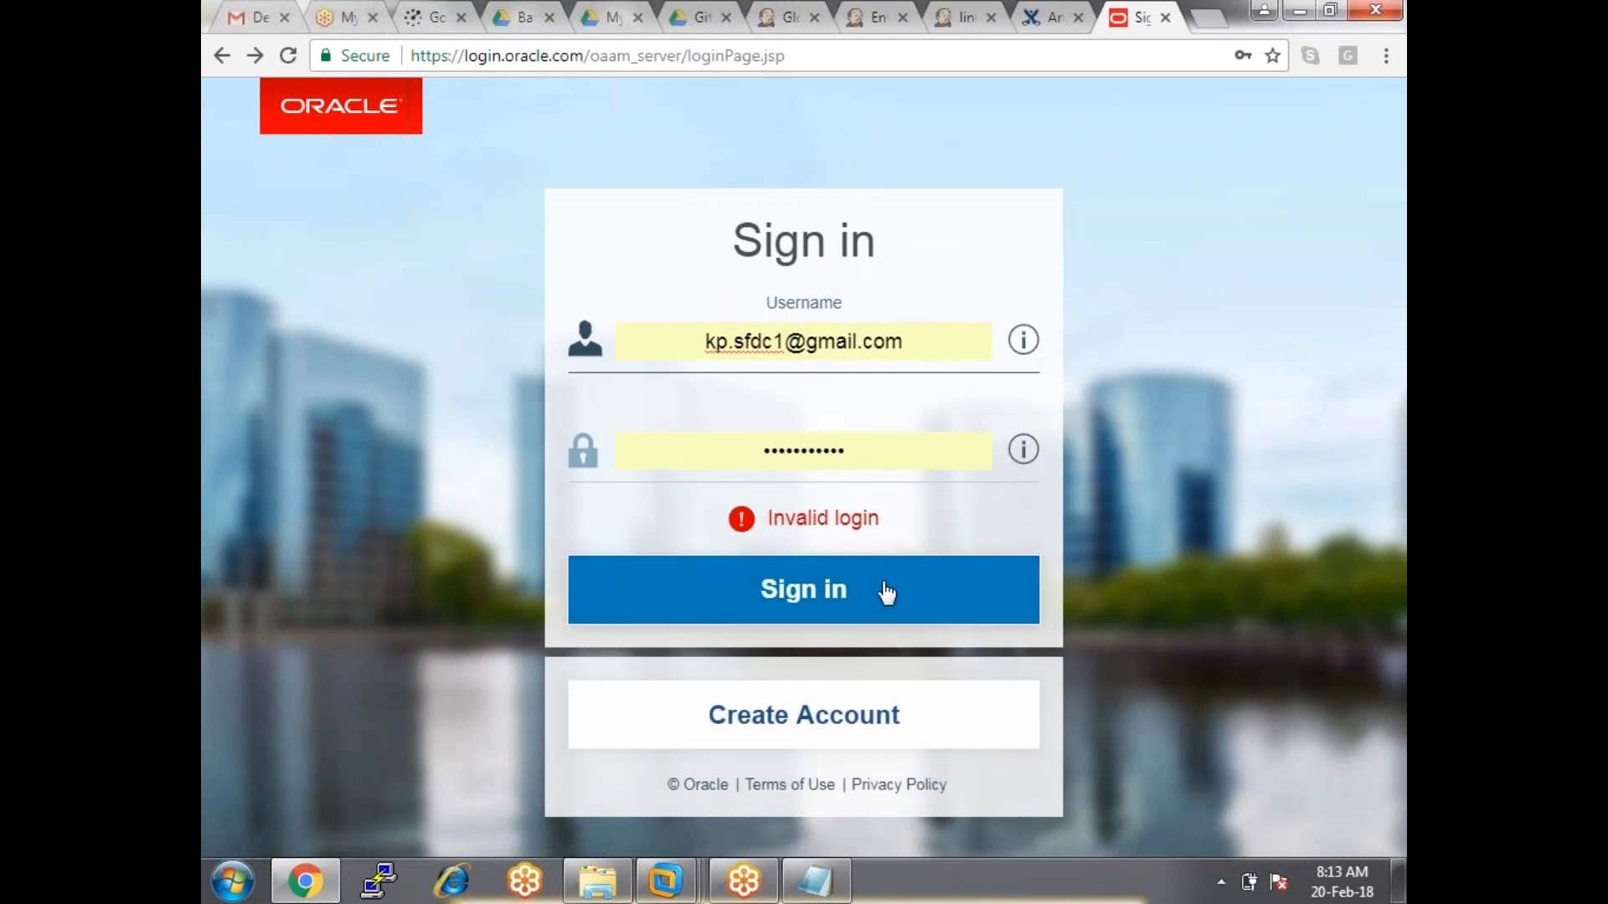
Resubmit sign-in with a re-entered password, decline Chrome's update, then choose Create Account.
key("Tab")
type("*******")
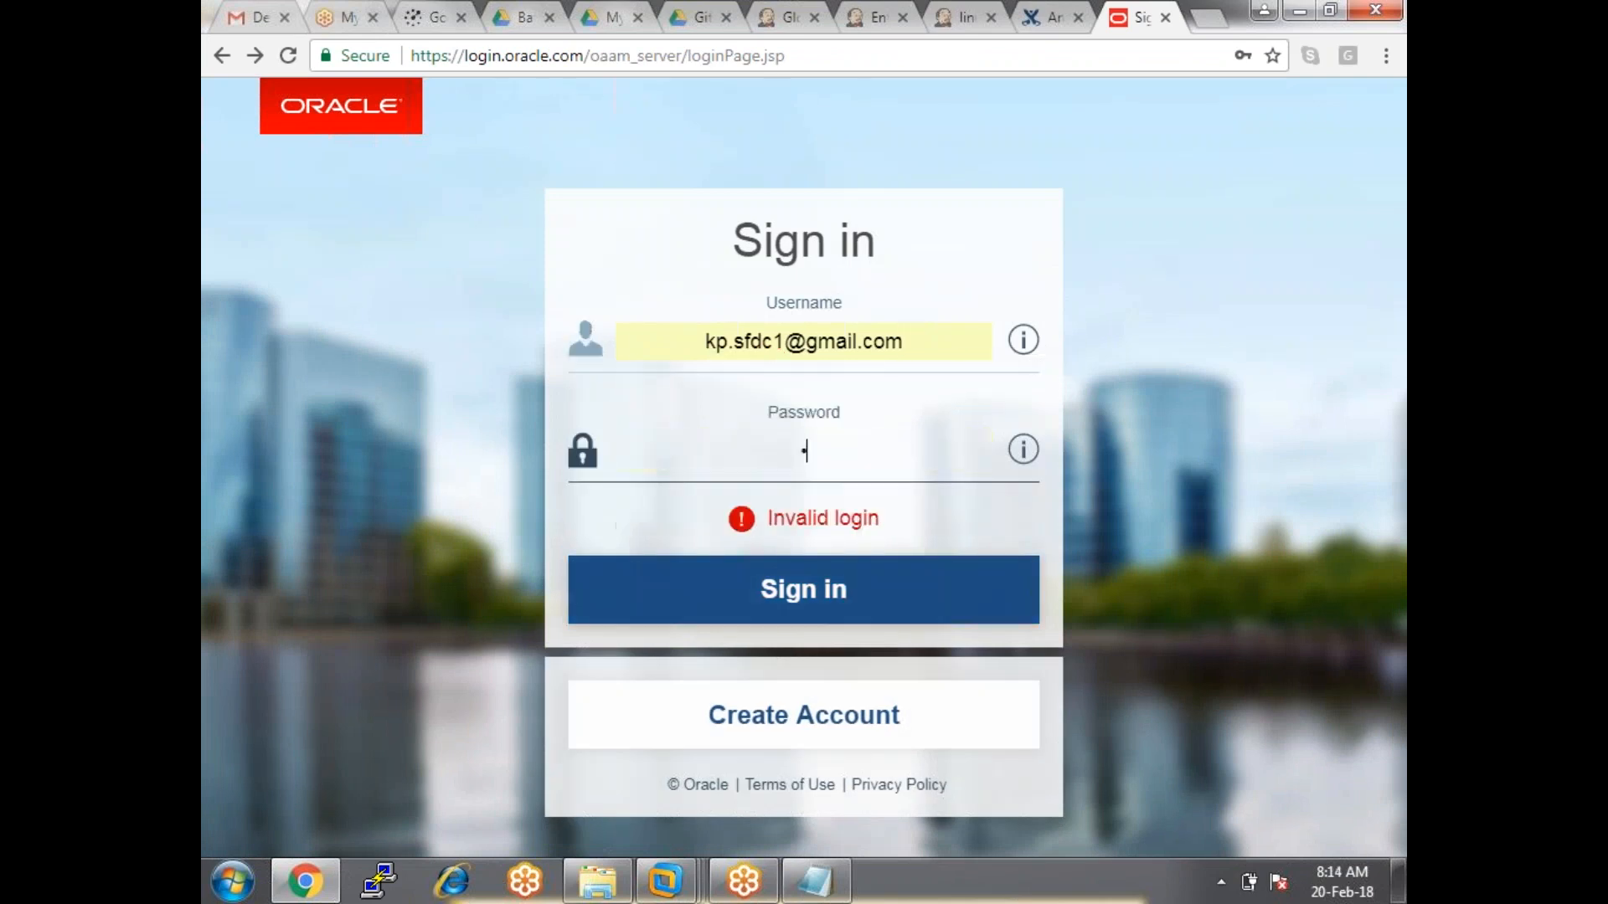
type("*")
key("Return")
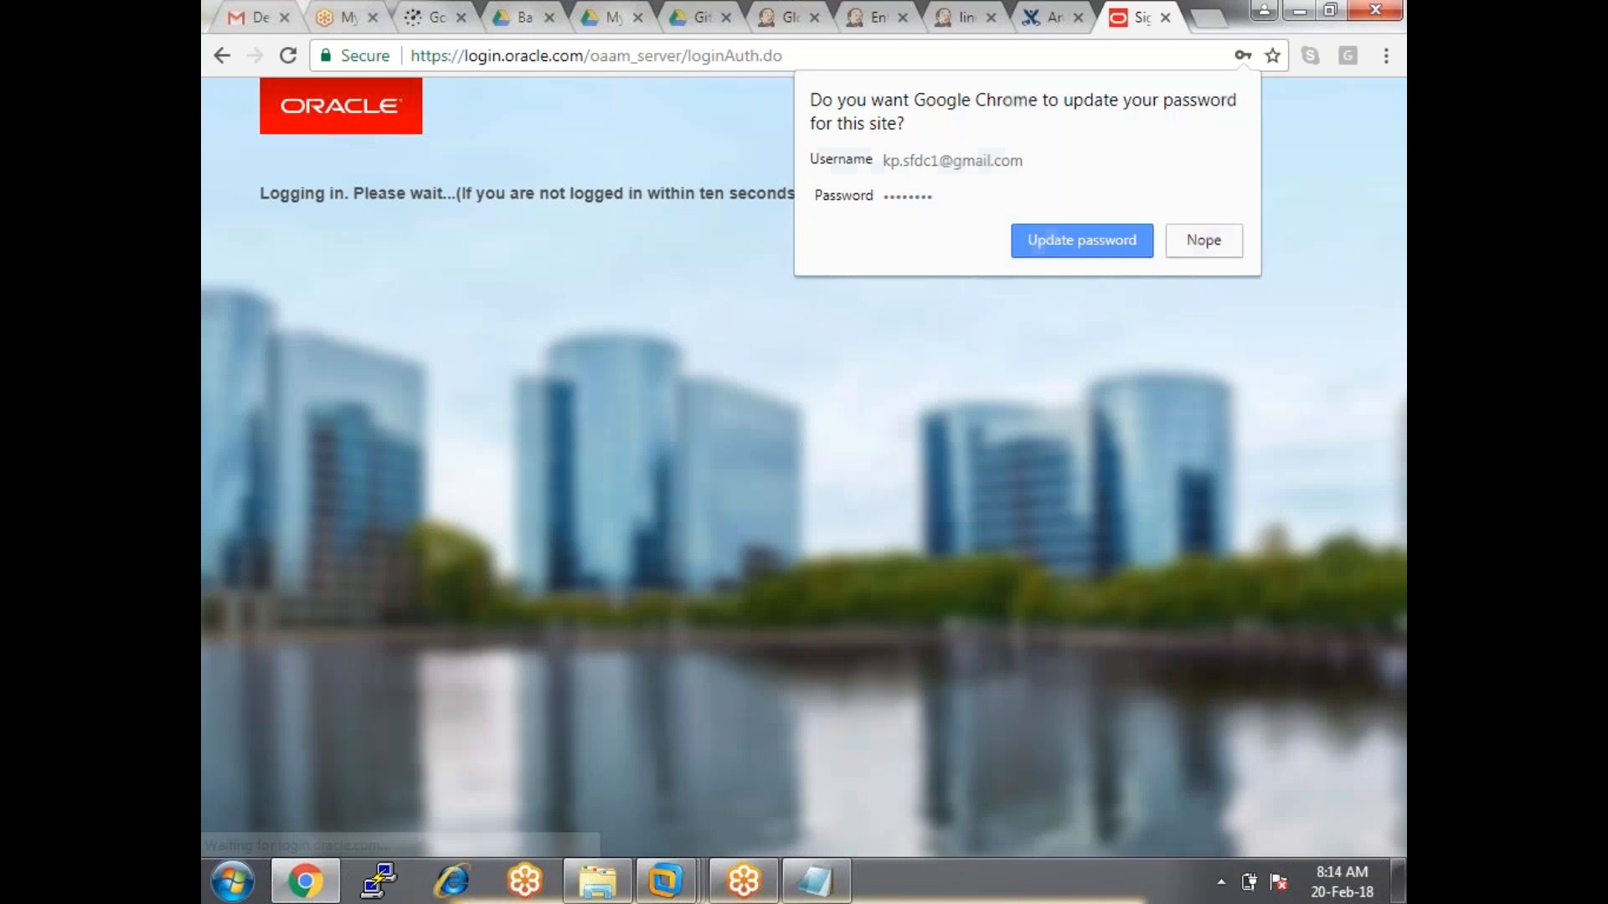
left_click(1222, 237)
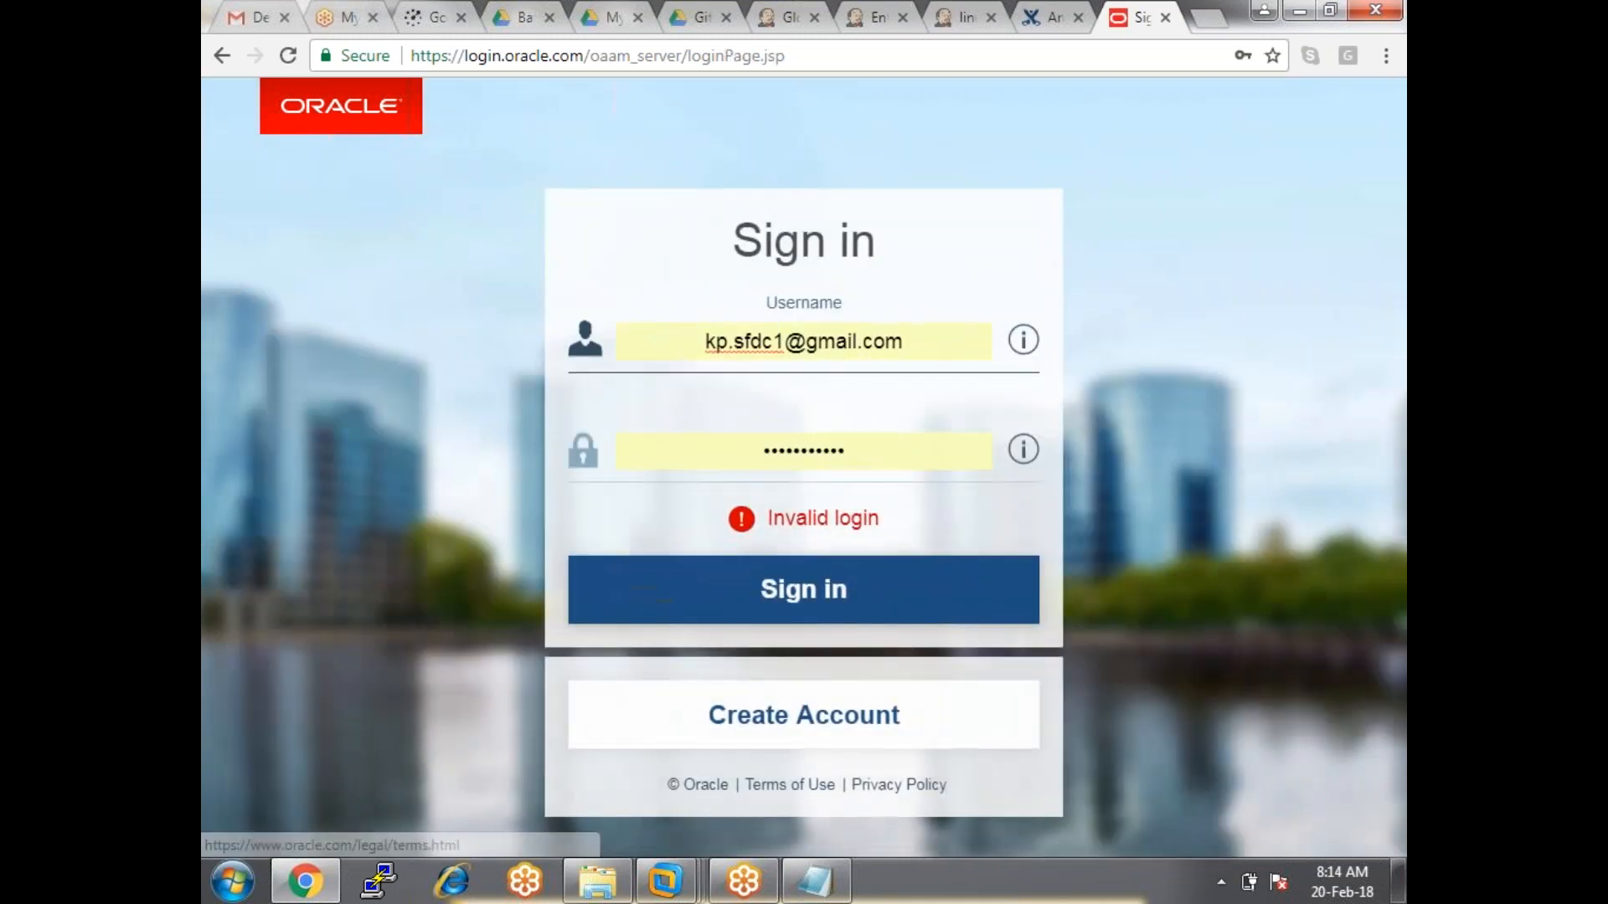
left_click(830, 741)
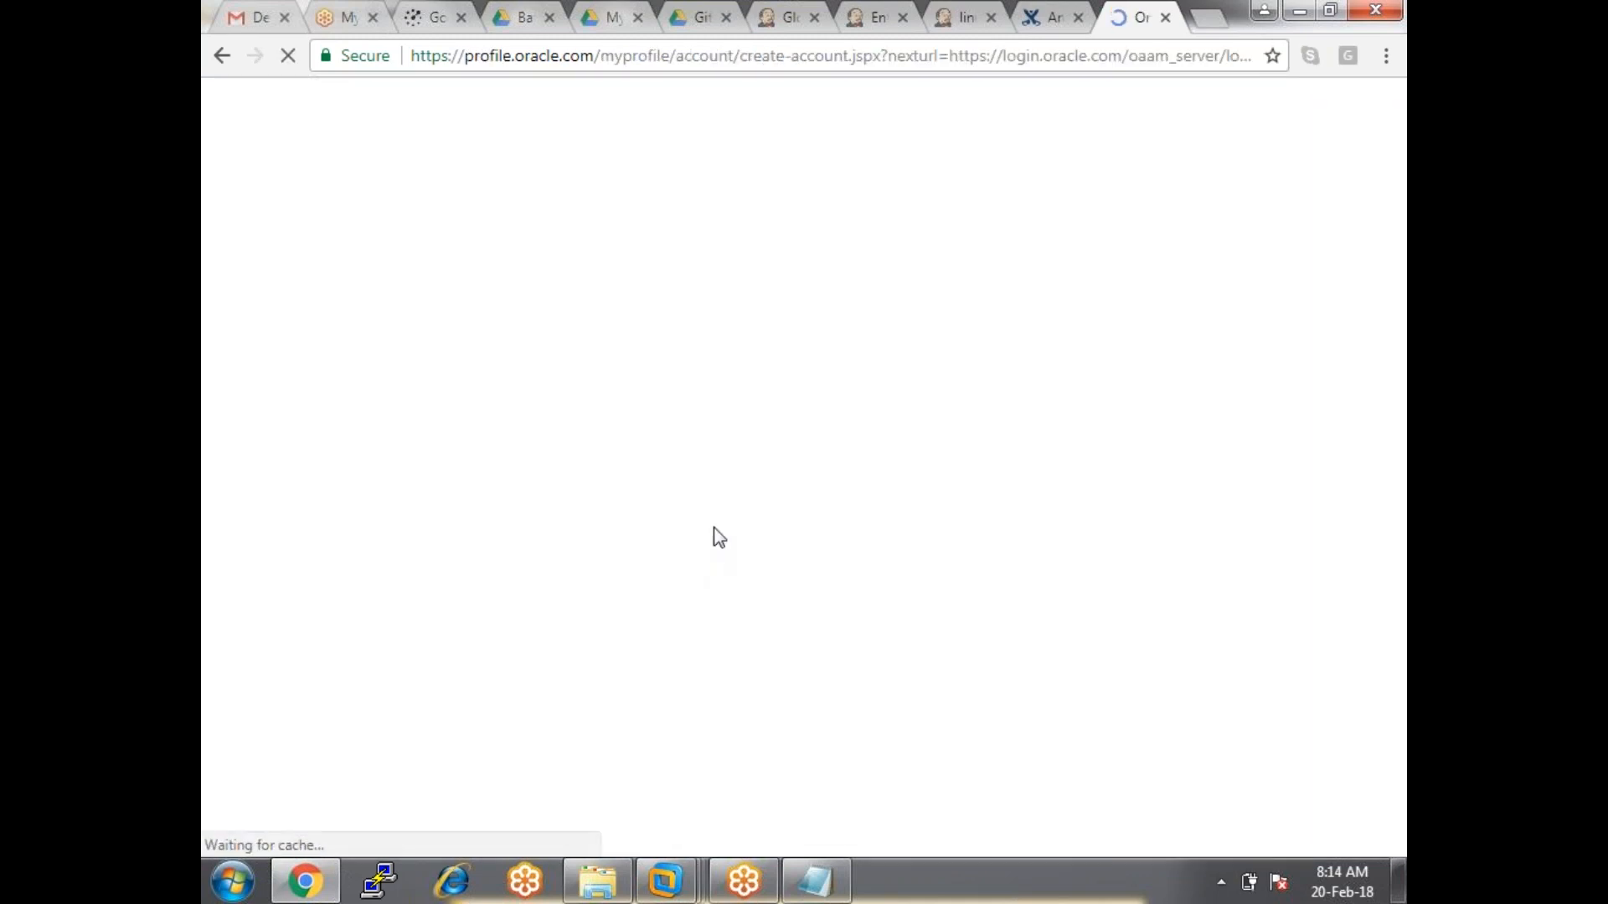
Fill in the new account's e-mail address from Chrome's suggestion.
scroll(725, 511, "down", 6)
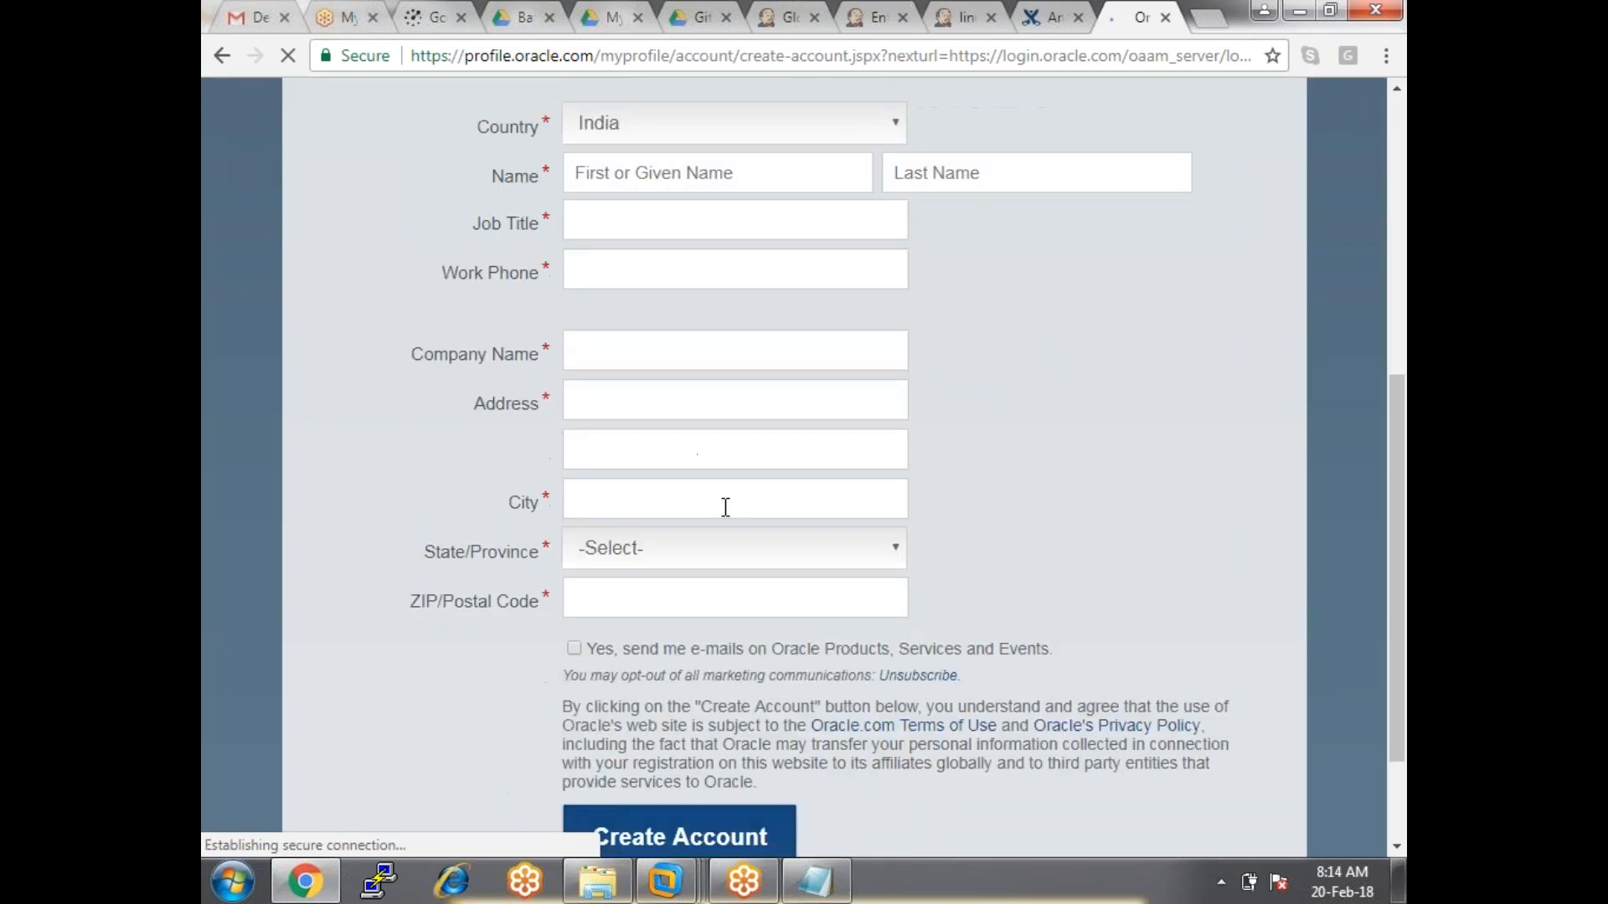
scroll(732, 577, "up", 7)
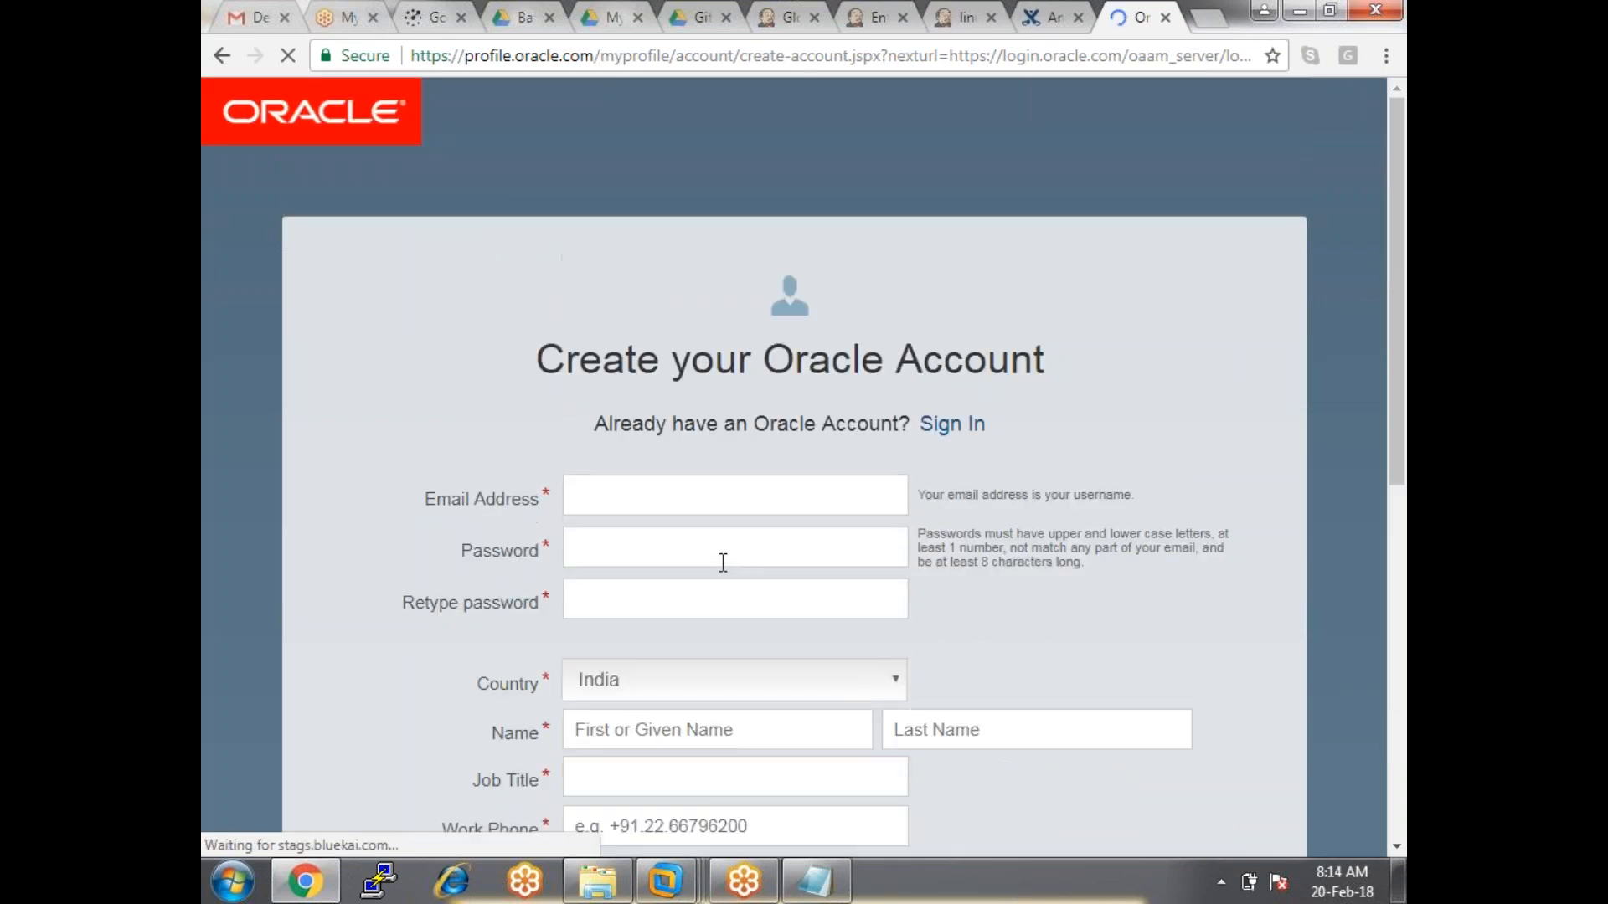
left_click(642, 496)
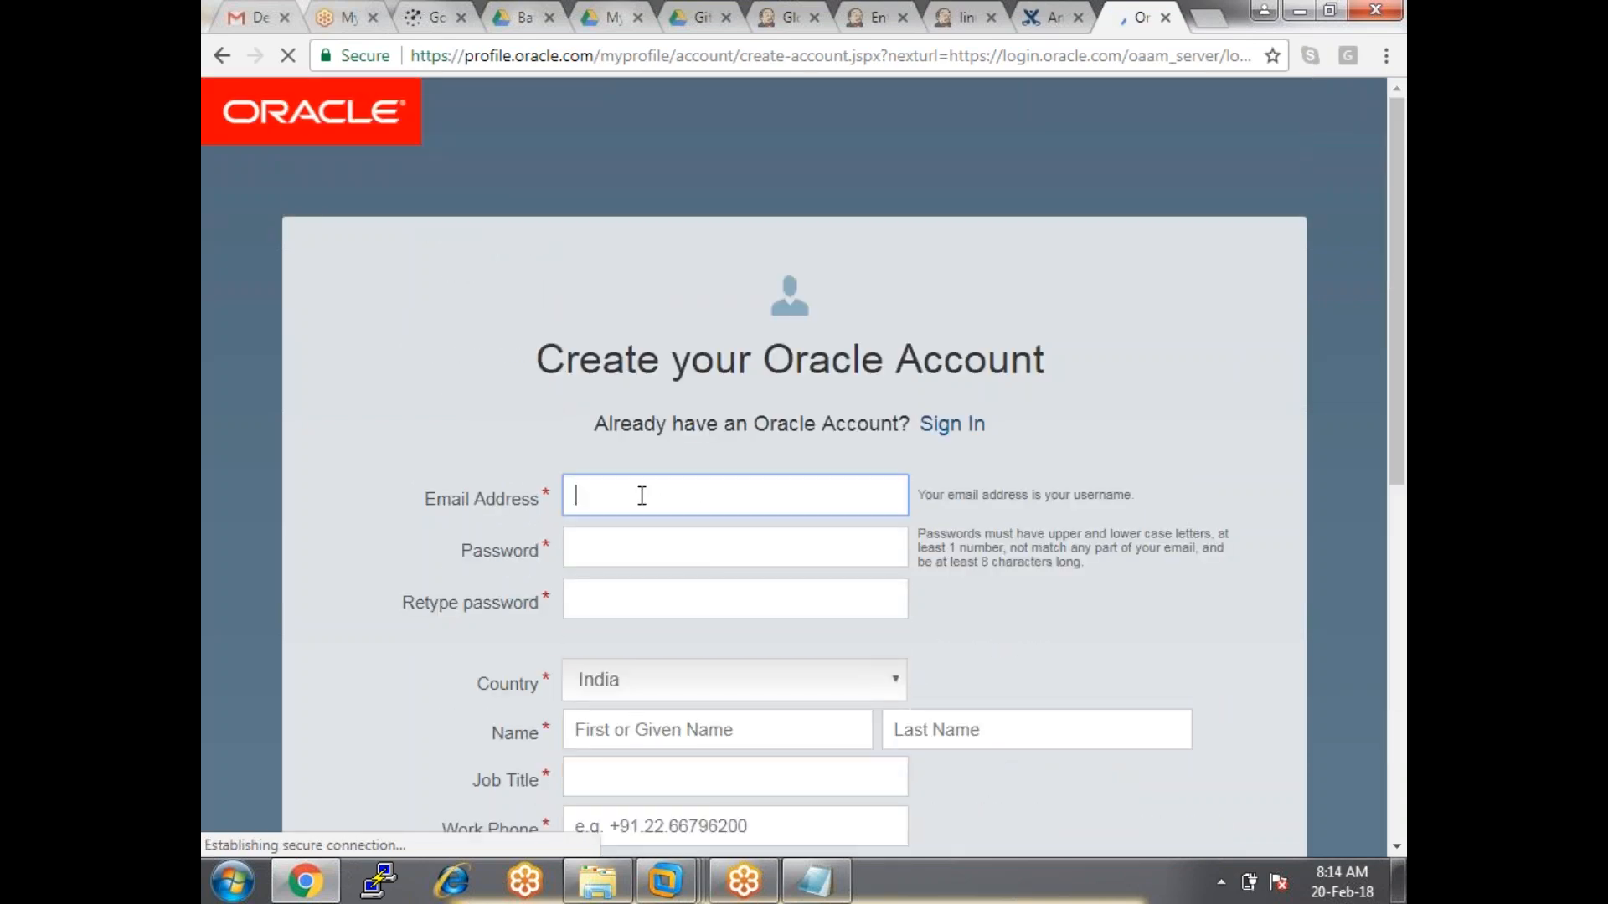
left_click(656, 499)
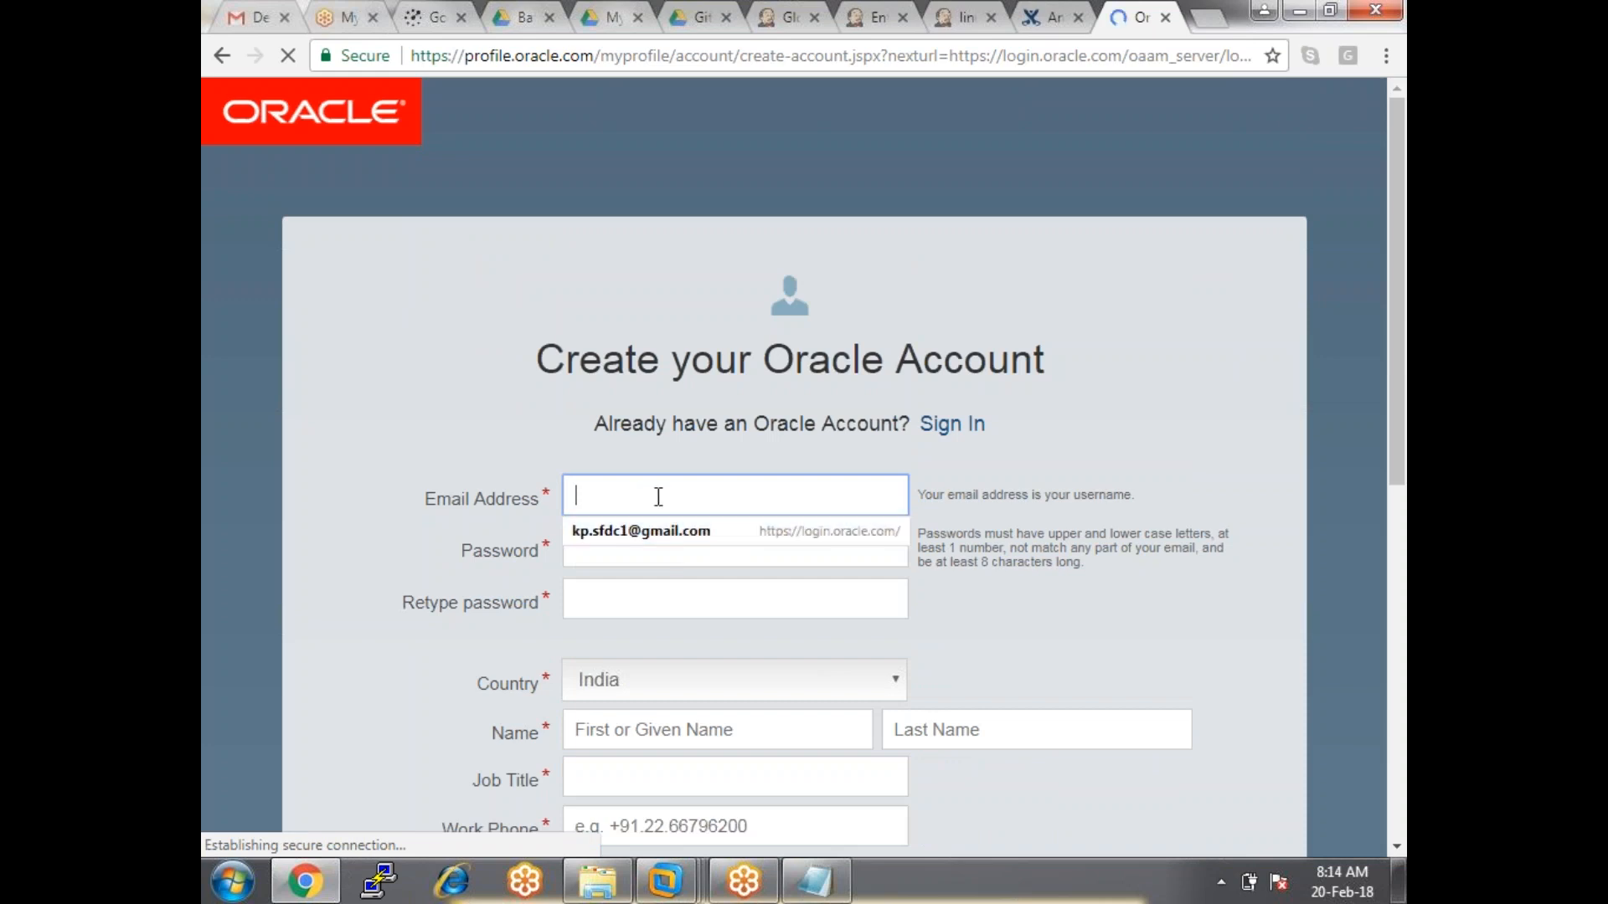
type("tkpra")
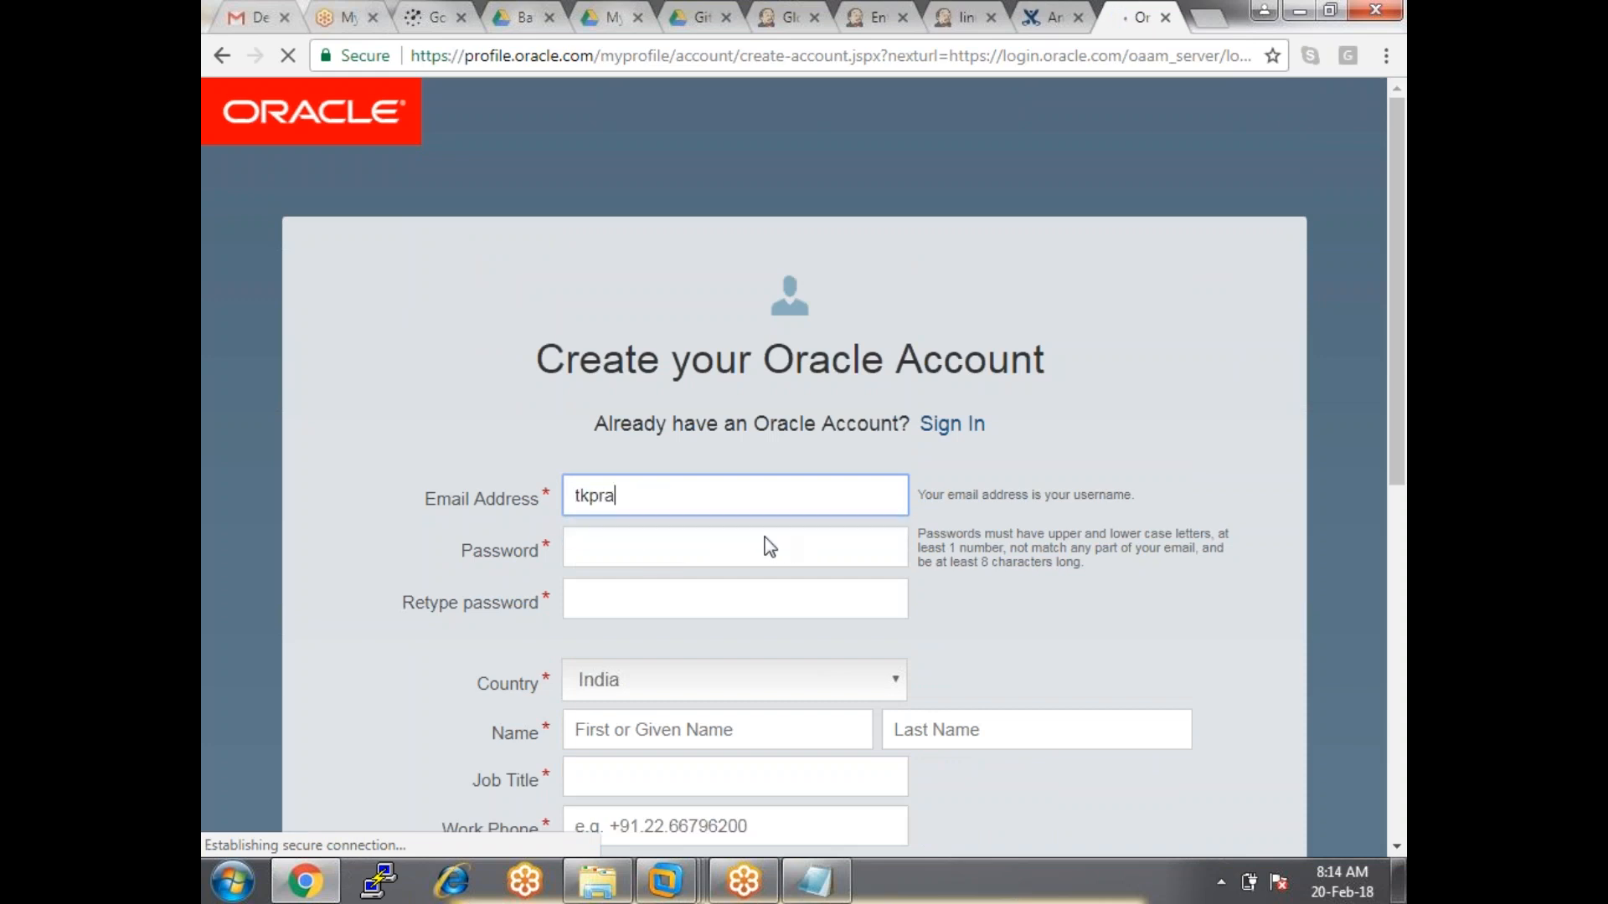
left_click(753, 536)
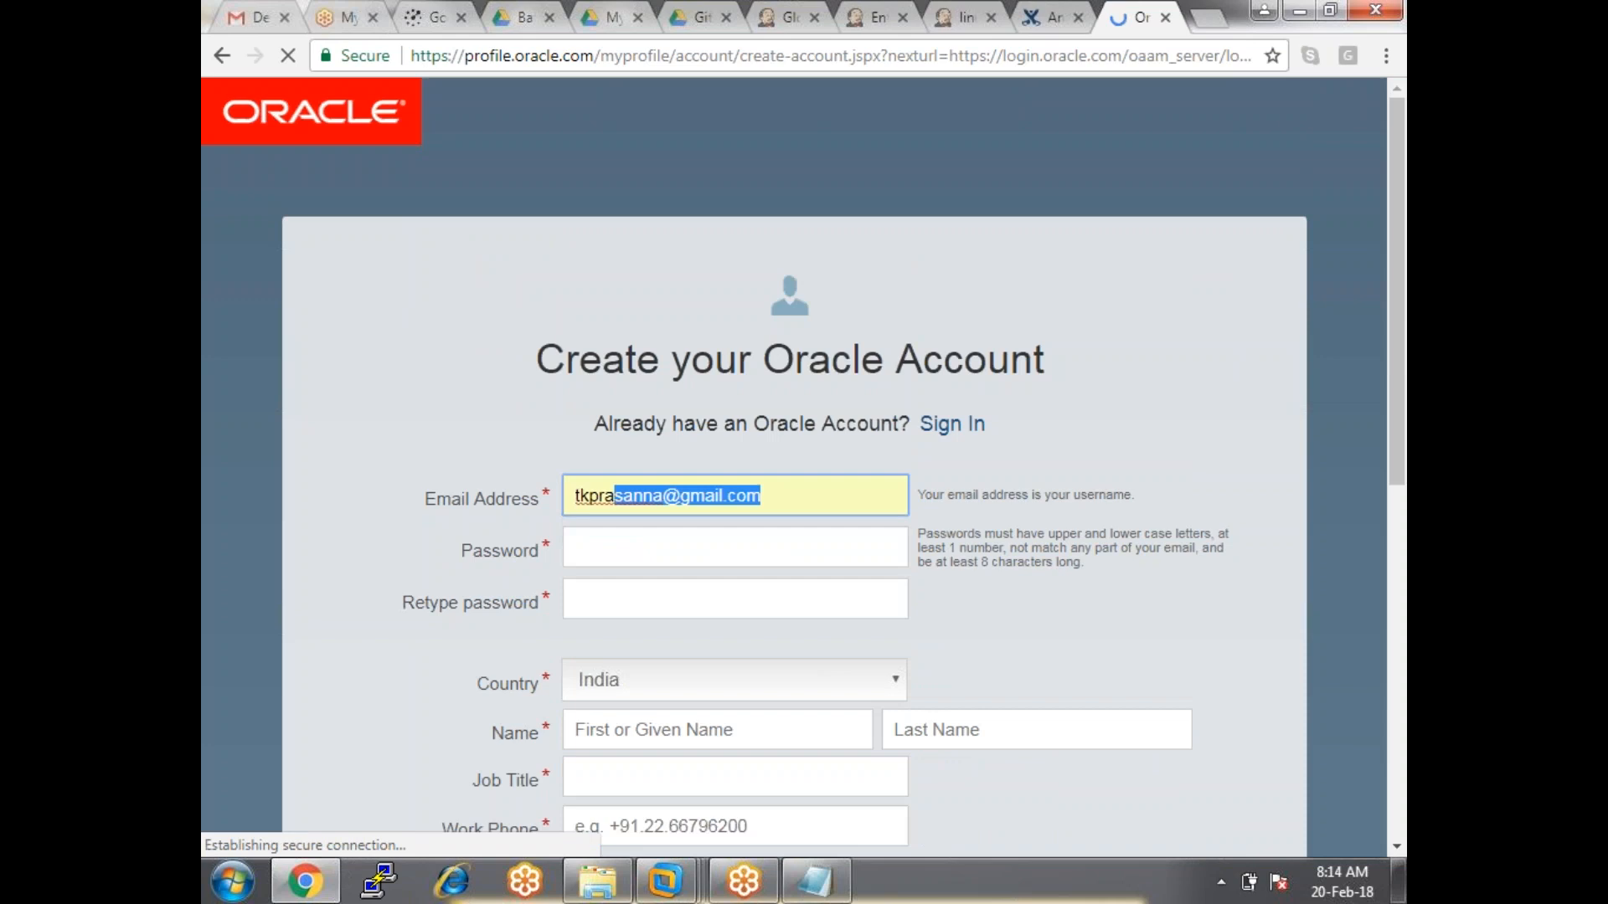
Enter an 8-character password, dismiss Chrome's suggestion, and reselect the password.
left_click(681, 556)
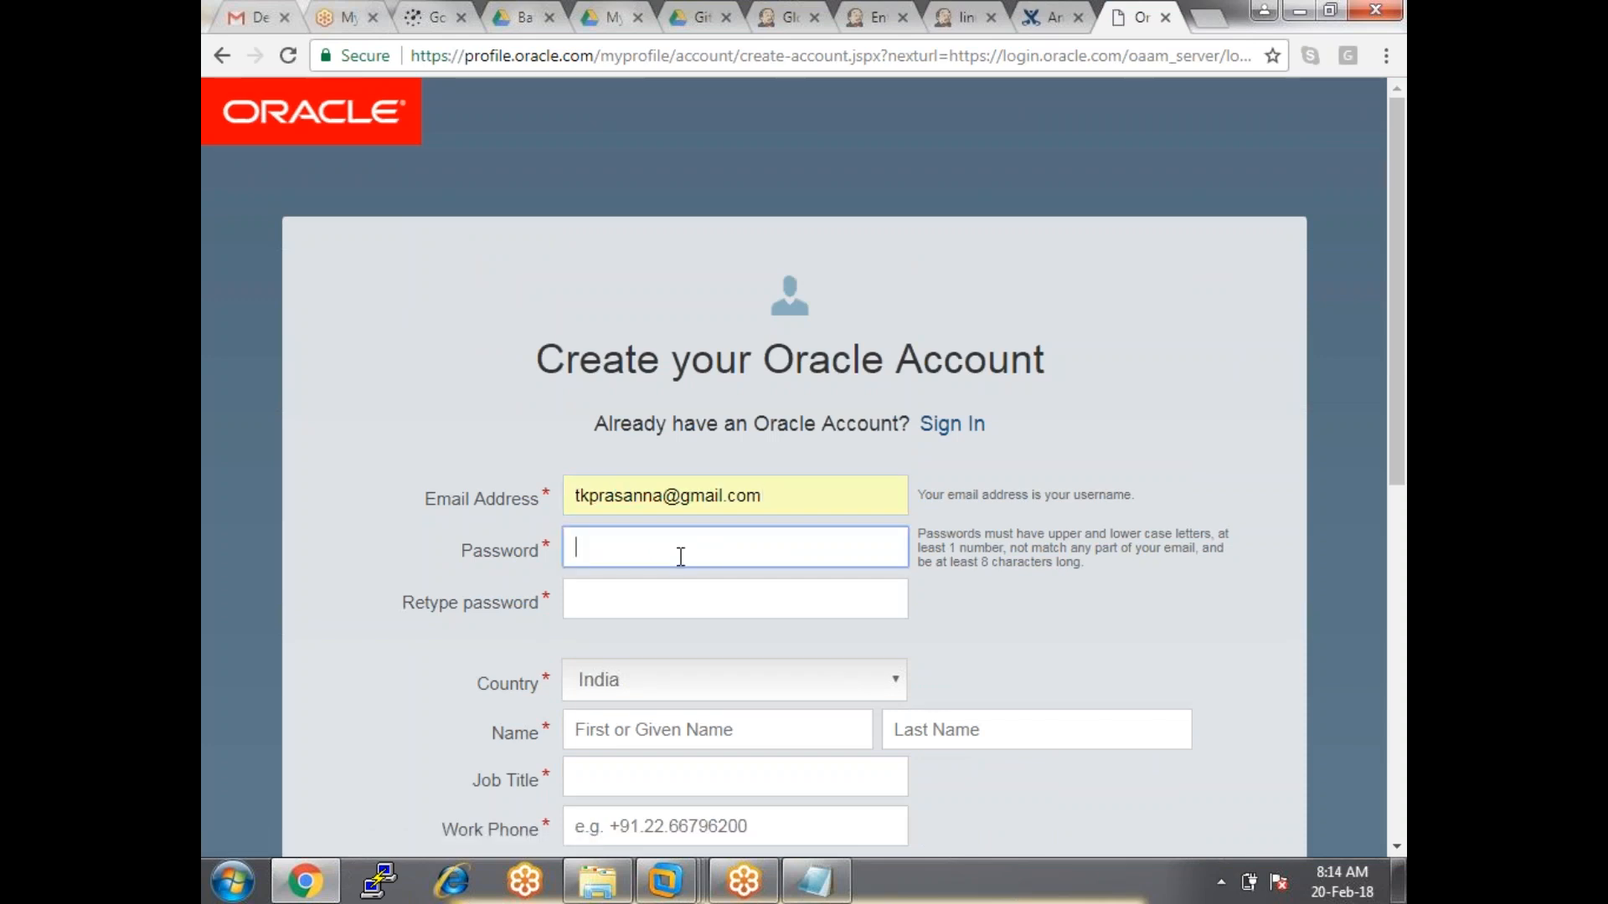
type("••••••••")
left_click(615, 601)
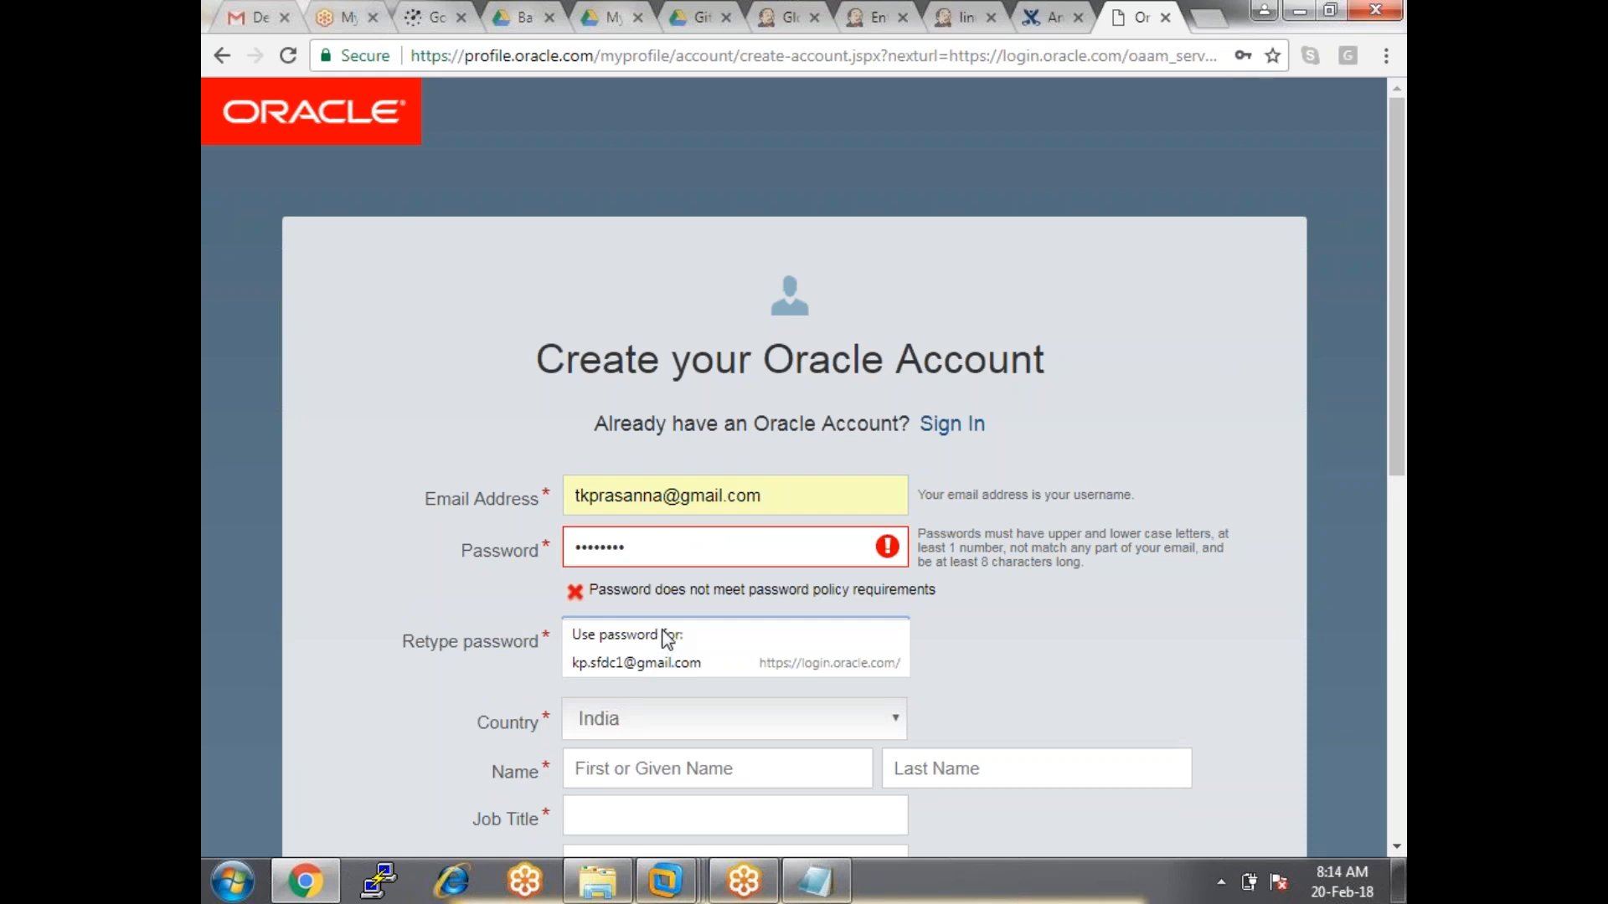
left_click(1066, 582)
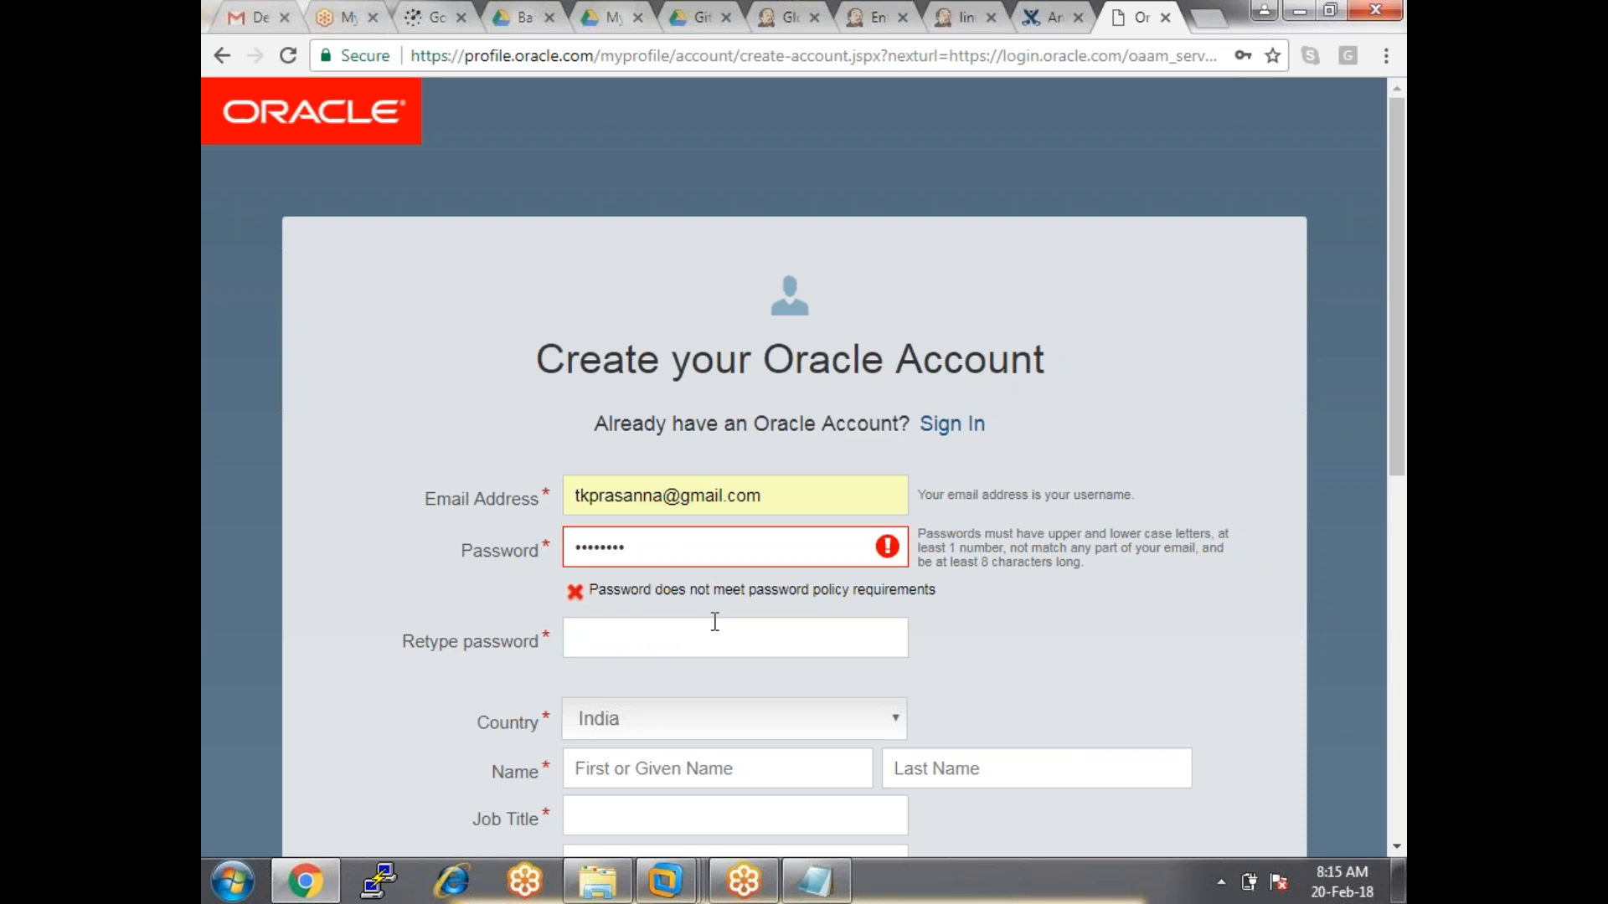
key("shift+Tab")
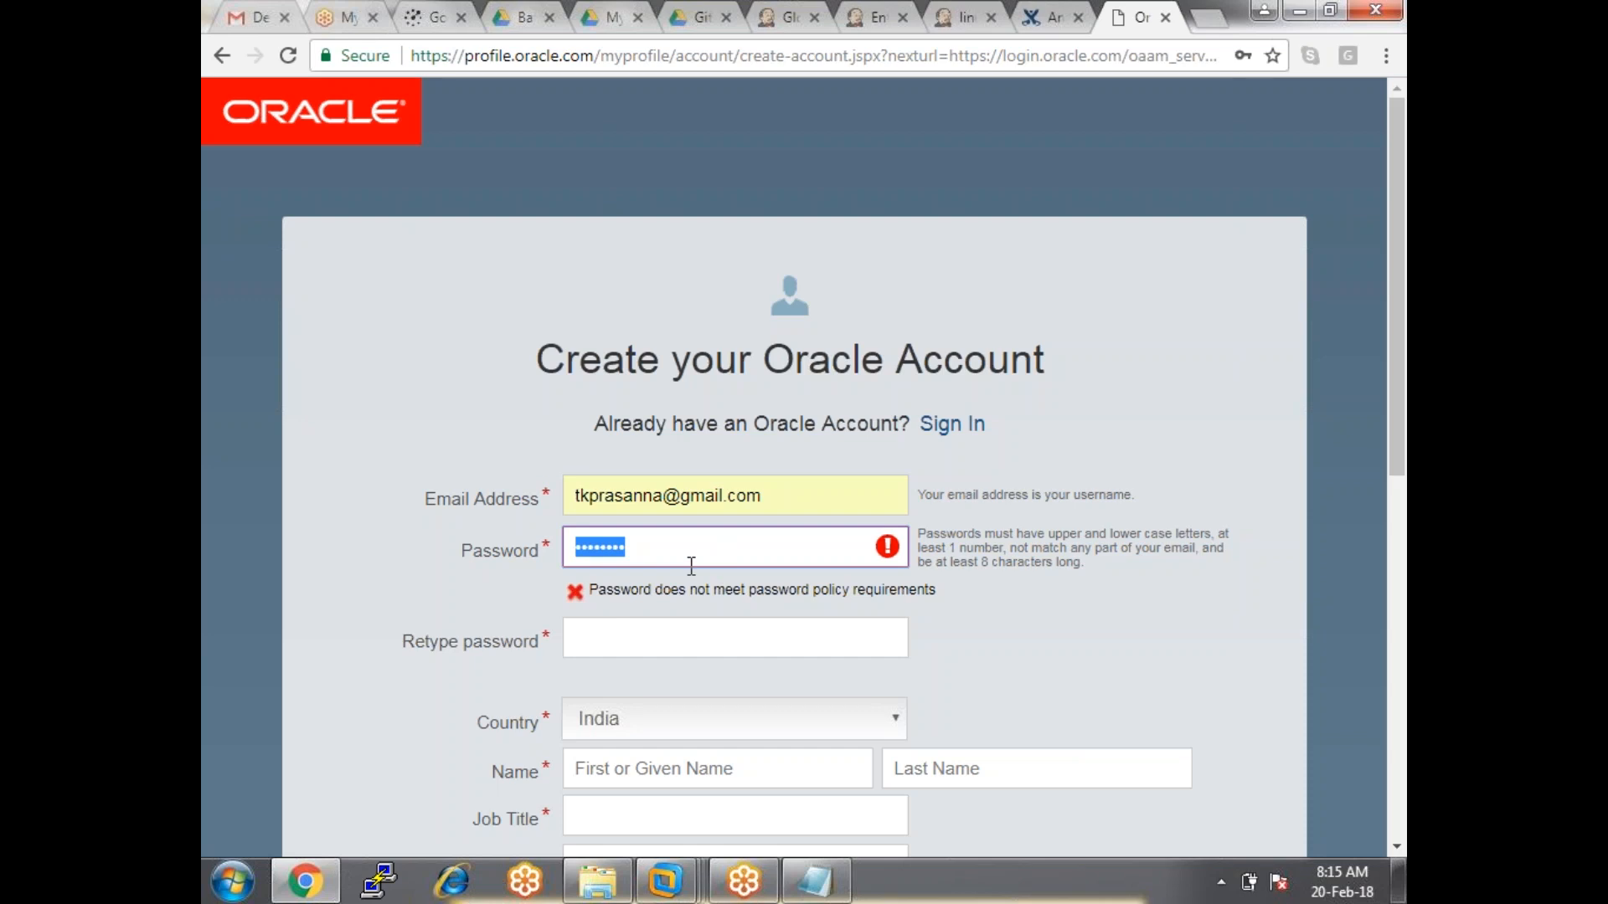
Leave Global Tool Configuration without saving and return to the Jenkins dashboard.
left_click(779, 19)
scroll(829, 448, "up", 4)
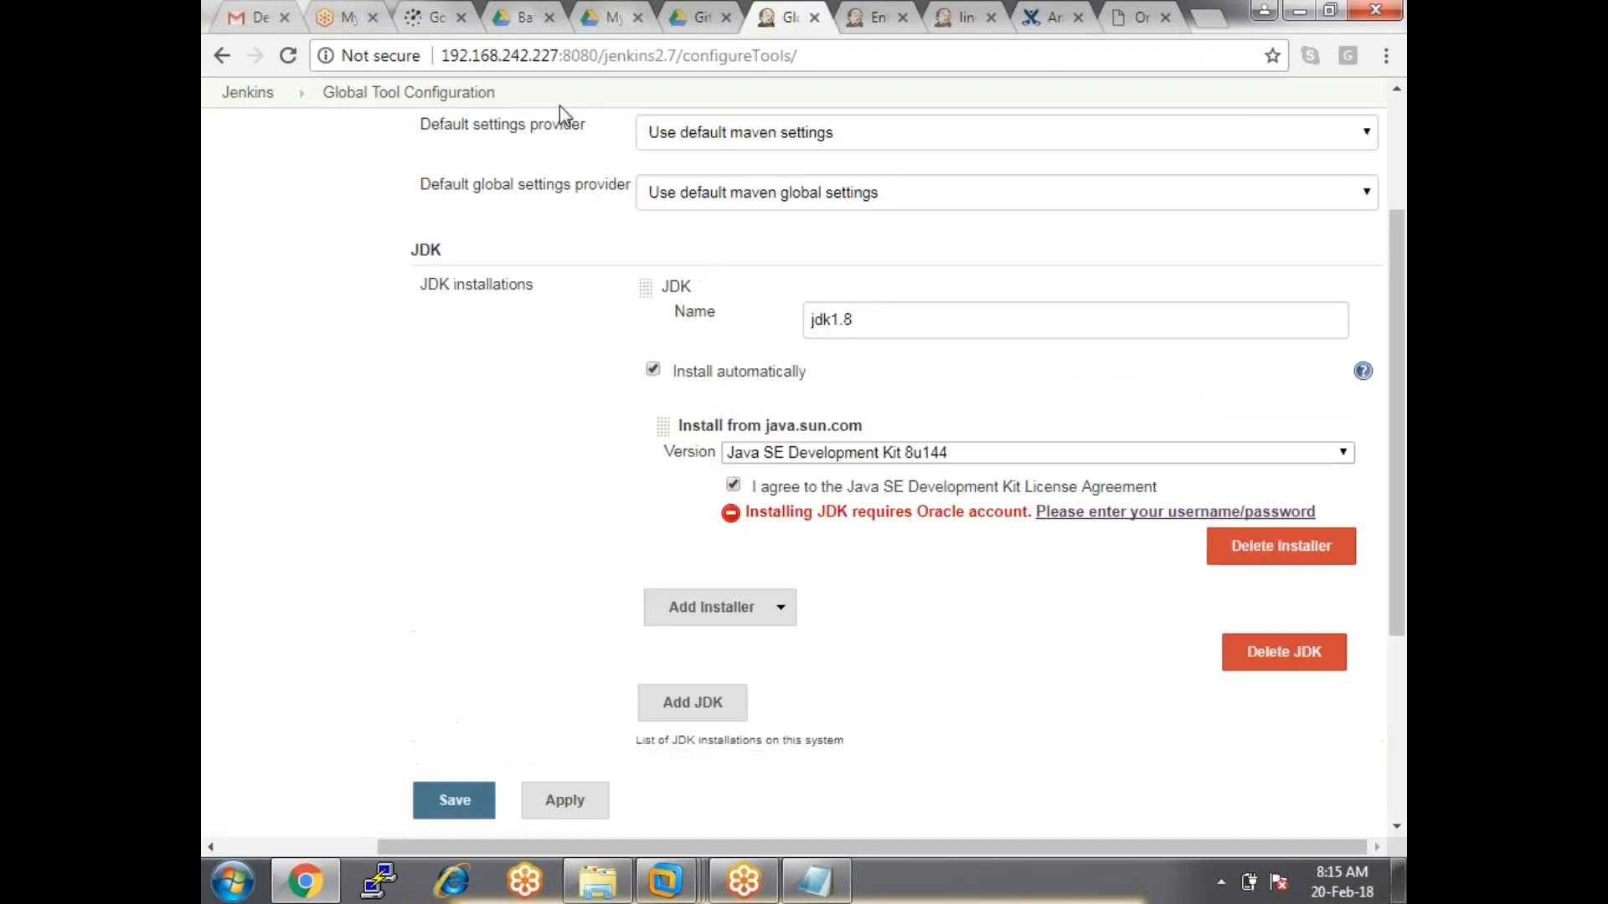
left_click(248, 139)
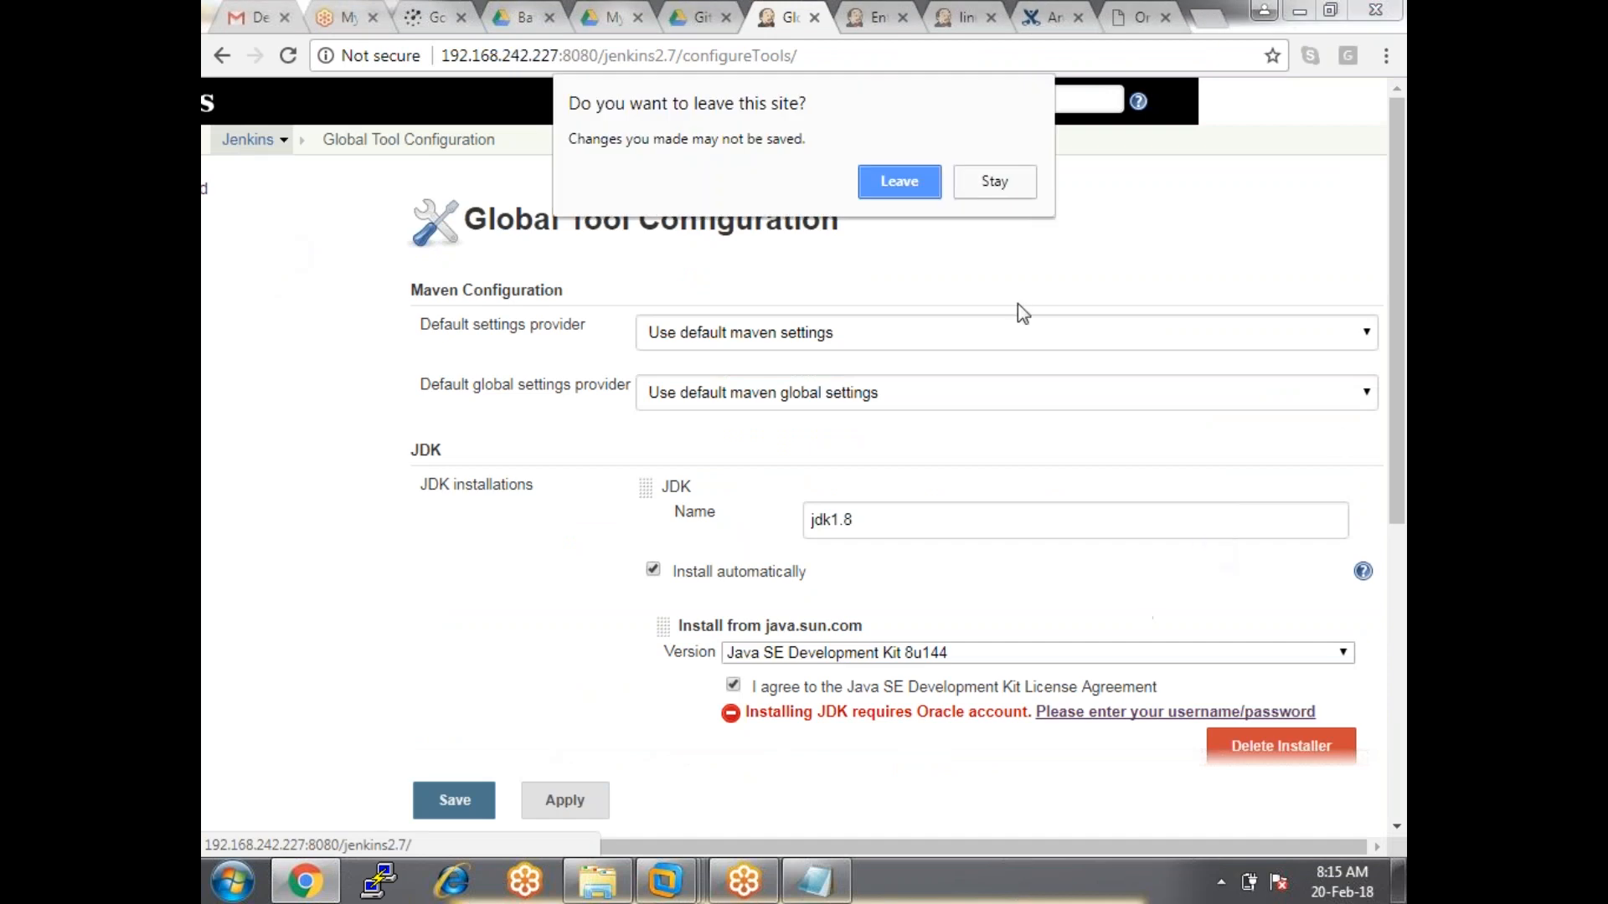
left_click(998, 191)
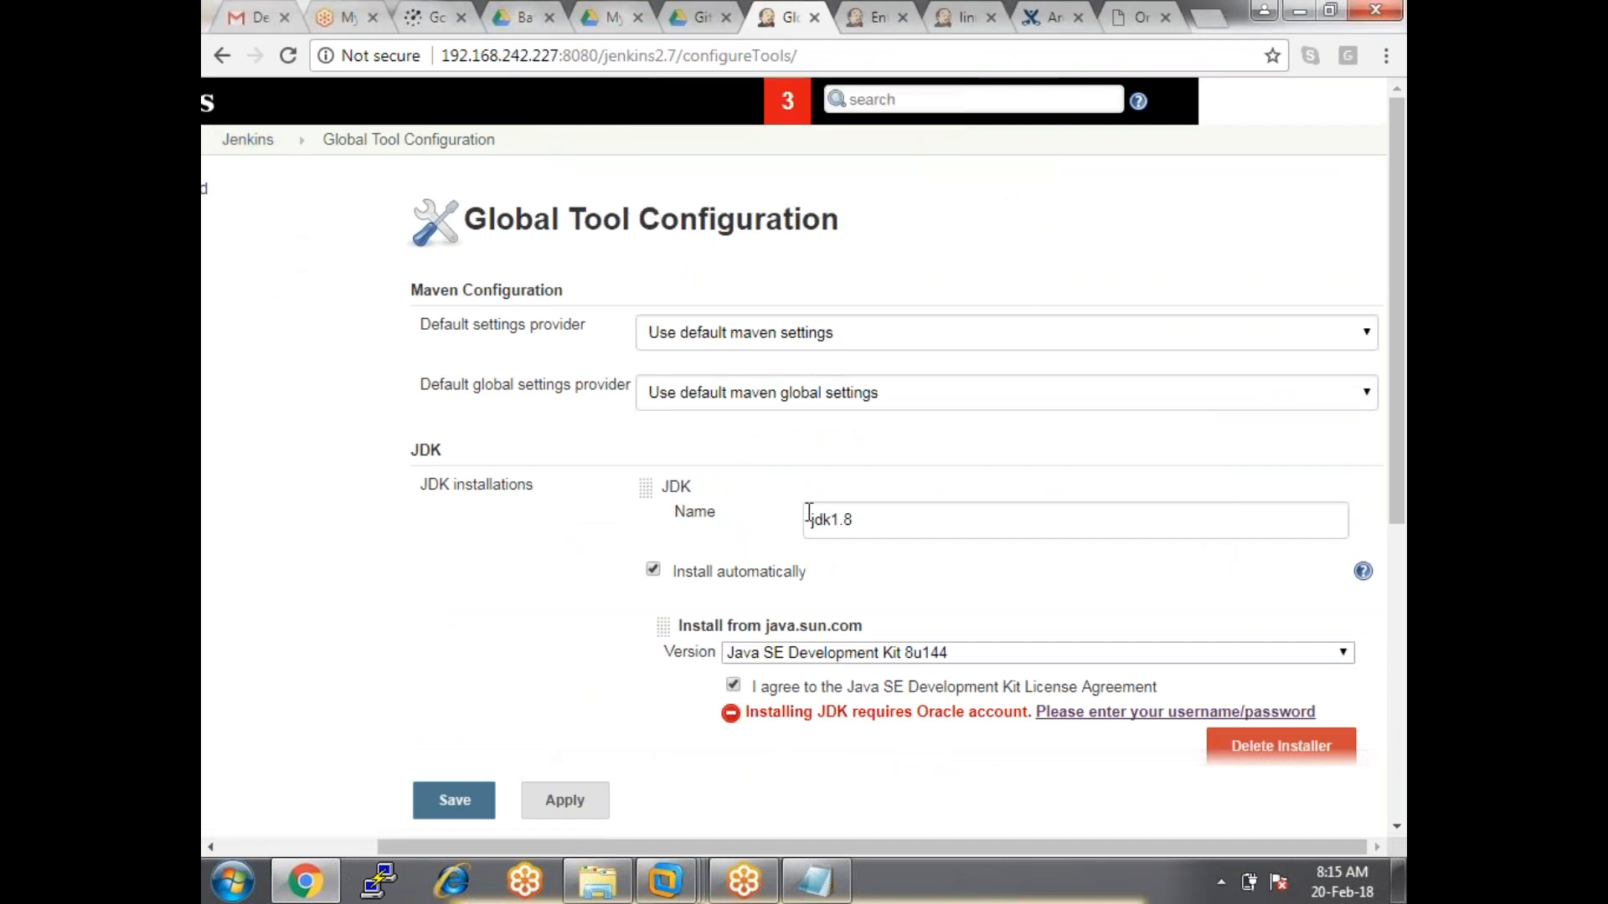
left_click(332, 846)
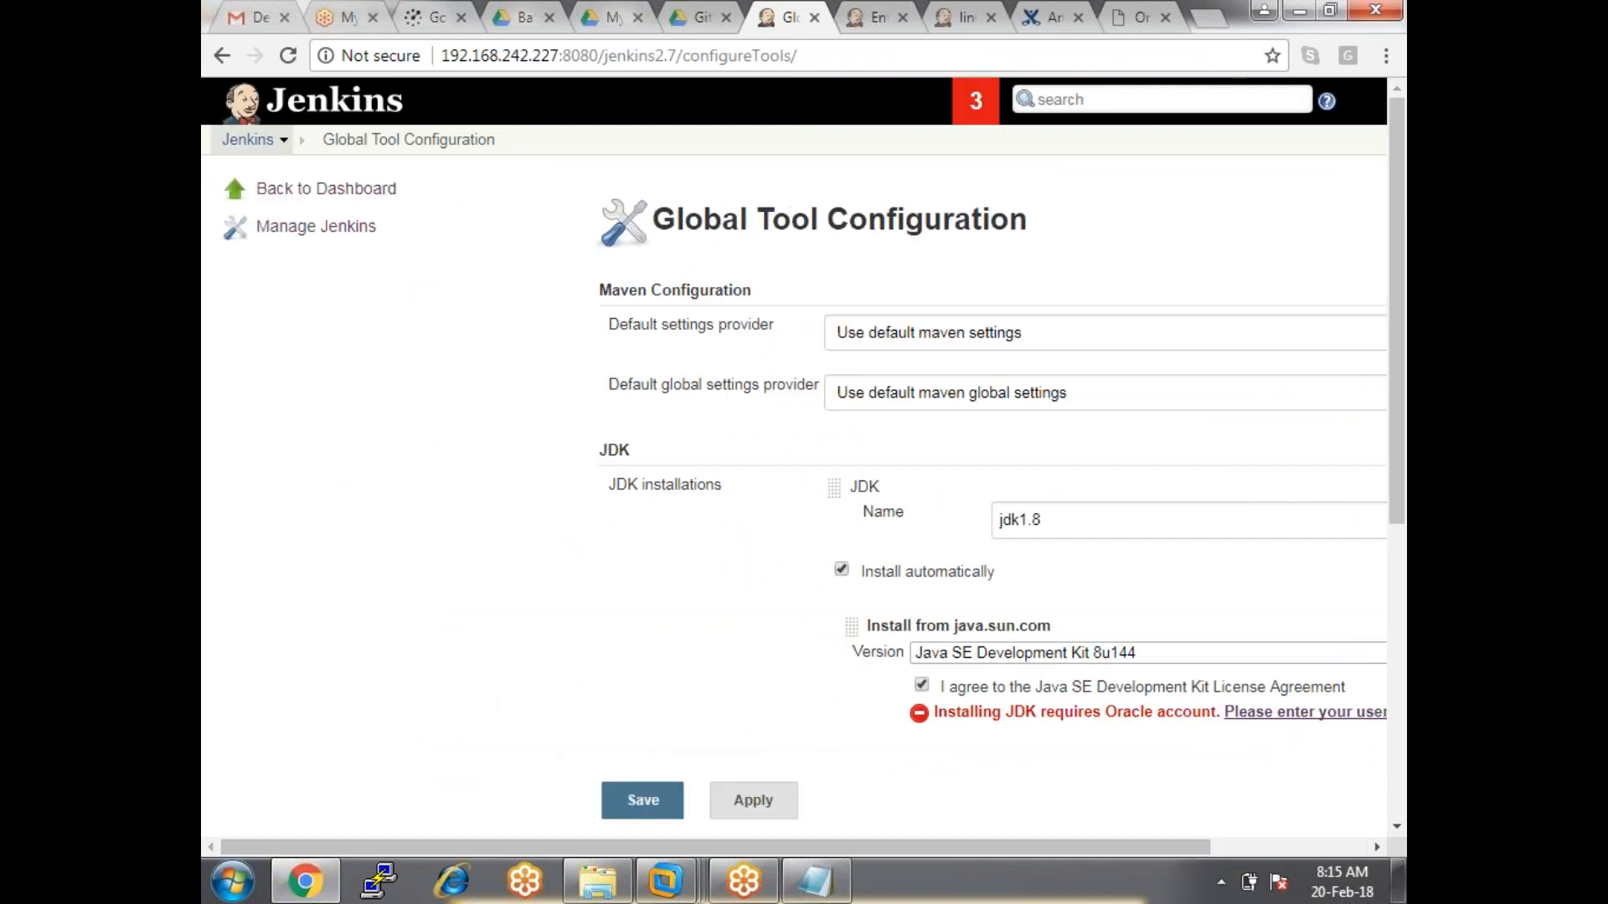
left_click(257, 141)
left_click(911, 215)
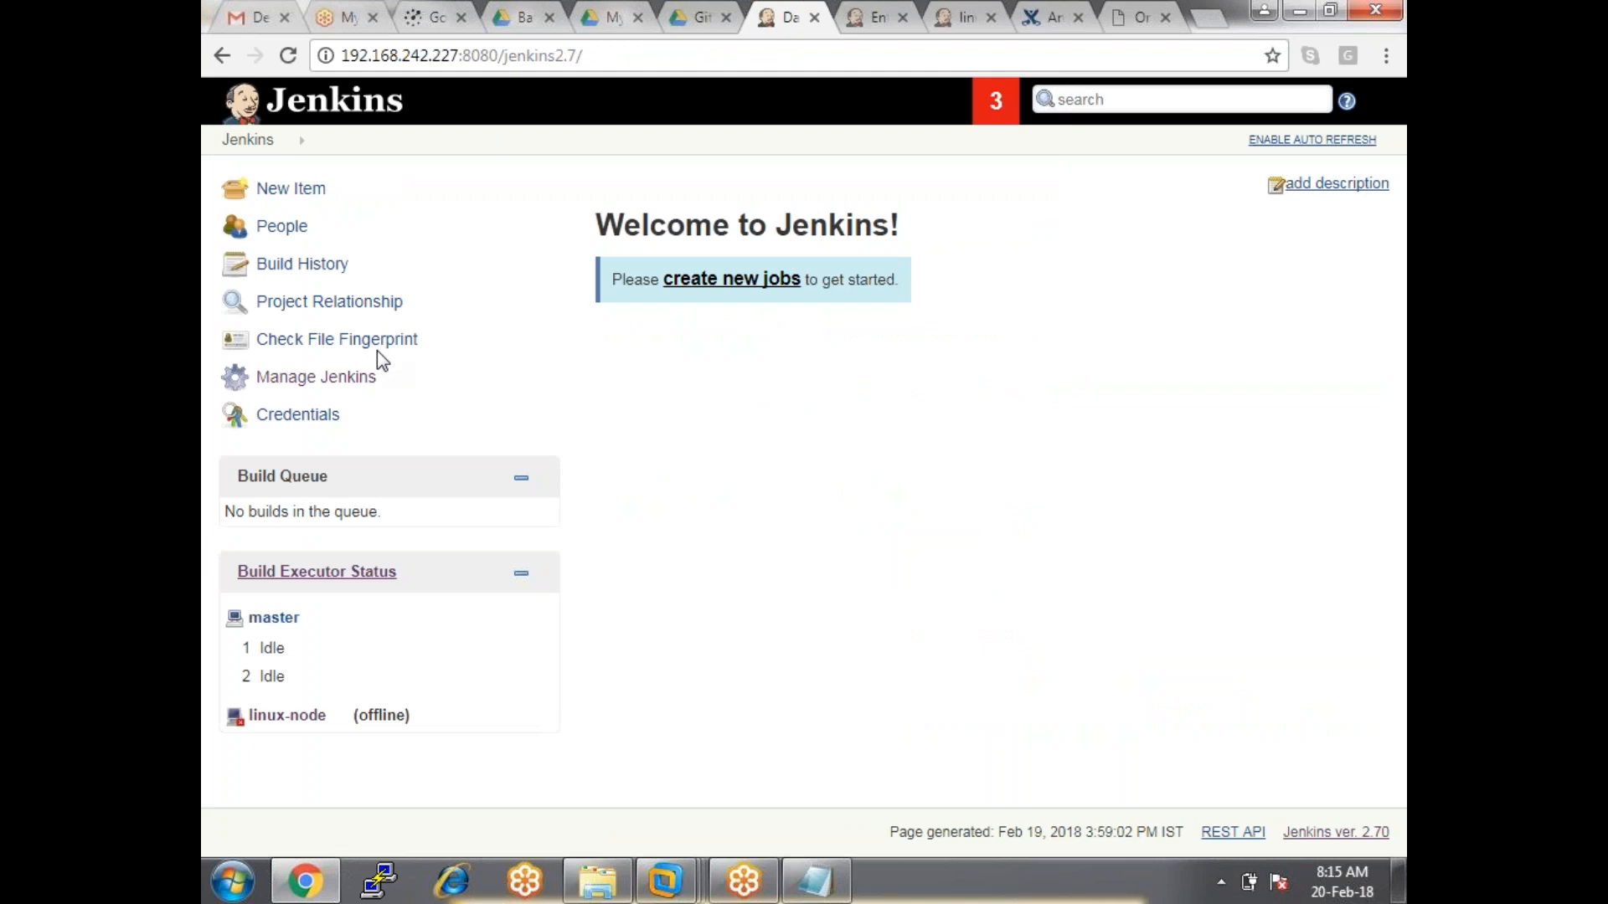
Open Manage Nodes from Manage Jenkins.
left_click(323, 381)
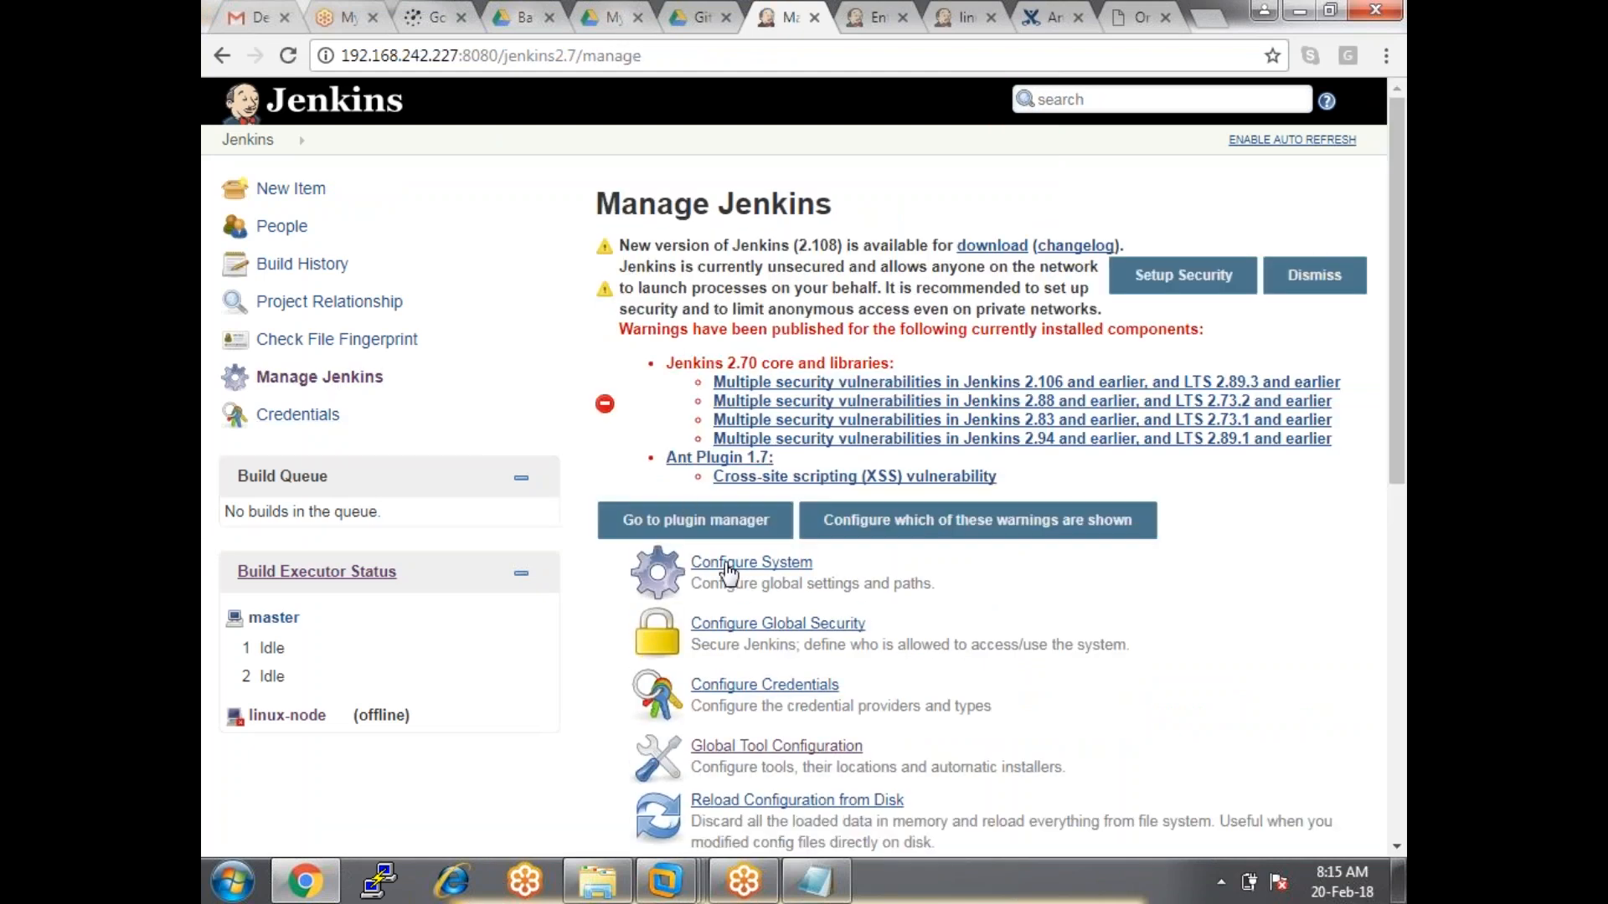
scroll(681, 563, "down", 5)
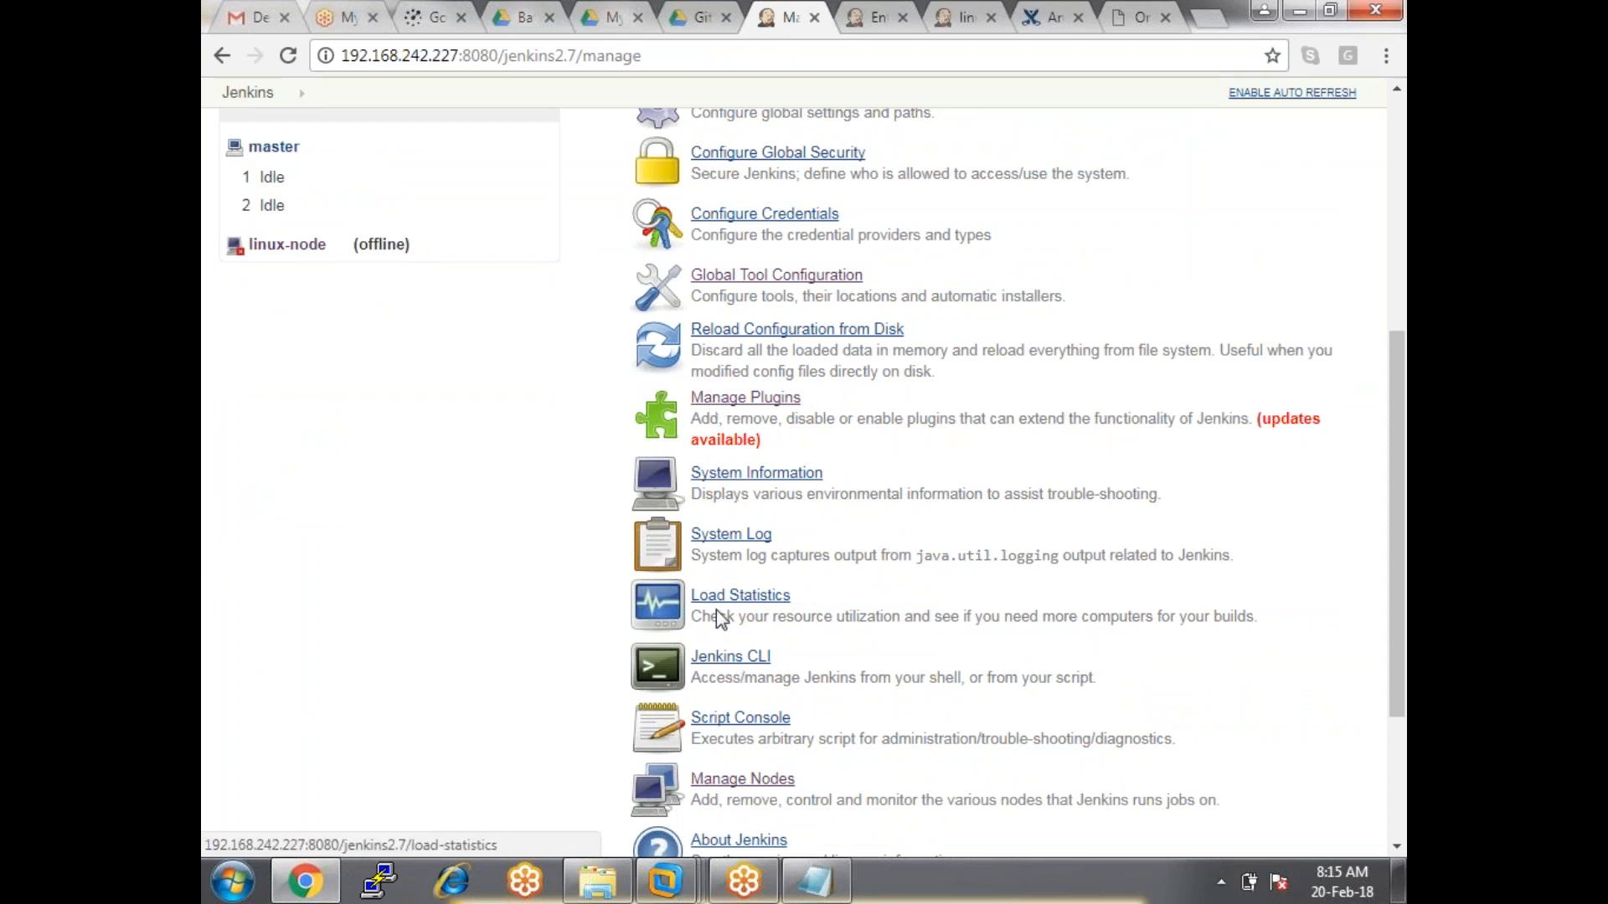
left_click(740, 779)
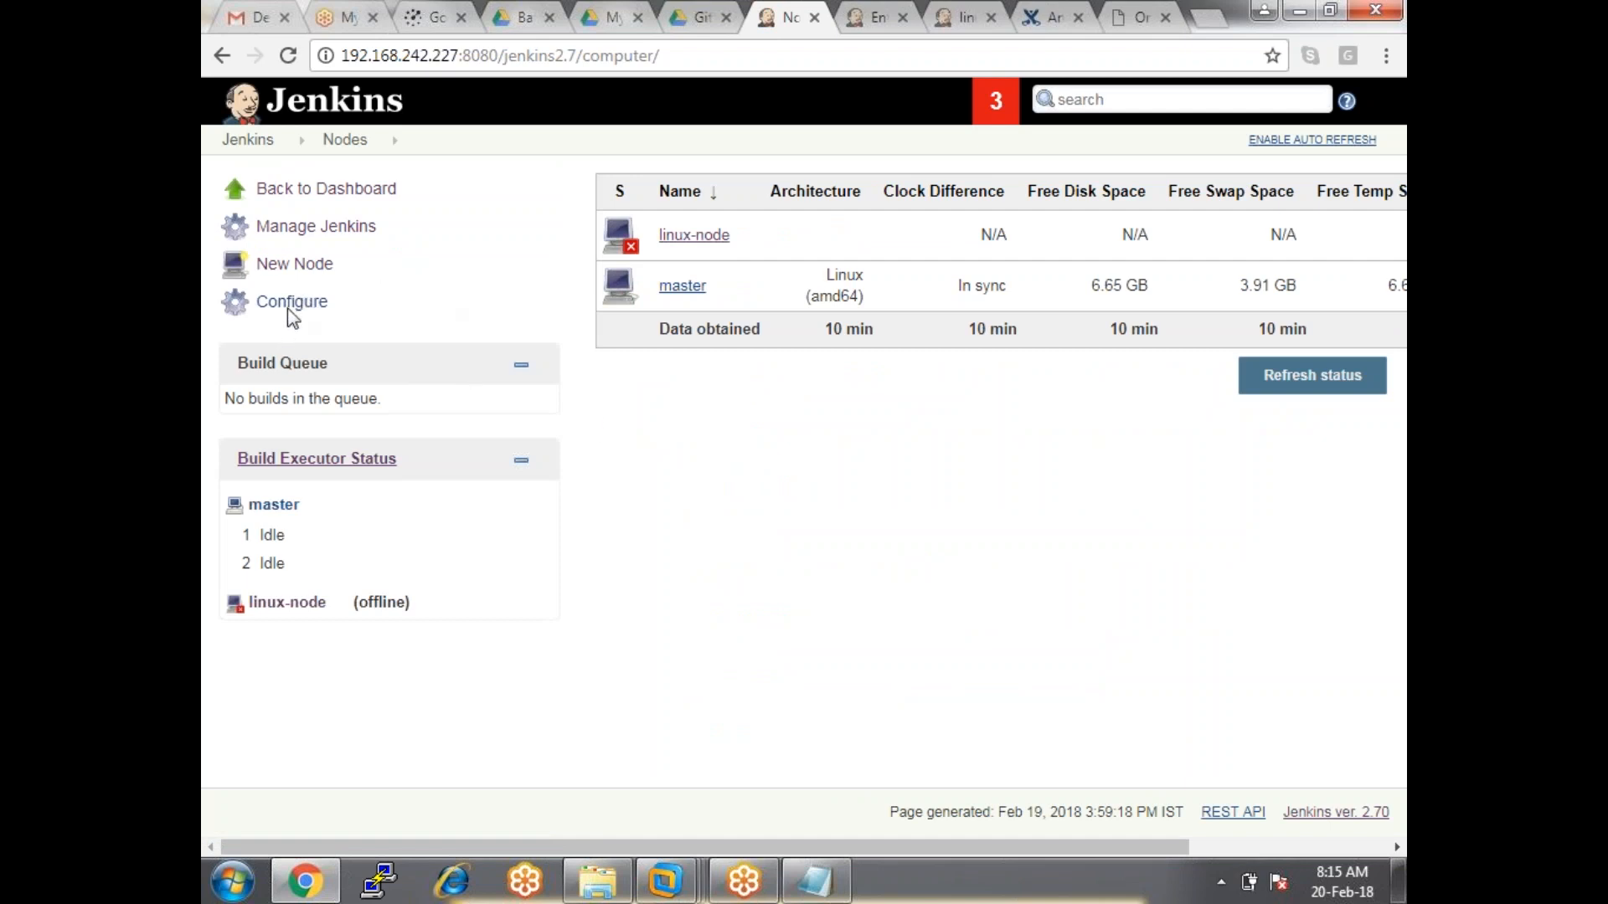
Start a new node named wind-node.
left_click(294, 264)
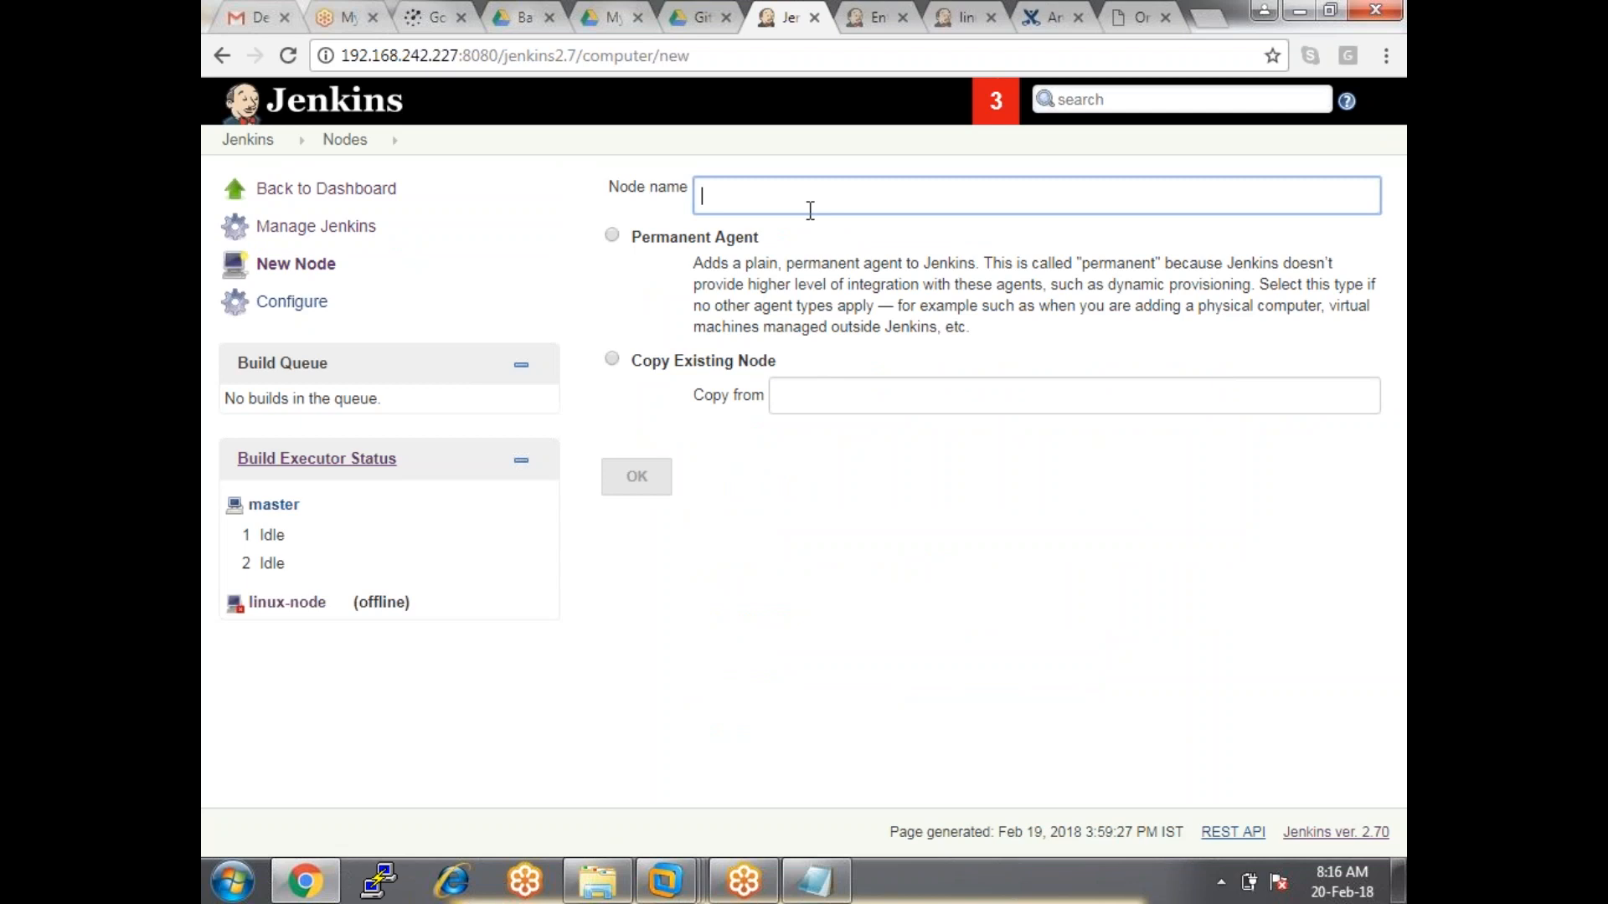
type("wi")
key("BackSpace")
key("BackSpace")
type("wind-node")
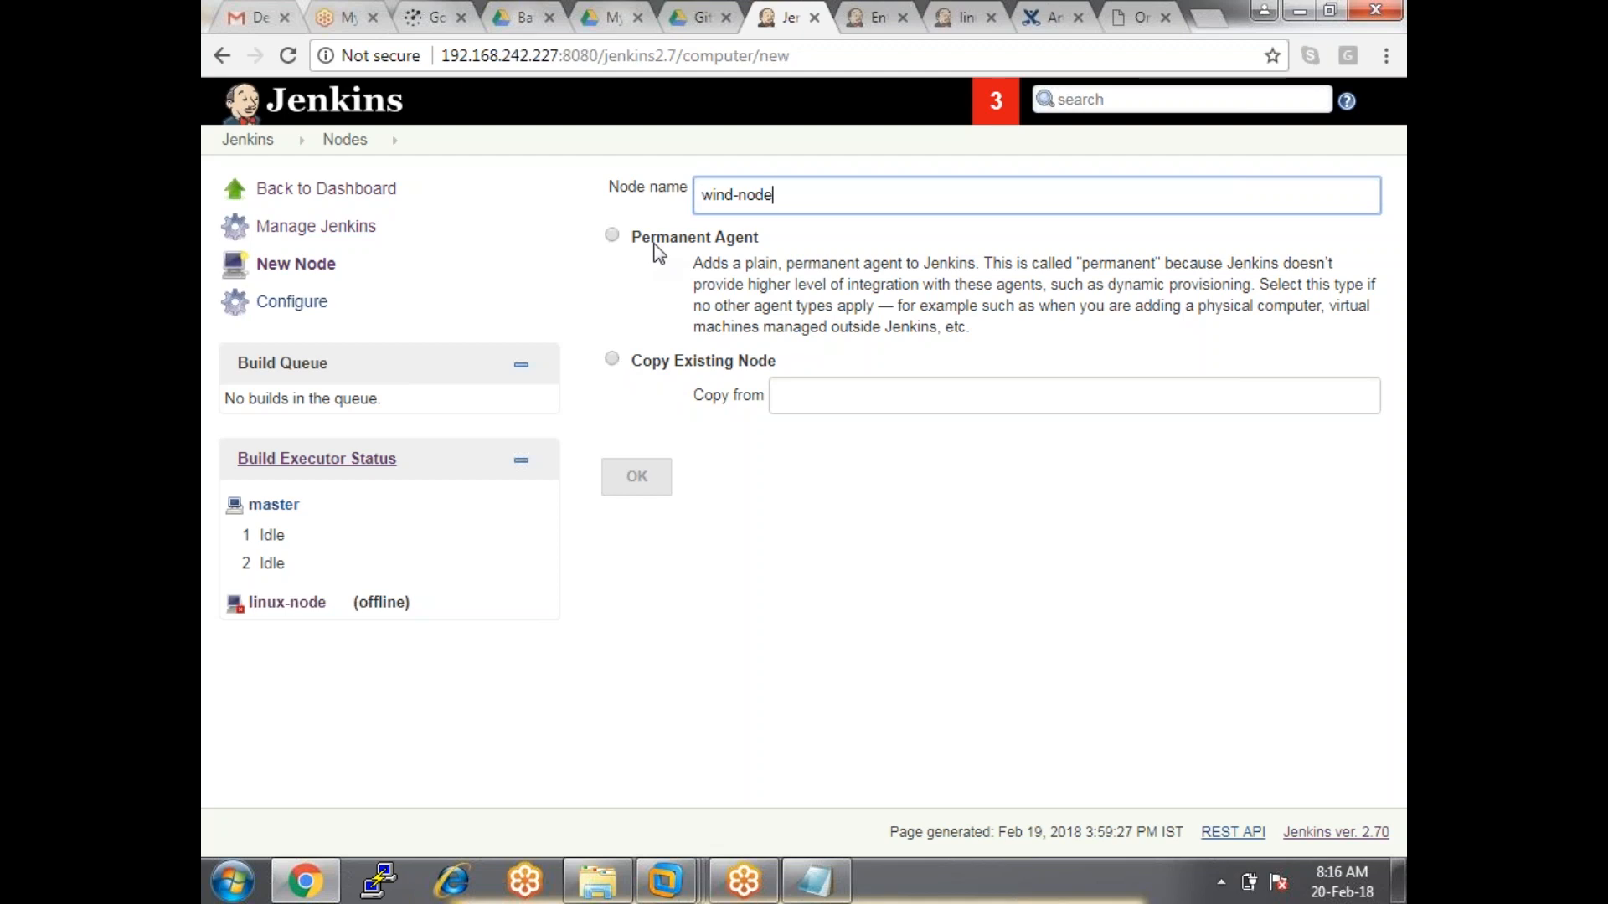
Try copying linux-node, then make wind-node a Permanent Agent and create it.
left_click(612, 360)
left_click(825, 387)
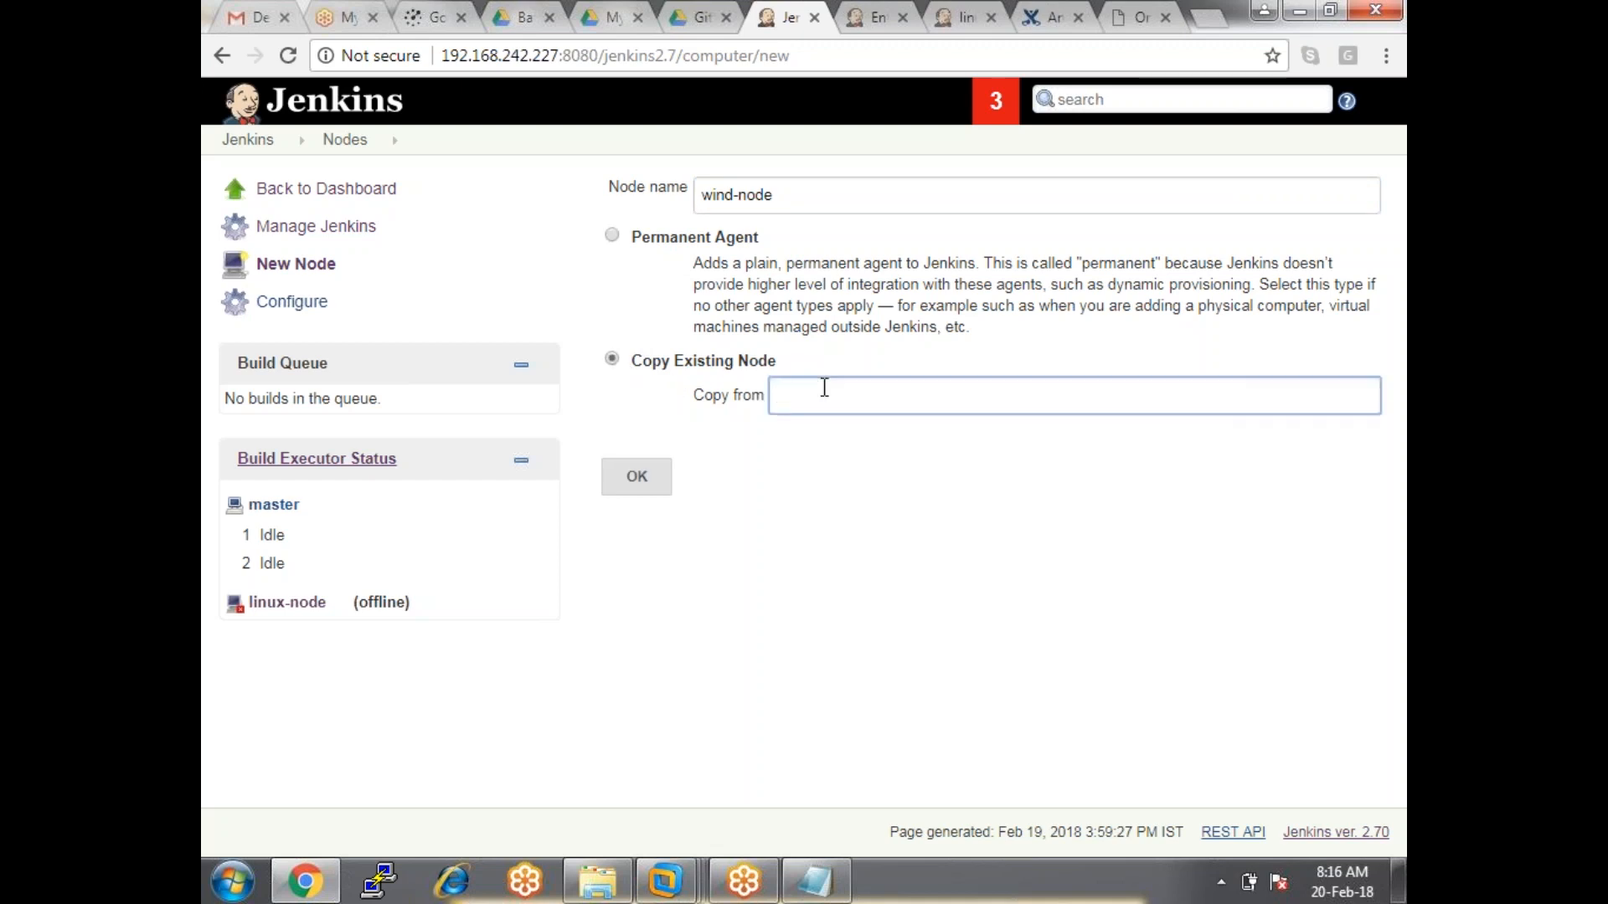
type("linu")
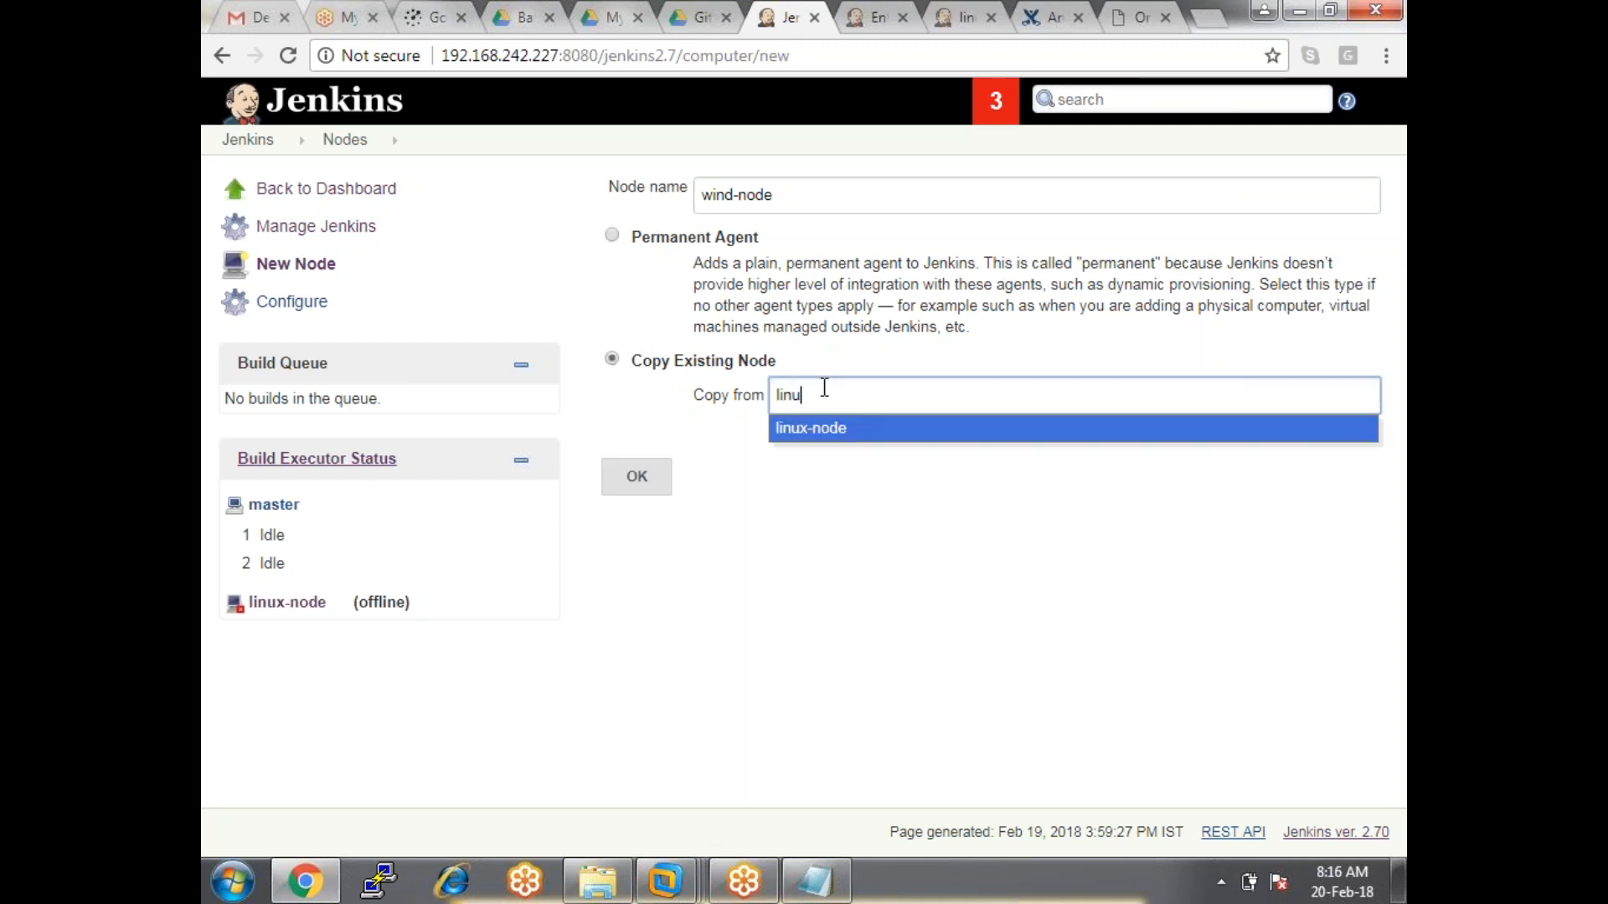
left_click(852, 435)
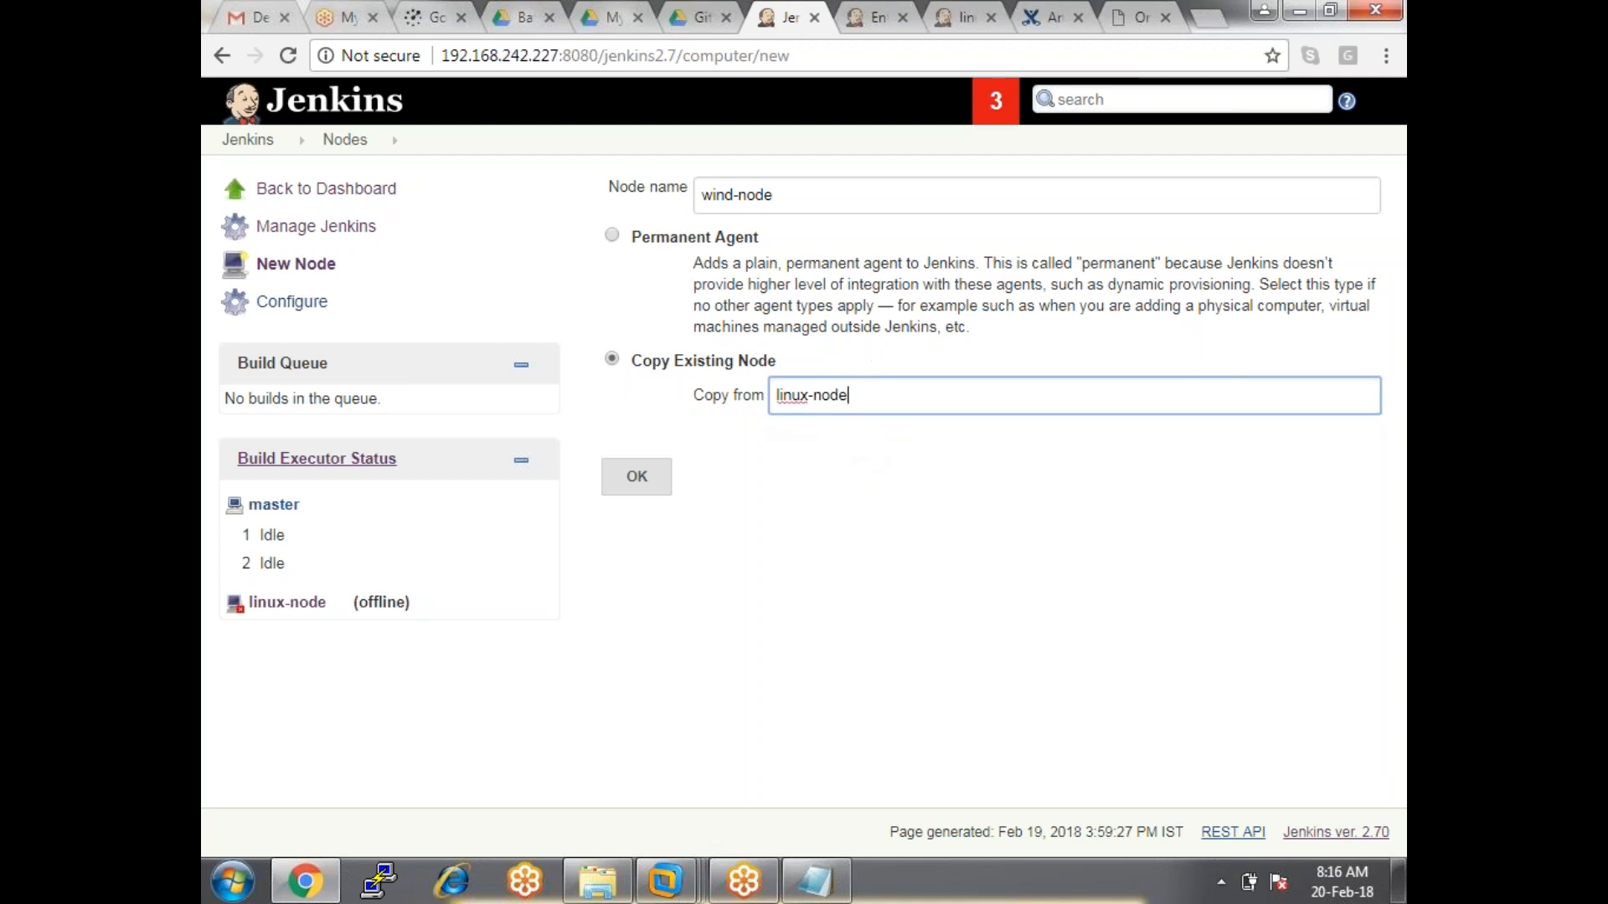
left_click(612, 234)
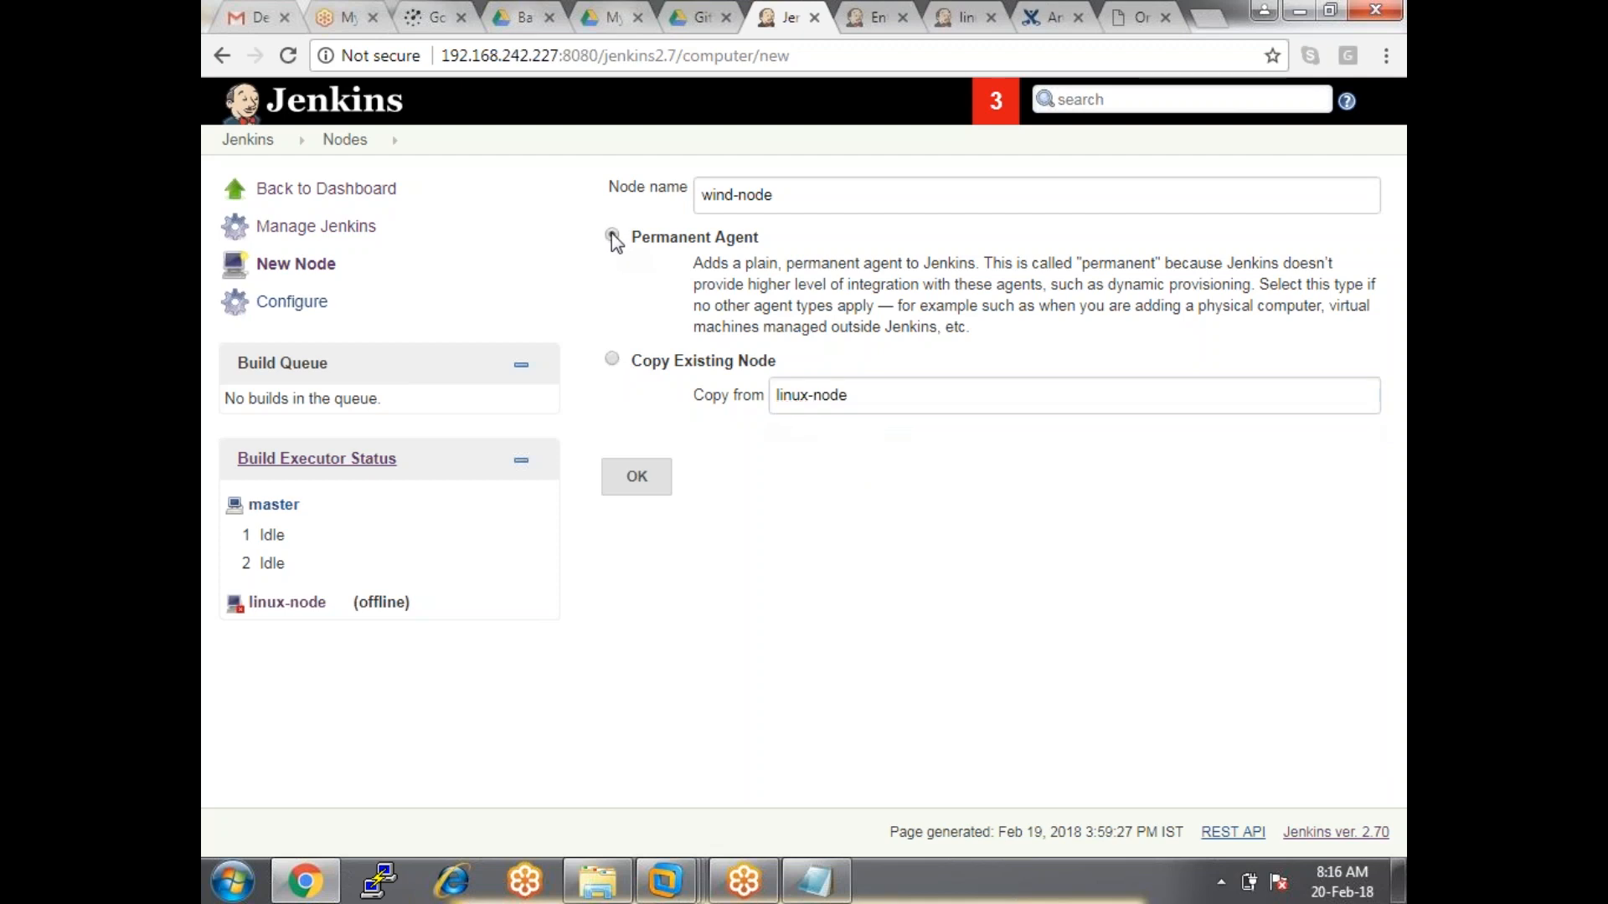
left_click(664, 496)
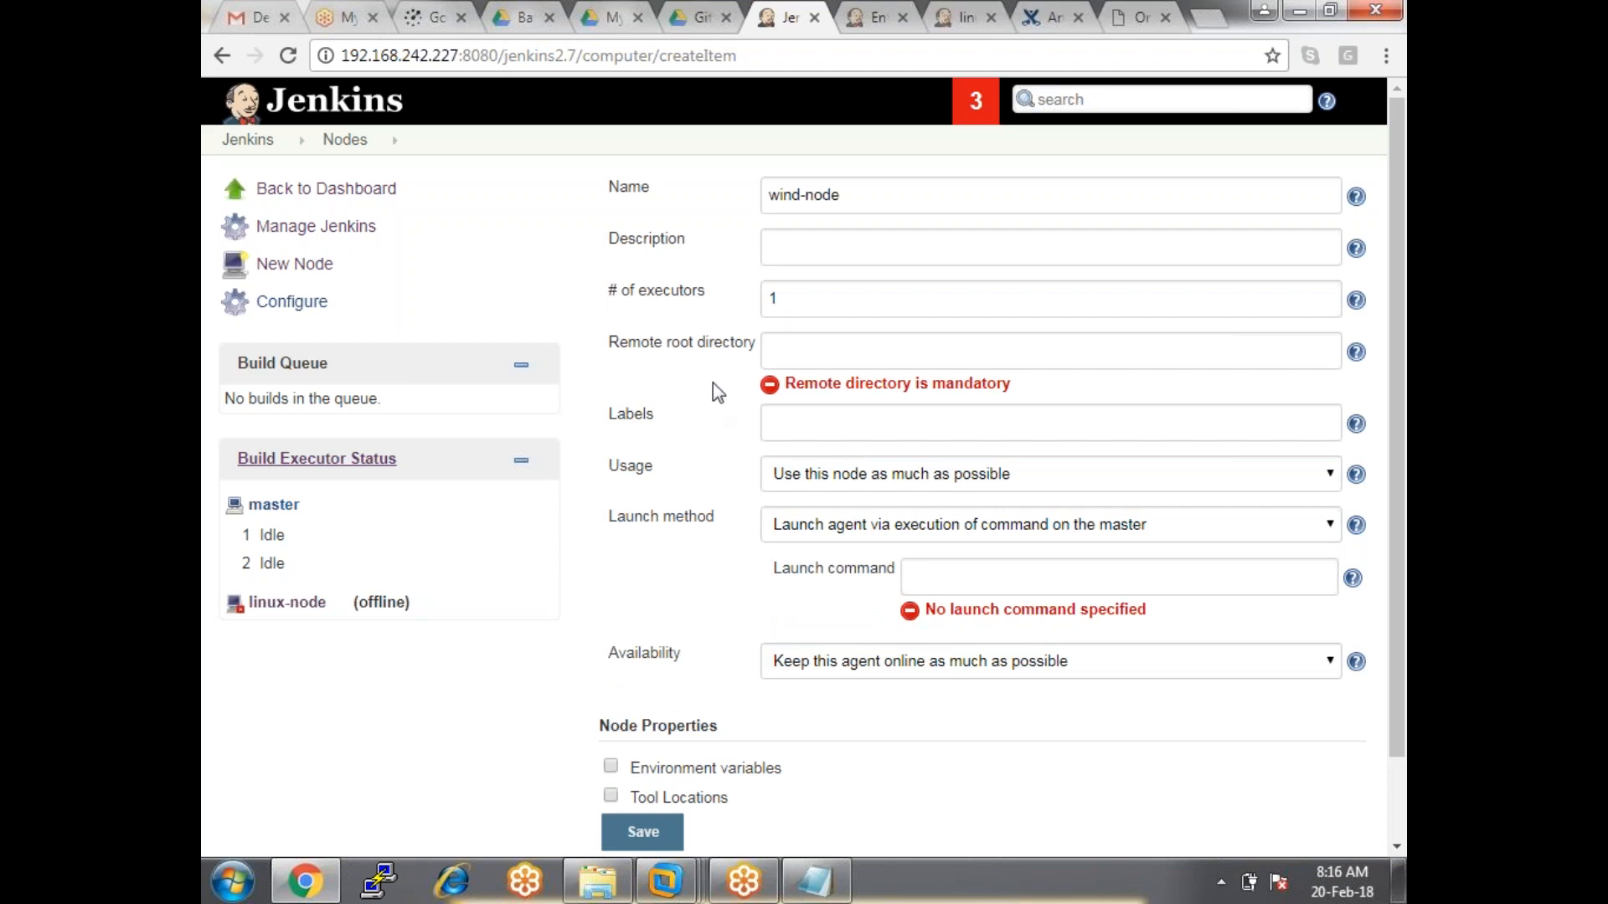
scroll(764, 502, "down", 2)
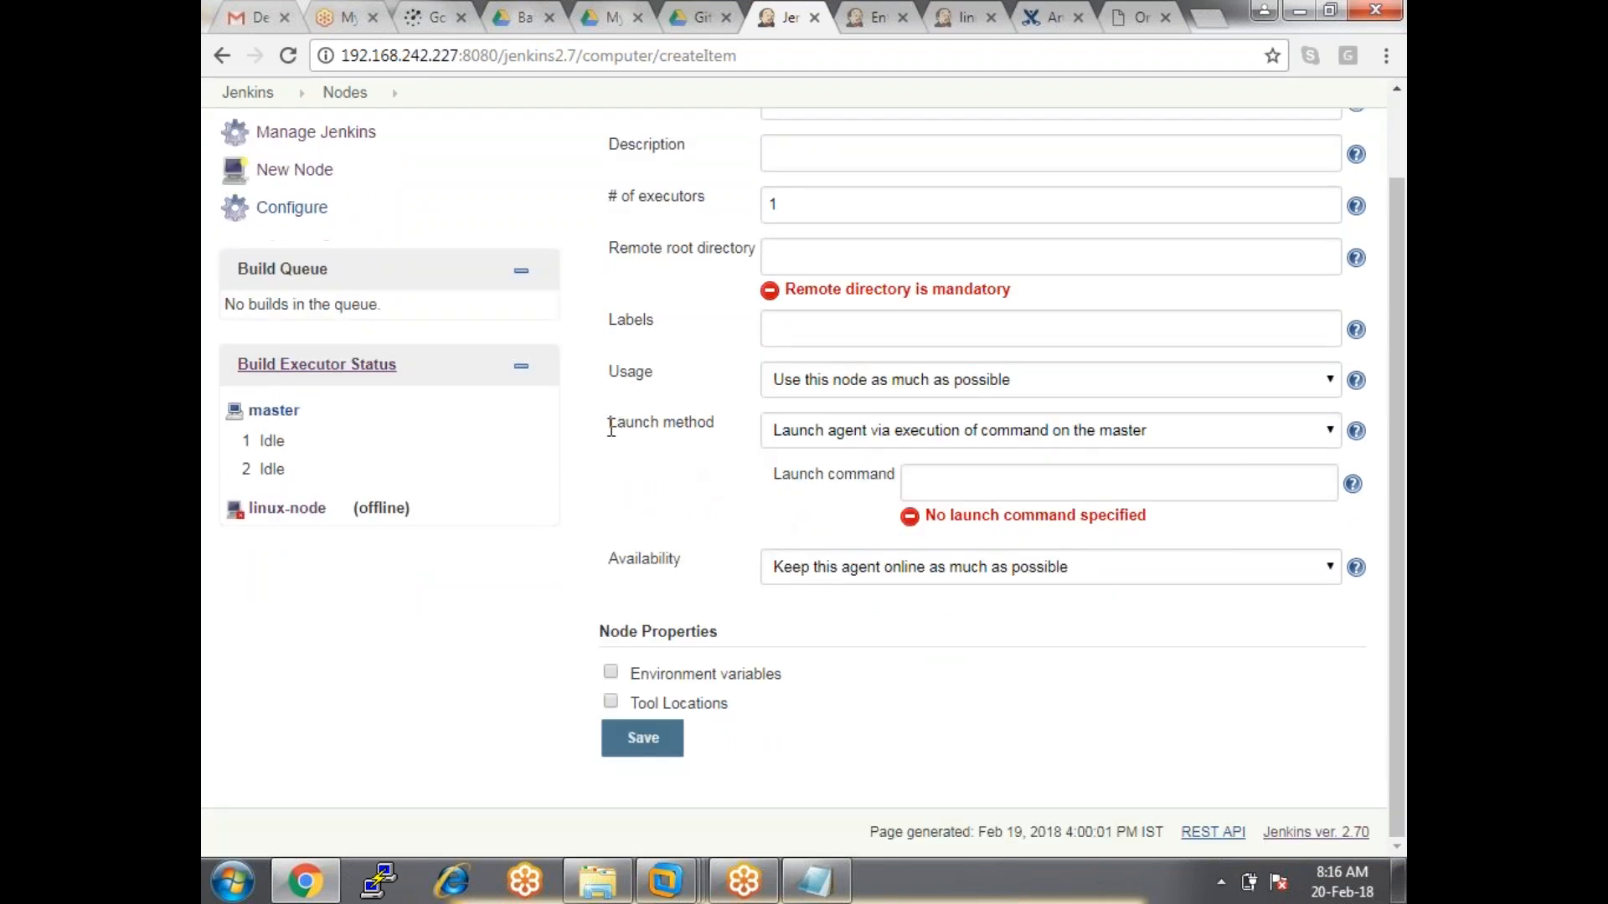
left_click_drag(610, 423, 779, 437)
left_click(824, 437)
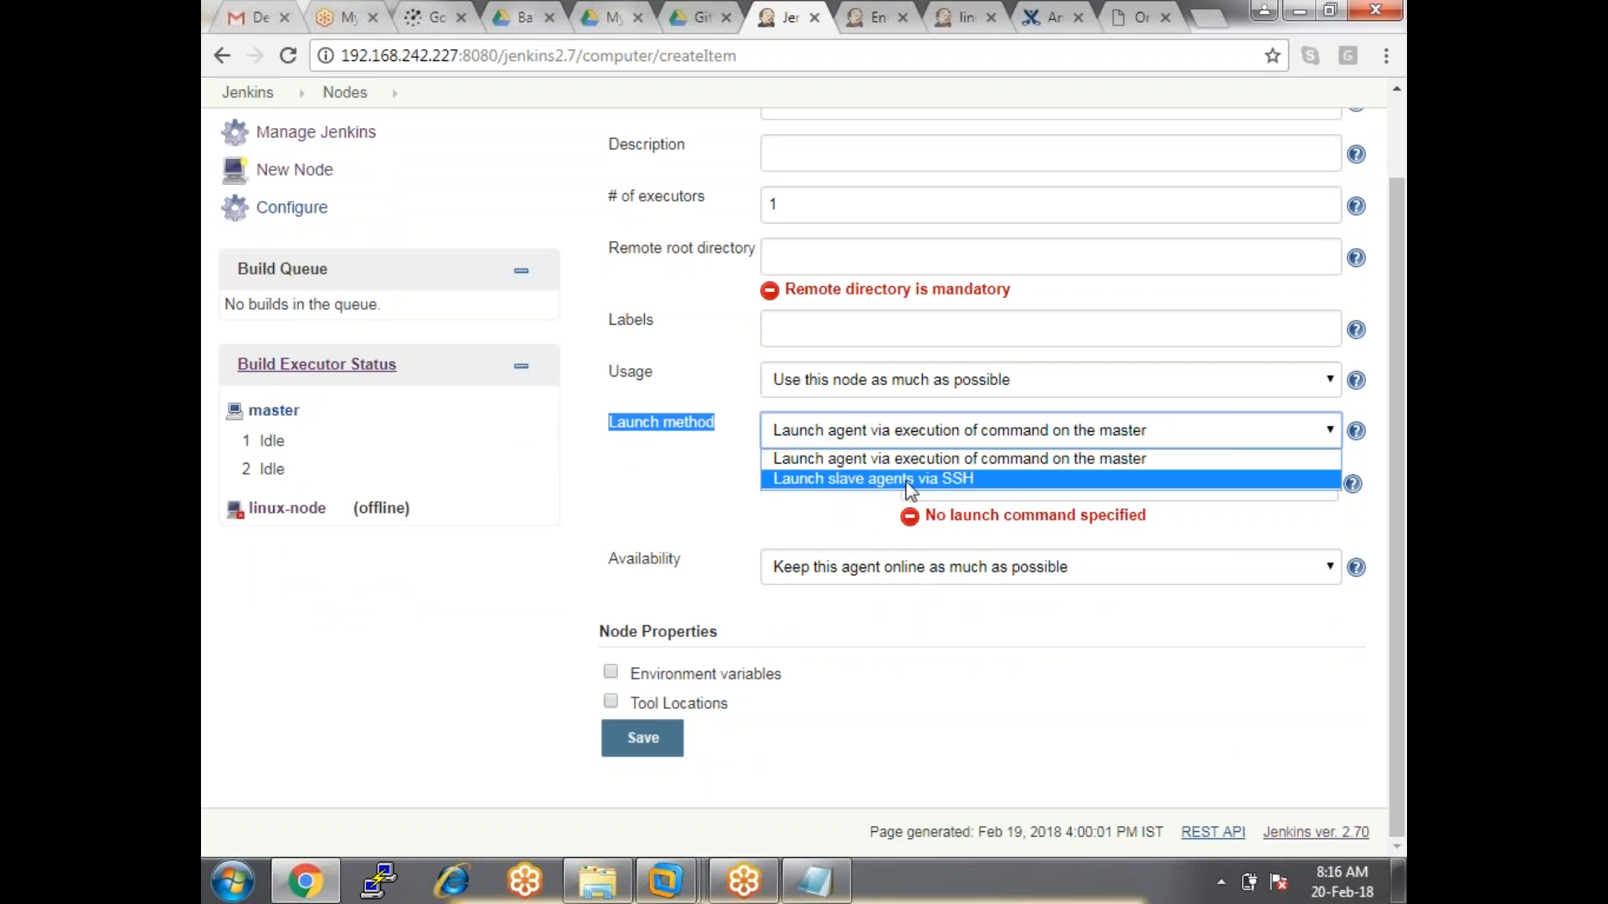
left_click(907, 479)
left_click(861, 439)
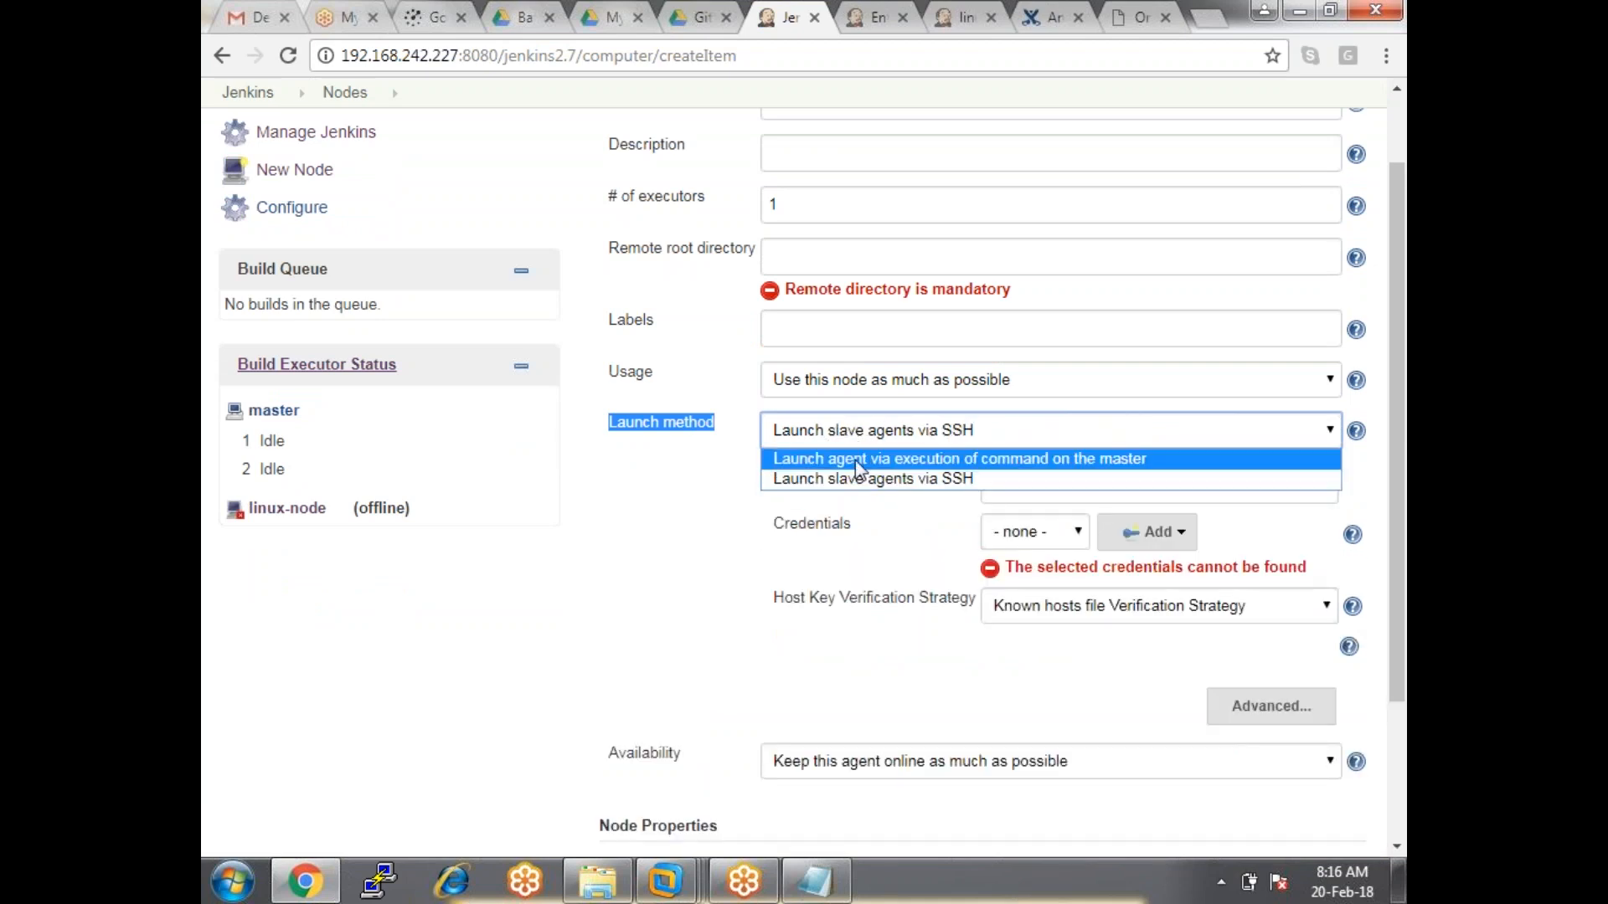
left_click(859, 460)
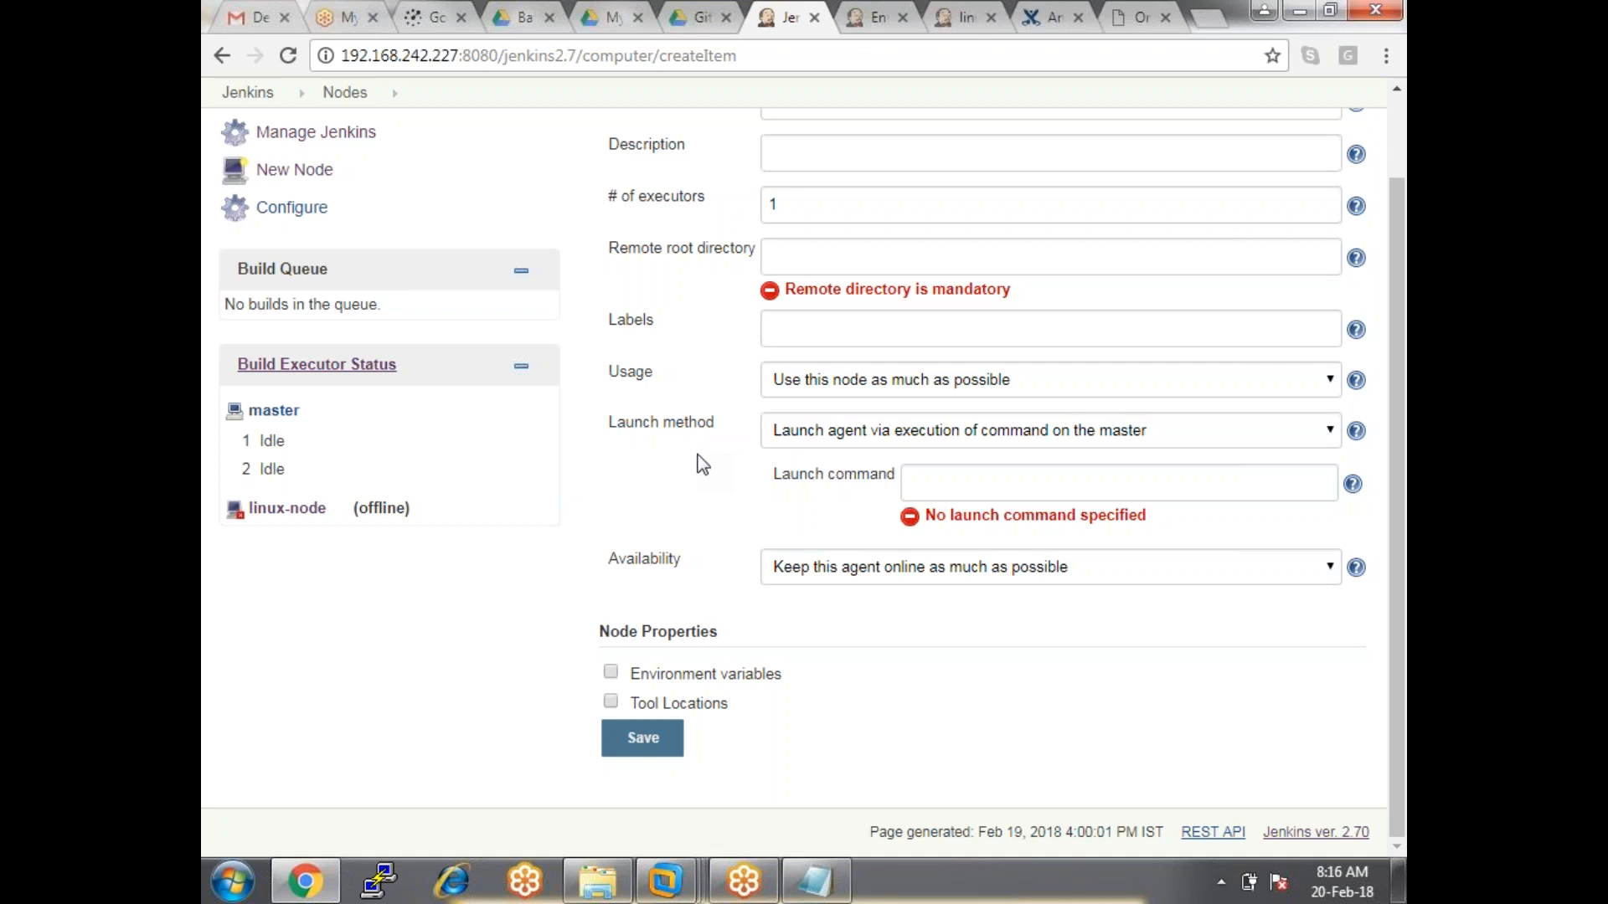
scroll(653, 402, "up", 2)
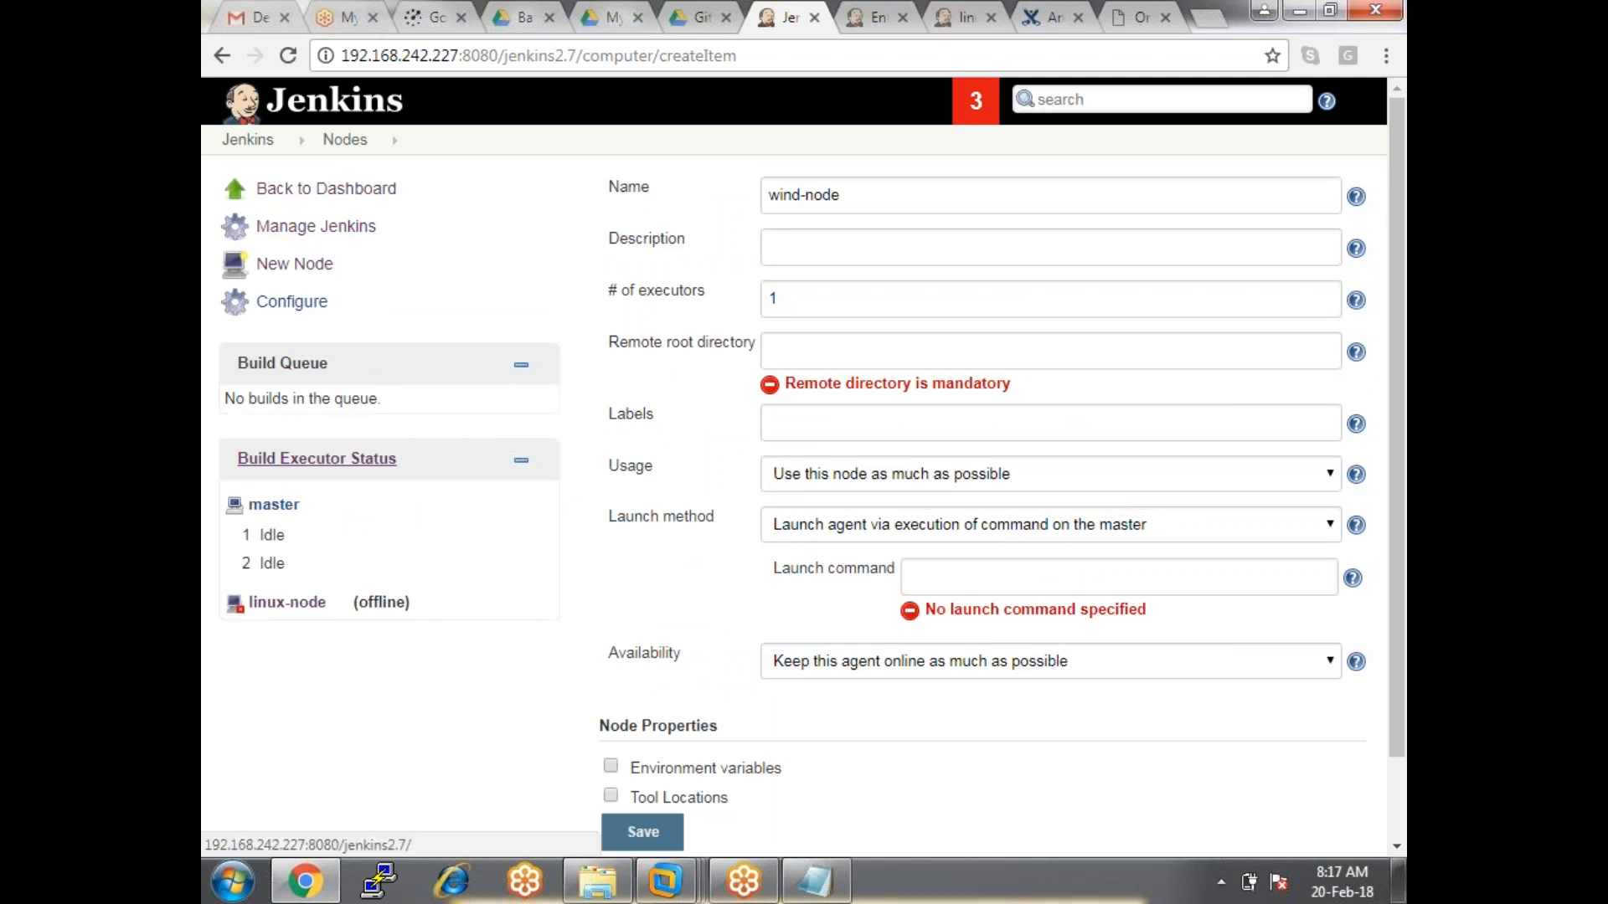
Go from the Oracle credentials tab to Manage Jenkins and open Configure Global Security.
key("ctrl+Tab")
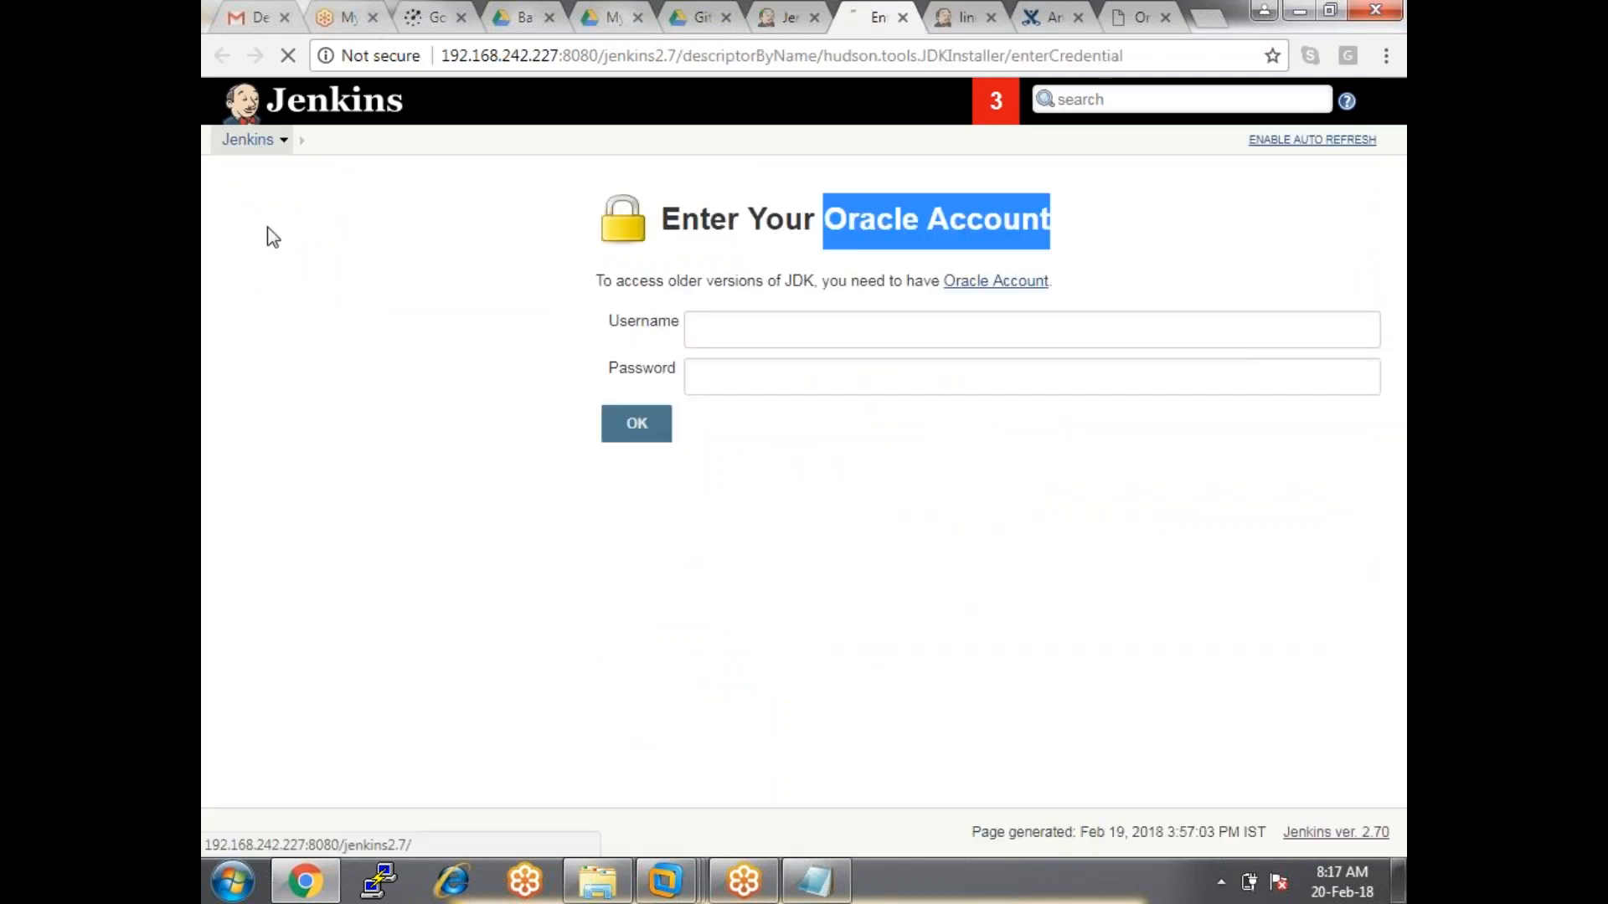
left_click(301, 379)
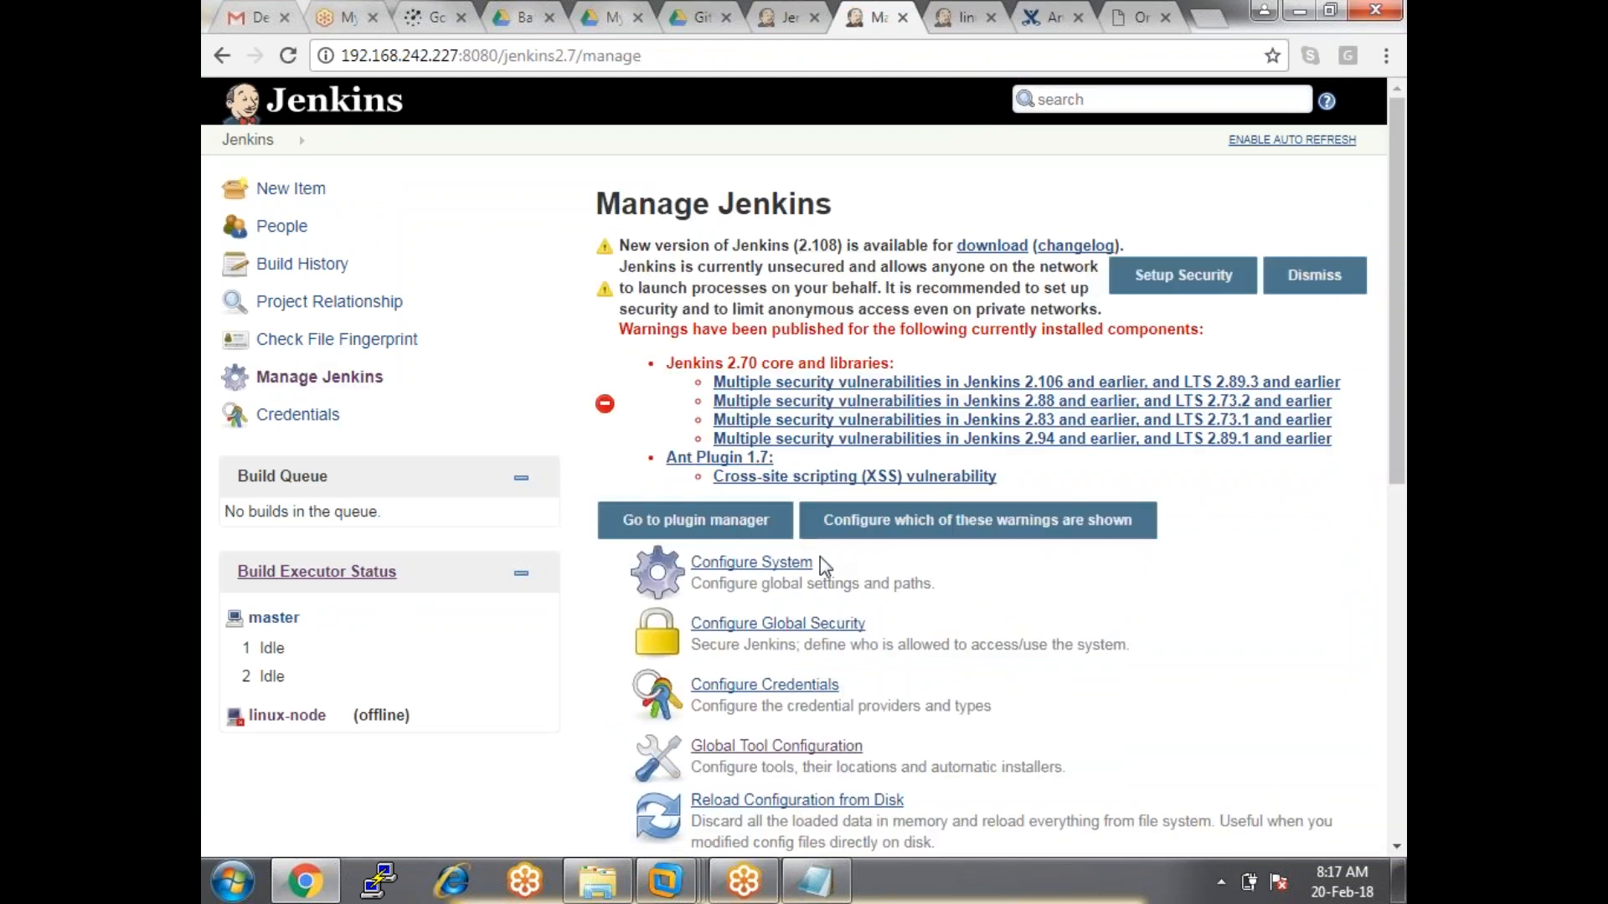
scroll(825, 582, "down", 1)
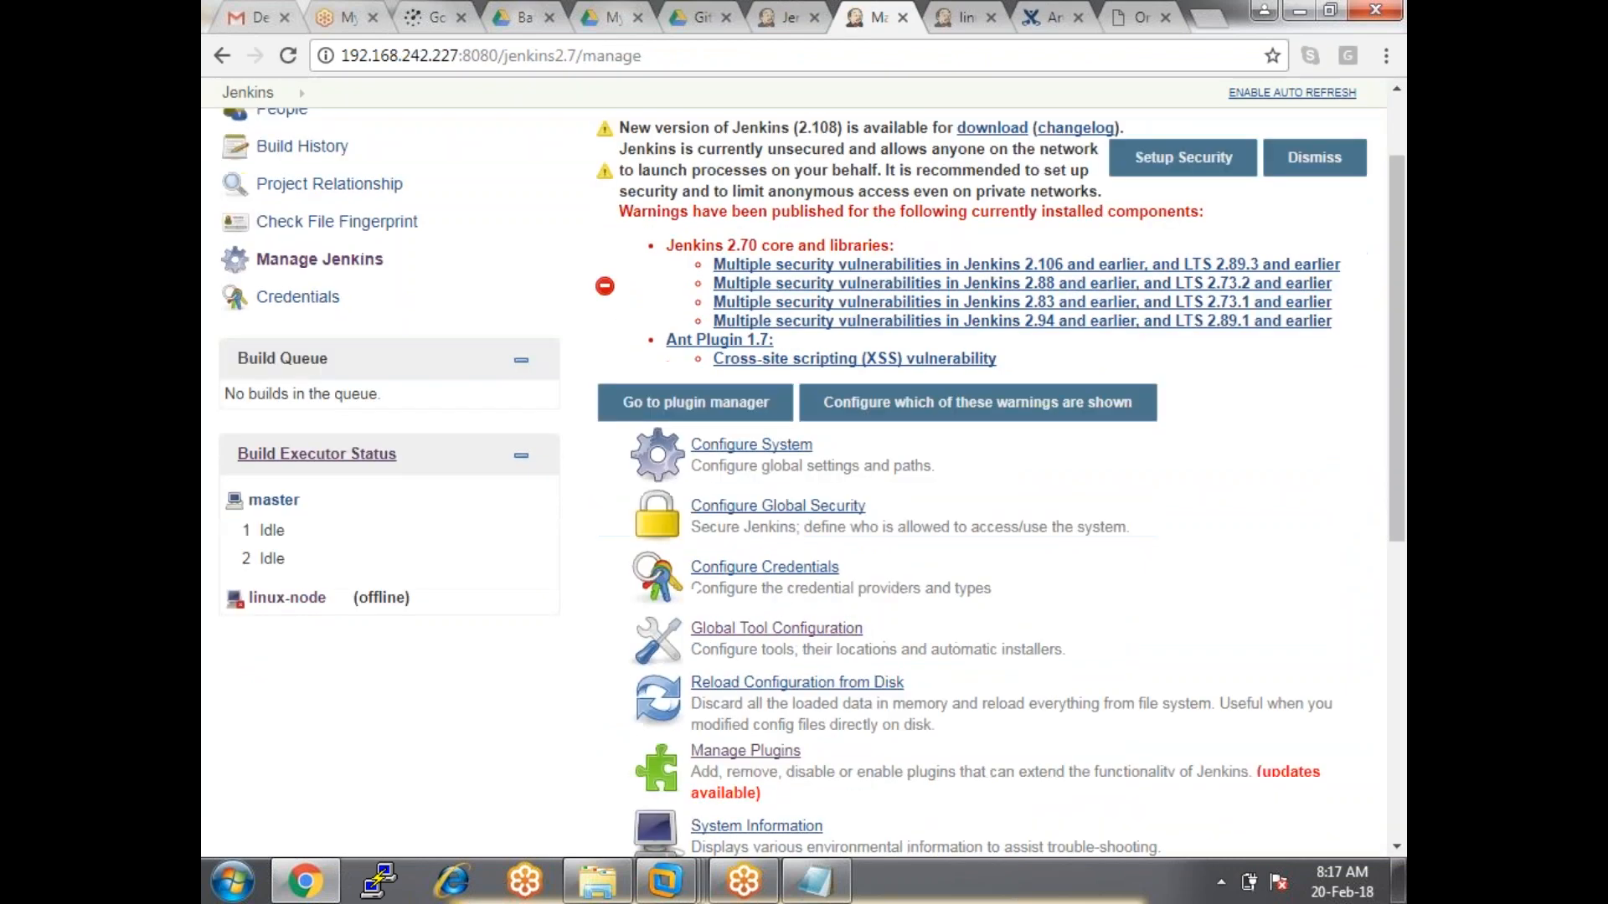
left_click(737, 507)
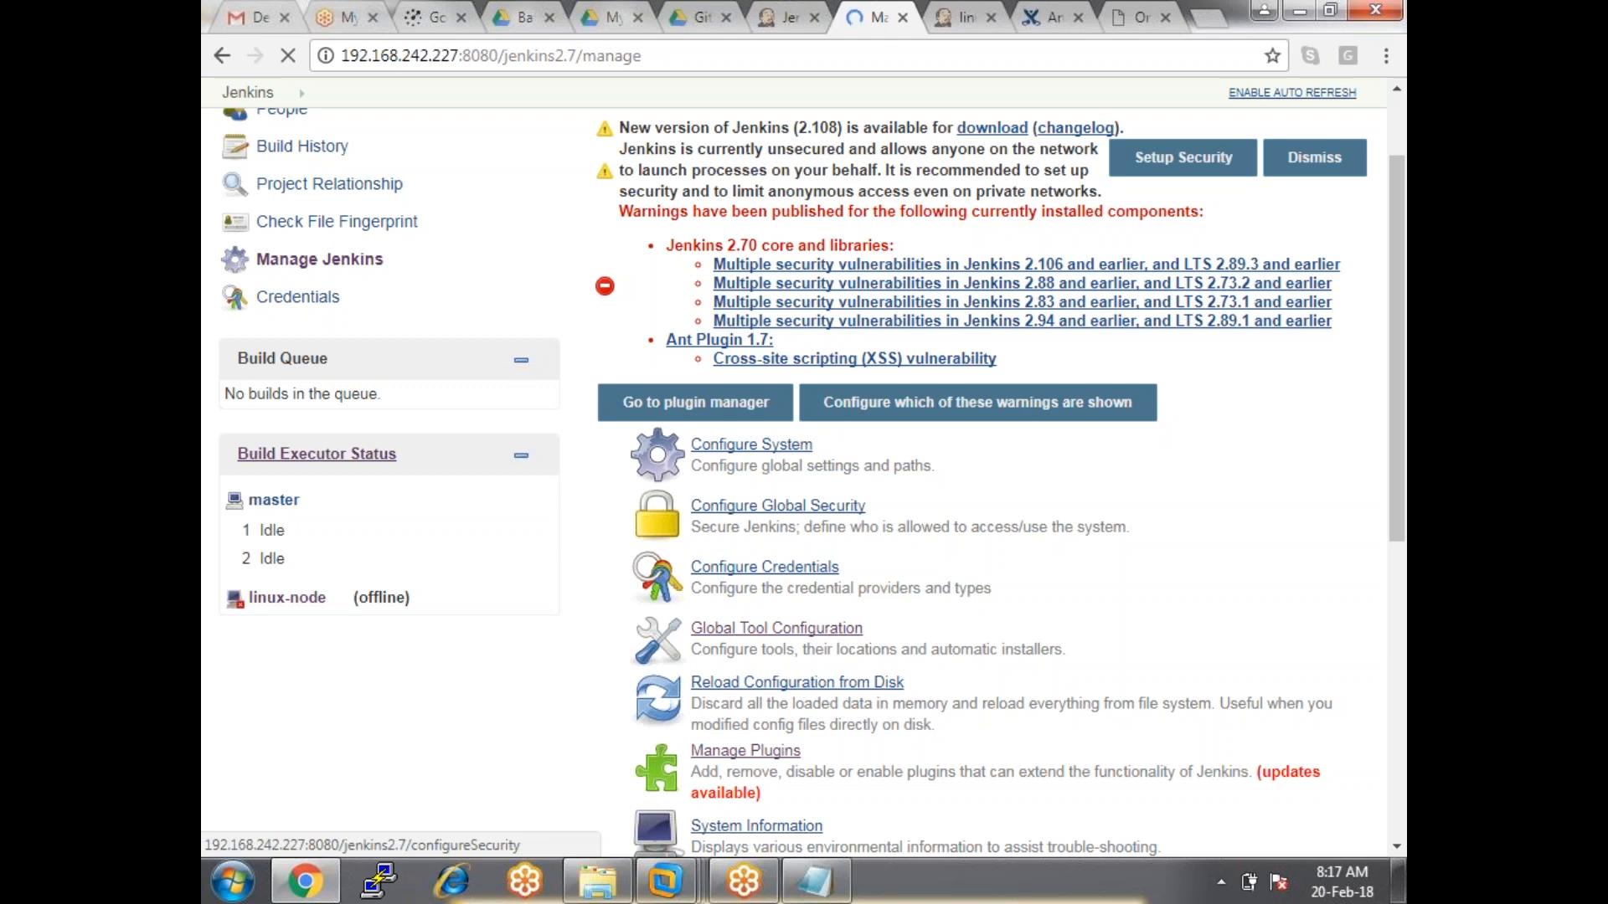
Toggle Enable security on and off twice, leaving Jenkins security disabled.
left_click(737, 506)
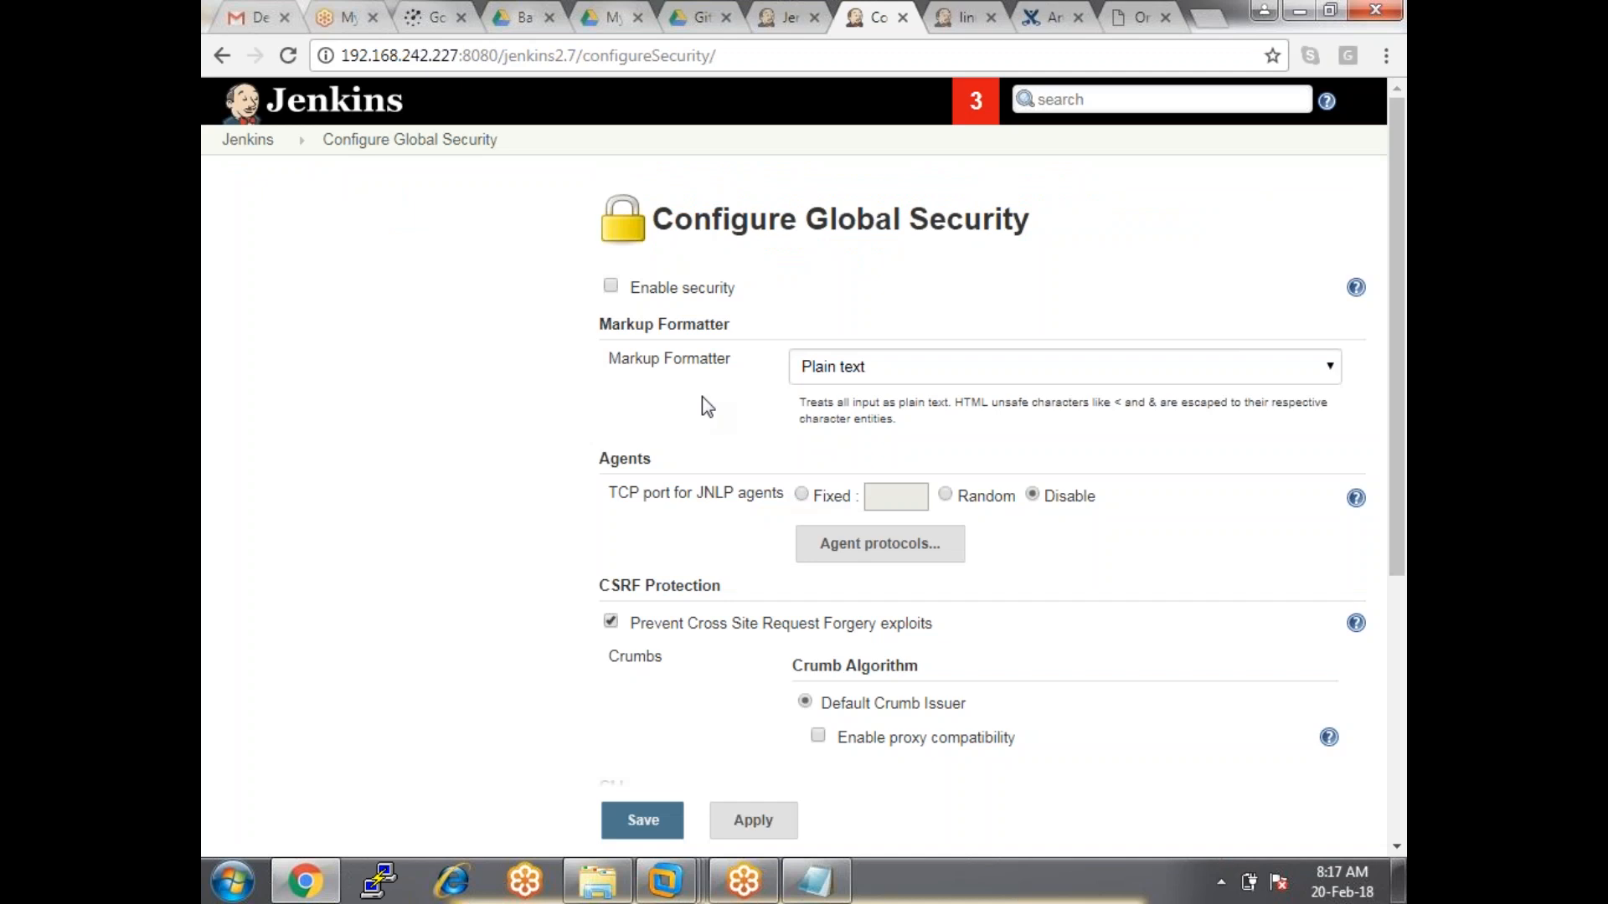
left_click(611, 286)
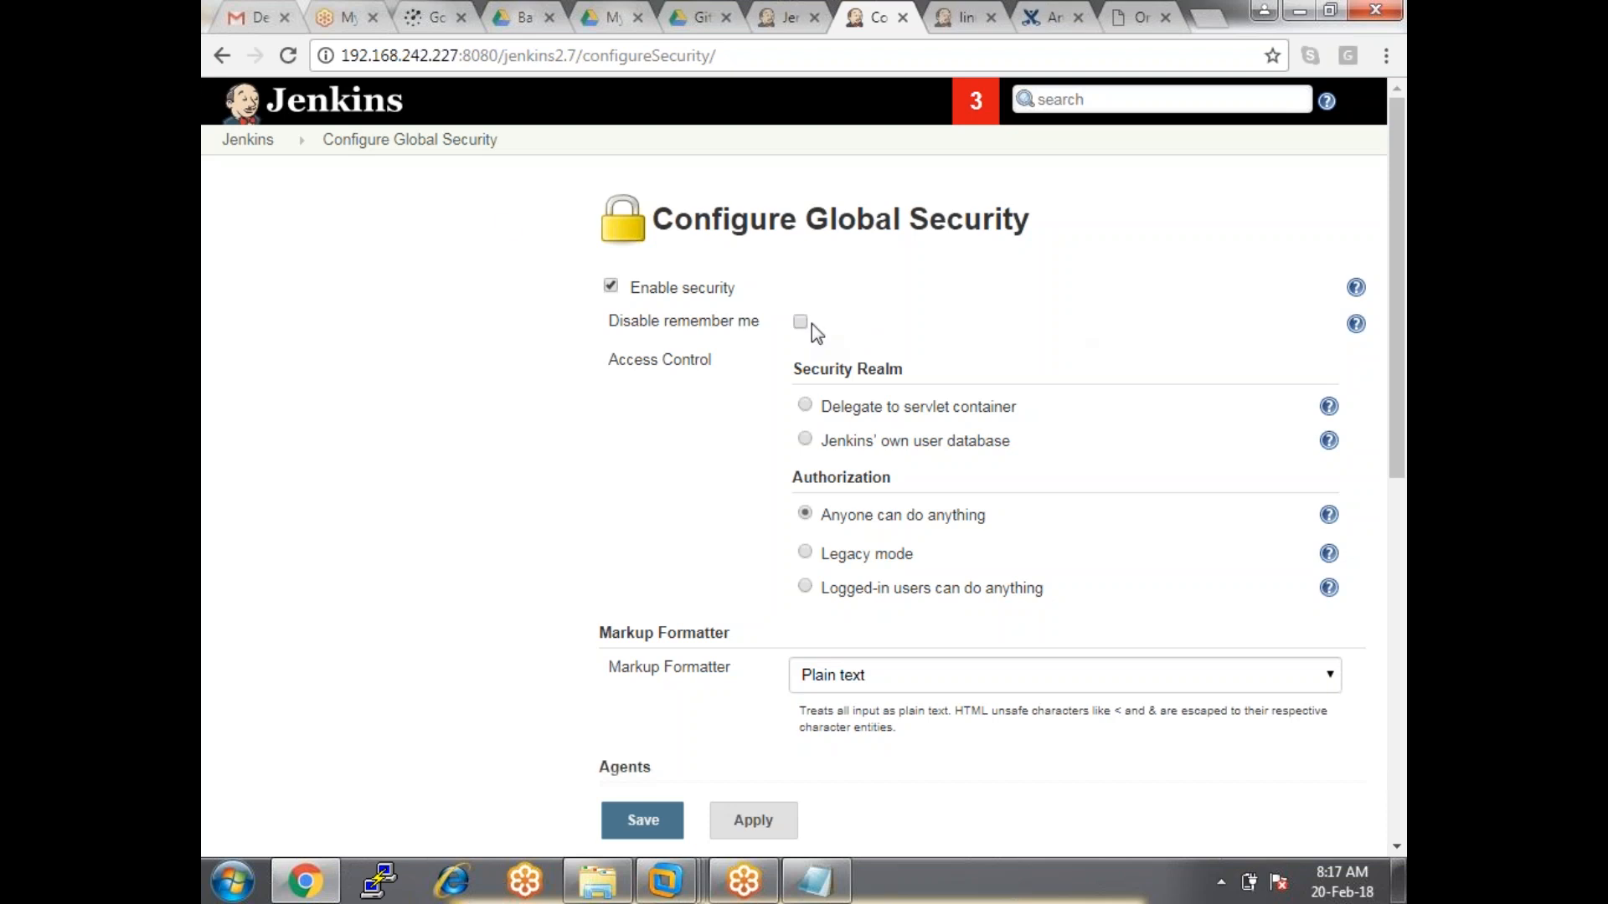
left_click(611, 287)
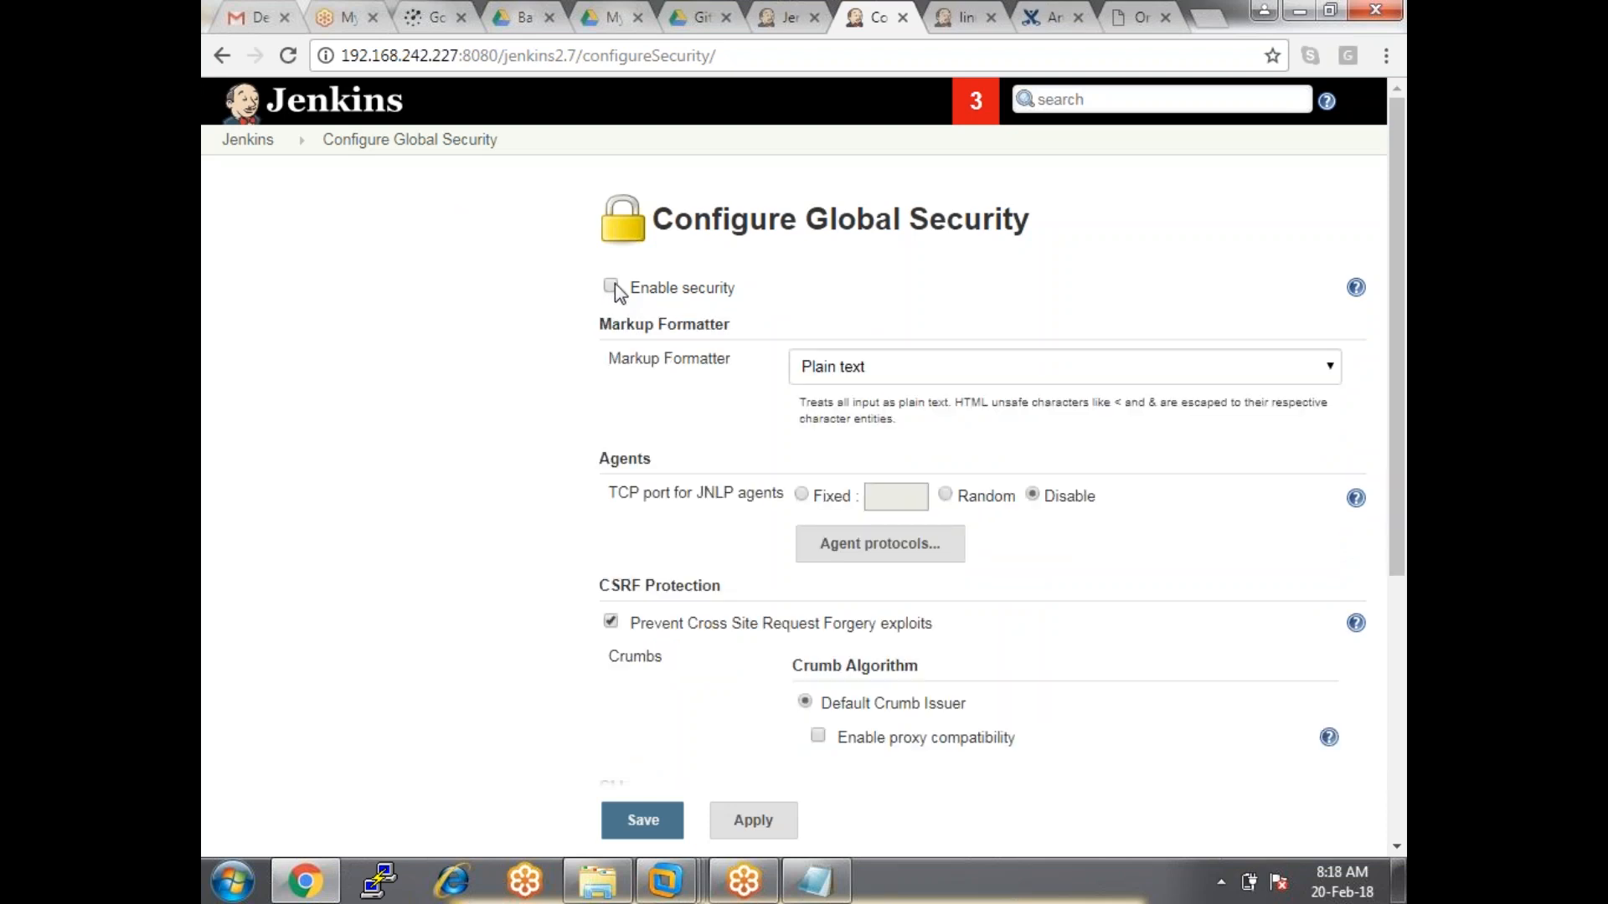
left_click(612, 288)
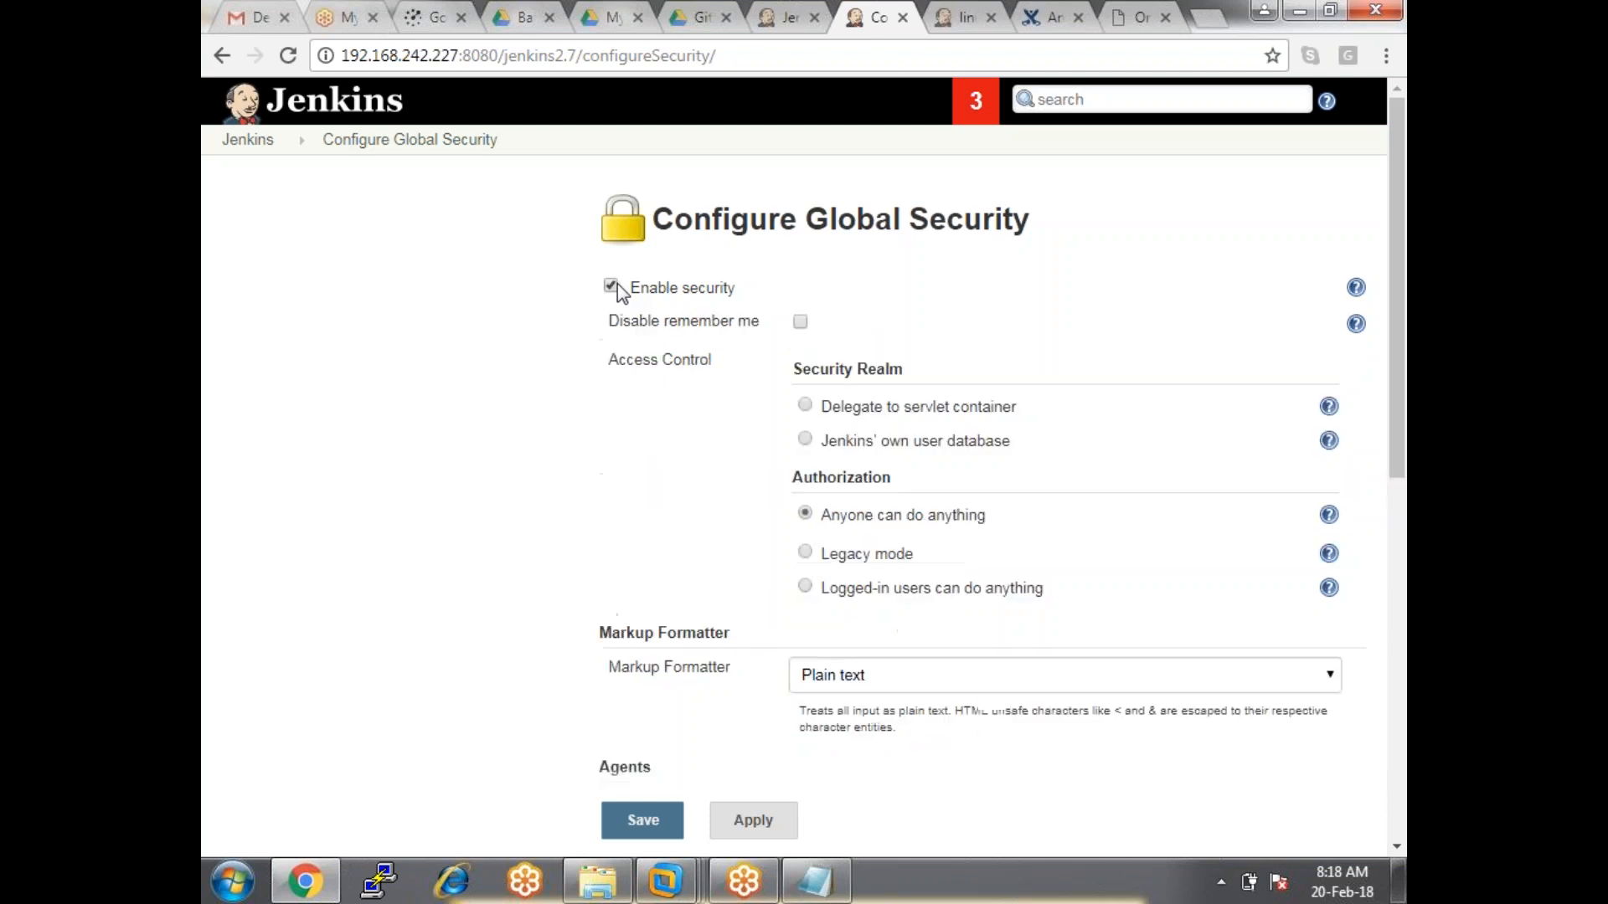
left_click(615, 286)
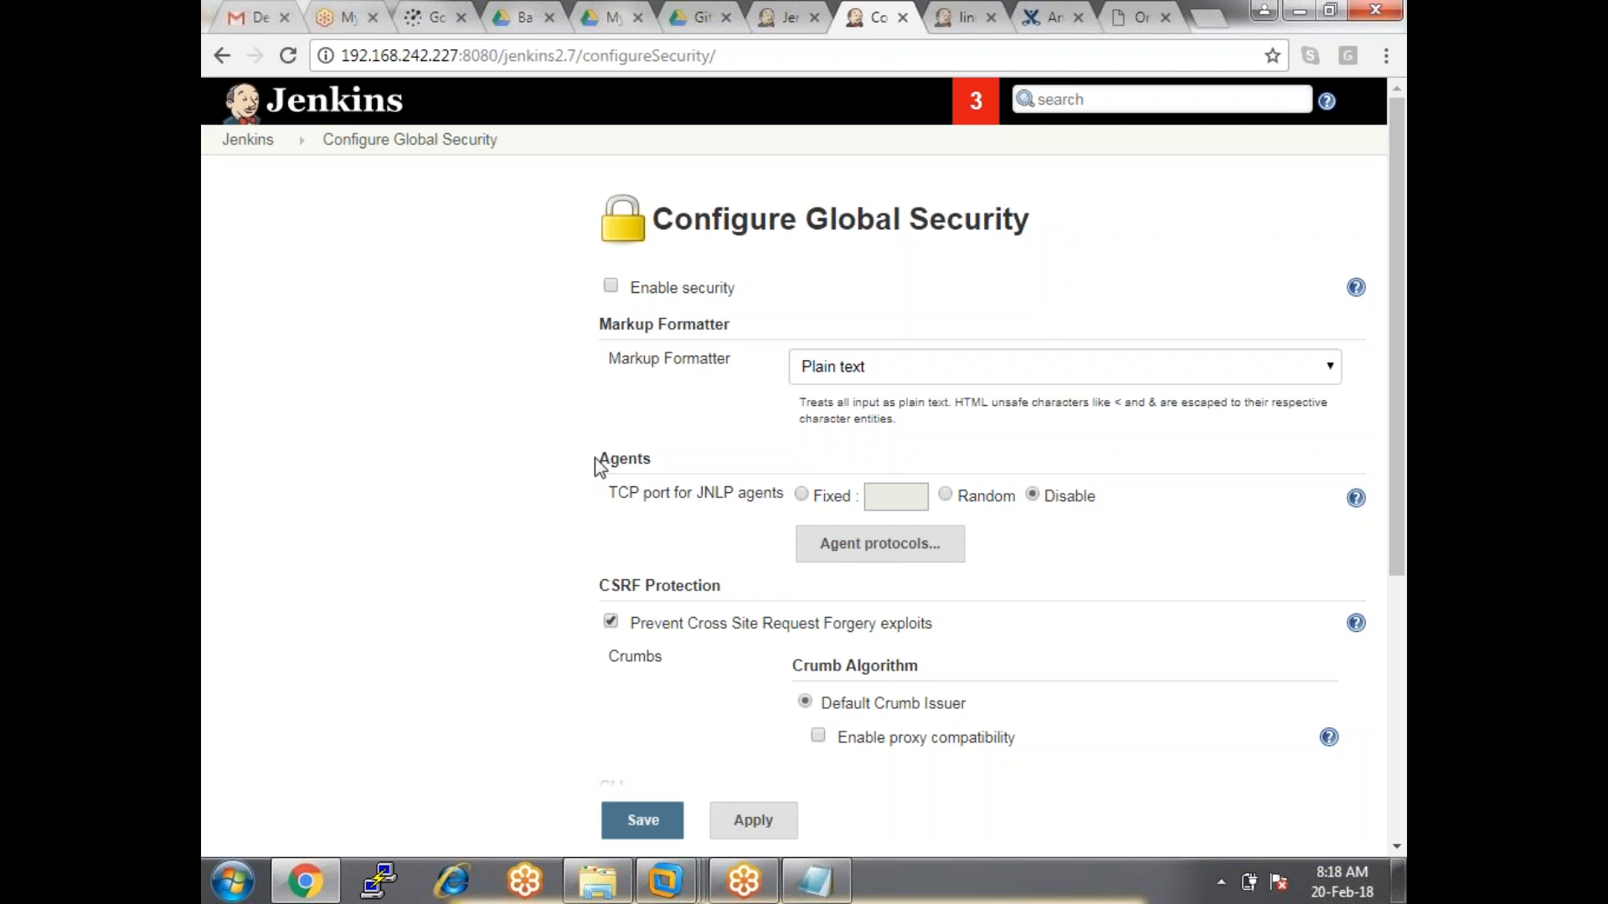
Highlight the Agents section and set the TCP port for JNLP agents to Random.
left_click_drag(597, 459, 599, 412)
left_click_drag(896, 419, 786, 494)
left_click(665, 460)
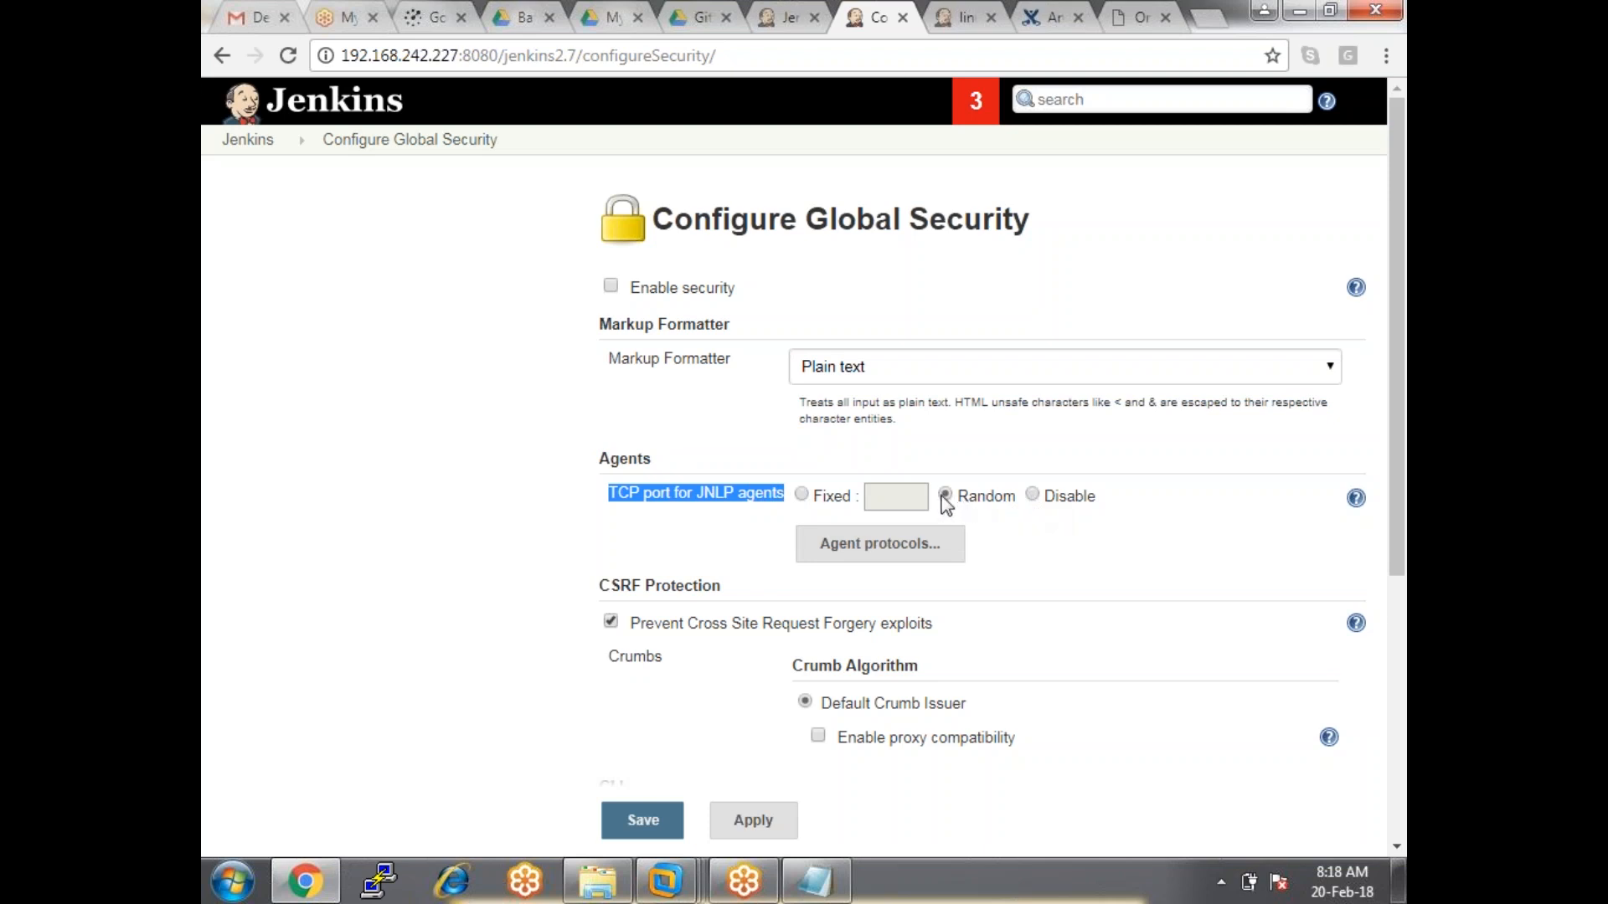
Toggle security on and back off, then apply and save the Random JNLP agent port.
left_click(612, 289)
scroll(649, 410, "down", 5)
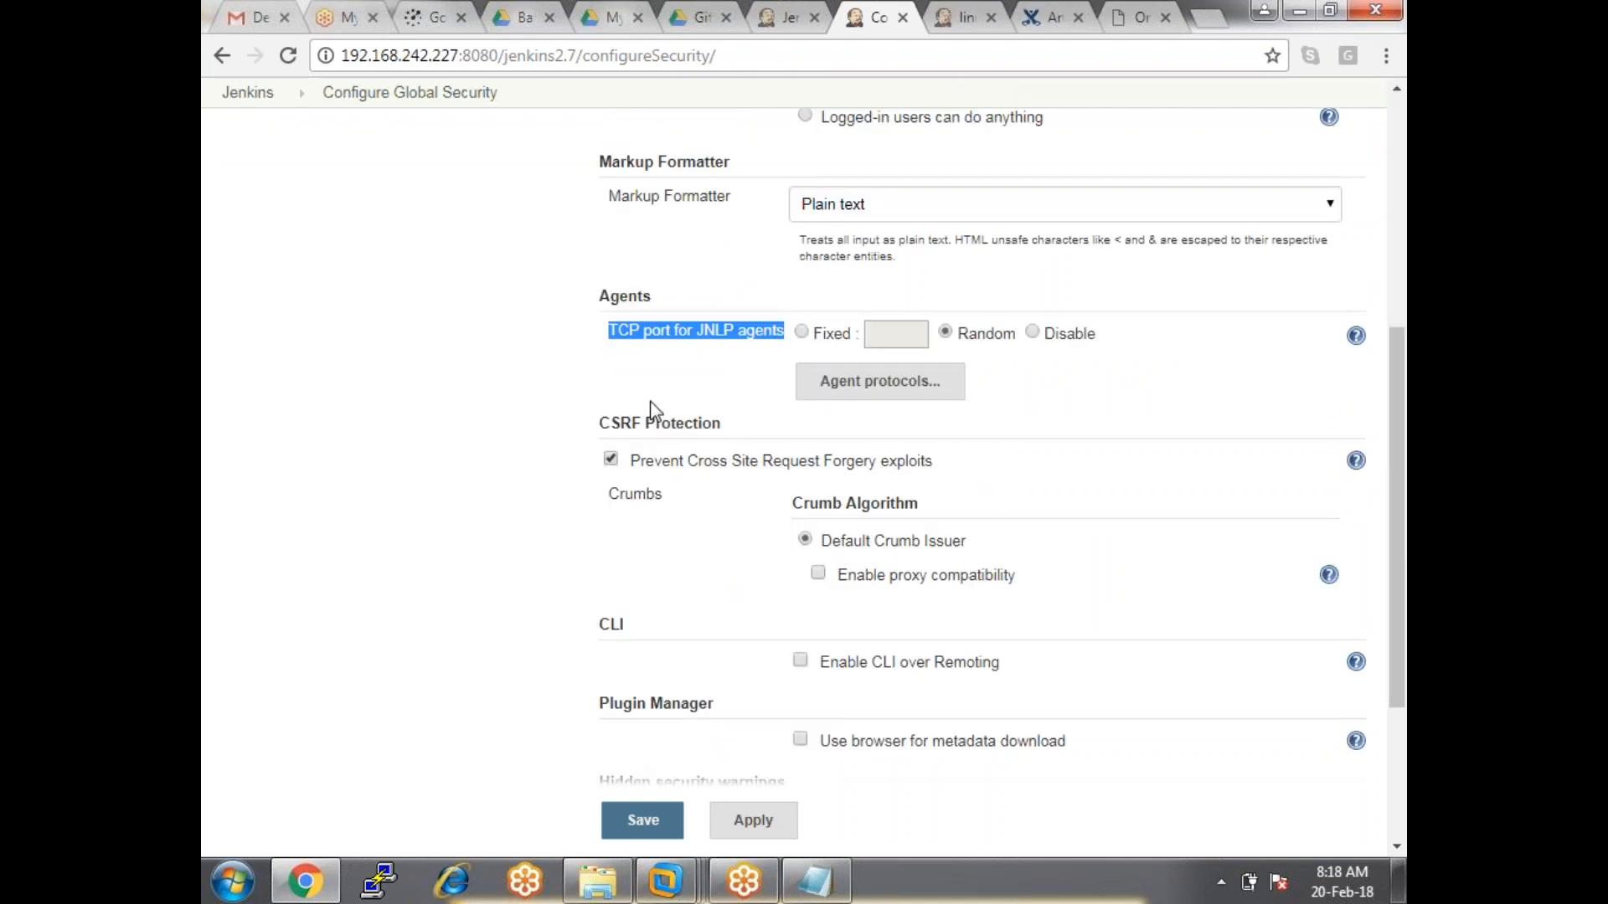
scroll(653, 410, "up", 5)
left_click(612, 287)
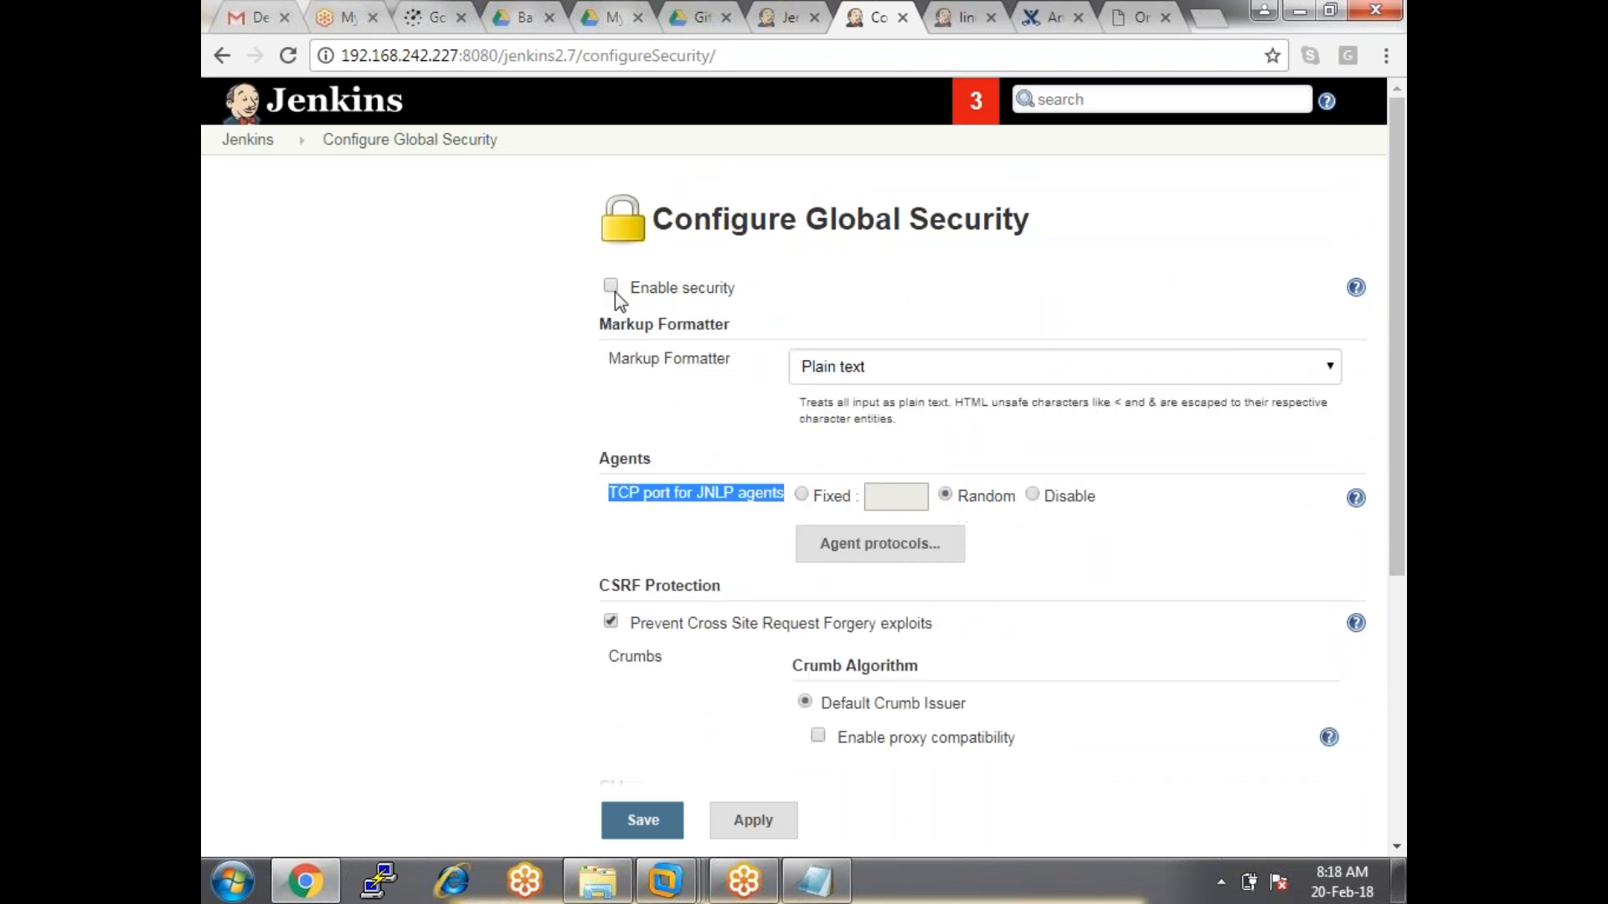
left_click(581, 507)
left_click_drag(596, 465, 780, 492)
left_click(652, 469)
left_click(753, 820)
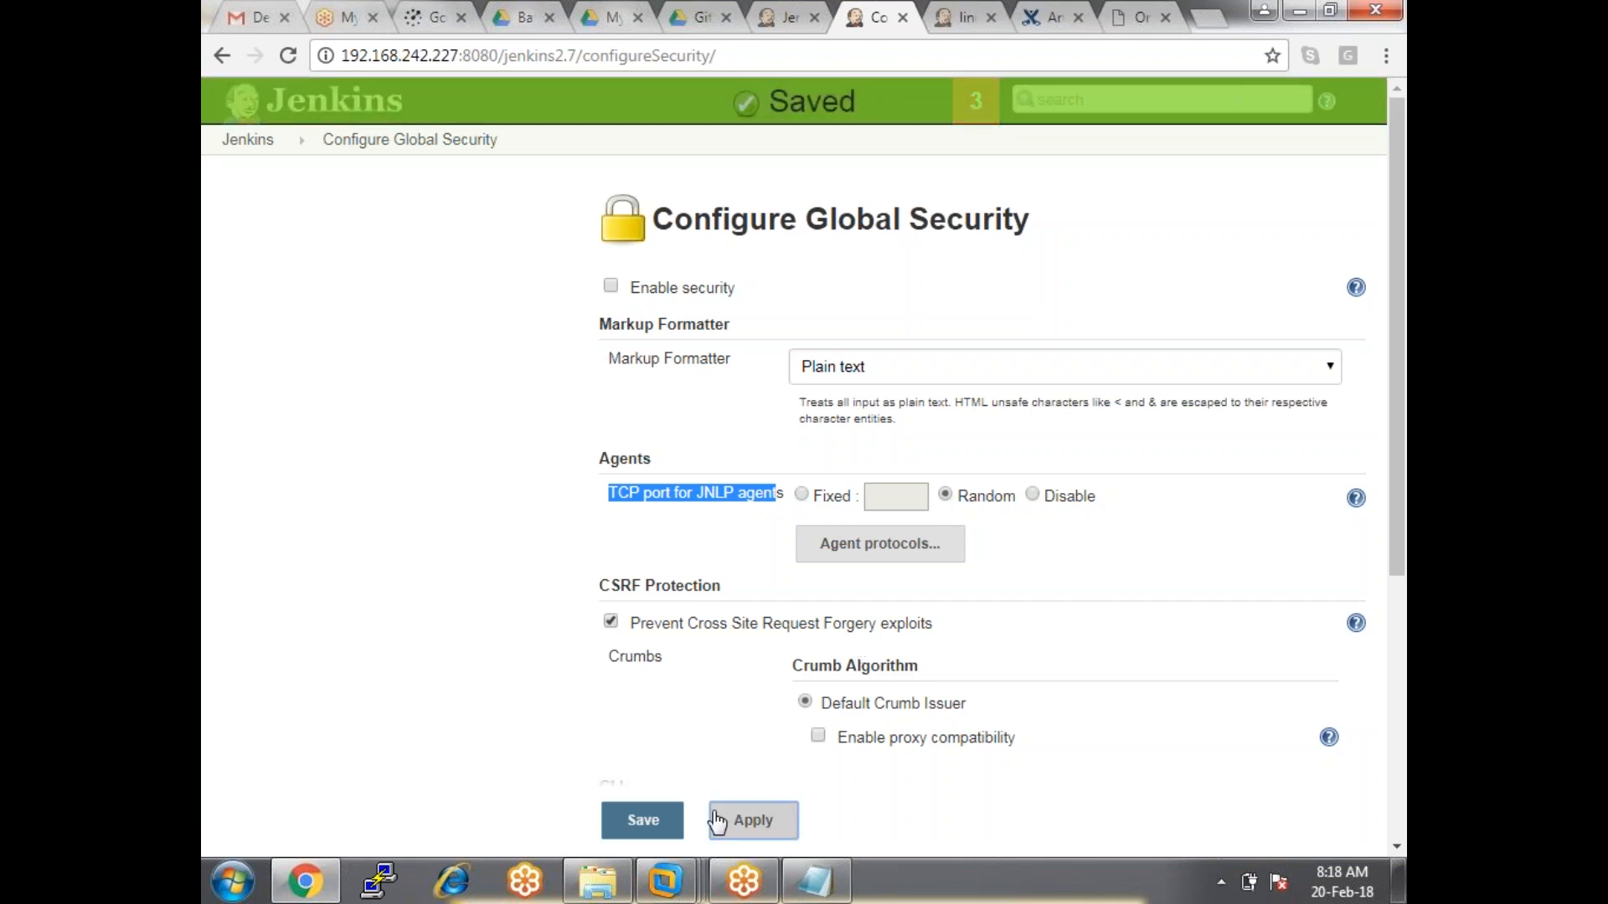
left_click(633, 825)
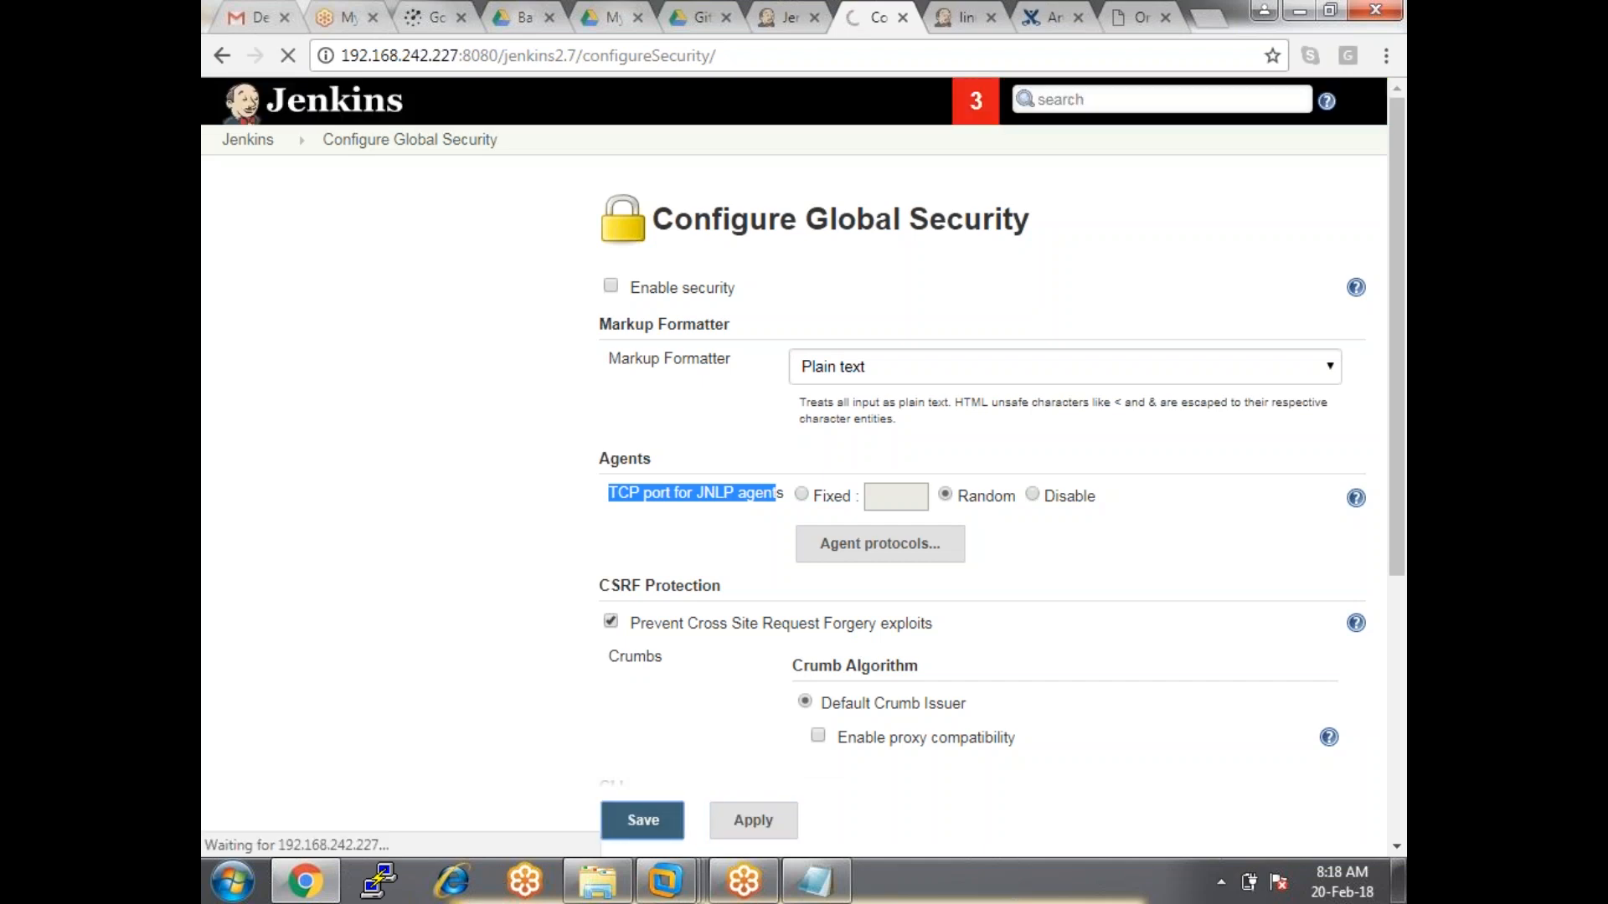
Return to the wind-node form tab and reload it, confirming the resubmission.
left_click(785, 18)
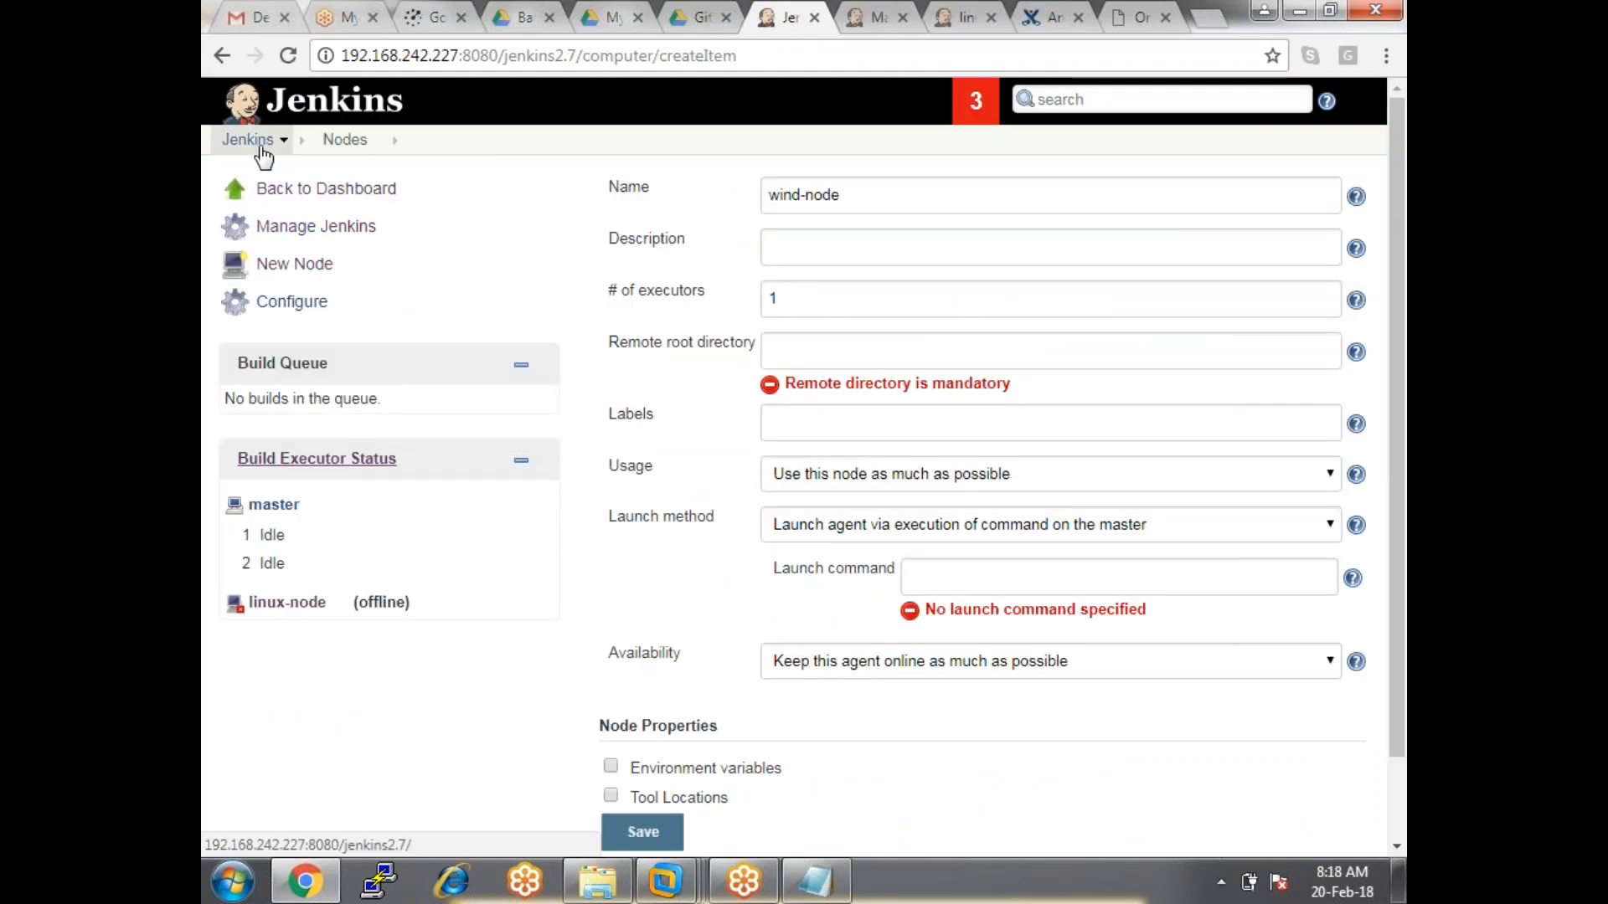
left_click(287, 60)
left_click(871, 219)
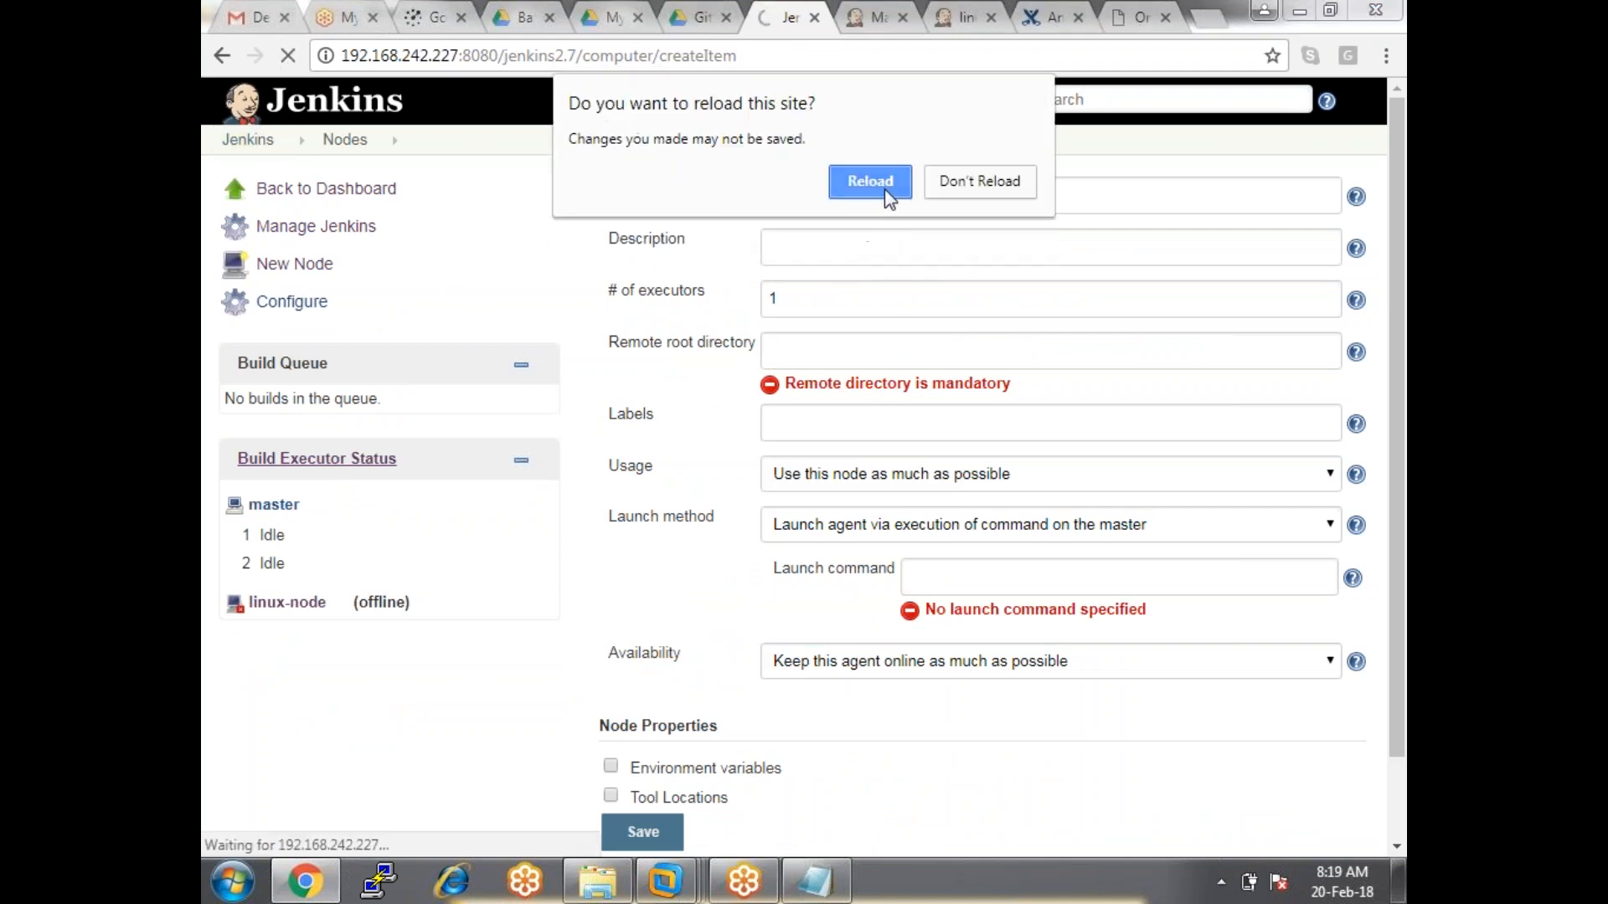
left_click(884, 184)
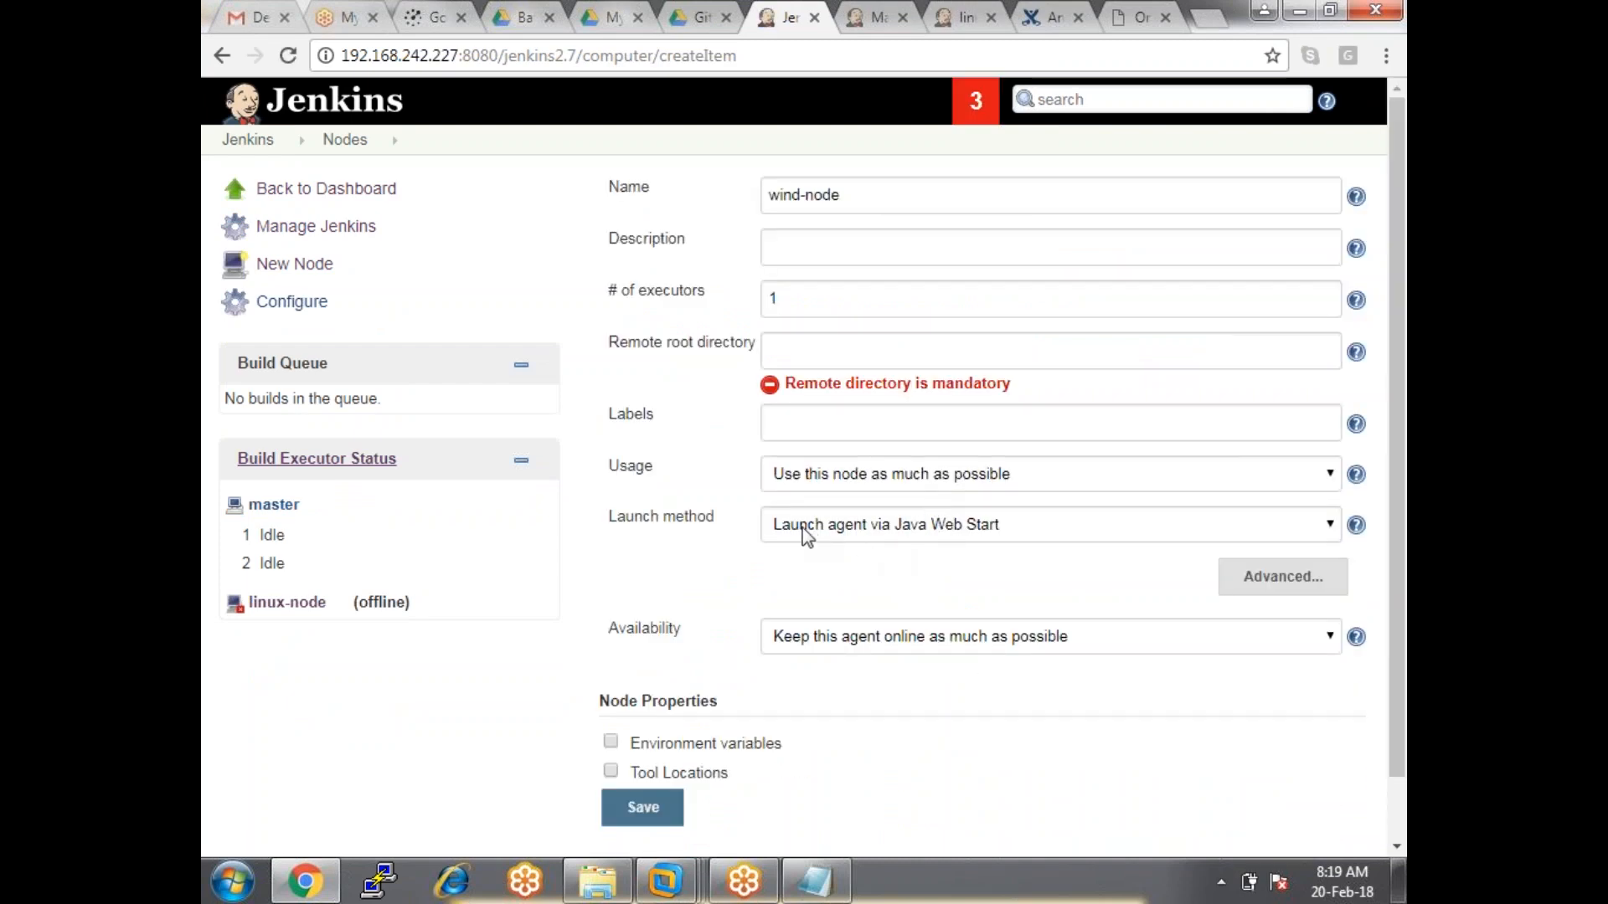
Confirm Launch method stays 'Launch agent via Java Web Start' and select the name wind-node.
left_click(825, 528)
left_click(804, 530)
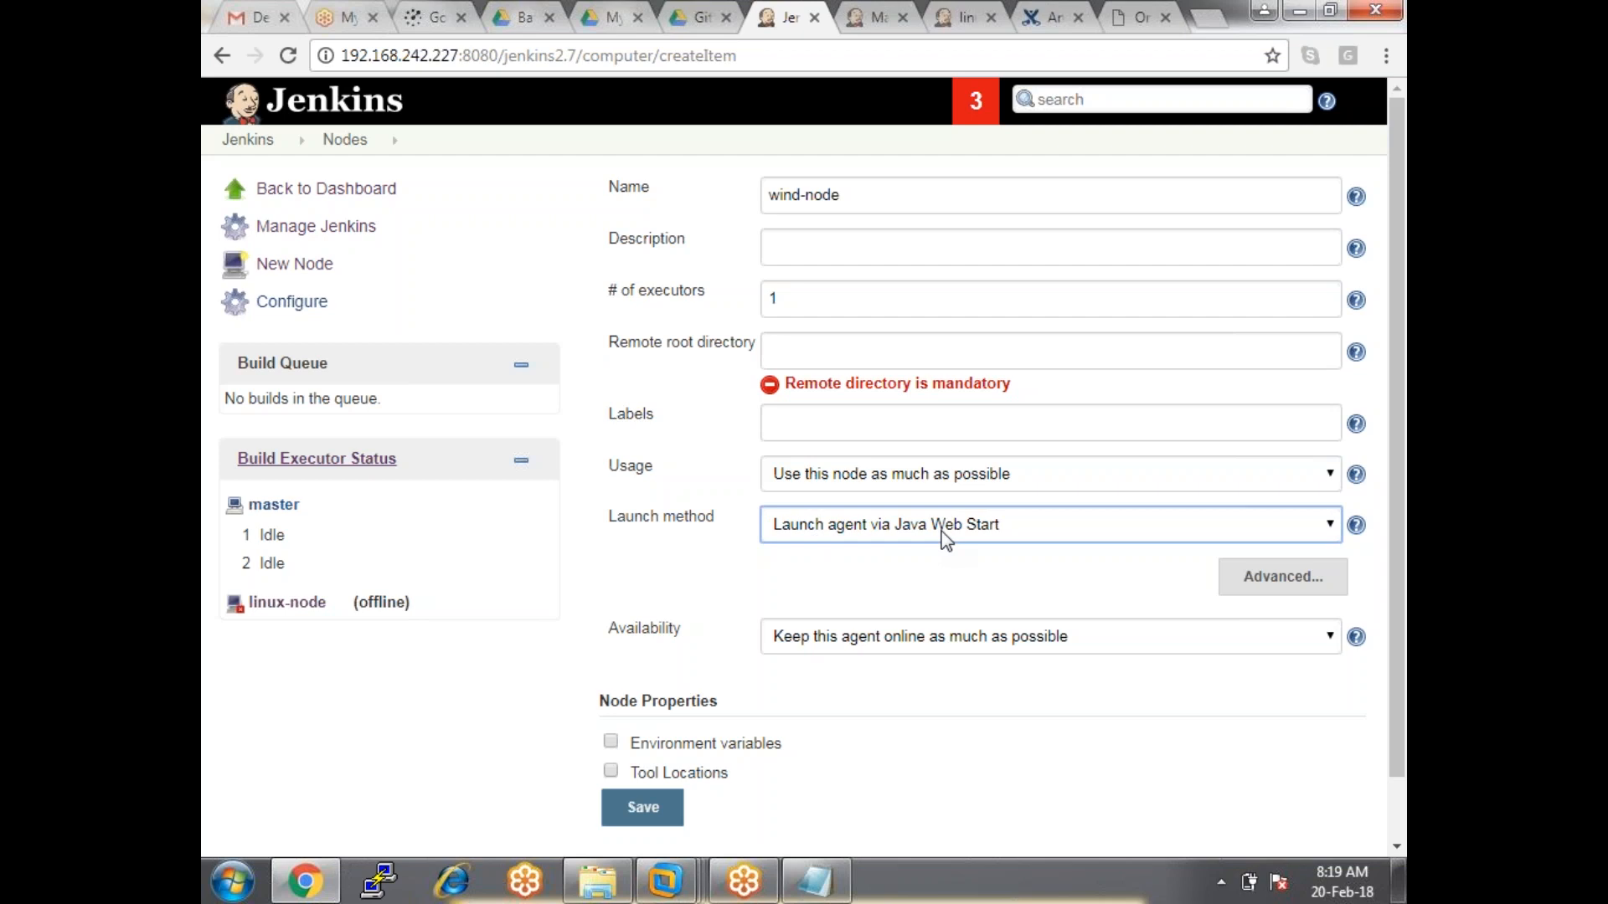
left_click(668, 535)
left_click_drag(606, 521, 716, 530)
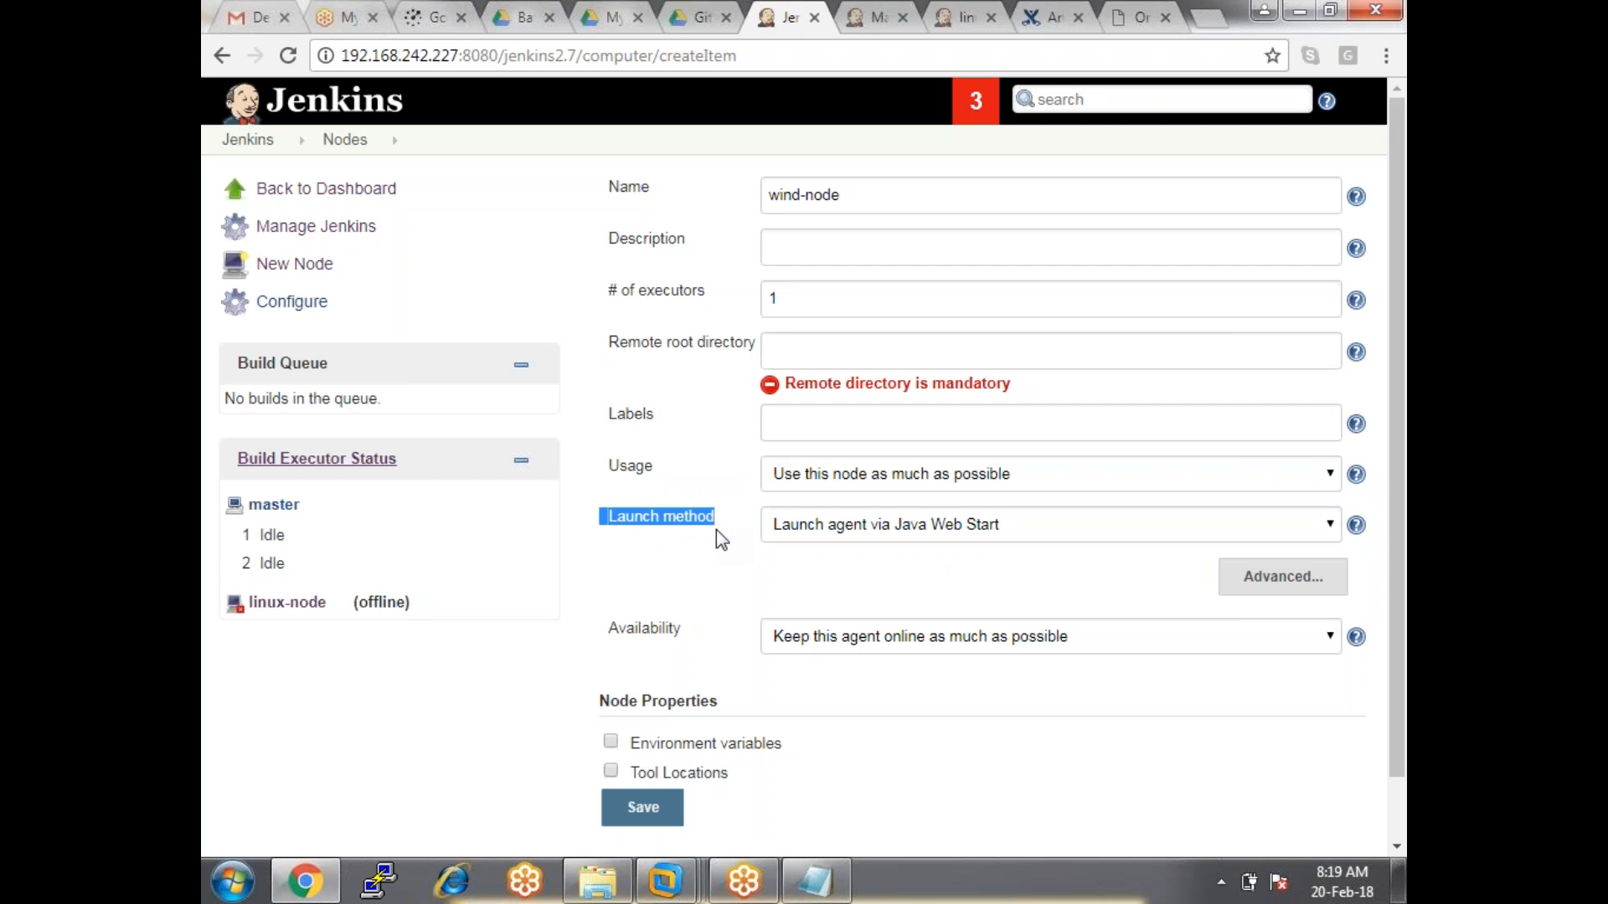
left_click(825, 531)
left_click(828, 536)
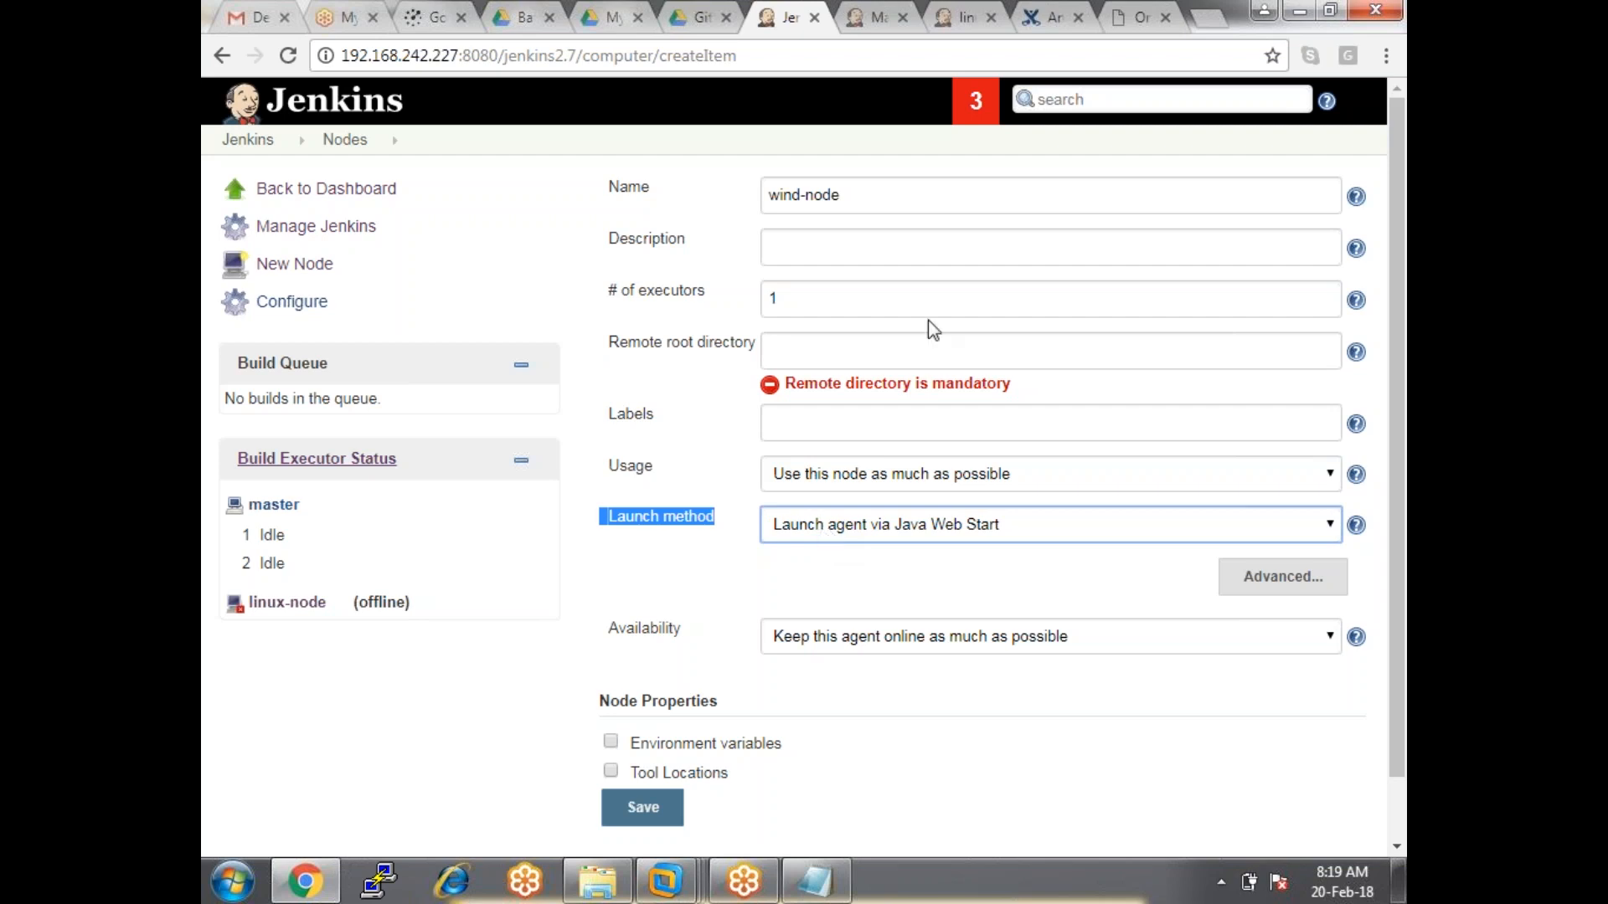
triple_click(857, 194)
key("ctrl+c")
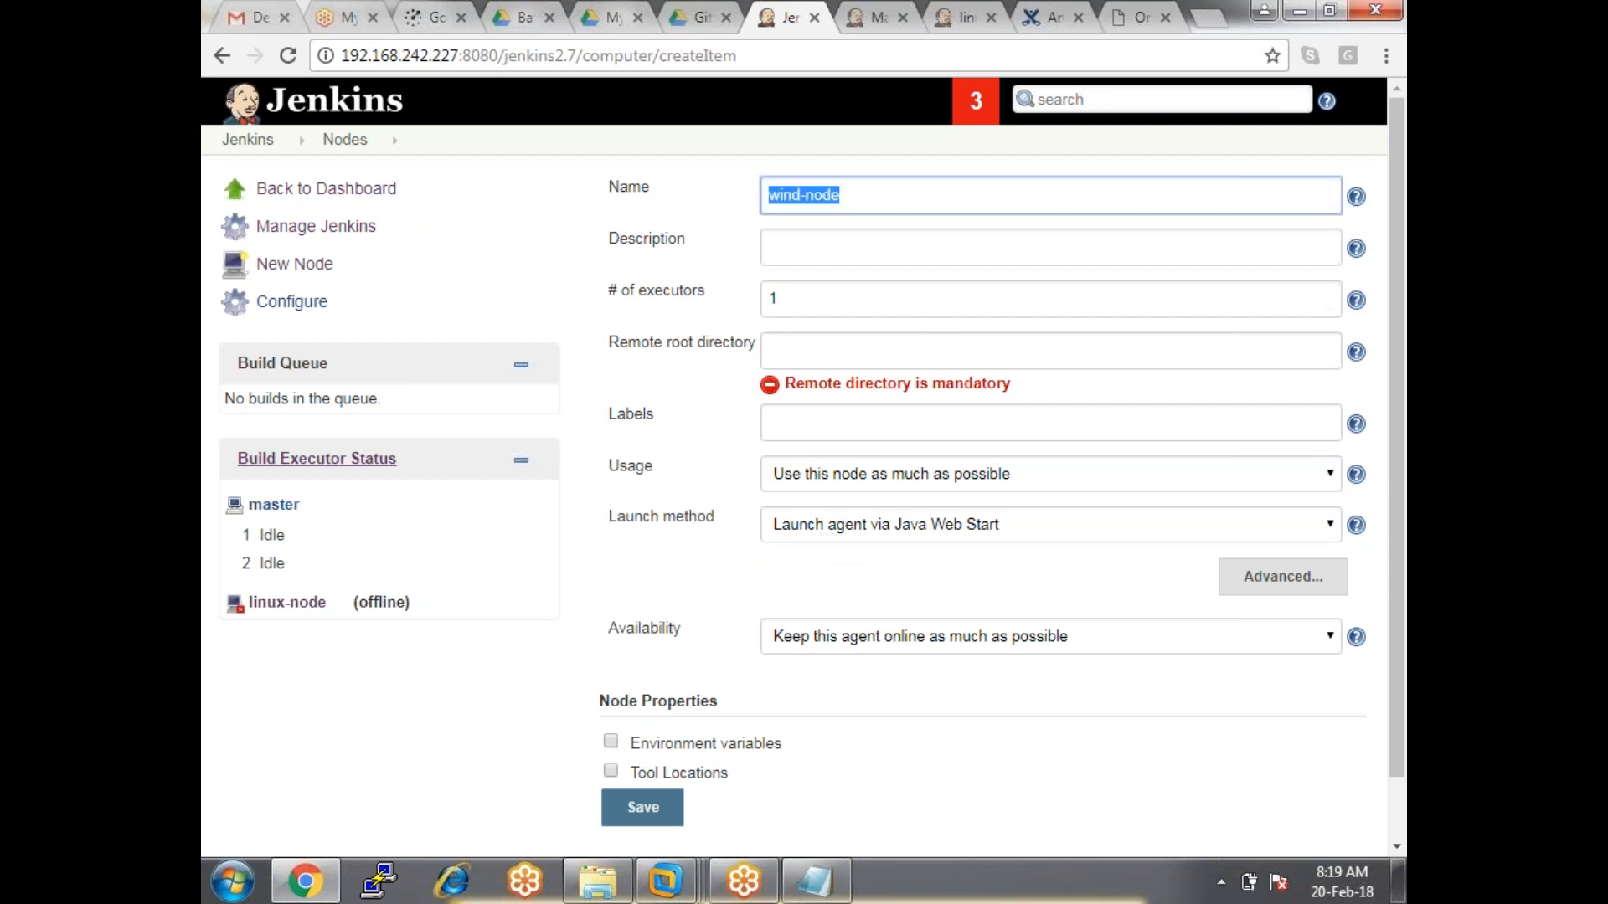
Paste the agent name wind-node into the Description field.
left_click(793, 240)
key("ctrl+v")
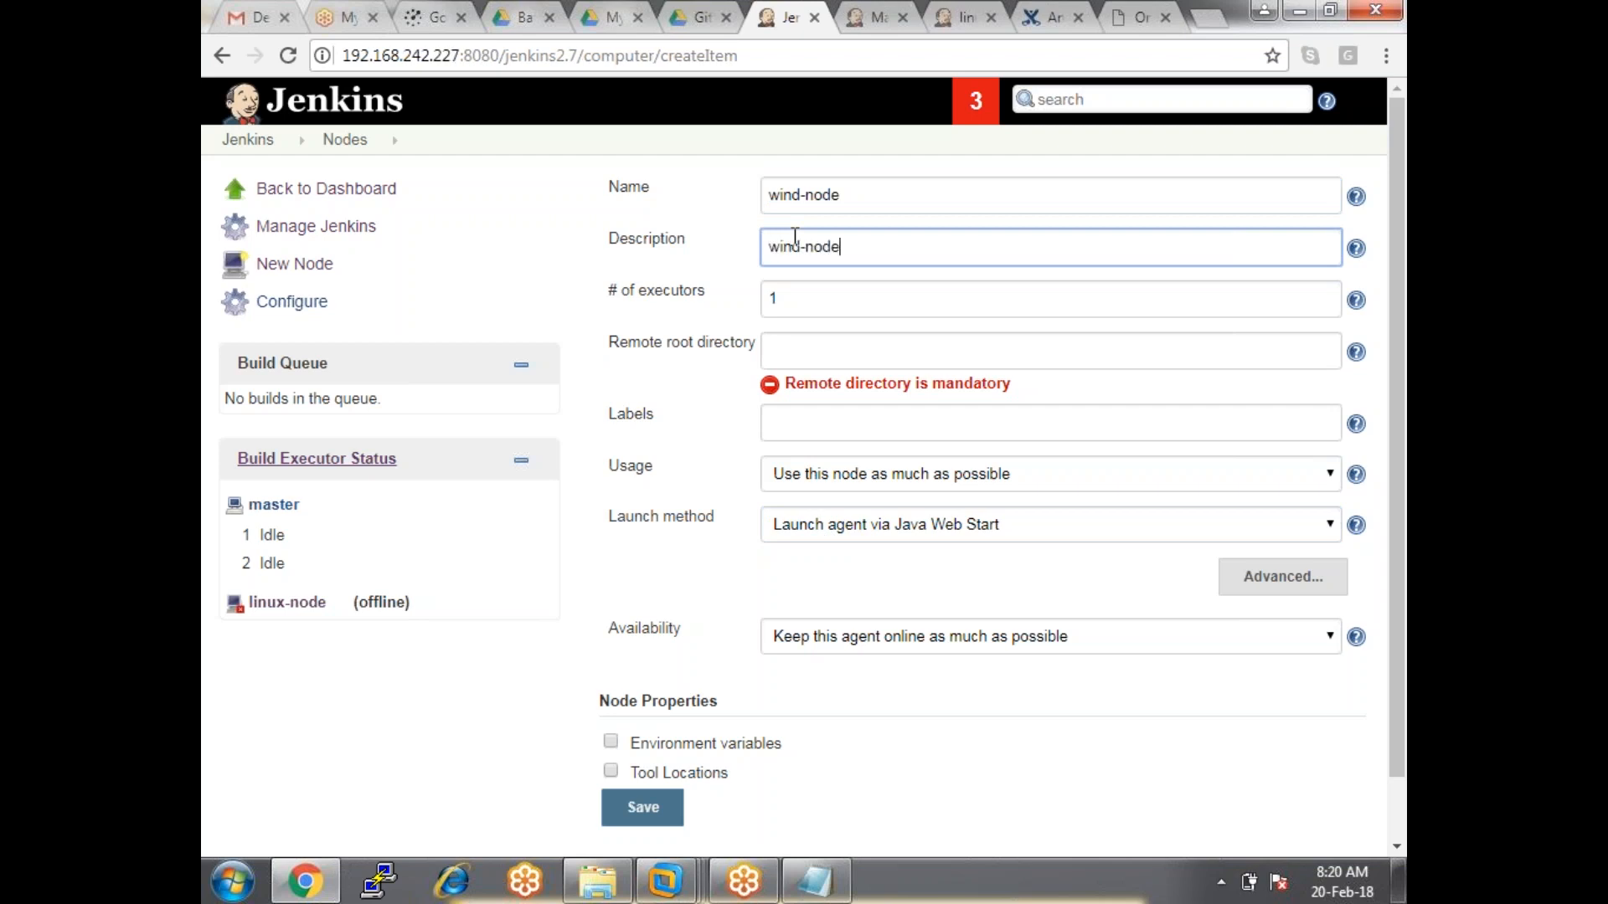
left_click(812, 302)
left_click(807, 354)
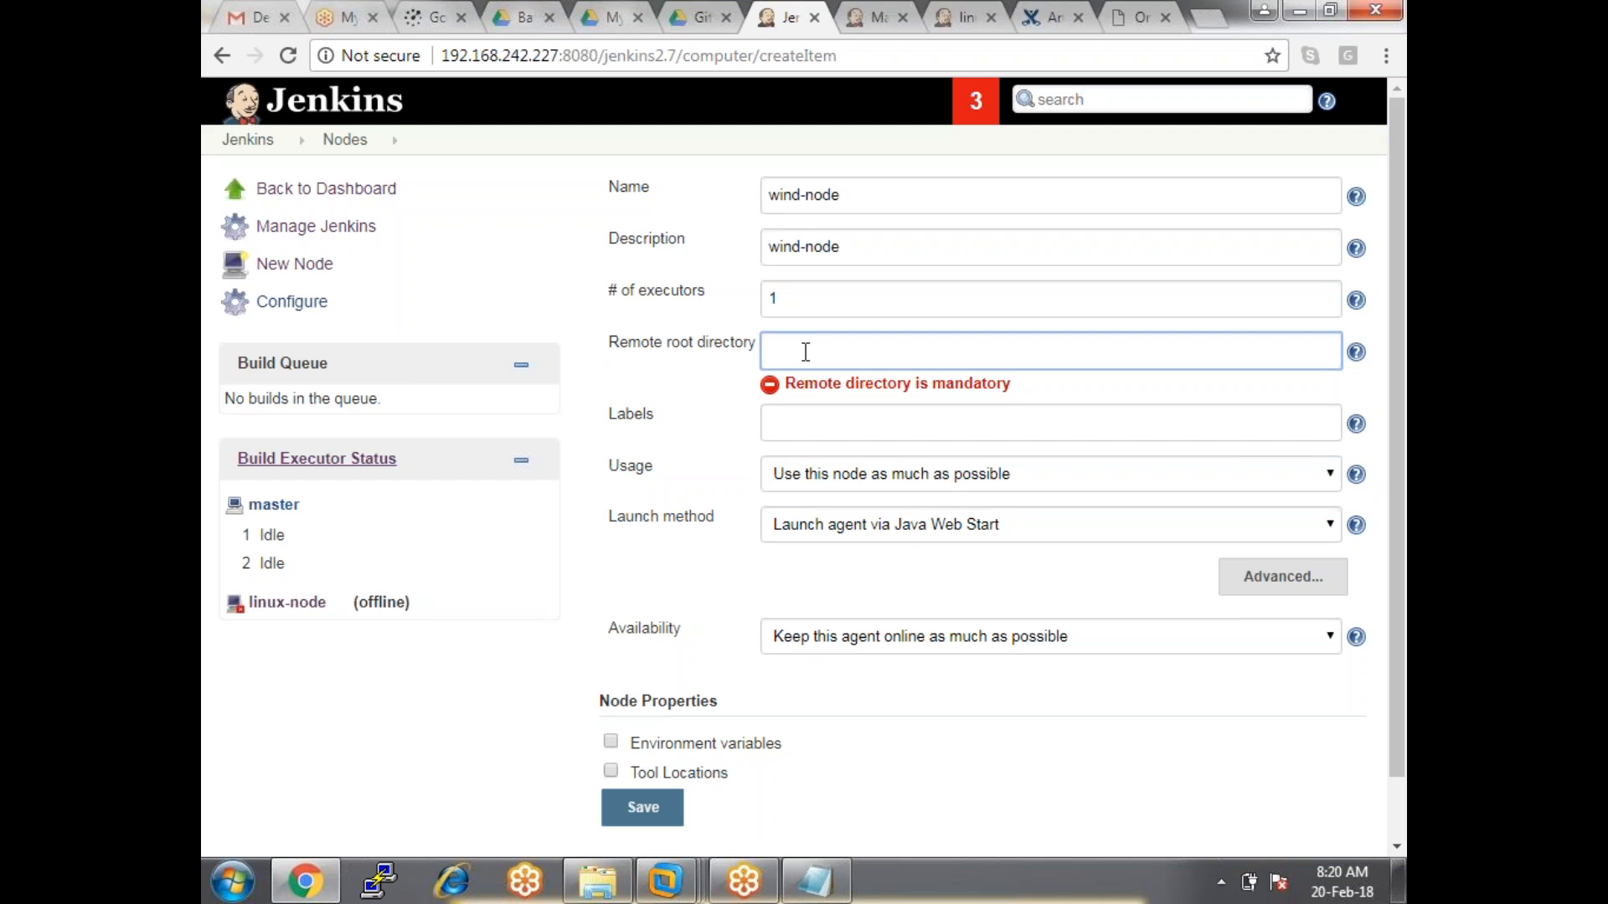
triple_click(885, 196)
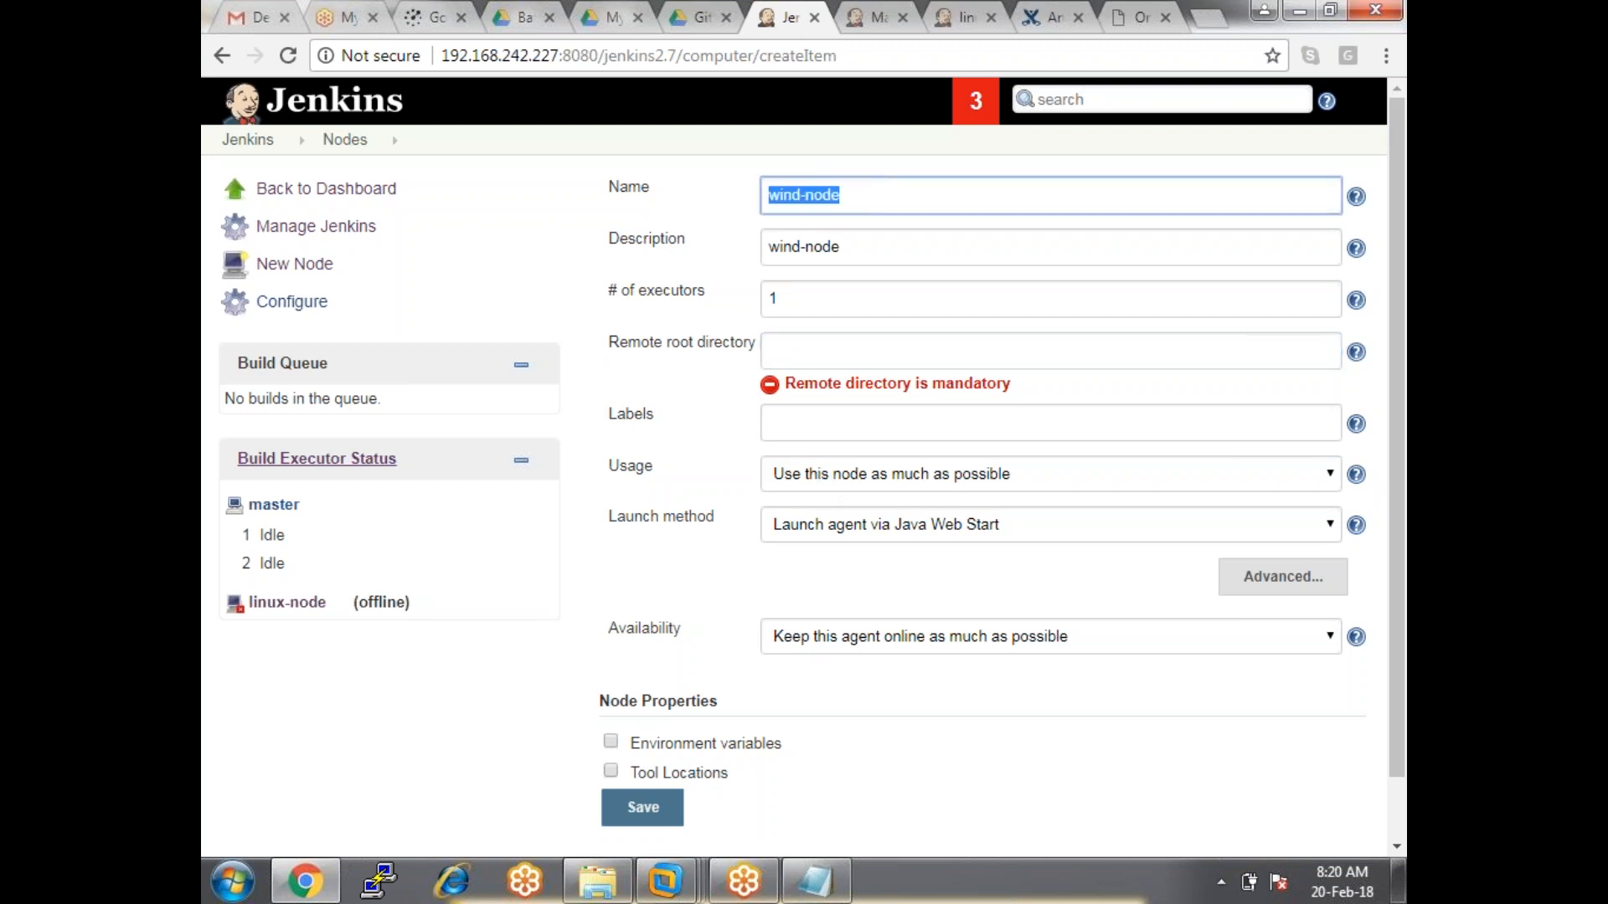
left_click(851, 309)
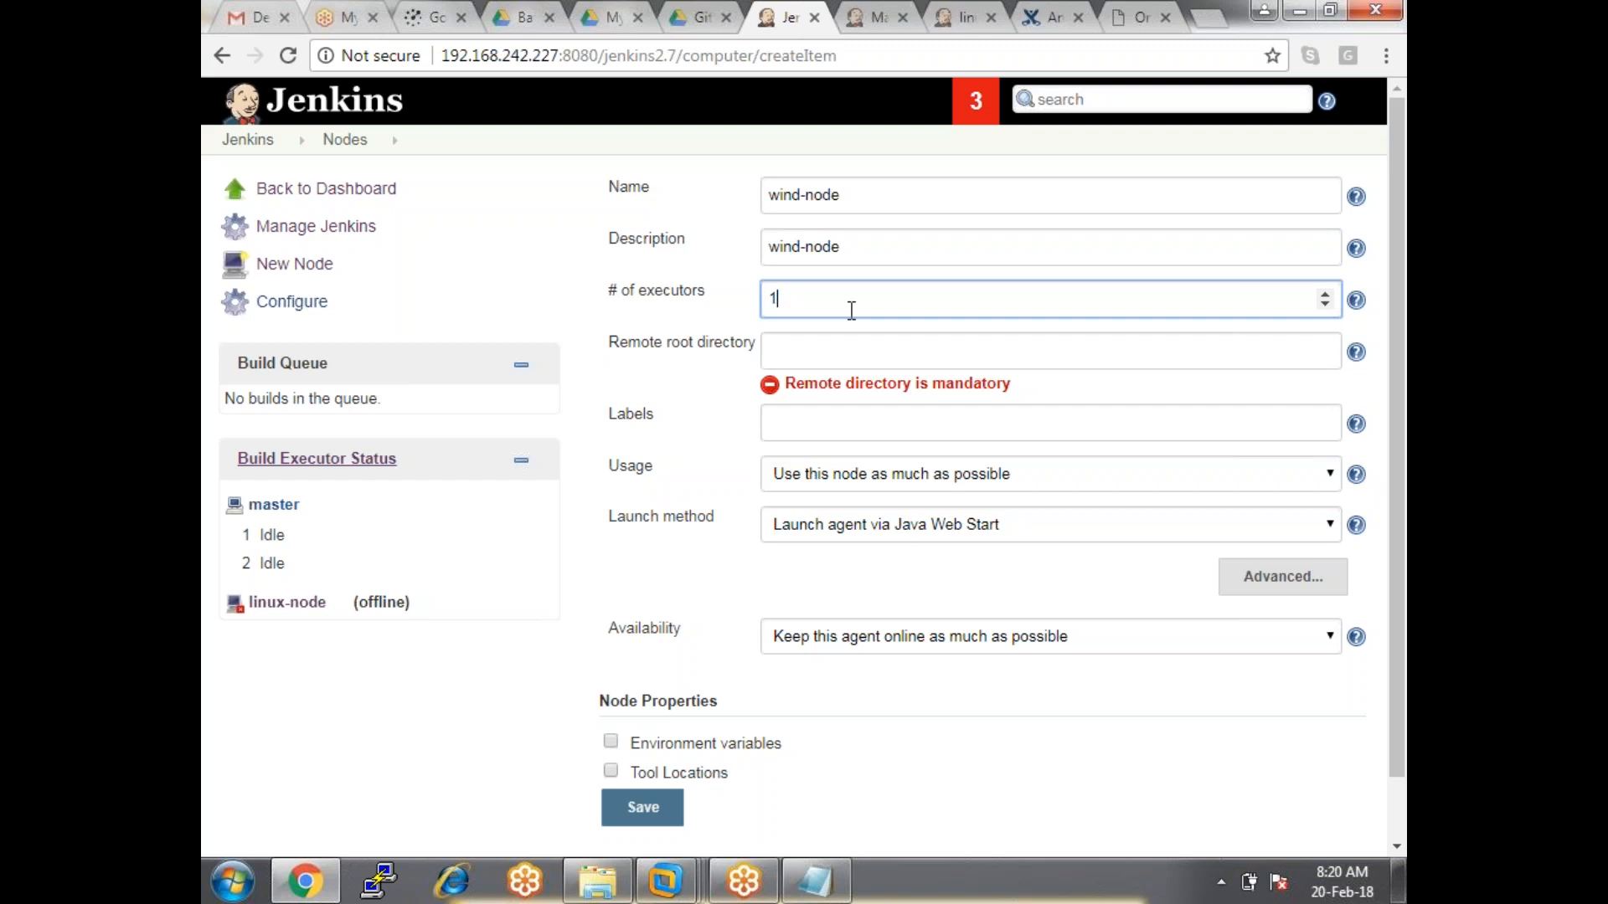
Set # of executors to 3 and switch to Windows Explorer.
left_click(1042, 518)
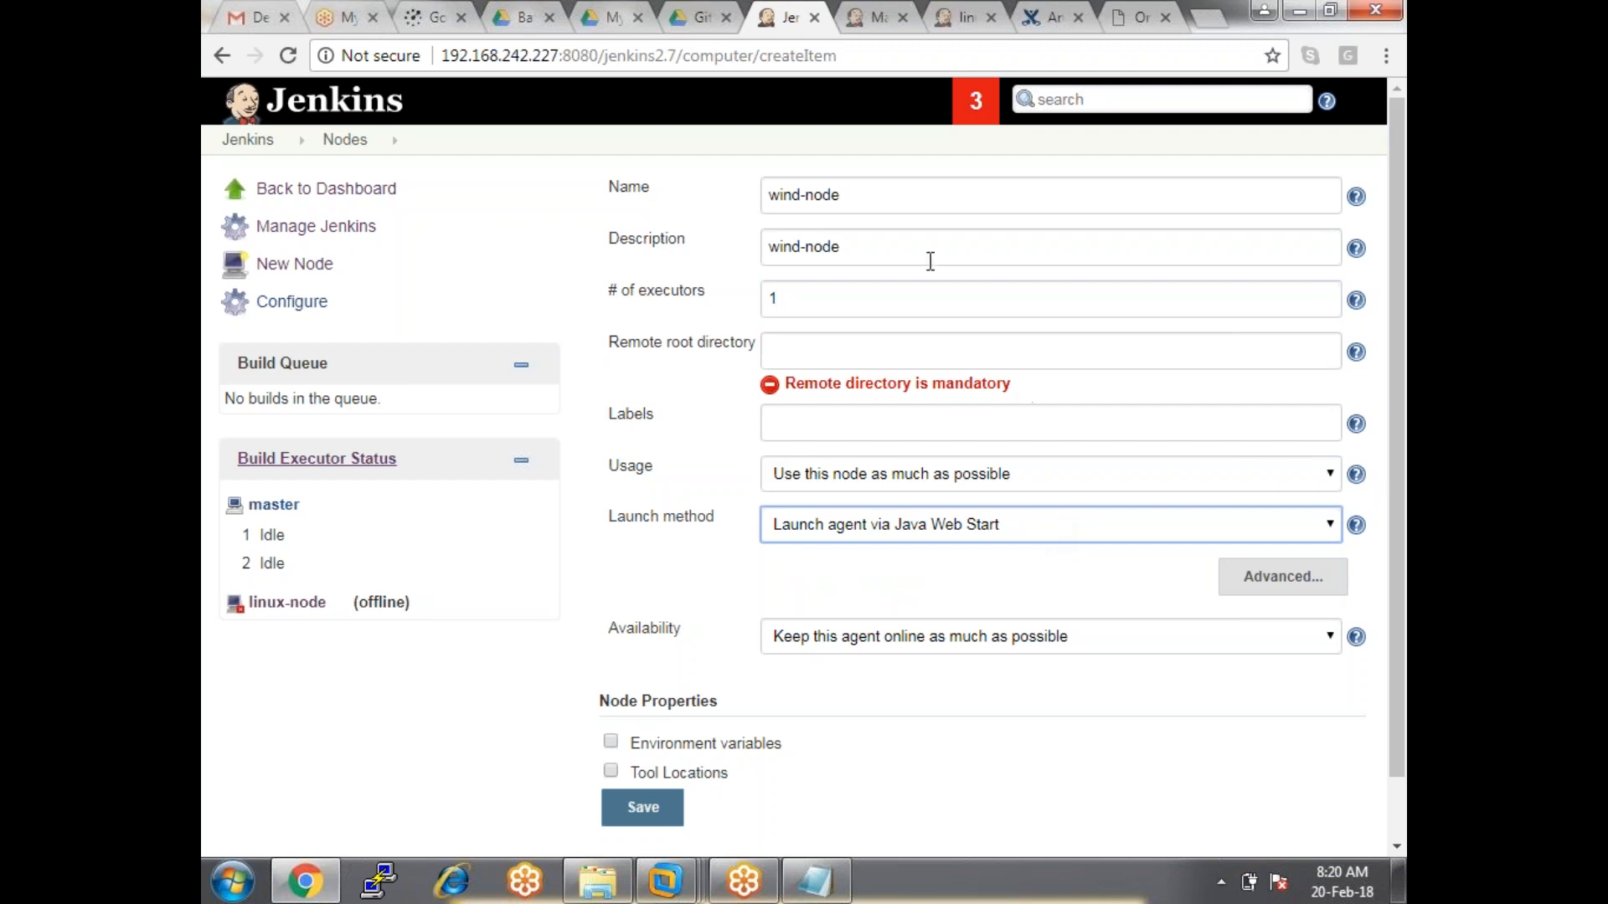
left_click(892, 202)
left_click_drag(892, 201, 668, 208)
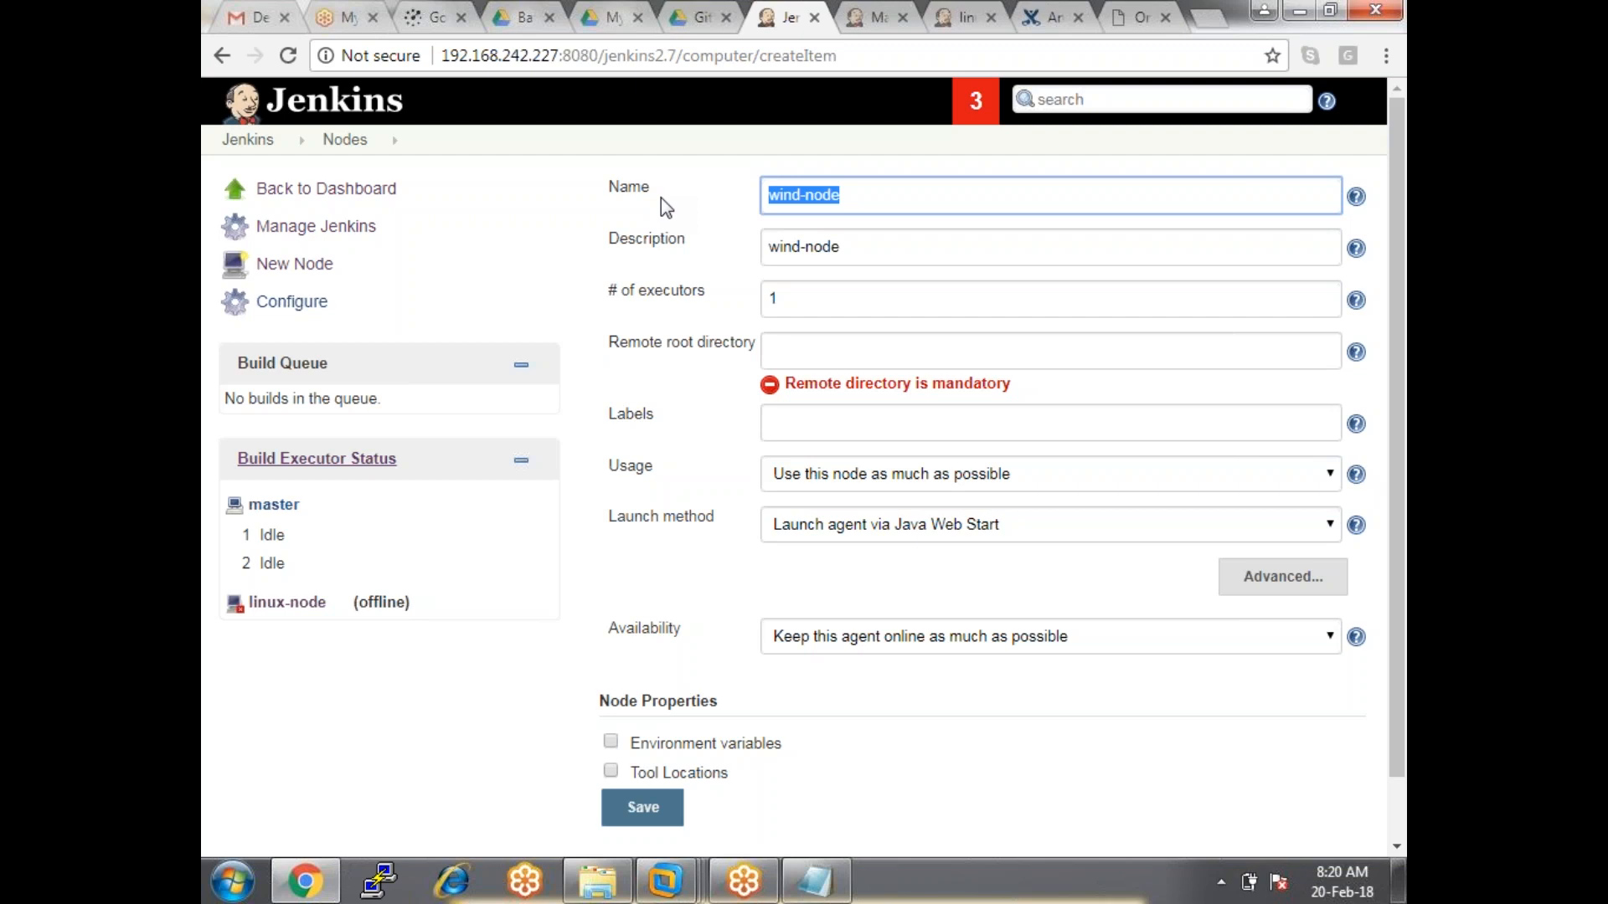
left_click(858, 310)
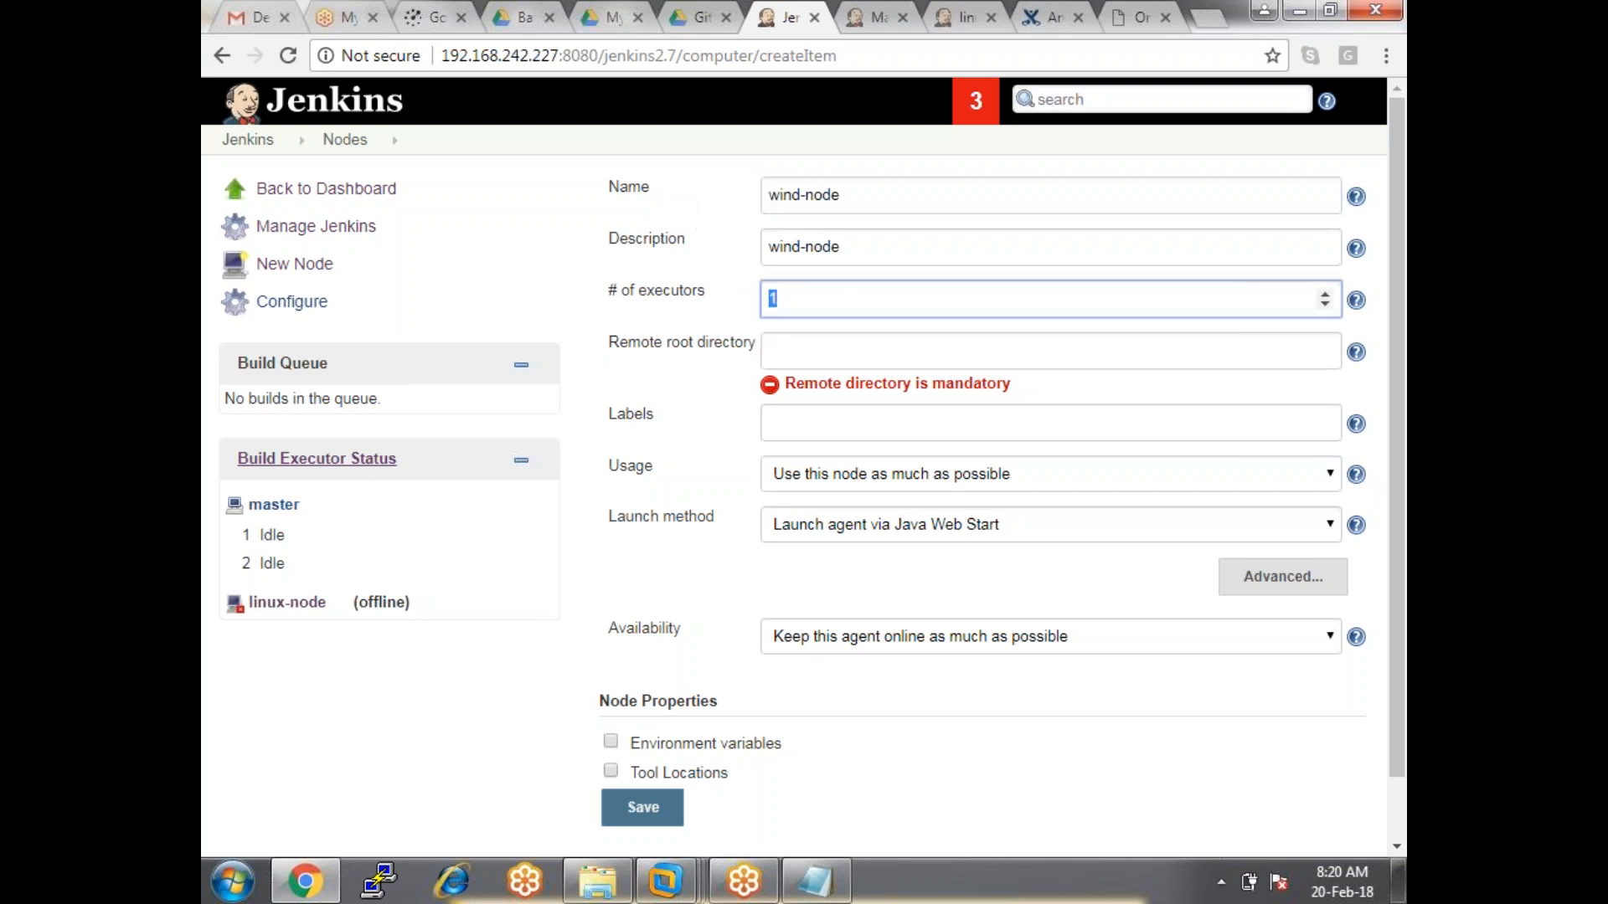
key("BackSpace")
type("3")
left_click(829, 356)
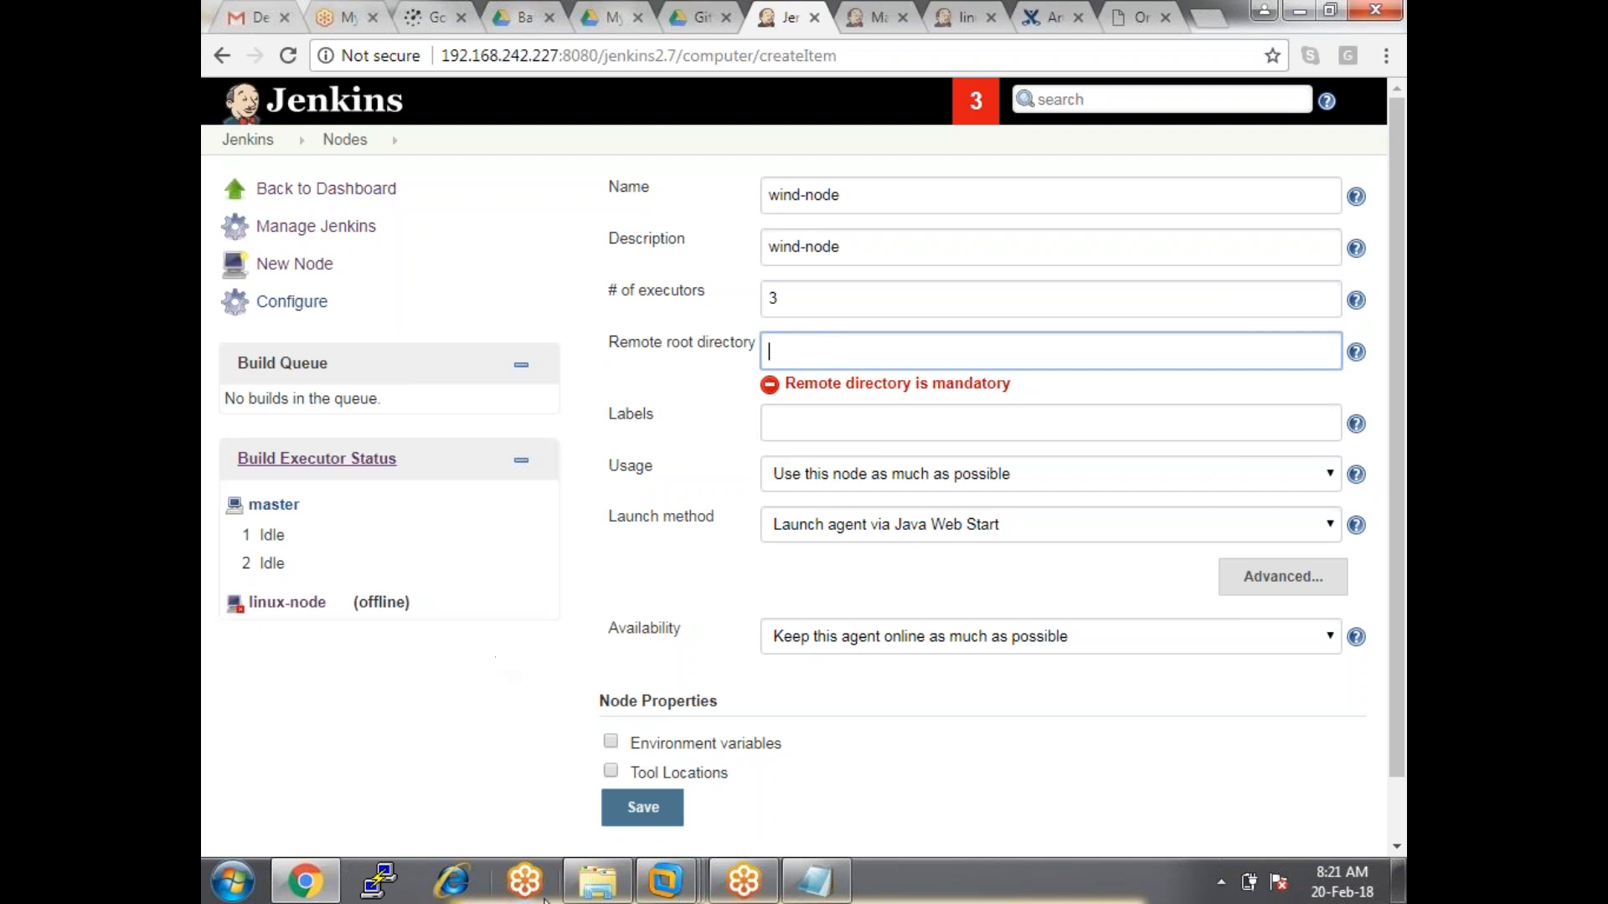
left_click(578, 889)
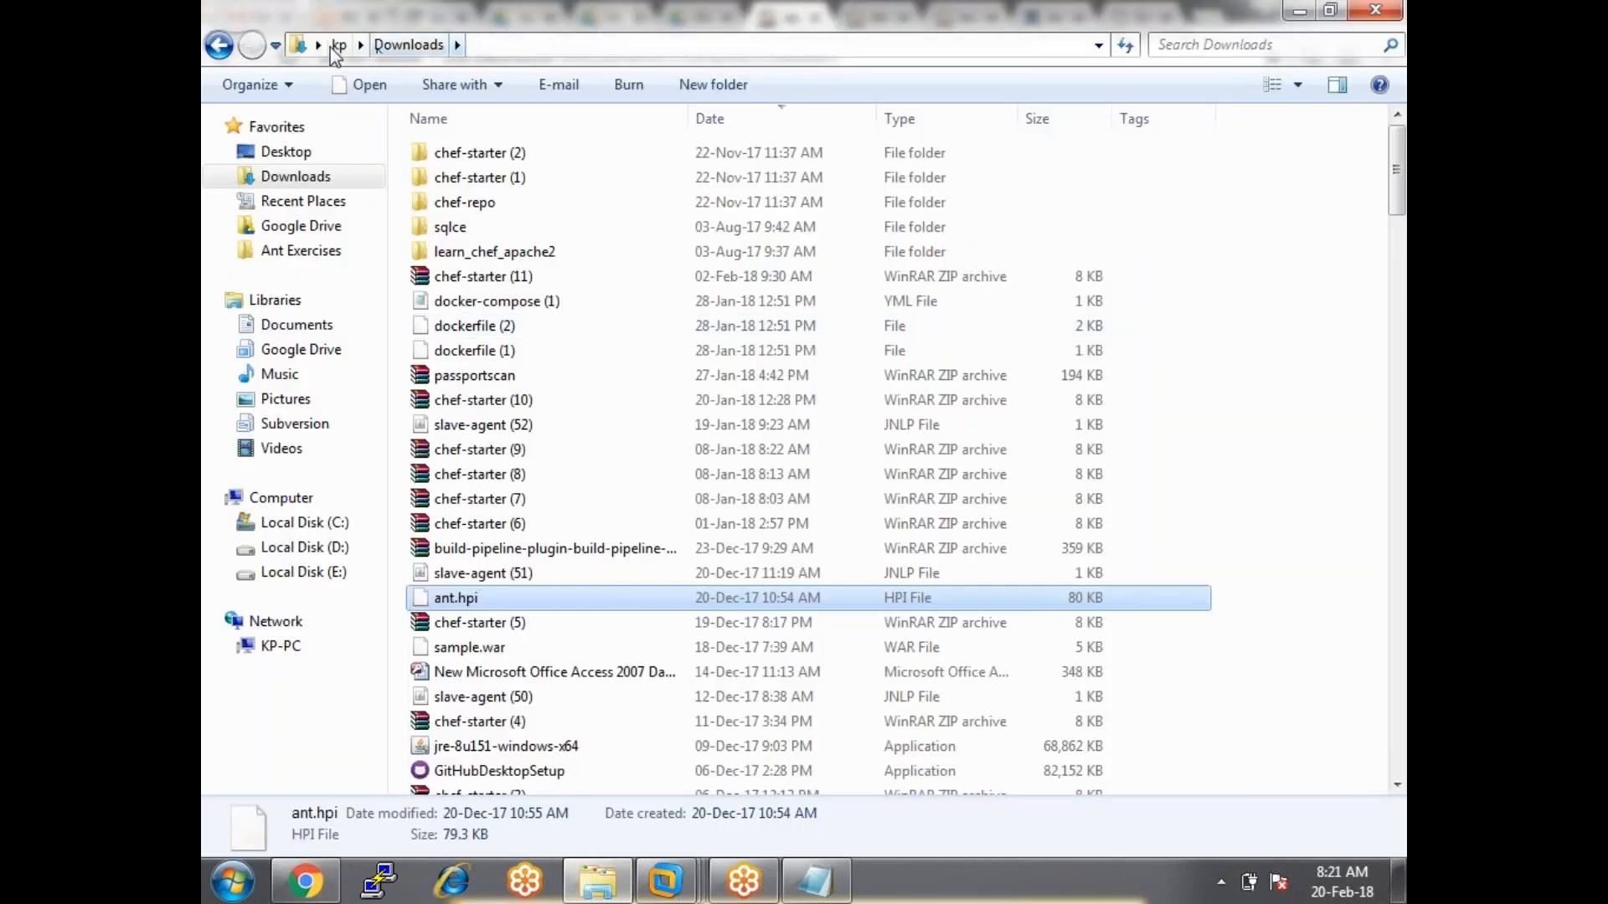
Navigate to D:\Devops-capital info\7am_batch in Windows Explorer.
left_click(305, 548)
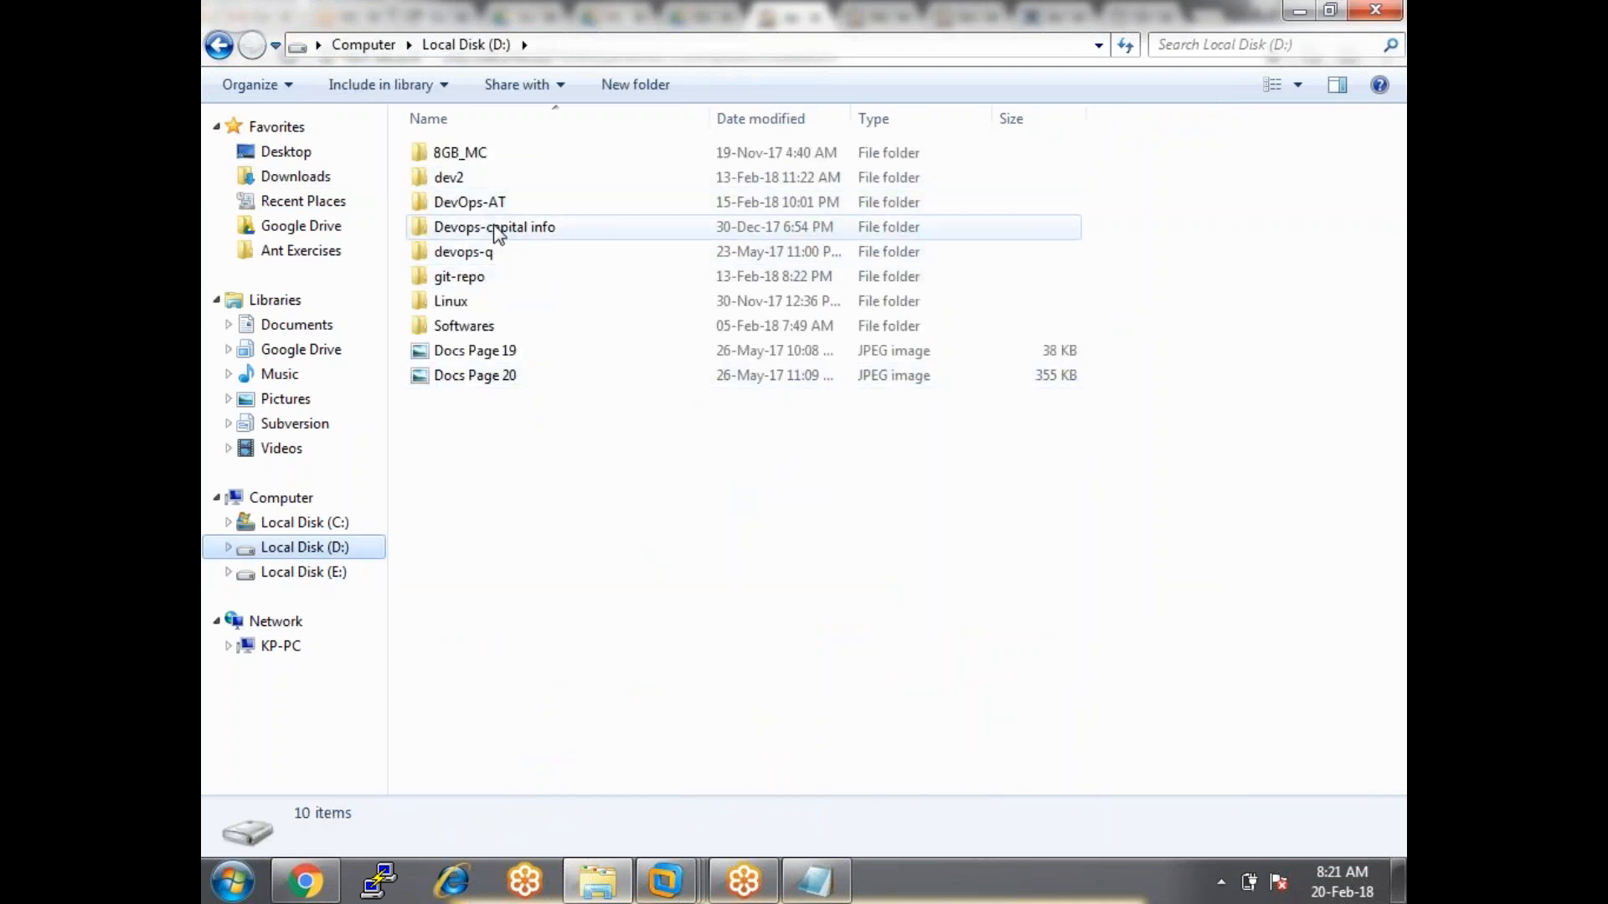
left_click(498, 233)
double_click(498, 233)
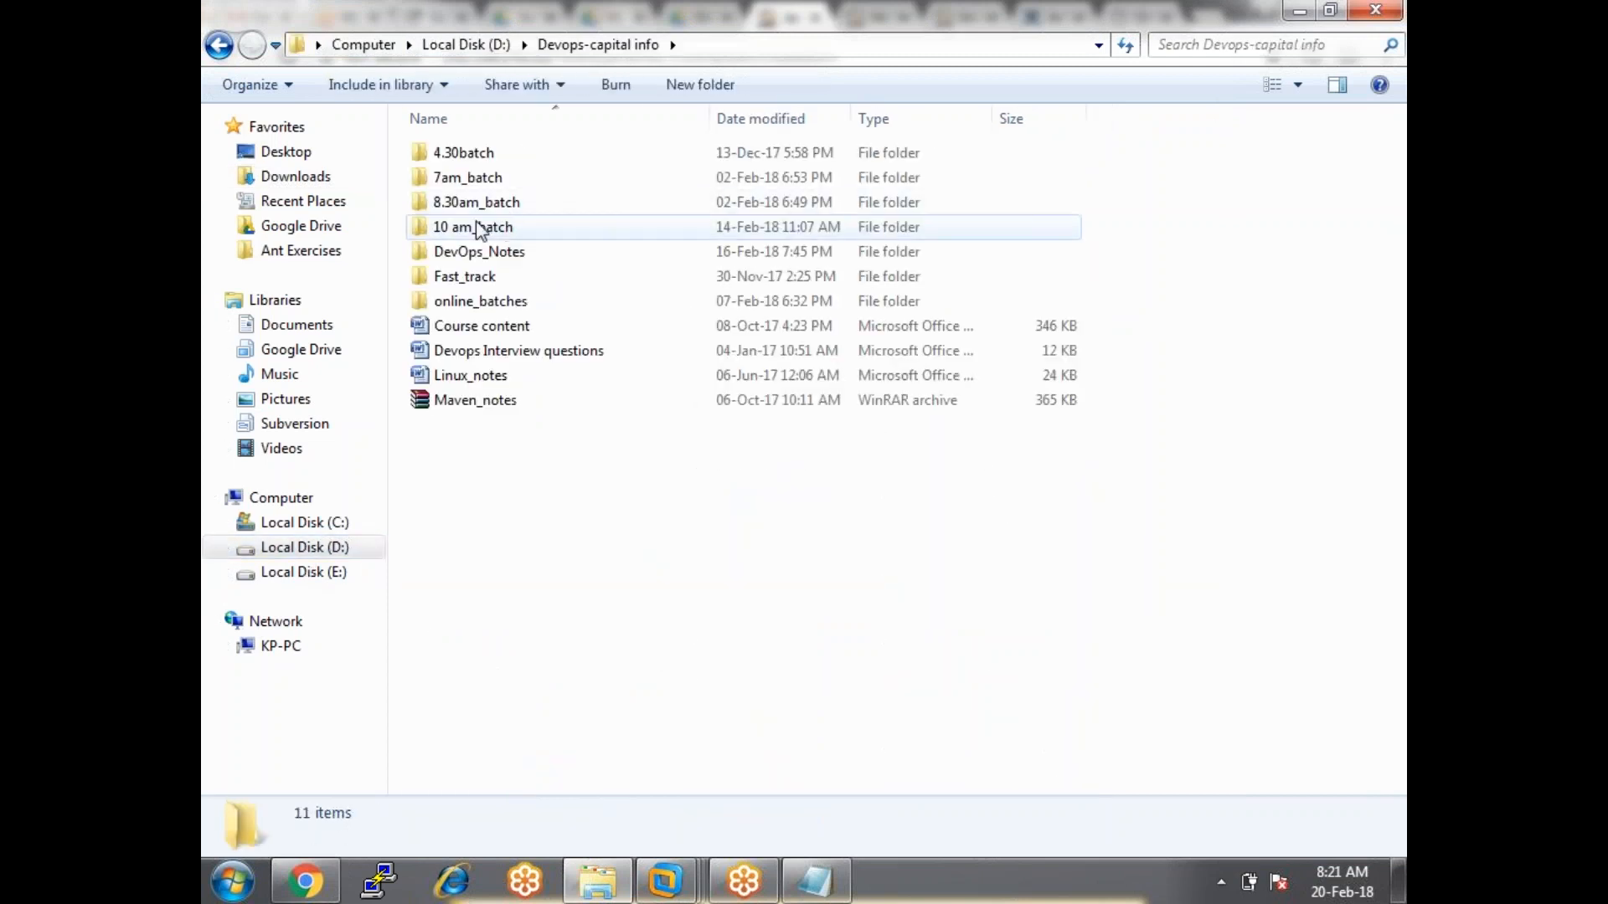
double_click(483, 177)
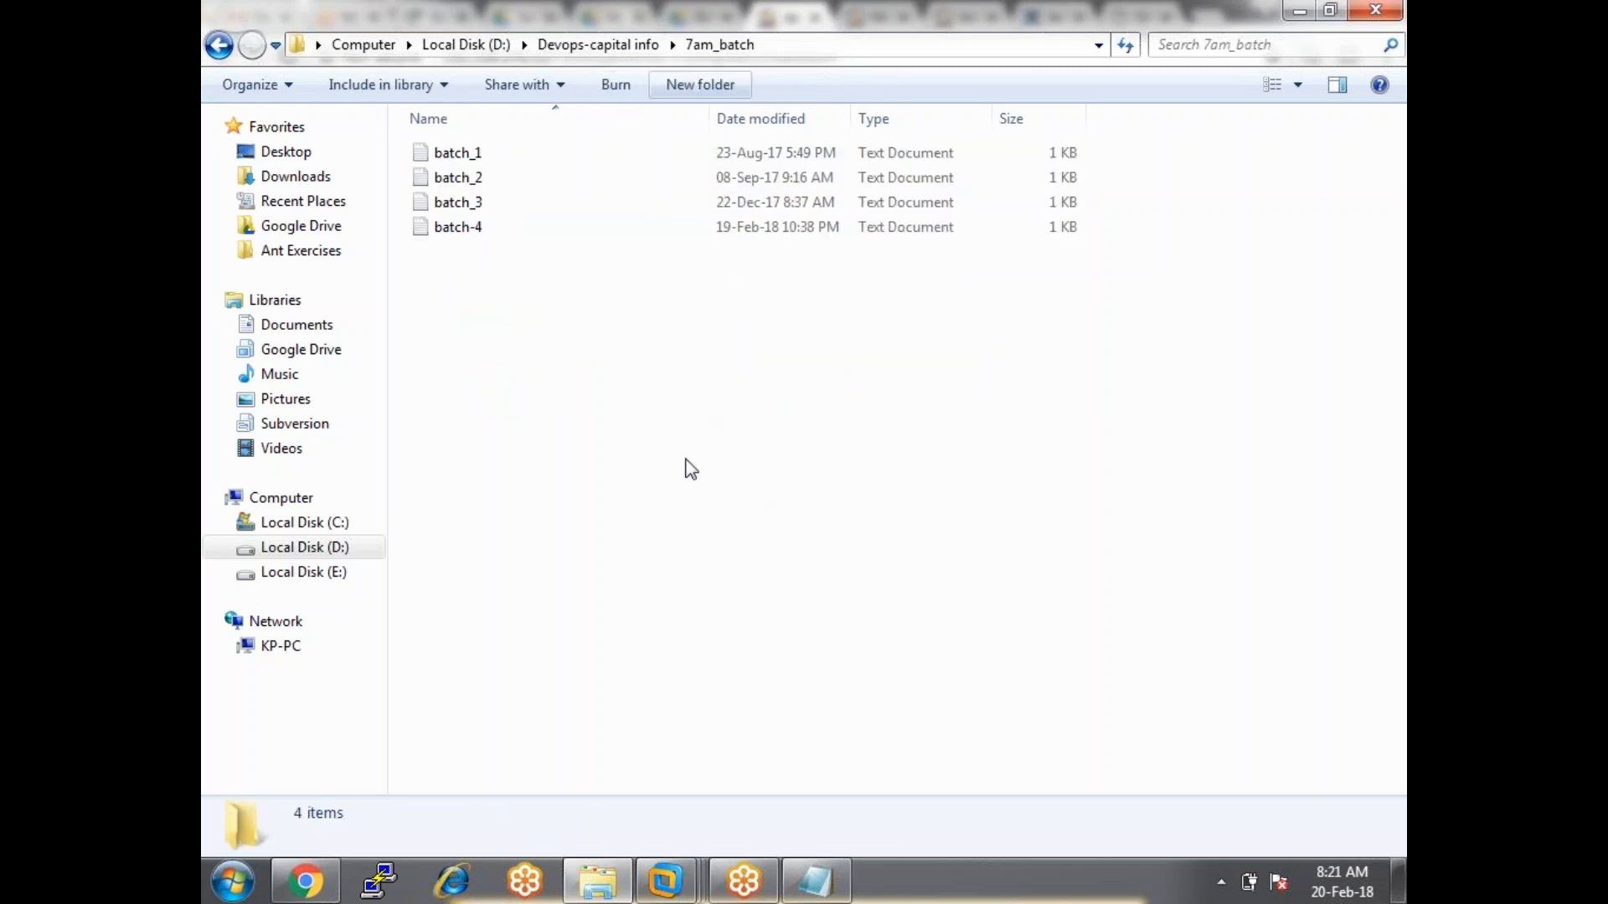
Create a folder named jenkins-home, open it, and copy its full path.
key("ctrl+shift+n")
type("j")
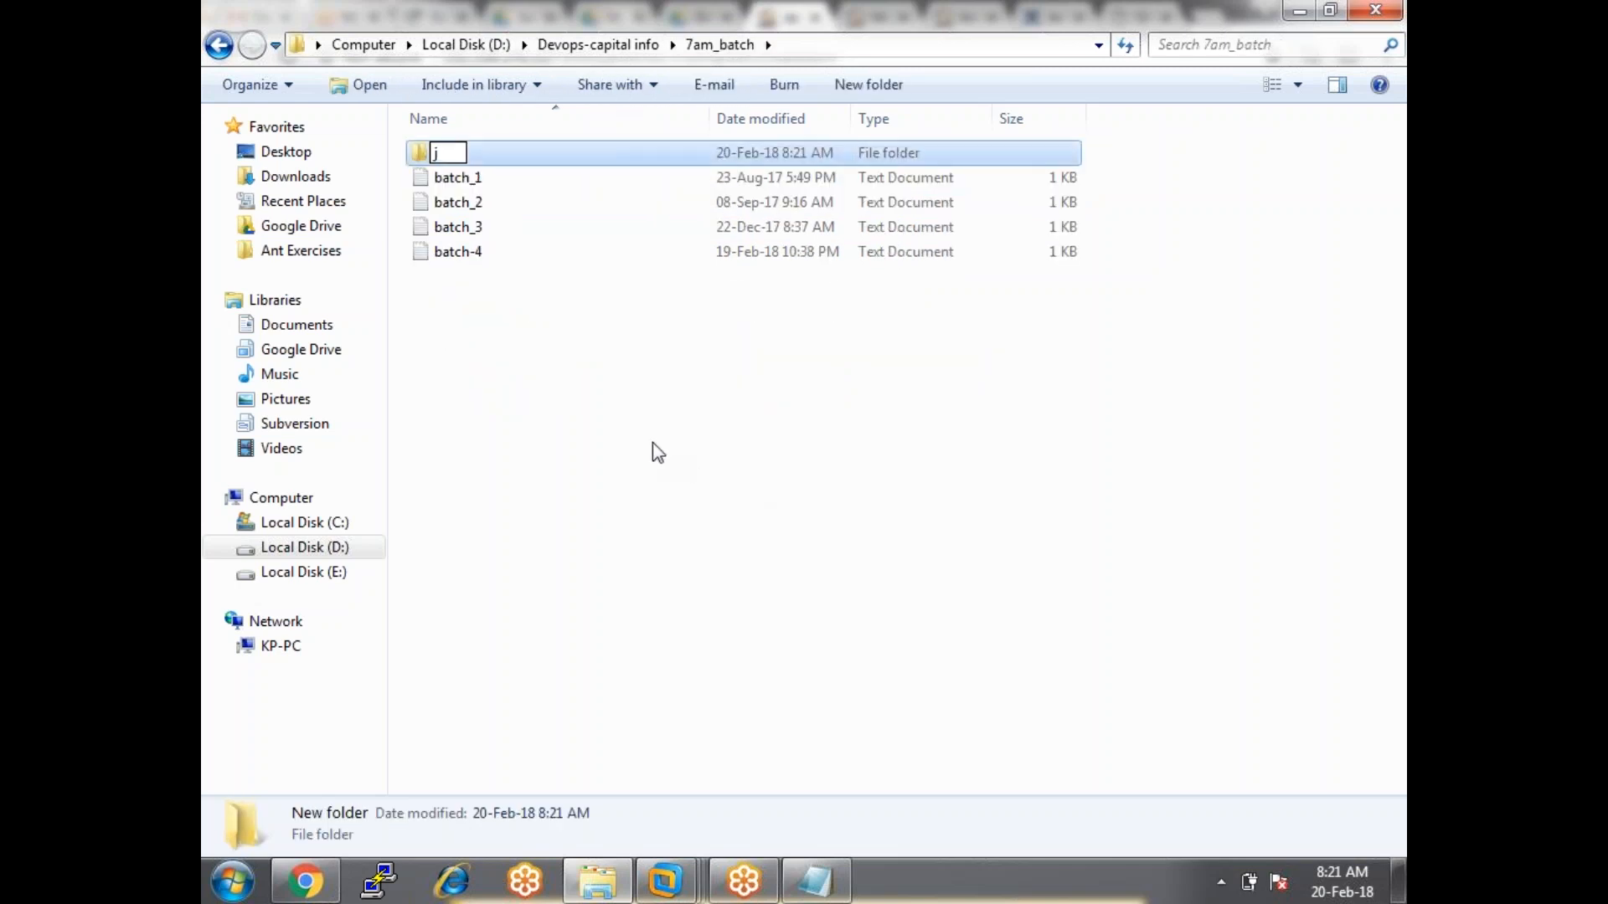
key("Return")
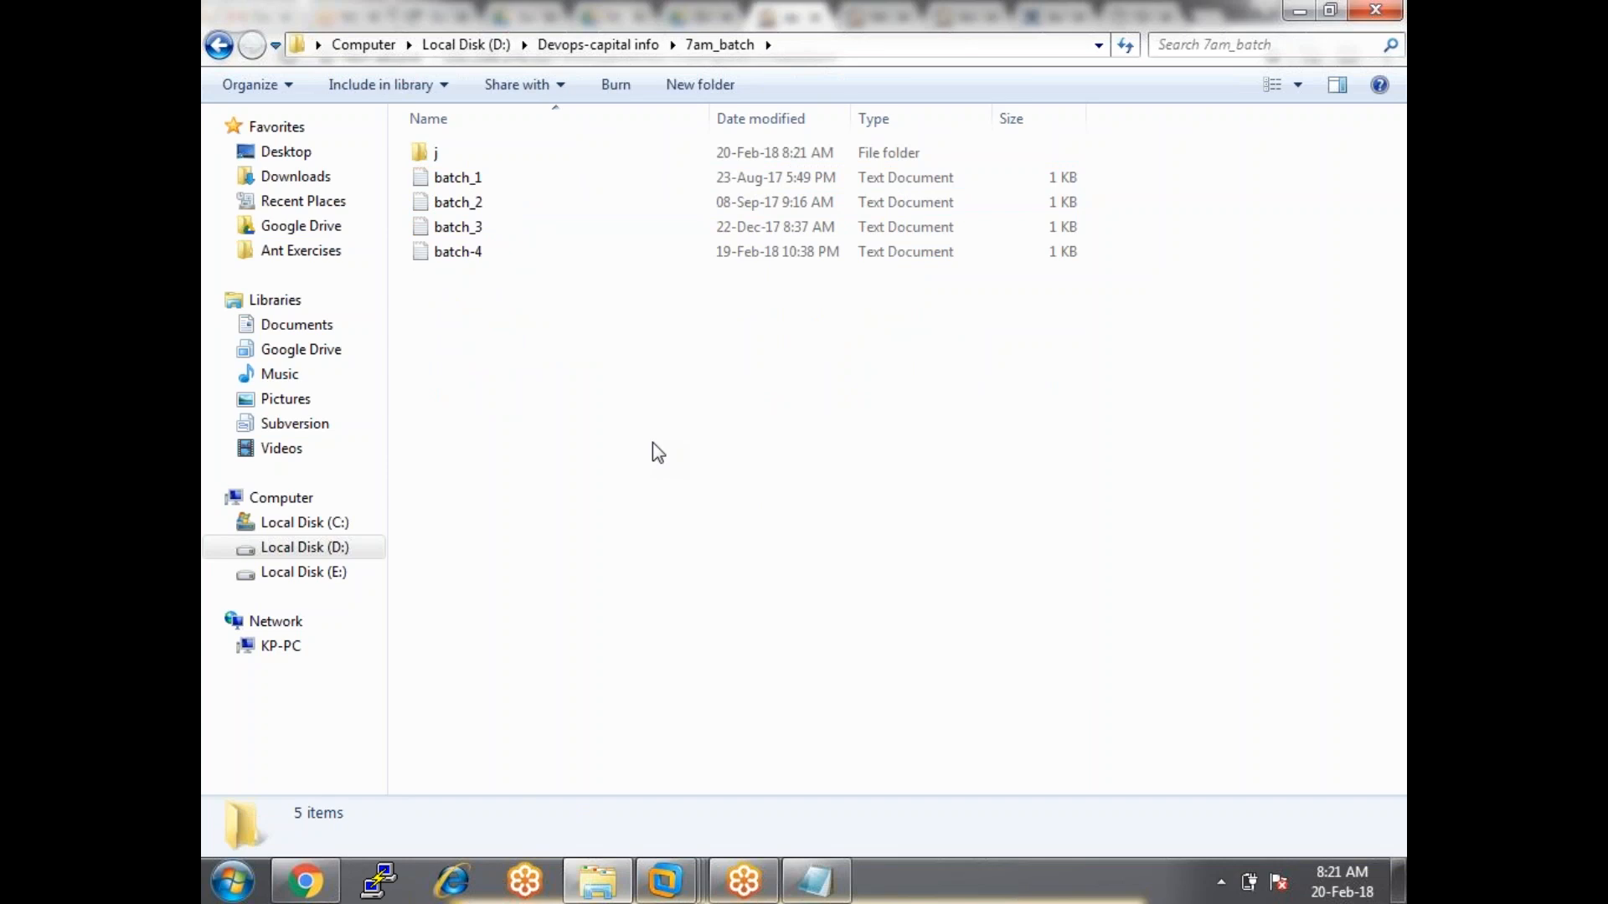
left_click(479, 162)
key("F2")
type("jenkins")
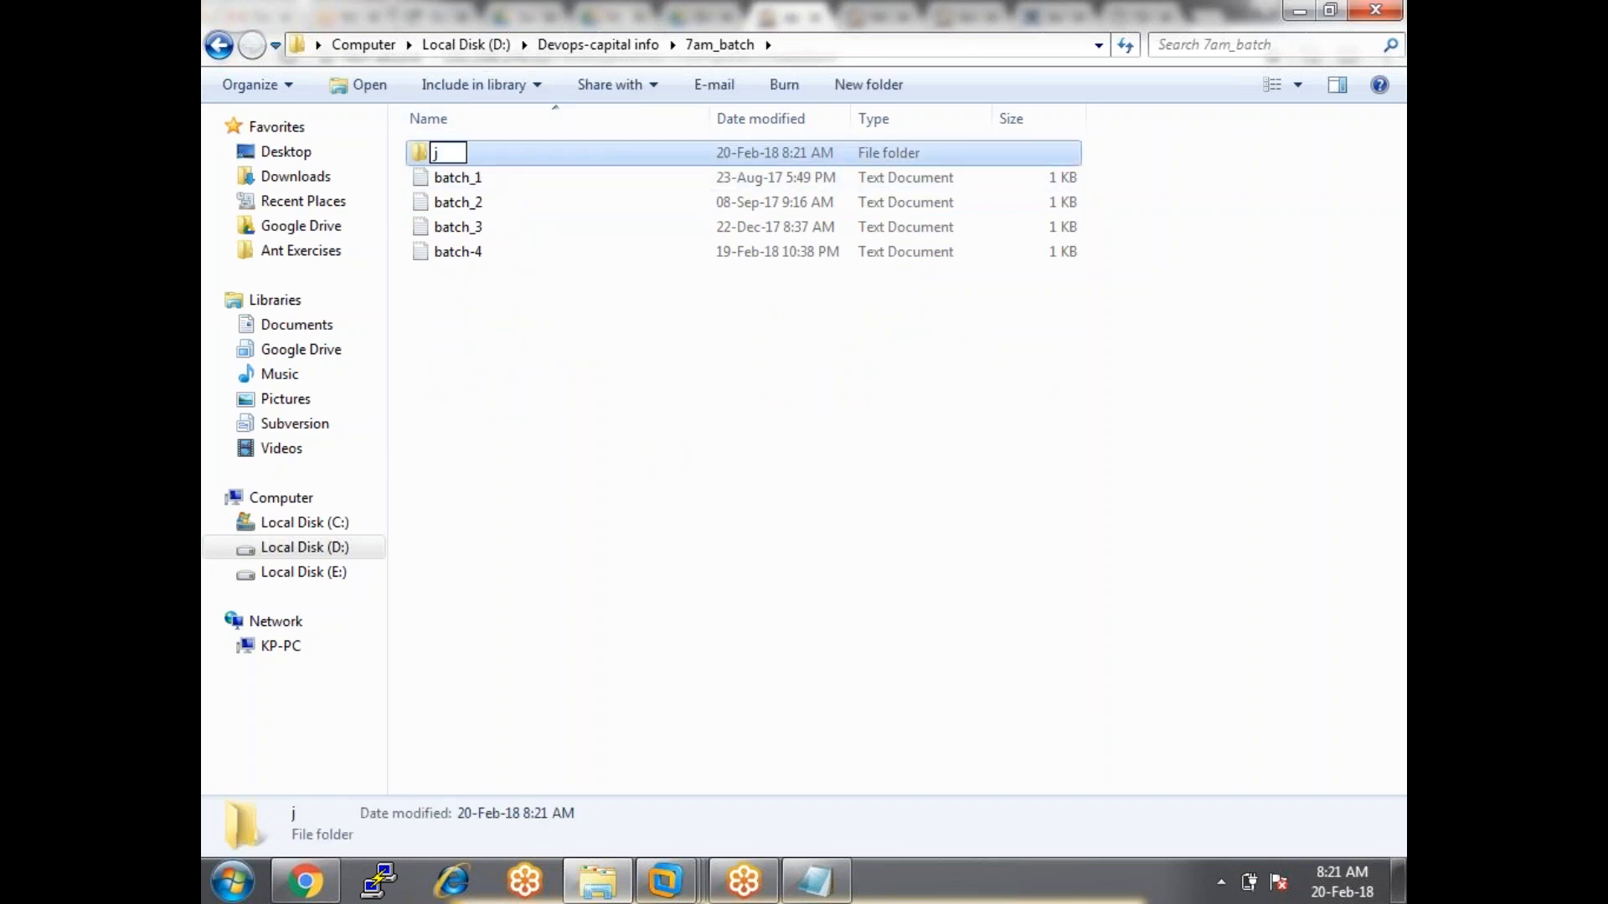
type("-home")
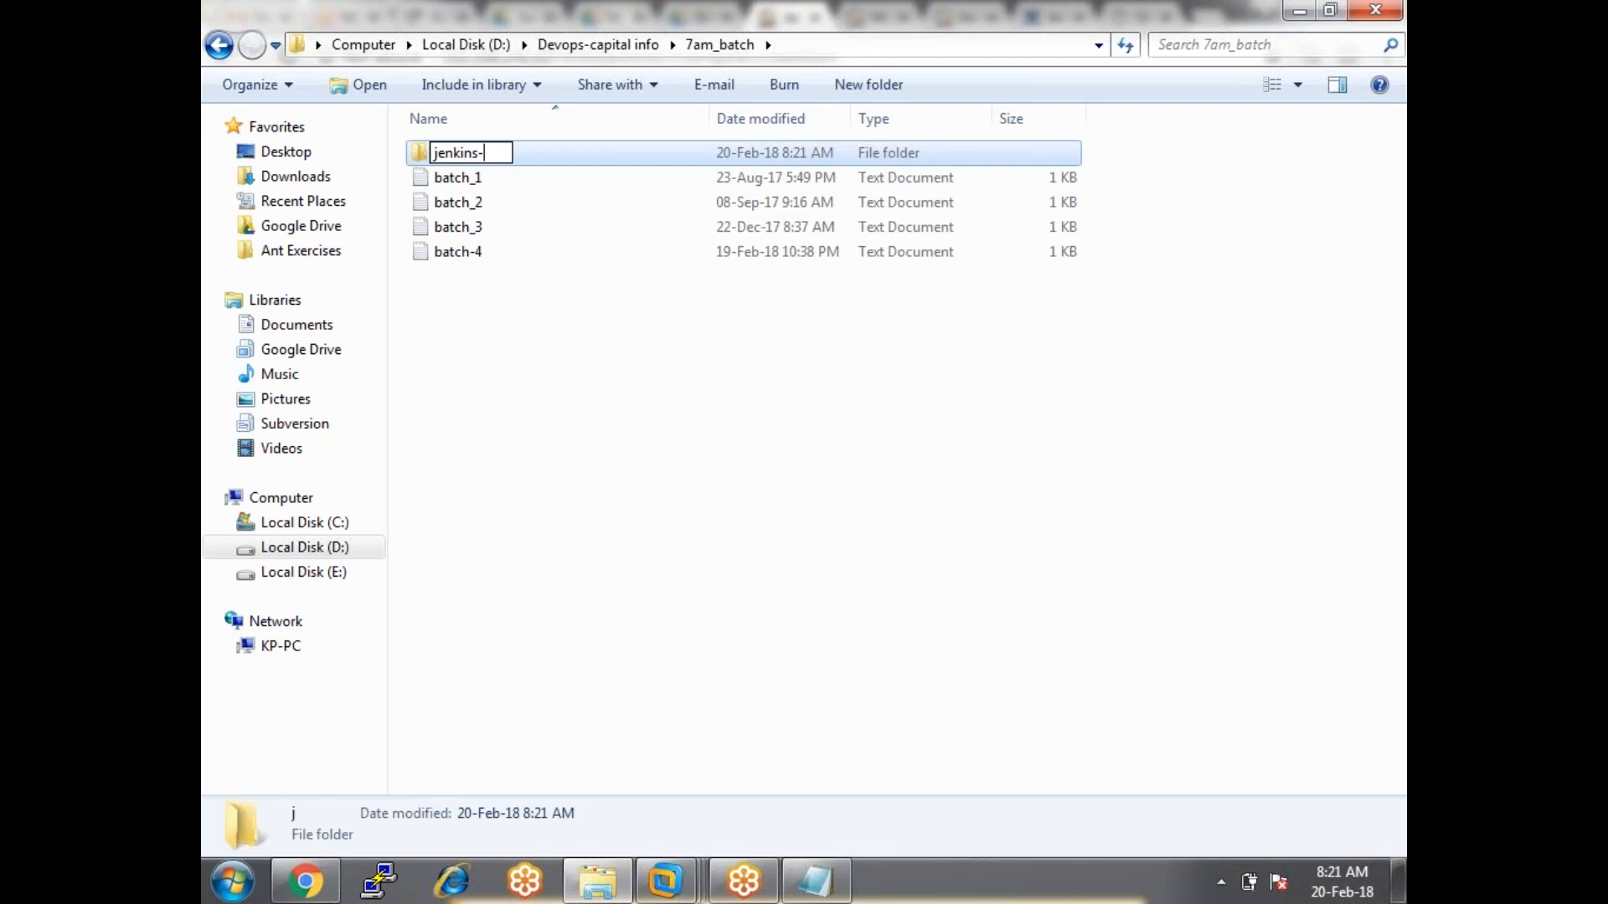
key("Return")
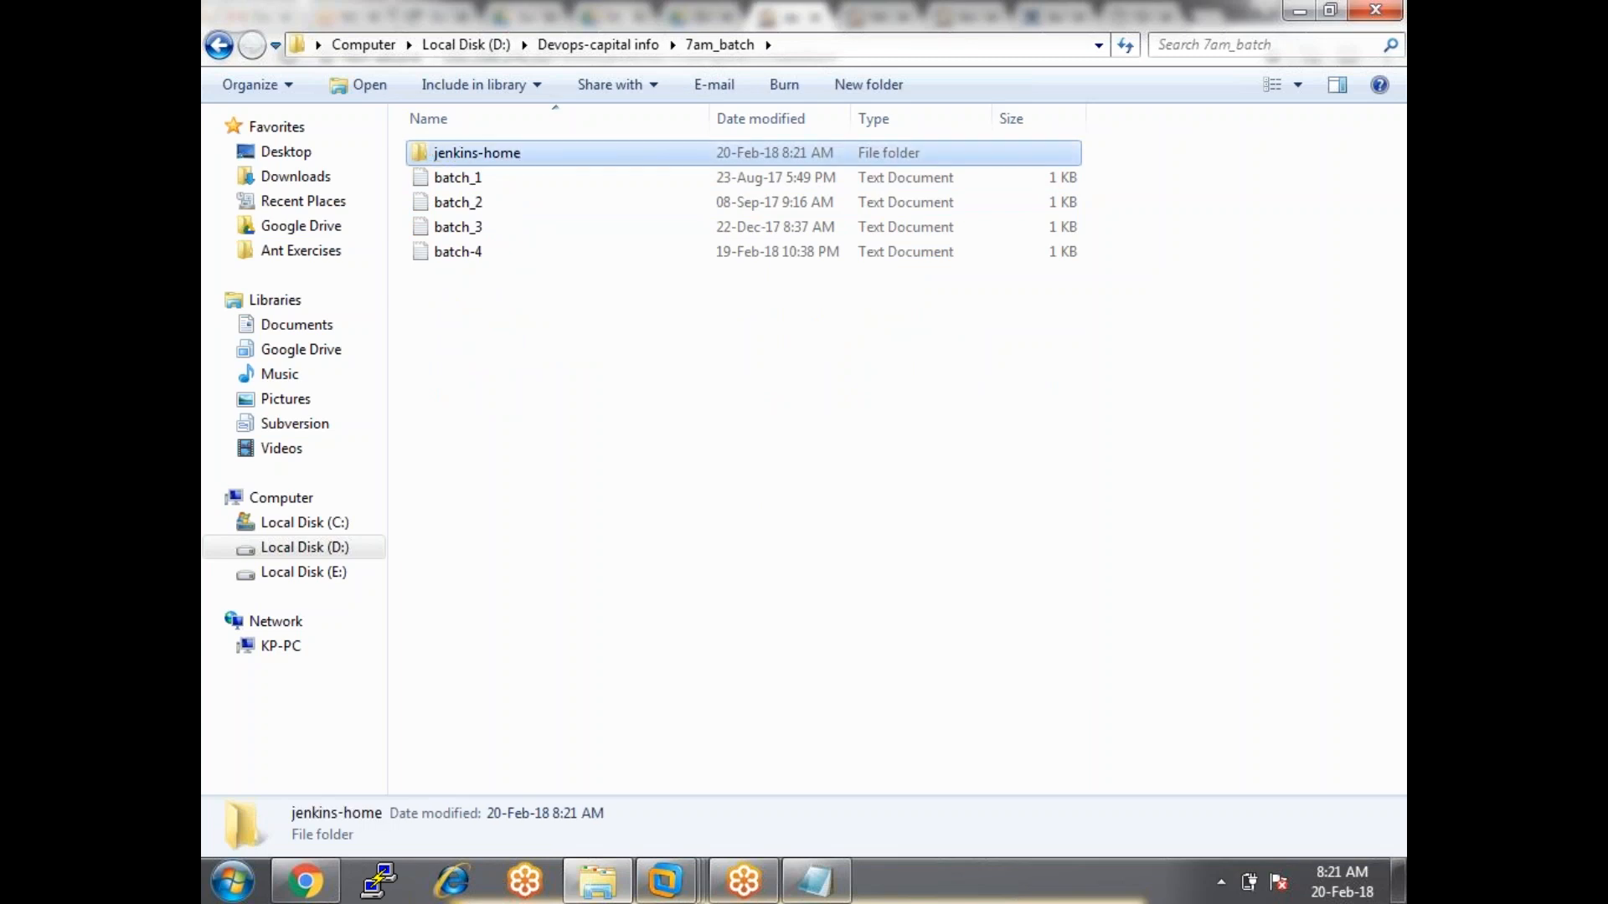
key("Return")
left_click(997, 51)
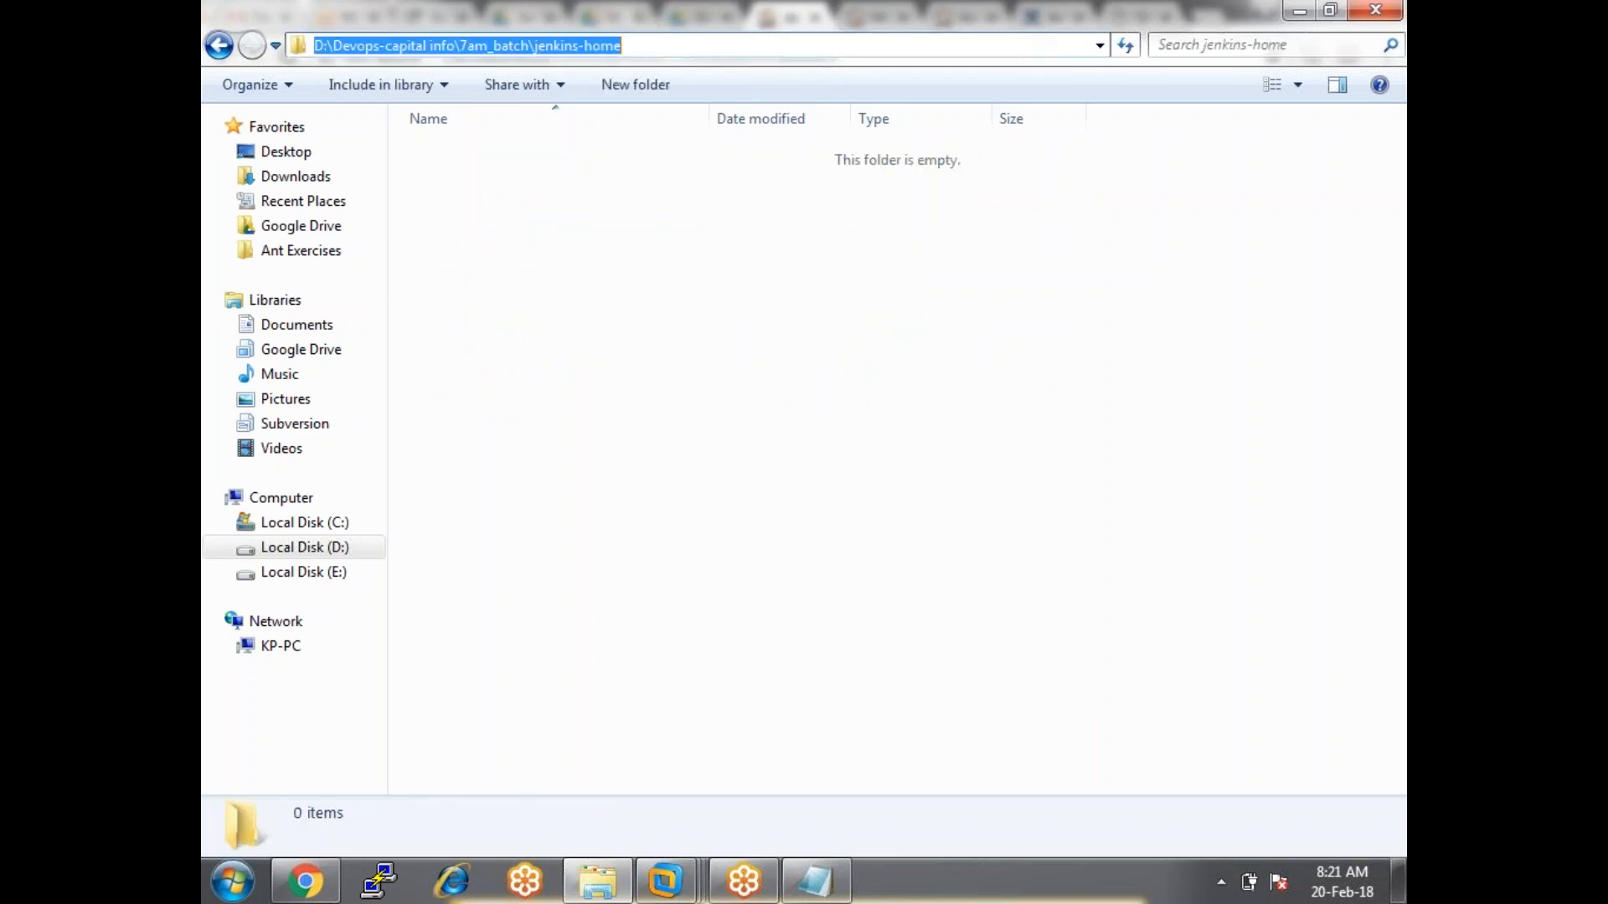
key("ctrl+c")
Paste D:\Devops-capital info\7am_batch\jenkins-home as Remote root directory and add label dev-group.
key("alt+Tab")
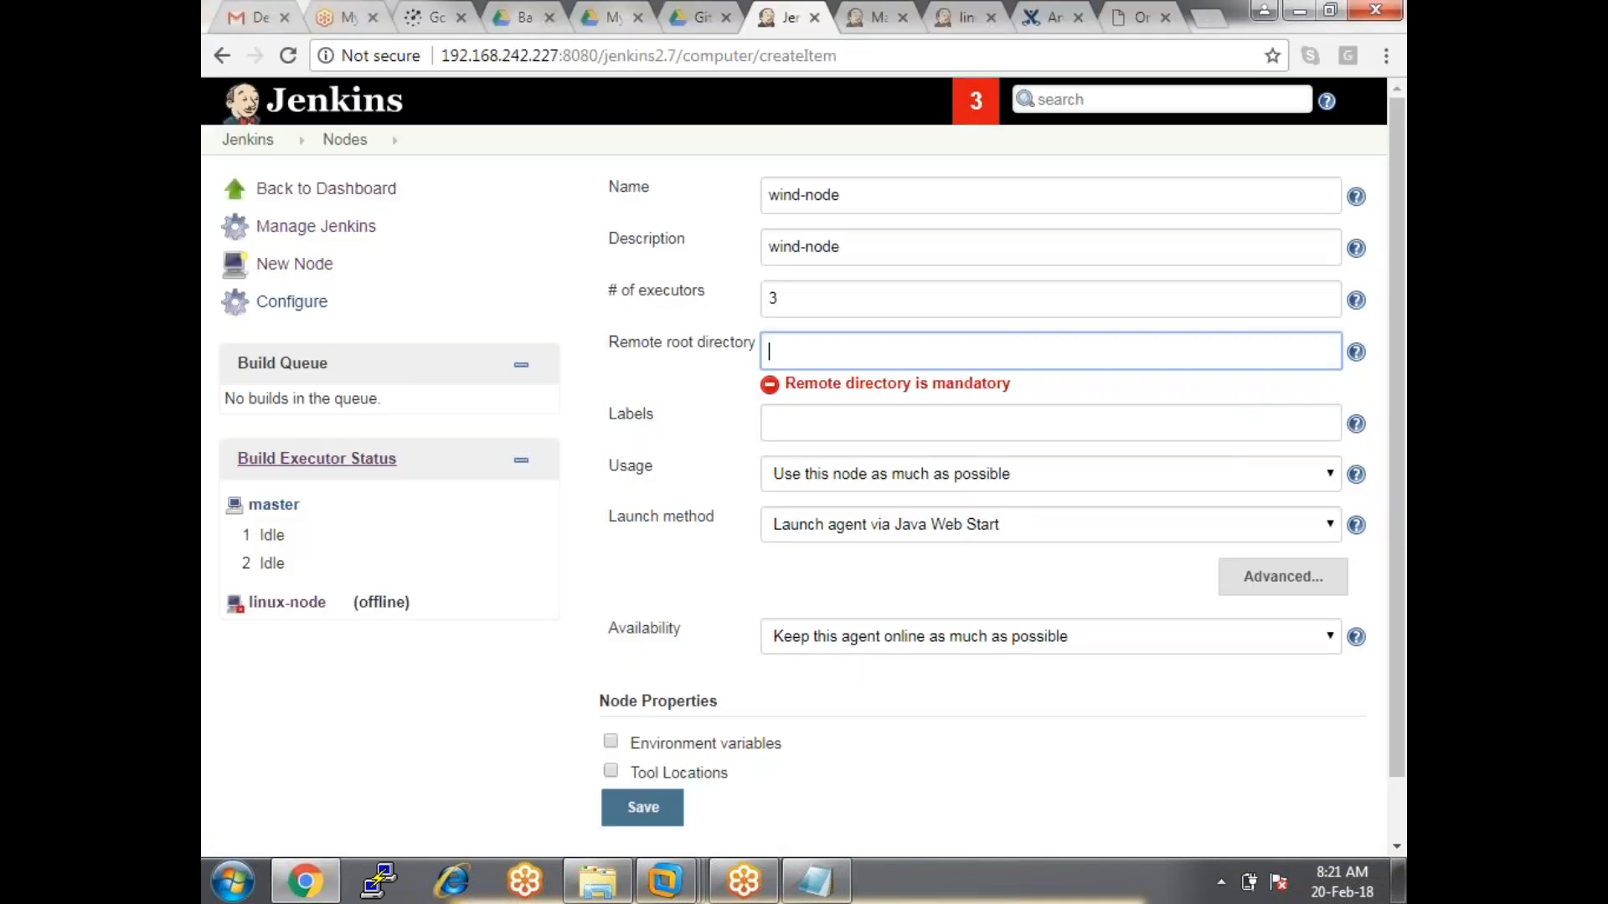
key("ctrl+v")
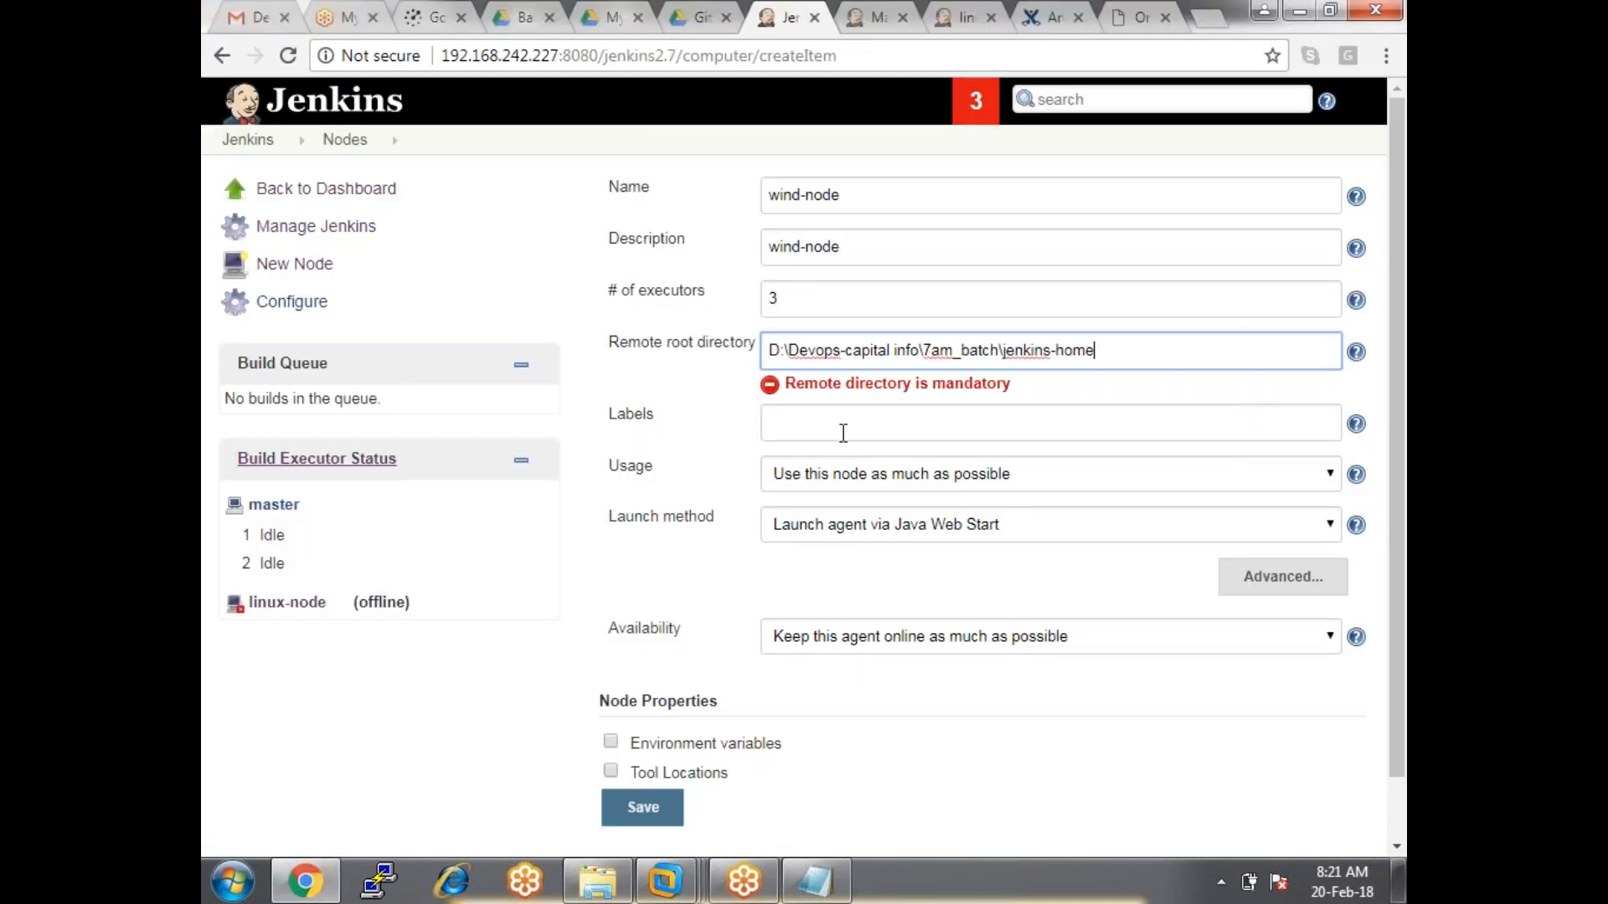
left_click(839, 434)
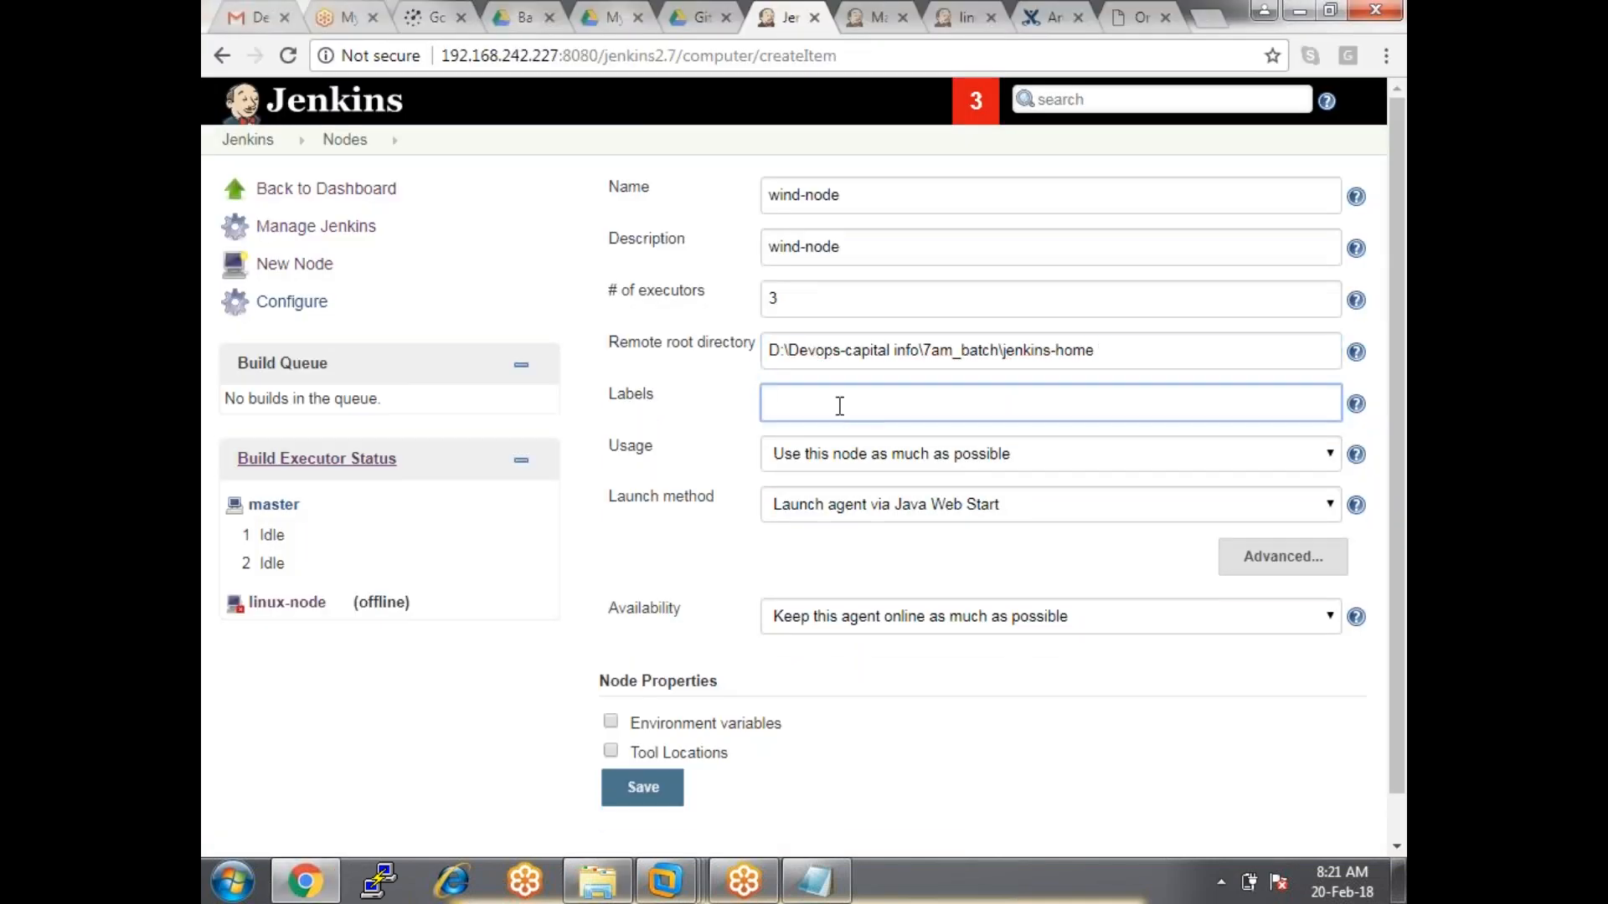
type("dev-")
type("group")
Check linux-node's label in the Manage Nodes list.
left_click(875, 18)
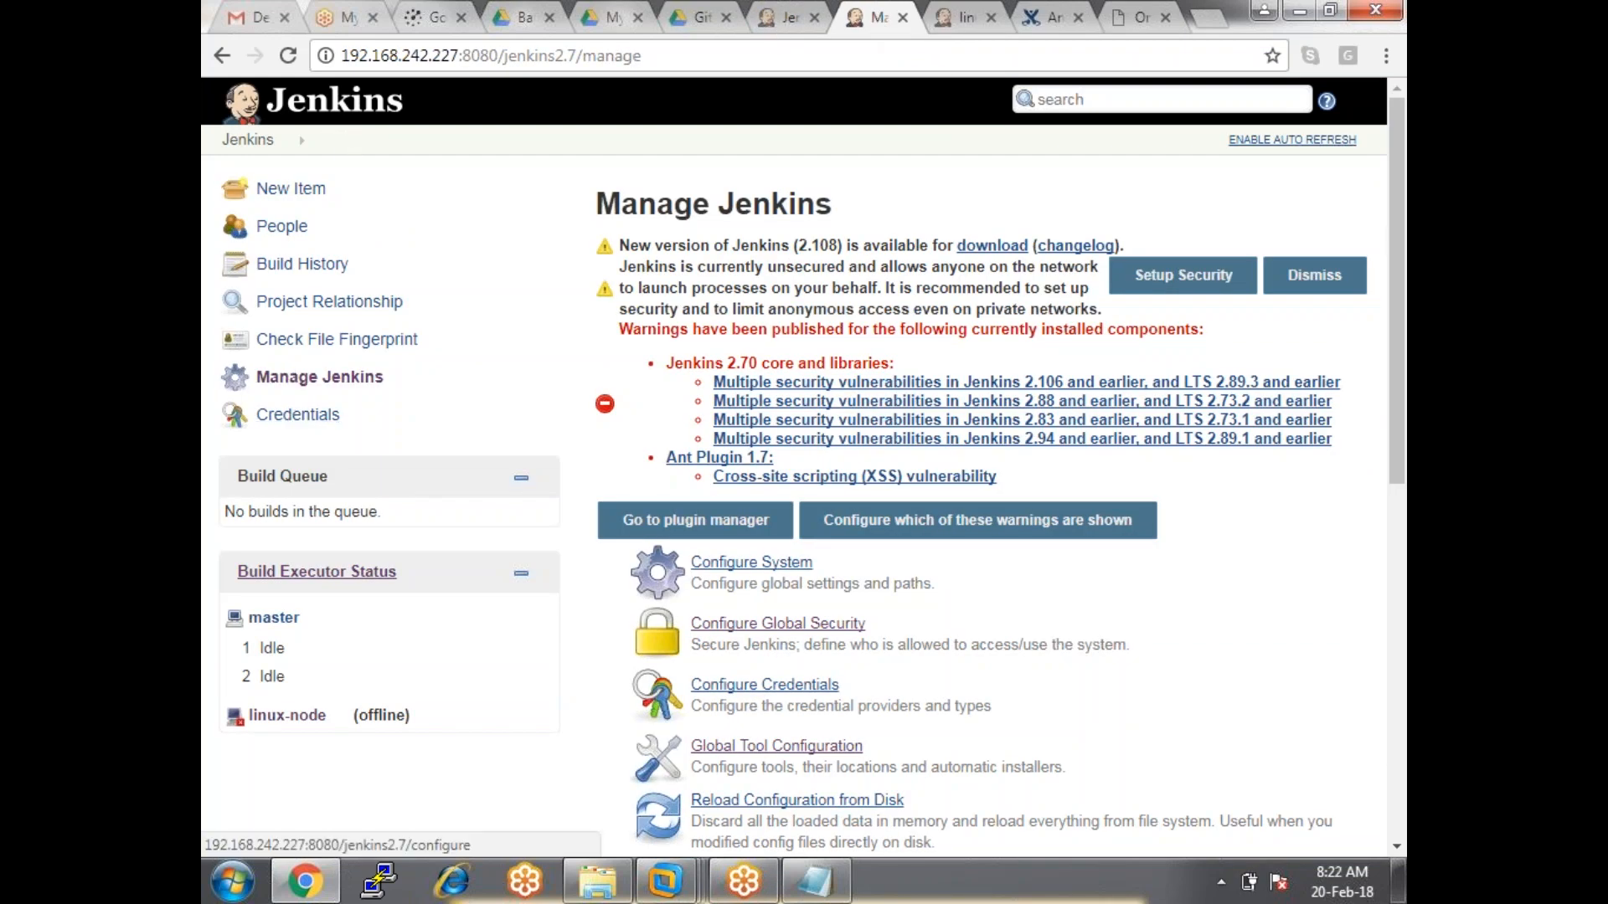
scroll(707, 599, "down", 7)
left_click(711, 664)
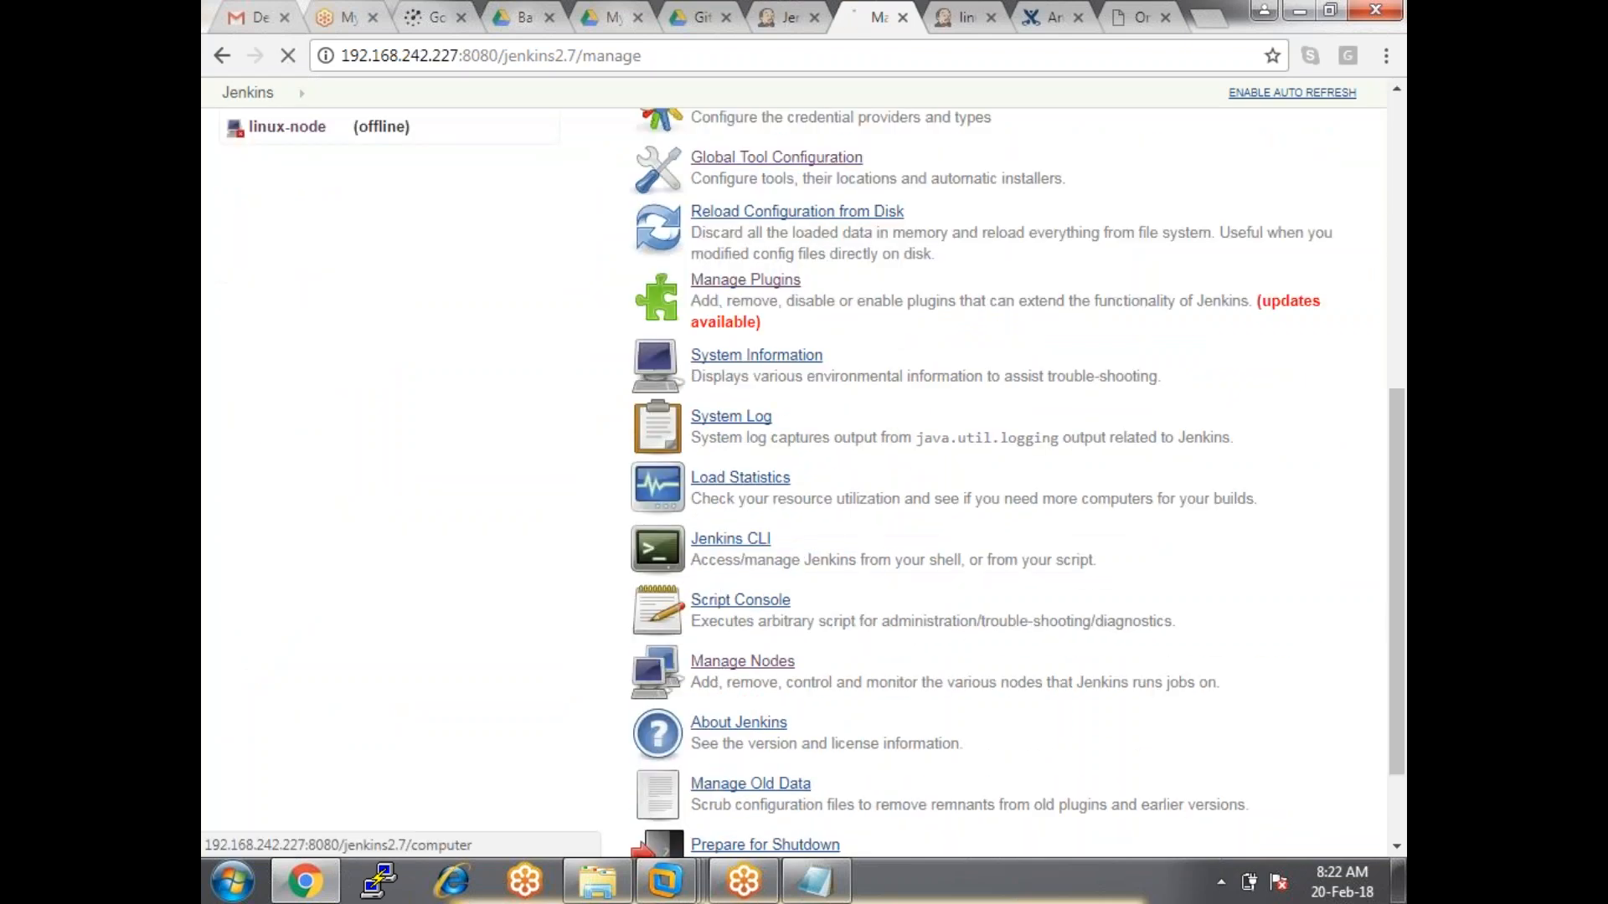
left_click(690, 237)
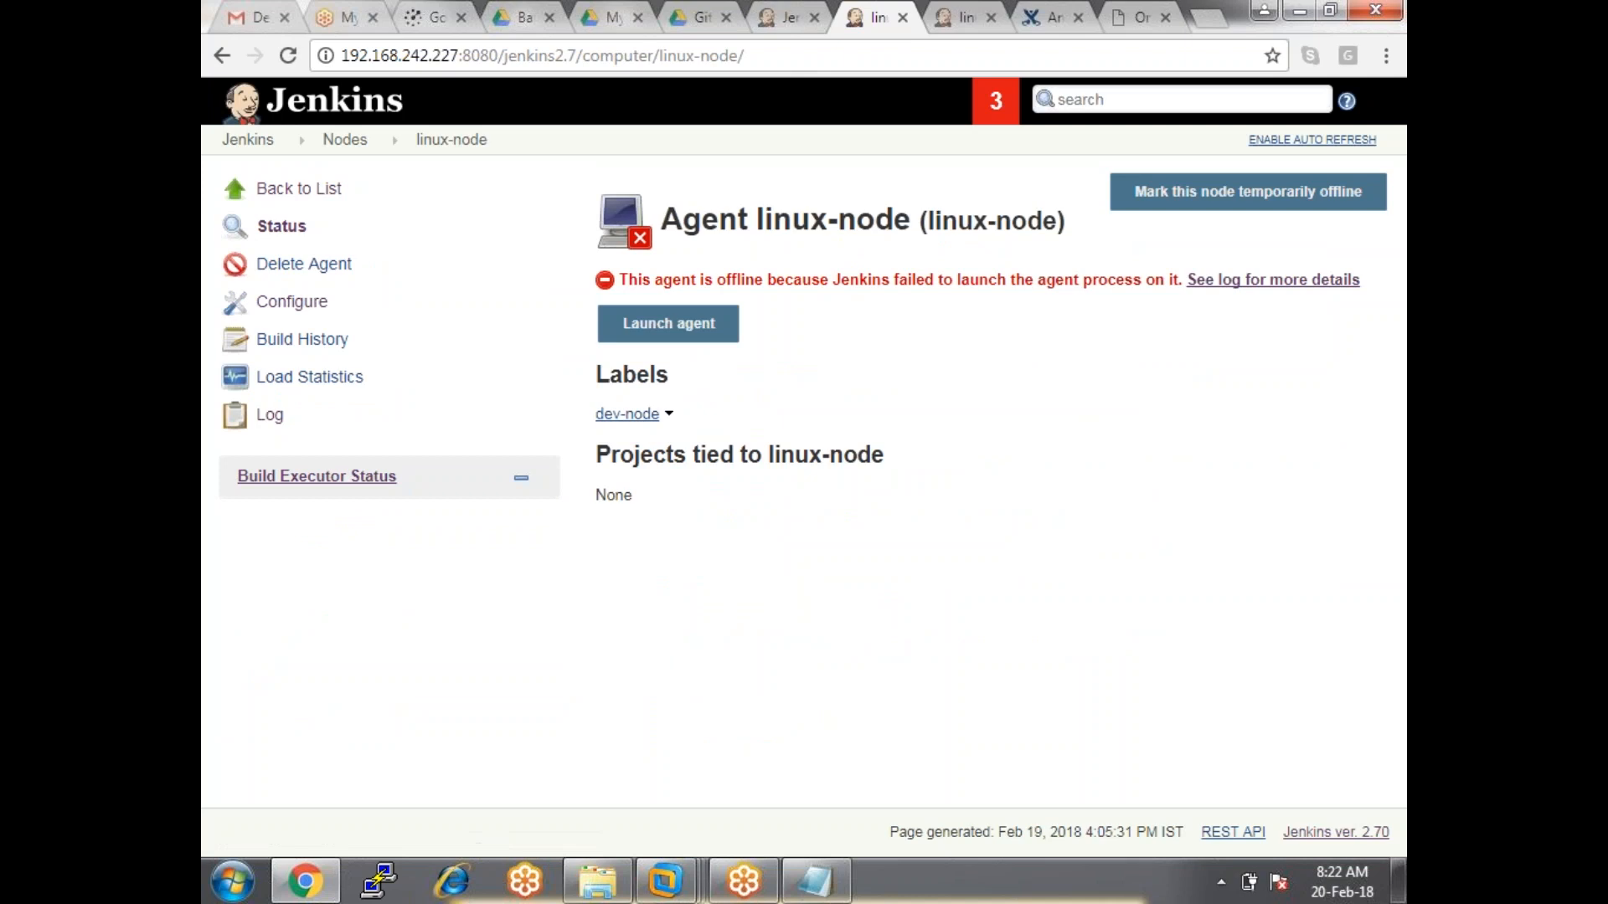
Change wind-node's label to dev-node and save the agent.
left_click(780, 18)
key("BackSpace")
key("BackSpace")
key("BackSpace")
key("BackSpace")
key("BackSpace")
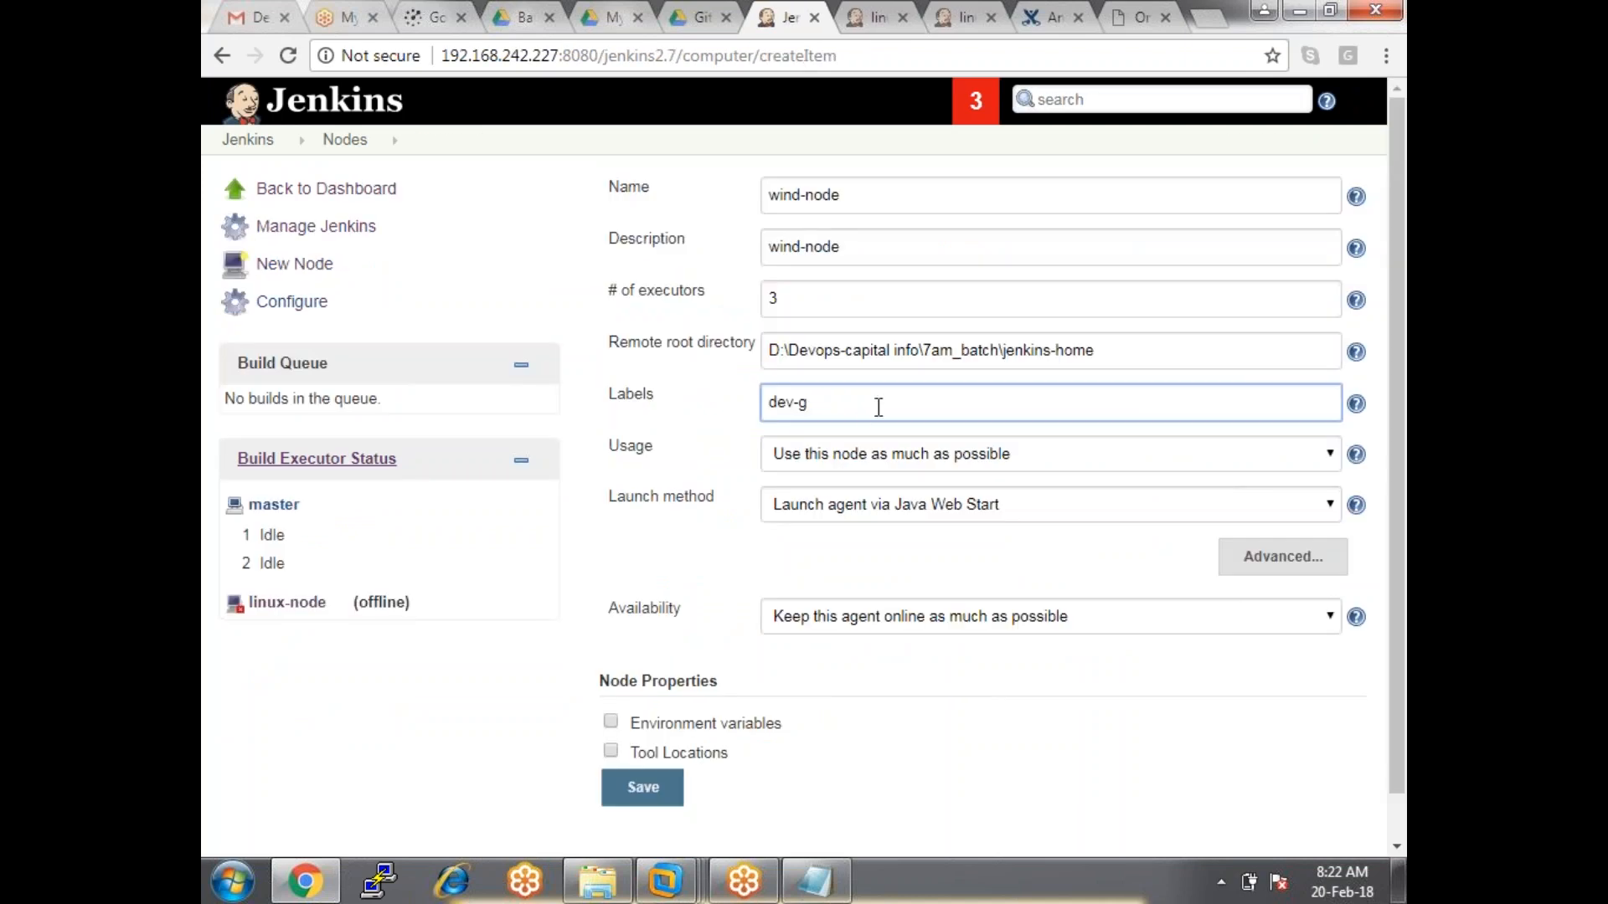
type("node")
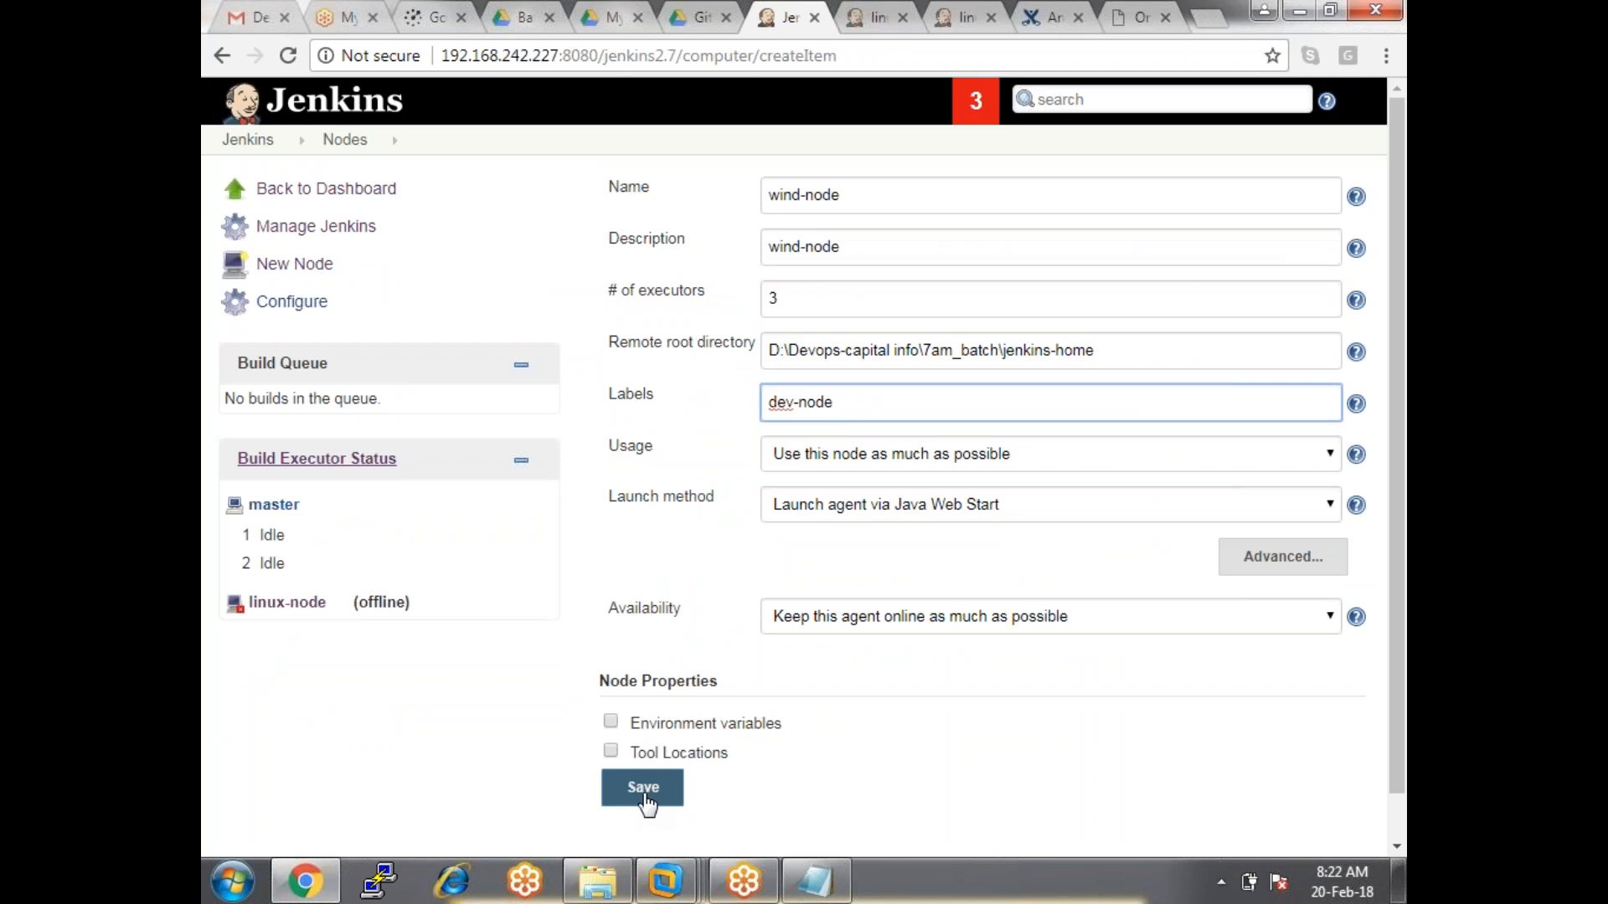
left_click(646, 797)
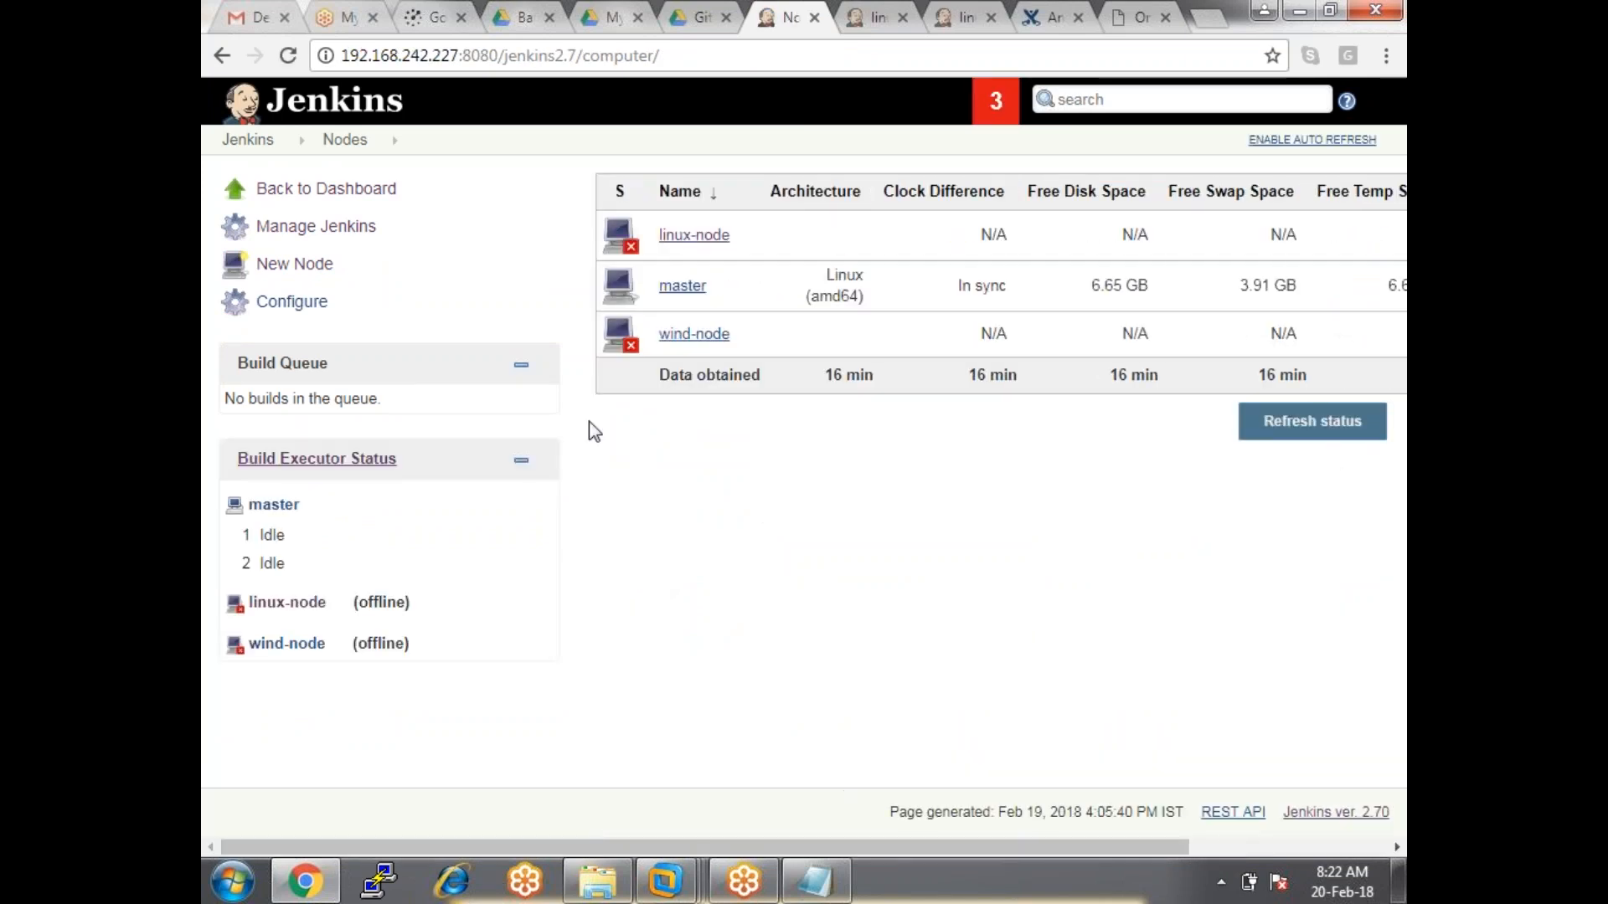
Download wind-node's slave-agent (53).jnlp via Launch, keep it, and open it.
left_click(683, 335)
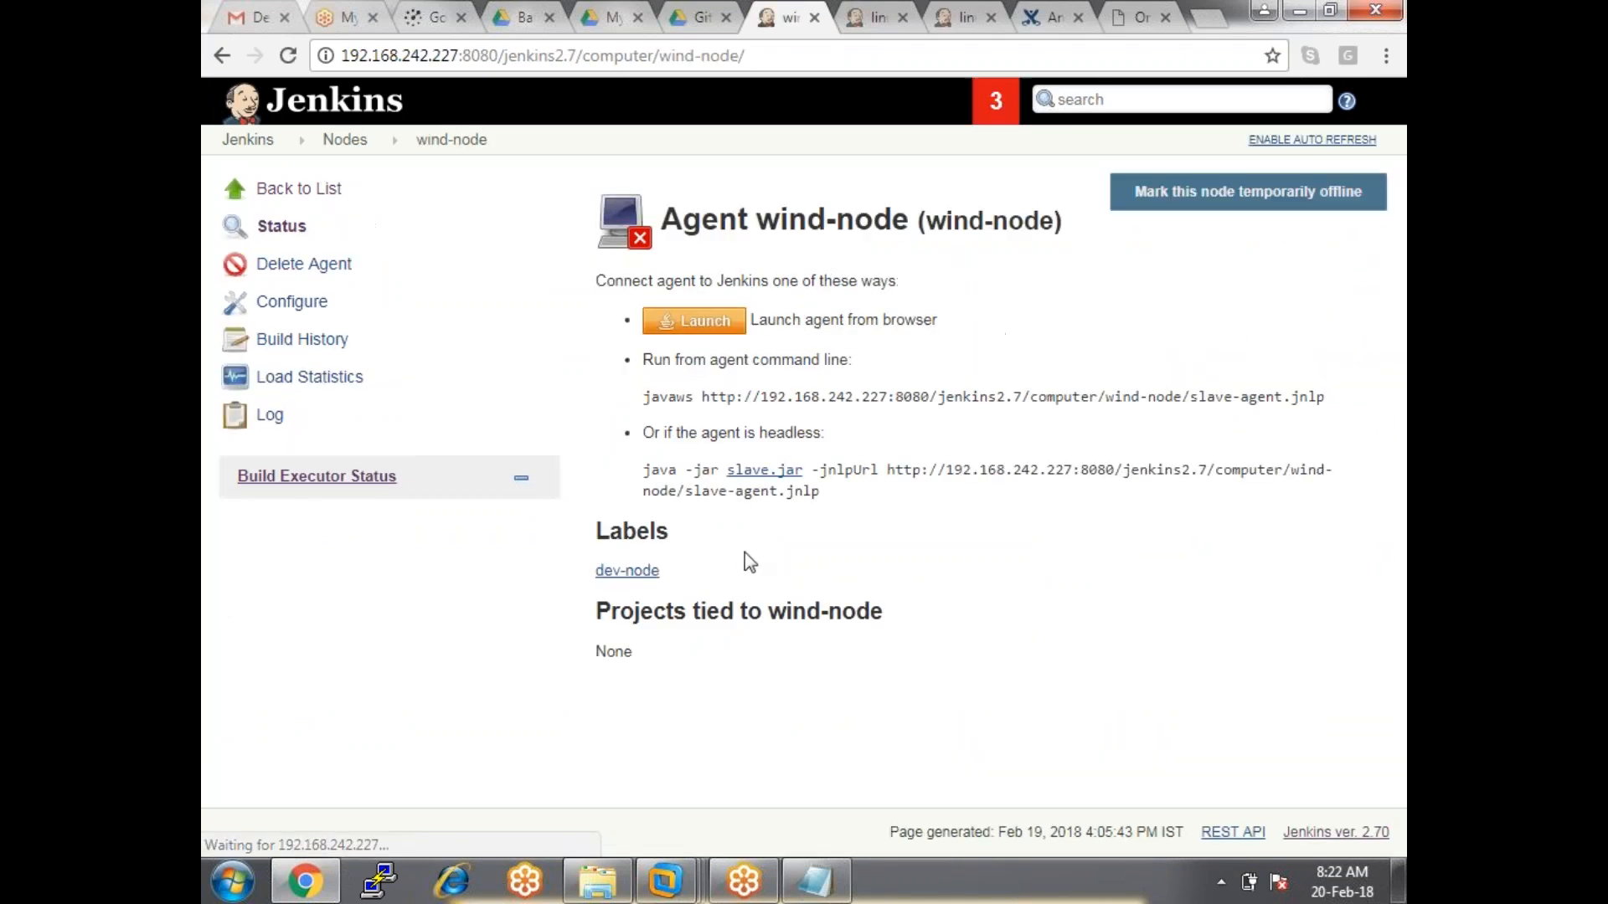
left_click_drag(965, 586, 958, 563)
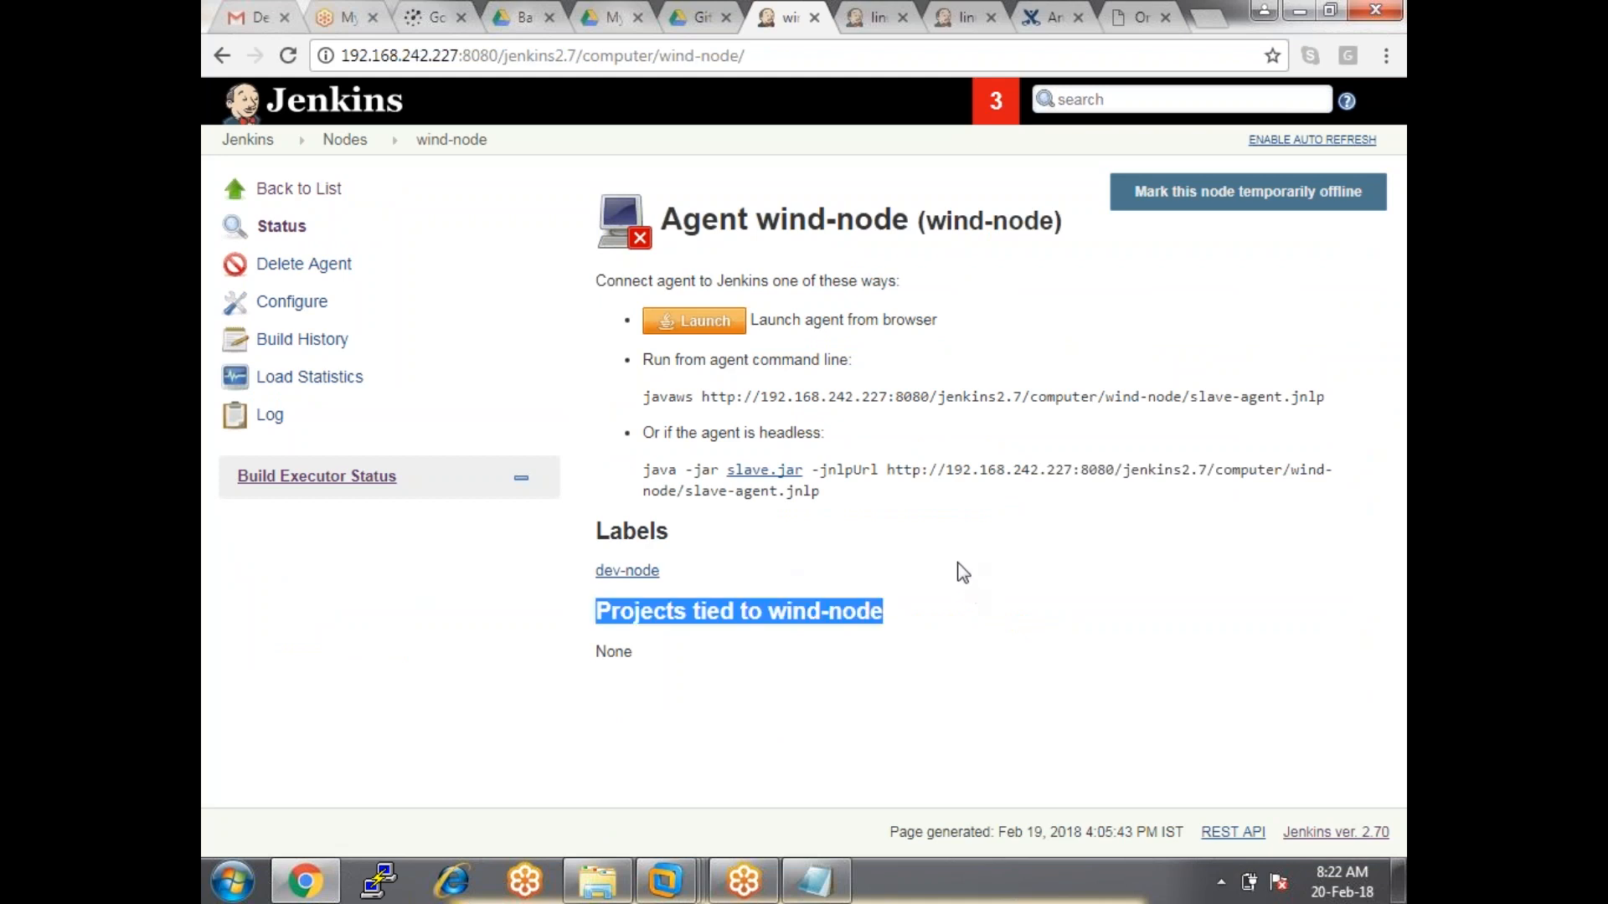
left_click(694, 331)
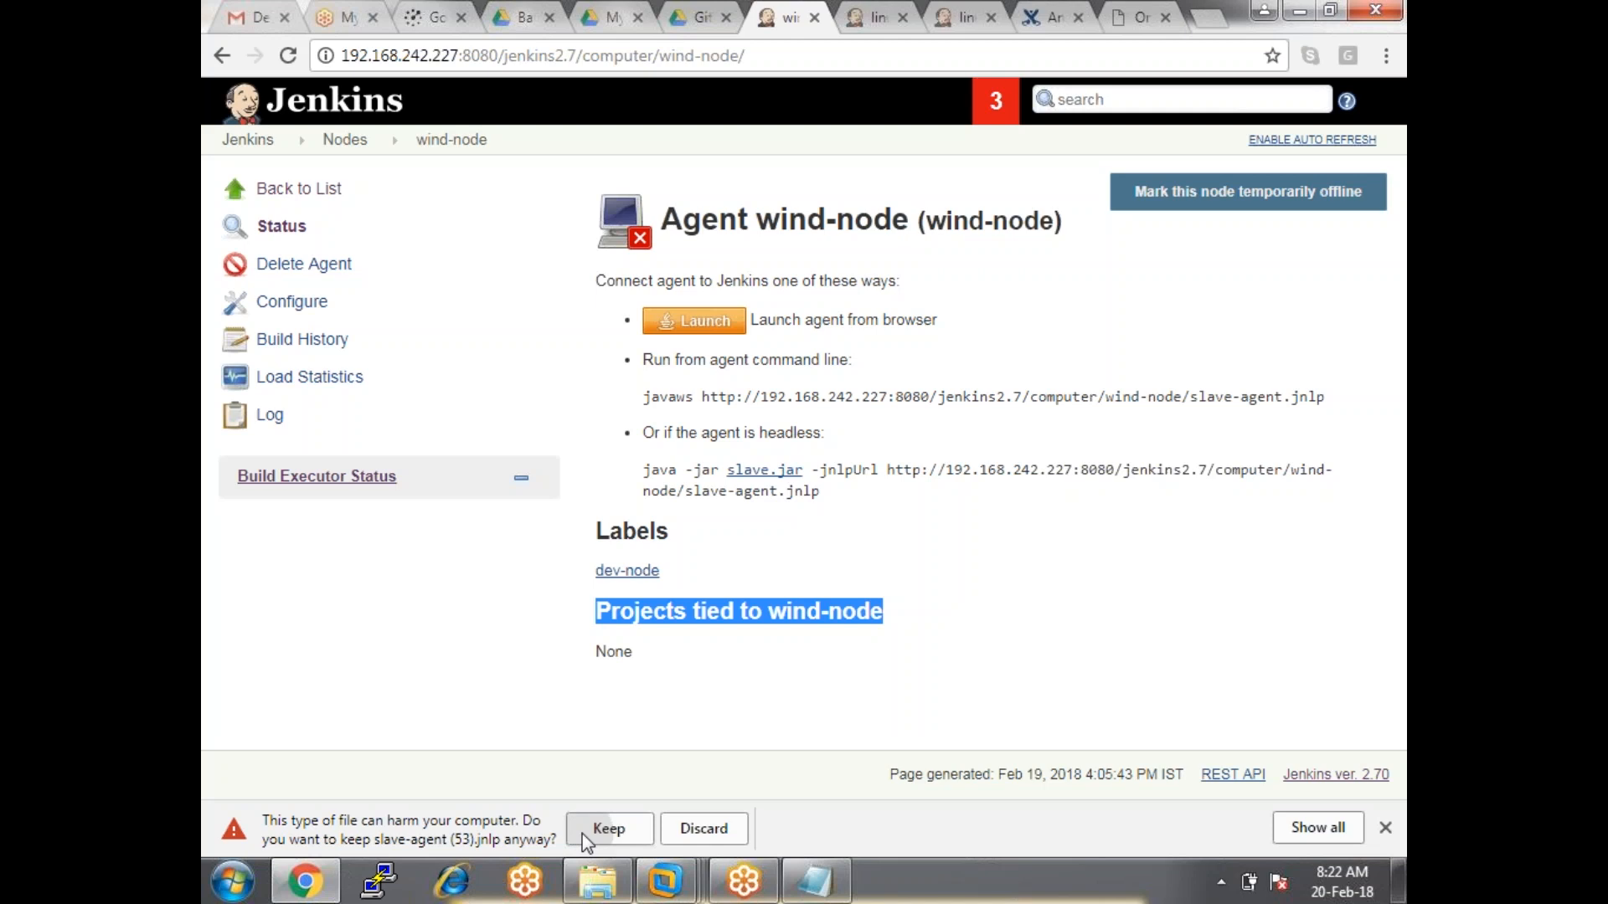
left_click(581, 832)
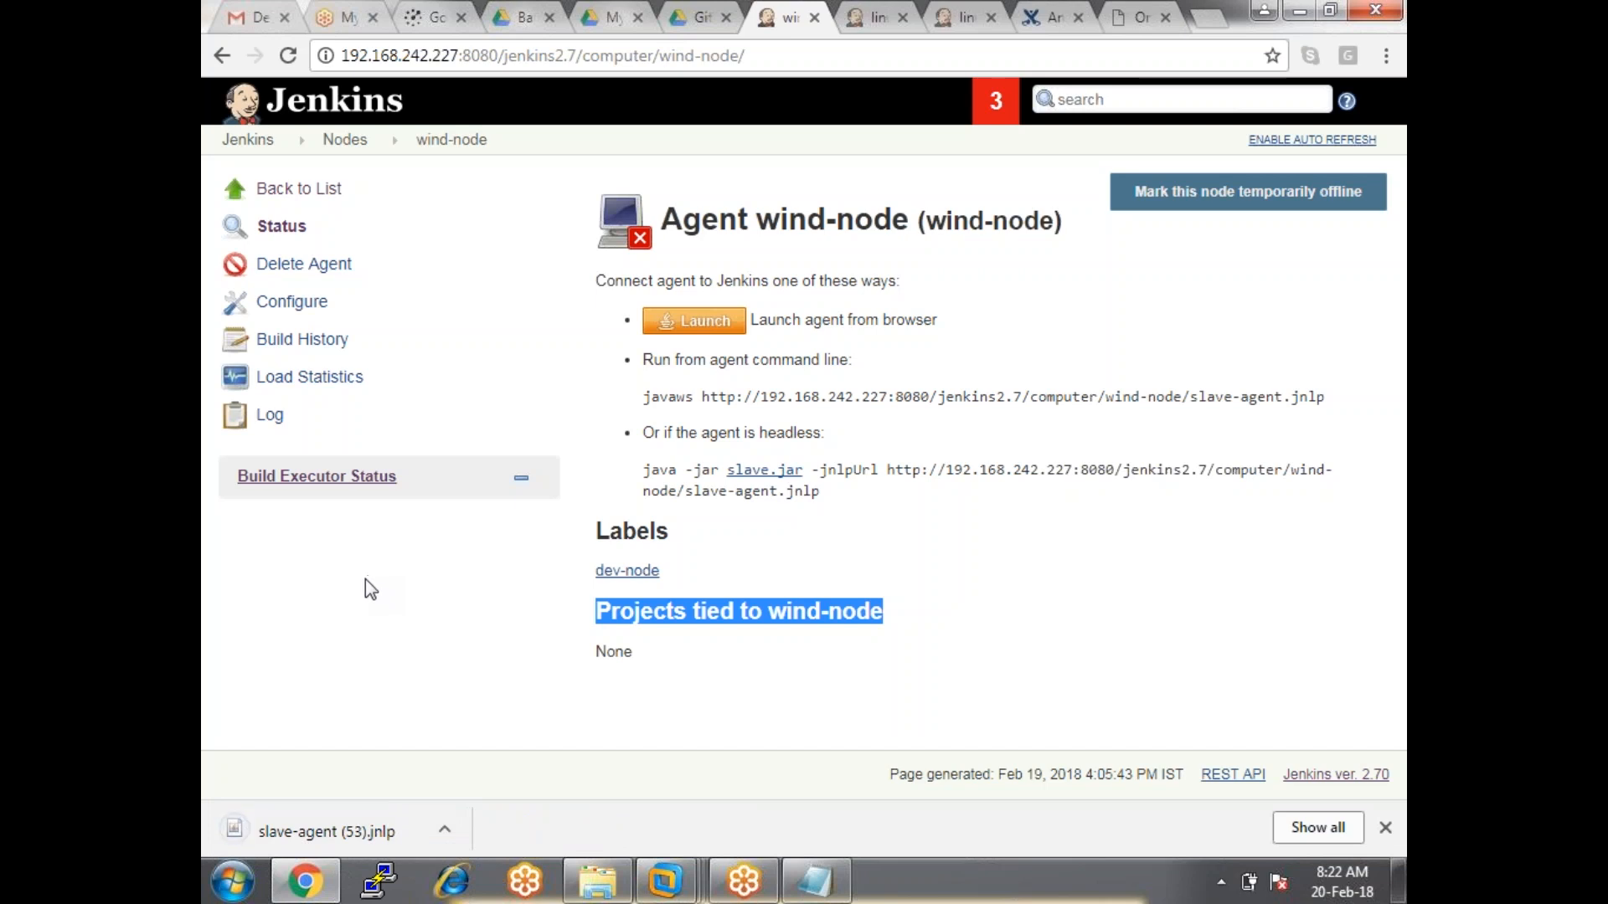
left_click(331, 838)
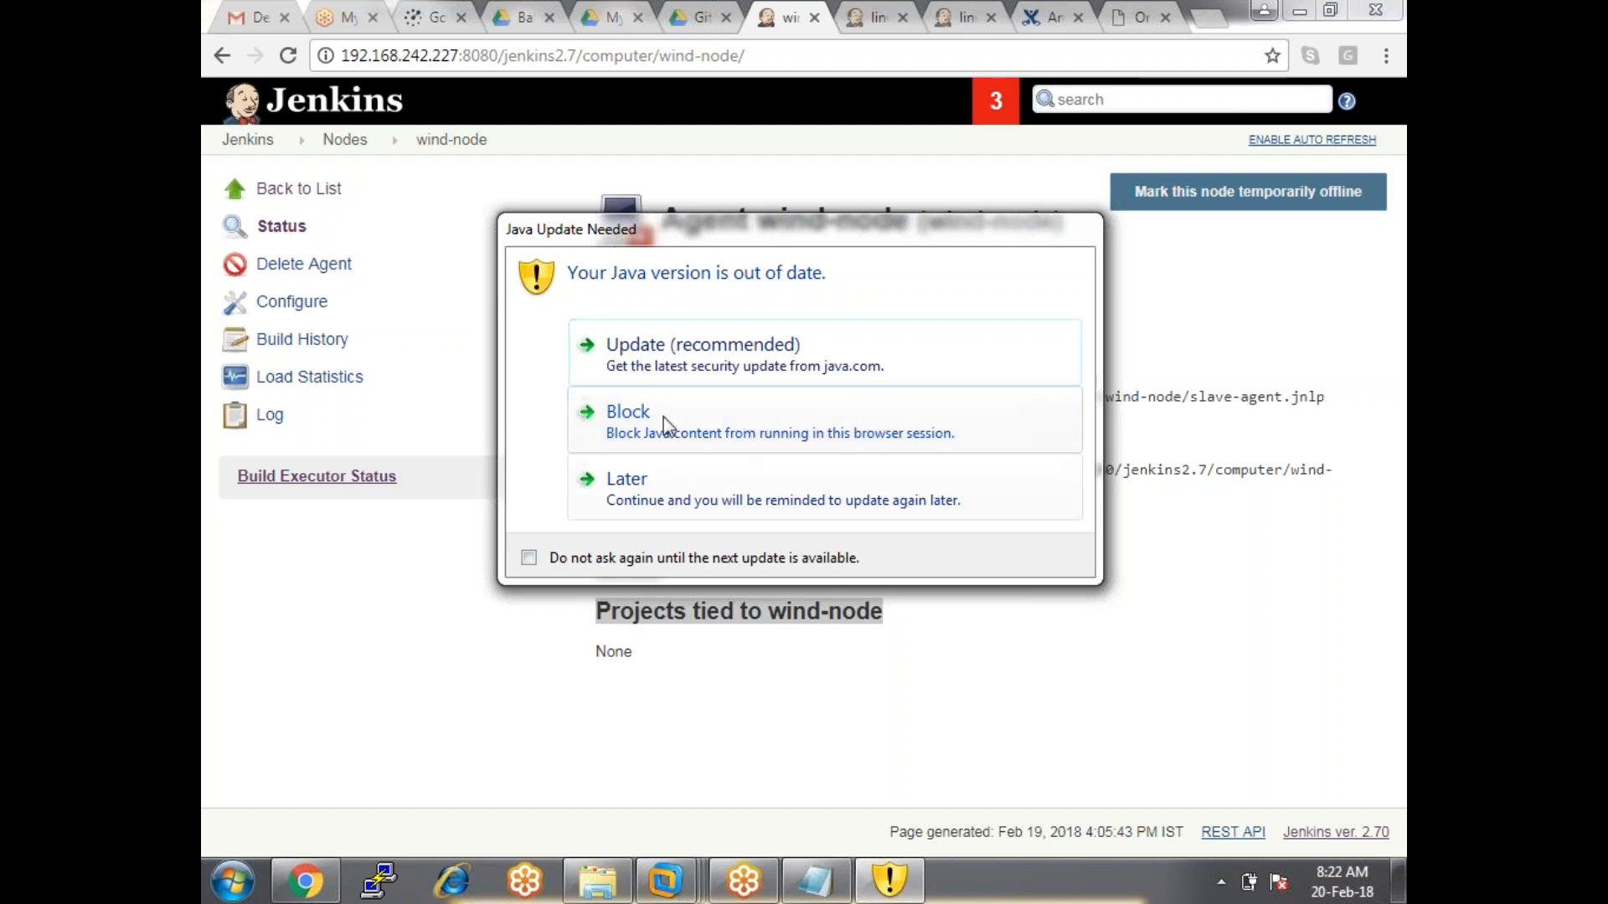
Postpone the Java update, allow the Jenkins Remoting Agent to run, and minimize its window.
left_click(633, 488)
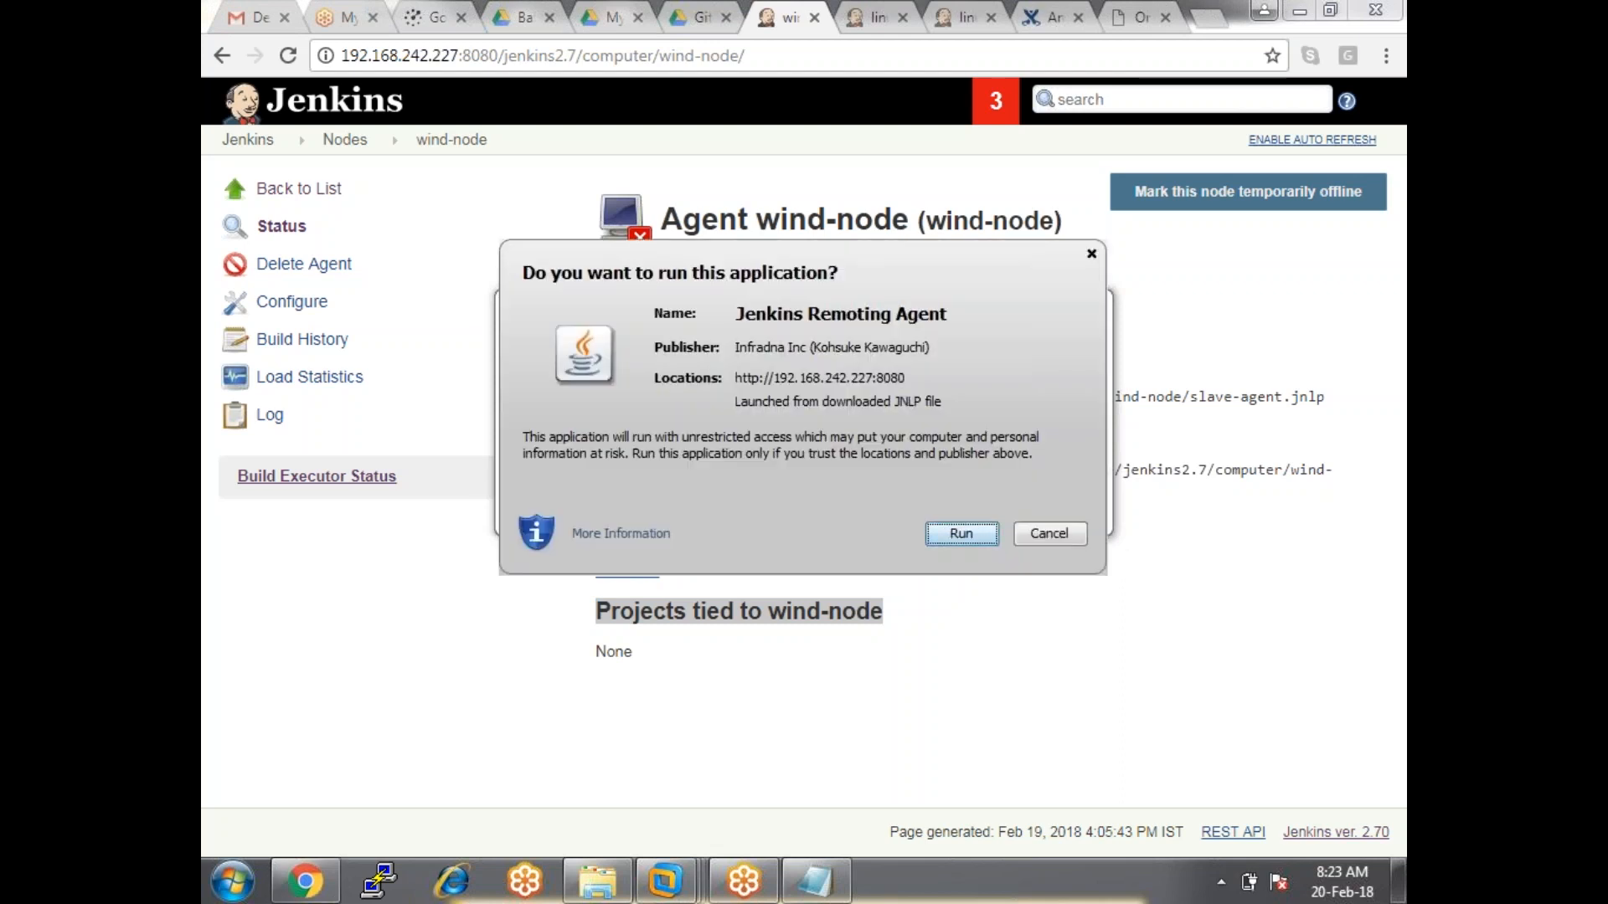
left_click(961, 533)
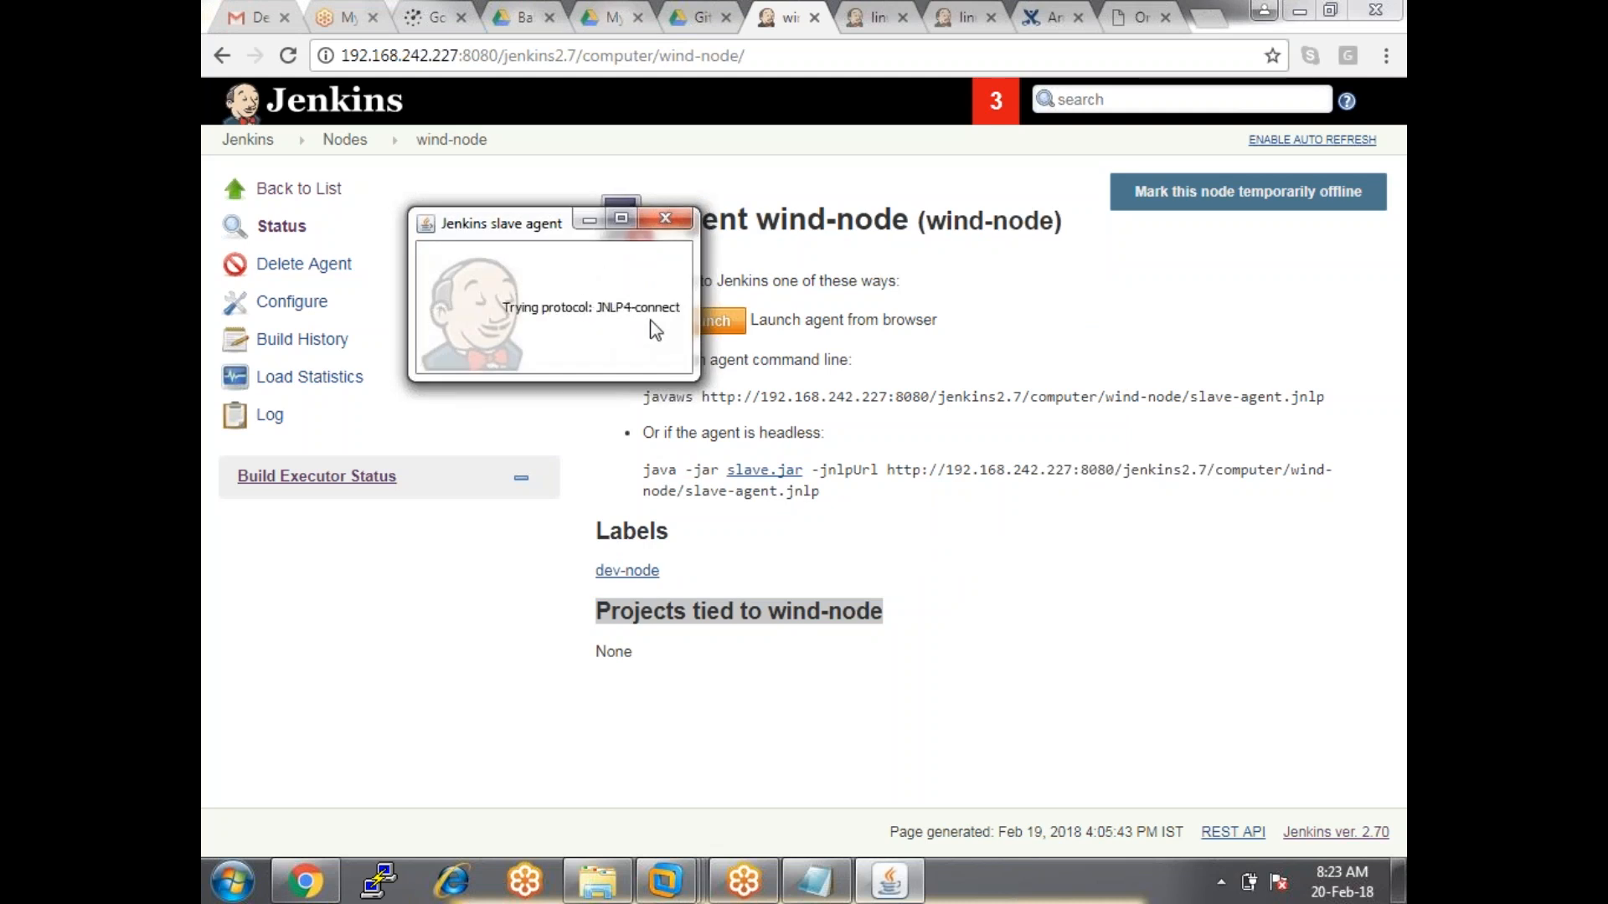
left_click(590, 222)
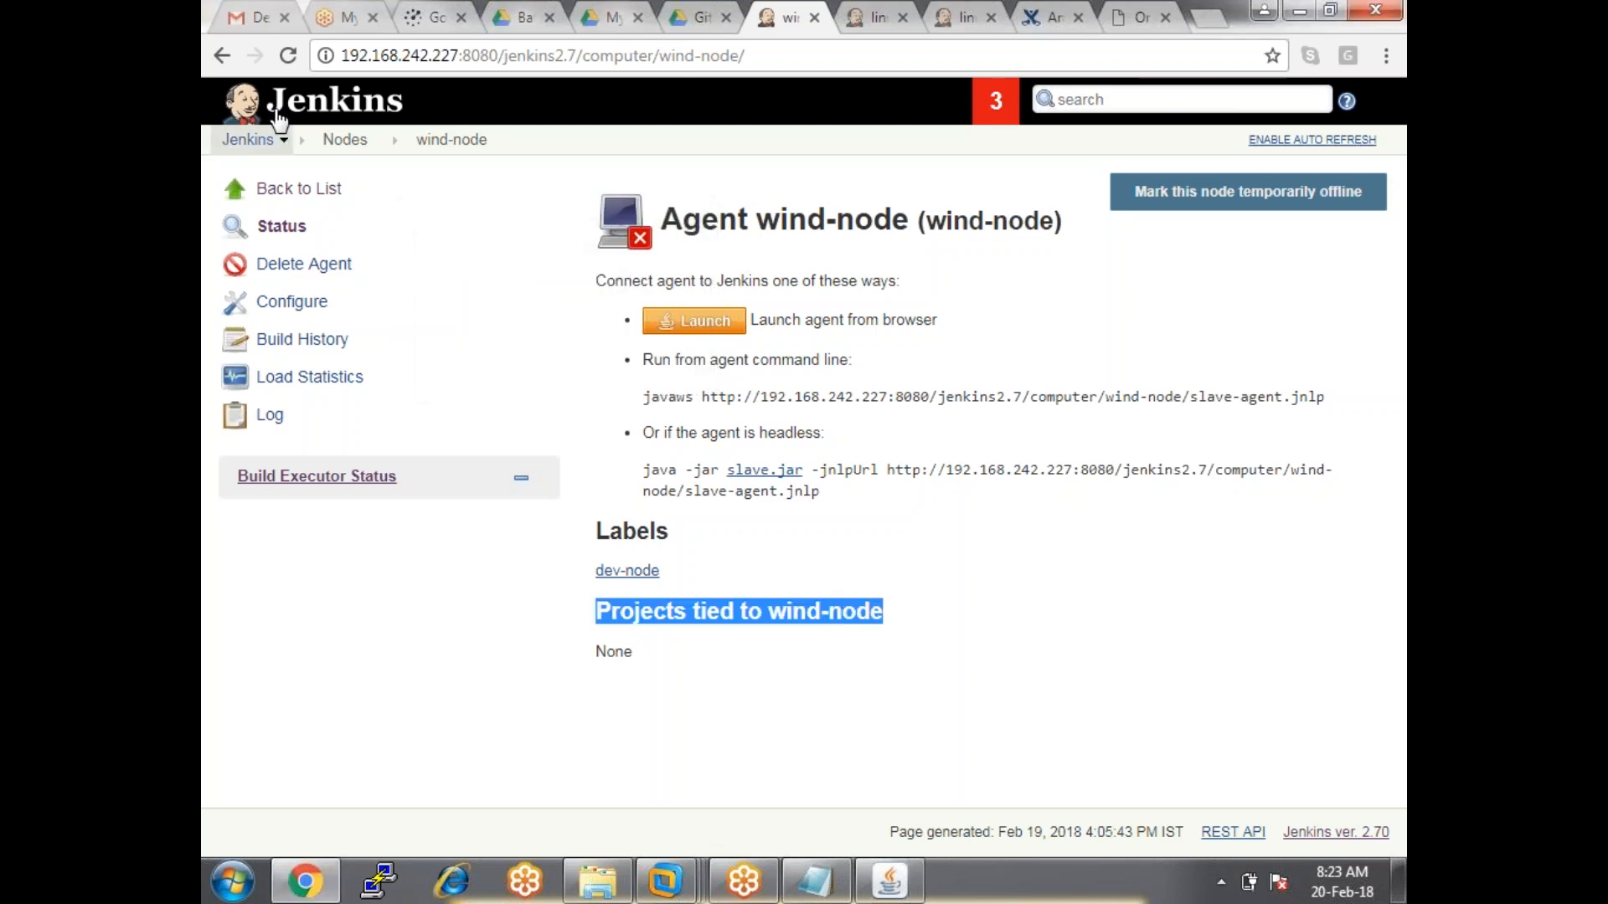
Refresh the wind-node page, minimize the terminated agent window, and return via Nodes to the dashboard.
left_click(289, 57)
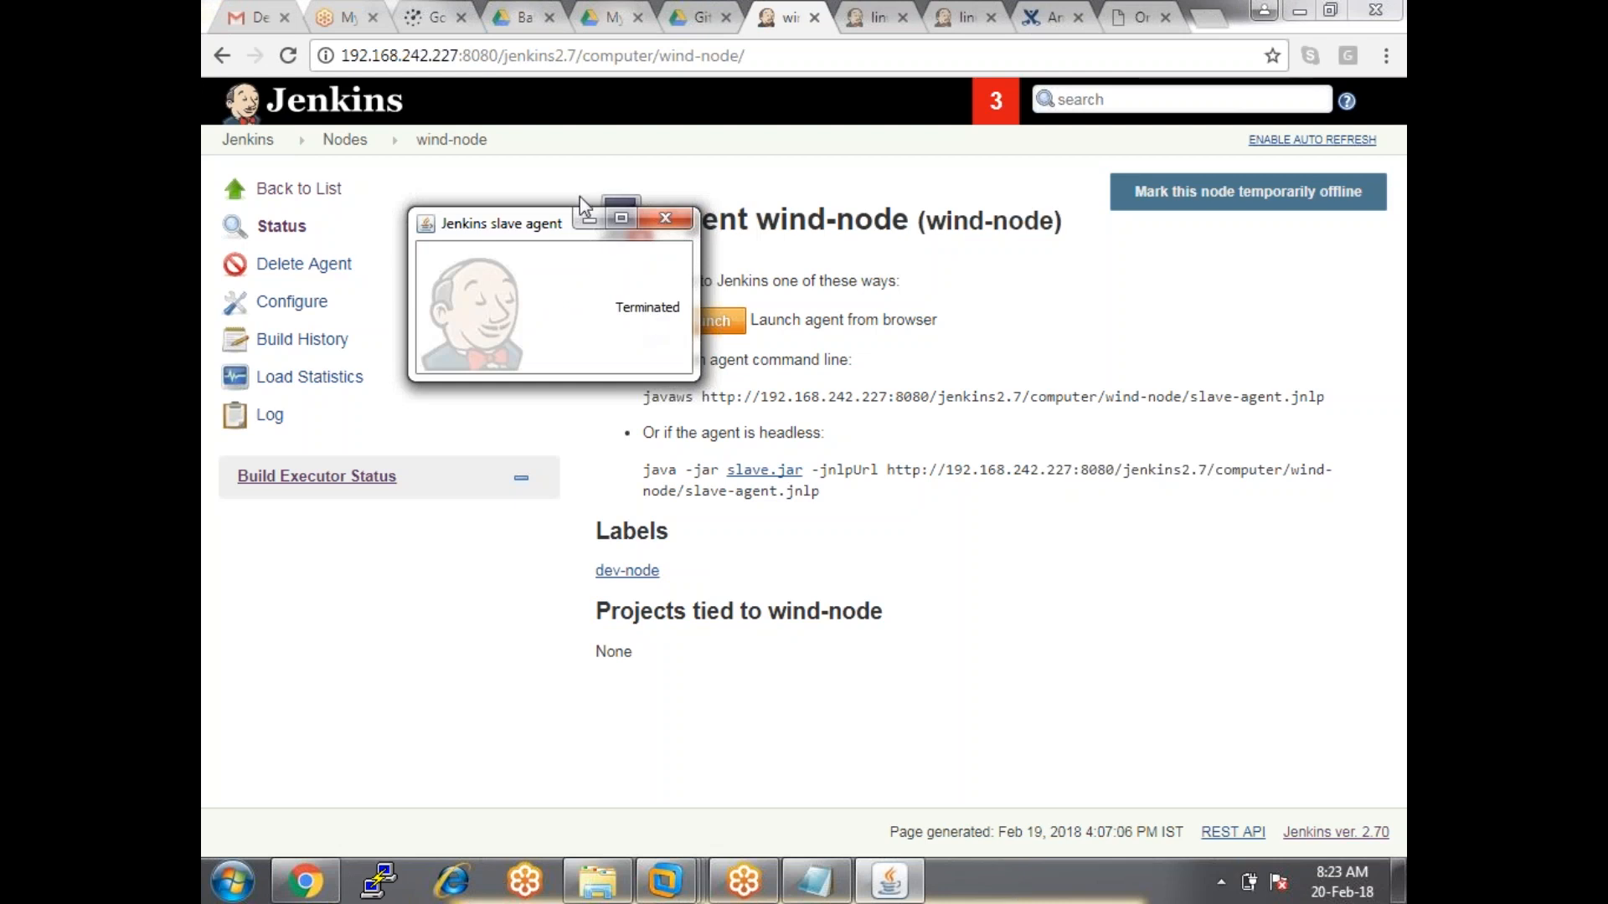
left_click(590, 218)
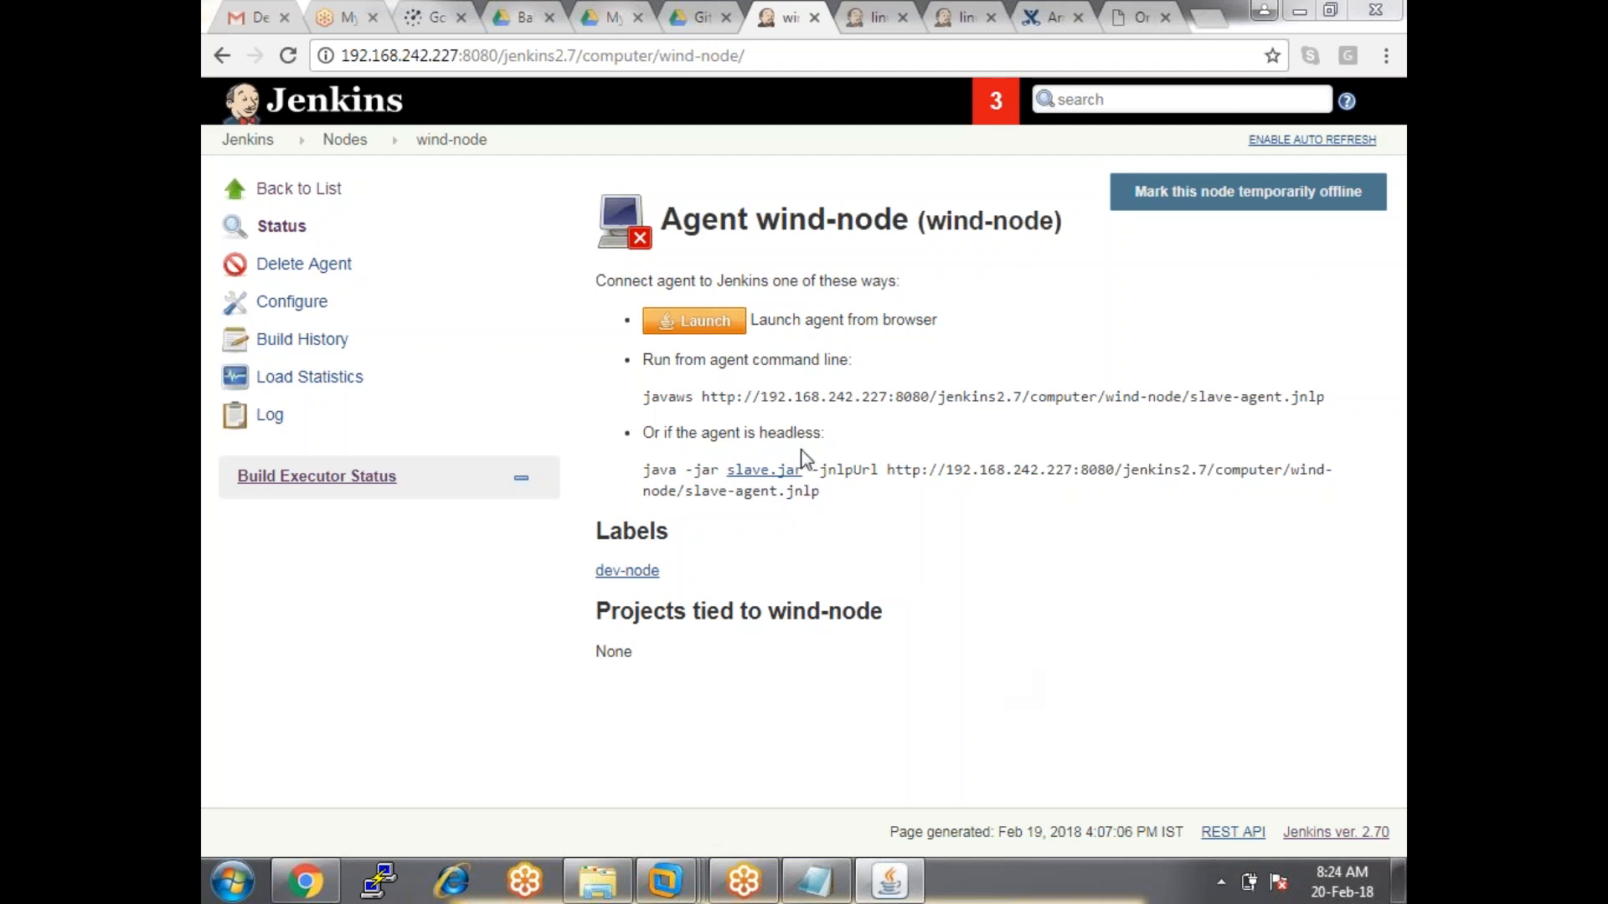
left_click(361, 144)
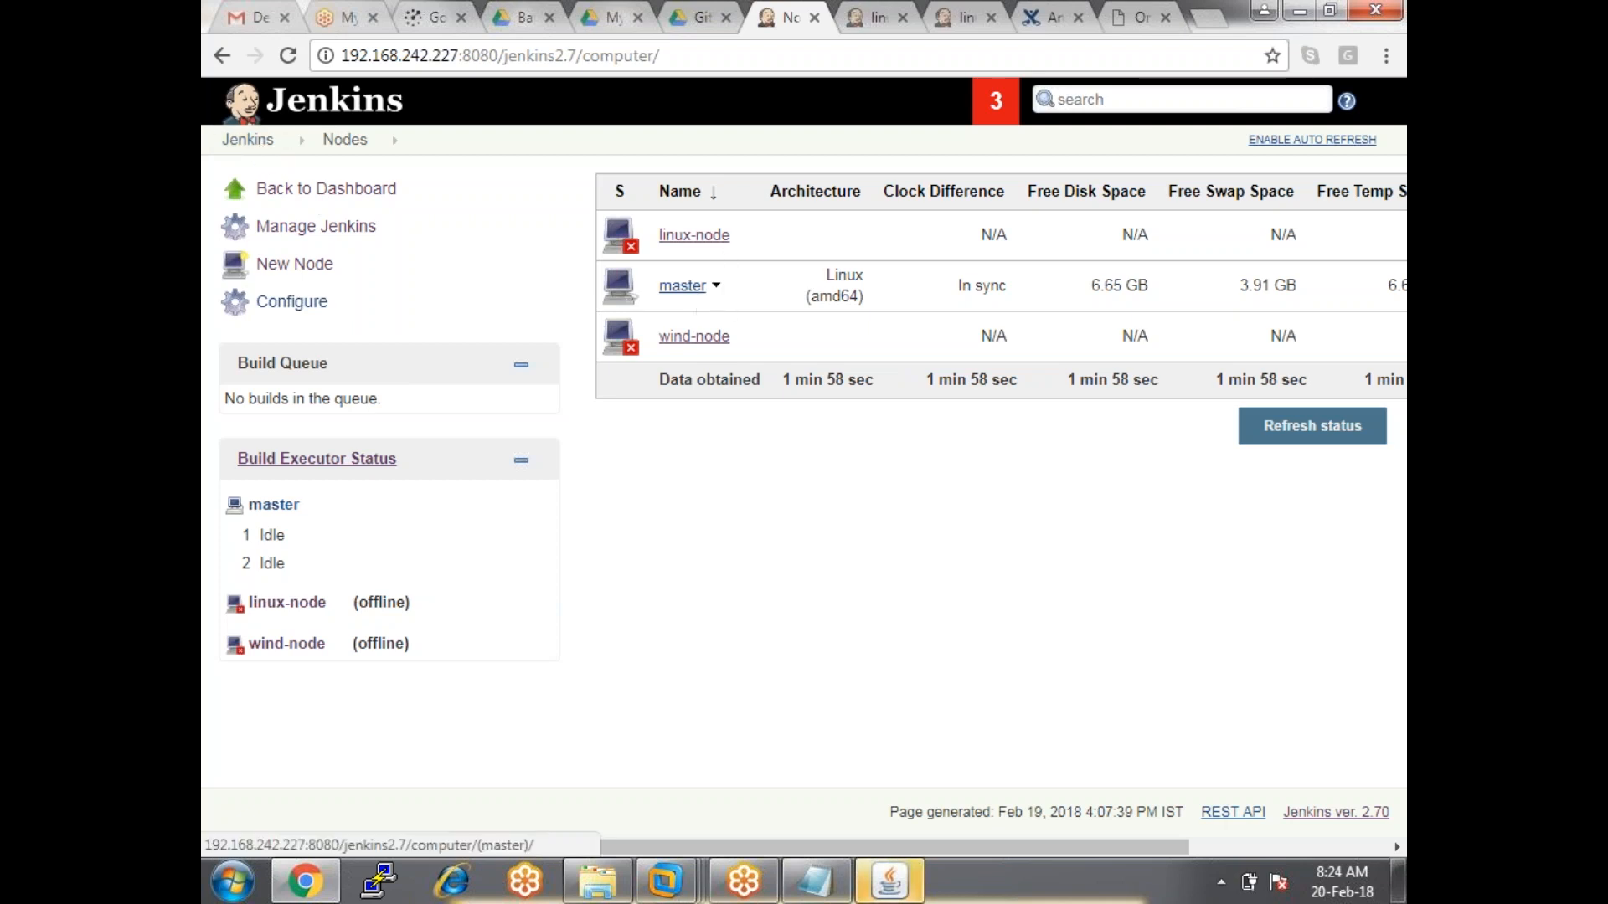
left_click(244, 139)
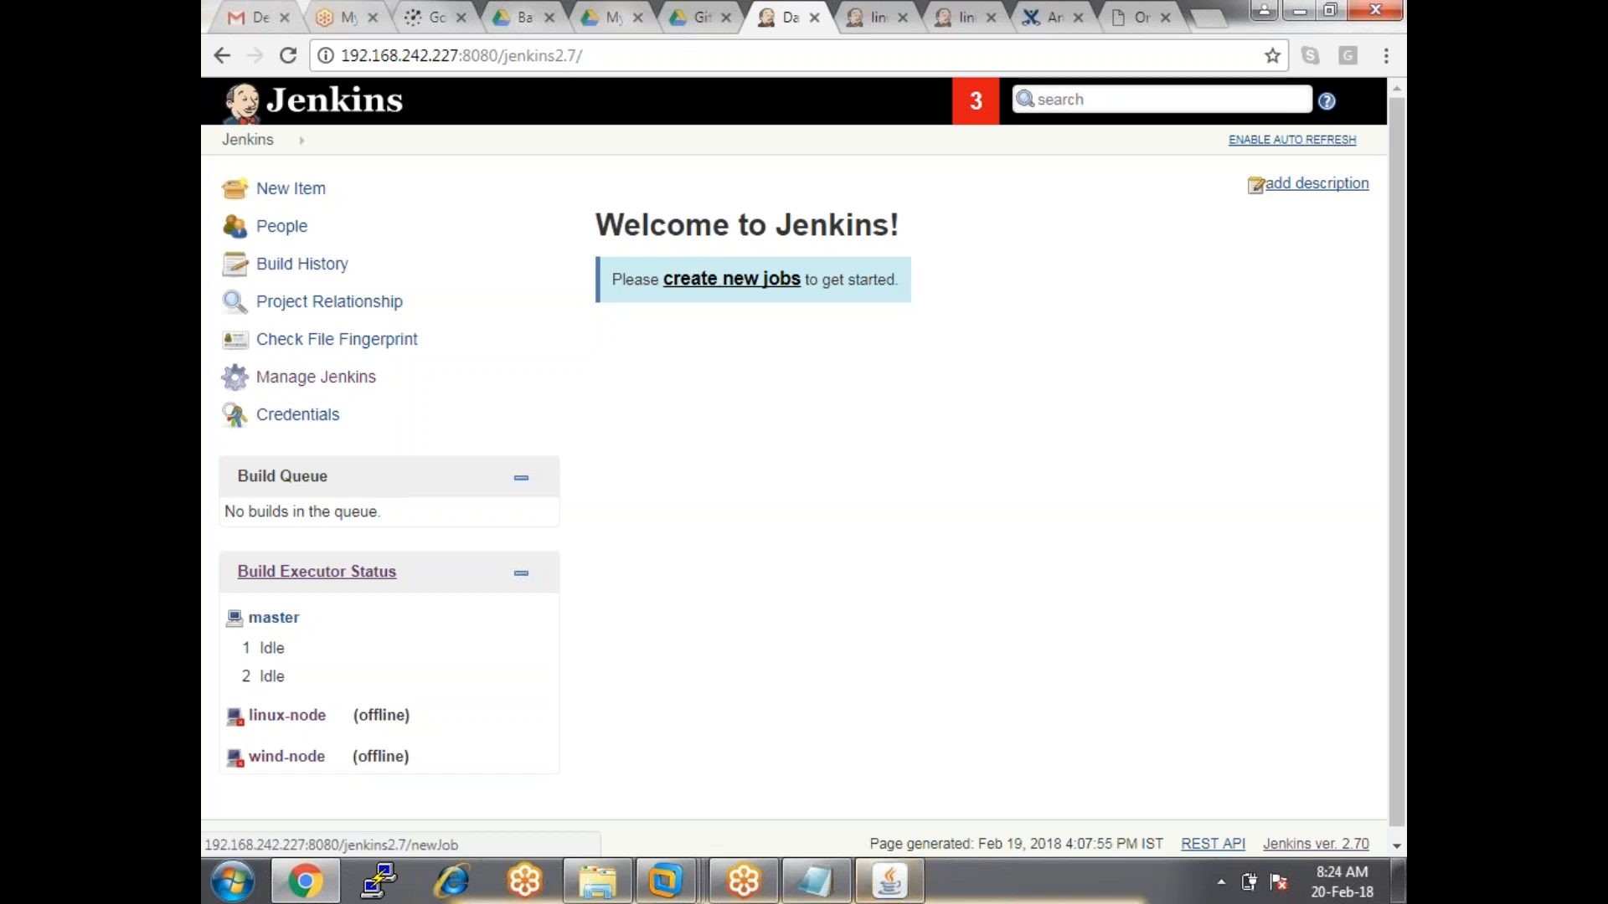
Create a new item named 'Test job1' as a Freestyle project.
left_click(731, 279)
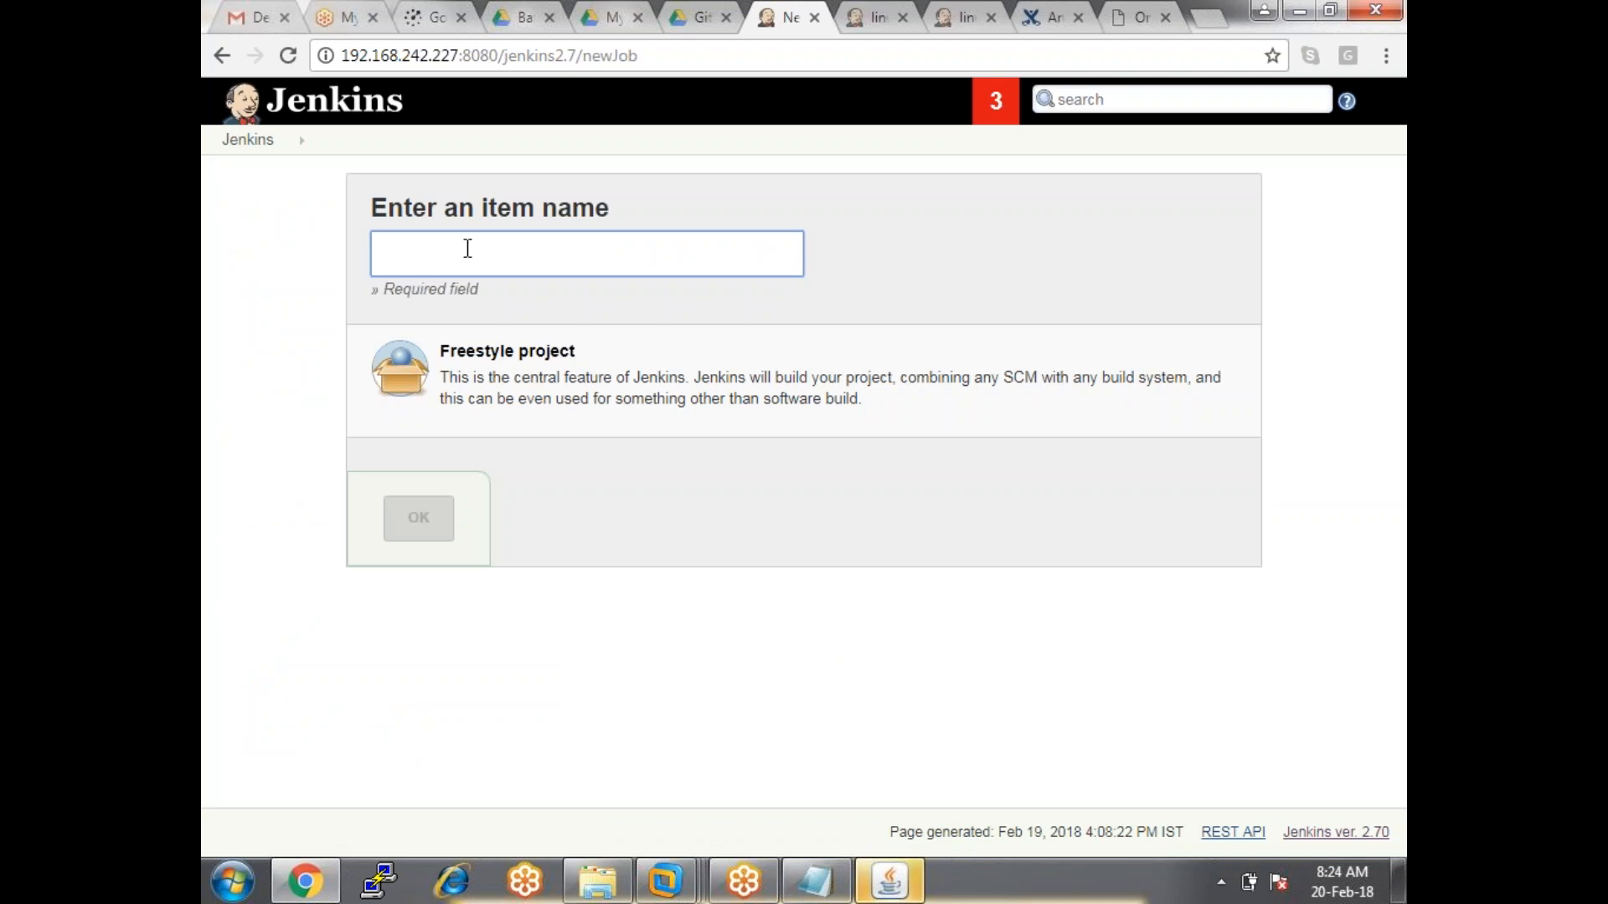
type("Test")
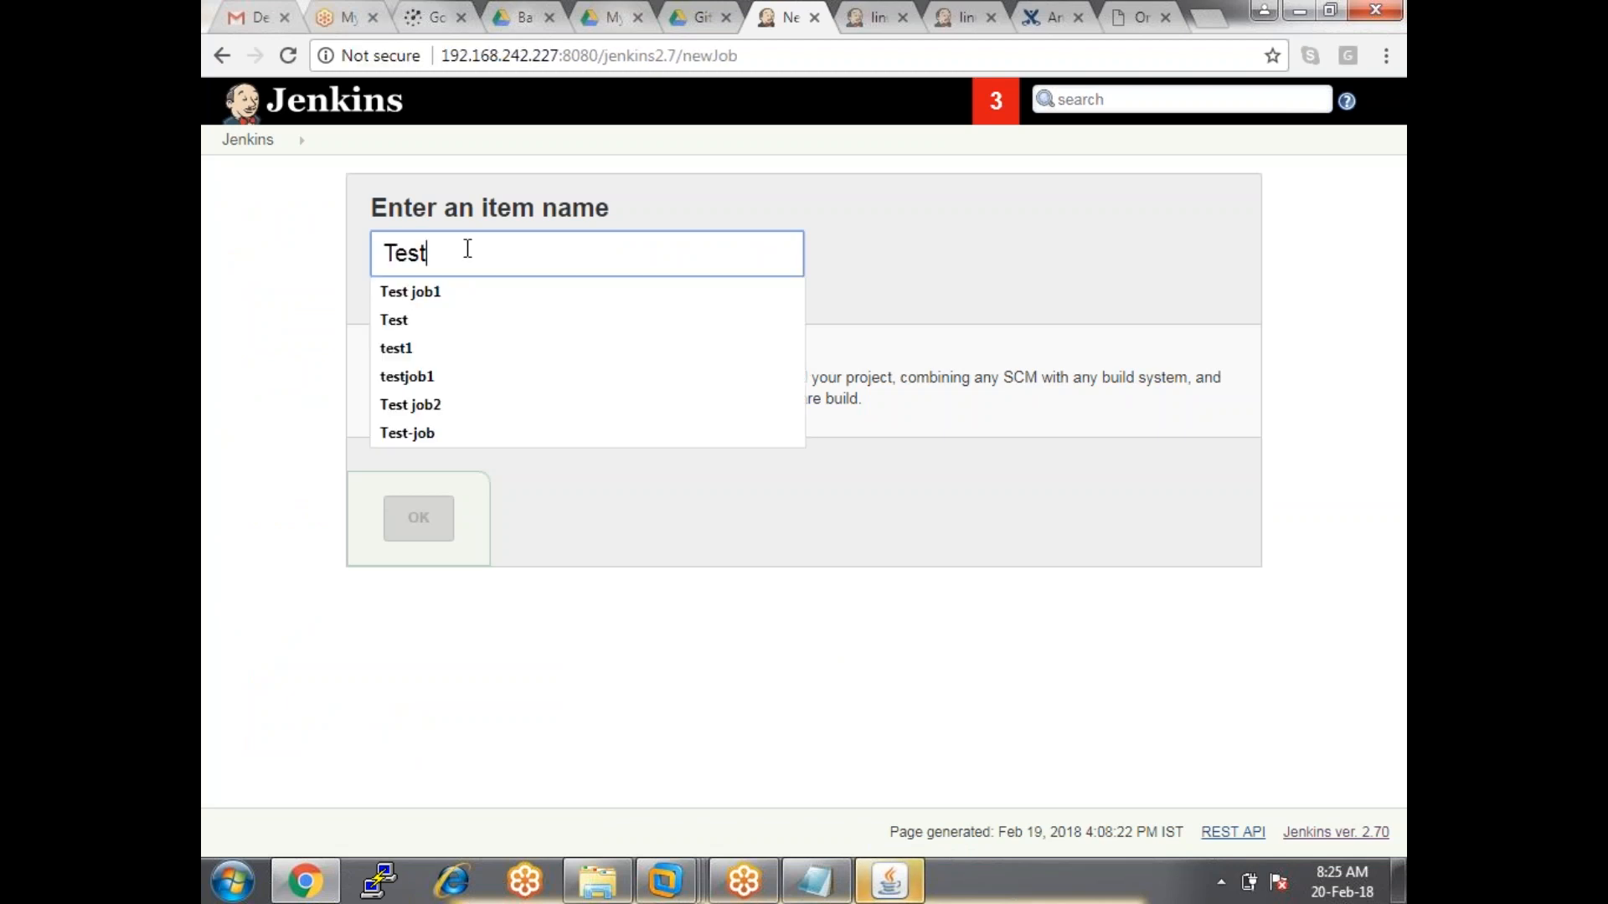
key("Up")
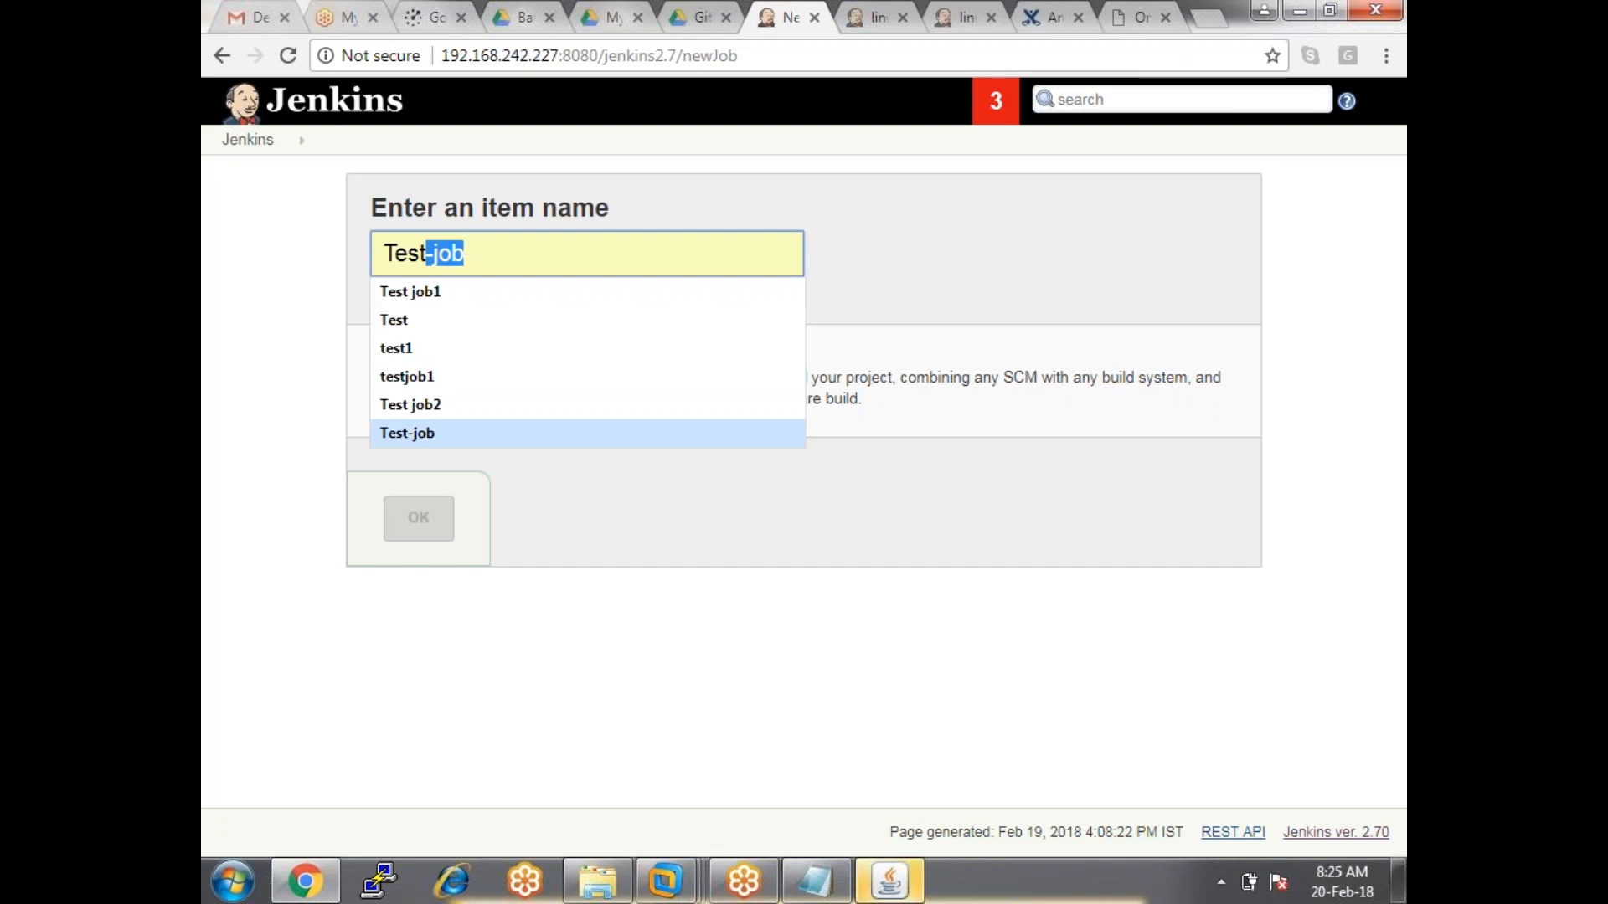
left_click(467, 291)
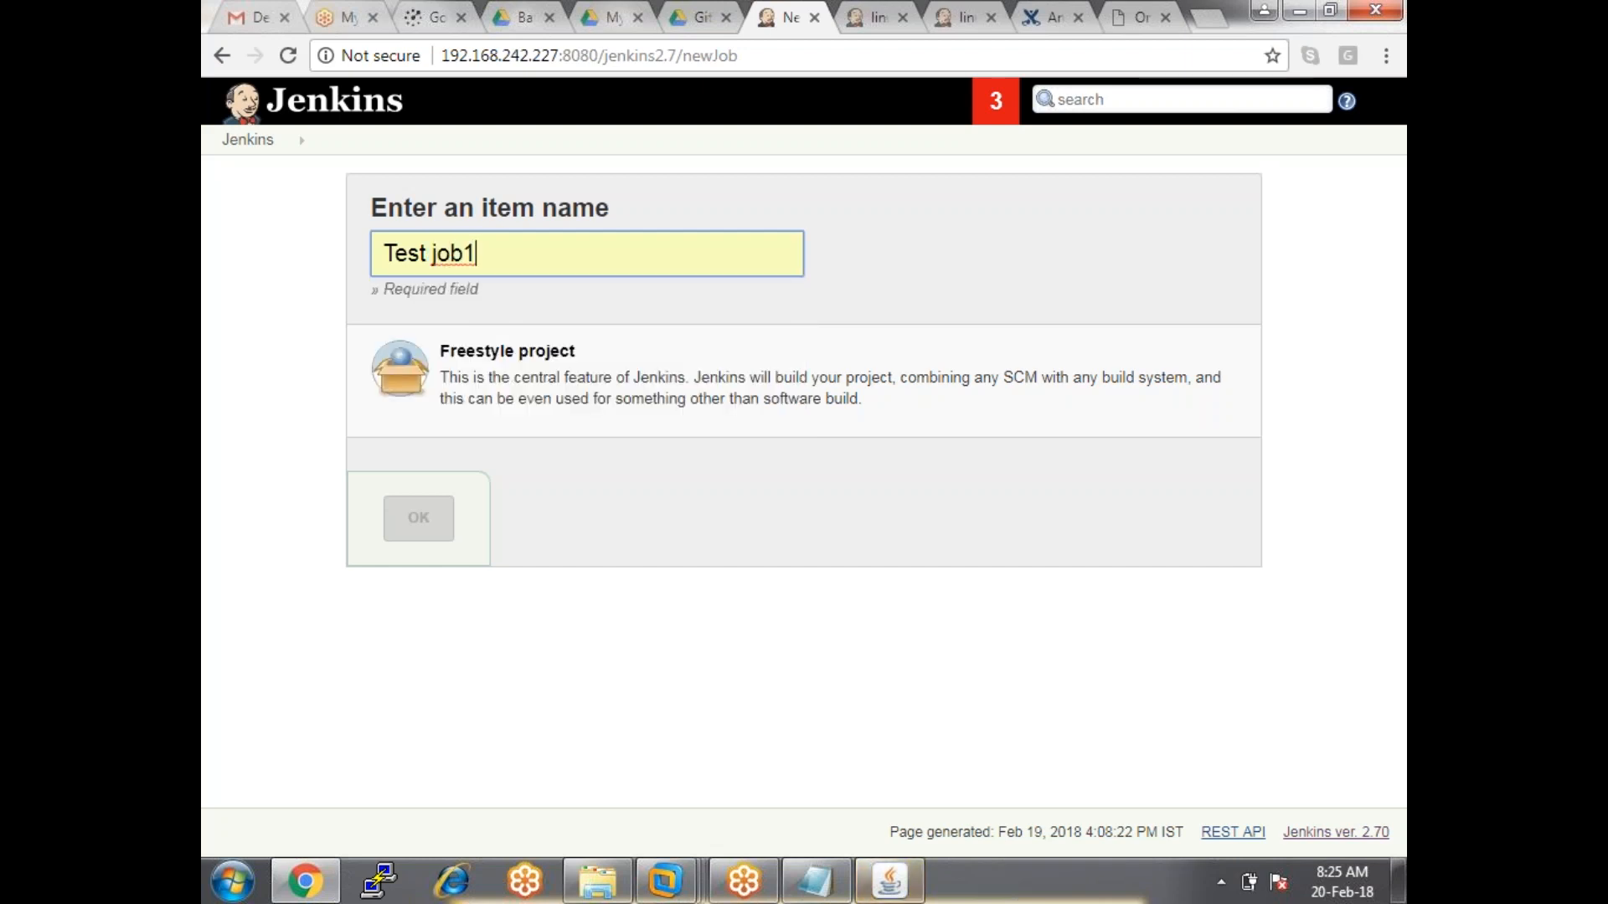
left_click(520, 374)
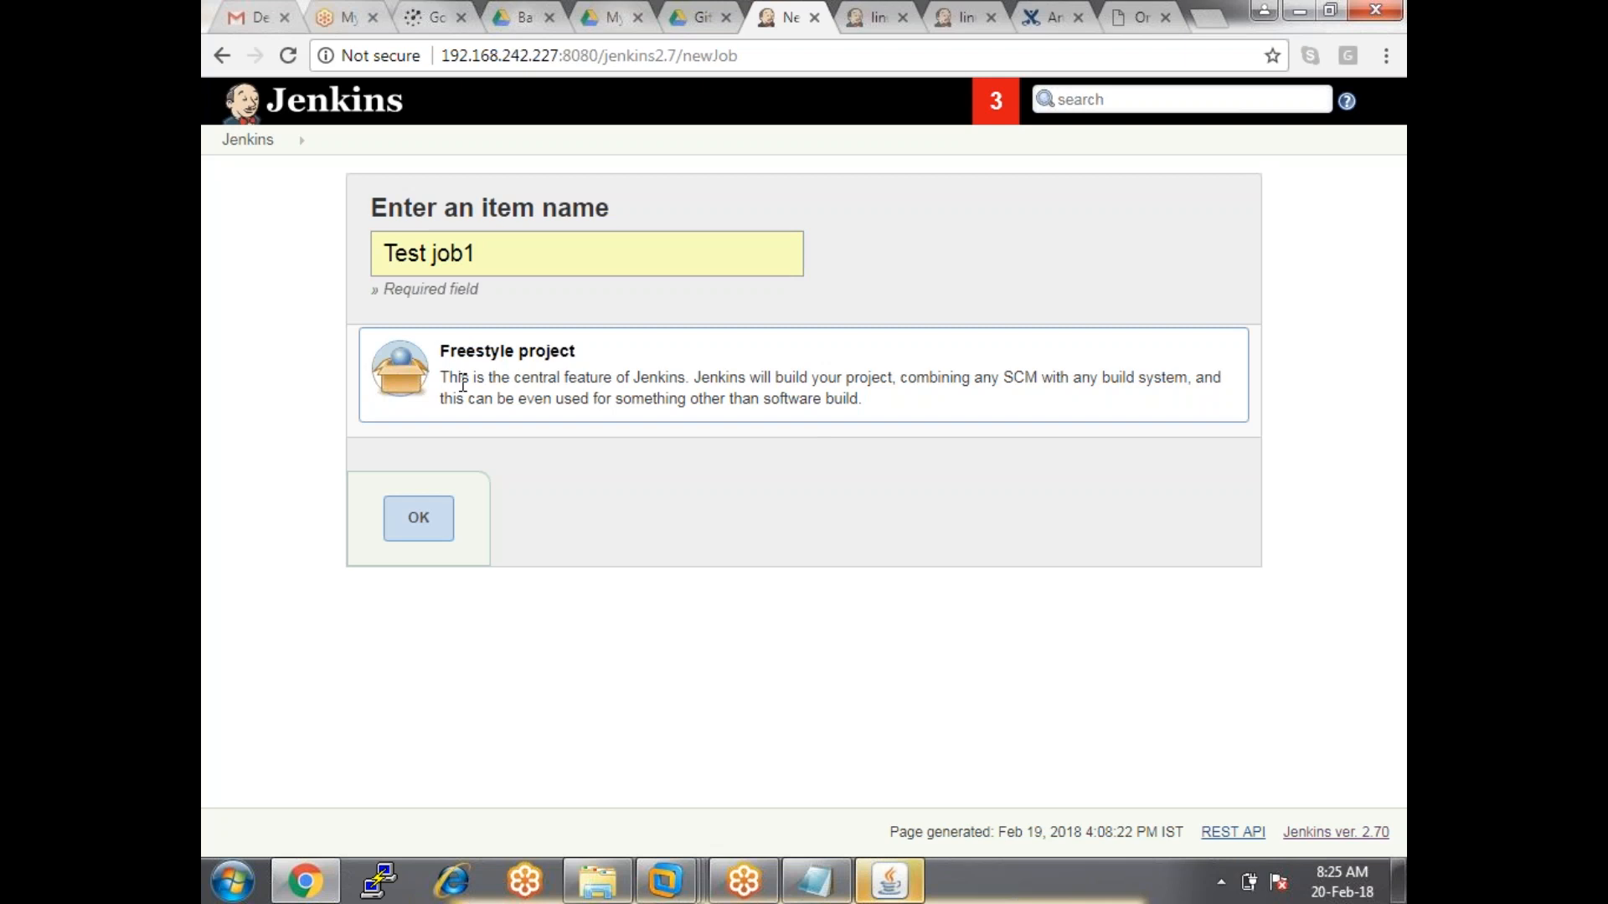
left_click(419, 518)
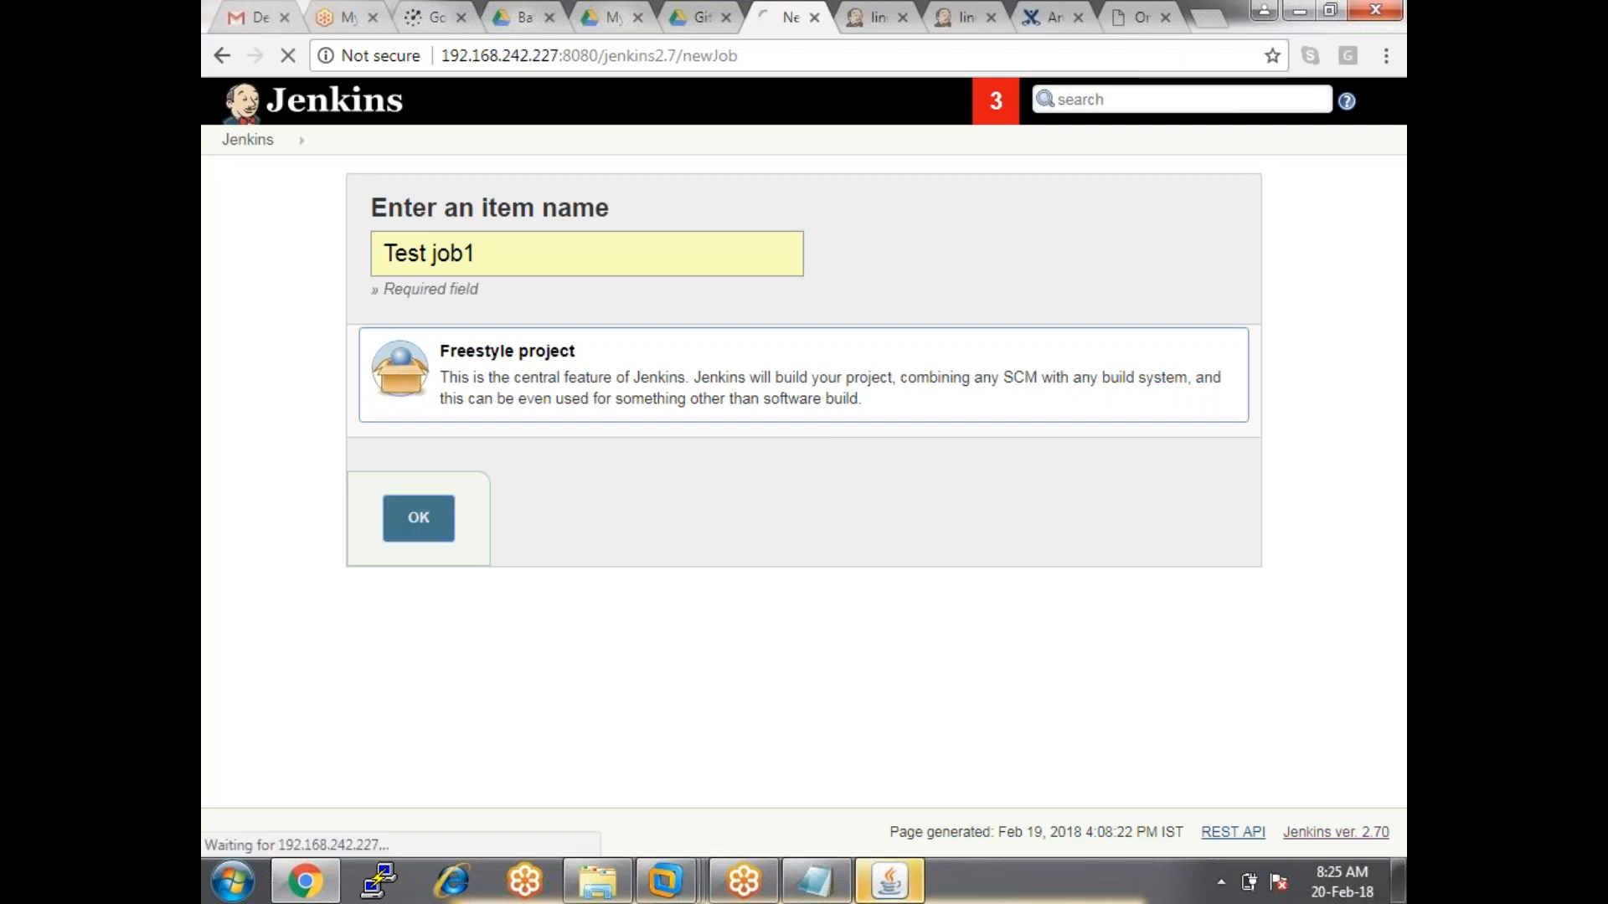
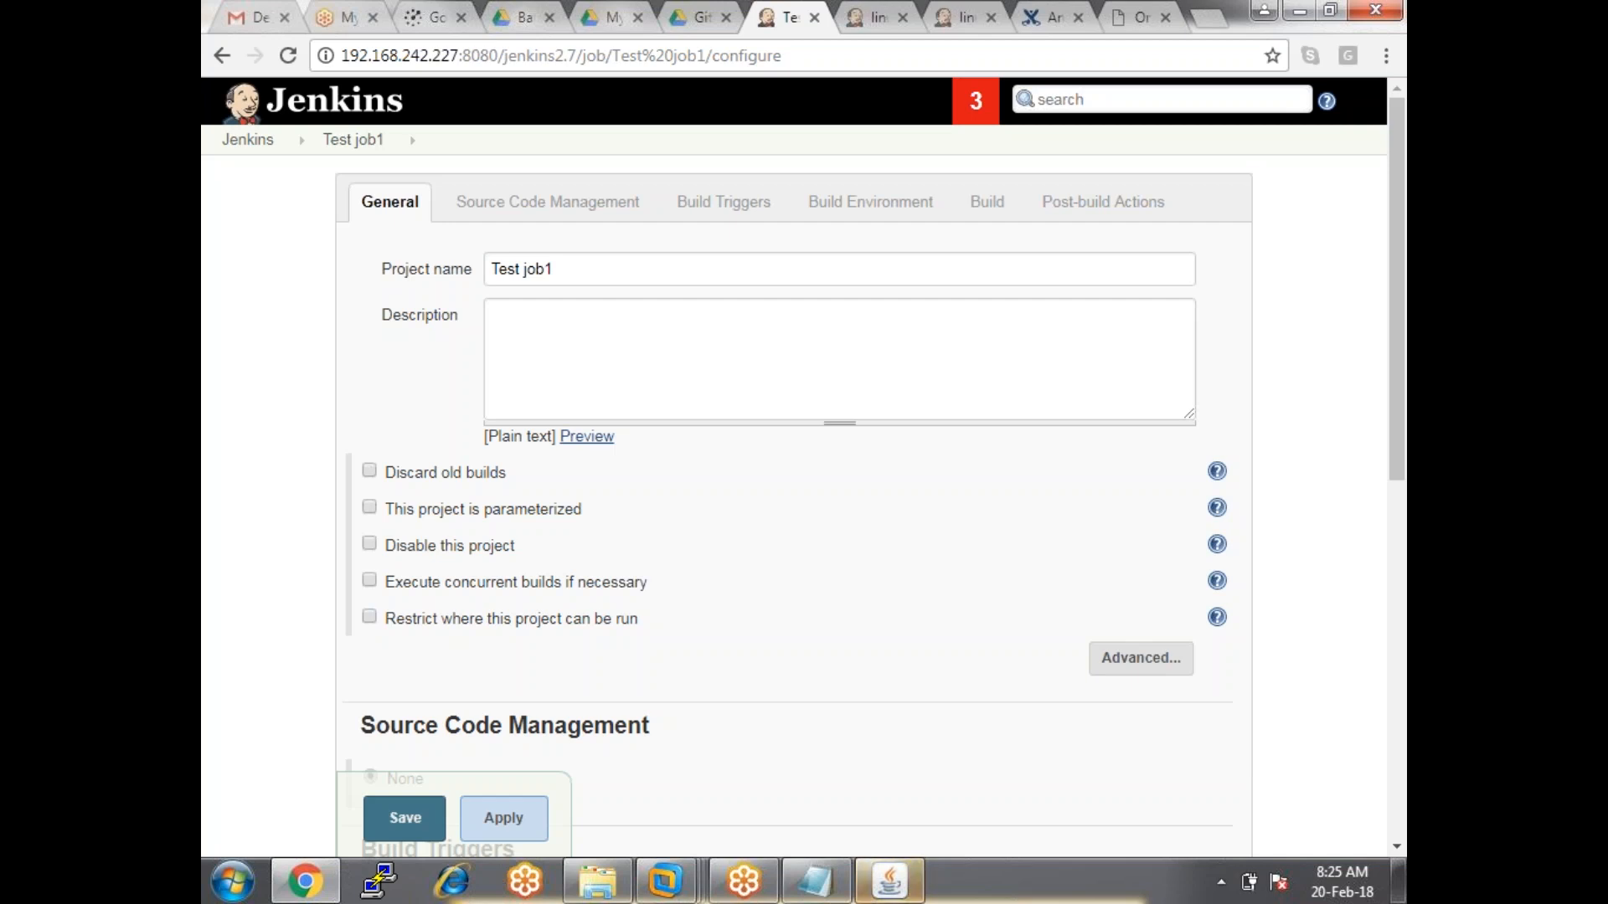
Browse the job configuration sections from Source Code Management to Post-build Actions, then back to General.
left_click(494, 215)
left_click(703, 148)
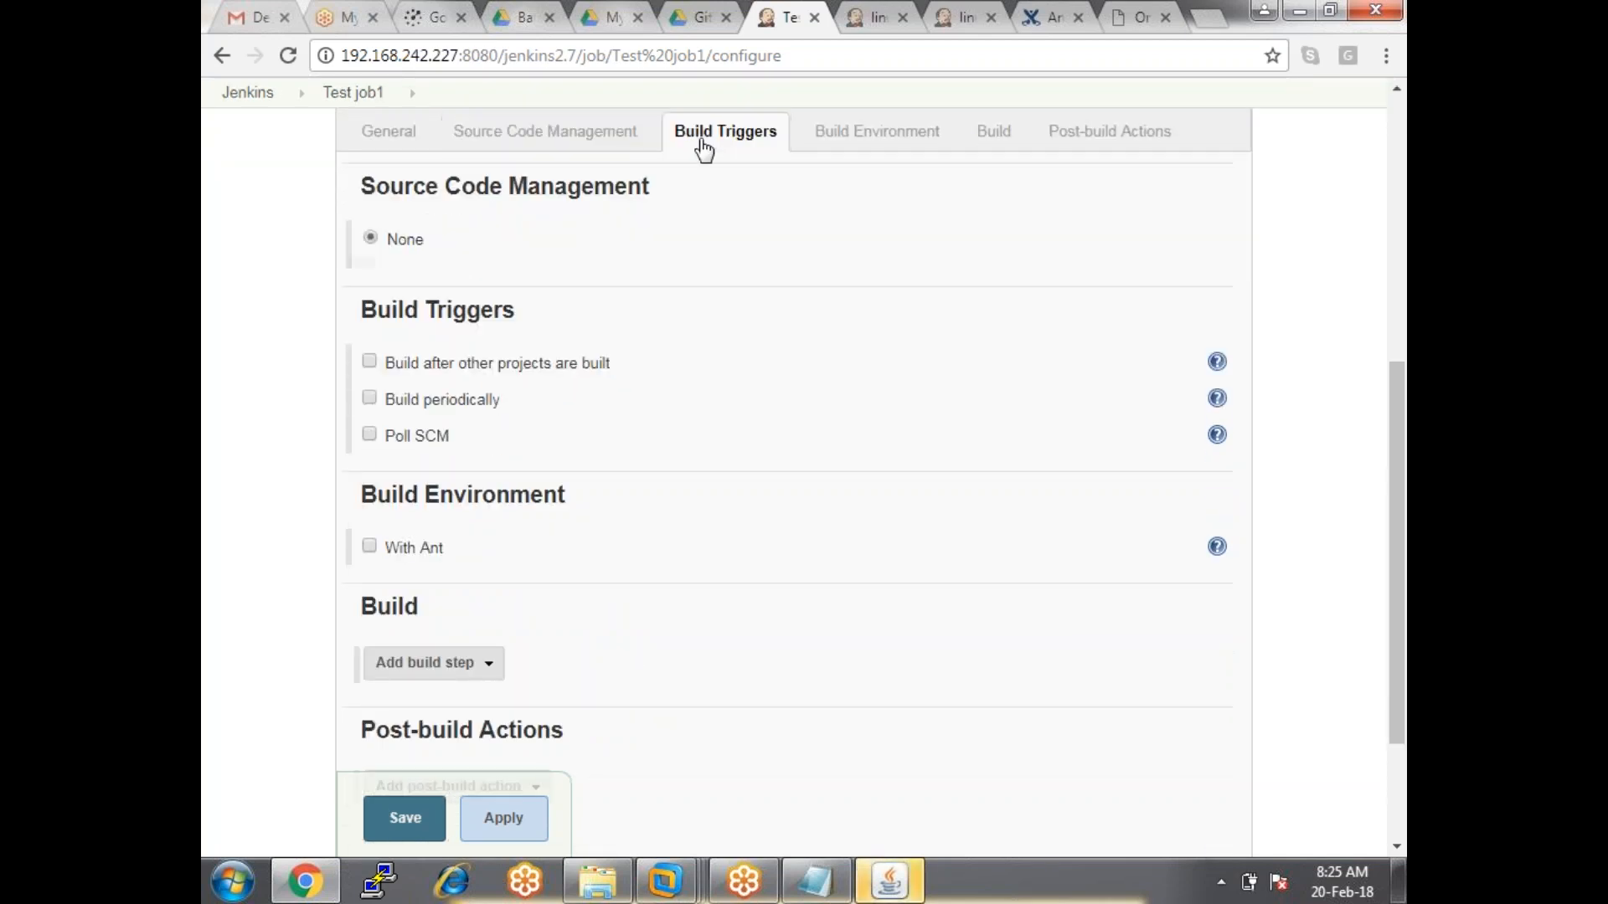
left_click(846, 146)
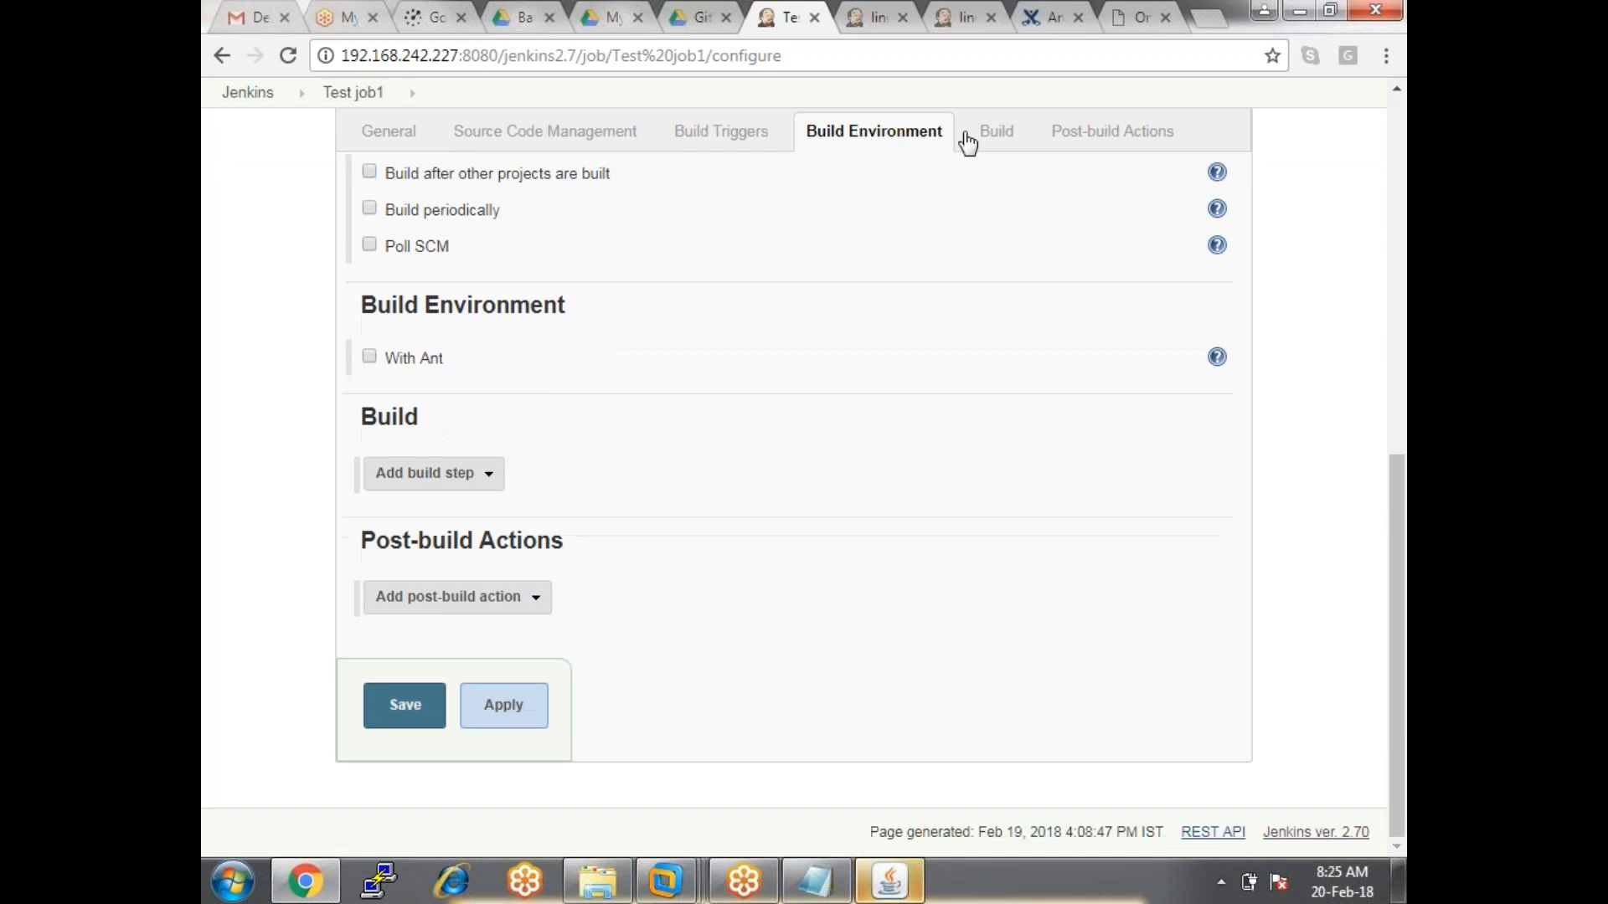
left_click(998, 141)
left_click(1112, 133)
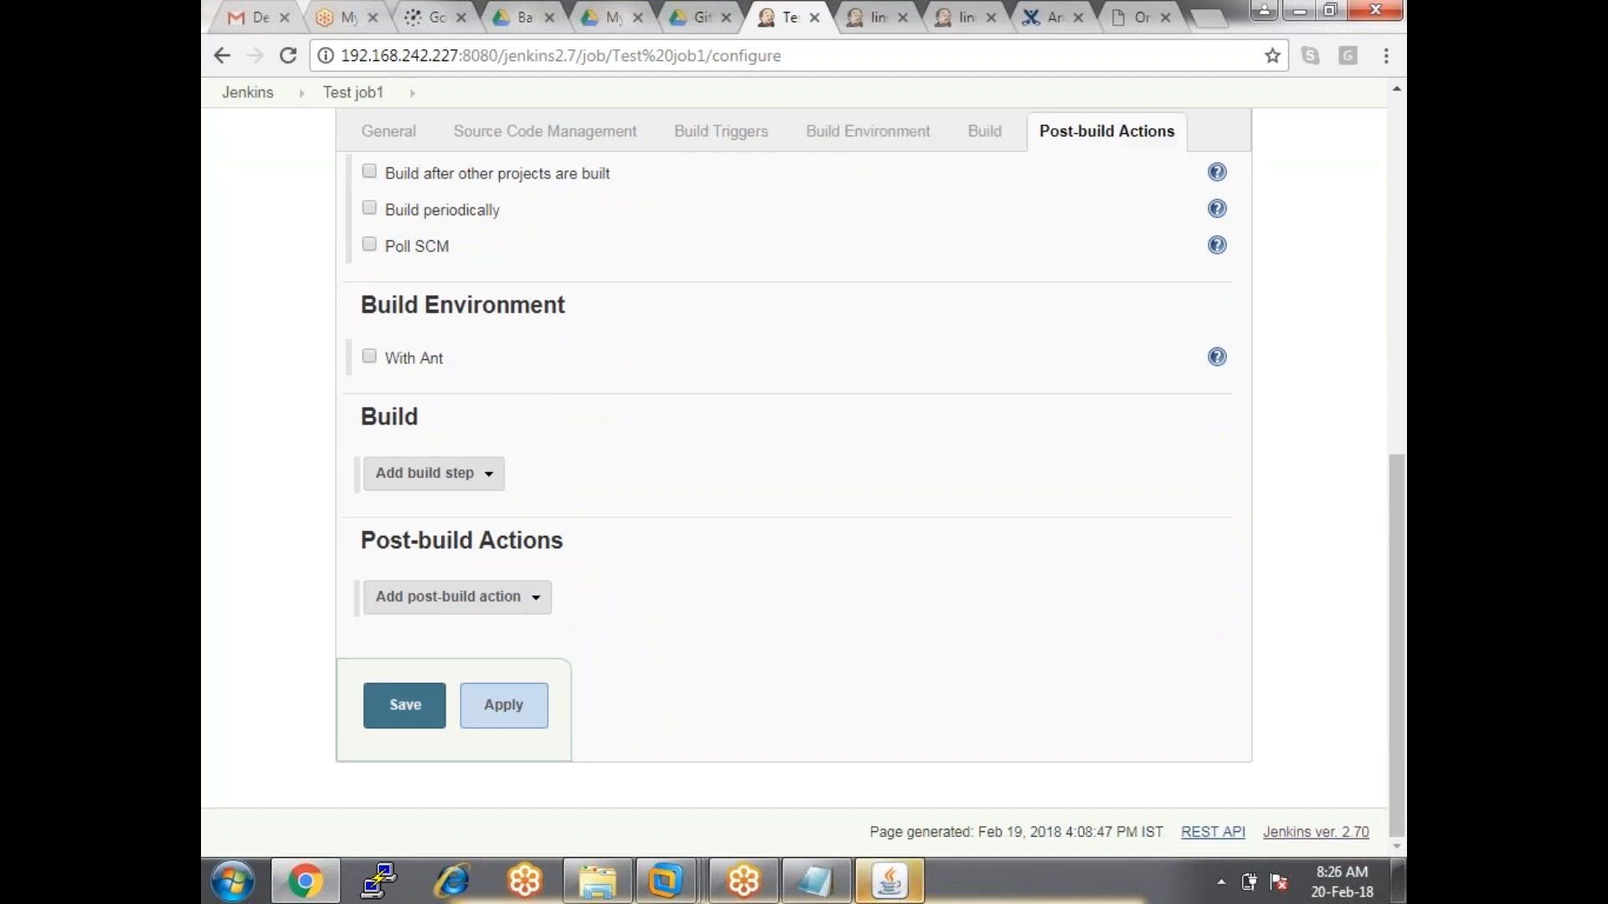
left_click(388, 146)
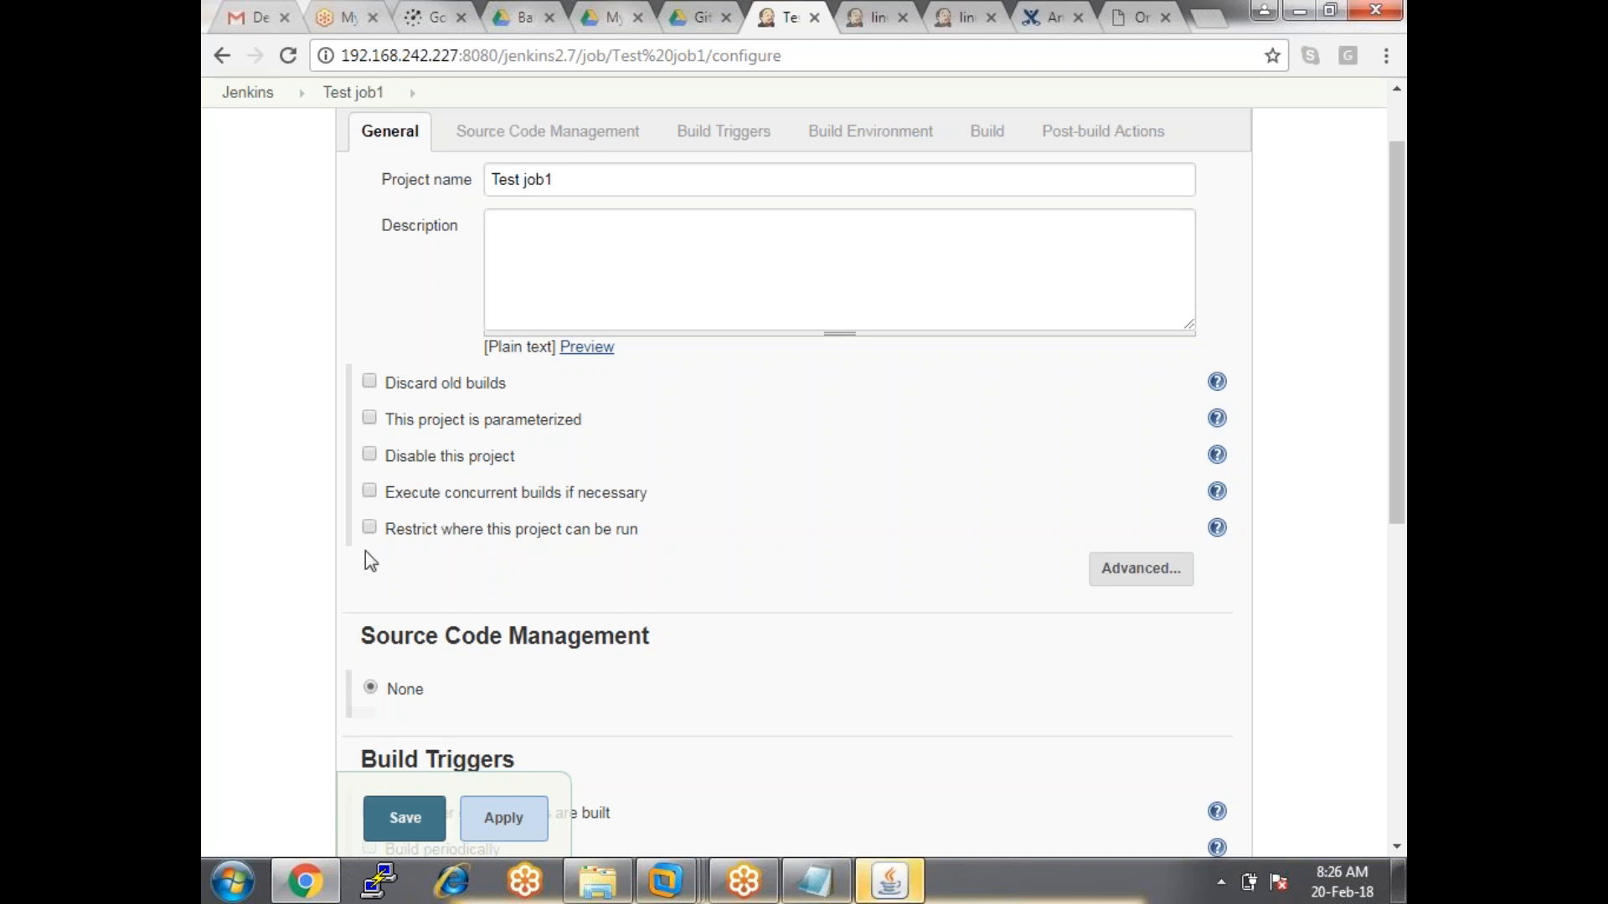
Enable 'Restrict where this project can be run' with label expression dev-node.
left_click_drag(386, 528, 642, 534)
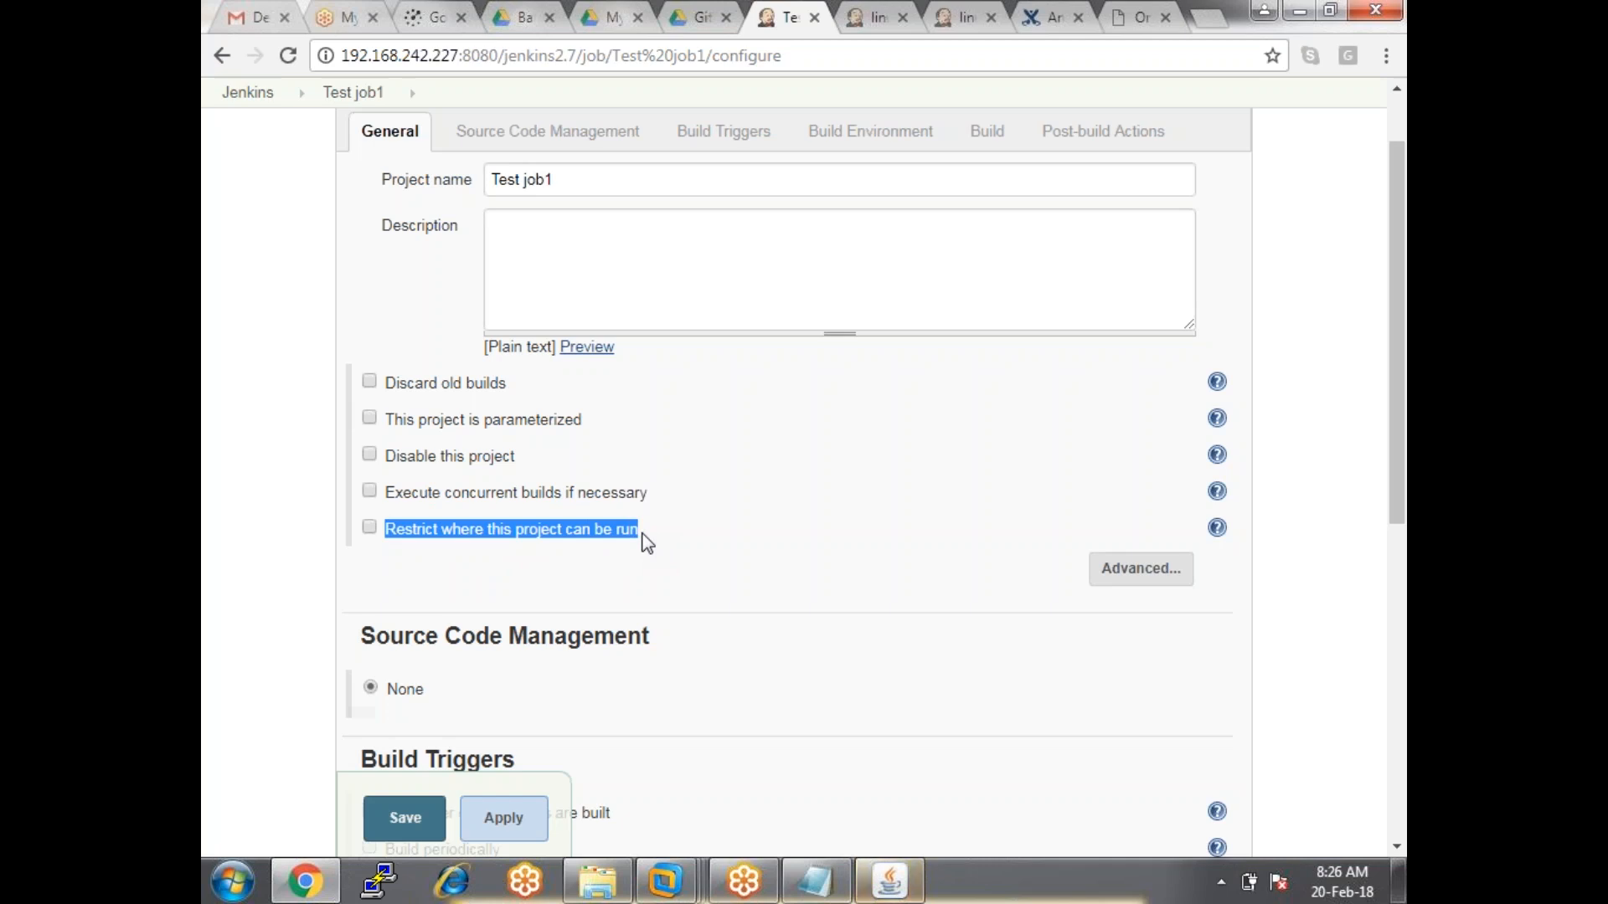
left_click(368, 529)
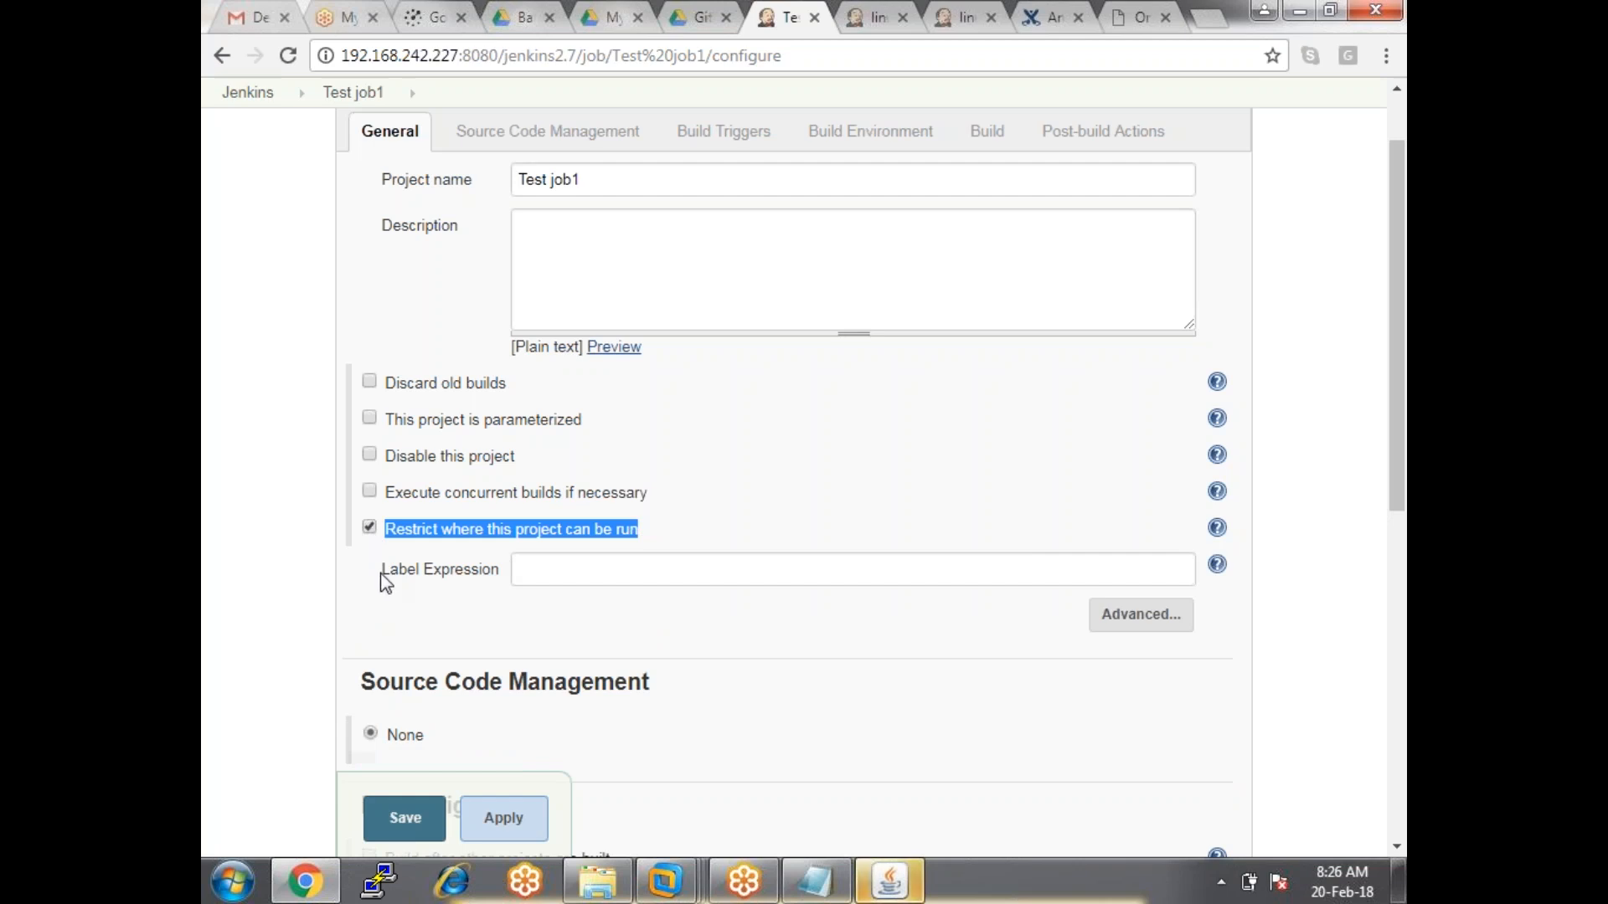
left_click_drag(382, 570, 455, 570)
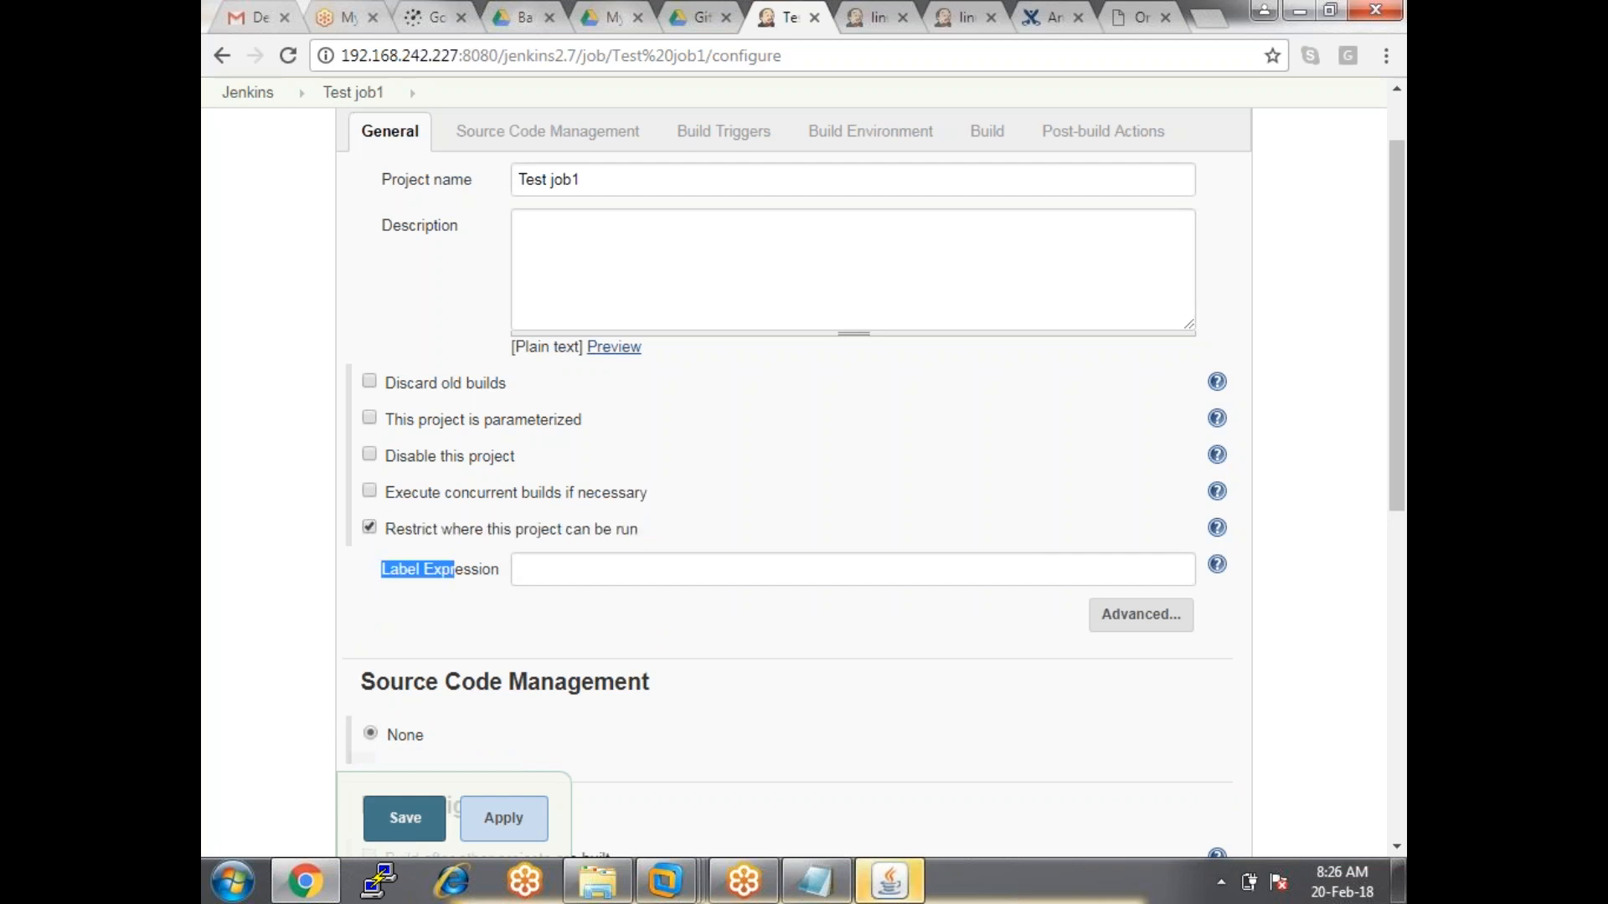
left_click(911, 890)
left_click(911, 891)
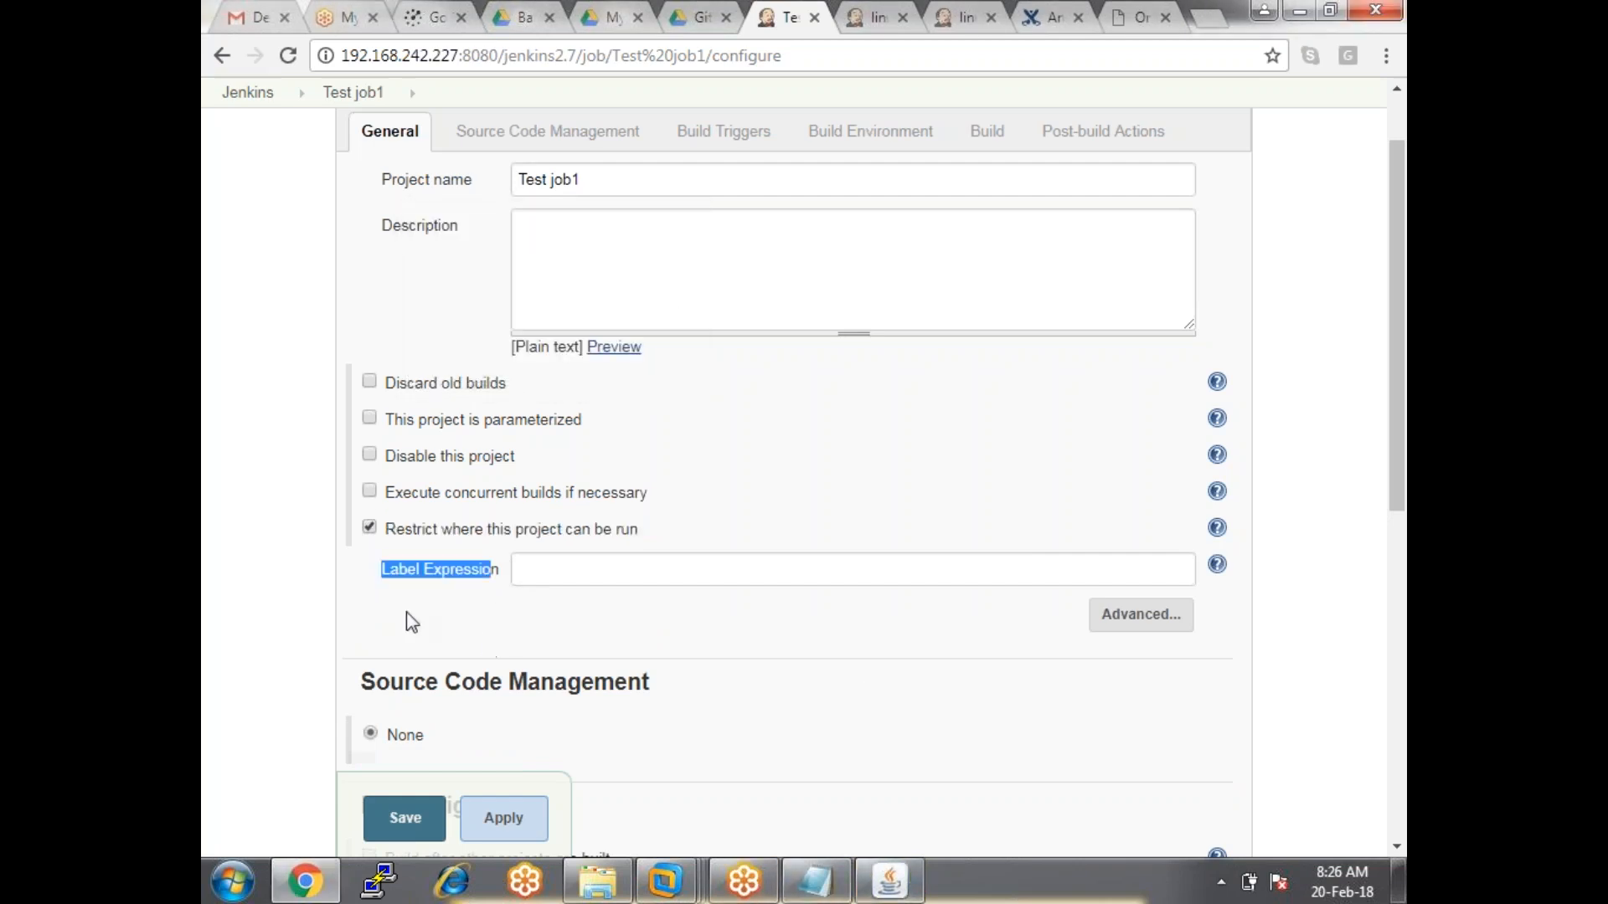
left_click(524, 570)
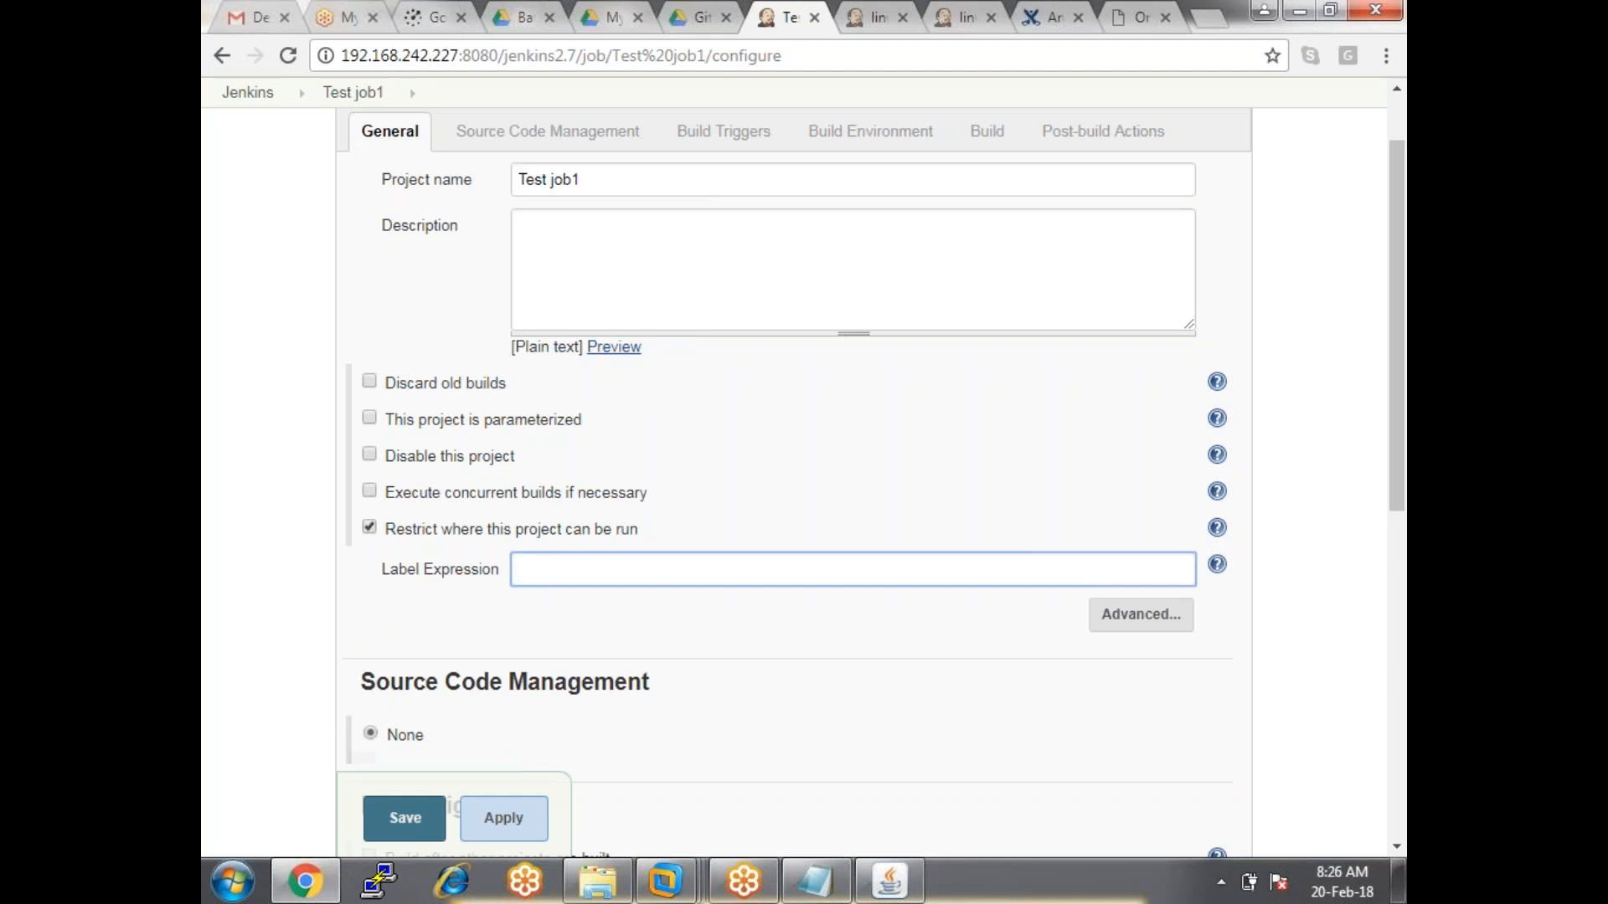
type("dev")
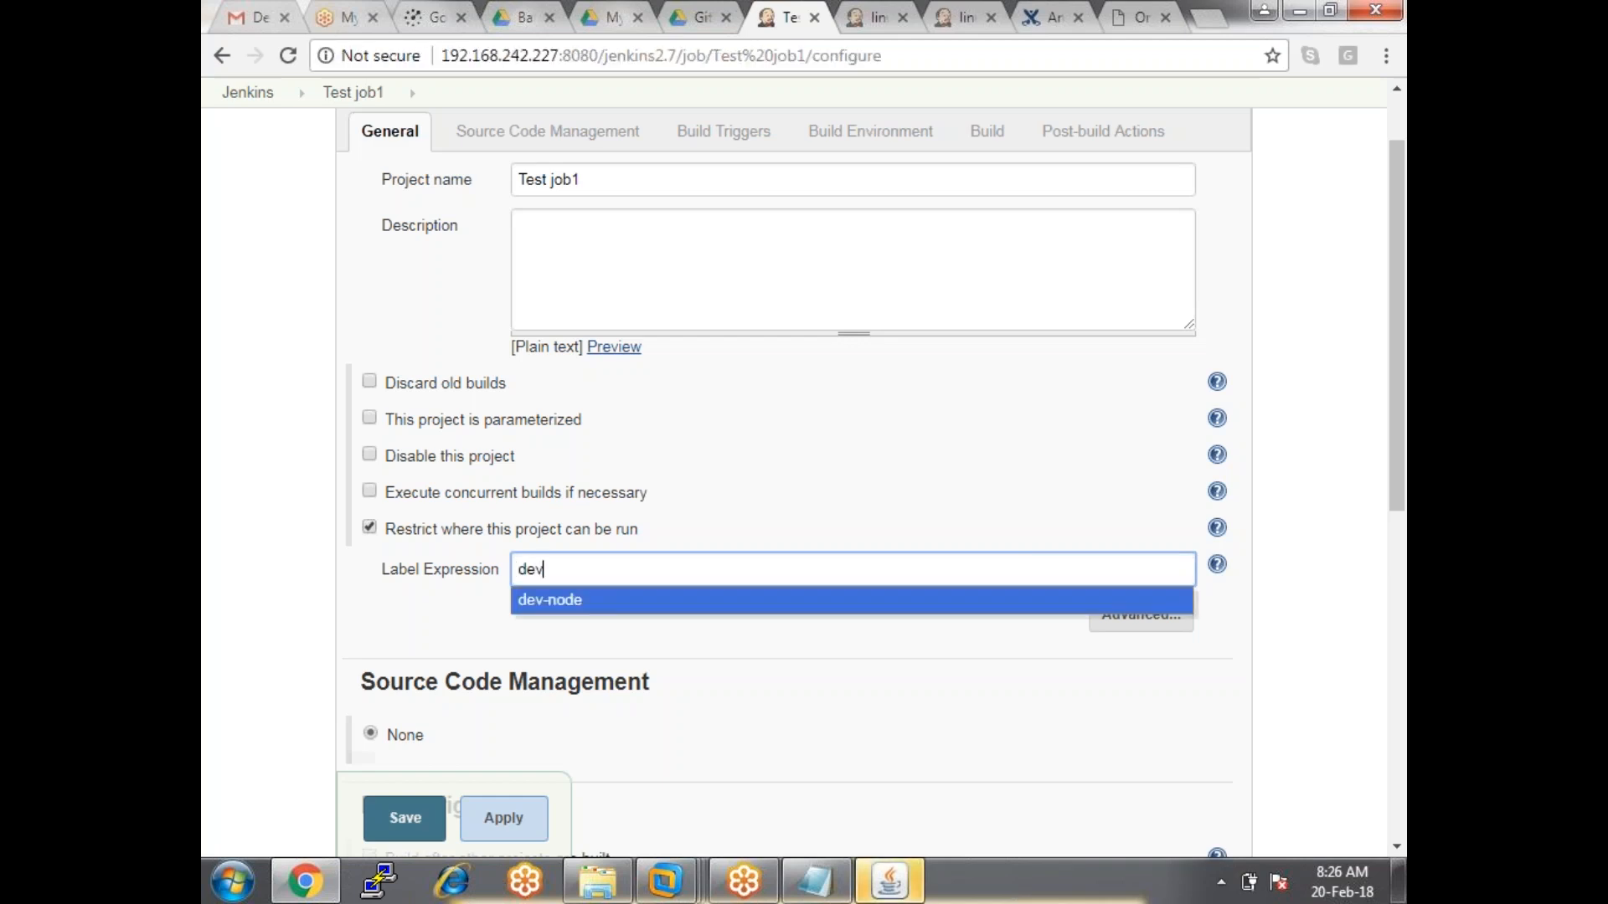
left_click(564, 599)
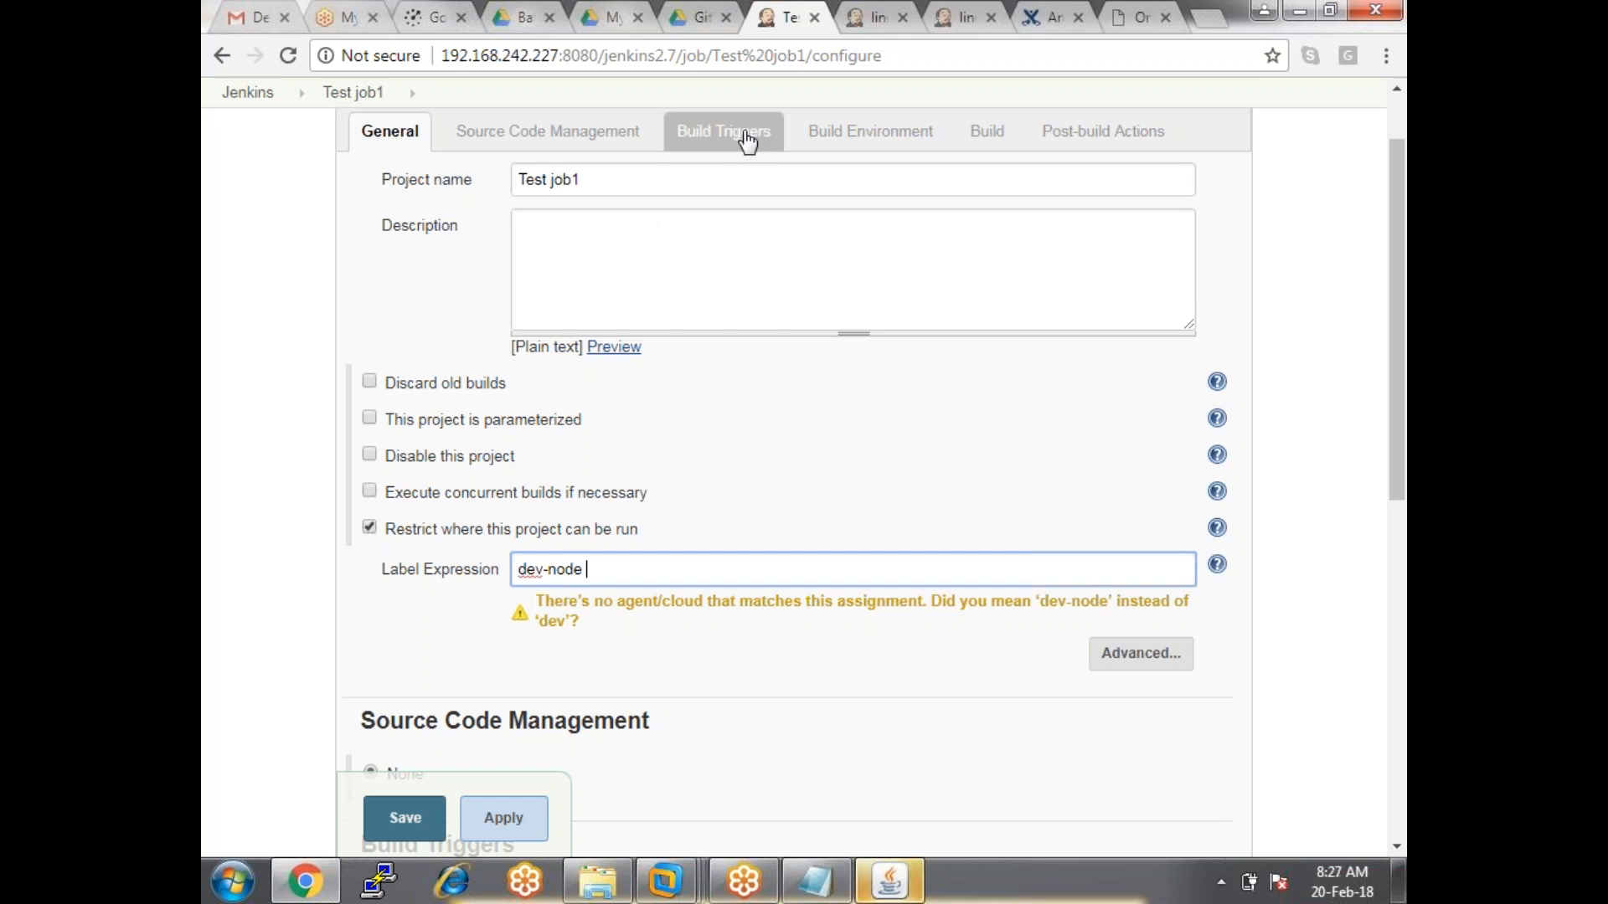
Add a trial Execute Windows batch command step containing 'dir', then delete it.
left_click(1001, 134)
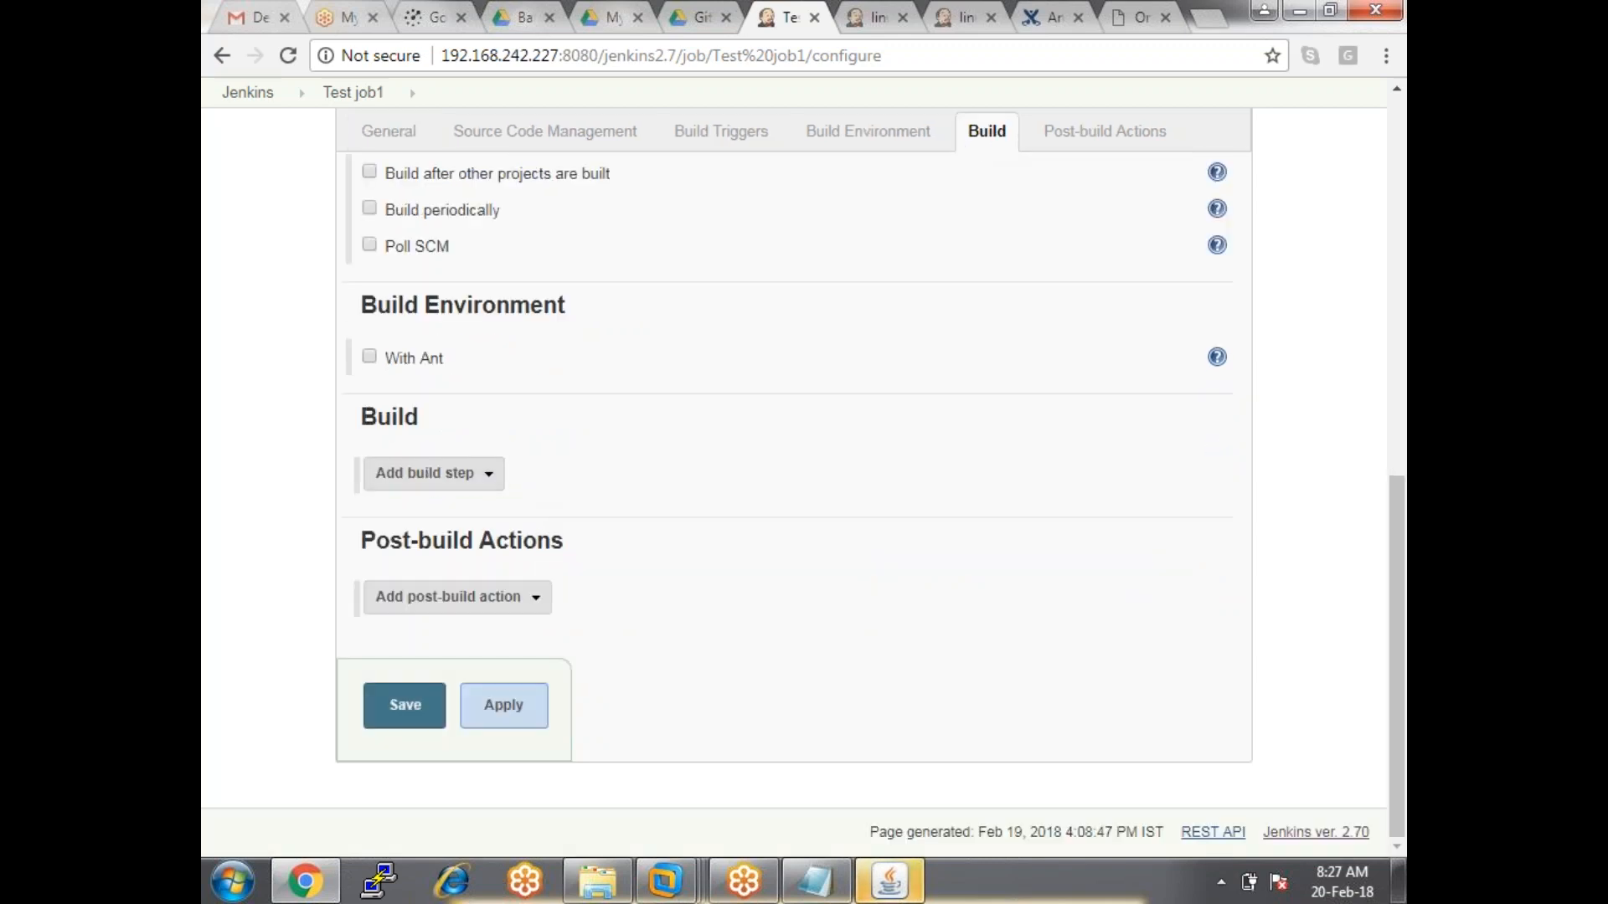
double_click(387, 417)
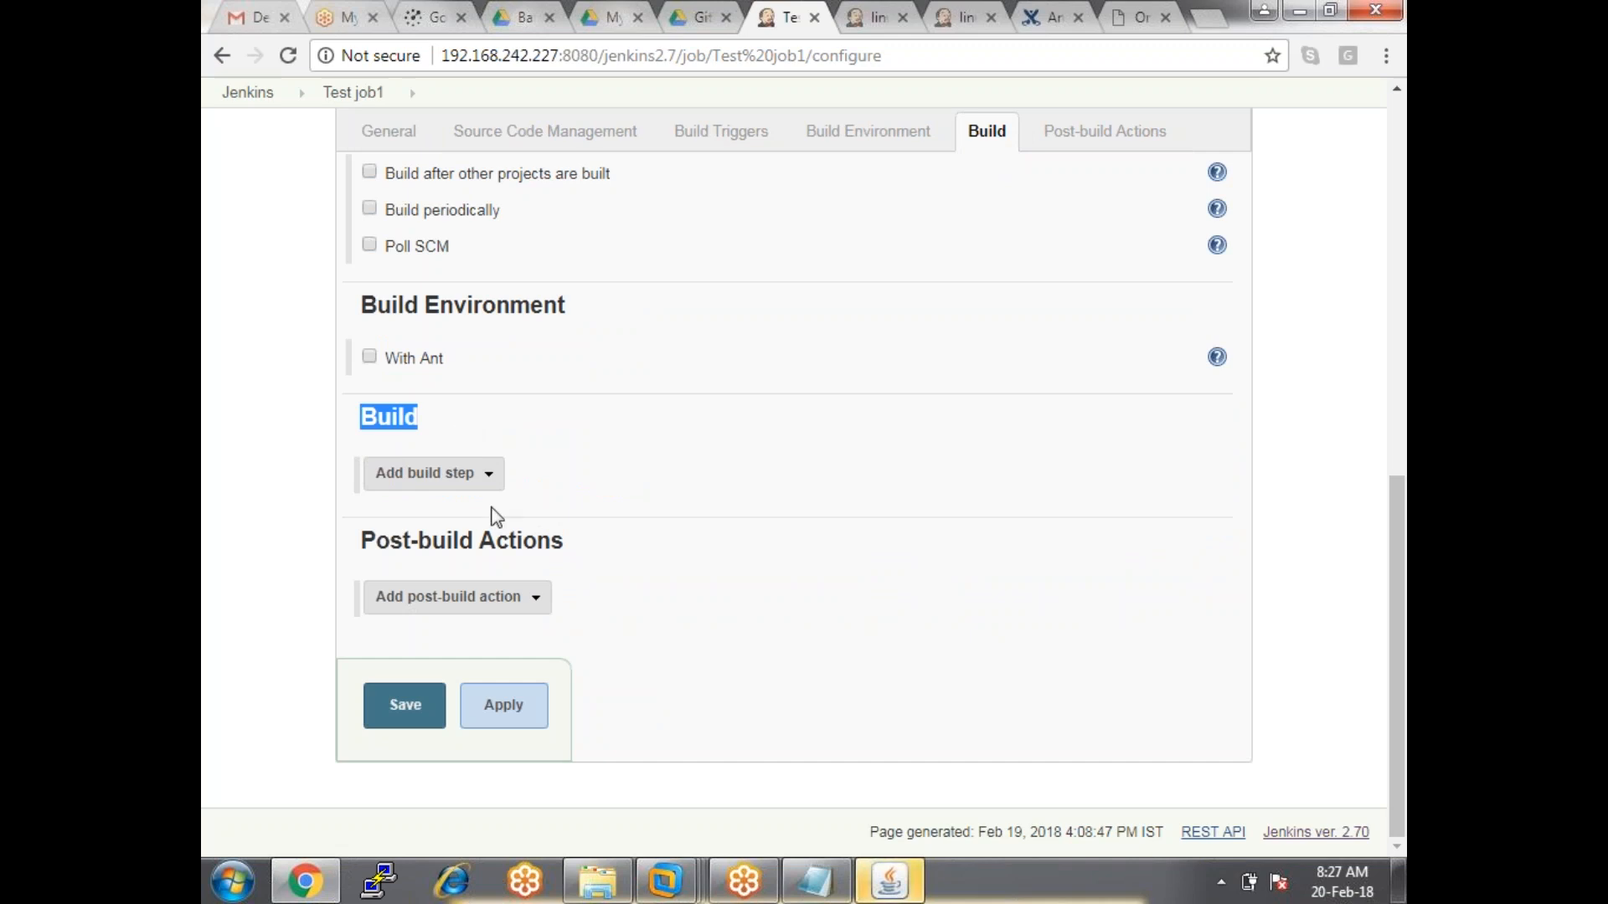
left_click(495, 475)
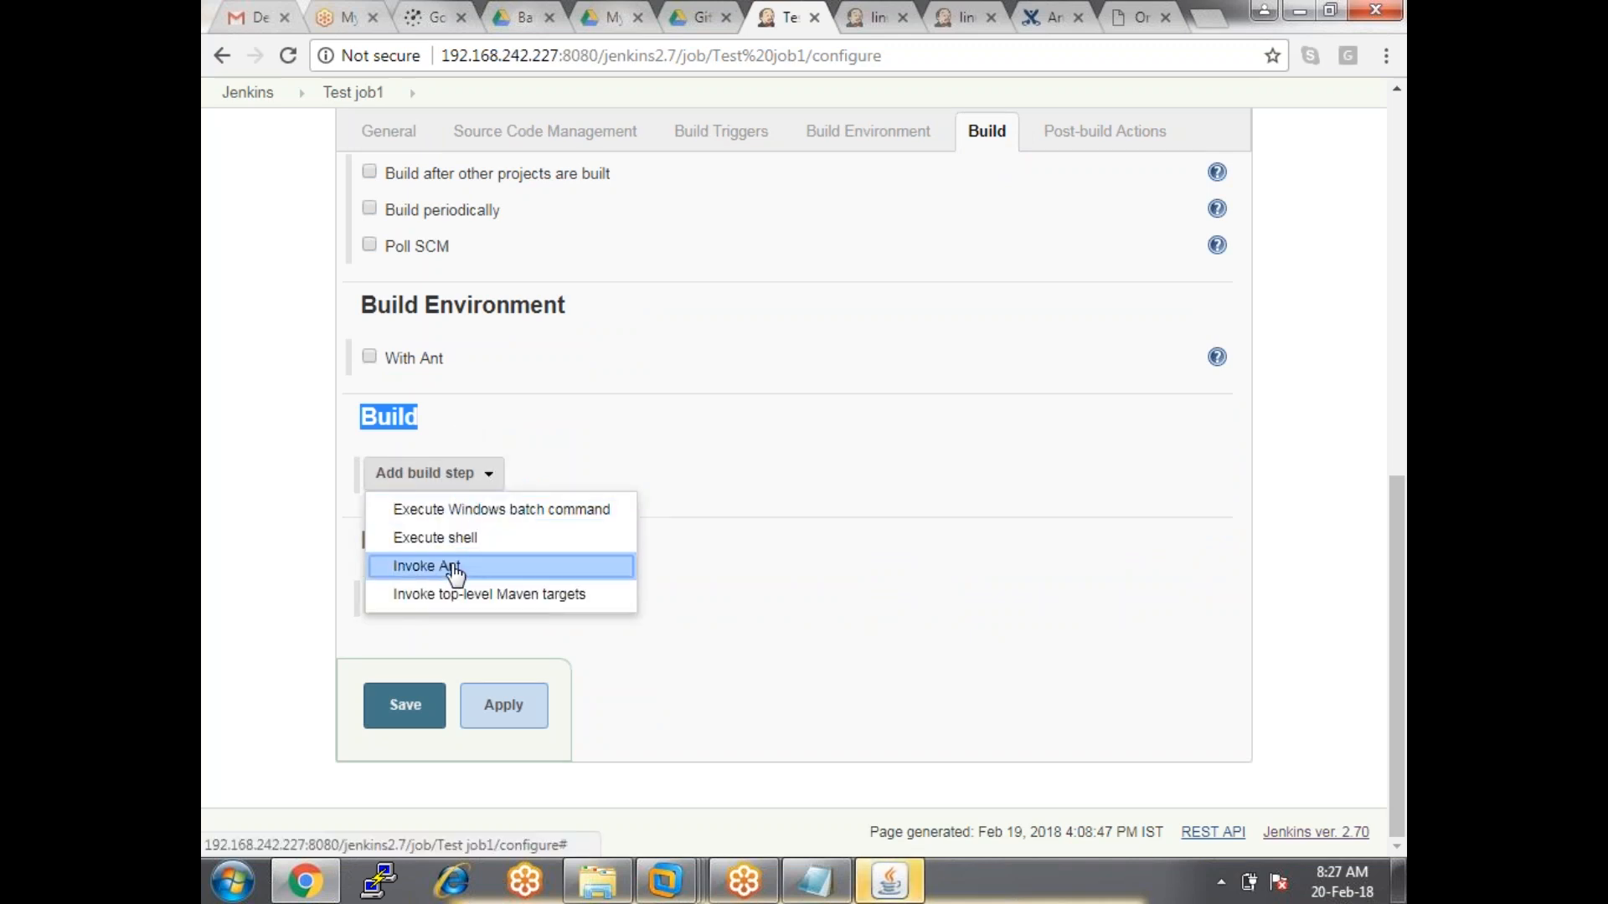
left_click(543, 511)
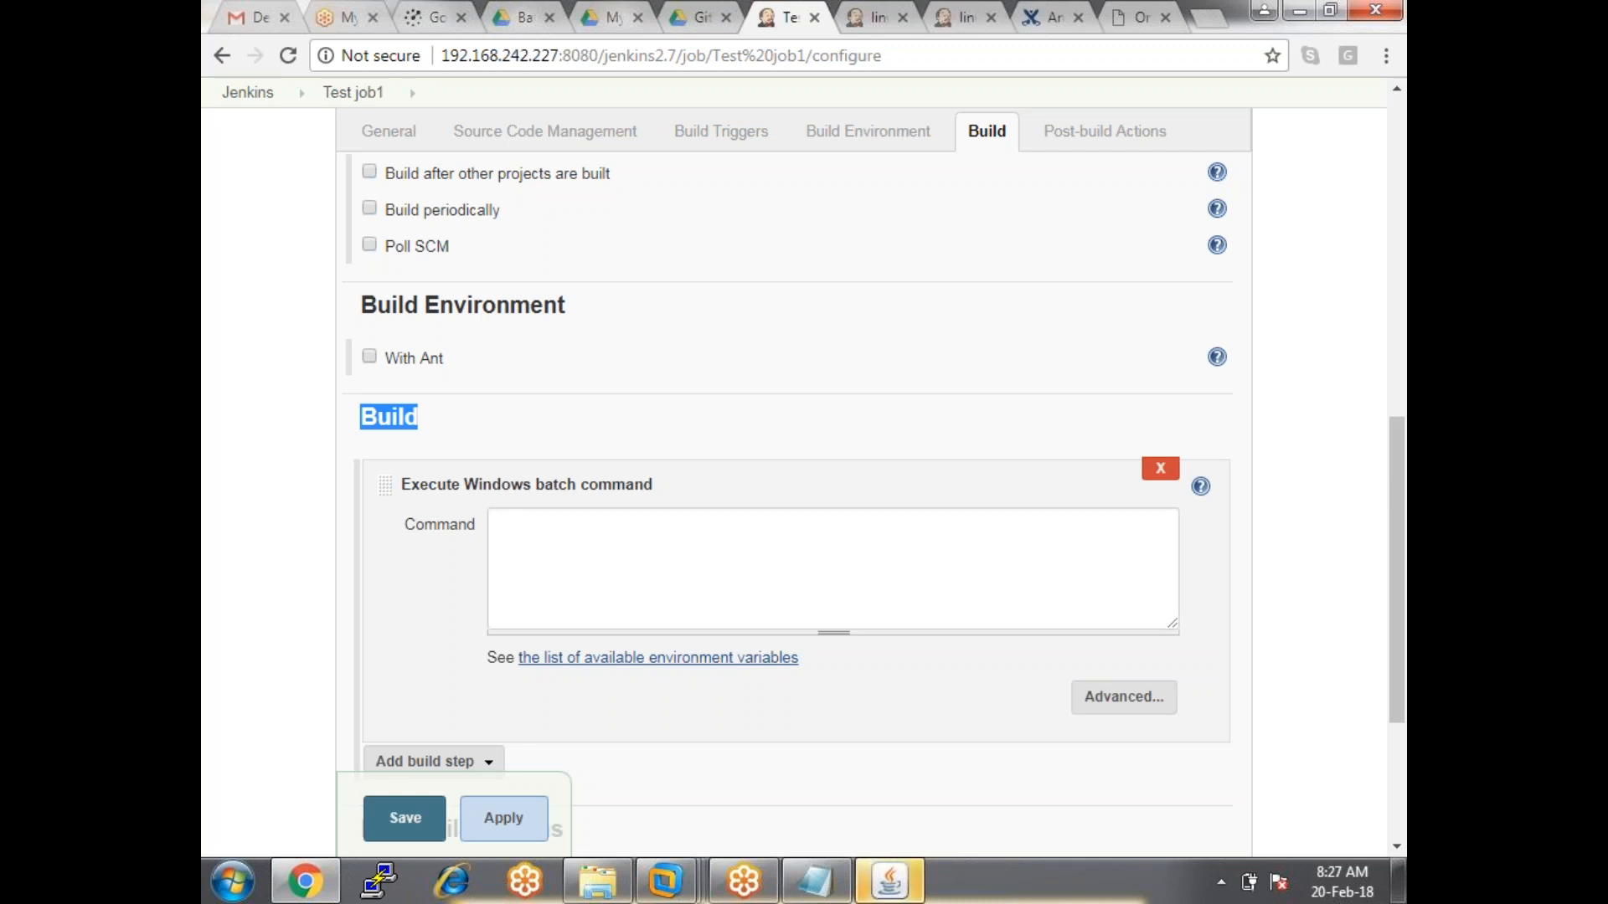
left_click(833, 569)
type("dir")
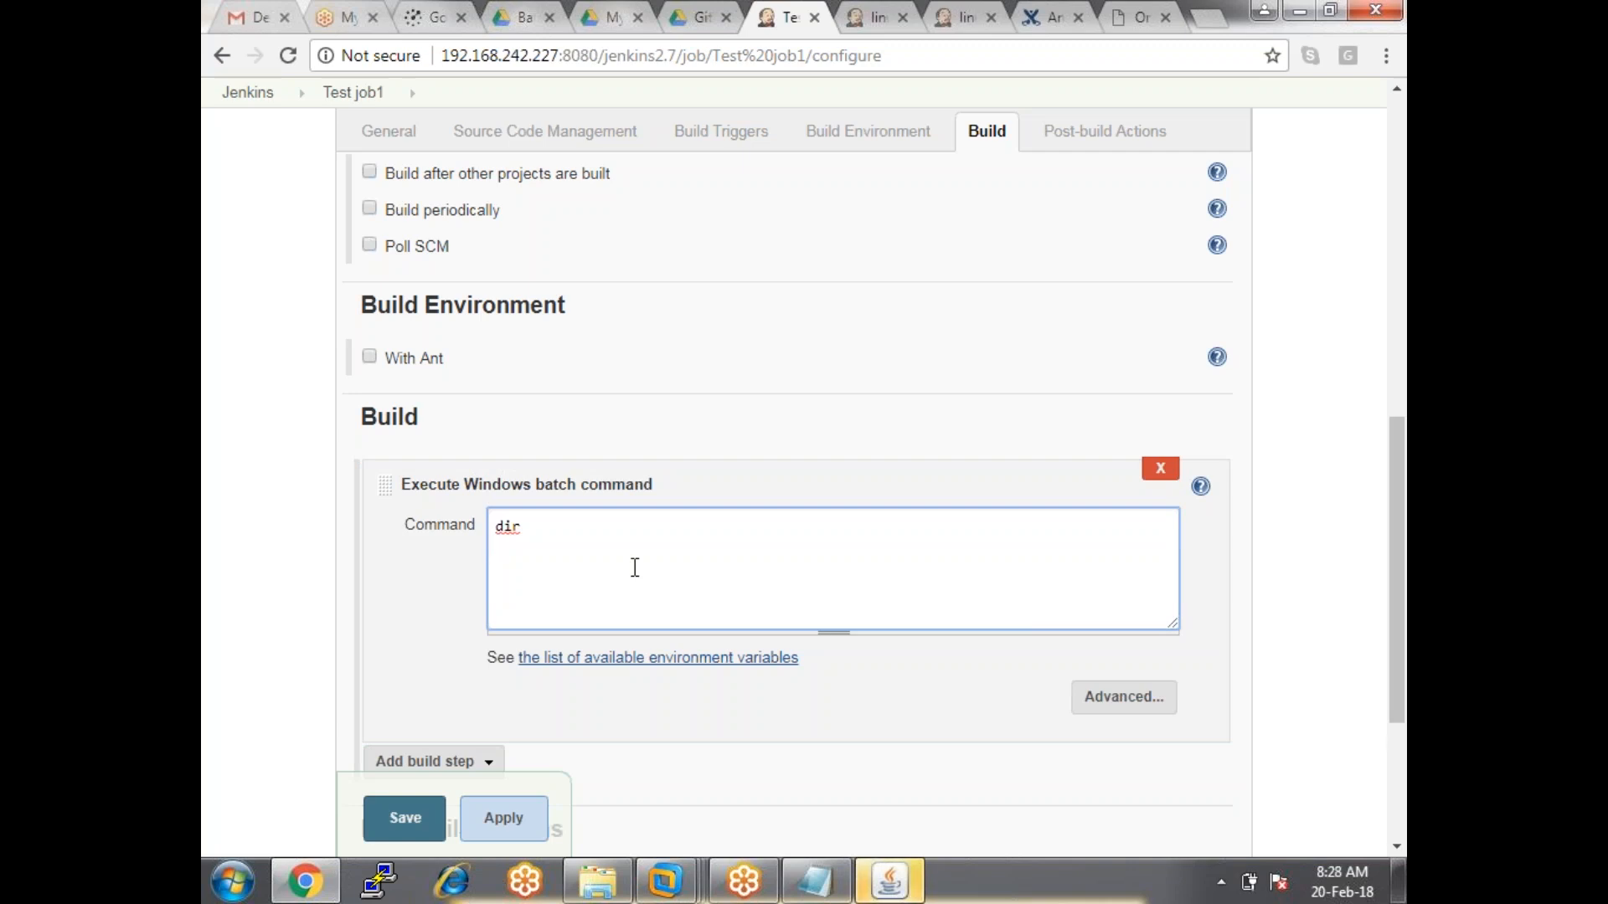
left_click(1161, 468)
left_click(470, 474)
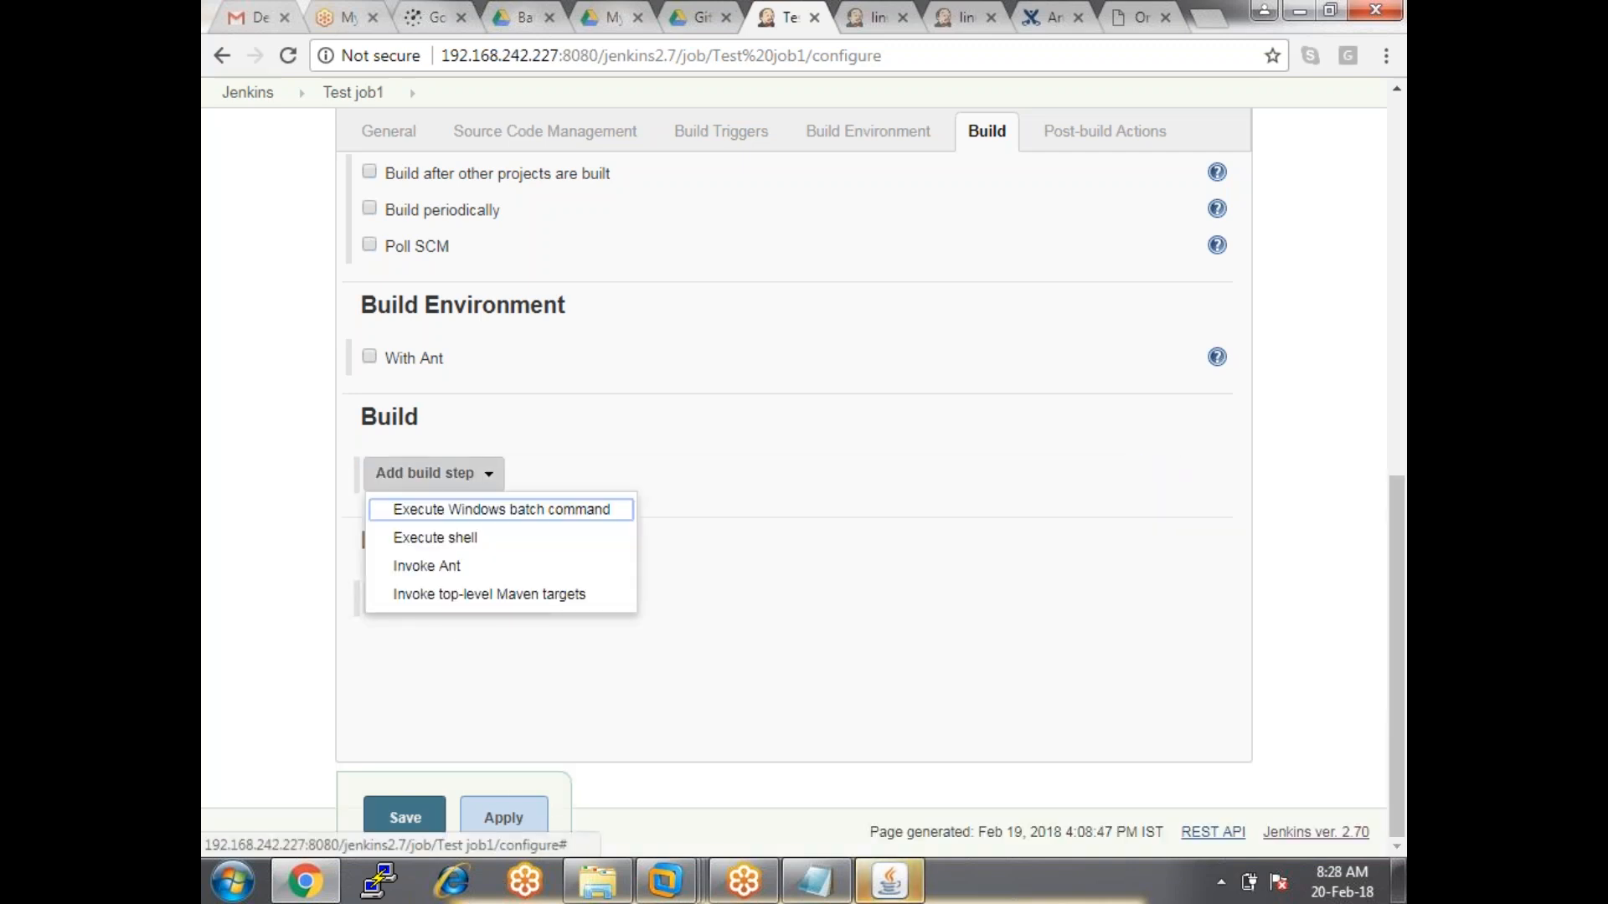
Add an Execute shell step with 'mkdir dir1', 'date' and 'touch file1' on separate lines, then apply and save.
left_click(459, 540)
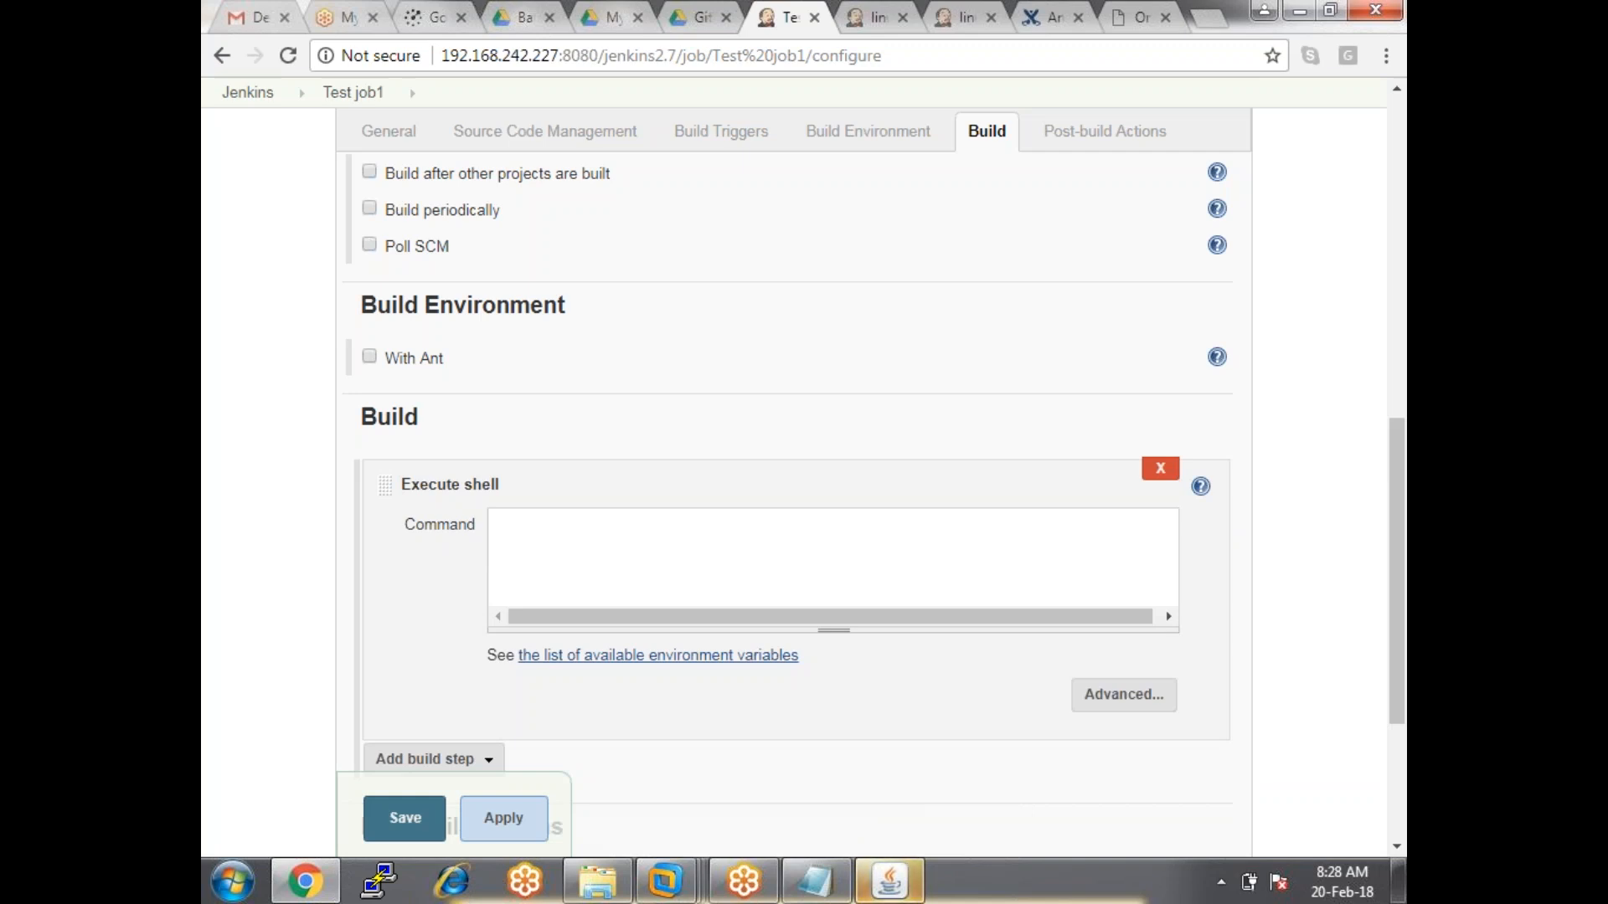
left_click(589, 593)
type("mk")
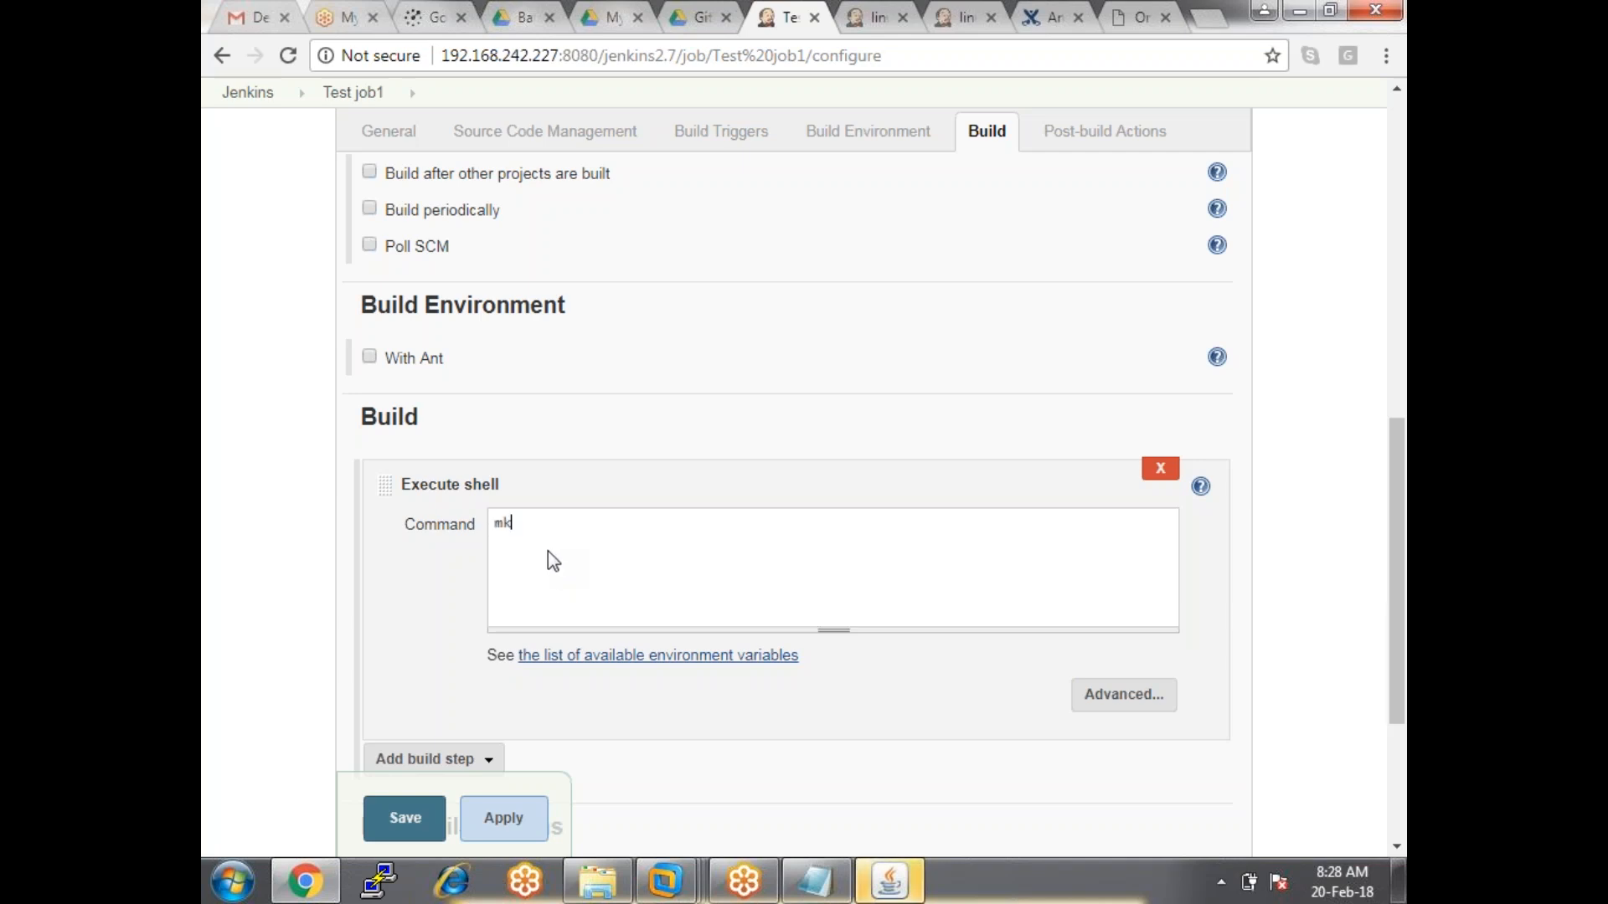
type("dir dir1")
key("Return")
type("date")
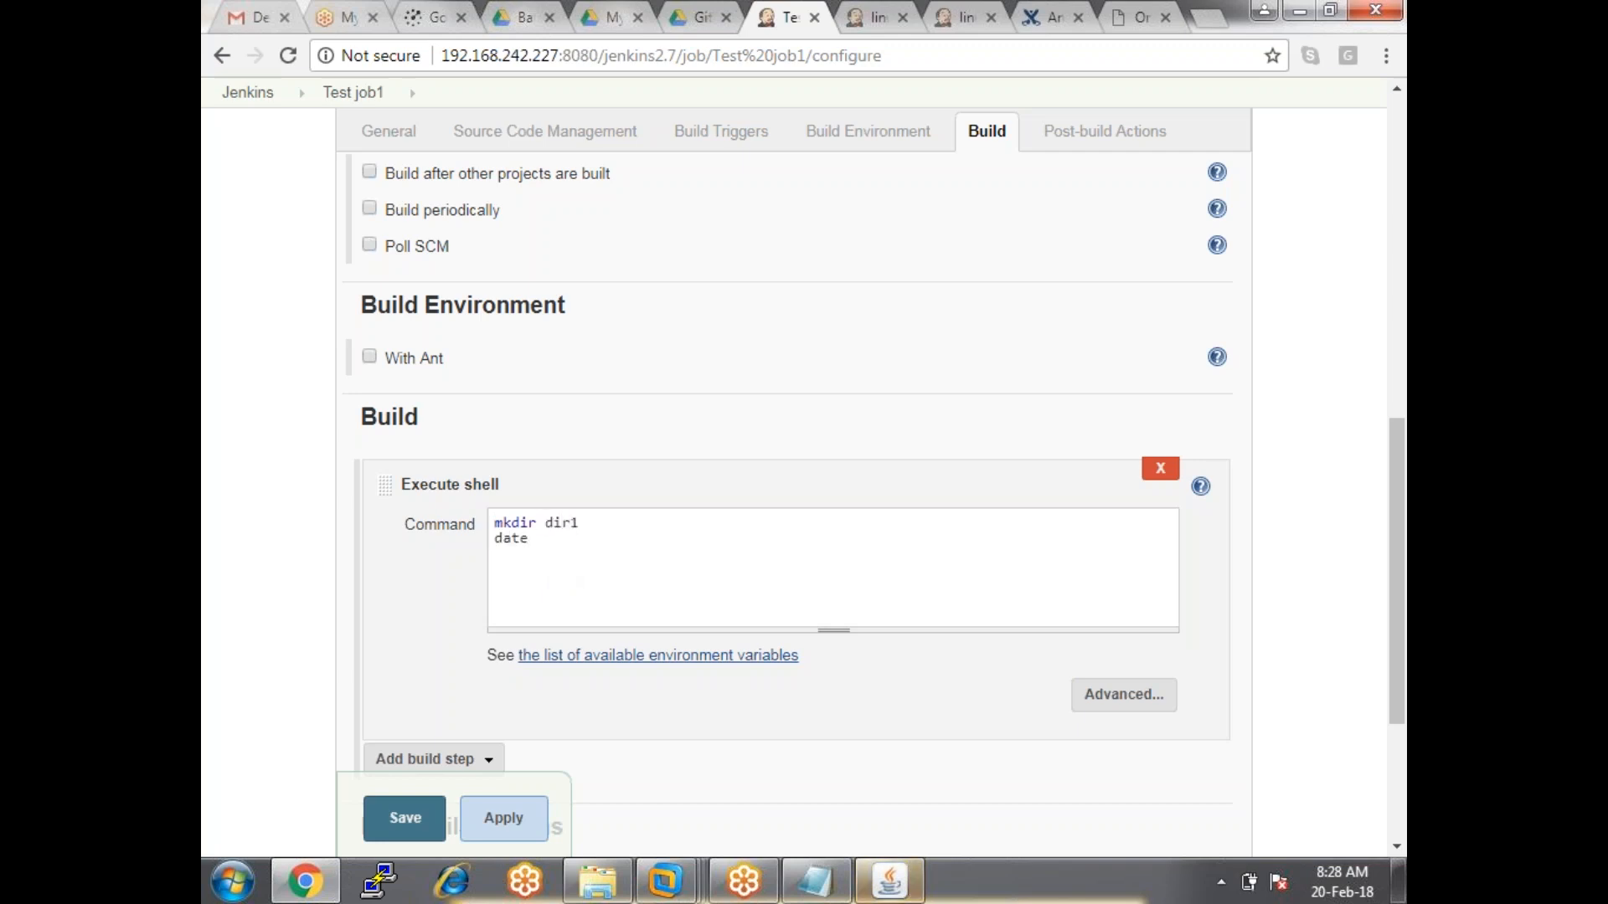
key("Return")
type("tou")
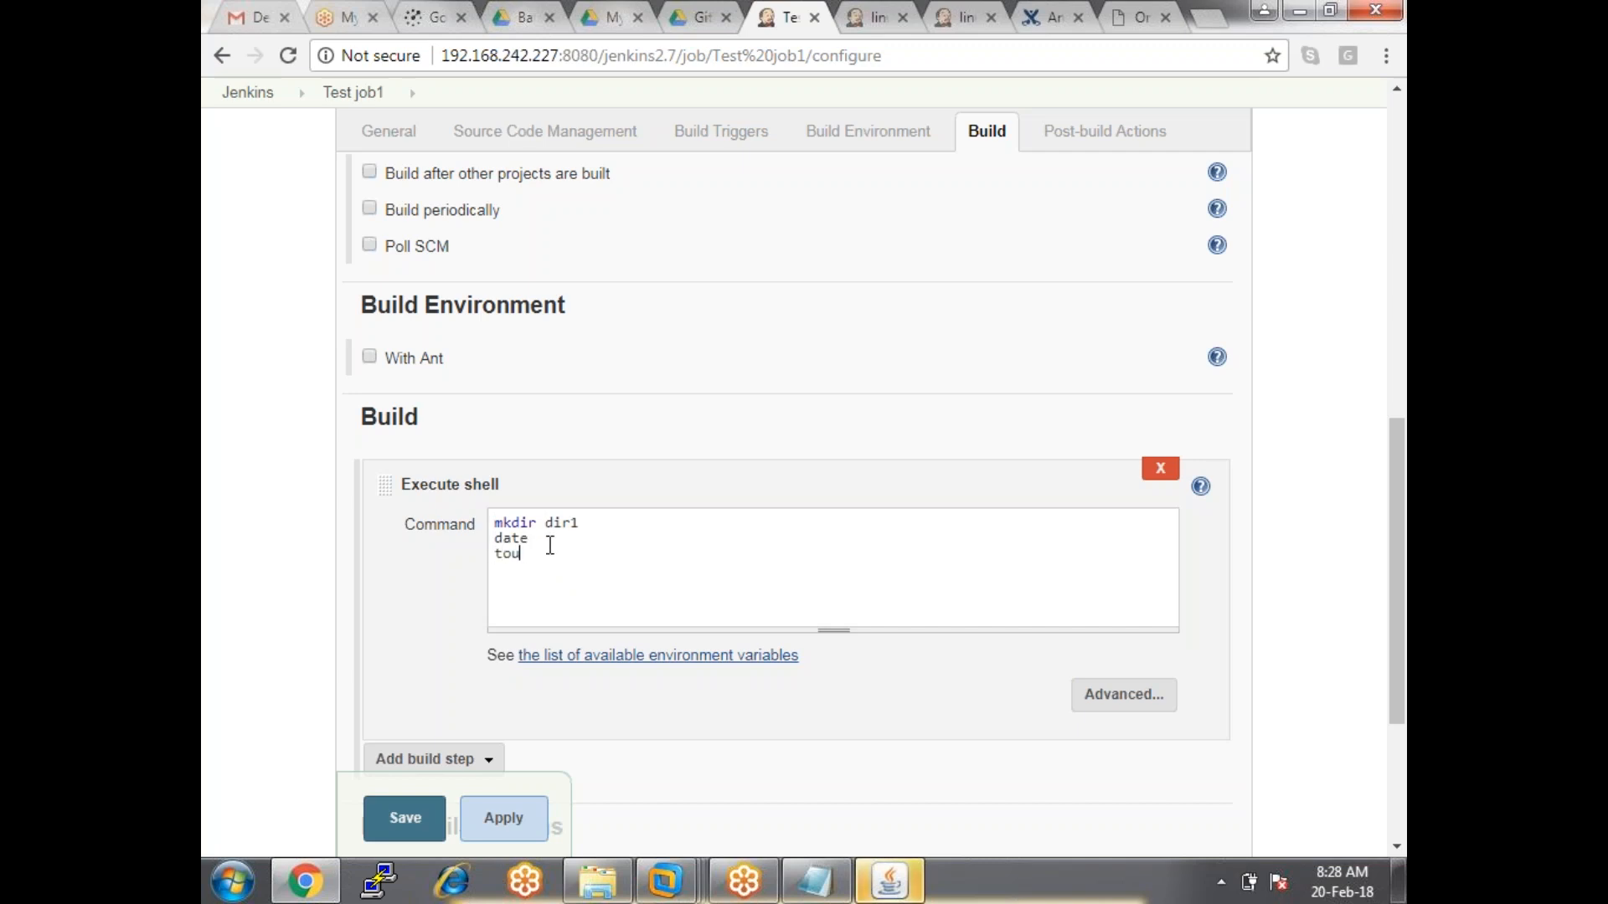
type("ch file1")
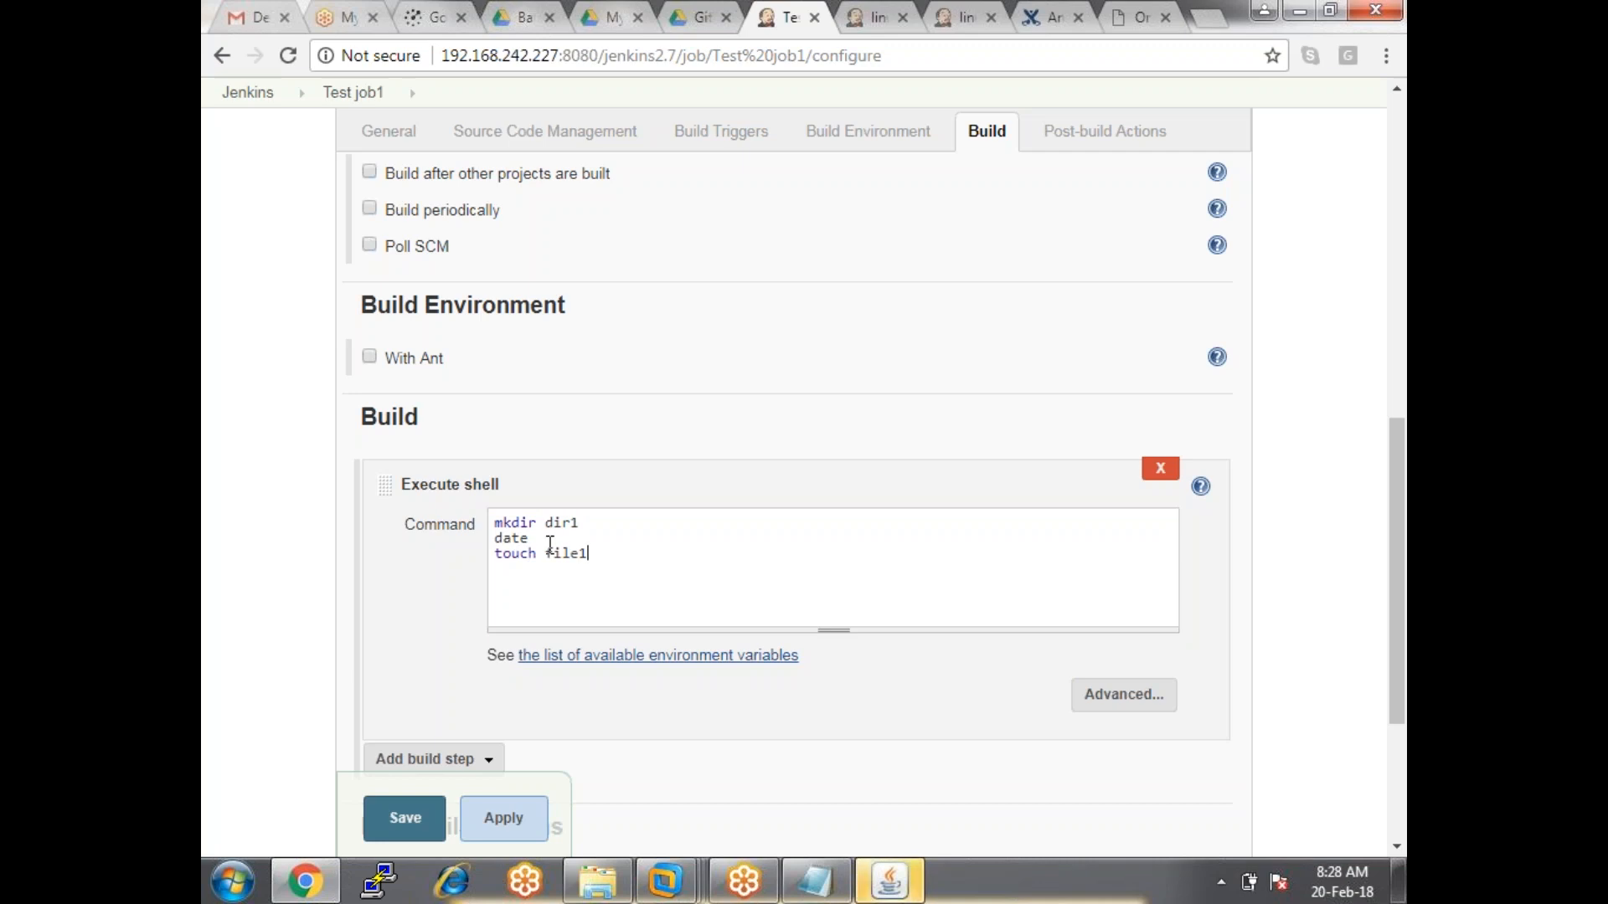
left_click(505, 821)
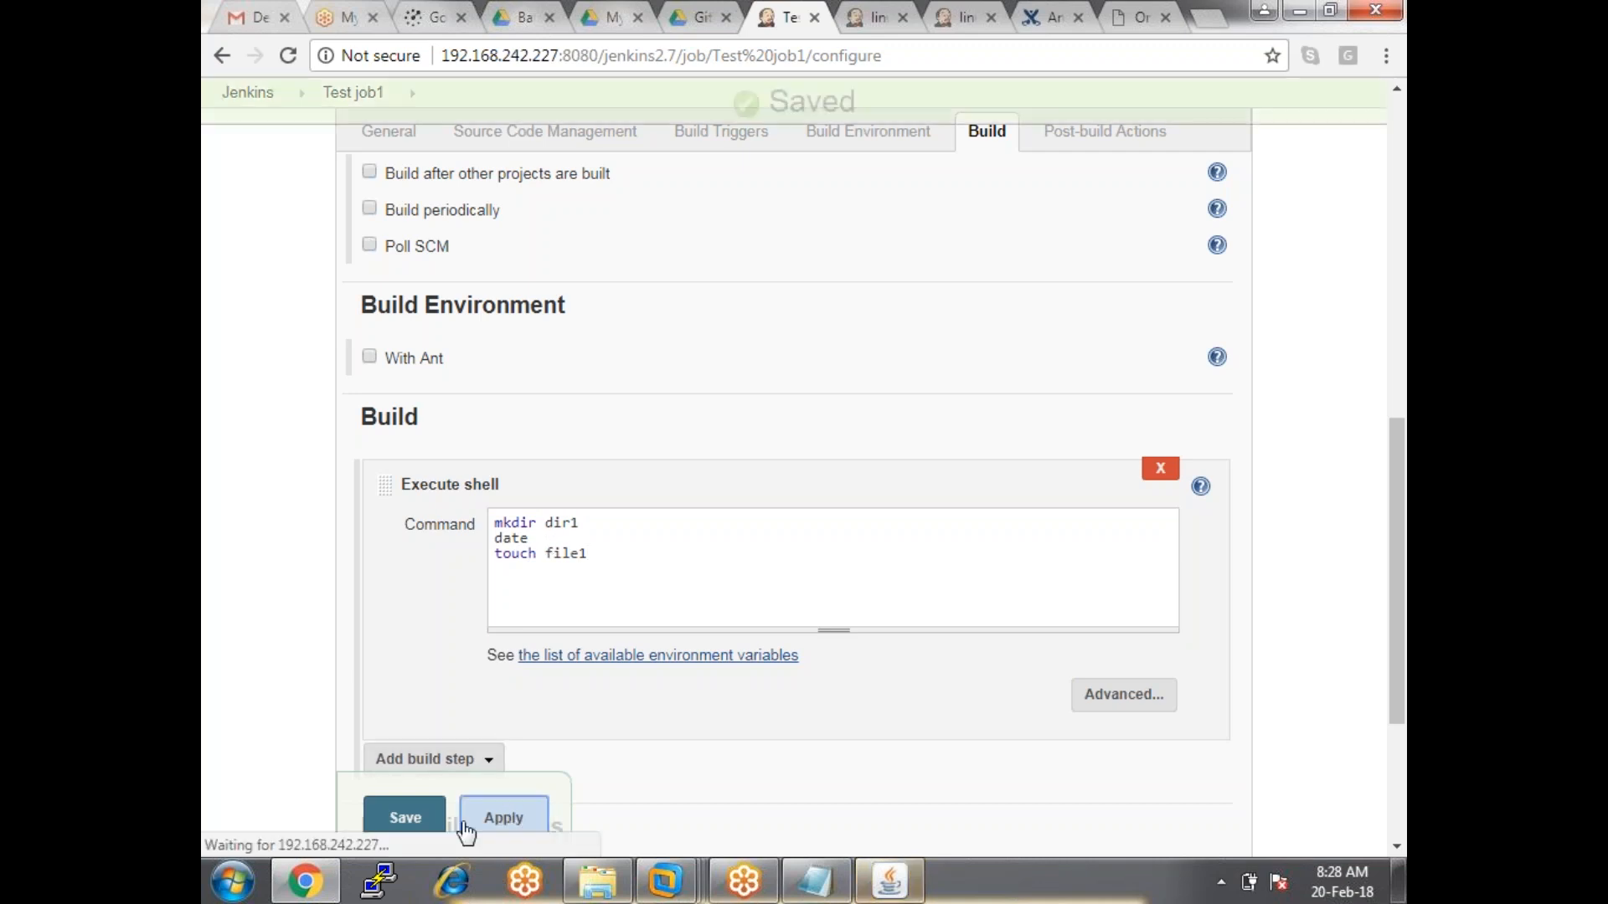
left_click(412, 819)
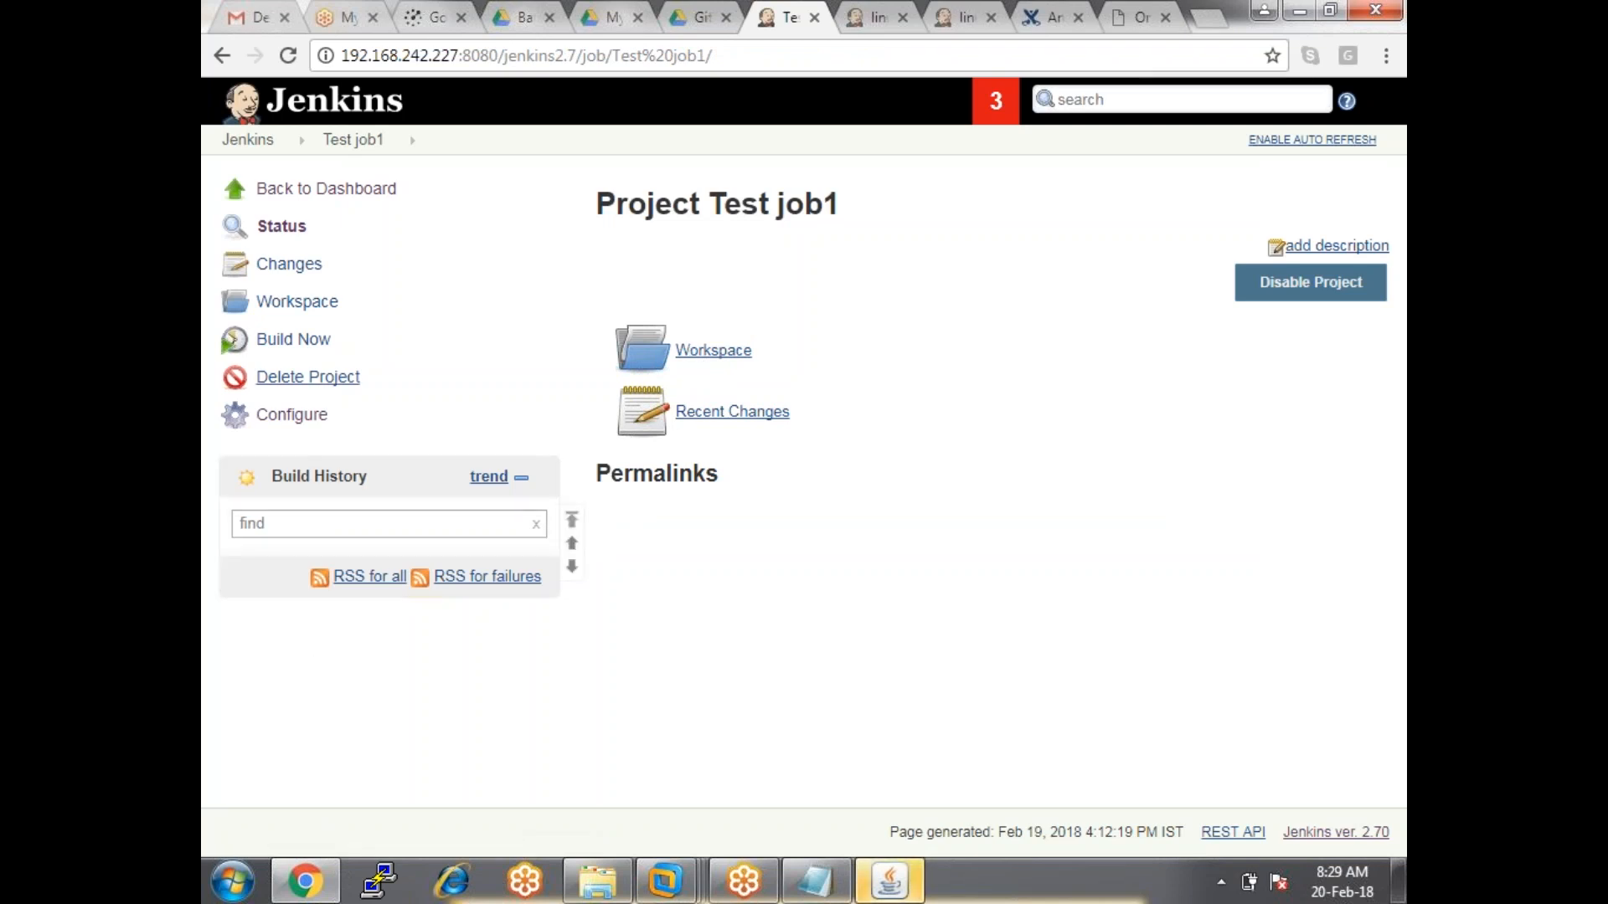
Trigger a build, then cancel pending build #1 that waits for the offline dev-node.
left_click(269, 345)
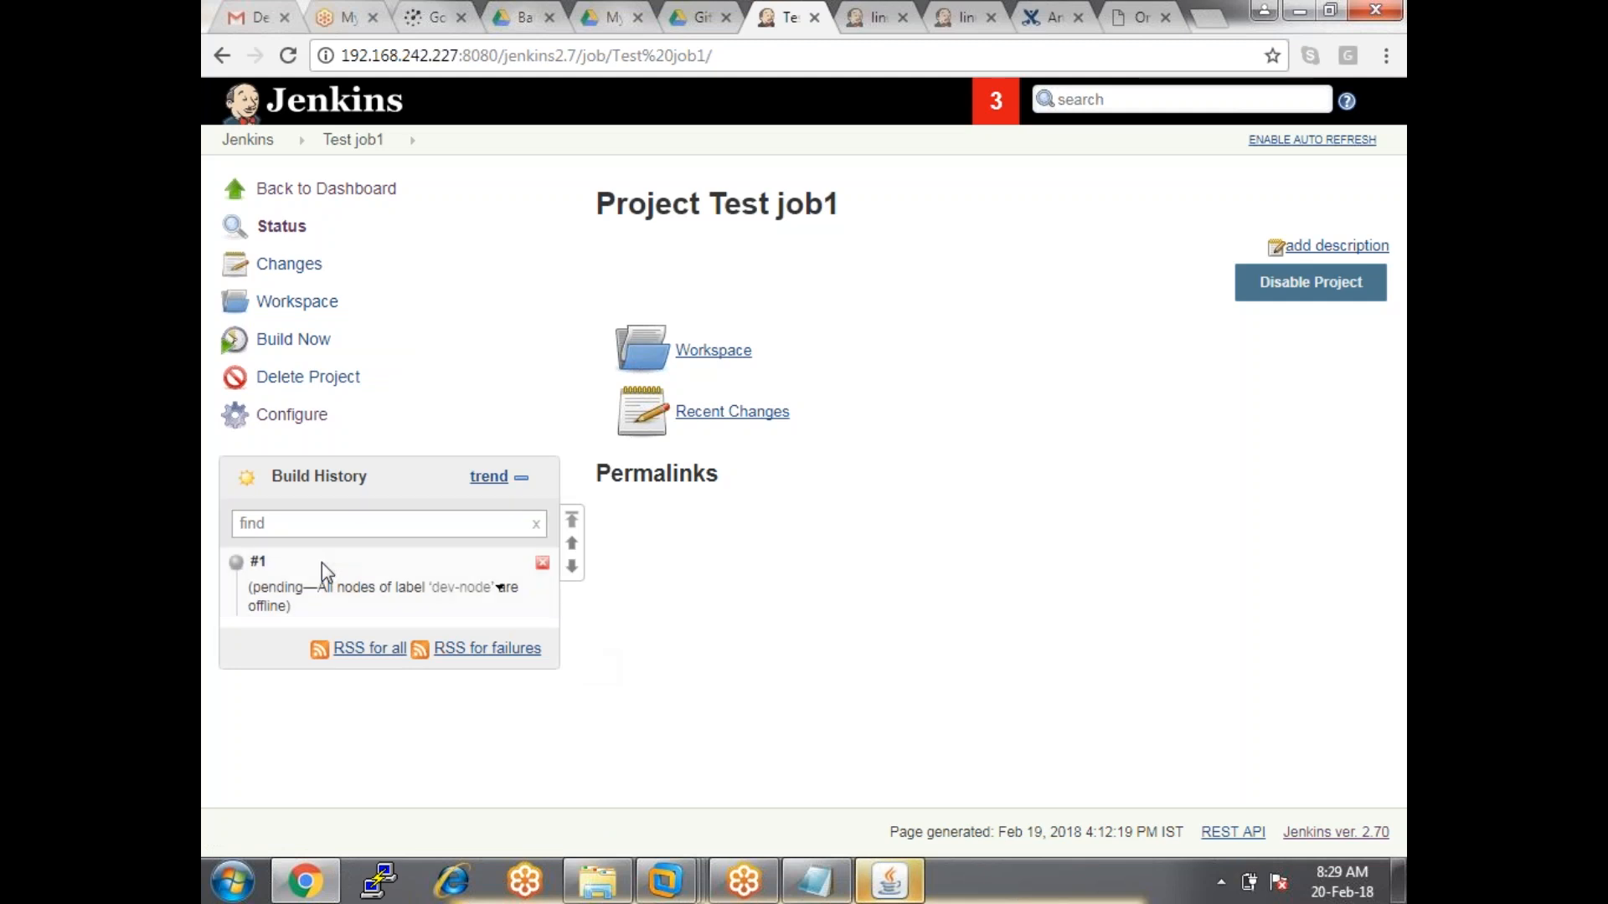
left_click_drag(325, 586, 536, 608)
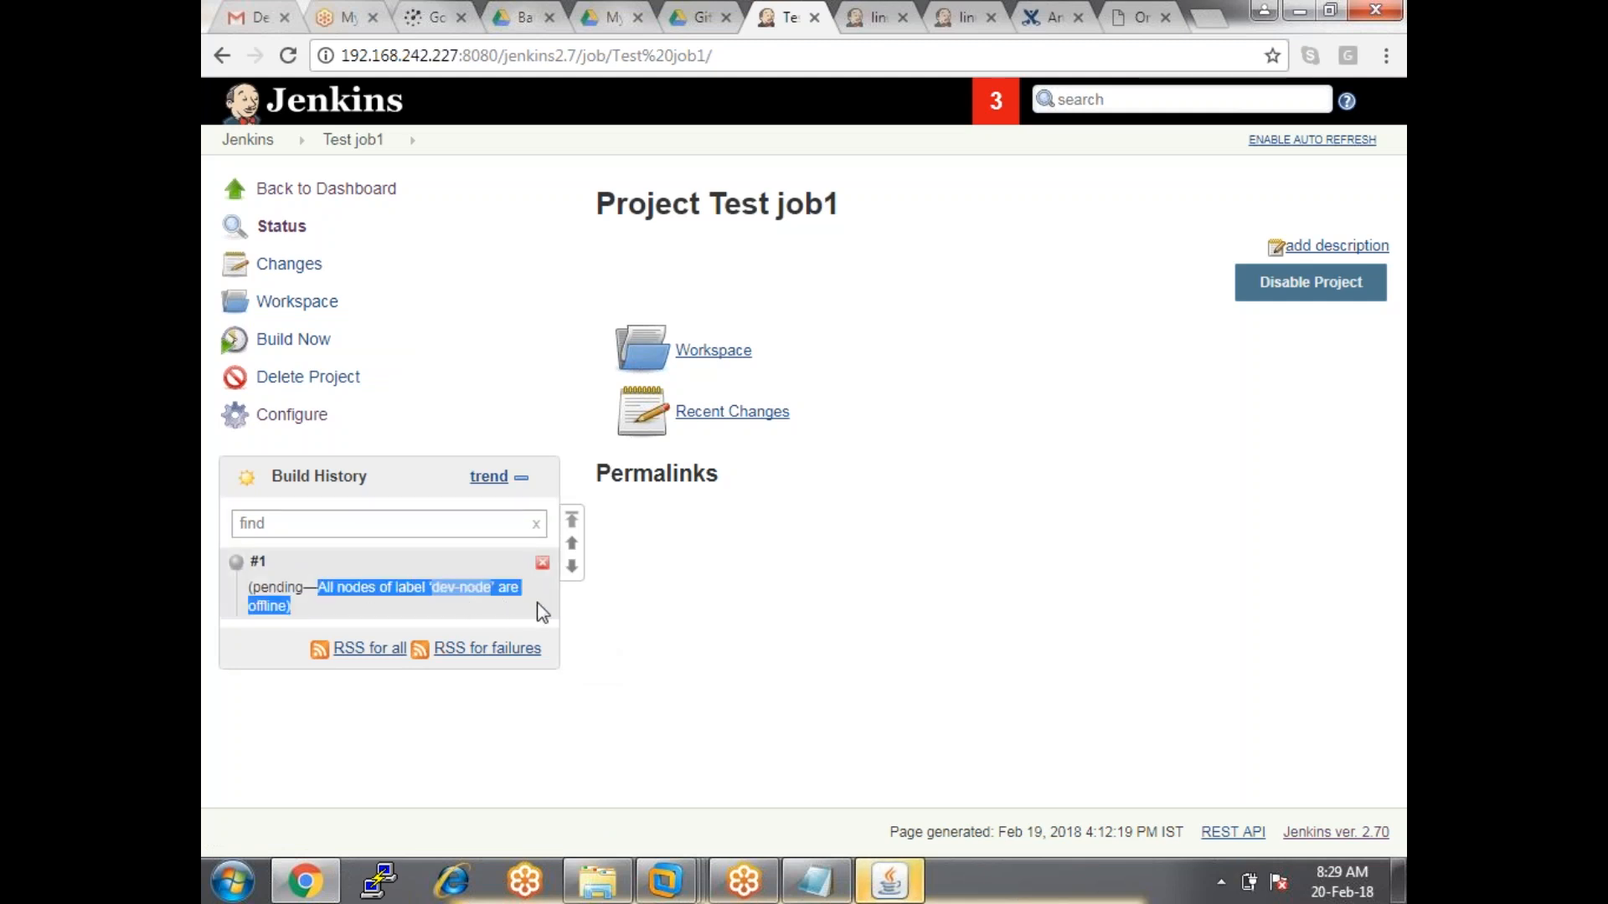
left_click(580, 606)
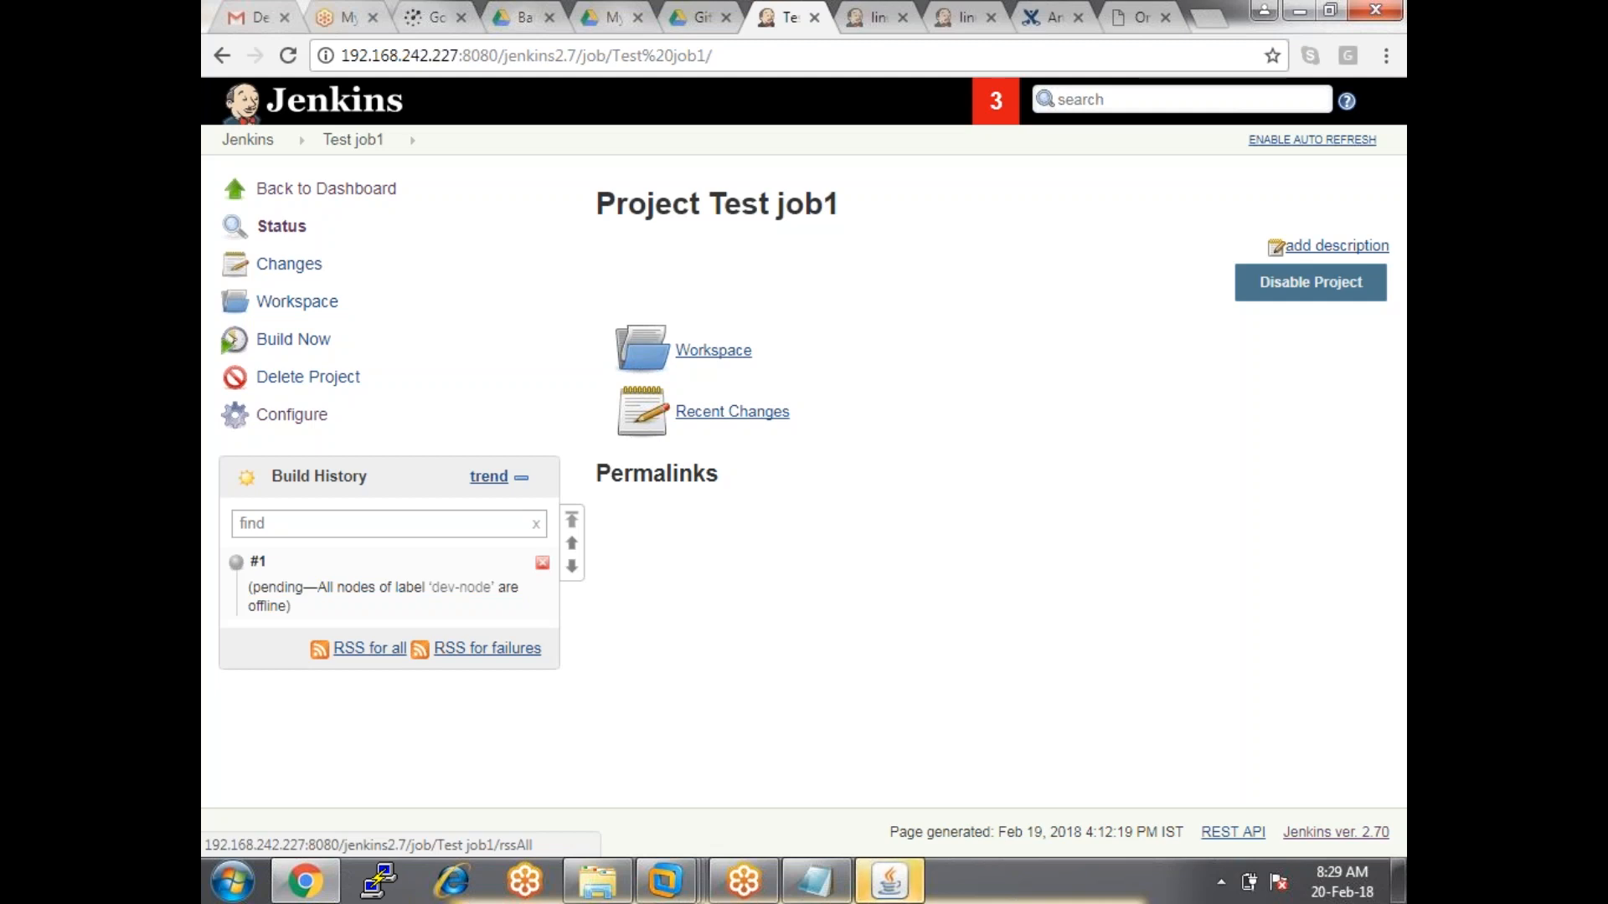
left_click(542, 565)
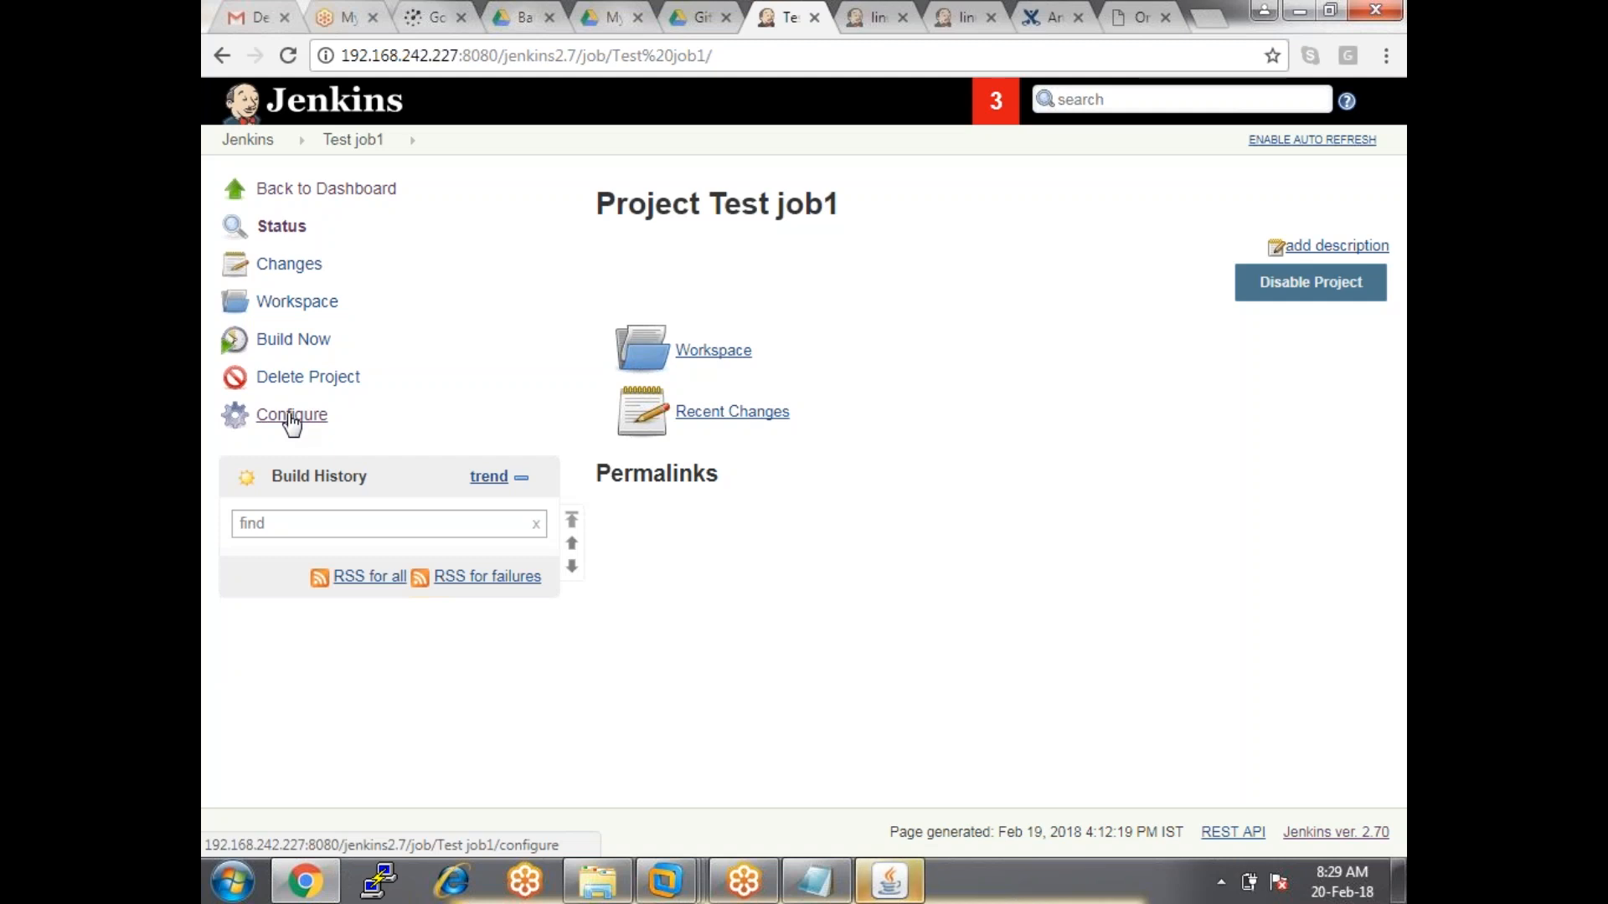
Untick 'Restrict where this project can be run' in the job configuration, then apply and save.
left_click(292, 423)
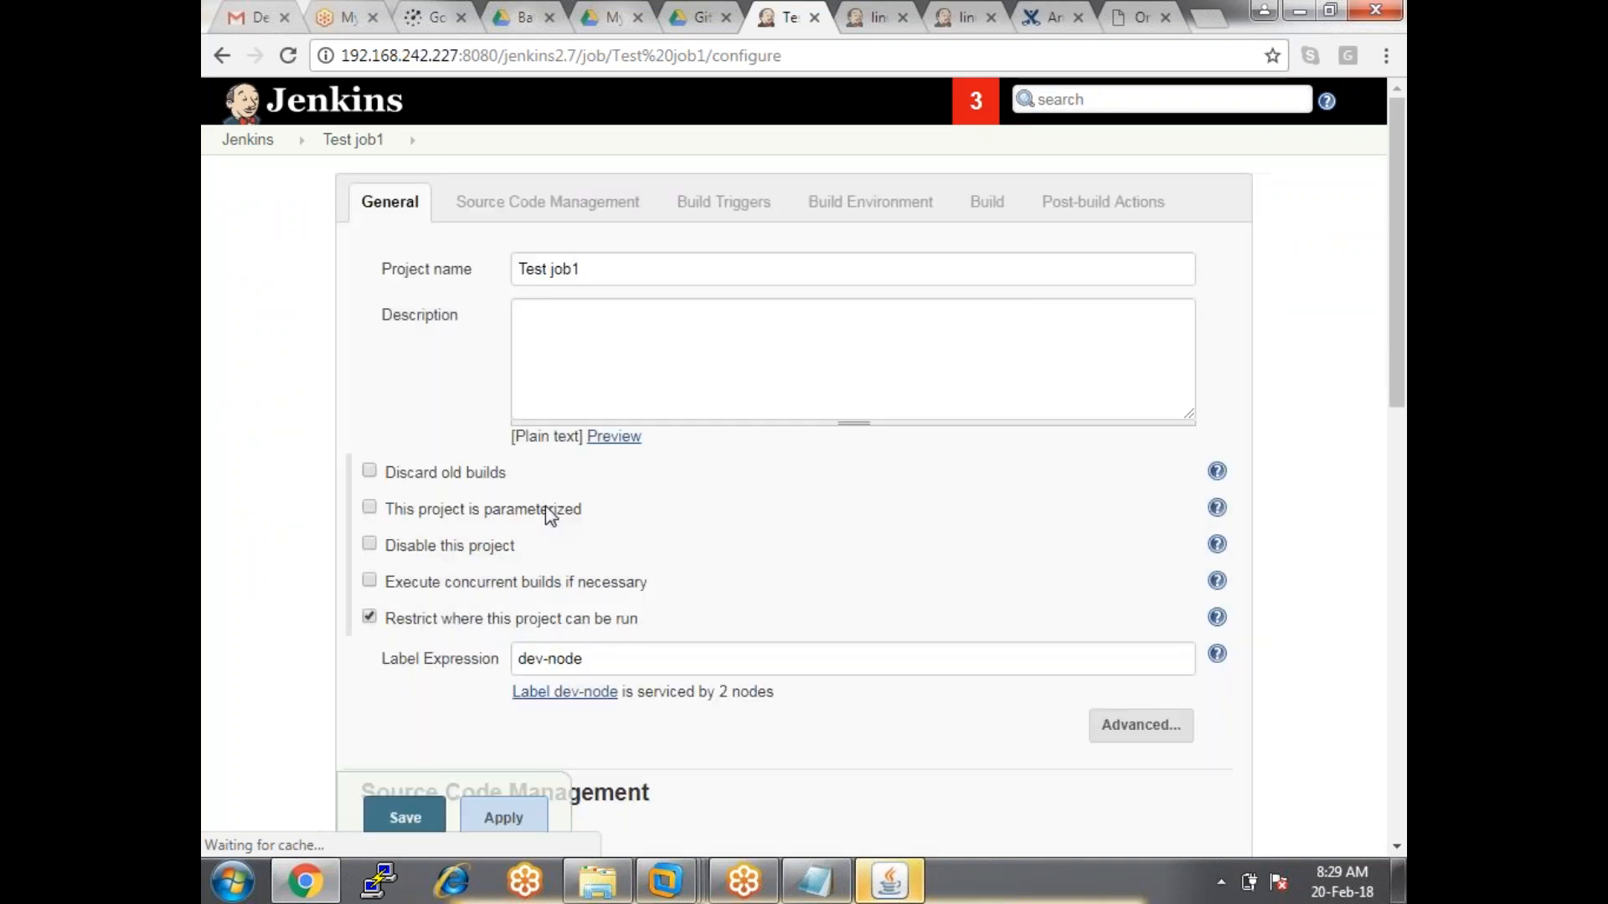
left_click(369, 624)
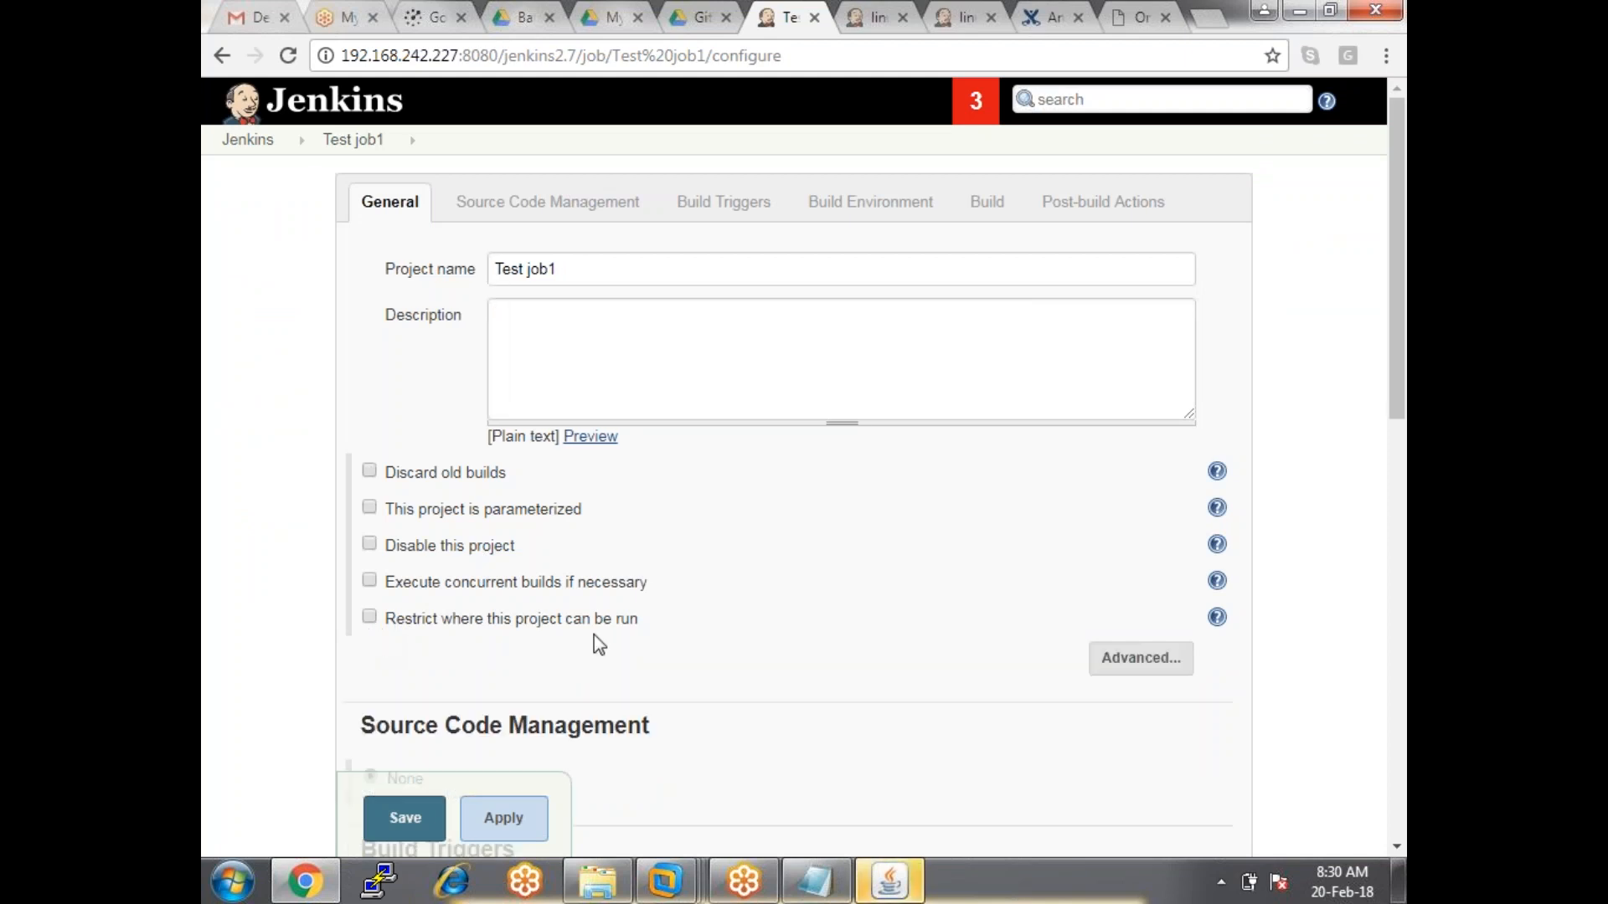
left_click(504, 818)
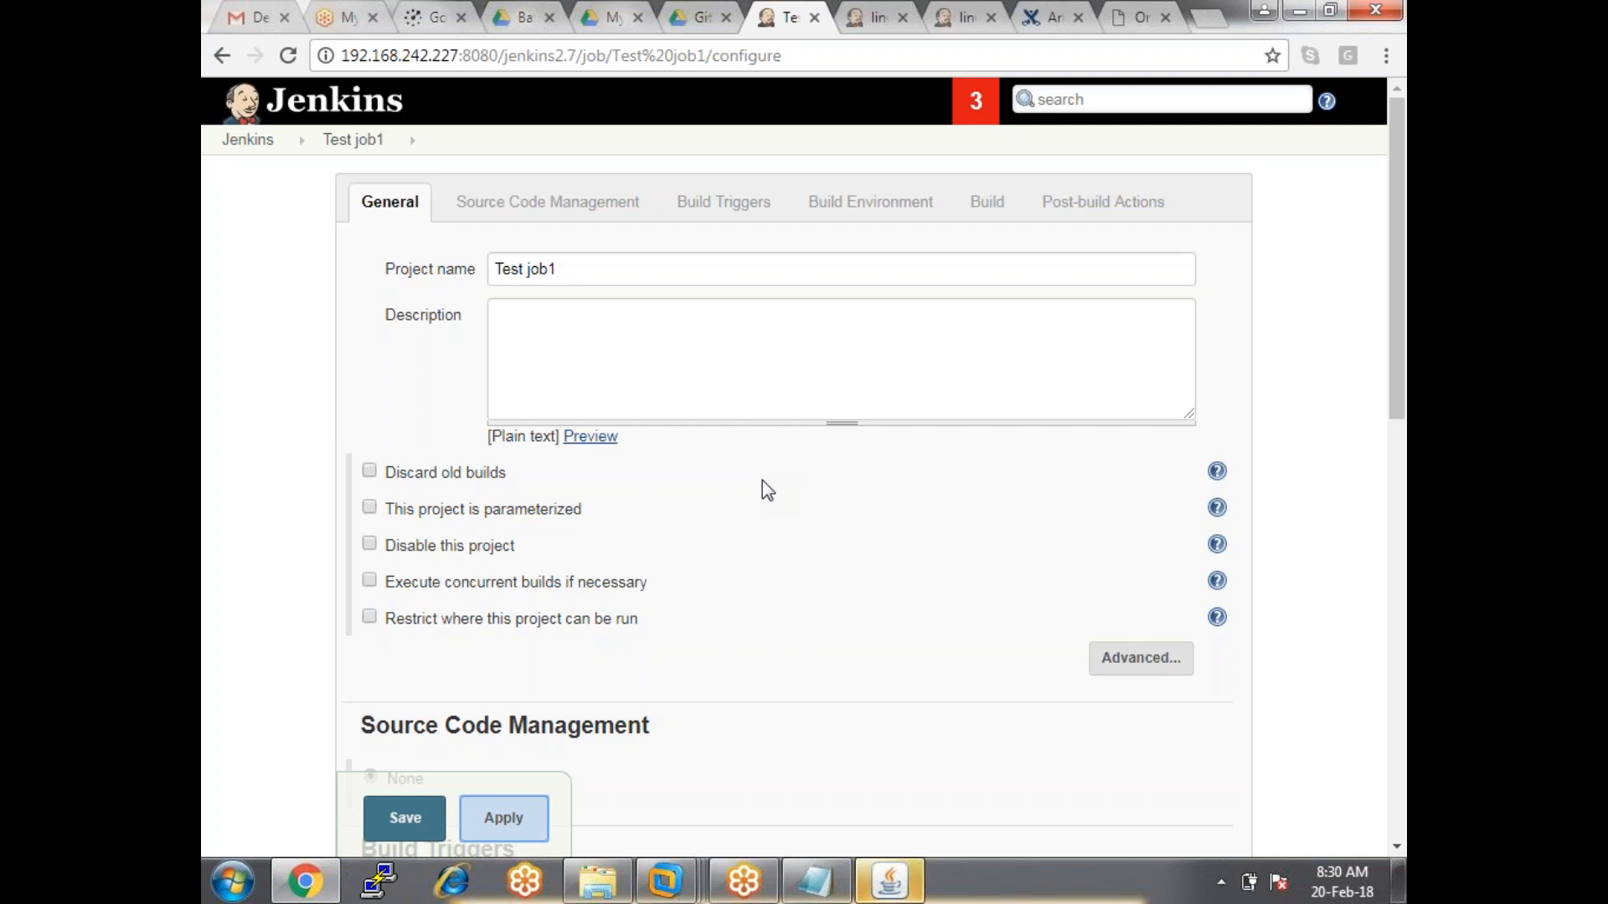
left_click(505, 825)
left_click(405, 818)
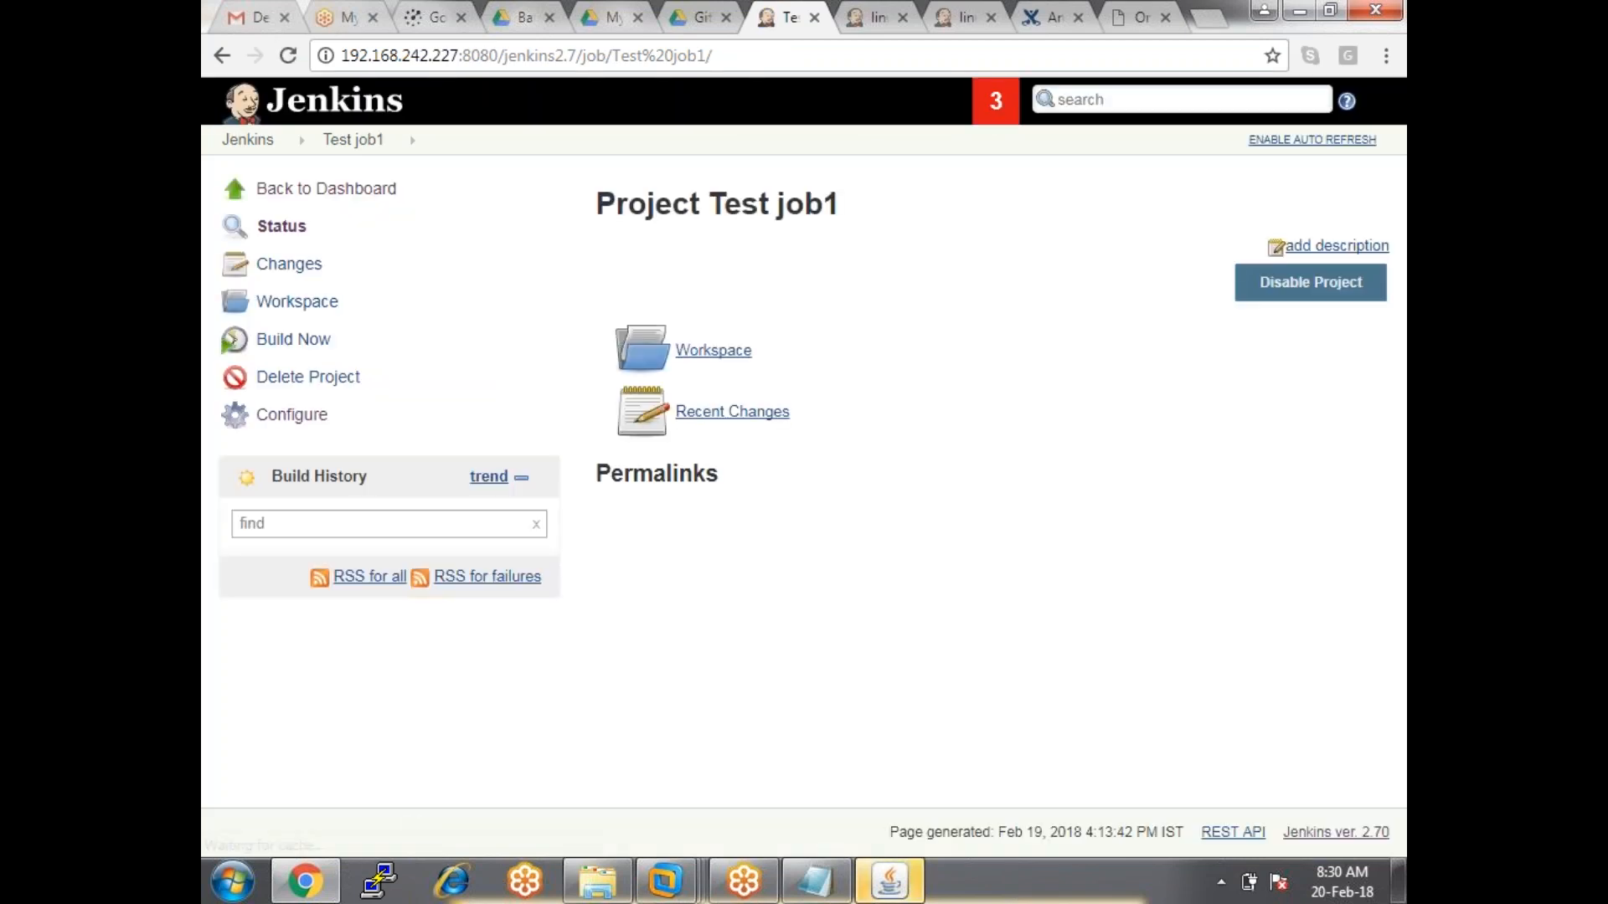
Start a new build and open build #1's Console Output.
left_click(294, 343)
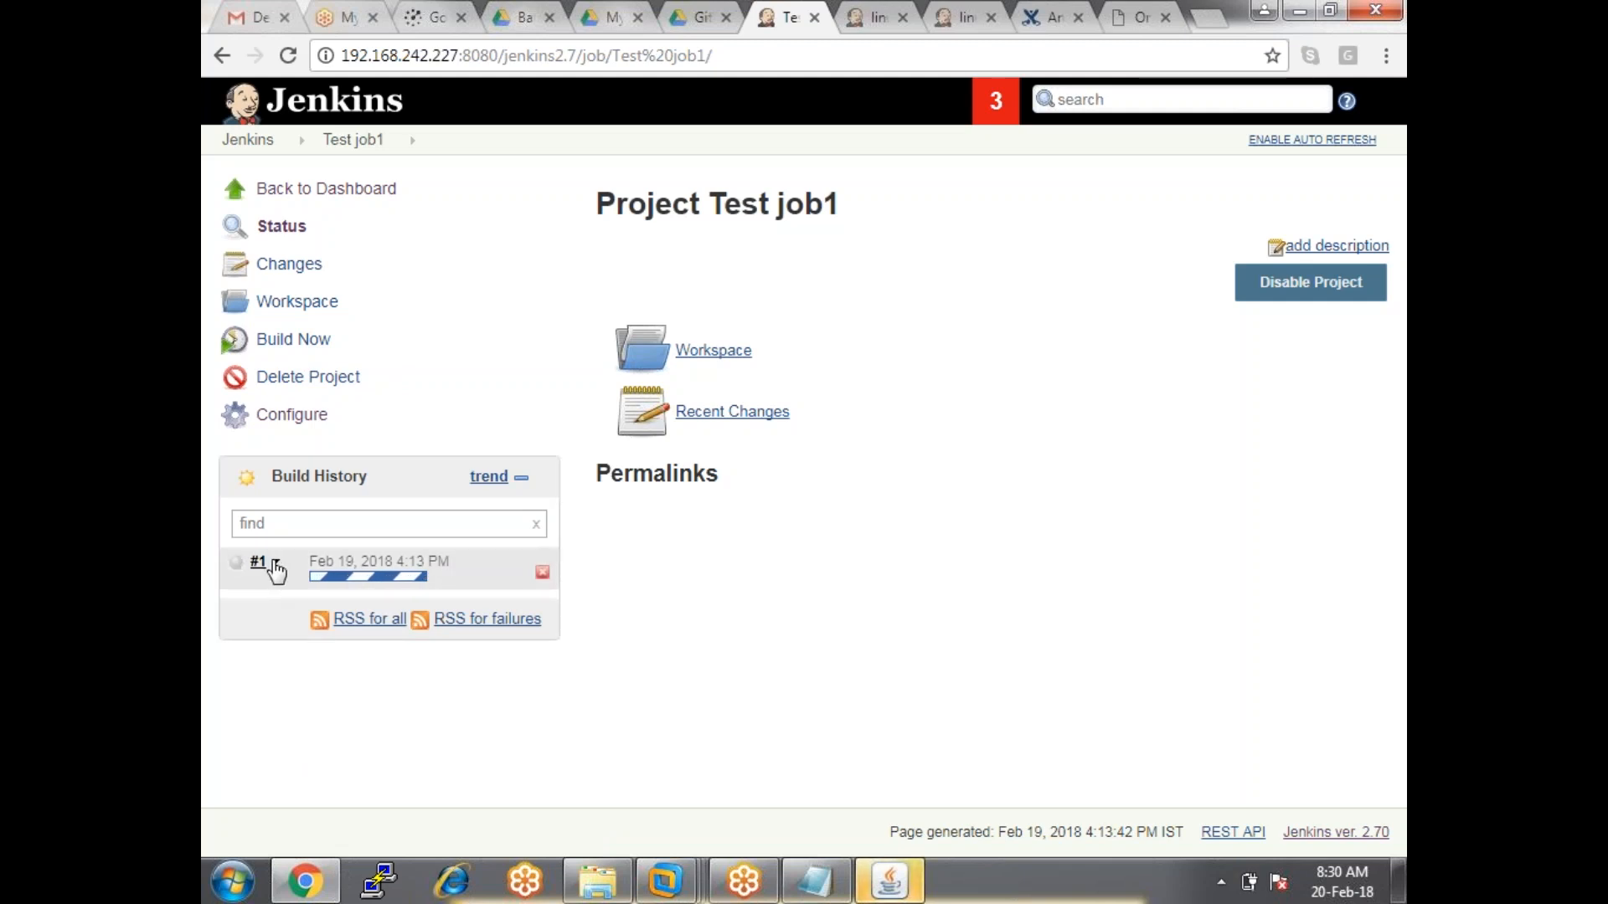
left_click(275, 567)
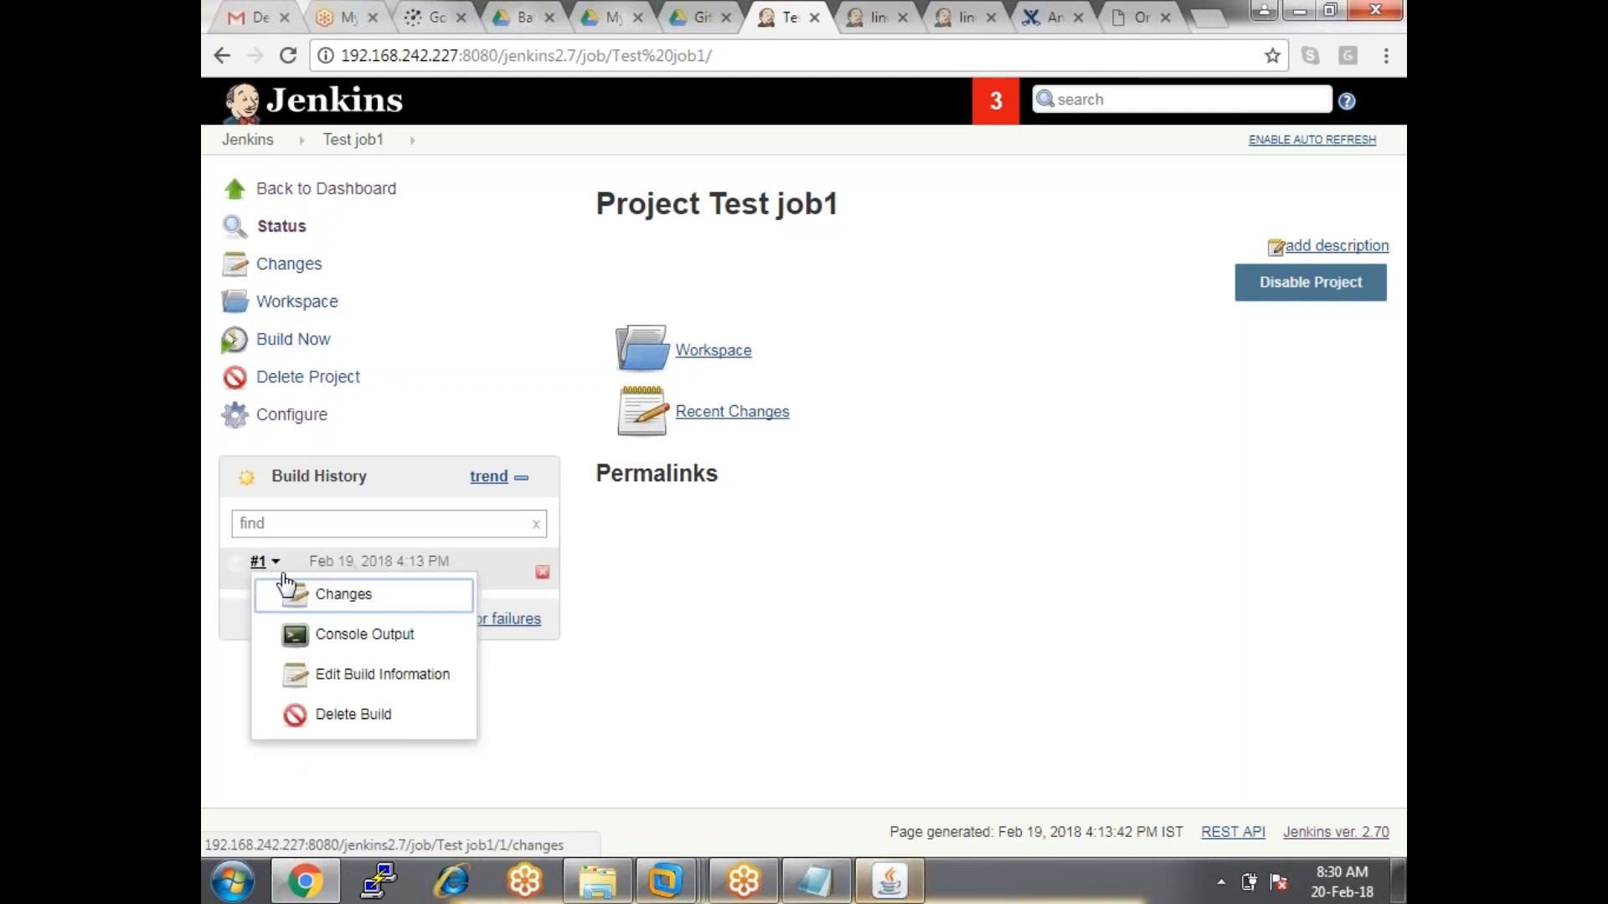
left_click(343, 643)
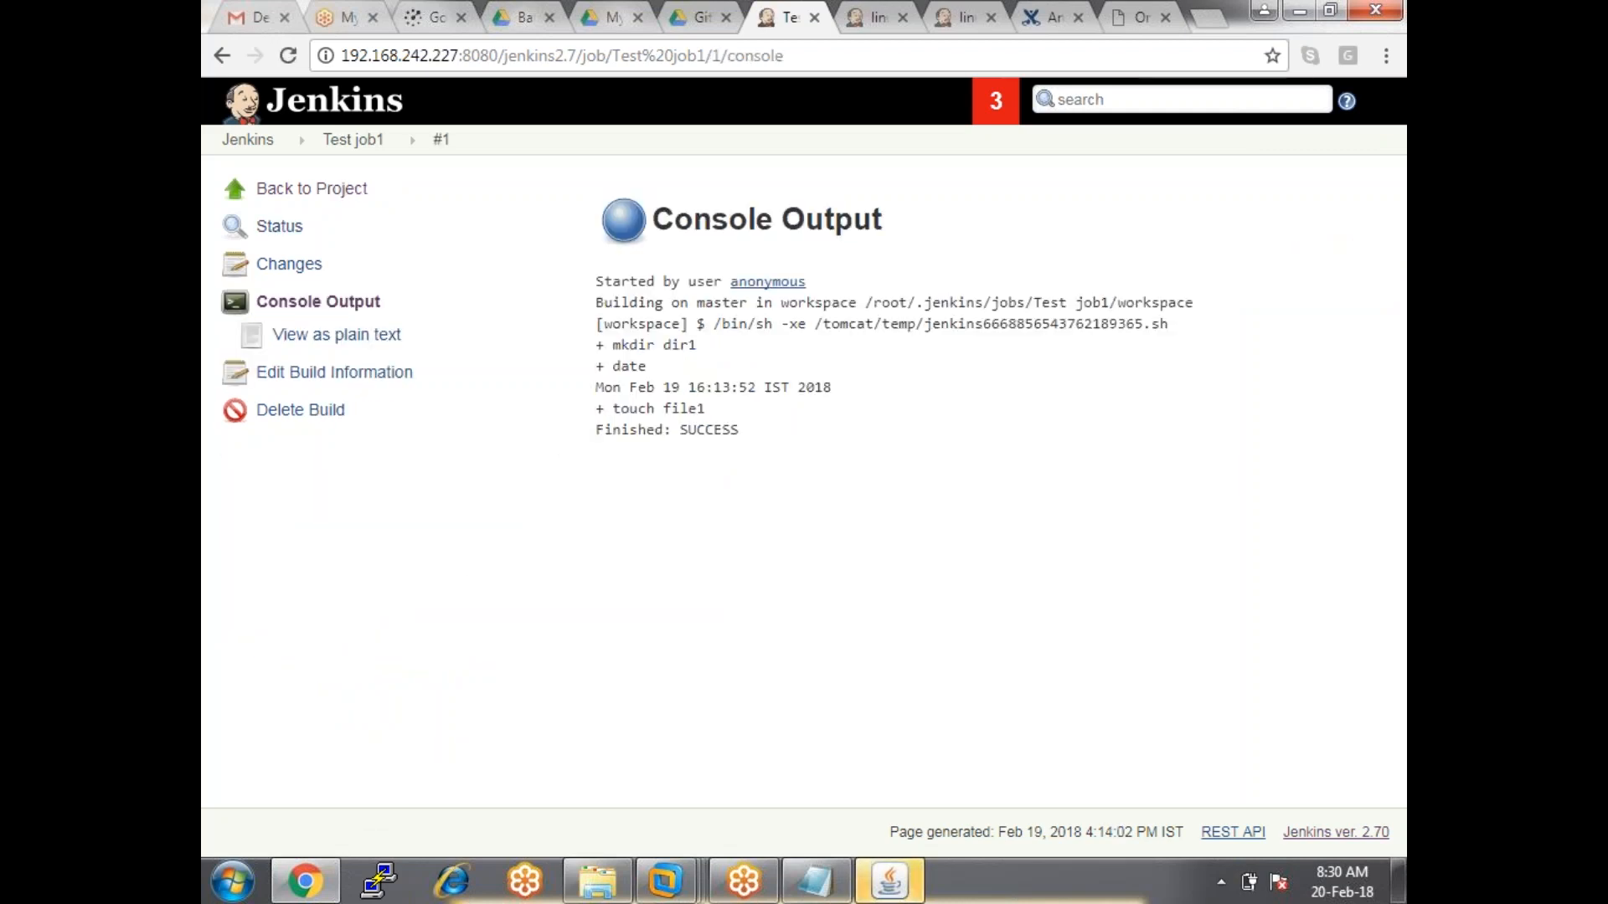
Inspect the log's 'Started by user anonymous' and 'Building on master' lines.
left_click_drag(594, 283, 809, 281)
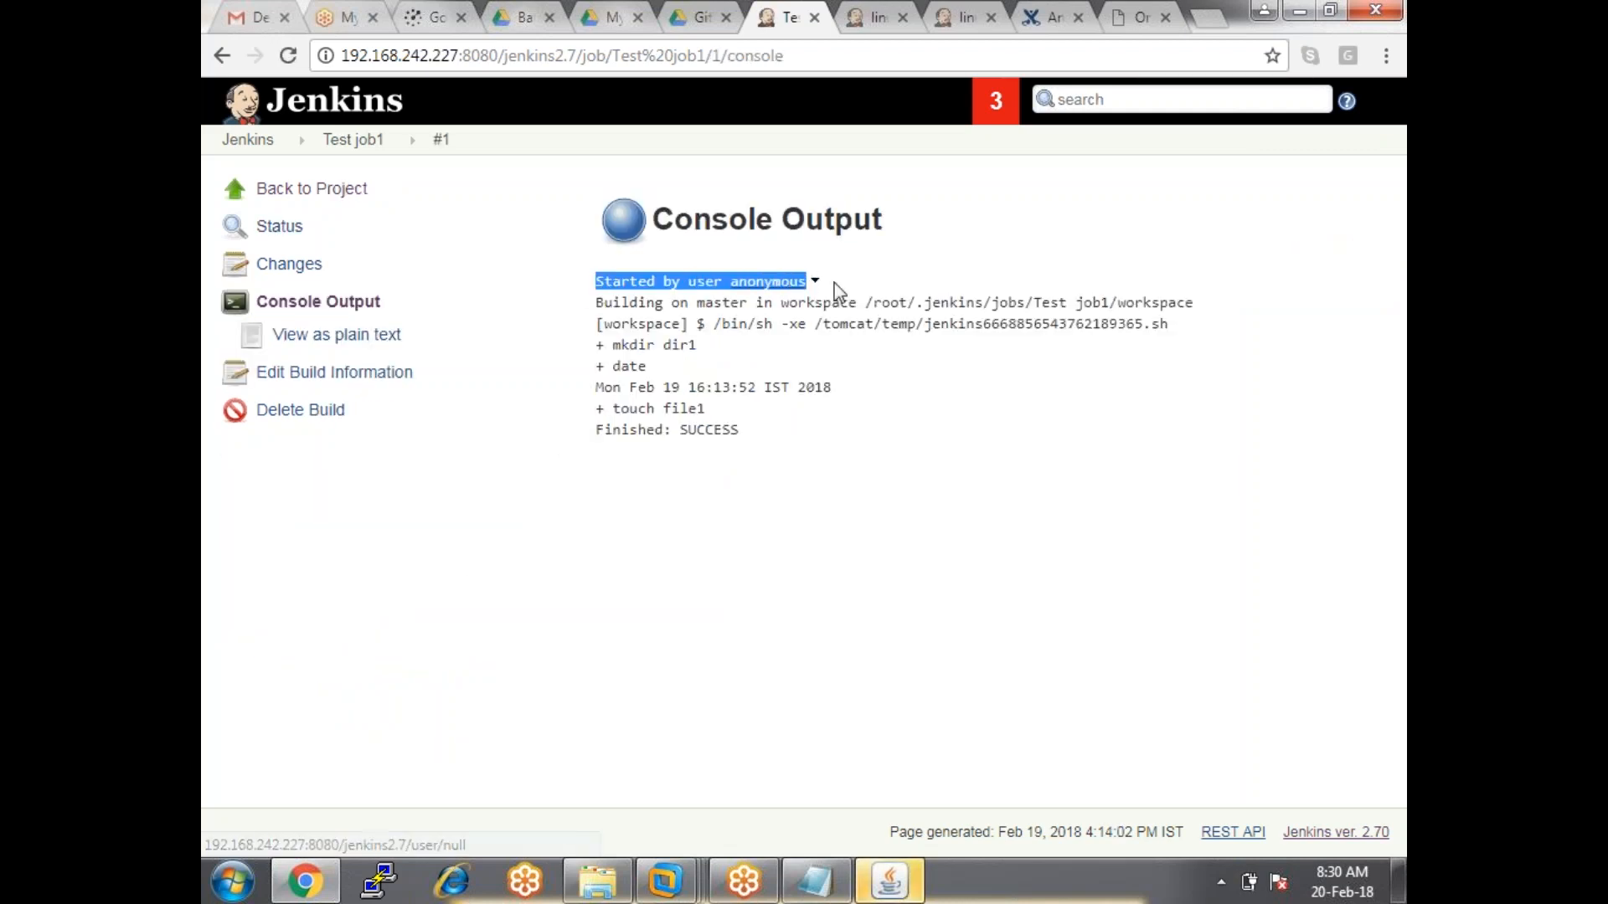
left_click(851, 594)
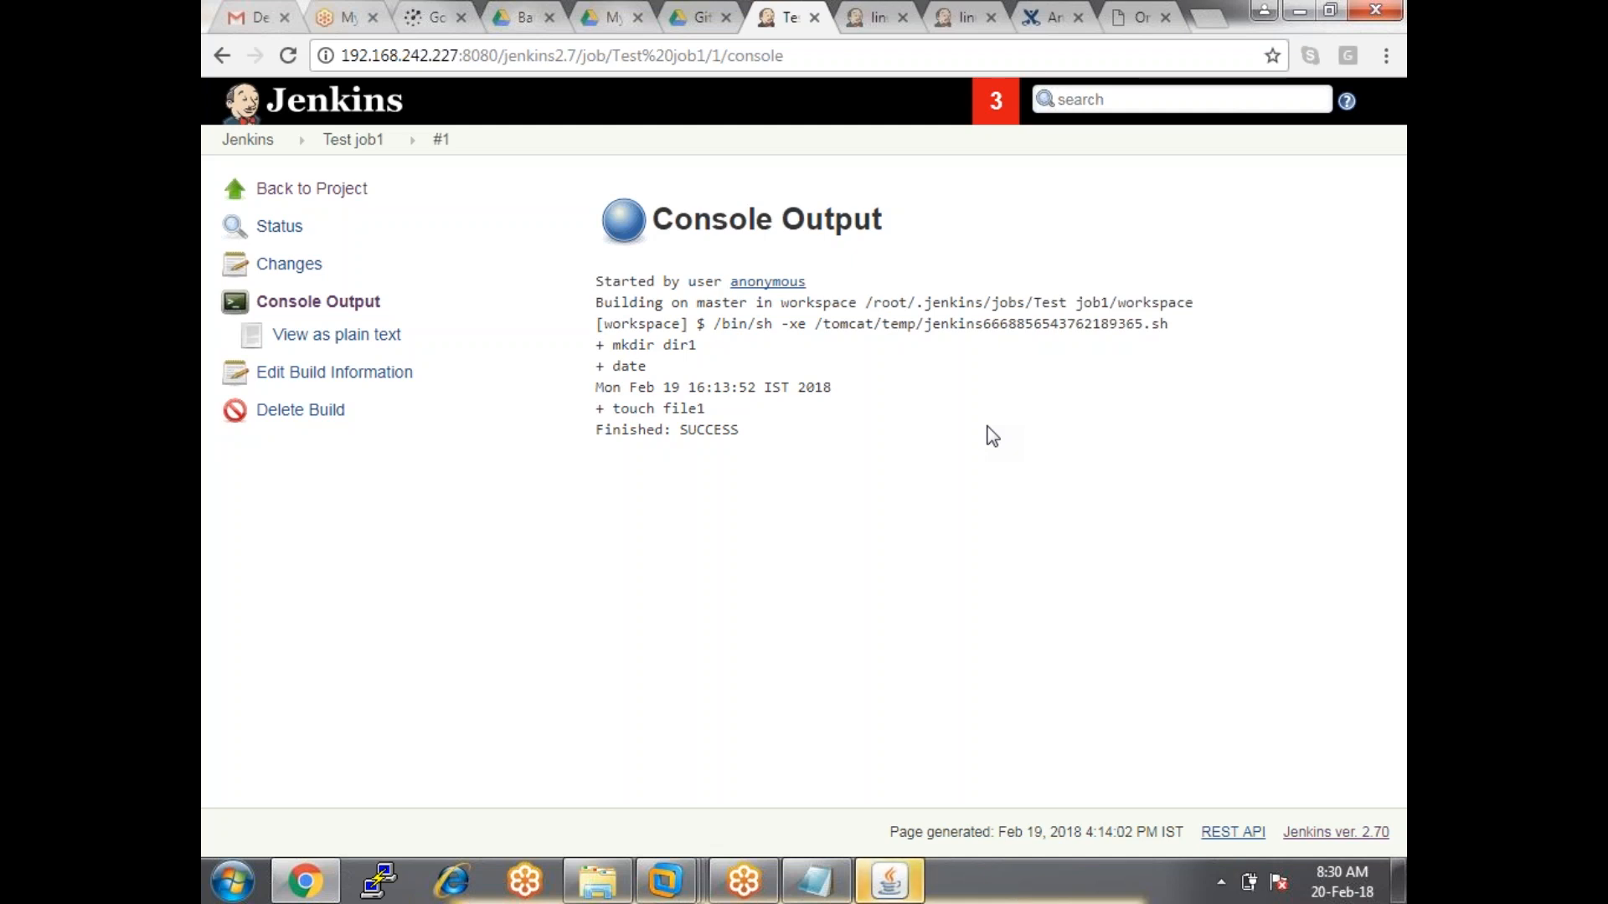
left_click_drag(812, 304, 737, 282)
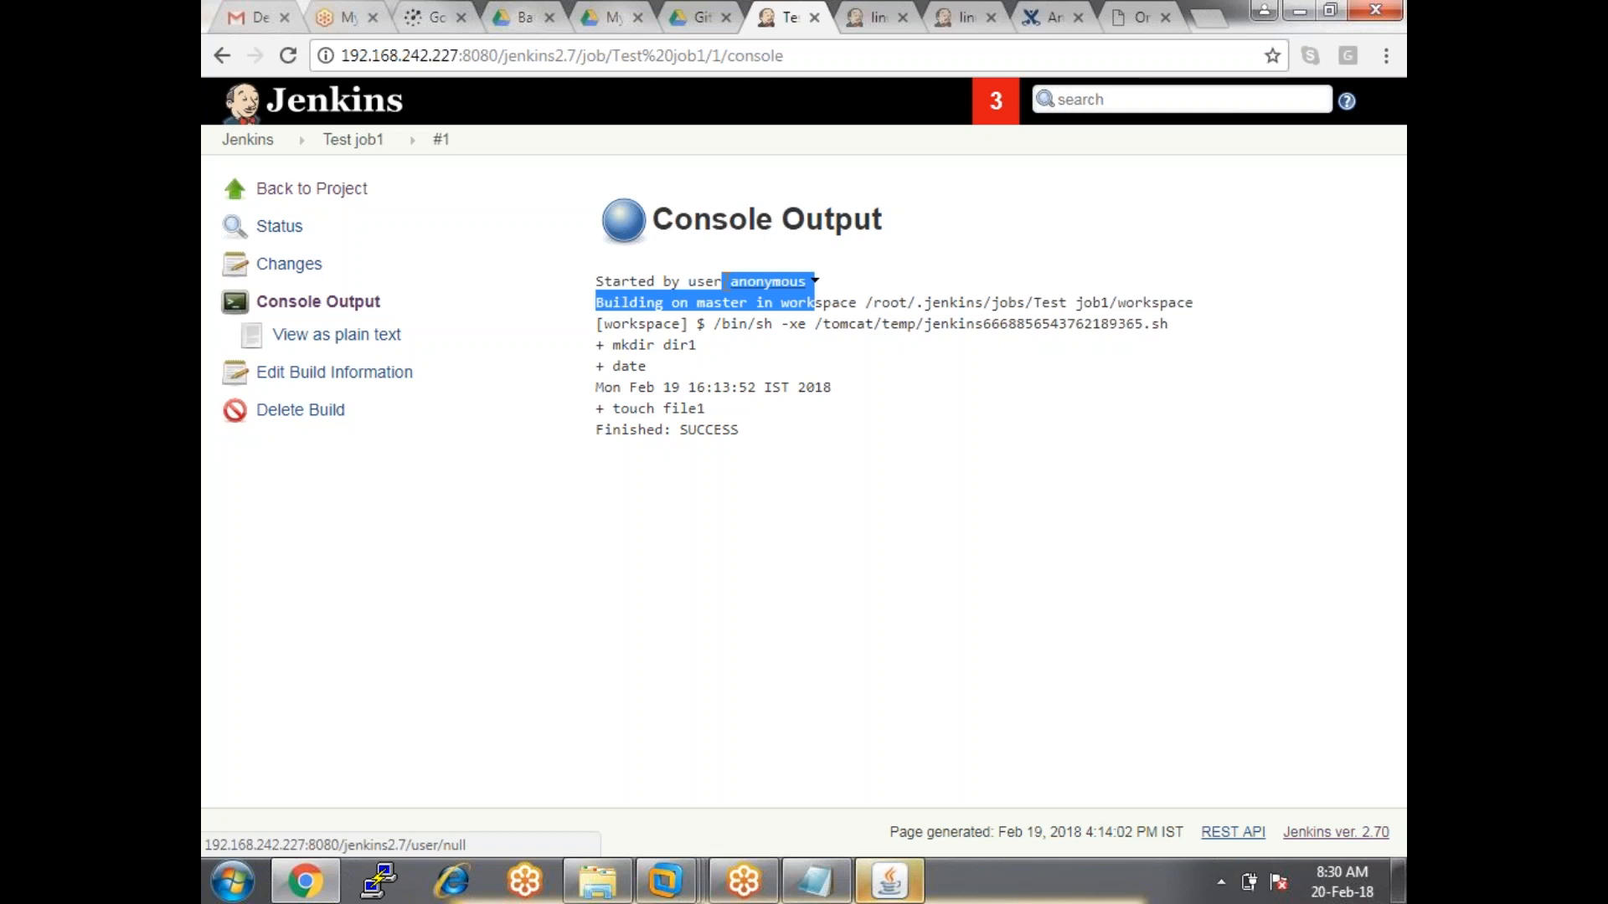
left_click(865, 424)
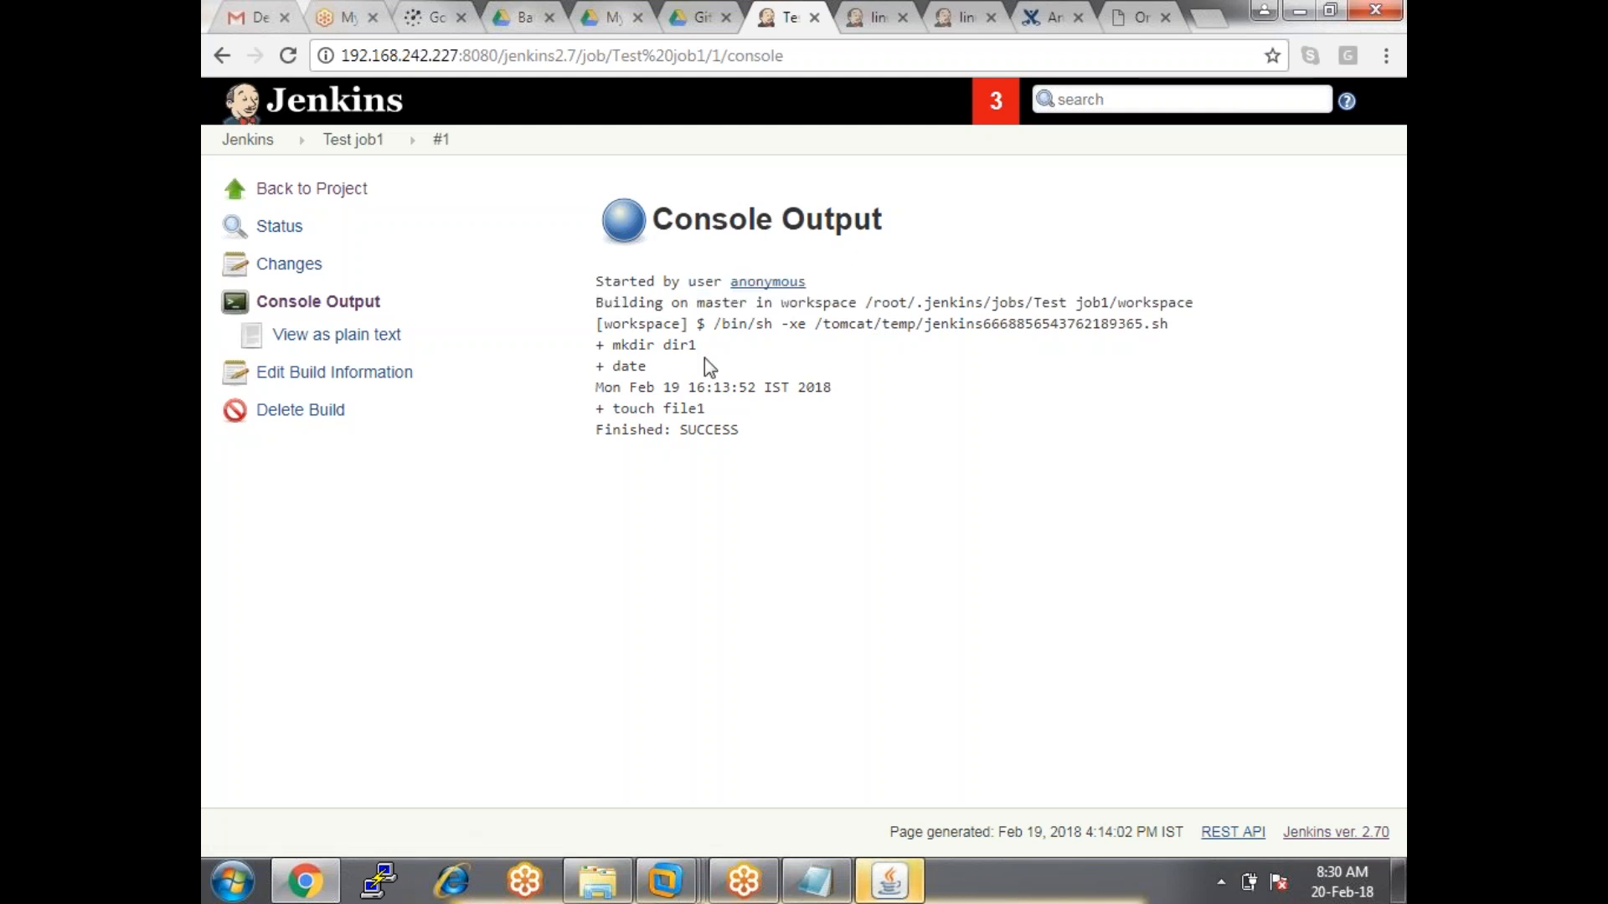
left_click_drag(612, 305, 838, 312)
left_click(701, 303)
left_click_drag(702, 303, 754, 303)
left_click(758, 430)
Inspect the /bin/sh invocation and the mkdir dir1, date and touch file1 output lines.
left_click_drag(610, 323, 758, 327)
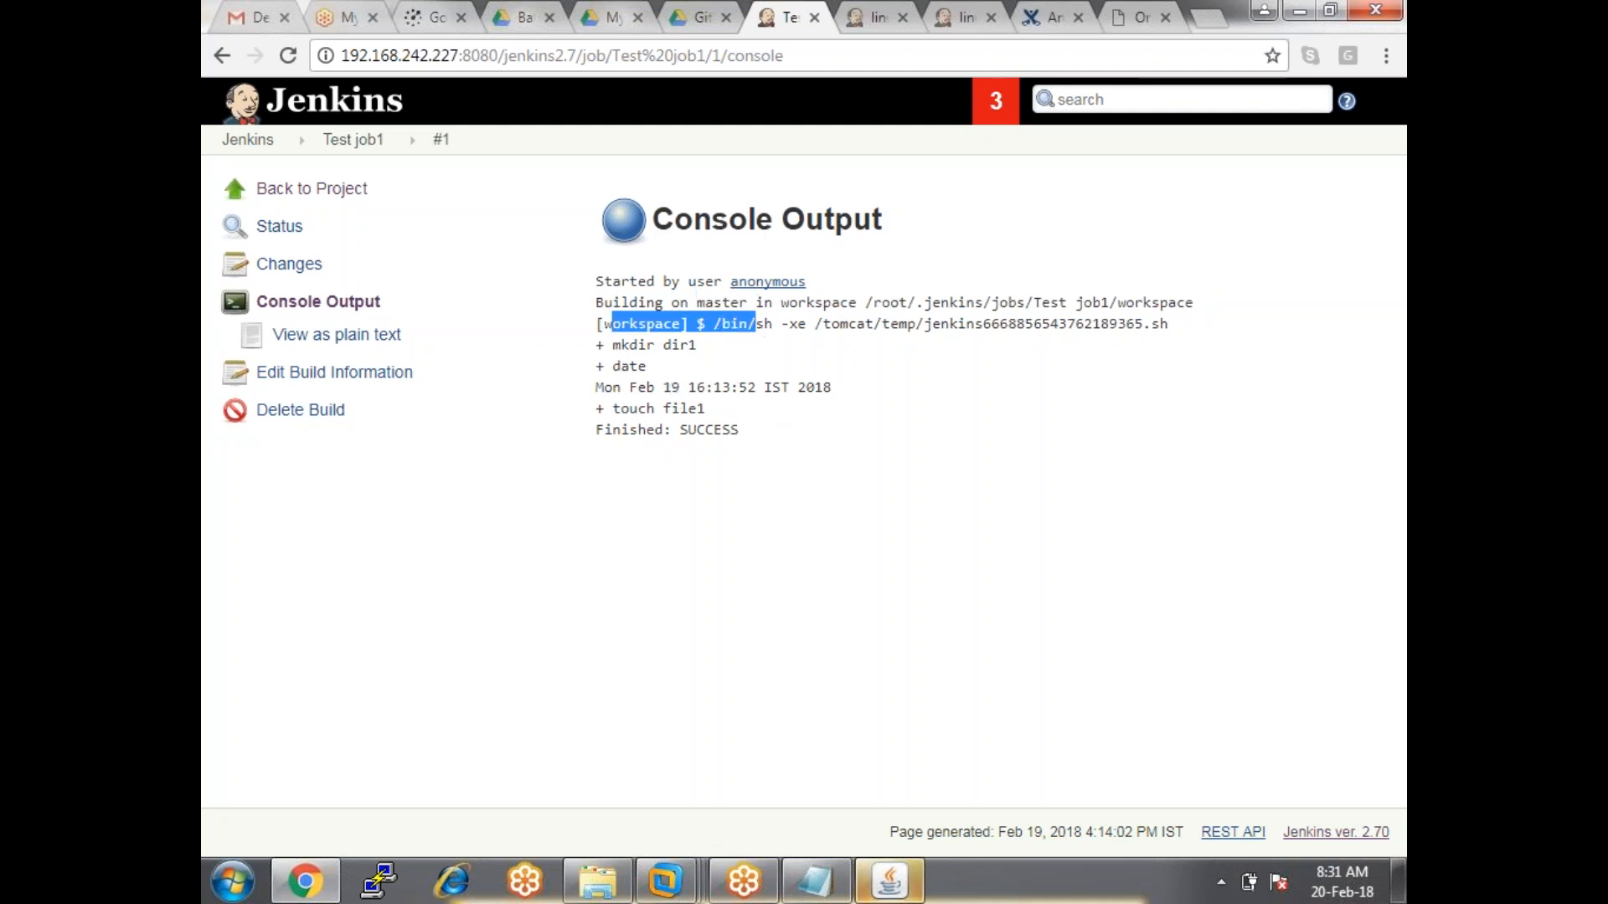
left_click(610, 357)
left_click_drag(594, 345, 714, 359)
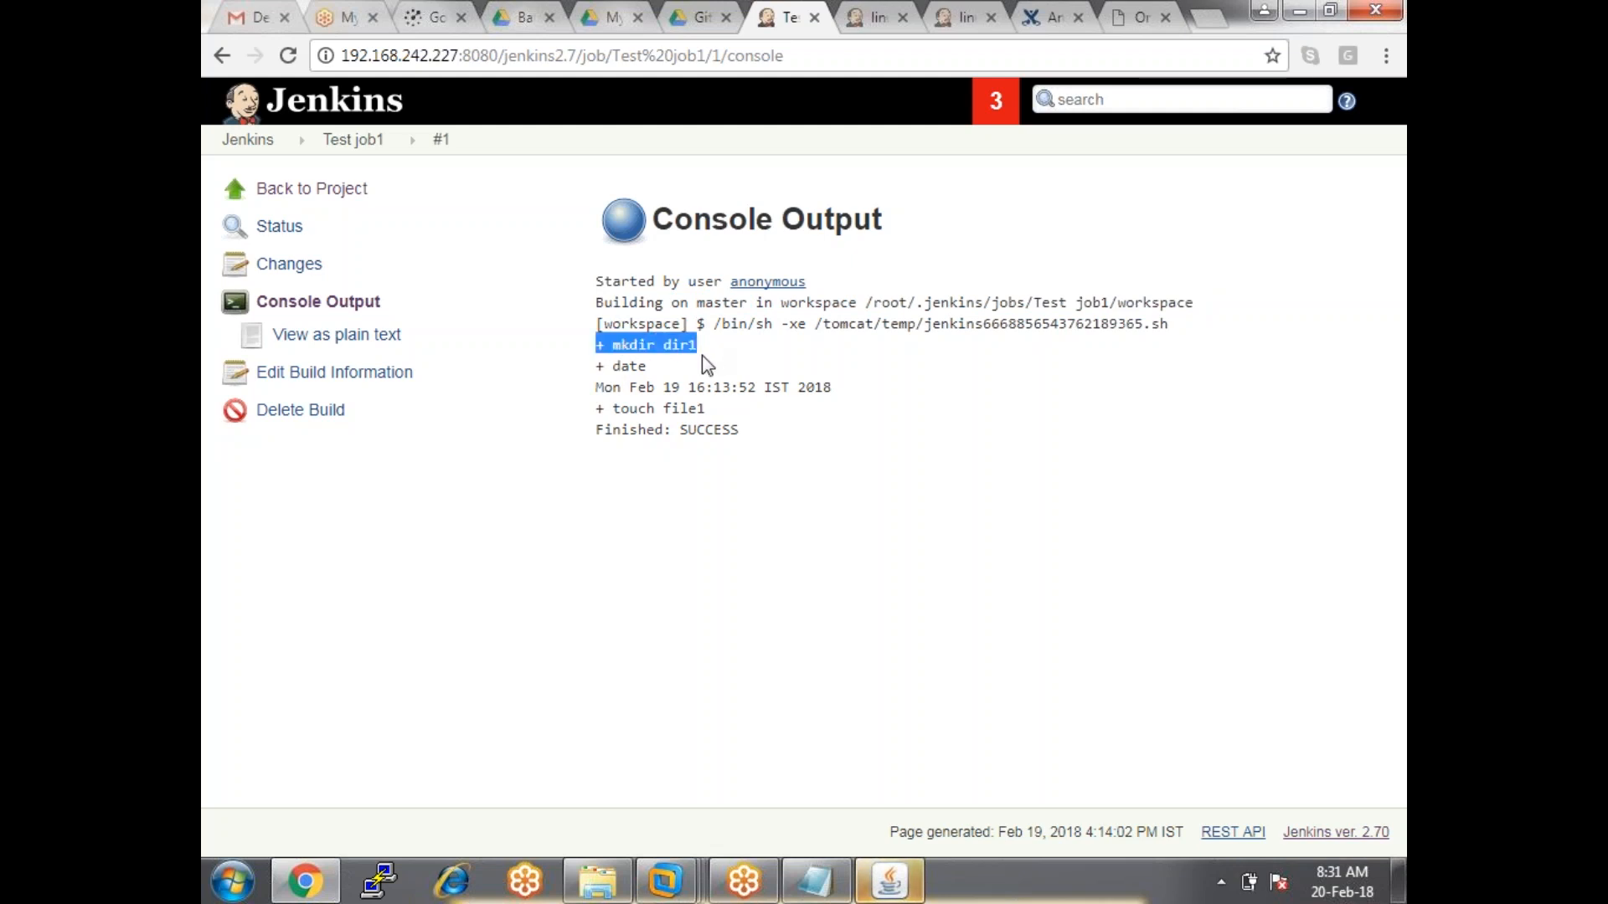
left_click_drag(603, 387, 843, 402)
left_click_drag(706, 407, 596, 408)
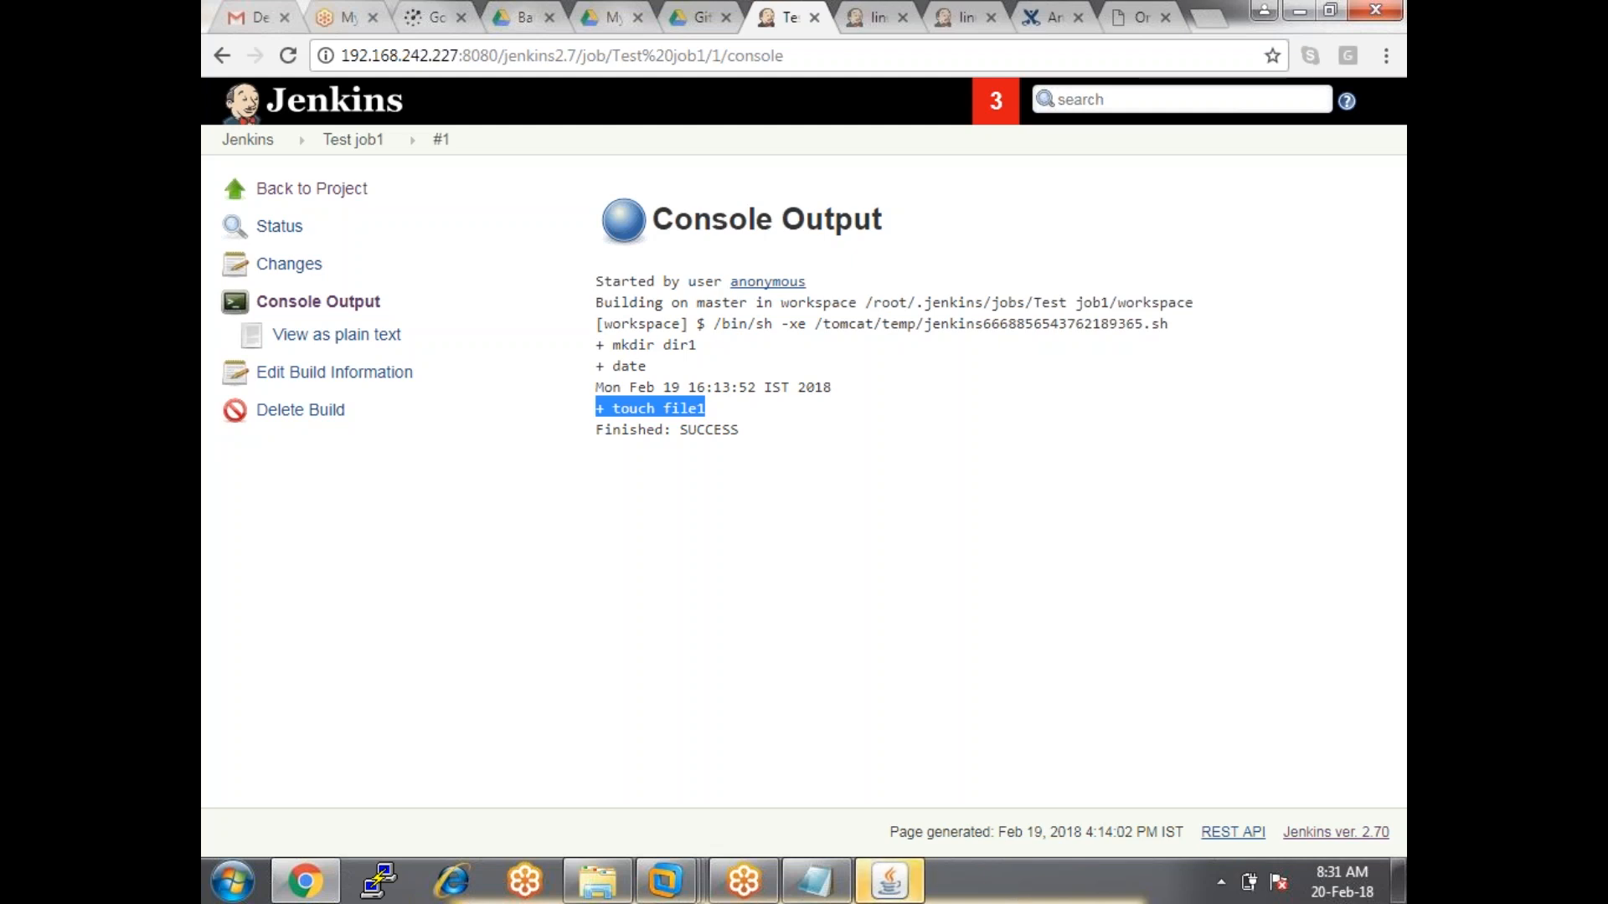
left_click(779, 453)
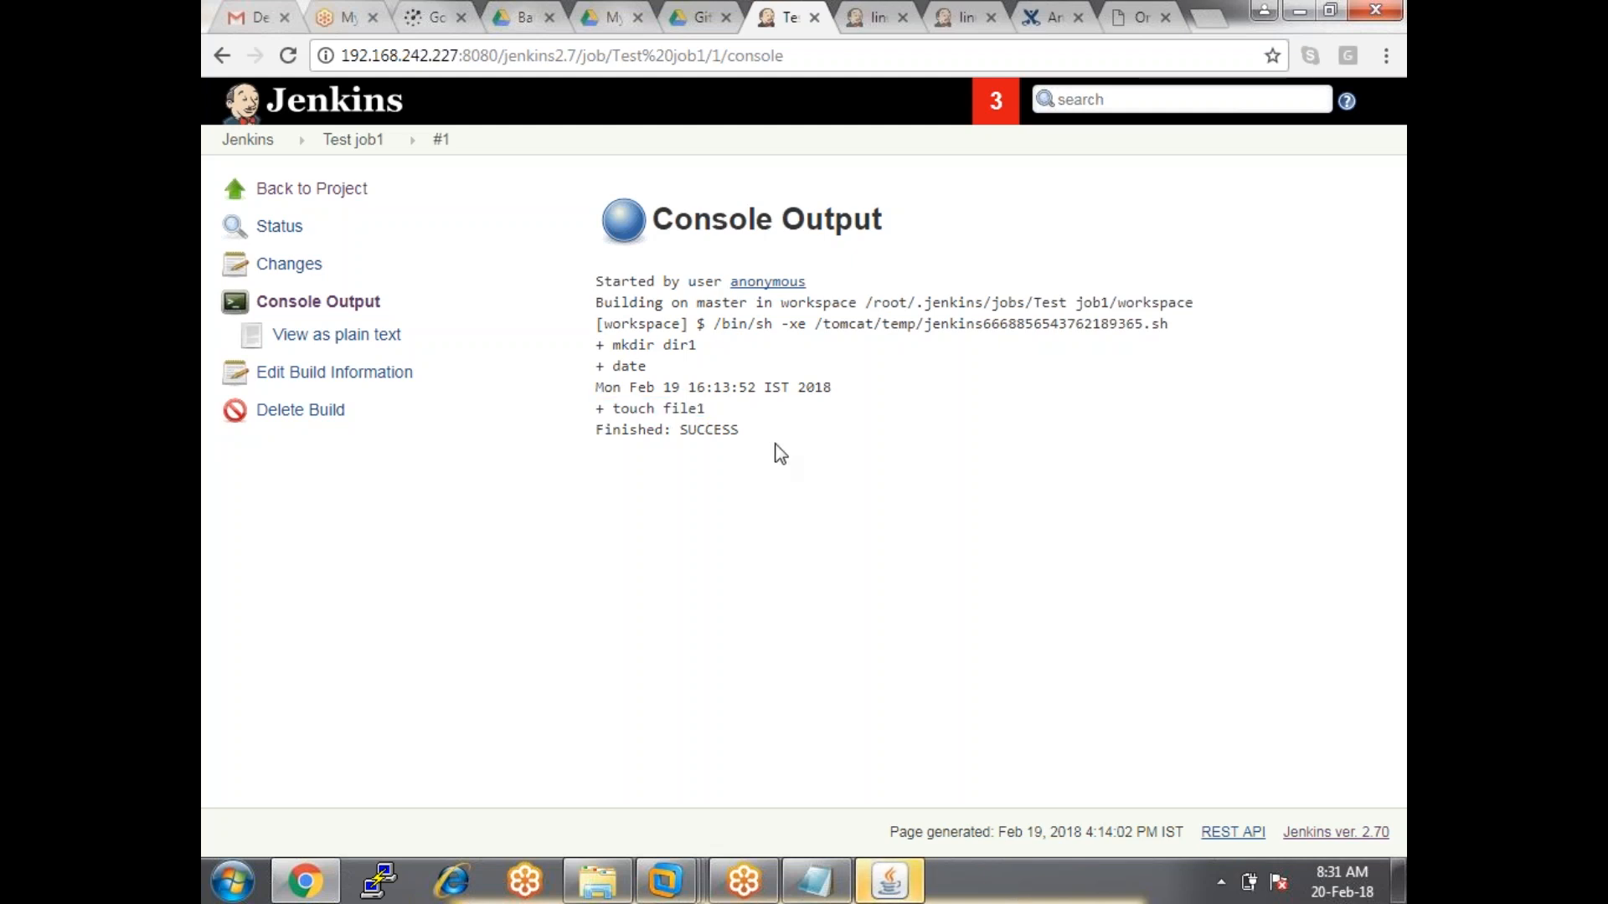
left_click_drag(600, 325, 688, 333)
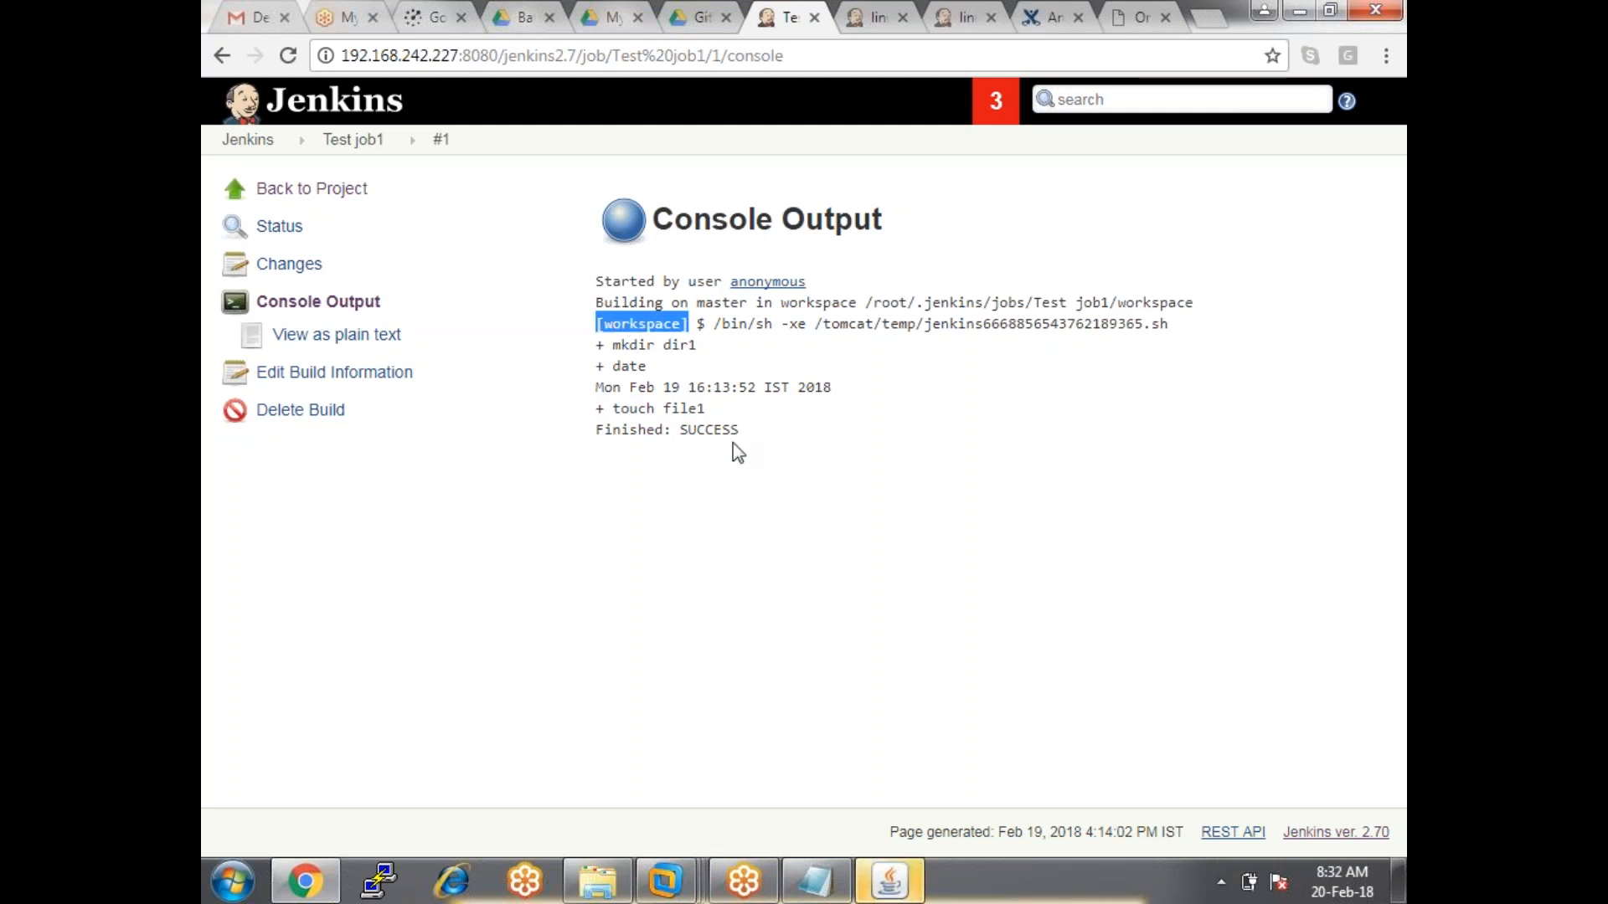
left_click(352, 140)
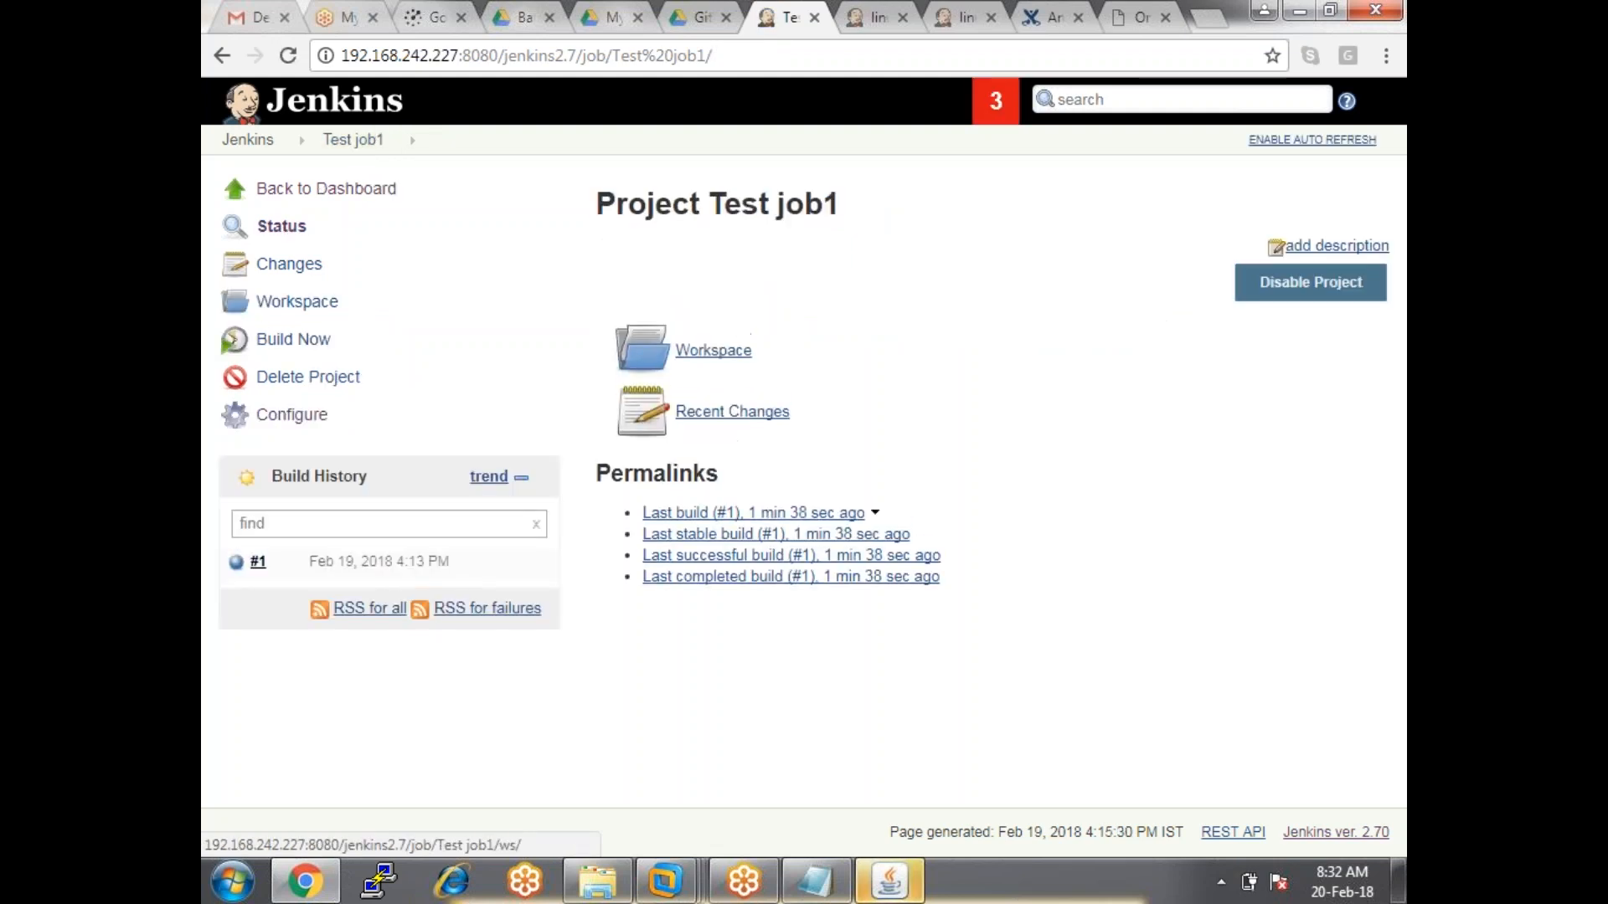
Check that the Workspace lists dir1 and file1, then return to the Test job1 page.
left_click(703, 352)
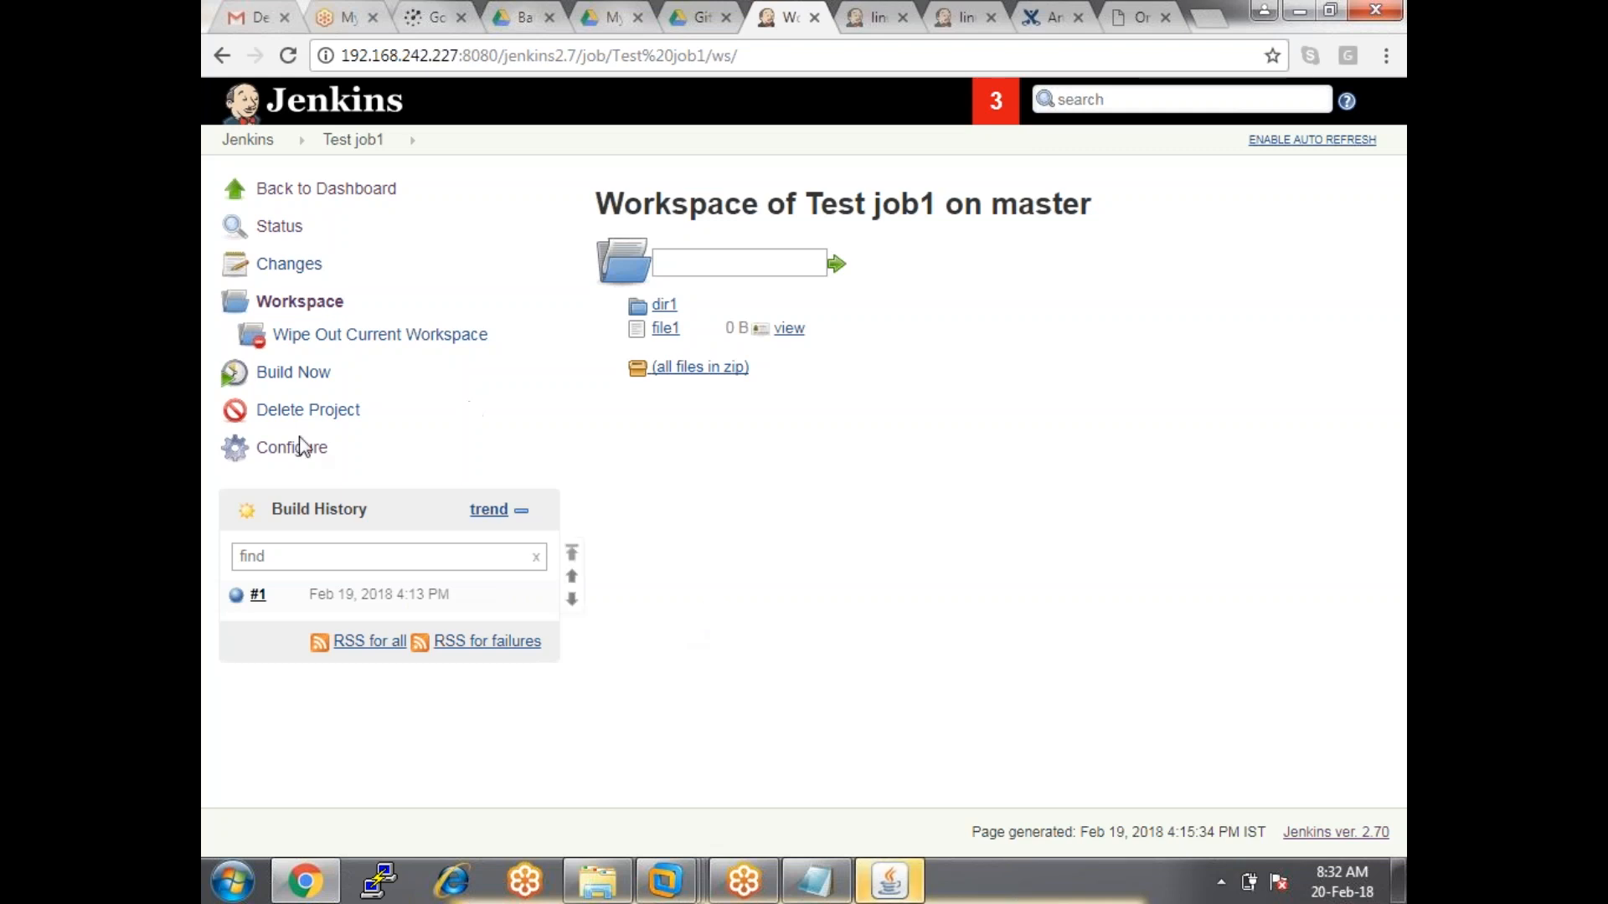
left_click(338, 143)
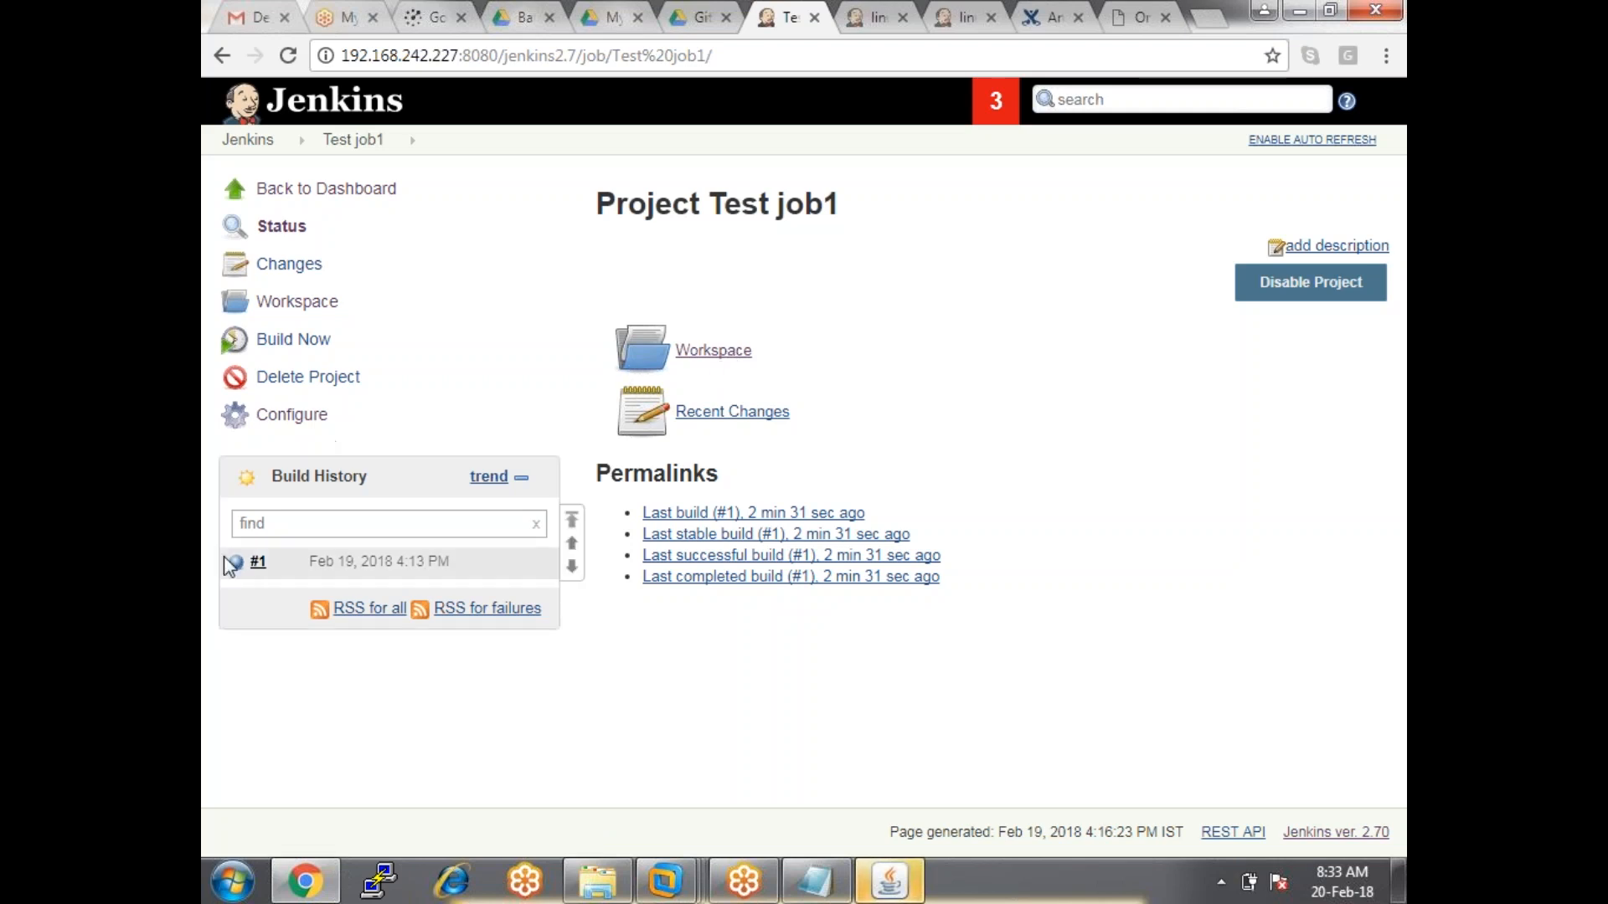
Reopen build #1's Console Output and highlight the 'Building on master' workspace path.
left_click(275, 562)
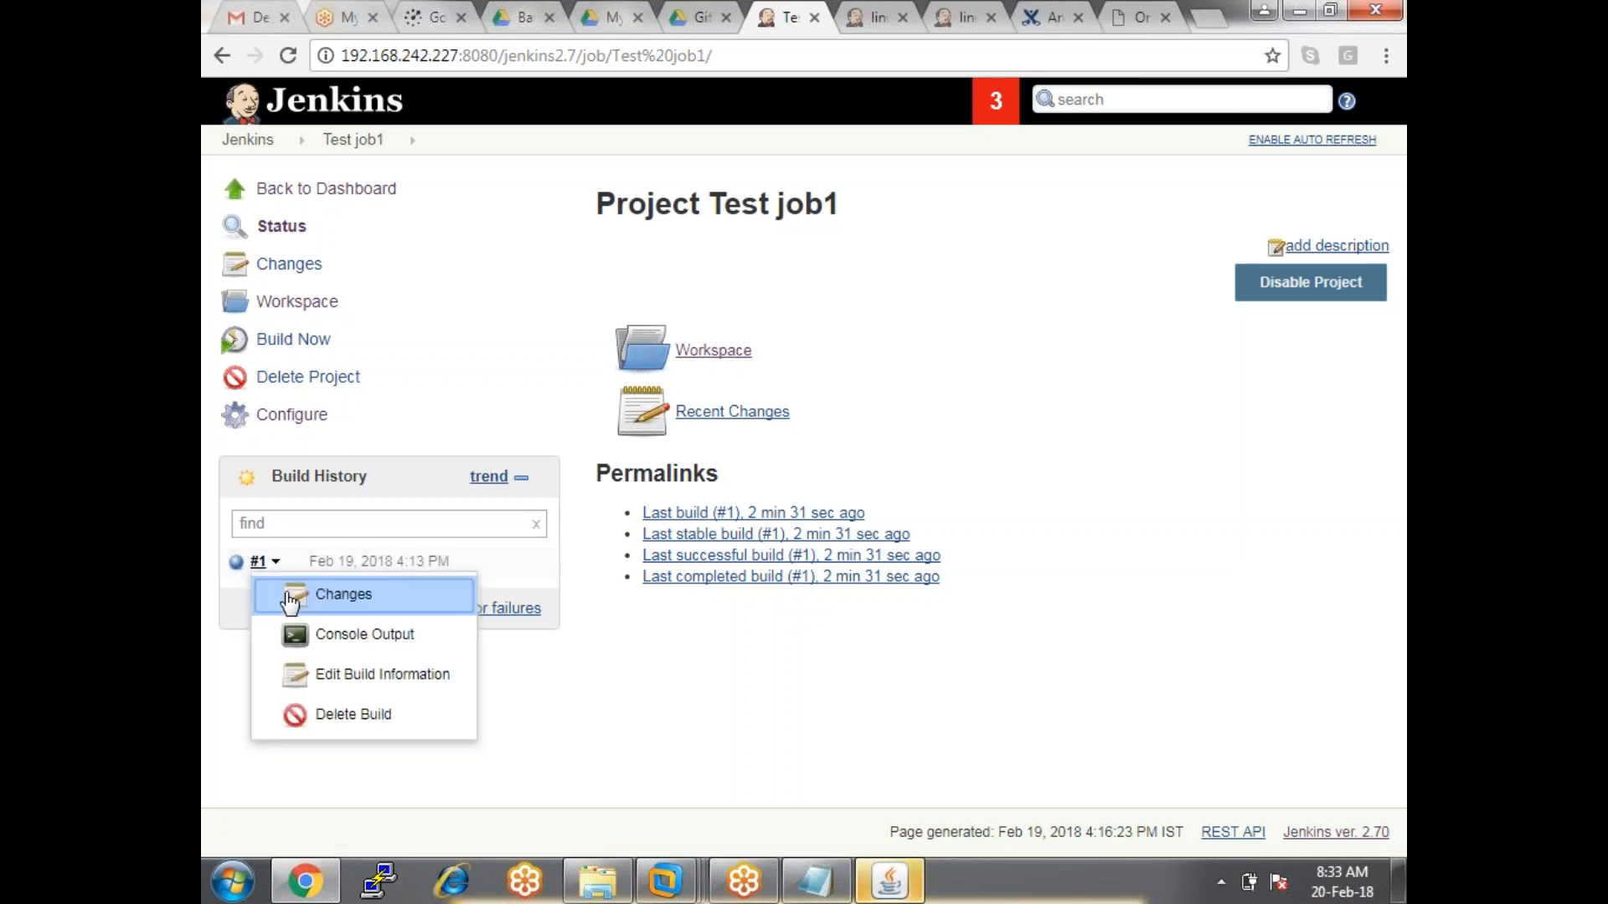
left_click(319, 636)
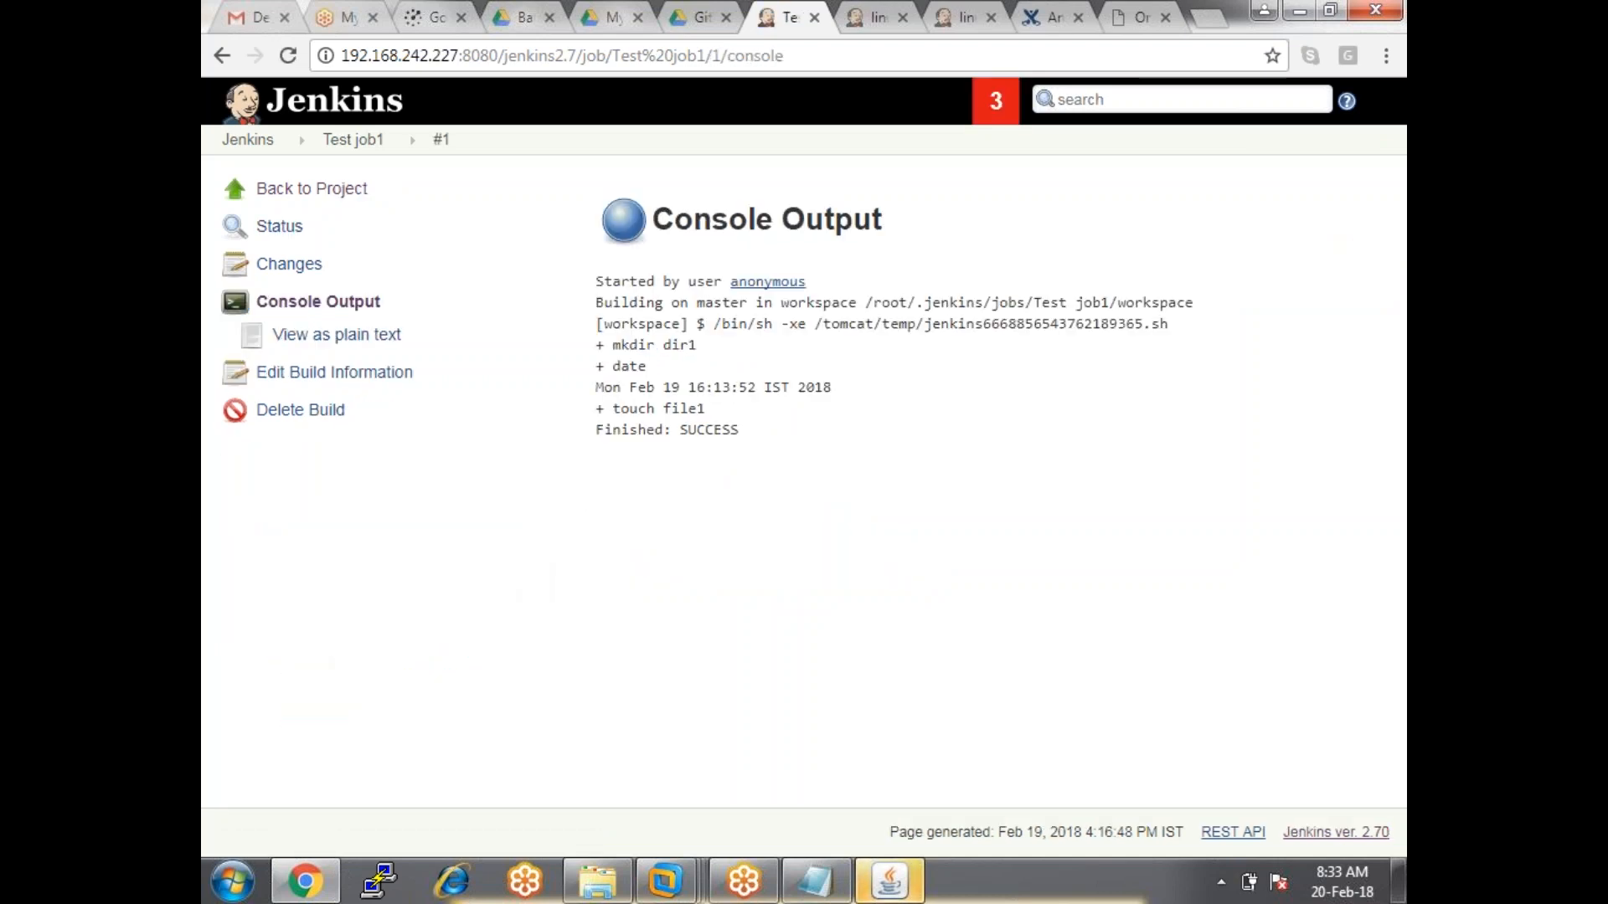
left_click_drag(631, 323, 756, 323)
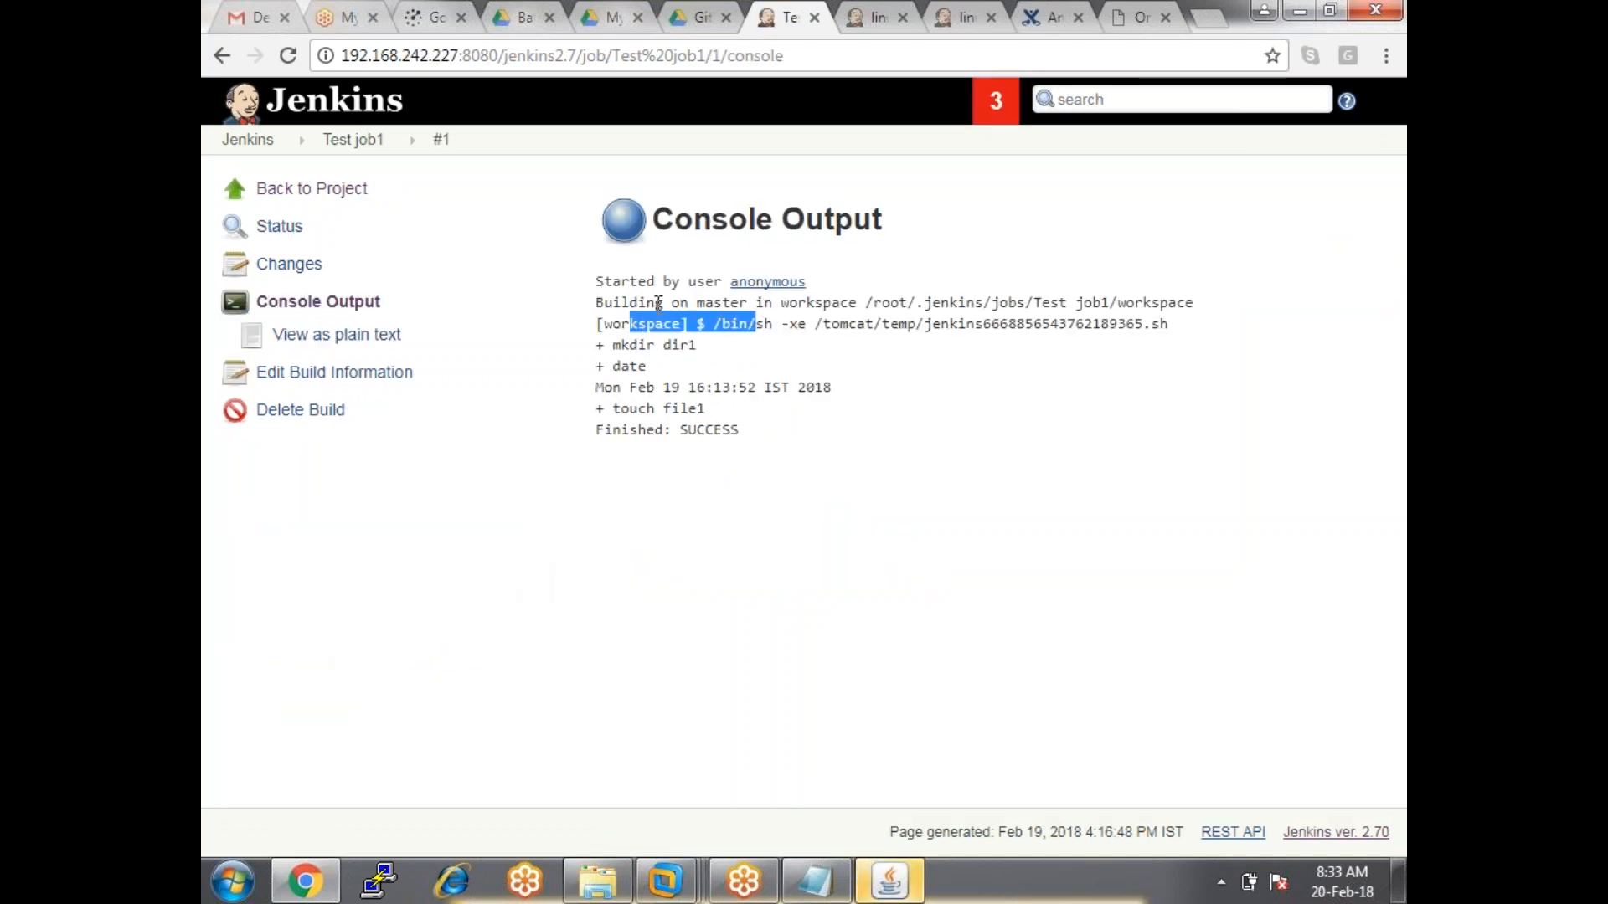
left_click_drag(648, 304, 1218, 306)
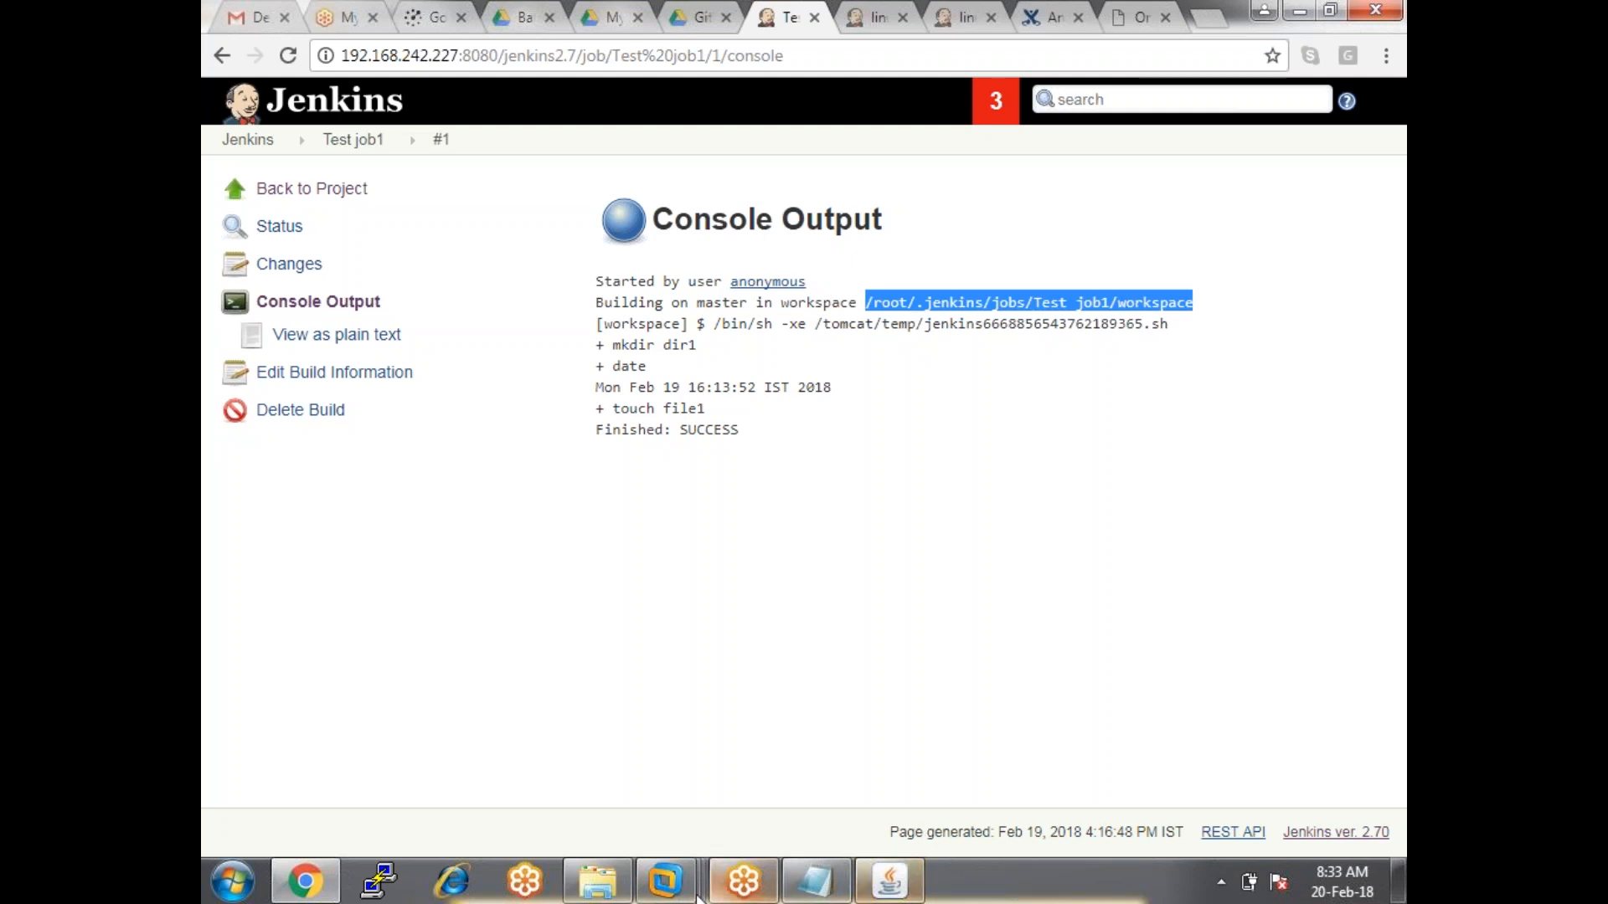
Make the VM terminal full screen, clear it, go to the home directory, and run 'ls -a'.
mouse_move(672, 886)
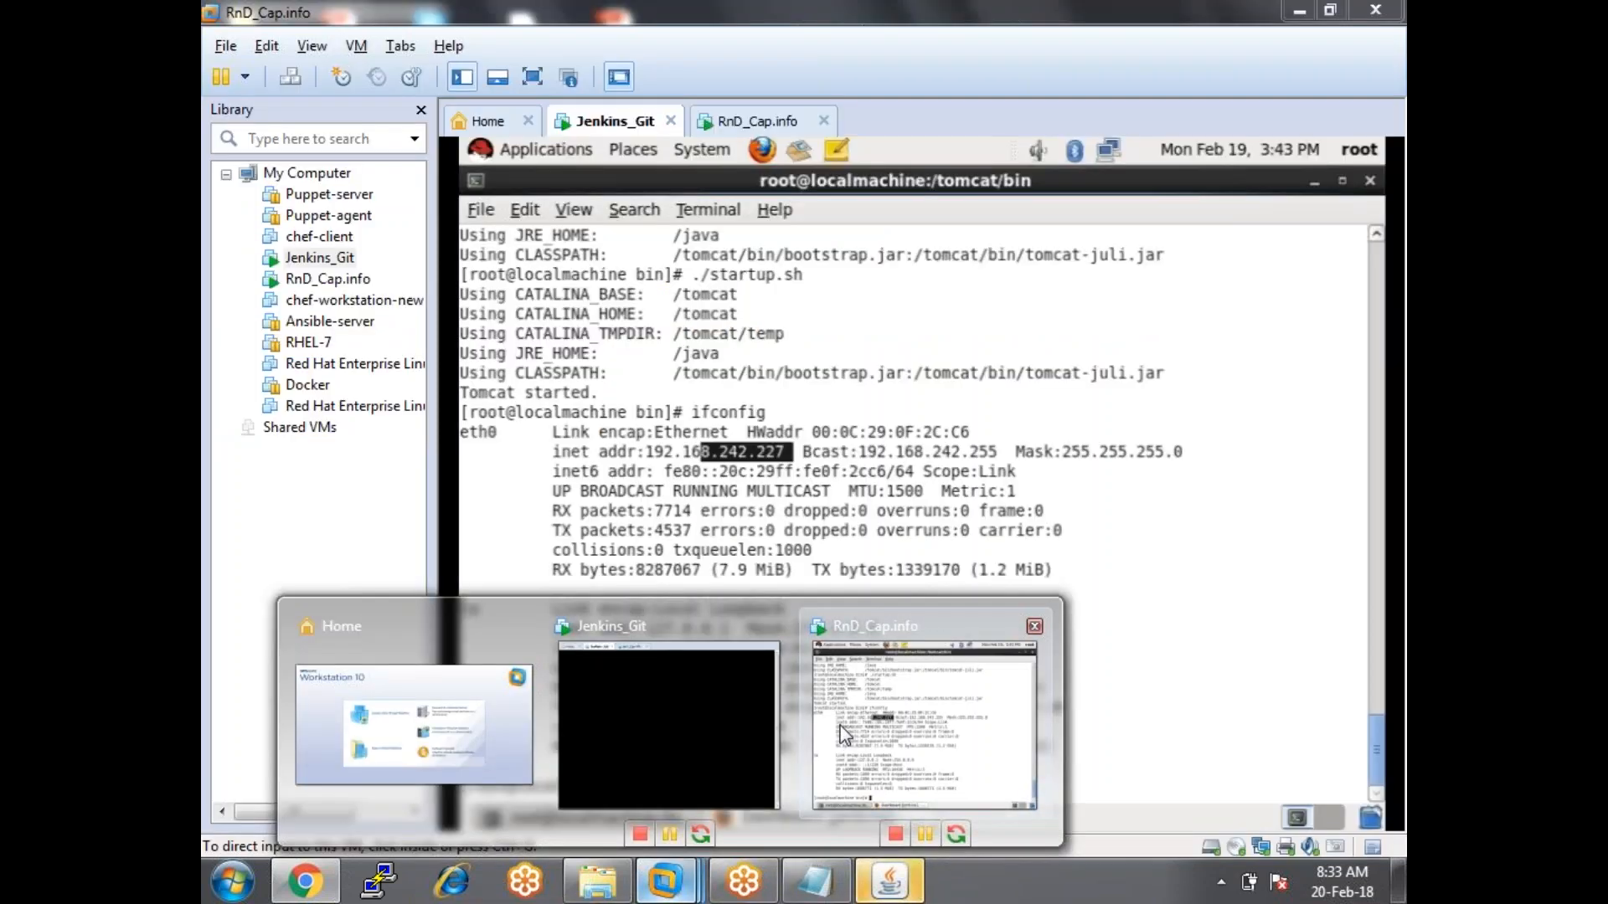
left_click(680, 717)
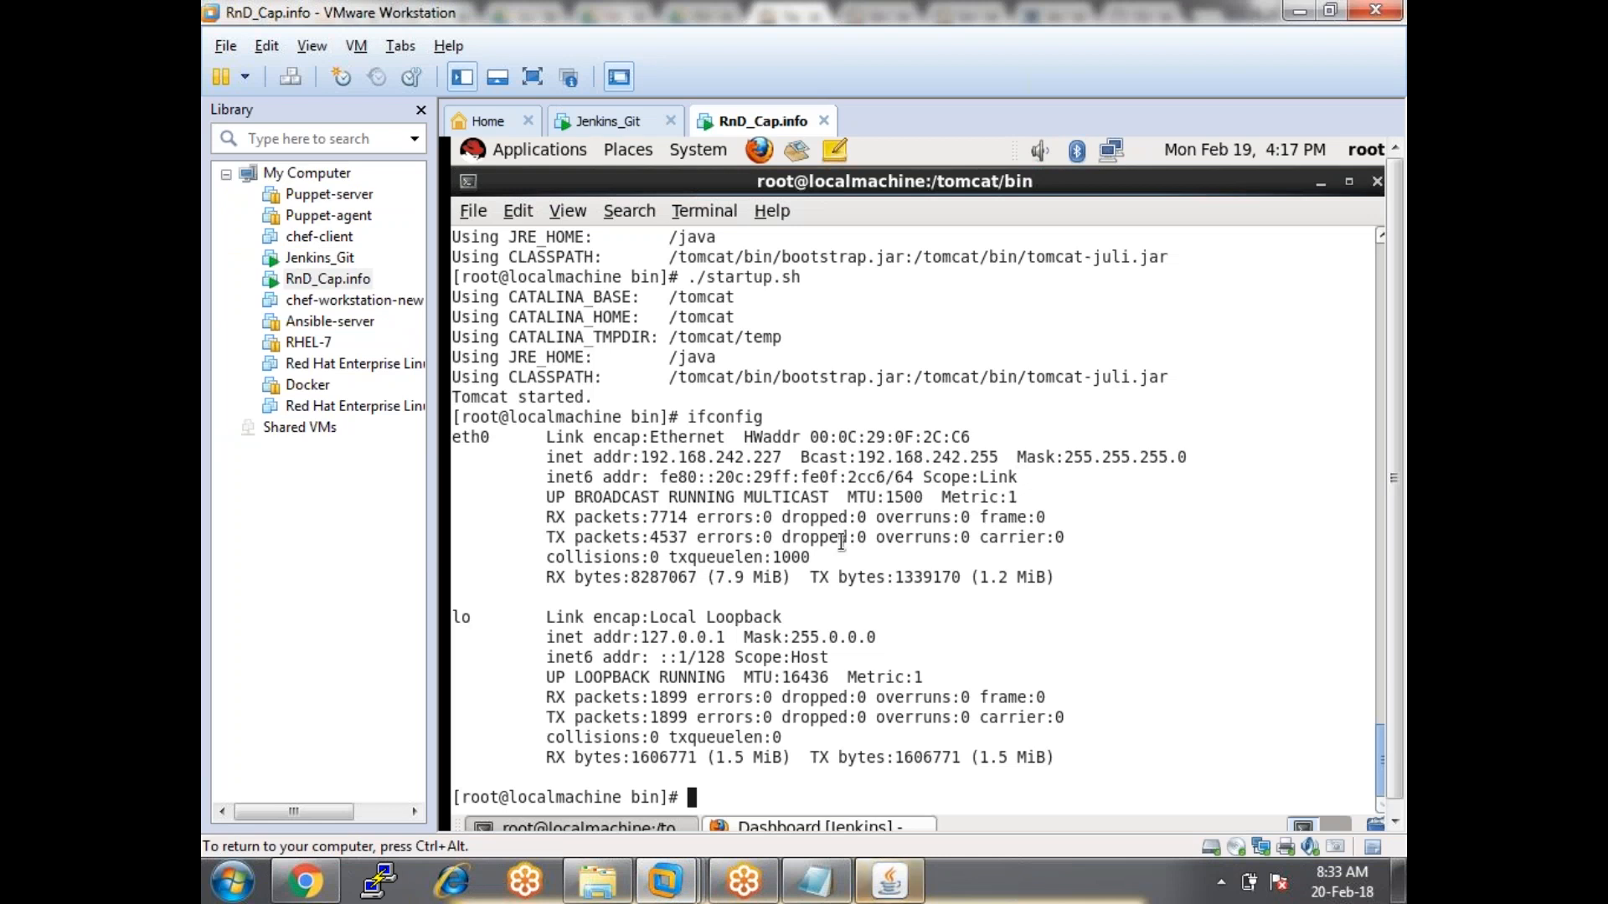
key("ctrl+alt+Return")
type("clear")
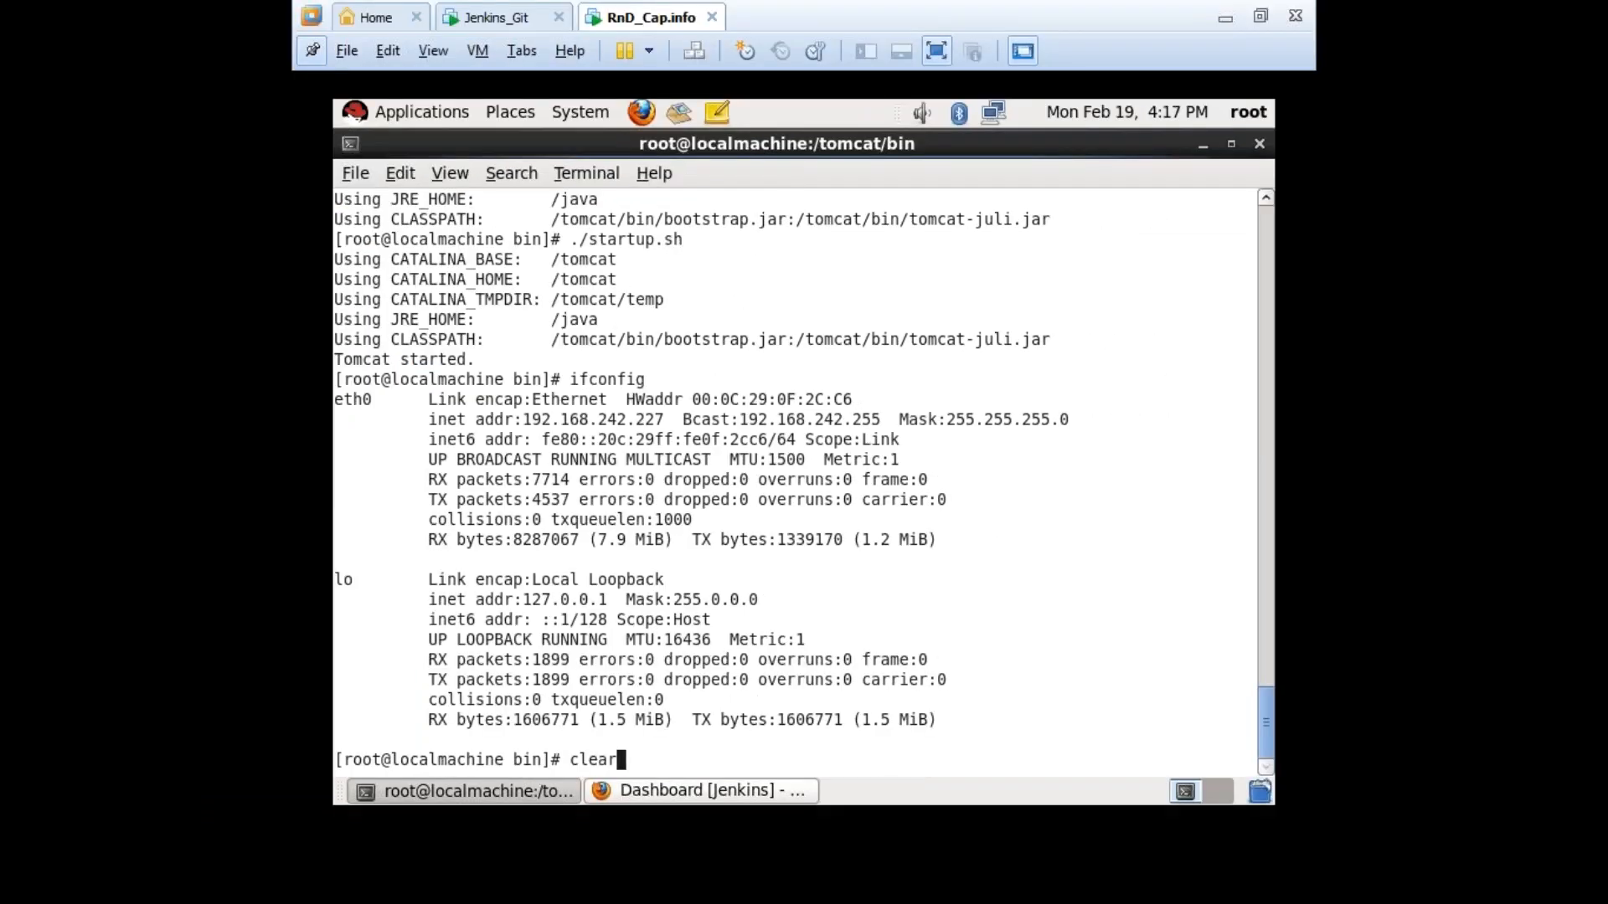
key("Return")
type("cd")
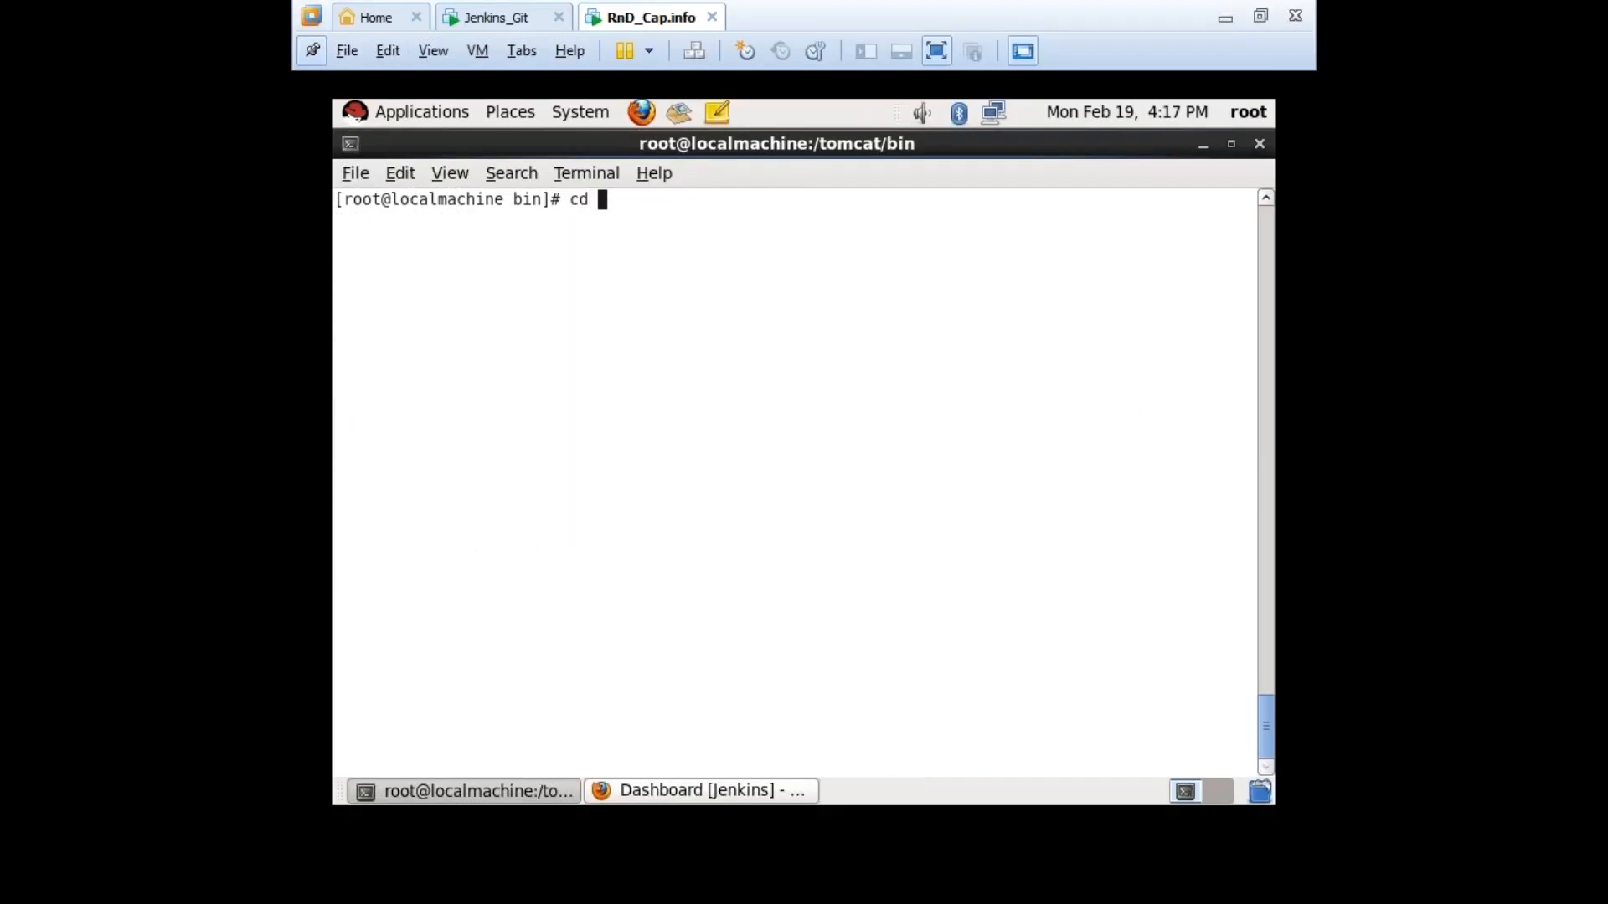
key("Return")
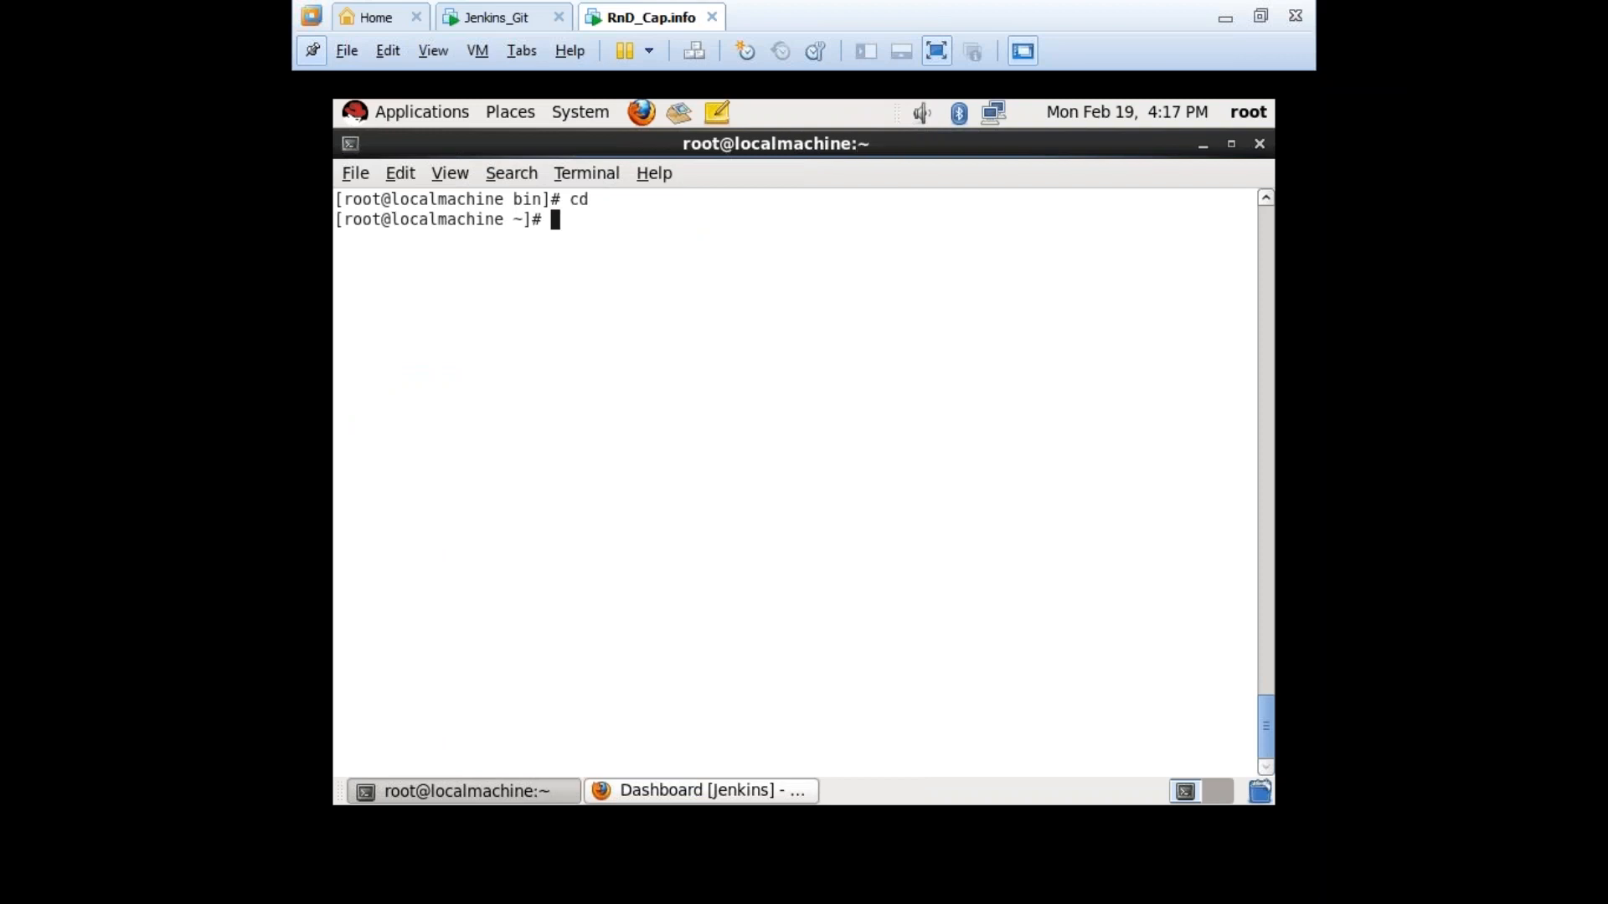
type("pwd")
key("Return")
type("ls -a")
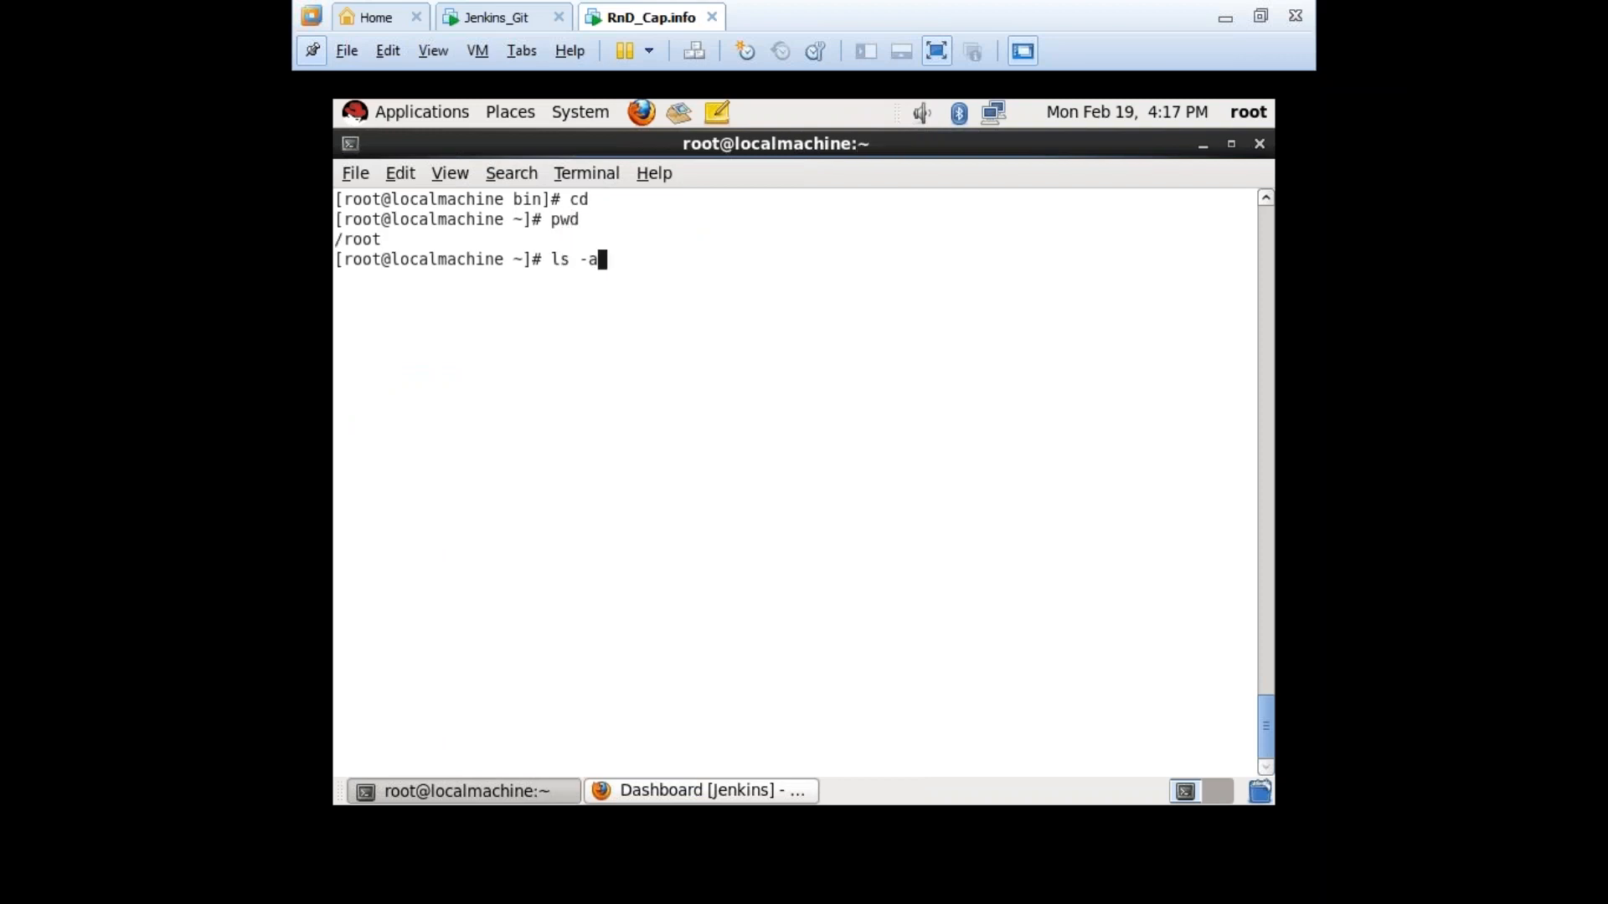
key("Return")
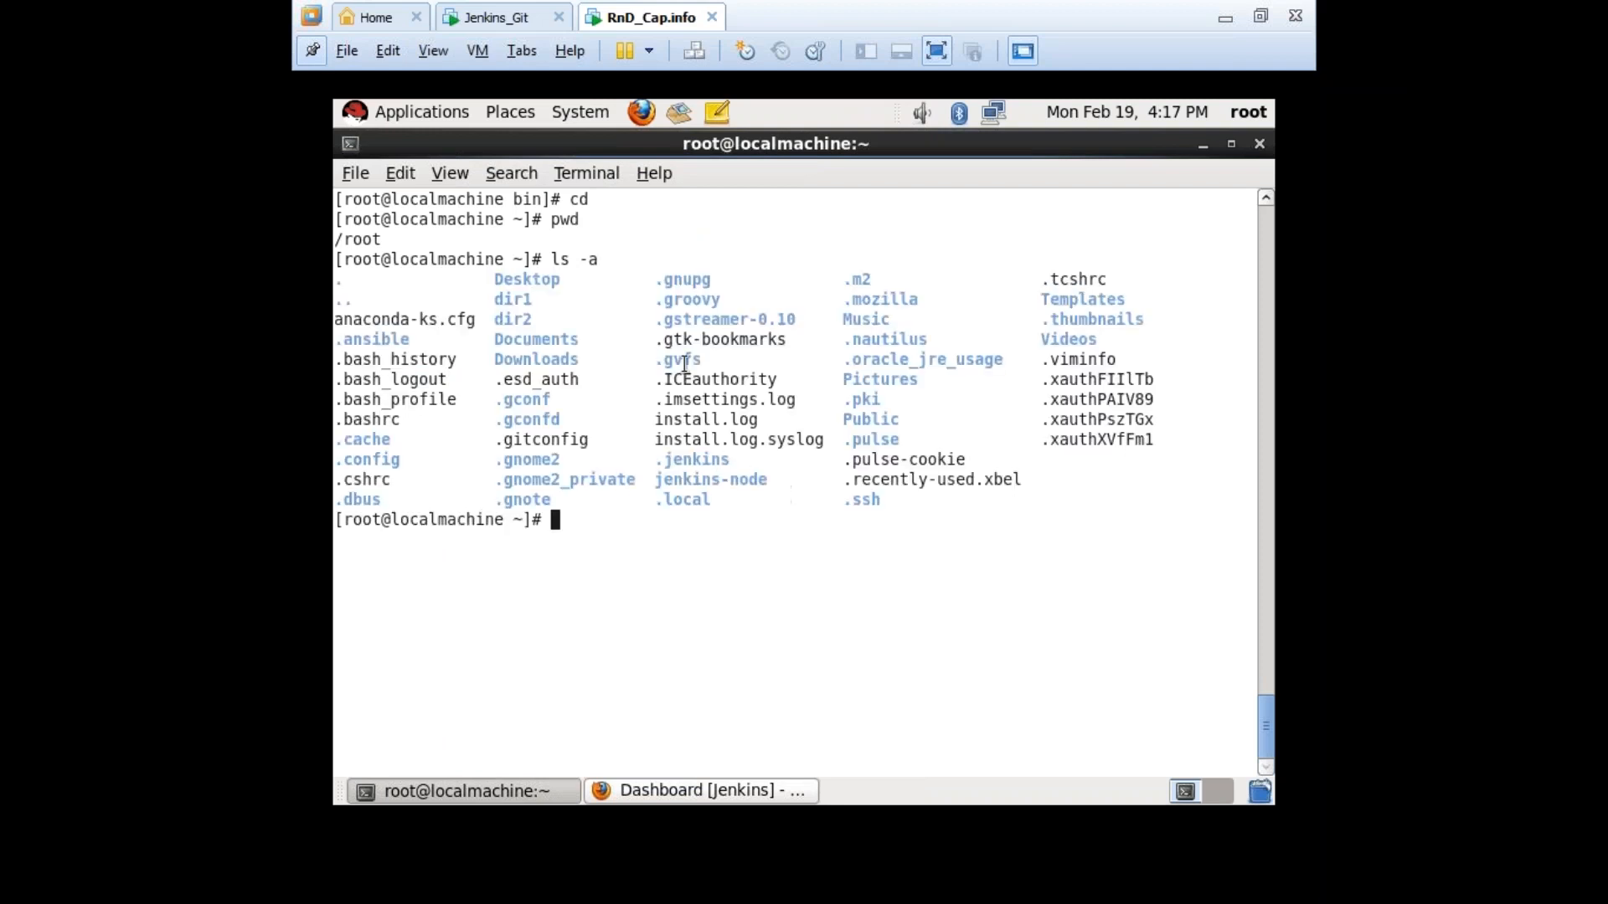
Enter the hidden .jenkins directory and list its contents, noting the jobs folder.
double_click(688, 459)
left_click(721, 545)
type("cd .je")
key("Tab")
key("BackSpace")
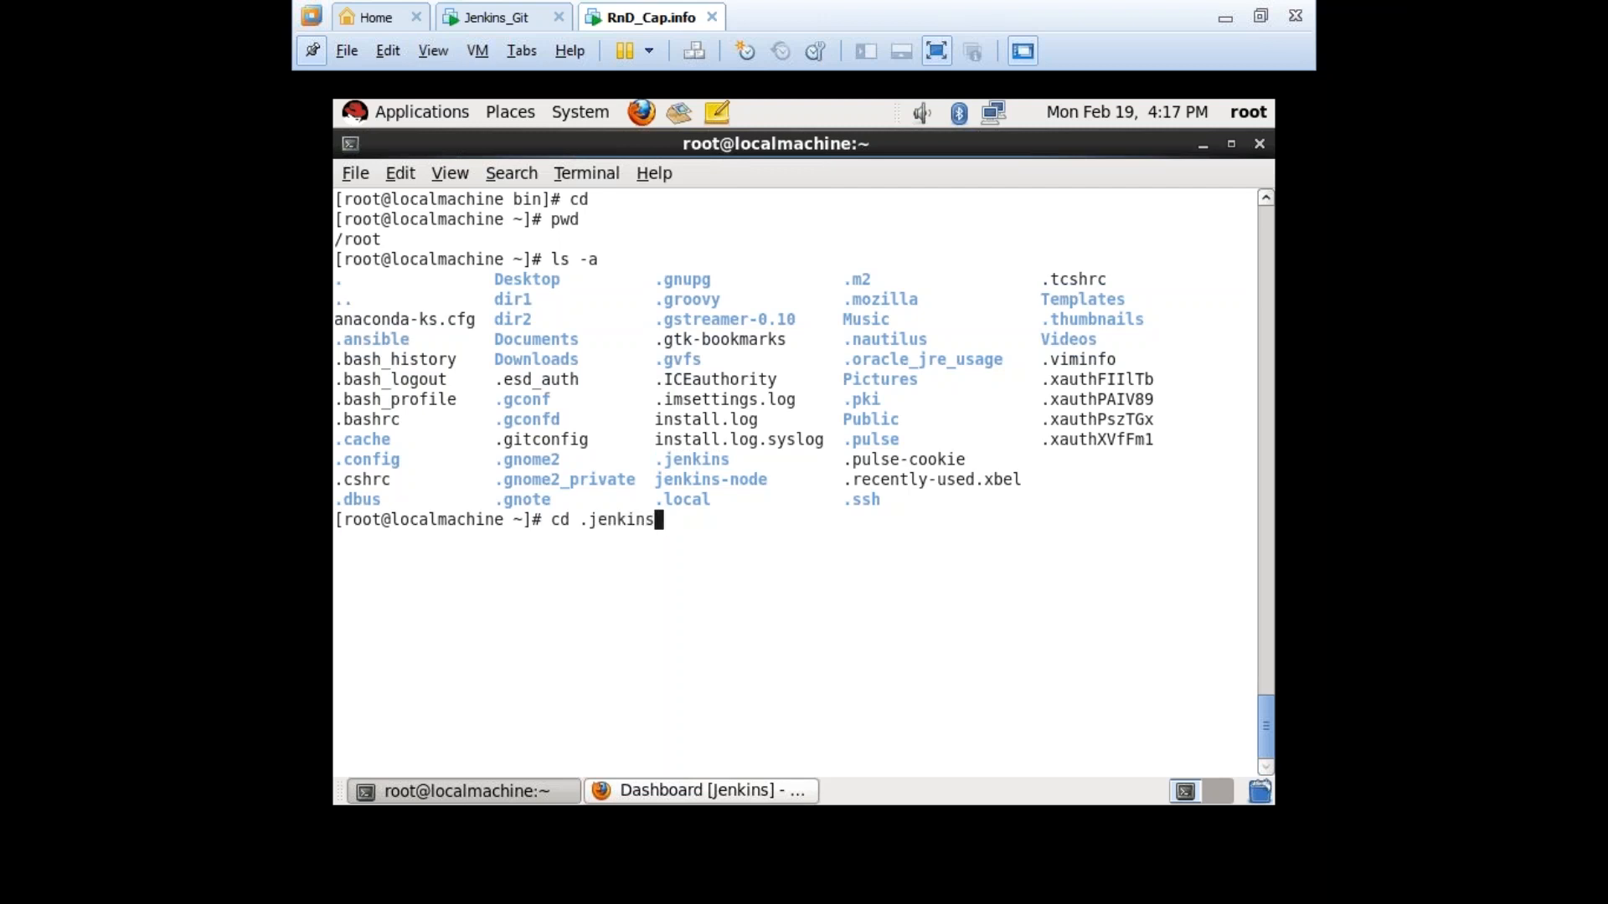
key("Return")
type("ls")
key("Return")
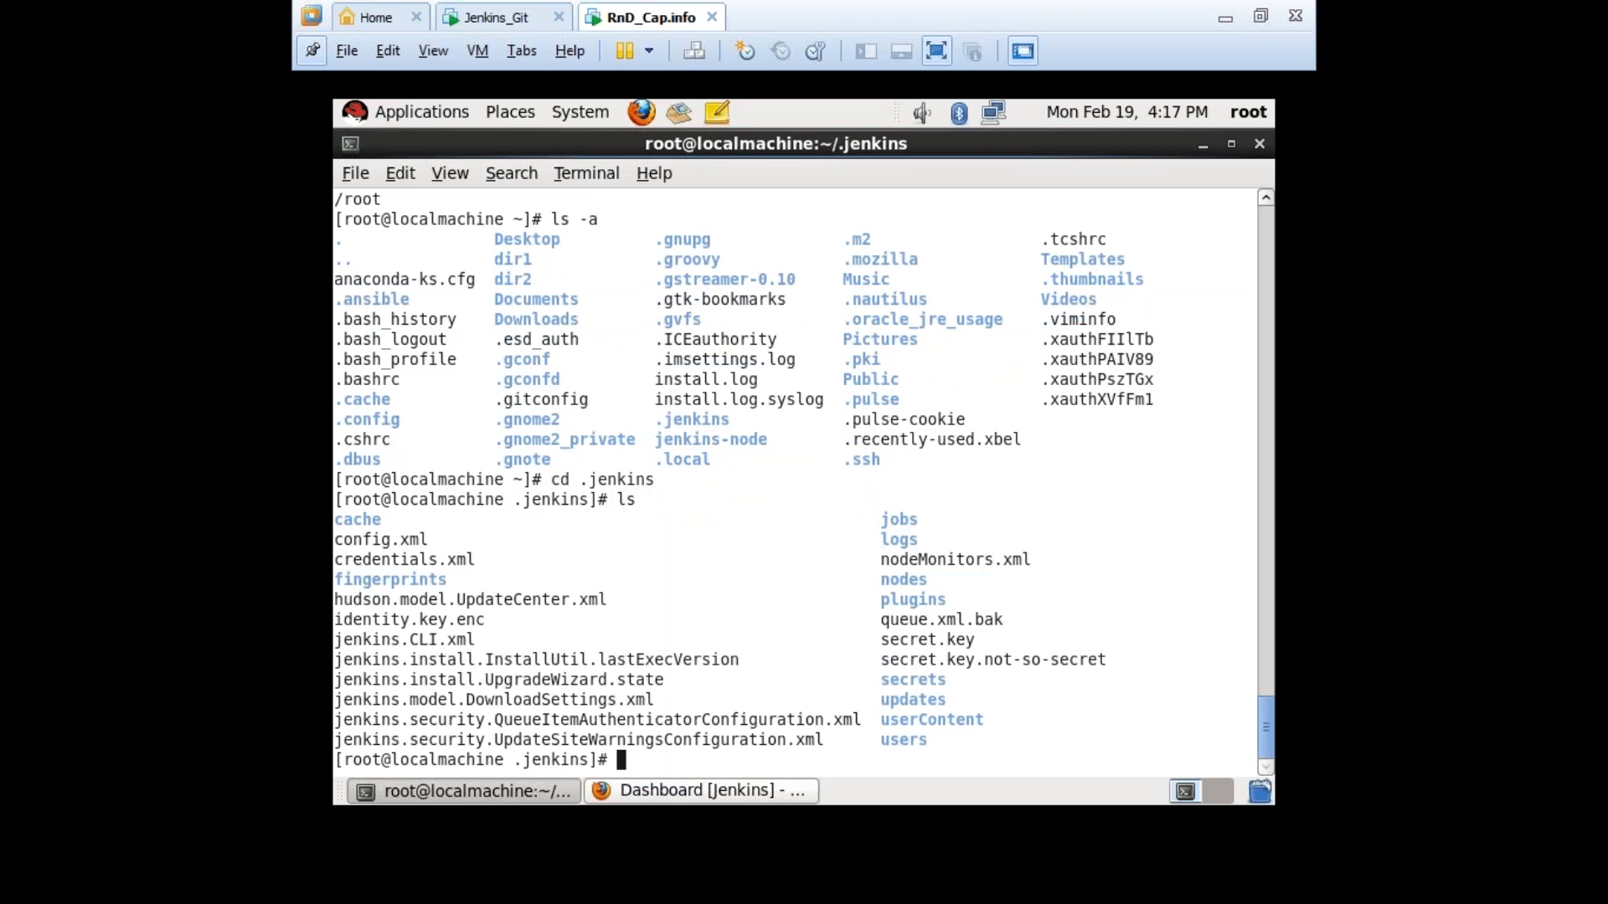
left_click_drag(919, 520, 878, 520)
Change into jobs and then the 'Test job1' folder, listing each one's contents.
type("cd j")
key("Tab")
key("Return")
type("ls")
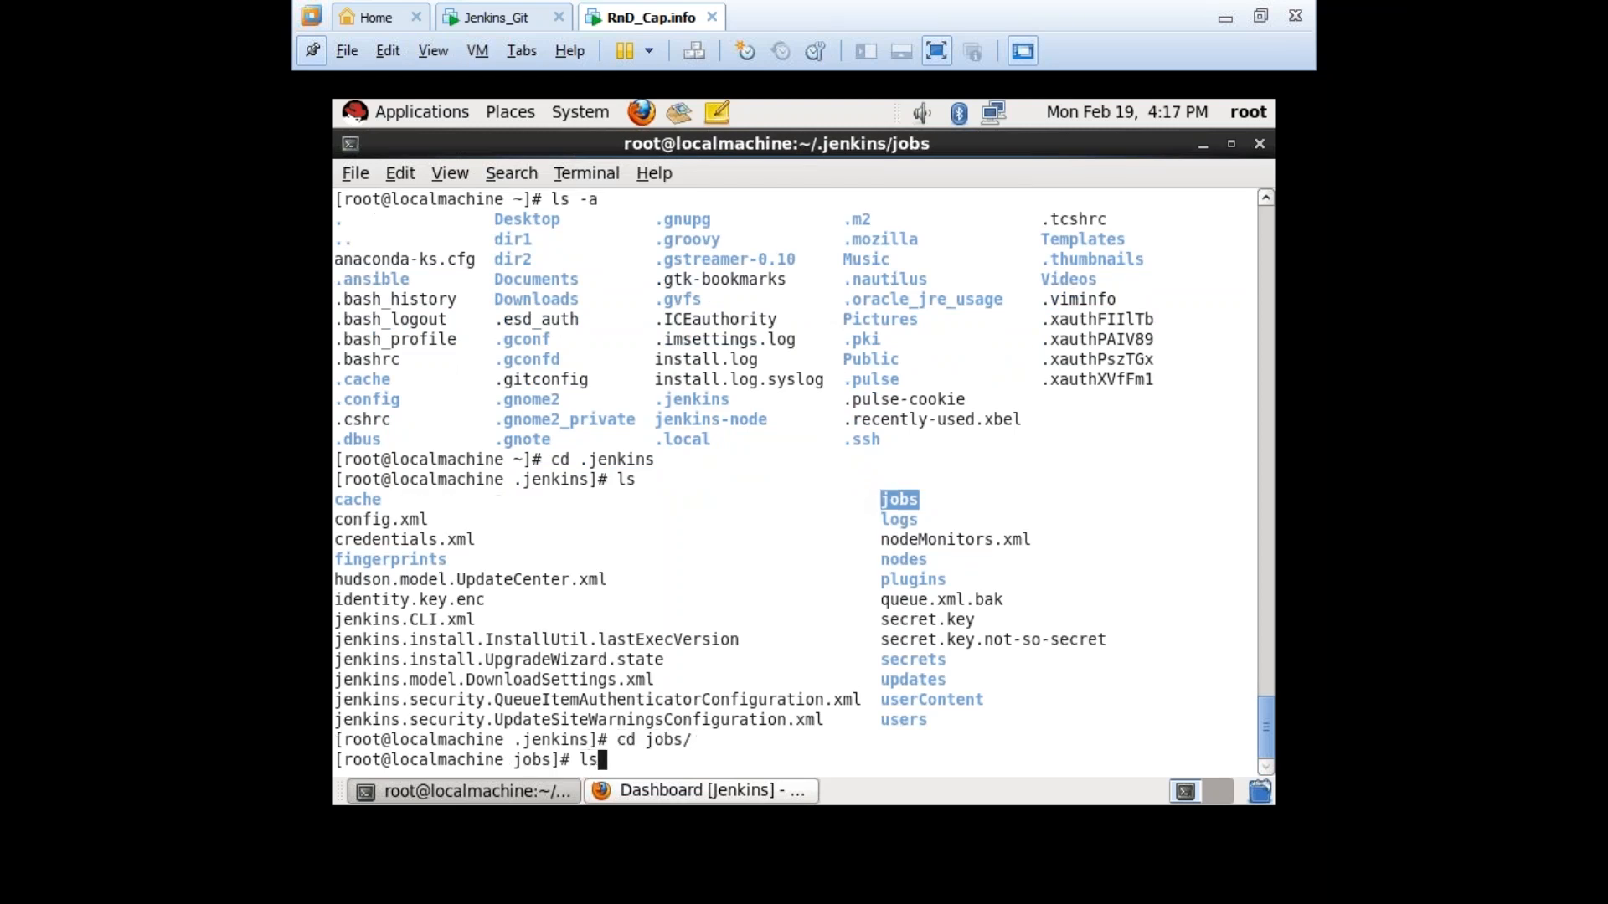
key("Return")
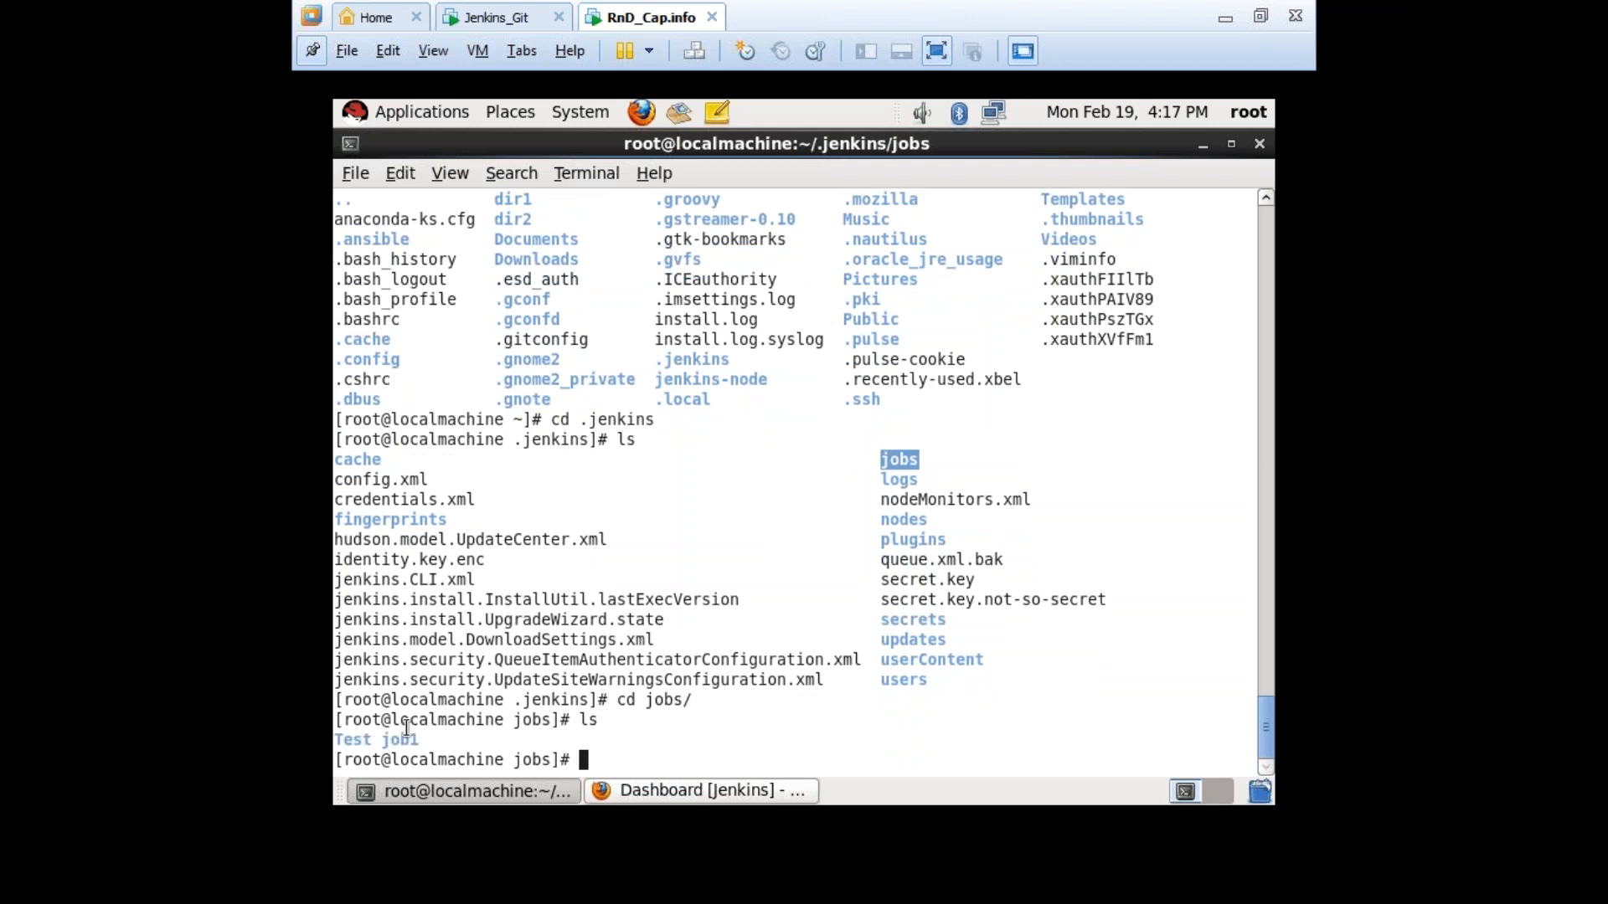
triple_click(432, 741)
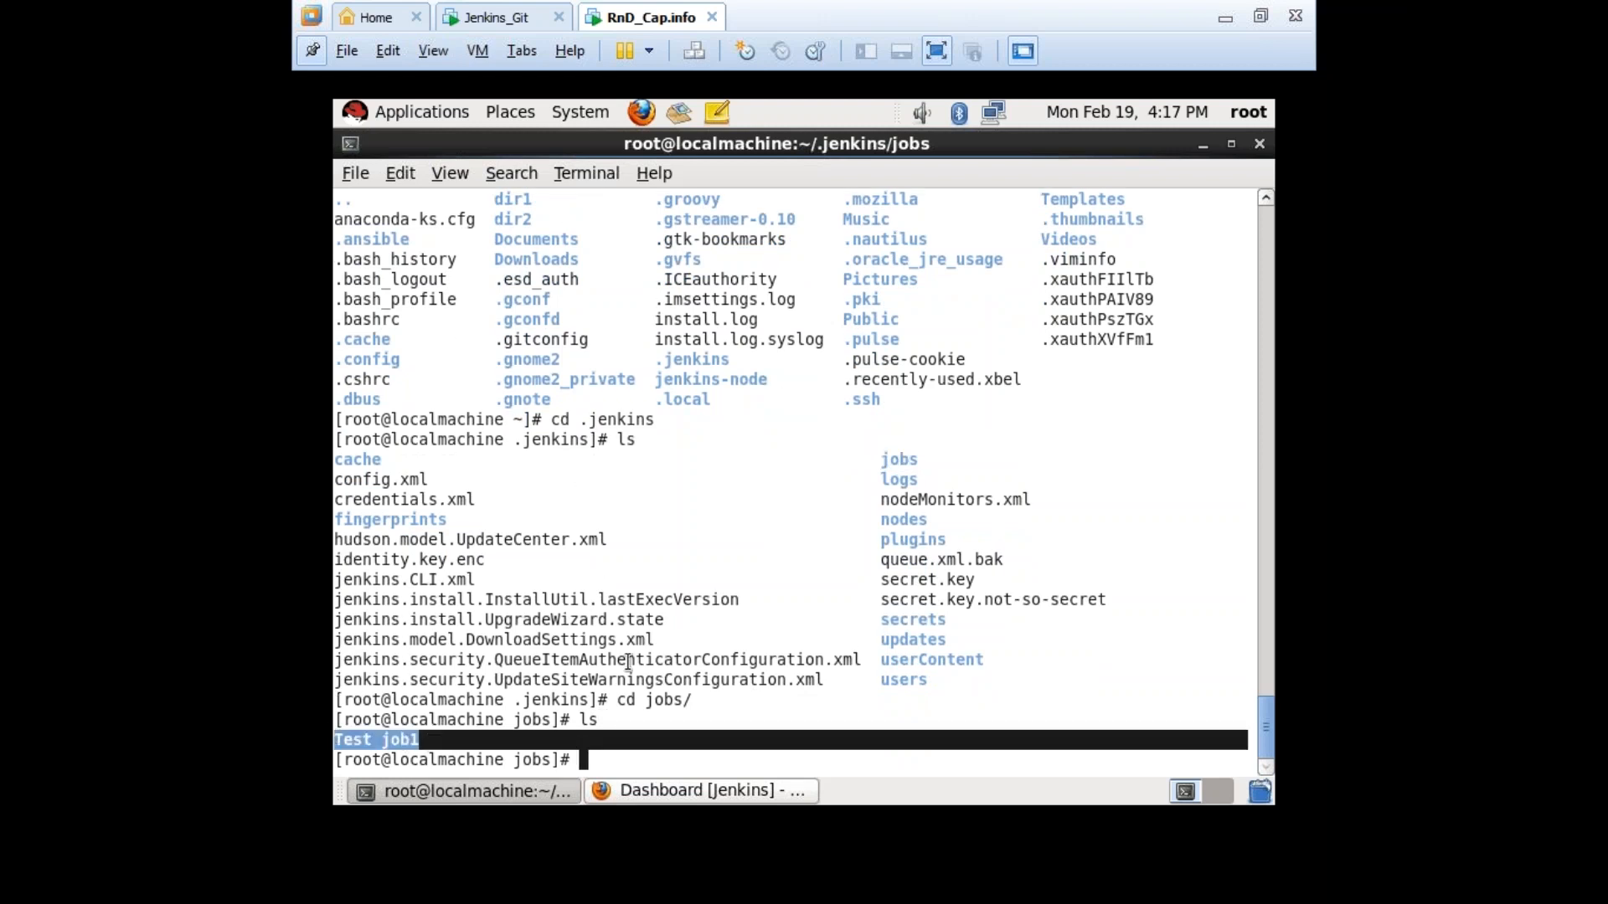
type("cd T")
key("Tab")
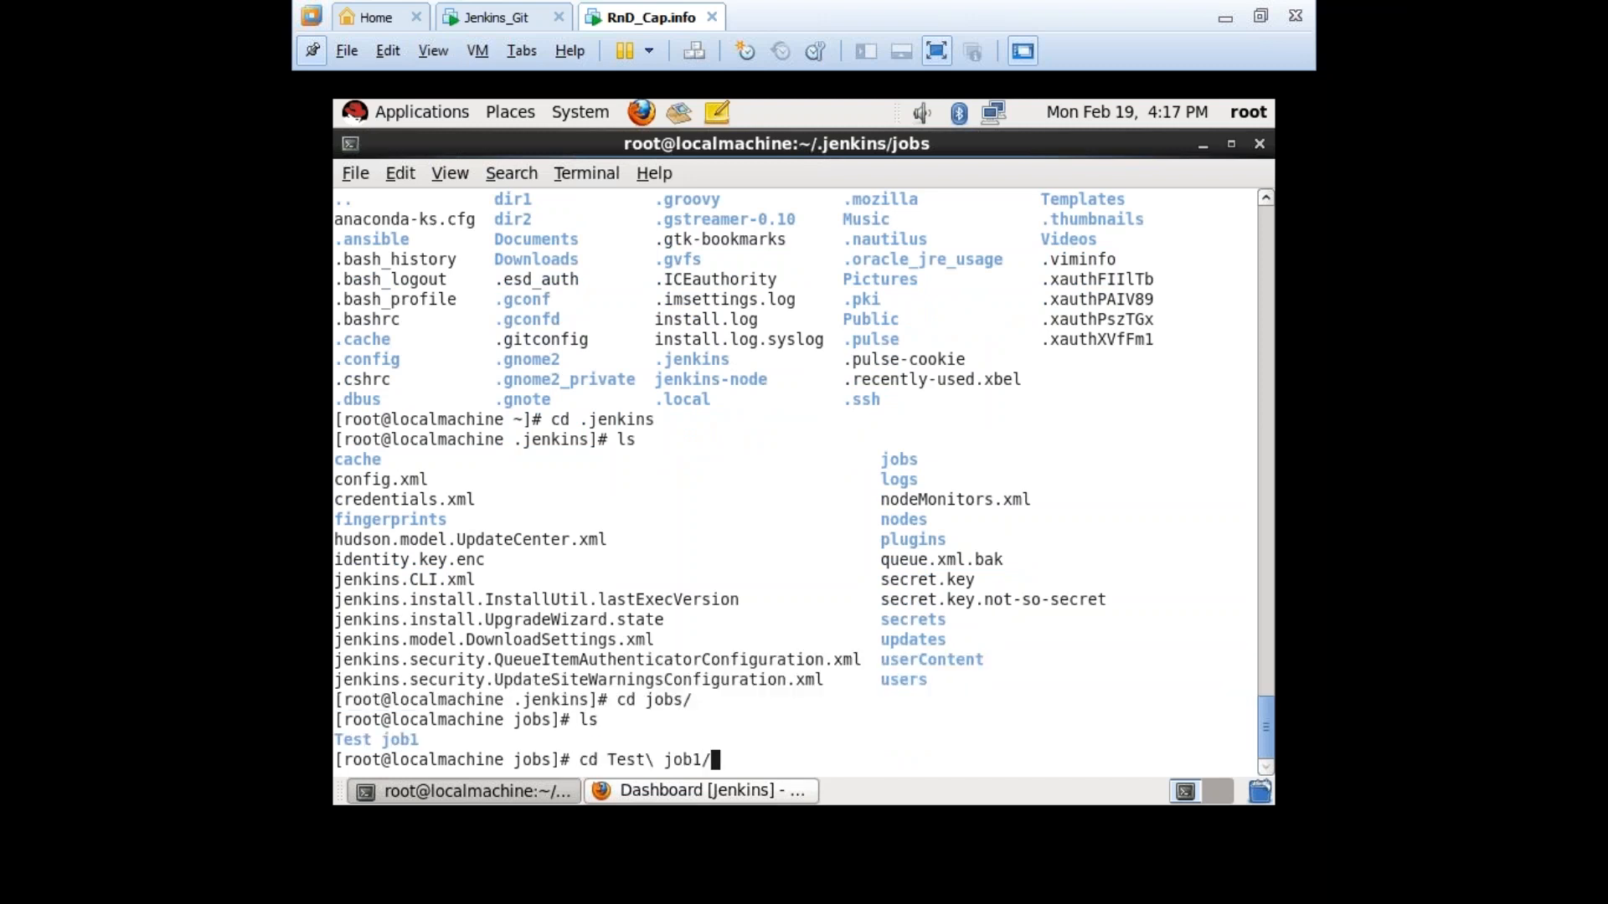
key("Return")
type("ls")
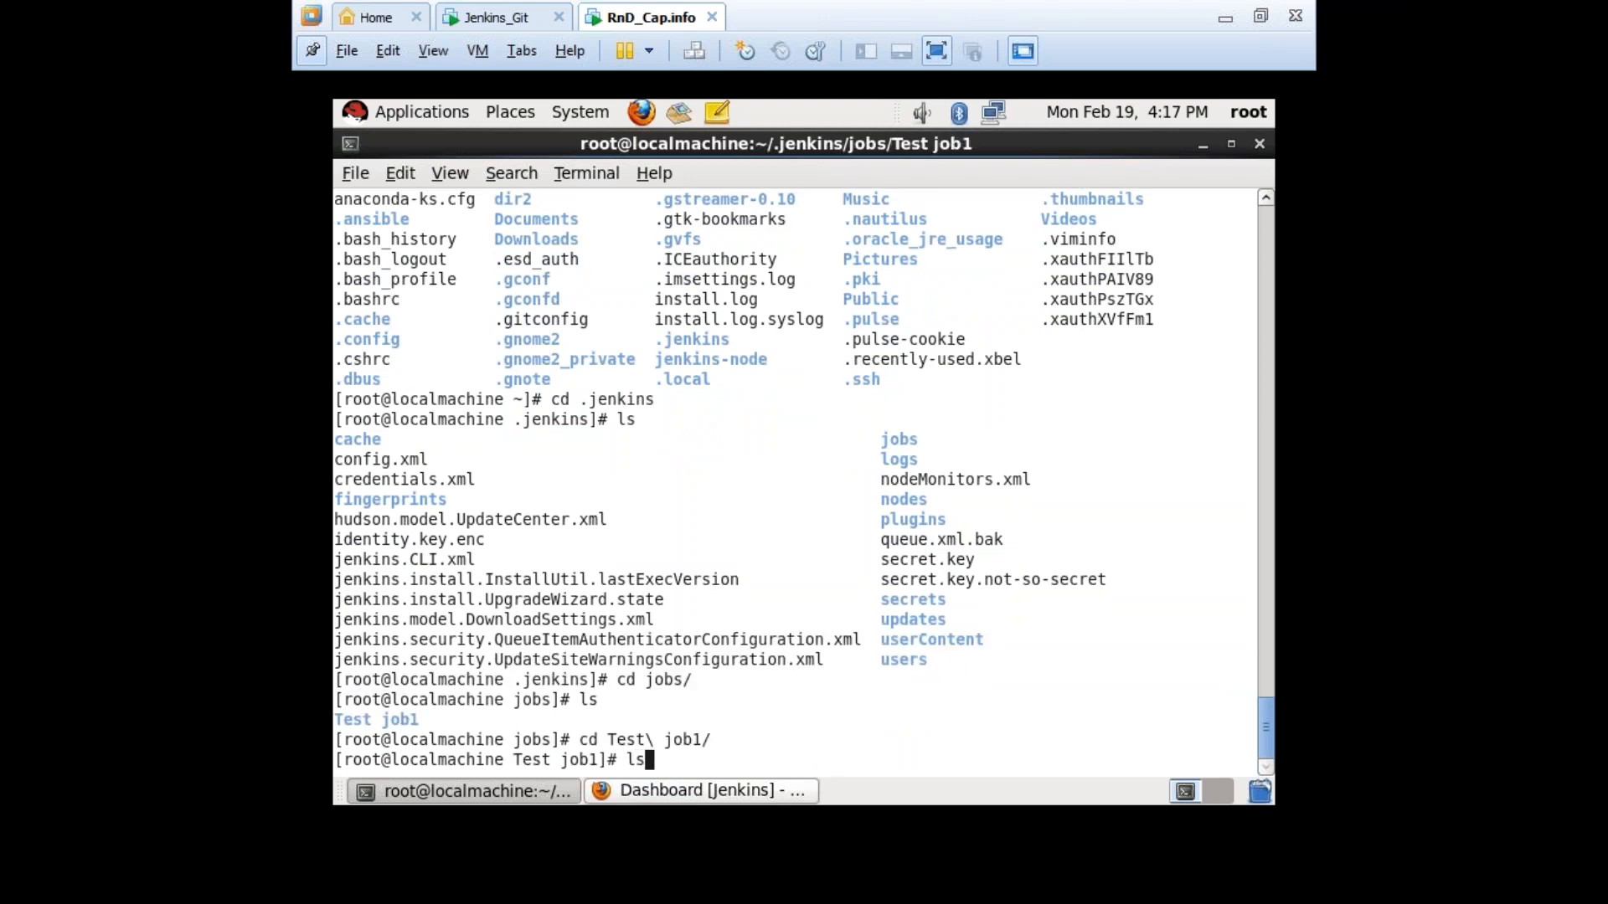
key("Return")
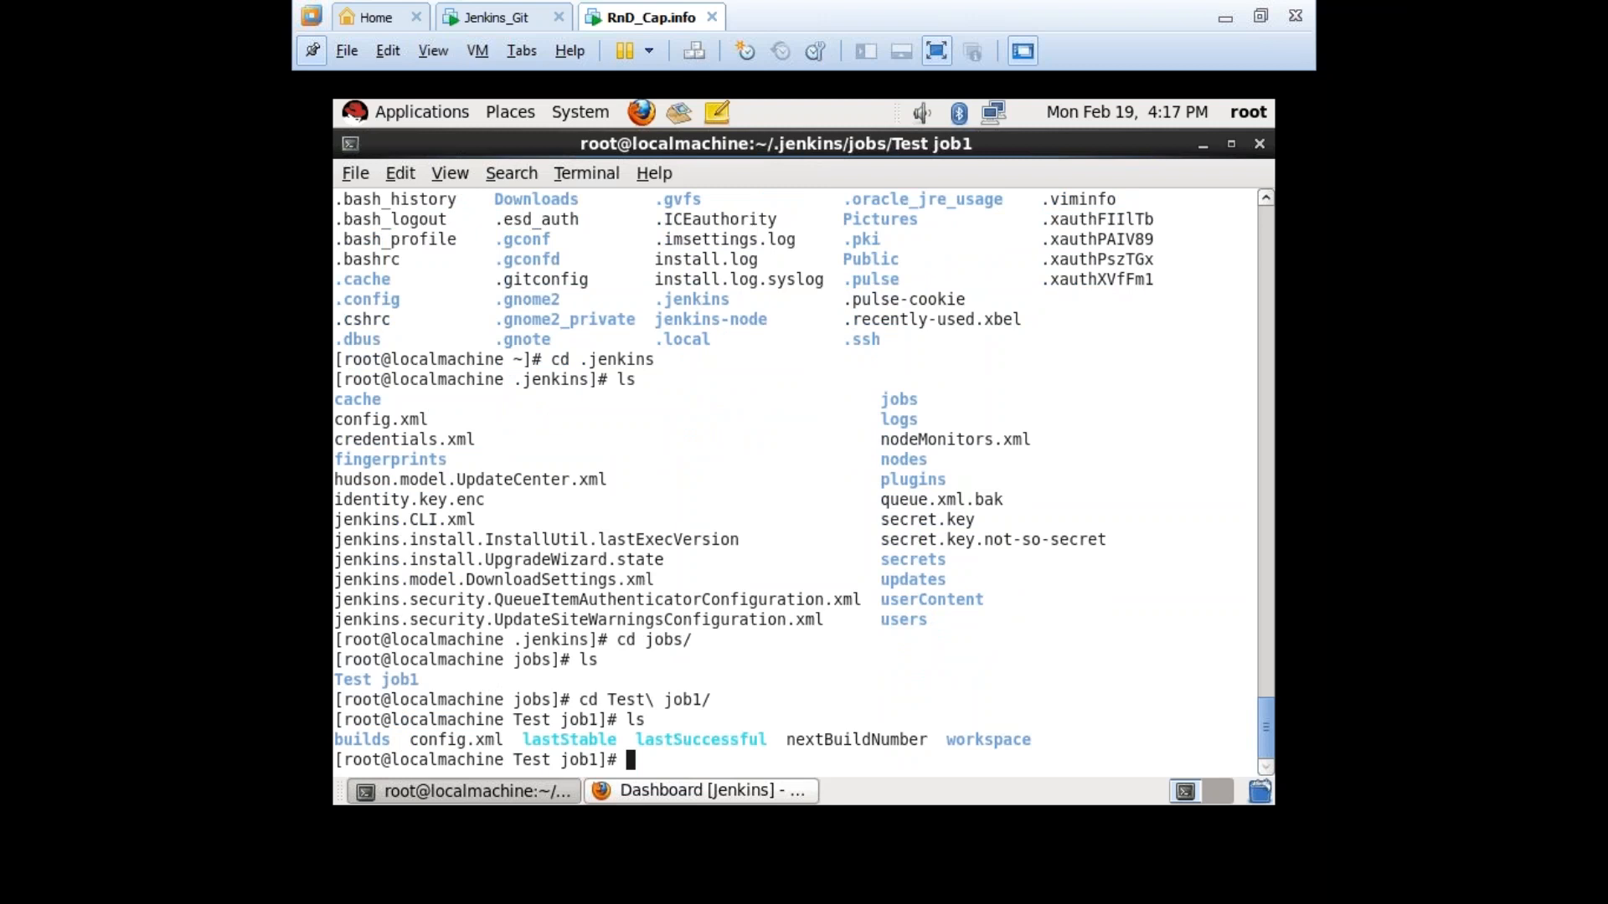
Enter the workspace folder, list dir1 and file1, and exit full-screen view.
left_click_drag(941, 741, 1047, 740)
left_click(1026, 720)
type("cd wor")
key("Tab")
key("Return")
type("ls")
key("Return")
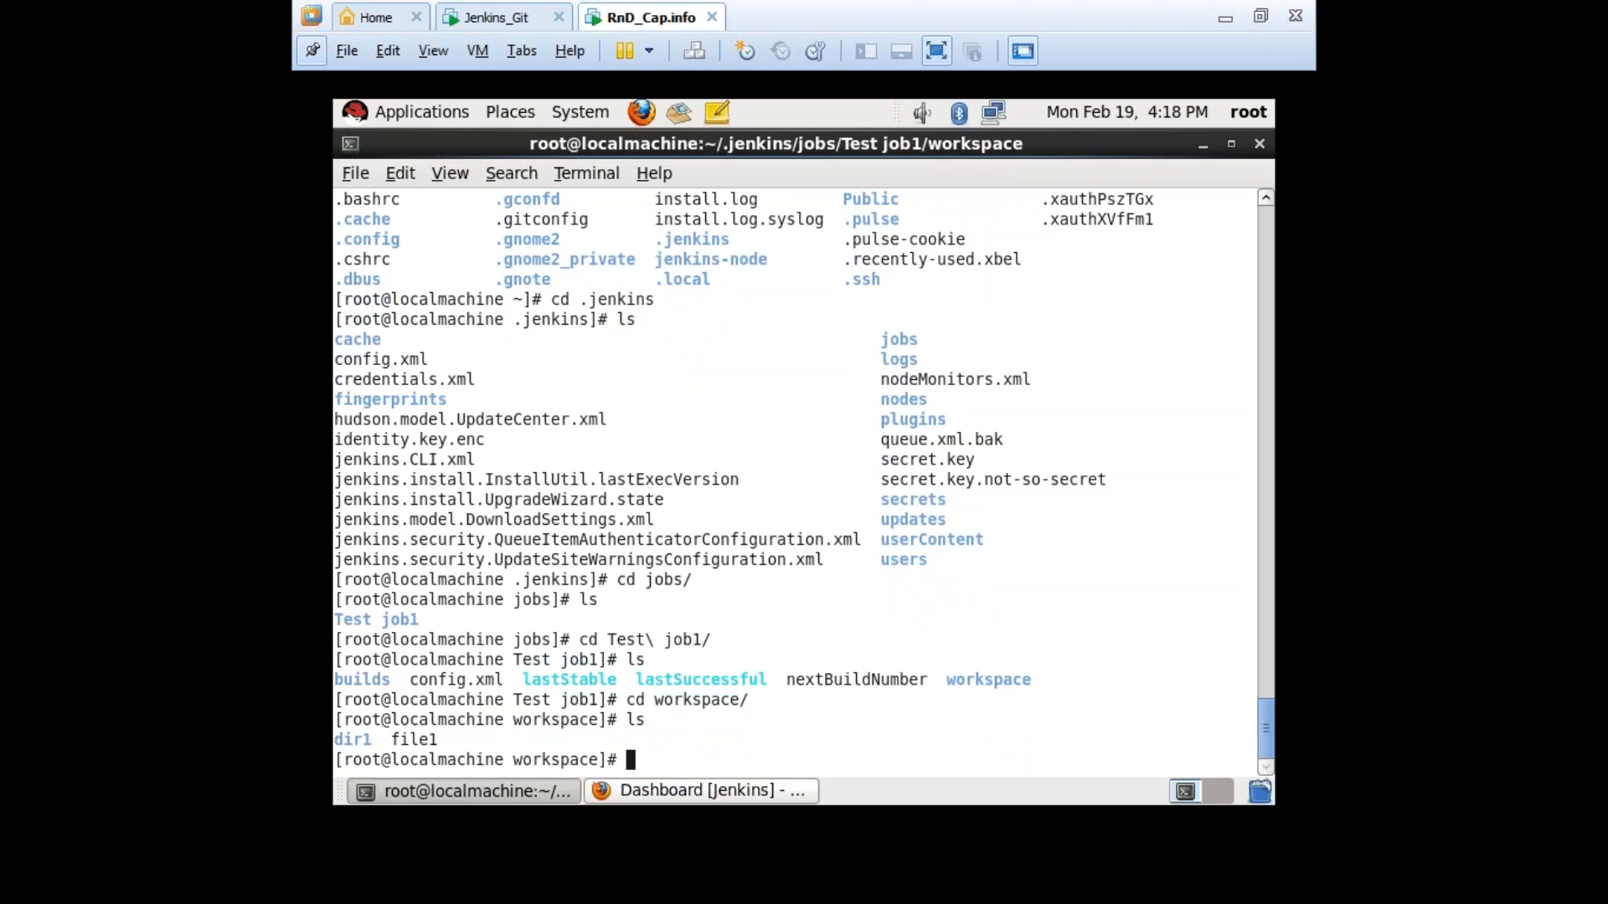
left_click(937, 51)
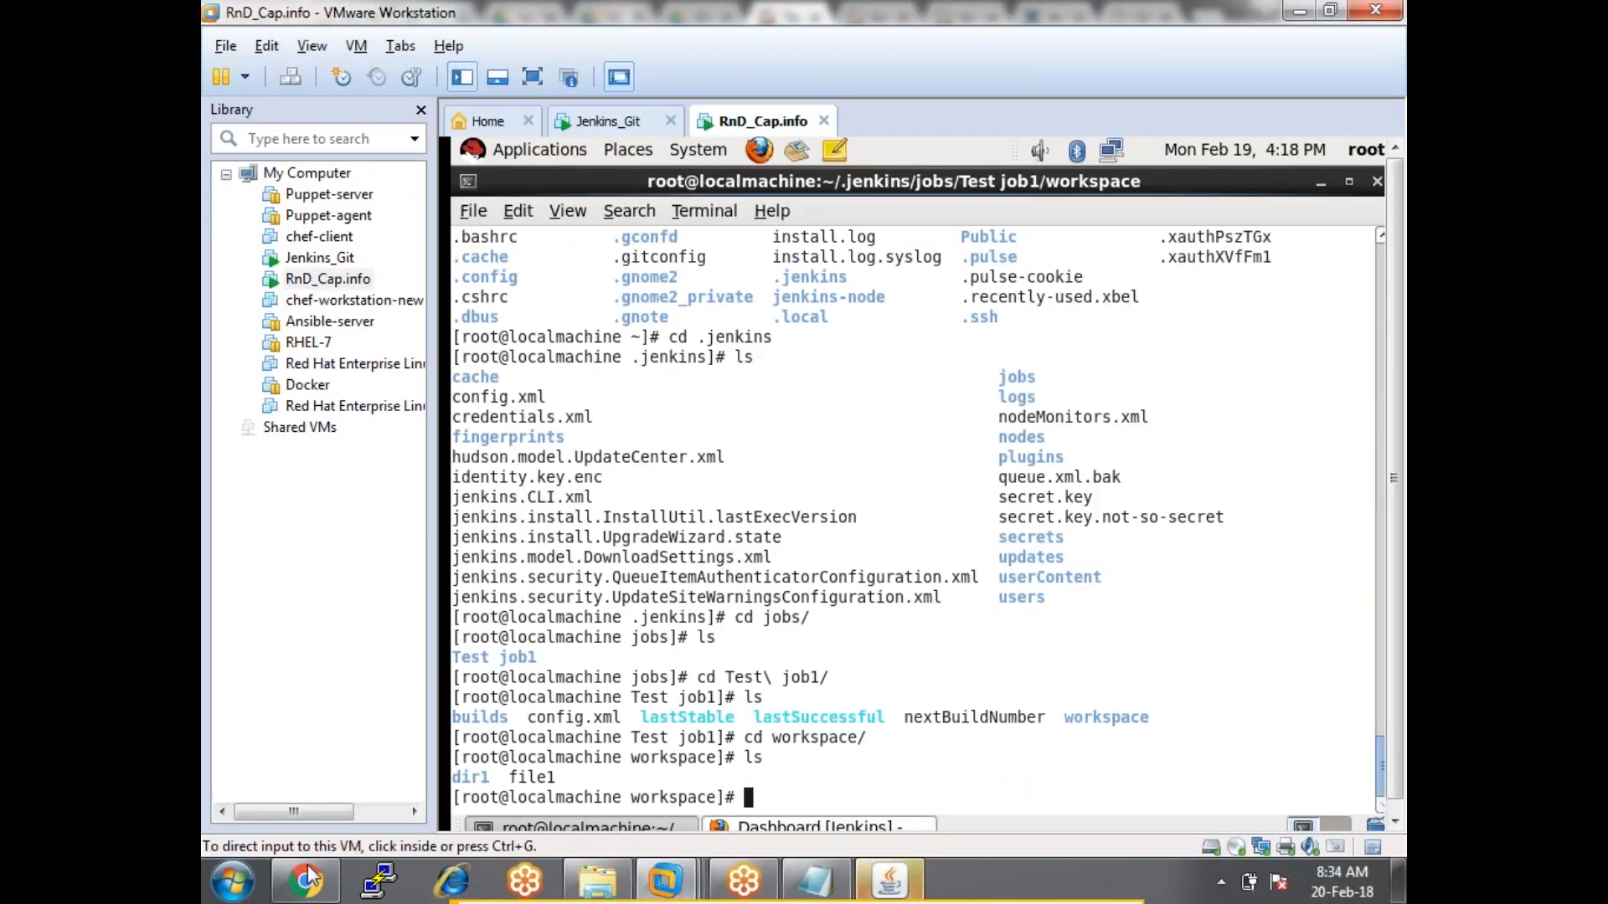
Confirm build #1 succeeded on master in the console, then return to the Test job1 project page.
left_click(302, 884)
left_click(556, 556)
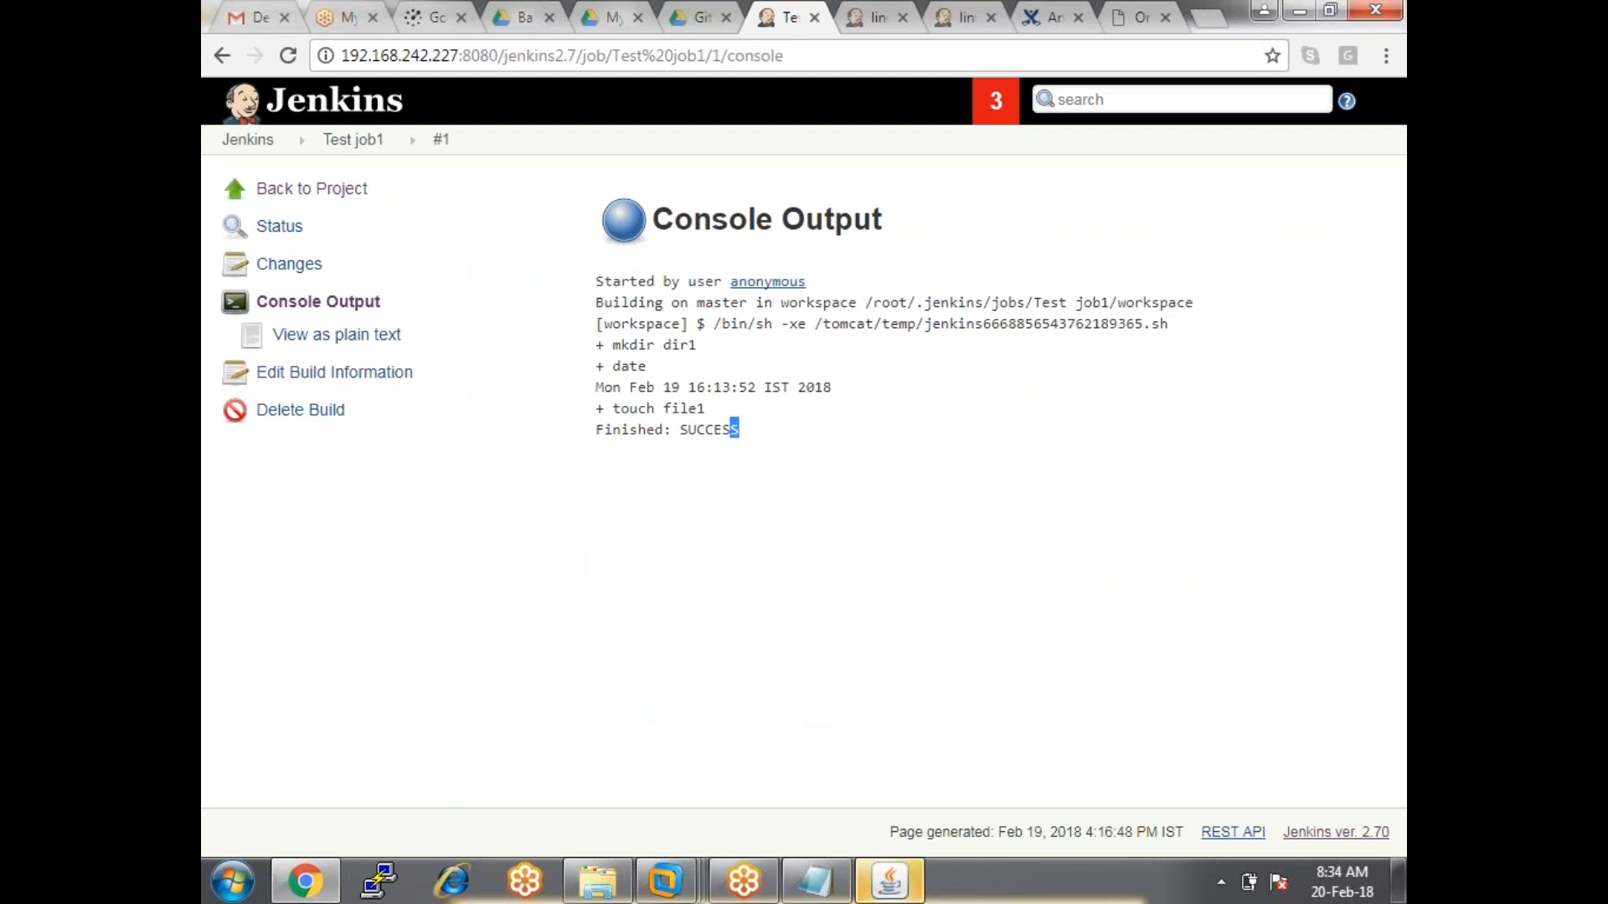
left_click(694, 305)
left_click_drag(694, 305, 749, 306)
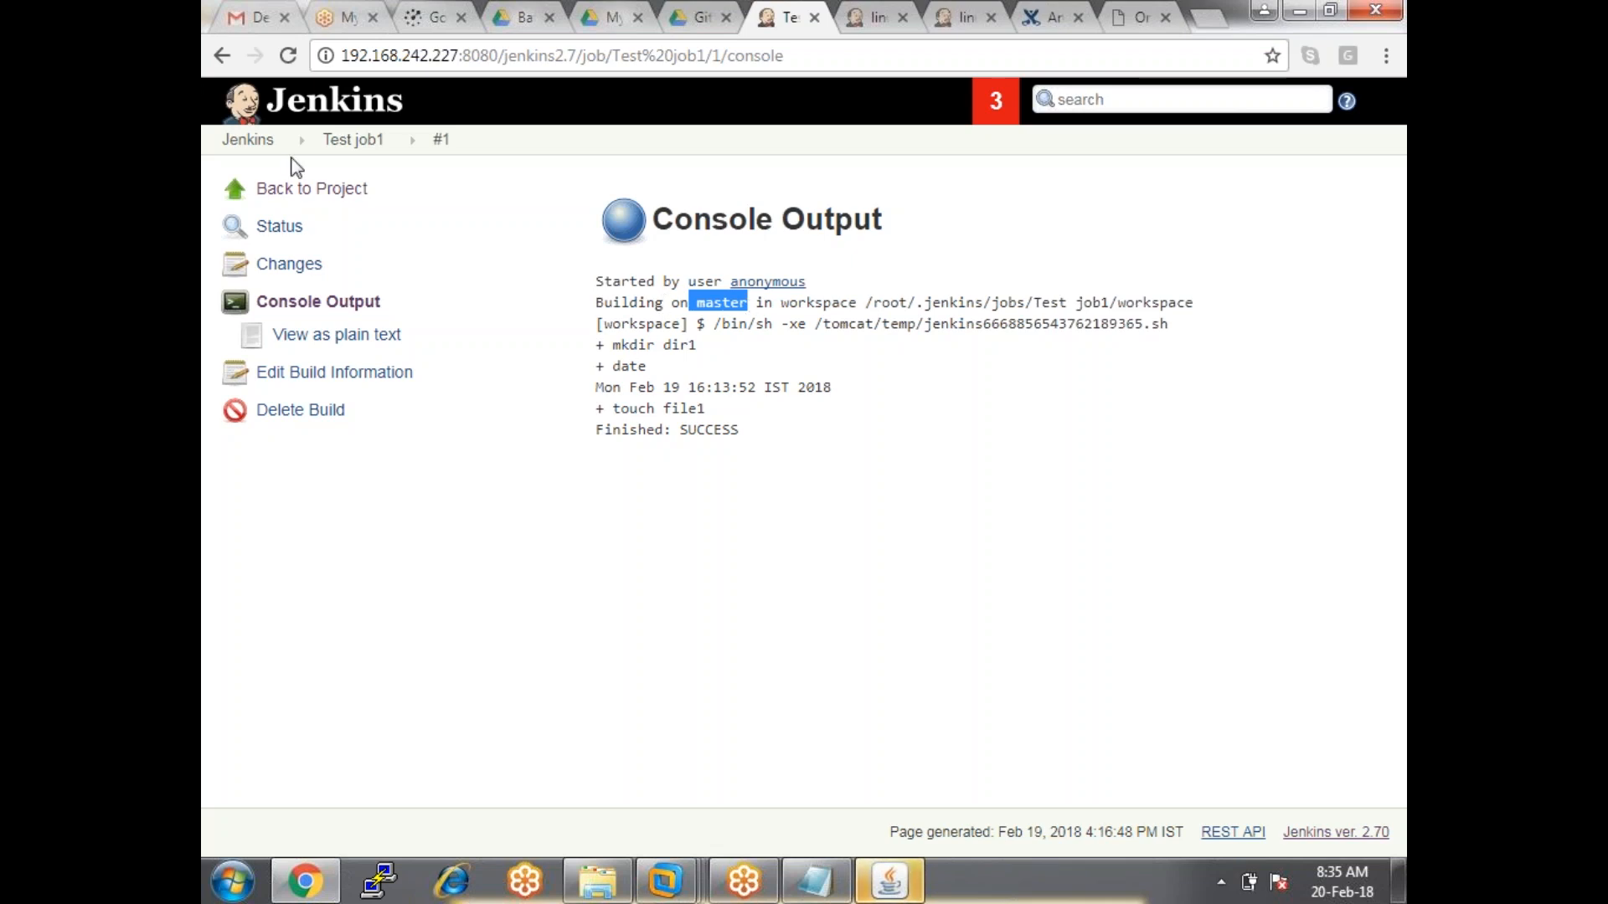
left_click(325, 140)
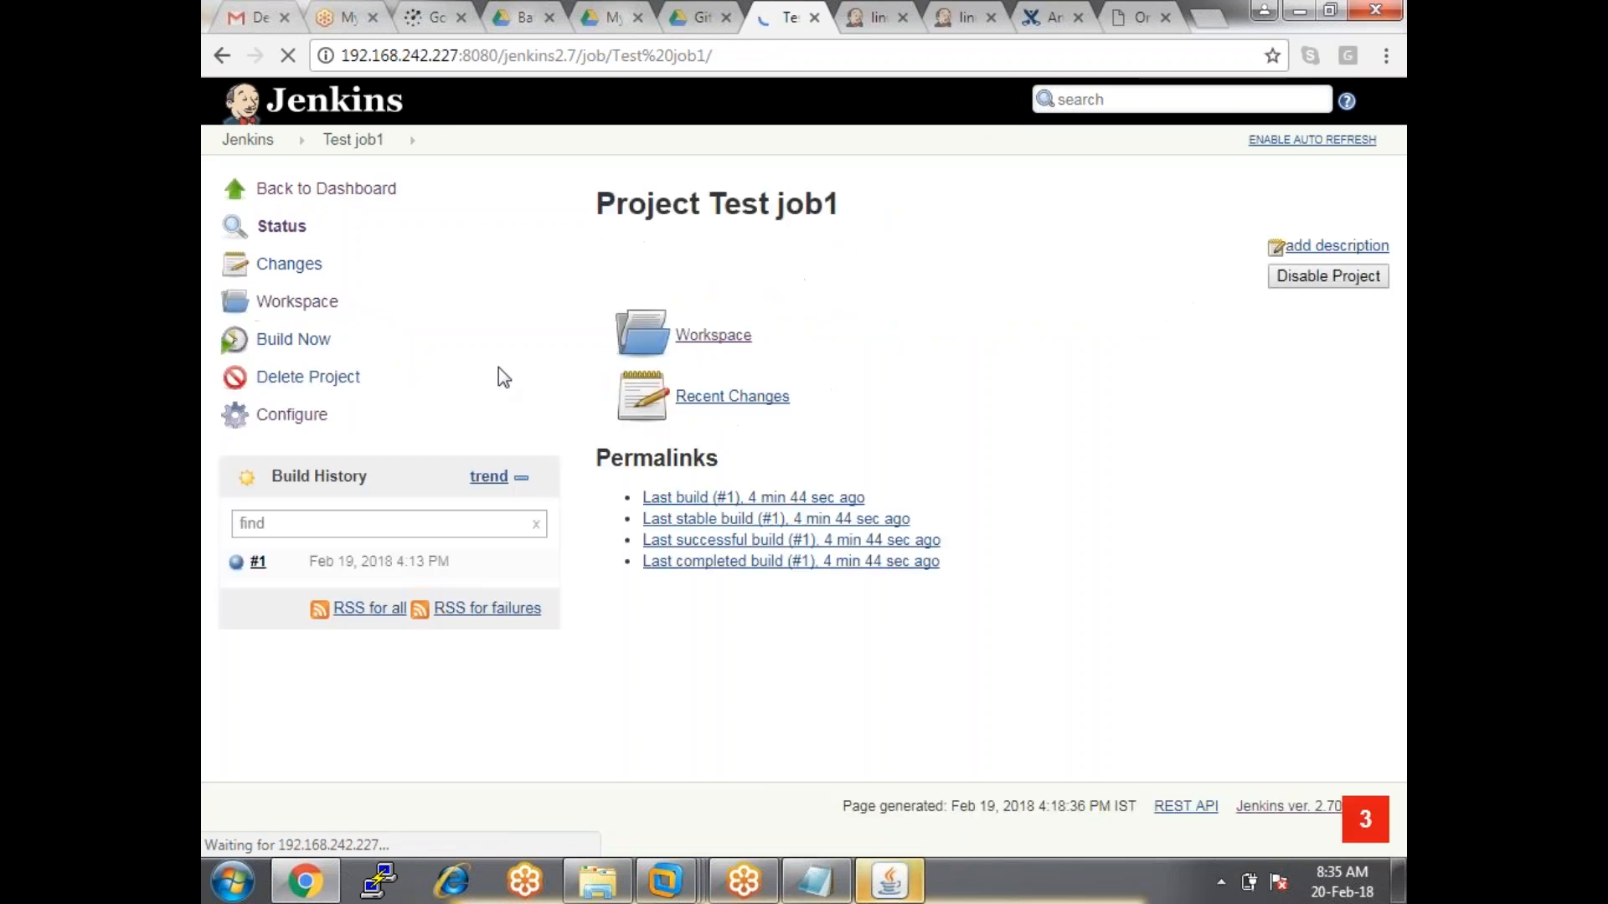
Open Test job1's configuration and enable 'Restrict where this project can be run'.
left_click(291, 415)
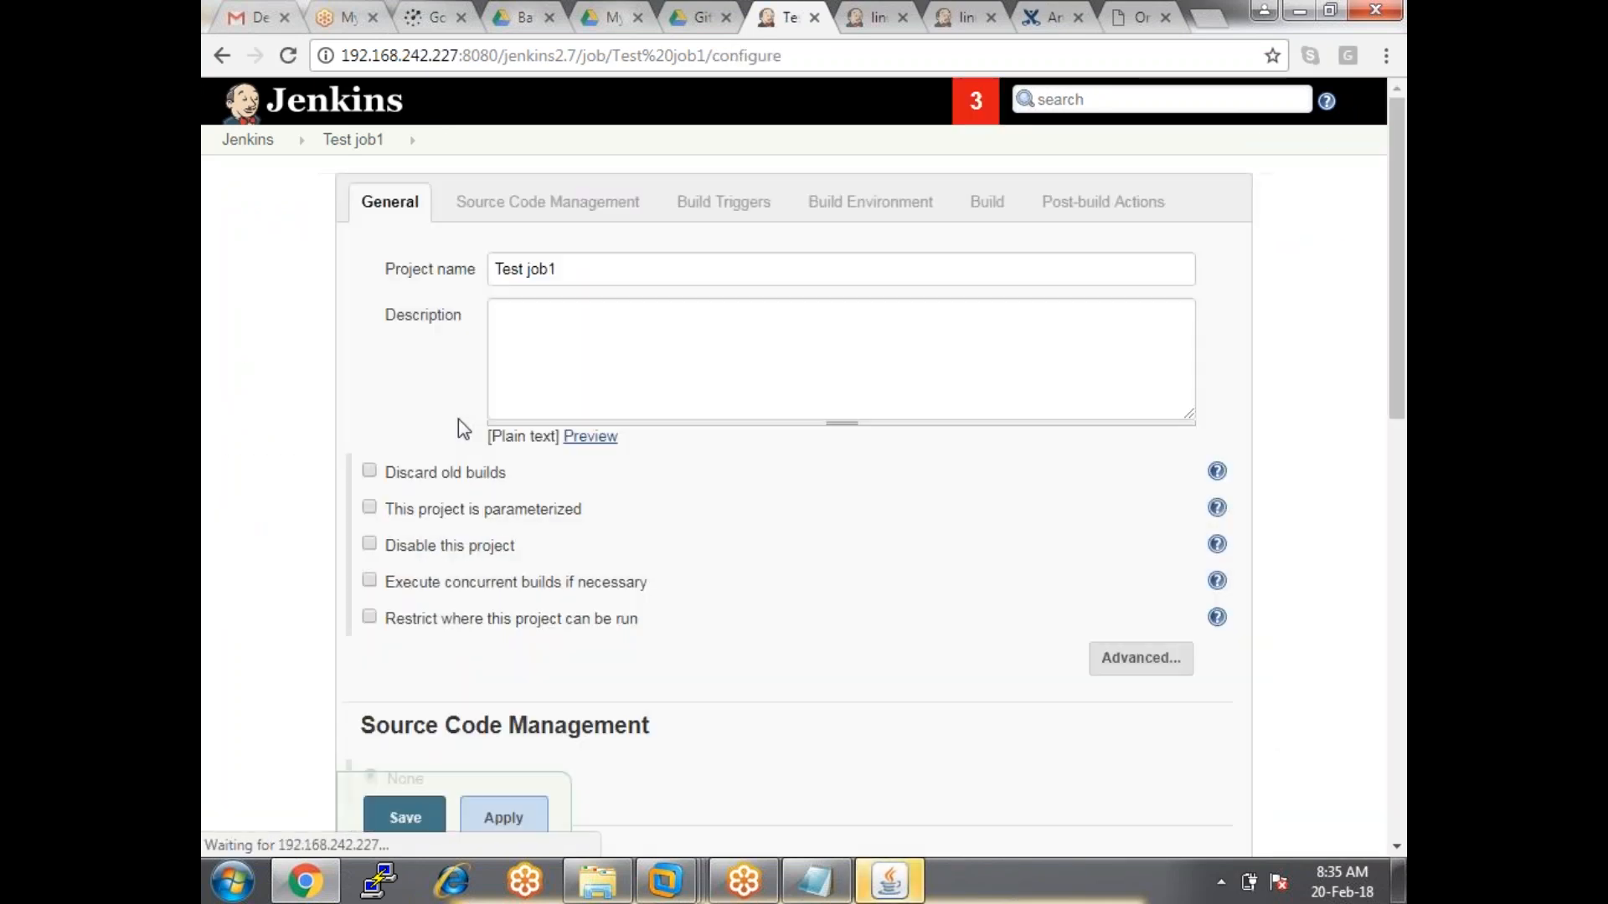
scroll(376, 456, "down", 3)
left_click(369, 383)
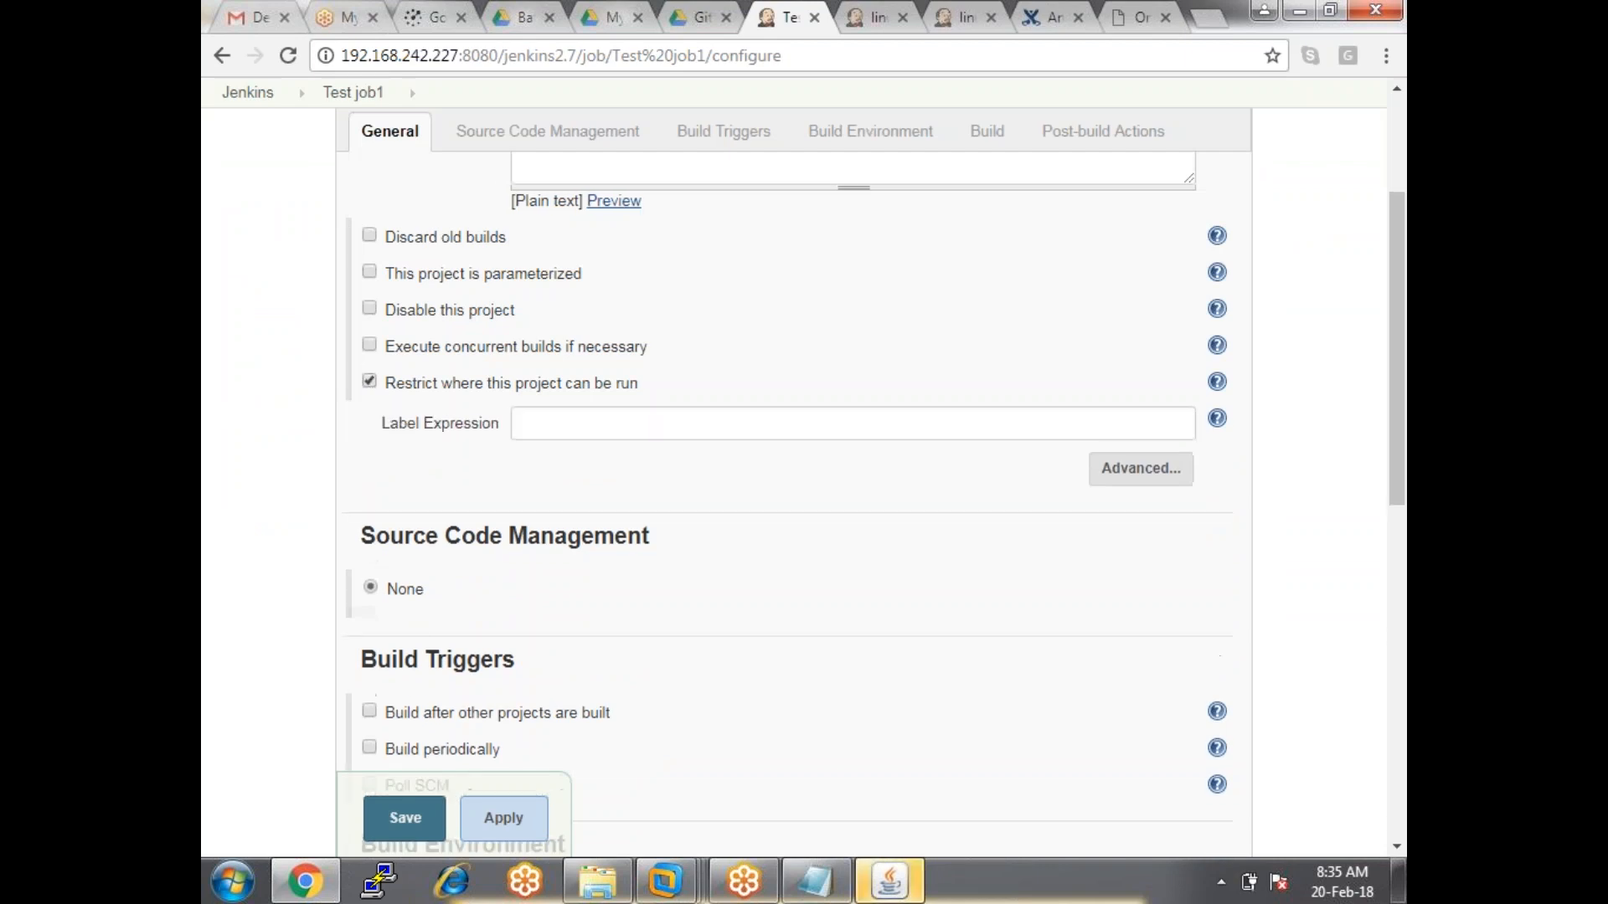
Pick the wind-node label expression from the suggestions, then erase it again.
left_click_drag(500, 423, 381, 423)
left_click(600, 423)
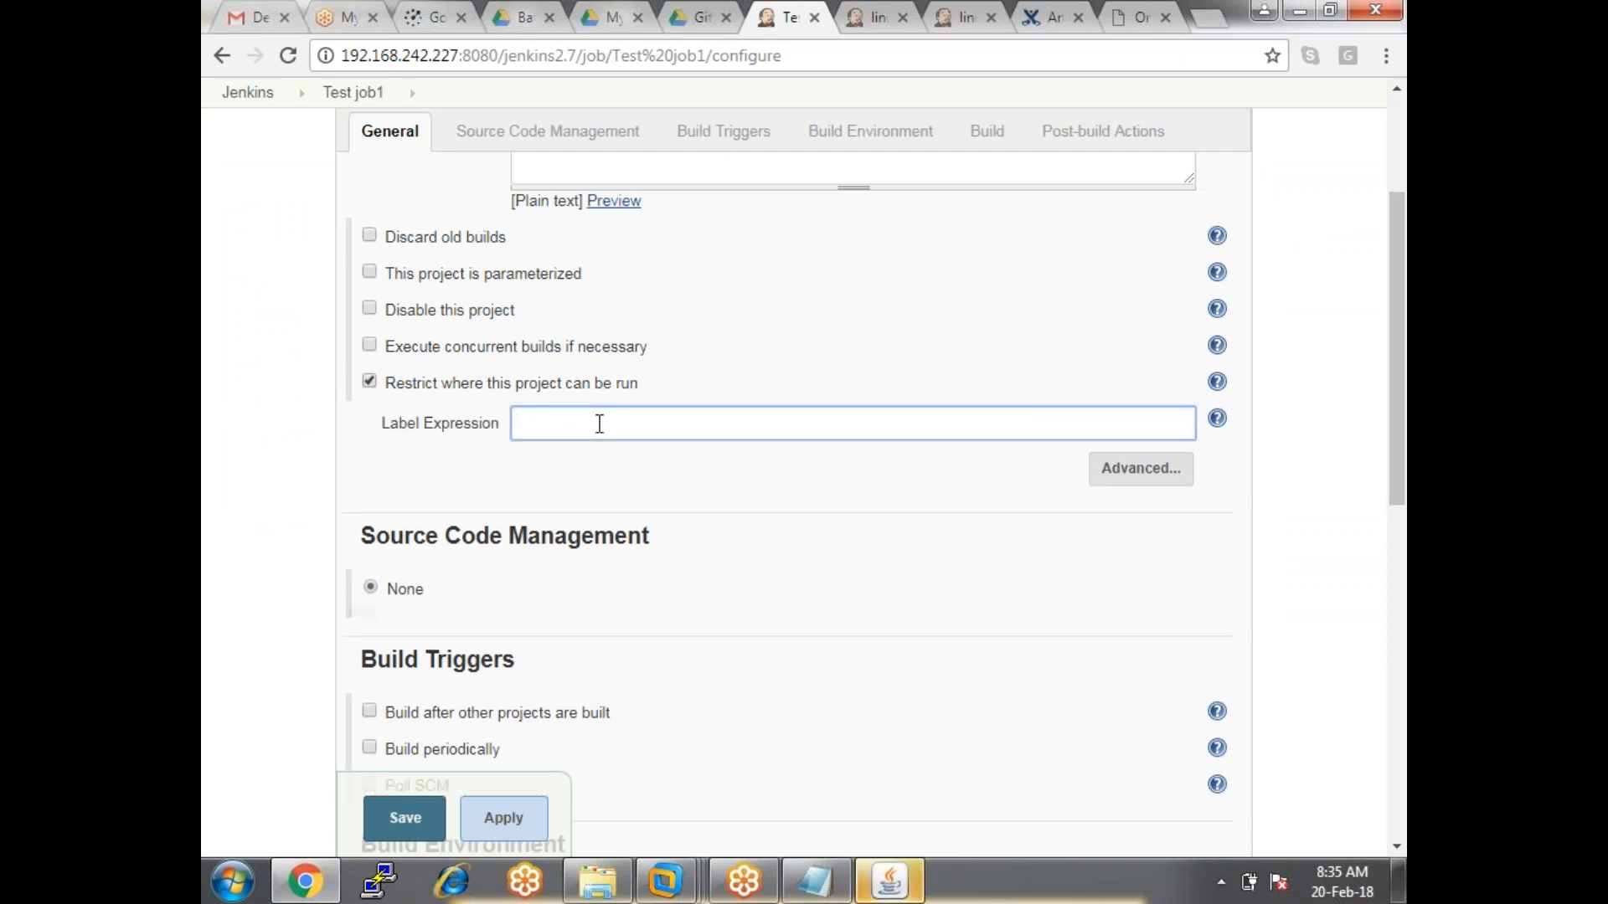
type("wi")
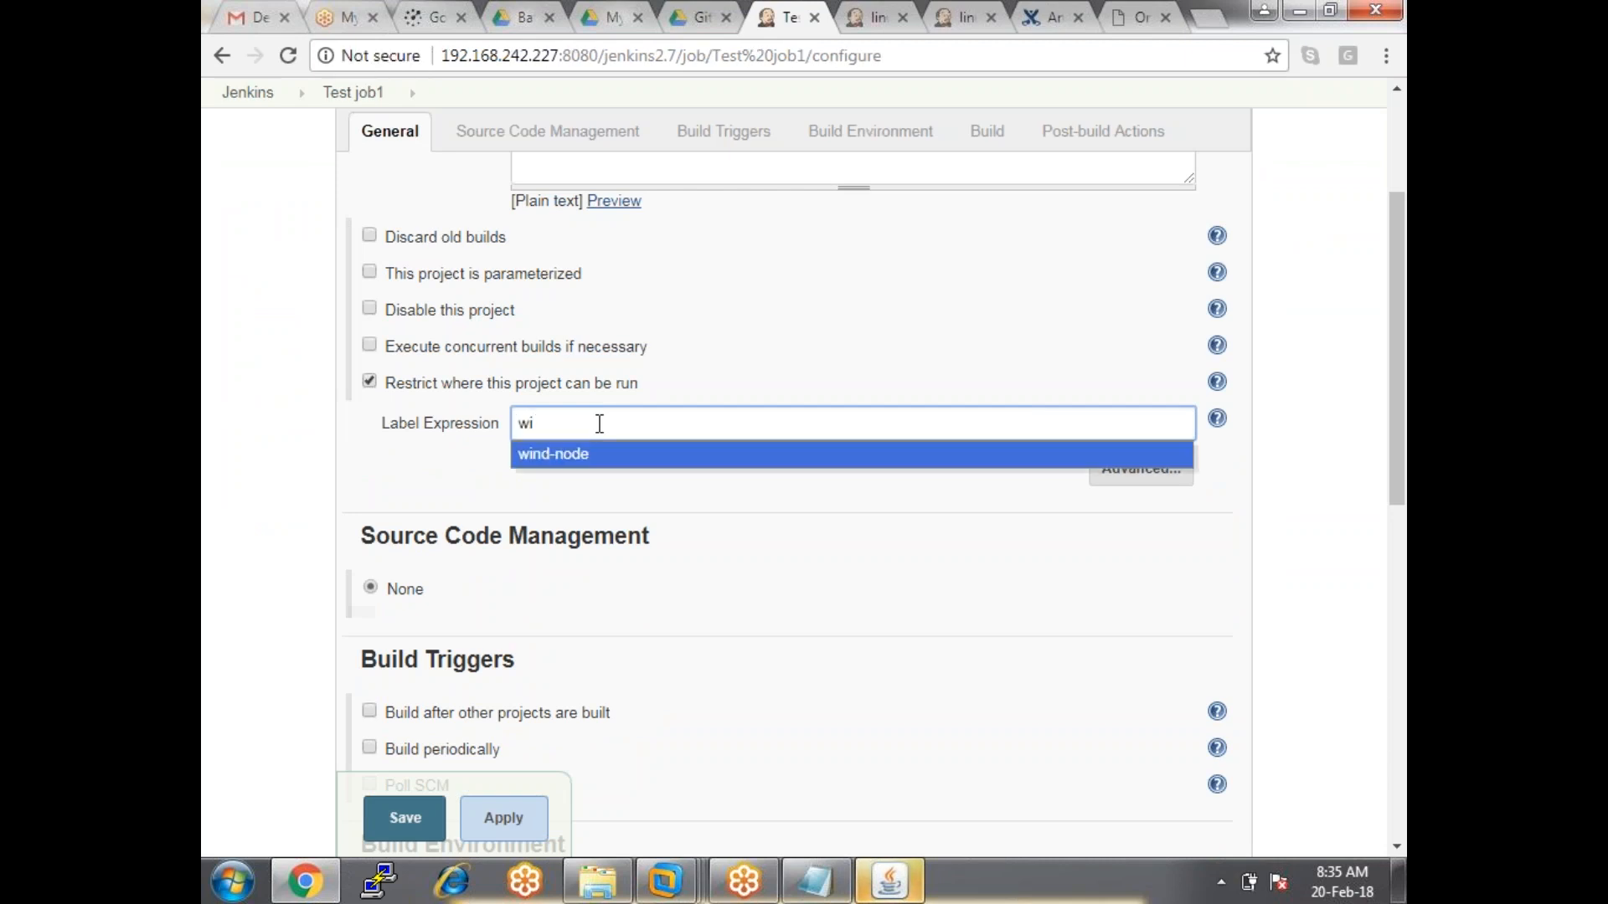
left_click(589, 457)
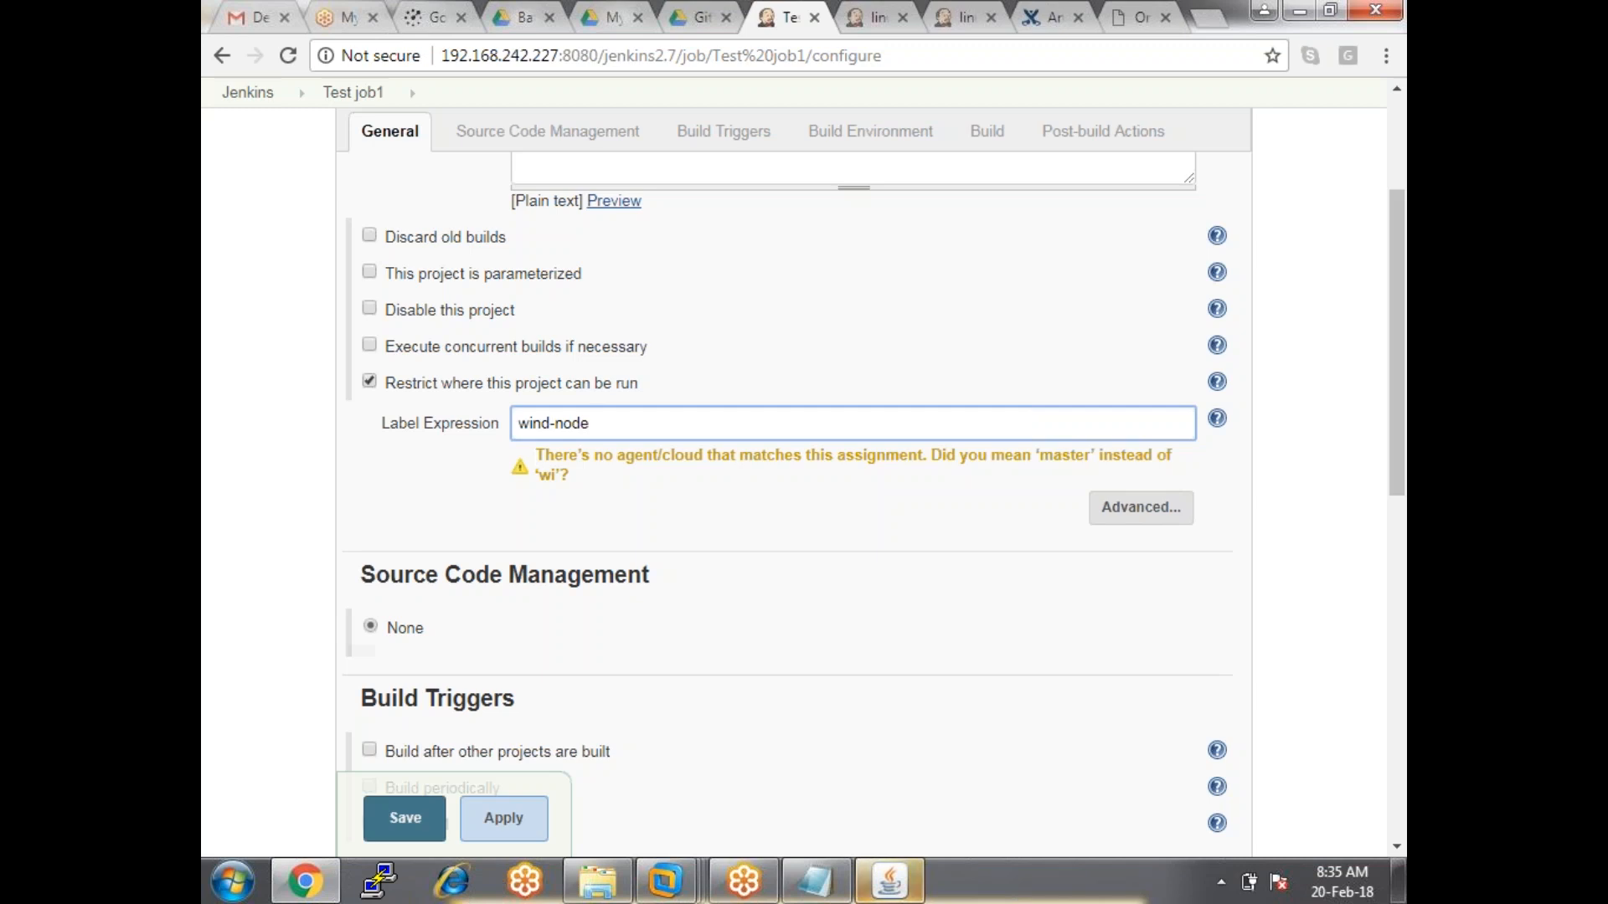
key("BackSpace")
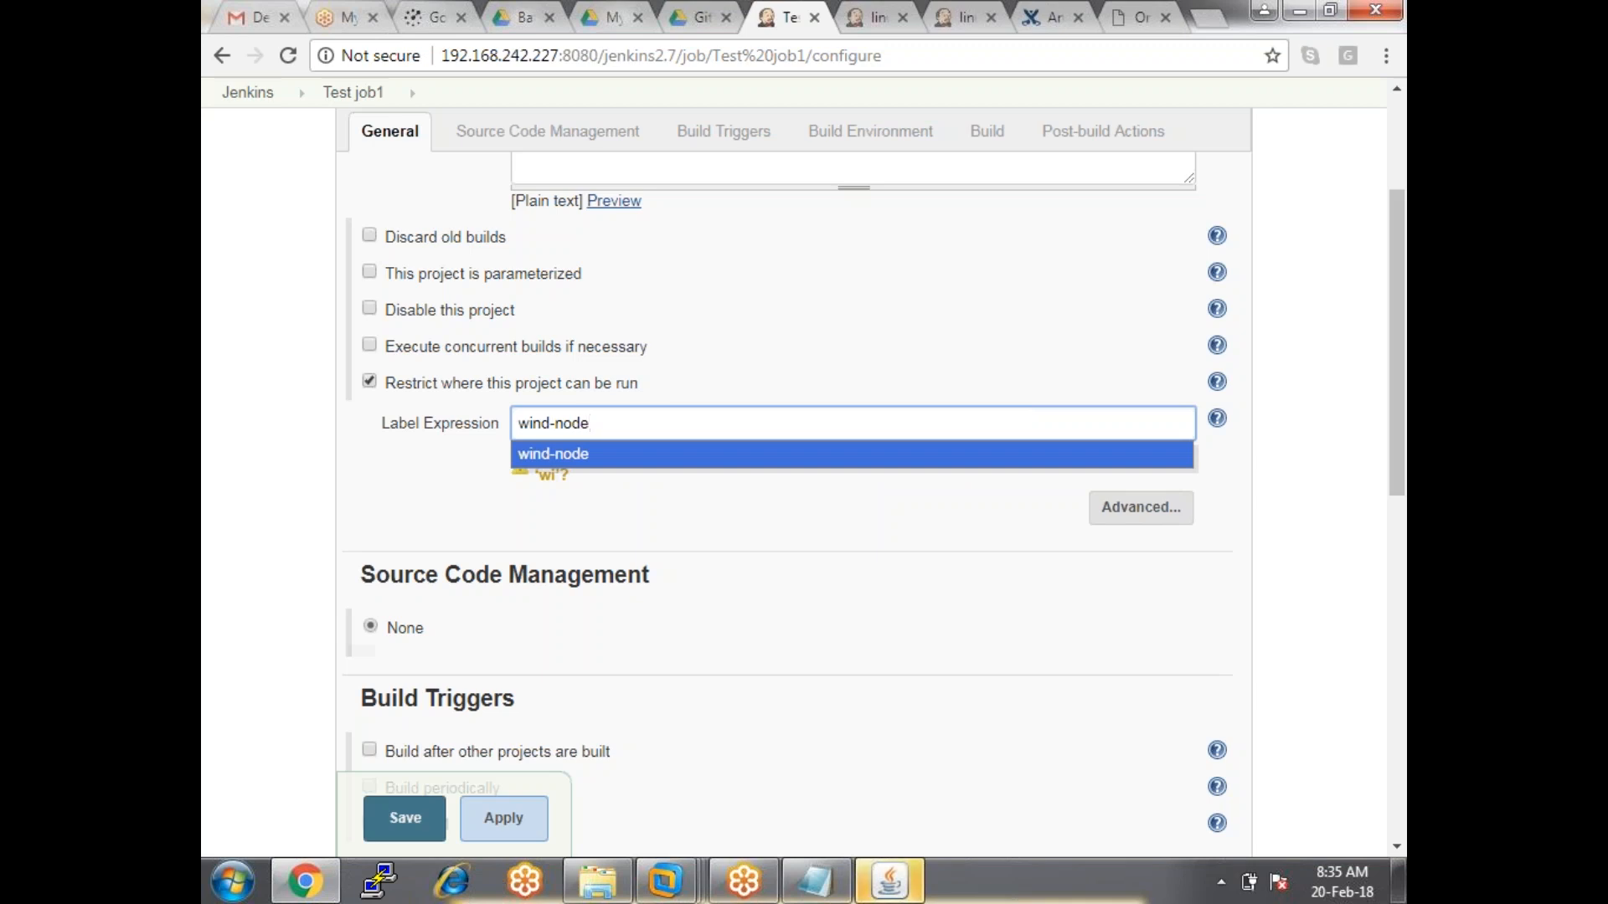
key("BackSpace")
key("BackSpace")
key("BackSpace")
key("BackSpace")
key("BackSpace")
key("BackSpace")
key("BackSpace")
key("BackSpace")
key("BackSpace")
Set the label expression to linux-node, then apply and save the configuration.
type("lin")
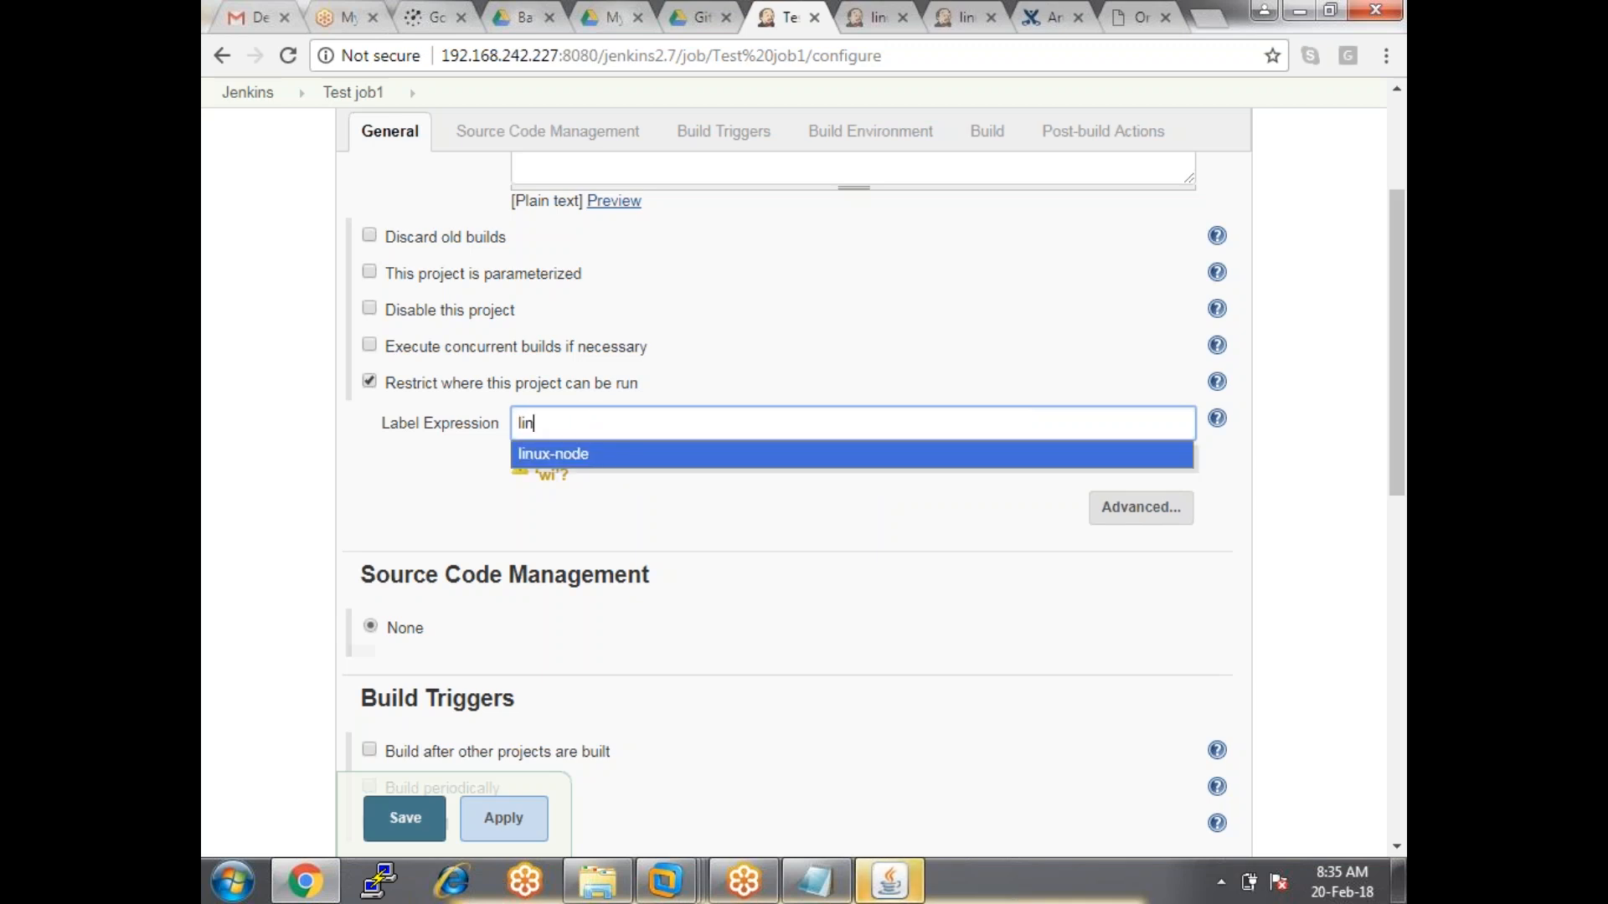
key("Return")
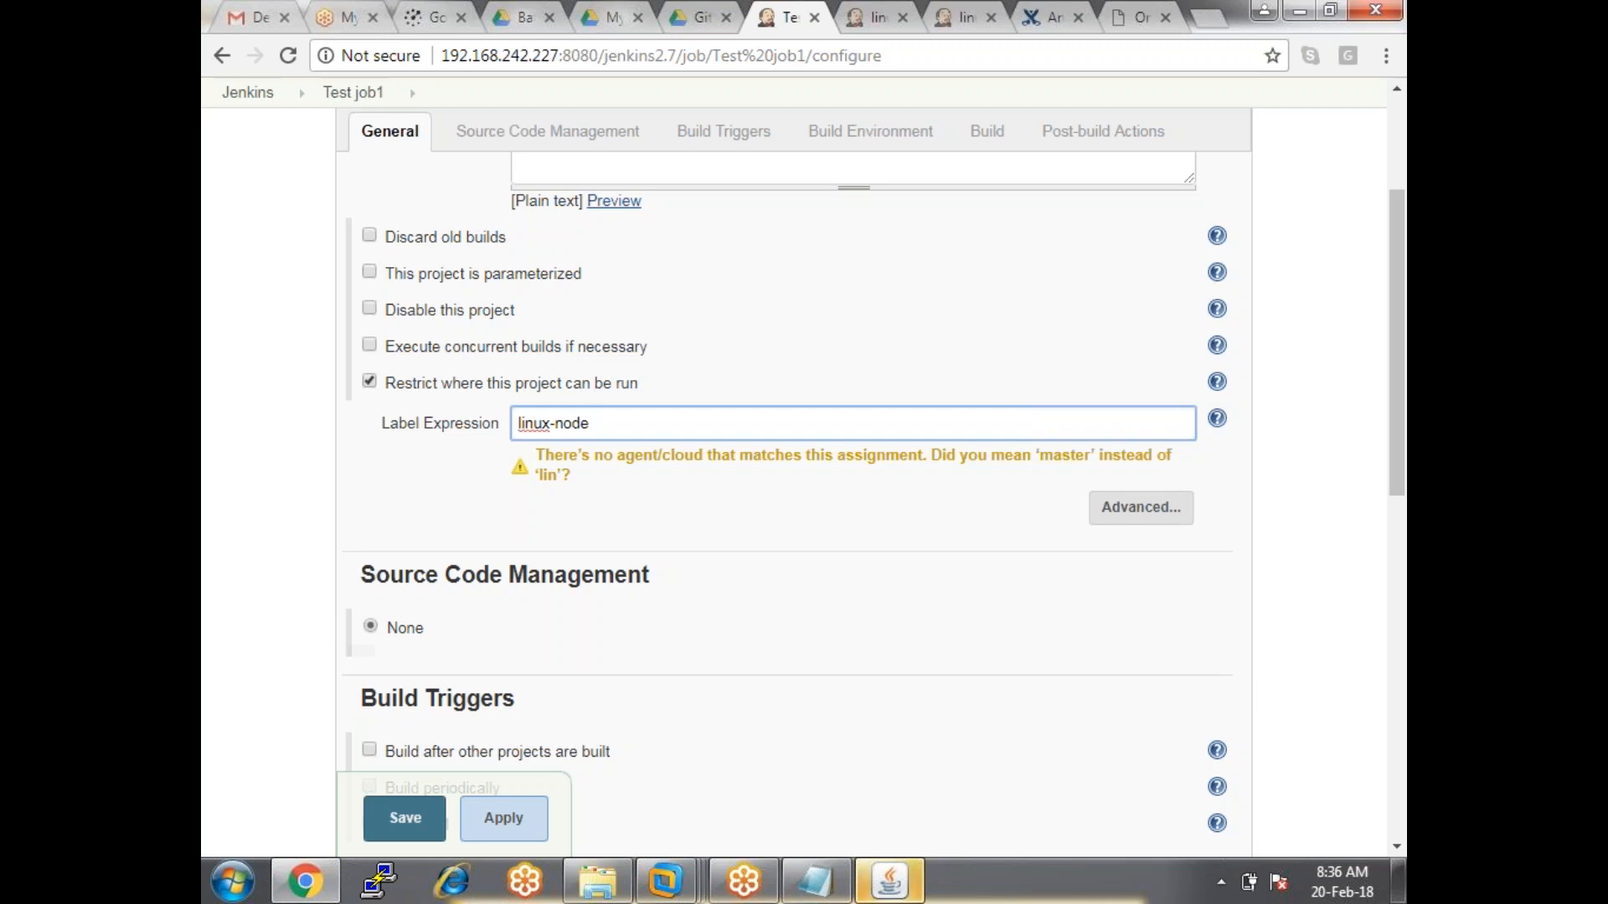
type(",")
key("BackSpace")
key("BackSpace")
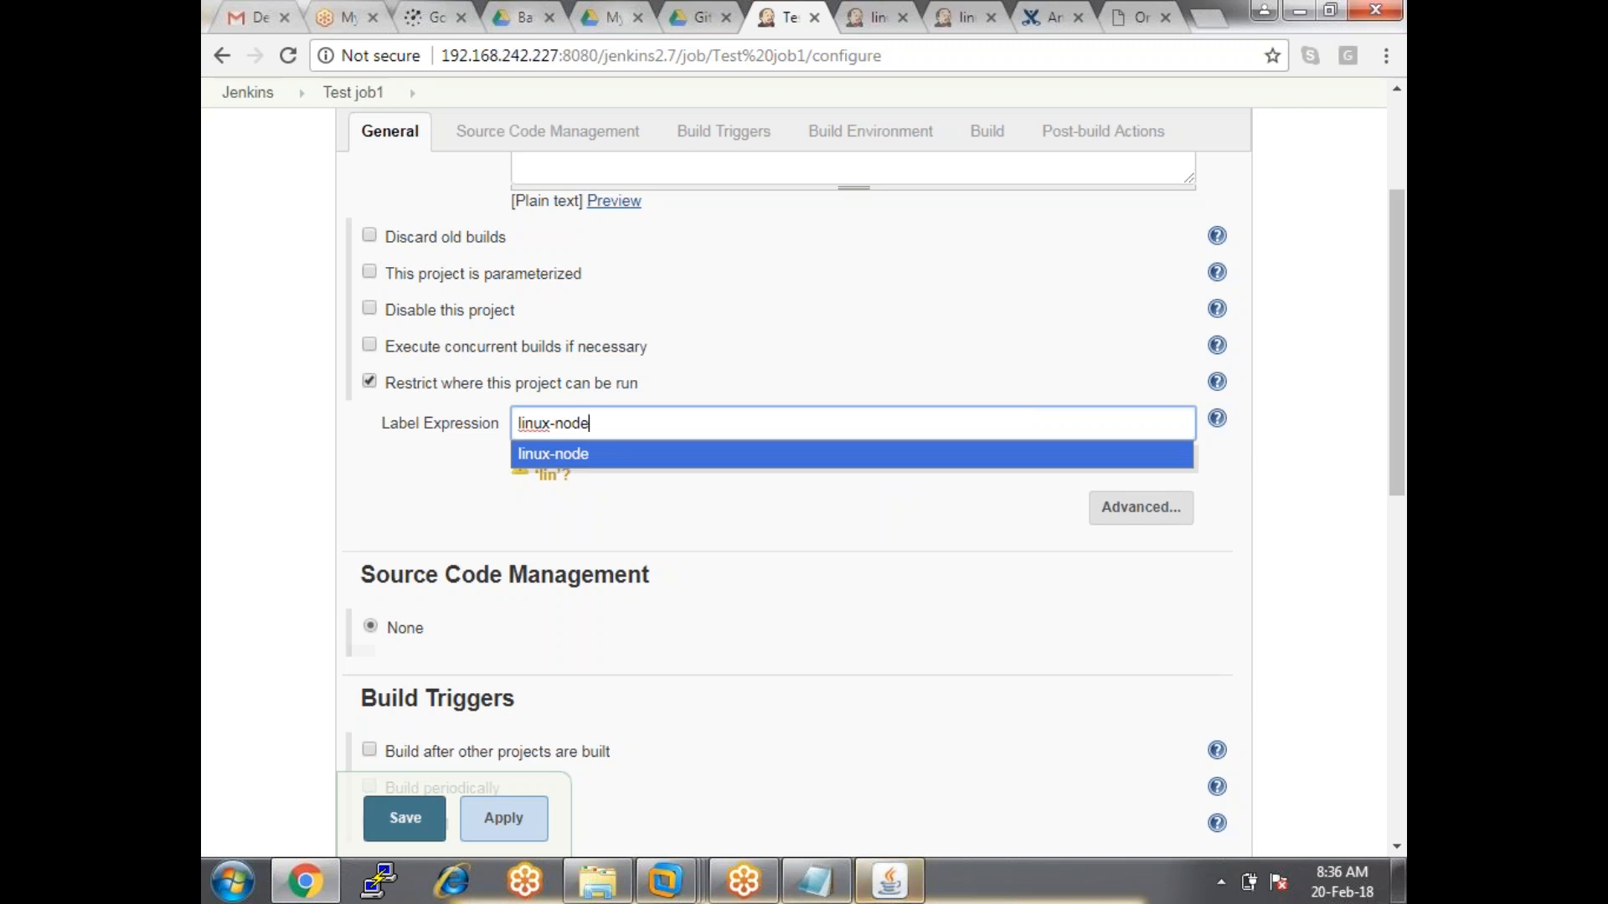
left_click(585, 456)
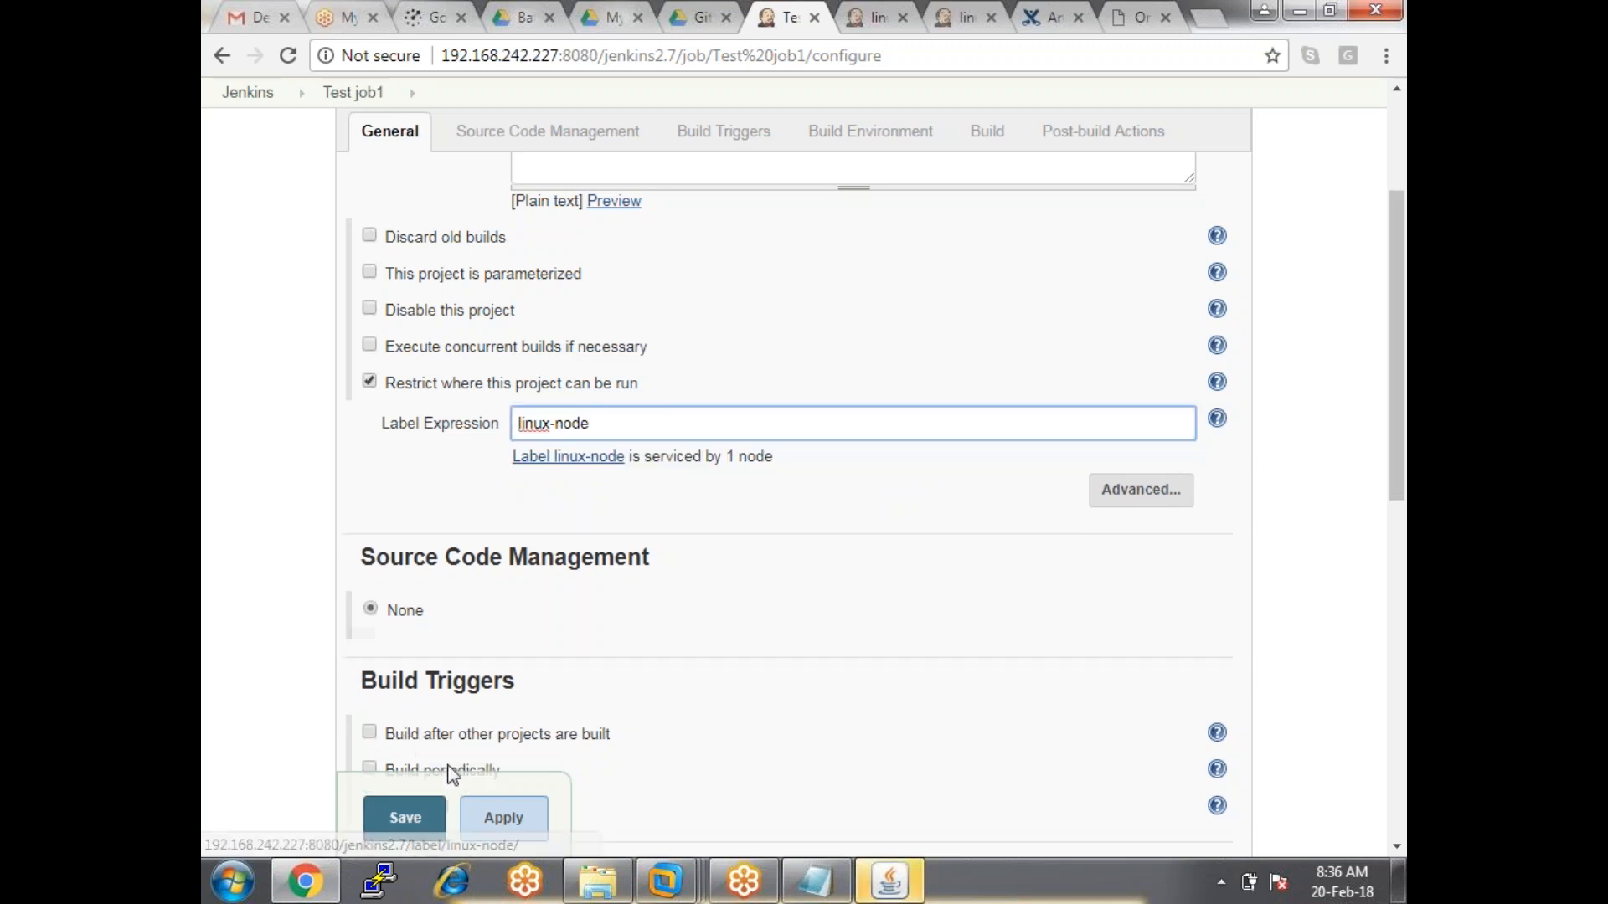
left_click(500, 817)
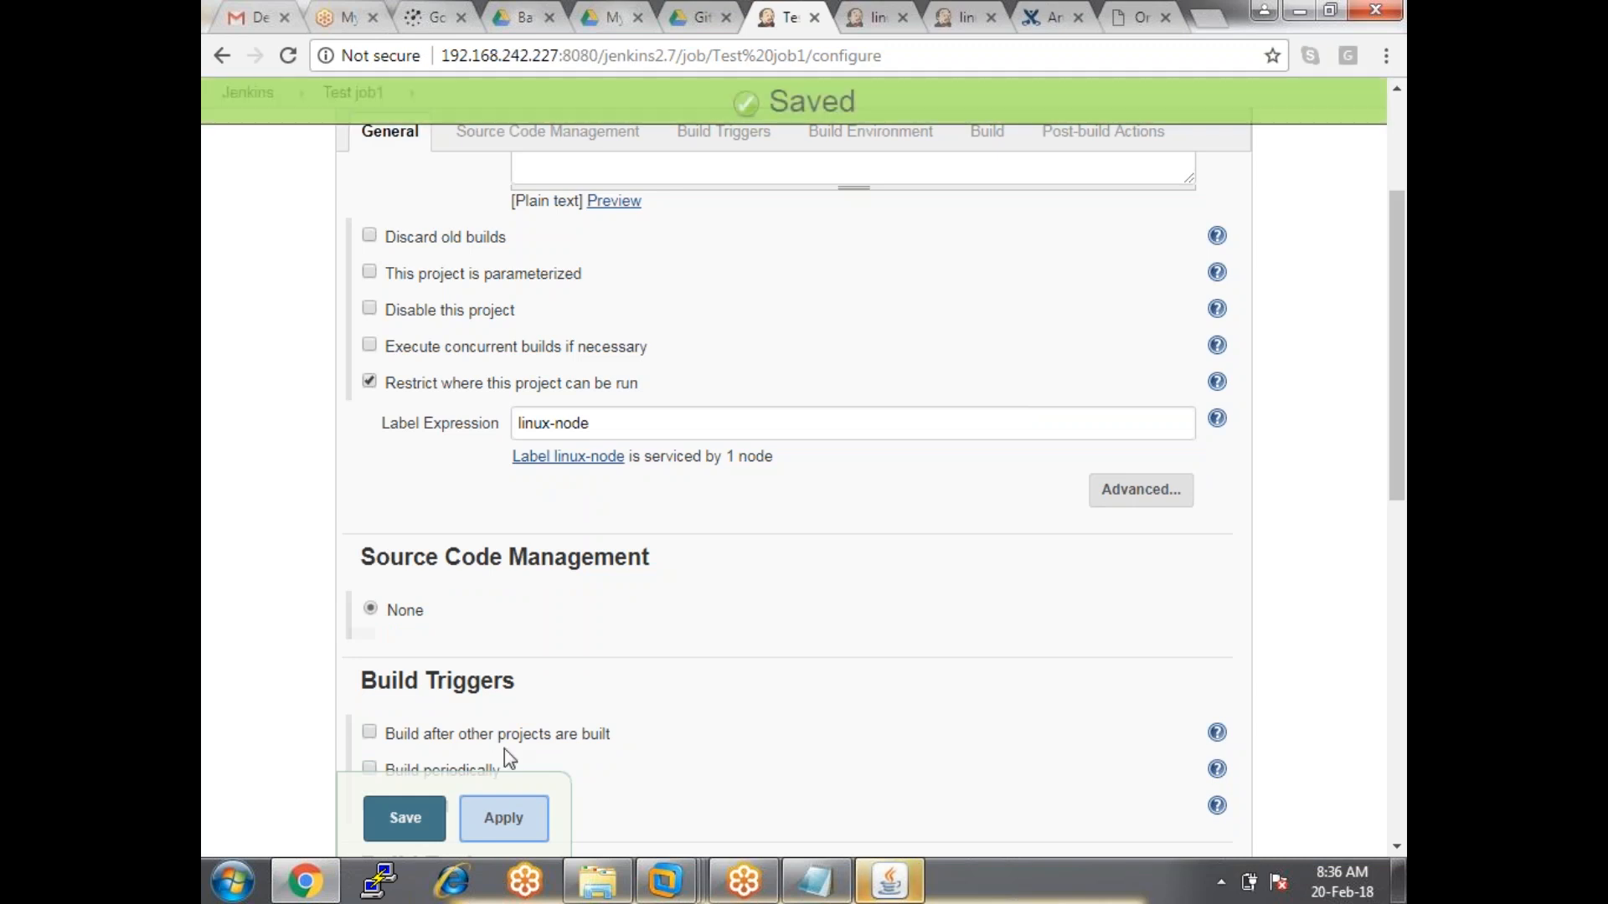
left_click(375, 820)
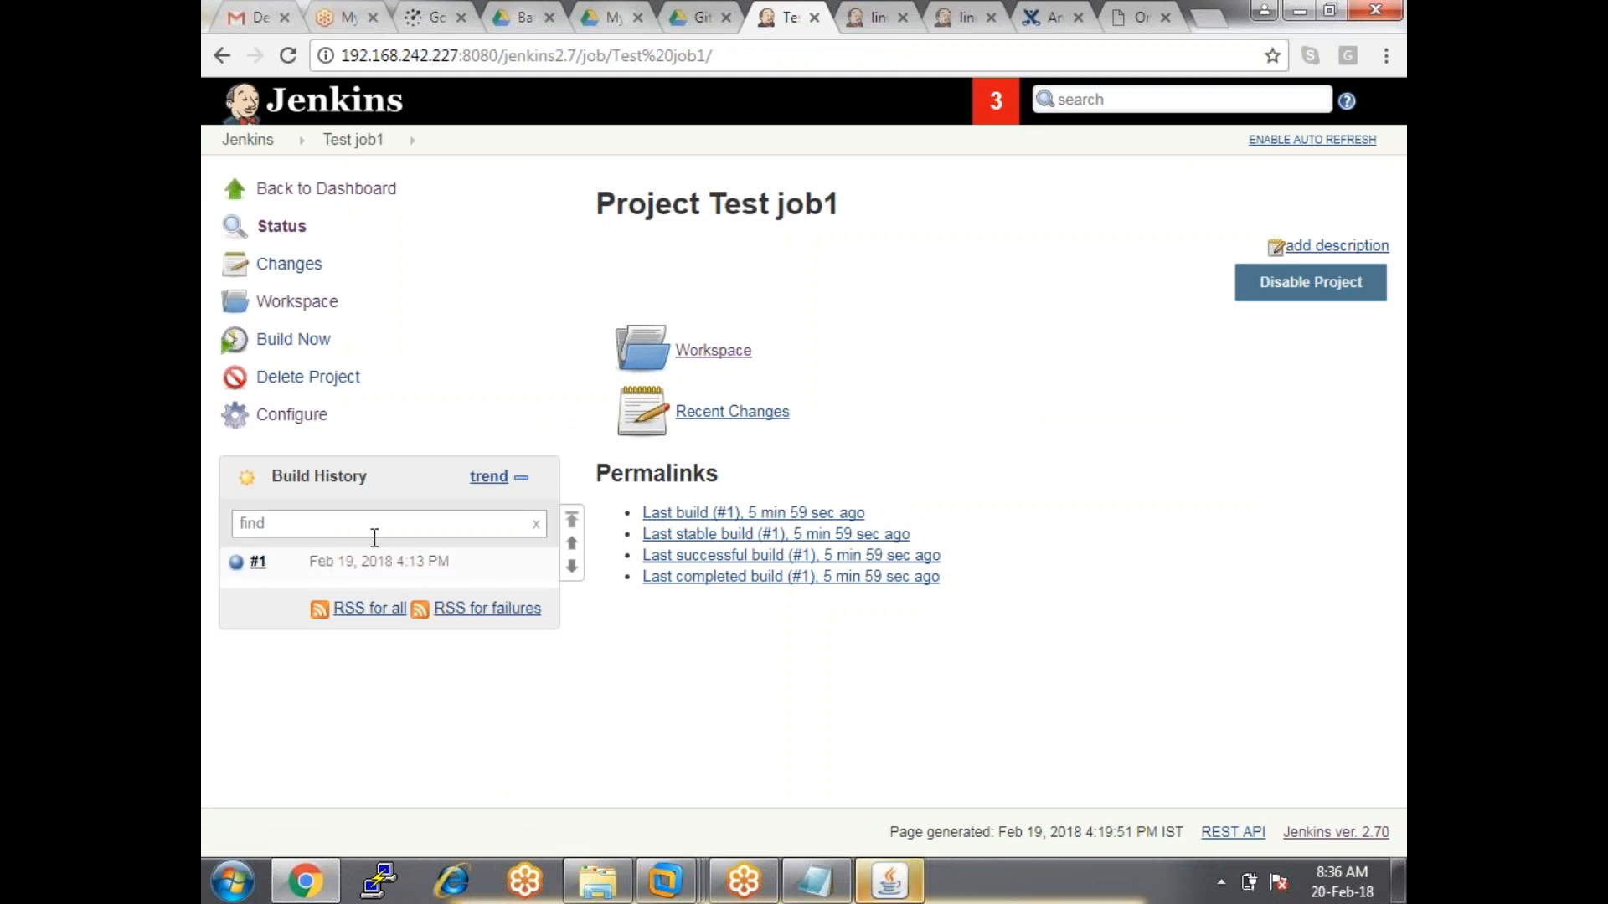
Switch to the Jenkins_Git virtual machine in VMware Workstation and make it full screen.
left_click_drag(693, 714, 735, 731)
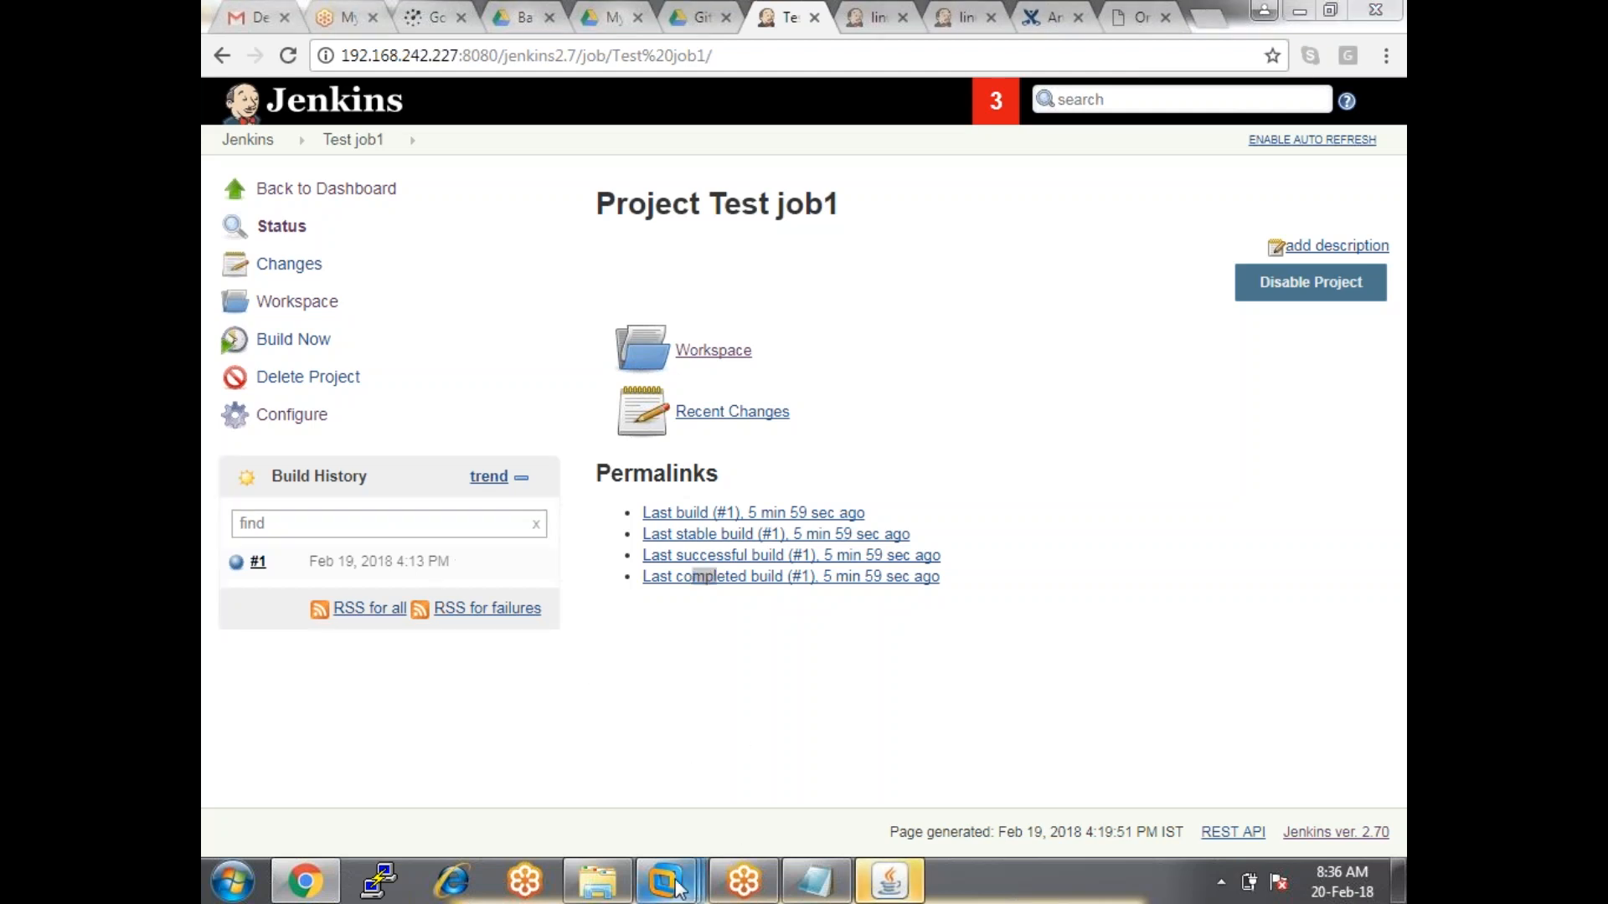
mouse_move(689, 881)
left_click(687, 703)
double_click(807, 480)
key("ctrl+alt+Return")
Run pwd in the guest terminal to confirm the current directory is /jenkins-home.
left_click(784, 561)
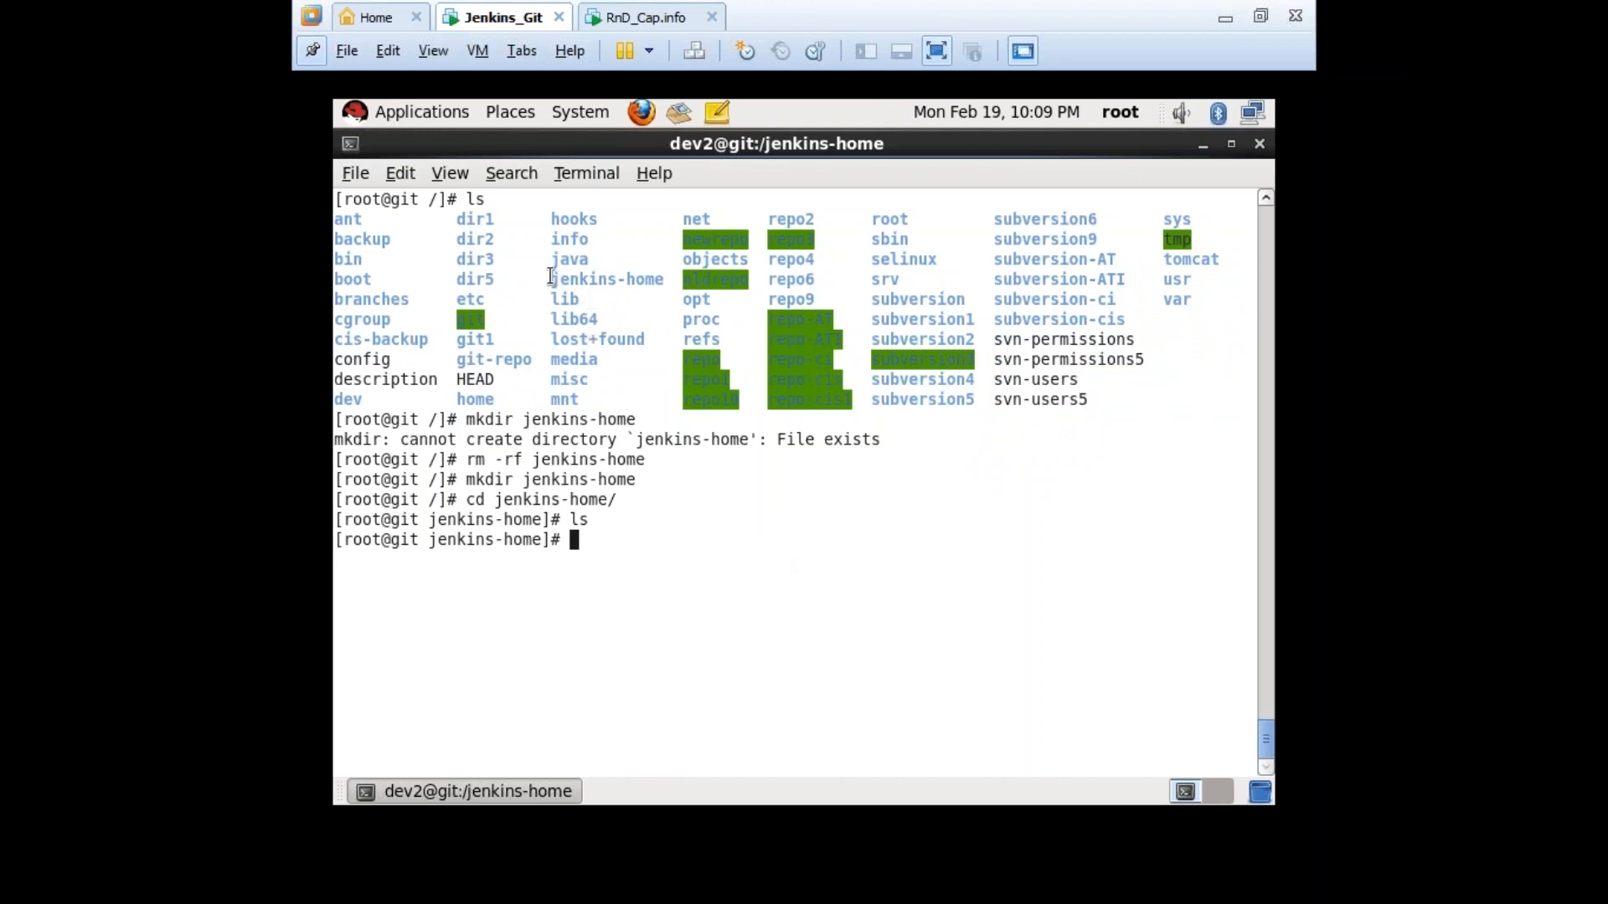
left_click_drag(620, 500, 501, 499)
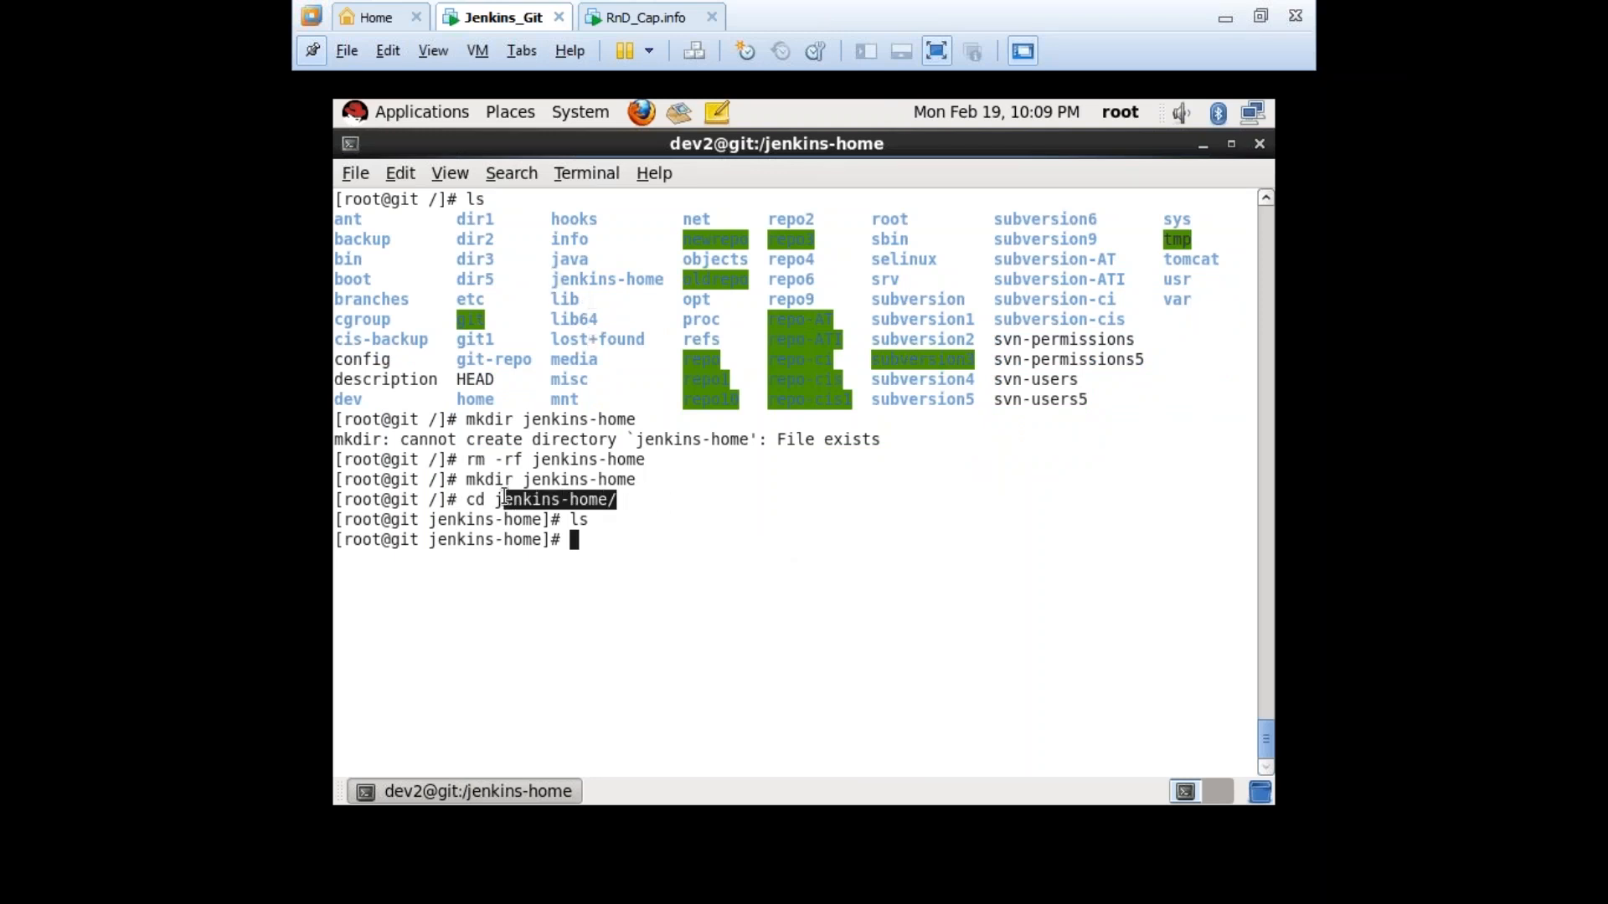
left_click(662, 533)
type("cd jdk/")
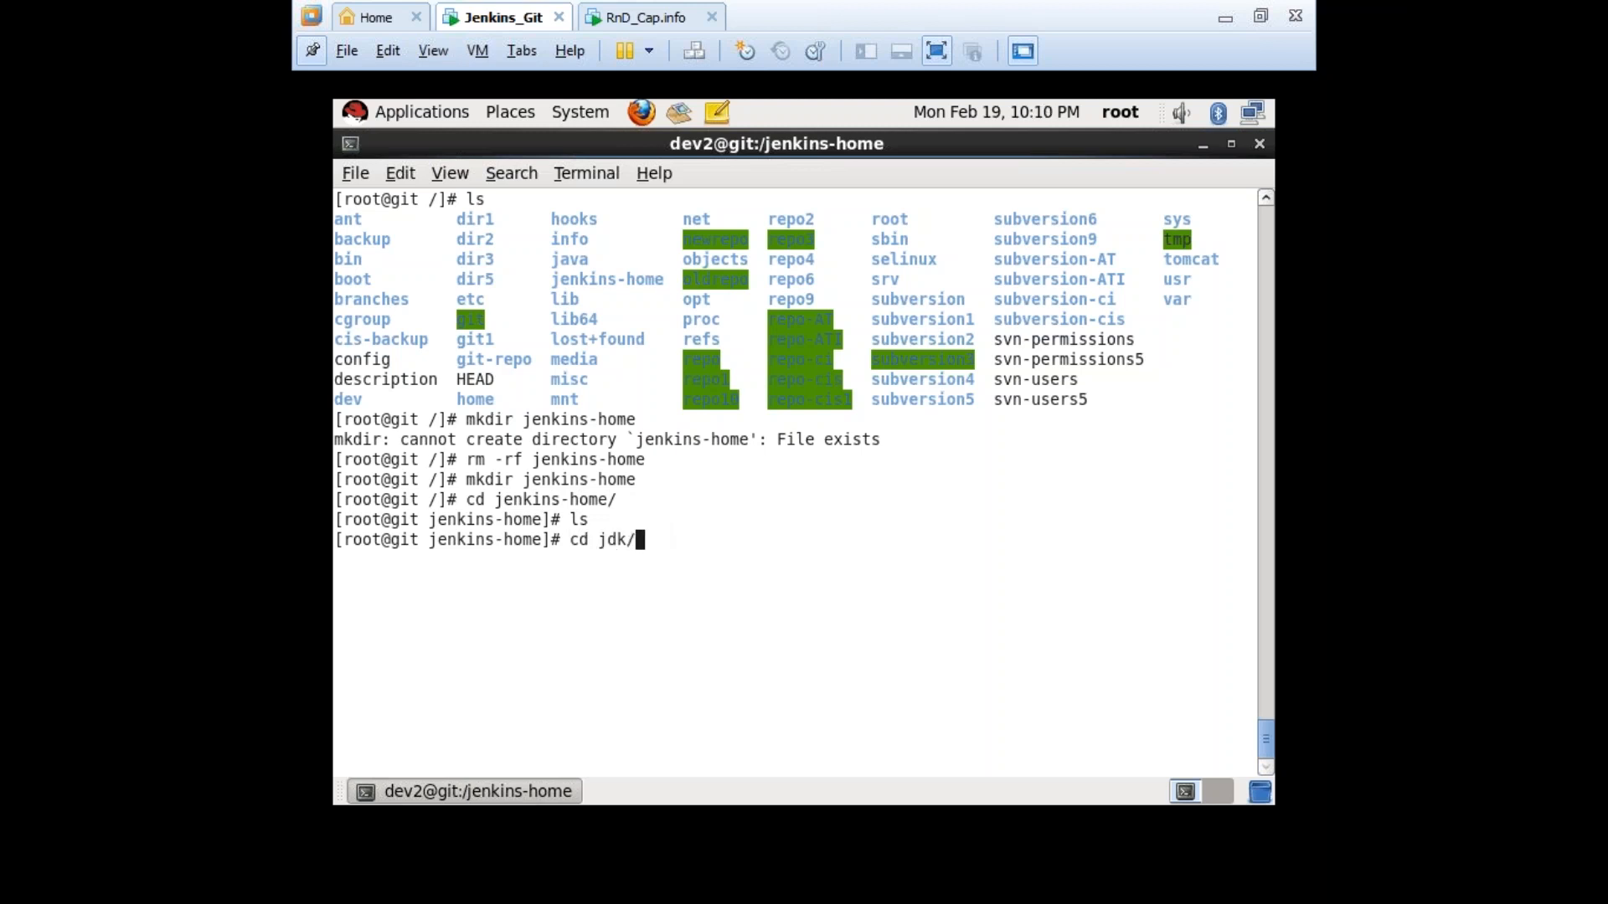
key("BackSpace")
key("BackSpace")
key("BackSpace")
key("BackSpace")
type("jenki")
key("BackSpace")
key("BackSpace")
key("BackSpace")
key("BackSpace")
key("BackSpace")
key("BackSpace")
key("BackSpace")
key("BackSpace")
type("pwd")
key("Return")
List the directory to show it contains only jdk, then exit full-screen.
type("ls")
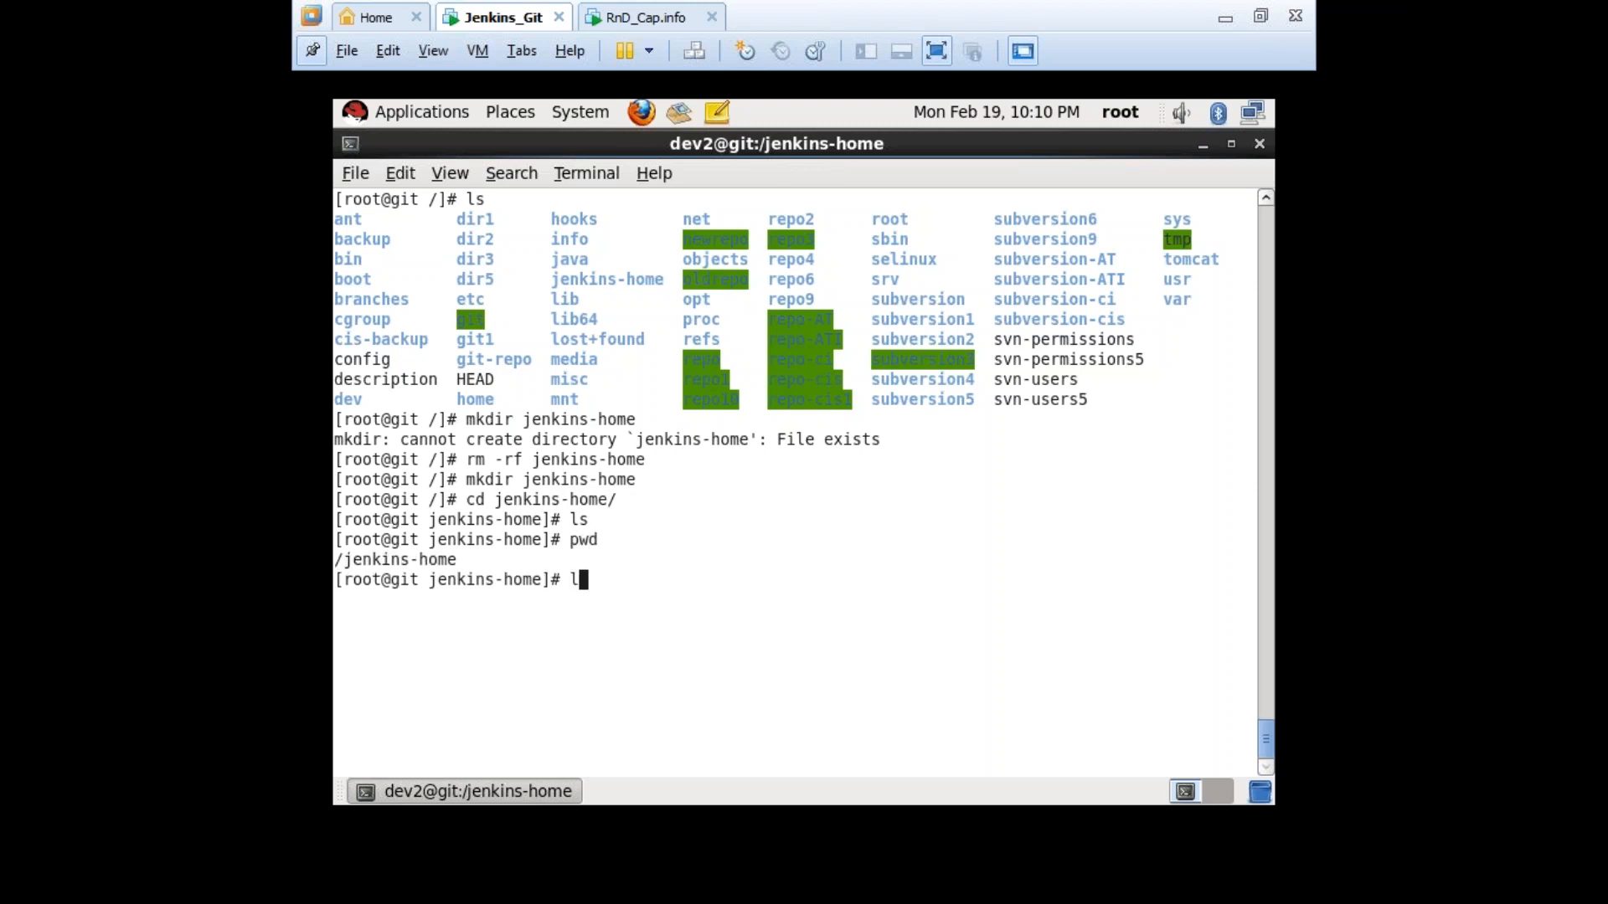
key("Return")
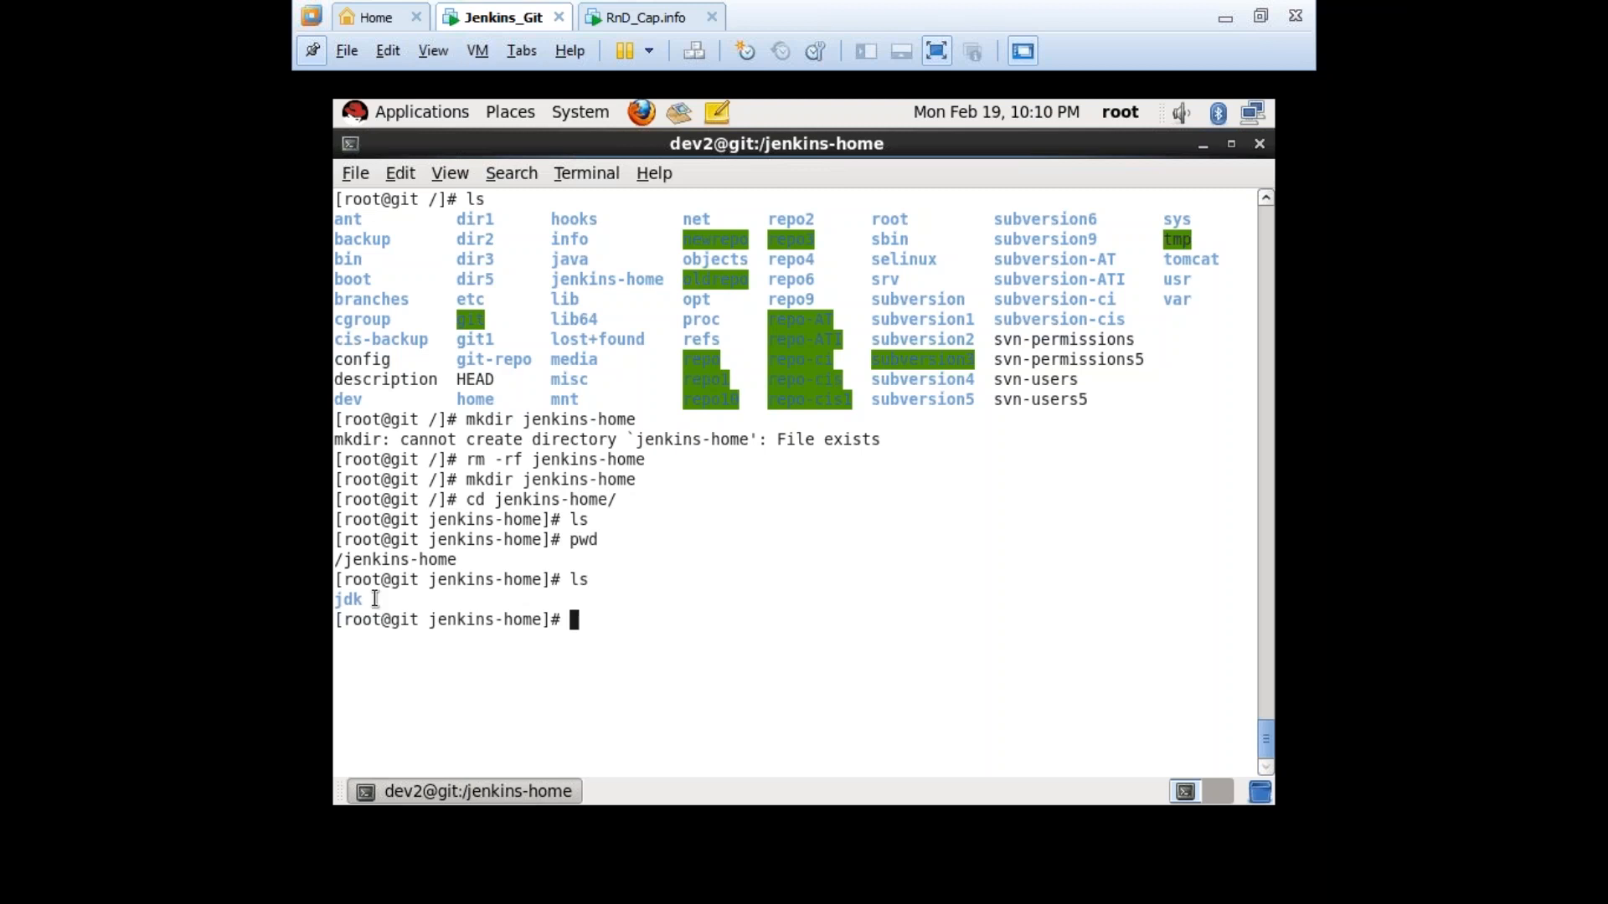
triple_click(374, 600)
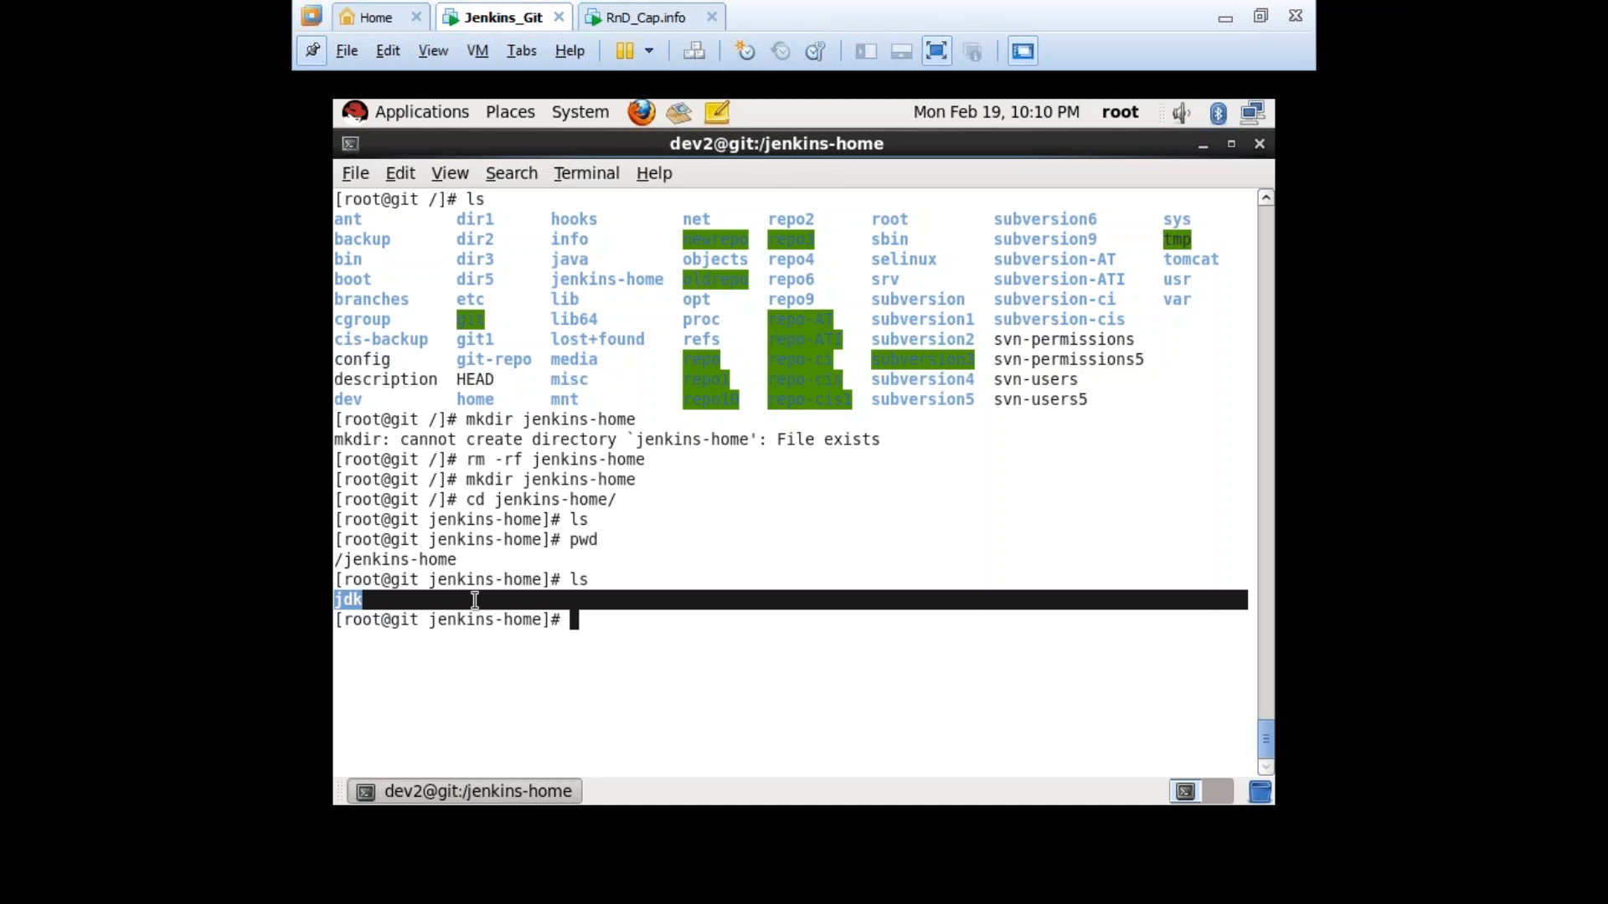
left_click(625, 637)
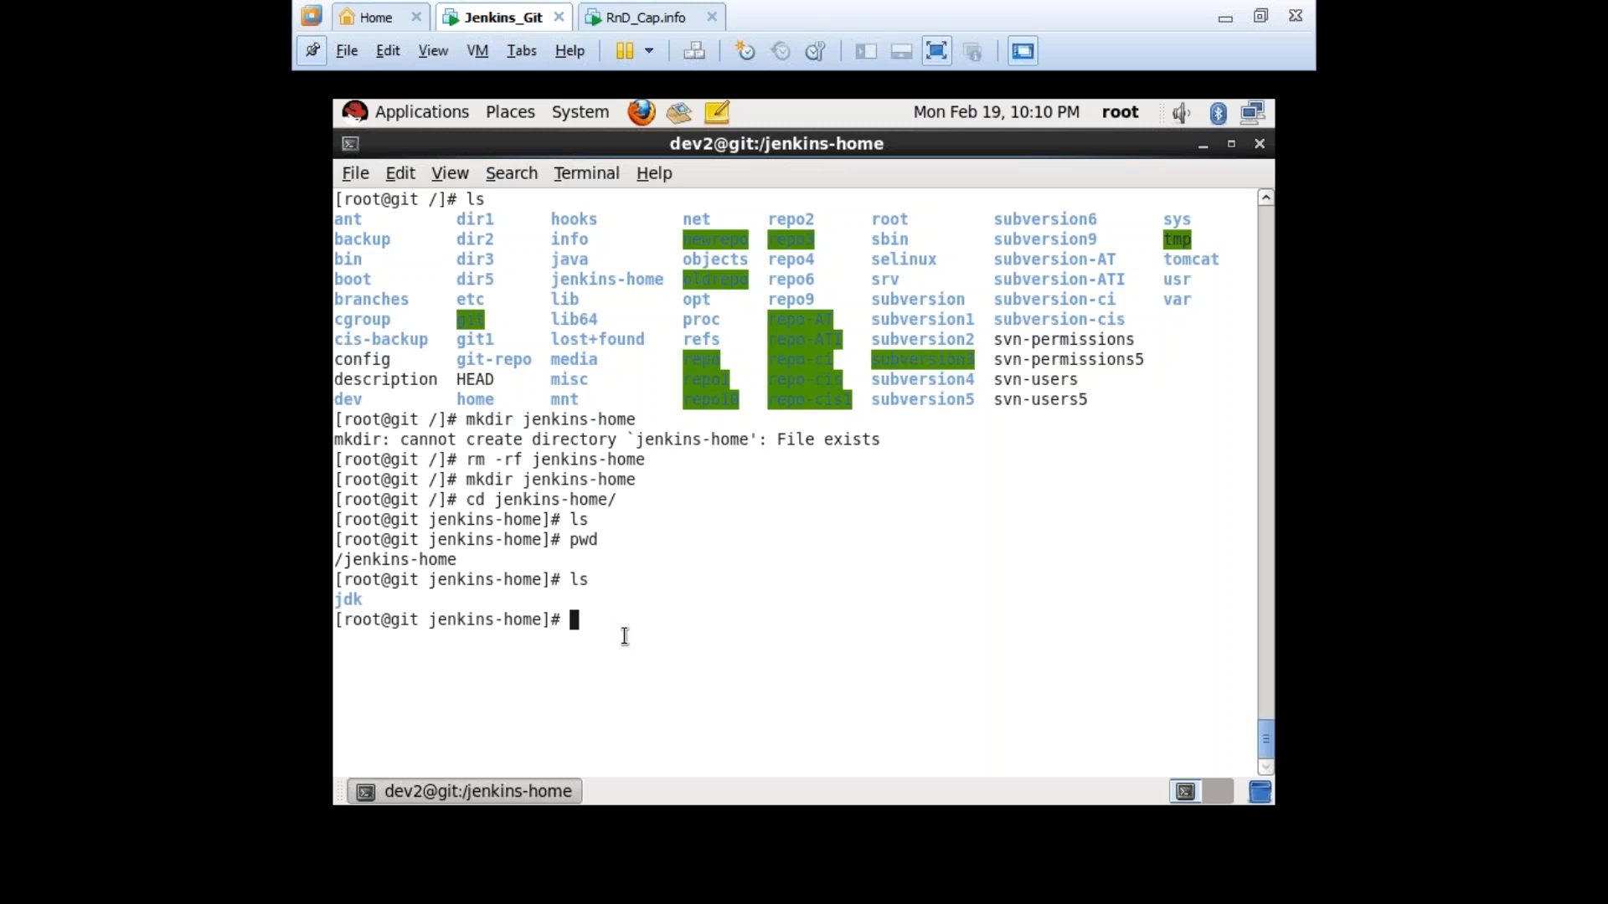
key("ctrl+alt+Return")
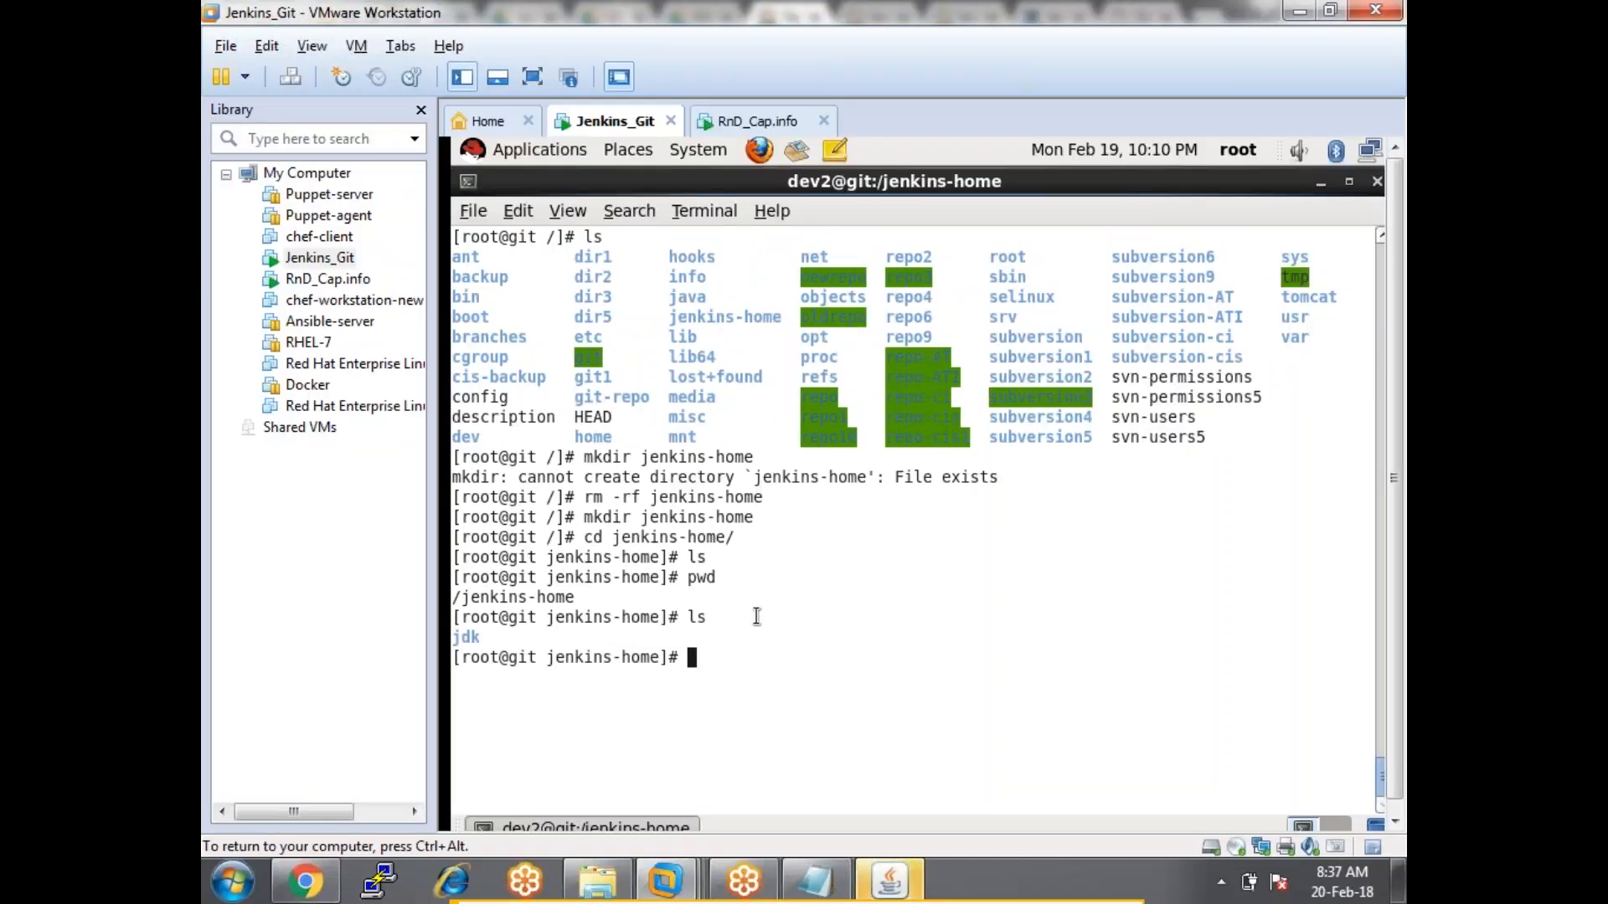
Open Test job1's configuration and uncheck 'Restrict where this project can be run'.
left_click(306, 882)
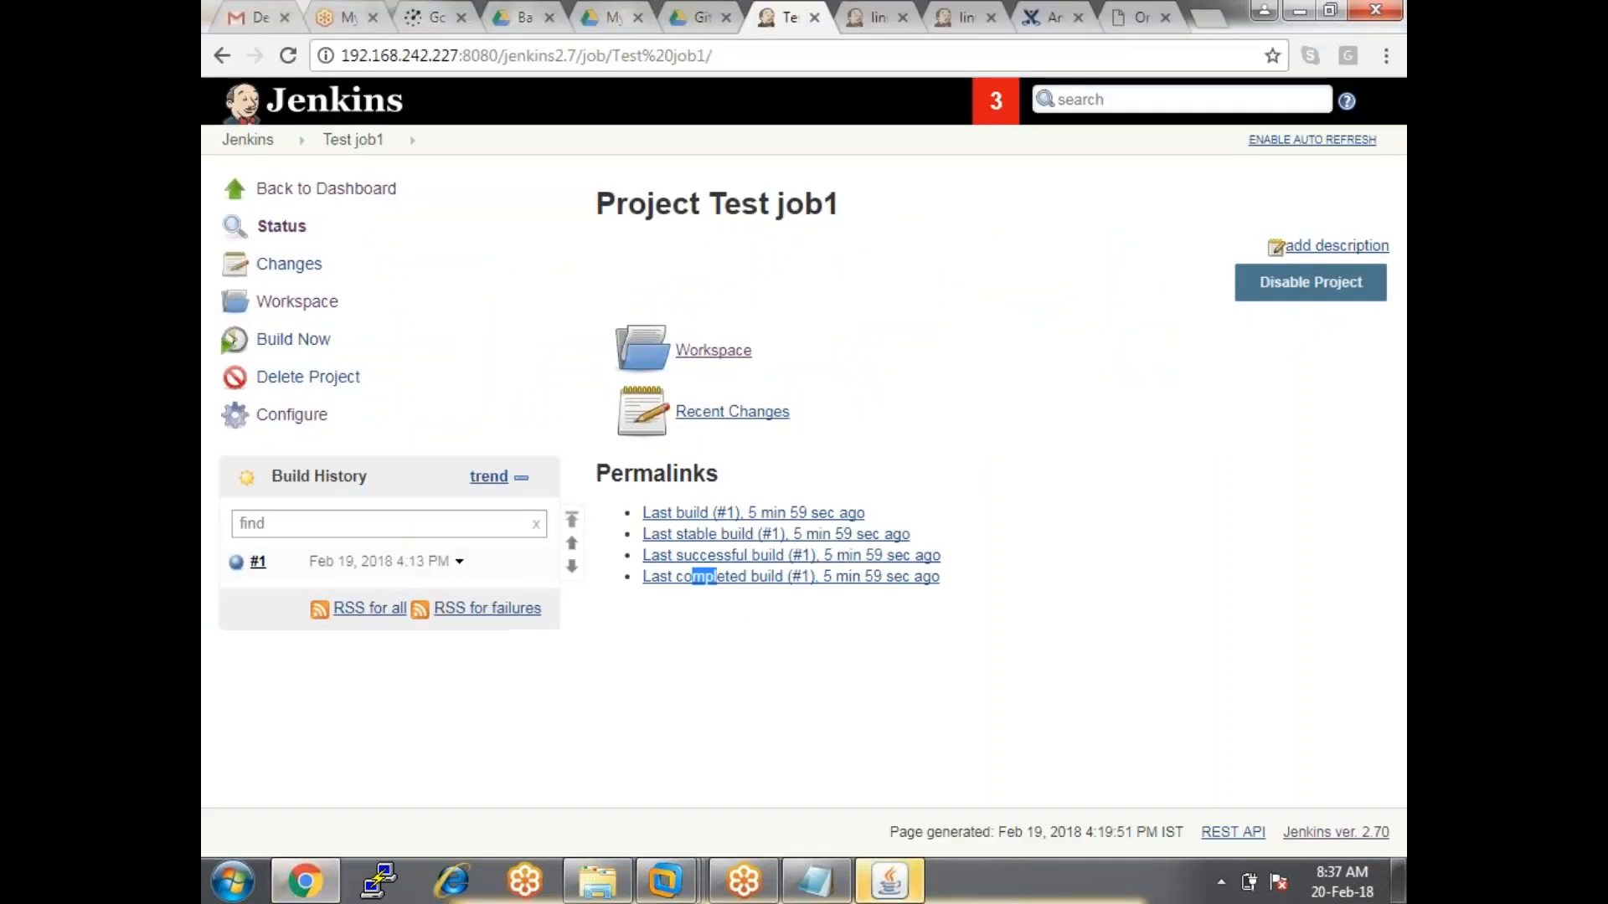
left_click(291, 415)
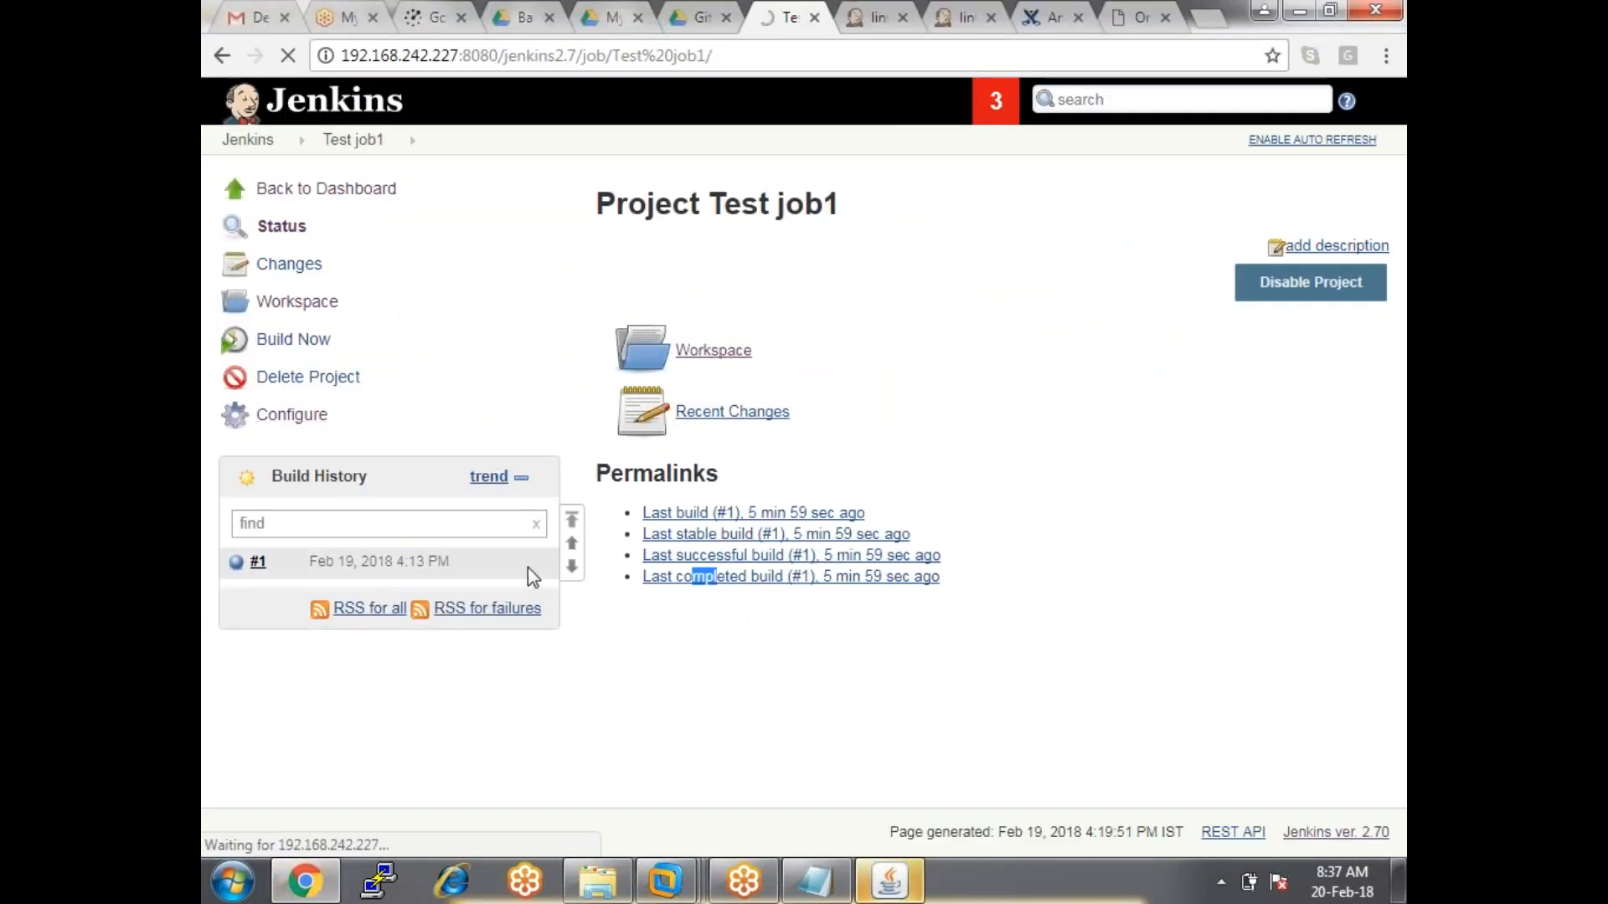
scroll(560, 513, "down", 4)
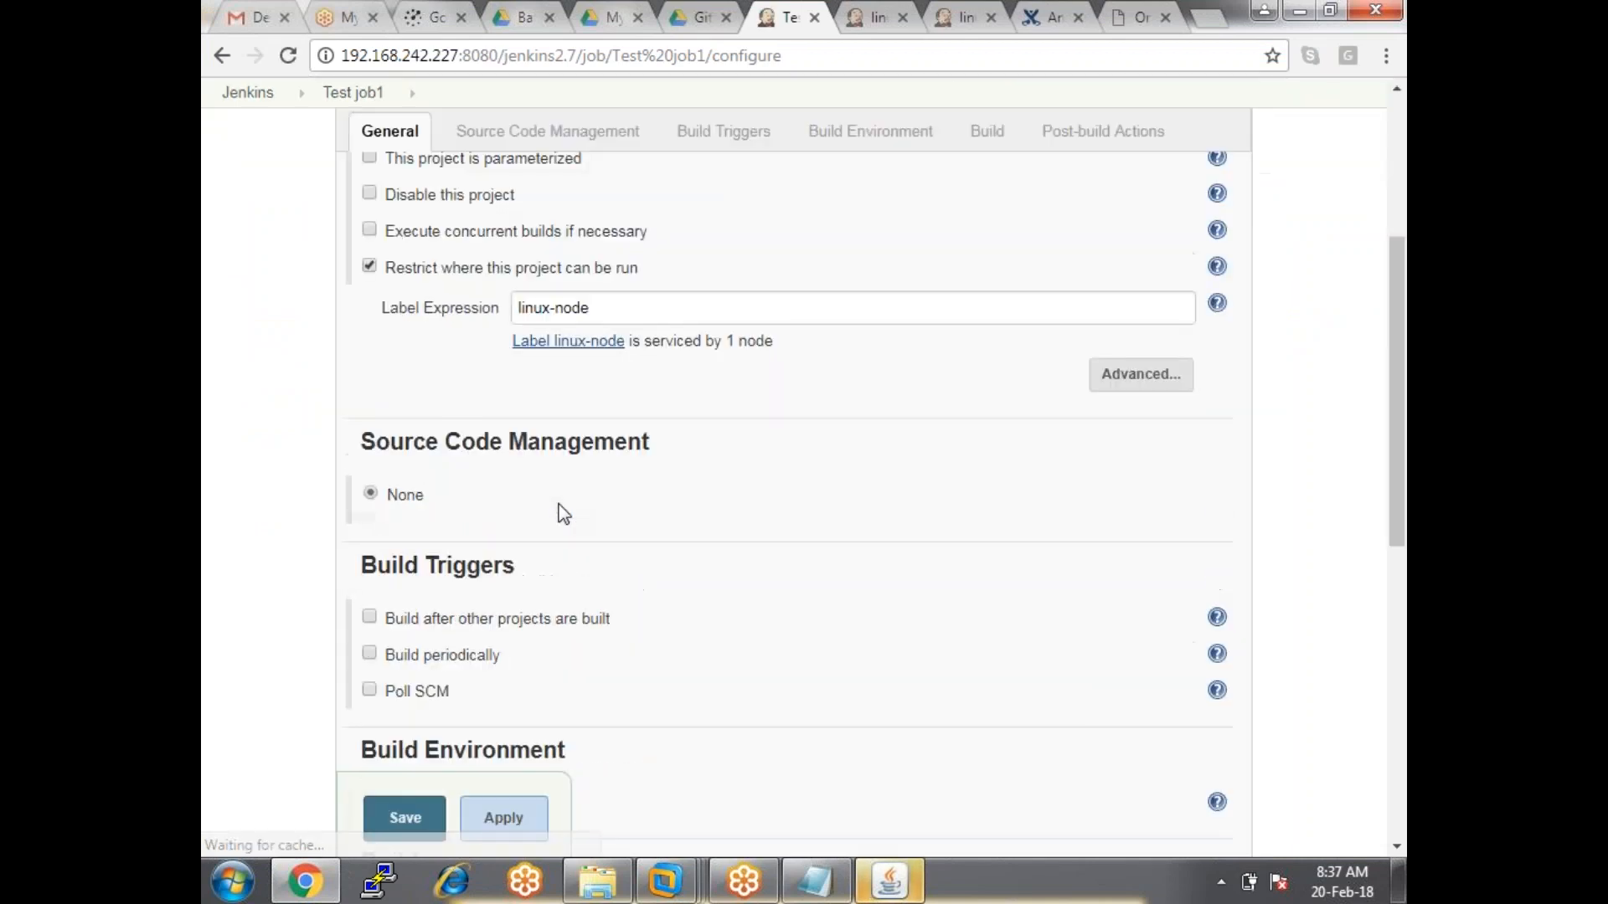
left_click(370, 265)
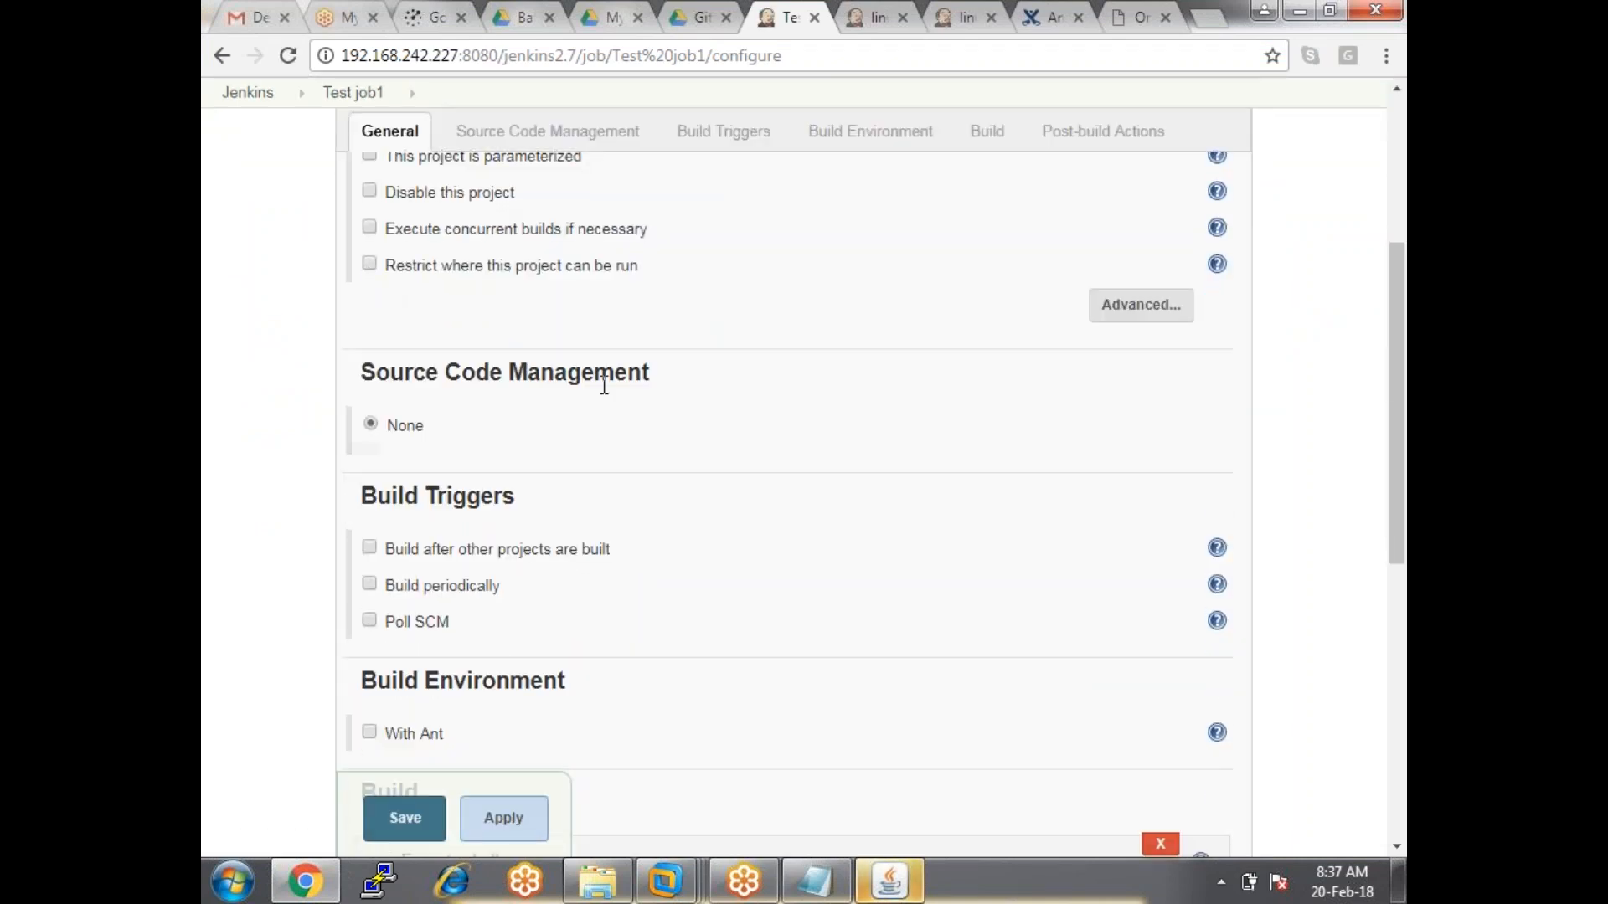
Delete the Execute shell build step with its three commands.
scroll(629, 419, "down", 4)
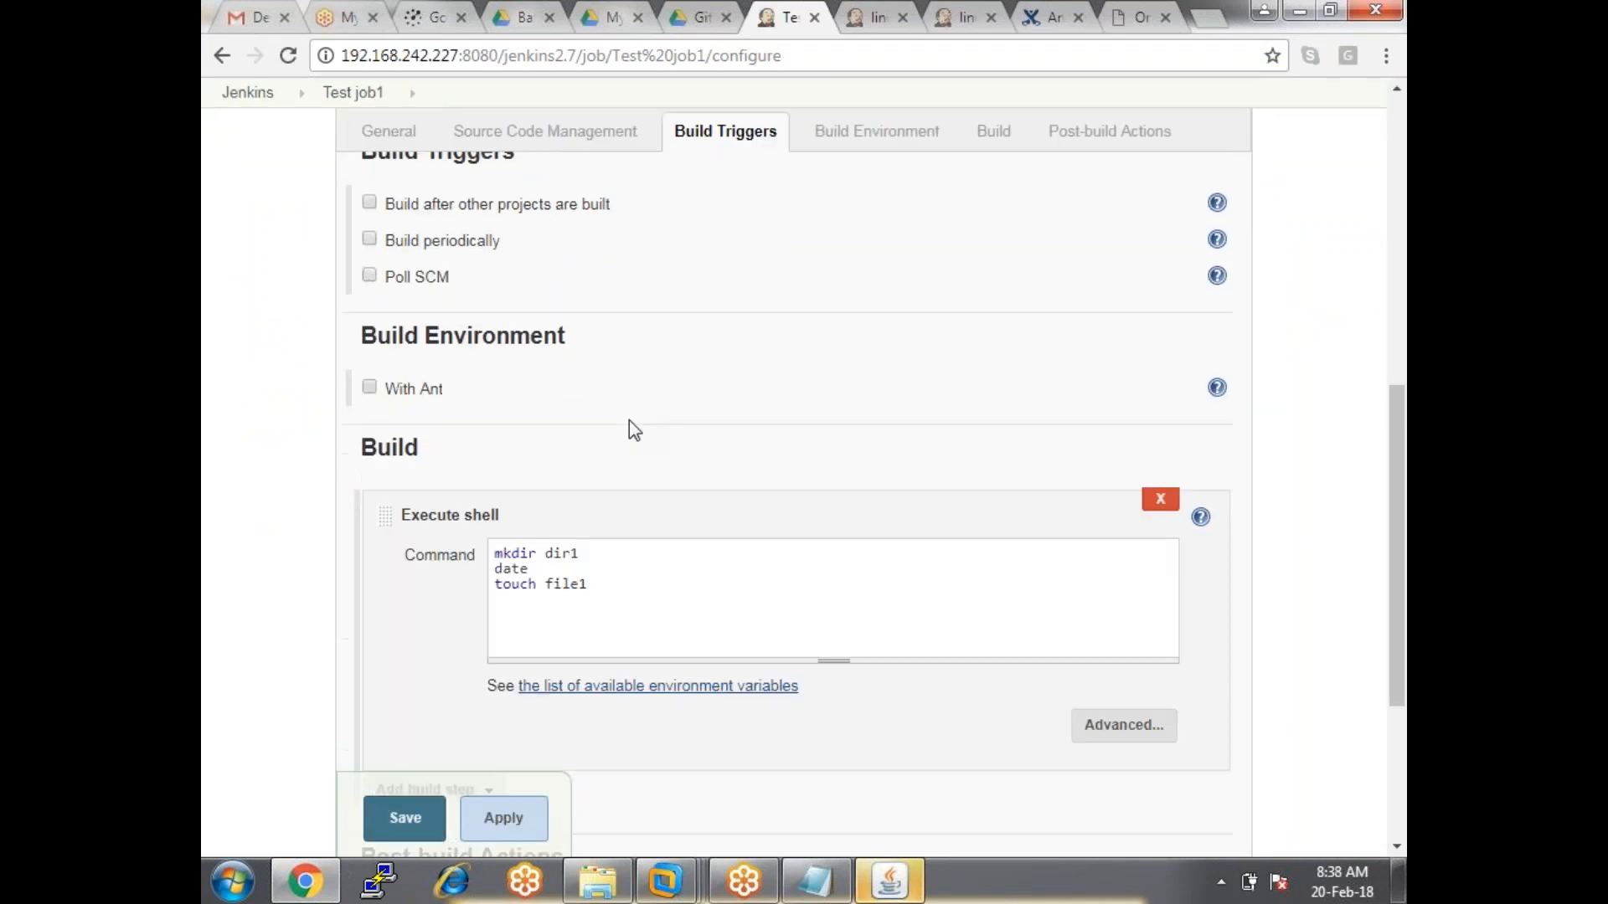
scroll(503, 410, "down", 2)
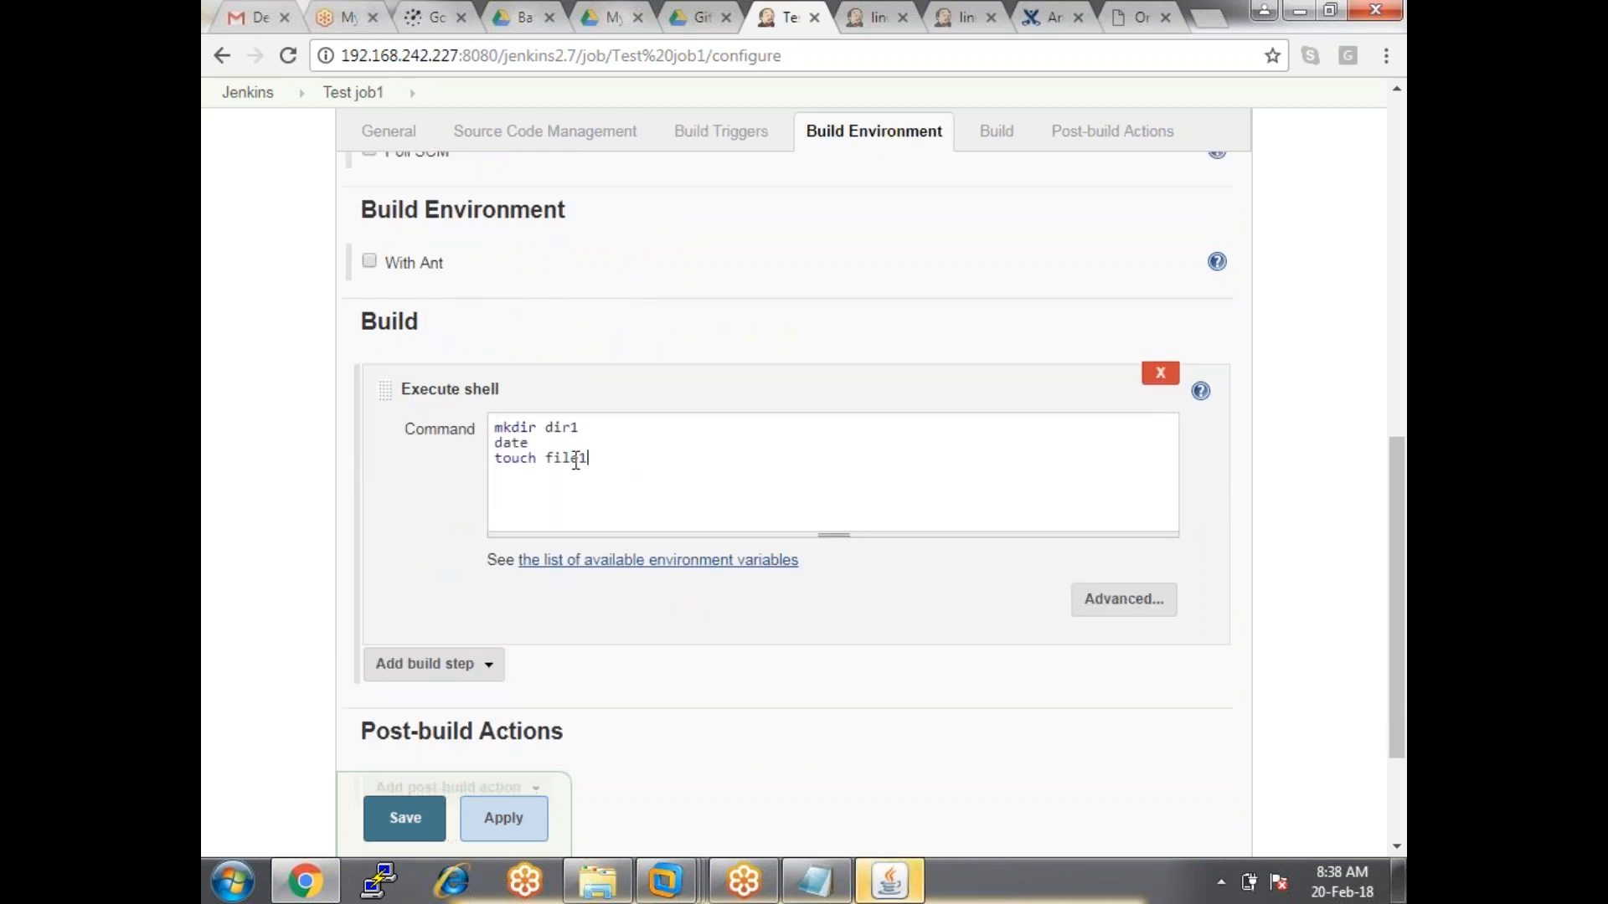
left_click_drag(589, 458, 491, 423)
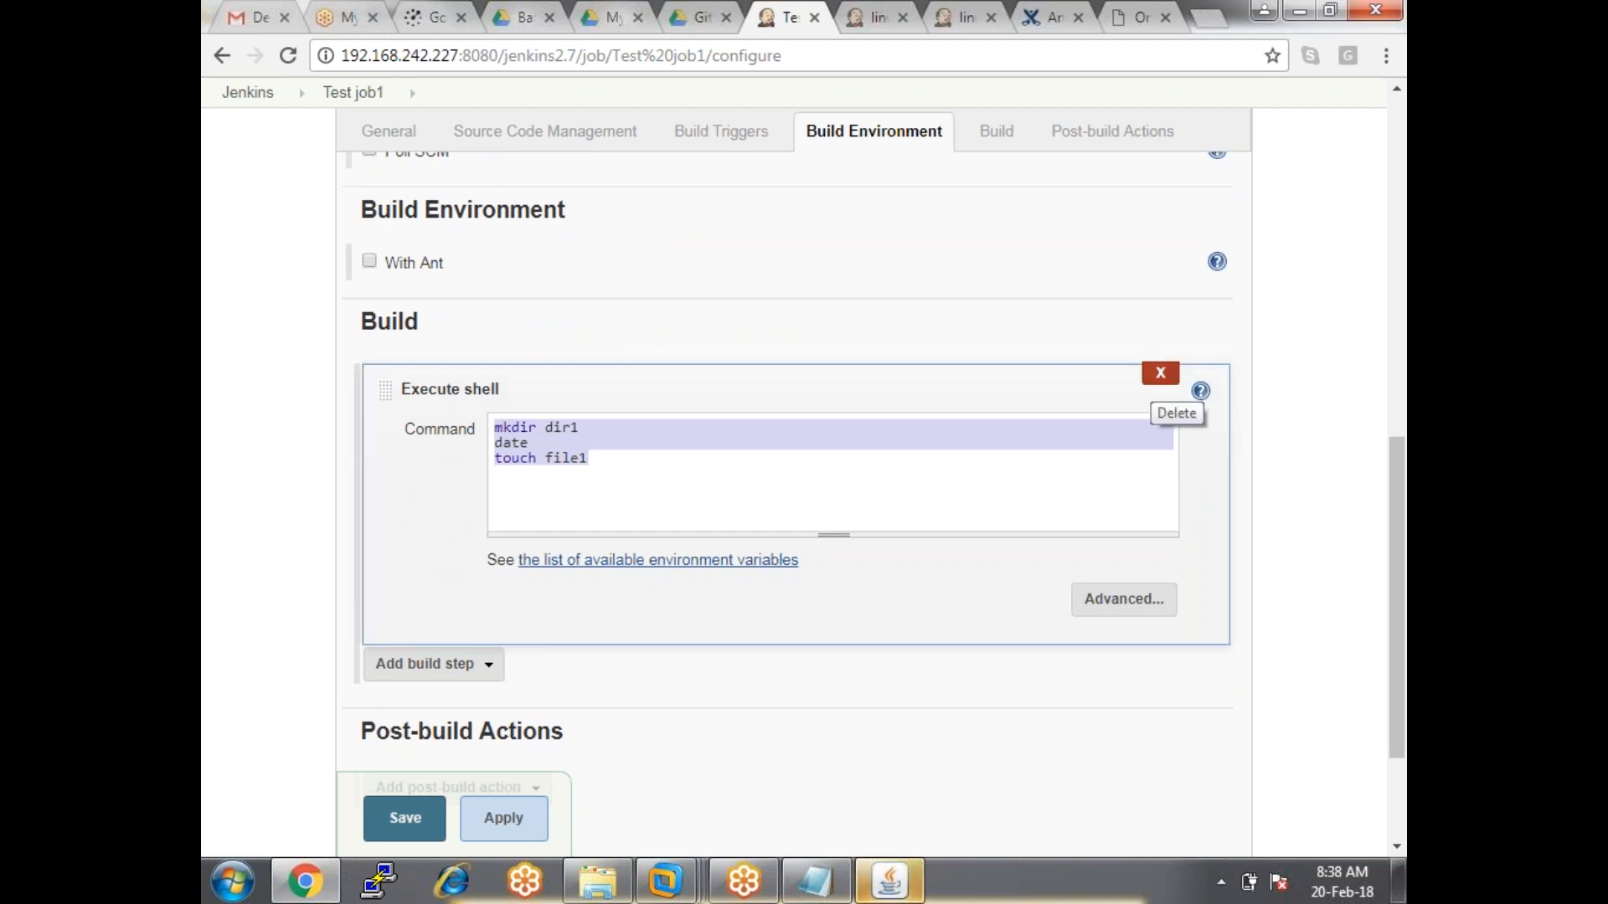
left_click(1161, 372)
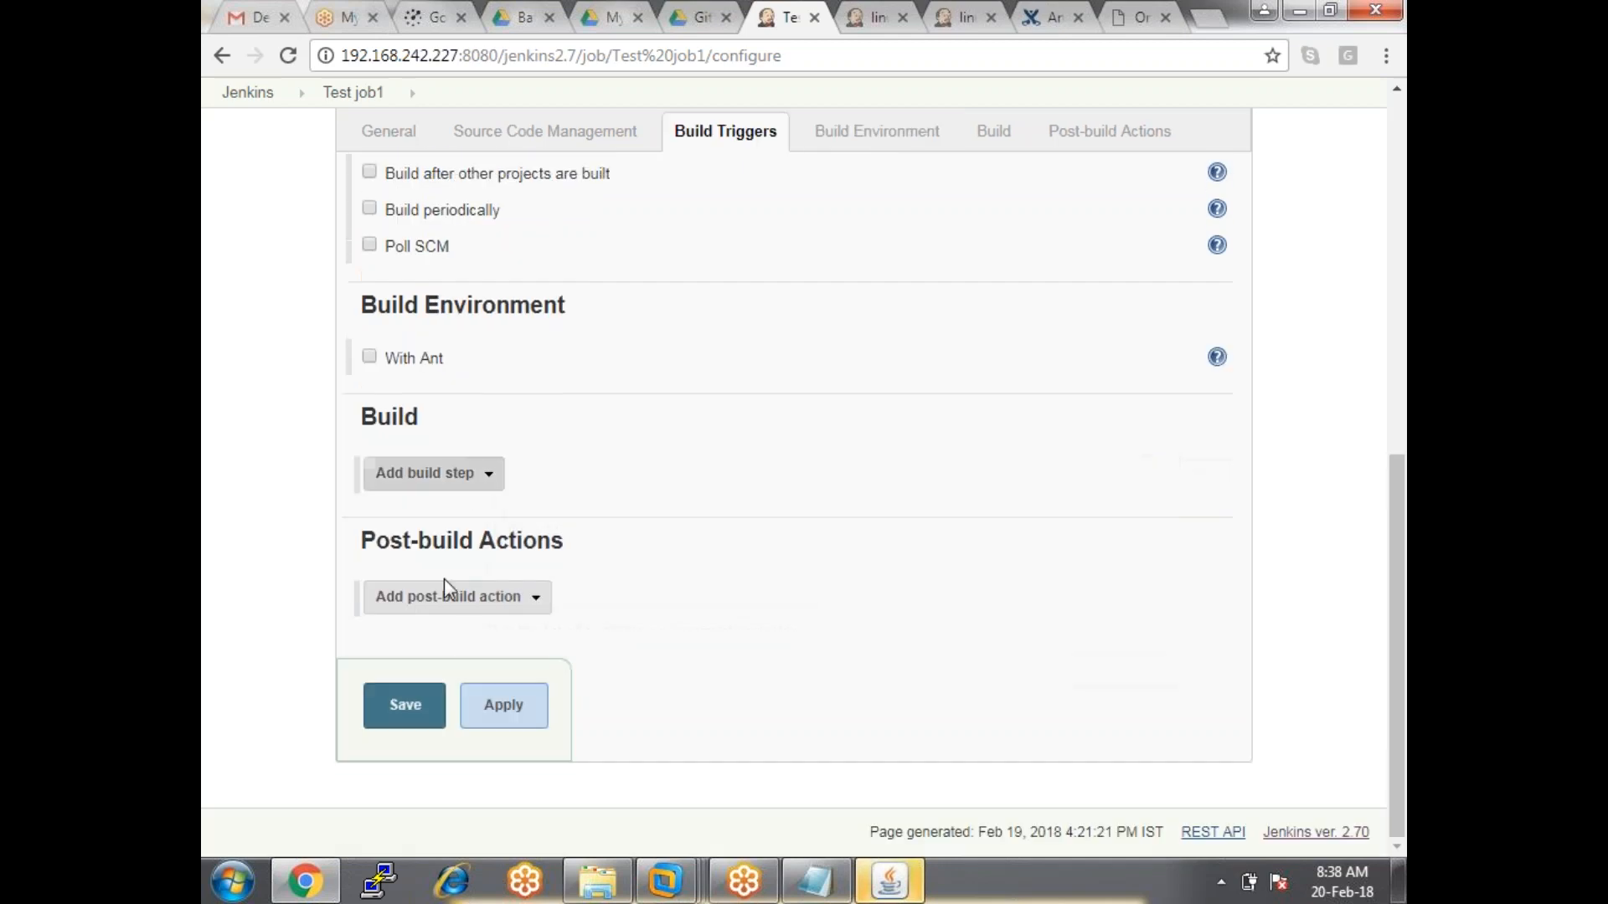
left_click(486, 479)
Add an Execute Windows batch command step running 'dir' and 'mkdir dir-wind', then apply and save.
left_click(474, 508)
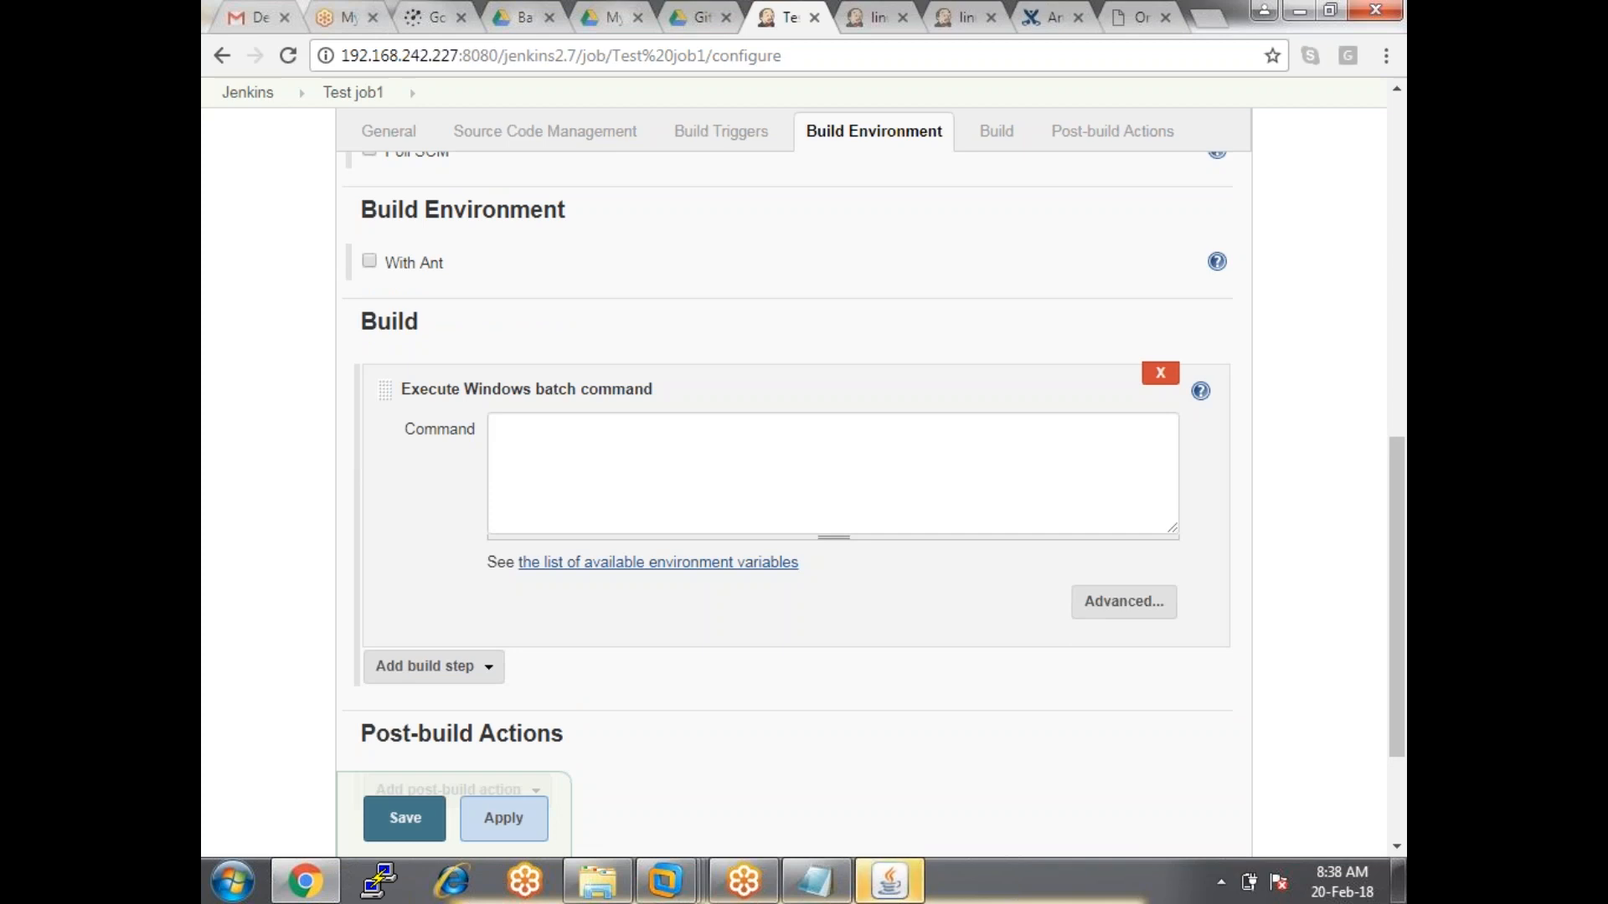
left_click(694, 494)
type("dir")
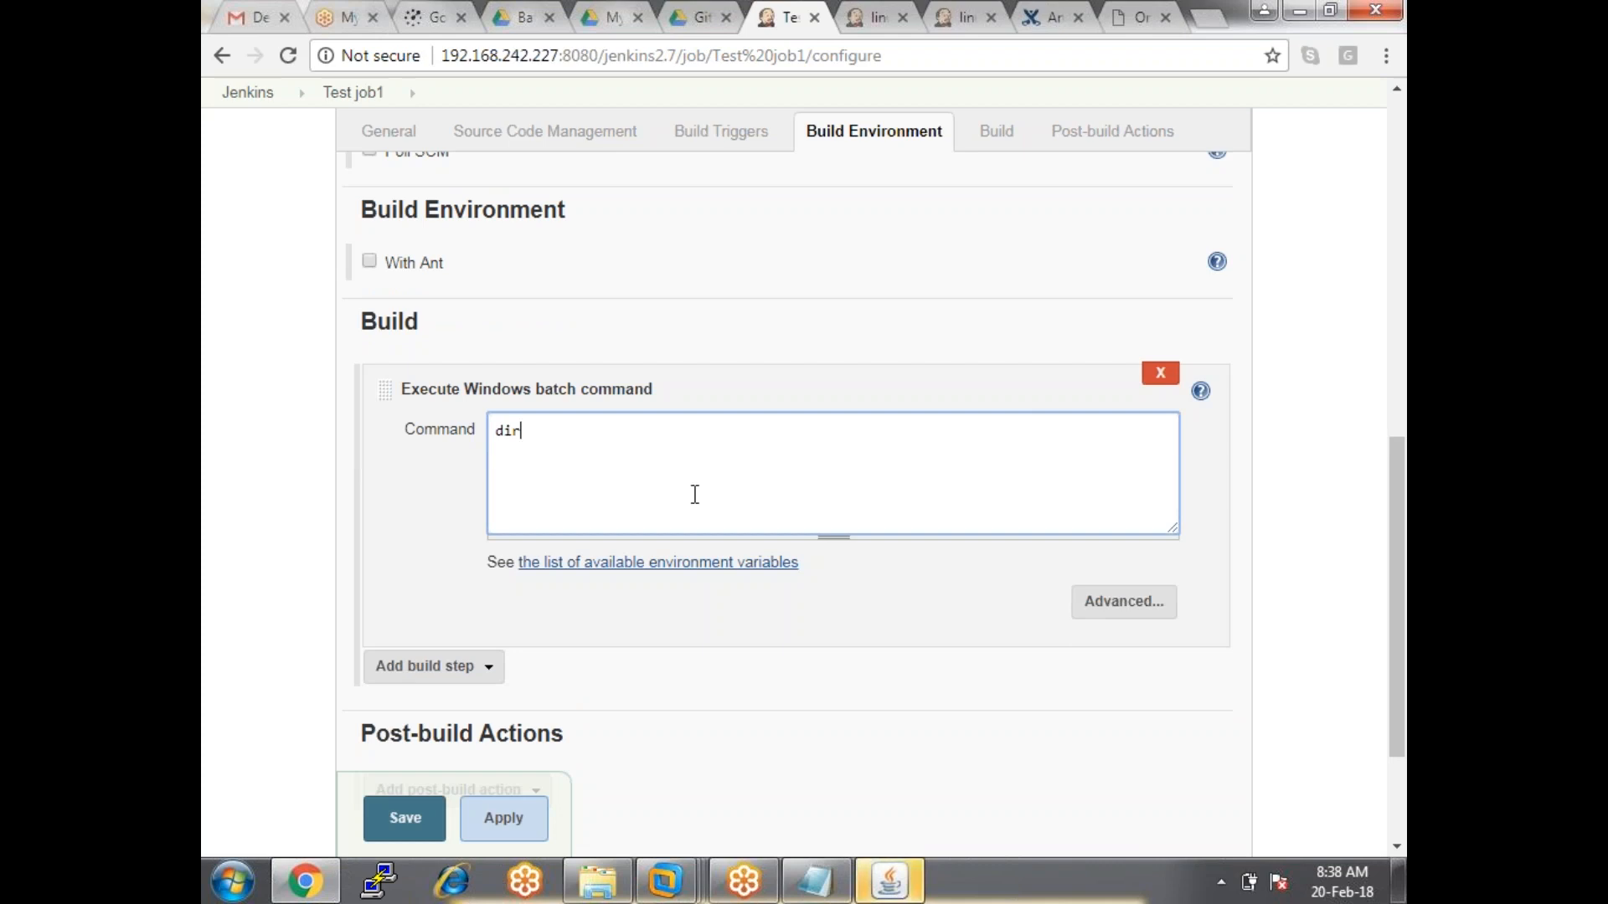
key("Return")
type("mkdir dir")
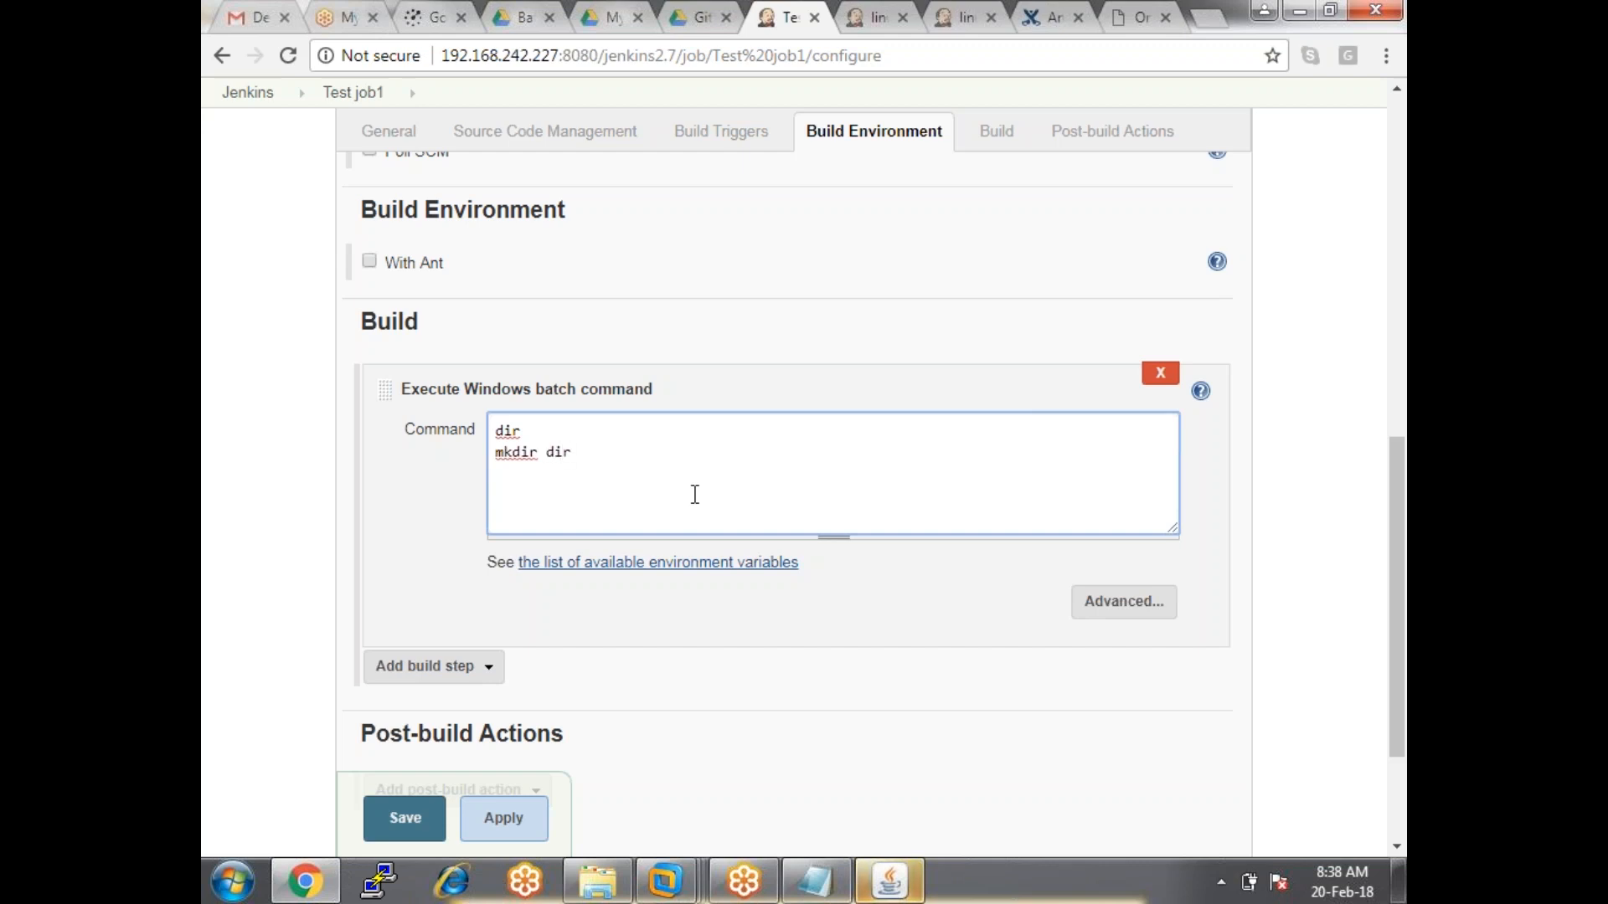
type("-wind")
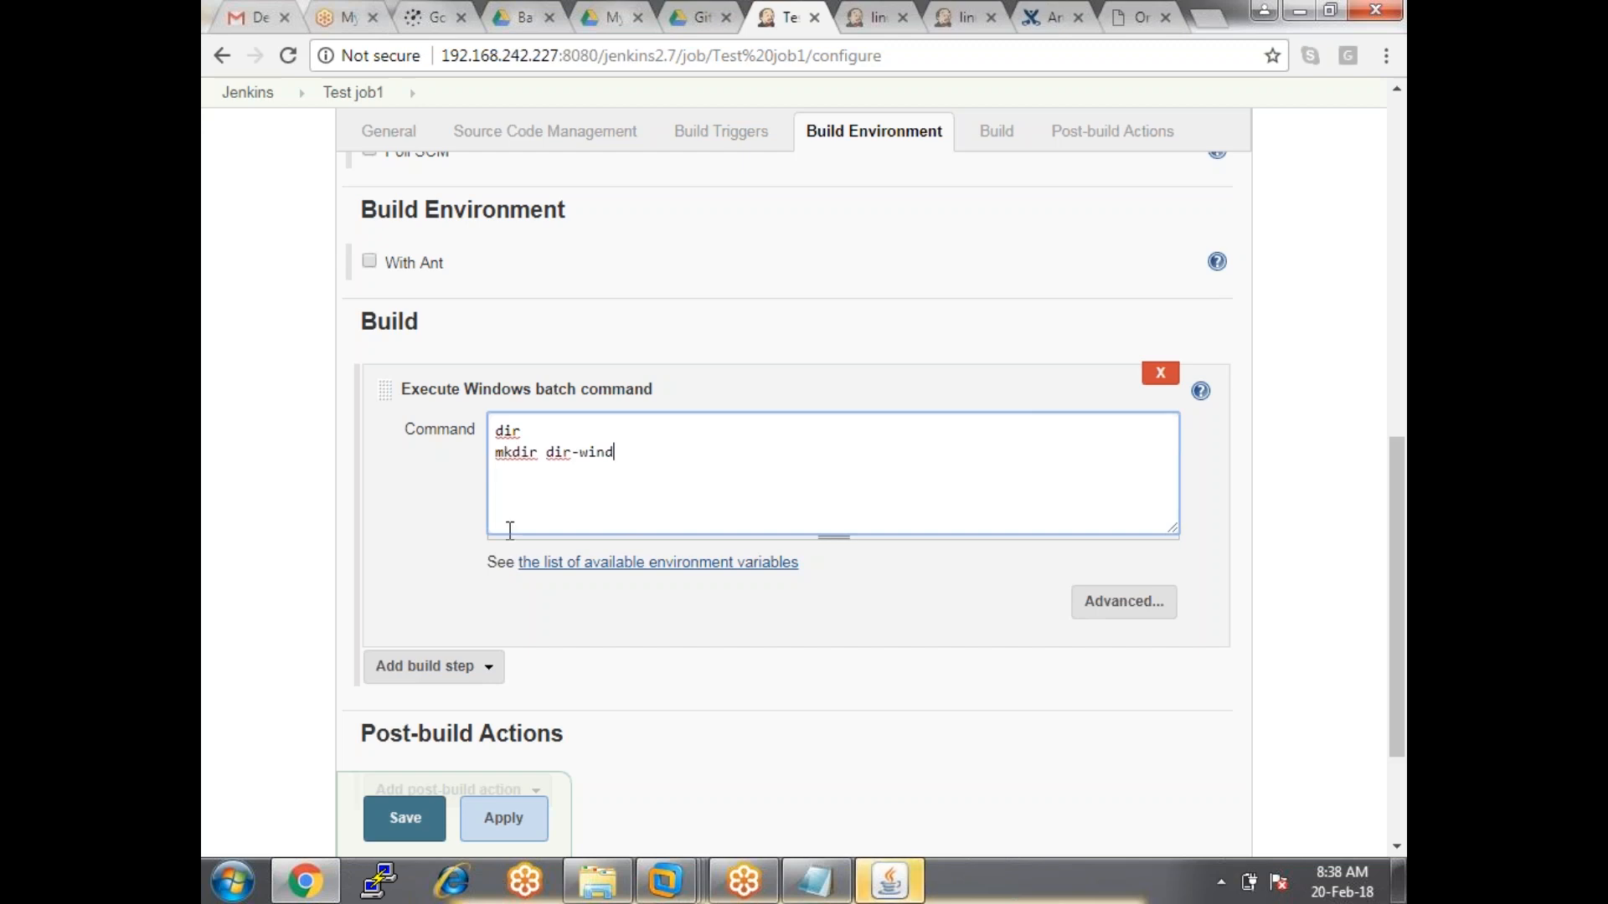
left_click(500, 827)
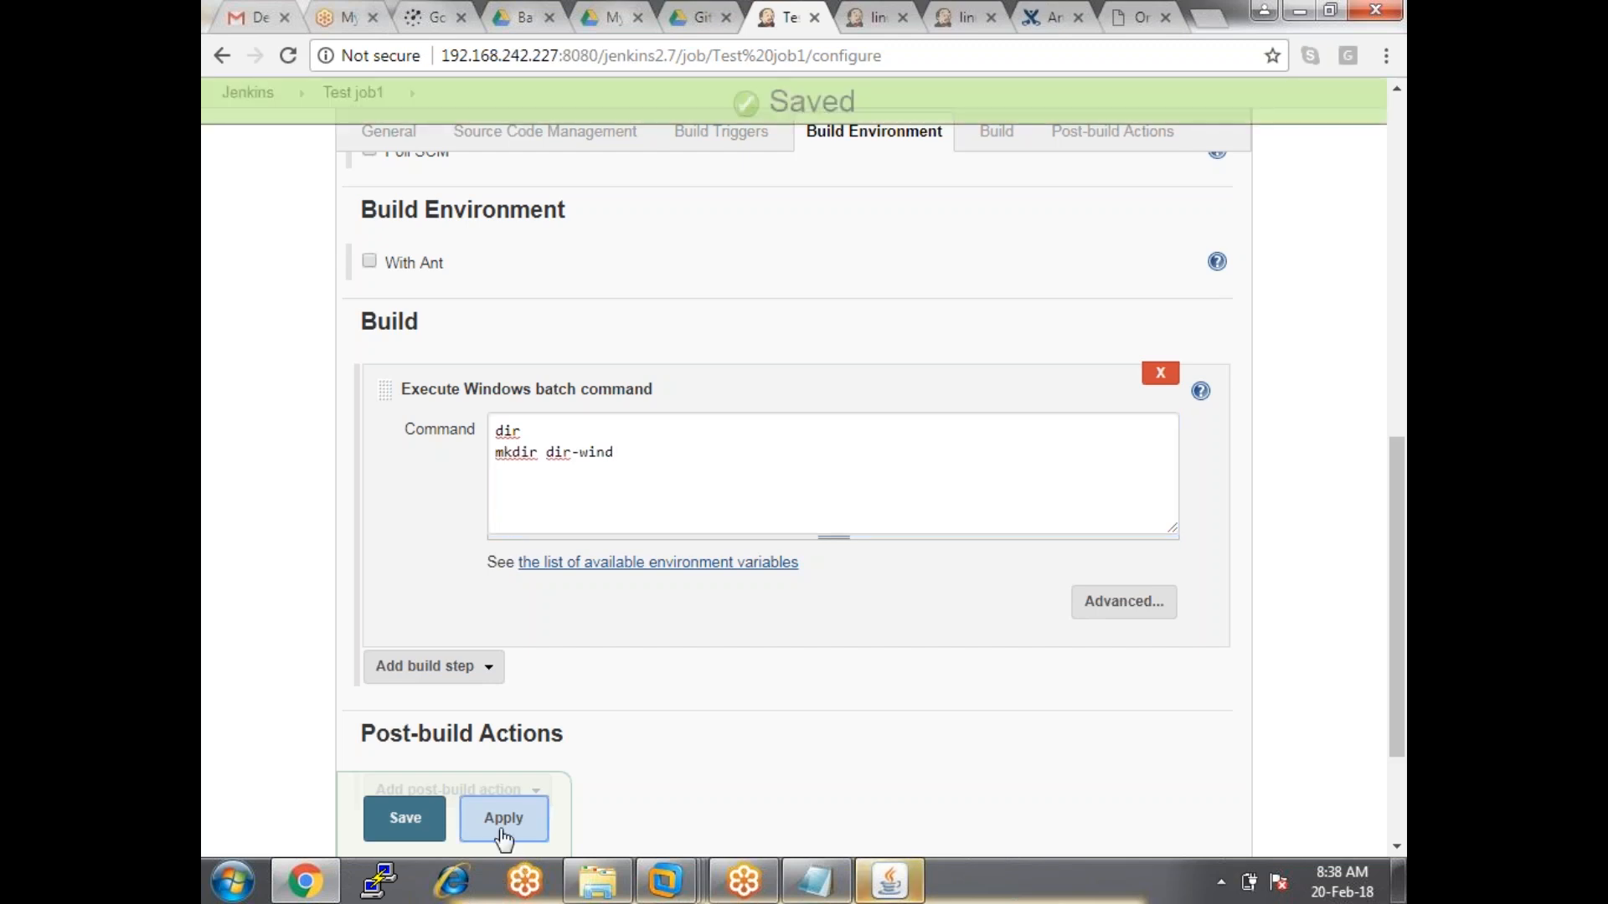
left_click(406, 819)
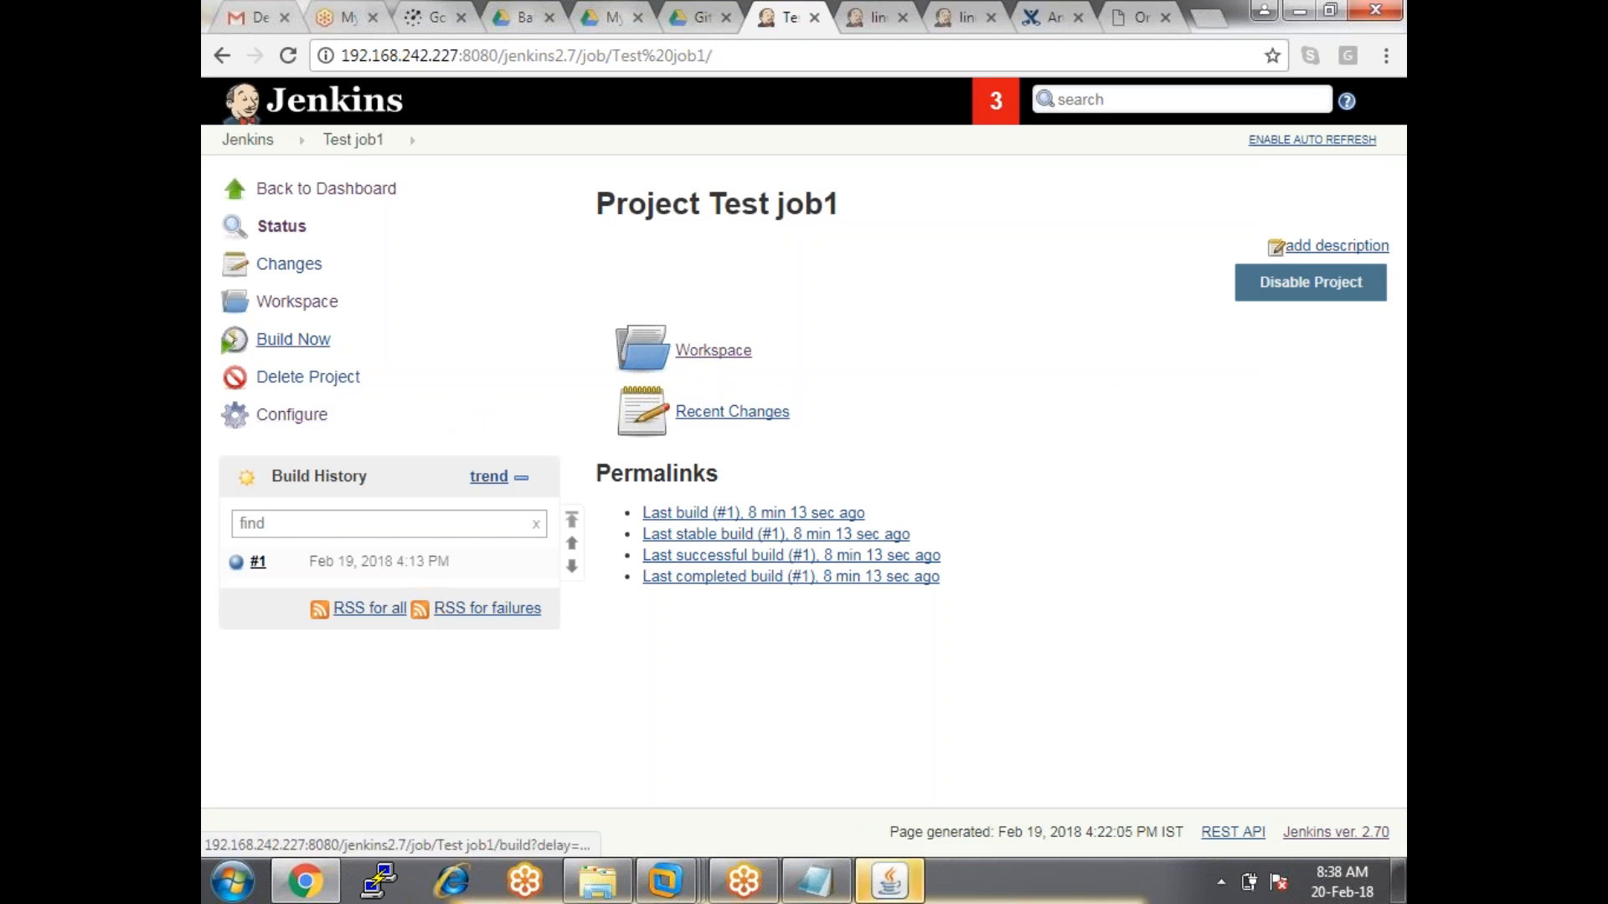
Start build #2 of Test job1 and open its console output.
left_click(295, 339)
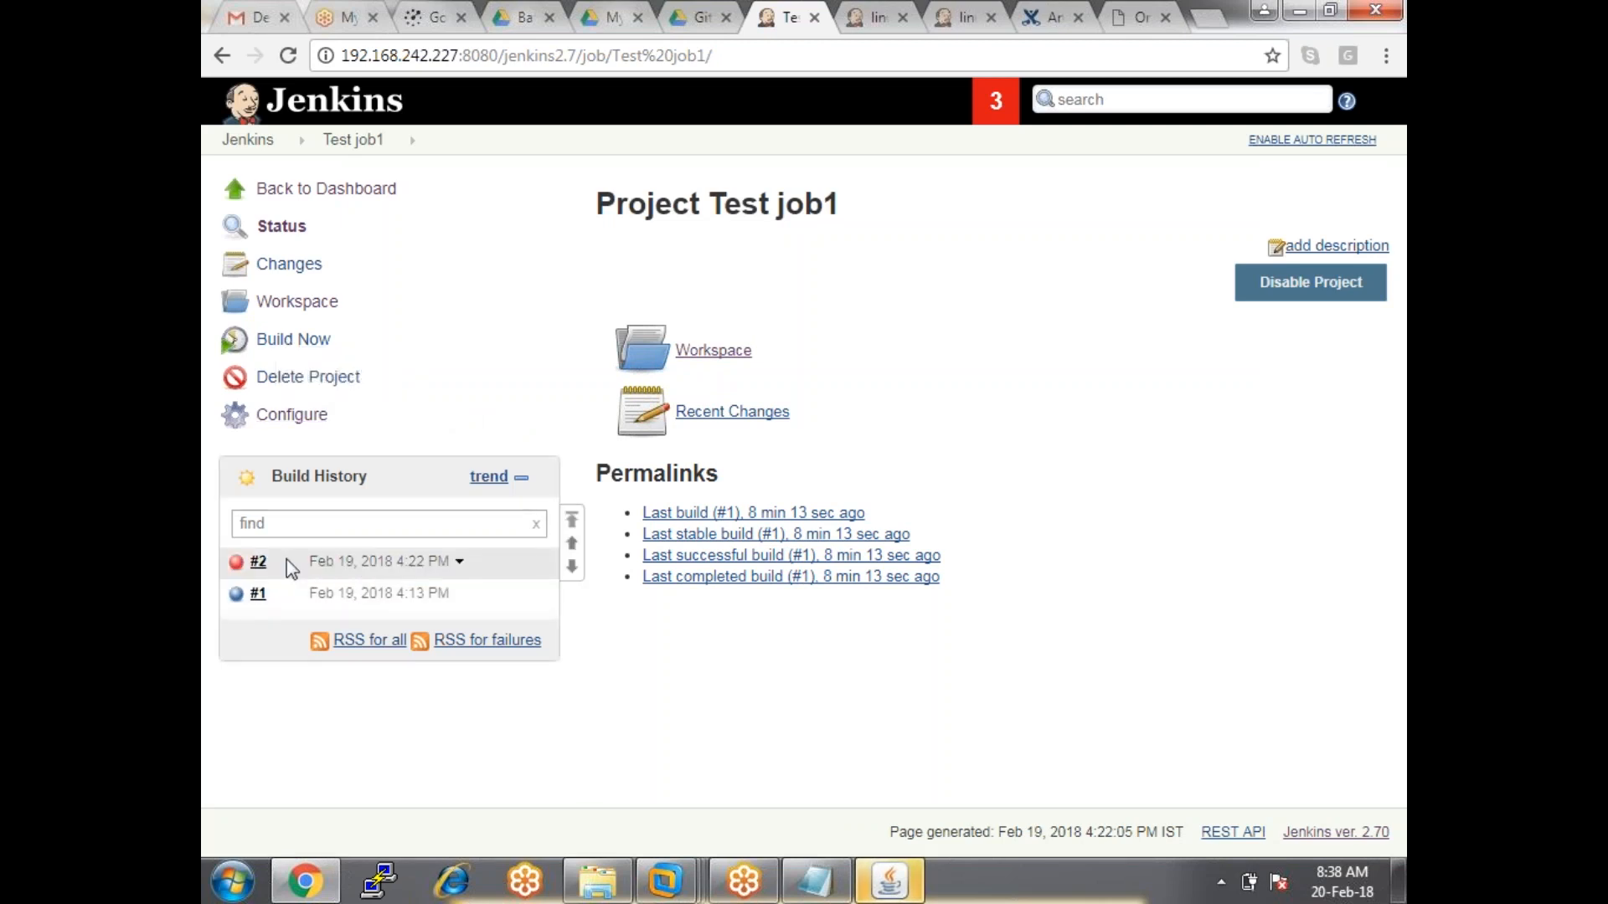
left_click(275, 562)
left_click(322, 632)
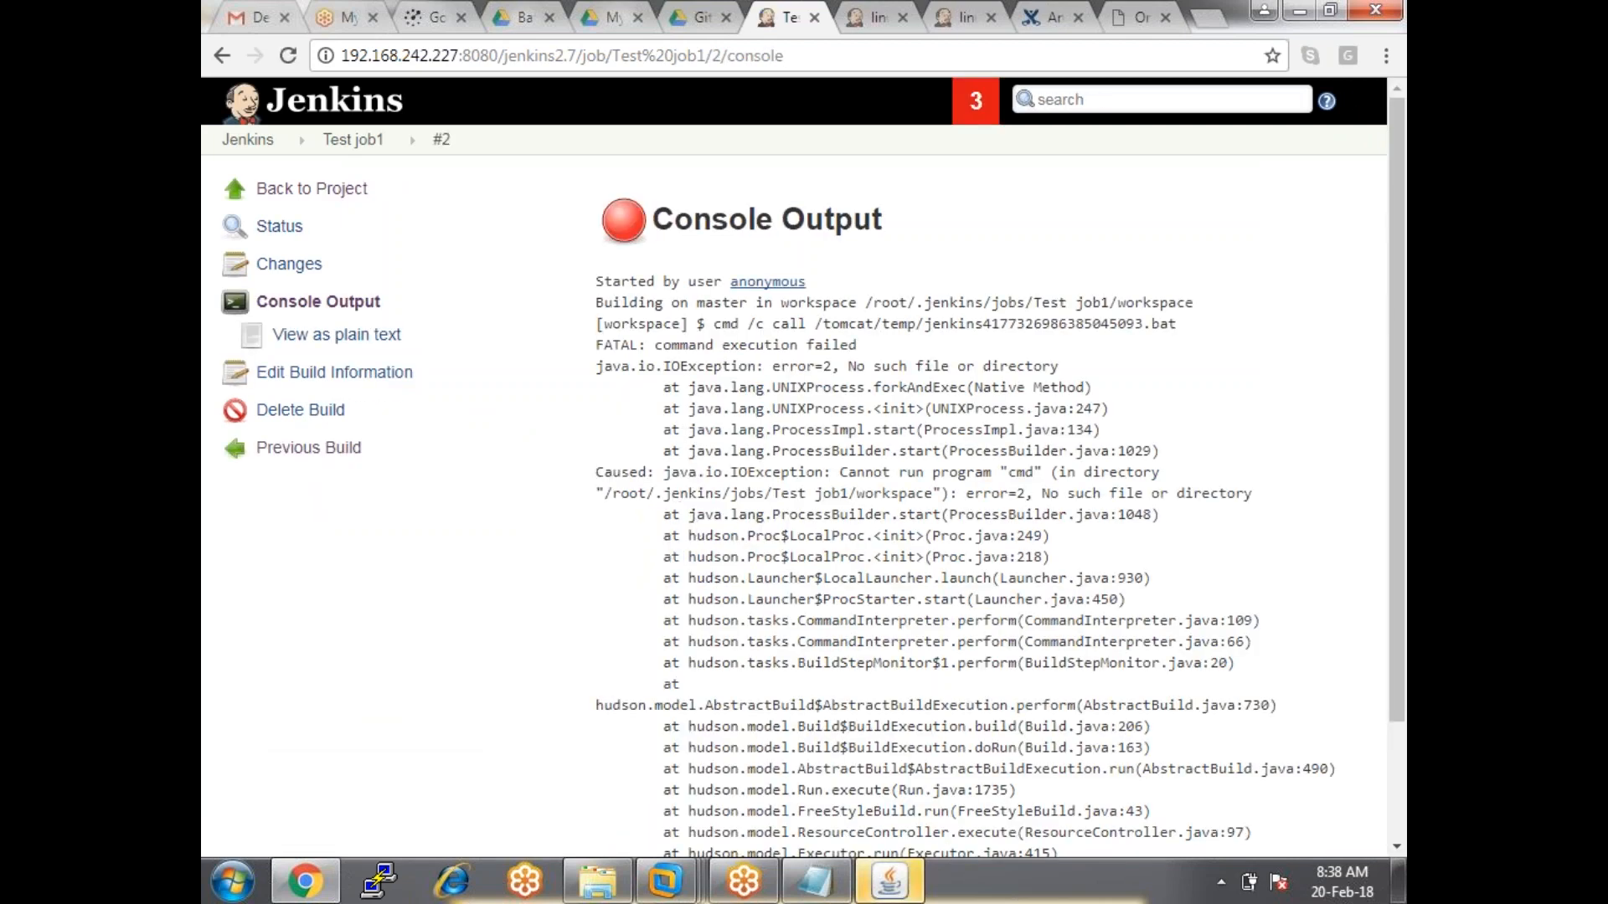
Review the failed command execution and FAILURE lines, then return to the Jenkins dashboard.
left_click_drag(655, 344, 856, 346)
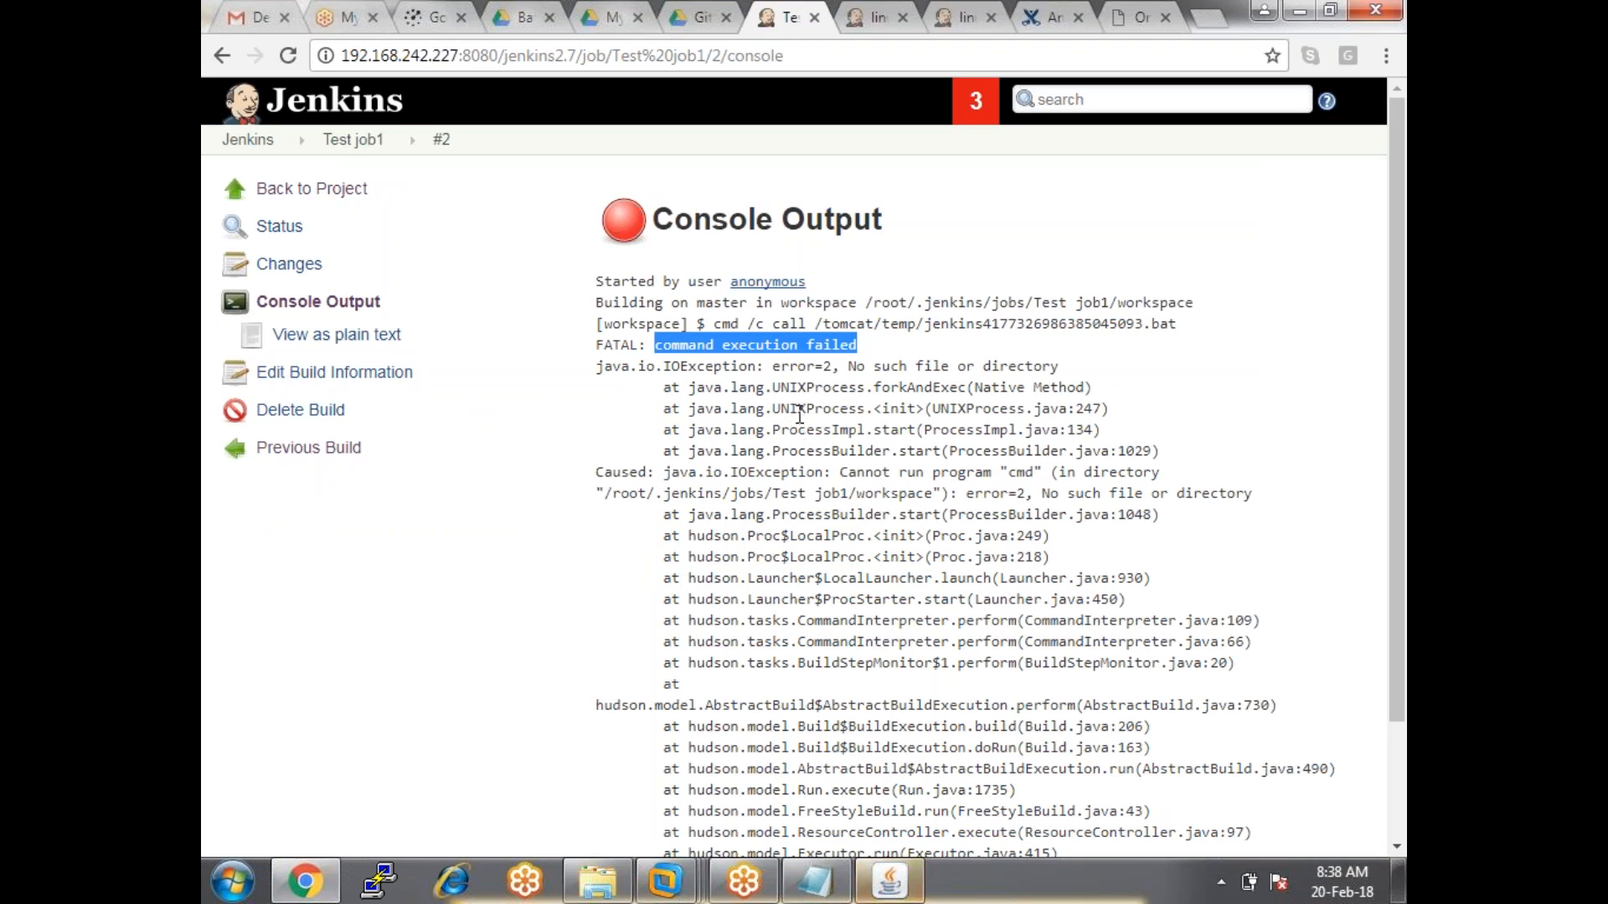
scroll(799, 412, "down", 3)
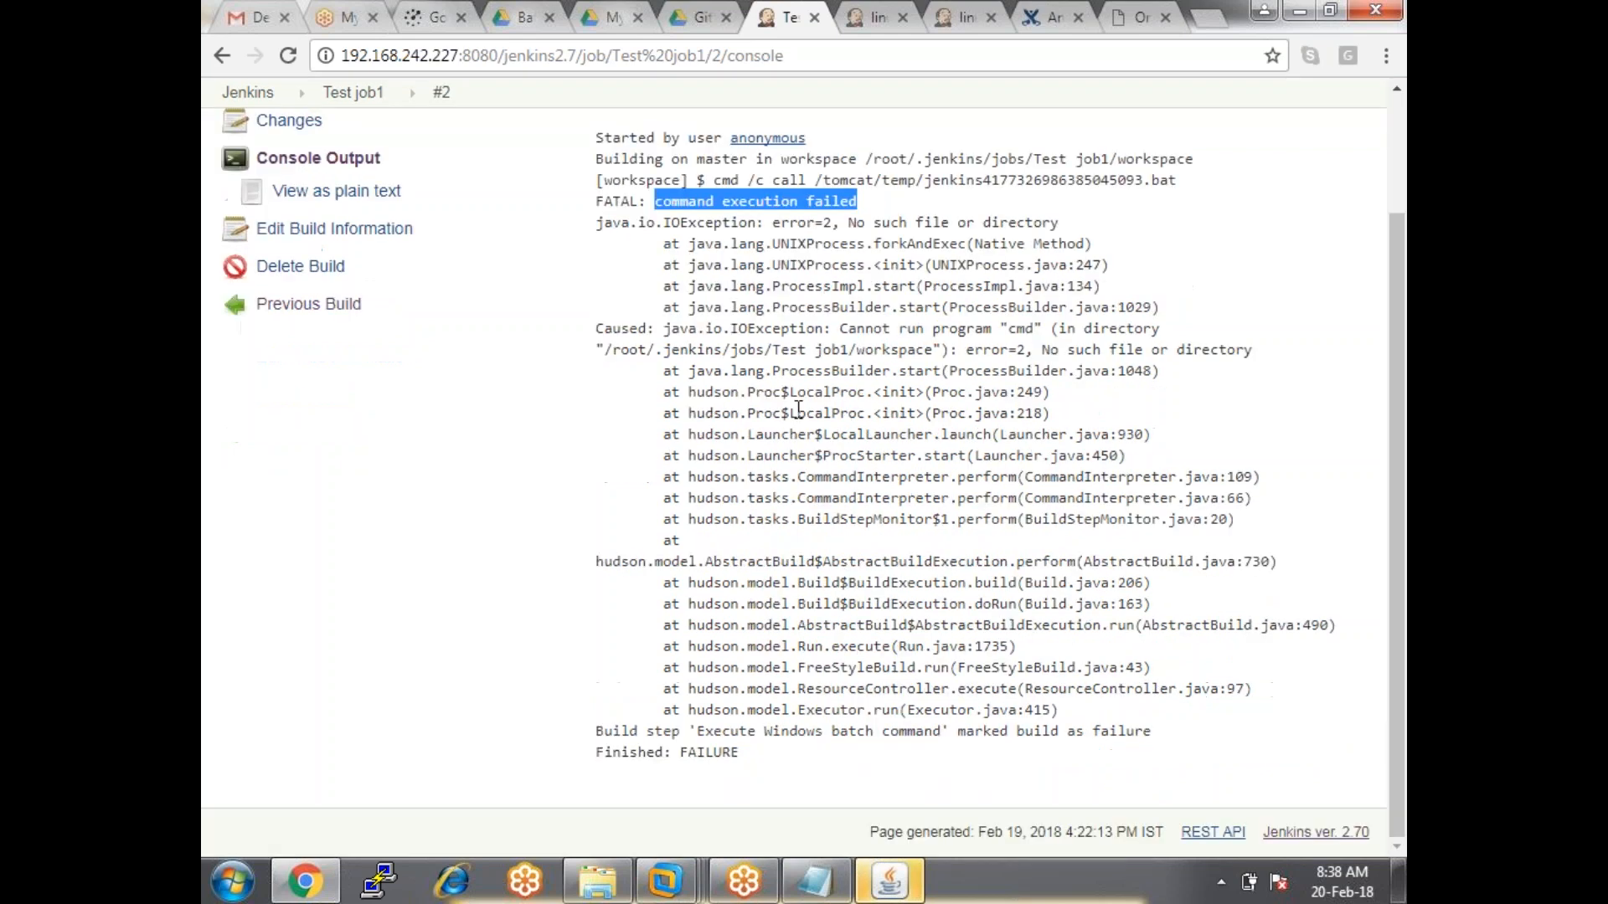
left_click_drag(612, 731, 1131, 759)
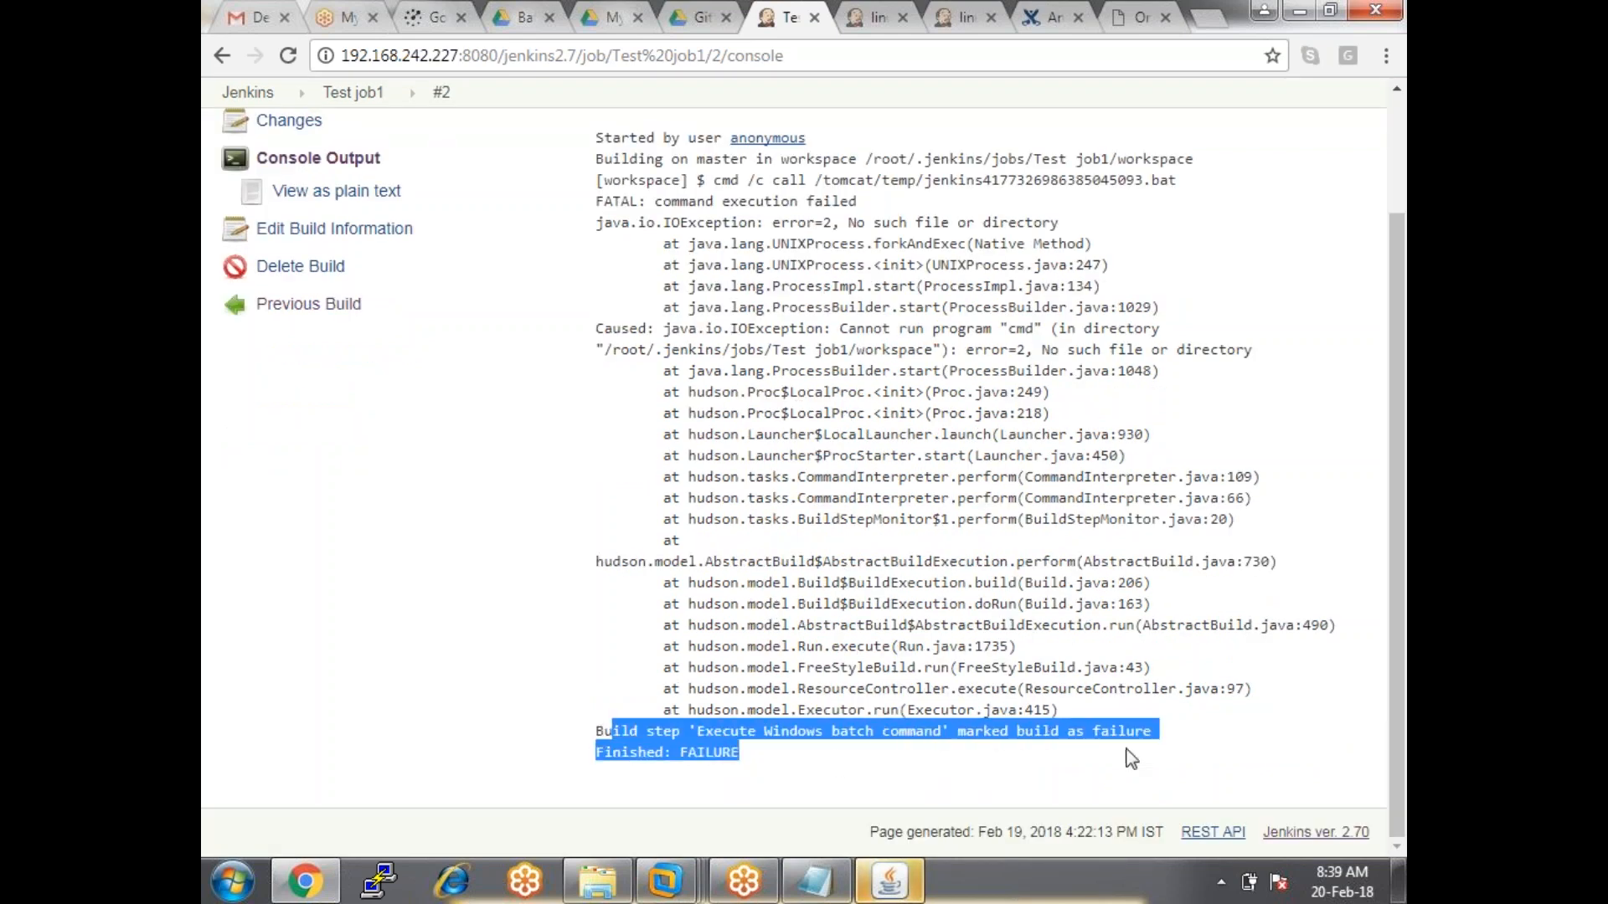
left_click(978, 638)
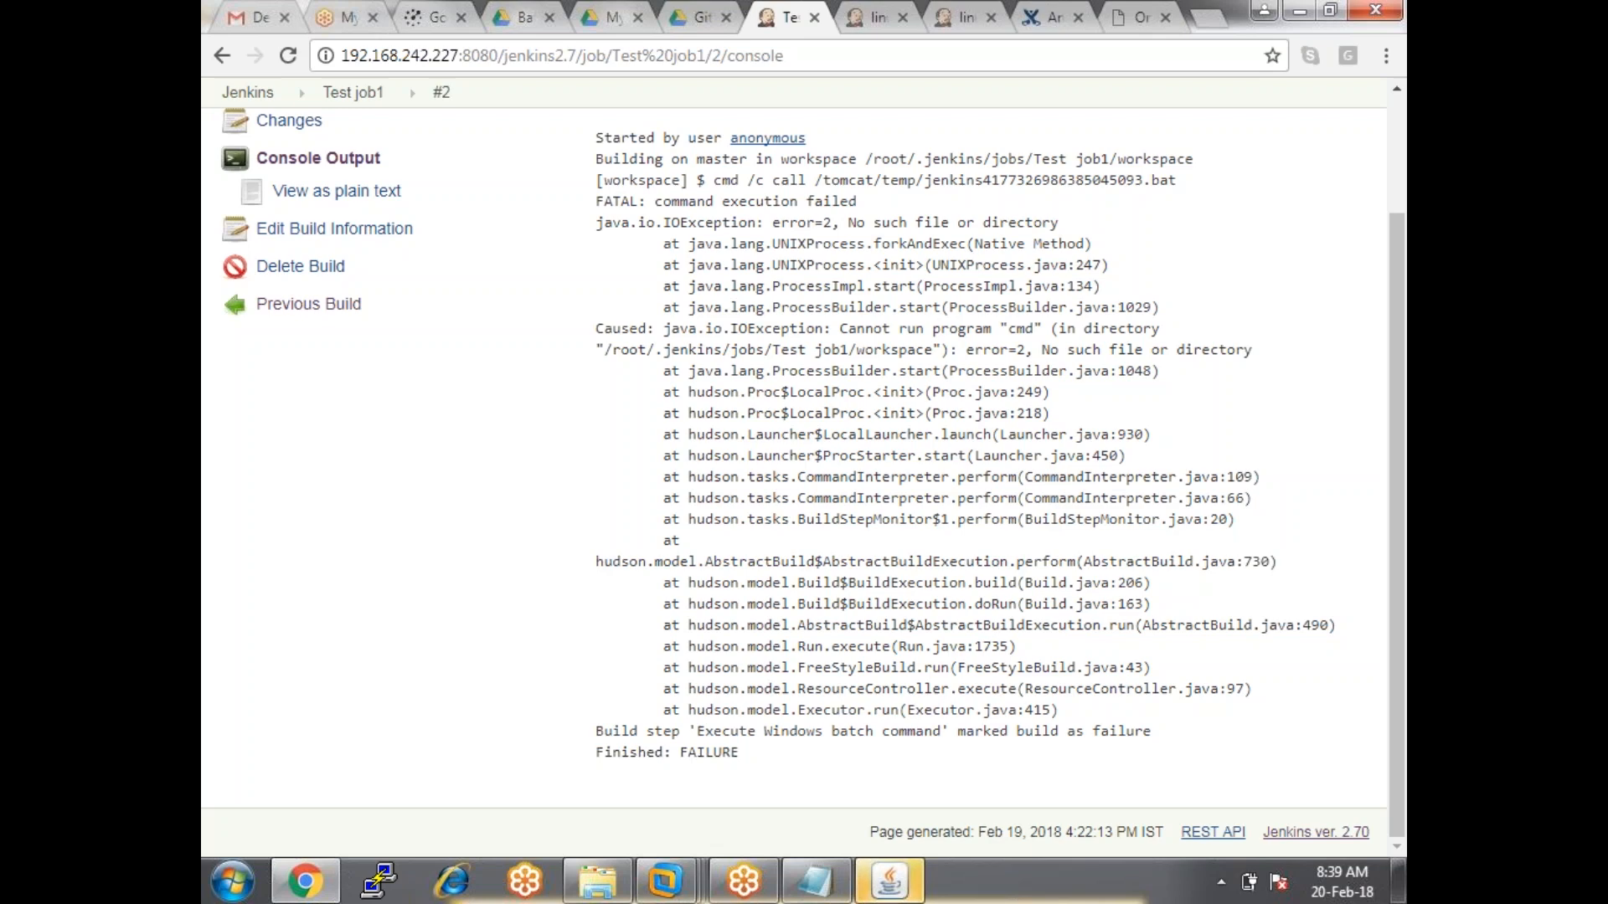
scroll(832, 554, "up", 1)
scroll(832, 555, "up", 2)
left_click(248, 140)
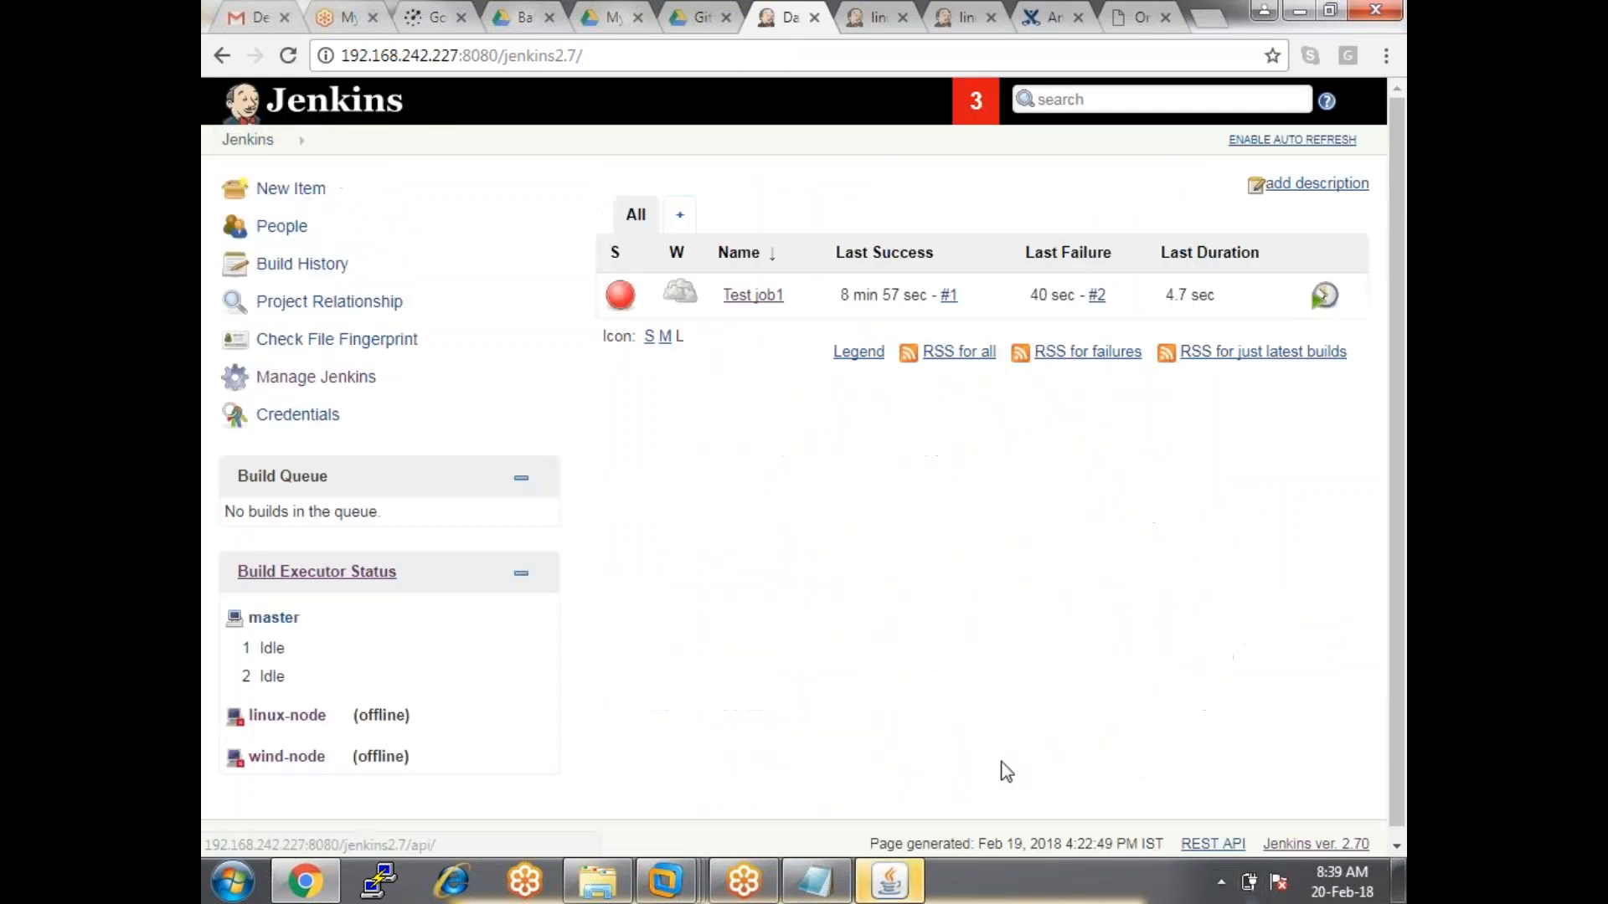